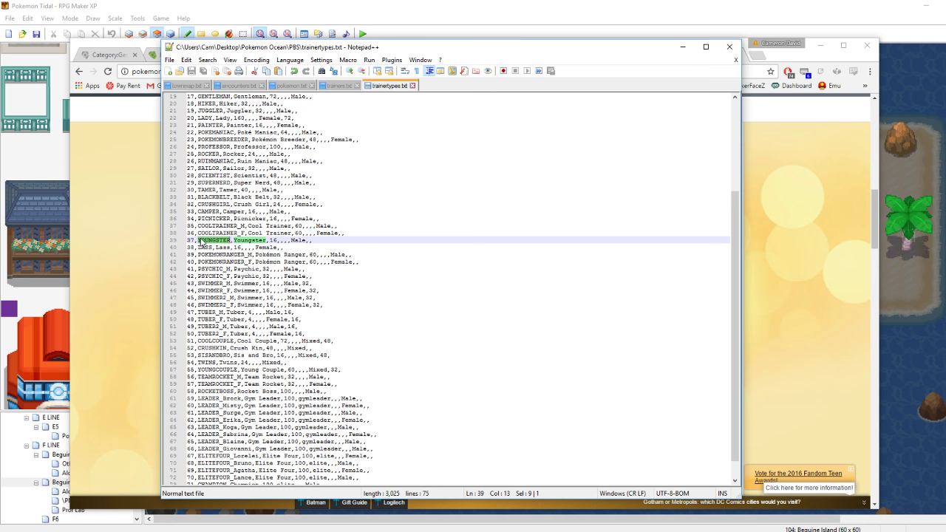
# Enter the placeholder AAAAA in the intro ME field of the YOUNGSTER line and save trainertypes.txt
pyautogui.doubleClick(192, 240)
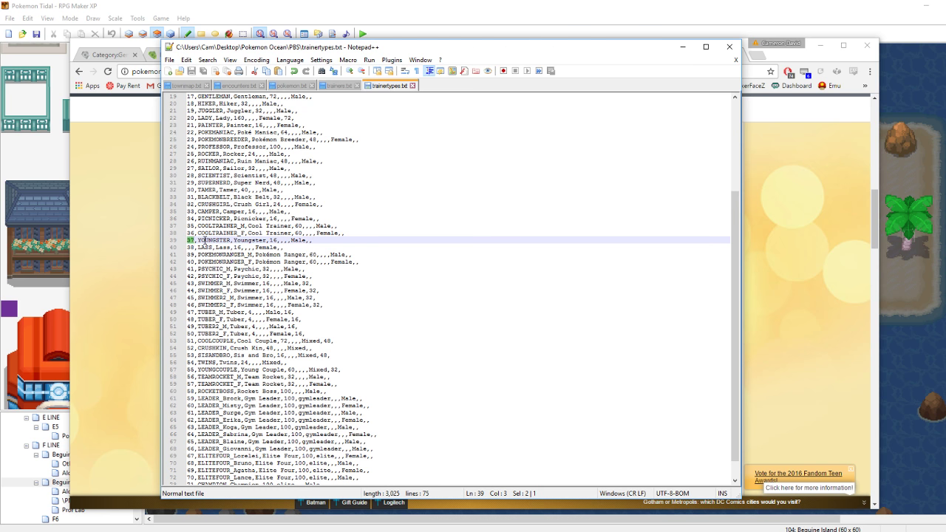
pyautogui.doubleClick(215, 241)
pyautogui.doubleClick(250, 240)
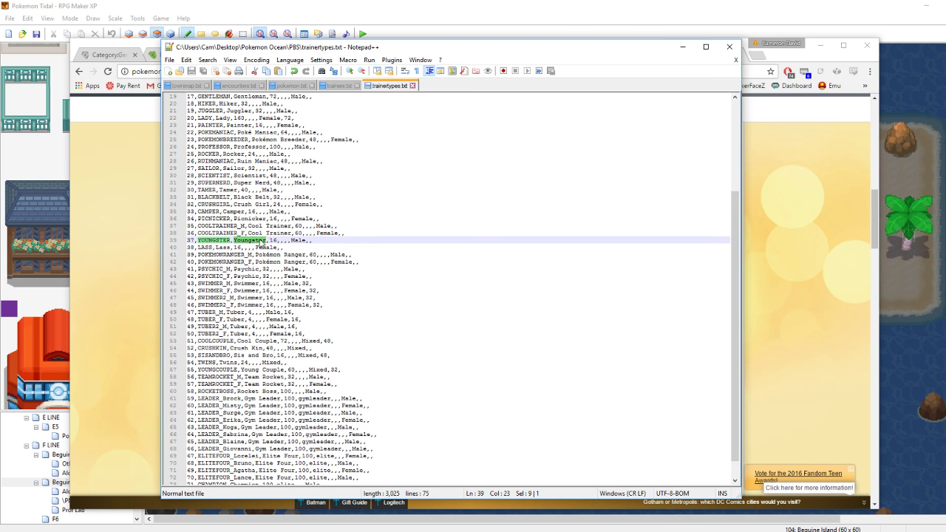
pyautogui.doubleClick(273, 241)
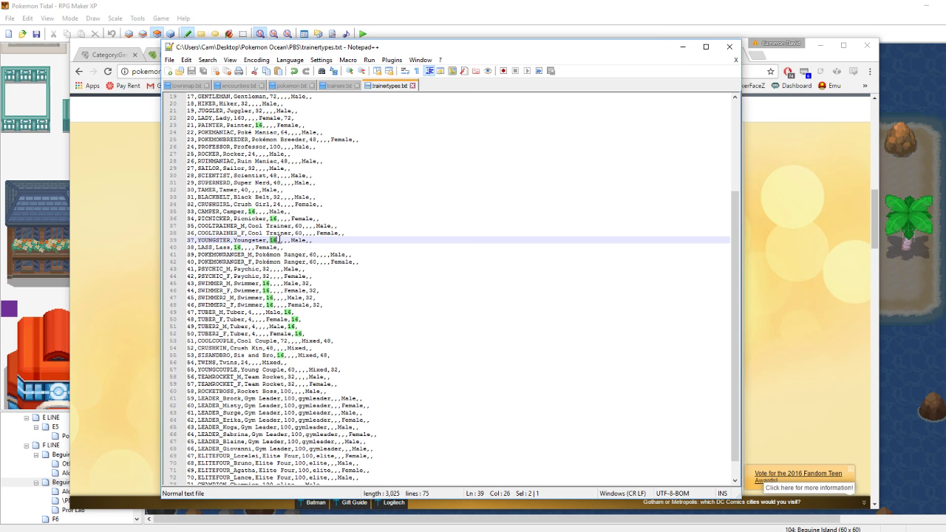
pyautogui.click(280, 240)
pyautogui.doubleClick(280, 241)
pyautogui.tripleClick(281, 241)
pyautogui.click(281, 241)
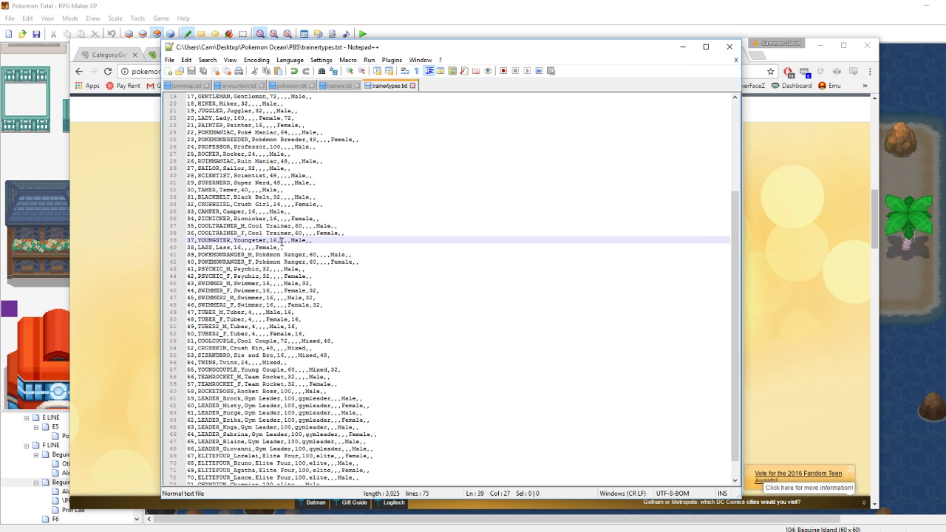
pyautogui.write('AAAAA')
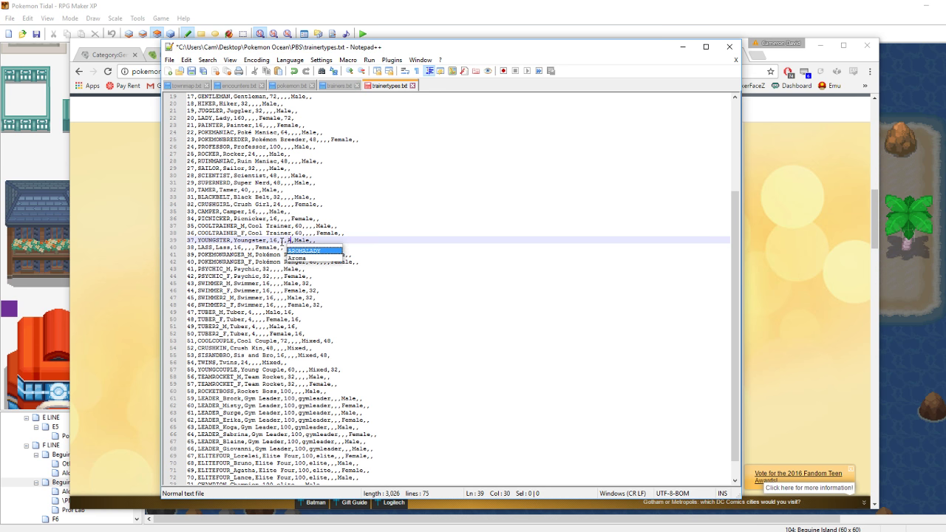
pyautogui.hotkey('ctrl', 's')
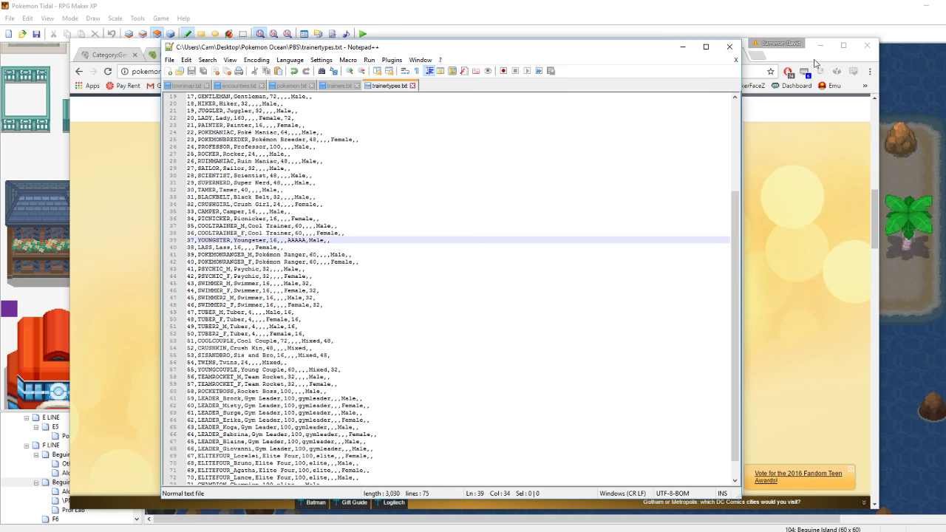
# Download the converted "Encounter! Youngster" track as an MP3, show it in its folder, and close the converter page
pyautogui.click(788, 57)
pyautogui.click(650, 56)
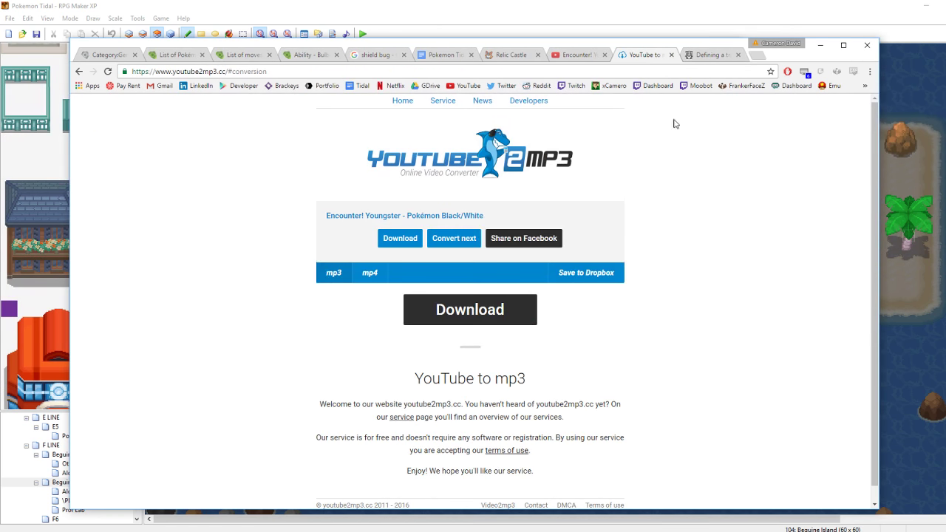
pyautogui.click(404, 247)
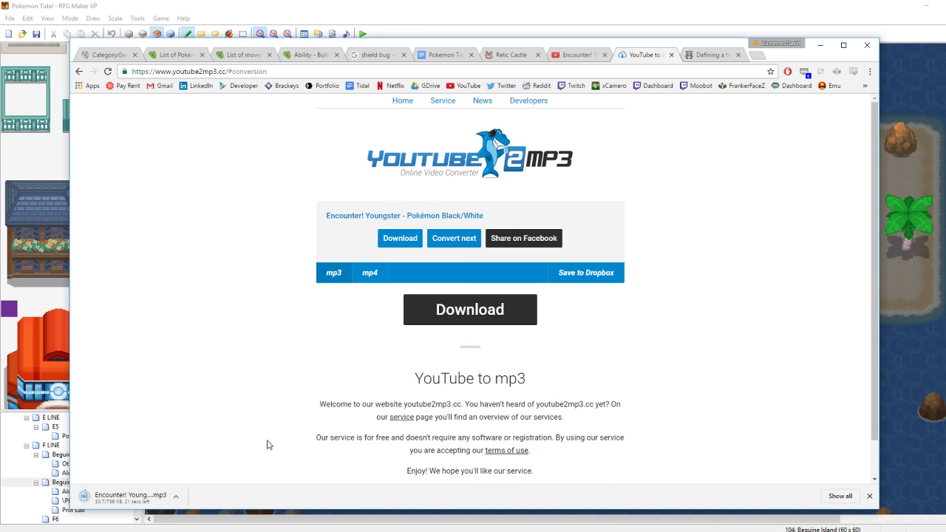
pyautogui.click(177, 497)
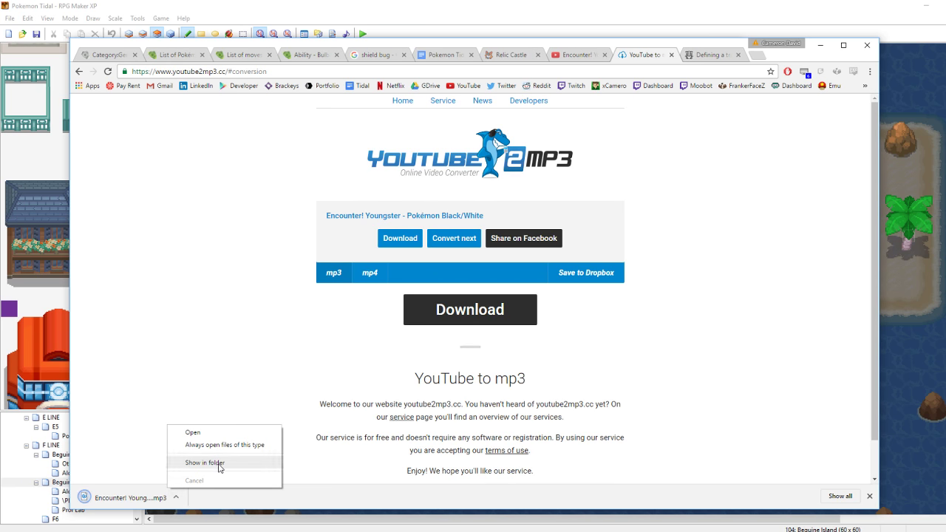
pyautogui.click(196, 463)
pyautogui.click(254, 173)
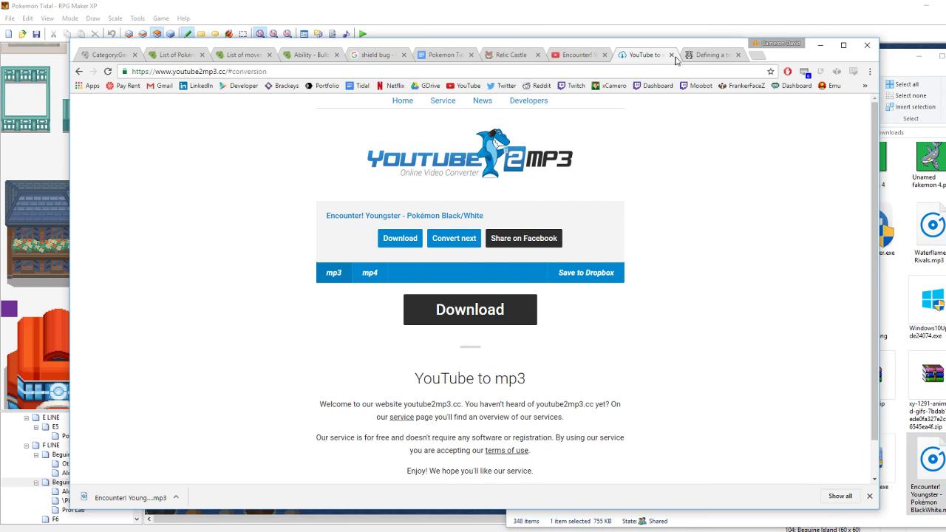
pyautogui.click(672, 55)
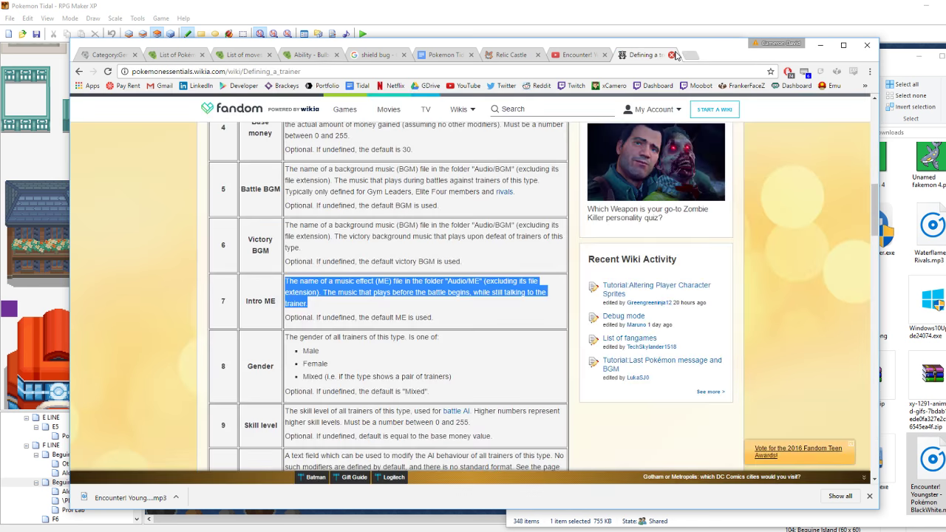
# Copy the downloaded Encounter! Youngster MP3 into the Pokemon Ocean project's Audio/ME folder
pyautogui.click(819, 47)
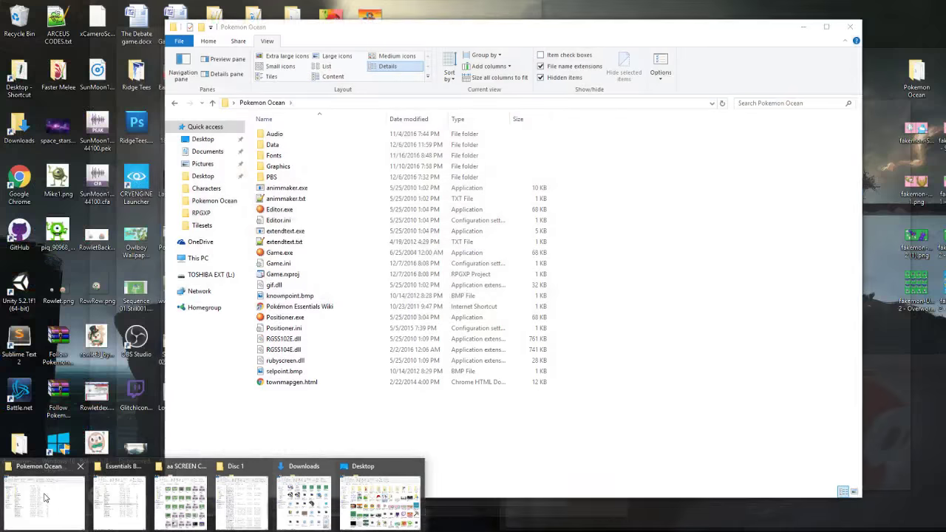
pyautogui.click(55, 503)
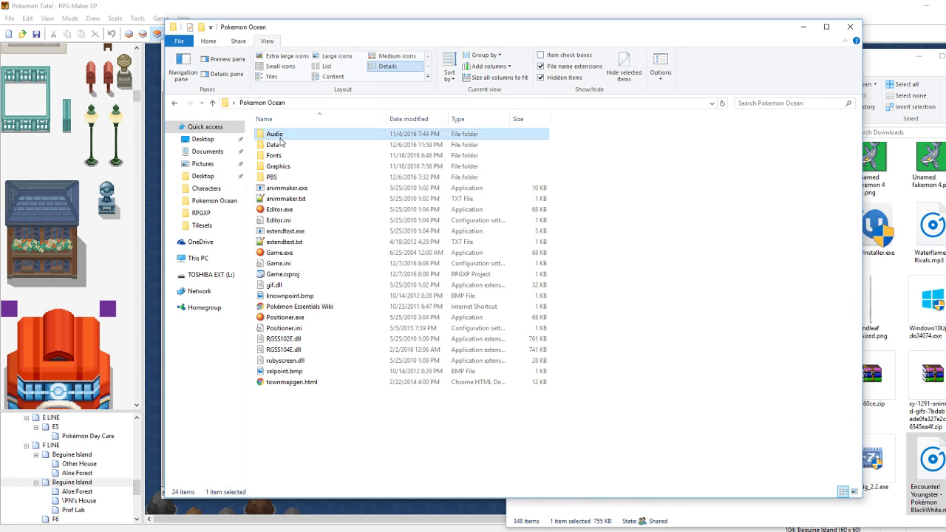
pyautogui.doubleClick(276, 134)
pyautogui.doubleClick(282, 157)
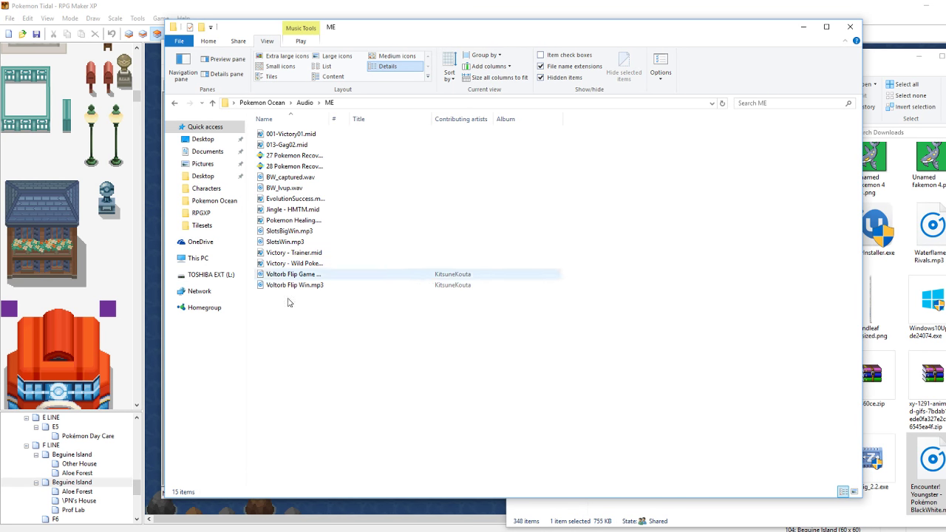
pyautogui.moveTo(930, 462); pyautogui.dragTo(710, 381)
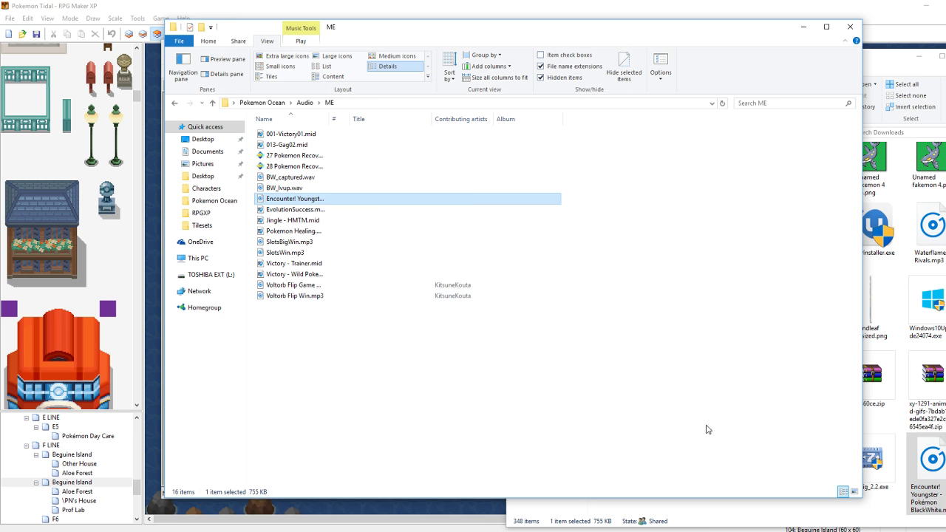
# Rename the Encounter! Youngster track in the Audio/ME folder to EYoungster.mp3
pyautogui.click(305, 104)
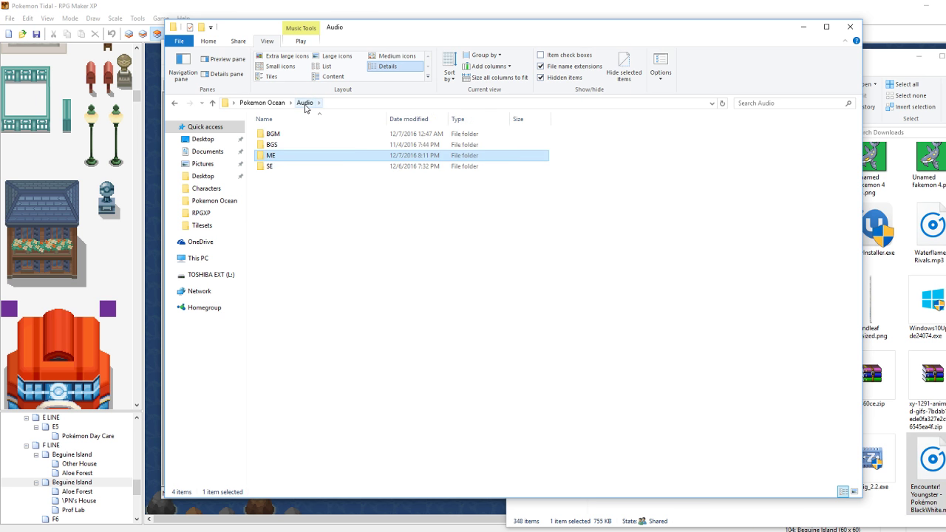
pyautogui.click(280, 156)
pyautogui.doubleClick(304, 158)
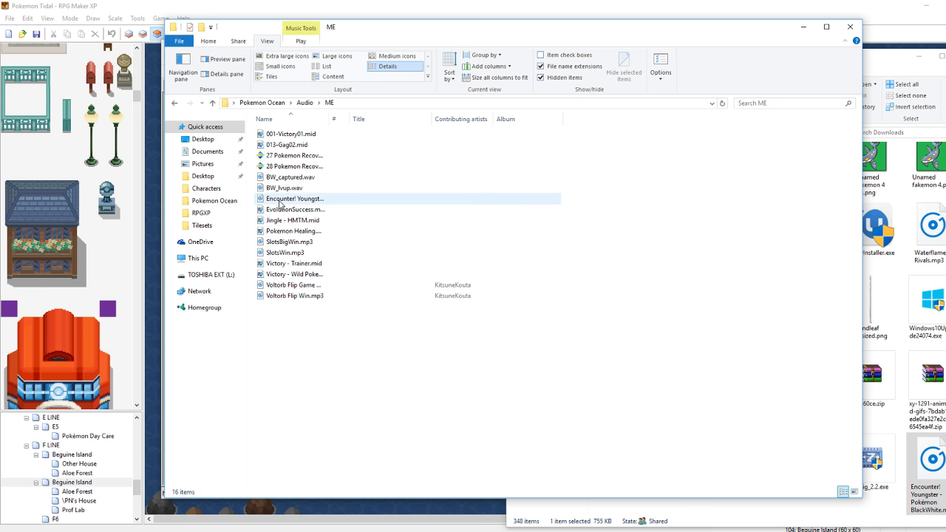
pyautogui.click(282, 200)
pyautogui.rightClick(279, 201)
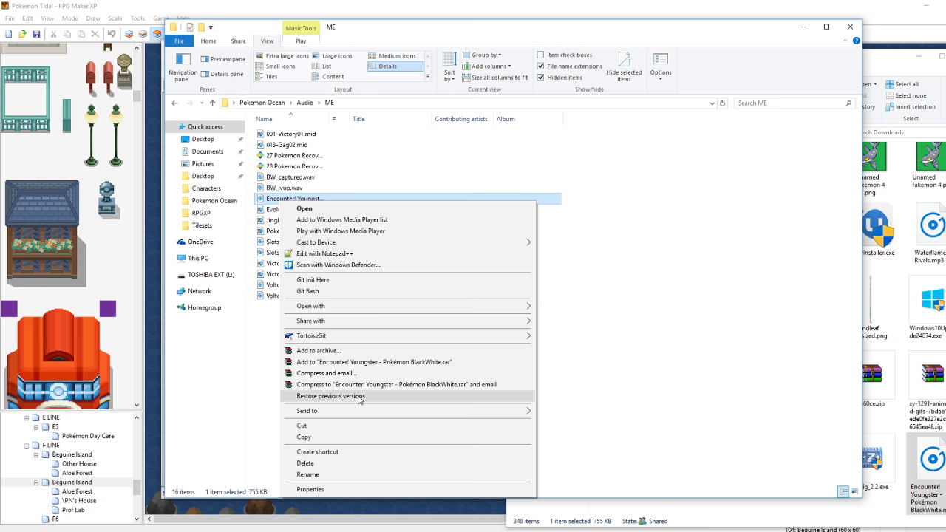
pyautogui.click(308, 475)
pyautogui.write('Youngster')
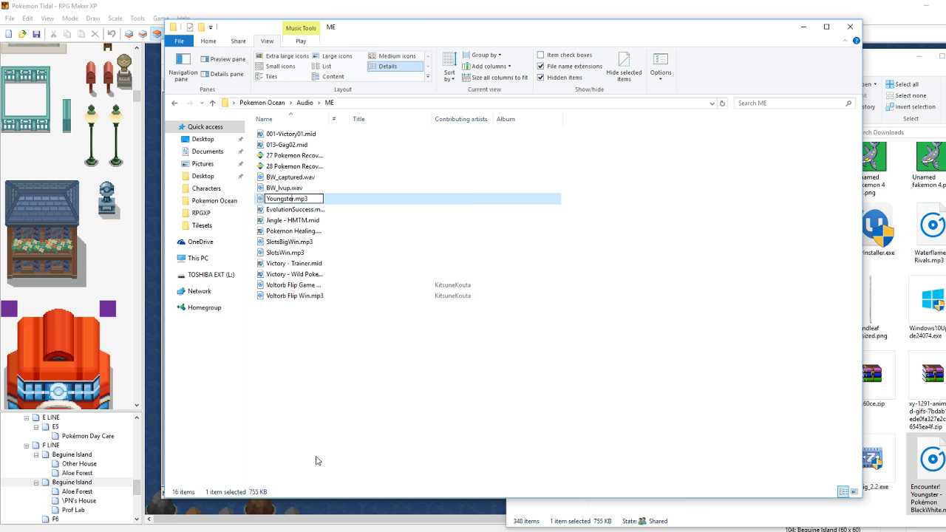
pyautogui.write('E')
pyautogui.click(322, 416)
# Switch to Notepad++, replace the AAAAA placeholder in the YOUNGSTER line with EYoungster.mp3, and save trainertypes.txt
pyautogui.click(448, 3)
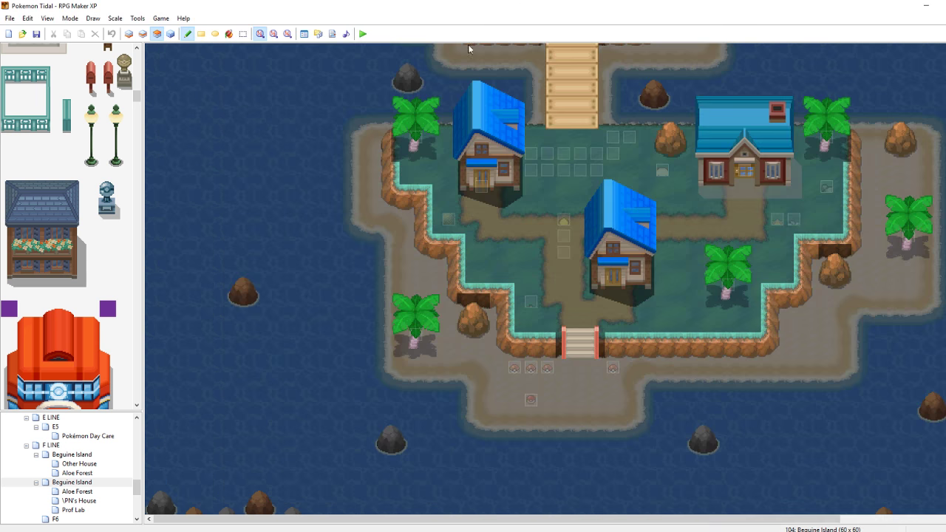
pyautogui.click(591, 530)
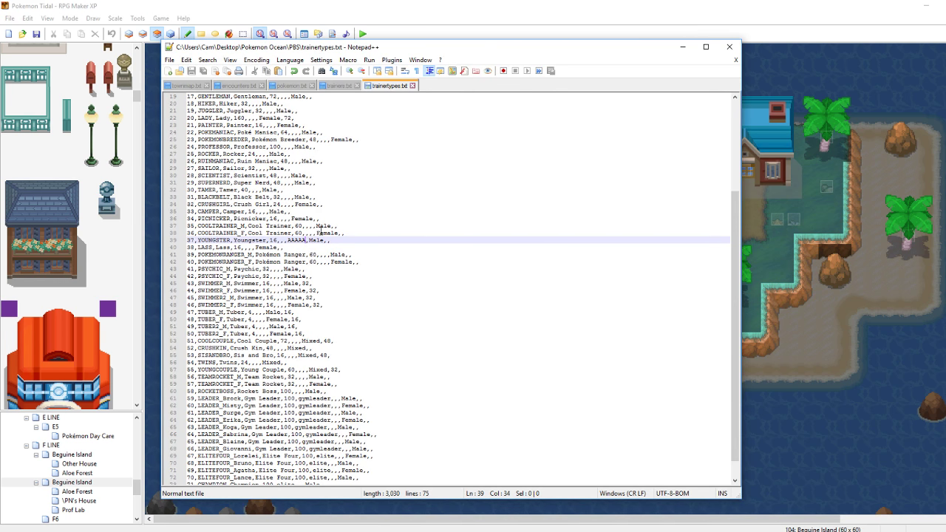
pyautogui.press('BackSpace')
pyautogui.press('BackSpace')
pyautogui.press('BackSpace')
pyautogui.press('BackSpace')
pyautogui.press('BackSpace')
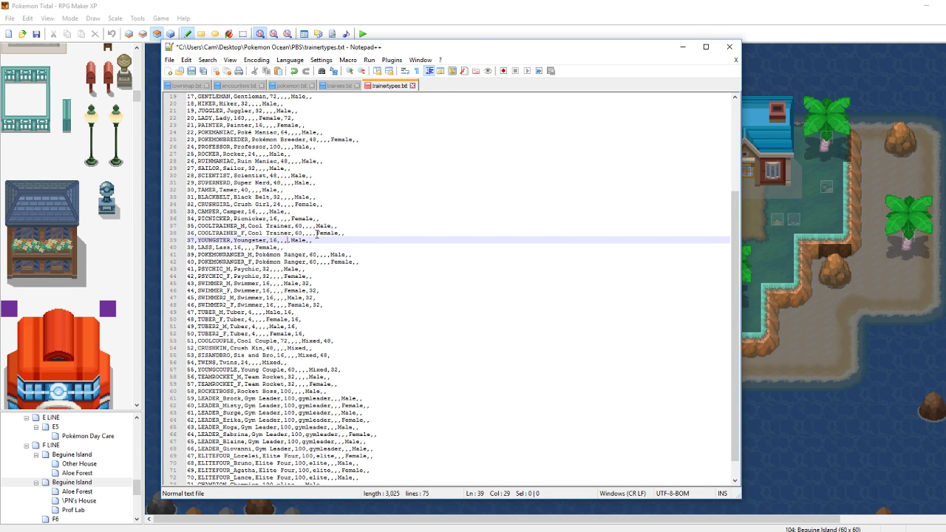
pyautogui.write('EYoungster.mp3,')
pyautogui.hotkey('ctrl', 's')
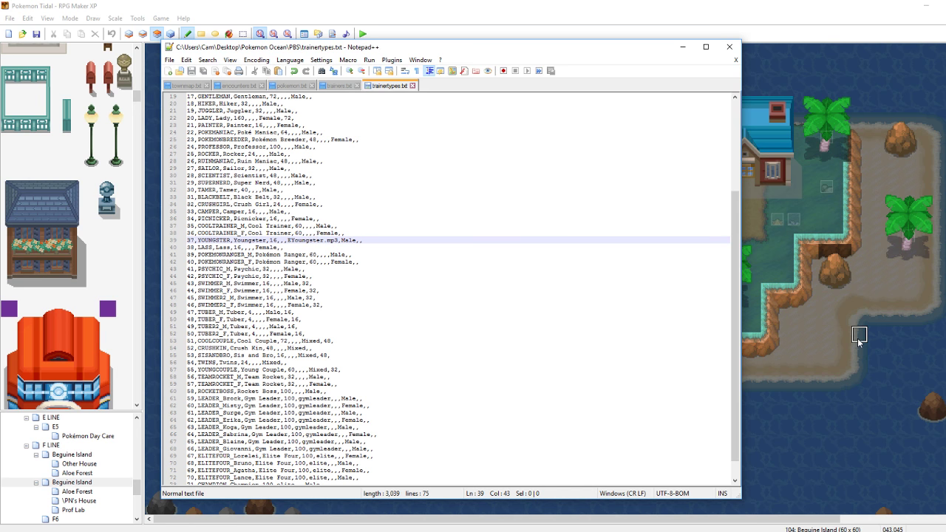
# Switch to RPG Maker XP, start a playtest, and continue the saved game on Beguine Island
pyautogui.click(859, 337)
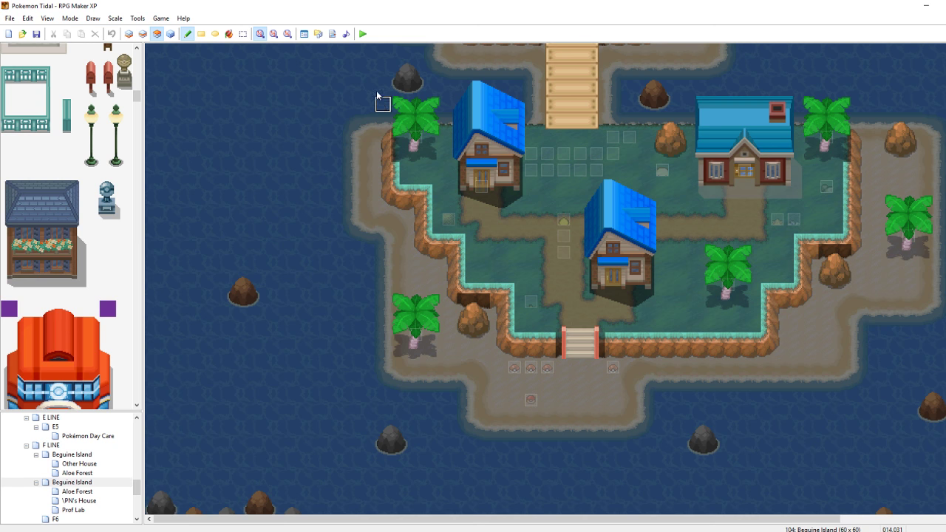
pyautogui.click(362, 34)
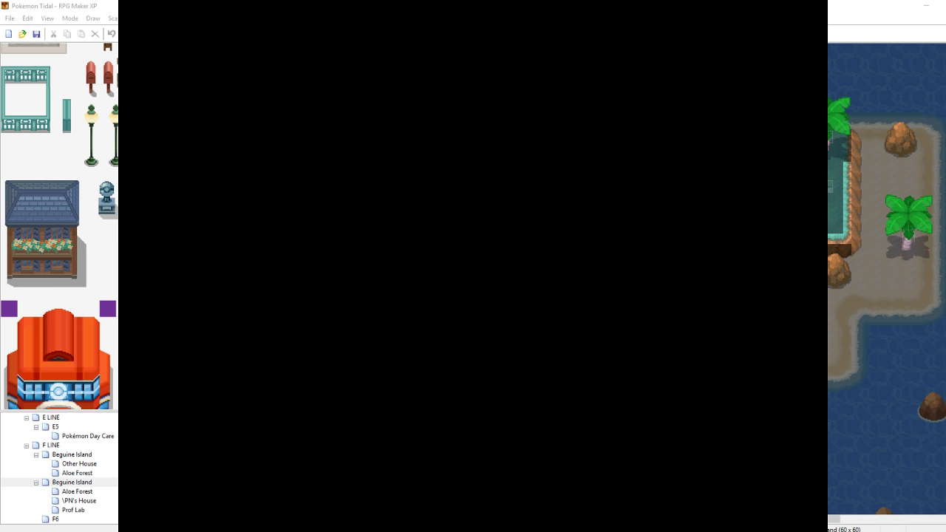
pyautogui.press('Return')
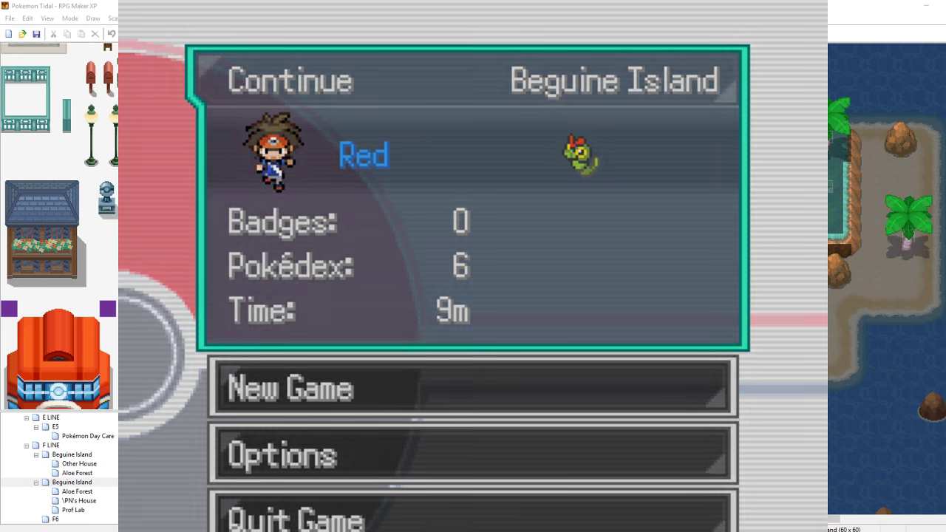
pyautogui.press('Down')
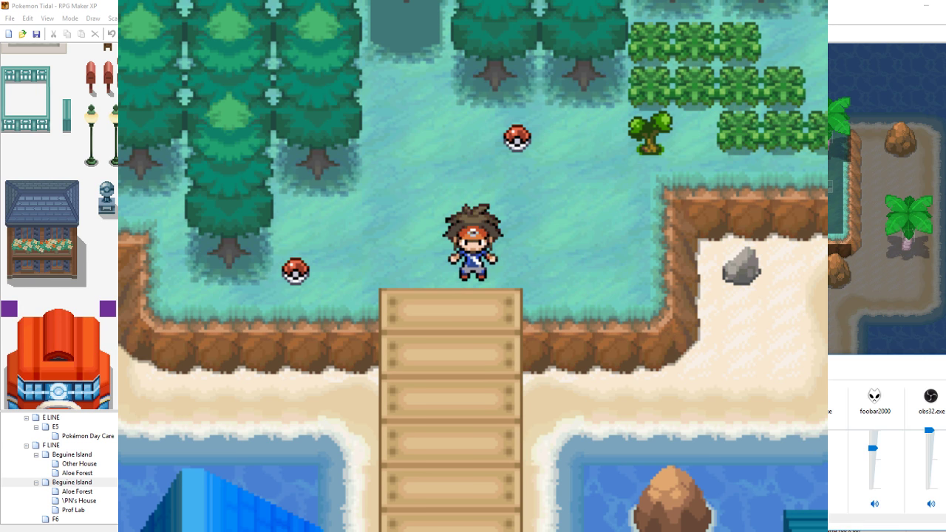
pyautogui.click(874, 504)
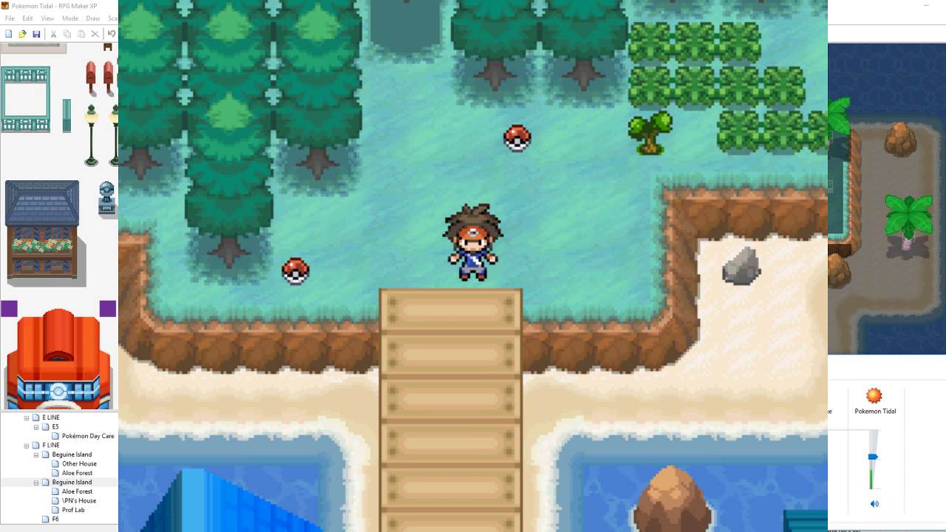
# Warp the player from the debug menu to the map where the Youngster trainer stands
pyautogui.press('F12')
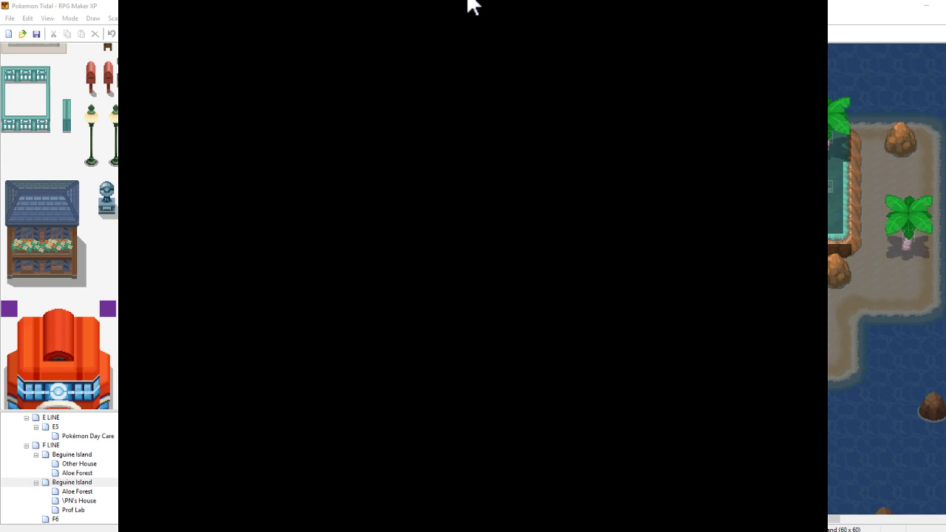
pyautogui.press('Down')
pyautogui.press('Down')
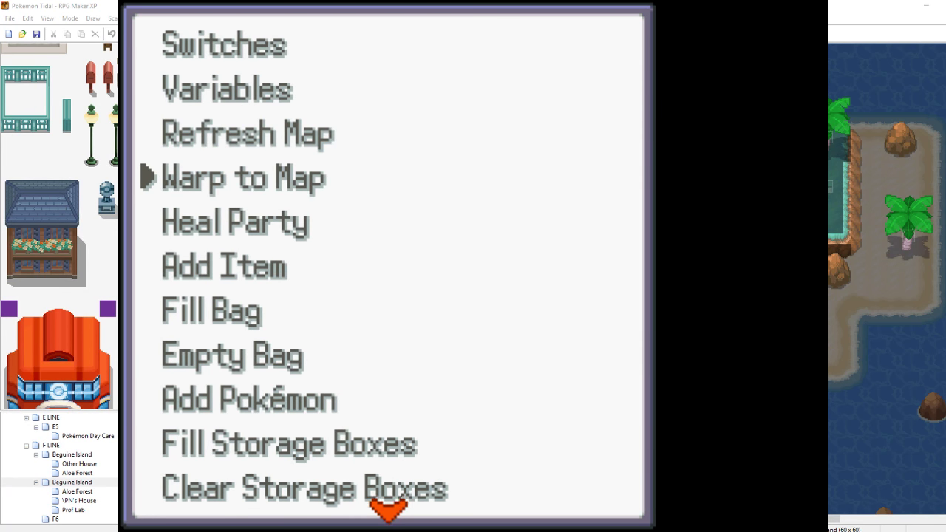
pyautogui.press('Return')
pyautogui.press('Down')
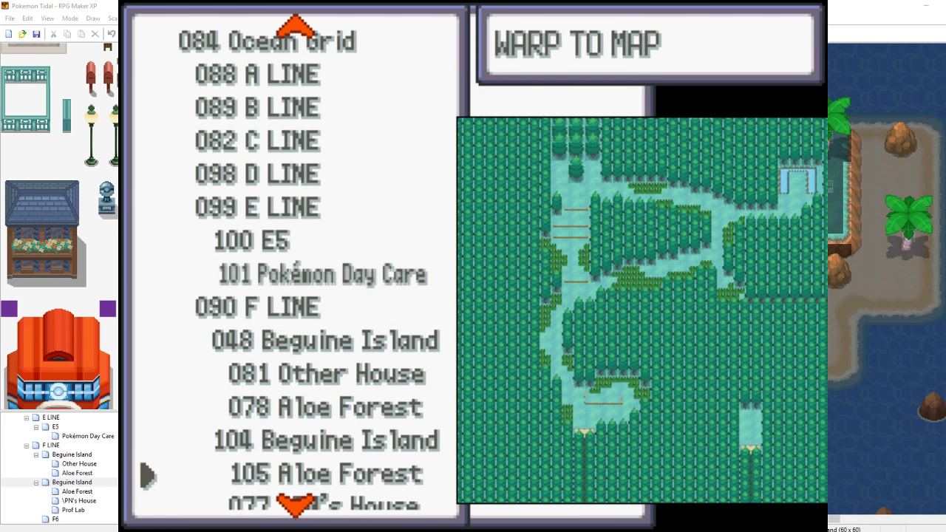
pyautogui.press('Down')
pyautogui.press('Down')
pyautogui.press('Down')
pyautogui.press('Down')
pyautogui.press('Down')
pyautogui.press('Down')
pyautogui.press('Up')
pyautogui.press('Return')
# Walk the player past the trees to the Youngster in orange and trigger the trainer battle
pyautogui.press('Up')
pyautogui.press('Up')
pyautogui.press('Up')
pyautogui.press('Left')
pyautogui.press('Left')
pyautogui.press('Up')
pyautogui.press('Left')
pyautogui.press('Left')
pyautogui.press('Left')
pyautogui.press('Left')
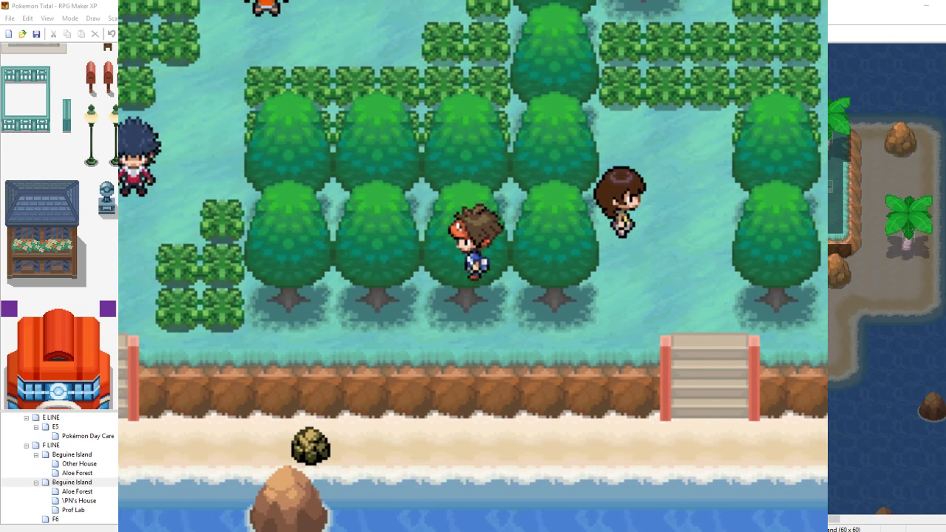
pyautogui.press('Up')
pyautogui.press('Up')
pyautogui.press('Left')
pyautogui.press('Up')
pyautogui.press('Up')
pyautogui.press('Up')
pyautogui.press('Left')
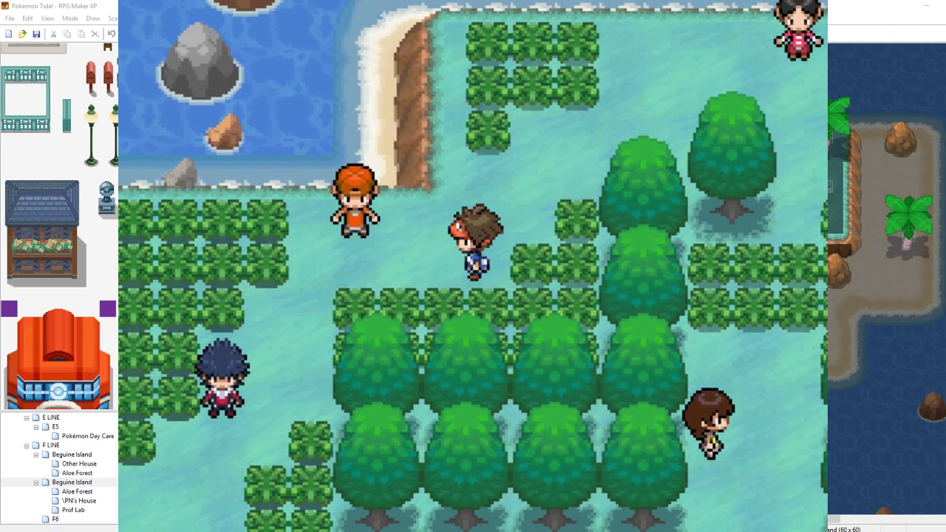
pyautogui.press('Left')
pyautogui.press('Left')
pyautogui.press('Left')
pyautogui.press('Left')
pyautogui.press('Left')
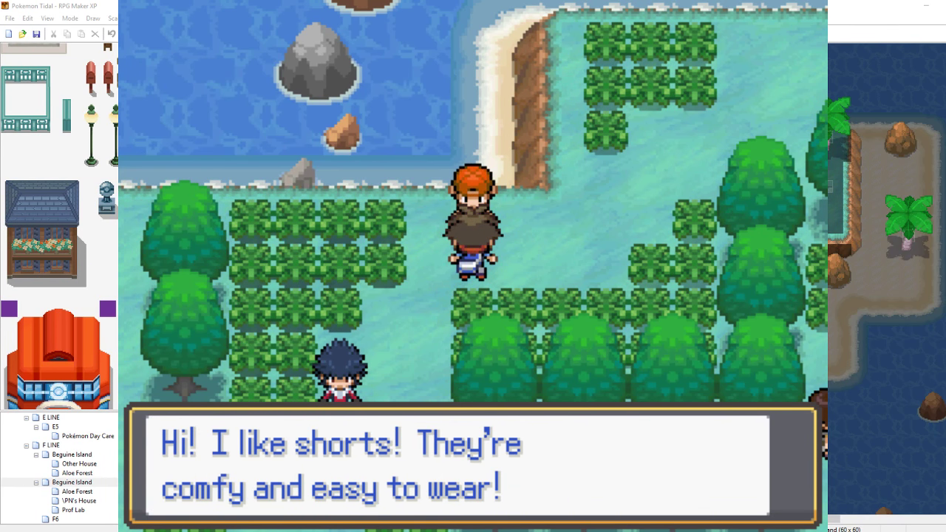
pyautogui.press('Return')
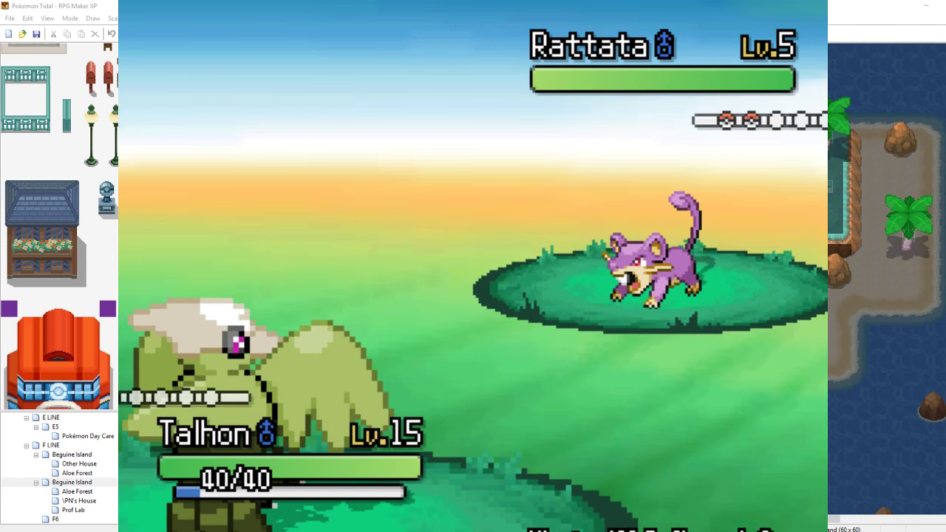
# Cycle through the battle commands, use Call on Talhon, and close the playtest
pyautogui.press('Right')
pyautogui.press('Right')
pyautogui.press('Right')
pyautogui.press('Right')
pyautogui.press('Left')
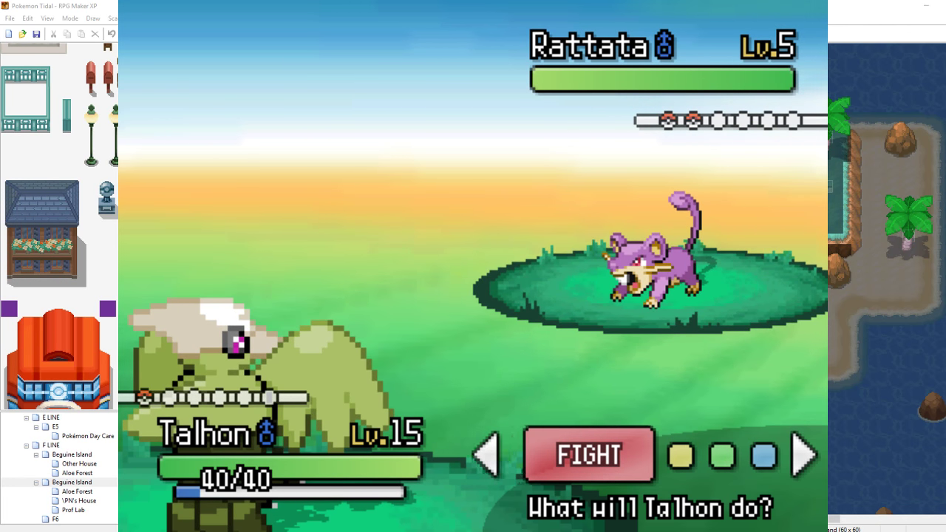
pyautogui.press('Return')
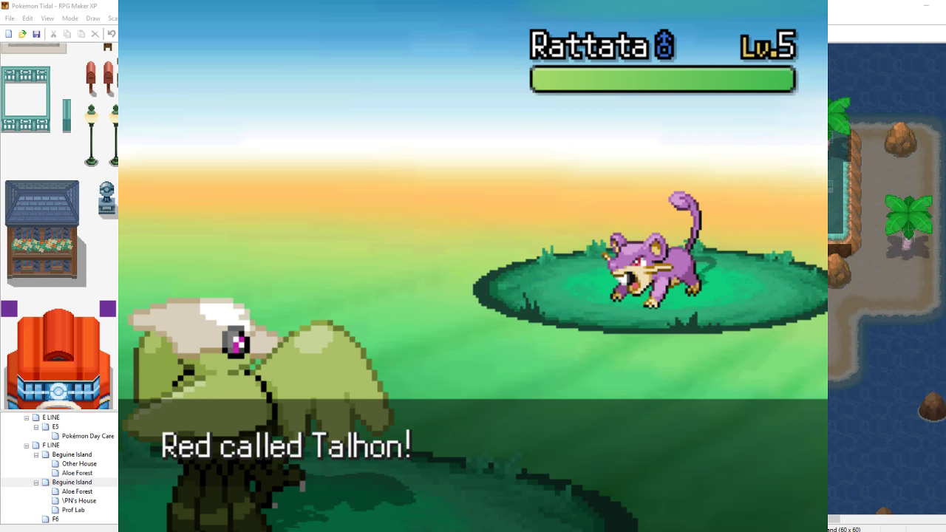
pyautogui.click(818, 3)
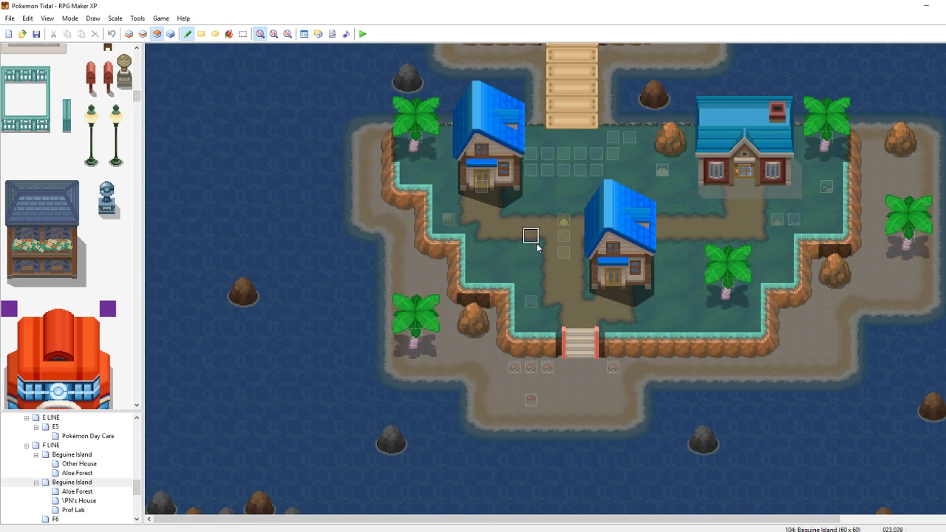
# Enlarge the map list, open the Ginko Island map, and look over its town area
pyautogui.scroll(1, 546, 280)
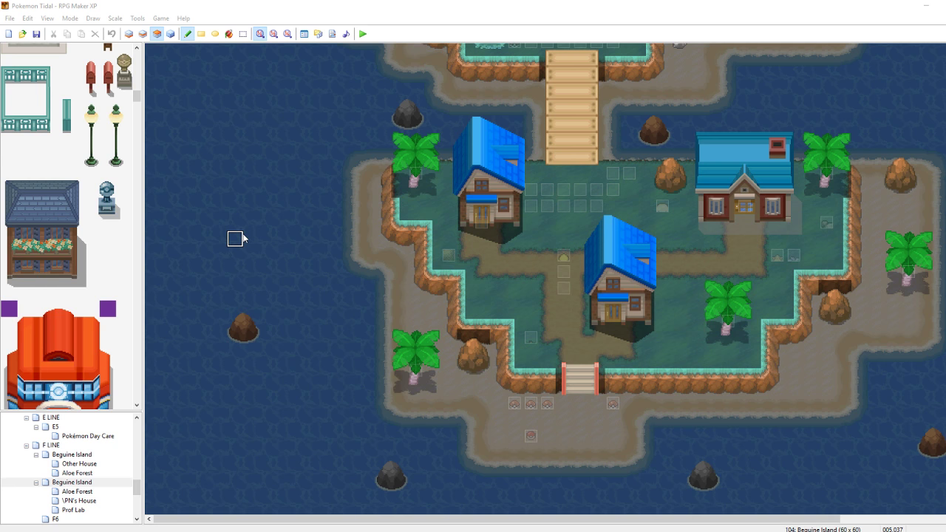
pyautogui.moveTo(90, 411); pyautogui.dragTo(102, 161)
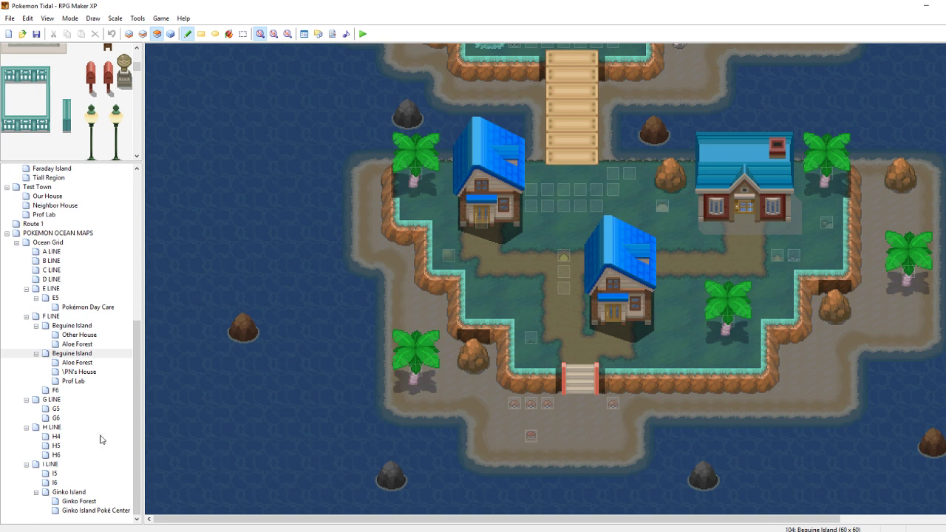
pyautogui.click(67, 491)
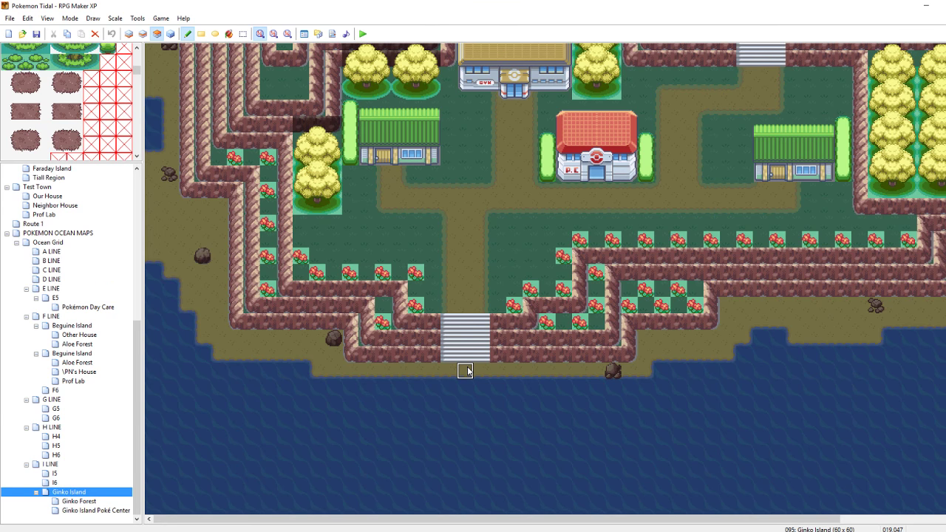
pyautogui.scroll(4, 545, 279)
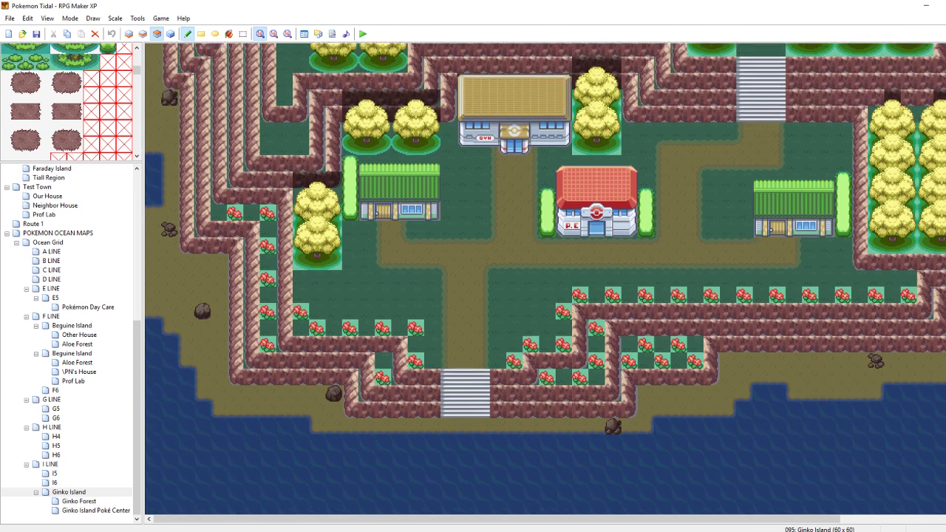
pyautogui.scroll(12, 546, 281)
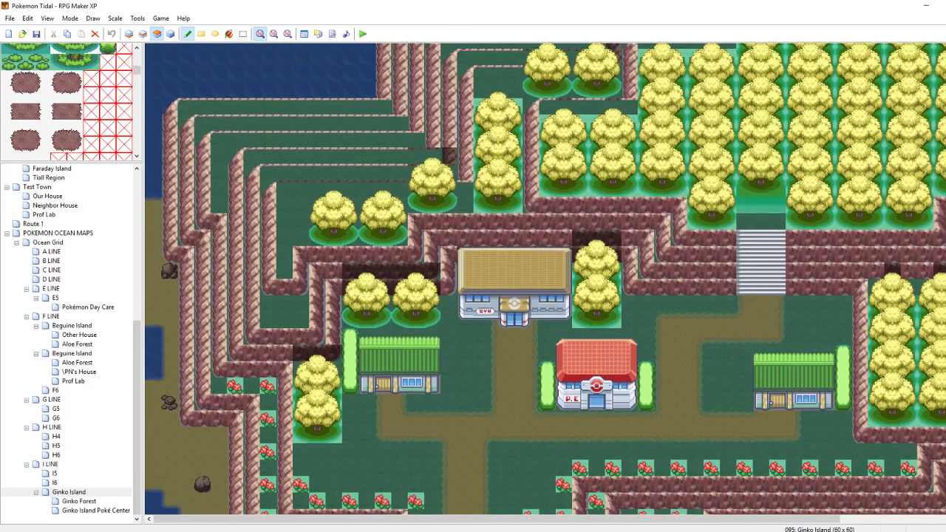
pyautogui.scroll(1, 546, 281)
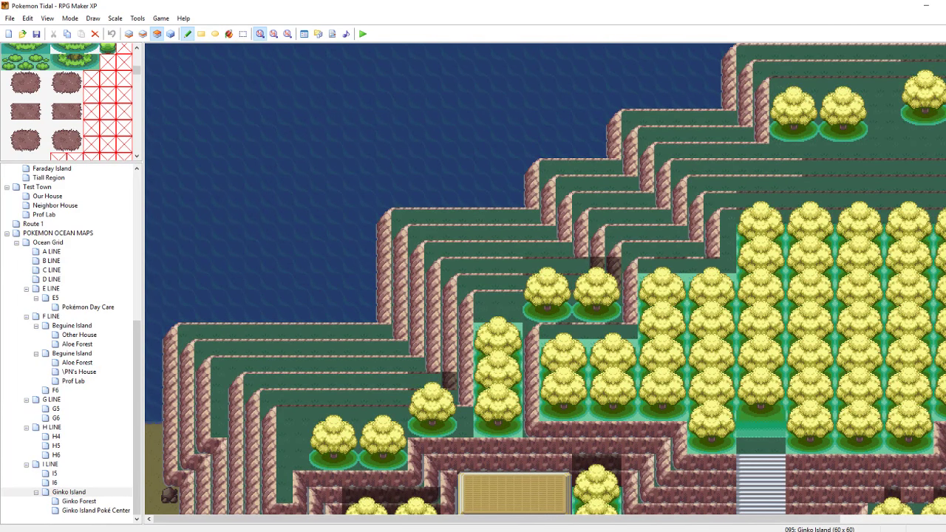
pyautogui.scroll(-12, 546, 281)
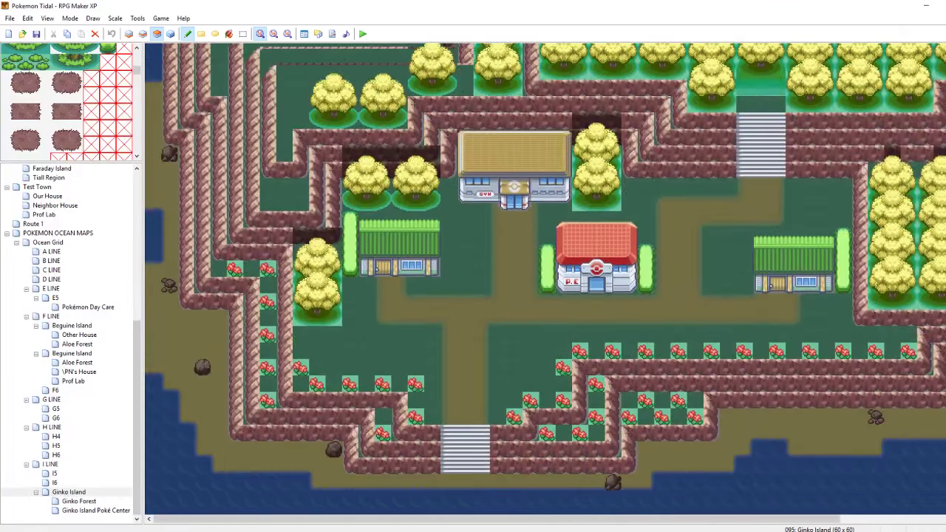
pyautogui.scroll(-6, 939, 325)
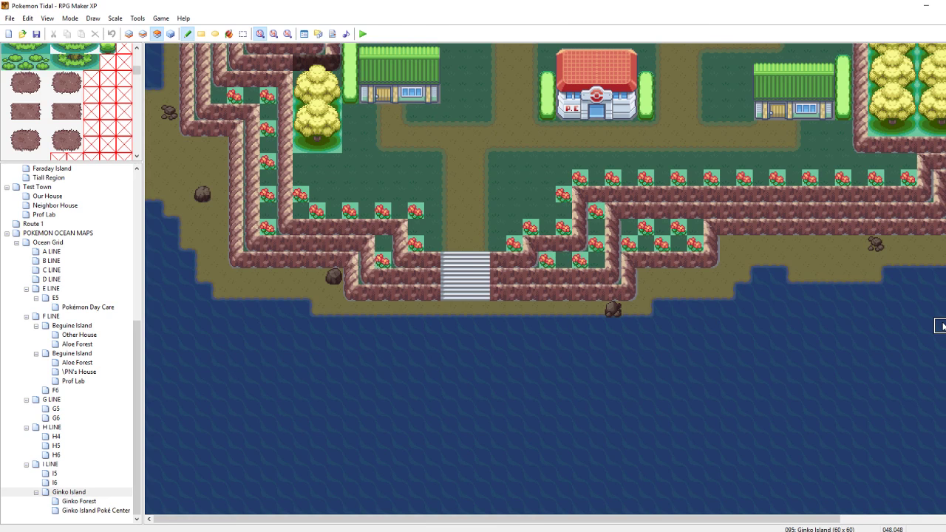
# Switch to the event layer and copy the Poké Center door event onto the gym's entrance
pyautogui.click(171, 33)
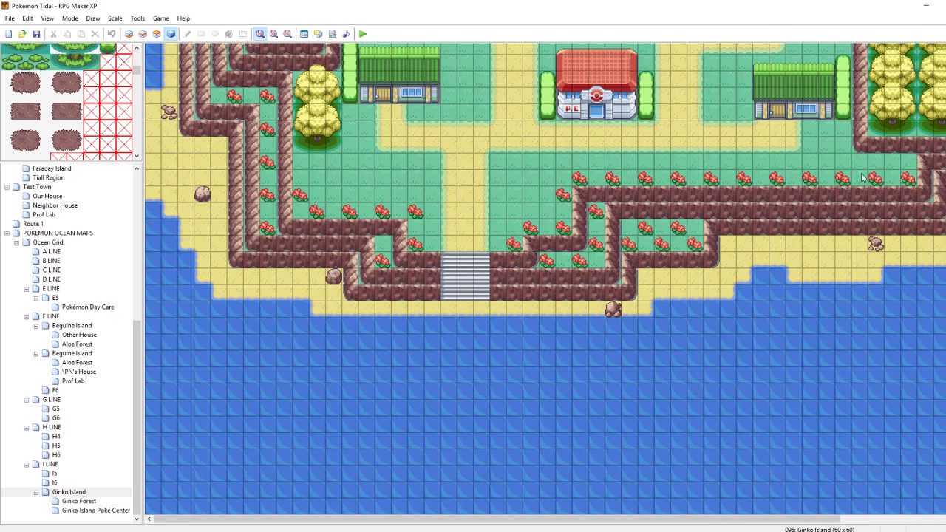
pyautogui.scroll(3, 546, 279)
pyautogui.click(620, 162)
pyautogui.click(598, 198)
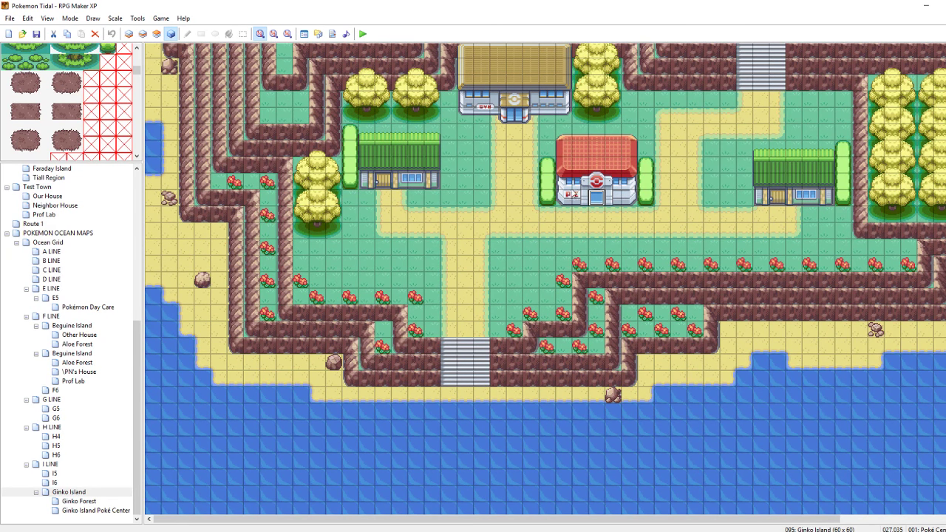
pyautogui.click(516, 121)
pyautogui.hotkey('ctrl', 'v')
# Set the gym door event's graphic to the second door in the first row of the doors6 sheet
pyautogui.doubleClick(515, 122)
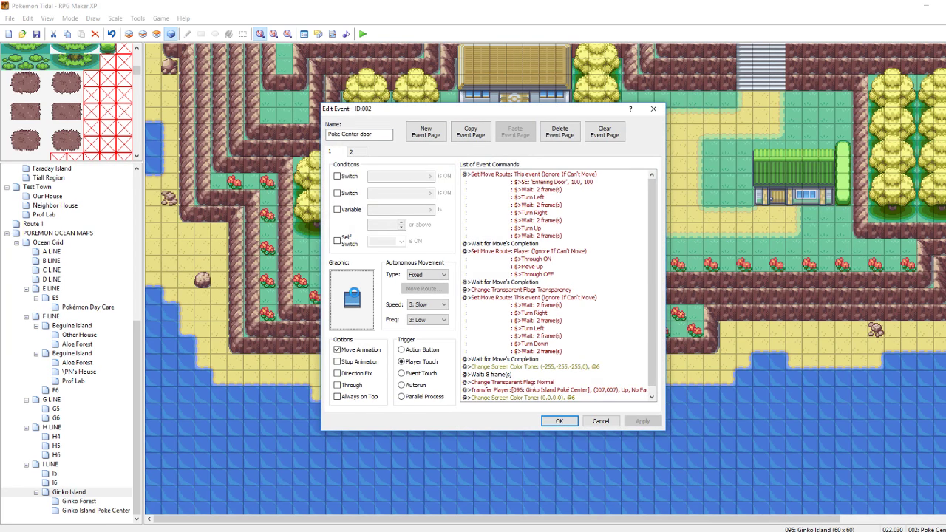
pyautogui.doubleClick(354, 297)
pyautogui.press('Down')
pyautogui.press('Down')
pyautogui.press('Down')
pyautogui.press('Down')
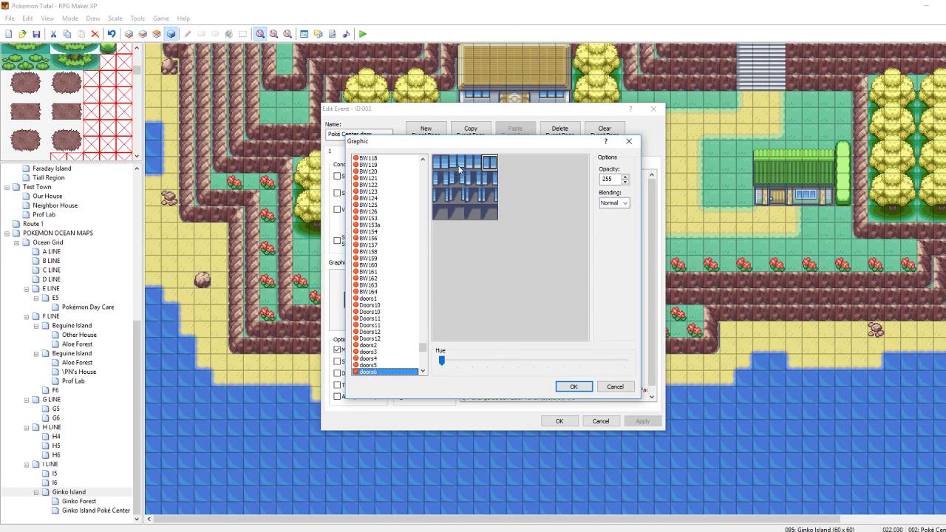
pyautogui.click(460, 169)
pyautogui.click(574, 387)
pyautogui.click(550, 420)
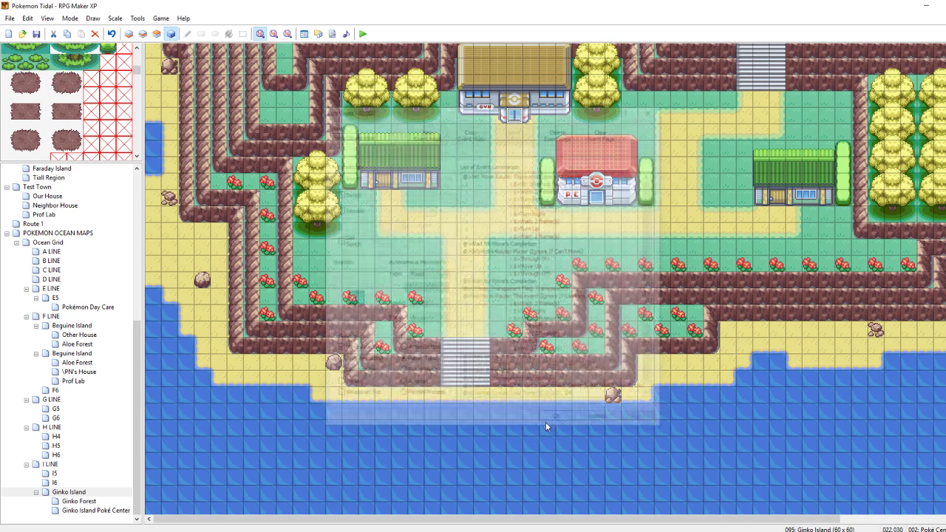
# Copy the gym door event onto the door of the green-roofed house west of the gym path and open it
pyautogui.hotkey('ctrl', 'c')
pyautogui.click(381, 184)
pyautogui.doubleClick(382, 181)
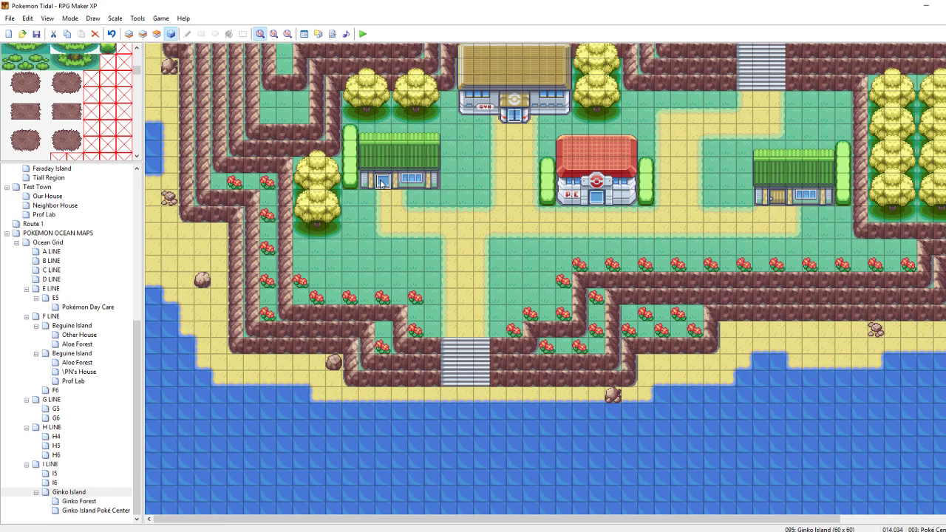
# Change the western house's door event graphic to the yellow door and apply the event changes
pyautogui.doubleClick(348, 300)
pyautogui.press('Up')
pyautogui.click(456, 166)
pyautogui.click(442, 167)
pyautogui.click(573, 390)
pyautogui.click(643, 421)
pyautogui.click(561, 422)
# Copy the western house's door event onto the door of the eastern green-roofed house
pyautogui.hotkey('ctrl', 'c')
pyautogui.click(779, 199)
pyautogui.hotkey('ctrl', 'v')
pyautogui.click(674, 234)
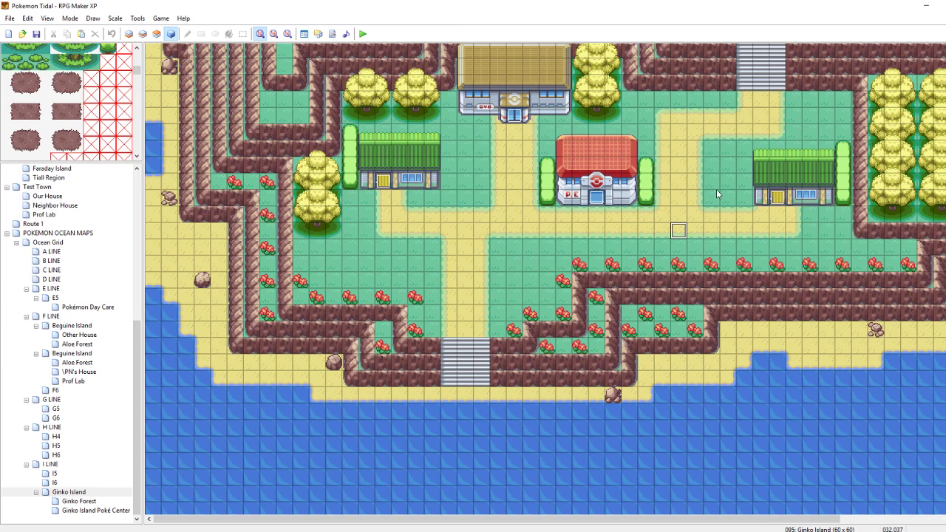
# Look over the cliffs, trees and town of Ginko Island in the event layer and the third tile layer
pyautogui.scroll(9, 546, 279)
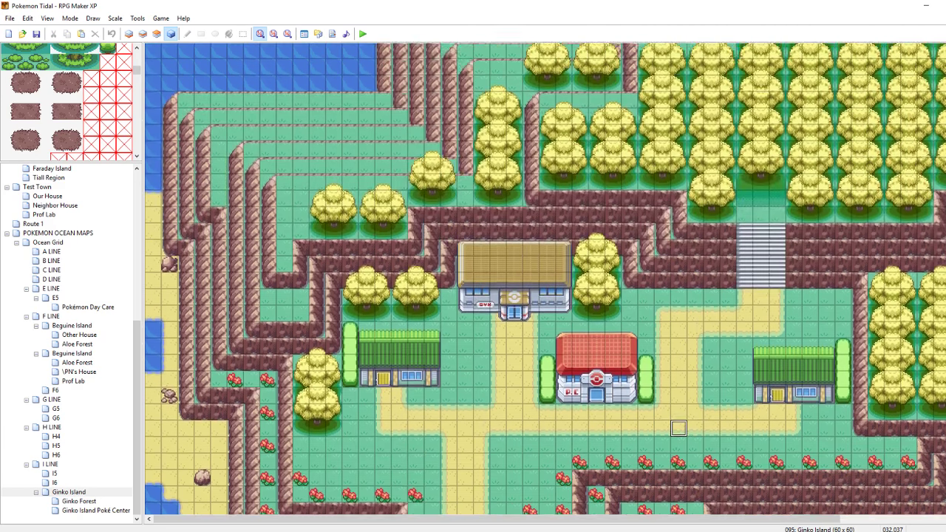
pyautogui.scroll(-6, 546, 278)
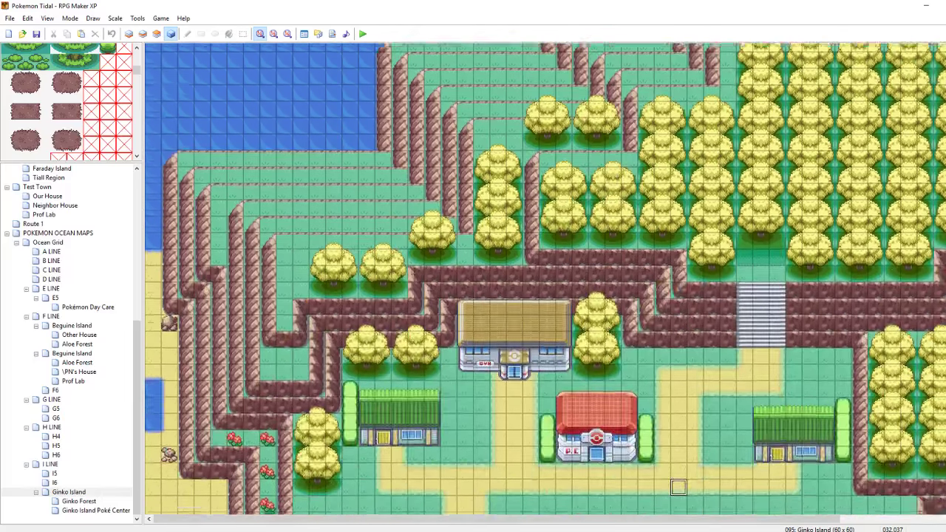
pyautogui.scroll(3, 679, 230)
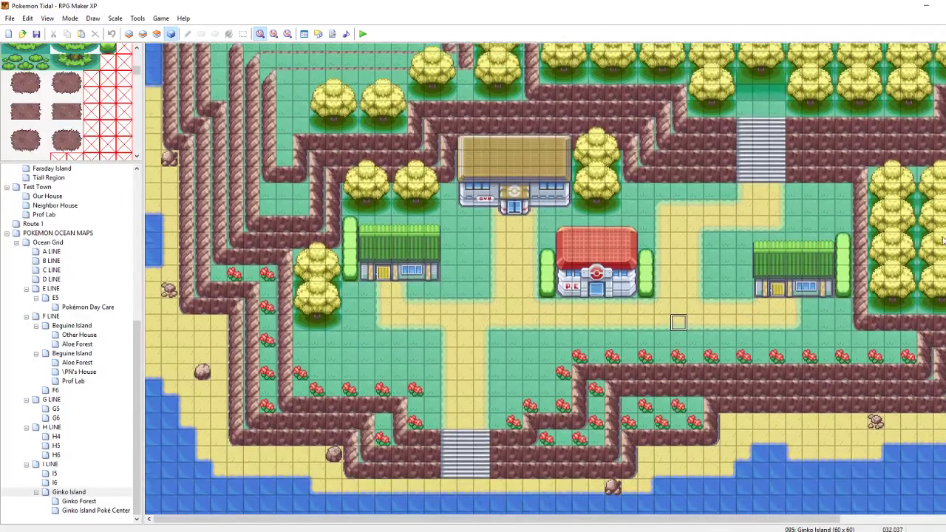
pyautogui.scroll(3, 679, 451)
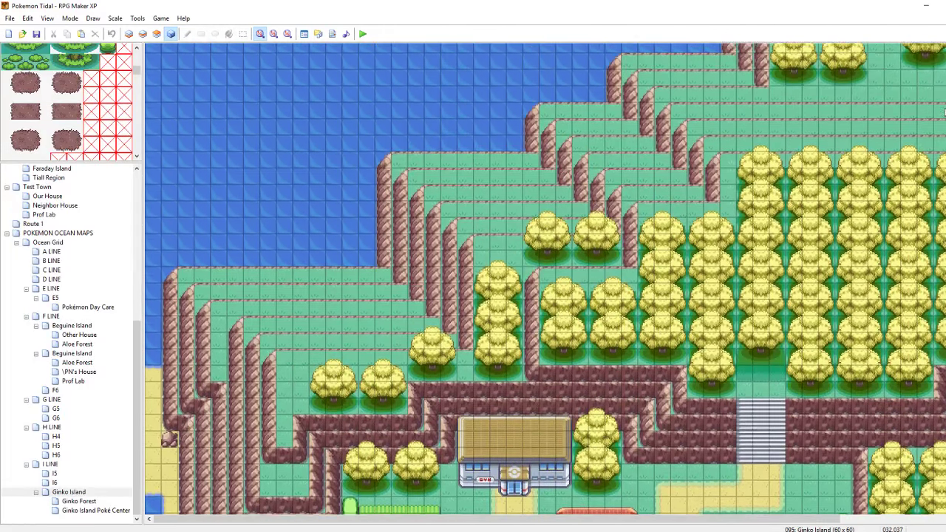
pyautogui.click(157, 33)
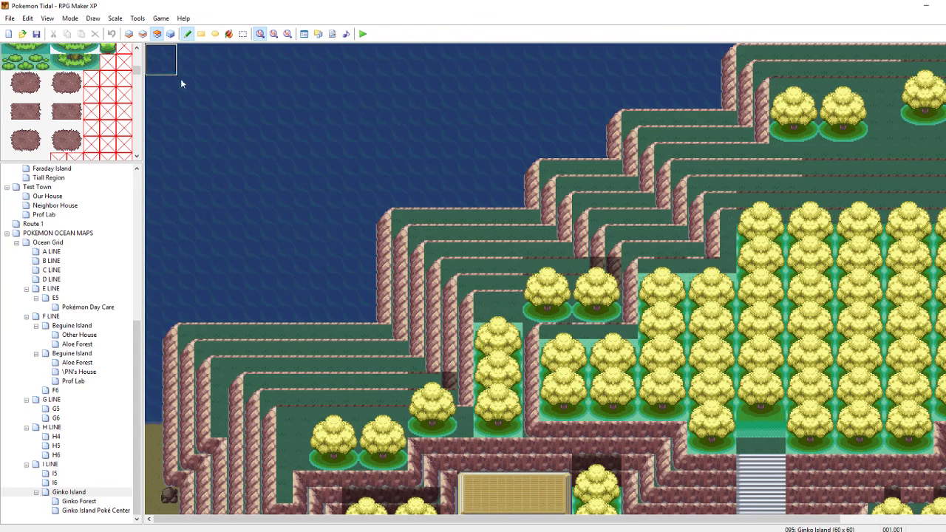
pyautogui.moveTo(181, 79); pyautogui.dragTo(244, 167, button='right')
pyautogui.rightClick(246, 158)
pyautogui.scroll(-10, 546, 279)
pyautogui.scroll(3, 546, 279)
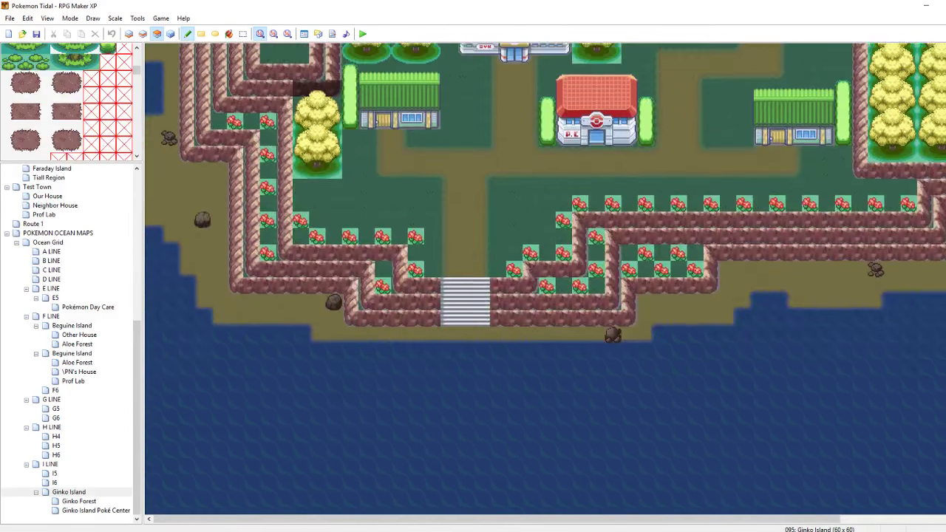
pyautogui.scroll(7, 546, 278)
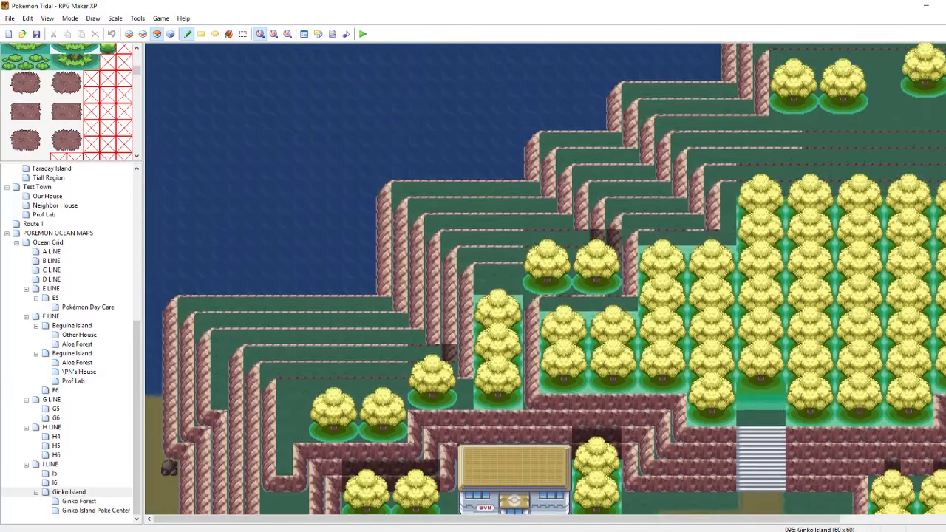
pyautogui.scroll(-3, 546, 278)
pyautogui.scroll(-4, 546, 281)
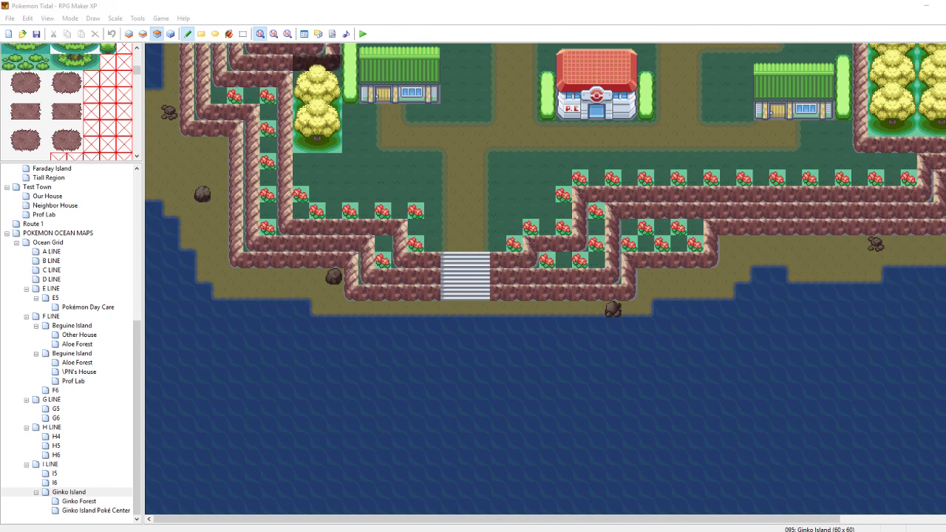
# Switch to Photoshop and select the narrow pine tree in Outdoor.psd with the Rectangular Marquee tool
pyautogui.hotkey('alt', 'Tab')
pyautogui.keyDown('alt'); pyautogui.scroll(-10, 393, 355); pyautogui.keyUp('alt')
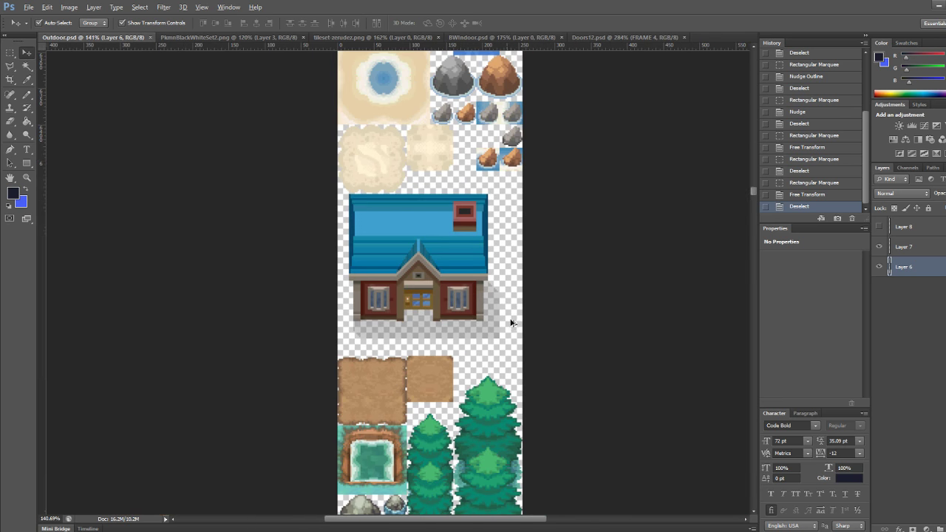
pyautogui.moveTo(753, 190)
pyautogui.mouseDown()
pyautogui.moveTo(756, 202)
pyautogui.moveTo(757, 84)
pyautogui.moveTo(754, 197)
pyautogui.mouseUp()
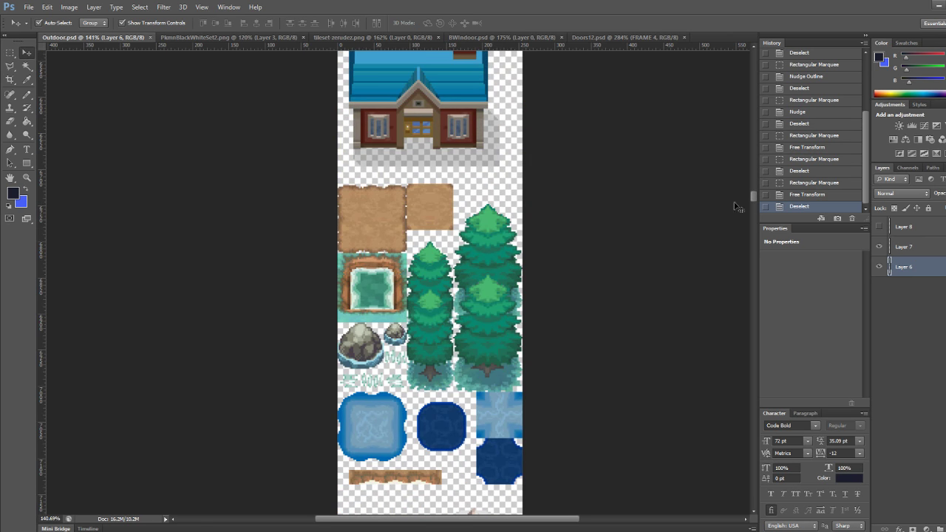
pyautogui.keyDown('alt'); pyautogui.scroll(5, 428, 386); pyautogui.keyUp('alt')
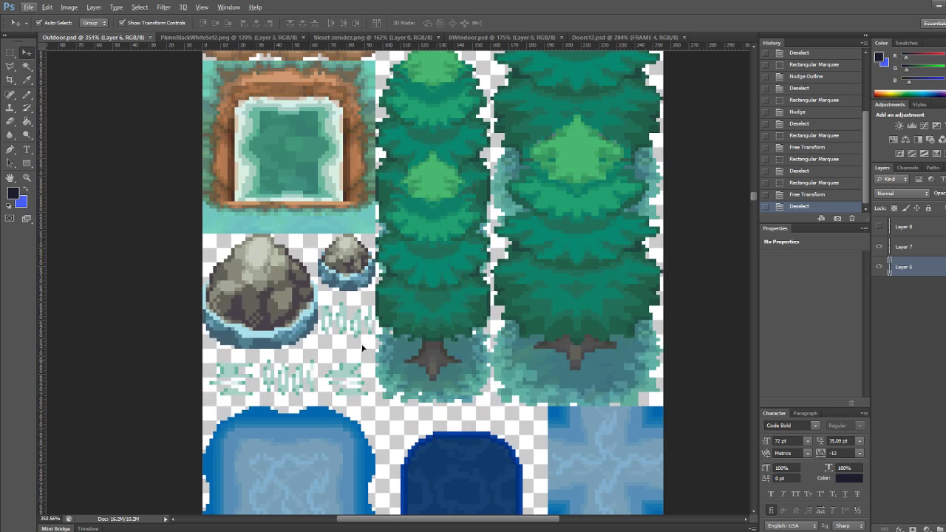
pyautogui.click(9, 54)
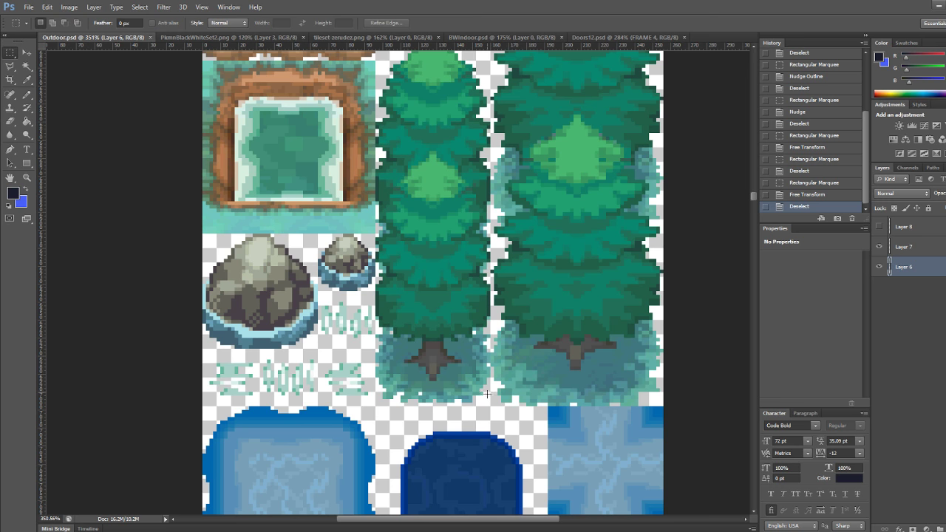
pyautogui.keyDown('alt'); pyautogui.scroll(2, 487, 398); pyautogui.keyUp('alt')
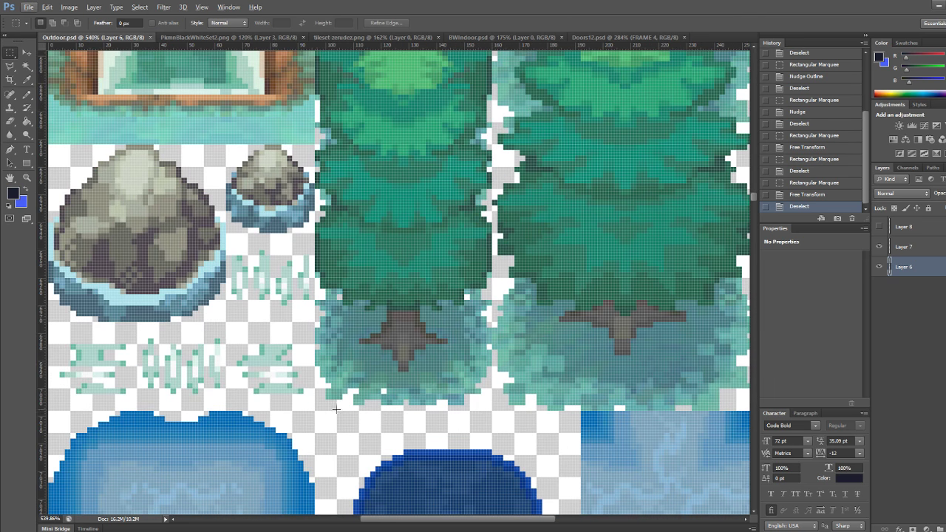
pyautogui.moveTo(317, 408); pyautogui.dragTo(492, 165)
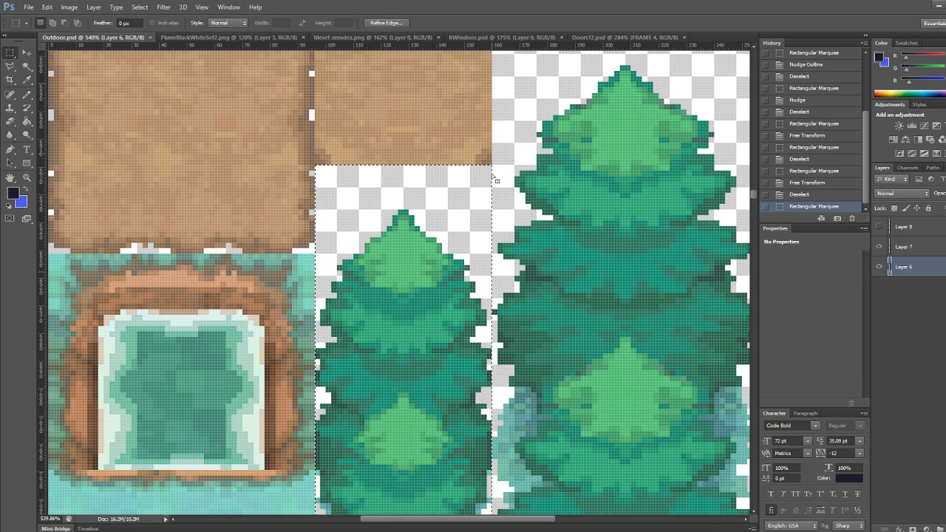
# Clear the tree selection and look through the lighthouse, terrain and container tiles further down the tileset
pyautogui.keyDown('alt'); pyautogui.scroll(-12, 512, 284); pyautogui.keyUp('alt')
pyautogui.scroll(-8, 515, 310)
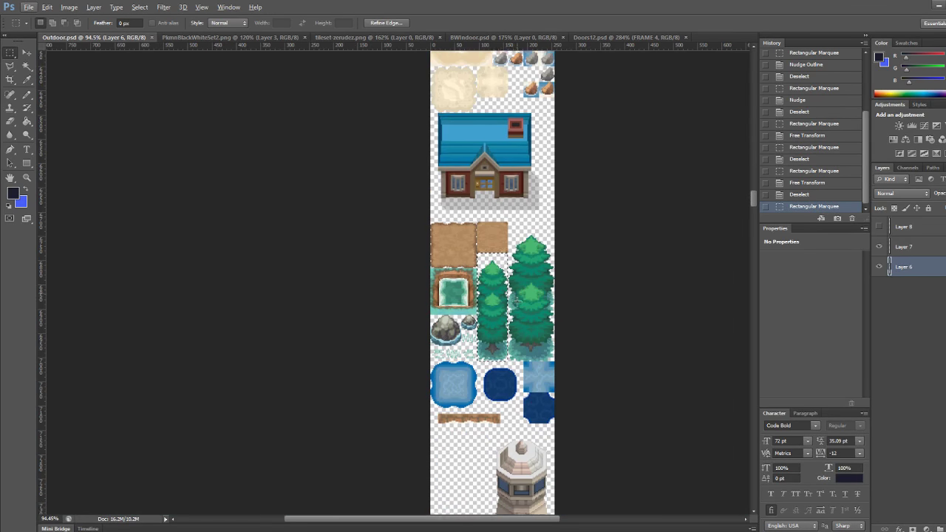
pyautogui.scroll(-1, 511, 321)
pyautogui.click(475, 368)
pyautogui.scroll(-4, 476, 368)
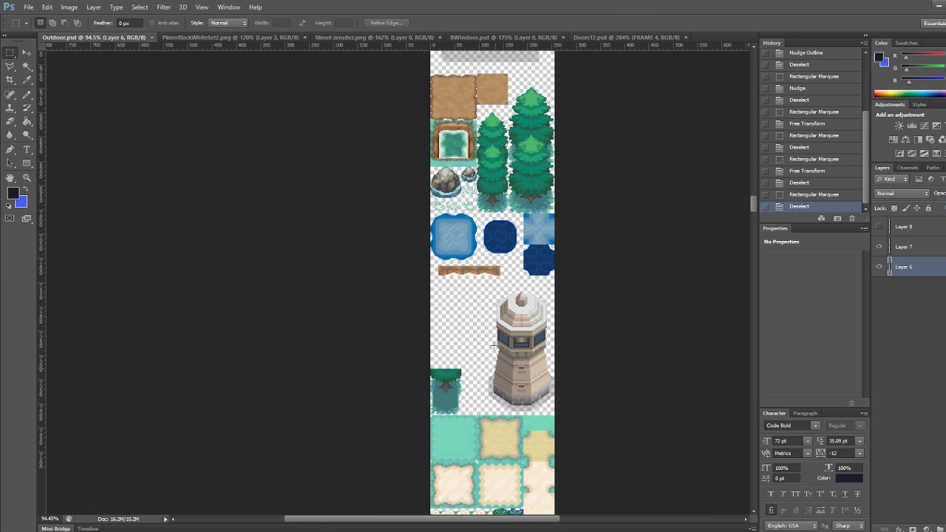
pyautogui.scroll(-15, 752, 222)
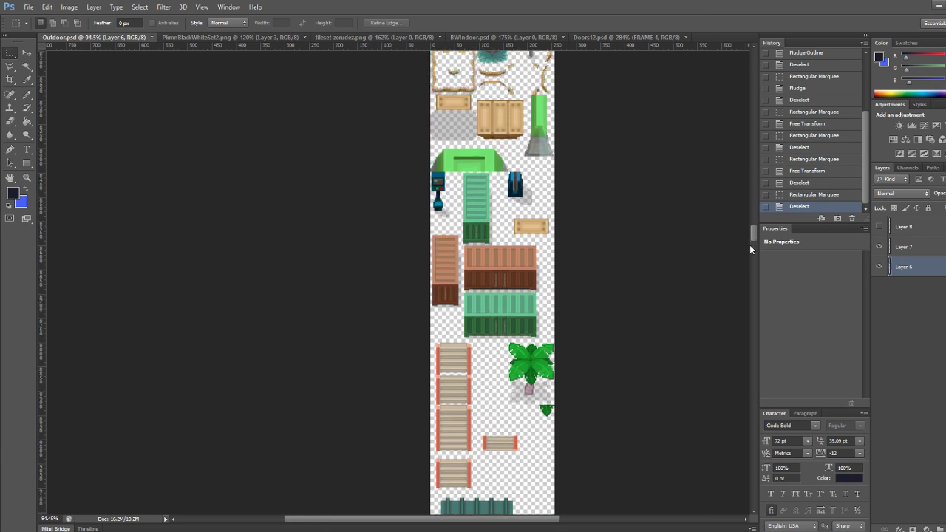
# Paste the copied pine tree into Outdoor.psd and move it into the empty space beside the green-roofed house
pyautogui.moveTo(740, 246); pyautogui.dragTo(739, 244)
pyautogui.keyDown('alt'); pyautogui.scroll(6, 545, 402); pyautogui.keyUp('alt')
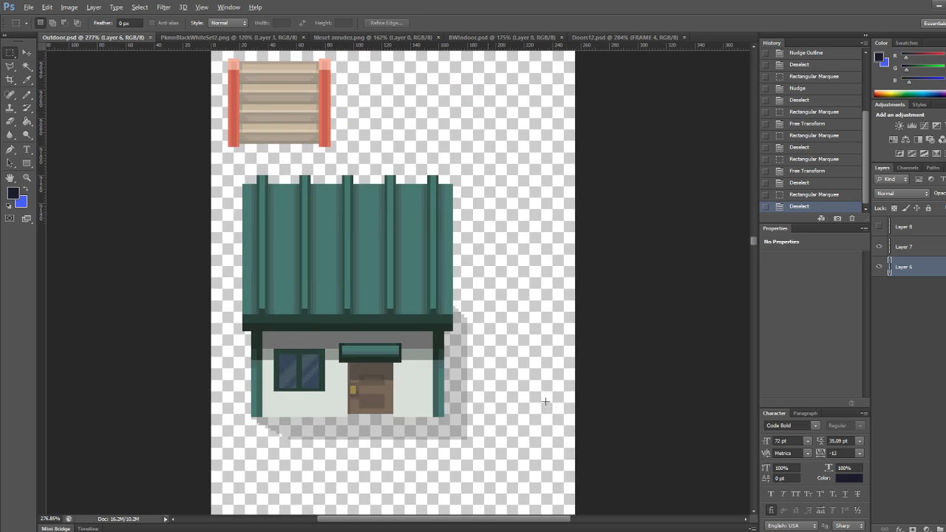
pyautogui.hotkey('ctrl', 'v')
pyautogui.click(28, 54)
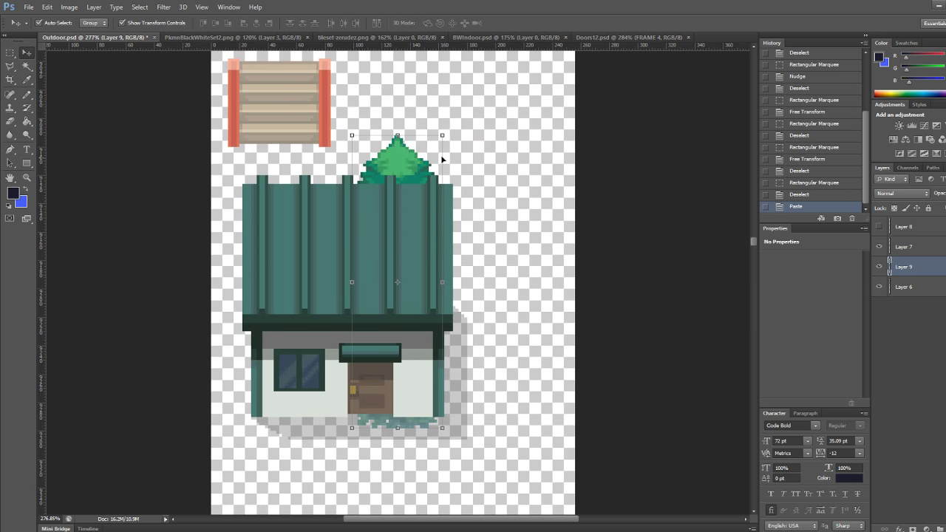
pyautogui.moveTo(425, 153); pyautogui.dragTo(531, 165)
pyautogui.press('Right')
pyautogui.press('Right')
pyautogui.press('Right')
pyautogui.press('Right')
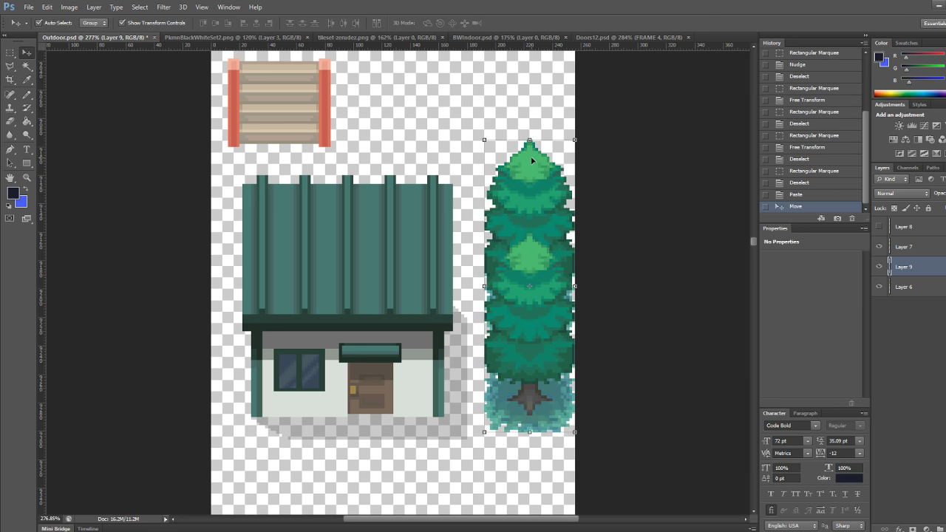
# Nudge the pasted pine tree vertically to adjust its height beside the house
pyautogui.keyDown('alt'); pyautogui.scroll(-7, 529, 162); pyautogui.keyUp('alt')
pyautogui.keyDown('alt'); pyautogui.scroll(5, 522, 197); pyautogui.keyUp('alt')
pyautogui.keyDown('alt'); pyautogui.scroll(2, 527, 252); pyautogui.keyUp('alt')
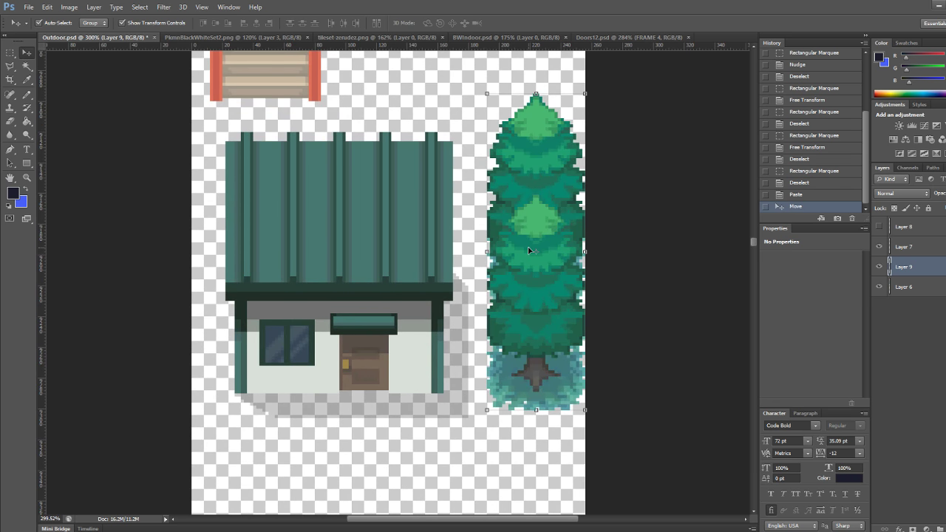
pyautogui.press('Down')
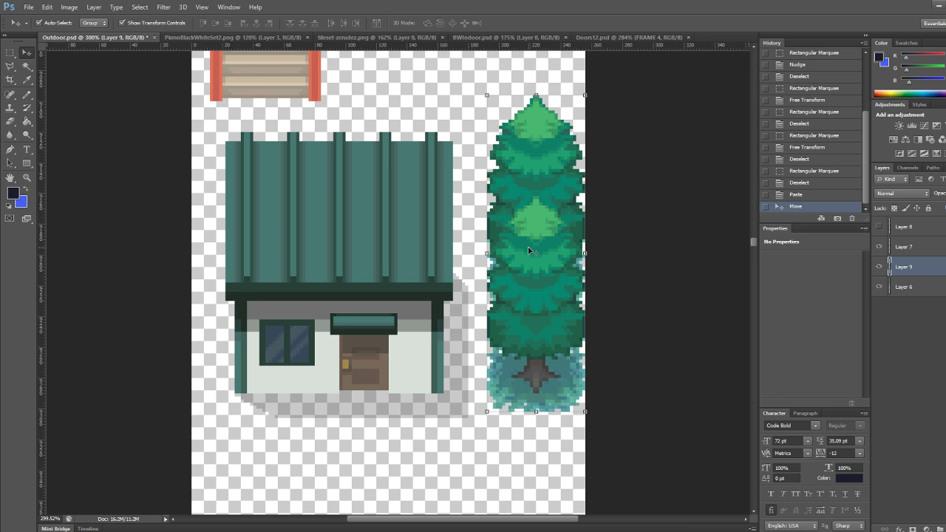
pyautogui.press('Down')
pyautogui.press('Down')
pyautogui.press('Up')
pyautogui.press('Up')
pyautogui.press('Up')
pyautogui.press('Up')
pyautogui.press('Up')
pyautogui.press('Up')
pyautogui.press('Up')
pyautogui.press('Up')
pyautogui.press('Up')
pyautogui.press('Up')
pyautogui.press('Up')
pyautogui.press('Up')
pyautogui.press('Up')
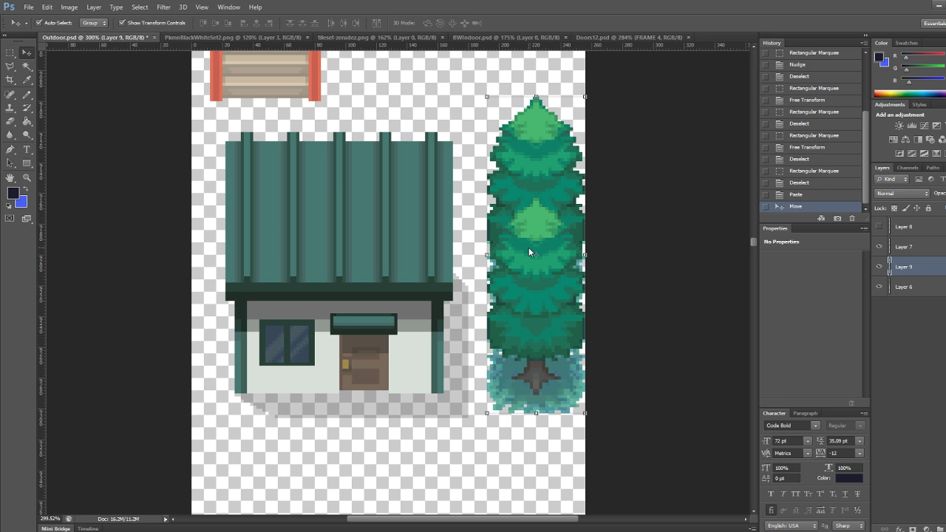
# Move the pine tree further up so it starts just below the level of the short horizontal stair tile
pyautogui.scroll(2, 521, 248)
pyautogui.scroll(3, 521, 247)
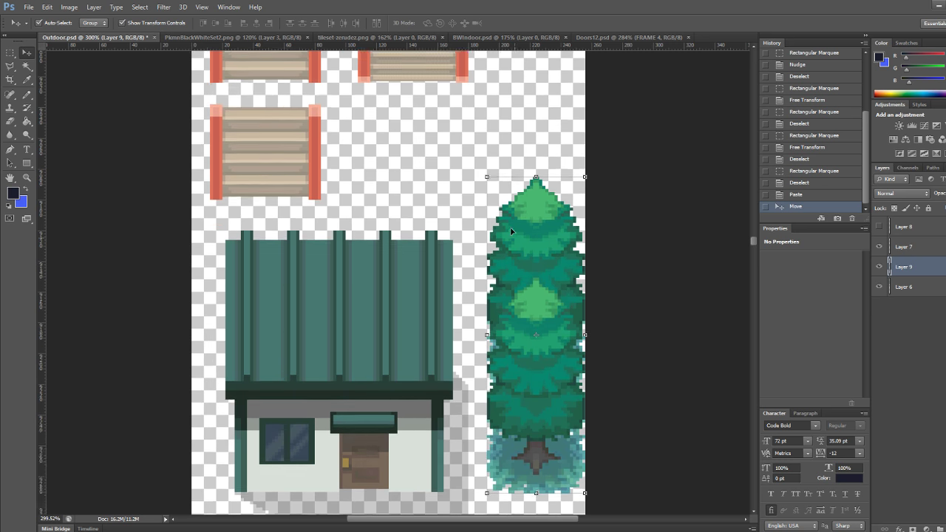
pyautogui.moveTo(520, 311); pyautogui.dragTo(521, 232)
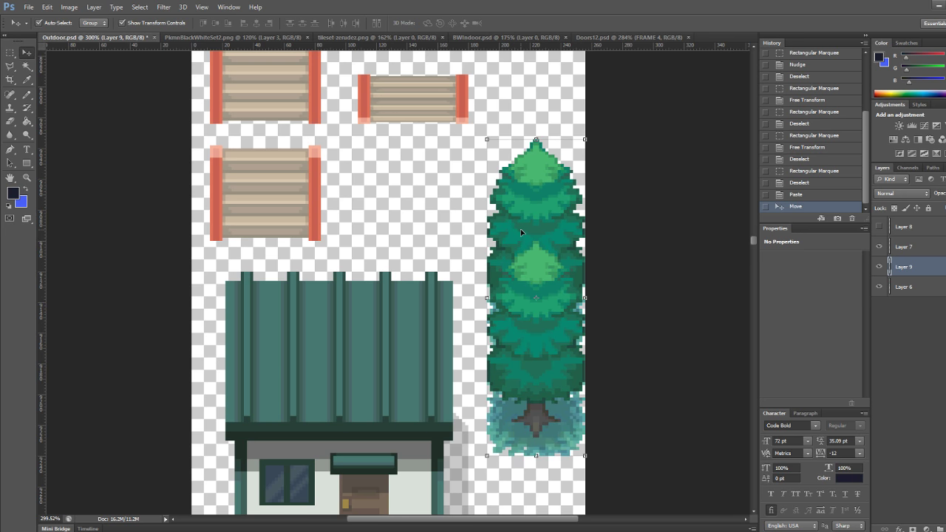
pyautogui.press('Up')
pyautogui.press('Down')
pyautogui.press('Down')
pyautogui.press('Down')
pyautogui.keyDown('alt'); pyautogui.scroll(3, 521, 232); pyautogui.keyUp('alt')
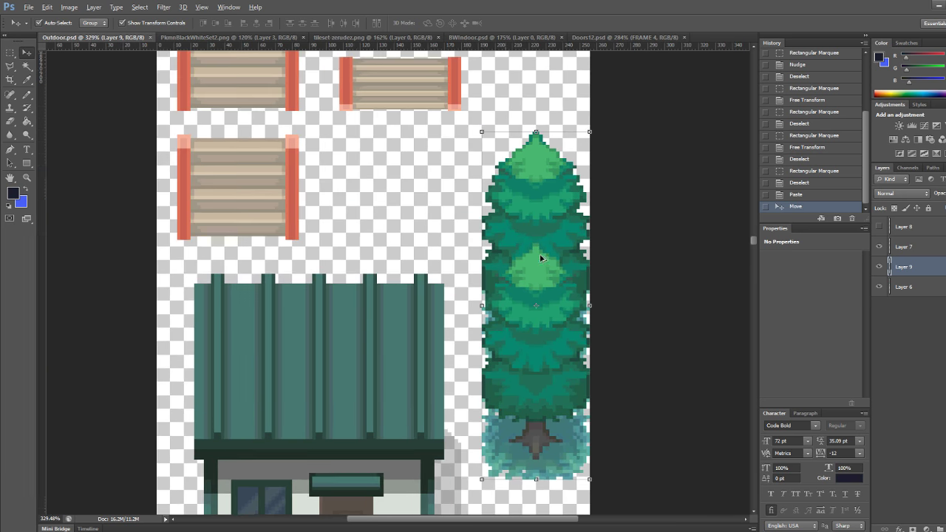
# Place the pine tree's layer above Layer 8 at the top of the layer stack
pyautogui.moveTo(936, 267); pyautogui.dragTo(933, 220)
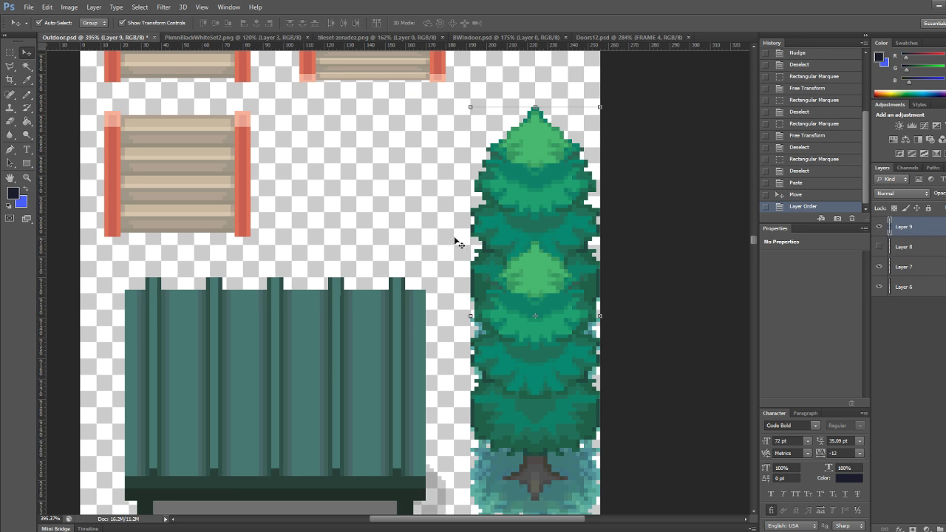
pyautogui.click(29, 124)
pyautogui.scroll(-1, 567, 306)
pyautogui.scroll(-4, 571, 309)
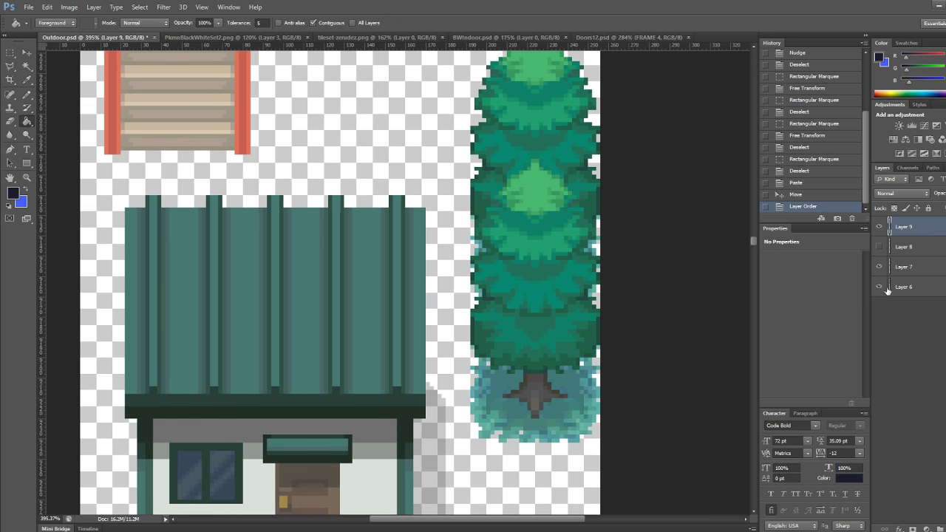
pyautogui.hotkey('ctrl', '-')
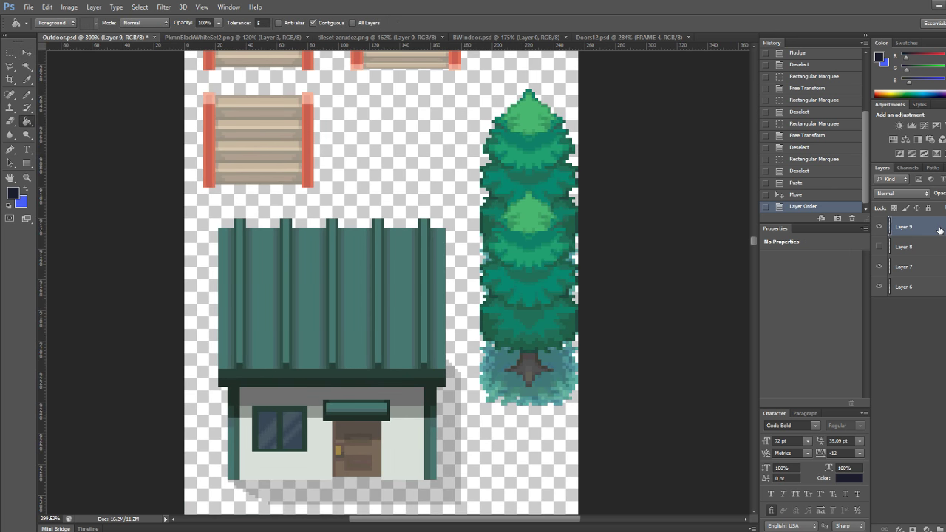
pyautogui.doubleClick(940, 230)
pyautogui.click(916, 245)
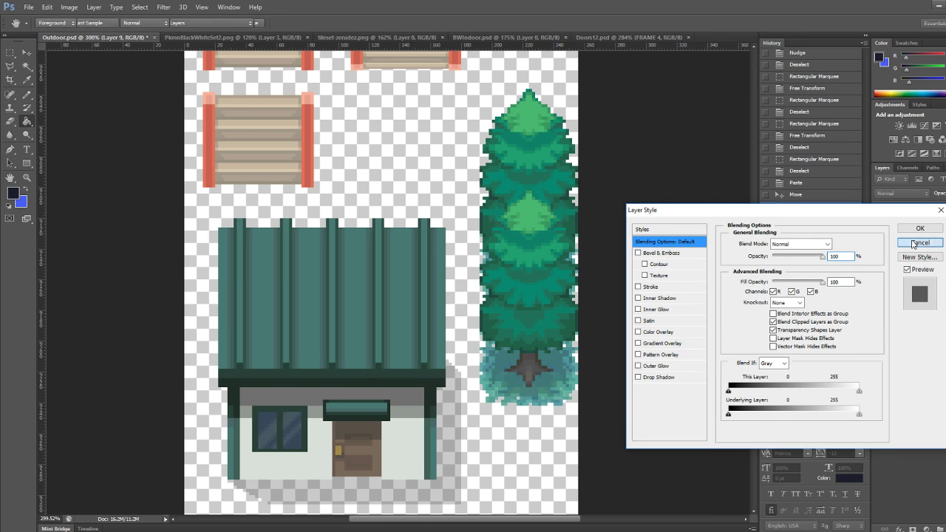
# Duplicate Layer 9 and add a Color Overlay with the Hue blend mode to the copy
pyautogui.keyDown('alt'); pyautogui.scroll(5, 570, 430); pyautogui.keyUp('alt')
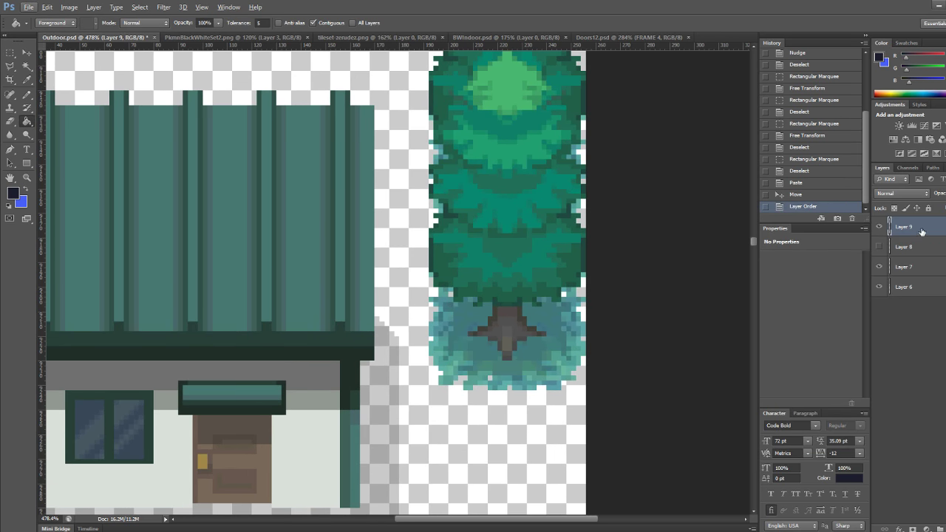
pyautogui.moveTo(922, 232); pyautogui.dragTo(945, 529)
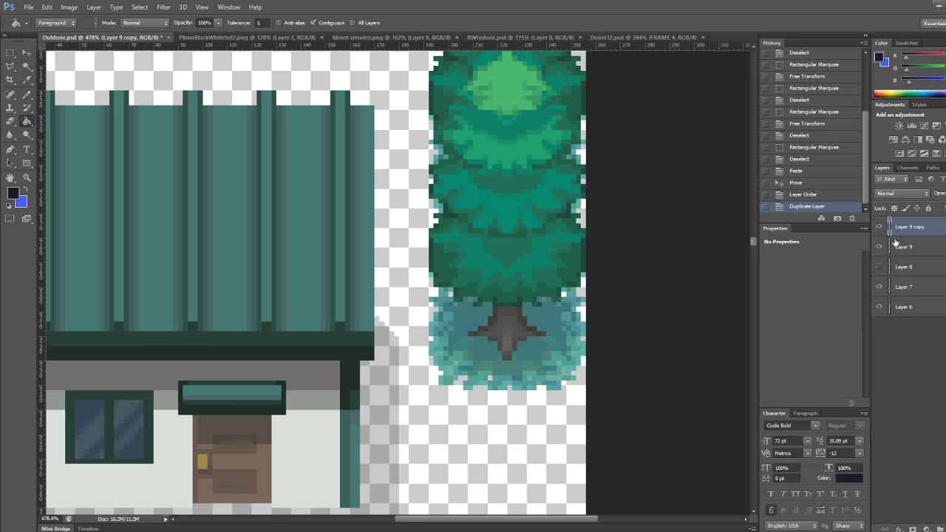
pyautogui.doubleClick(942, 228)
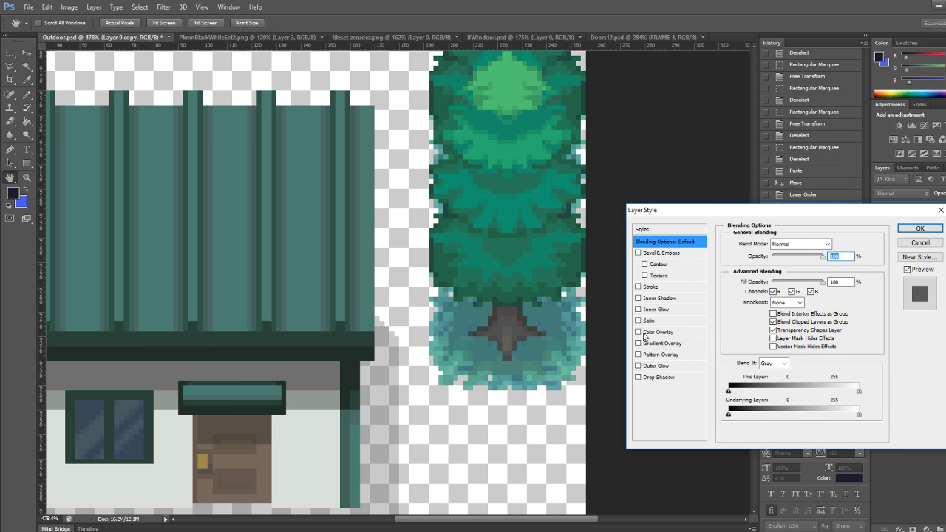
pyautogui.click(646, 332)
pyautogui.click(817, 244)
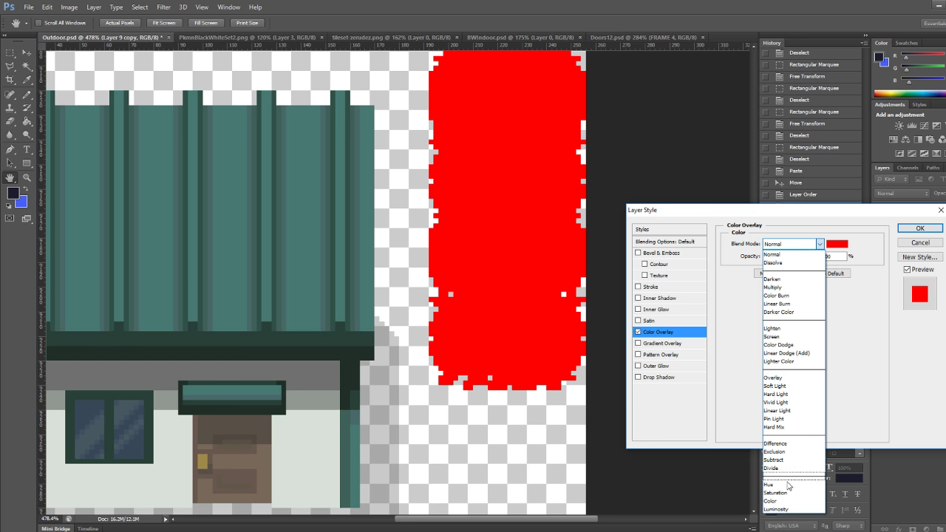
pyautogui.click(785, 484)
# Set the overlay colour to yellow fcff00 and apply the layer style
pyautogui.click(840, 245)
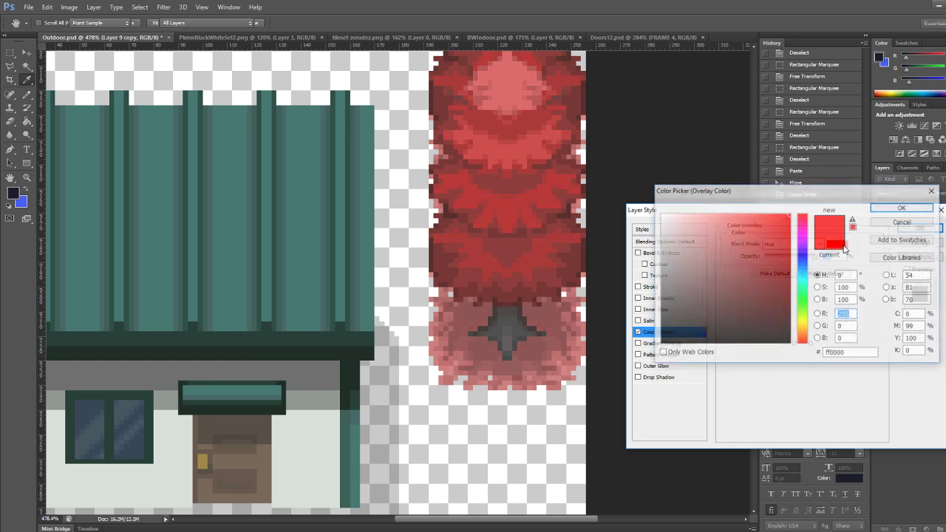
pyautogui.moveTo(804, 315); pyautogui.dragTo(805, 328)
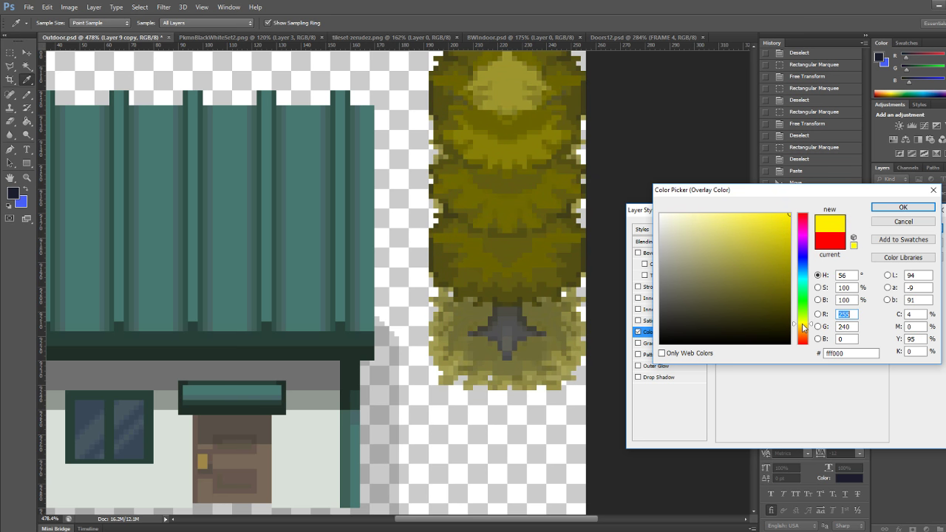
pyautogui.moveTo(805, 327); pyautogui.dragTo(804, 324)
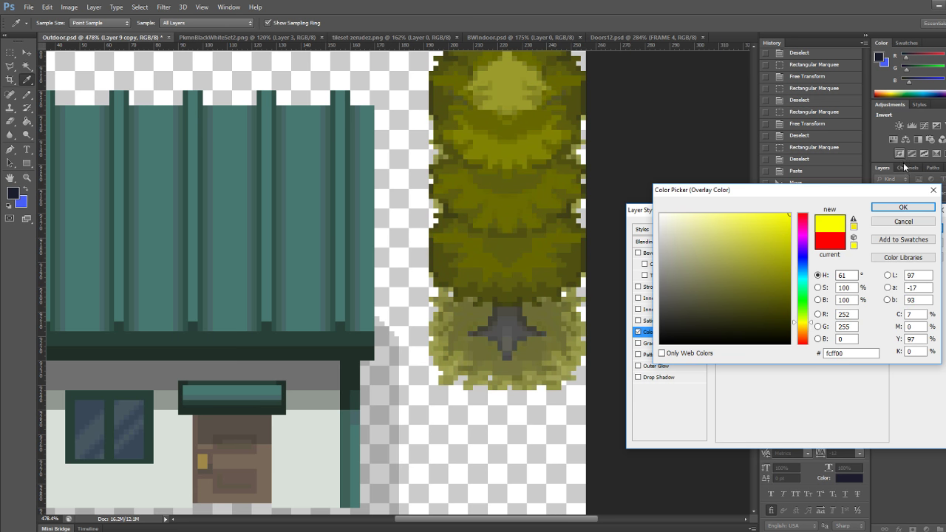
pyautogui.click(902, 208)
pyautogui.click(908, 232)
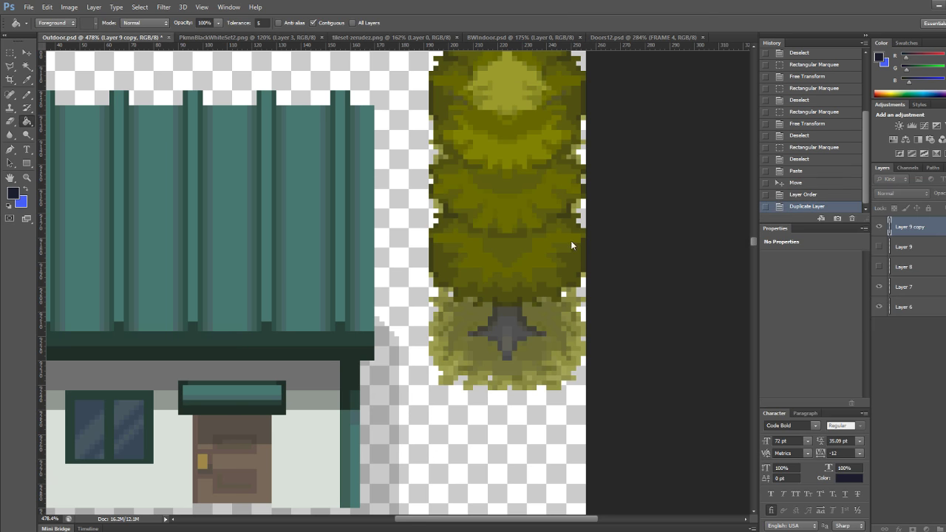
# Show the original green Layer 9 and place it above the yellow-tinted Layer 9 copy
pyautogui.keyDown('alt'); pyautogui.scroll(-5, 560, 248); pyautogui.keyUp('alt')
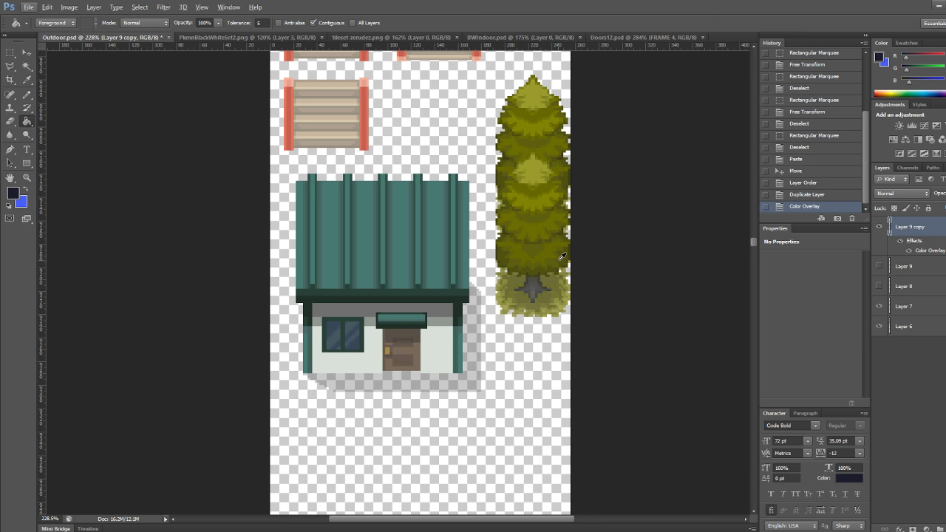
pyautogui.keyDown('alt'); pyautogui.scroll(5, 562, 256); pyautogui.keyUp('alt')
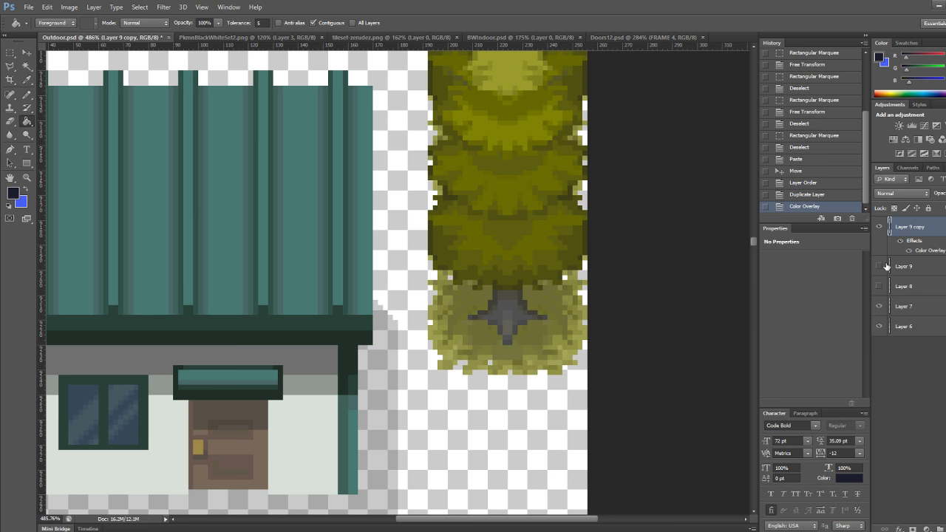
pyautogui.click(909, 267)
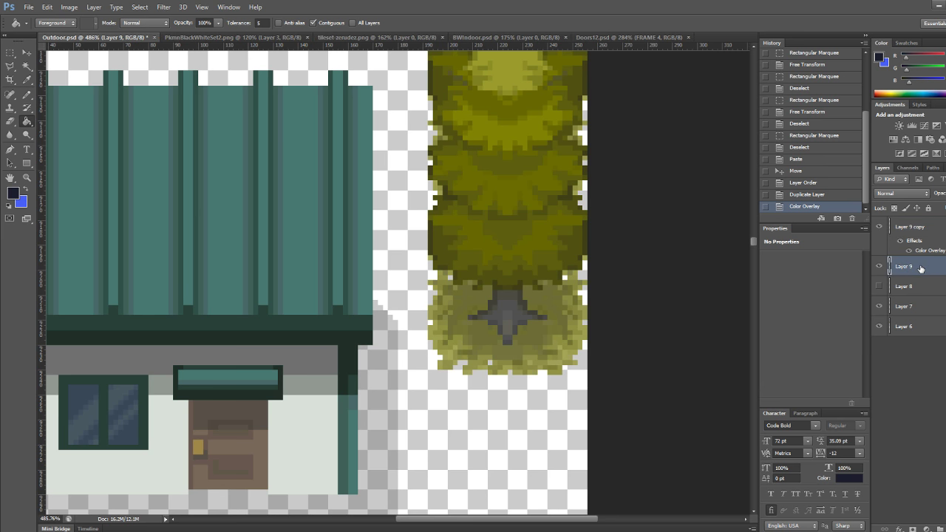
pyautogui.click(927, 228)
pyautogui.moveTo(893, 268); pyautogui.dragTo(896, 218)
# Erase green foliage from the lower part of Layer 9's tree with the Eraser, keeping the trunk and blue base
pyautogui.click(8, 121)
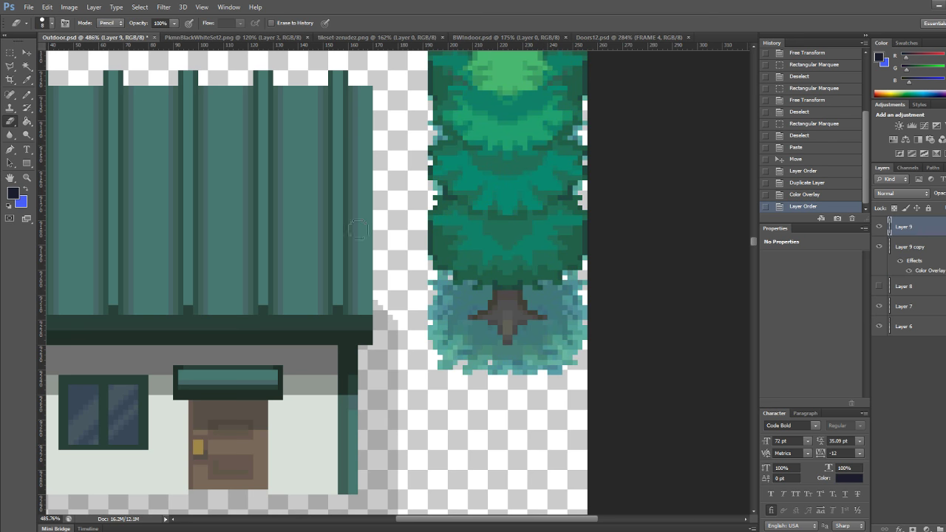
pyautogui.keyDown('alt'); pyautogui.scroll(3, 488, 277); pyautogui.keyUp('alt')
pyautogui.keyDown('alt'); pyautogui.scroll(4, 450, 249); pyautogui.keyUp('alt')
pyautogui.moveTo(404, 213)
pyautogui.mouseDown()
pyautogui.moveTo(430, 188)
pyautogui.moveTo(408, 173)
pyautogui.mouseUp()
pyautogui.moveTo(457, 88)
pyautogui.mouseDown()
pyautogui.moveTo(356, 66)
pyautogui.moveTo(415, 108)
pyautogui.mouseUp()
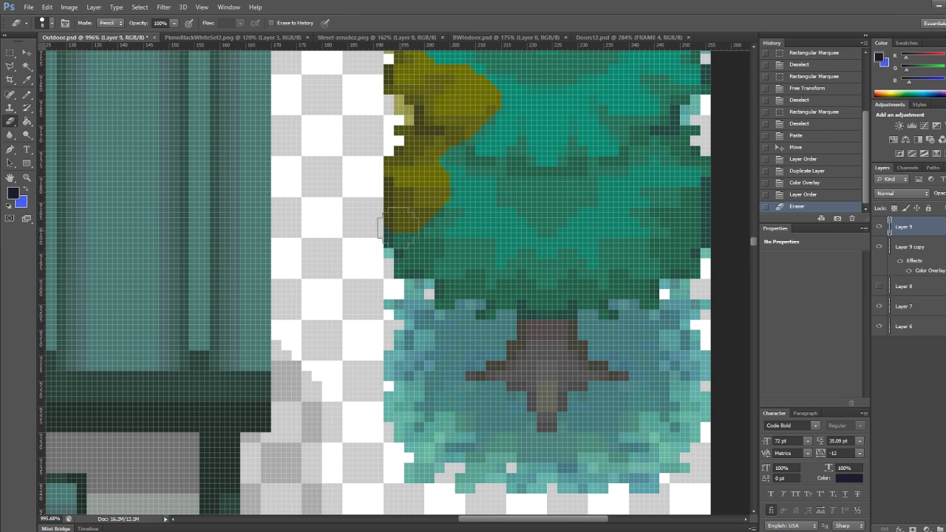
pyautogui.moveTo(391, 239)
pyautogui.mouseDown()
pyautogui.moveTo(451, 255)
pyautogui.moveTo(710, 243)
pyautogui.moveTo(547, 229)
pyautogui.moveTo(644, 189)
pyautogui.moveTo(743, 232)
pyautogui.moveTo(595, 186)
pyautogui.moveTo(638, 160)
pyautogui.moveTo(475, 182)
pyautogui.moveTo(351, 178)
pyautogui.mouseUp()
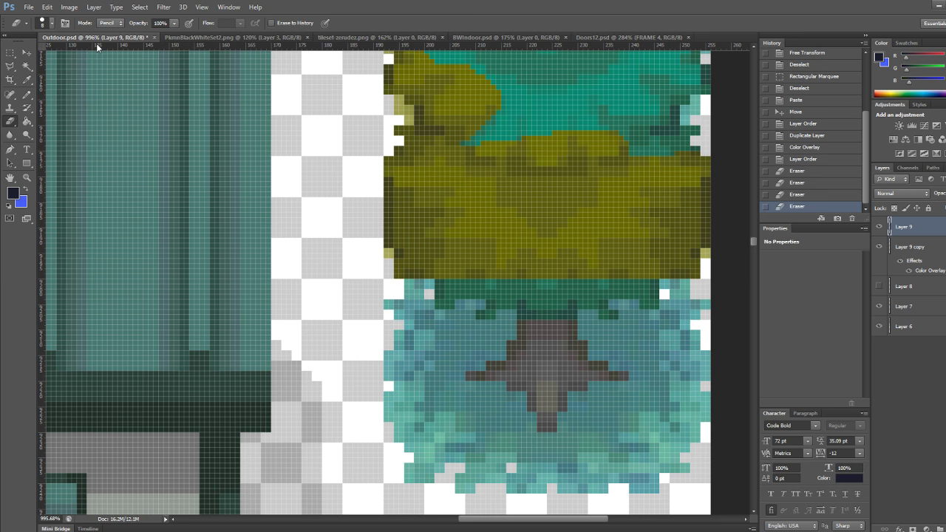
# Select the remaining green foliage above the trunk with the Rectangular Marquee, delete it and clear the selection
pyautogui.click(9, 53)
pyautogui.keyDown('alt'); pyautogui.scroll(-14, 517, 172); pyautogui.keyUp('alt')
pyautogui.scroll(6, 520, 156)
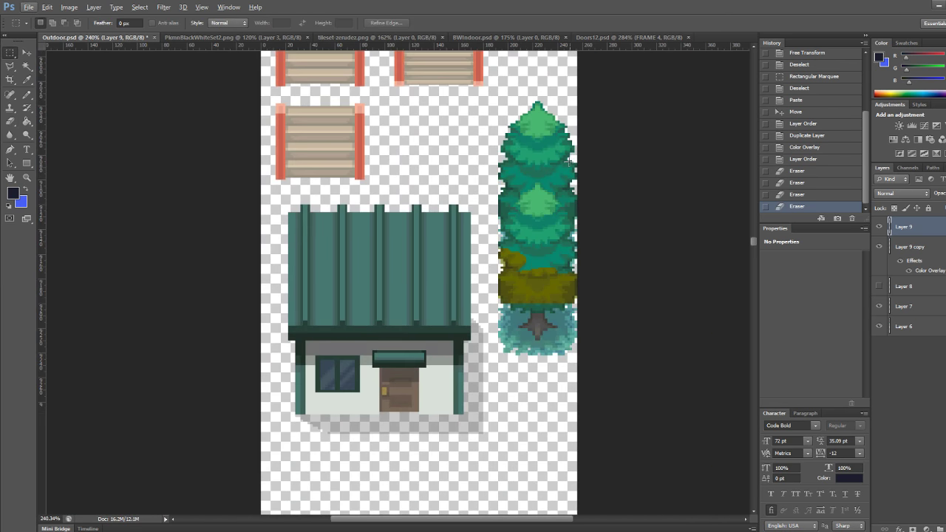
pyautogui.moveTo(499, 137); pyautogui.dragTo(589, 349)
pyautogui.press('Delete')
pyautogui.hotkey('ctrl', 'd')
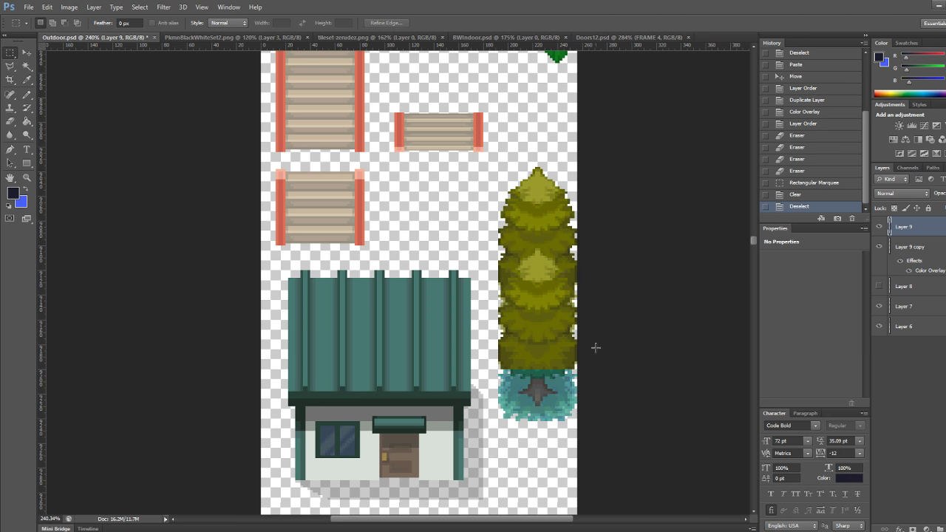
# Delete the green pixels at the foliage's lower left corner and the green strip running along its lower edge
pyautogui.keyDown('alt'); pyautogui.scroll(4, 562, 404); pyautogui.keyUp('alt')
pyautogui.keyDown('alt'); pyautogui.scroll(3, 513, 409); pyautogui.keyUp('alt')
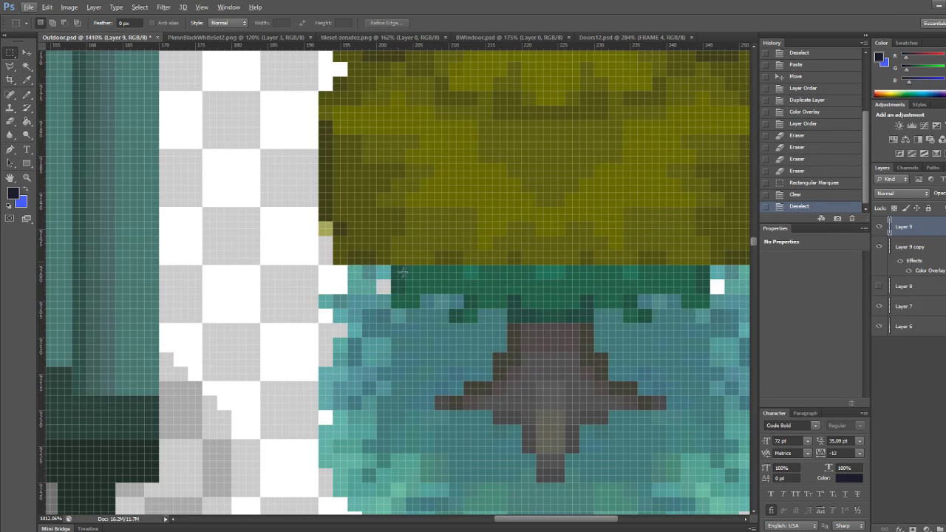
pyautogui.moveTo(393, 263)
pyautogui.mouseDown()
pyautogui.moveTo(408, 286)
pyautogui.moveTo(422, 275)
pyautogui.moveTo(419, 309)
pyautogui.mouseUp()
pyautogui.click(357, 243)
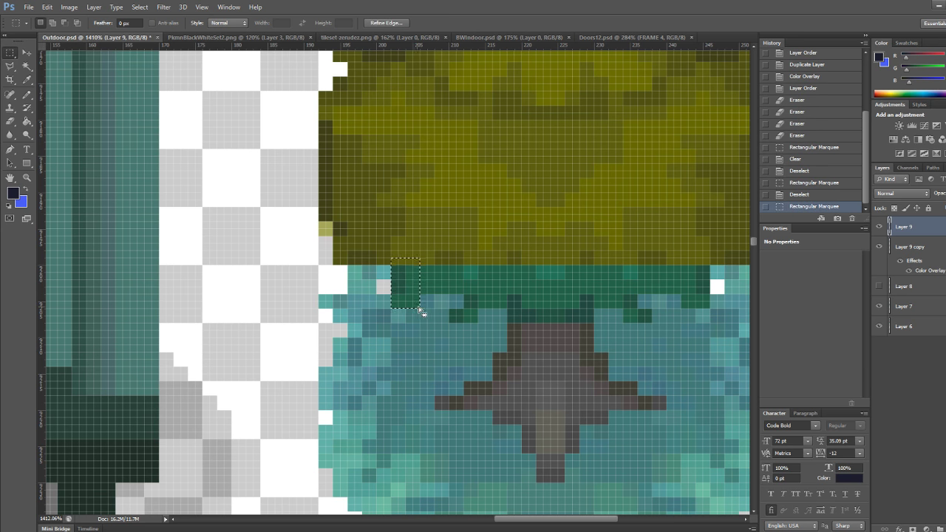
pyautogui.press('Delete')
pyautogui.hotkey('ctrl', 'd')
pyautogui.moveTo(404, 261); pyautogui.dragTo(706, 293)
pyautogui.press('Delete')
pyautogui.hotkey('ctrl', 'd')
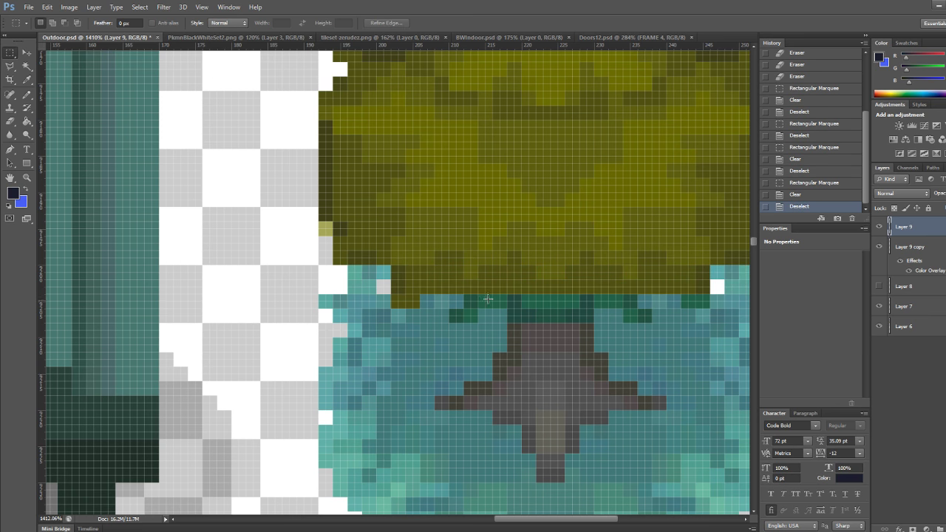
# Delete the leftover green pixels directly above the trunk and just to its left
pyautogui.moveTo(465, 290); pyautogui.dragTo(638, 304)
pyautogui.press('Delete')
pyautogui.hotkey('ctrl', 'd')
pyautogui.press('Delete')
pyautogui.hotkey('ctrl', 'd')
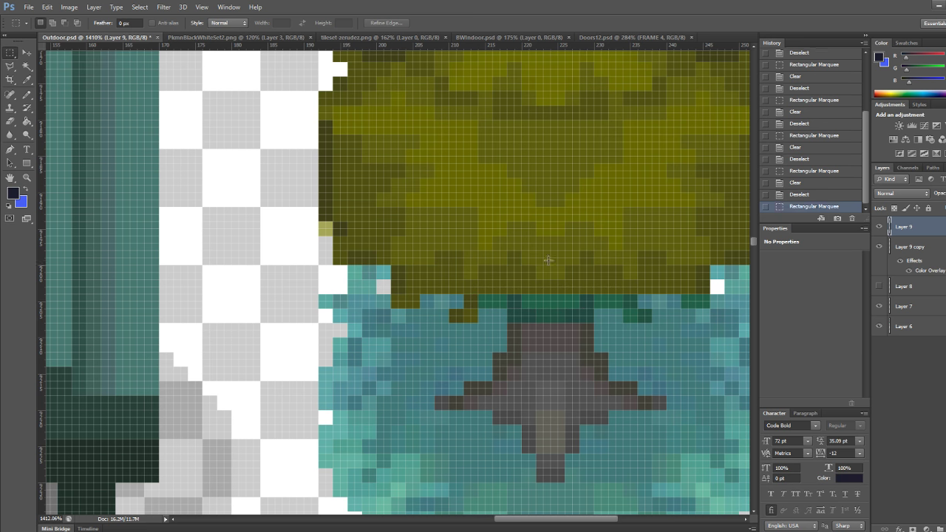
pyautogui.press('Delete')
pyautogui.hotkey('ctrl', 'd')
pyautogui.moveTo(511, 305); pyautogui.dragTo(594, 323)
pyautogui.press('Delete')
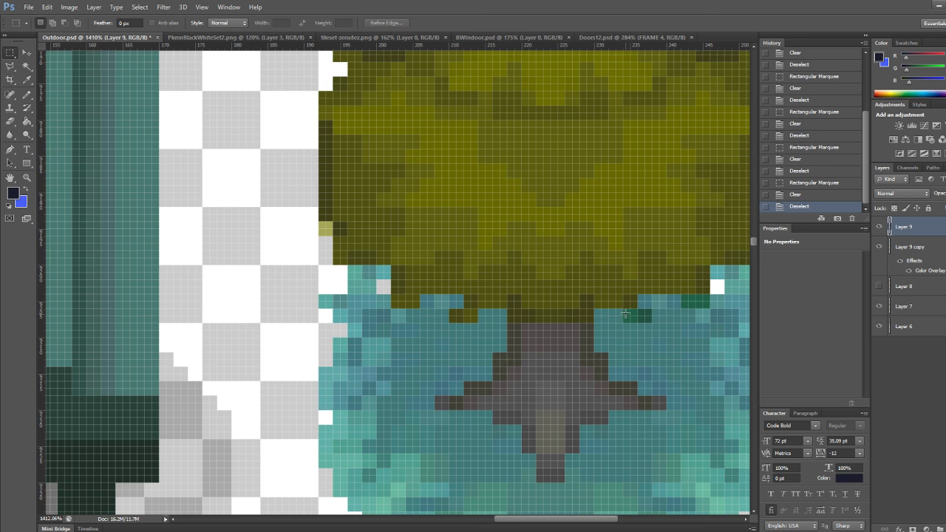
# Delete the last green foliage pixels to the right of the trunk and clear the selection
pyautogui.moveTo(624, 310); pyautogui.dragTo(709, 307)
pyautogui.press('Delete')
pyautogui.hotkey('ctrl', 'd')
pyautogui.press('Delete')
pyautogui.hotkey('ctrl', 'd')
pyautogui.keyDown('alt'); pyautogui.scroll(-10, 531, 287); pyautogui.keyUp('alt')
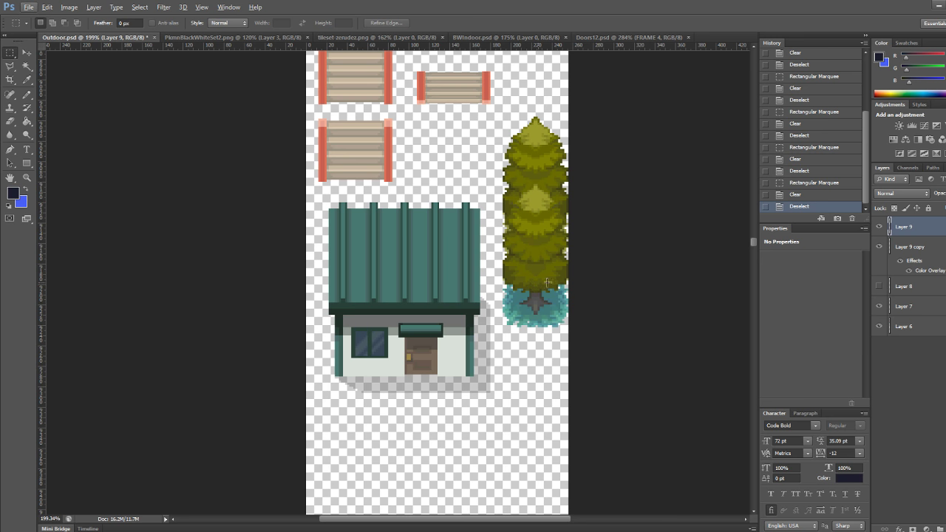
# Hide Layer 9, look over the tileset's cliff and water tiles against the yellow tree, and show the layer again
pyautogui.click(880, 228)
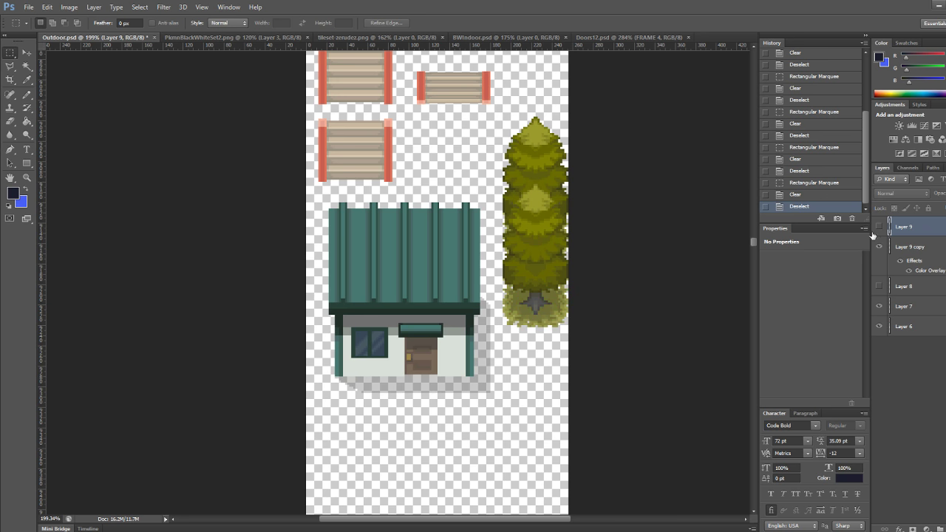
pyautogui.keyDown('alt'); pyautogui.scroll(-5, 596, 325); pyautogui.keyUp('alt')
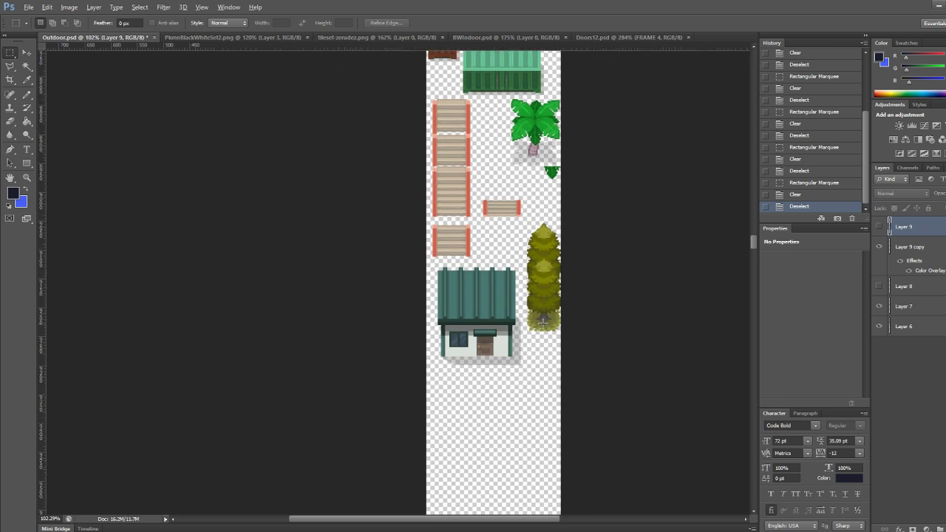
pyautogui.moveTo(756, 246); pyautogui.dragTo(740, 165)
pyautogui.keyDown('alt'); pyautogui.scroll(5, 559, 288); pyautogui.keyUp('alt')
pyautogui.keyDown('alt'); pyautogui.scroll(1, 551, 279); pyautogui.keyUp('alt')
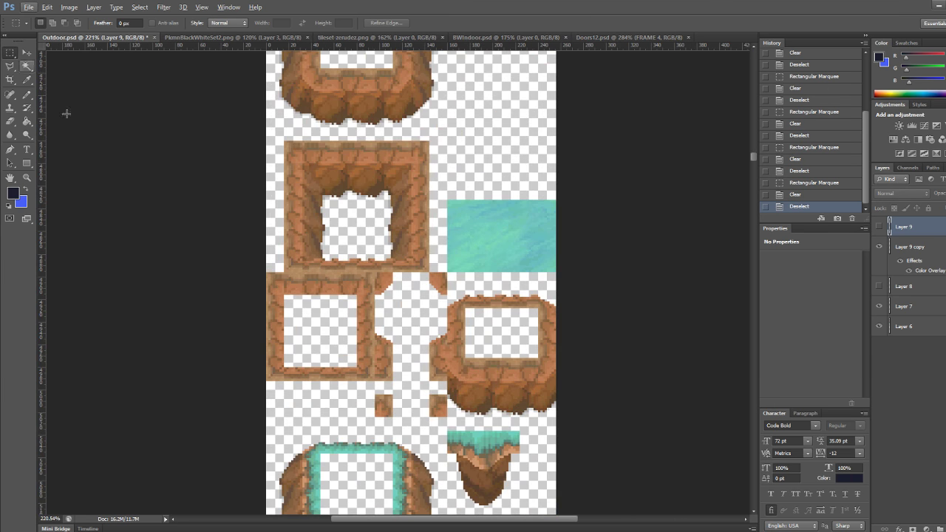
pyautogui.scroll(-3, 384, 418)
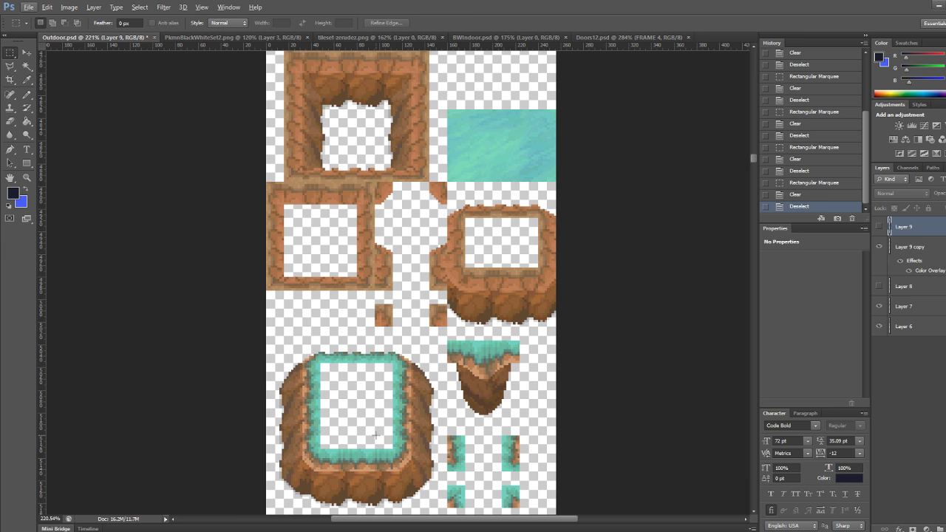
pyautogui.keyDown('alt'); pyautogui.scroll(-3, 375, 437); pyautogui.keyUp('alt')
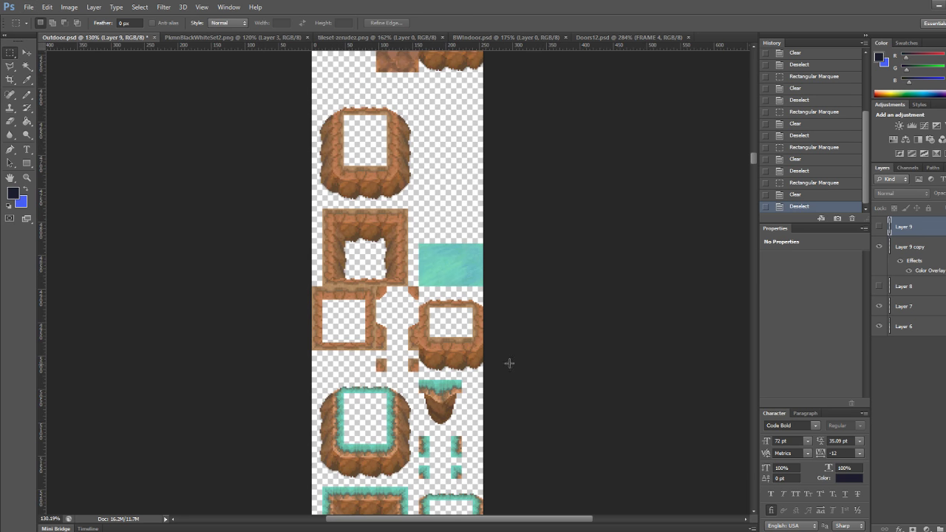
pyautogui.moveTo(754, 154); pyautogui.dragTo(737, 245)
pyautogui.scroll(1, 573, 198)
pyautogui.click(879, 230)
pyautogui.scroll(2, 445, 193)
pyautogui.keyDown('alt'); pyautogui.scroll(4, 474, 185); pyautogui.keyUp('alt')
# Save Outdoor.psd and export it as Outdoor.png in PNG format with Smallest / Slow compression and no interlacing
pyautogui.hotkey('ctrl', 's')
pyautogui.hotkey('ctrl', 'shift', 's')
pyautogui.click(413, 338)
pyautogui.click(406, 461)
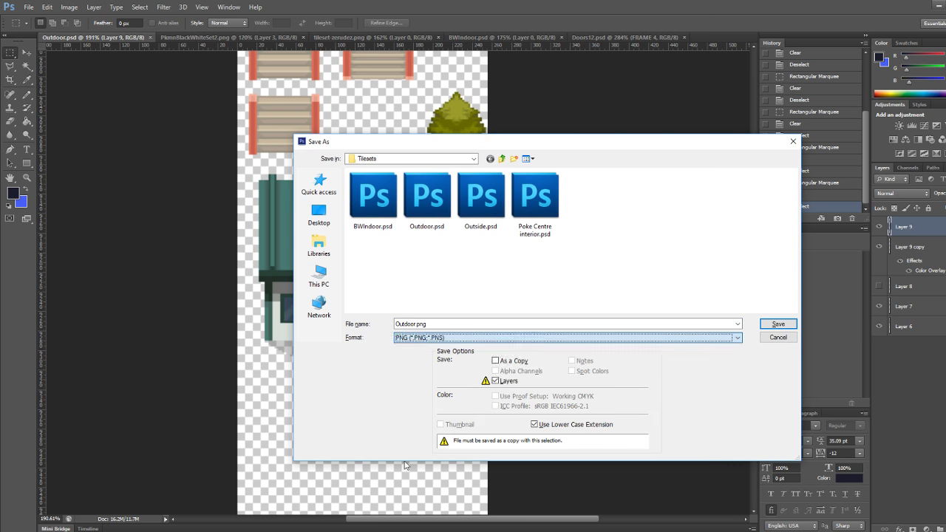
pyautogui.click(779, 326)
pyautogui.press('Return')
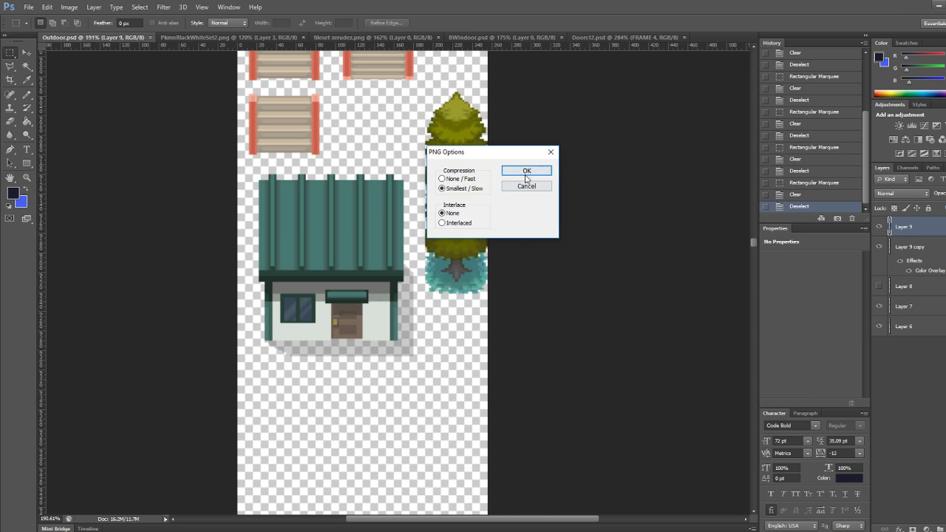
pyautogui.press('Return')
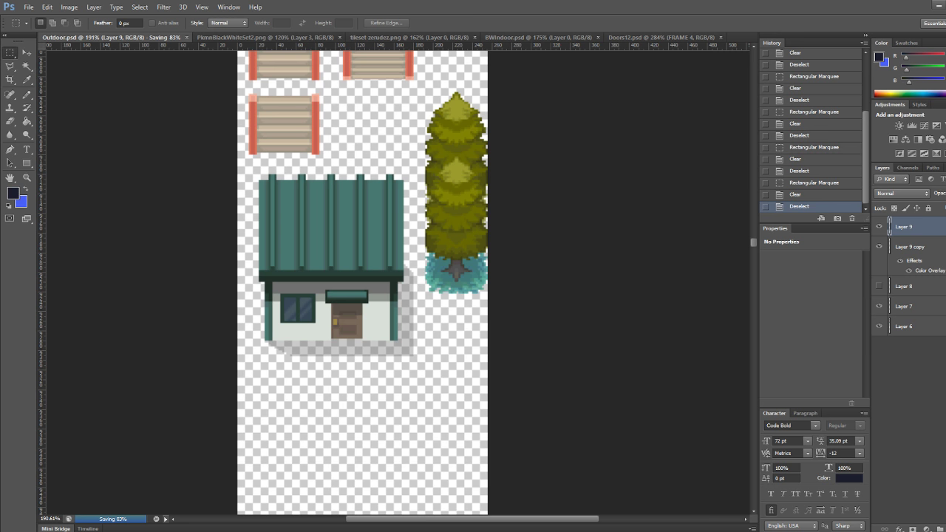
# Switch to RPG Maker XP, select the Ginko Island map and enlarge the tileset palette to inspect its tiles
pyautogui.click(642, 530)
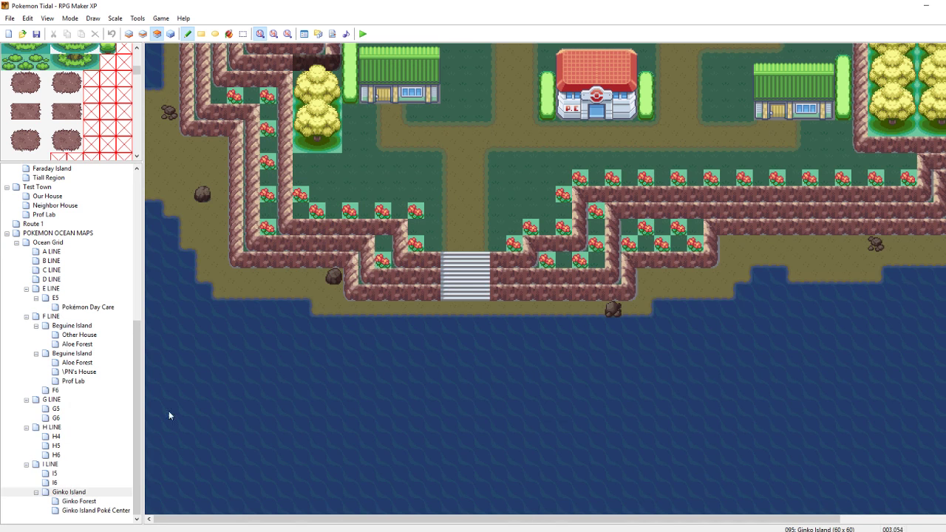
pyautogui.click(55, 483)
pyautogui.click(62, 492)
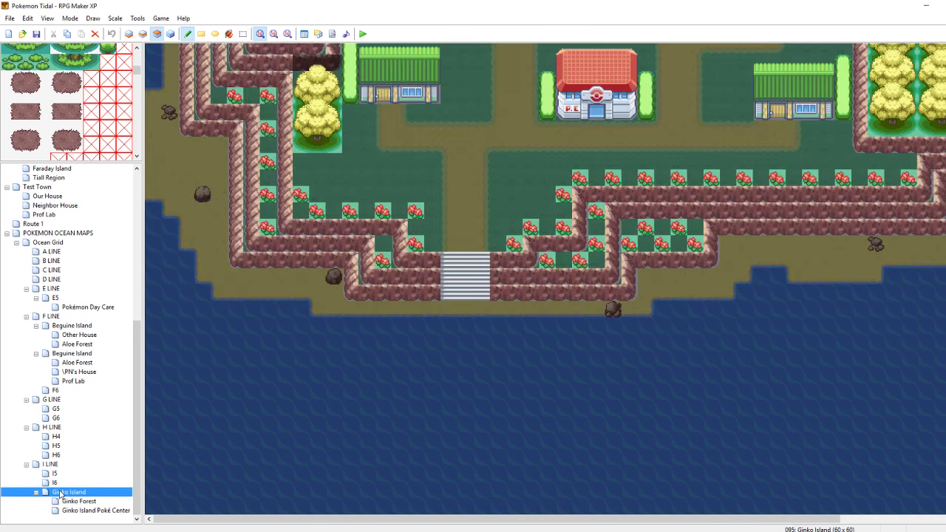
pyautogui.moveTo(66, 161); pyautogui.dragTo(59, 261)
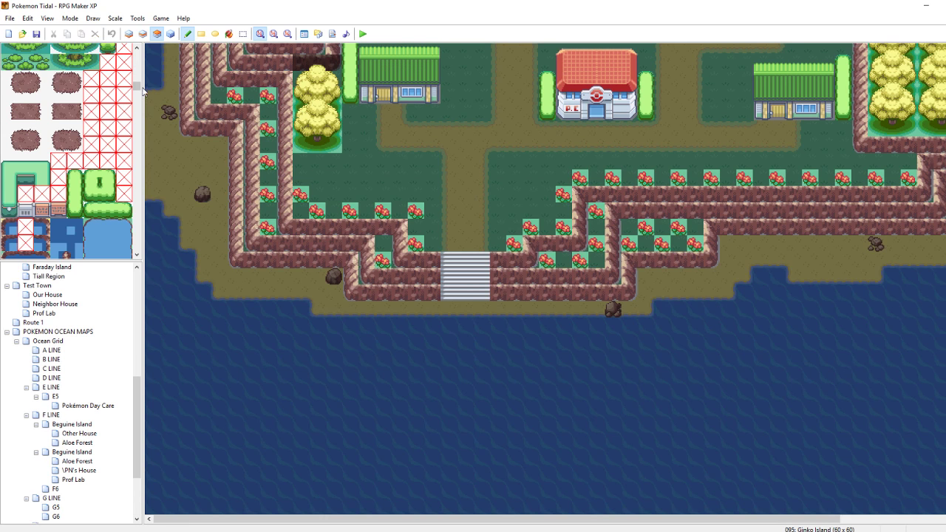
pyautogui.moveTo(137, 86); pyautogui.dragTo(137, 69)
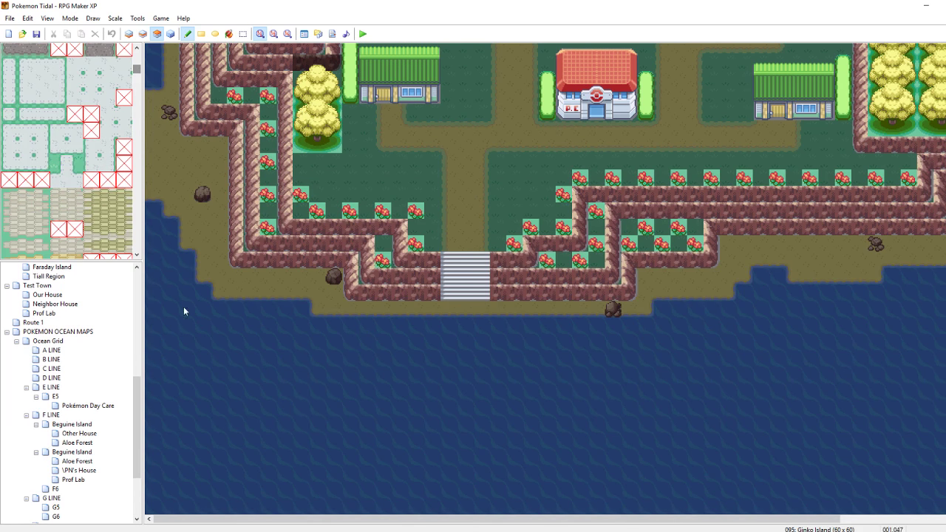
# Open the second Beguine Island map and bring the new yellow pine tree into view in its tileset palette
pyautogui.click(57, 426)
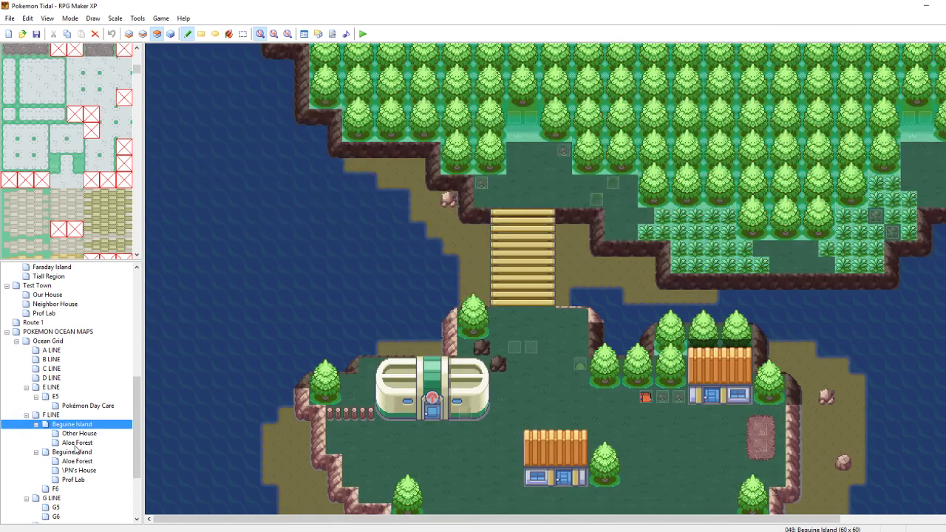
pyautogui.click(66, 452)
pyautogui.moveTo(139, 69); pyautogui.dragTo(138, 145)
pyautogui.scroll(3, 119, 159)
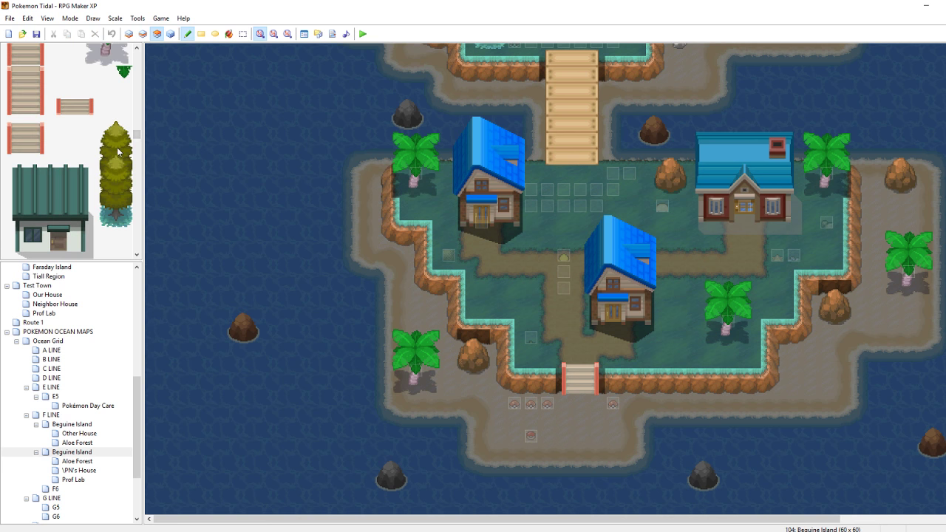
# Try stamping the whole pine tree in the sea west of Beguine Island, and undo the placement
pyautogui.moveTo(124, 214); pyautogui.dragTo(109, 122)
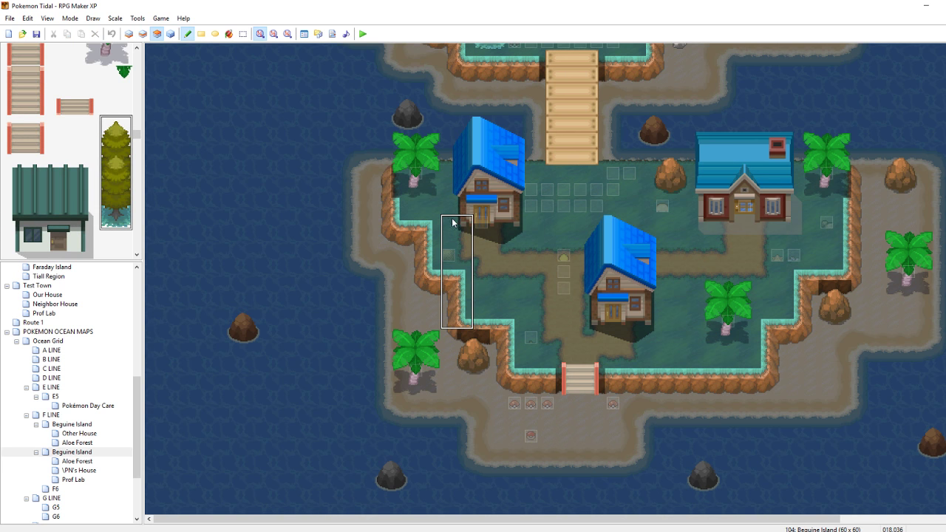
pyautogui.click(240, 183)
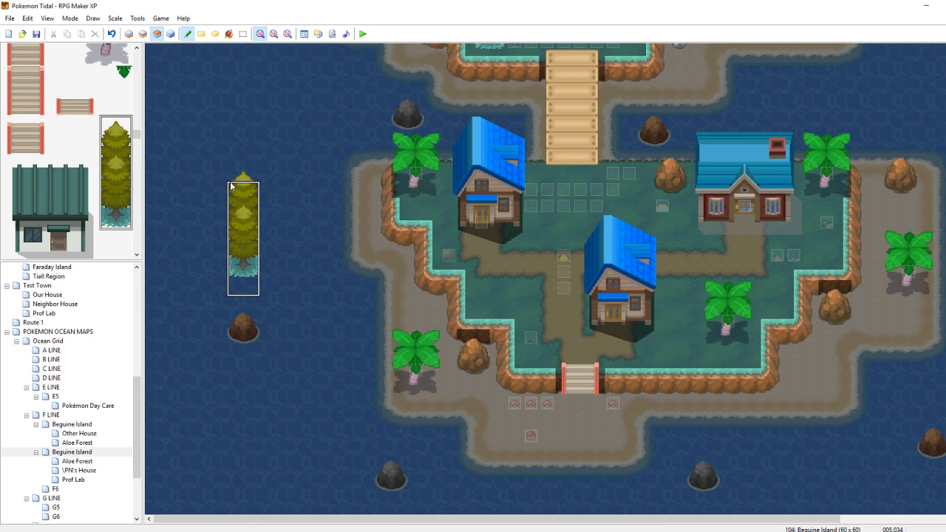
pyautogui.hotkey('ctrl', 'z')
pyautogui.rightClick(231, 182)
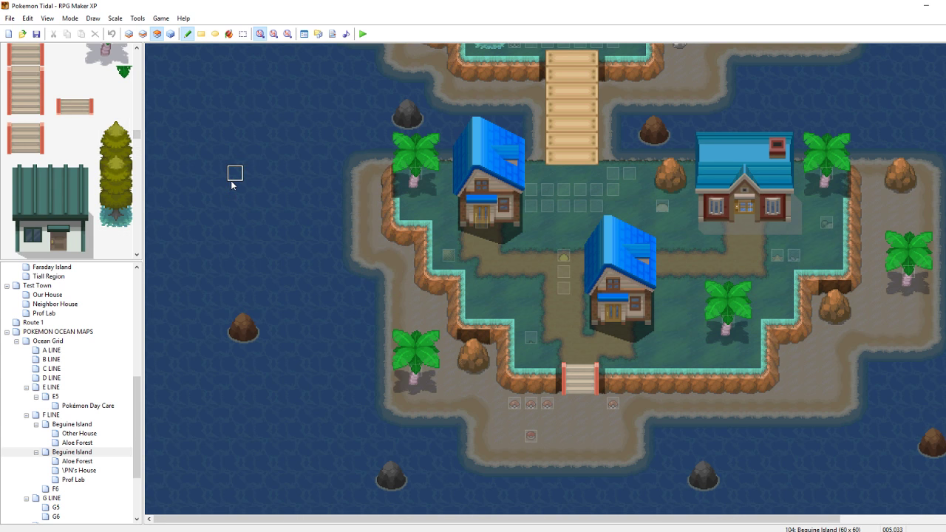
# Switch to Photoshop, select Layer 9 together with Layer 9 copy using the Move tool and nudge the pine tree down
pyautogui.click(222, 531)
pyautogui.click(222, 530)
pyautogui.click(369, 531)
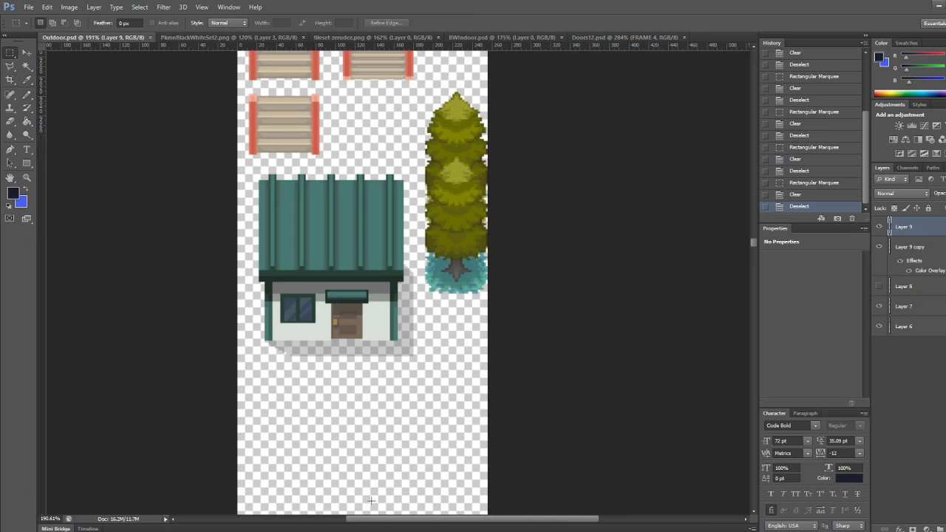
pyautogui.click(27, 65)
pyautogui.click(27, 53)
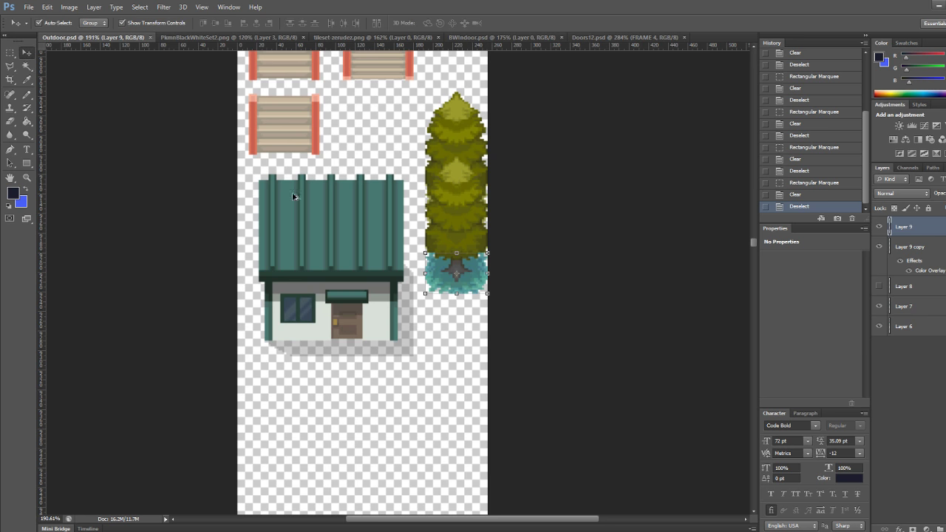
pyautogui.keyDown('alt'); pyautogui.scroll(6, 429, 268); pyautogui.keyUp('alt')
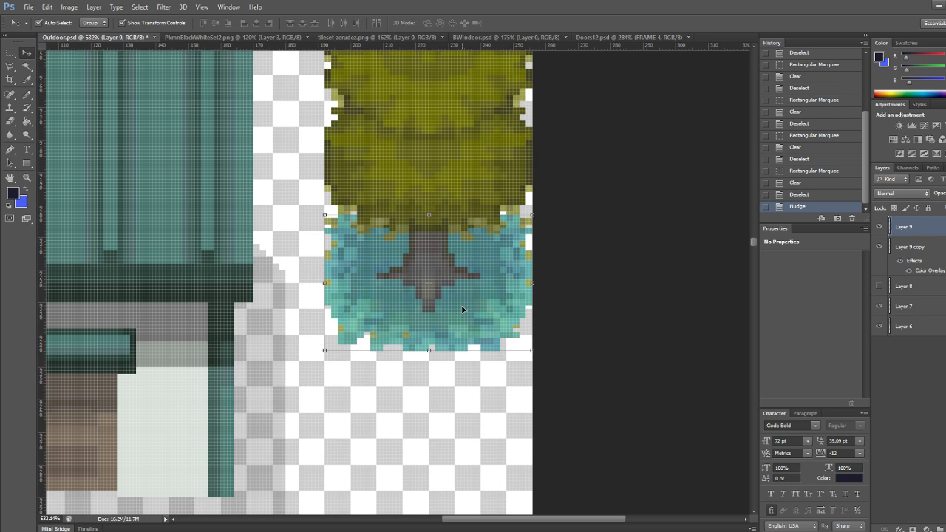
pyautogui.keyDown('shift'); pyautogui.click(908, 251); pyautogui.keyUp('shift')
pyautogui.press('Down')
pyautogui.press('Down')
pyautogui.press('Down')
pyautogui.press('Down')
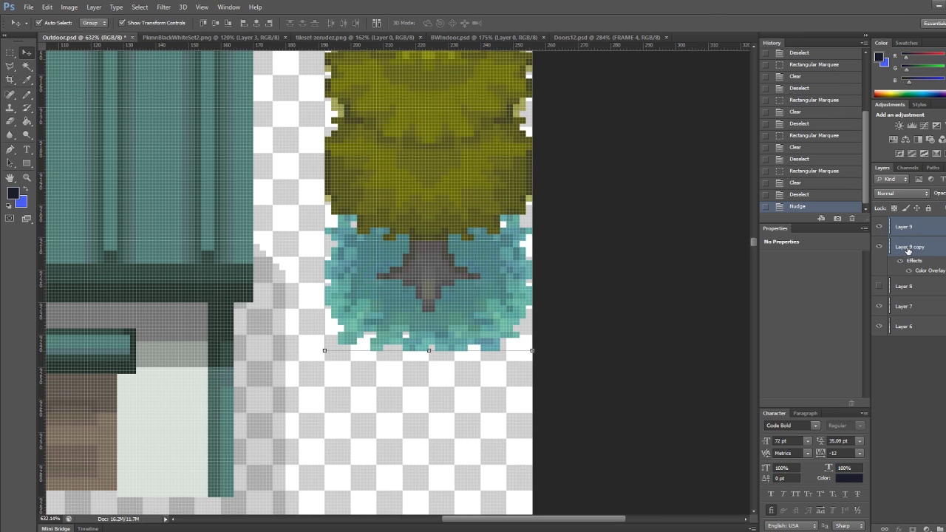
pyautogui.press('Down')
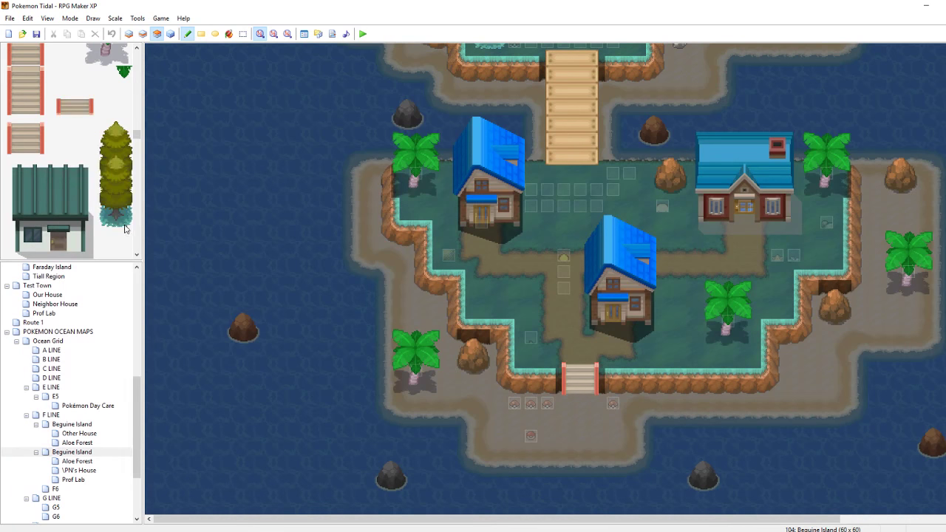
# Check in RPG Maker XP which palette tiles the pine tree and its teal base occupy
pyautogui.moveTo(125, 229); pyautogui.dragTo(106, 126)
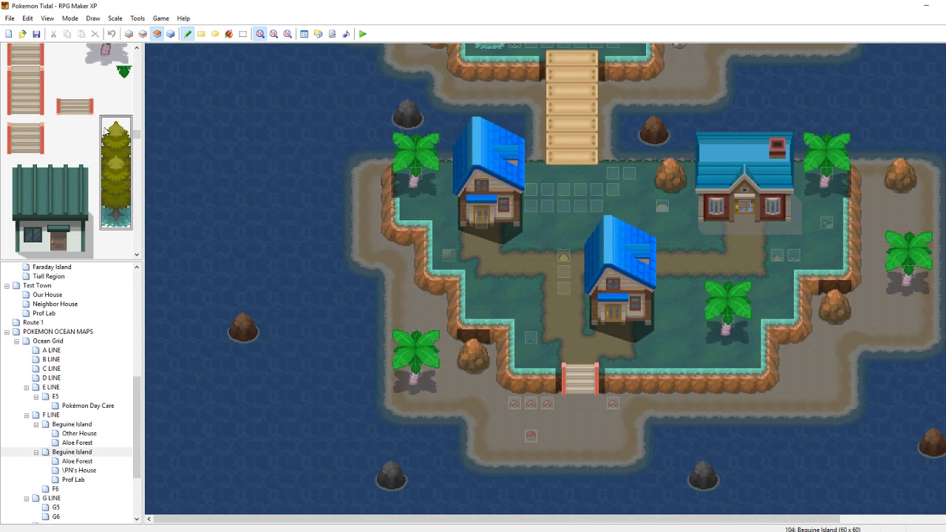
pyautogui.click(123, 224)
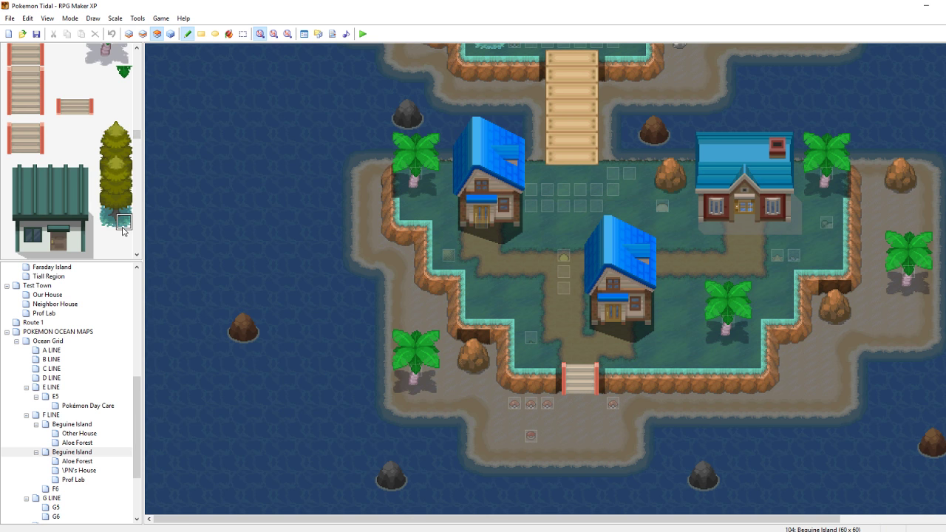
pyautogui.click(110, 223)
pyautogui.click(122, 223)
pyautogui.click(112, 223)
# Return to Photoshop and nudge both pine tree layers up by a few pixels
pyautogui.hotkey('alt', 'Tab')
pyautogui.press('Up')
pyautogui.press('Up')
pyautogui.press('Up')
pyautogui.press('Up')
pyautogui.press('Up')
pyautogui.press('Up')
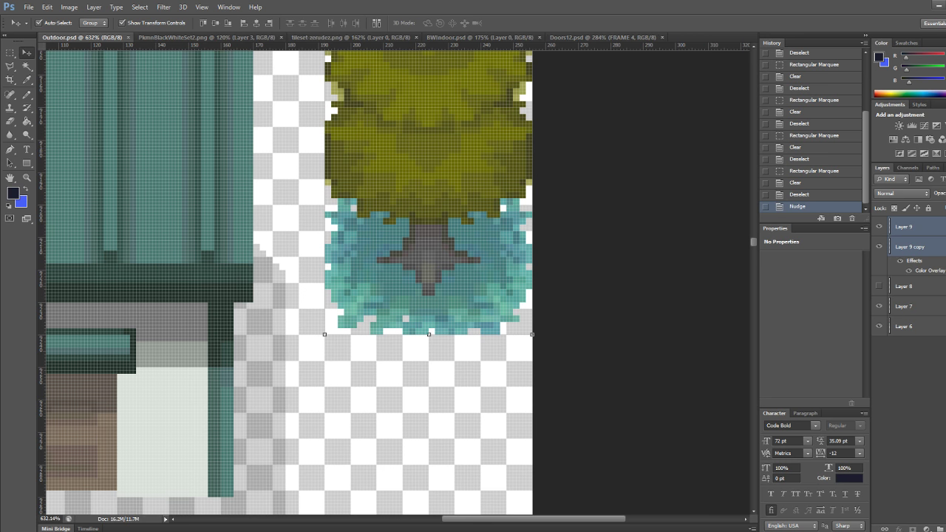
# Switch to RPG Maker XP and change the Ginko Island map's tileset to 028: BW Outdoor in its map properties
pyautogui.hotkey('alt', 'Tab')
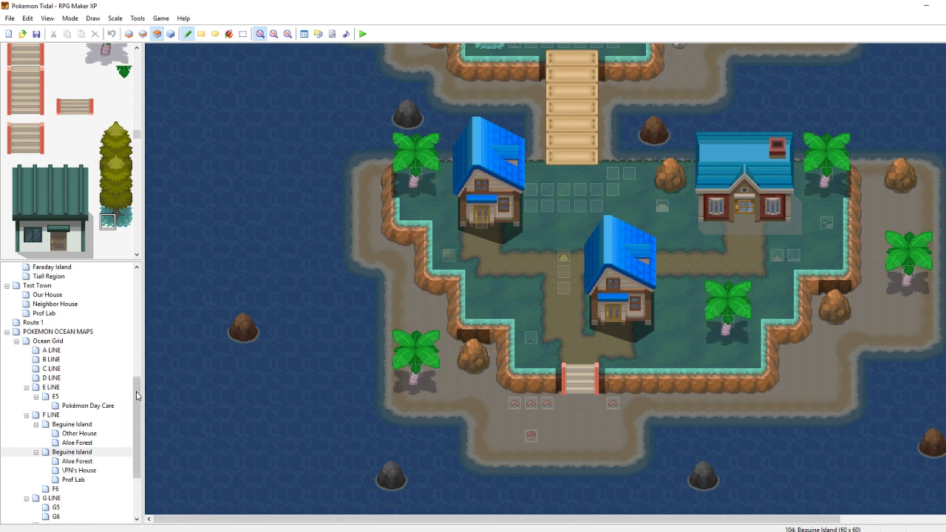
pyautogui.scroll(-3, 136, 396)
pyautogui.click(70, 499)
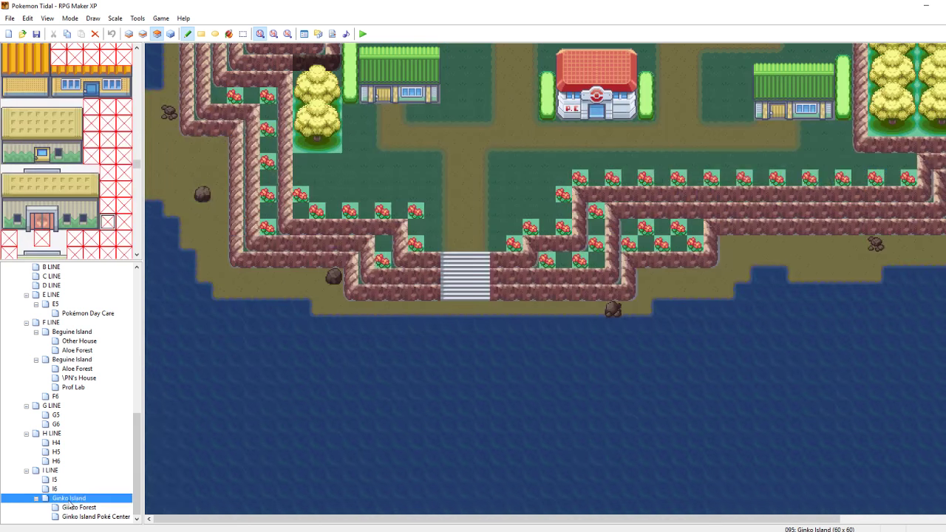
pyautogui.rightClick(69, 499)
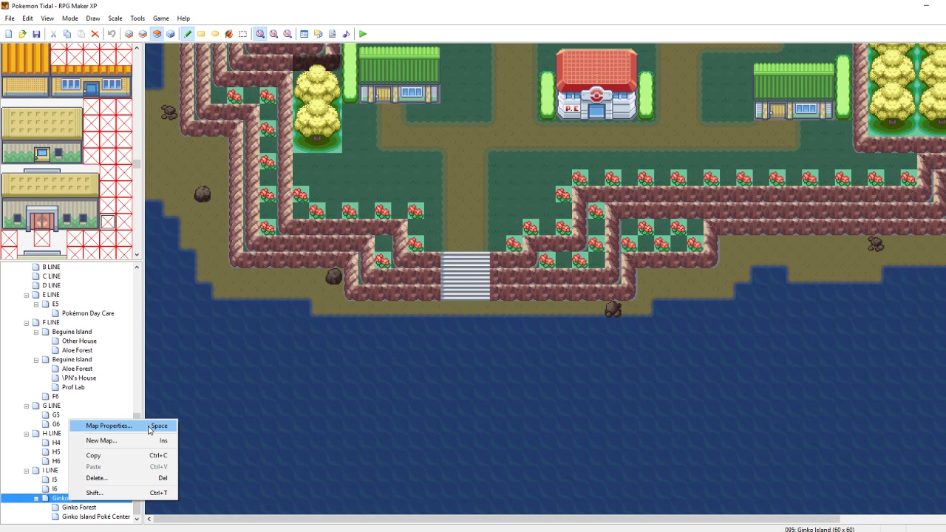
pyautogui.click(150, 428)
pyautogui.click(444, 241)
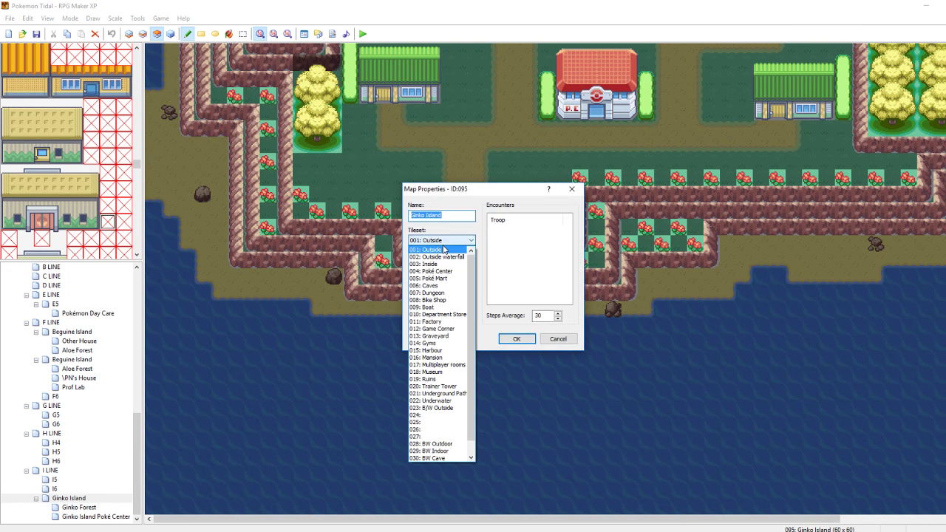
pyautogui.click(425, 444)
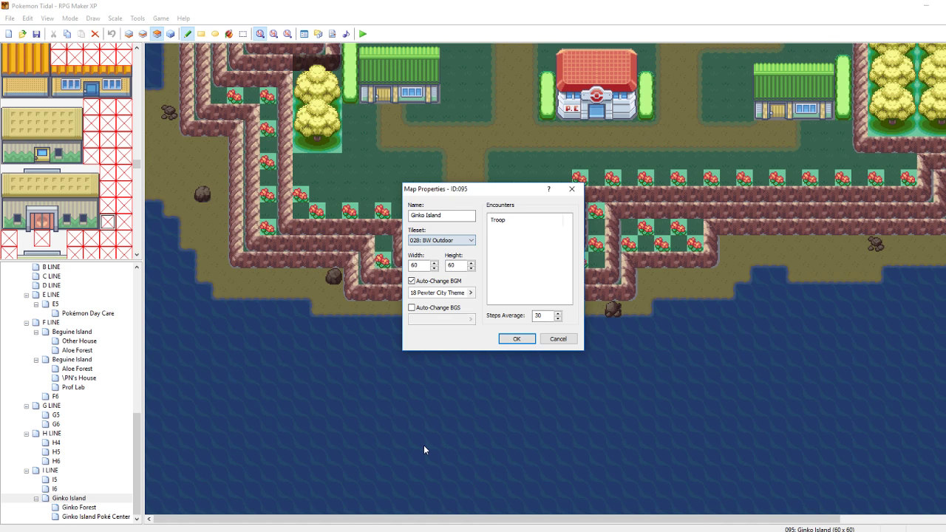
pyautogui.click(517, 339)
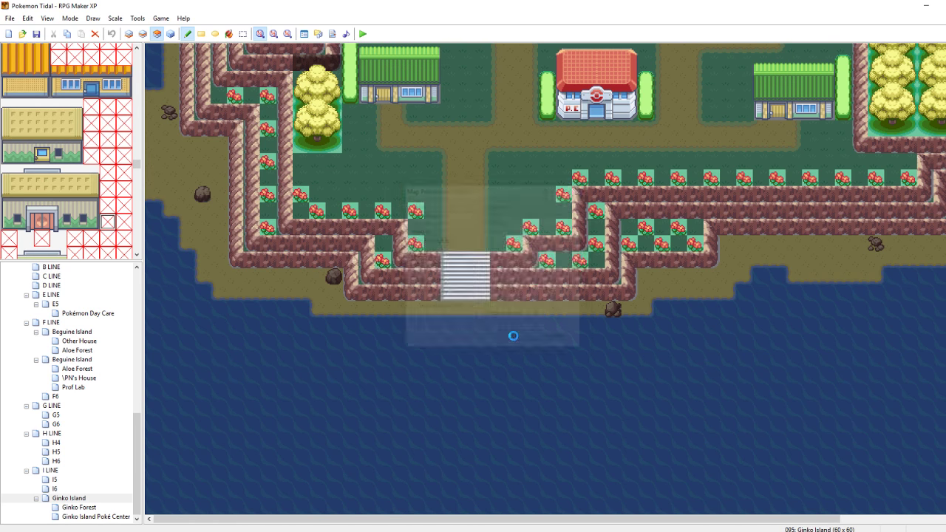
# Activate Ginko Island's first map layer without dimming and look over the town's mismatched tiles up to its northern part
pyautogui.click(130, 35)
pyautogui.rightClick(318, 506)
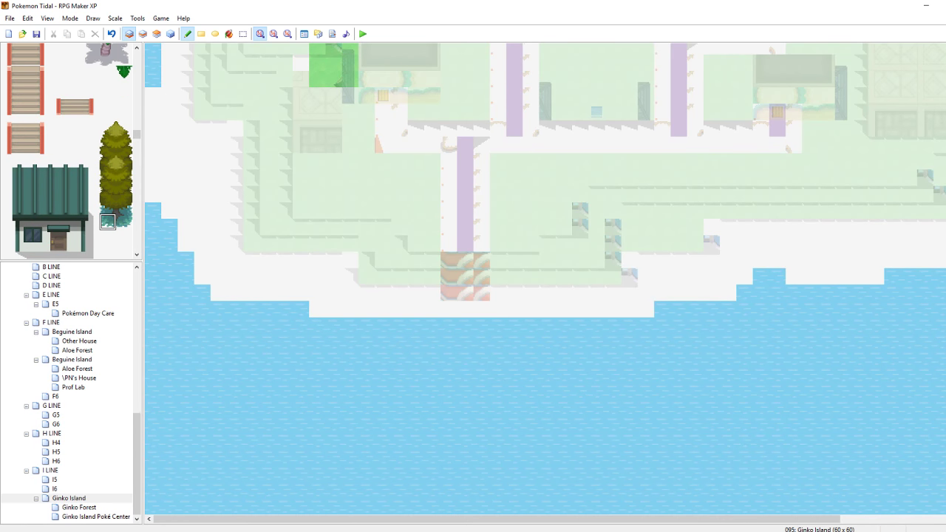
pyautogui.scroll(3, 546, 279)
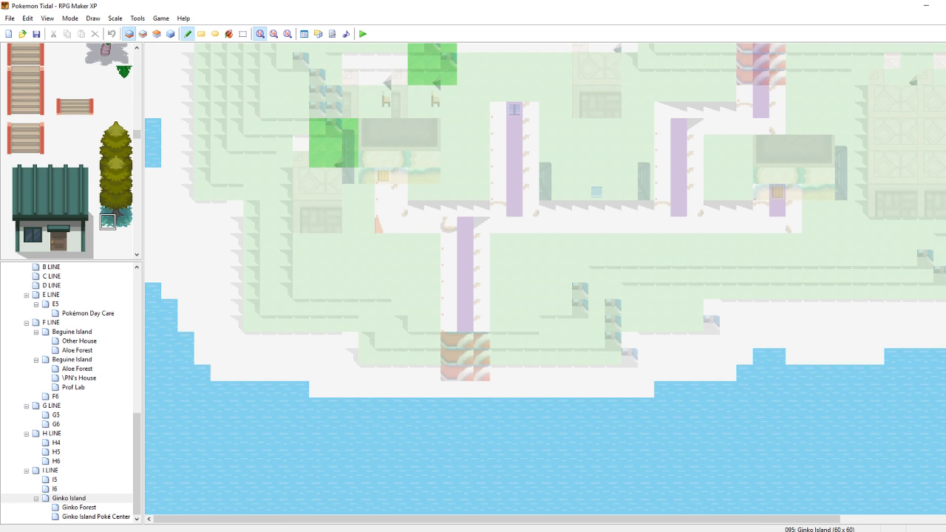
pyautogui.press('F6')
pyautogui.scroll(6, 546, 274)
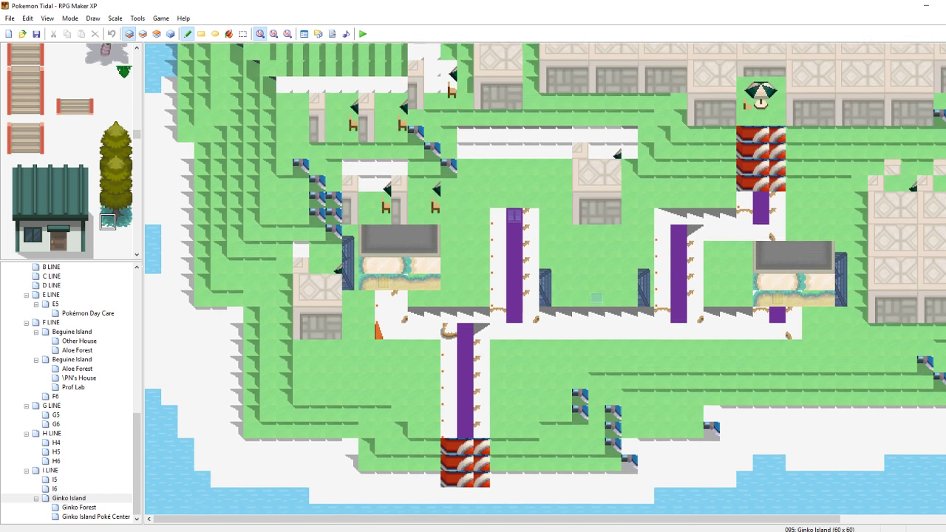
pyautogui.scroll(10, 545, 279)
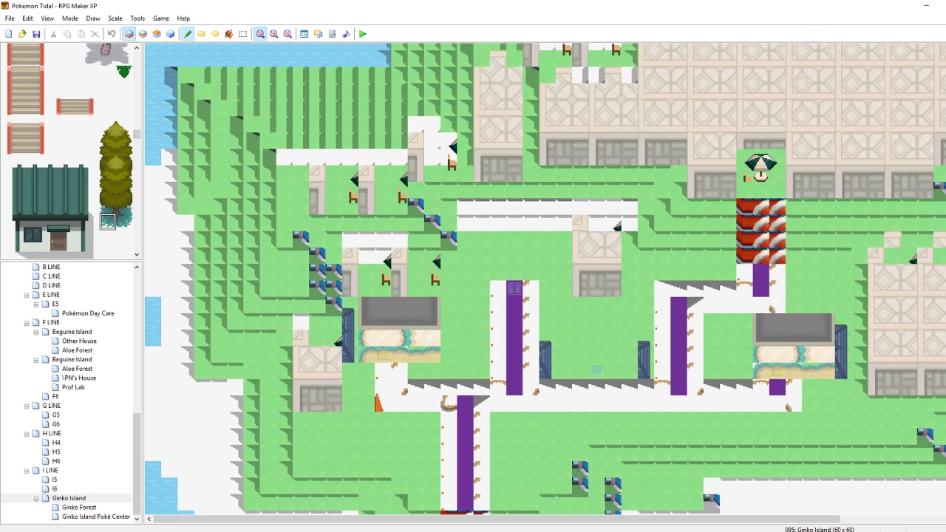
# Flood-fill Ginko Island's light-blue sea with the dark blue water tiles from the Outdoor tileset
pyautogui.scroll(3, 546, 279)
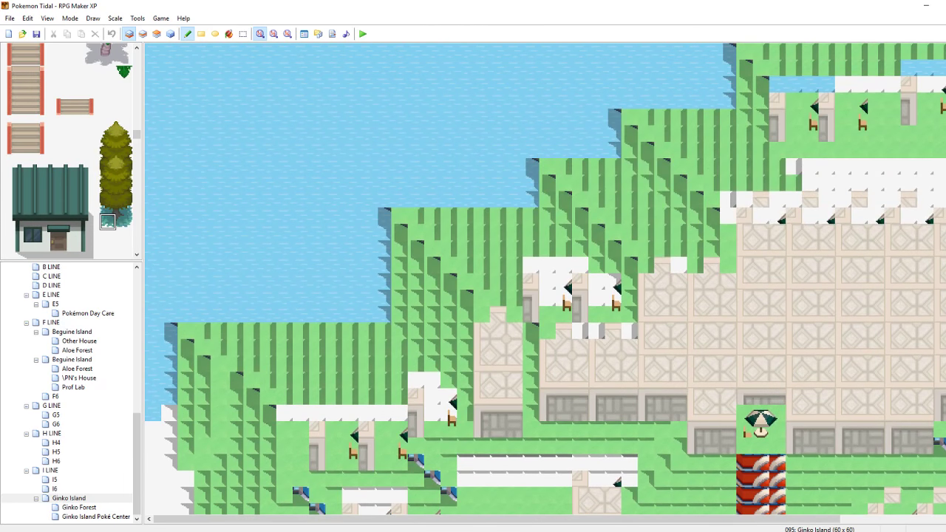
pyautogui.moveTo(136, 134); pyautogui.dragTo(135, 113)
pyautogui.scroll(-3, 99, 158)
pyautogui.scroll(8, 100, 144)
pyautogui.scroll(1, 100, 147)
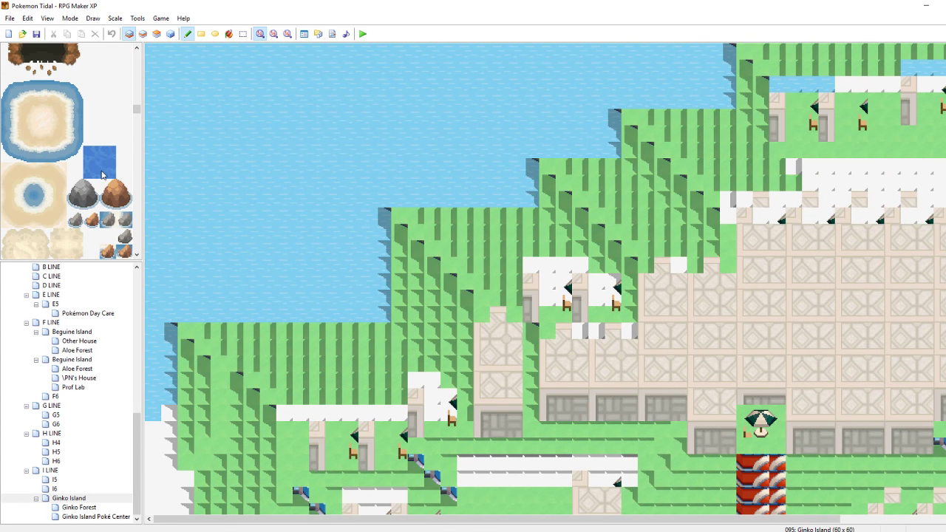
pyautogui.moveTo(92, 155); pyautogui.dragTo(107, 171)
pyautogui.click(229, 33)
pyautogui.click(155, 62)
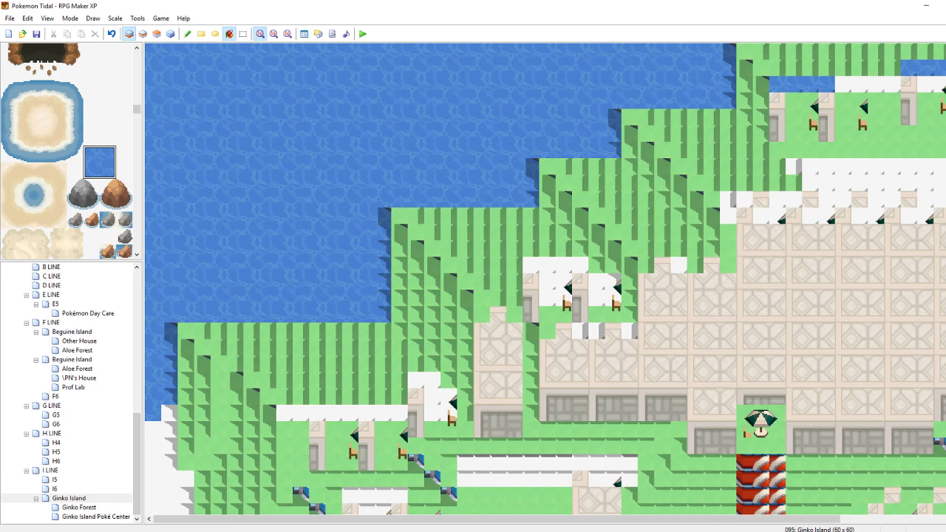
# Sample the water tile from the filled southern sea, switch to the Pencil tool and save the project
pyautogui.moveTo(945, 153); pyautogui.dragTo(945, 399)
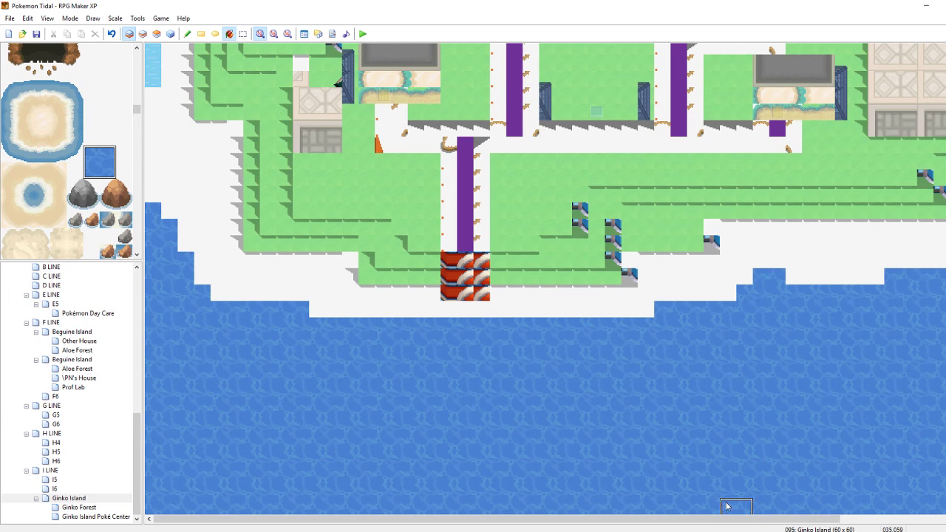
pyautogui.moveTo(726, 520); pyautogui.dragTo(913, 511)
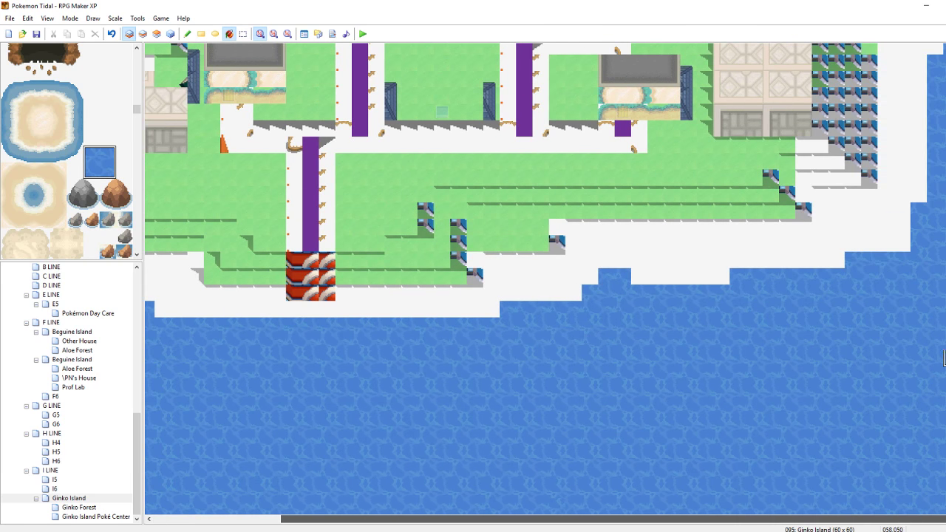
pyautogui.moveTo(945, 358)
pyautogui.mouseDown()
pyautogui.moveTo(945, 119)
pyautogui.moveTo(945, 347)
pyautogui.mouseUp()
pyautogui.rightClick(554, 365)
pyautogui.hotkey('ctrl', 's')
pyautogui.click(188, 34)
pyautogui.hotkey('ctrl', 's')
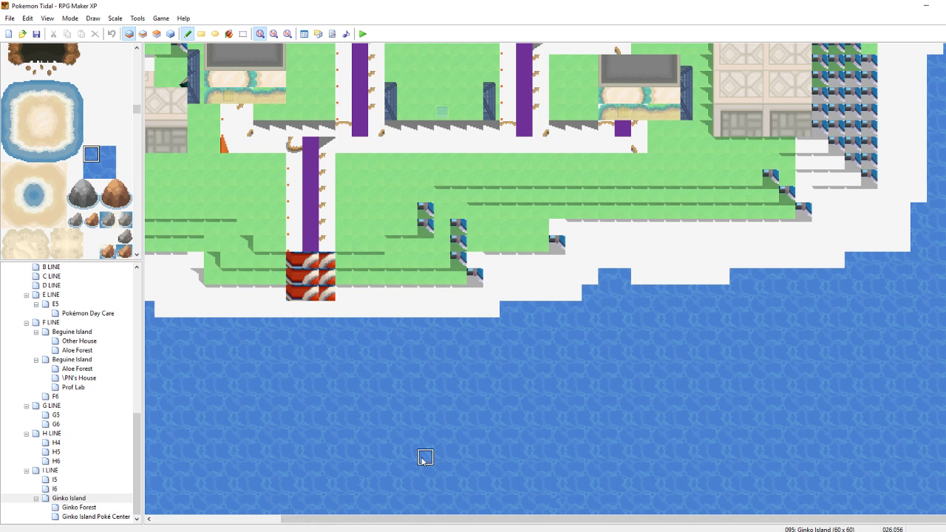
# Paint water over the blank white tiles along the island's southern and eastern coast and around the southern paths
pyautogui.click(481, 312)
pyautogui.moveTo(481, 314)
pyautogui.mouseDown()
pyautogui.moveTo(555, 289)
pyautogui.moveTo(576, 260)
pyautogui.moveTo(647, 259)
pyautogui.moveTo(666, 274)
pyautogui.moveTo(633, 275)
pyautogui.moveTo(670, 270)
pyautogui.moveTo(678, 256)
pyautogui.mouseUp()
pyautogui.moveTo(686, 248); pyautogui.dragTo(646, 294, button='right')
pyautogui.moveTo(673, 280)
pyautogui.mouseDown()
pyautogui.moveTo(665, 263)
pyautogui.moveTo(648, 330)
pyautogui.moveTo(417, 256)
pyautogui.moveTo(88, 323)
pyautogui.moveTo(78, 198)
pyautogui.moveTo(624, 147)
pyautogui.moveTo(617, 202)
pyautogui.moveTo(658, 111)
pyautogui.moveTo(344, 71)
pyautogui.moveTo(152, 80)
pyautogui.mouseUp()
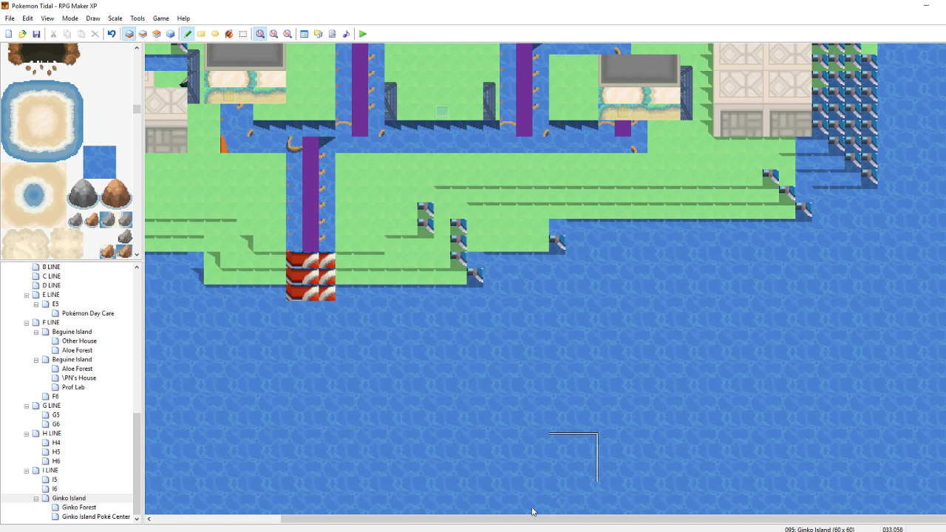
# Paint water over the blank and light-blue tiles left along the island's south-western coast
pyautogui.moveTo(485, 521); pyautogui.dragTo(164, 501)
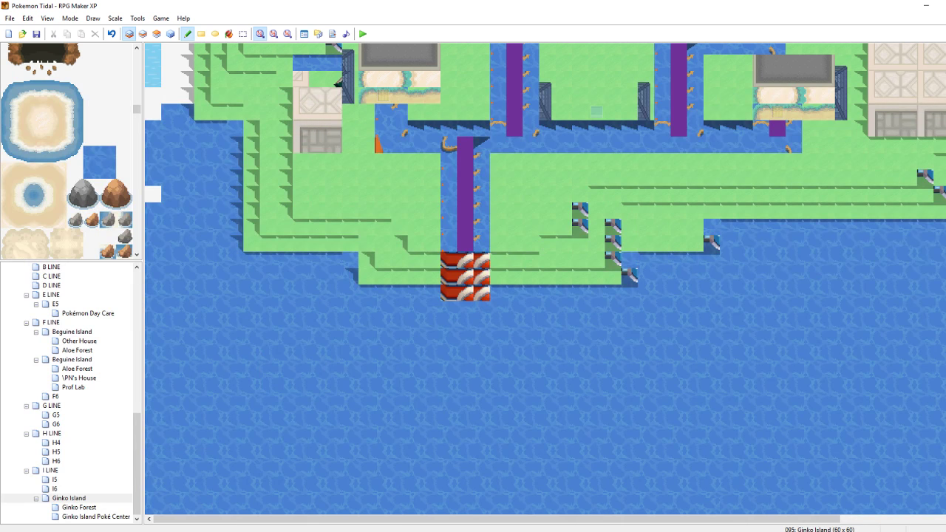
pyautogui.rightClick(165, 197)
pyautogui.rightClick(182, 197)
pyautogui.click(153, 197)
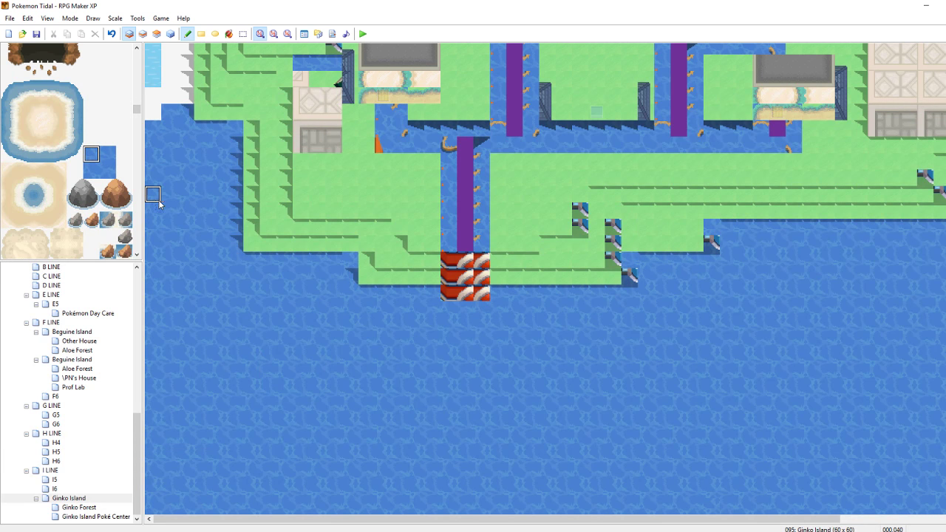
pyautogui.moveTo(157, 201); pyautogui.dragTo(197, 242, button='right')
pyautogui.moveTo(201, 113); pyautogui.dragTo(173, 64)
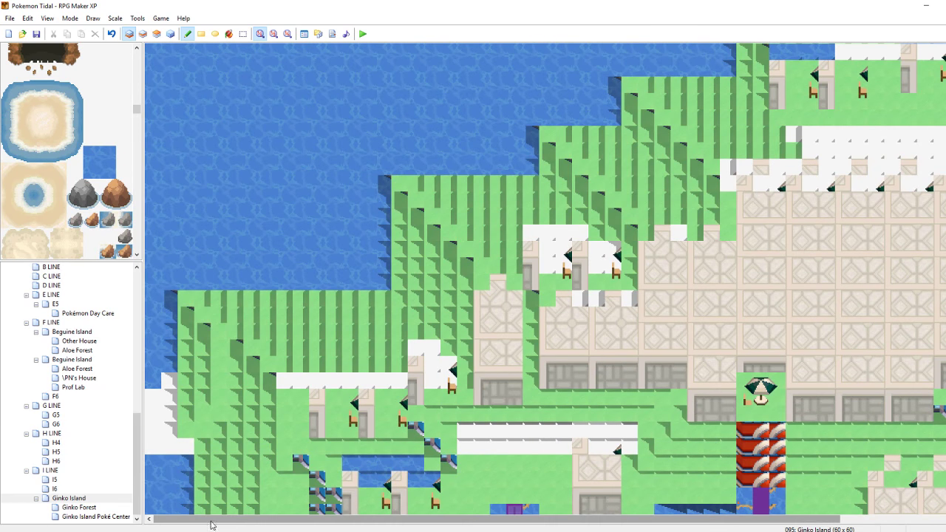
# Paint sampled water over the blank tiles on the western coast and among the northern town's buildings
pyautogui.moveTo(159, 253); pyautogui.dragTo(167, 239, button='right')
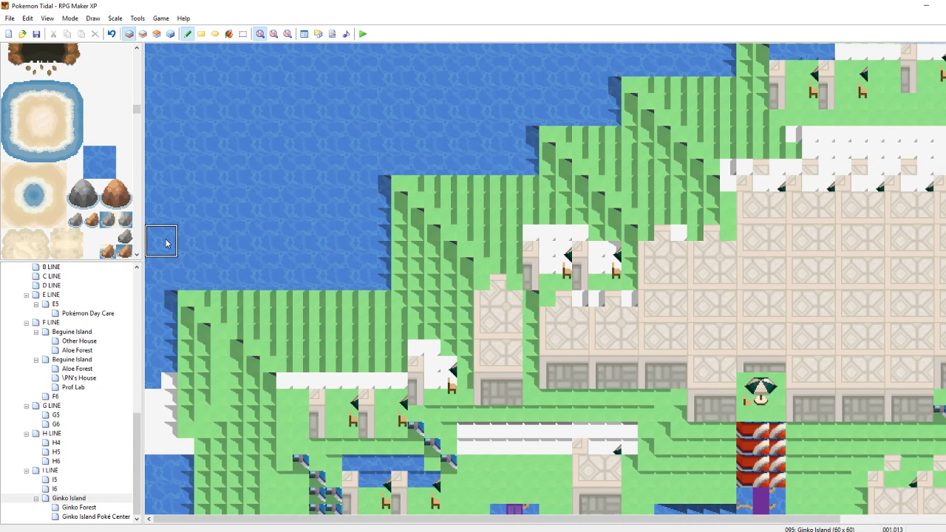
pyautogui.moveTo(153, 373)
pyautogui.mouseDown()
pyautogui.moveTo(193, 380)
pyautogui.moveTo(366, 344)
pyautogui.moveTo(444, 421)
pyautogui.moveTo(401, 382)
pyautogui.moveTo(629, 408)
pyautogui.moveTo(562, 441)
pyautogui.mouseUp()
pyautogui.moveTo(580, 315)
pyautogui.mouseDown()
pyautogui.moveTo(762, 194)
pyautogui.moveTo(697, 165)
pyautogui.moveTo(900, 179)
pyautogui.moveTo(938, 166)
pyautogui.moveTo(890, 51)
pyautogui.mouseUp()
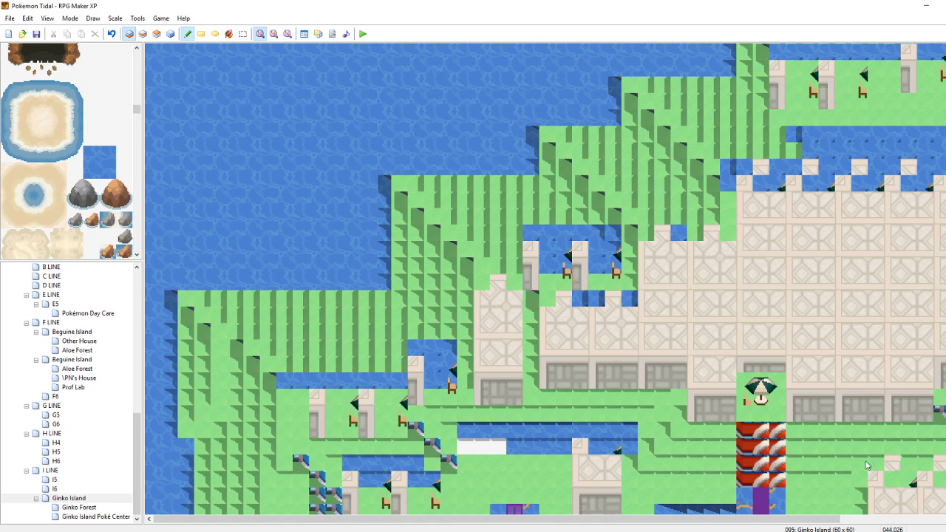
# Dim the other layers and paint water over the first layer's remaining blank and grass tiles across the northern part
pyautogui.moveTo(689, 520); pyautogui.dragTo(830, 520)
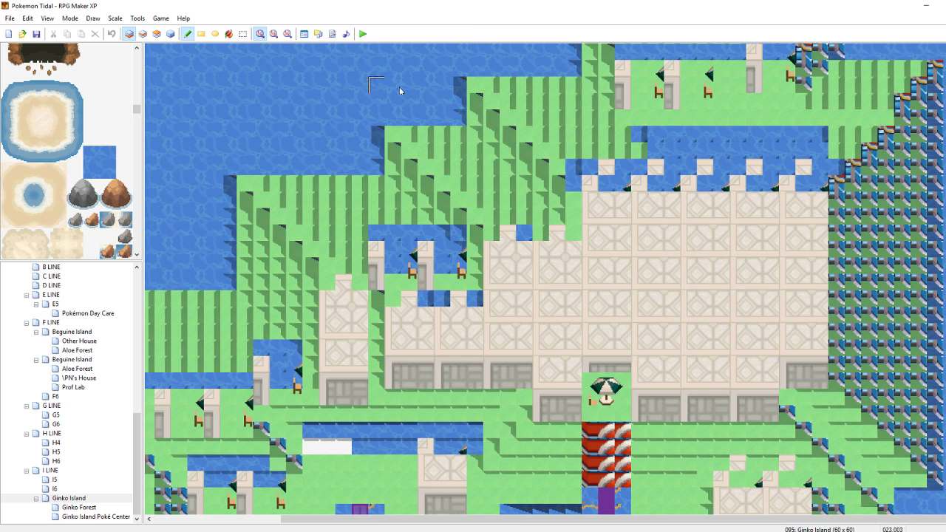
pyautogui.press('F4')
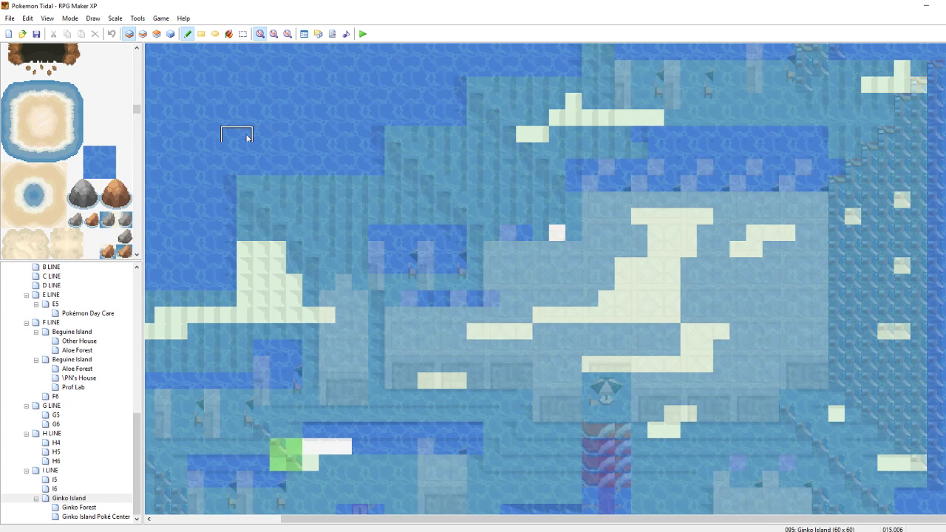
pyautogui.moveTo(217, 227); pyautogui.dragTo(212, 222, button='right')
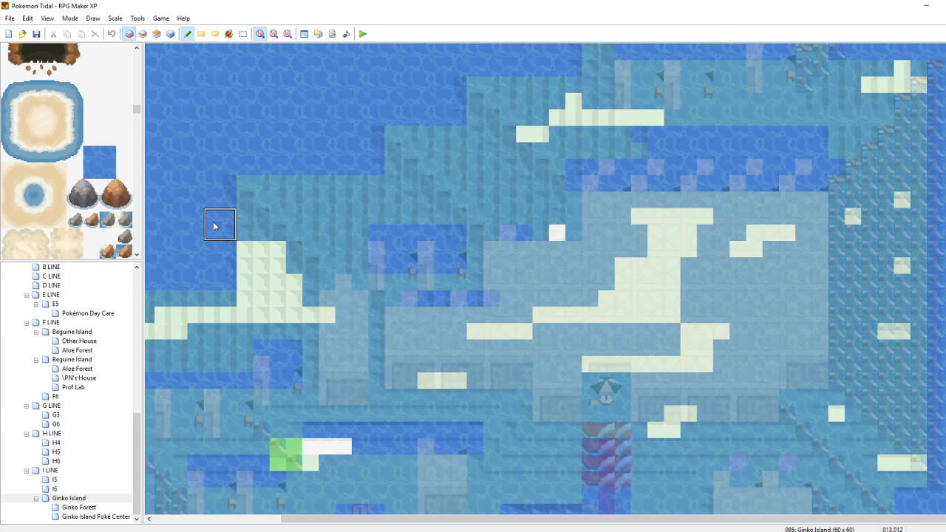
pyautogui.moveTo(246, 248)
pyautogui.mouseDown()
pyautogui.moveTo(232, 311)
pyautogui.moveTo(253, 340)
pyautogui.mouseUp()
pyautogui.moveTo(273, 259)
pyautogui.mouseDown()
pyautogui.moveTo(199, 308)
pyautogui.moveTo(298, 437)
pyautogui.moveTo(322, 409)
pyautogui.moveTo(539, 317)
pyautogui.moveTo(637, 322)
pyautogui.moveTo(677, 395)
pyautogui.moveTo(672, 369)
pyautogui.moveTo(705, 271)
pyautogui.moveTo(598, 219)
pyautogui.moveTo(540, 137)
pyautogui.moveTo(646, 105)
pyautogui.moveTo(820, 162)
pyautogui.moveTo(870, 191)
pyautogui.moveTo(891, 76)
pyautogui.moveTo(911, 242)
pyautogui.moveTo(883, 400)
pyautogui.moveTo(915, 457)
pyautogui.moveTo(934, 219)
pyautogui.mouseUp()
# Check the first layer for missed tiles from the southern coast up to the town and save the project
pyautogui.scroll(-8, 546, 279)
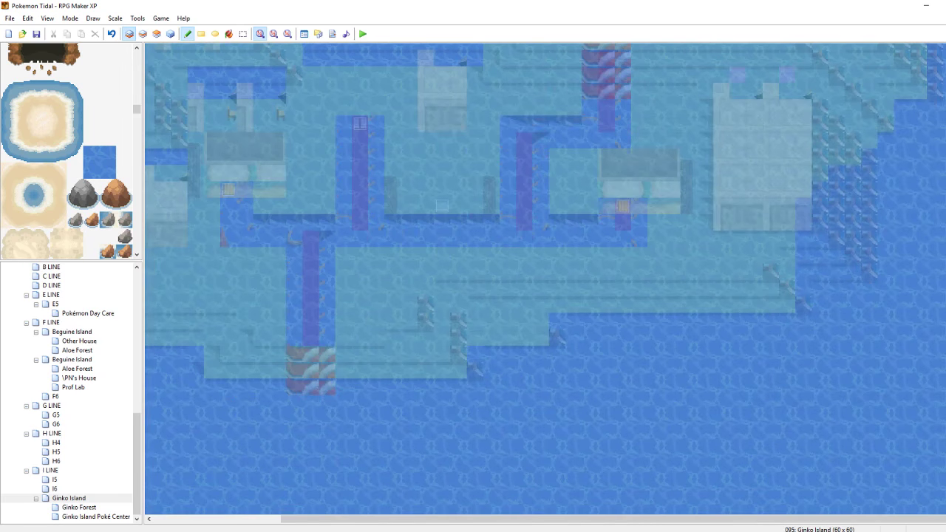
pyautogui.scroll(5, 546, 279)
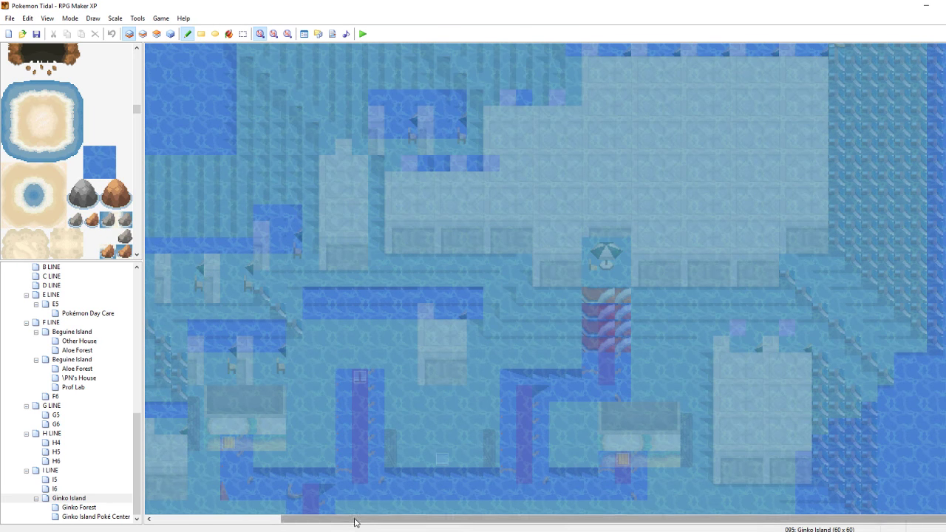
pyautogui.moveTo(355, 522); pyautogui.dragTo(227, 522)
pyautogui.click(283, 196)
pyautogui.hotkey('ctrl', 's')
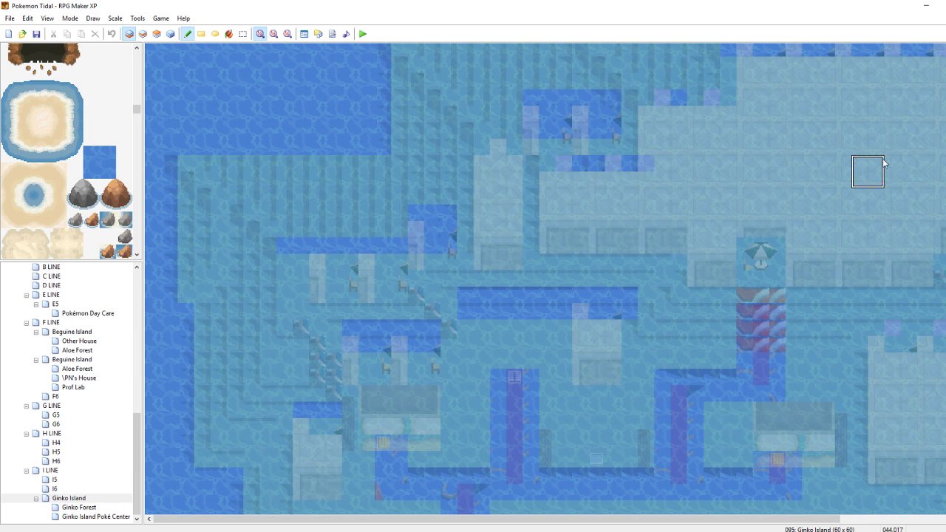
# Activate the second layer and erase most of the southern land and paths using a copied block of empty tiles
pyautogui.scroll(-1, 546, 279)
pyautogui.scroll(-6, 545, 279)
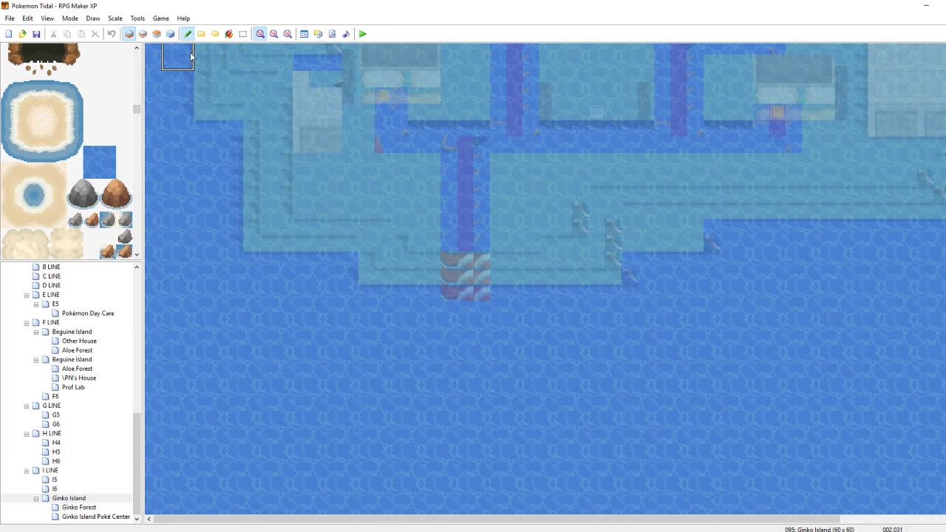
pyautogui.click(142, 34)
pyautogui.moveTo(339, 378)
pyautogui.mouseDown(button='right')
pyautogui.moveTo(563, 486)
pyautogui.moveTo(750, 479)
pyautogui.mouseUp(button='right')
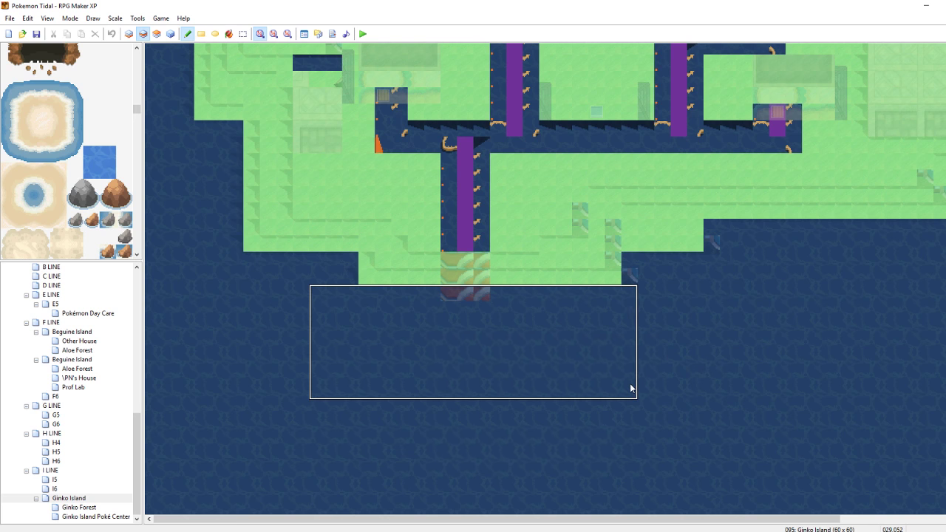
pyautogui.moveTo(629, 387)
pyautogui.mouseDown()
pyautogui.moveTo(706, 266)
pyautogui.moveTo(543, 254)
pyautogui.moveTo(616, 300)
pyautogui.moveTo(710, 268)
pyautogui.moveTo(601, 284)
pyautogui.moveTo(494, 206)
pyautogui.moveTo(684, 226)
pyautogui.moveTo(666, 225)
pyautogui.mouseUp()
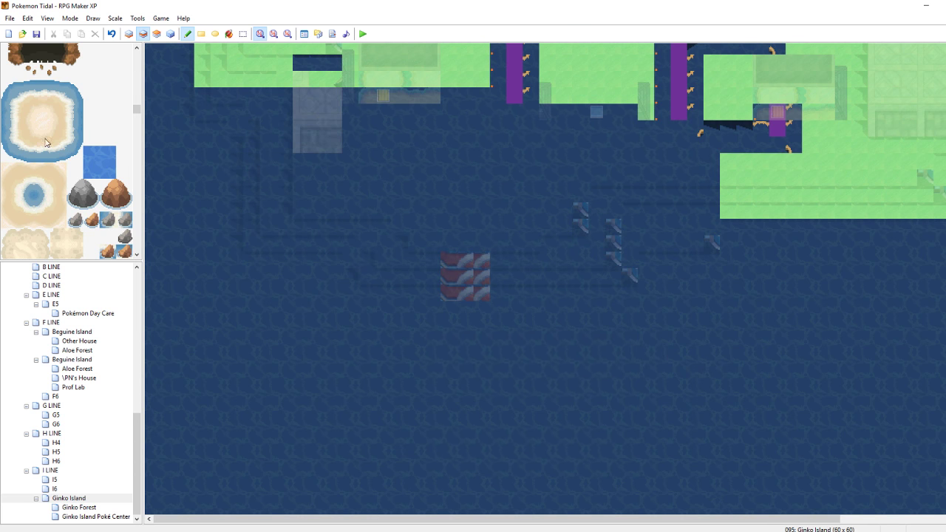
# Place the sand island with shallow-water edges in the south-western area and widen it eastward to about 12 tiles
pyautogui.moveTo(83, 156); pyautogui.dragTo(4, 84)
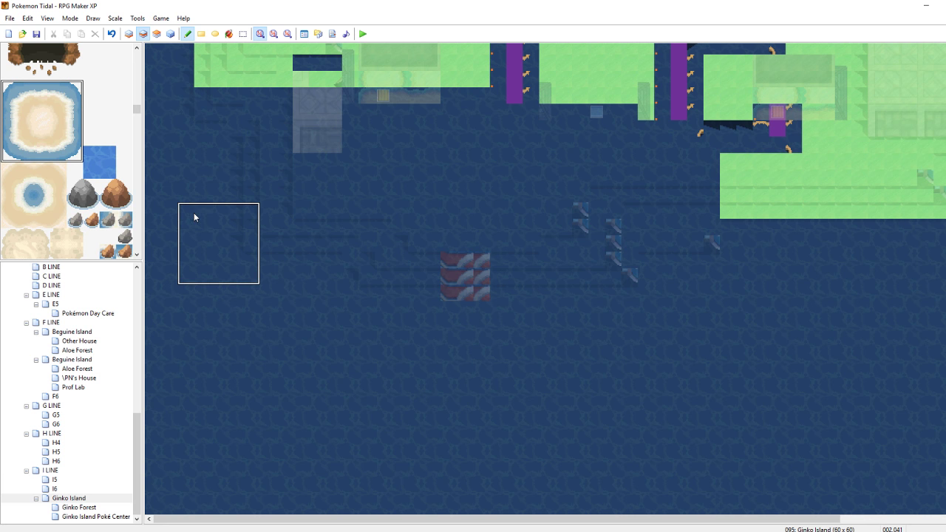
pyautogui.click(230, 212)
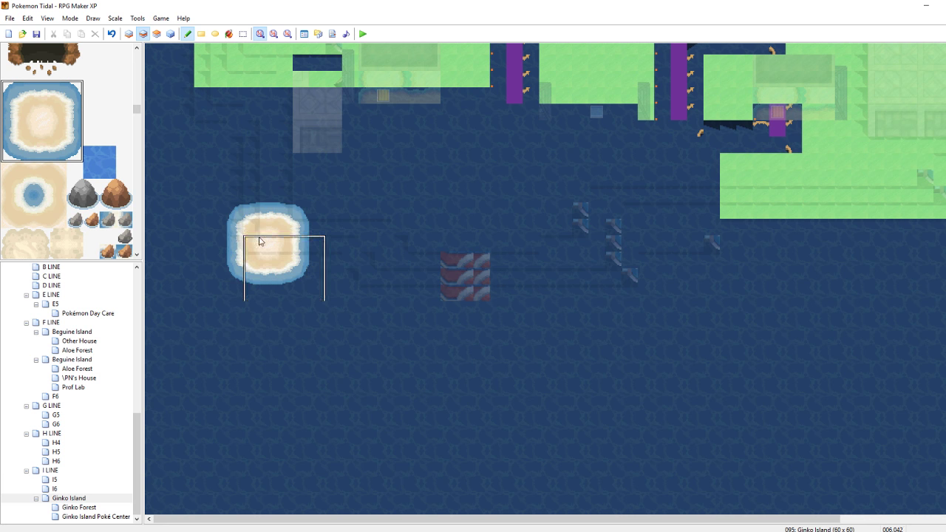
pyautogui.moveTo(298, 212); pyautogui.dragTo(397, 216)
pyautogui.click(318, 212)
pyautogui.click(333, 213)
pyautogui.click(393, 217)
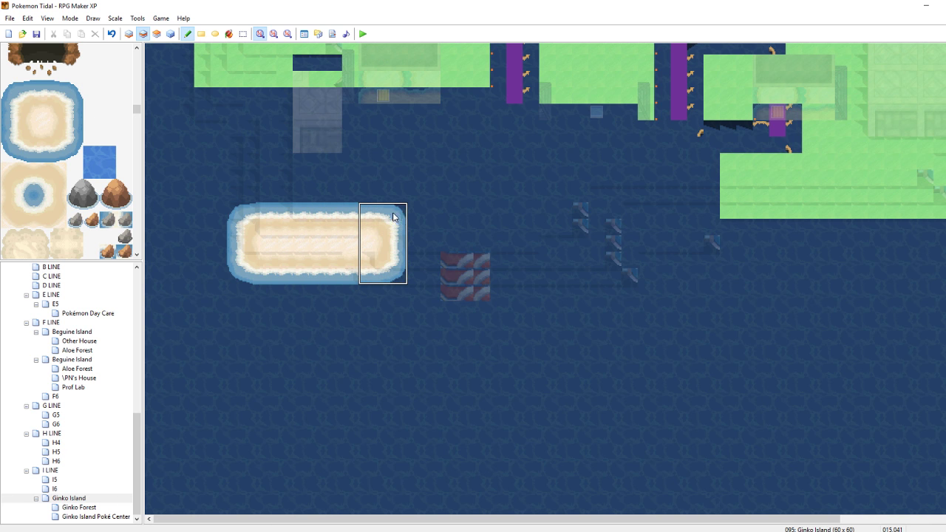
pyautogui.click(411, 218)
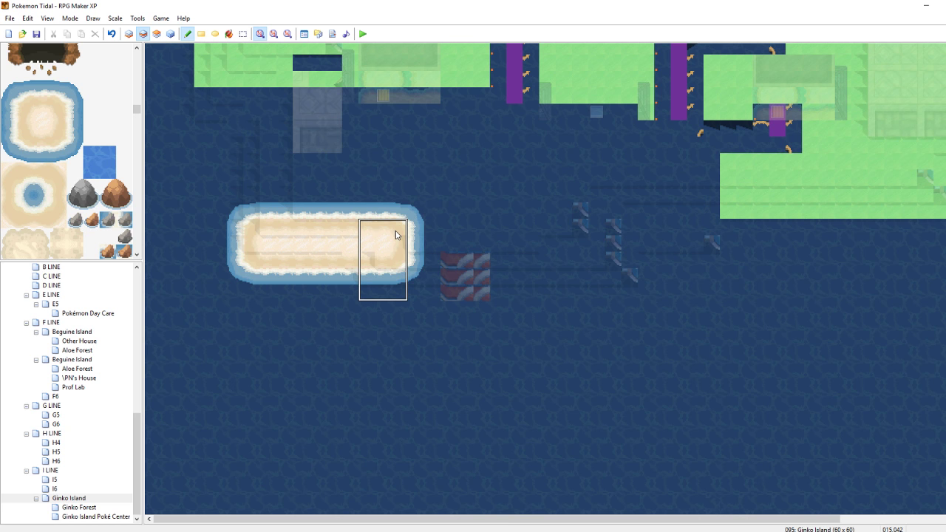
# Copy the sand strip's eastern section and repeat it eastward until the strip is about 25 tiles wide
pyautogui.moveTo(414, 275); pyautogui.dragTo(282, 215, button='right')
pyautogui.click(385, 216)
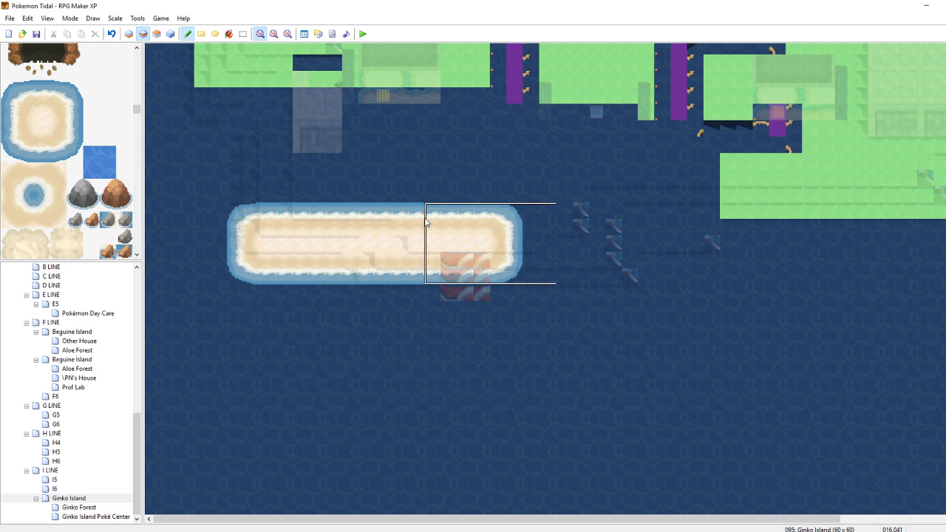
pyautogui.click(485, 219)
pyautogui.click(506, 219)
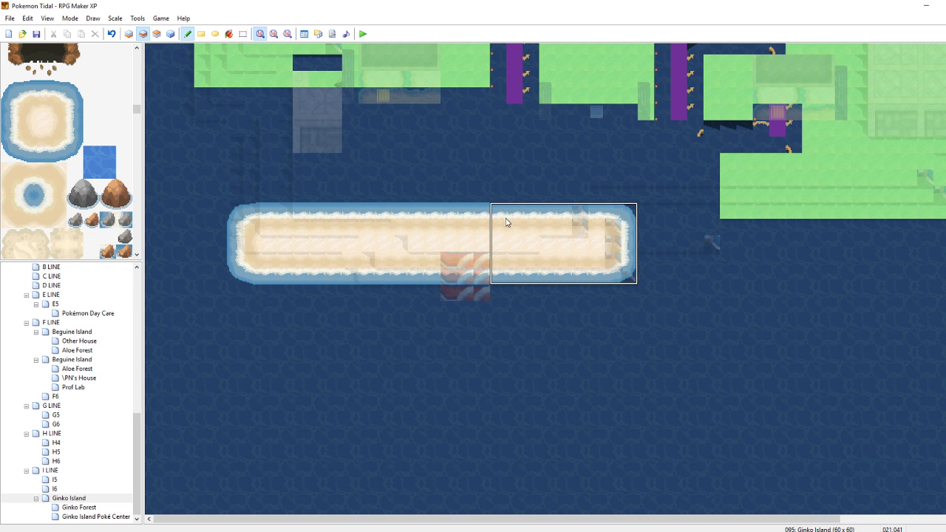
# Copy the upper shoreline of the beach's western part and stamp it northward, making that part about 10 tiles tall
pyautogui.moveTo(221, 197)
pyautogui.mouseDown(button='right')
pyautogui.moveTo(428, 232)
pyautogui.moveTo(610, 247)
pyautogui.moveTo(490, 220)
pyautogui.moveTo(540, 230)
pyautogui.mouseUp(button='right')
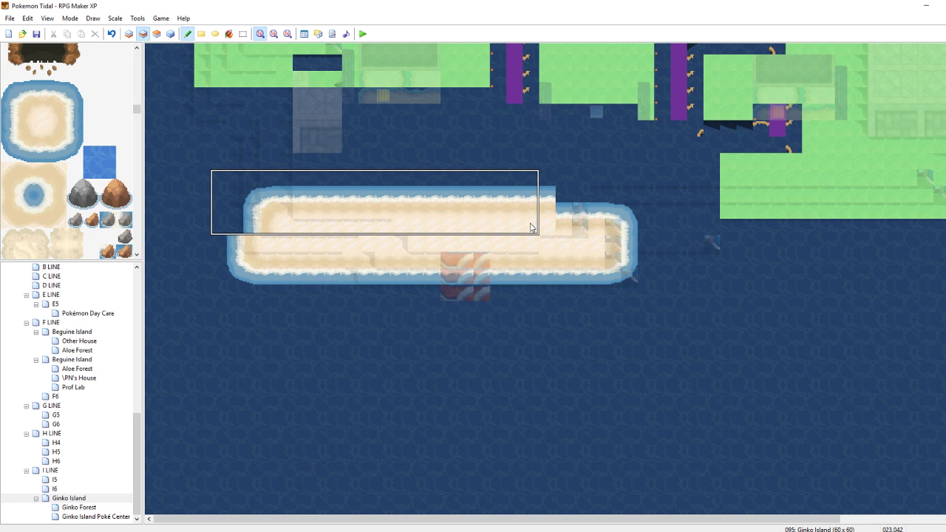
pyautogui.hotkey('ctrl', 'z')
pyautogui.click(531, 224)
pyautogui.click(528, 207)
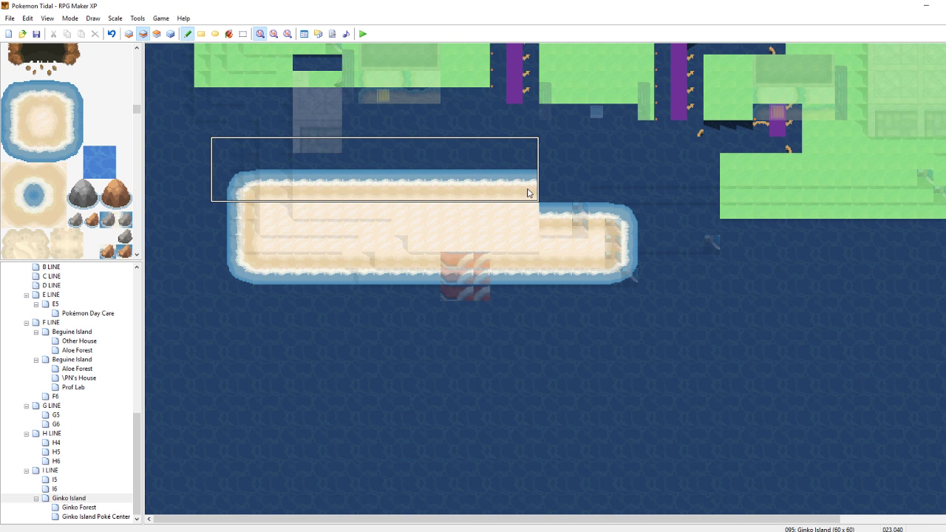
pyautogui.click(528, 167)
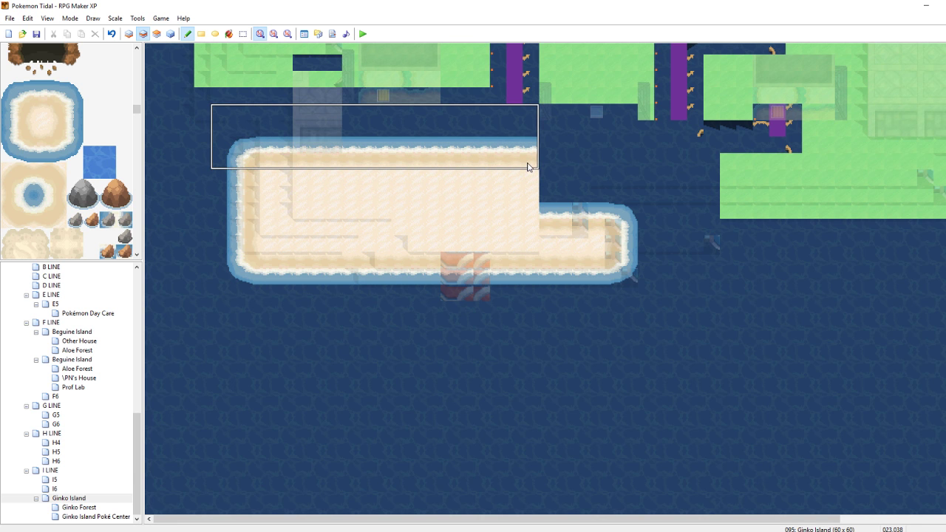
pyautogui.click(528, 167)
# Copy the beach's north-eastern corner section and extend it northward to line up with the western part's shoreline
pyautogui.moveTo(555, 278)
pyautogui.mouseDown(button='right')
pyautogui.moveTo(591, 225)
pyautogui.moveTo(631, 244)
pyautogui.mouseUp(button='right')
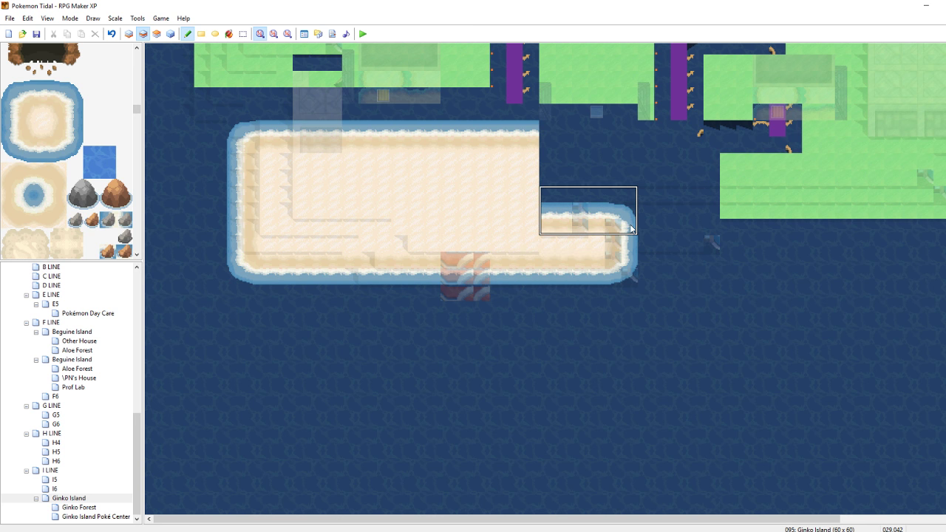
pyautogui.moveTo(632, 229); pyautogui.dragTo(625, 182)
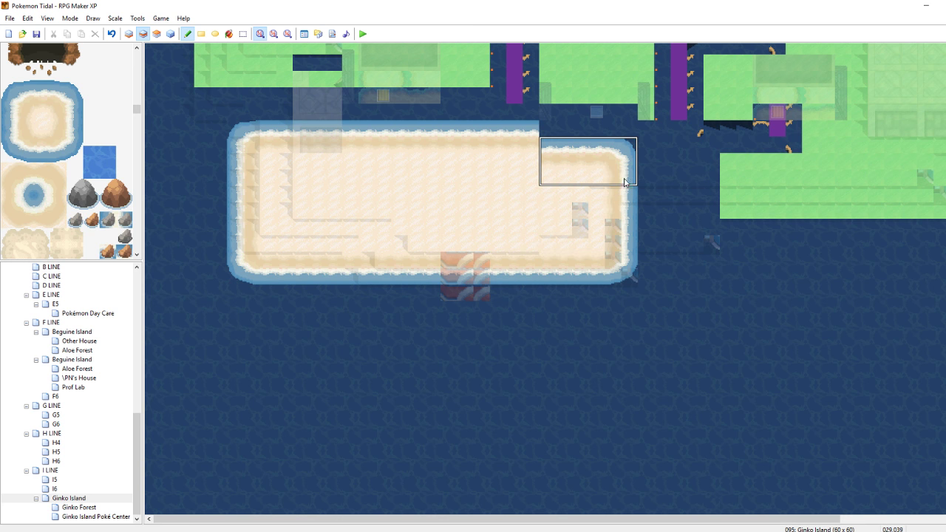
pyautogui.click(626, 166)
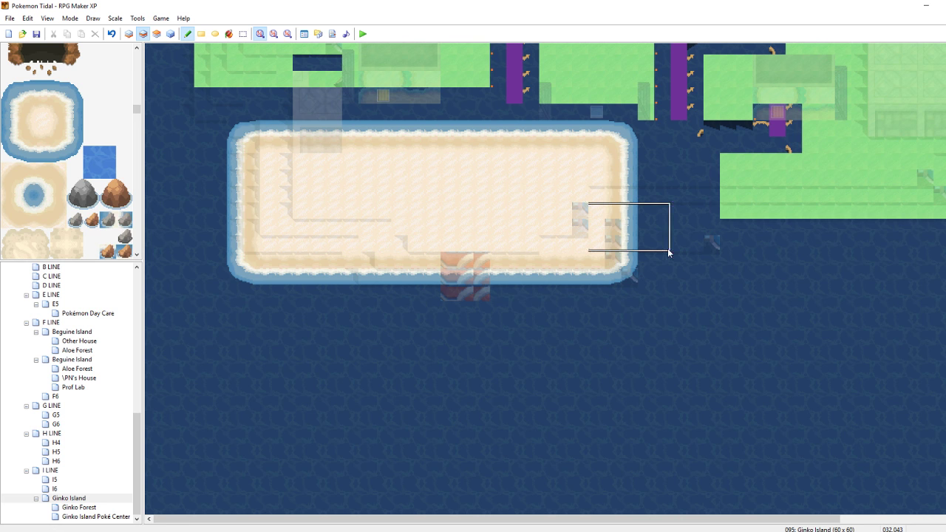
# Copy the beach's eastern end, extend the beach eastward to about 30 tiles wide and save the project
pyautogui.moveTo(630, 274)
pyautogui.mouseDown(button='right')
pyautogui.moveTo(561, 135)
pyautogui.moveTo(454, 125)
pyautogui.mouseUp(button='right')
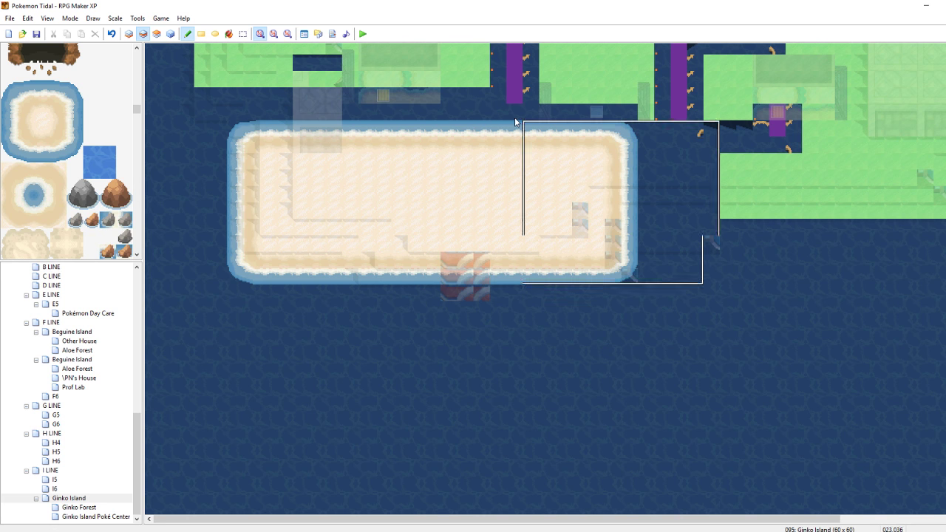
pyautogui.click(532, 133)
pyautogui.rightClick(547, 309)
pyautogui.hotkey('ctrl', 's')
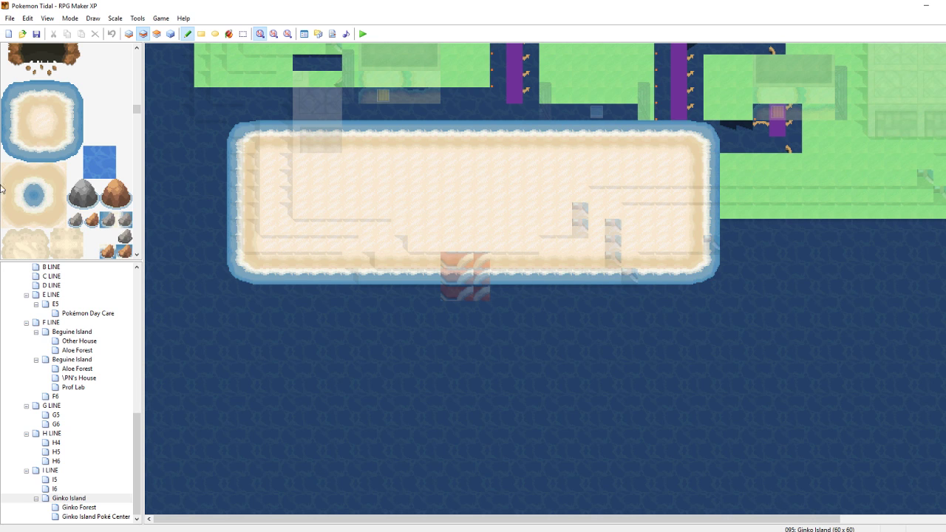
# Place an eastern and a western inner shoreline corner about 17 tiles apart on the beach's southern shore
pyautogui.click(42, 189)
pyautogui.moveTo(25, 193)
pyautogui.mouseDown()
pyautogui.moveTo(4, 164)
pyautogui.moveTo(30, 189)
pyautogui.mouseUp()
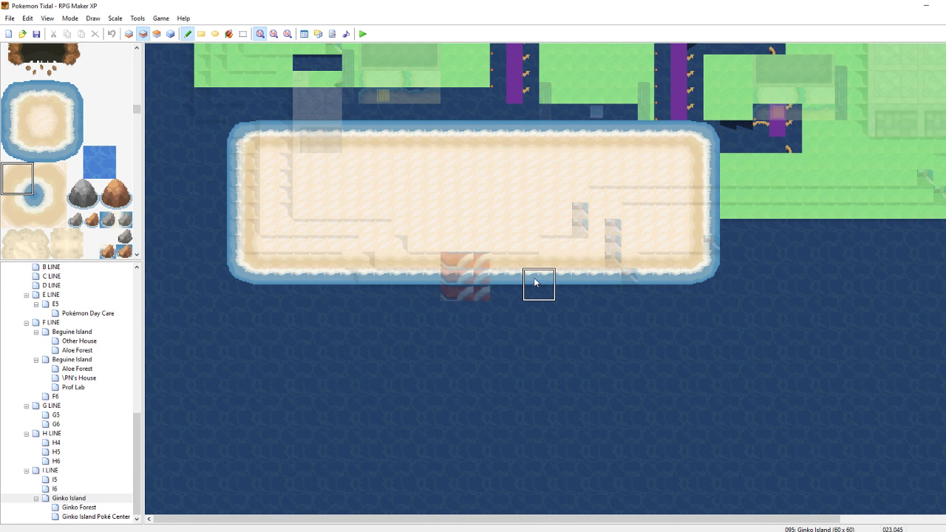
pyautogui.click(557, 271)
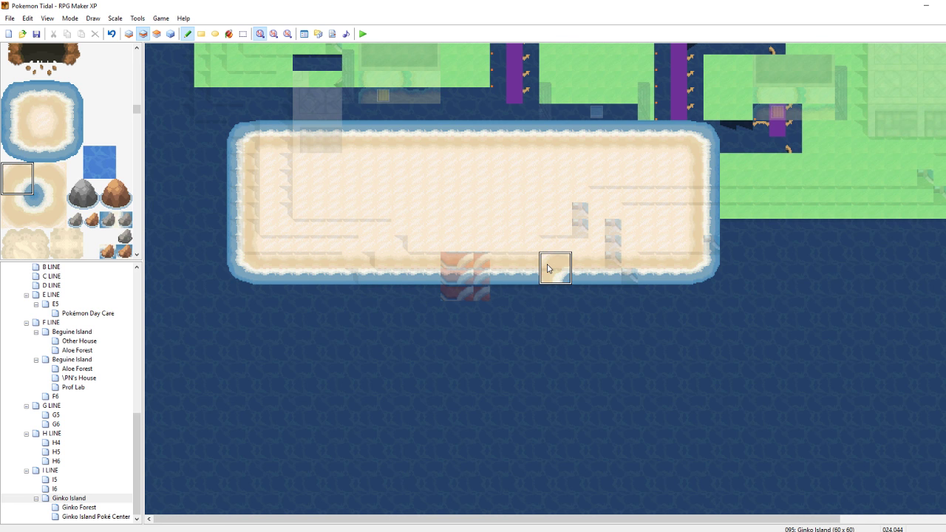
pyautogui.hotkey('ctrl', 'z')
pyautogui.click(585, 272)
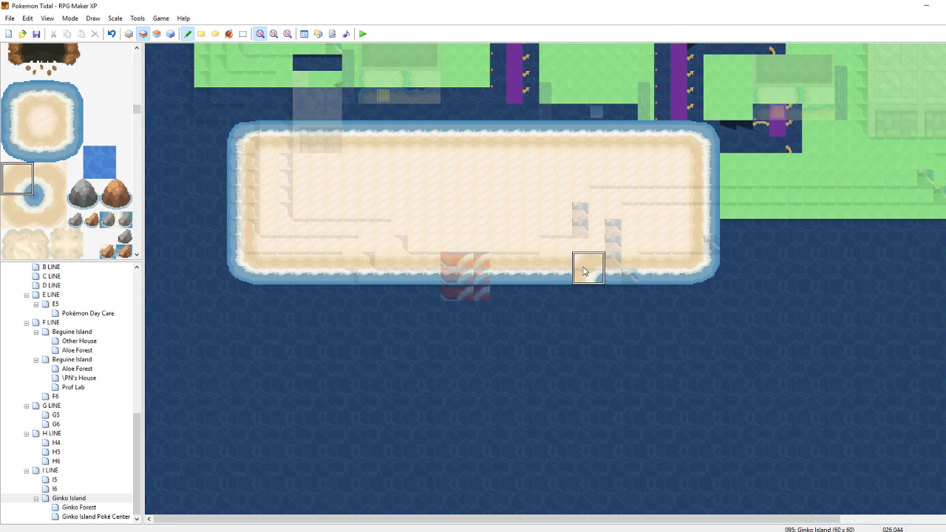
pyautogui.rightClick(554, 327)
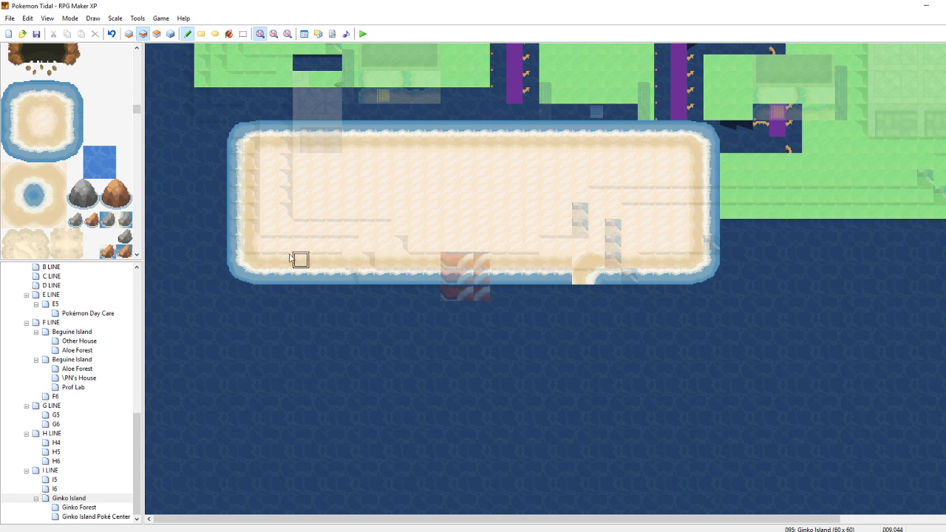
pyautogui.click(49, 178)
pyautogui.click(308, 265)
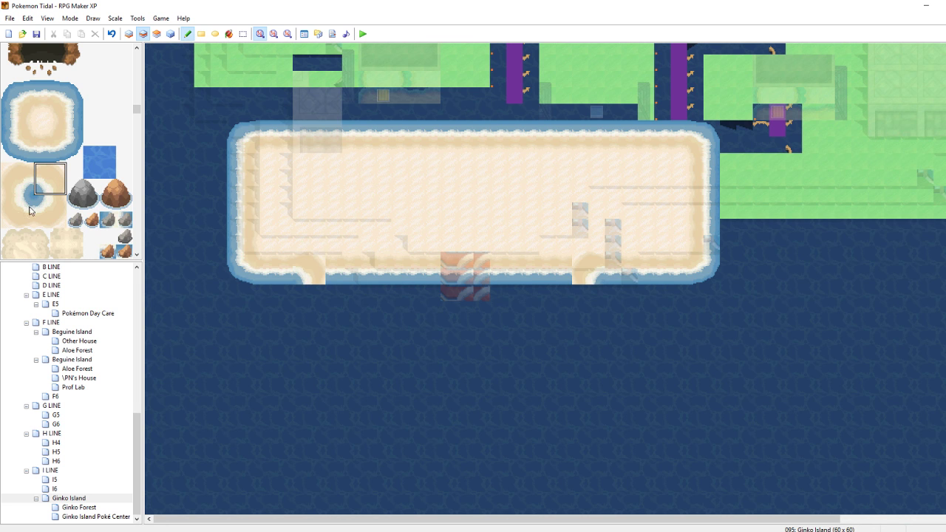
# Add a south-western outer corner below the western inner corner and run the lower shoreline eastward to the eastern inner corner
pyautogui.click(27, 141)
pyautogui.moveTo(38, 137); pyautogui.dragTo(11, 157)
pyautogui.click(304, 292)
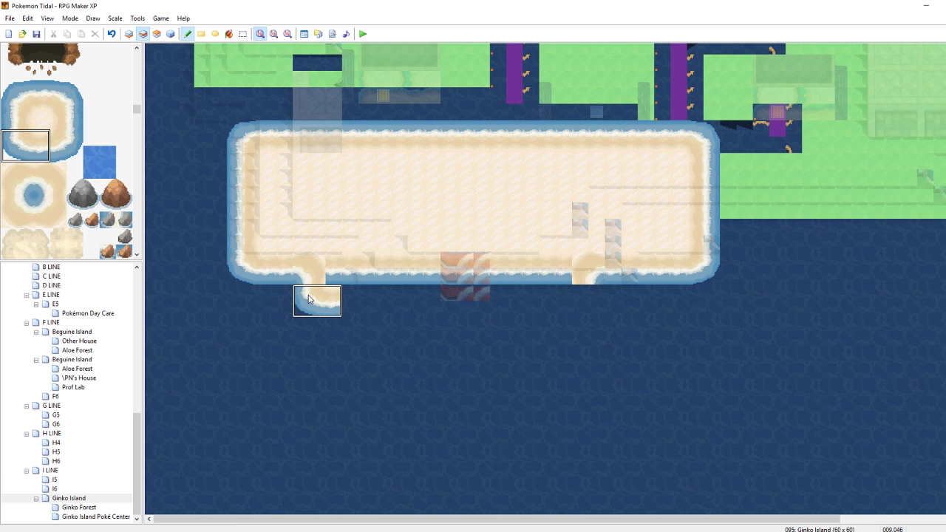
pyautogui.moveTo(39, 154); pyautogui.dragTo(40, 124)
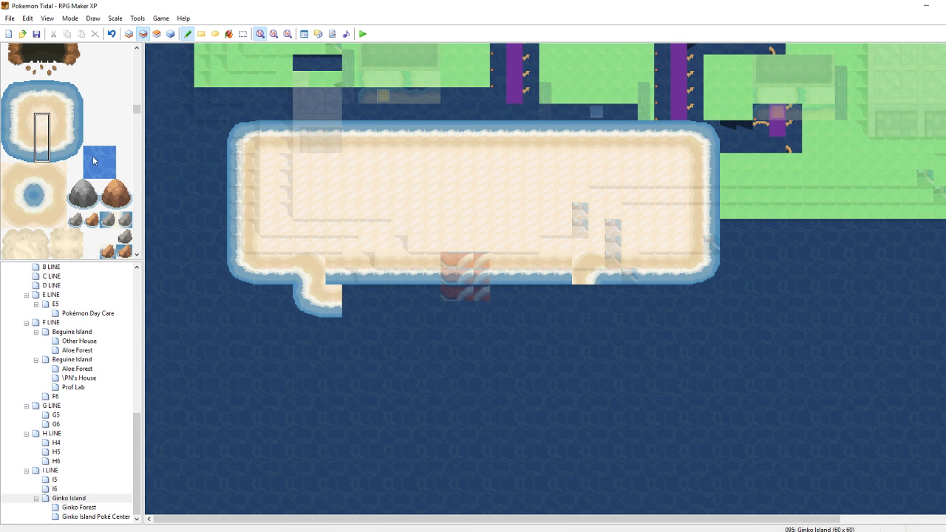
pyautogui.moveTo(351, 274); pyautogui.dragTo(567, 277)
# Close the beach's southern extension with a south-eastern outer shoreline corner below the eastern inner corner
pyautogui.moveTo(71, 153)
pyautogui.mouseDown()
pyautogui.moveTo(74, 137)
pyautogui.moveTo(58, 119)
pyautogui.mouseUp()
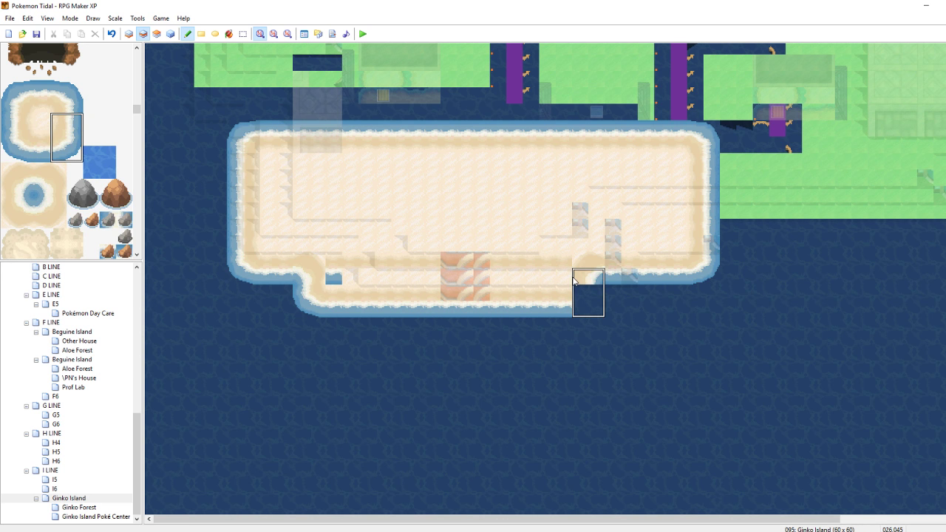
pyautogui.click(58, 137)
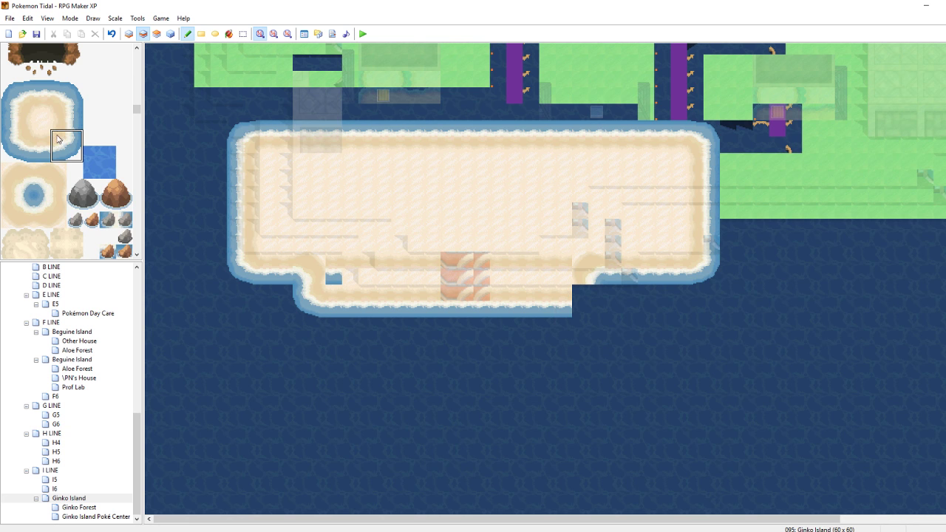
pyautogui.click(579, 298)
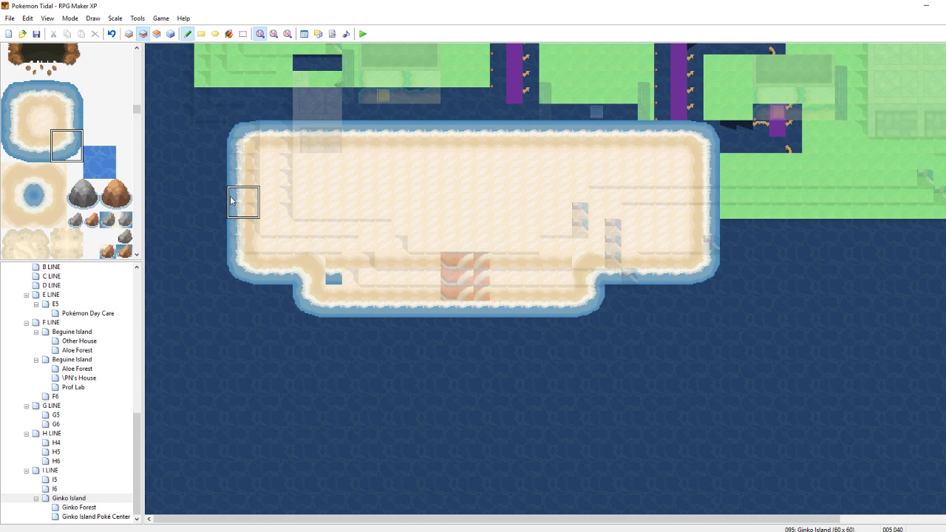
# Fill the leftover water tile beside the western inner corner with sand and save the project
pyautogui.moveTo(442, 209); pyautogui.dragTo(467, 216, button='right')
pyautogui.moveTo(417, 260)
pyautogui.mouseDown()
pyautogui.moveTo(390, 269)
pyautogui.moveTo(560, 276)
pyautogui.mouseUp()
pyautogui.rightClick(667, 358)
pyautogui.hotkey('ctrl', 's')
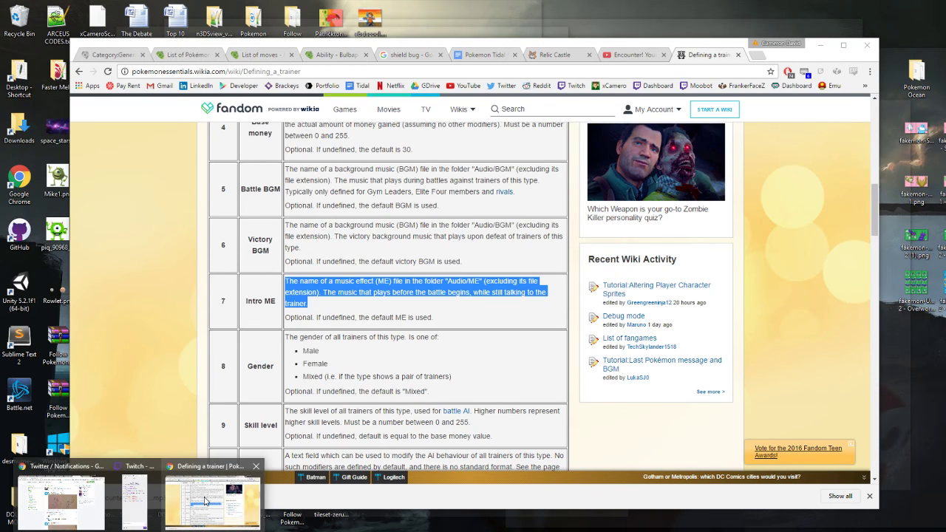
# Switch to Chrome, examine the Pokedex table in the Pokemon Tidal Masterdoc, including the Salaspice and Salasweet artwork, and return to RPG Maker XP
pyautogui.click(205, 501)
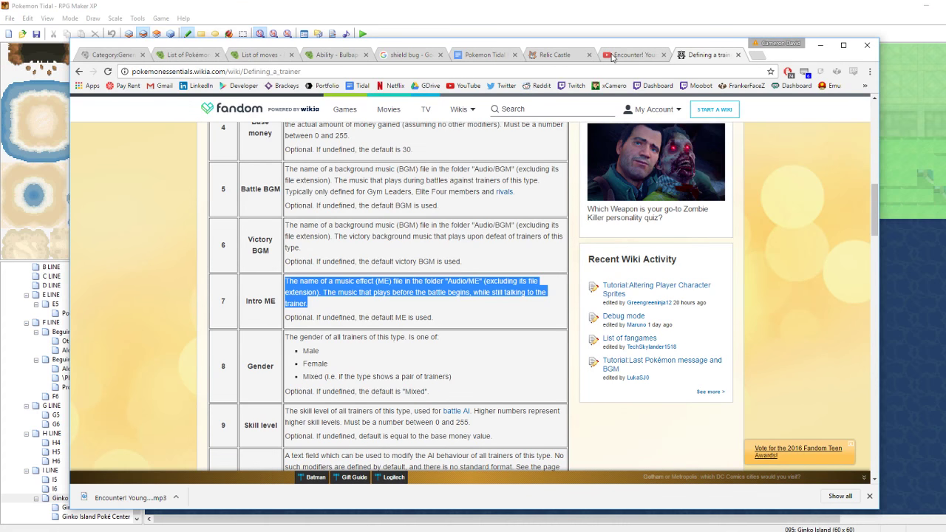
pyautogui.click(739, 56)
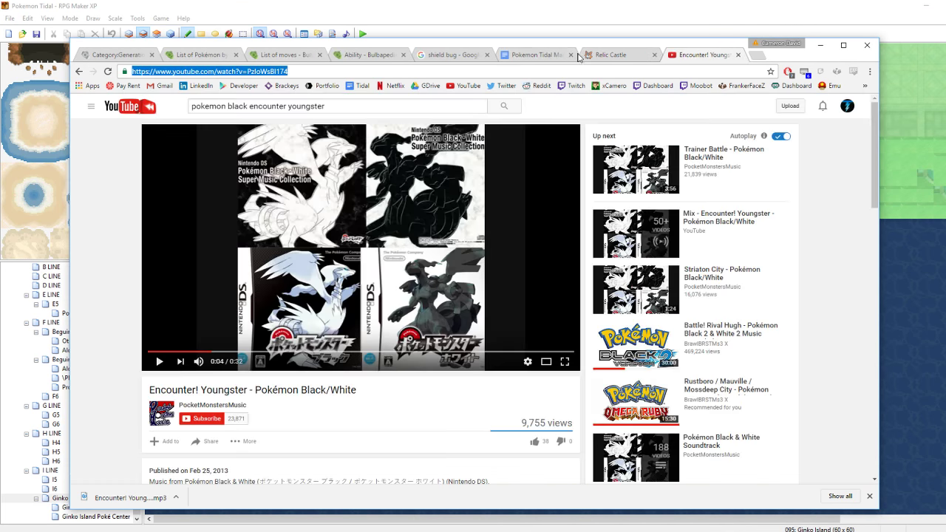
pyautogui.click(547, 55)
pyautogui.scroll(-3, 569, 292)
pyautogui.moveTo(876, 207); pyautogui.dragTo(863, 292)
pyautogui.scroll(-15, 862, 294)
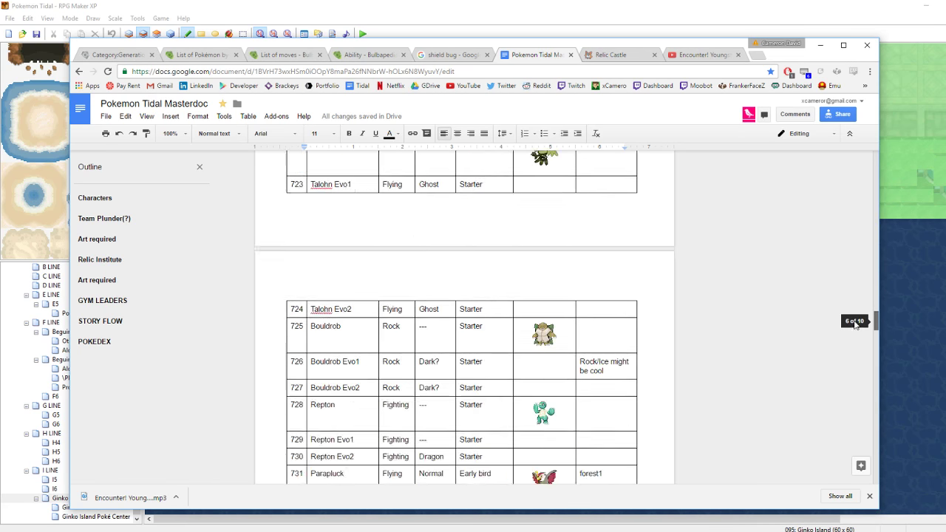
pyautogui.scroll(-3, 852, 342)
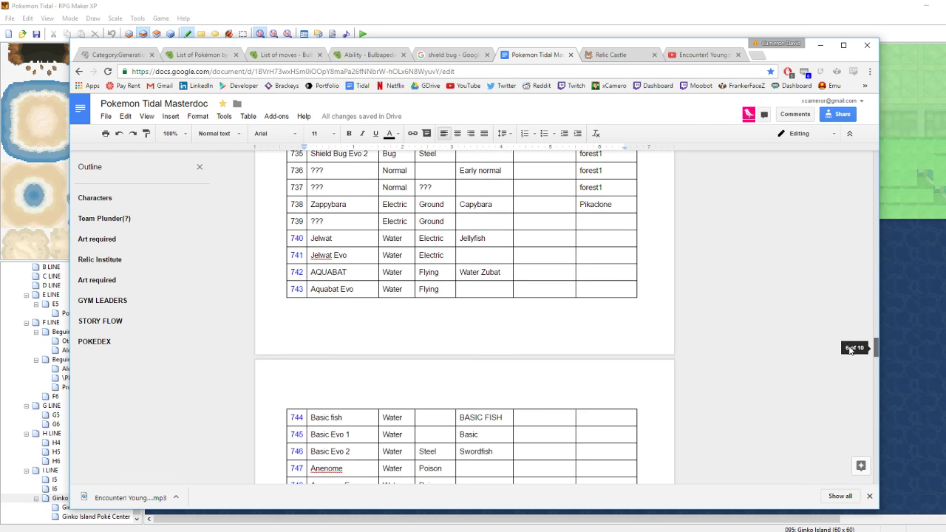
pyautogui.scroll(-4, 849, 355)
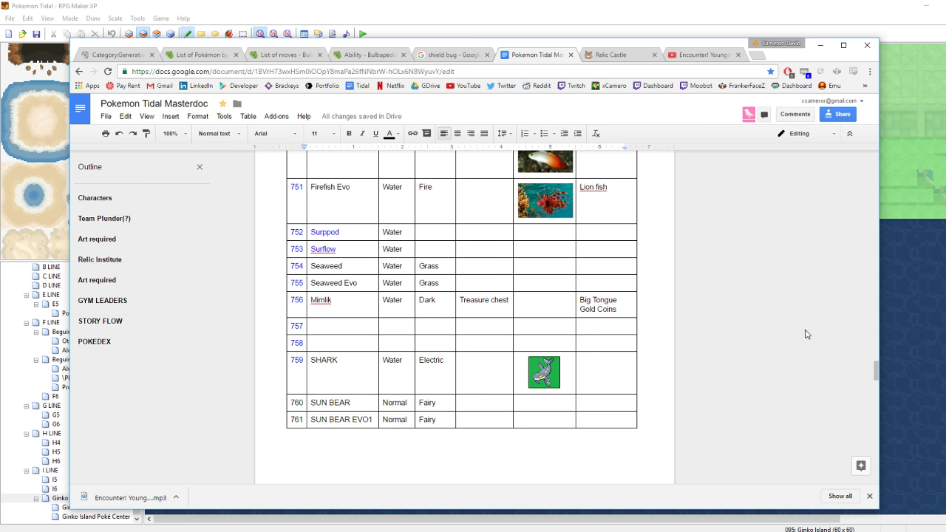
pyautogui.scroll(-10, 769, 325)
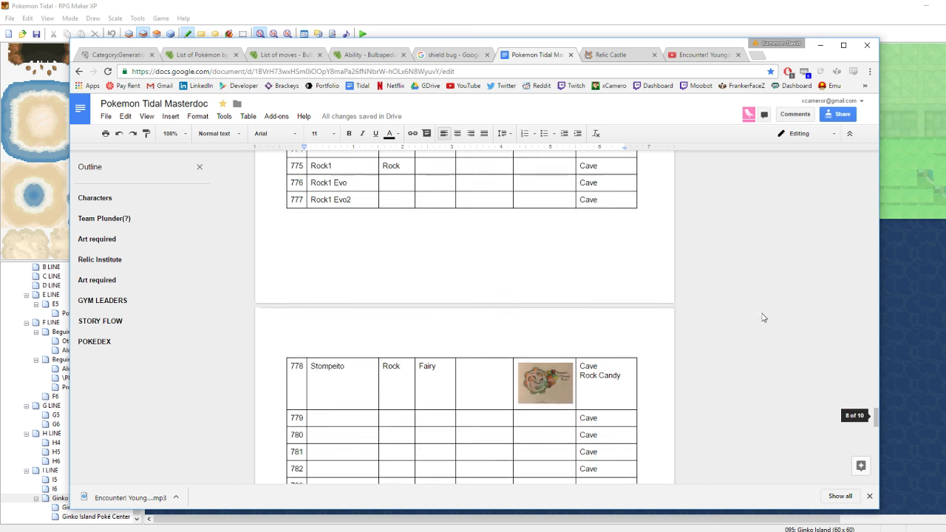
pyautogui.scroll(-5, 764, 318)
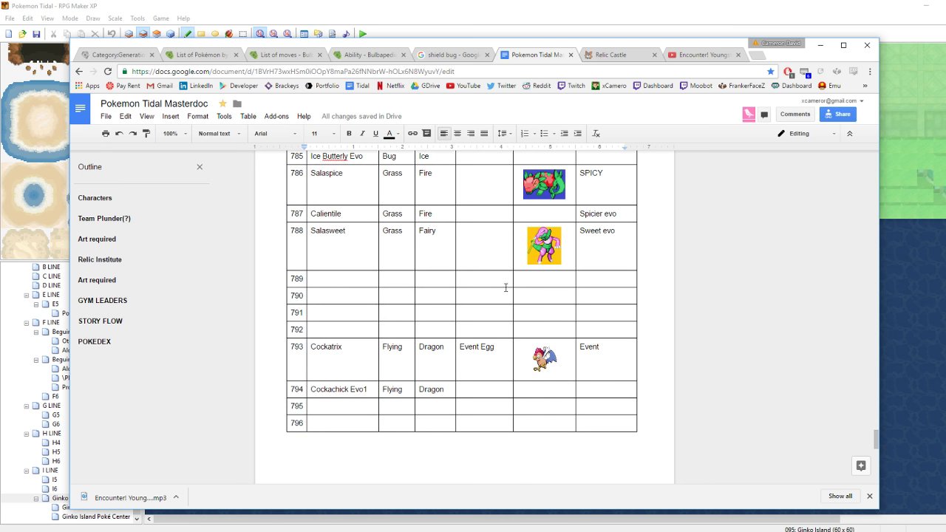
pyautogui.click(537, 184)
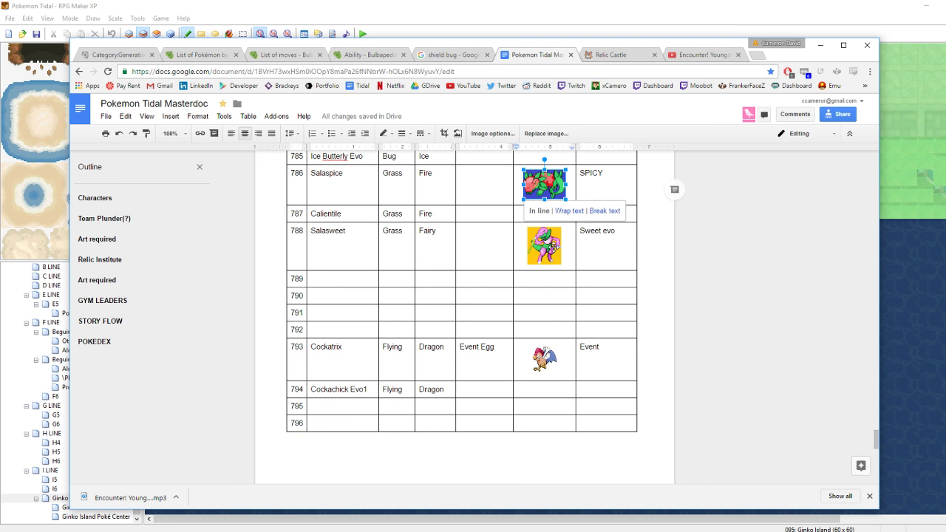
pyautogui.click(554, 247)
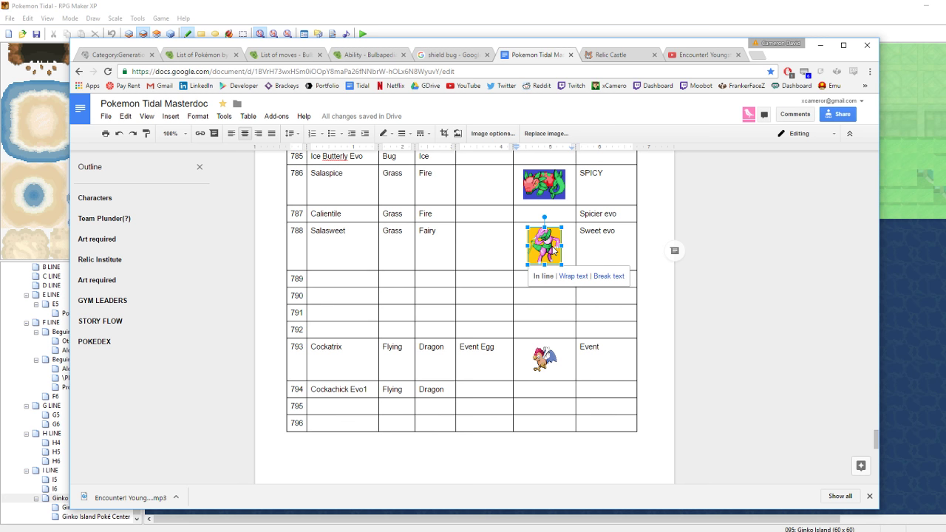
pyautogui.click(694, 8)
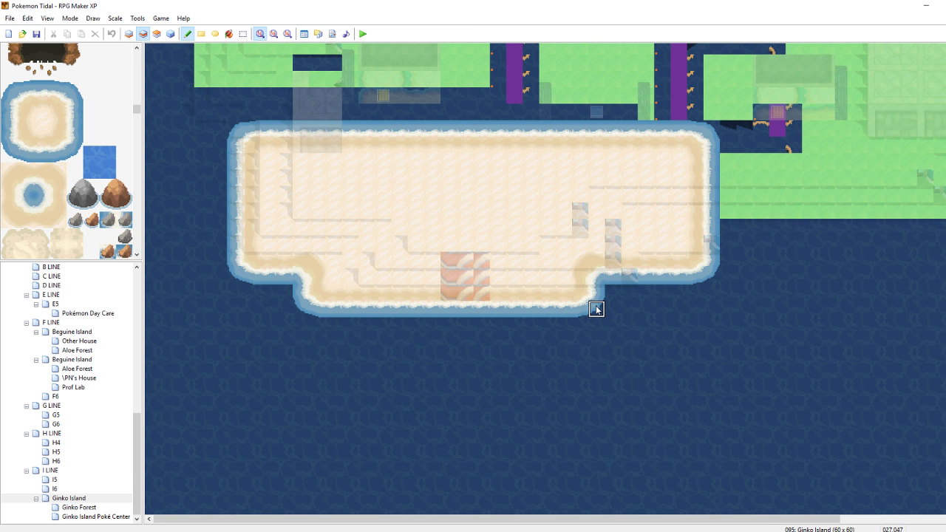
# Copy the inner shoreline corner from the southern extension and place it on the beach's eastern shore
pyautogui.moveTo(585, 298); pyautogui.dragTo(581, 273)
pyautogui.moveTo(613, 308); pyautogui.dragTo(568, 260, button='right')
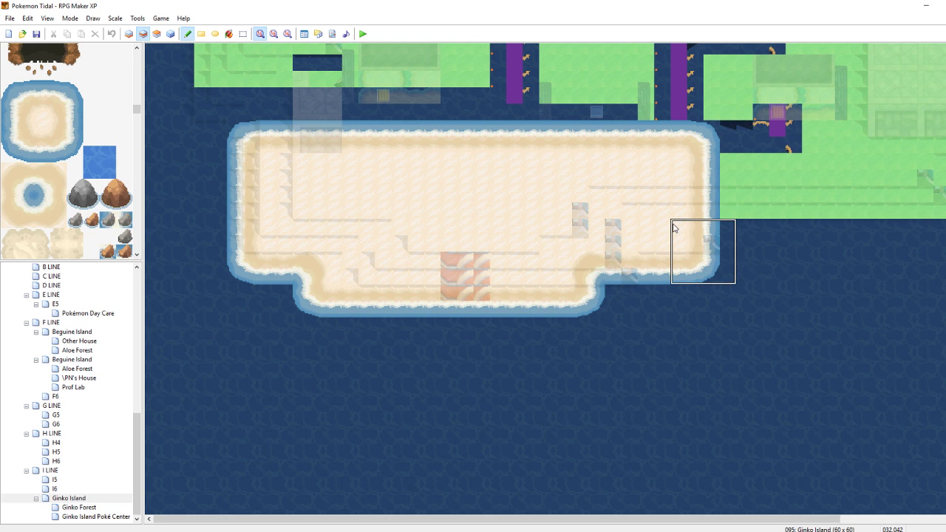
pyautogui.moveTo(580, 263); pyautogui.dragTo(604, 283, button='right')
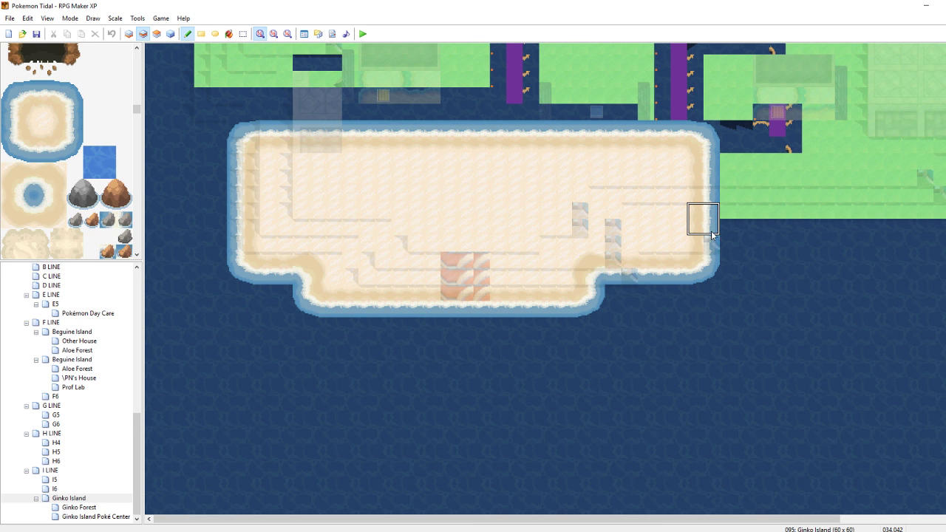
pyautogui.click(711, 242)
pyautogui.moveTo(708, 273); pyautogui.dragTo(682, 252, button='right')
pyautogui.click(729, 207)
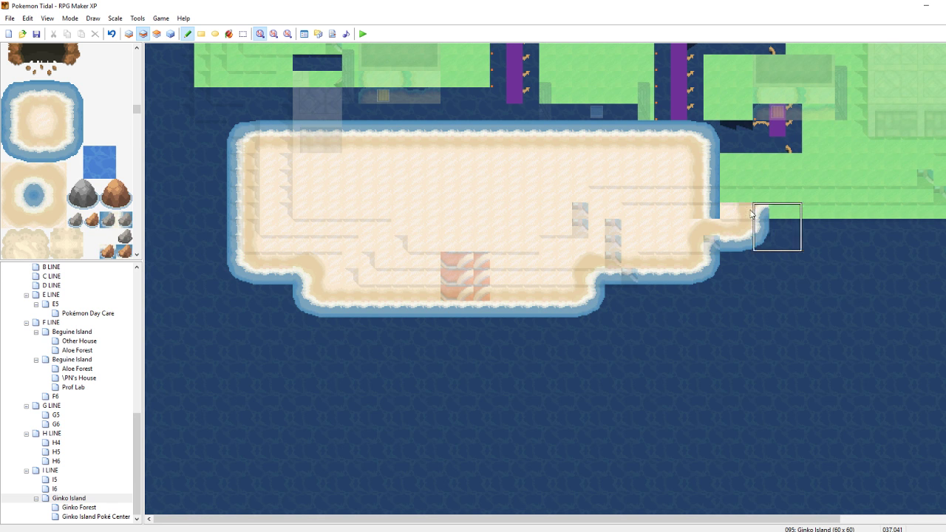
pyautogui.hotkey('ctrl', 'z')
pyautogui.click(729, 201)
pyautogui.hotkey('ctrl', 'z')
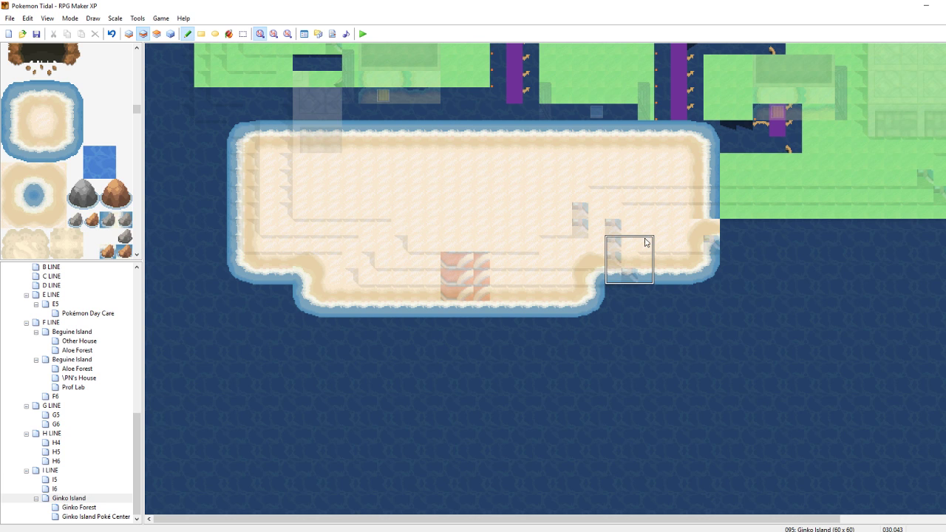
# Extend the southern shoreline about 12 tiles east from the new inner corner and fill the area north of it with sand
pyautogui.click(767, 215)
pyautogui.moveTo(802, 218); pyautogui.dragTo(912, 220)
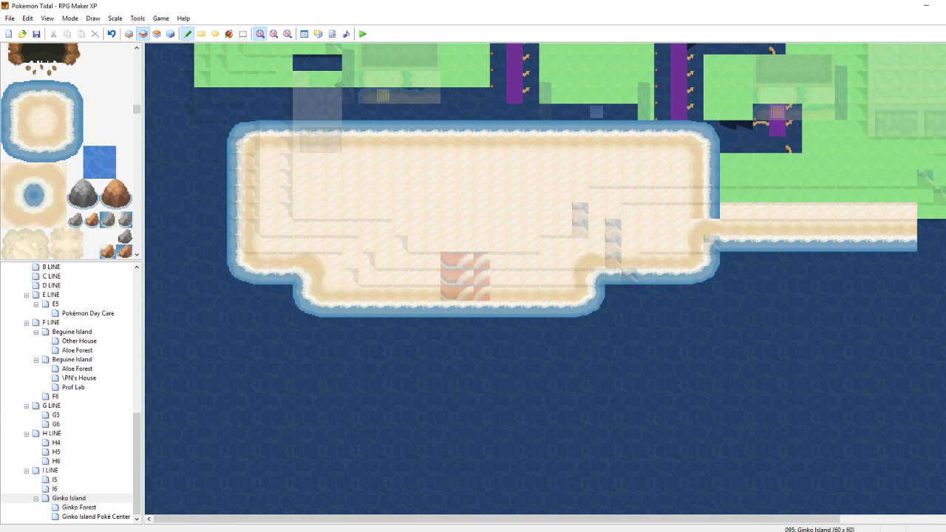
pyautogui.moveTo(664, 242)
pyautogui.mouseDown(button='right')
pyautogui.moveTo(691, 216)
pyautogui.moveTo(648, 191)
pyautogui.mouseUp(button='right')
pyautogui.moveTo(690, 185)
pyautogui.mouseDown()
pyautogui.moveTo(772, 201)
pyautogui.moveTo(890, 201)
pyautogui.moveTo(879, 181)
pyautogui.moveTo(695, 178)
pyautogui.moveTo(892, 163)
pyautogui.mouseUp()
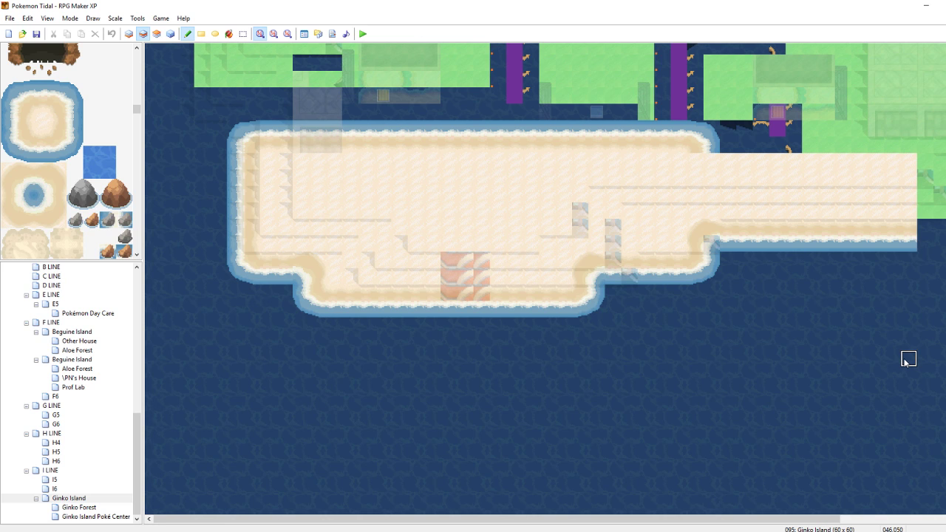
# Copy the northern shoreline with its north-eastern corner and stamp it eastward along the extended sand's northern edge
pyautogui.moveTo(568, 148); pyautogui.dragTo(706, 133, button='right')
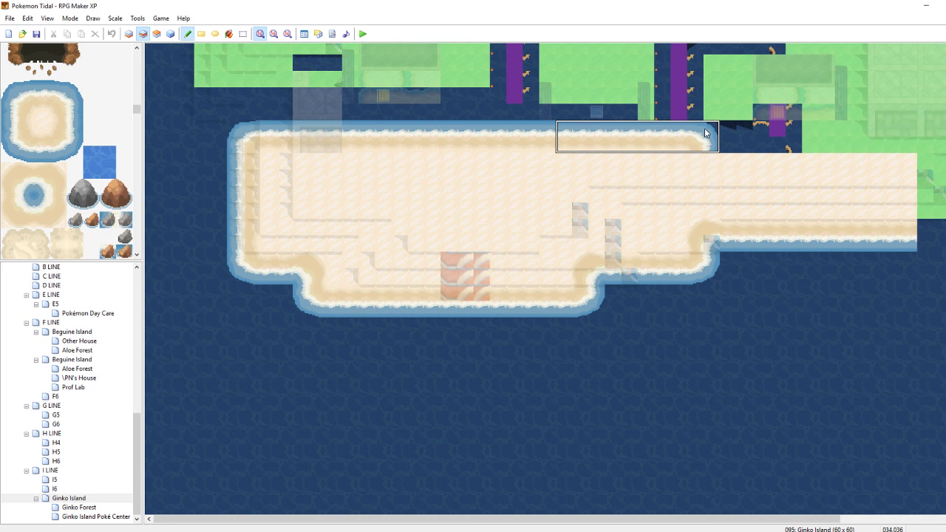
pyautogui.click(806, 133)
pyautogui.click(883, 135)
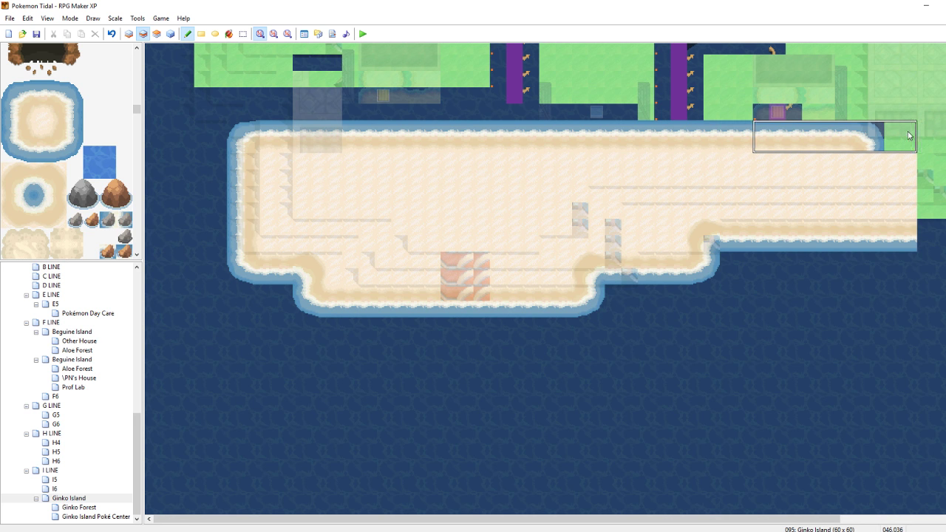
pyautogui.click(929, 137)
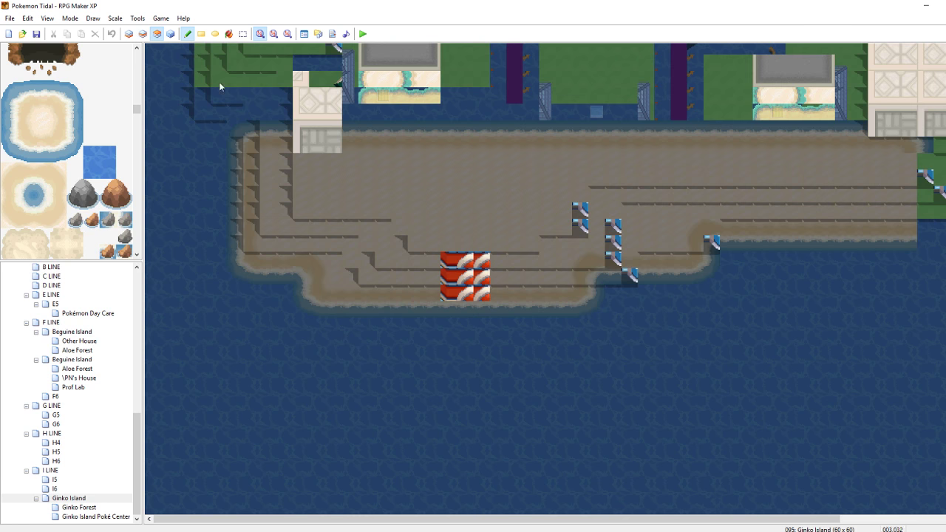
# Switch to the third layer and place a south-western corner of the teal-topped brown cliff on the beach's southern part
pyautogui.press('F7')
pyautogui.moveTo(365, 381); pyautogui.dragTo(435, 442, button='right')
pyautogui.moveTo(138, 109); pyautogui.dragTo(140, 98)
pyautogui.scroll(-1, 11, 195)
pyautogui.moveTo(22, 178); pyautogui.dragTo(15, 143)
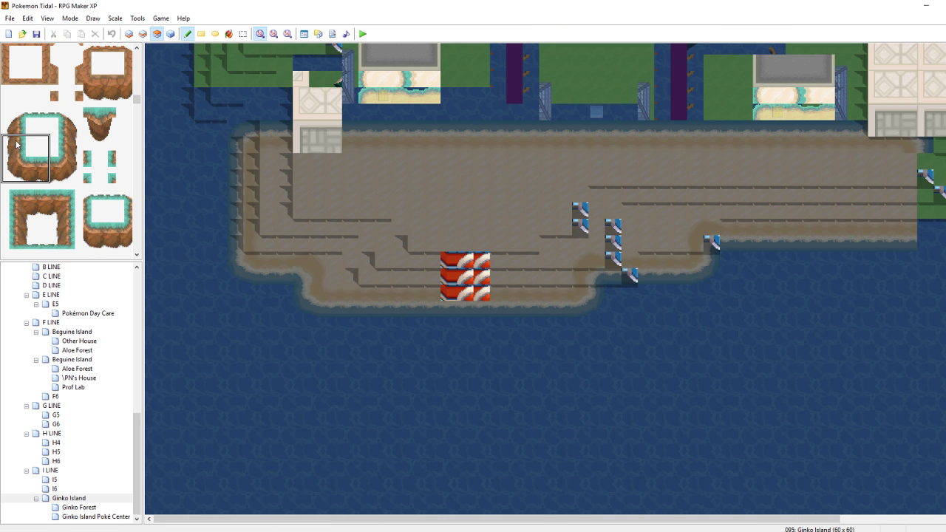
pyautogui.click(353, 250)
# Erase the lowest row of old shadow and red-and-white tiles below the cliff, plus the stray blue tile on the southern shore
pyautogui.rightClick(394, 338)
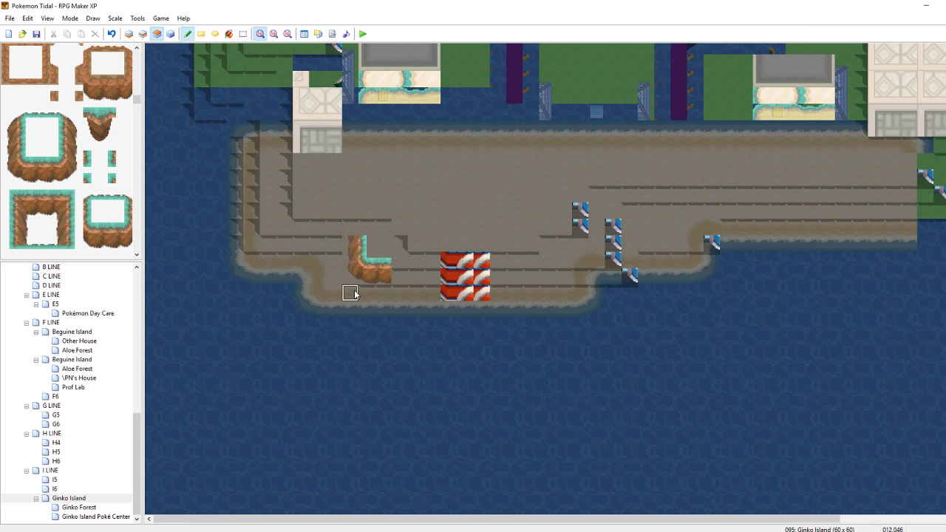
pyautogui.moveTo(354, 293)
pyautogui.mouseDown()
pyautogui.moveTo(595, 311)
pyautogui.moveTo(565, 292)
pyautogui.mouseUp()
pyautogui.click(630, 277)
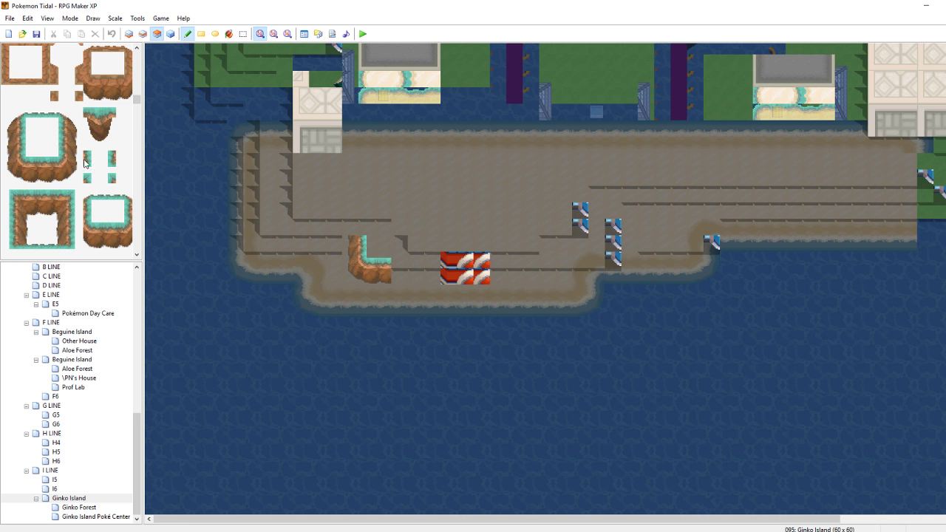
# Add an inner corner north-west of the teal-topped cliff piece and an outer south-western corner farther west, joined by cliff face
pyautogui.moveTo(58, 211); pyautogui.dragTo(71, 199)
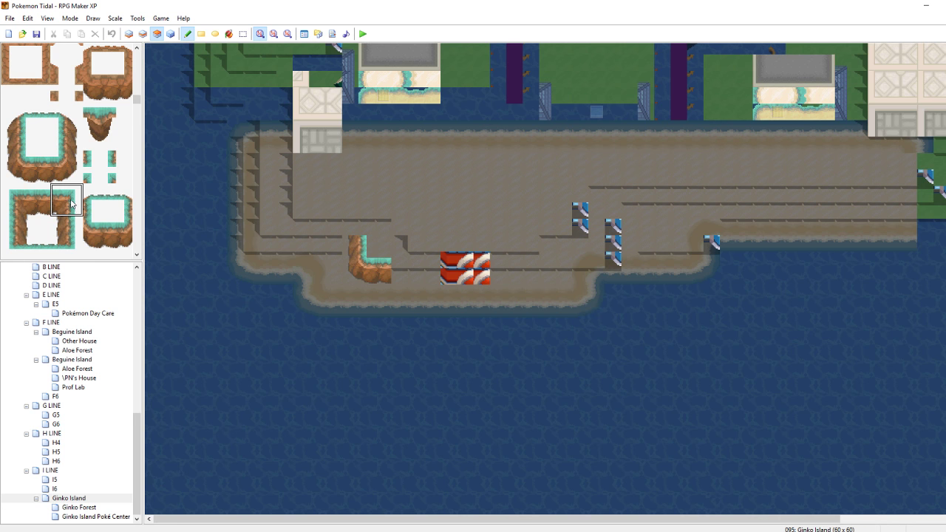
pyautogui.click(355, 224)
pyautogui.moveTo(42, 175); pyautogui.dragTo(23, 160)
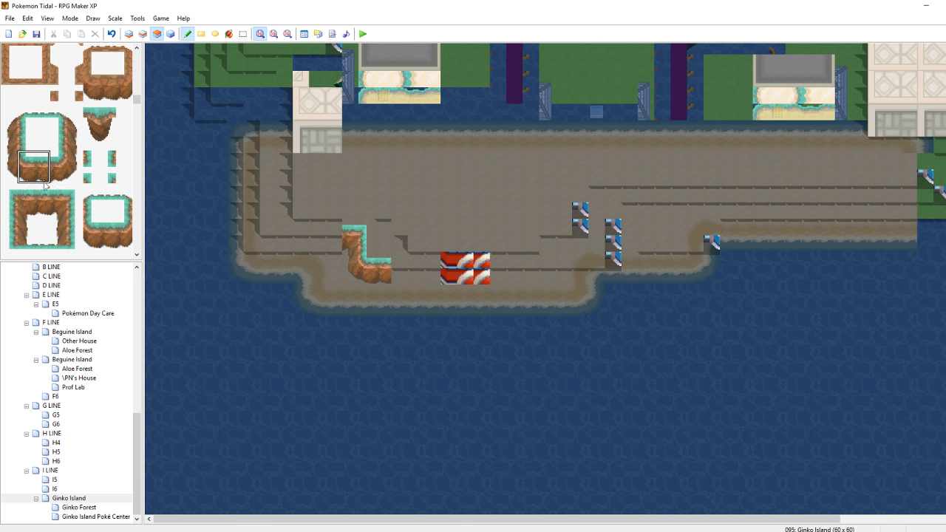
pyautogui.moveTo(44, 181); pyautogui.dragTo(11, 159)
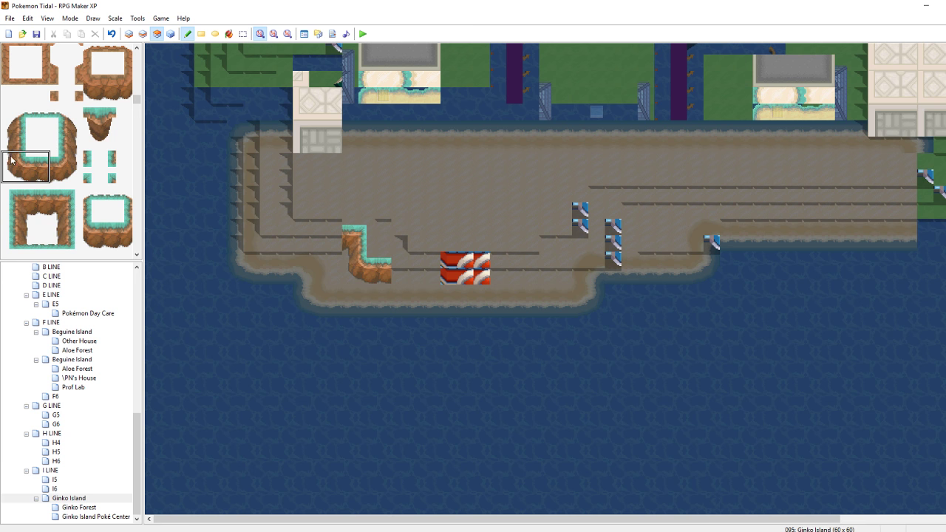
pyautogui.click(256, 230)
pyautogui.moveTo(39, 174); pyautogui.dragTo(42, 160)
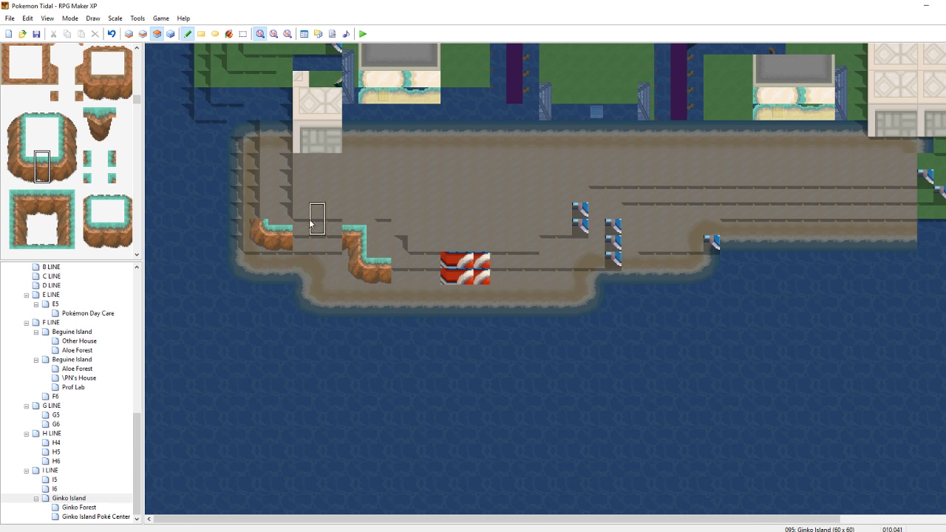
pyautogui.moveTo(303, 228); pyautogui.dragTo(332, 228)
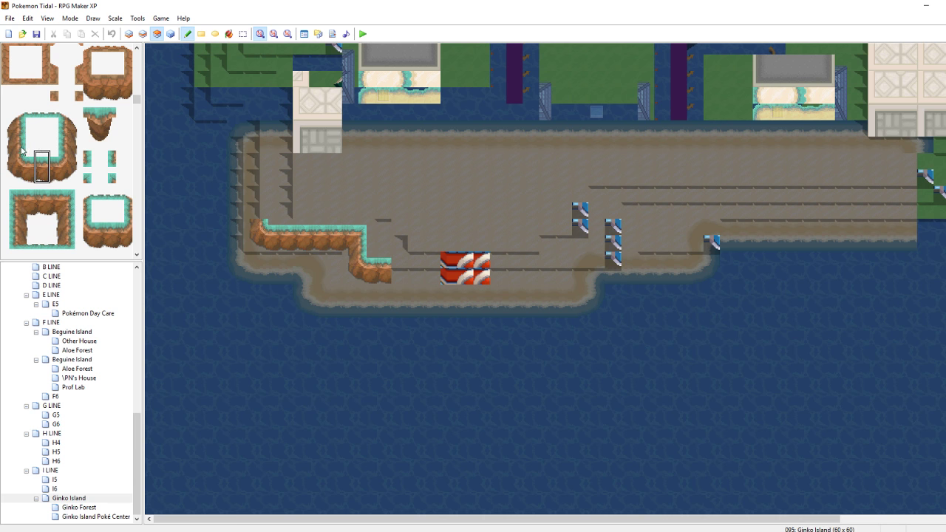
# Extend the cliff's western side about four tiles north from the new south-western corner
pyautogui.moveTo(8, 142); pyautogui.dragTo(26, 142)
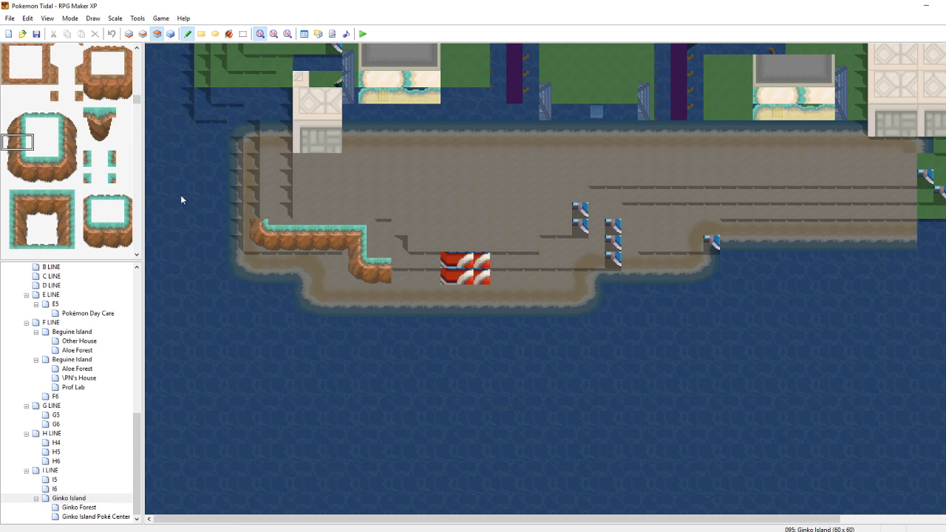
pyautogui.click(254, 215)
pyautogui.moveTo(254, 208); pyautogui.dragTo(256, 156)
# Build a second cliff tier inside the first, with a south-western corner, a face running east and an inner corner at its end
pyautogui.moveTo(22, 178)
pyautogui.mouseDown()
pyautogui.moveTo(24, 155)
pyautogui.moveTo(15, 155)
pyautogui.mouseUp()
pyautogui.click(289, 197)
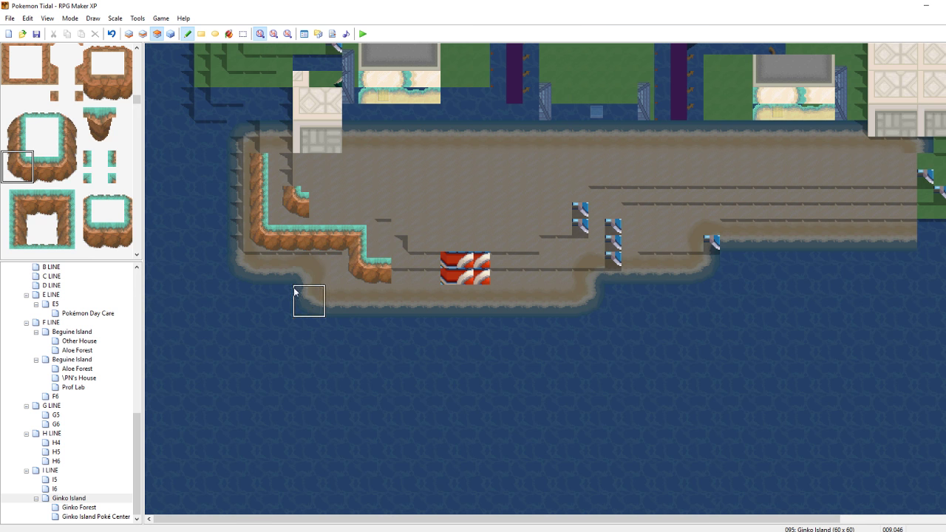
pyautogui.moveTo(41, 177); pyautogui.dragTo(40, 163)
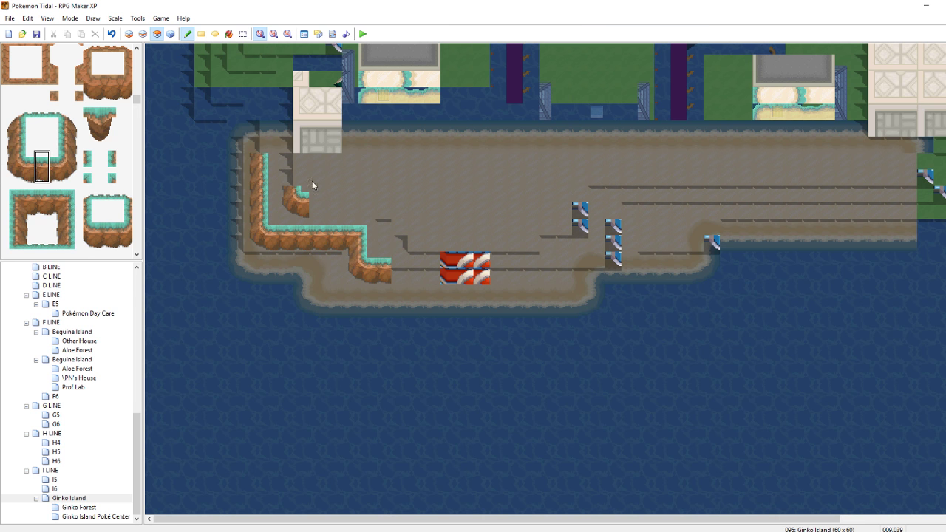
pyautogui.moveTo(313, 192); pyautogui.dragTo(356, 189)
pyautogui.click(361, 190)
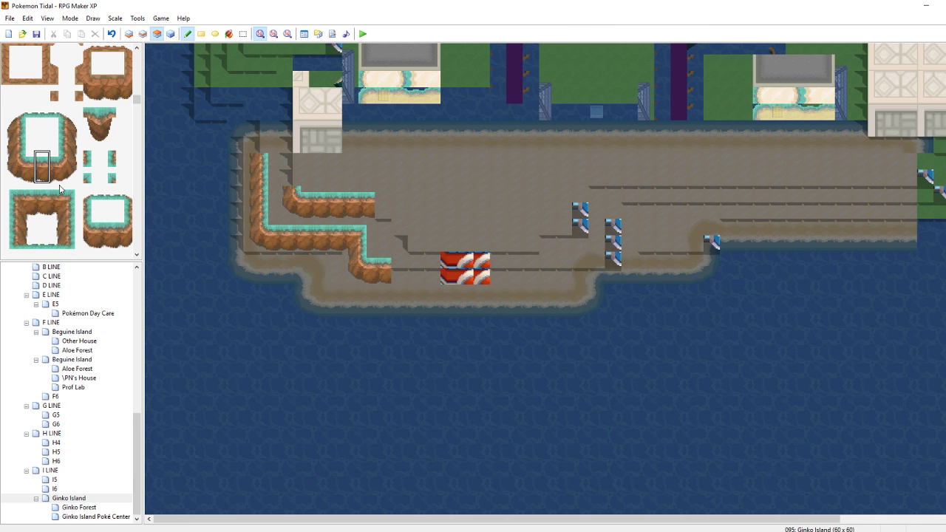
pyautogui.moveTo(58, 211)
pyautogui.mouseDown()
pyautogui.moveTo(70, 205)
pyautogui.moveTo(63, 197)
pyautogui.mouseUp()
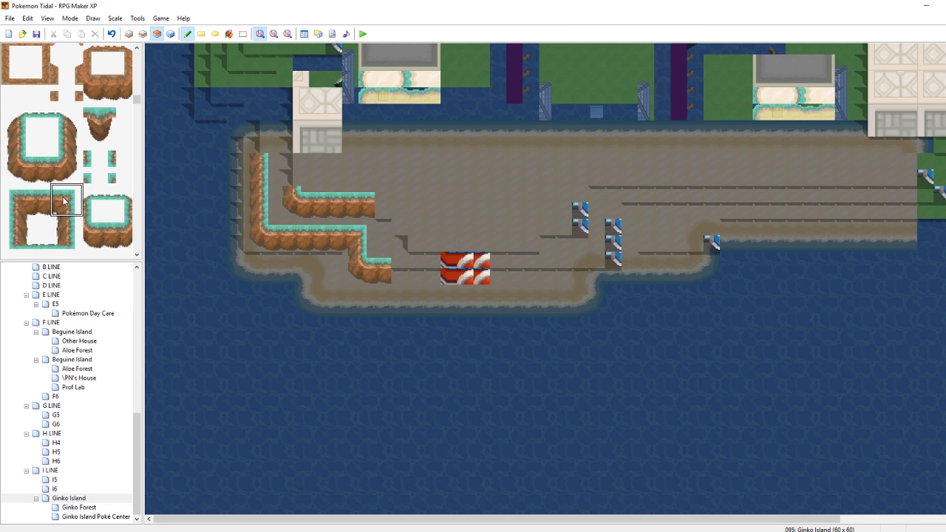
pyautogui.click(372, 197)
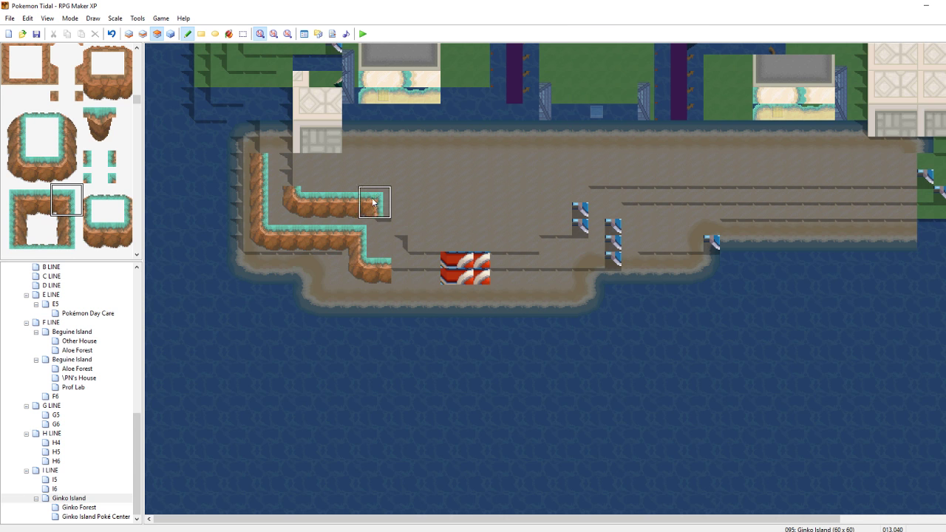
pyautogui.moveTo(355, 212); pyautogui.dragTo(379, 202, button='right')
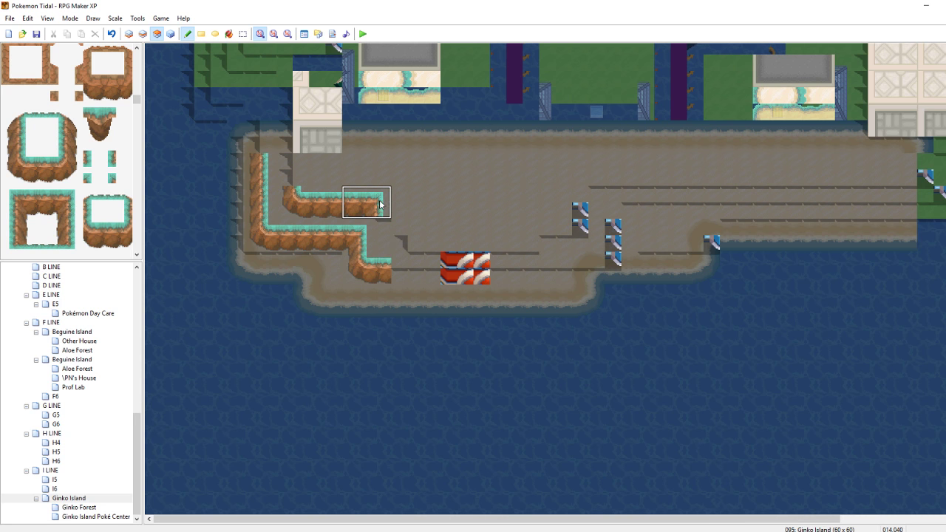
pyautogui.click(395, 205)
# Place a south-western corner below the upper tier's inner corner and extend both cliff fronts east to the red-and-white tiles
pyautogui.moveTo(8, 171)
pyautogui.mouseDown()
pyautogui.moveTo(27, 159)
pyautogui.moveTo(44, 164)
pyautogui.mouseUp()
pyautogui.click(387, 233)
pyautogui.moveTo(417, 234); pyautogui.dragTo(432, 236)
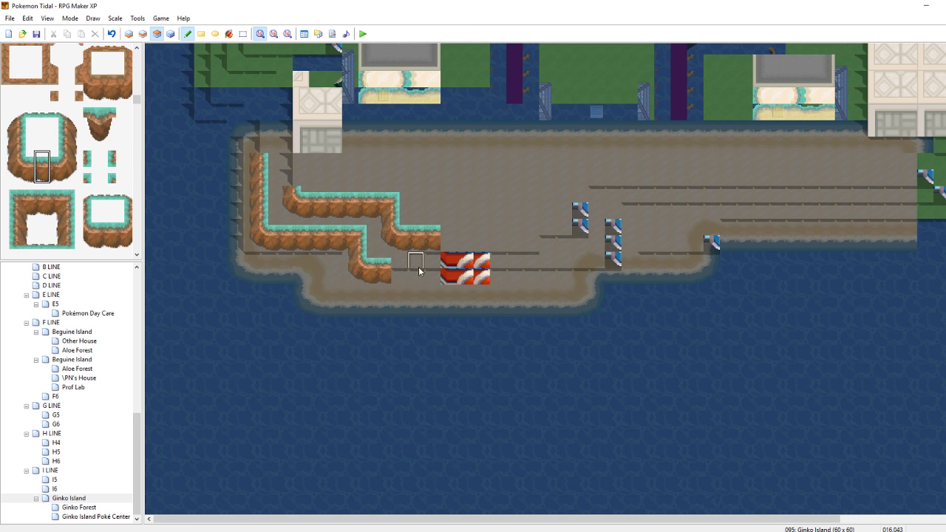
pyautogui.moveTo(419, 270)
pyautogui.mouseDown()
pyautogui.moveTo(401, 270)
pyautogui.moveTo(433, 271)
pyautogui.mouseUp()
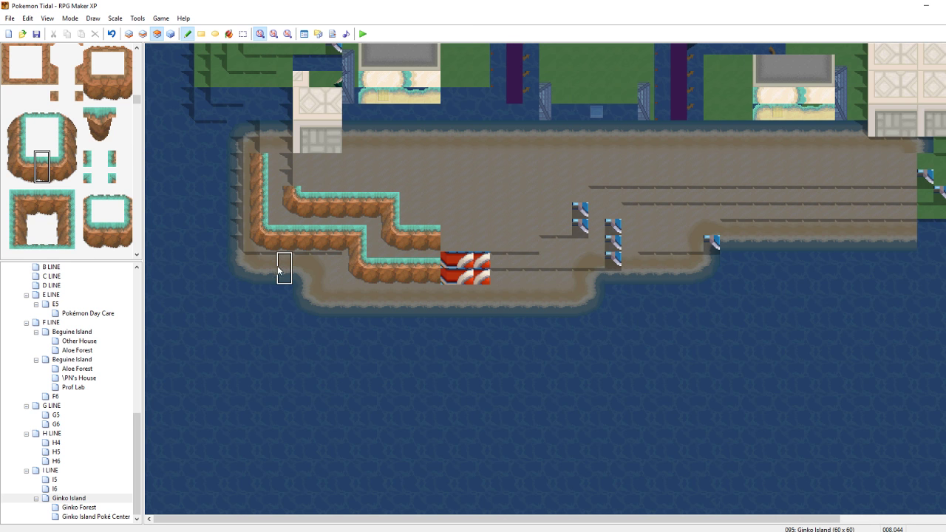
# Copy the cliff's western side to extend both tiers north past the beach's shoreline, and erase the leftover shadows on the western beach
pyautogui.moveTo(254, 178); pyautogui.dragTo(266, 178, button='right')
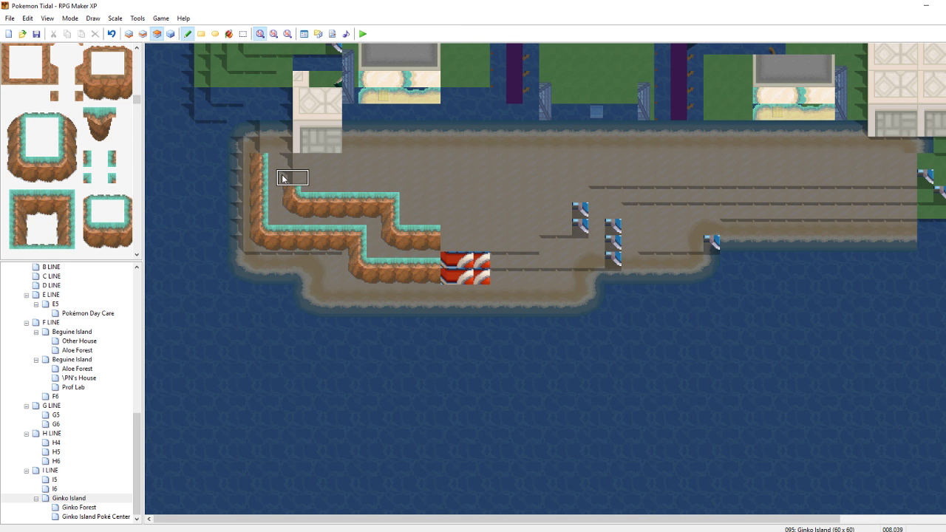
pyautogui.moveTo(282, 176)
pyautogui.mouseDown()
pyautogui.moveTo(284, 150)
pyautogui.moveTo(260, 147)
pyautogui.moveTo(261, 115)
pyautogui.moveTo(291, 118)
pyautogui.mouseUp()
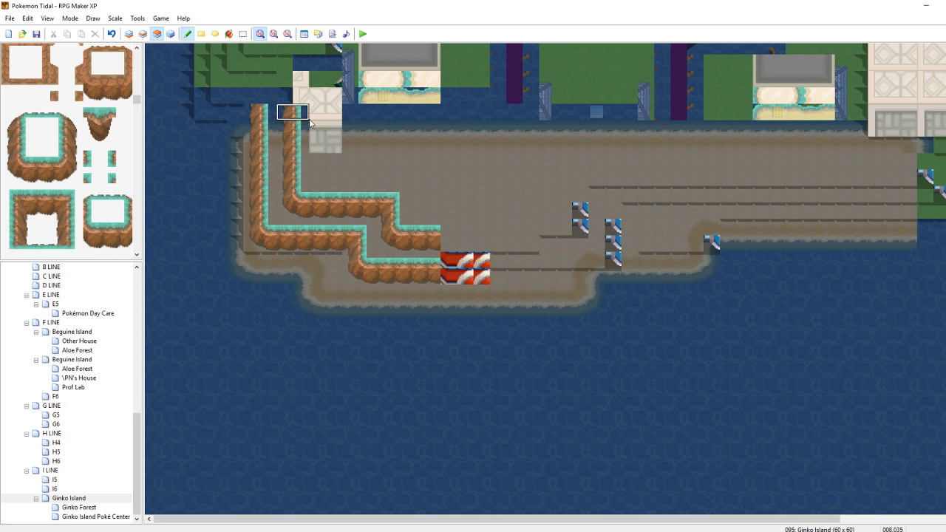
pyautogui.rightClick(494, 392)
pyautogui.moveTo(334, 261)
pyautogui.mouseDown()
pyautogui.moveTo(232, 259)
pyautogui.moveTo(240, 146)
pyautogui.mouseUp()
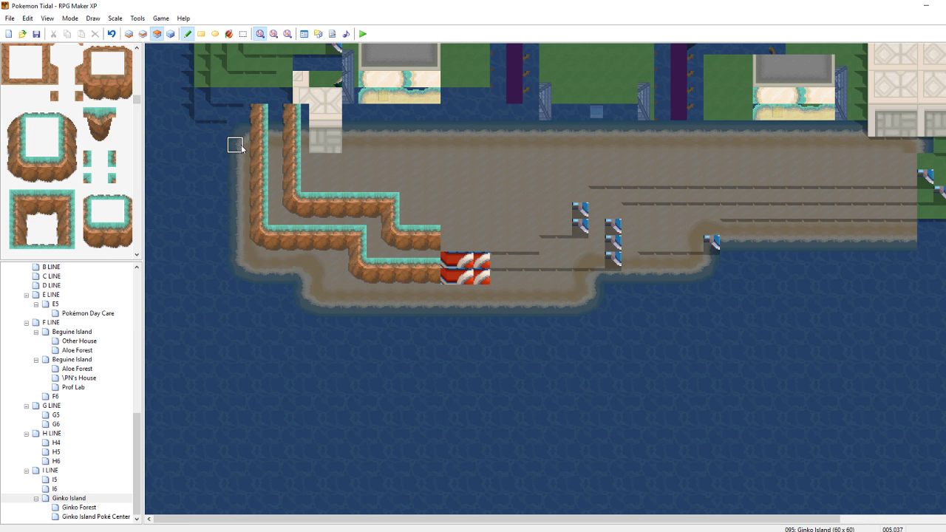
# Copy both tiers' cliff fronts together and stamp them about eight tiles east, covering the red-and-white tiles
pyautogui.moveTo(481, 292)
pyautogui.mouseDown(button='right')
pyautogui.moveTo(451, 279)
pyautogui.moveTo(419, 230)
pyautogui.mouseUp(button='right')
pyautogui.moveTo(423, 230); pyautogui.dragTo(557, 230)
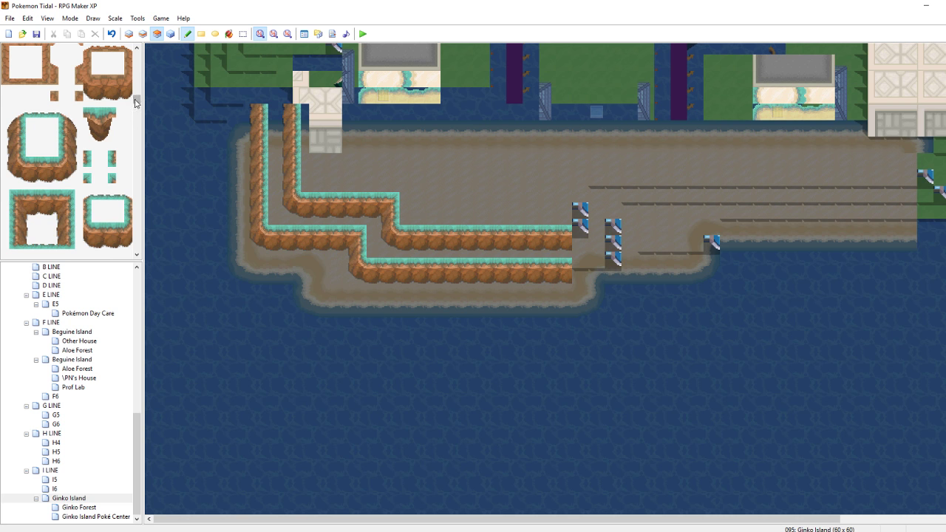
# Place a widened section of the beige staircase with red rails across the lower cliff front
pyautogui.moveTo(138, 100); pyautogui.dragTo(140, 130)
pyautogui.scroll(2, 73, 204)
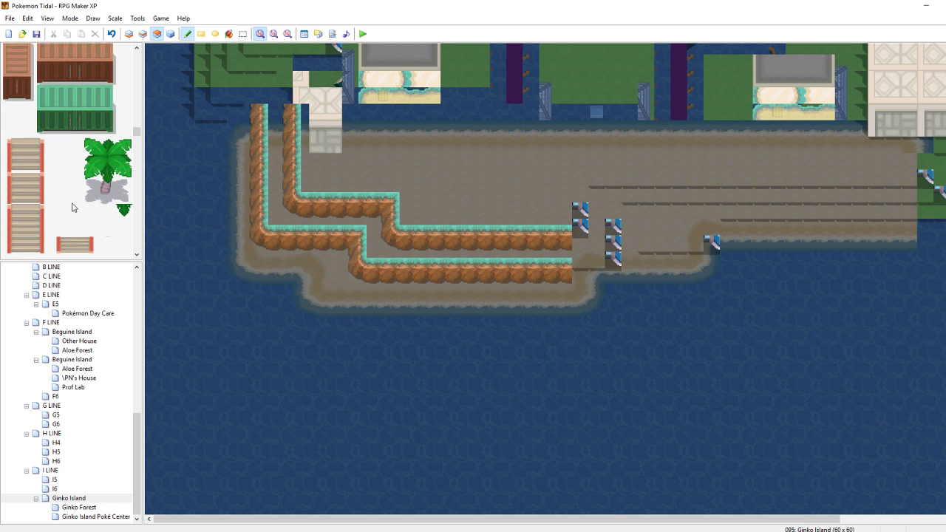
pyautogui.scroll(-2, 70, 205)
pyautogui.moveTo(38, 133); pyautogui.dragTo(16, 116)
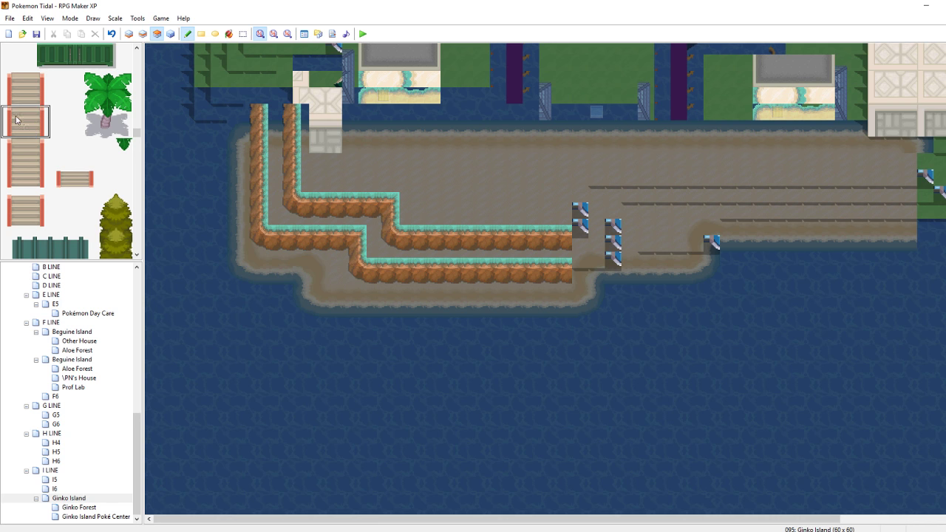
pyautogui.click(467, 265)
pyautogui.moveTo(469, 272)
pyautogui.mouseDown(button='right')
pyautogui.moveTo(474, 261)
pyautogui.moveTo(496, 260)
pyautogui.moveTo(488, 269)
pyautogui.moveTo(458, 262)
pyautogui.mouseUp(button='right')
pyautogui.click(466, 270)
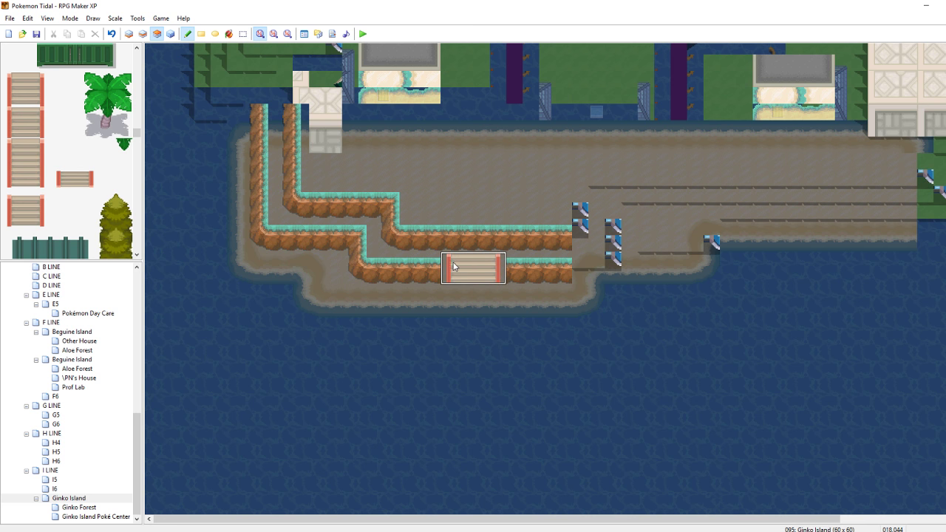
# Extend the red-railed staircase north over the upper cliff front at the same width and save the project
pyautogui.moveTo(40, 181); pyautogui.dragTo(6, 145)
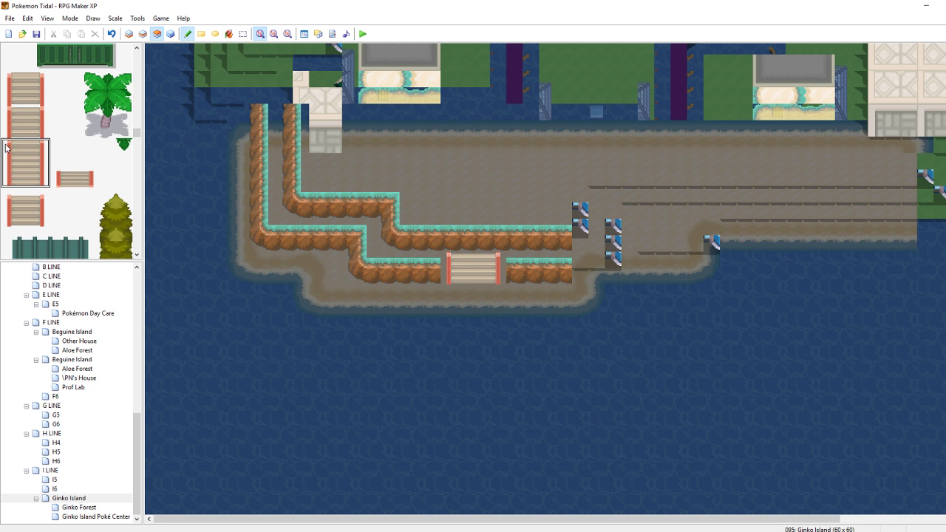
pyautogui.click(469, 245)
pyautogui.moveTo(470, 276); pyautogui.dragTo(453, 242, button='right')
pyautogui.click(453, 246)
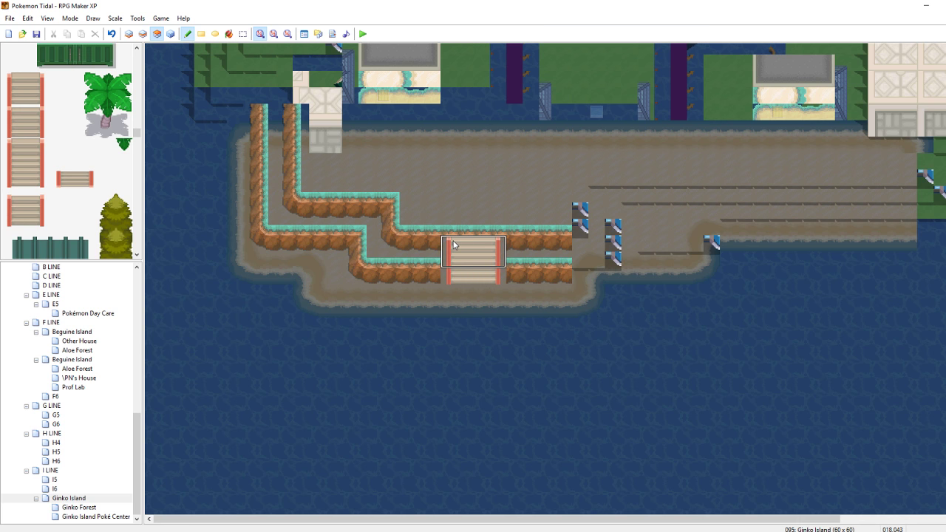
pyautogui.click(452, 231)
pyautogui.rightClick(492, 340)
pyautogui.hotkey('ctrl', 's')
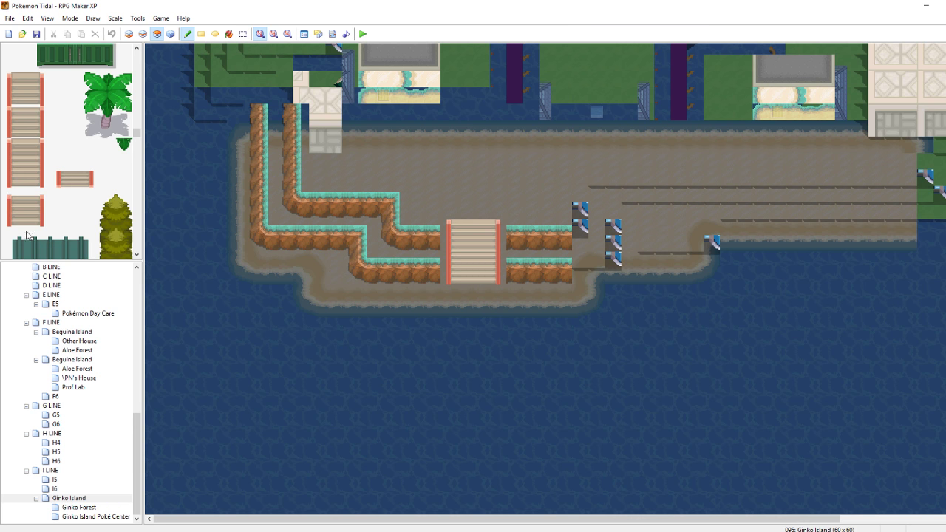
# Finish the eastern ends of both cliff fronts with south-eastern corners, extending the lower tier two tiles farther east than the upper
pyautogui.scroll(15, 74, 185)
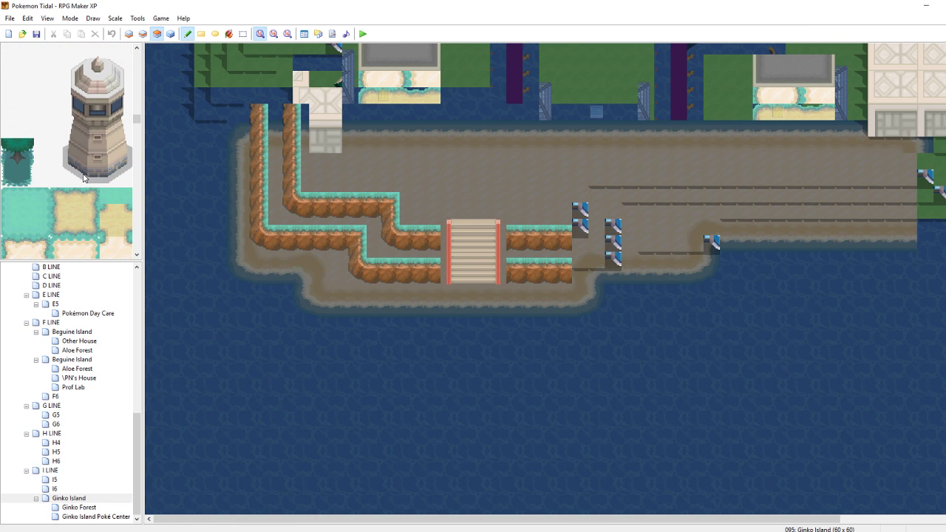
pyautogui.scroll(10, 83, 178)
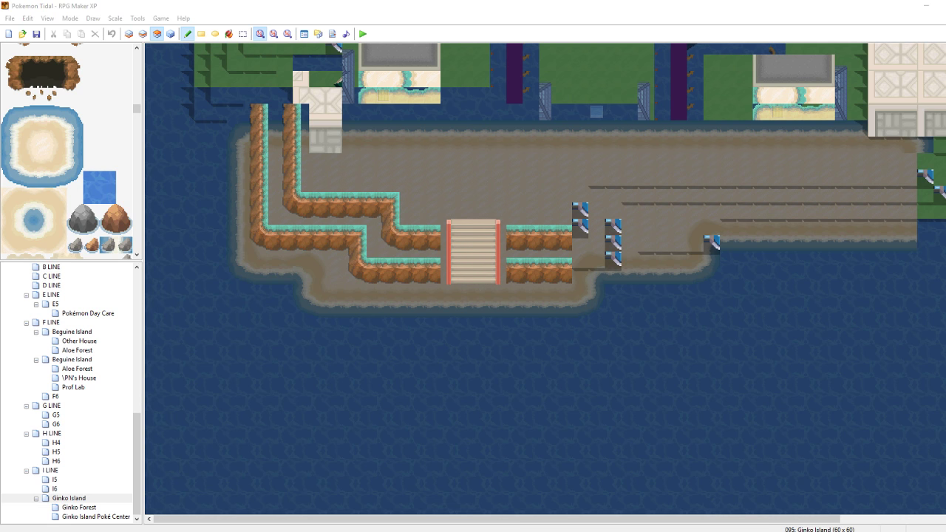
pyautogui.click(611, 2)
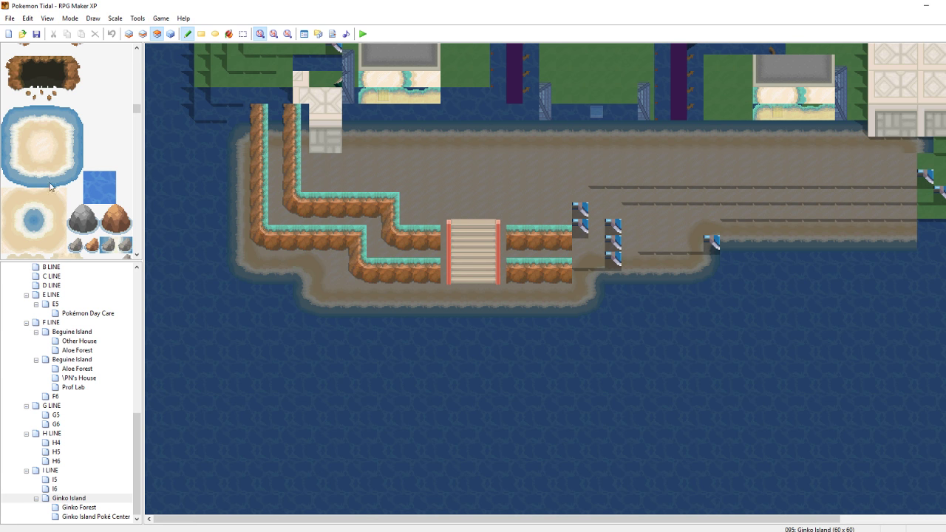
pyautogui.moveTo(138, 105)
pyautogui.mouseDown()
pyautogui.moveTo(139, 55)
pyautogui.moveTo(143, 117)
pyautogui.mouseUp()
pyautogui.moveTo(138, 57); pyautogui.dragTo(136, 122)
pyautogui.scroll(11, 130, 130)
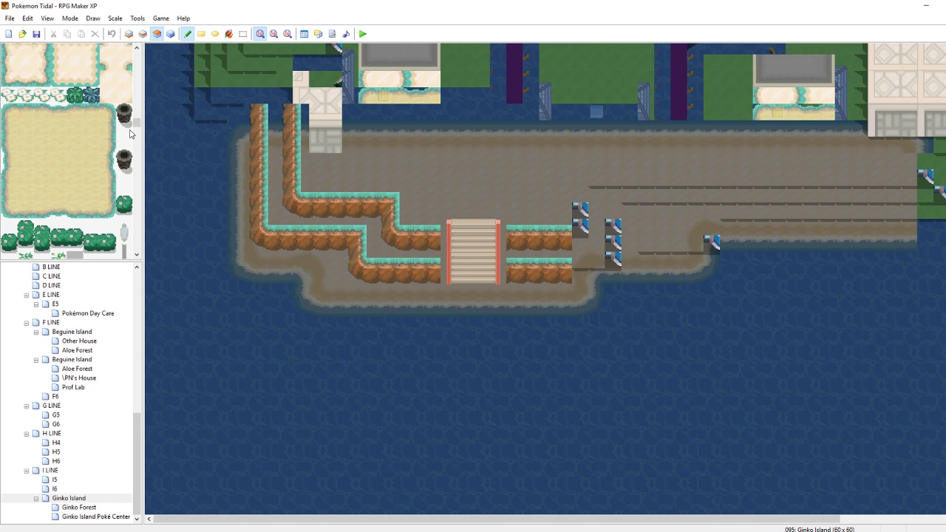
pyautogui.scroll(10, 126, 133)
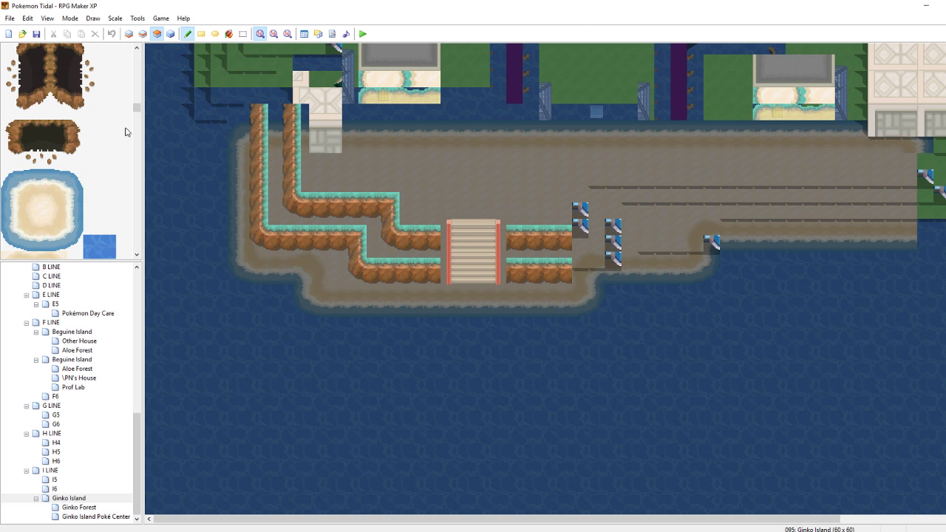
pyautogui.scroll(4, 122, 132)
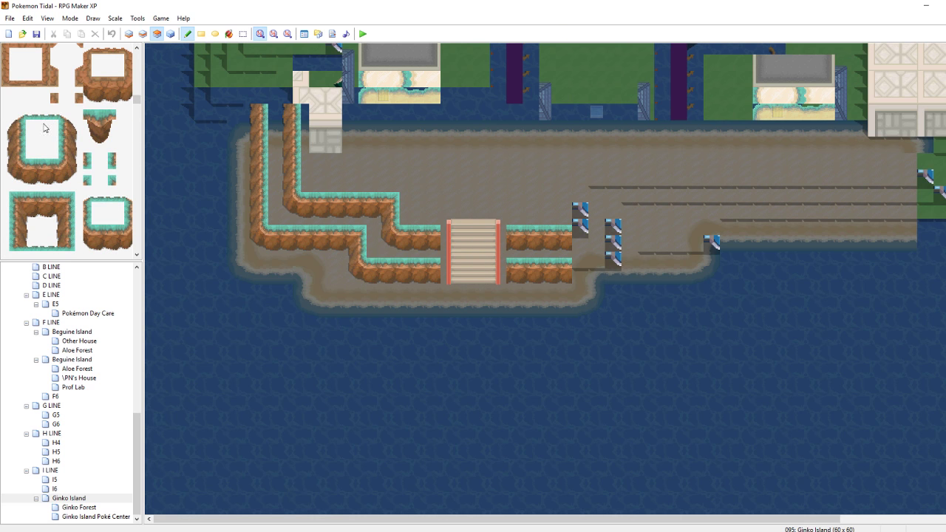
pyautogui.scroll(-1, 21, 204)
pyautogui.click(18, 168)
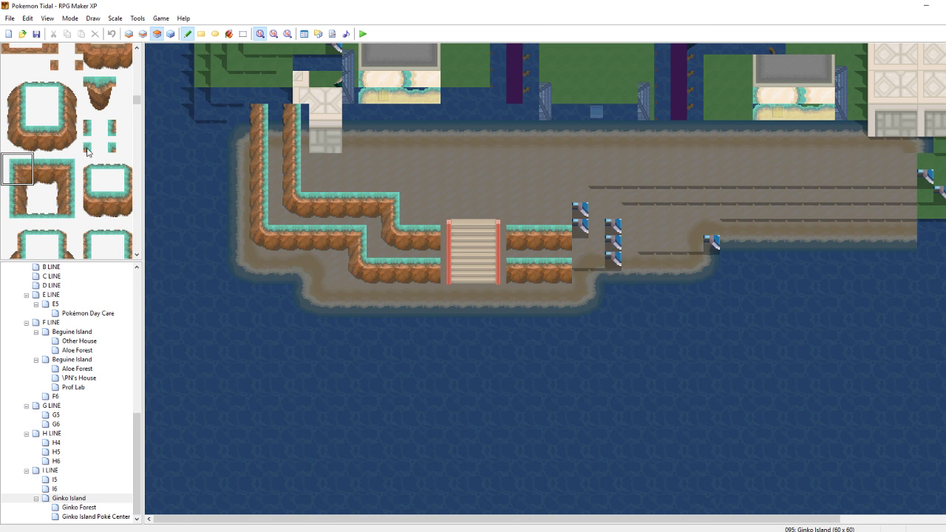
pyautogui.moveTo(69, 145); pyautogui.dragTo(55, 126)
pyautogui.click(584, 230)
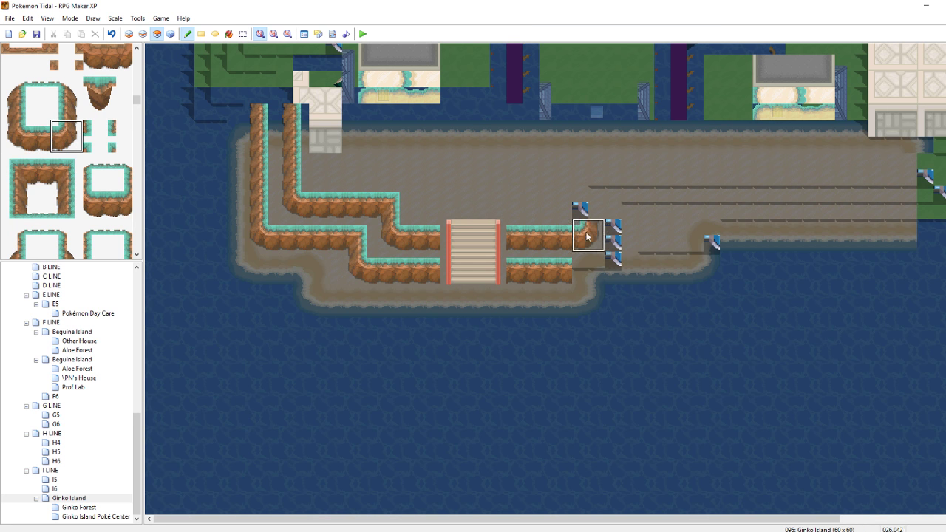
pyautogui.click(613, 261)
pyautogui.moveTo(563, 277); pyautogui.dragTo(562, 266, button='right')
pyautogui.moveTo(576, 266); pyautogui.dragTo(593, 264)
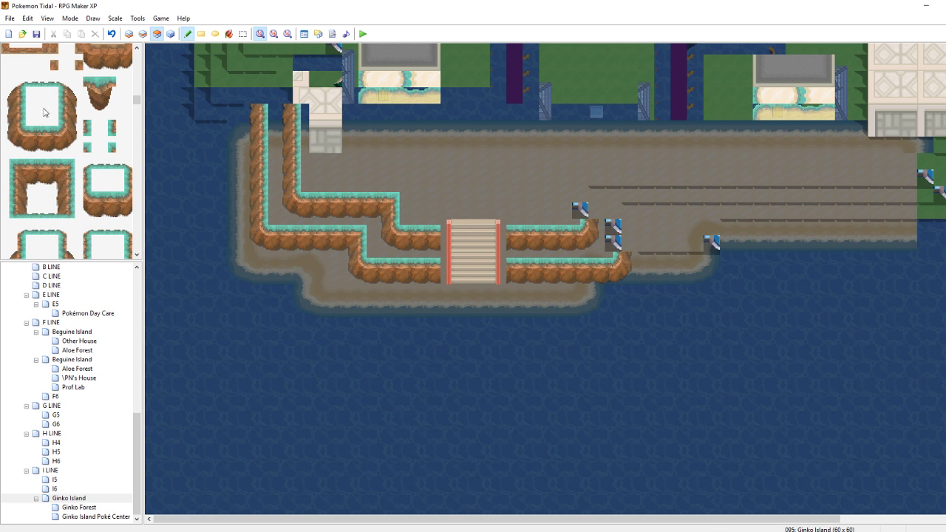
# Place an inner cliff corner turning east above each tier's south-eastern corner, covering the old blue-and-white tiles
pyautogui.moveTo(28, 181)
pyautogui.mouseDown()
pyautogui.moveTo(17, 171)
pyautogui.moveTo(25, 159)
pyautogui.moveTo(12, 163)
pyautogui.mouseUp()
pyautogui.click(580, 193)
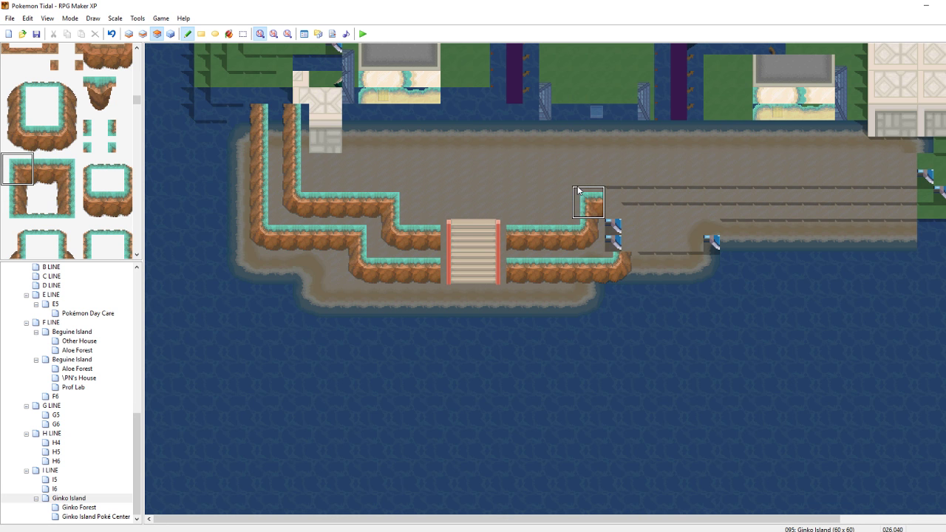
pyautogui.click(617, 227)
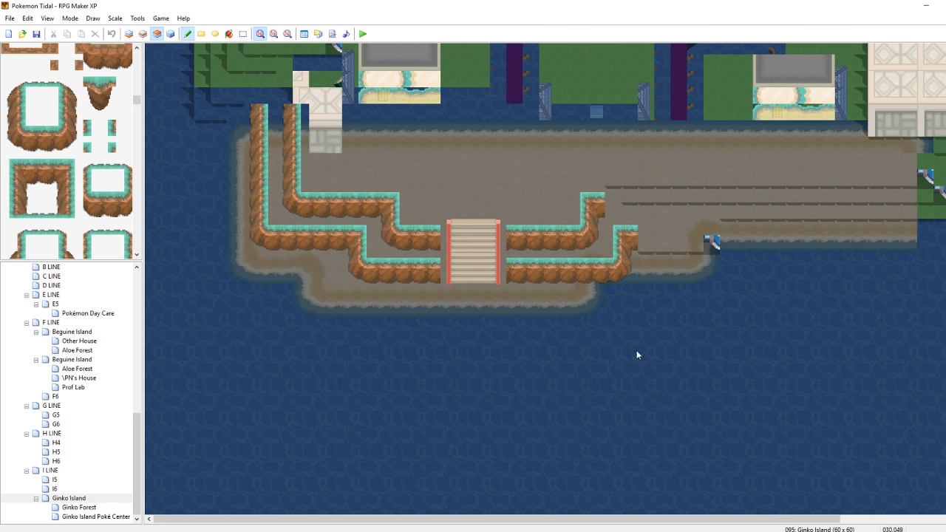
# Switch to Chrome, search the web for bed bugs, examine the image results and close the search tab
pyautogui.moveTo(140, 531)
pyautogui.click(176, 512)
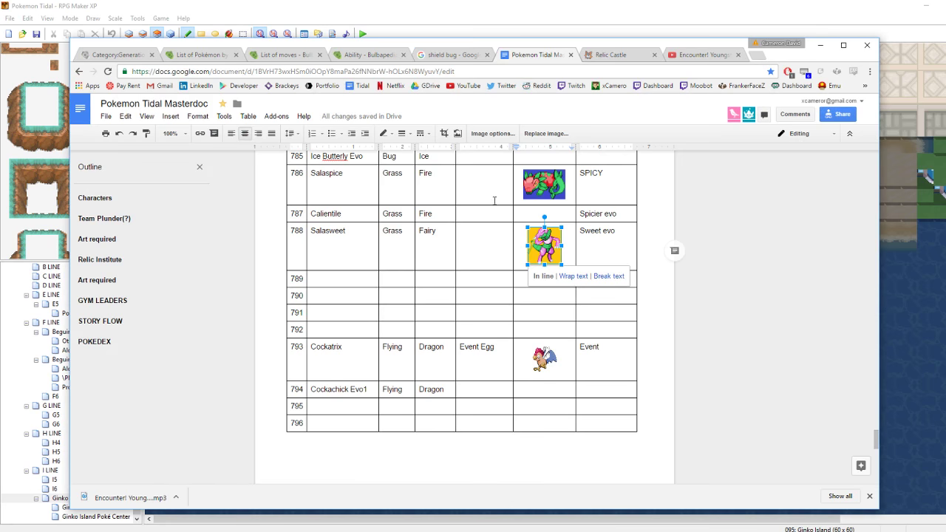
pyautogui.click(755, 56)
pyautogui.write('bed bugs')
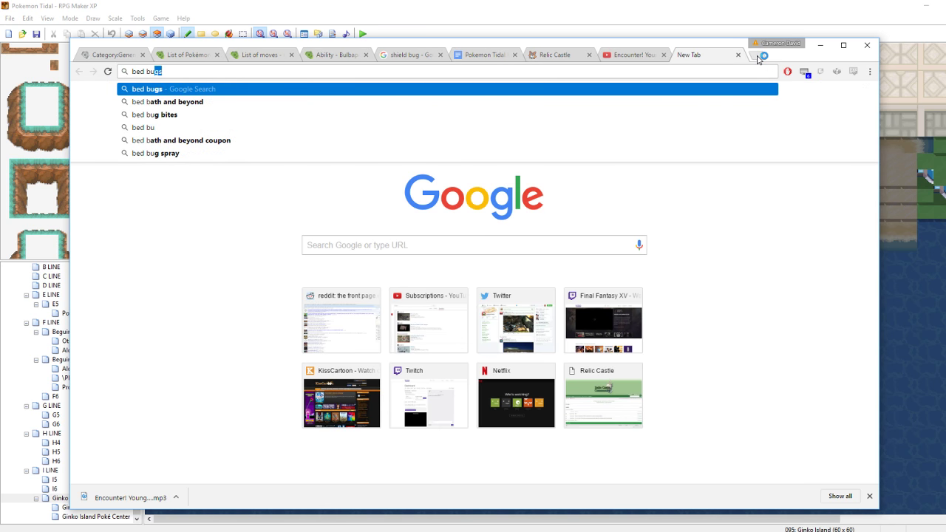
pyautogui.press('Return')
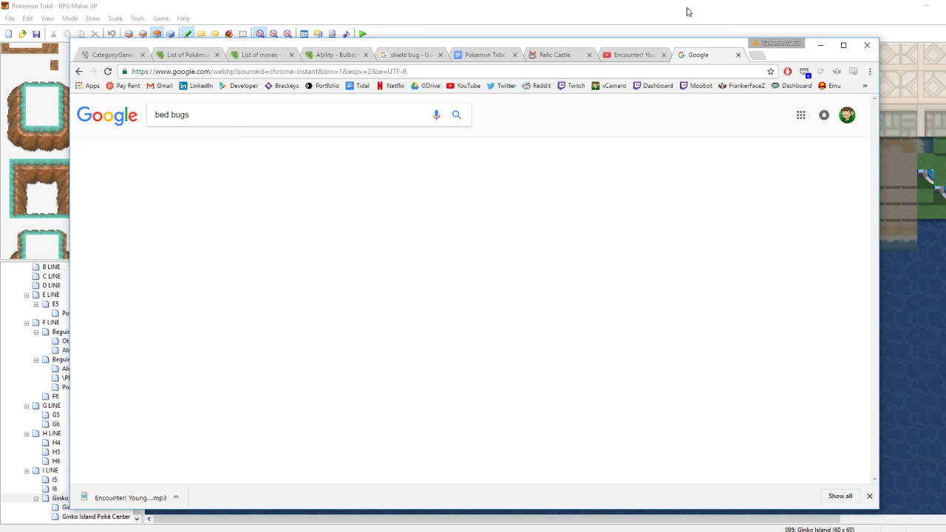
pyautogui.click(484, 56)
pyautogui.click(720, 56)
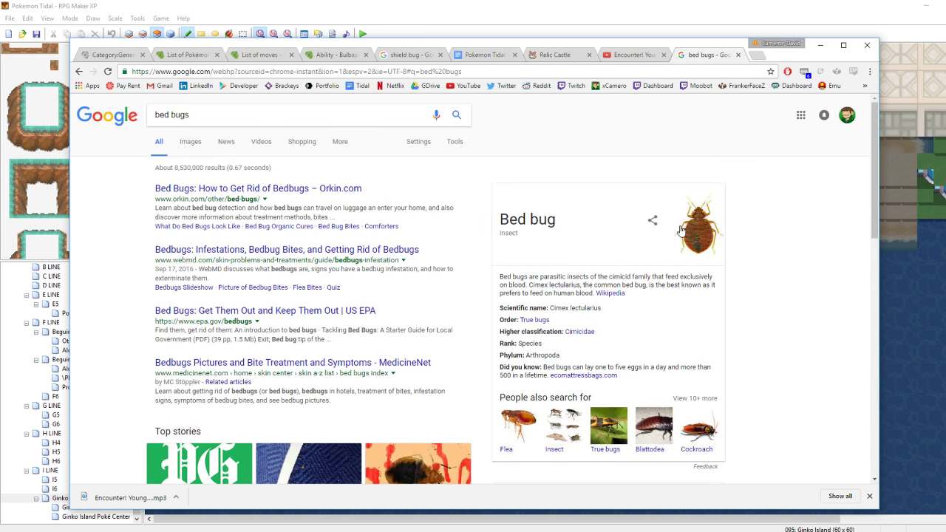
pyautogui.scroll(-1, 684, 227)
pyautogui.click(187, 142)
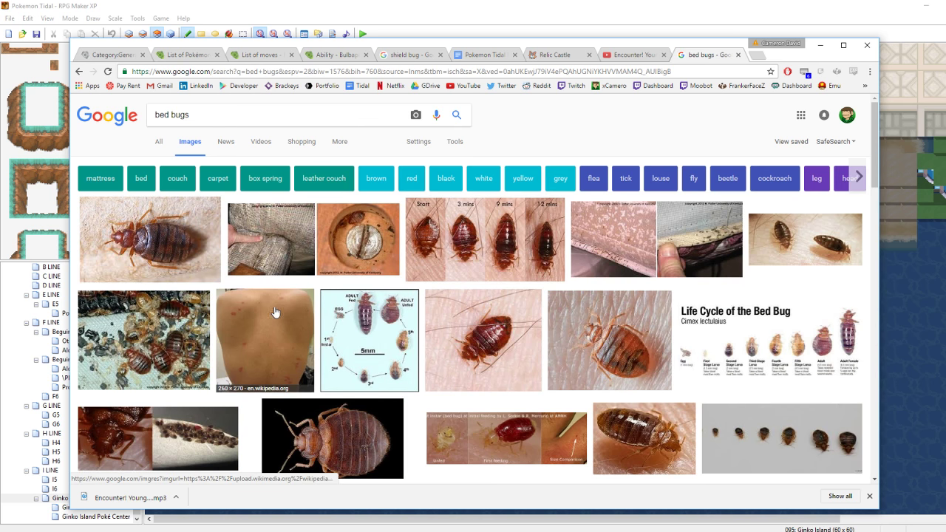
pyautogui.click(738, 55)
# Switch back to RPG Maker XP and extend both cliff fronts east, toward the island's eastern end
pyautogui.click(594, 4)
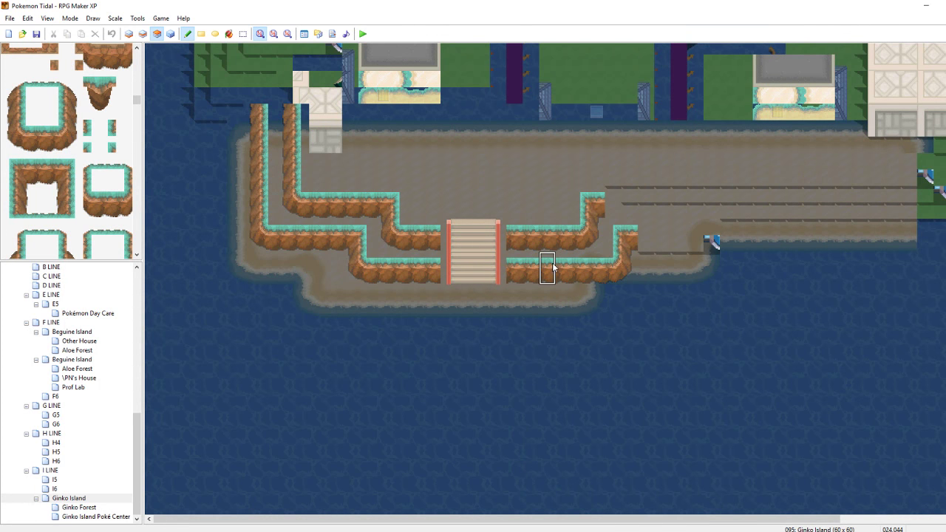
pyautogui.moveTo(611, 201)
pyautogui.mouseDown()
pyautogui.moveTo(756, 200)
pyautogui.moveTo(696, 201)
pyautogui.moveTo(661, 237)
pyautogui.moveTo(777, 239)
pyautogui.moveTo(845, 239)
pyautogui.moveTo(875, 213)
pyautogui.moveTo(775, 211)
pyautogui.moveTo(879, 202)
pyautogui.mouseUp()
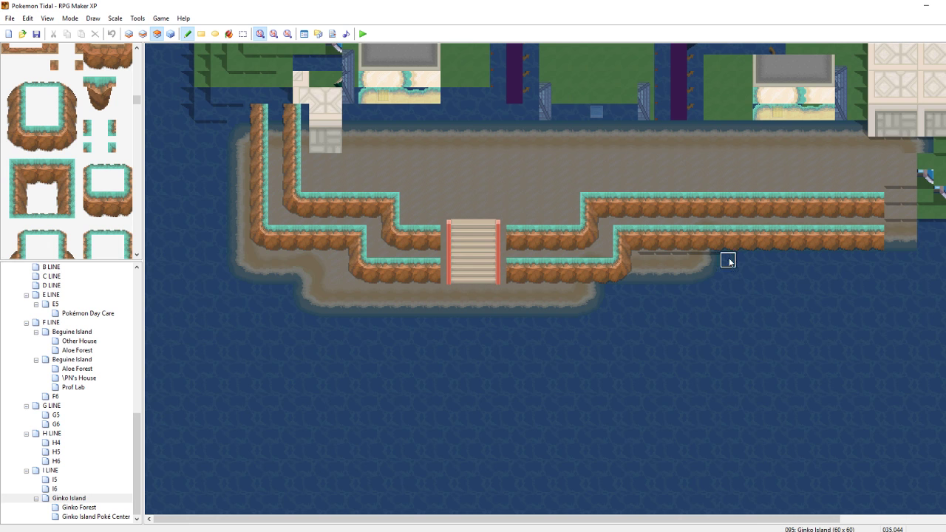
# On layer 2, shift the south-eastern shoreline one tile east and two south, and copy the straight southern shore two tiles south
pyautogui.click(143, 34)
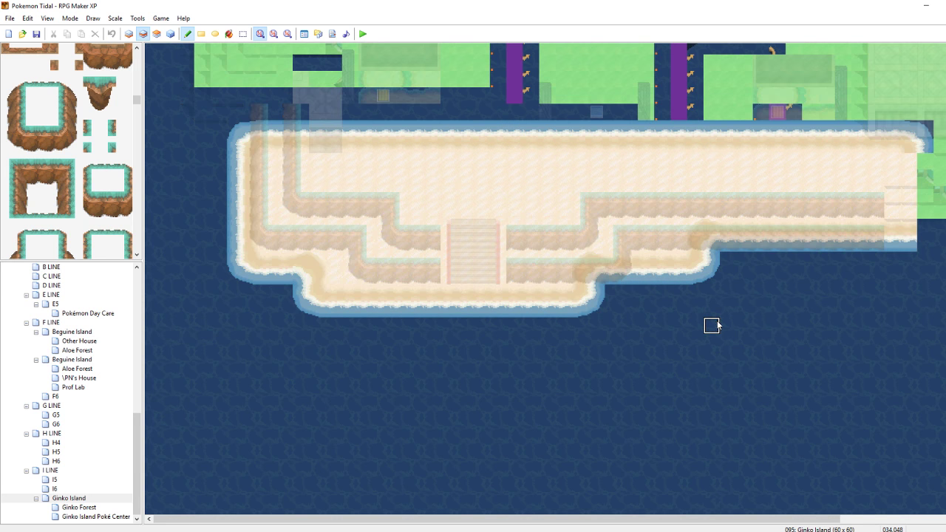
pyautogui.moveTo(744, 311)
pyautogui.mouseDown(button='right')
pyautogui.moveTo(532, 206)
pyautogui.moveTo(543, 207)
pyautogui.mouseUp(button='right')
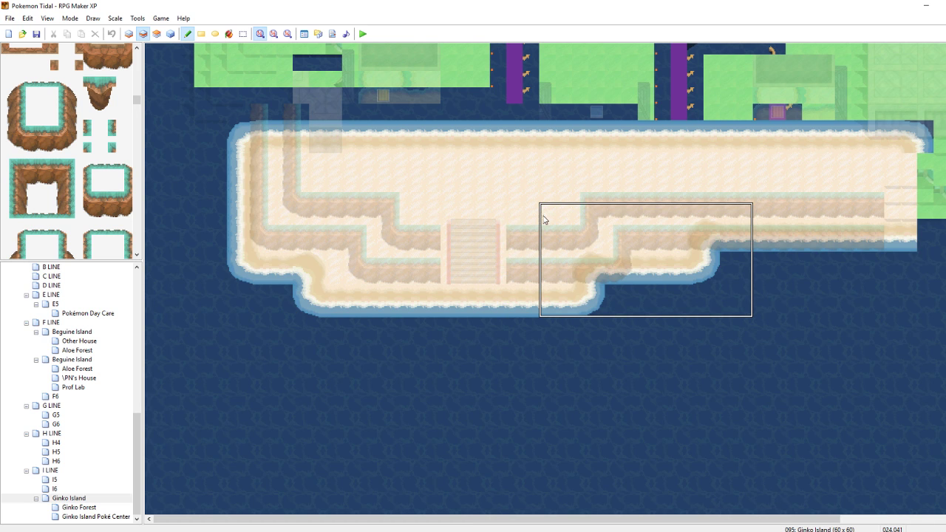
pyautogui.click(557, 227)
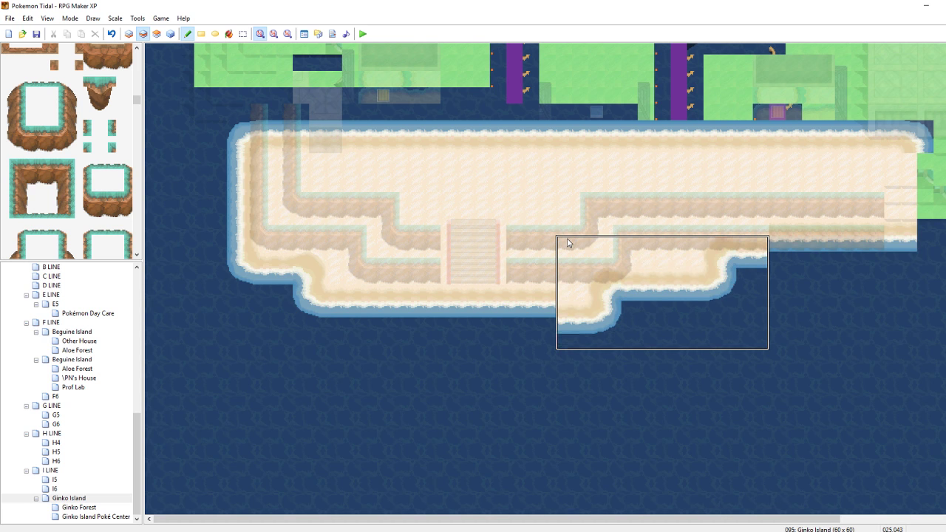
pyautogui.click(568, 239)
pyautogui.moveTo(540, 351); pyautogui.dragTo(309, 296, button='right')
pyautogui.click(299, 324)
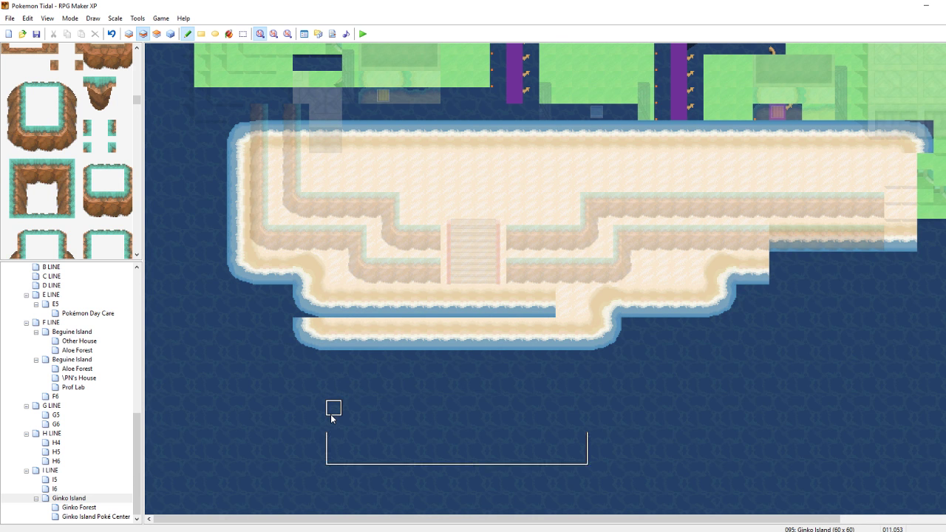
# Connect the western shore to the lowered southern shoreline, fill the old shore strip with plain sand, and save the project
pyautogui.moveTo(248, 230); pyautogui.dragTo(286, 197, button='right')
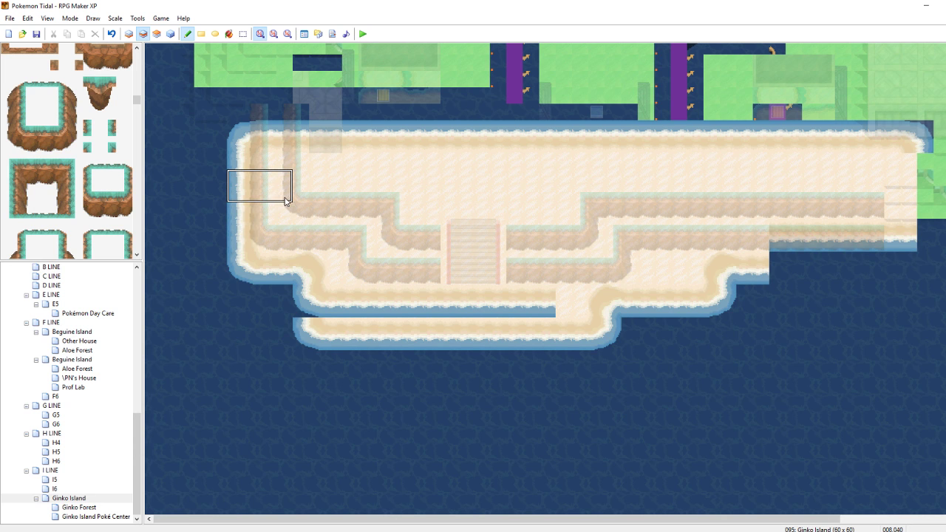
pyautogui.click(355, 305)
pyautogui.moveTo(366, 261); pyautogui.dragTo(403, 228, button='right')
pyautogui.click(402, 268)
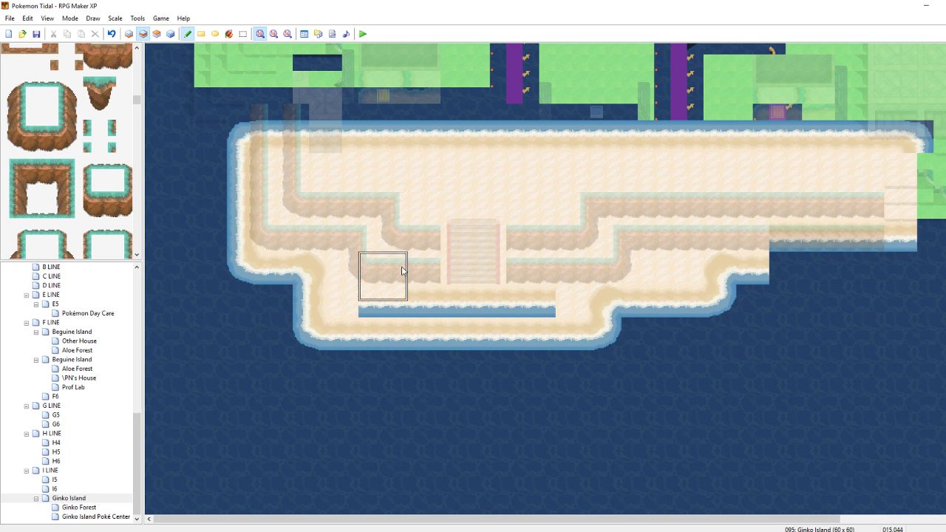
pyautogui.moveTo(401, 272); pyautogui.dragTo(528, 270)
pyautogui.click(545, 274)
pyautogui.rightClick(693, 408)
pyautogui.hotkey('ctrl', 's')
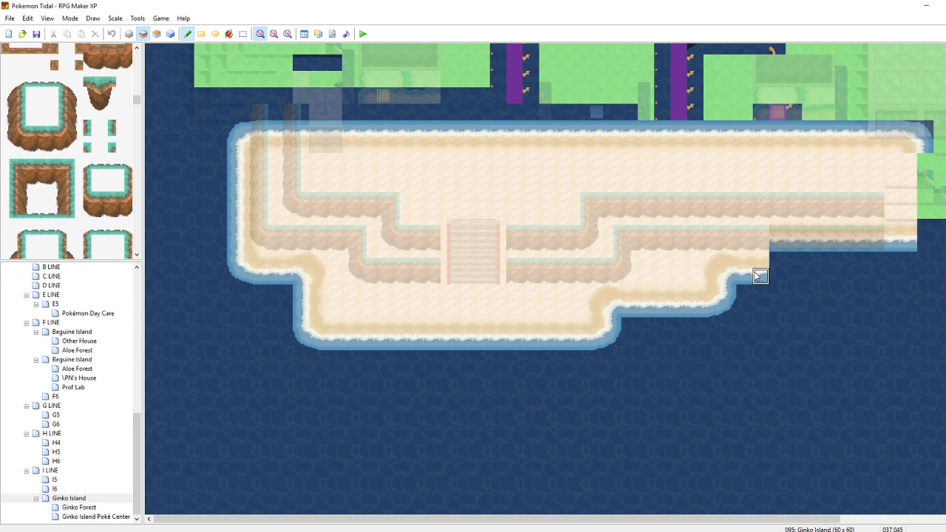
# Extend the lowered shoreline and sand east to the end of the beach and save the project
pyautogui.moveTo(760, 274); pyautogui.dragTo(757, 194, button='right')
pyautogui.moveTo(756, 196); pyautogui.dragTo(903, 191)
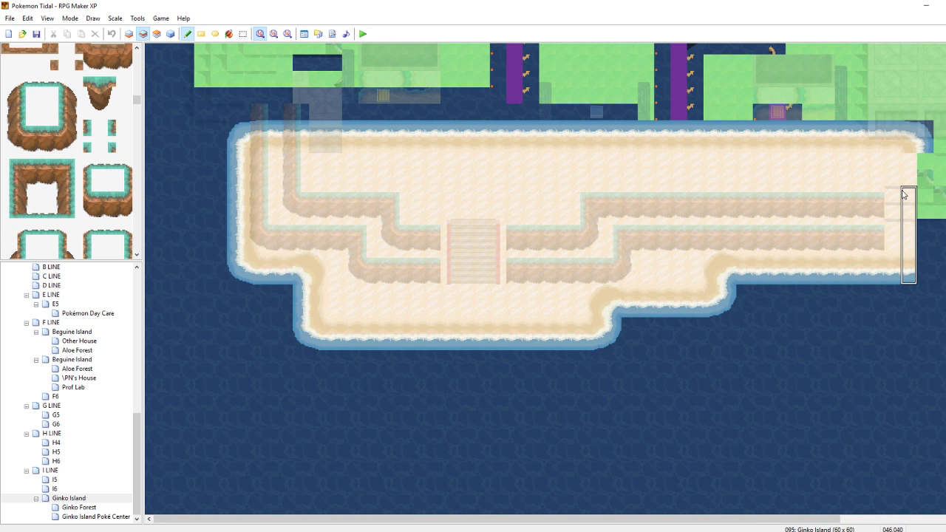
pyautogui.rightClick(899, 380)
pyautogui.hotkey('ctrl', 's')
# On layer 3, erase the old blue-and-white tiles and dark edge lines near the beach's eastern end, and save the project
pyautogui.click(158, 34)
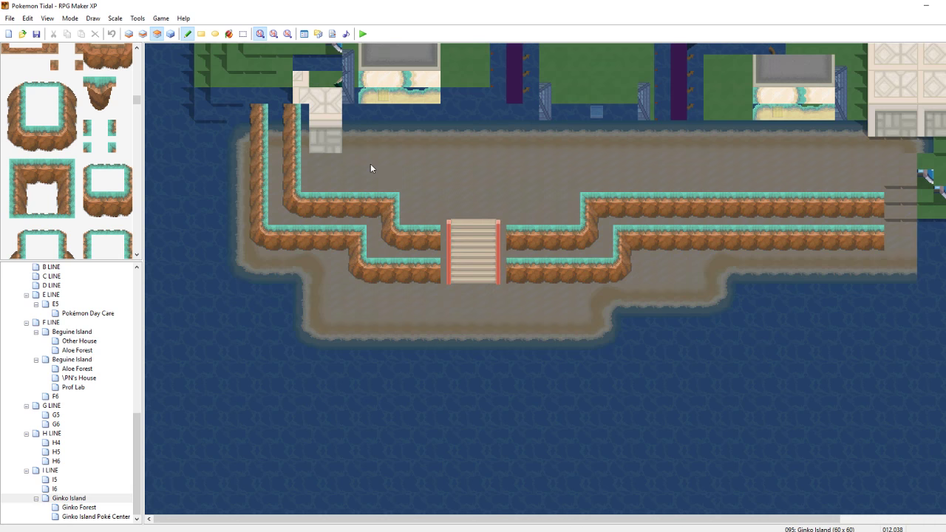
pyautogui.moveTo(817, 522); pyautogui.dragTo(945, 519)
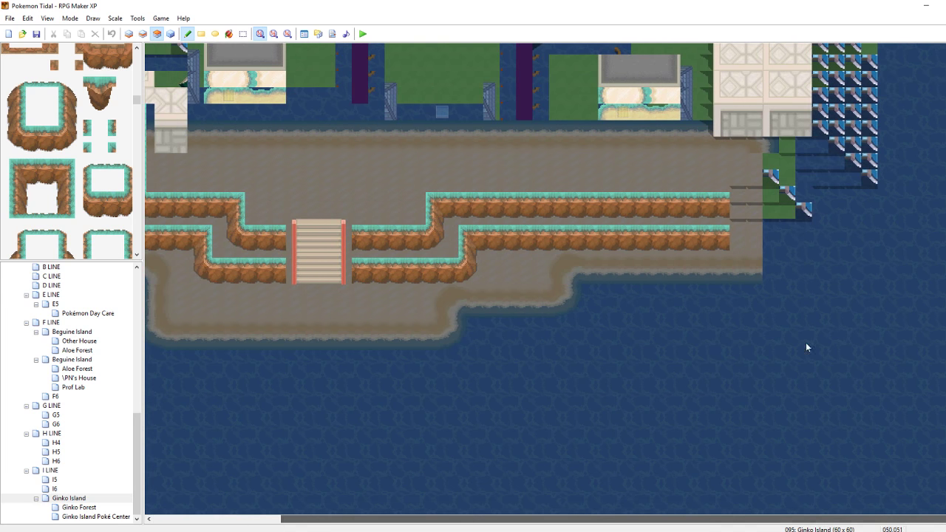
pyautogui.moveTo(785, 215); pyautogui.dragTo(806, 217)
pyautogui.rightClick(866, 264)
pyautogui.hotkey('ctrl', 's')
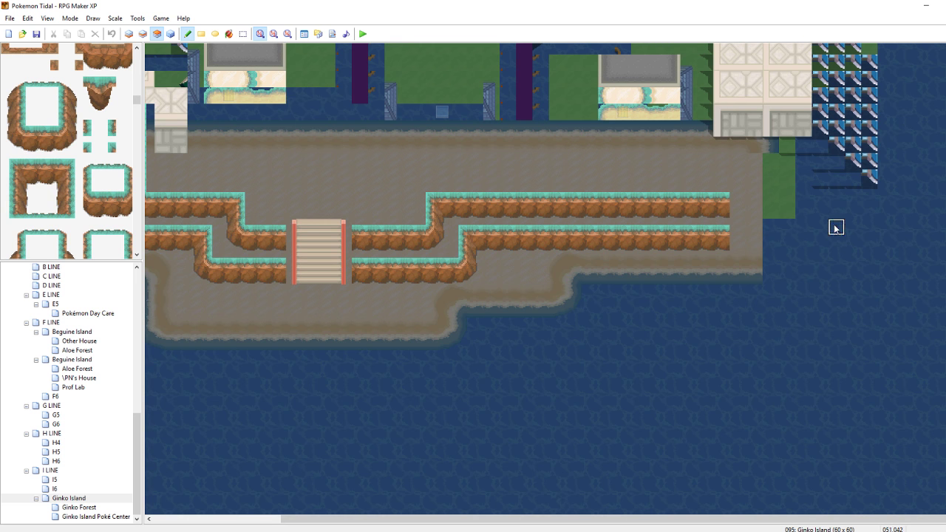
# Place a south-eastern cliff corner for each tier beyond the beach's eastern end and extend both cliff fronts to meet them
pyautogui.moveTo(945, 332); pyautogui.dragTo(945, 272)
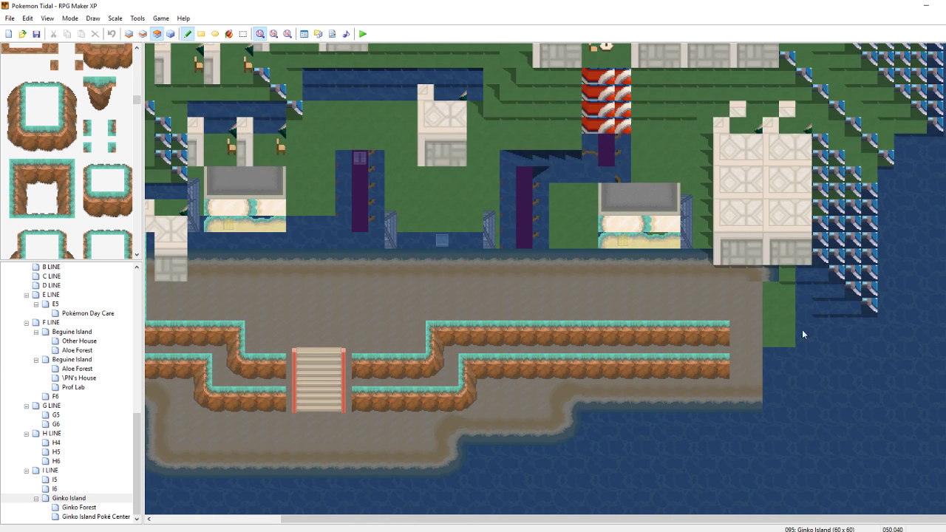
pyautogui.moveTo(471, 404)
pyautogui.mouseDown(button='right')
pyautogui.moveTo(455, 372)
pyautogui.moveTo(456, 389)
pyautogui.mouseUp(button='right')
pyautogui.click(848, 360)
pyautogui.click(823, 323)
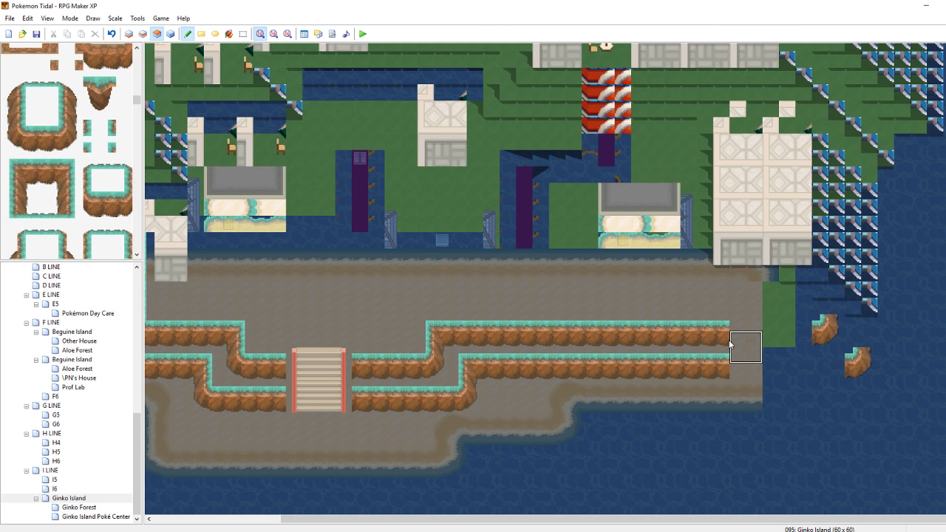
pyautogui.moveTo(718, 340); pyautogui.dragTo(717, 328, button='right')
pyautogui.moveTo(736, 330); pyautogui.dragTo(802, 330)
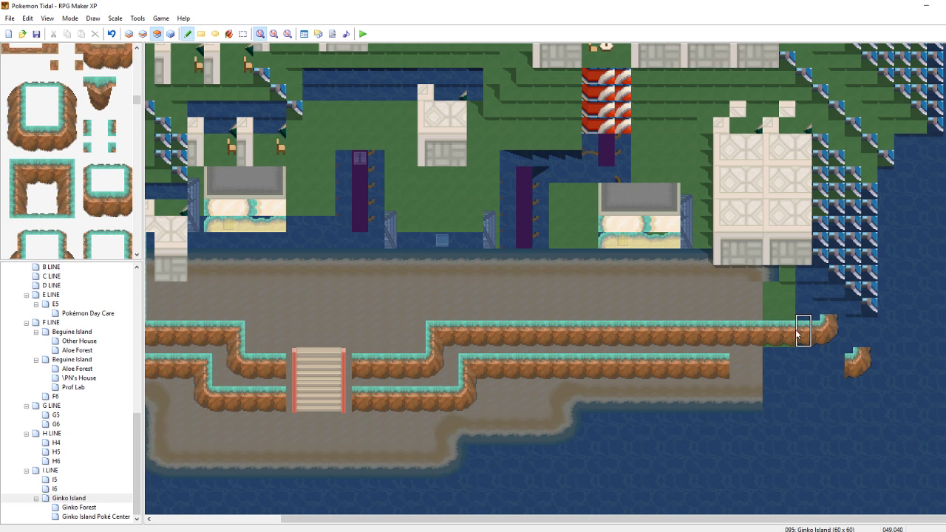
pyautogui.moveTo(743, 360); pyautogui.dragTo(835, 361)
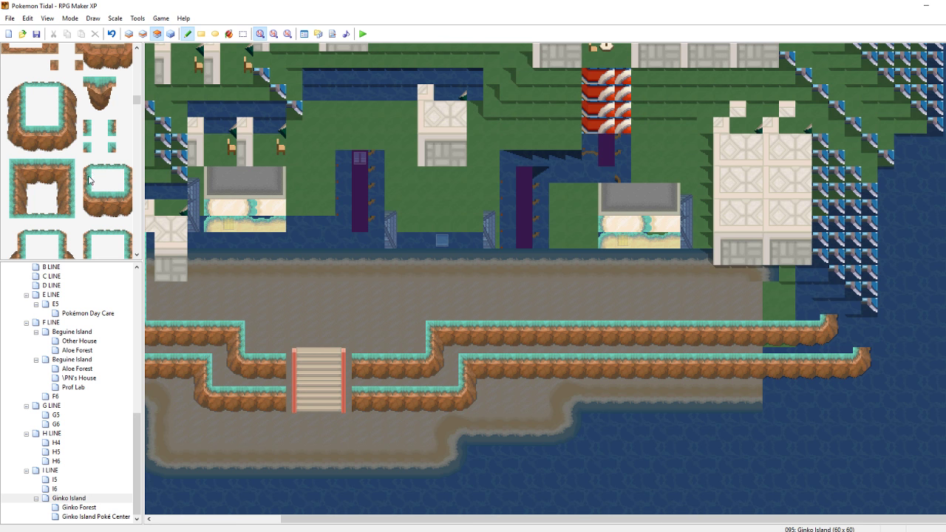
# Run both east-facing cliff walls north from their corners and top each with an inner corner turning east
pyautogui.moveTo(72, 112); pyautogui.dragTo(62, 111)
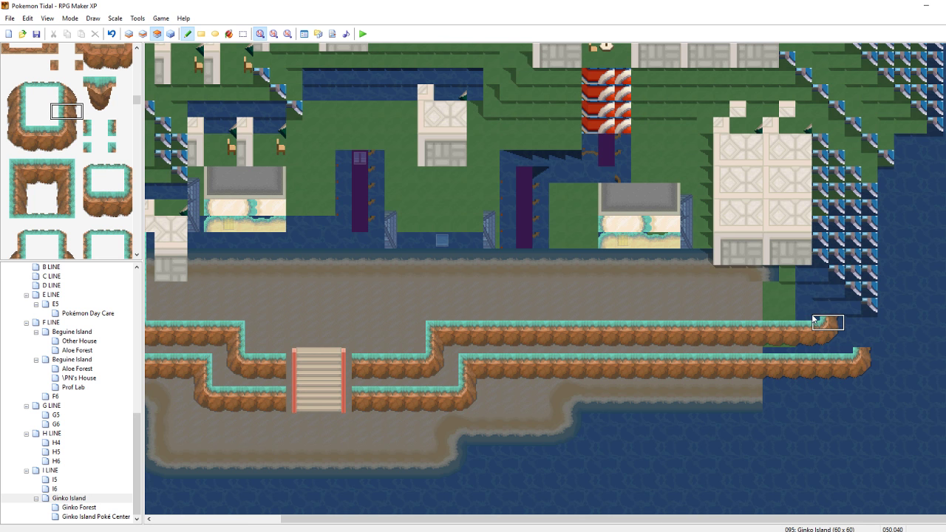
pyautogui.moveTo(821, 307); pyautogui.dragTo(821, 241)
pyautogui.moveTo(859, 316)
pyautogui.mouseDown()
pyautogui.moveTo(861, 342)
pyautogui.moveTo(860, 241)
pyautogui.mouseUp()
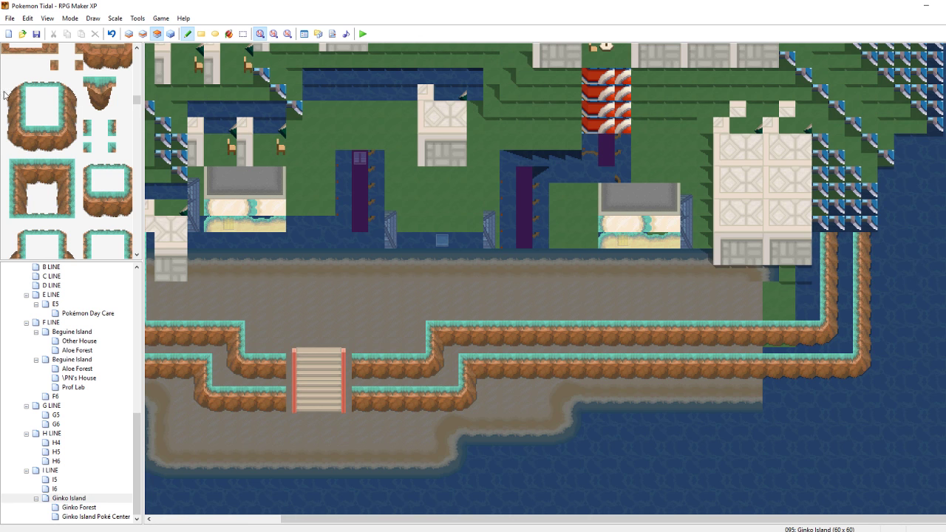
pyautogui.click(21, 169)
pyautogui.click(865, 251)
pyautogui.click(832, 219)
# Finish both eastward turns with south-eastern corners and repeat the stepped cliff section once more to the north-east for both tiers
pyautogui.moveTo(858, 362)
pyautogui.mouseDown(button='right')
pyautogui.moveTo(843, 357)
pyautogui.moveTo(855, 360)
pyautogui.mouseUp(button='right')
pyautogui.click(891, 238)
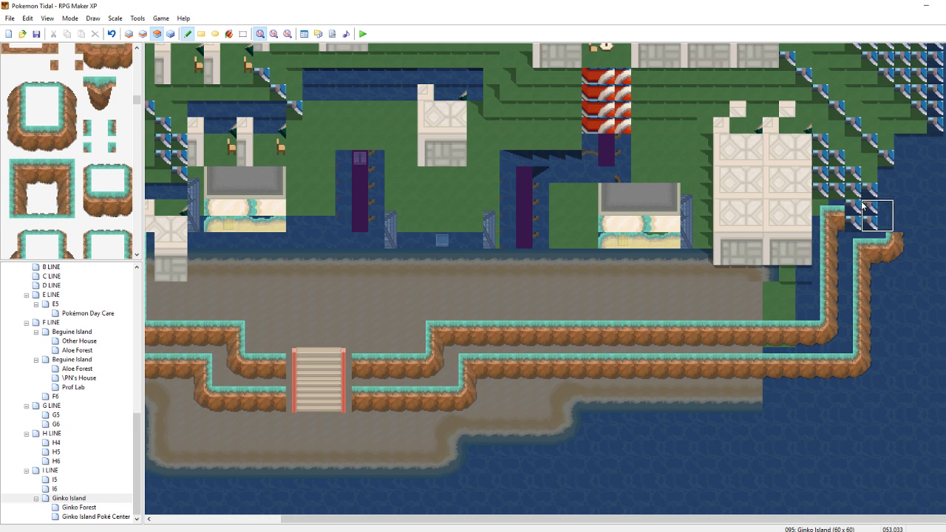
pyautogui.click(855, 210)
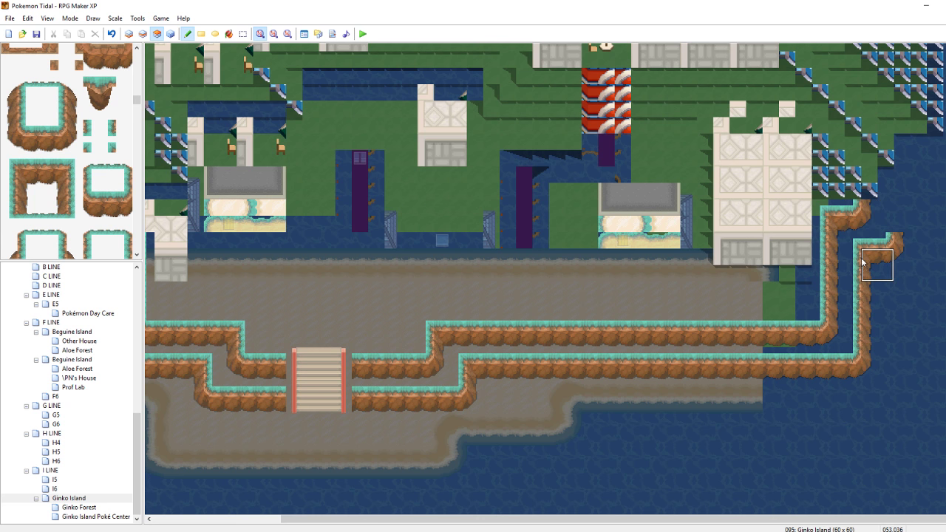
pyautogui.moveTo(856, 258); pyautogui.dragTo(900, 239, button='right')
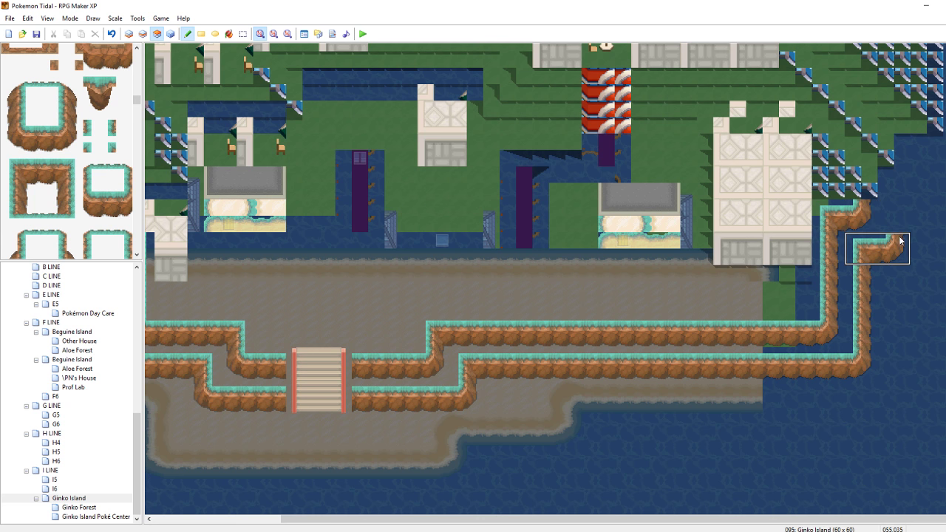
pyautogui.click(900, 182)
pyautogui.click(941, 208)
# Extend both eastern cliff walls north from the outermost stepped corners, past the old blue-and-white tiles
pyautogui.moveTo(945, 287); pyautogui.dragTo(945, 256)
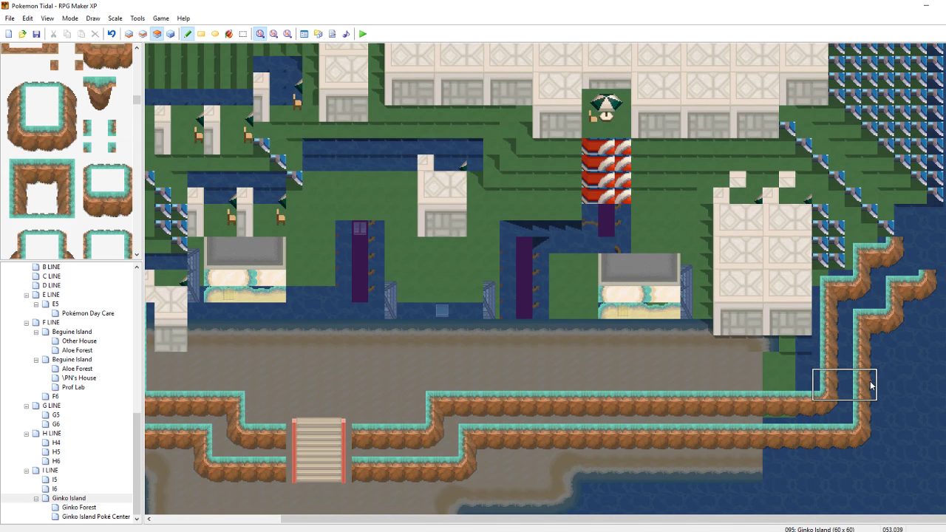
pyautogui.moveTo(892, 211); pyautogui.dragTo(892, 166)
pyautogui.rightClick(925, 215)
pyautogui.moveTo(922, 247); pyautogui.dragTo(921, 260)
pyautogui.rightClick(918, 197)
pyautogui.moveTo(937, 210); pyautogui.dragTo(892, 194, button='right')
pyautogui.moveTo(890, 150); pyautogui.dragTo(889, 51)
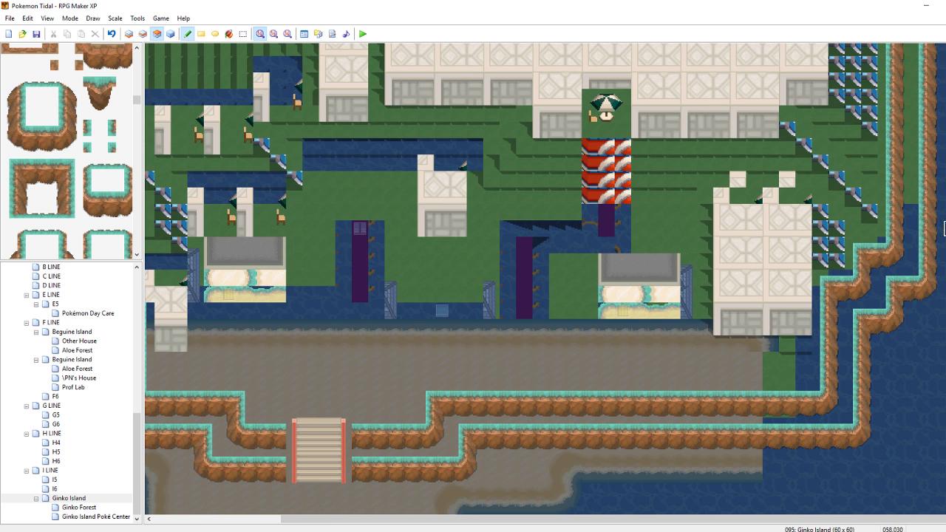
# Copy the inner corner from the front cliff and top both western cliff walls with it, turning each tier west
pyautogui.moveTo(945, 370); pyautogui.dragTo(945, 325)
pyautogui.scroll(-5, 935, 488)
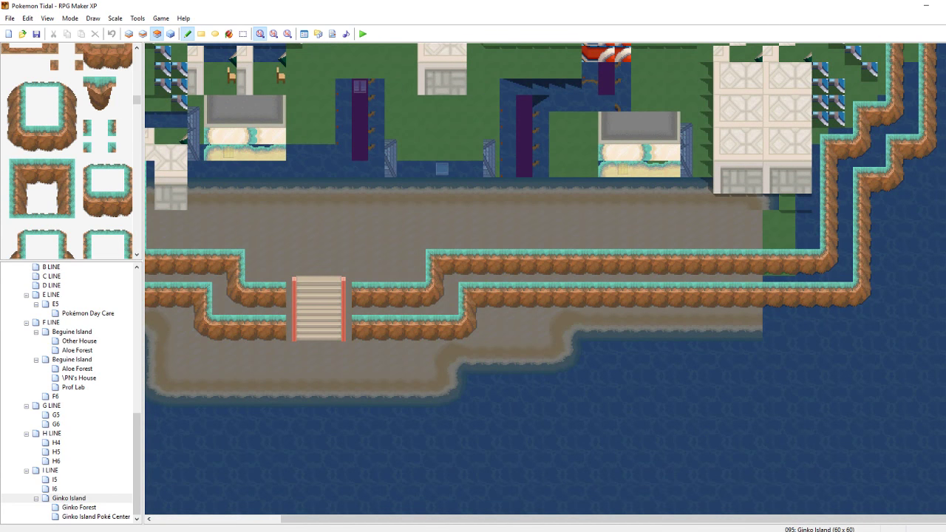
pyautogui.scroll(-1, 808, 430)
pyautogui.moveTo(633, 518); pyautogui.dragTo(414, 511)
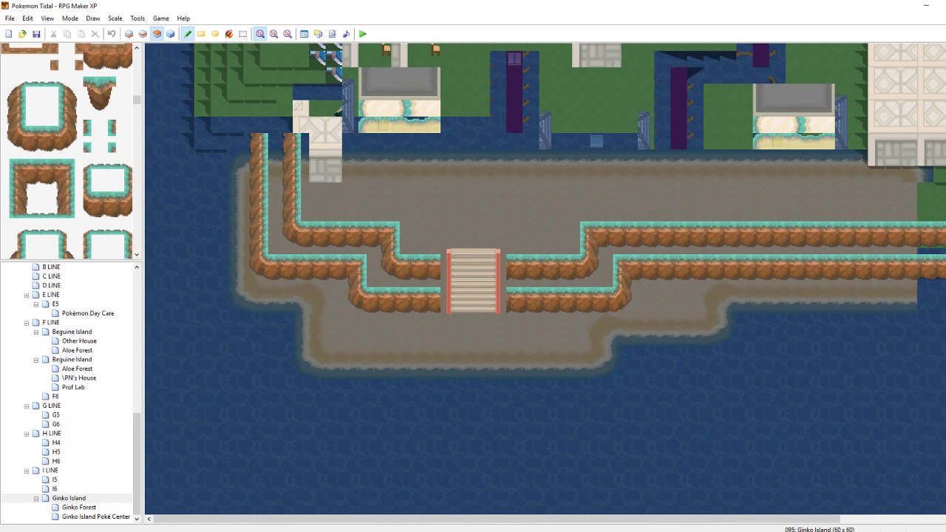
pyautogui.scroll(4, 285, 327)
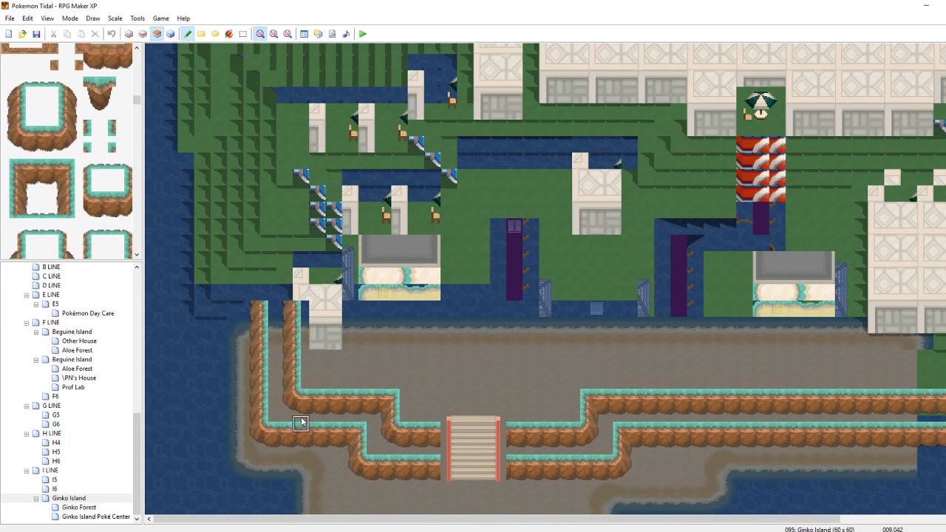
pyautogui.moveTo(395, 412); pyautogui.dragTo(373, 397, button='right')
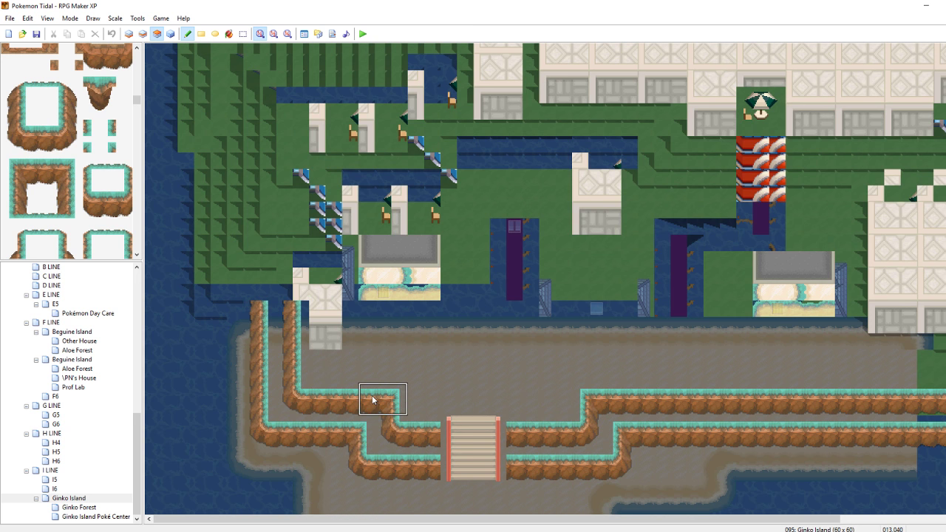
pyautogui.click(270, 277)
pyautogui.click(238, 309)
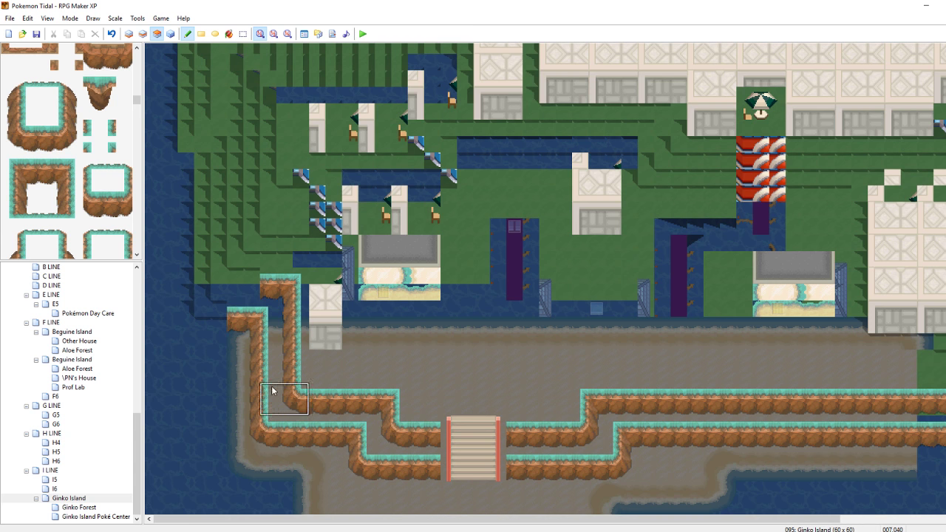
# Place a copied south-western cliff corner west of each turn and fill the gaps with cliff front tiles on both tiers
pyautogui.moveTo(254, 440); pyautogui.dragTo(269, 432, button='right')
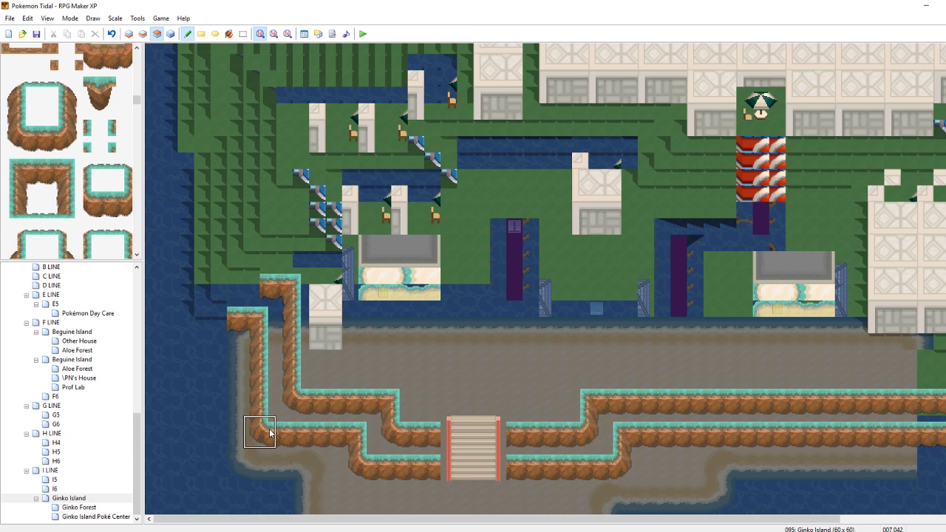
pyautogui.click(210, 315)
pyautogui.click(239, 281)
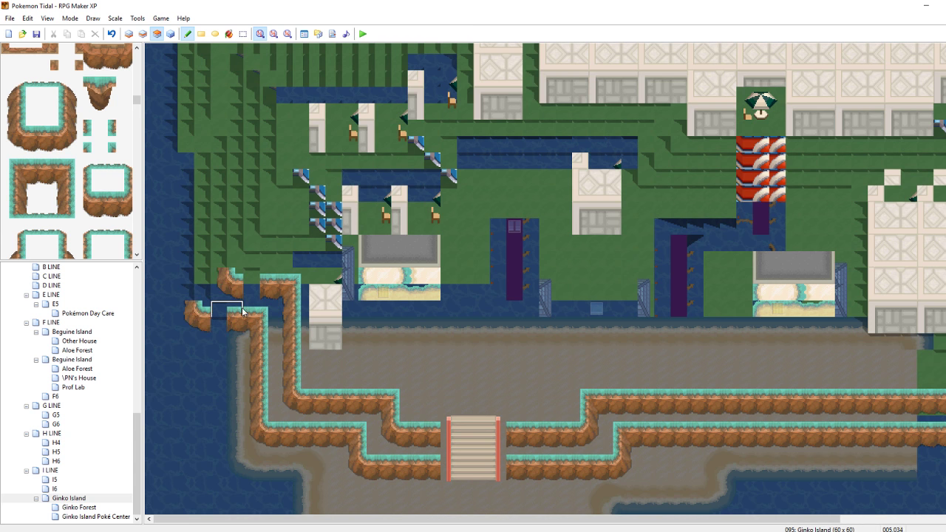
pyautogui.moveTo(239, 310); pyautogui.dragTo(237, 326, button='right')
pyautogui.click(221, 326)
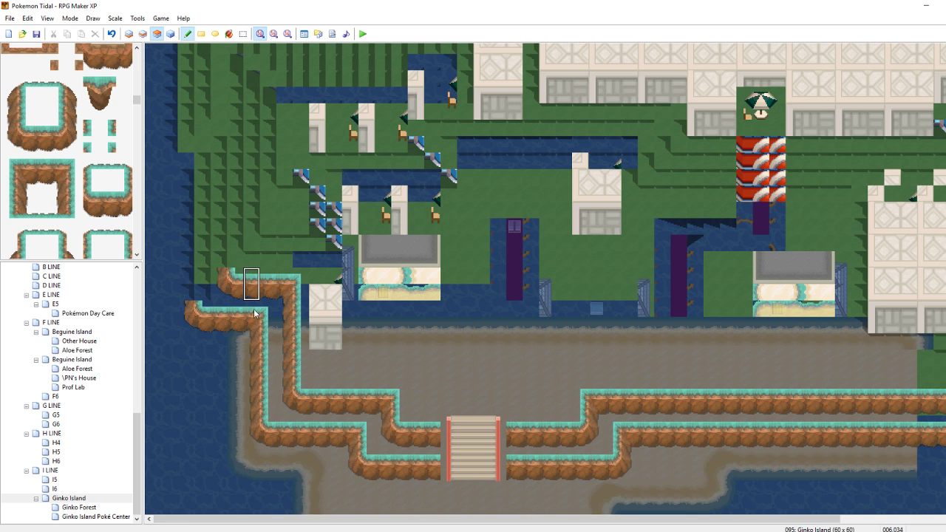
# Extend both west-facing cliff walls north from the new south-western corners and save the project
pyautogui.moveTo(269, 361); pyautogui.dragTo(233, 356, button='right')
pyautogui.moveTo(186, 260); pyautogui.dragTo(183, 148)
pyautogui.hotkey('ctrl', 'z')
pyautogui.moveTo(190, 247); pyautogui.dragTo(200, 250, button='right')
pyautogui.click(199, 278)
pyautogui.click(199, 294)
pyautogui.rightClick(197, 374)
pyautogui.hotkey('ctrl', 's')
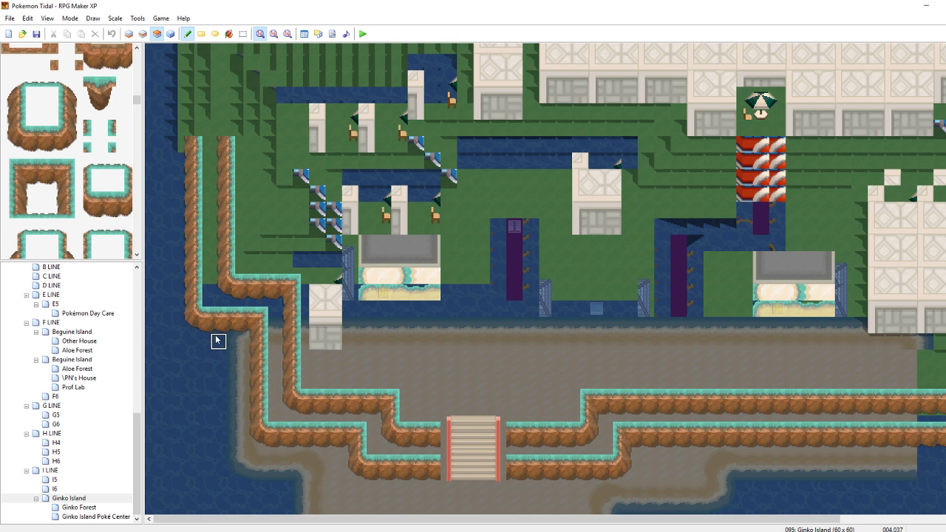
# Copy a slice spanning both western cliff walls and continue them further north along the island's west side
pyautogui.moveTo(231, 211); pyautogui.dragTo(193, 213, button='right')
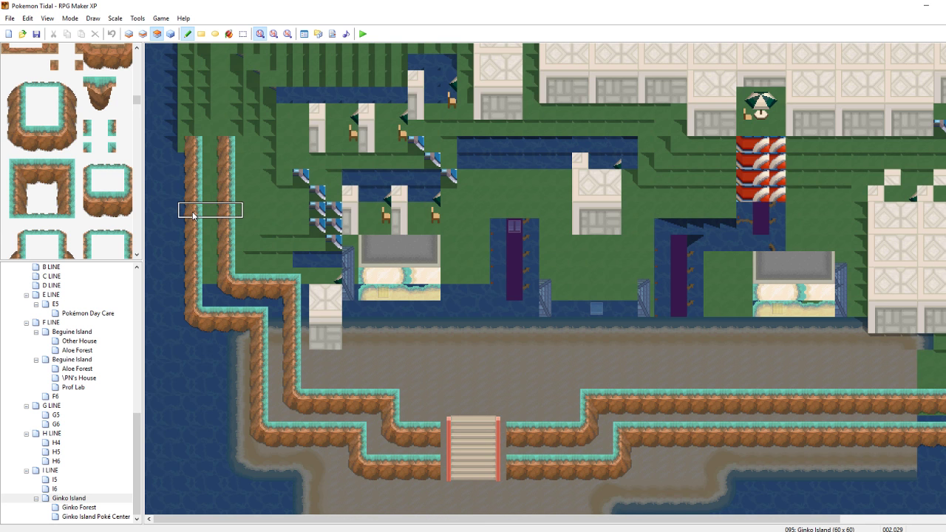
pyautogui.moveTo(193, 216); pyautogui.dragTo(187, 53)
pyautogui.rightClick(169, 210)
pyautogui.moveTo(169, 161); pyautogui.dragTo(170, 50)
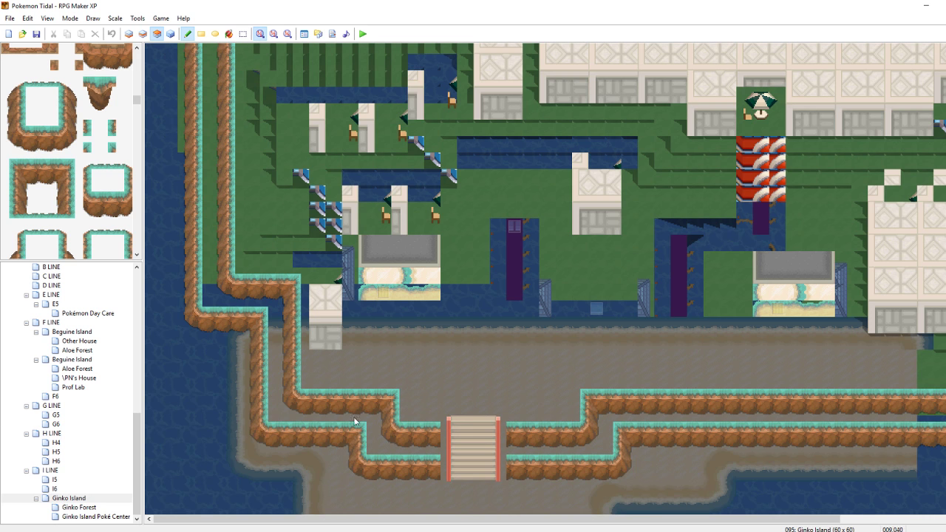
# Cap both western cliff walls with the teal-edged north-western corner tiles from the tileset
pyautogui.scroll(4, 546, 280)
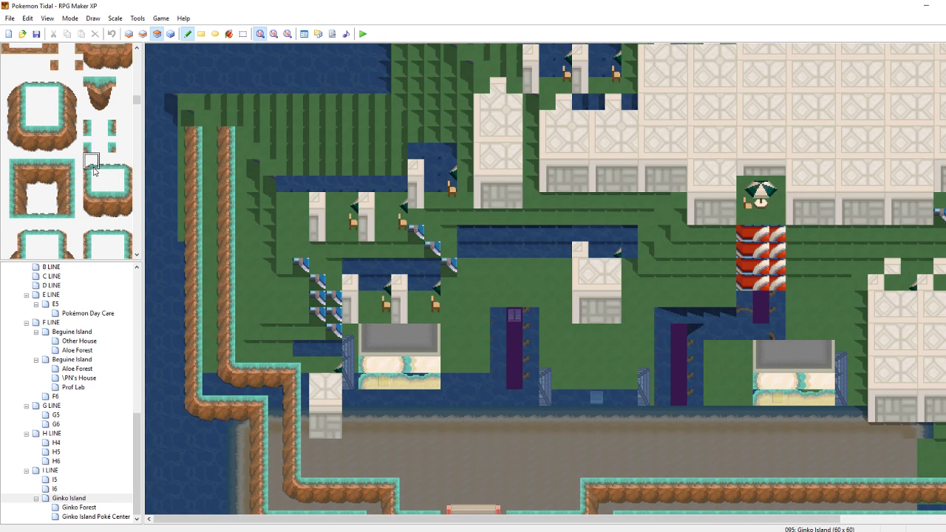
pyautogui.click(12, 89)
pyautogui.moveTo(31, 89); pyautogui.dragTo(33, 83)
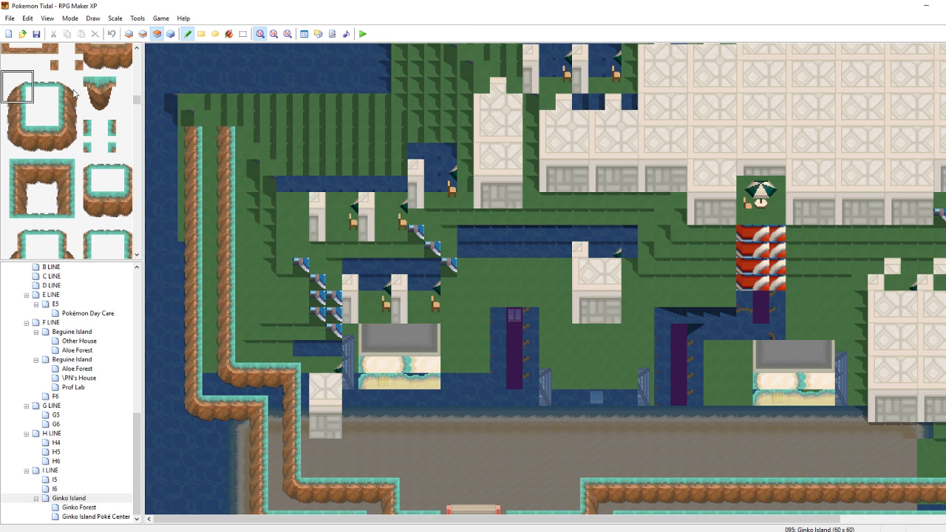
pyautogui.click(218, 101)
pyautogui.rightClick(195, 147)
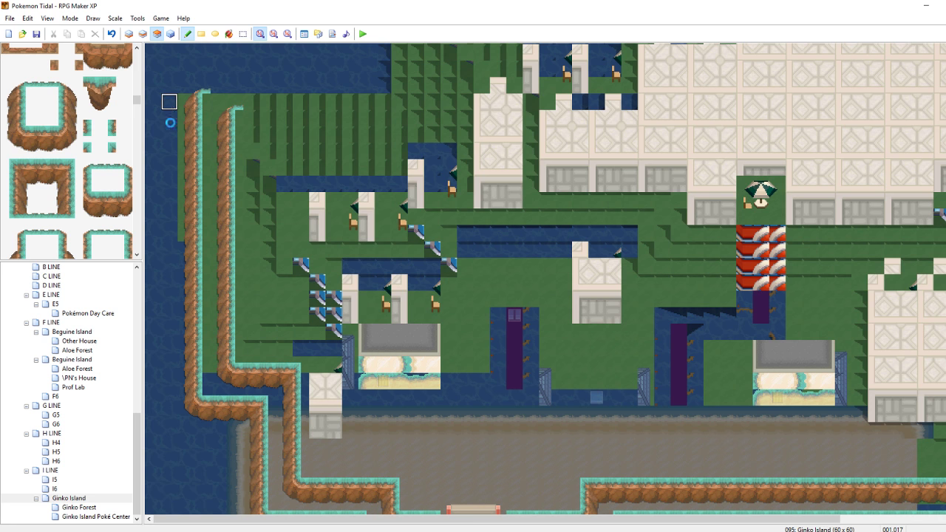
# Run the northern cliff edge east from both north-western corners to the old grass step and clear the stray edge tiles
pyautogui.moveTo(44, 93); pyautogui.dragTo(45, 86)
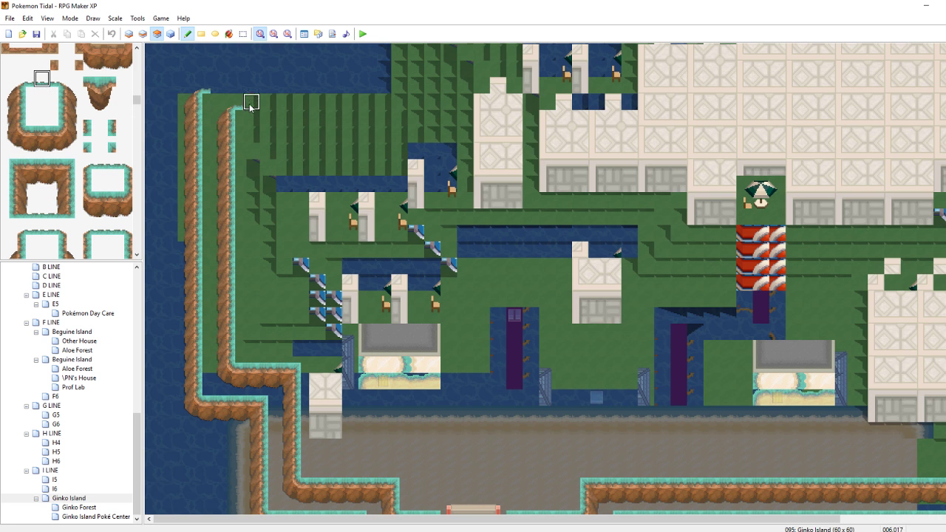
pyautogui.moveTo(224, 90)
pyautogui.mouseDown()
pyautogui.moveTo(301, 89)
pyautogui.moveTo(321, 99)
pyautogui.moveTo(335, 89)
pyautogui.mouseUp()
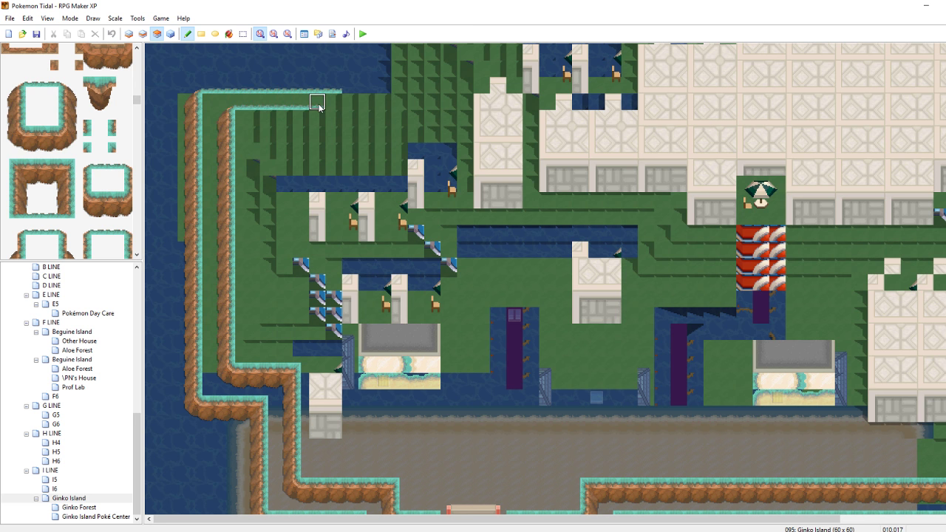
pyautogui.moveTo(332, 91)
pyautogui.mouseDown()
pyautogui.moveTo(353, 96)
pyautogui.moveTo(367, 85)
pyautogui.mouseUp()
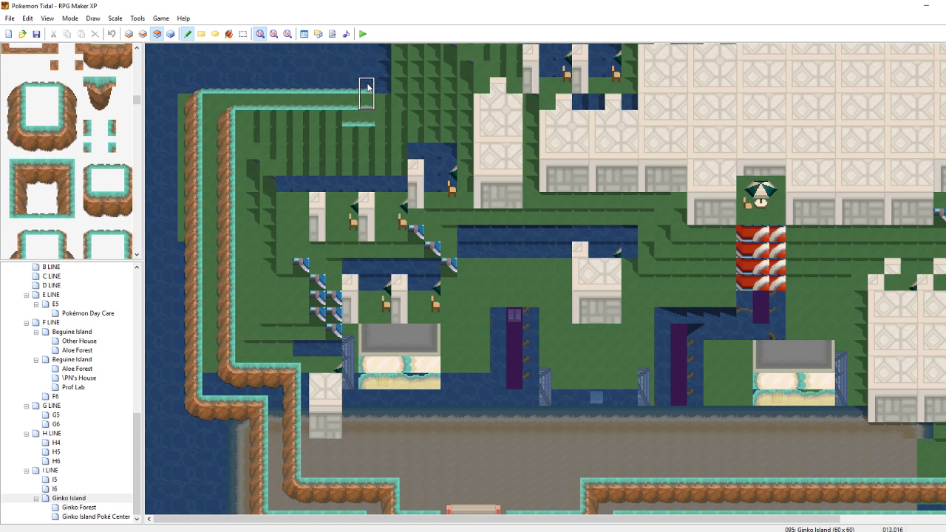
pyautogui.rightClick(316, 74)
pyautogui.moveTo(353, 123); pyautogui.dragTo(369, 125)
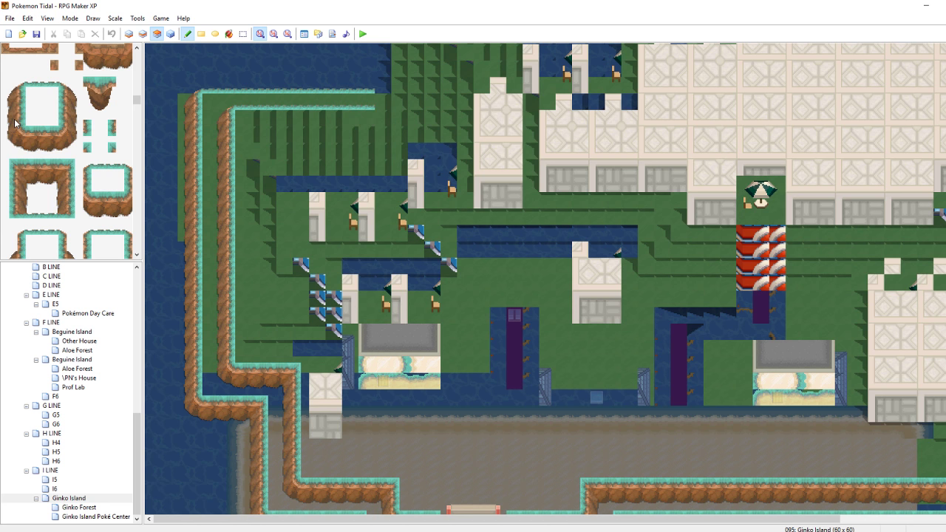
# Place a north-turning inner corner at the eastern end of each northern edge, close the lower tier's gap, and save
pyautogui.click(92, 127)
pyautogui.click(379, 85)
pyautogui.click(392, 105)
pyautogui.rightClick(361, 102)
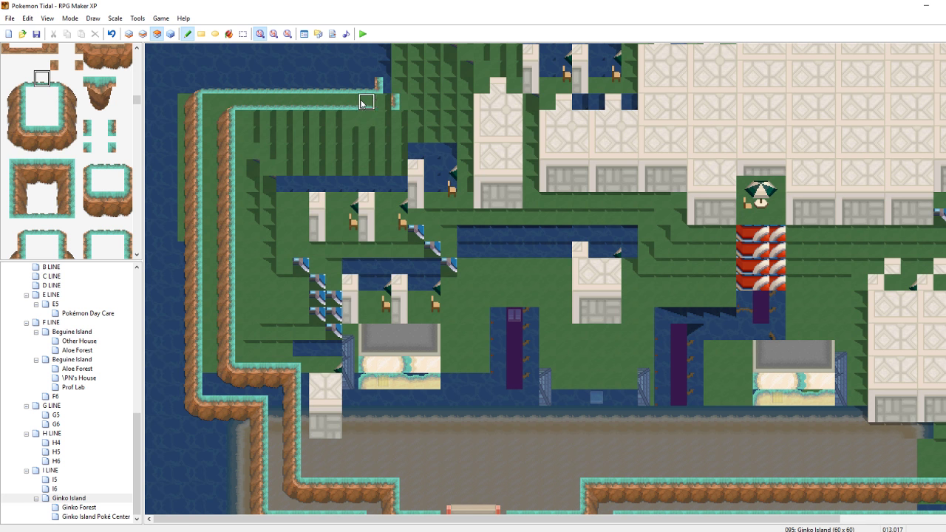
pyautogui.click(380, 101)
pyautogui.hotkey('ctrl', 's')
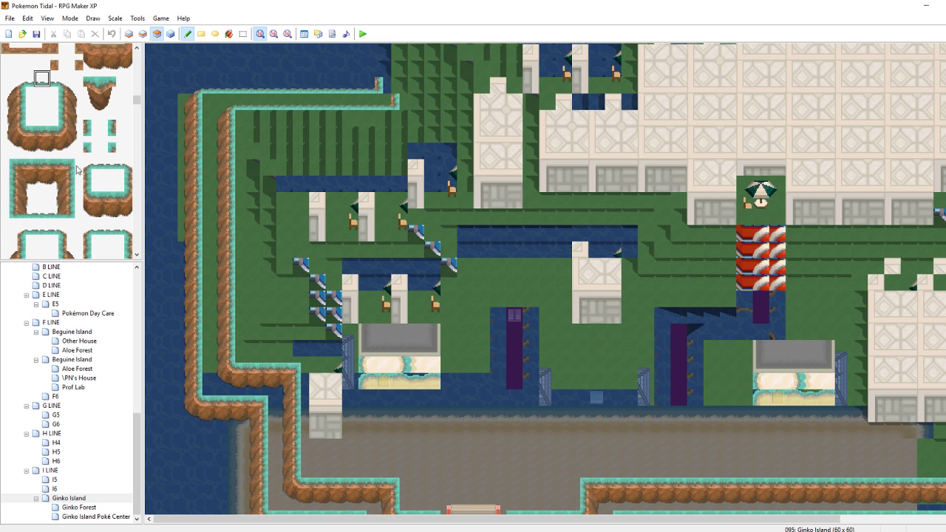
# Build west-facing cliff walls north from both inner corners and fix the inner tier's corner so edge and wall join
pyautogui.click(88, 130)
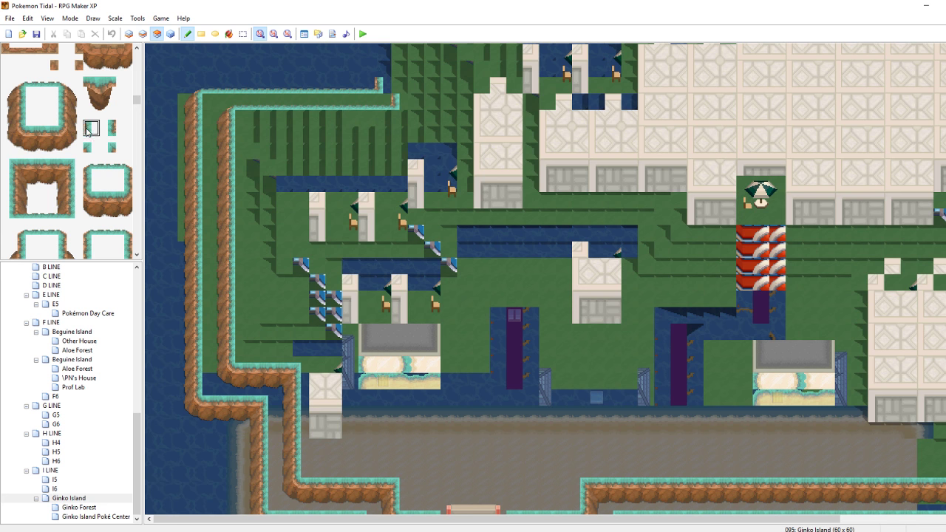
pyautogui.click(9, 112)
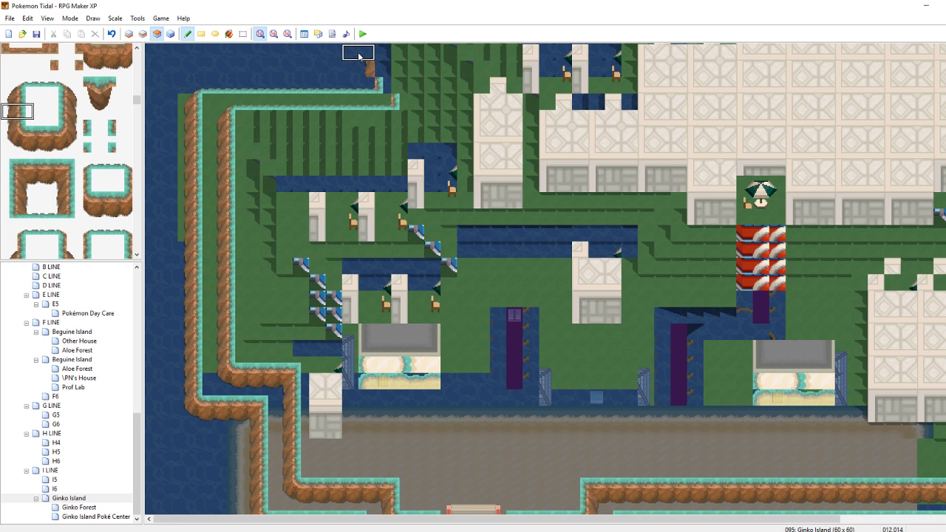
pyautogui.moveTo(376, 69); pyautogui.dragTo(376, 53)
pyautogui.scroll(6, 414, 230)
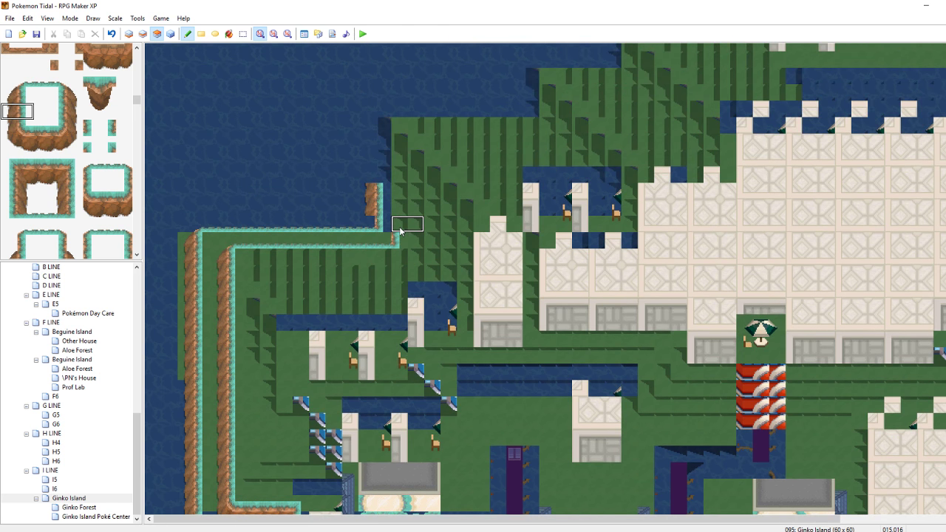
pyautogui.moveTo(400, 228); pyautogui.dragTo(403, 187)
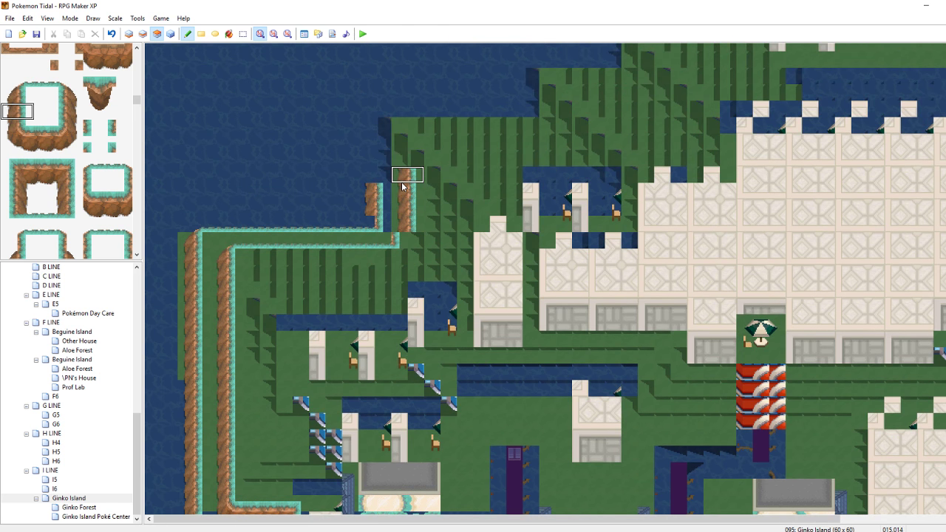
pyautogui.rightClick(276, 178)
pyautogui.click(397, 246)
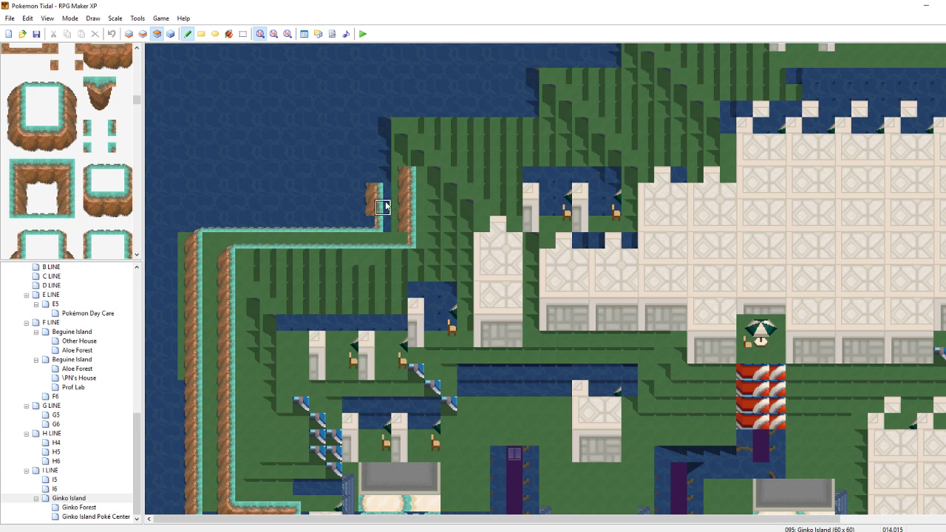
# Extend the outer west-facing wall further north and cap both walls with copied north-western corners
pyautogui.scroll(-5, 99, 197)
pyautogui.scroll(6, 99, 190)
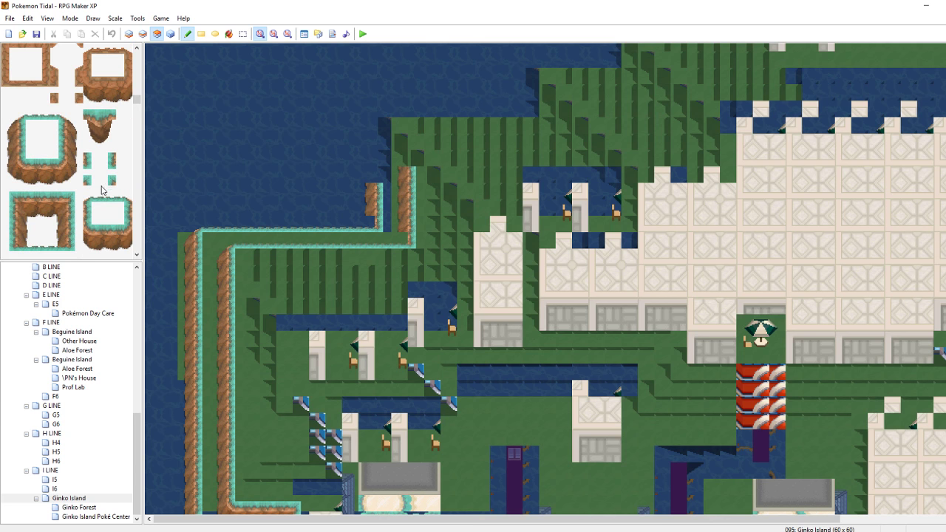
pyautogui.scroll(2, 103, 150)
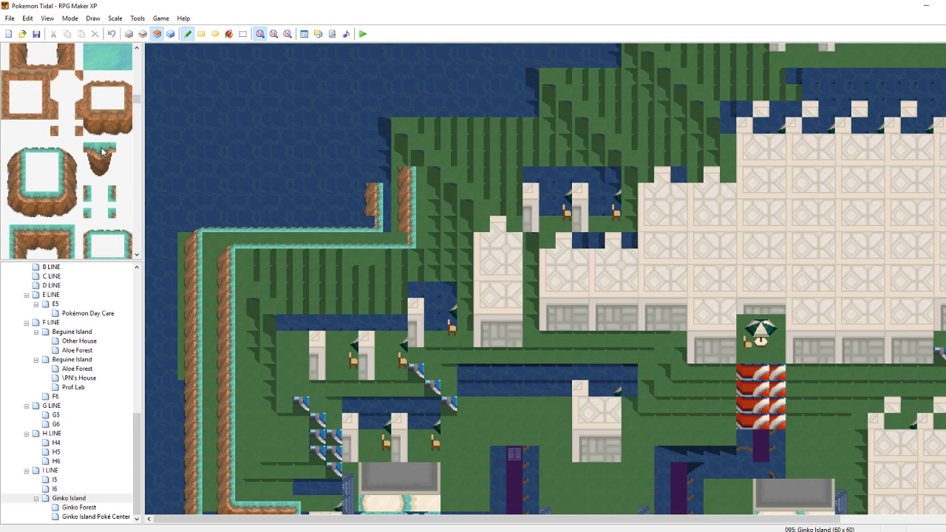
pyautogui.scroll(-2, 102, 151)
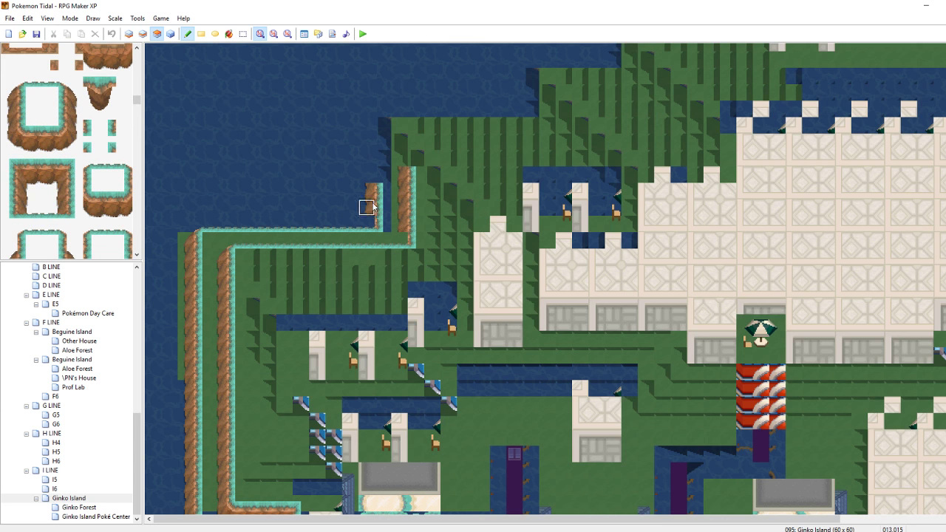
pyautogui.moveTo(370, 199); pyautogui.dragTo(372, 148)
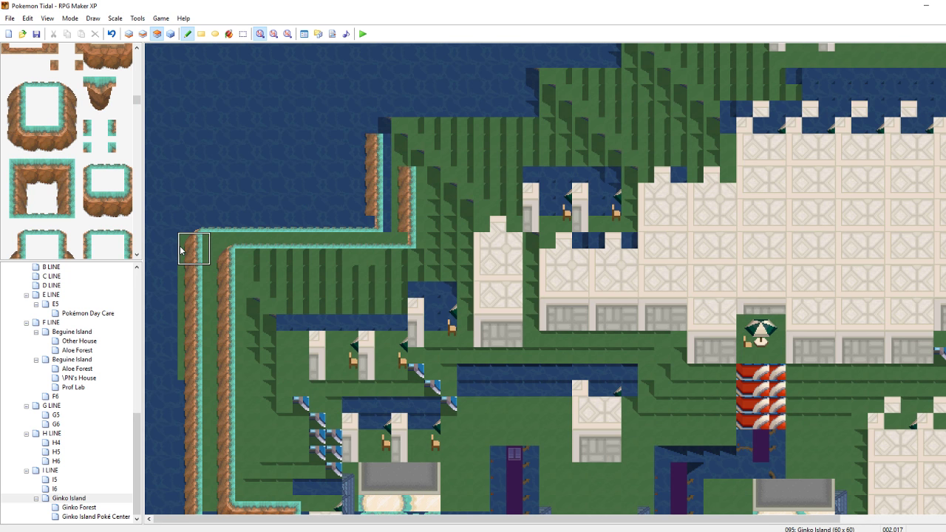
pyautogui.click(387, 123)
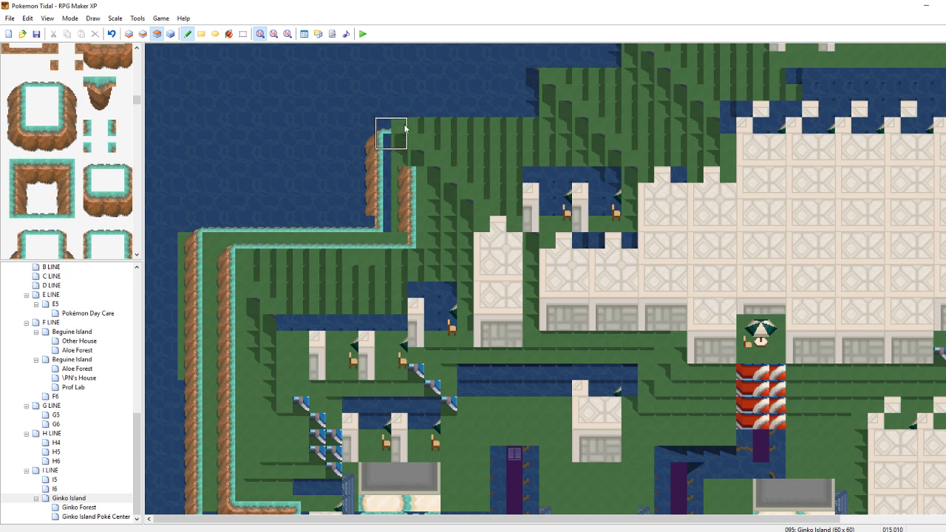
pyautogui.click(409, 164)
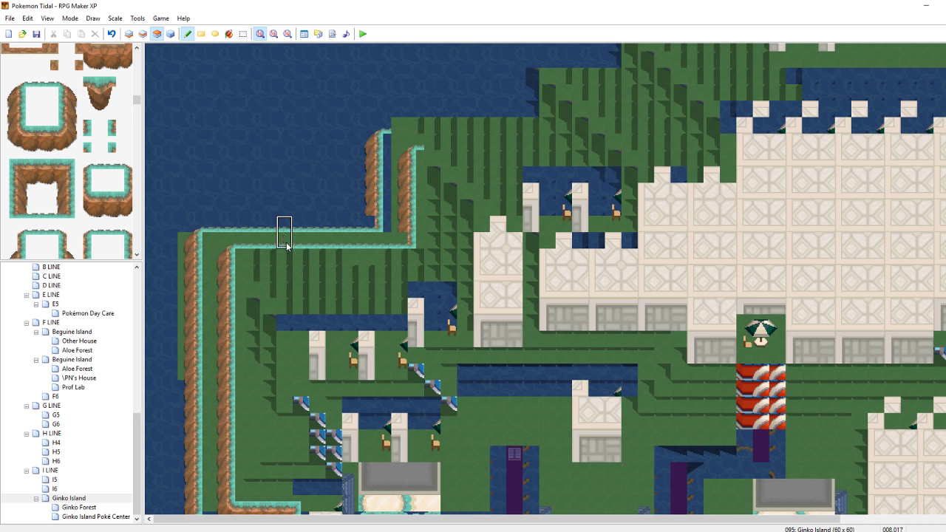
# Run both northern cliff edges east from the new corners, trim them to the same end point, and save the project
pyautogui.moveTo(407, 132)
pyautogui.mouseDown()
pyautogui.moveTo(468, 130)
pyautogui.moveTo(519, 146)
pyautogui.mouseUp()
pyautogui.rightClick(483, 94)
pyautogui.moveTo(477, 109); pyautogui.dragTo(400, 115)
pyautogui.moveTo(471, 141); pyautogui.dragTo(479, 132, button='right')
pyautogui.rightClick(480, 95)
pyautogui.moveTo(499, 129)
pyautogui.mouseDown()
pyautogui.moveTo(499, 144)
pyautogui.moveTo(516, 130)
pyautogui.moveTo(482, 140)
pyautogui.mouseUp()
pyautogui.hotkey('ctrl', 's')
# Repeat the stepped section to the north-east by copying the two-tier inner corners and the two-tier north-western corners
pyautogui.moveTo(415, 236); pyautogui.dragTo(364, 213, button='right')
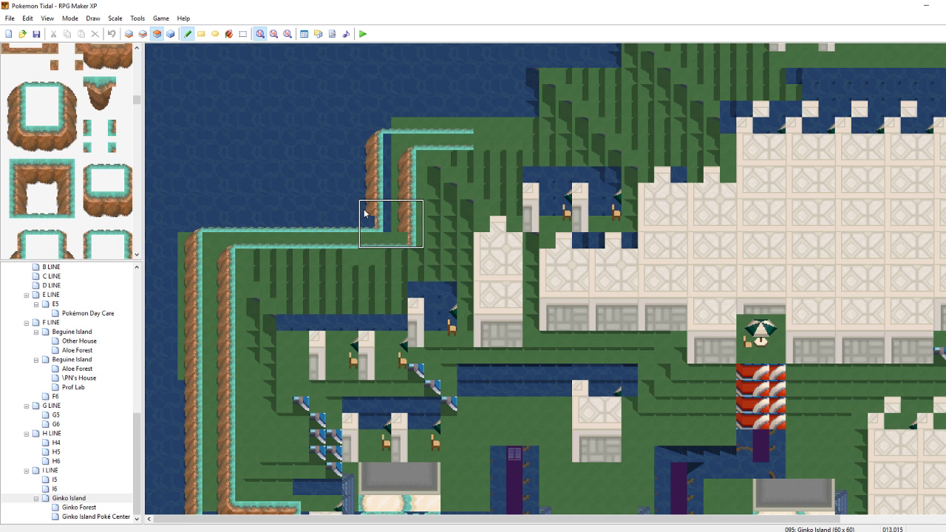
pyautogui.click(483, 114)
pyautogui.moveTo(372, 129); pyautogui.dragTo(421, 162, button='right')
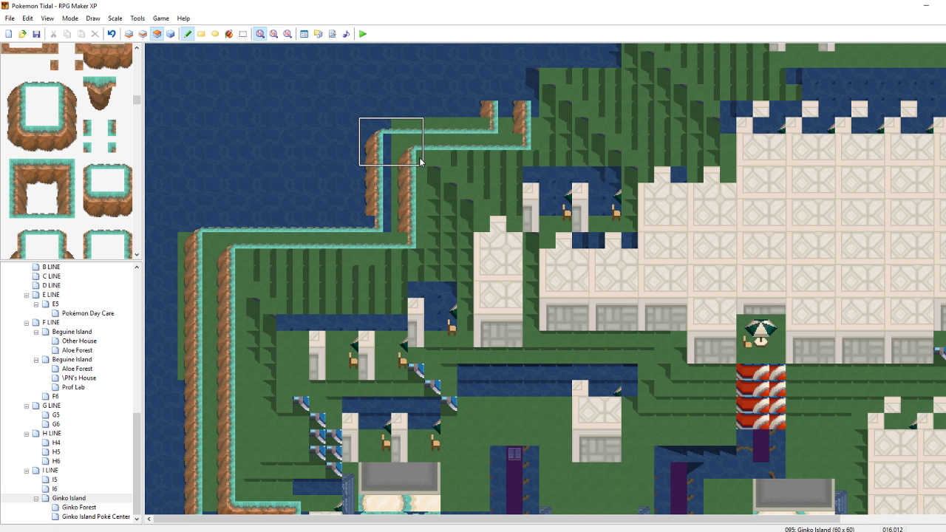
pyautogui.scroll(2, 549, 163)
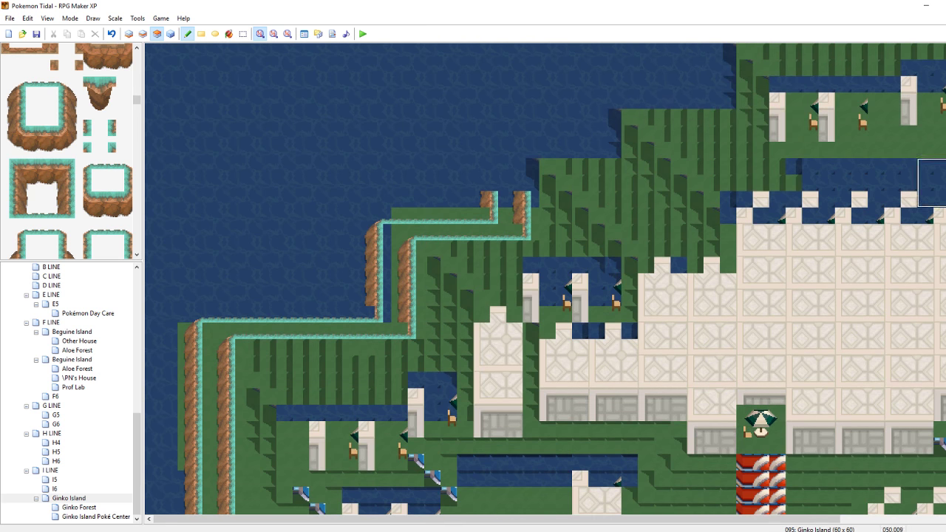
pyautogui.click(533, 188)
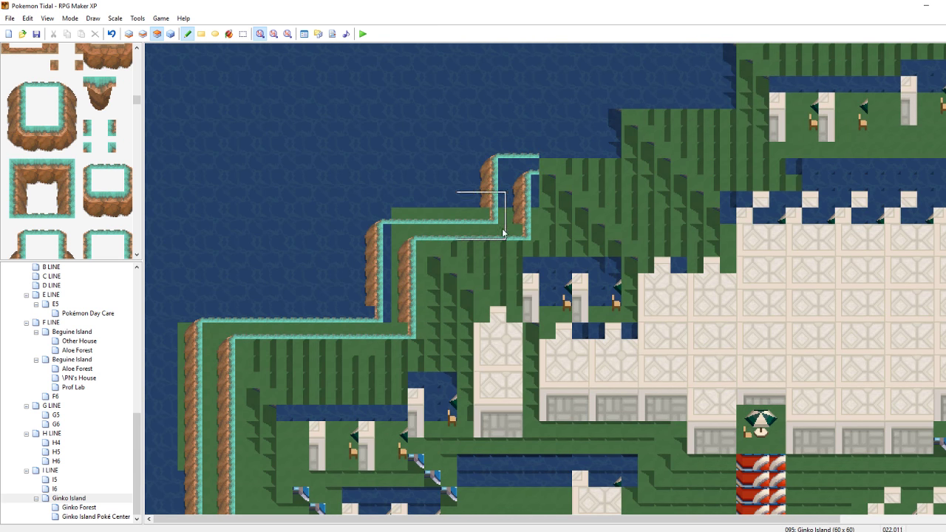
# Extend both northern cliff edges east and end them with a copied pair of two-tier inner corners
pyautogui.hotkey('ctrl', 'z')
pyautogui.moveTo(372, 230); pyautogui.dragTo(433, 247, button='right')
pyautogui.click(551, 185)
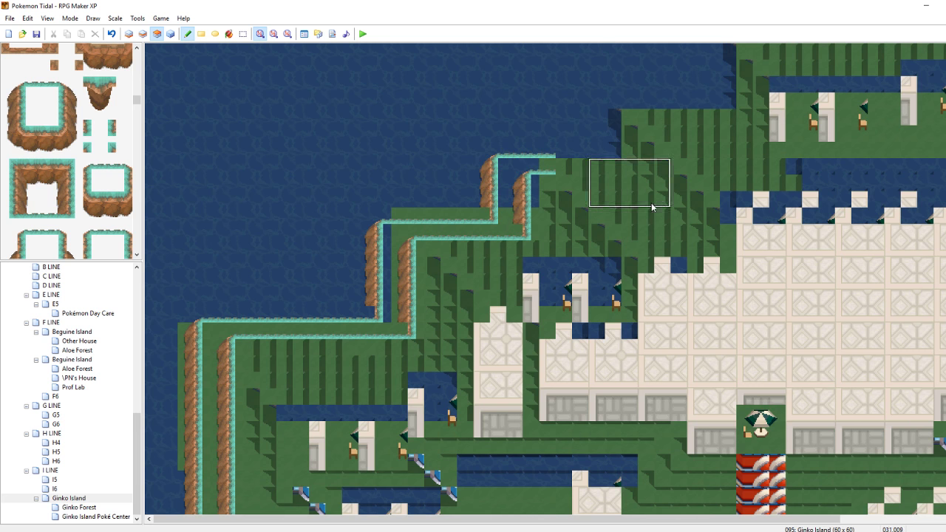
pyautogui.rightClick(526, 235)
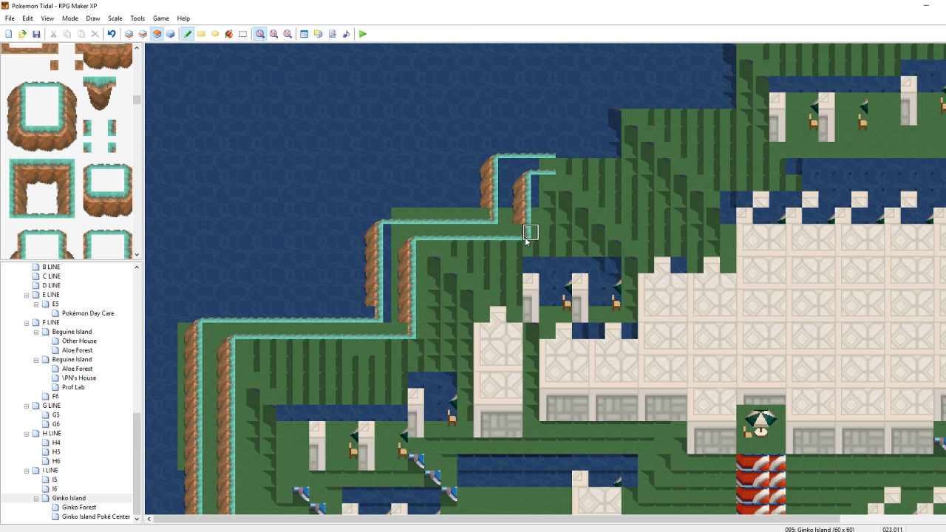
pyautogui.moveTo(522, 235); pyautogui.dragTo(484, 217, button='right')
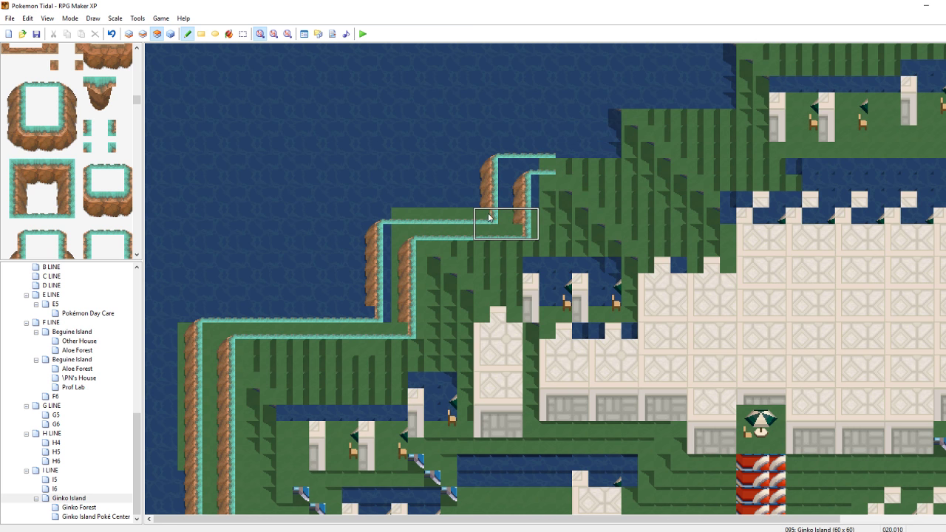
pyautogui.click(587, 155)
pyautogui.hotkey('ctrl', 'z')
pyautogui.click(567, 154)
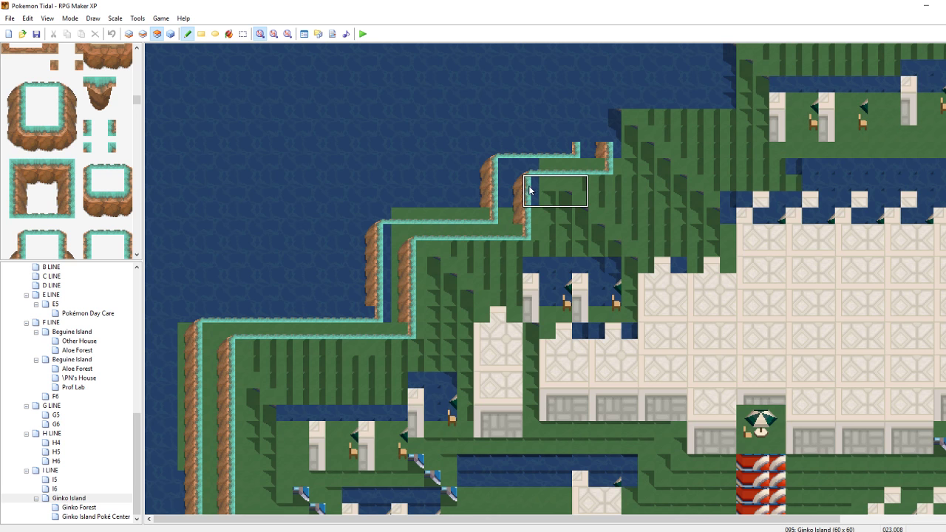
# Copy the complete two-tier wall section to the north-east and place another pair of inner corners east of it
pyautogui.moveTo(532, 231); pyautogui.dragTo(481, 152, button='right')
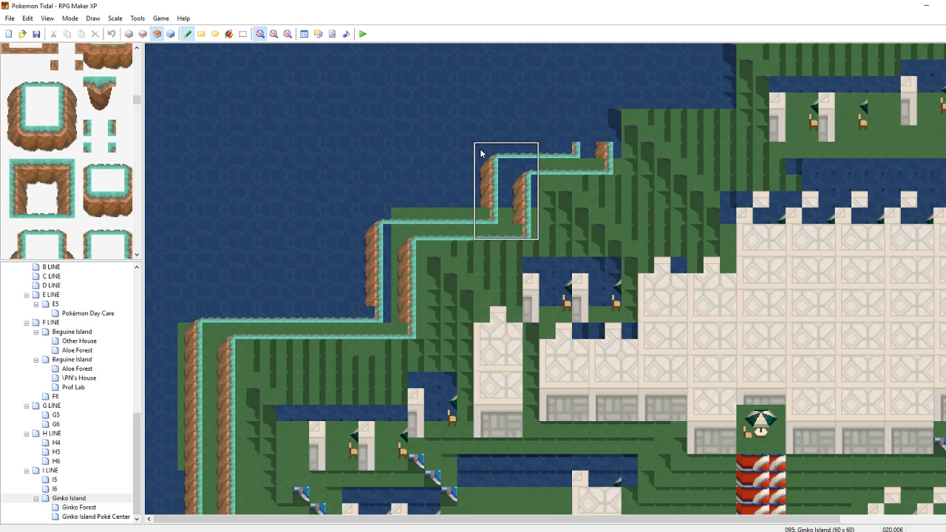
pyautogui.click(575, 91)
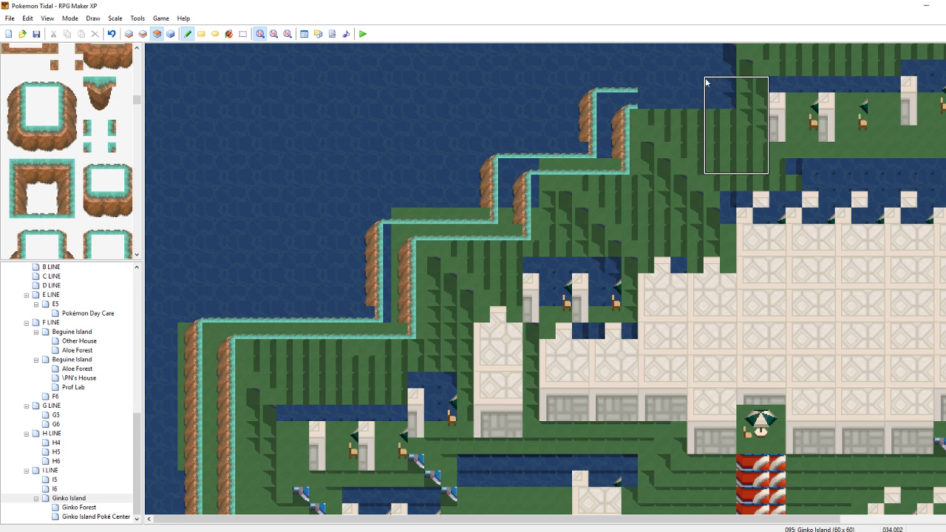
pyautogui.rightClick(620, 122)
pyautogui.moveTo(624, 167); pyautogui.dragTo(582, 139, button='right')
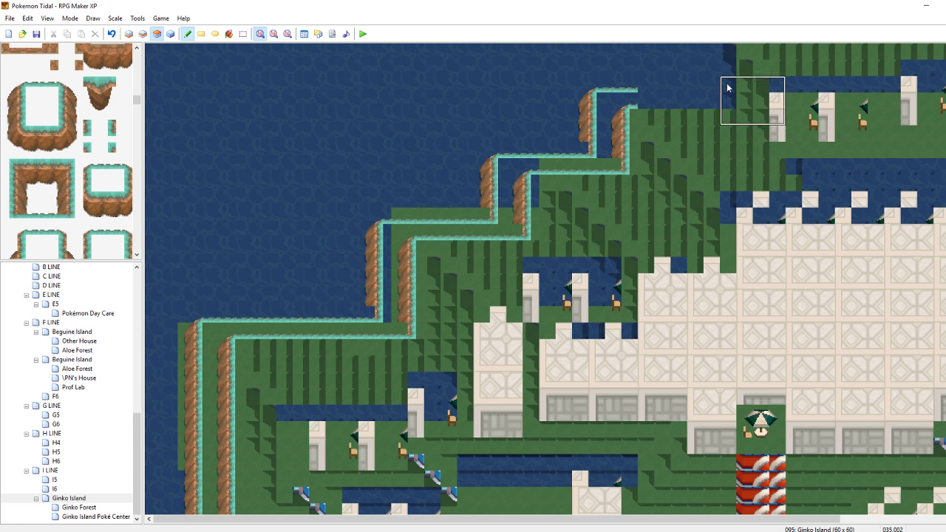
pyautogui.click(676, 85)
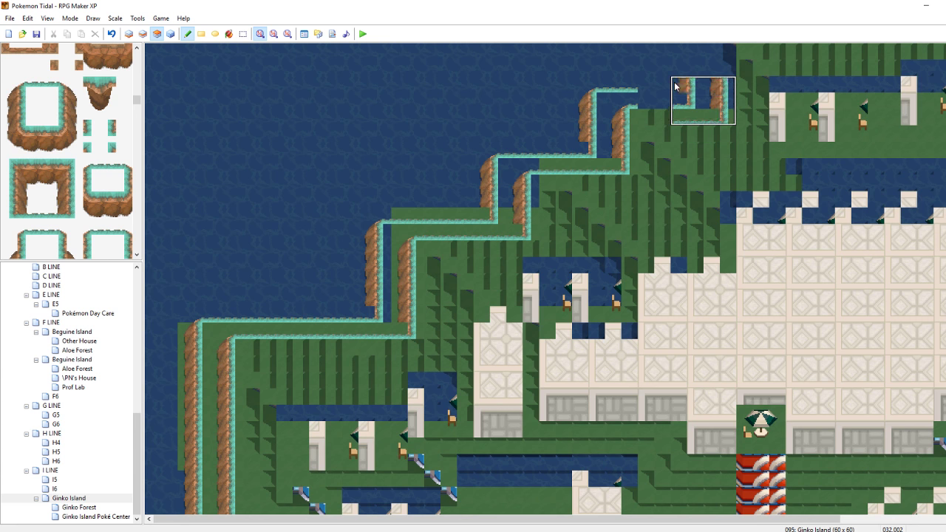
# Copy the newest inner corners and their edges one tile north to join both tiers, and erase the leftover lower edge
pyautogui.rightClick(686, 123)
pyautogui.moveTo(664, 123); pyautogui.dragTo(650, 122)
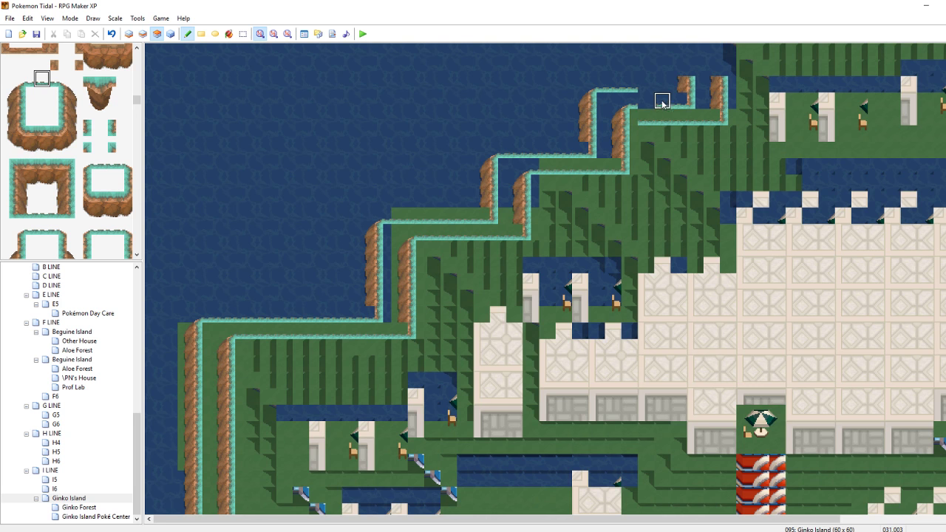
pyautogui.moveTo(728, 119)
pyautogui.mouseDown(button='right')
pyautogui.moveTo(708, 99)
pyautogui.moveTo(654, 82)
pyautogui.mouseUp(button='right')
pyautogui.click(655, 71)
pyautogui.rightClick(687, 121)
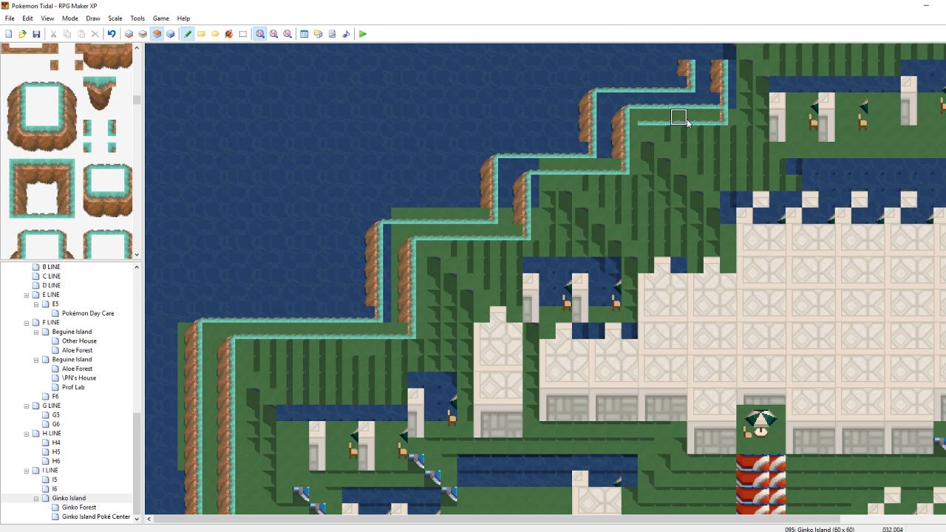
pyautogui.moveTo(649, 126); pyautogui.dragTo(728, 121)
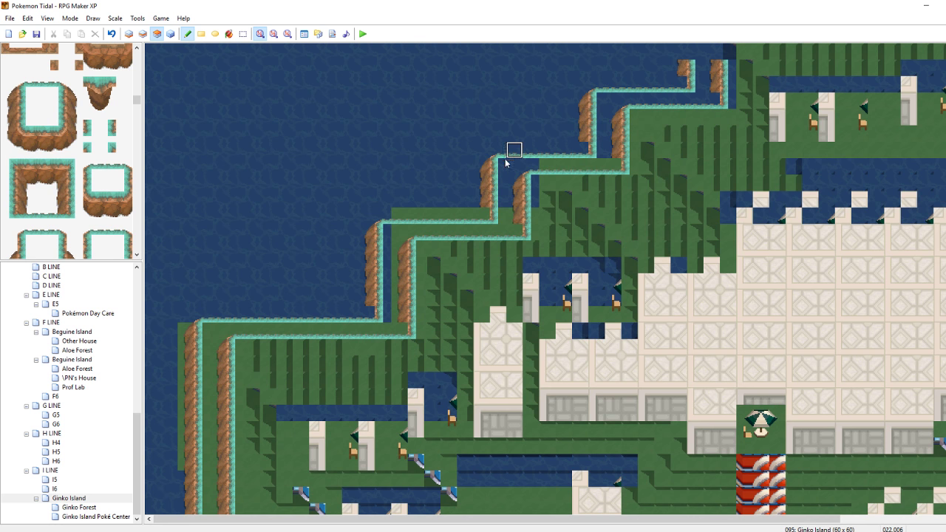
# Cap both northernmost west-facing walls with copied north-western cliff corners
pyautogui.moveTo(488, 154); pyautogui.dragTo(530, 181, button='right')
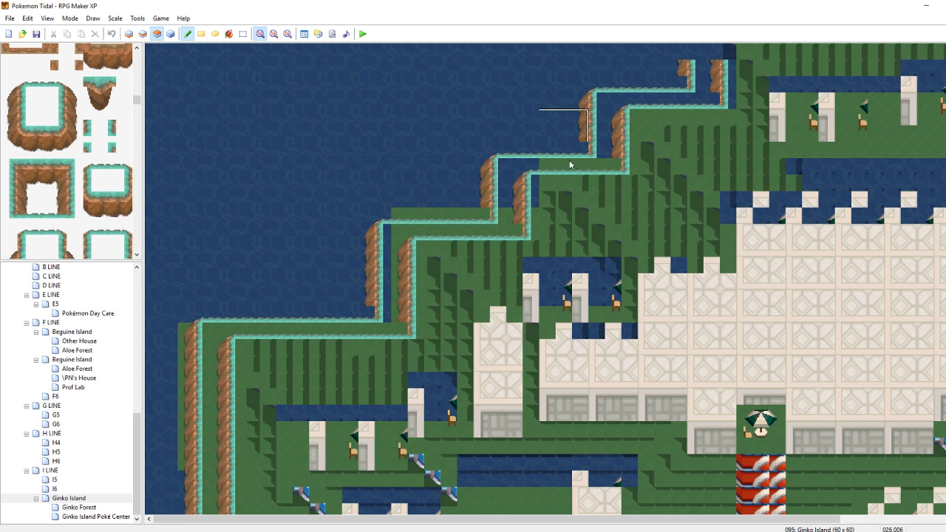
pyautogui.moveTo(578, 103); pyautogui.dragTo(599, 98, button='right')
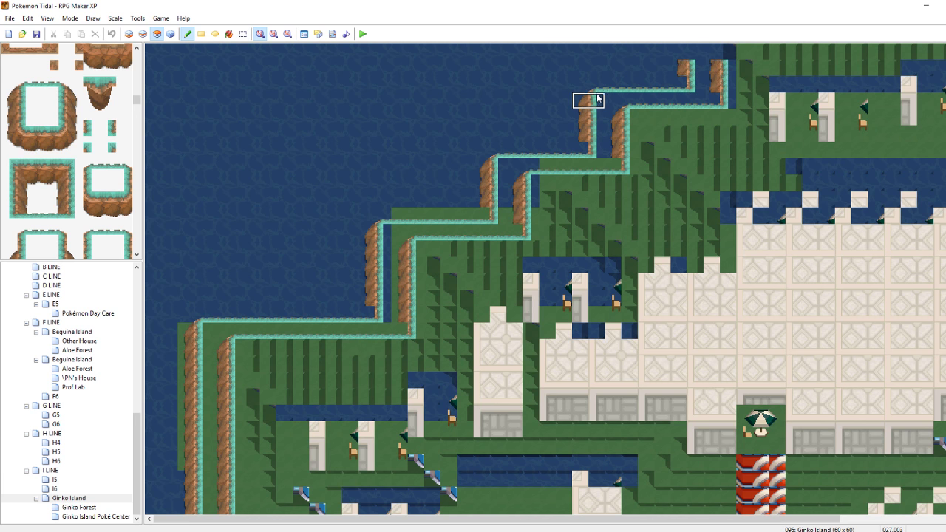
pyautogui.click(732, 67)
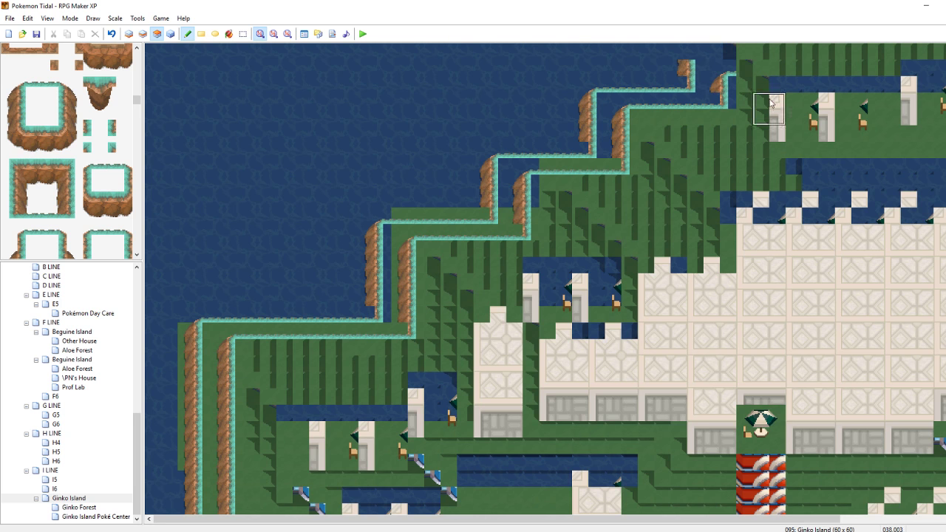
pyautogui.click(702, 52)
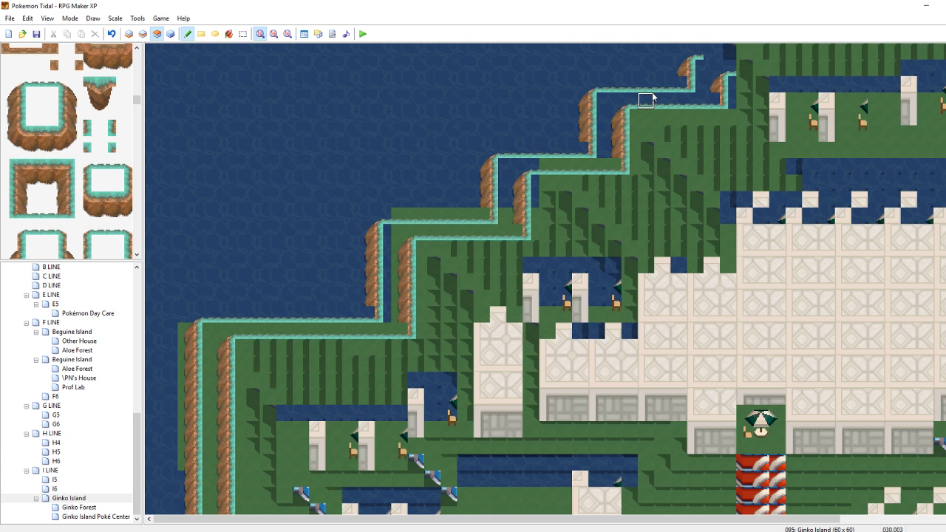
# Run both northern cliff edges east from the new corners, fill the outer edge's gap, and extend them over the misplaced blue tiles
pyautogui.moveTo(745, 60); pyautogui.dragTo(825, 58)
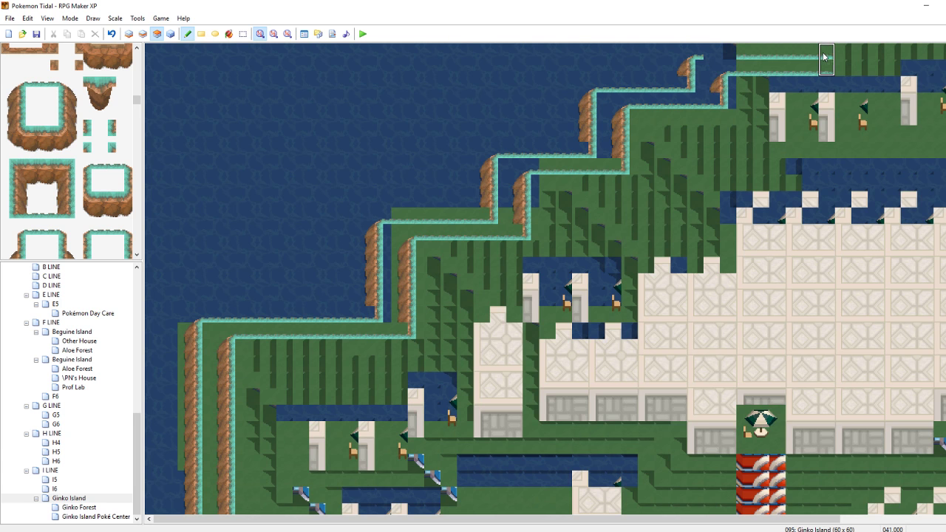
pyautogui.rightClick(747, 54)
pyautogui.moveTo(731, 56); pyautogui.dragTo(707, 60)
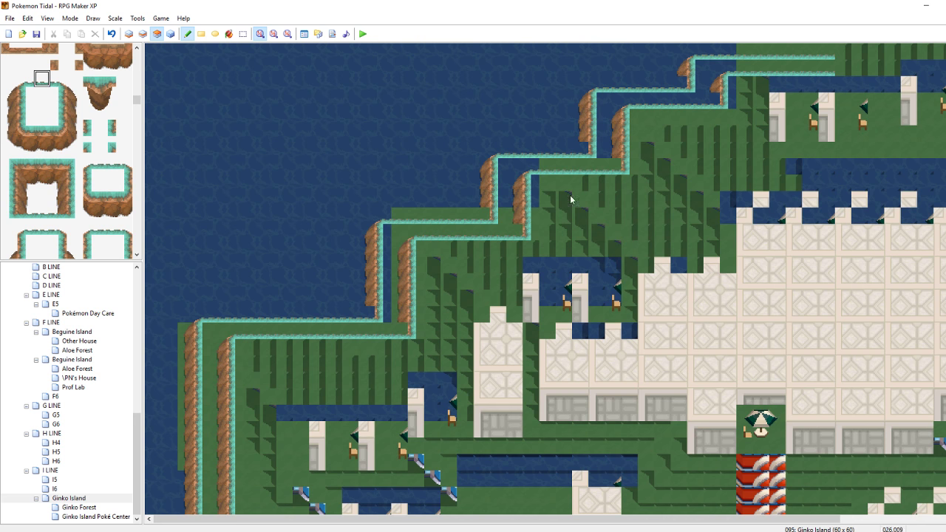
pyautogui.moveTo(651, 522); pyautogui.dragTo(817, 501)
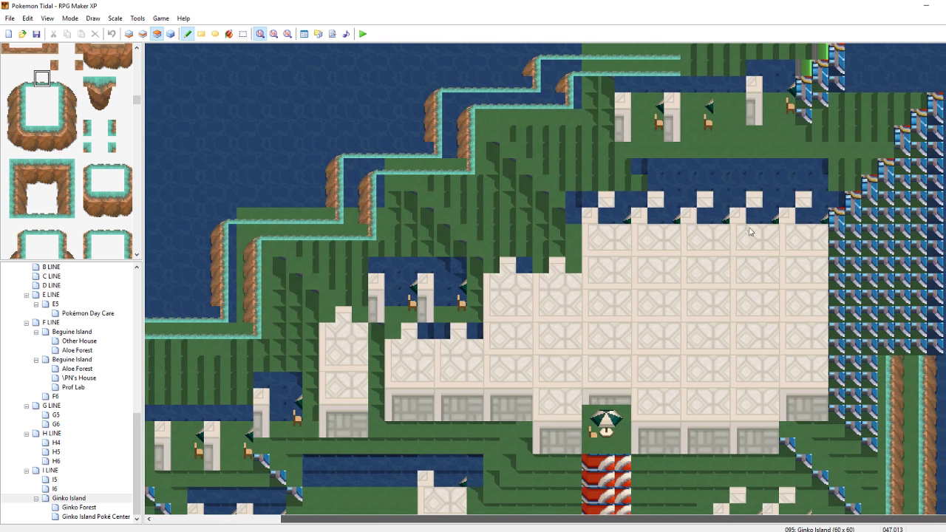
pyautogui.moveTo(669, 67); pyautogui.dragTo(670, 56, button='right')
pyautogui.moveTo(671, 57); pyautogui.dragTo(828, 54)
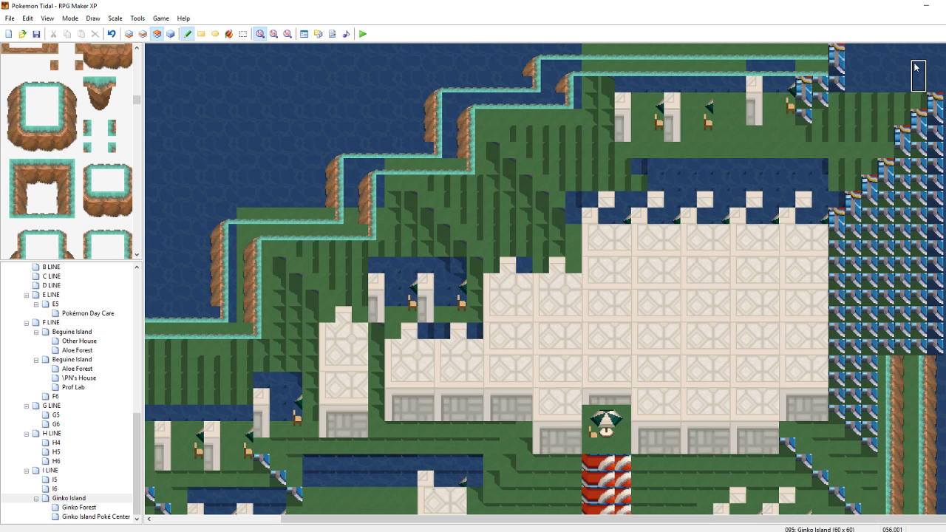
pyautogui.click(839, 56)
# Place north-eastern corners on both cliff tiers and extend their east-facing walls south to the same row
pyautogui.rightClick(880, 58)
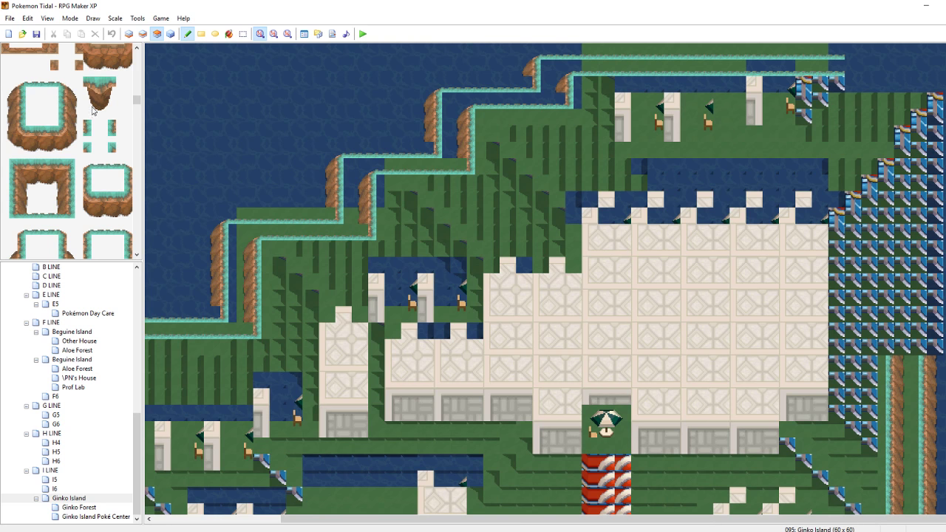
pyautogui.click(66, 96)
pyautogui.click(854, 61)
pyautogui.click(826, 67)
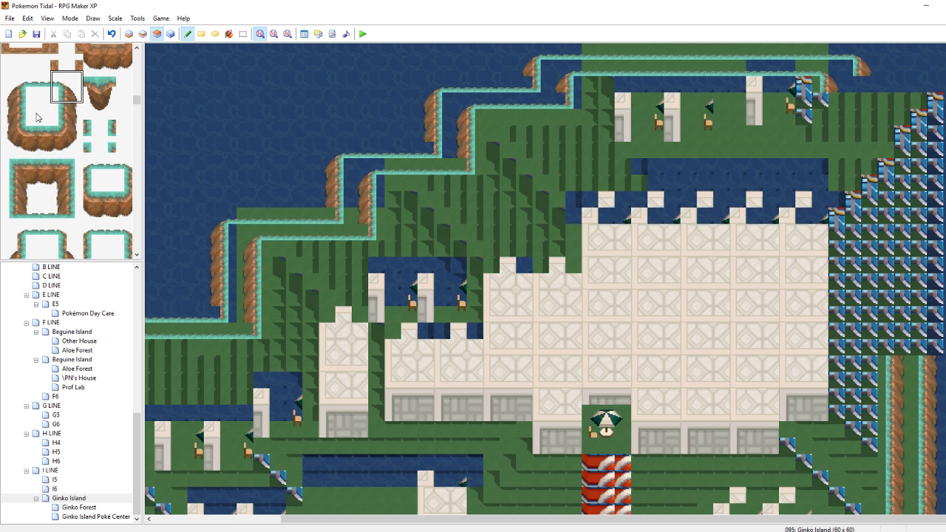
pyautogui.moveTo(72, 111); pyautogui.dragTo(65, 109)
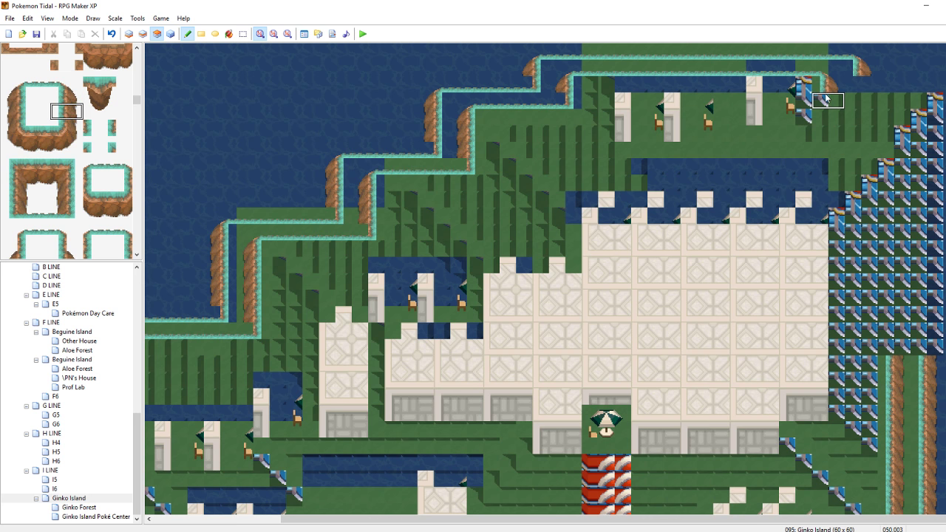
pyautogui.moveTo(827, 100); pyautogui.dragTo(828, 115)
pyautogui.moveTo(859, 85); pyautogui.dragTo(858, 116)
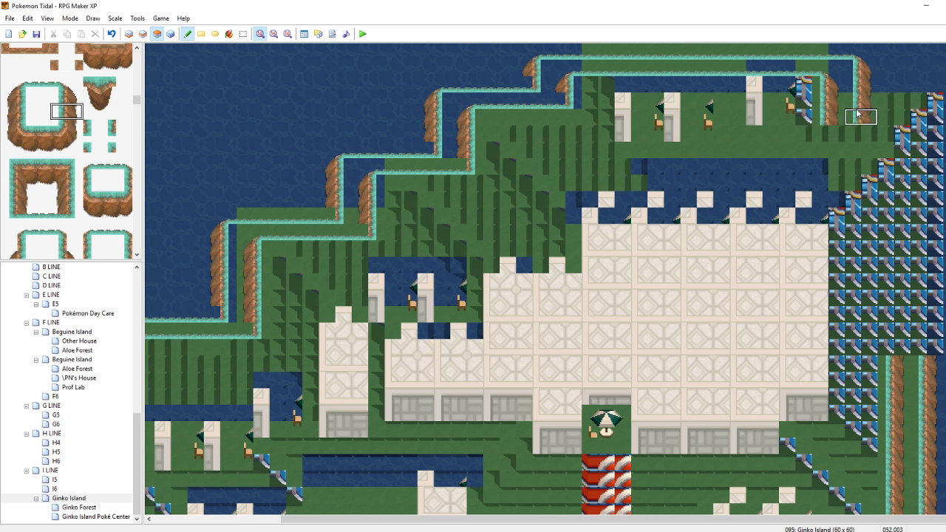
# Erase the leftover pillars, chairs, umbrellas and blue tiles inside the northern cliff area
pyautogui.rightClick(771, 154)
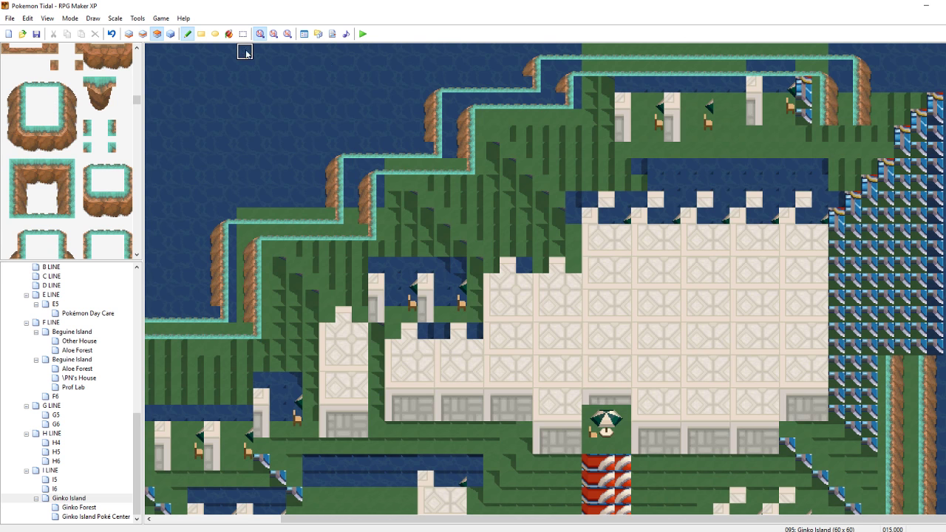
pyautogui.moveTo(806, 87)
pyautogui.mouseDown()
pyautogui.moveTo(592, 89)
pyautogui.moveTo(625, 104)
pyautogui.moveTo(608, 133)
pyautogui.moveTo(669, 133)
pyautogui.moveTo(708, 106)
pyautogui.moveTo(754, 115)
pyautogui.moveTo(709, 129)
pyautogui.moveTo(783, 105)
pyautogui.moveTo(803, 116)
pyautogui.moveTo(803, 131)
pyautogui.moveTo(793, 122)
pyautogui.mouseUp()
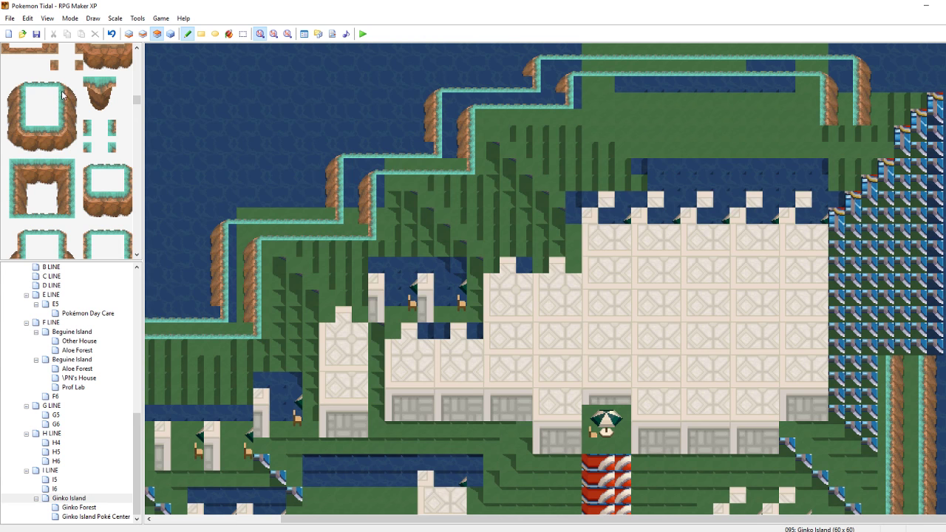
# Place the matching inner corner tile at the foot of the inner tier's east-facing wall
pyautogui.moveTo(62, 94); pyautogui.dragTo(74, 90)
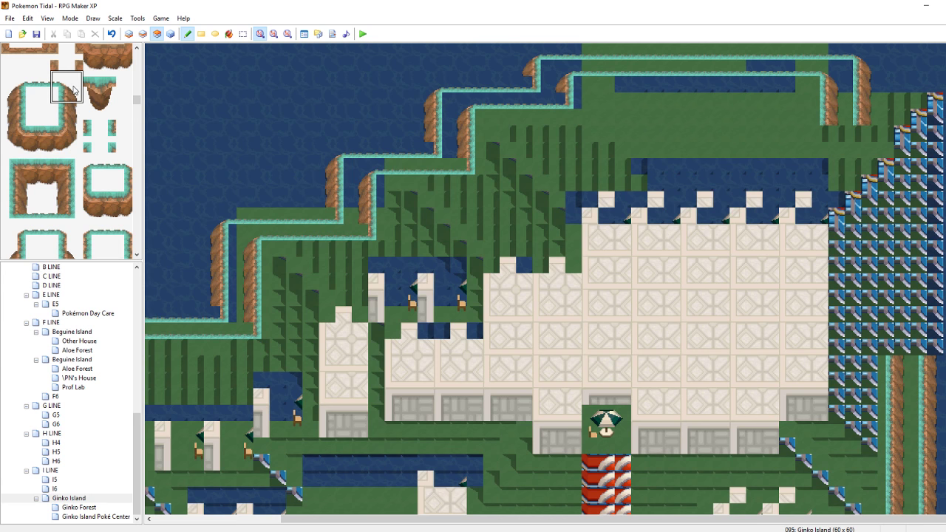
pyautogui.click(116, 133)
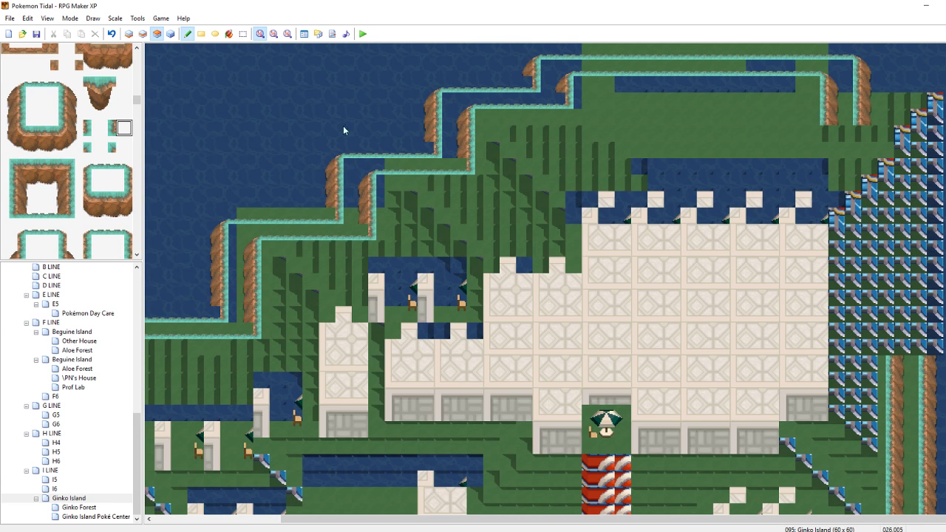
pyautogui.click(115, 129)
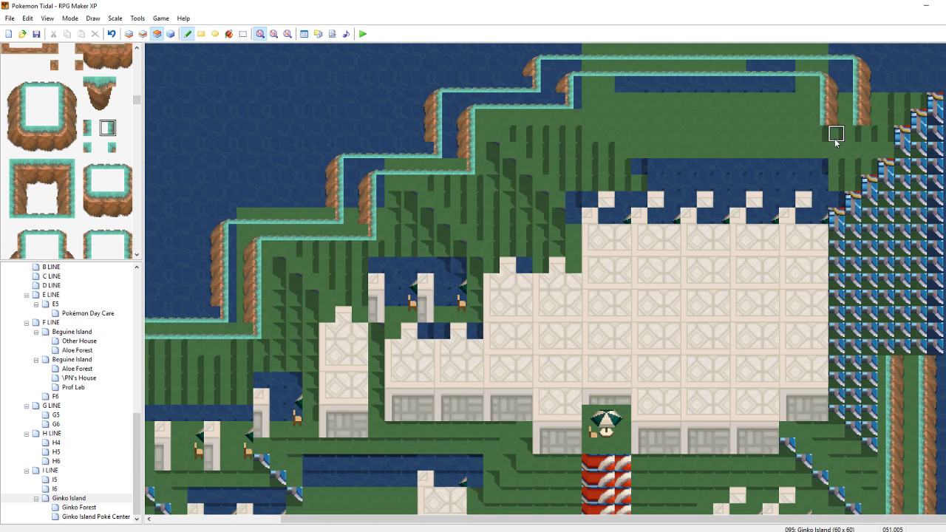
pyautogui.click(88, 133)
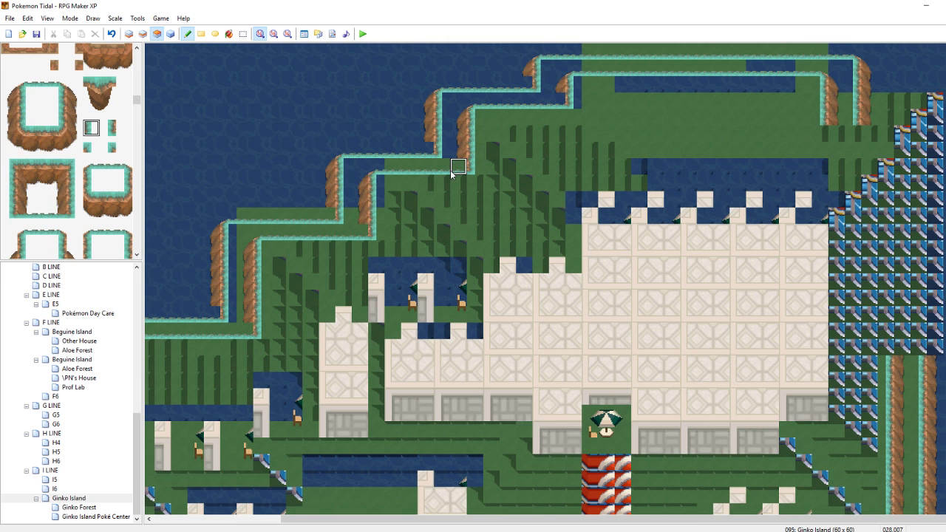
pyautogui.rightClick(452, 173)
pyautogui.click(119, 129)
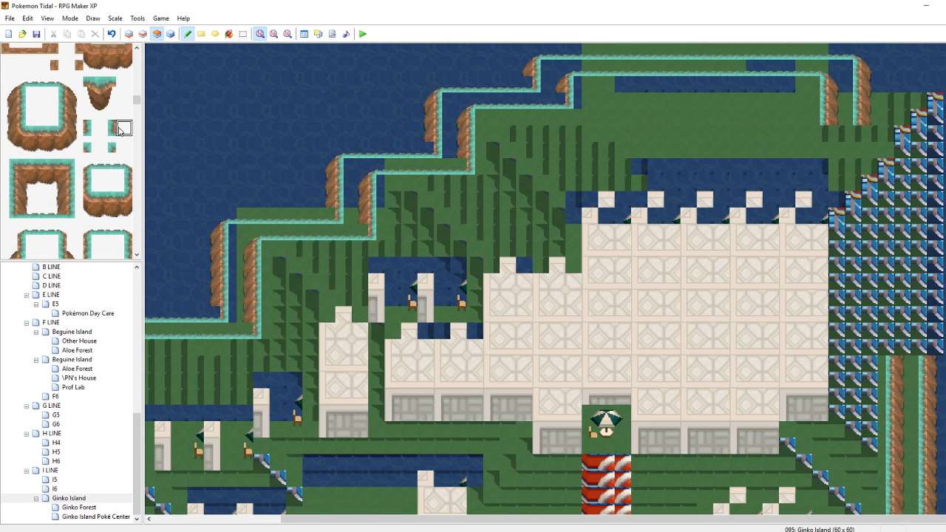
pyautogui.click(112, 131)
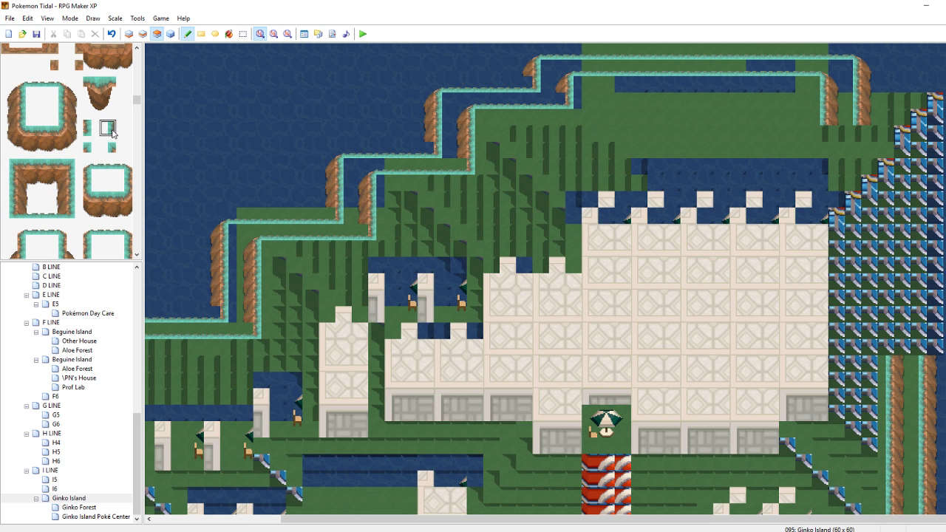
pyautogui.click(824, 140)
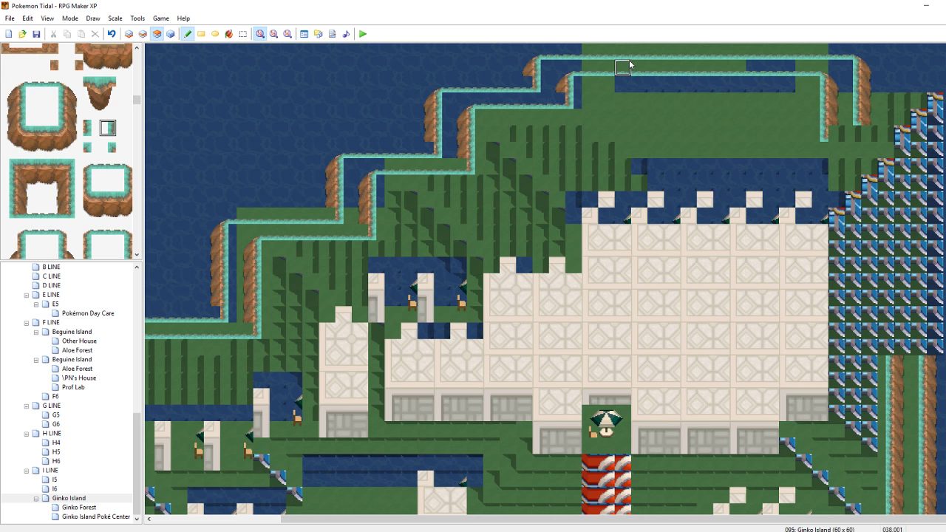
# Draw the cliff edges of both tiers east from the foot of the east-facing walls and save the project
pyautogui.moveTo(630, 63); pyautogui.dragTo(629, 54, button='right')
pyautogui.moveTo(888, 119)
pyautogui.mouseDown()
pyautogui.moveTo(910, 121)
pyautogui.moveTo(839, 134)
pyautogui.mouseUp()
pyautogui.rightClick(888, 134)
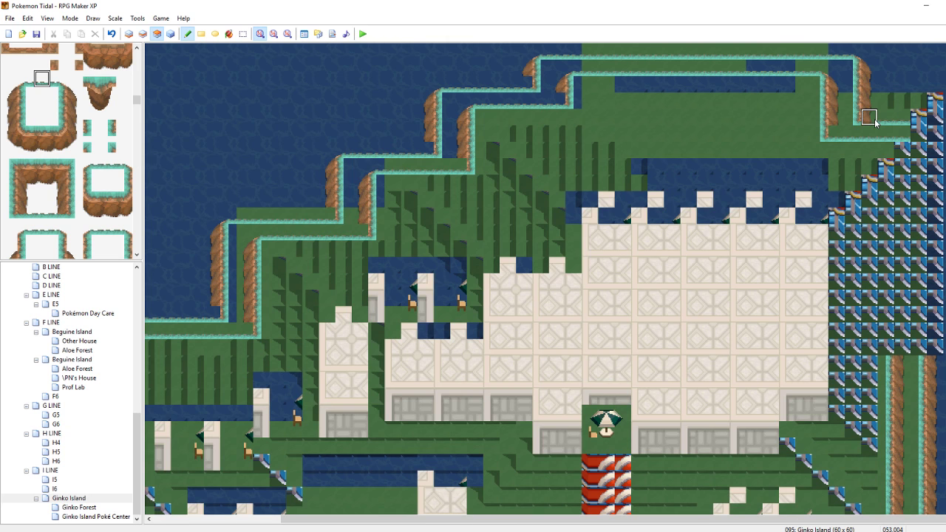
pyautogui.rightClick(355, 66)
pyautogui.hotkey('ctrl', 's')
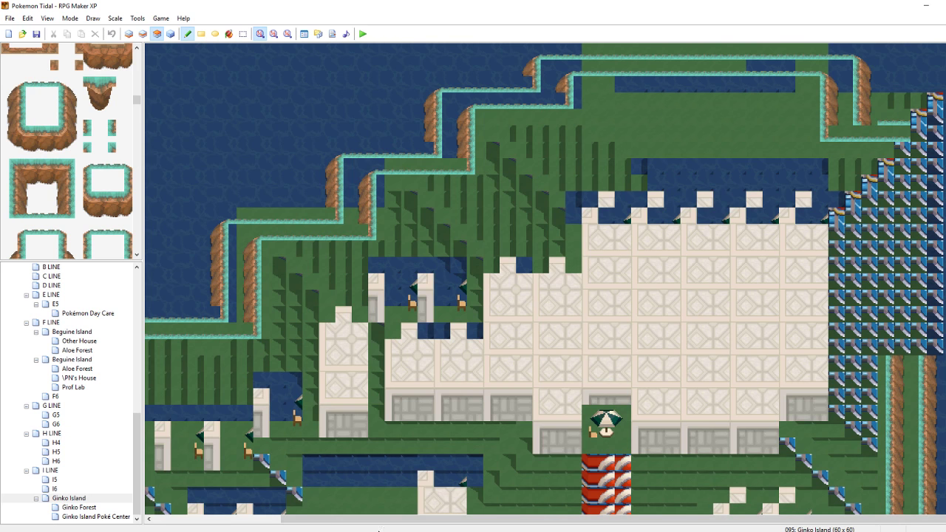
pyautogui.moveTo(391, 531)
pyautogui.scroll(-3, 77, 174)
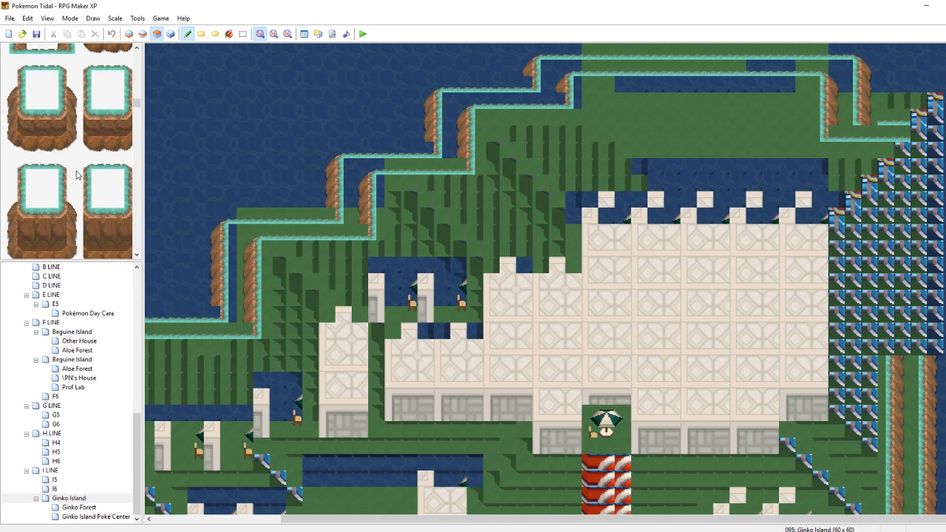
# Look through the tileset's cliff tiles, switch to Photoshop and bring up the turquoise-edged cliffs in Outdoor.psd
pyautogui.scroll(-3, 77, 175)
pyautogui.scroll(10, 77, 175)
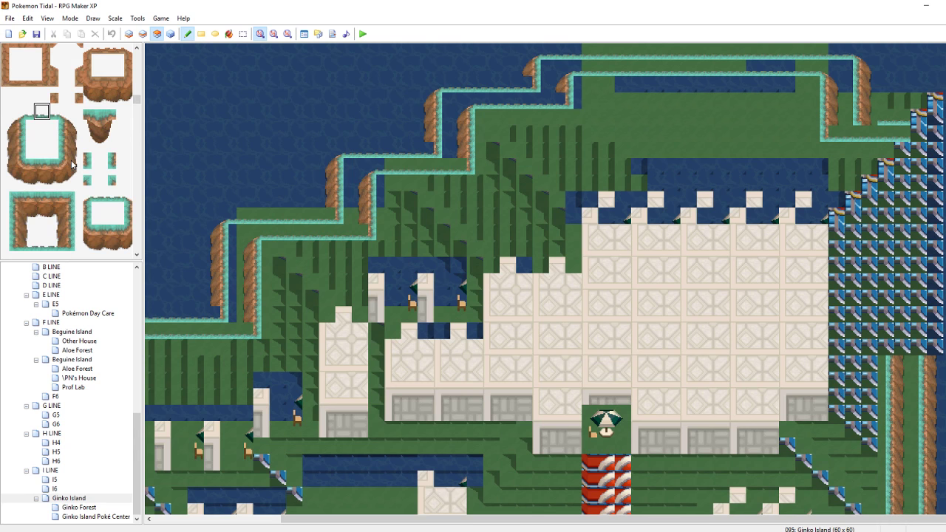
pyautogui.scroll(-3, 77, 175)
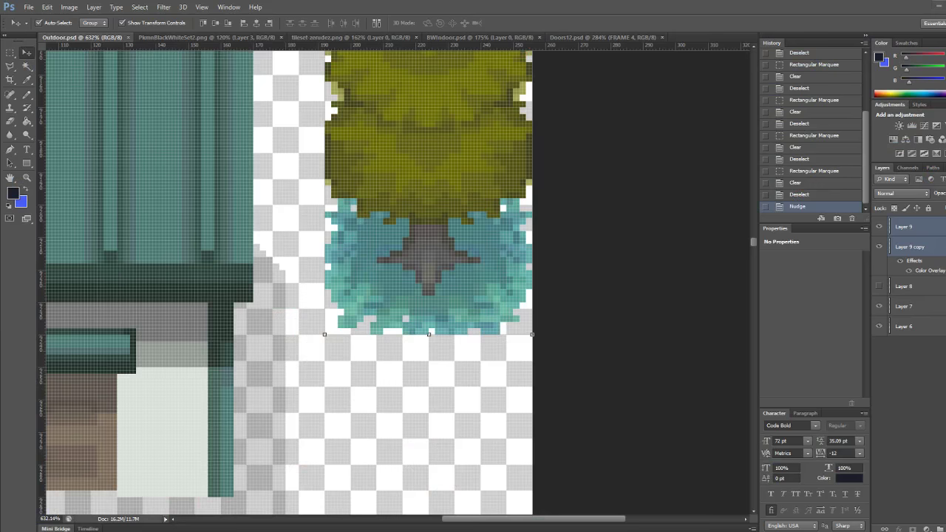
pyautogui.keyDown('alt'); pyautogui.scroll(-4, 296, 275); pyautogui.keyUp('alt')
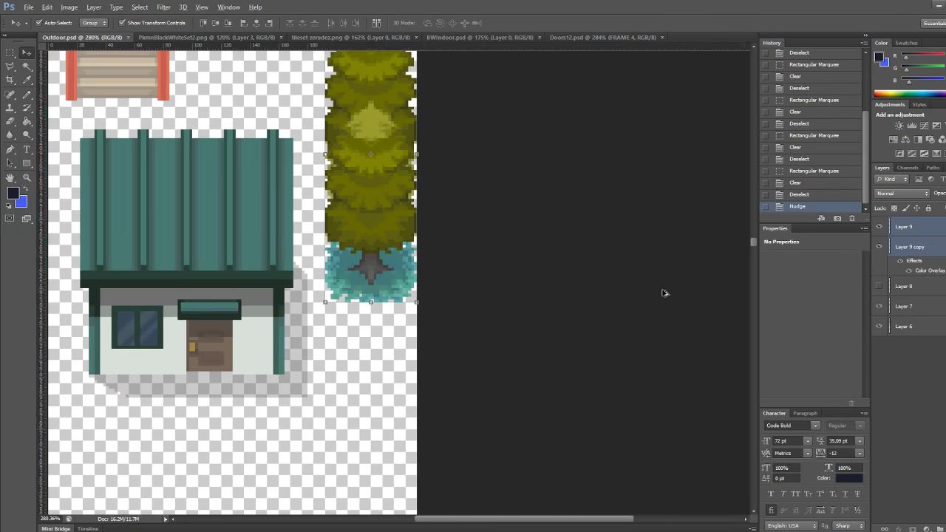
pyautogui.moveTo(761, 241); pyautogui.dragTo(742, 156)
pyautogui.scroll(-1, 391, 293)
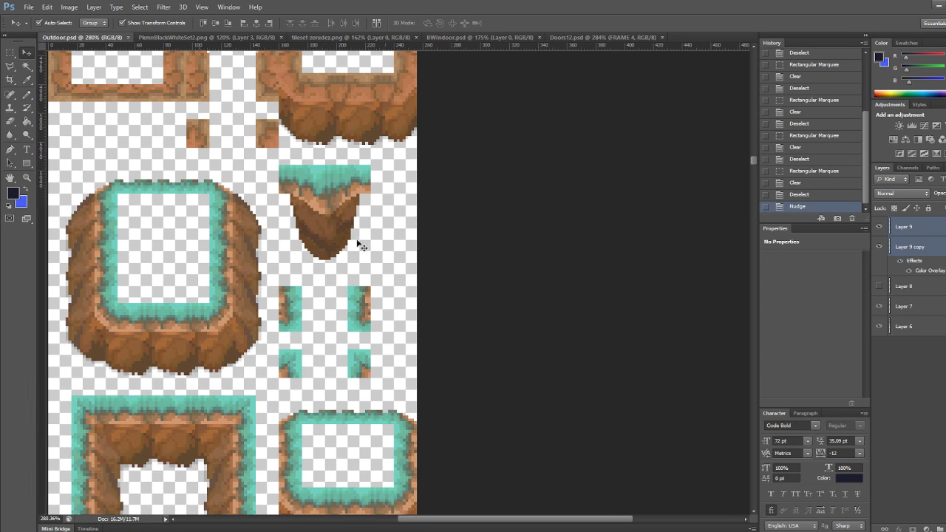
# Select a one-tile square over the top edge of the small turquoise-rimmed cliff, aligned with the corner tiles above it
pyautogui.click(12, 55)
pyautogui.scroll(-1, 303, 325)
pyautogui.scroll(-1, 303, 329)
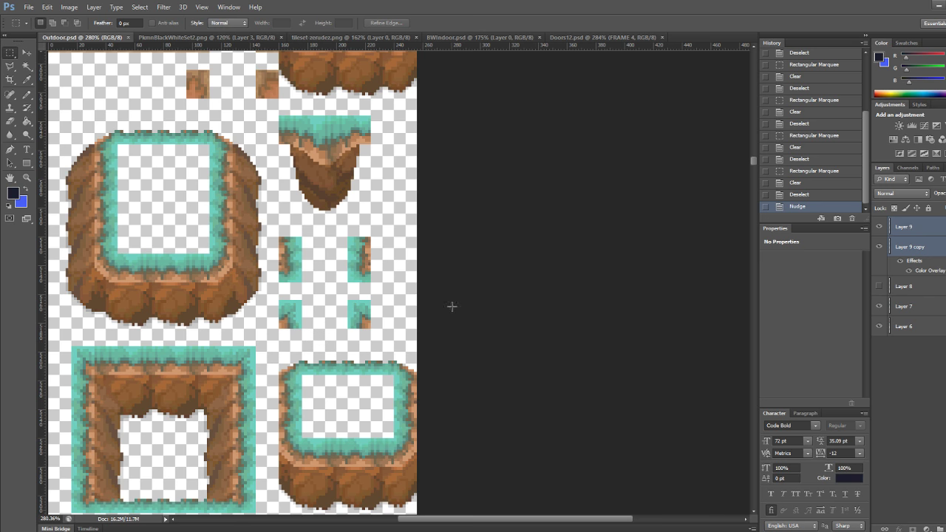
pyautogui.keyDown('alt'); pyautogui.scroll(3, 408, 411); pyautogui.keyUp('alt')
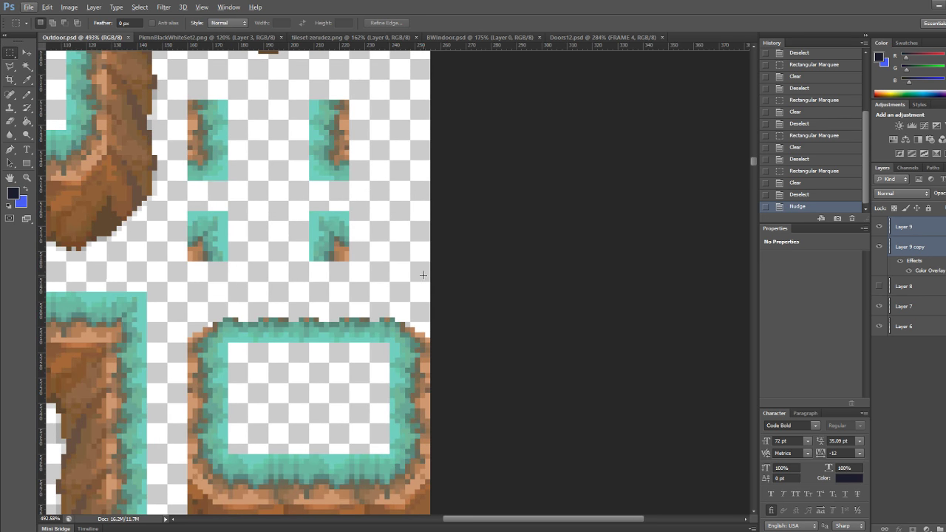
pyautogui.moveTo(330, 341)
pyautogui.mouseDown()
pyautogui.moveTo(391, 280)
pyautogui.moveTo(385, 314)
pyautogui.moveTo(342, 342)
pyautogui.mouseUp()
pyautogui.hotkey('ctrl', 'd')
pyautogui.hotkey('ctrl', 'd')
pyautogui.keyDown('alt'); pyautogui.scroll(3, 379, 313); pyautogui.keyUp('alt')
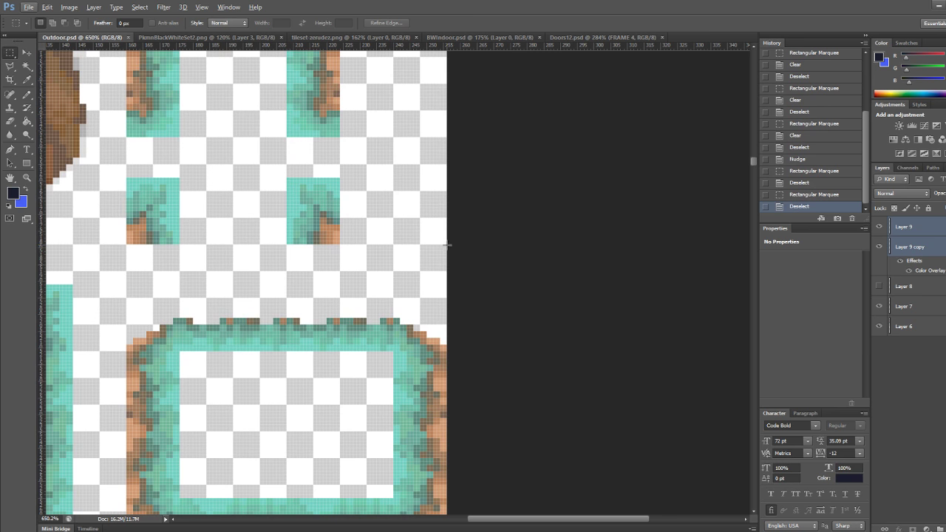
pyautogui.moveTo(447, 246); pyautogui.dragTo(363, 145)
pyautogui.keyDown('alt'); pyautogui.scroll(5, 334, 347); pyautogui.keyUp('alt')
pyautogui.hotkey('ctrl', 'd')
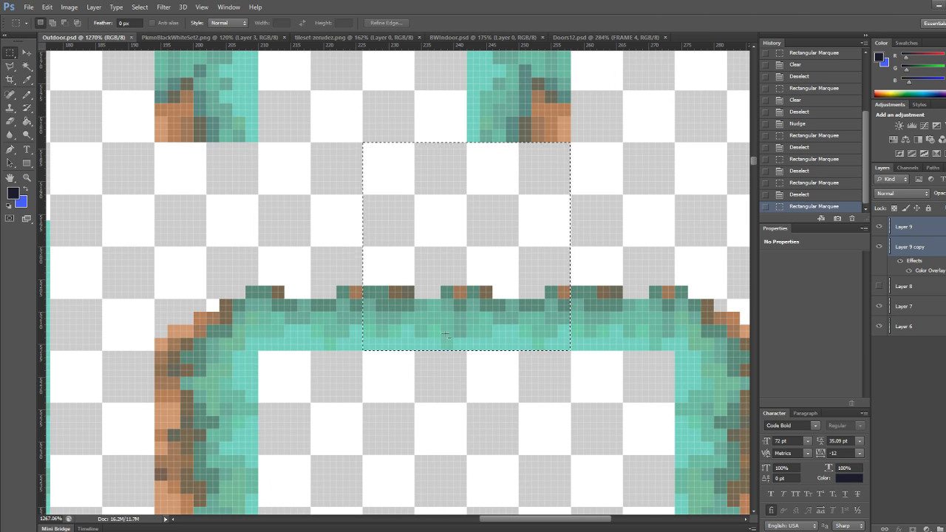
pyautogui.keyDown('alt'); pyautogui.scroll(-6, 438, 320); pyautogui.keyUp('alt')
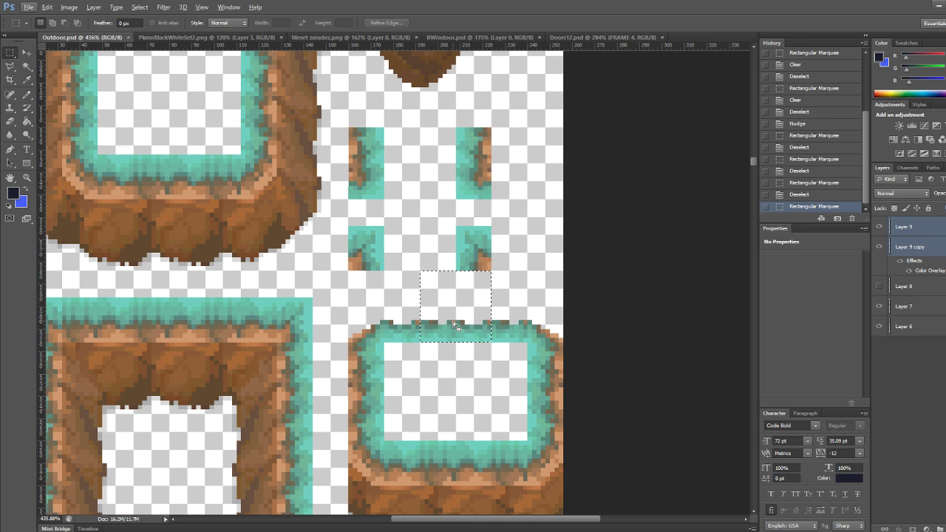
pyautogui.keyDown('alt'); pyautogui.scroll(-3, 446, 331); pyautogui.keyUp('alt')
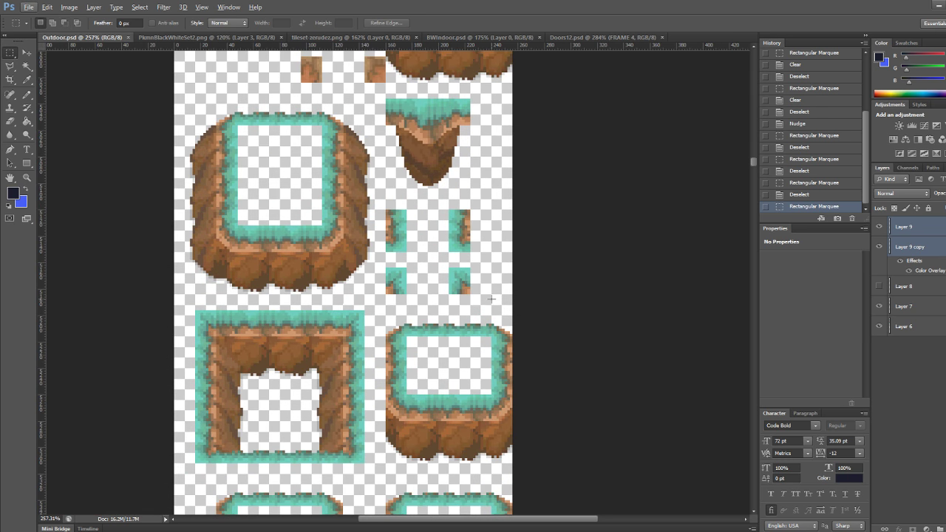
pyautogui.click(683, 213)
pyautogui.scroll(-2, 683, 213)
pyautogui.moveTo(754, 162); pyautogui.dragTo(753, 176)
pyautogui.hotkey('ctrl', 'v')
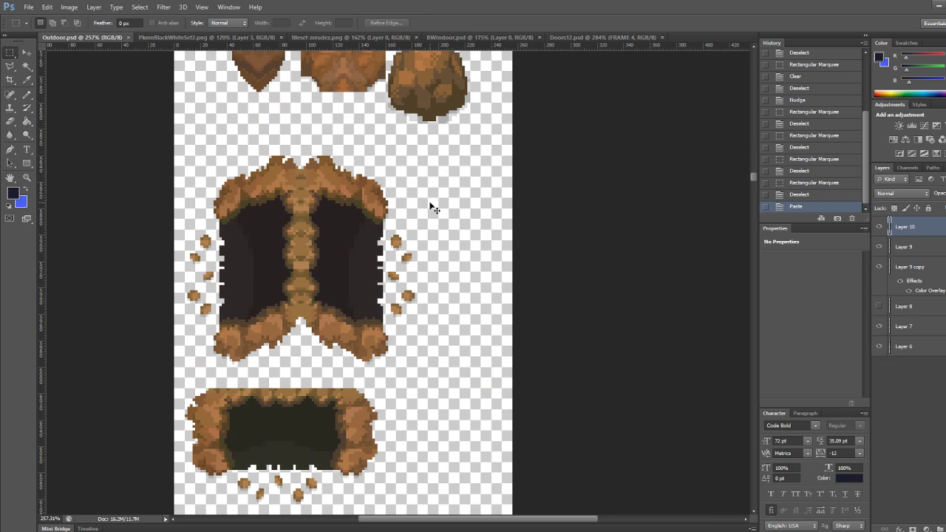
pyautogui.hotkey('ctrl', 'z')
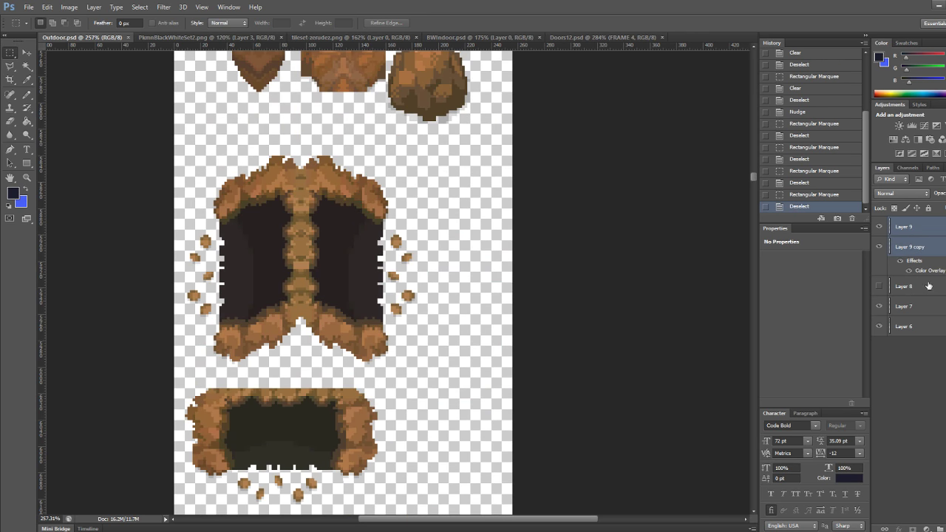
pyautogui.click(927, 330)
pyautogui.moveTo(754, 176); pyautogui.dragTo(758, 162)
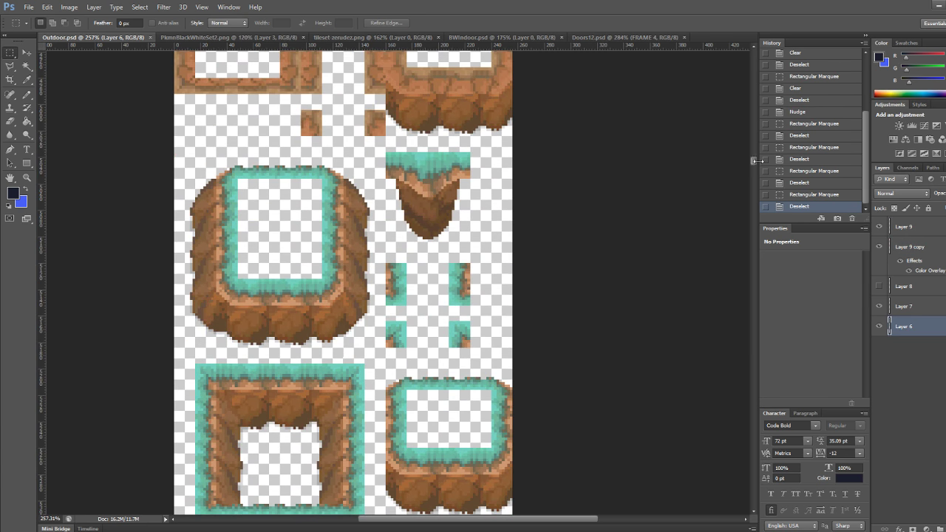
# Restore the one-tile selection, copy the small cliff's top edge from Layer 6 and paste it as a new layer
pyautogui.click(808, 196)
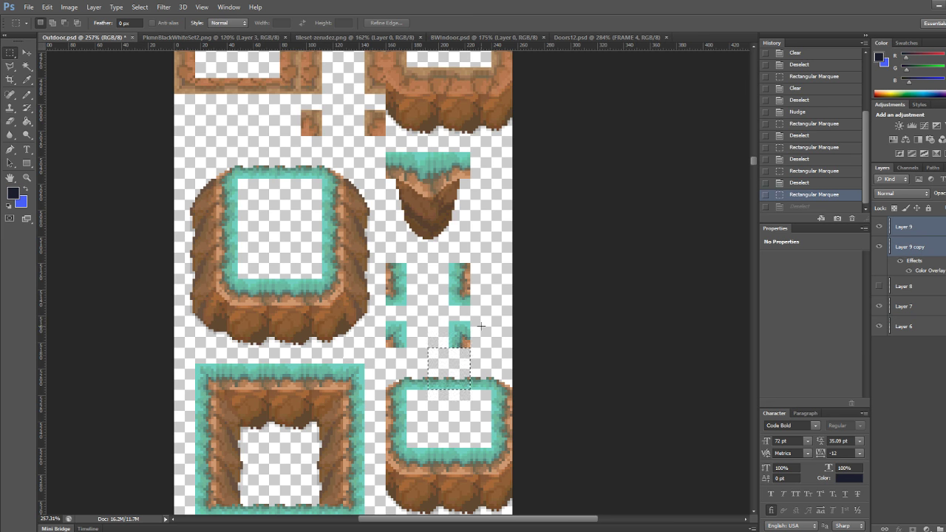
pyautogui.click(916, 323)
pyautogui.click(879, 326)
pyautogui.click(880, 326)
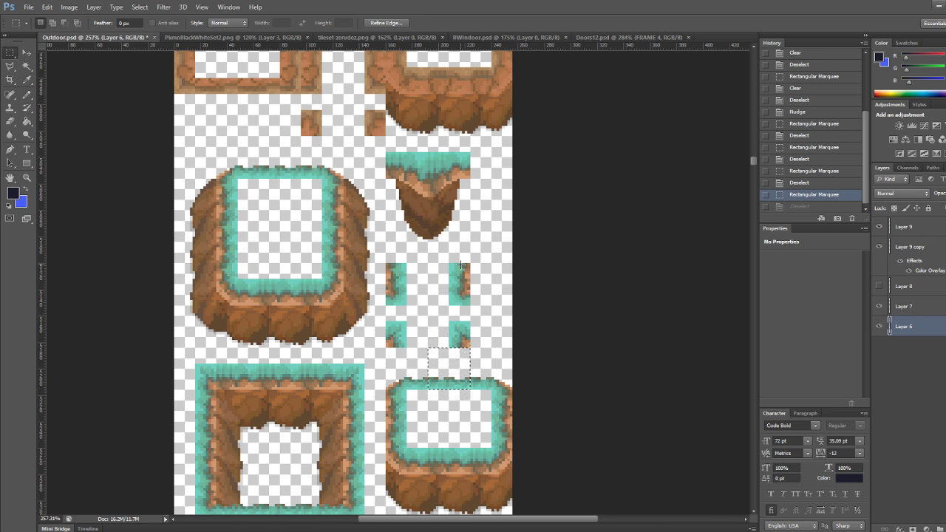
pyautogui.click(502, 254)
pyautogui.moveTo(753, 159); pyautogui.dragTo(754, 154)
pyautogui.hotkey('ctrl', 'v')
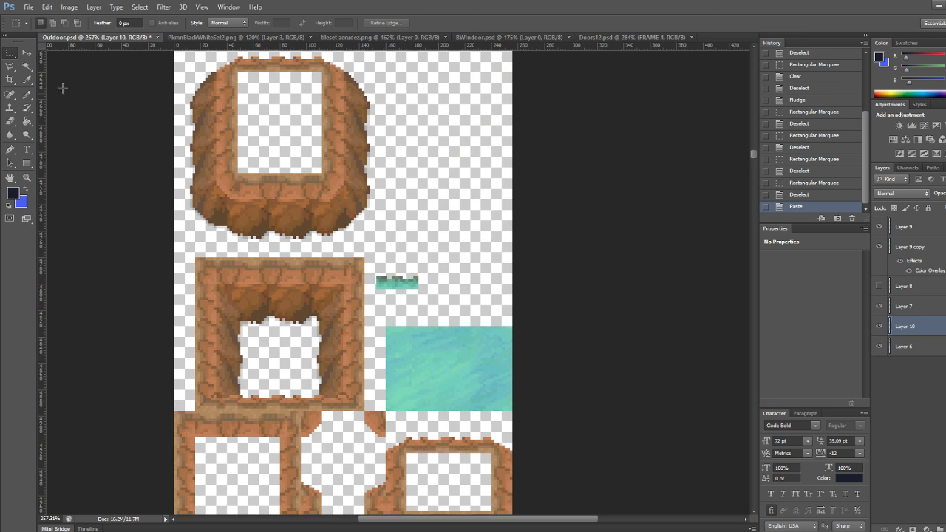
# Move the pasted edge strip onto the top-right corner of the solid turquoise block
pyautogui.click(28, 53)
pyautogui.scroll(3, 393, 263)
pyautogui.keyDown('alt'); pyautogui.scroll(1, 420, 295); pyautogui.keyUp('alt')
pyautogui.moveTo(420, 295); pyautogui.dragTo(589, 365)
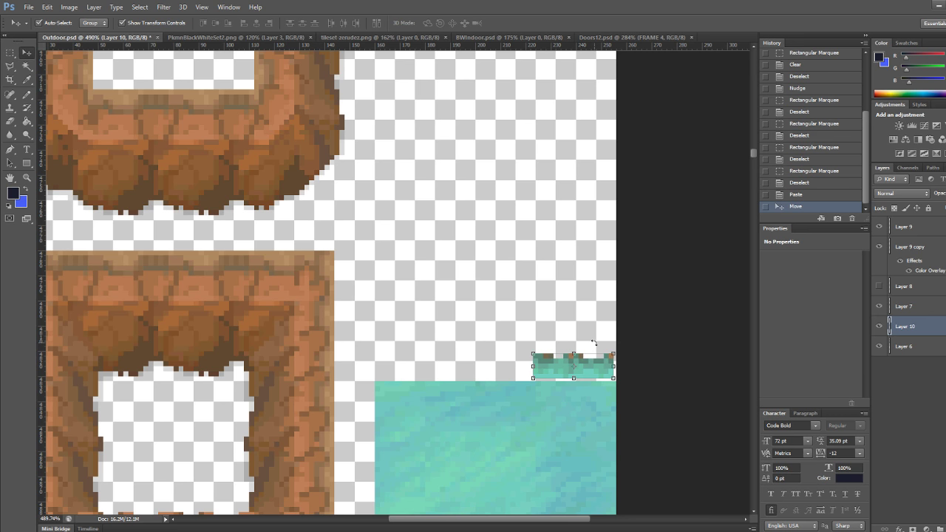
# Paste a second copy of the edge strip and align it directly left of the first, flush with the turquoise block
pyautogui.hotkey('ctrl', 'v')
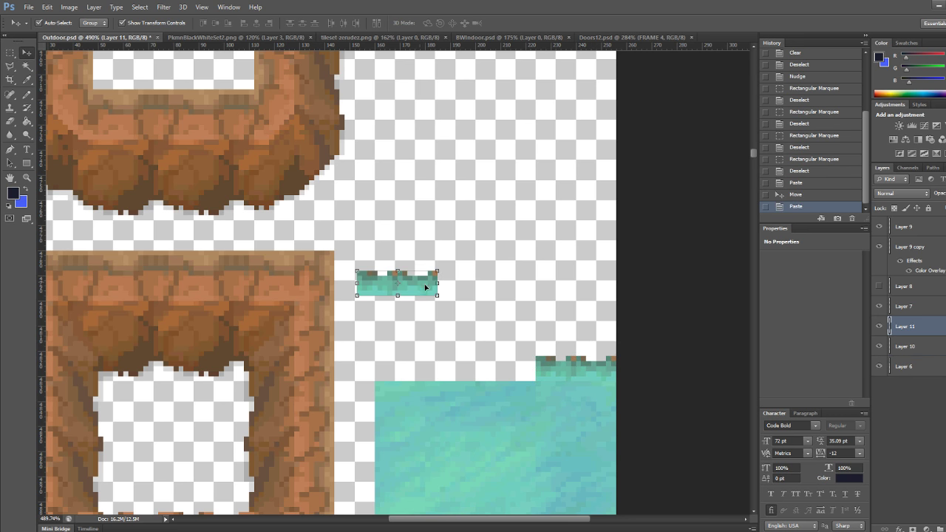
pyautogui.moveTo(425, 287); pyautogui.dragTo(517, 360)
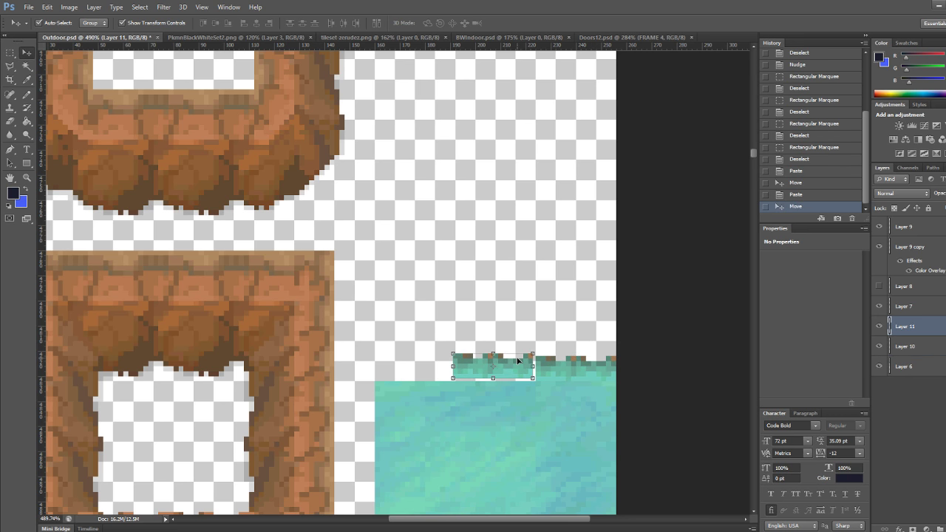
pyautogui.press('Down')
pyautogui.press('Right')
# Mark a one-tile square over the top edge of the large turquoise-rimmed cliff as a grid reference
pyautogui.scroll(-5, 565, 320)
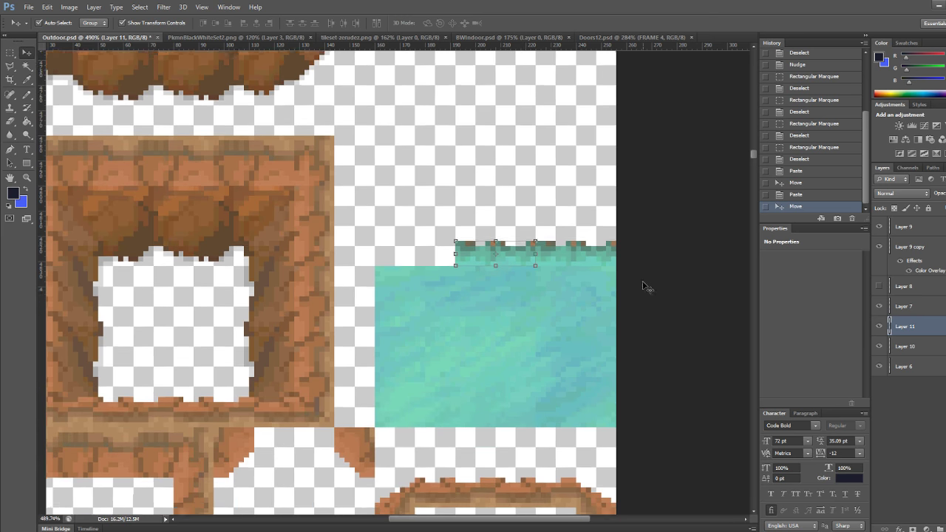
pyautogui.scroll(-2, 643, 282)
pyautogui.keyDown('alt'); pyautogui.scroll(-3, 510, 307); pyautogui.keyUp('alt')
pyautogui.moveTo(753, 152)
pyautogui.mouseDown()
pyautogui.moveTo(754, 178)
pyautogui.moveTo(757, 162)
pyautogui.mouseUp()
pyautogui.scroll(5, 477, 211)
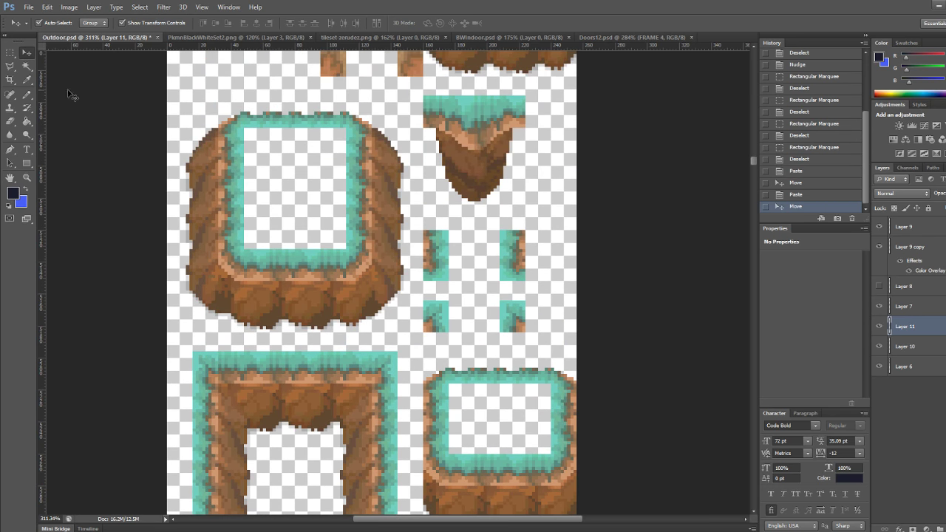
pyautogui.click(10, 54)
pyautogui.keyDown('alt'); pyautogui.scroll(4, 180, 123); pyautogui.keyUp('alt')
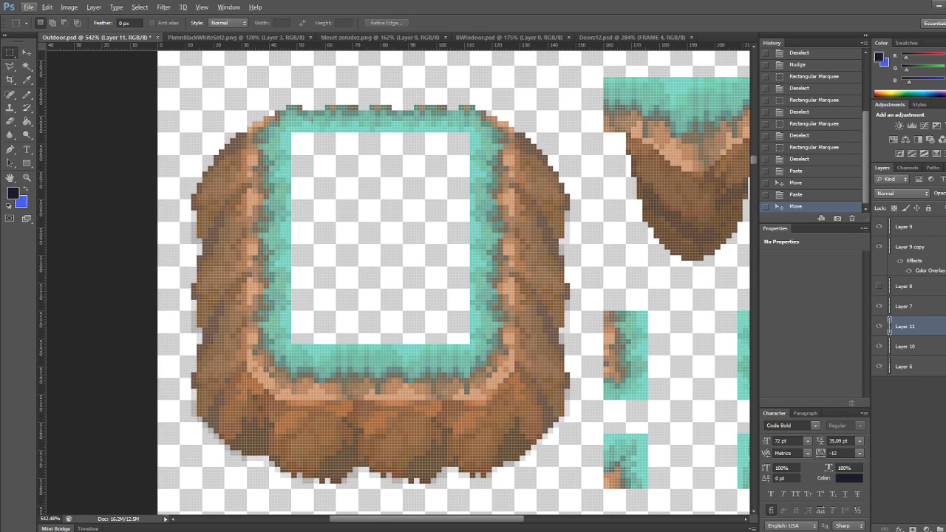
pyautogui.moveTo(337, 131); pyautogui.dragTo(424, 62)
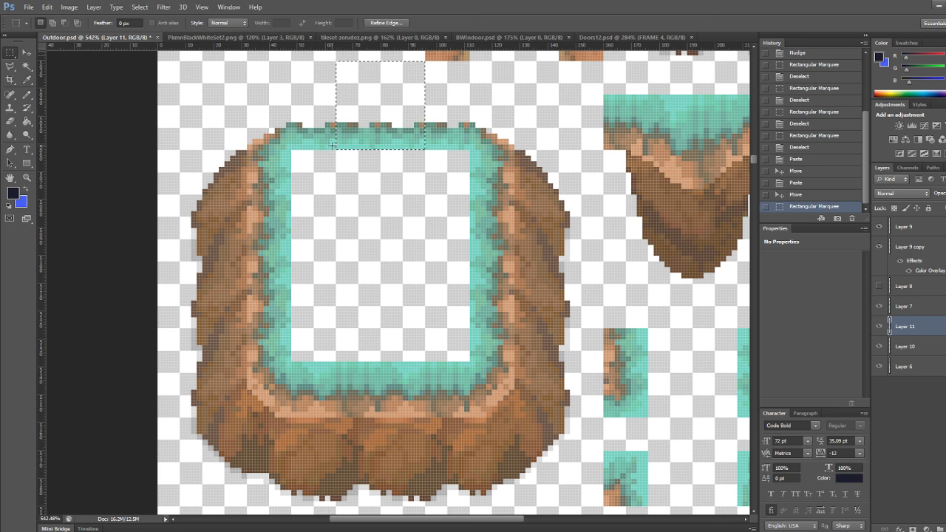
# Step the one-tile selection down the large cliff's left rim and select the straight section of its outer left wall
pyautogui.keyDown('alt'); pyautogui.scroll(4, 335, 150); pyautogui.keyUp('alt')
pyautogui.moveTo(339, 151); pyautogui.dragTo(160, 317)
pyautogui.moveTo(161, 322); pyautogui.dragTo(161, 329)
pyautogui.keyDown('alt'); pyautogui.scroll(-3, 298, 357); pyautogui.keyUp('alt')
pyautogui.keyDown('alt'); pyautogui.scroll(1, 271, 433); pyautogui.keyUp('alt')
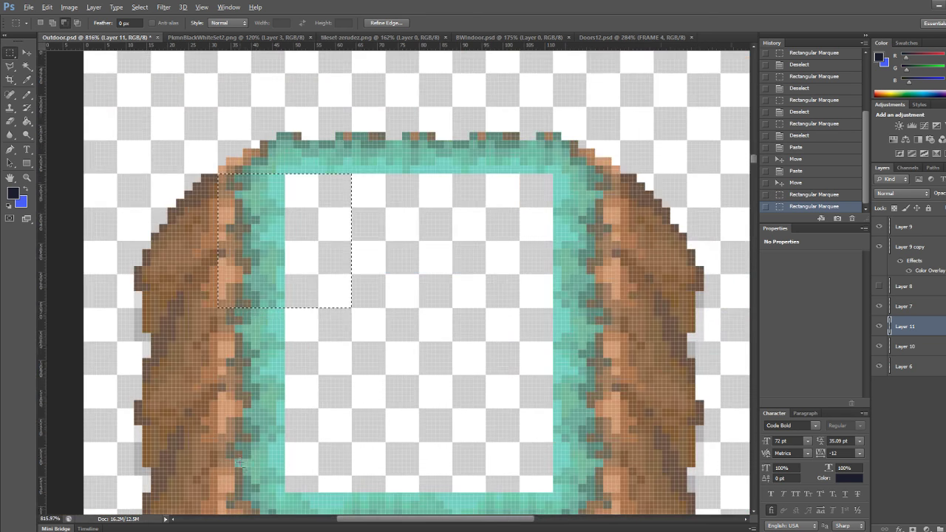
pyautogui.keyDown('alt'); pyautogui.scroll(1, 342, 363); pyautogui.keyUp('alt')
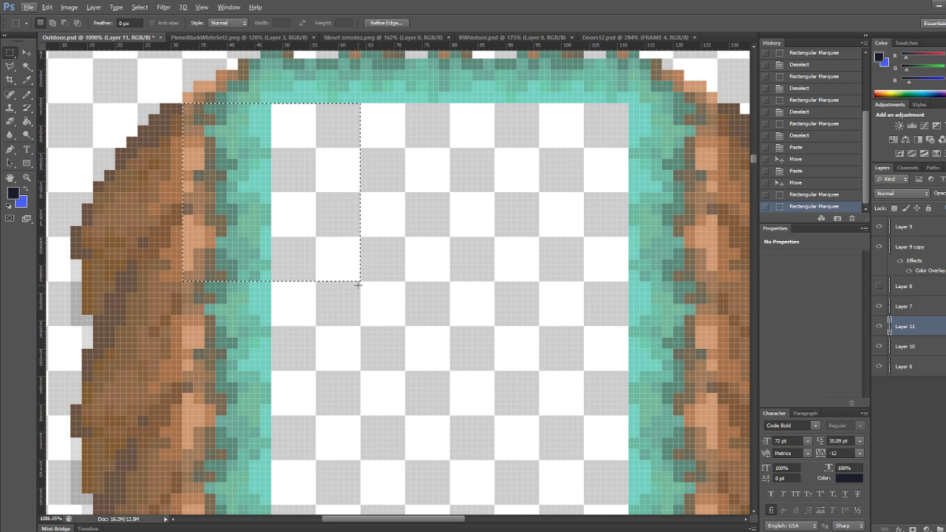
pyautogui.moveTo(360, 282); pyautogui.dragTo(184, 454)
pyautogui.keyDown('alt'); pyautogui.scroll(-2, 263, 391); pyautogui.keyUp('alt')
pyautogui.keyDown('alt'); pyautogui.scroll(1, 162, 440); pyautogui.keyUp('alt')
pyautogui.keyDown('alt'); pyautogui.scroll(3, 181, 424); pyautogui.keyUp('alt')
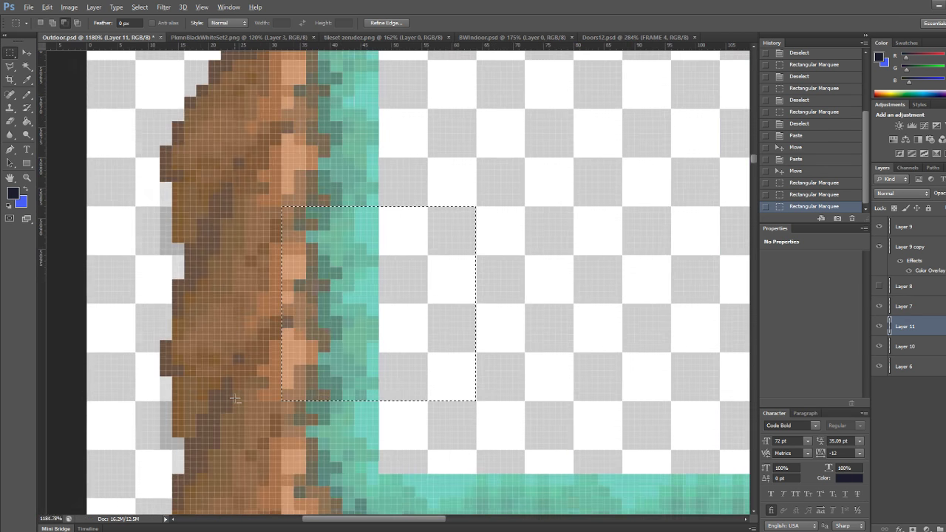
pyautogui.moveTo(295, 400); pyautogui.dragTo(242, 157)
pyautogui.keyDown('alt'); pyautogui.scroll(-5, 244, 162); pyautogui.keyUp('alt')
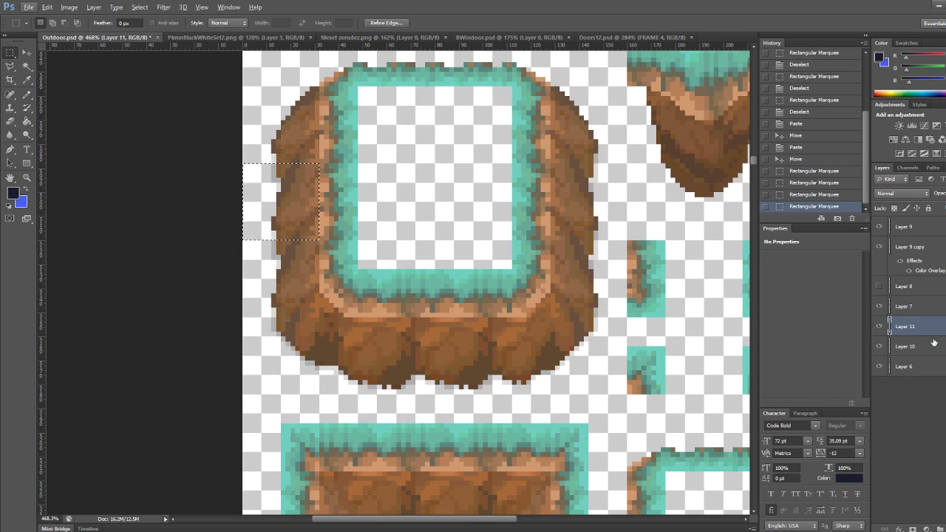
# Copy the selected left wall section from Layer 6 and paste it as a new layer for the turquoise block
pyautogui.click(931, 366)
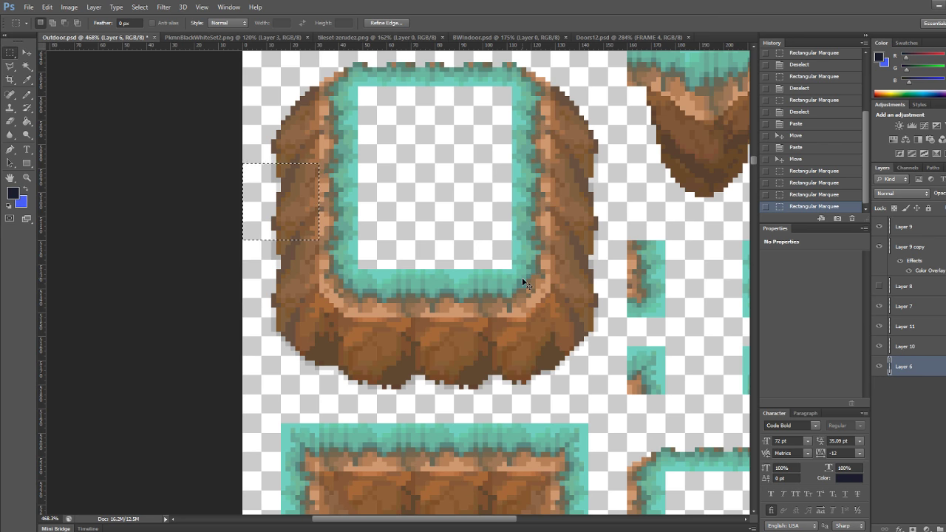
pyautogui.keyDown('alt'); pyautogui.scroll(-5, 553, 278); pyautogui.keyUp('alt')
pyautogui.moveTo(754, 161); pyautogui.dragTo(751, 153)
pyautogui.keyDown('alt'); pyautogui.scroll(4, 523, 367); pyautogui.keyUp('alt')
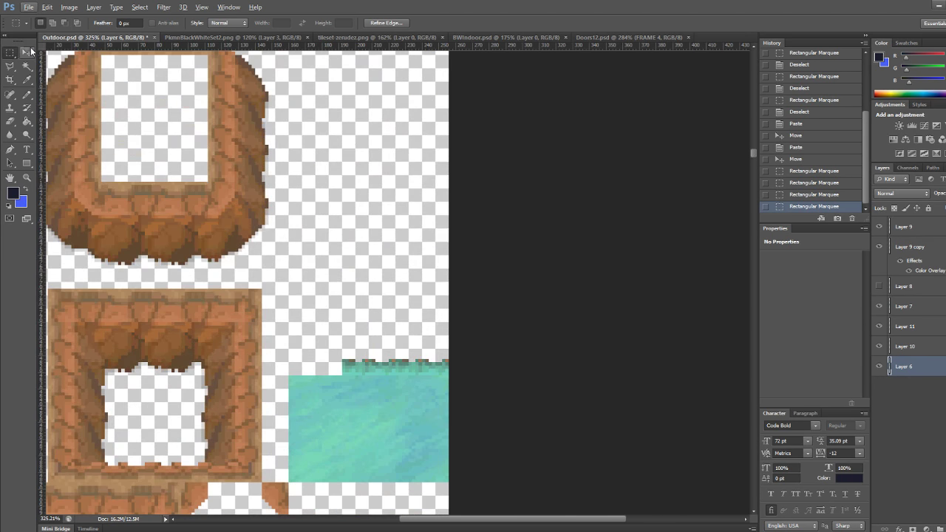
pyautogui.click(27, 53)
pyautogui.hotkey('ctrl', 'v')
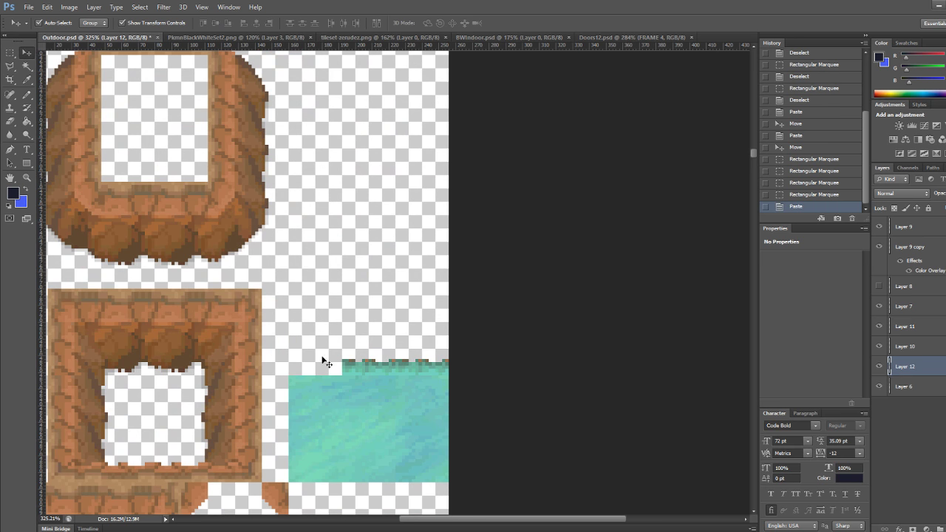
# Move the pasted brown cliff piece up to the top edge of the teal water tile on the tileset's east side
pyautogui.keyDown('alt'); pyautogui.scroll(-6, 317, 363); pyautogui.keyUp('alt')
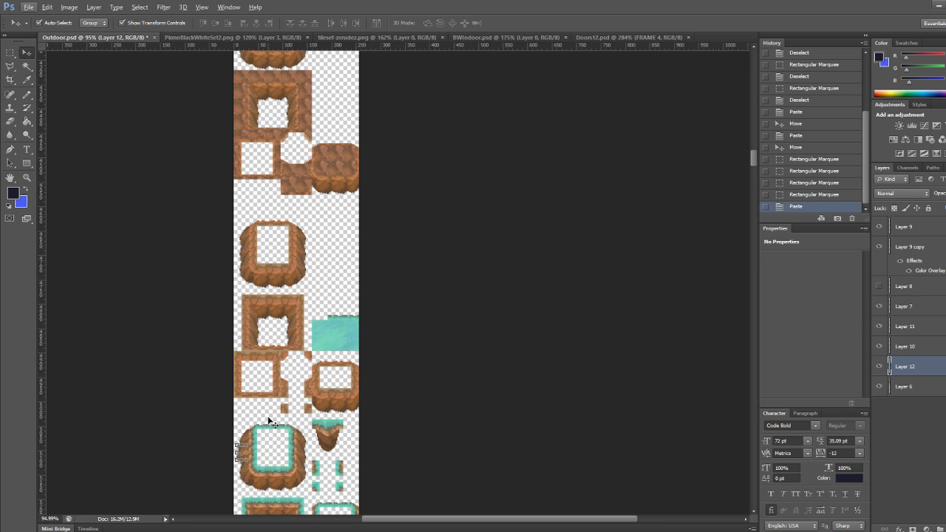
pyautogui.moveTo(242, 449); pyautogui.dragTo(334, 304)
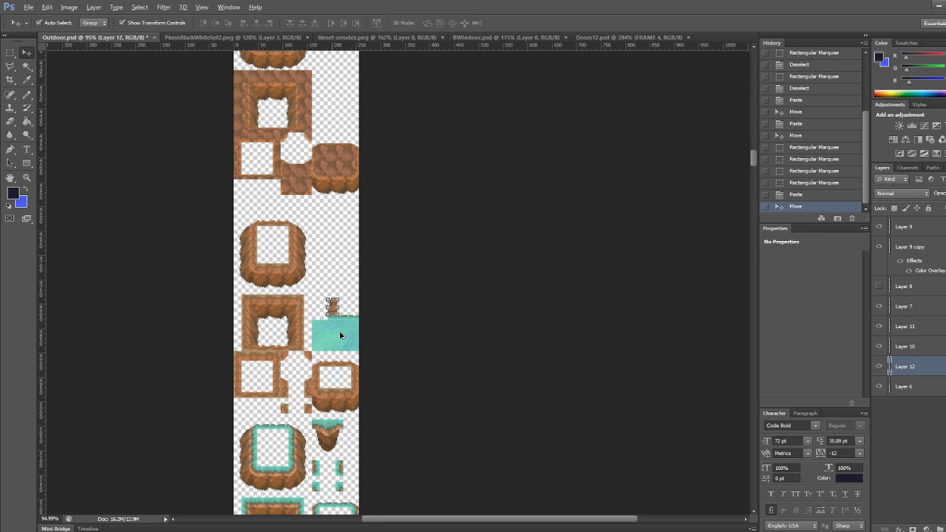
pyautogui.keyDown('alt'); pyautogui.scroll(5, 342, 332); pyautogui.keyUp('alt')
pyautogui.keyDown('alt'); pyautogui.scroll(3, 392, 268); pyautogui.keyUp('alt')
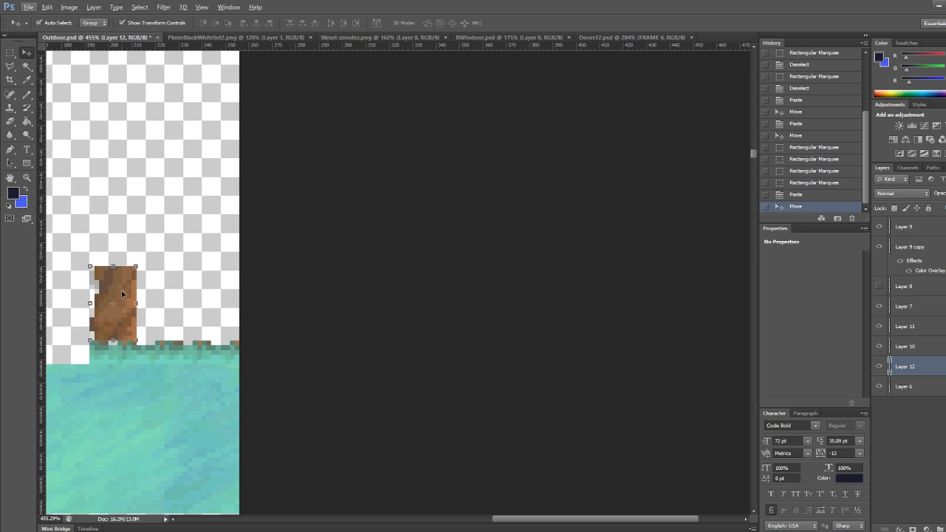
pyautogui.moveTo(122, 294); pyautogui.dragTo(165, 298)
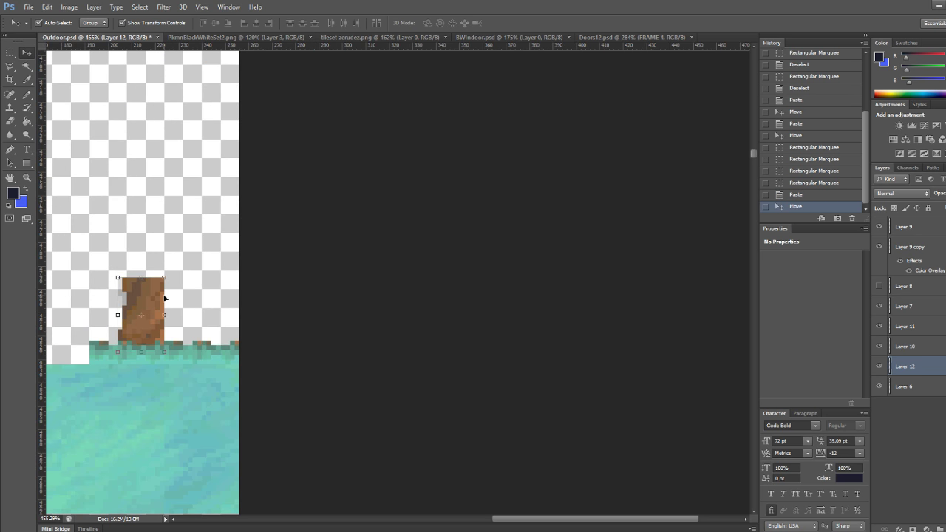
# Nudge the cliff piece down behind the teal grass edge until it lines up with the tile grid
pyautogui.press('Down')
pyautogui.press('Down')
pyautogui.press('Down')
pyautogui.press('Down')
pyautogui.press('Down')
pyautogui.press('Down')
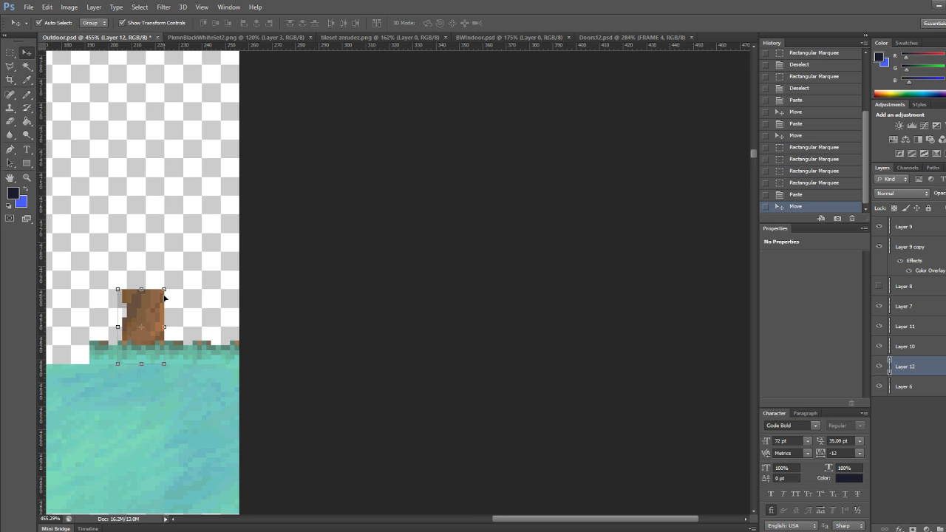
pyautogui.press('Right')
pyautogui.press('Left')
pyautogui.press('Left')
pyautogui.press('Right')
pyautogui.press('Up')
pyautogui.keyDown('alt'); pyautogui.scroll(-4, 212, 355); pyautogui.keyUp('alt')
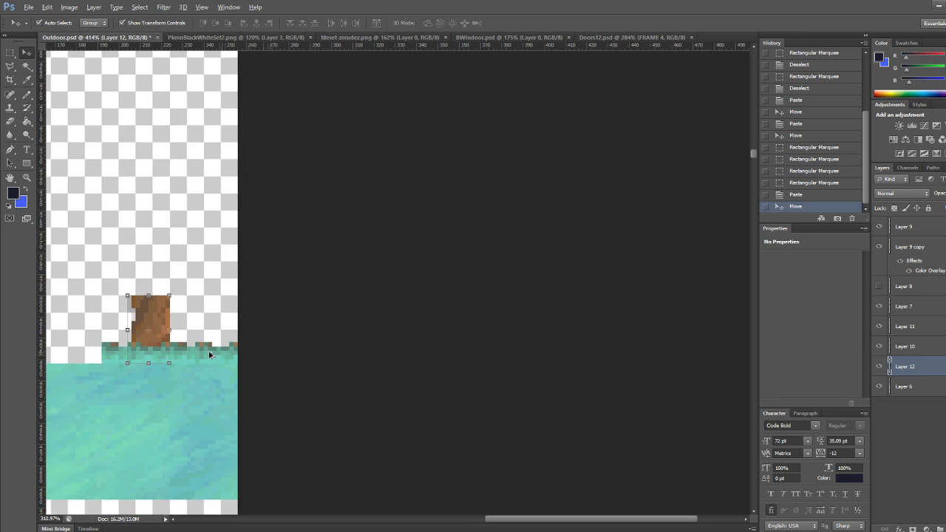
# Compare the cliff piece's alignment with and without the teal grass edge by toggling Layer 11's visibility
pyautogui.keyDown('alt'); pyautogui.scroll(6, 102, 386); pyautogui.keyUp('alt')
pyautogui.click(878, 329)
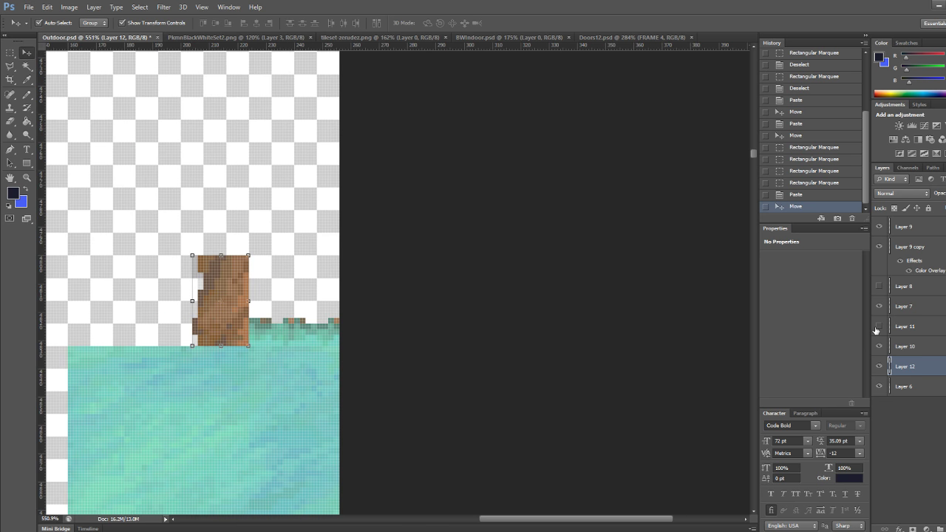
pyautogui.click(877, 329)
pyautogui.click(877, 329)
pyautogui.click(879, 330)
pyautogui.click(880, 327)
pyautogui.click(879, 328)
pyautogui.click(879, 328)
pyautogui.click(879, 329)
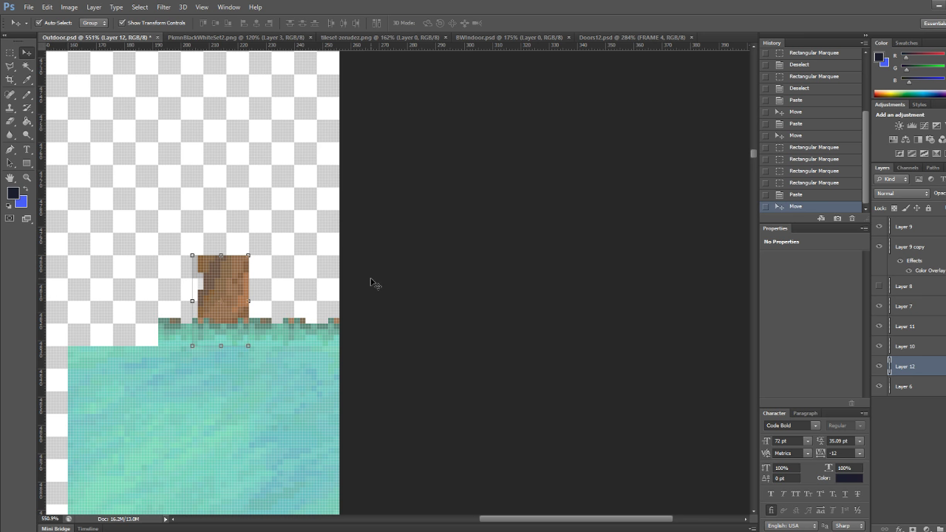
# Paste a second cliff piece, flip it horizontally and place it directly beside the first as its mirror image
pyautogui.hotkey('ctrl', 'v')
pyautogui.click(47, 6)
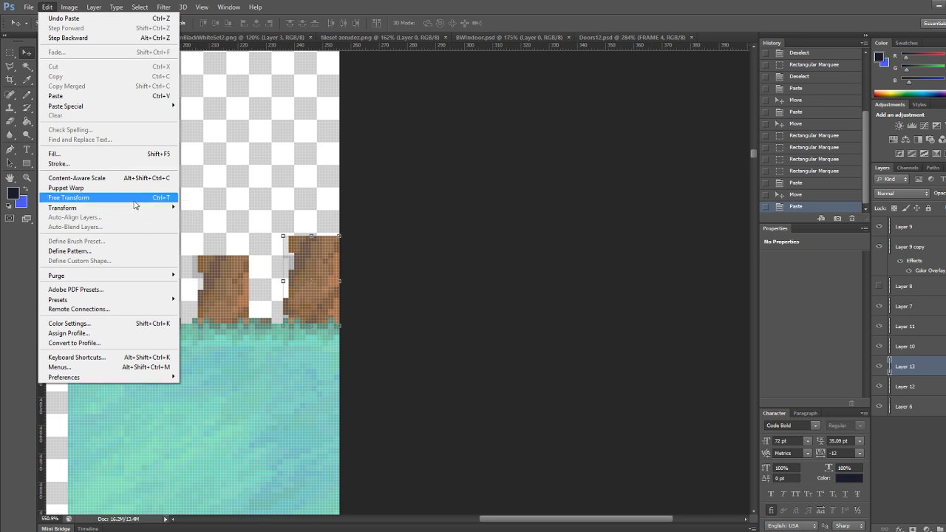
pyautogui.moveTo(150, 210)
pyautogui.click(211, 318)
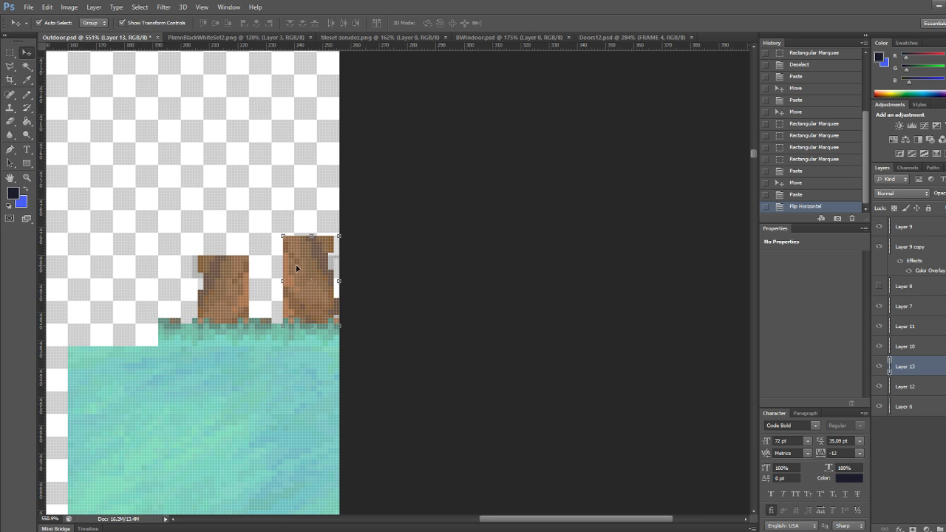
pyautogui.moveTo(296, 265); pyautogui.dragTo(271, 278)
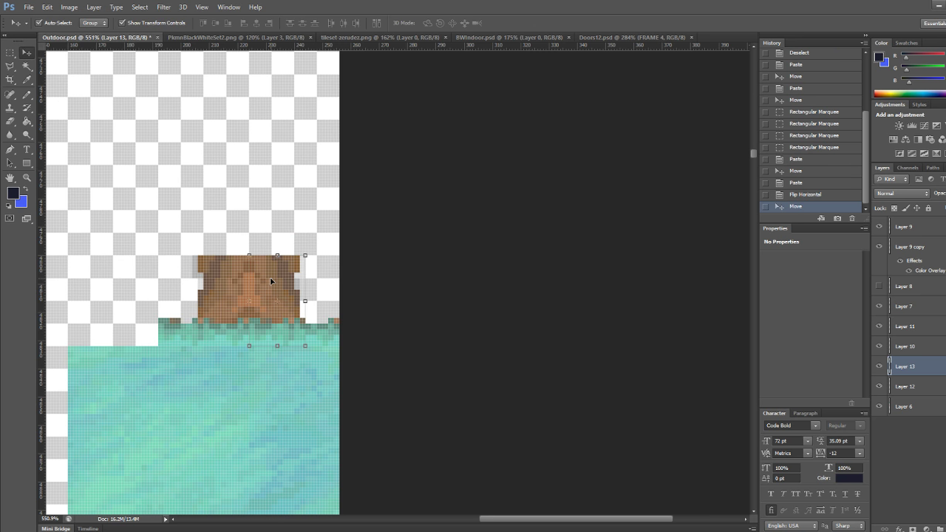
pyautogui.keyDown('alt'); pyautogui.scroll(-1, 271, 278); pyautogui.keyUp('alt')
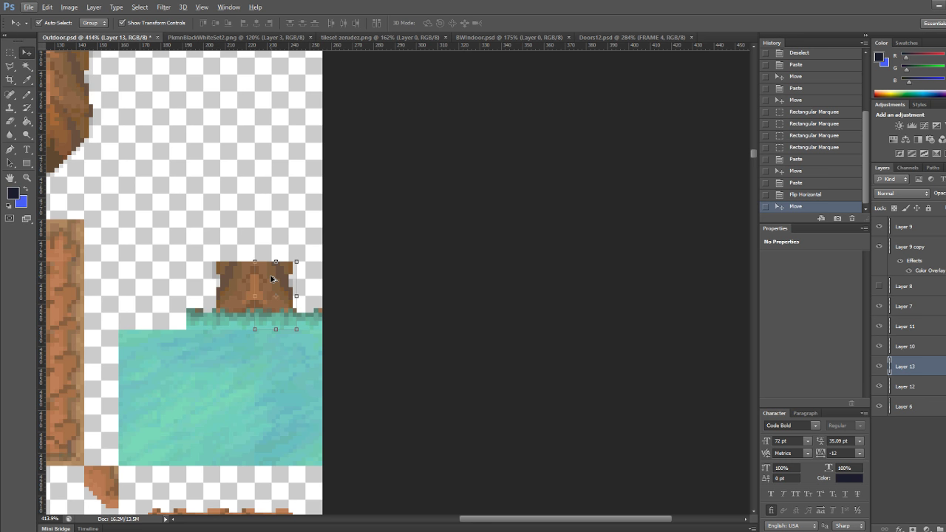
# Save Outdoor.psd and export a PNG copy as Outdoor.png with smallest compression and no interlacing
pyautogui.hotkey('ctrl', 's')
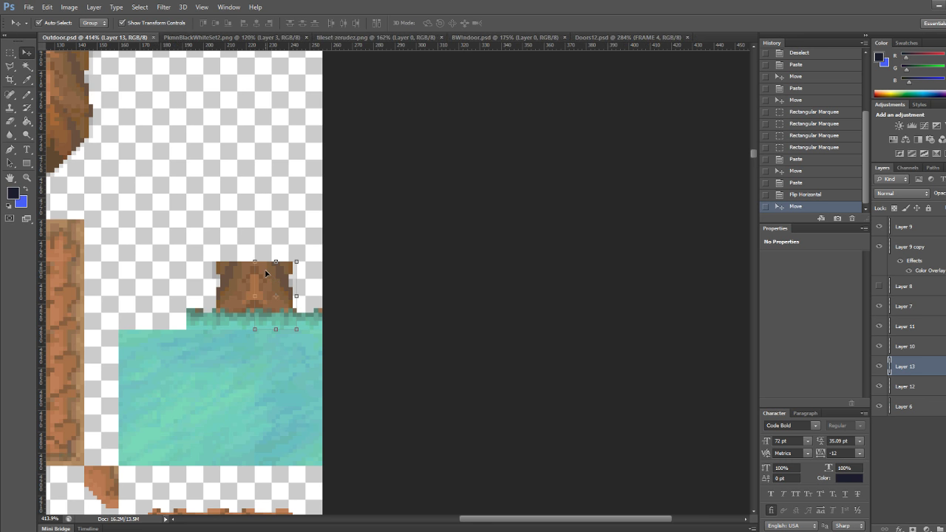
pyautogui.hotkey('ctrl', 'shift', 's')
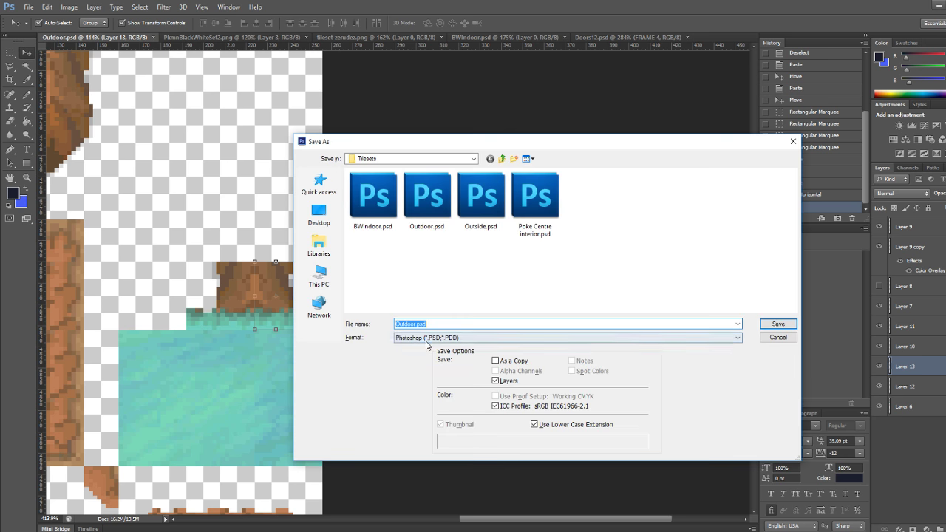
pyautogui.click(421, 337)
pyautogui.click(404, 461)
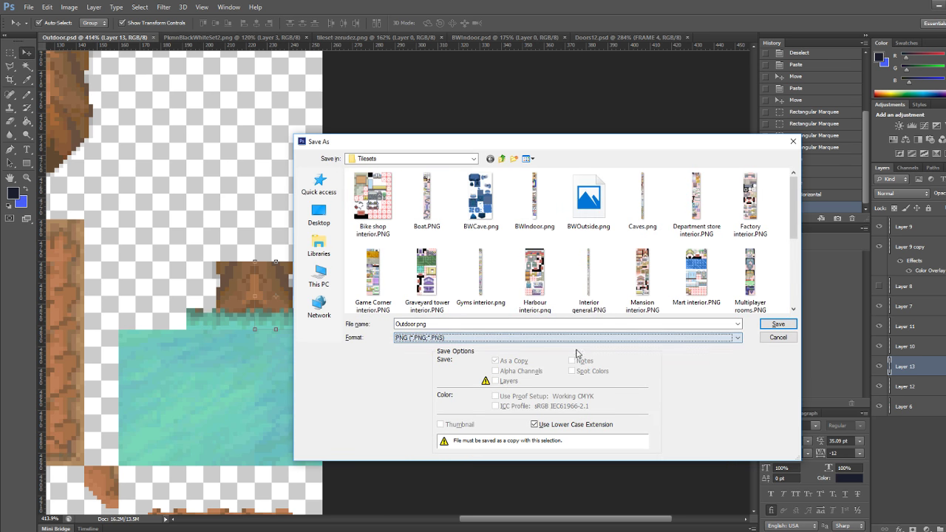
pyautogui.click(769, 327)
pyautogui.click(472, 205)
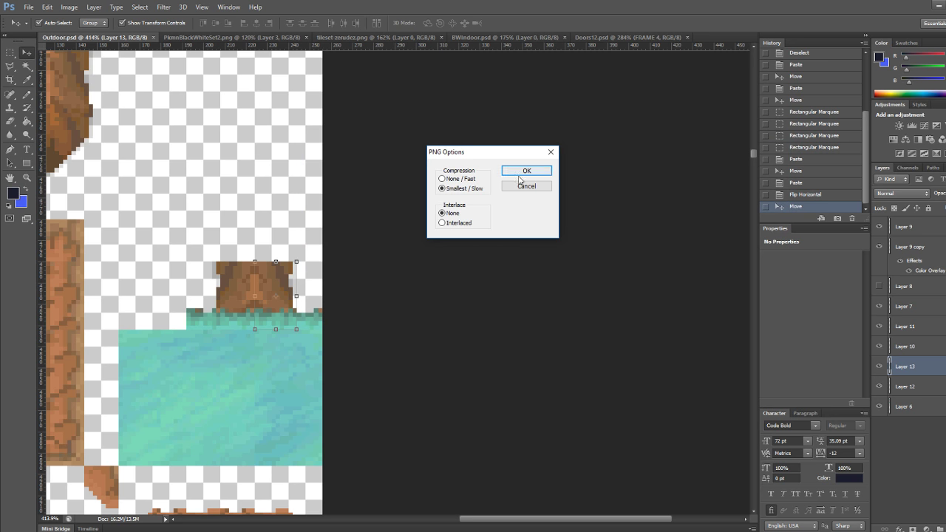
pyautogui.click(526, 171)
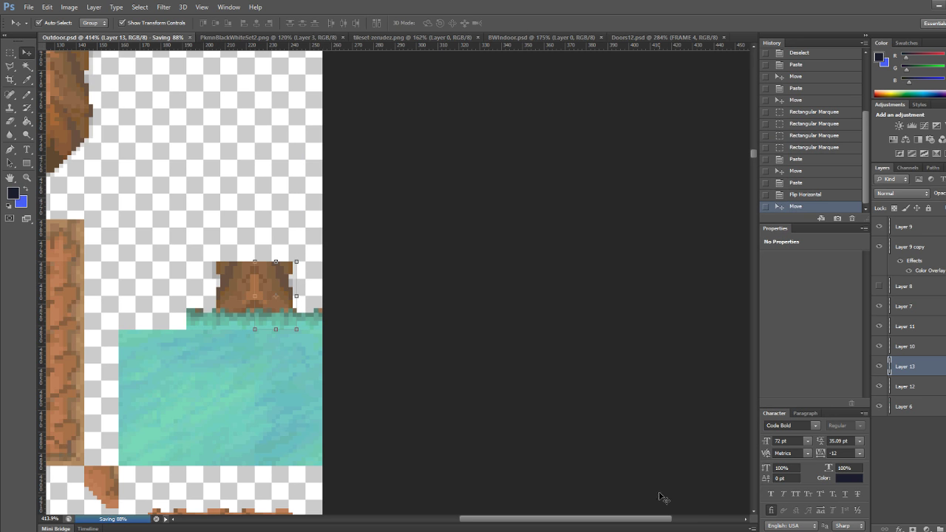
# Switch to RPG Maker XP, reload the Ginko Island map and select the new cliff tiles in the tileset palette
pyautogui.hotkey('alt', 'Tab')
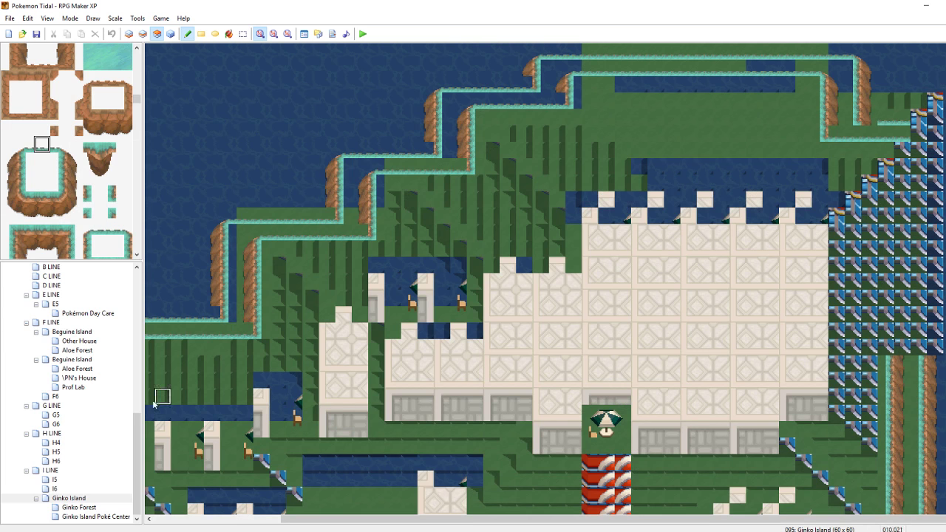
pyautogui.click(65, 509)
pyautogui.click(67, 500)
pyautogui.scroll(-1, 108, 162)
pyautogui.press('alt')
pyautogui.scroll(4, 108, 160)
pyautogui.click(113, 192)
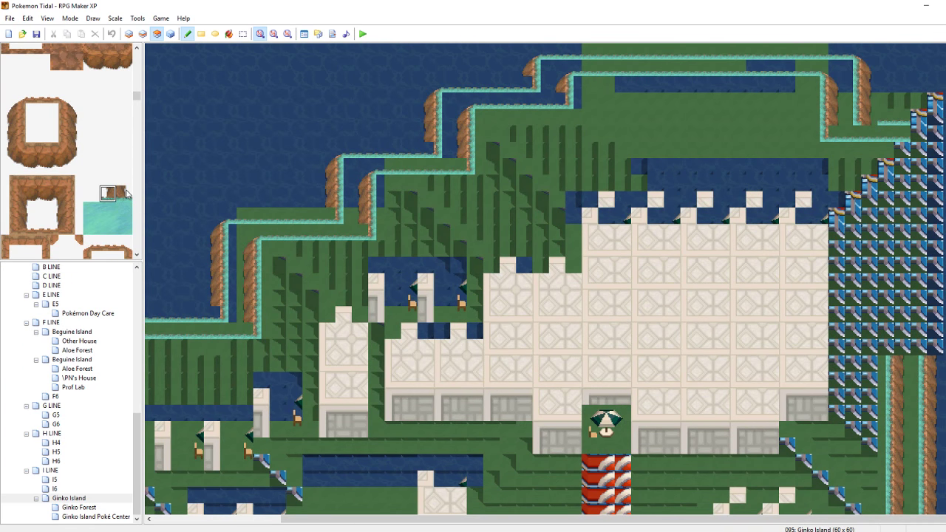
pyautogui.click(377, 232)
pyautogui.click(123, 194)
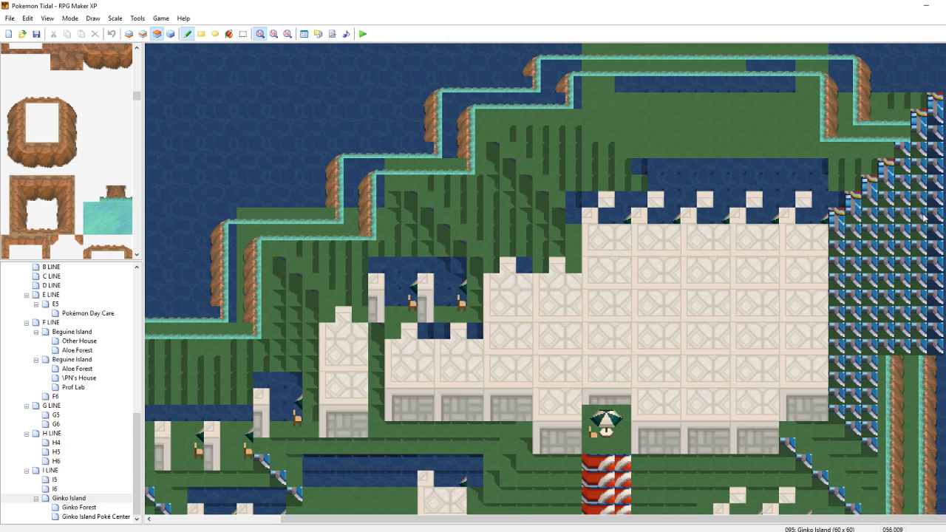
# Erase the stray blue and white tiles from the northeast corner of the Ginko Island map
pyautogui.scroll(-5, 545, 279)
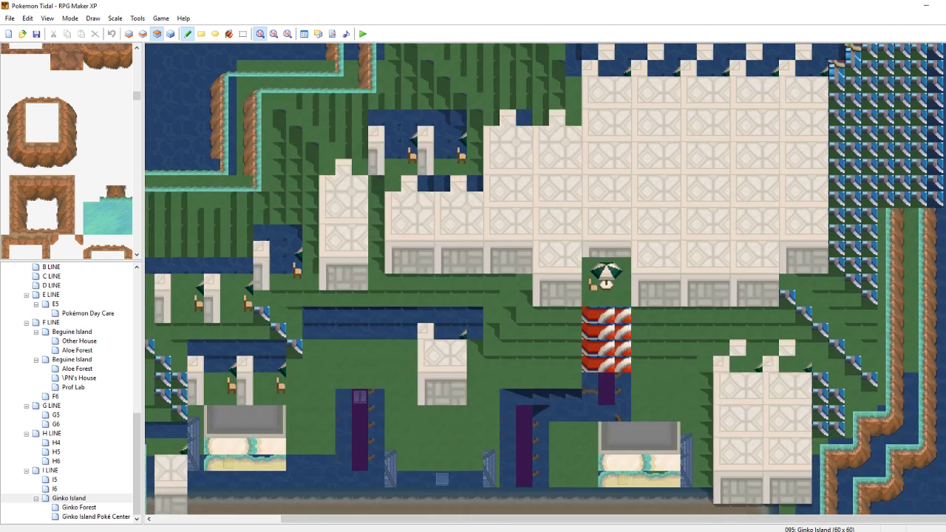
pyautogui.scroll(4, 545, 278)
pyautogui.scroll(-1, 545, 278)
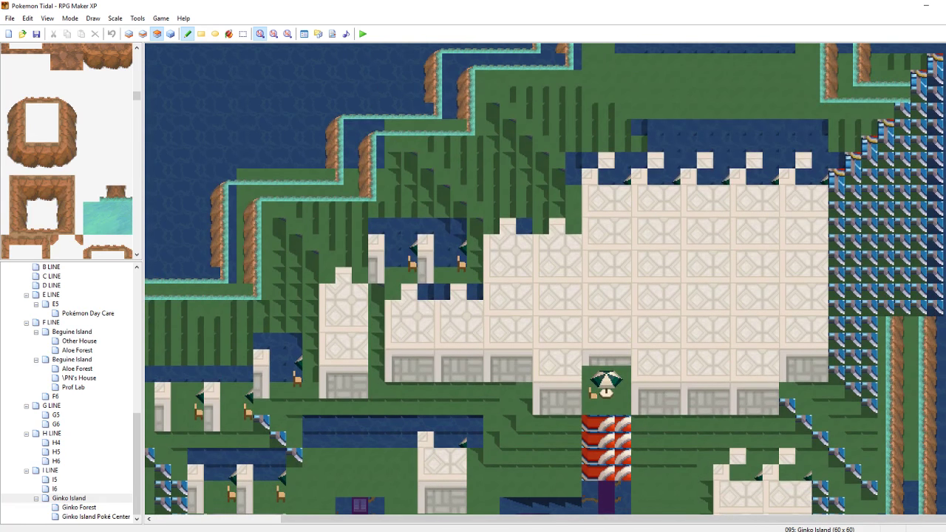
pyautogui.scroll(2, 545, 279)
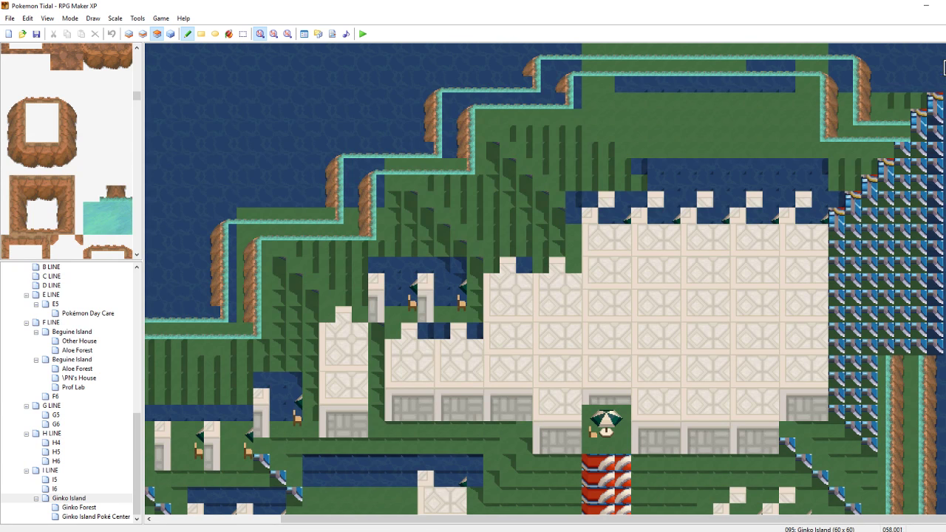
pyautogui.moveTo(897, 100)
pyautogui.mouseDown()
pyautogui.moveTo(945, 88)
pyautogui.moveTo(924, 120)
pyautogui.moveTo(939, 128)
pyautogui.moveTo(922, 150)
pyautogui.moveTo(904, 152)
pyautogui.moveTo(937, 171)
pyautogui.moveTo(899, 176)
pyautogui.moveTo(884, 190)
pyautogui.moveTo(840, 184)
pyautogui.moveTo(930, 184)
pyautogui.mouseUp()
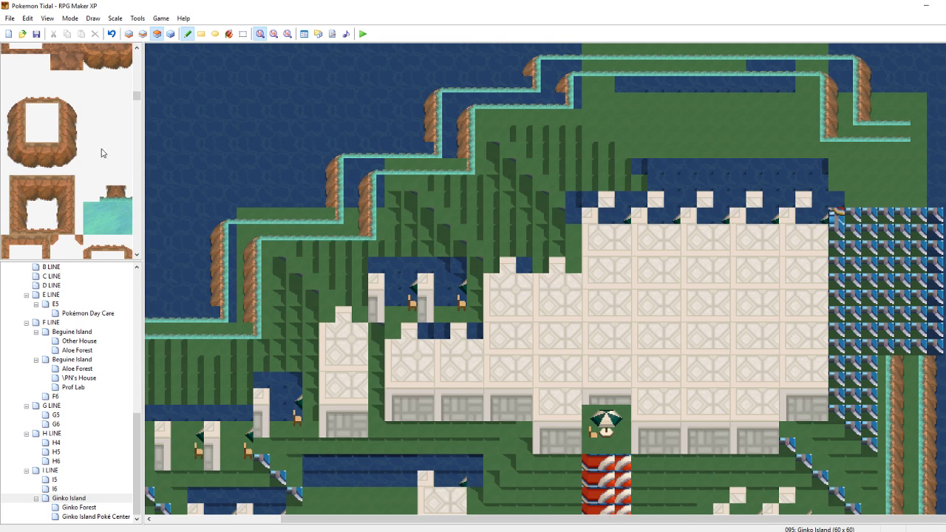
# Place the teal-topped northeast cliff corner tiles at the open east ends of both cliff ledges
pyautogui.scroll(-6, 103, 160)
pyautogui.scroll(4, 103, 160)
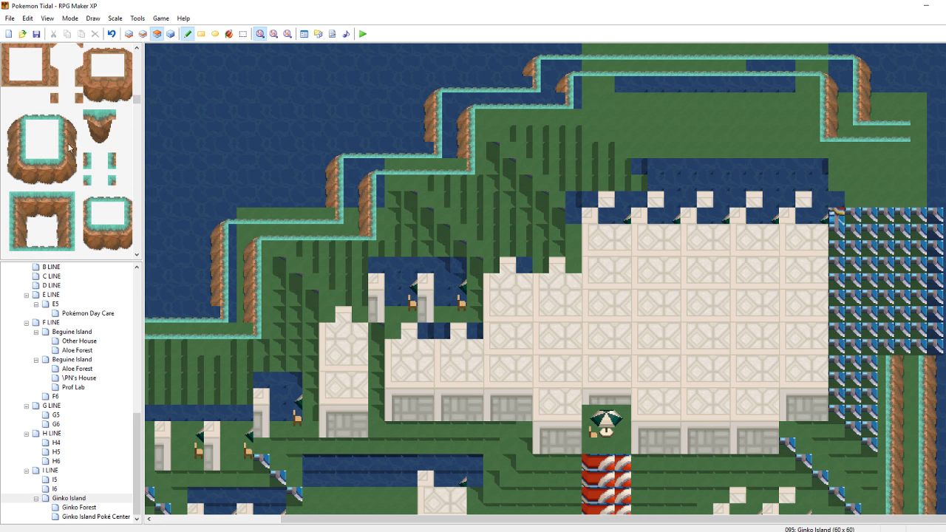
pyautogui.moveTo(74, 131); pyautogui.dragTo(58, 114)
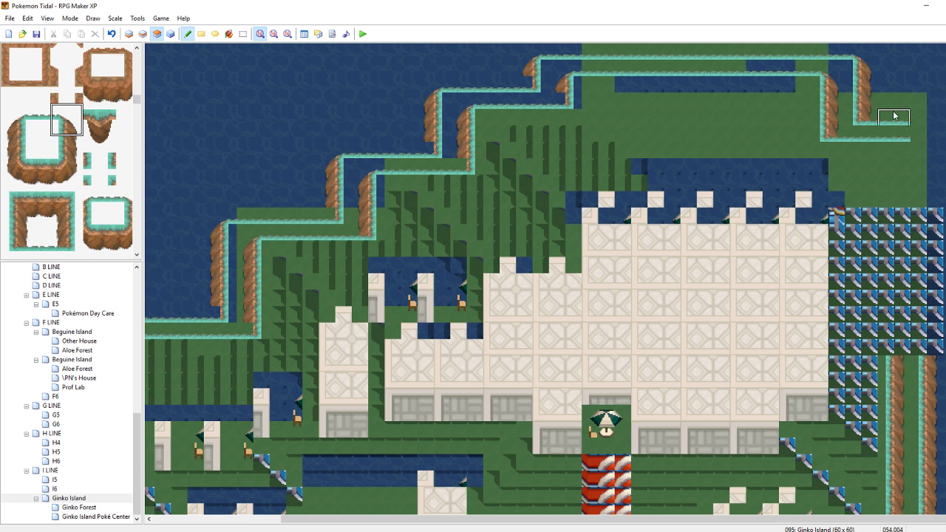
pyautogui.click(915, 124)
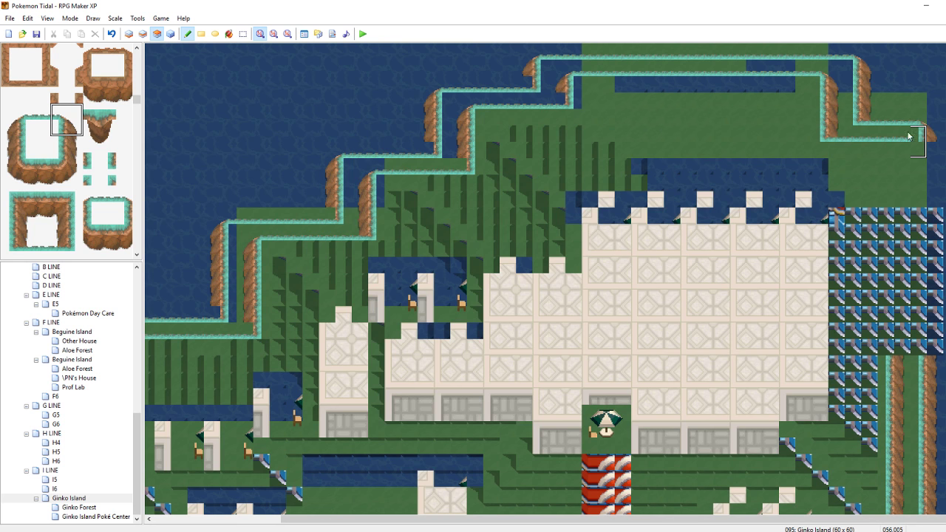
pyautogui.click(892, 139)
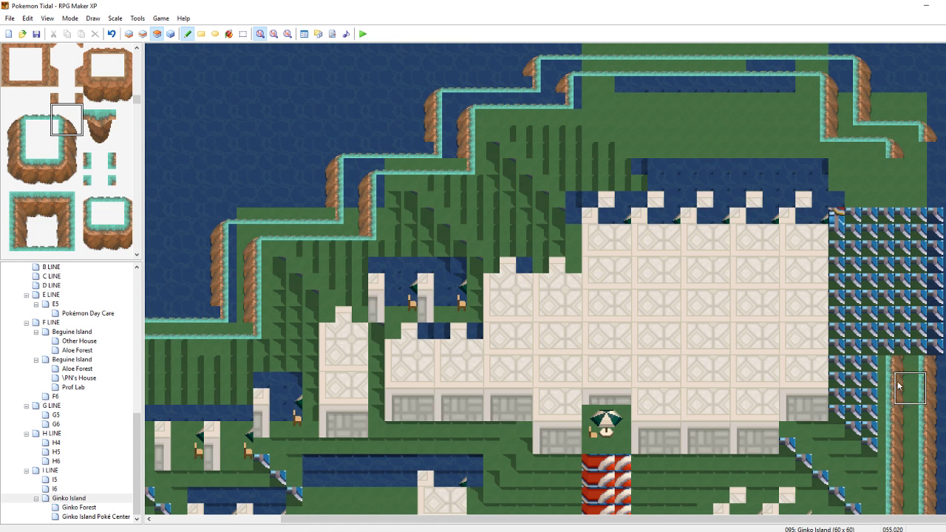
# Extend both eastern cliff walls north to meet the new corners, erasing the stray tiles beside them
pyautogui.moveTo(900, 370); pyautogui.dragTo(898, 232)
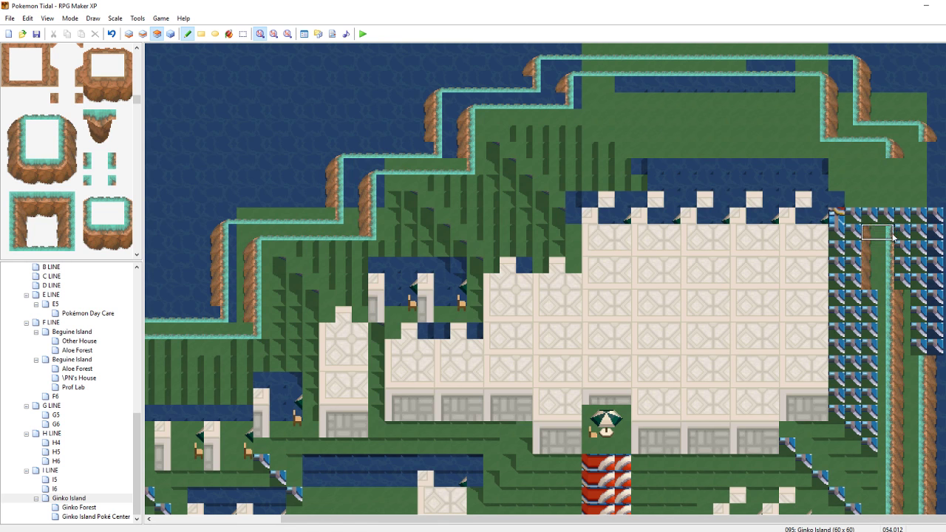
pyautogui.moveTo(911, 268)
pyautogui.mouseDown()
pyautogui.moveTo(904, 271)
pyautogui.moveTo(905, 171)
pyautogui.moveTo(930, 169)
pyautogui.moveTo(937, 178)
pyautogui.moveTo(938, 347)
pyautogui.mouseUp()
pyautogui.rightClick(866, 186)
pyautogui.moveTo(868, 213); pyautogui.dragTo(869, 284)
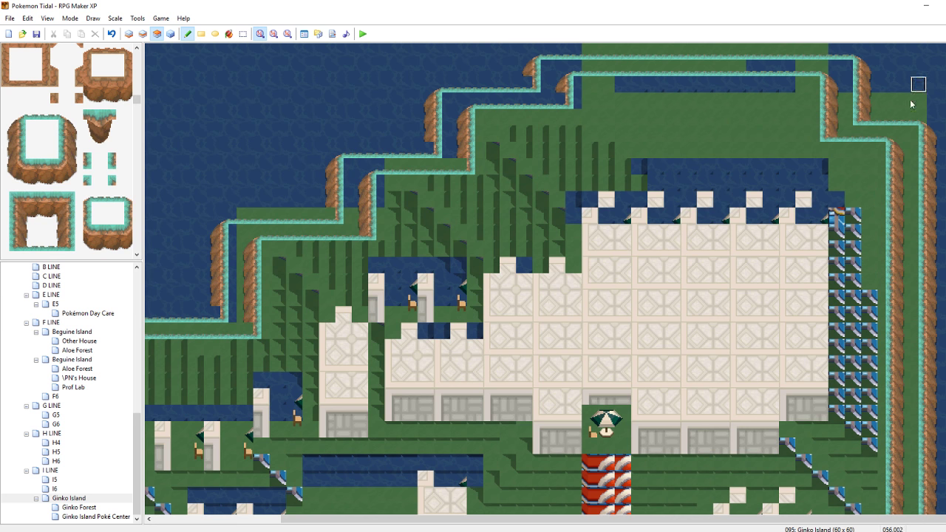
pyautogui.moveTo(852, 212); pyautogui.dragTo(851, 237)
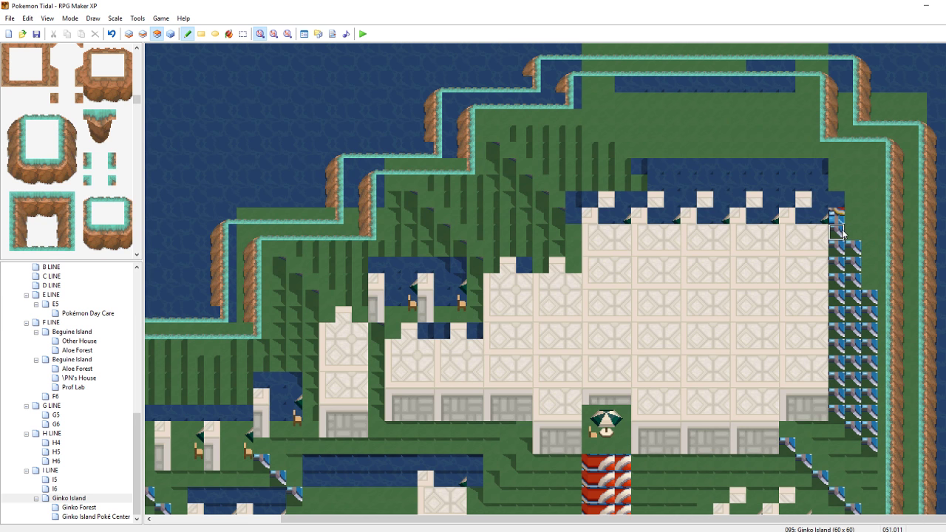
# In the BW Outdoor tileset settings, change the passage of the two small brown tiles above the teal block and set their terrain tag to 4
pyautogui.click(304, 34)
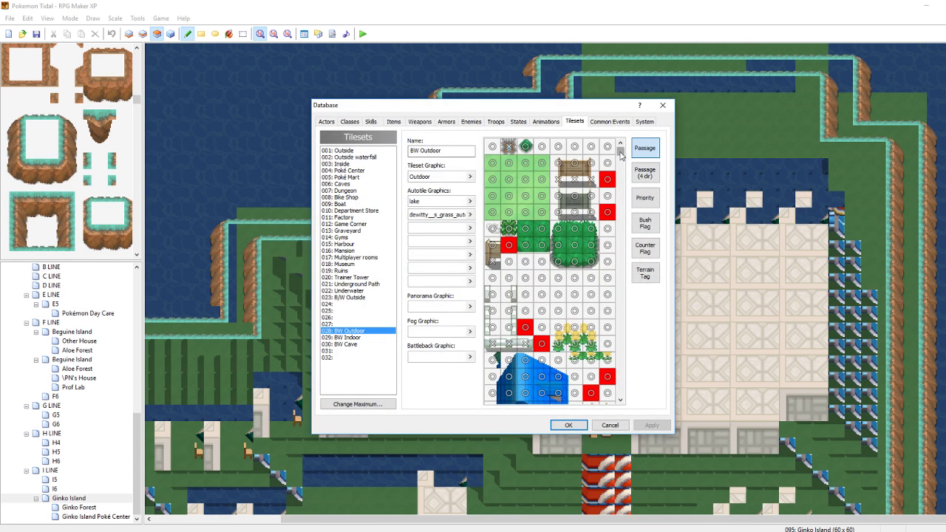
pyautogui.moveTo(625, 156); pyautogui.dragTo(627, 209)
pyautogui.scroll(2, 605, 248)
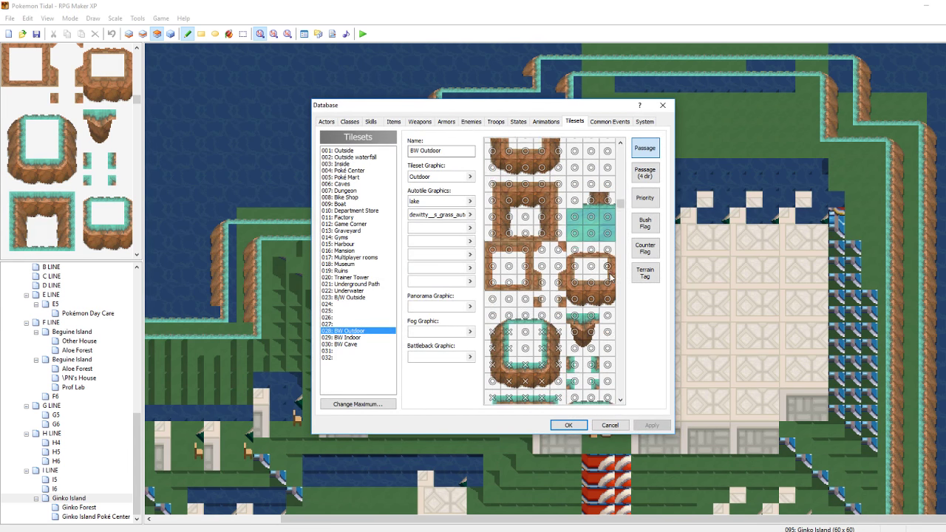
pyautogui.click(592, 267)
pyautogui.click(607, 267)
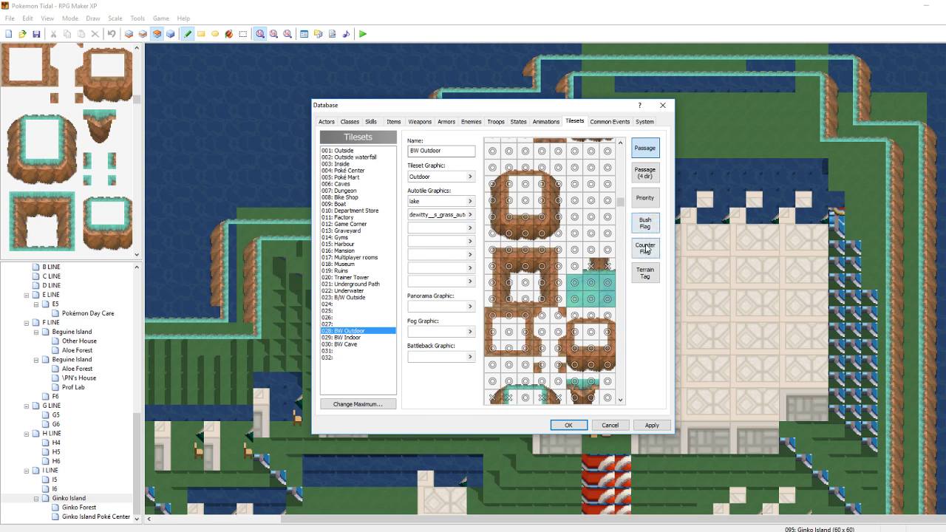
pyautogui.click(646, 274)
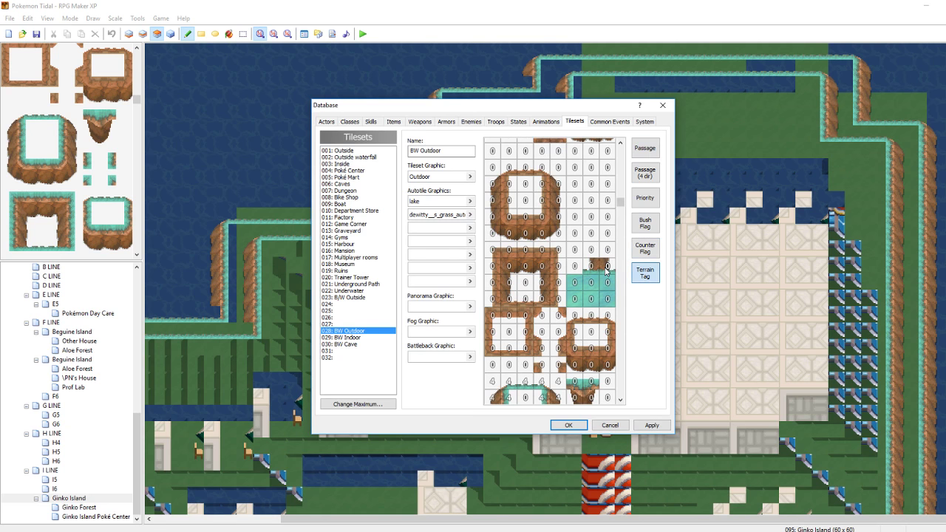
pyautogui.click(607, 268)
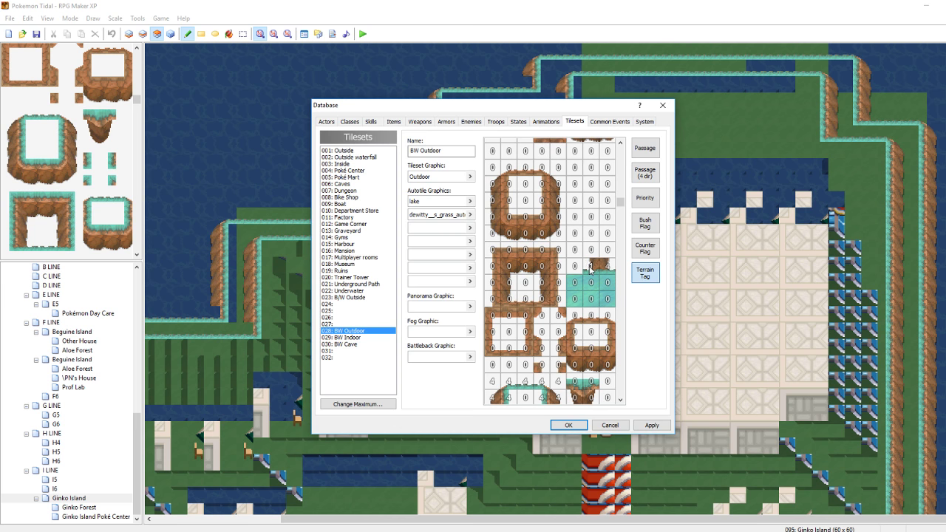
# Set terrain tag 4 on the right-hand and lower tiles of the rounded brown cliff above the square cliff opening
pyautogui.click(542, 235)
pyautogui.click(558, 236)
pyautogui.click(539, 219)
pyautogui.click(542, 221)
pyautogui.click(556, 220)
pyautogui.click(558, 207)
pyautogui.click(544, 206)
pyautogui.click(545, 207)
pyautogui.click(544, 186)
pyautogui.click(544, 186)
pyautogui.click(544, 186)
pyautogui.click(544, 185)
pyautogui.click(523, 220)
pyautogui.click(492, 219)
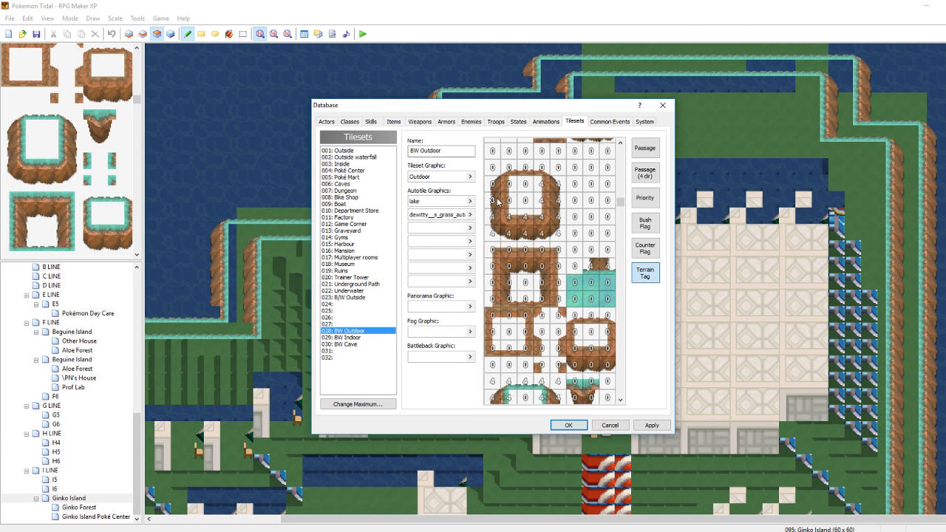
# Set terrain tag 4 on the remaining left and upper edge tiles of the rounded brown cliff and save the tileset settings
pyautogui.click(497, 202)
pyautogui.click(508, 183)
pyautogui.click(509, 169)
pyautogui.click(525, 170)
pyautogui.click(538, 171)
pyautogui.click(651, 425)
pyautogui.scroll(-2, 588, 315)
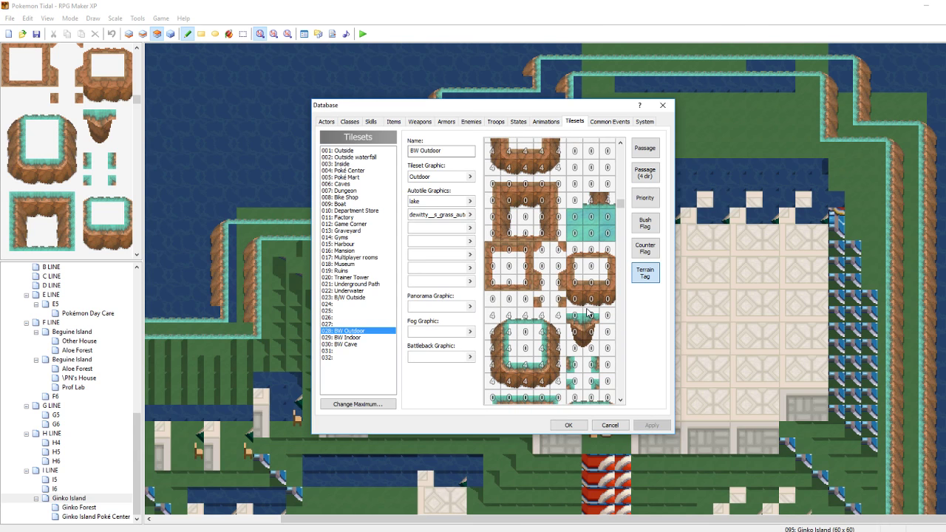
pyautogui.scroll(3, 589, 314)
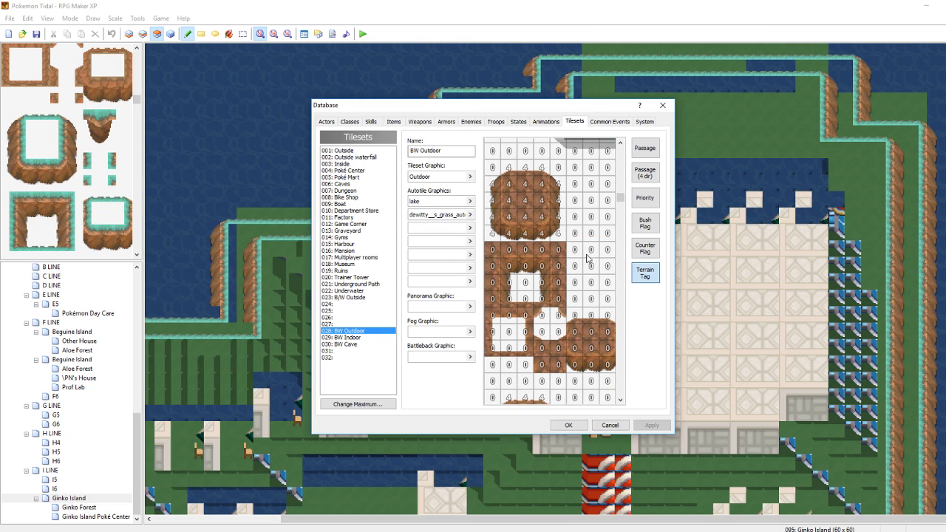
pyautogui.scroll(-5, 574, 236)
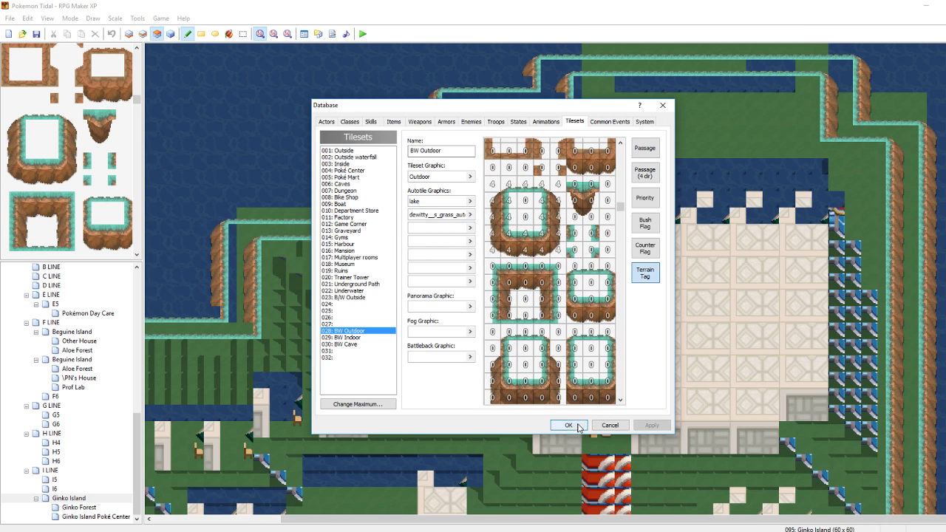
pyautogui.click(568, 425)
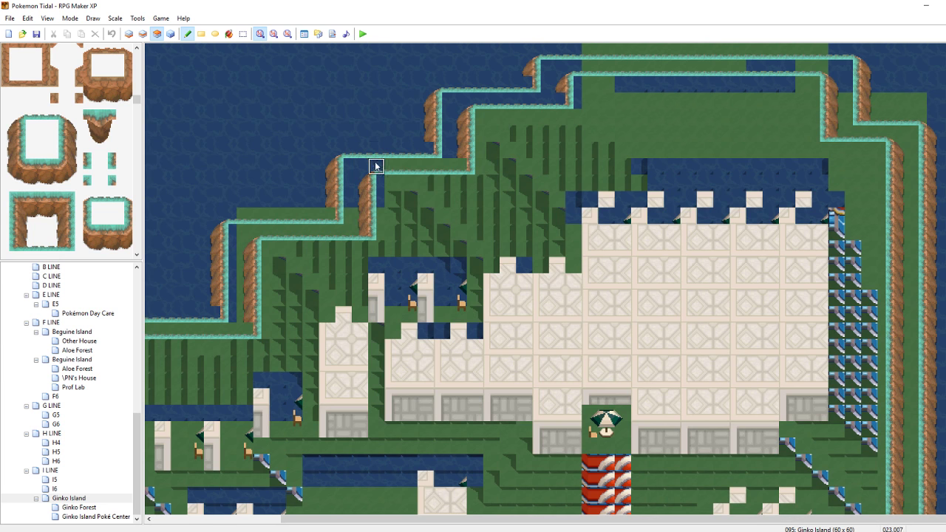
# Touch up the tiles beside two northwest cliff corners on Ginko Island and save the project
pyautogui.click(328, 216)
pyautogui.click(428, 155)
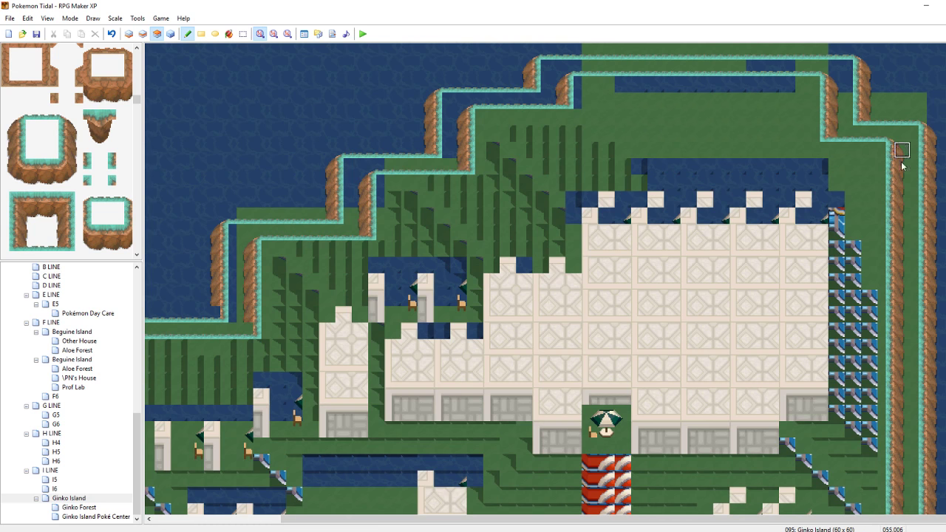
pyautogui.moveTo(945, 238)
pyautogui.mouseDown()
pyautogui.moveTo(945, 401)
pyautogui.moveTo(945, 253)
pyautogui.mouseUp()
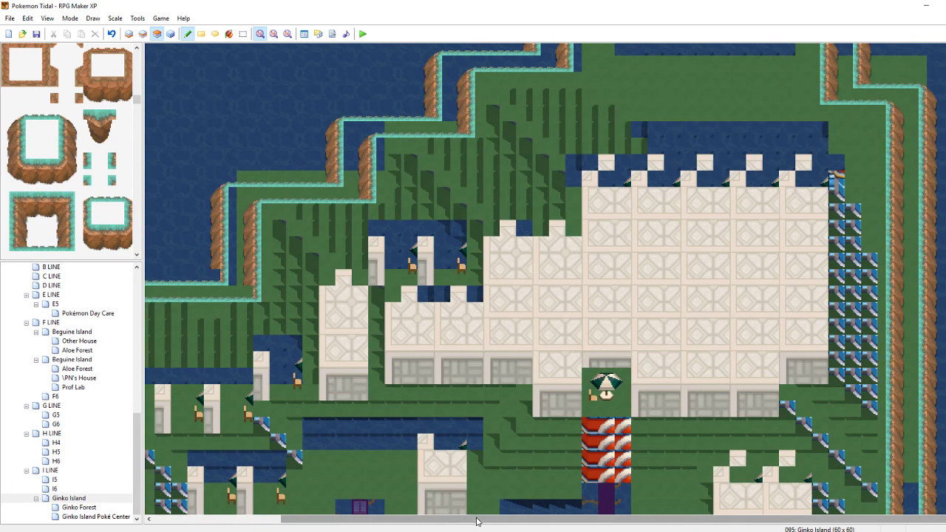
pyautogui.moveTo(477, 520); pyautogui.dragTo(349, 518)
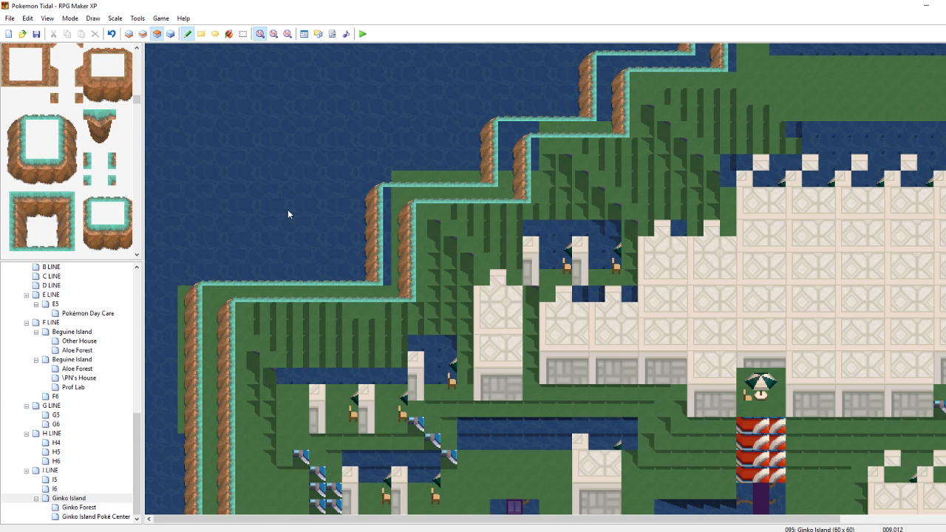
pyautogui.hotkey('ctrl', 's')
pyautogui.scroll(2, 562, 279)
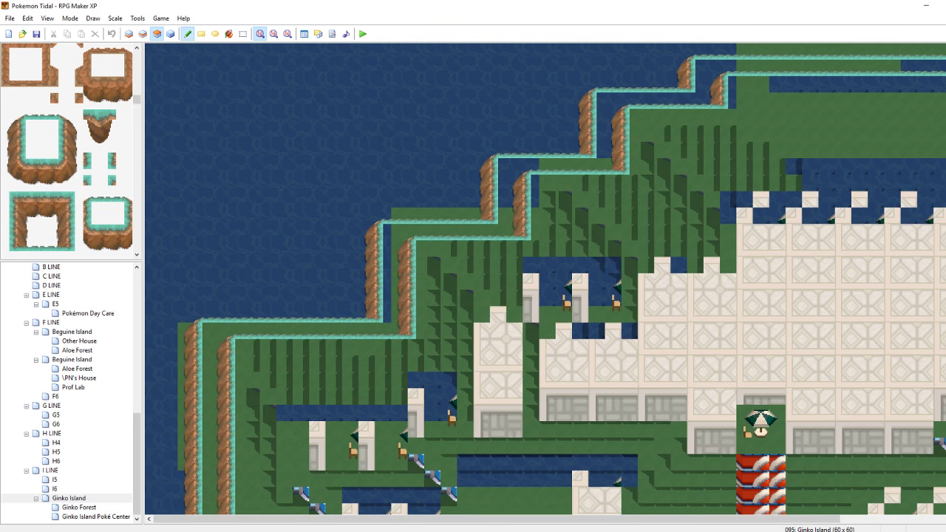
pyautogui.scroll(-2, 545, 278)
pyautogui.scroll(2, 546, 279)
pyautogui.scroll(-5, 909, 391)
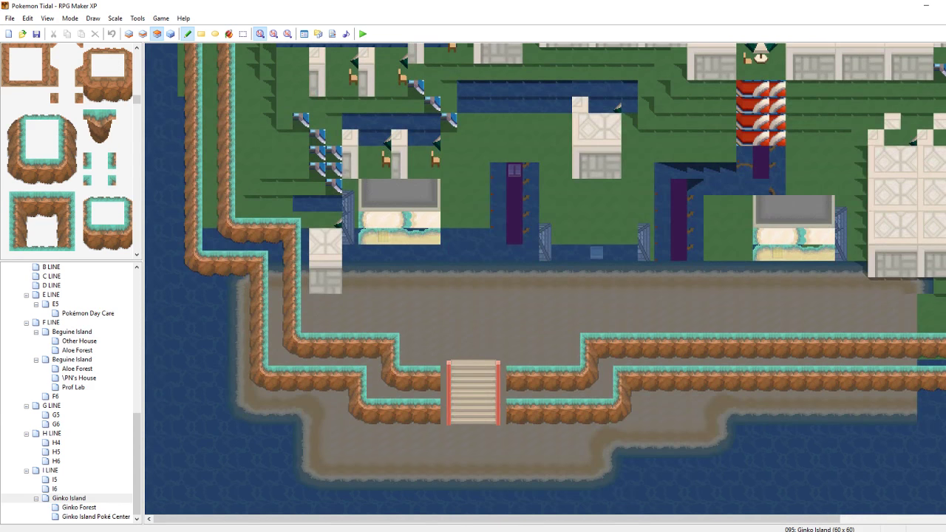
# Open the second Beguine Island map and its Aloe Forest map, and examine the forest's southern part
pyautogui.click(74, 361)
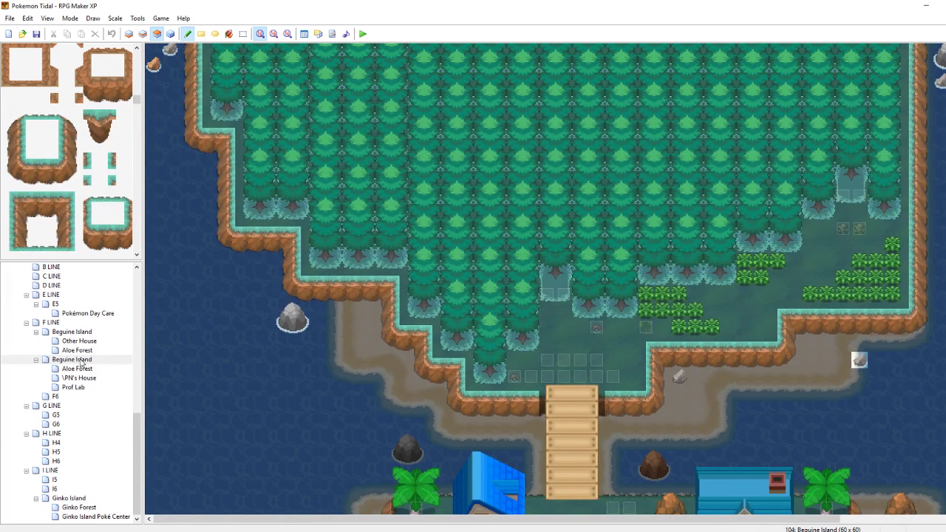
pyautogui.click(80, 369)
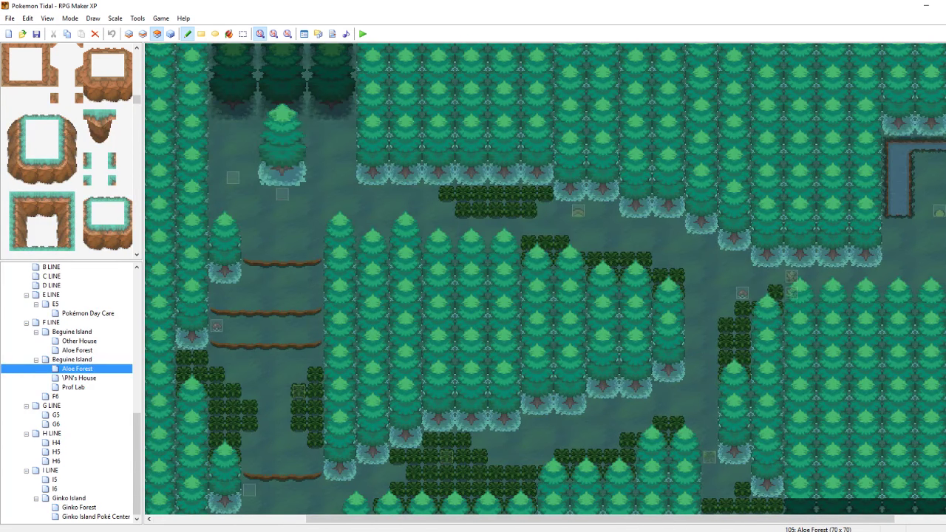
pyautogui.scroll(1, 546, 279)
pyautogui.scroll(-8, 545, 279)
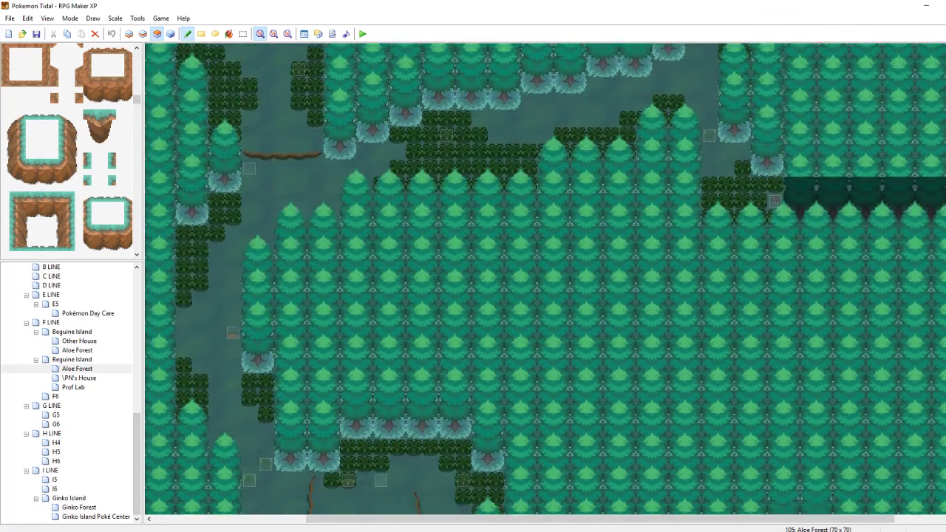
pyautogui.scroll(-7, 546, 279)
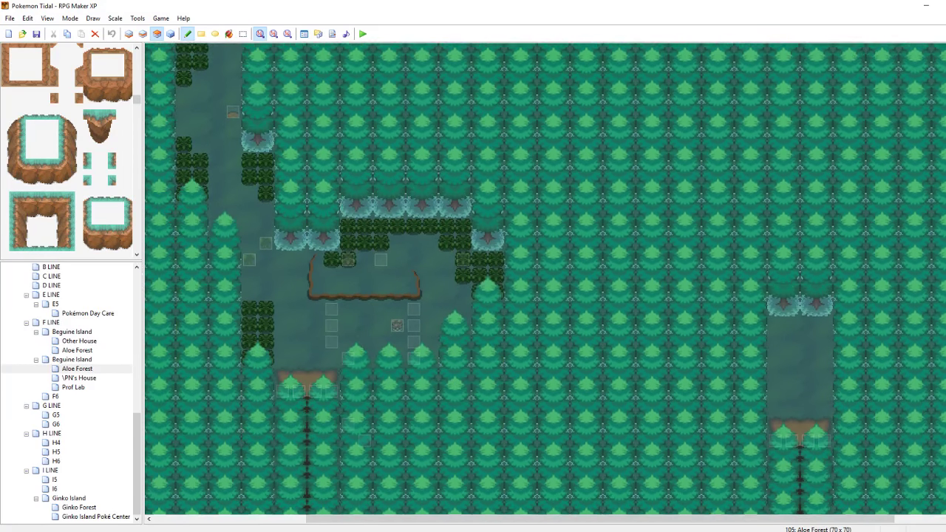
pyautogui.scroll(-3, 682, 386)
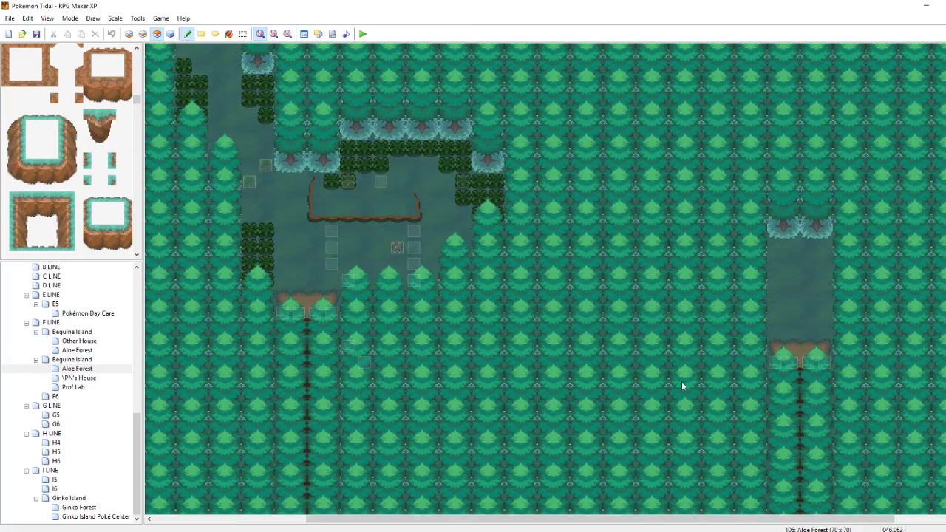
# Switch to the Pokemon Tidal Masterdoc in Google Docs, examine the Tabee entry and its artwork, and return to RPG Maker XP
pyautogui.click(138, 531)
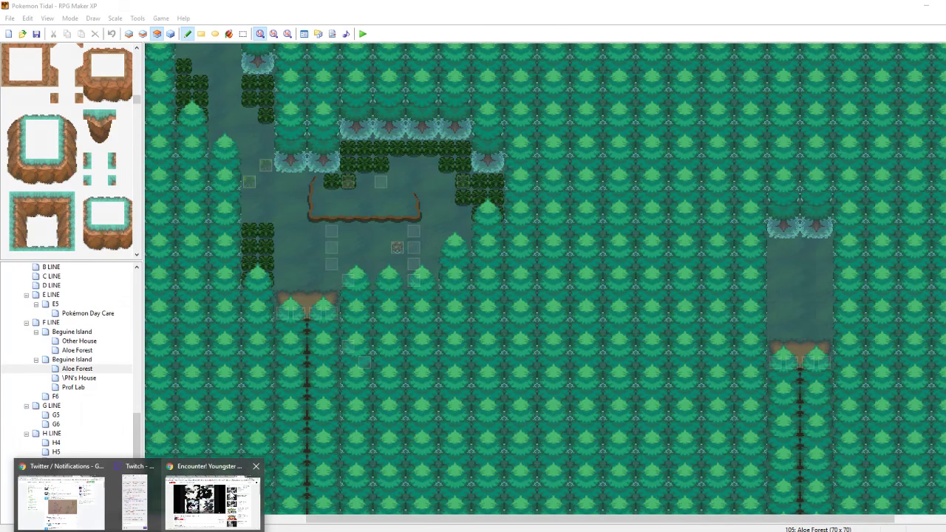
pyautogui.click(249, 485)
pyautogui.click(516, 56)
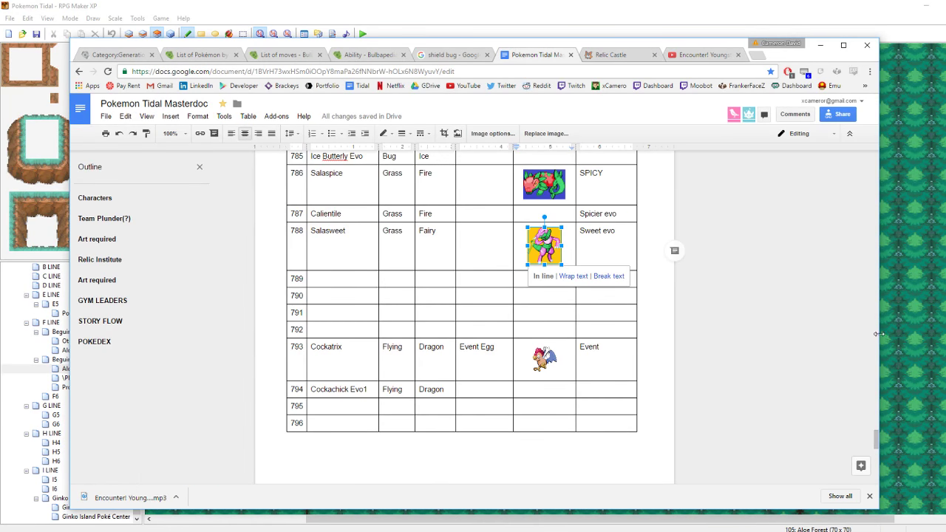
pyautogui.moveTo(875, 437); pyautogui.dragTo(875, 384)
pyautogui.click(537, 351)
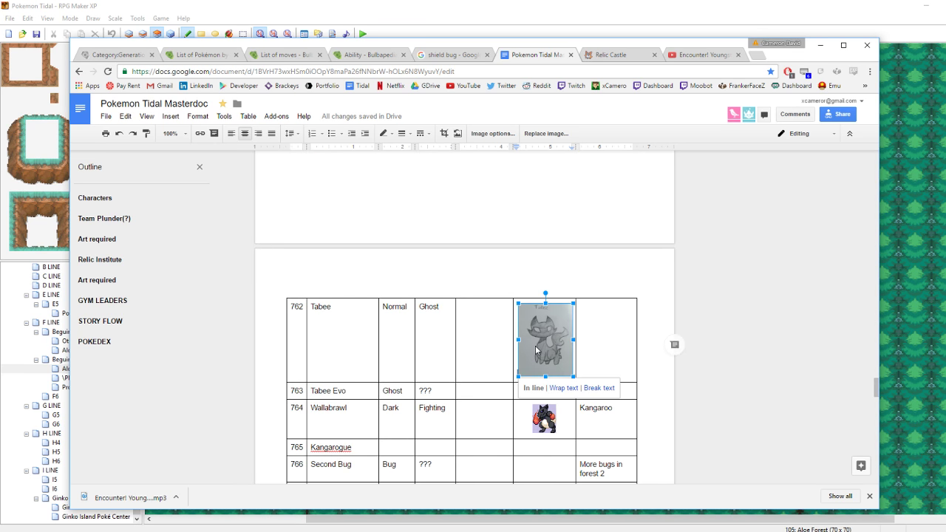
pyautogui.click(537, 349)
pyautogui.doubleClick(497, 337)
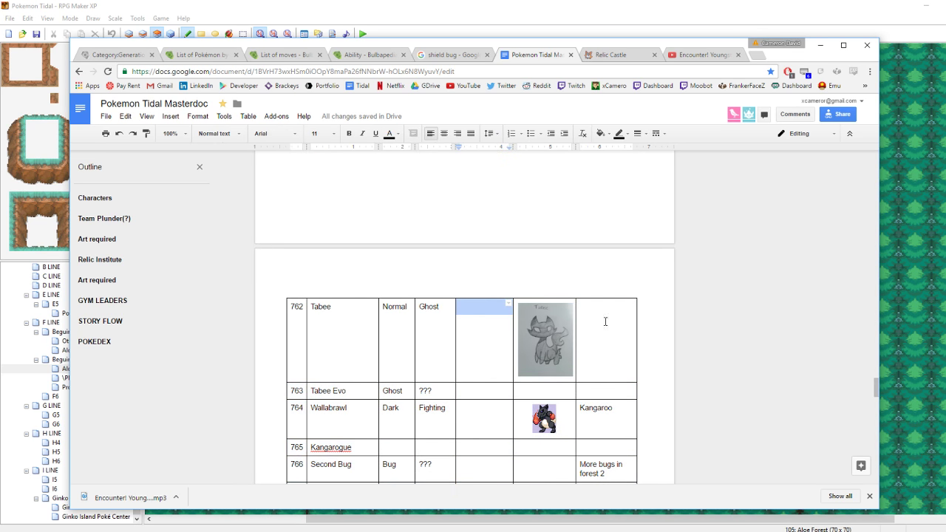
pyautogui.click(487, 309)
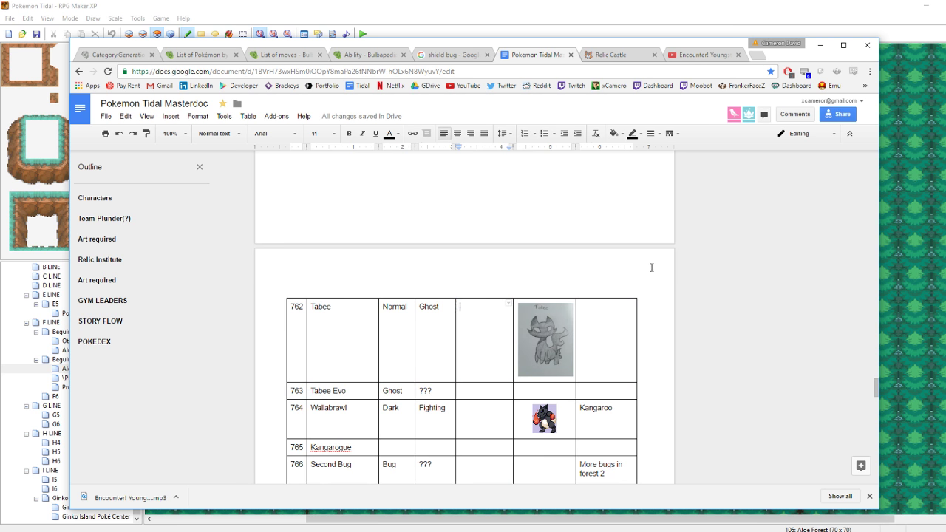
pyautogui.click(649, 4)
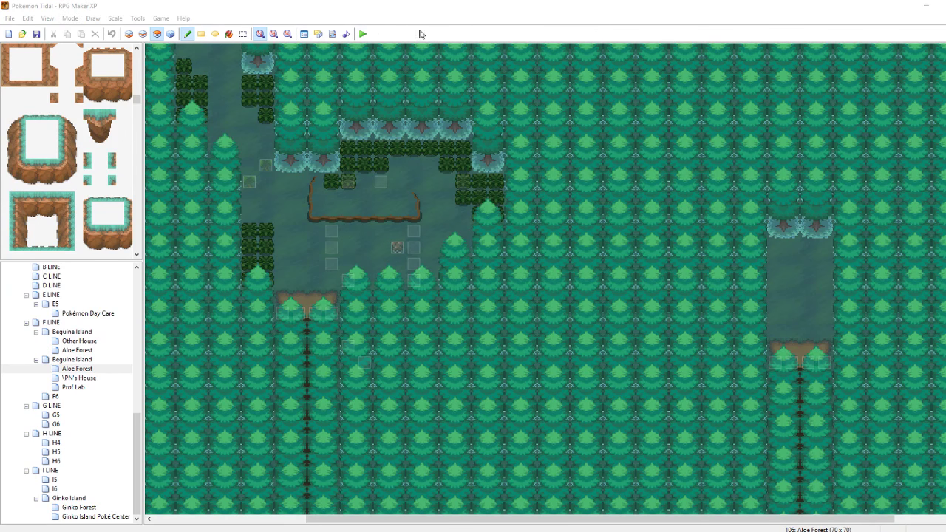
# Start a playtest of the game and open the debug menu's Warp to Map list
pyautogui.click(363, 34)
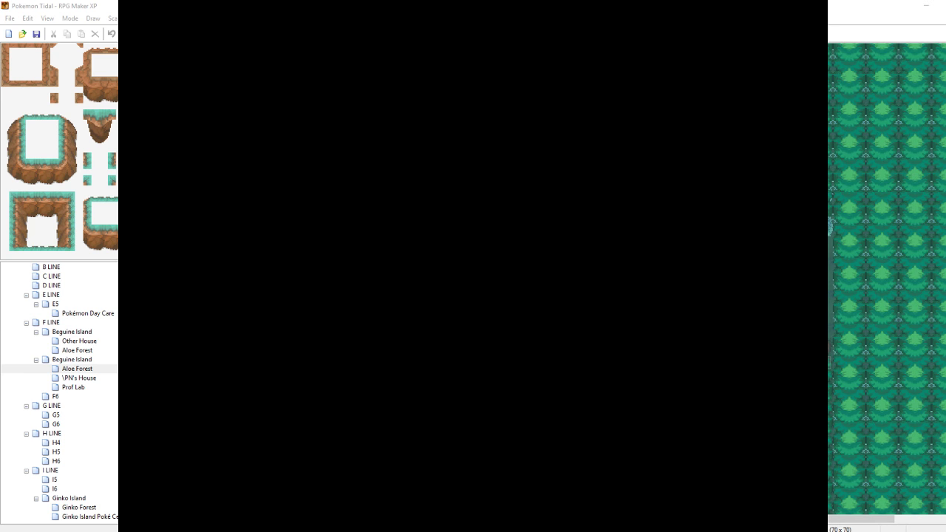
pyautogui.press('Return')
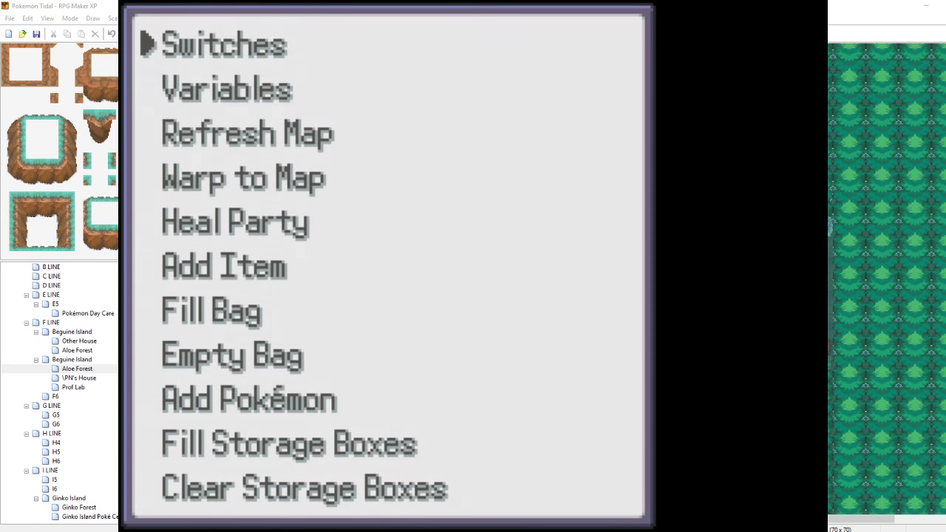
pyautogui.press('Down')
pyautogui.press('Down')
pyautogui.press('Down')
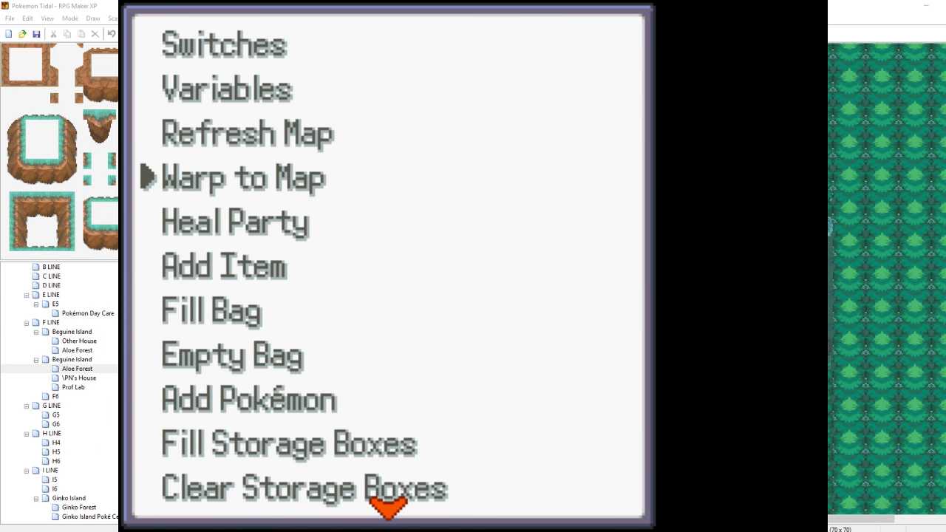
pyautogui.press('Return')
# Warp the player to map 085 G5
pyautogui.press('Down')
pyautogui.press('Down')
pyautogui.press('Down')
pyautogui.press('Down')
pyautogui.press('Down')
pyautogui.press('Down')
pyautogui.press('Down')
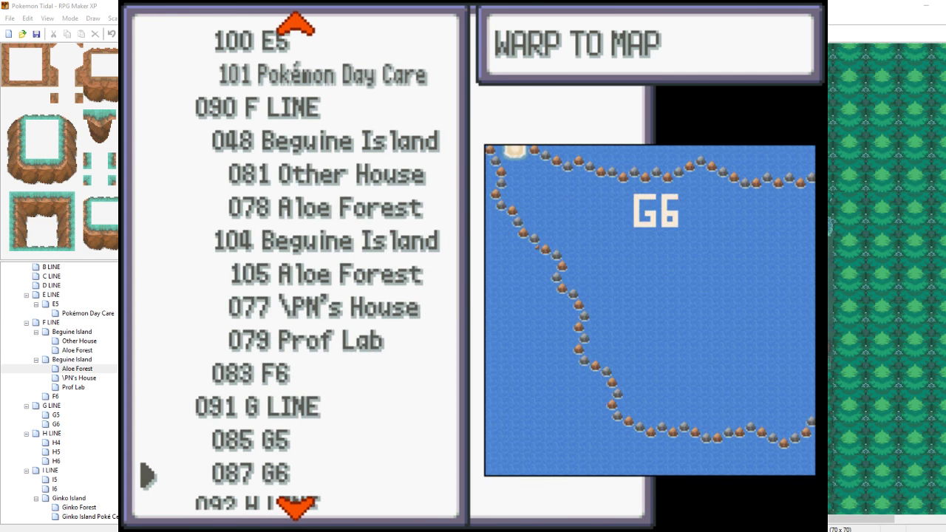
pyautogui.press('Up')
pyautogui.press('Return')
# Move the player from the small palm island northeast across the water to the larger island's southwest beach
pyautogui.press('Down')
pyautogui.press('Right')
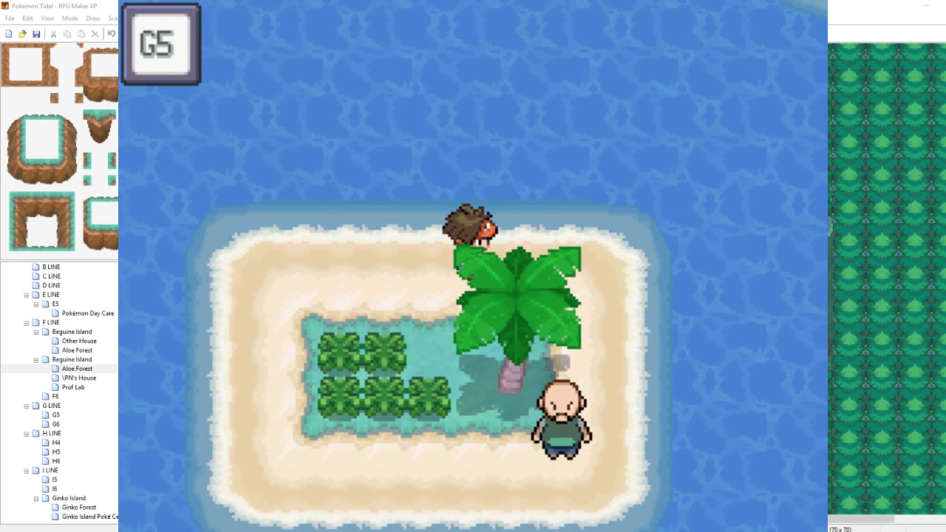
pyautogui.press('Up')
pyautogui.press('Up')
pyautogui.press('Up')
pyautogui.press('Up')
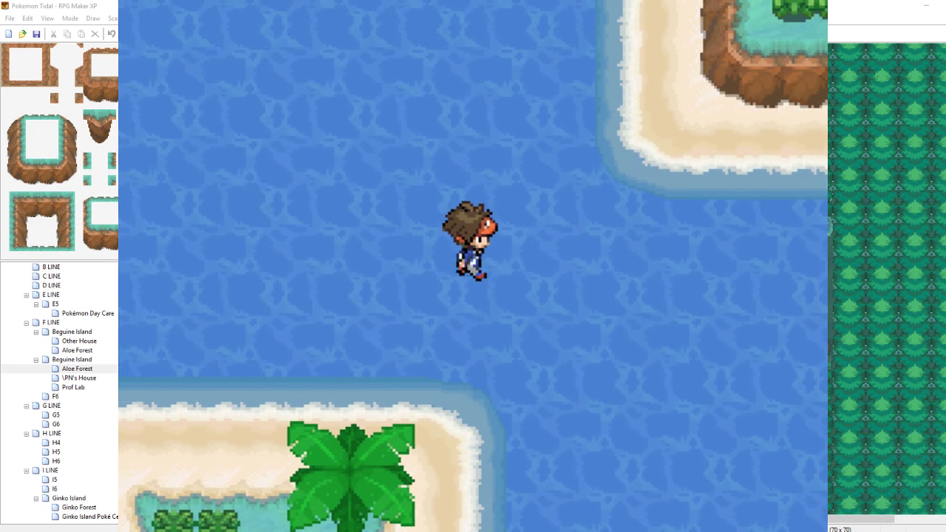
pyautogui.press('Right')
pyautogui.press('Right')
pyautogui.press('Right')
pyautogui.press('Up')
pyautogui.press('Up')
pyautogui.press('Up')
pyautogui.press('Right')
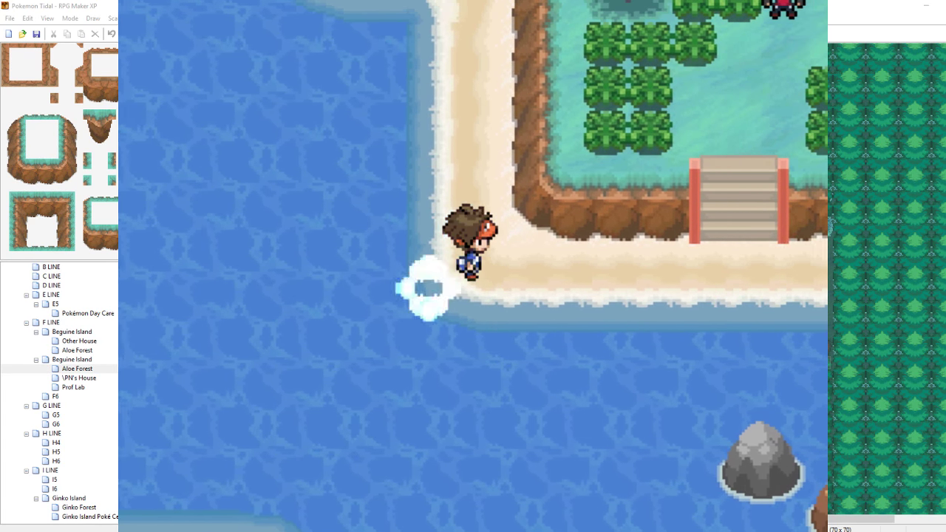
# Walk the player east along the beach to the foot of the cliff stairs
pyautogui.press('Right')
pyautogui.press('Right')
pyautogui.press('Right')
pyautogui.press('Right')
pyautogui.press('Right')
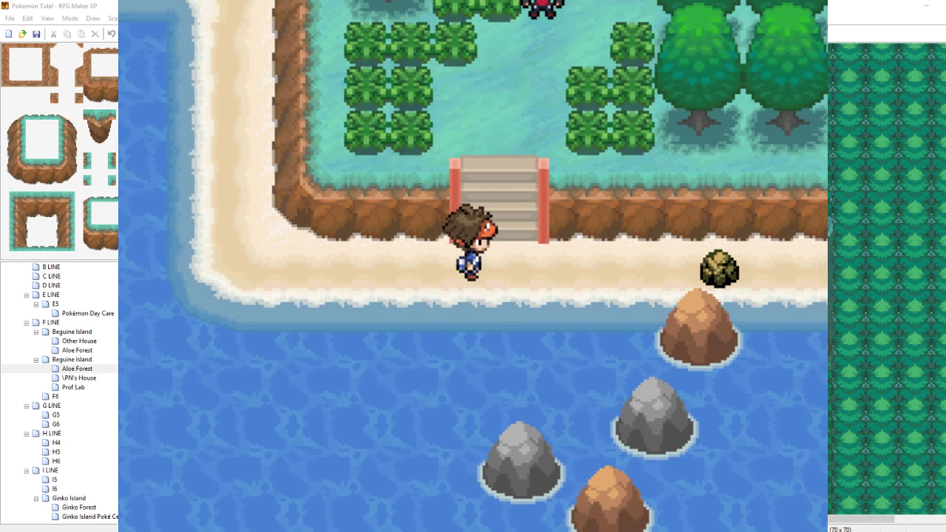
# Walk the player up the cliff stairs, north past the bushes and around to the east side of the dark-haired trainer
pyautogui.press('Up')
pyautogui.press('Up')
pyautogui.press('Up')
pyautogui.press('Up')
pyautogui.press('Up')
pyautogui.press('Up')
pyautogui.press('Up')
pyautogui.press('Right')
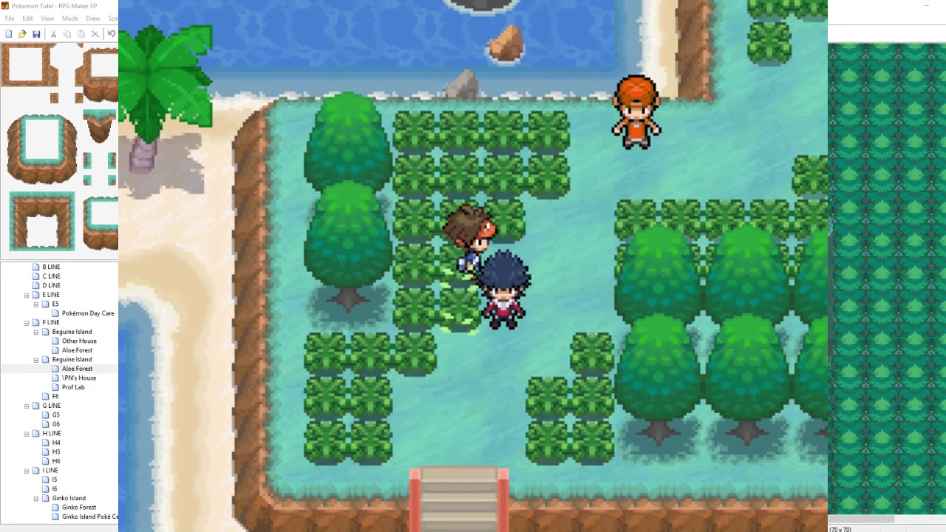
pyautogui.press('Right')
pyautogui.press('Right')
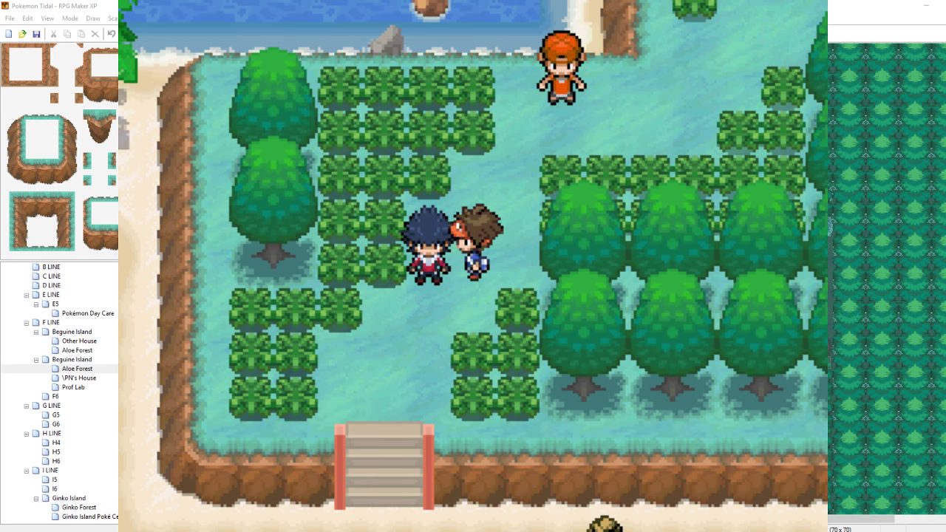
# Talk to the dark-haired trainer and advance through the opening of the Rival Test battle
pyautogui.press('Return')
pyautogui.press('Return')
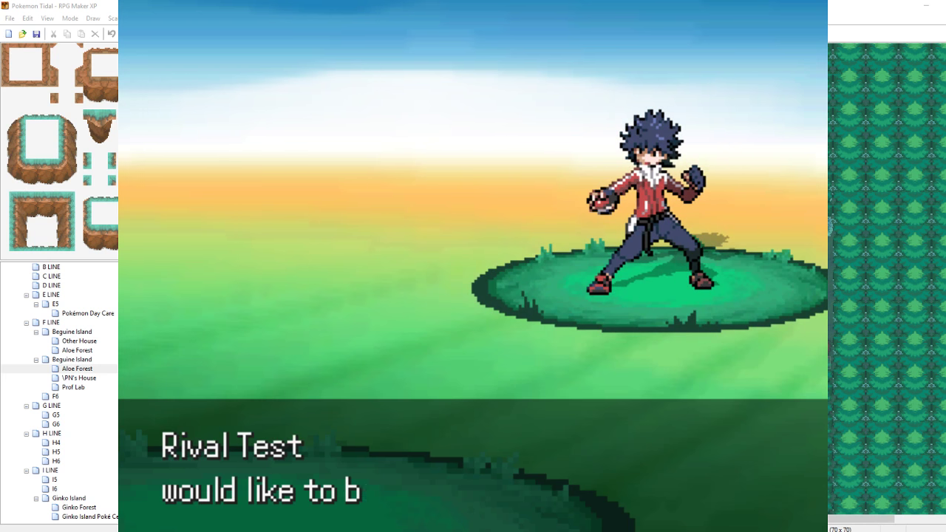
pyautogui.press('c')
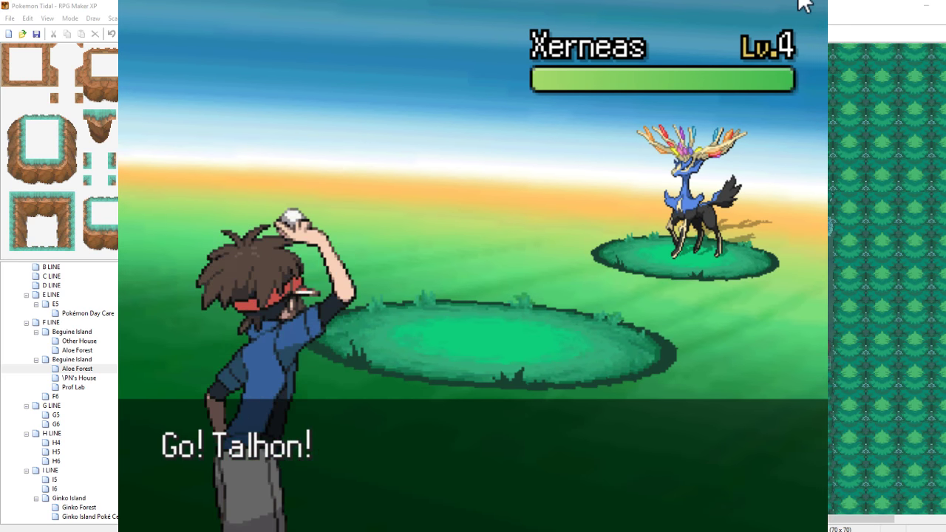
# Close the playtest and open the Ginko Island map at its northern cliffs
pyautogui.click(800, 3)
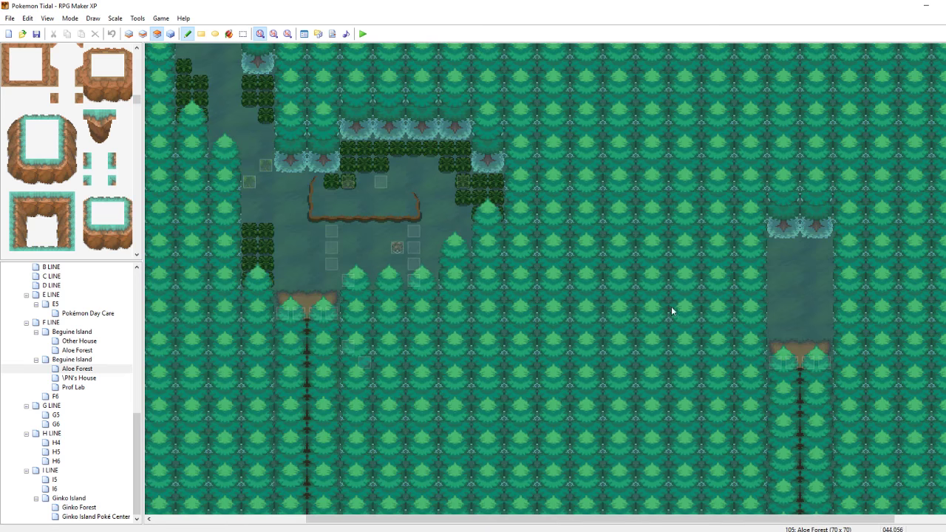
pyautogui.click(70, 499)
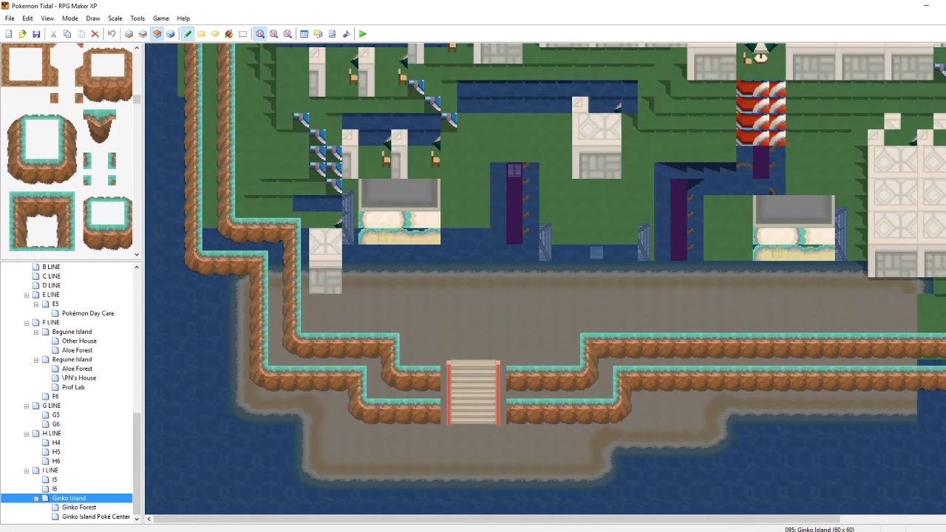
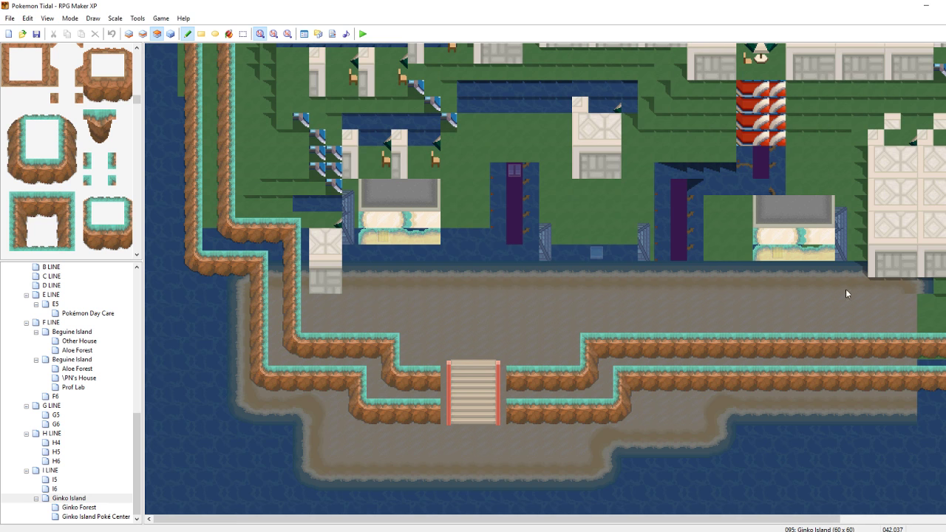
pyautogui.scroll(5, 847, 293)
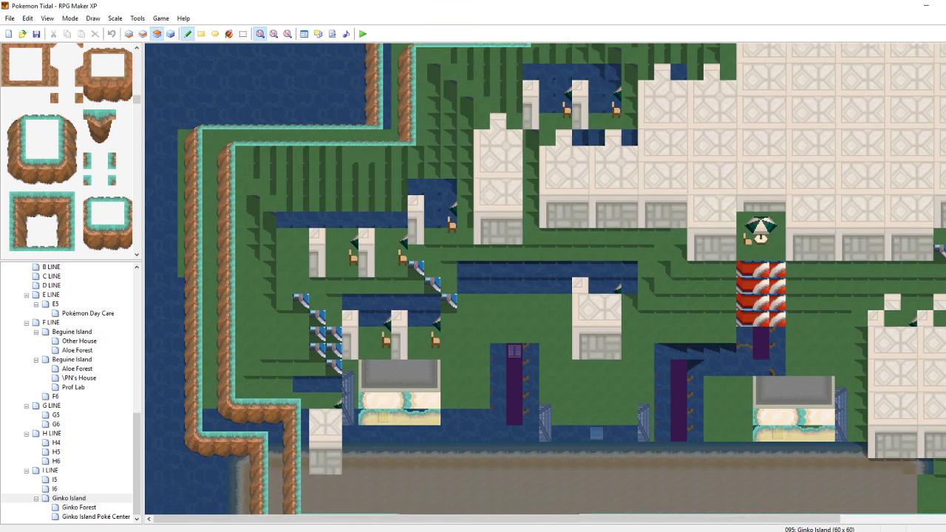
pyautogui.scroll(-2, 547, 280)
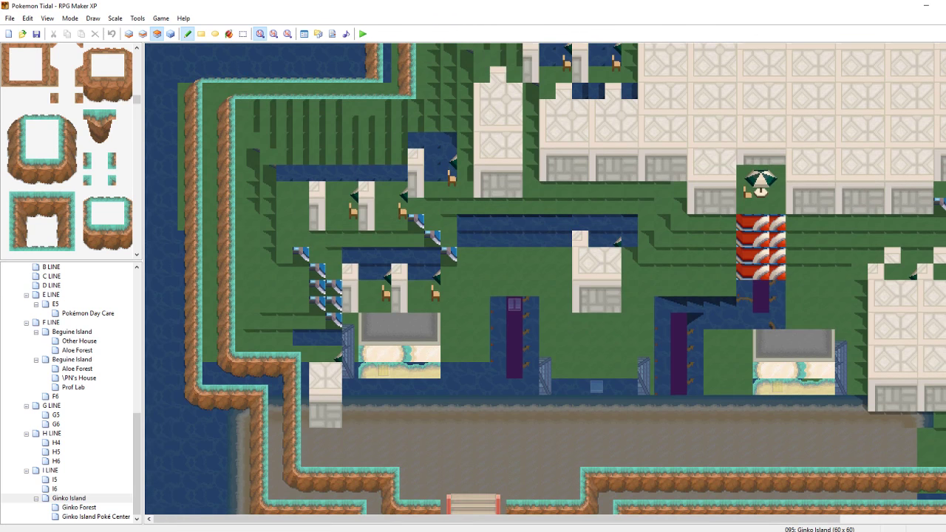
pyautogui.scroll(6, 546, 279)
pyautogui.scroll(1, 546, 279)
pyautogui.scroll(-1, 112, 106)
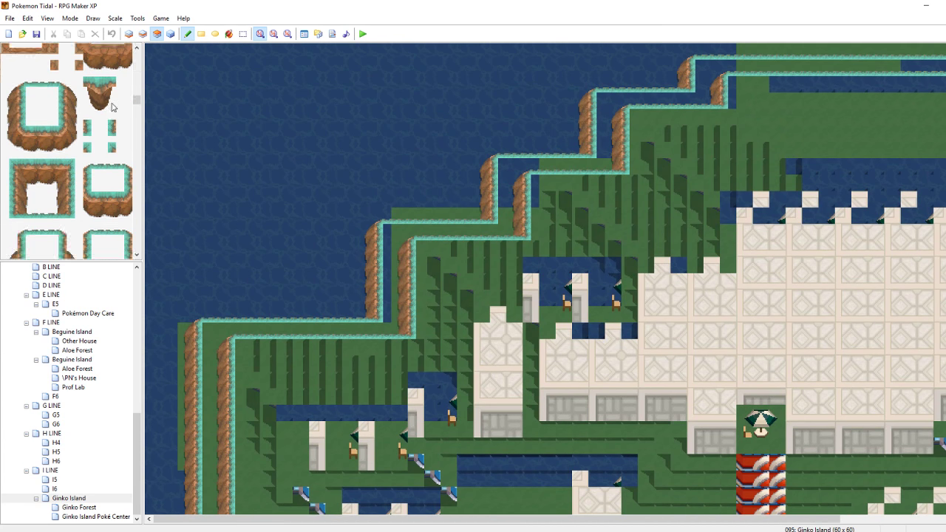
# Pick the tall yellow-green tree from the tileset and place five side by side below the inner northern cliff edge
pyautogui.scroll(1, 113, 107)
pyautogui.moveTo(136, 102); pyautogui.dragTo(139, 133)
pyautogui.scroll(-6, 118, 180)
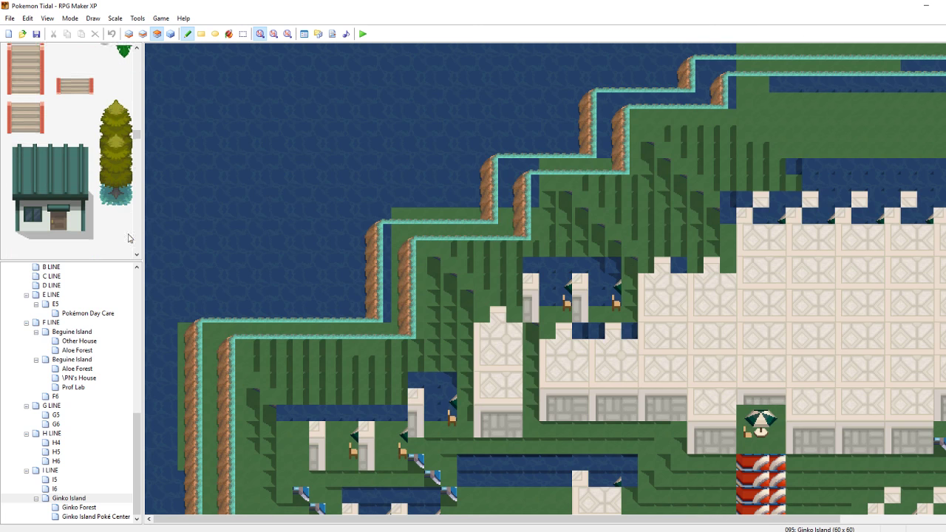
pyautogui.scroll(-1, 128, 238)
pyautogui.moveTo(126, 172); pyautogui.dragTo(109, 74)
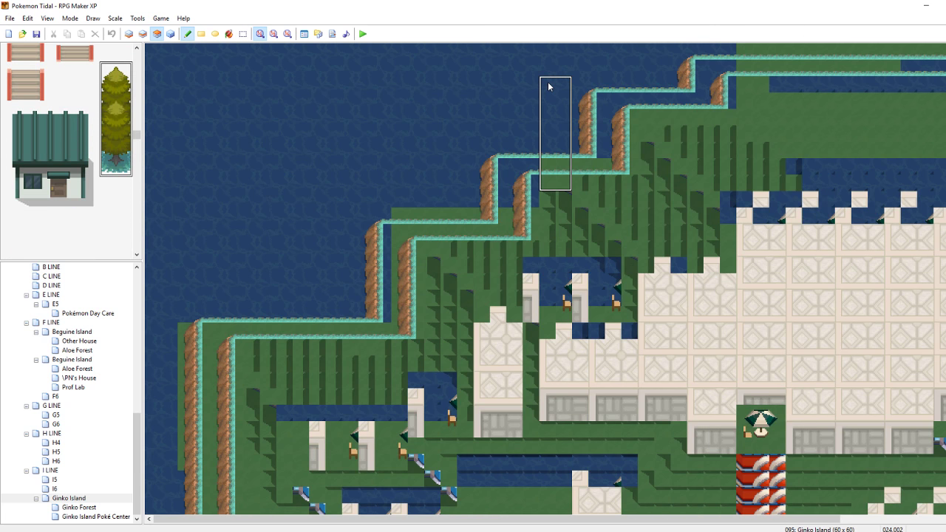
pyautogui.click(742, 93)
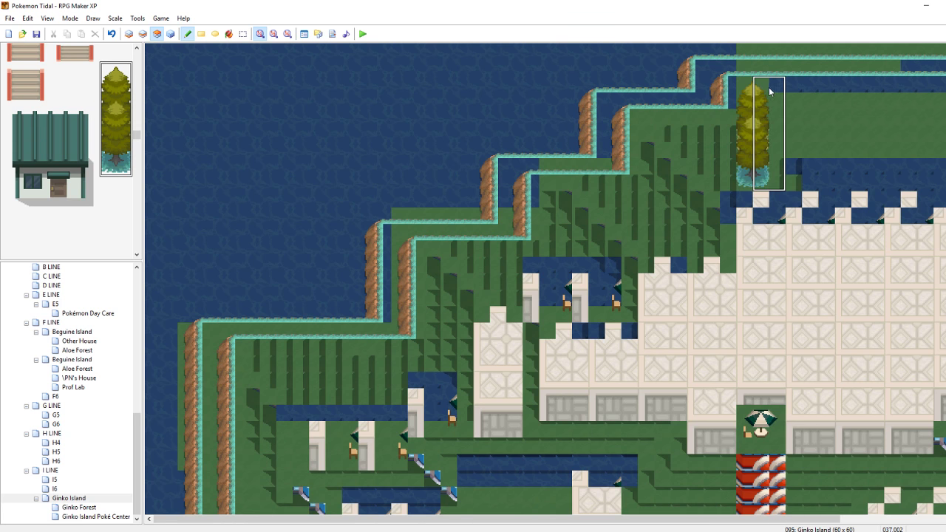
pyautogui.click(782, 92)
pyautogui.click(812, 90)
pyautogui.click(838, 93)
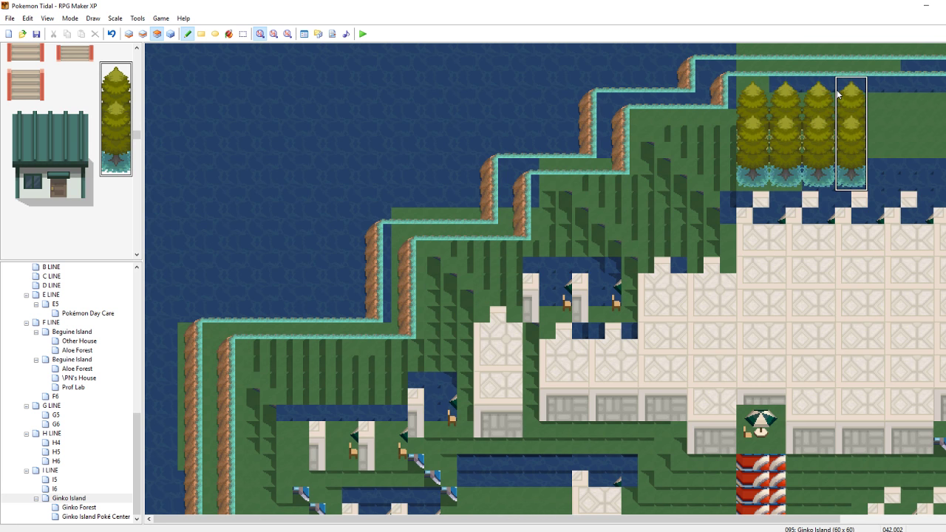
pyautogui.click(875, 95)
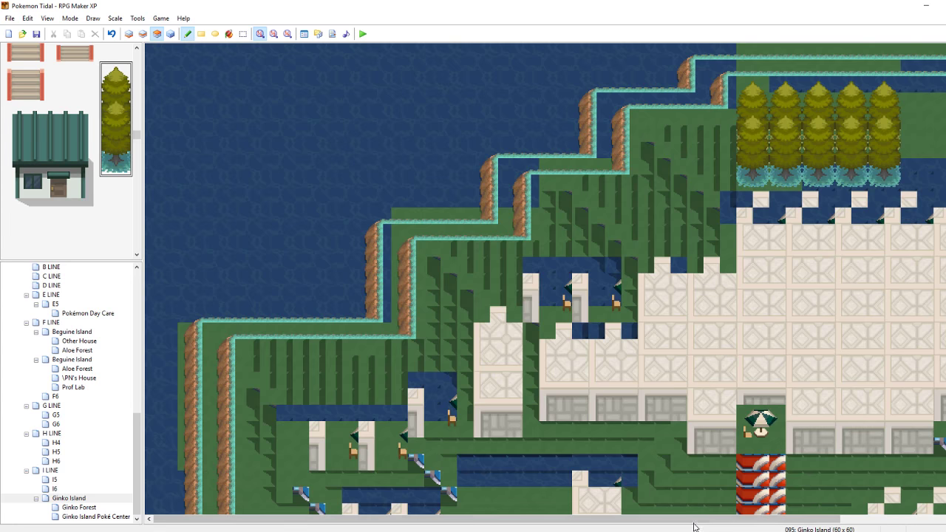
# Extend the northern tree row east with two more trees, and place two trees lower down inside the northeast cliff corner
pyautogui.moveTo(704, 520); pyautogui.dragTo(811, 518)
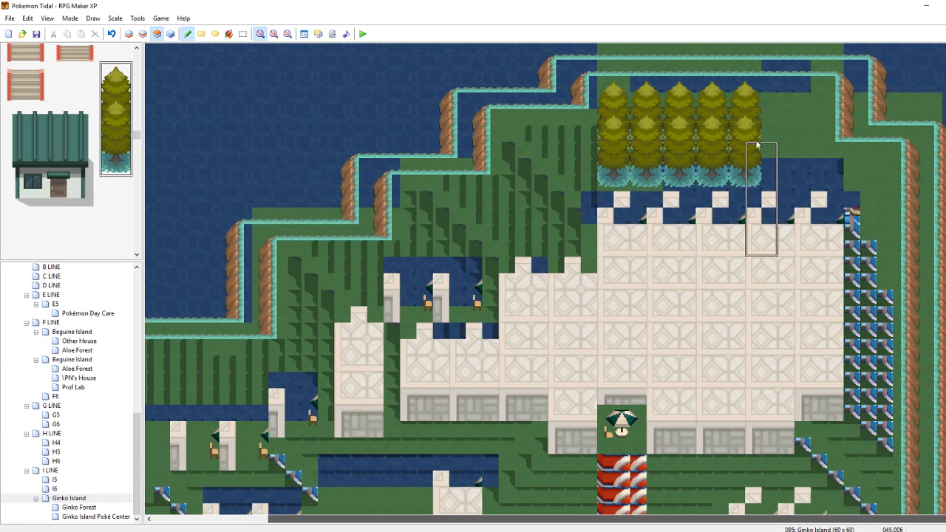
pyautogui.click(774, 94)
pyautogui.click(807, 89)
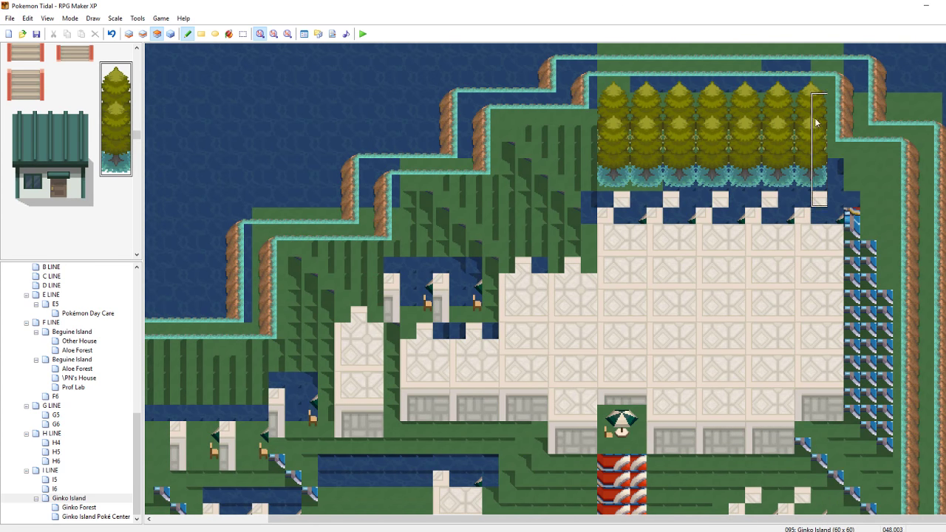
pyautogui.click(839, 157)
pyautogui.click(870, 157)
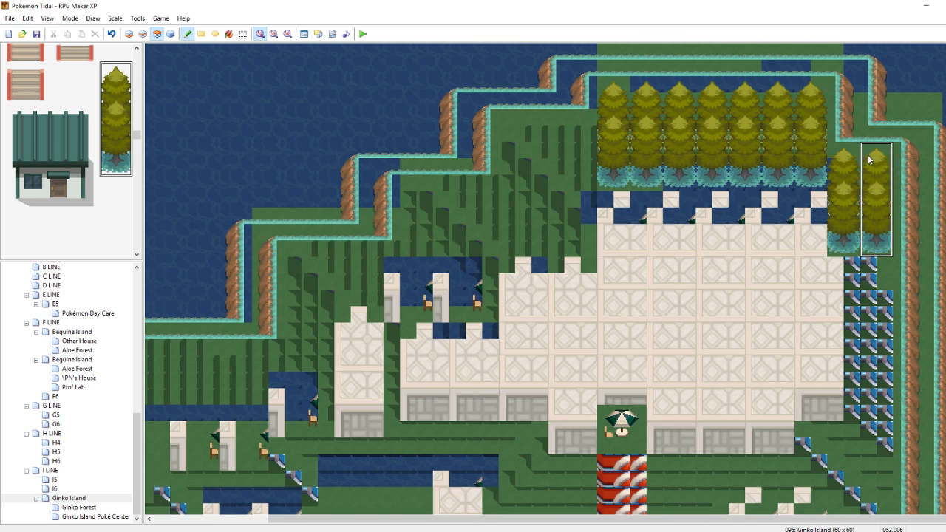
# Overlap another tree beneath the easternmost tree of the northern row, then copy that taller column across the other six trees
pyautogui.click(804, 155)
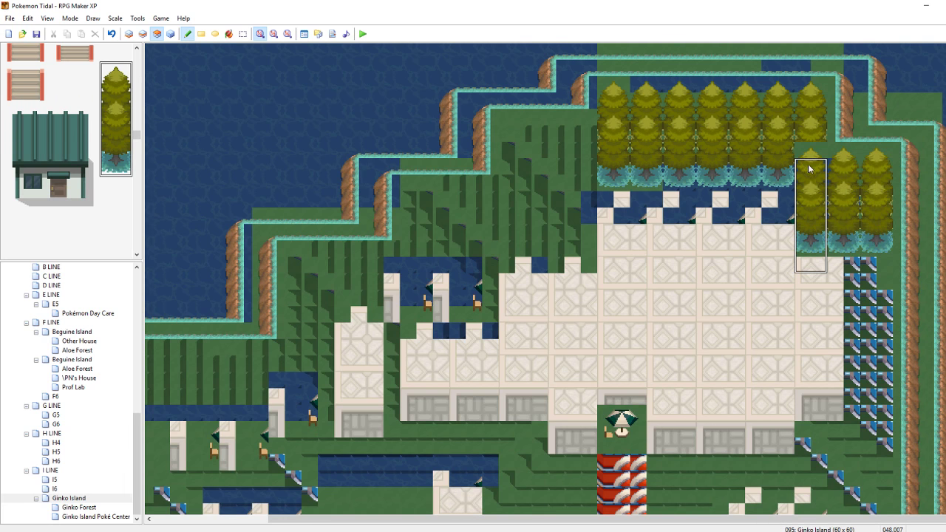
pyautogui.moveTo(802, 156); pyautogui.dragTo(802, 188, button='right')
pyautogui.click(803, 153)
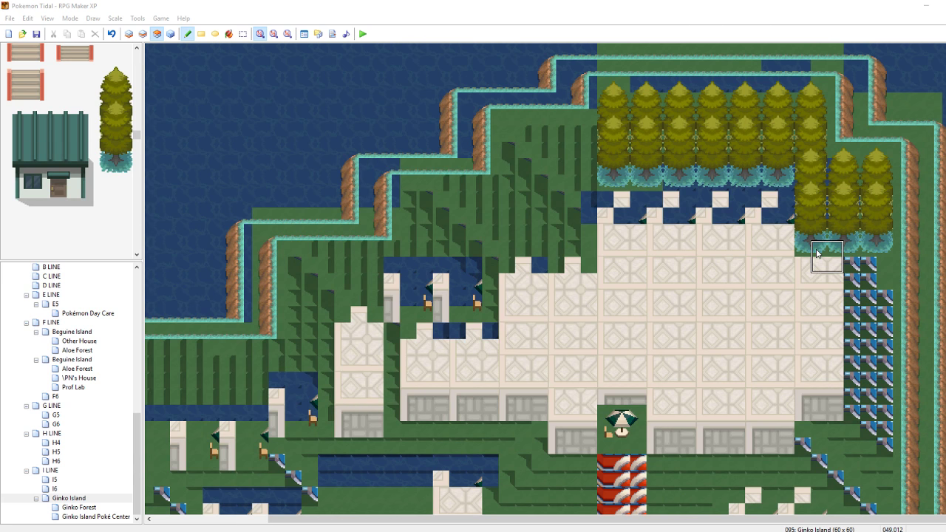
pyautogui.moveTo(818, 250); pyautogui.dragTo(806, 87, button='right')
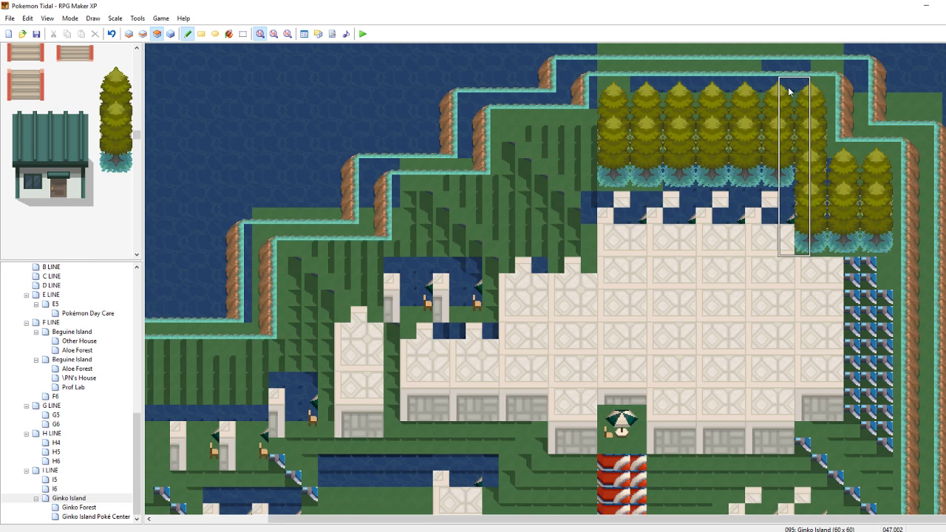
pyautogui.click(759, 87)
pyautogui.moveTo(770, 87); pyautogui.dragTo(610, 83)
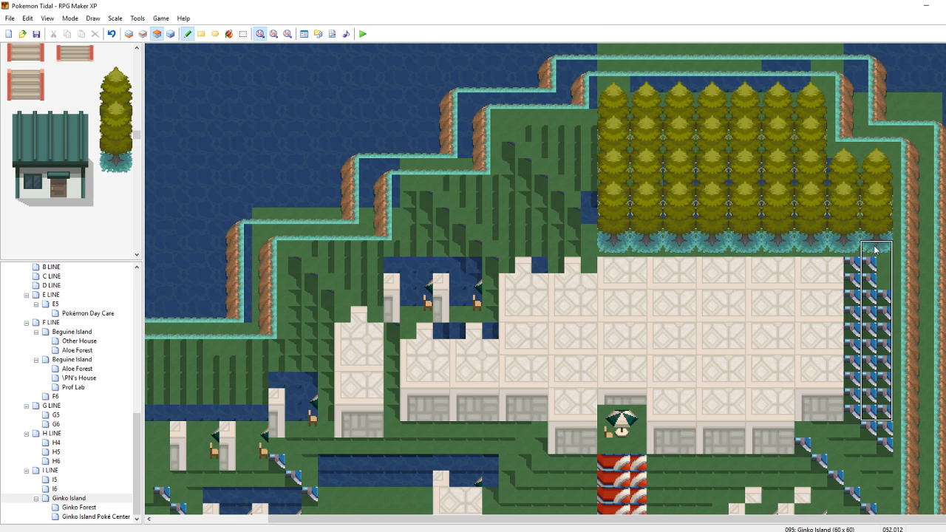
# Copy a tall tree column from the northern block over the two shorter trees beside the northeast cliff
pyautogui.moveTo(871, 190); pyautogui.dragTo(846, 171, button='right')
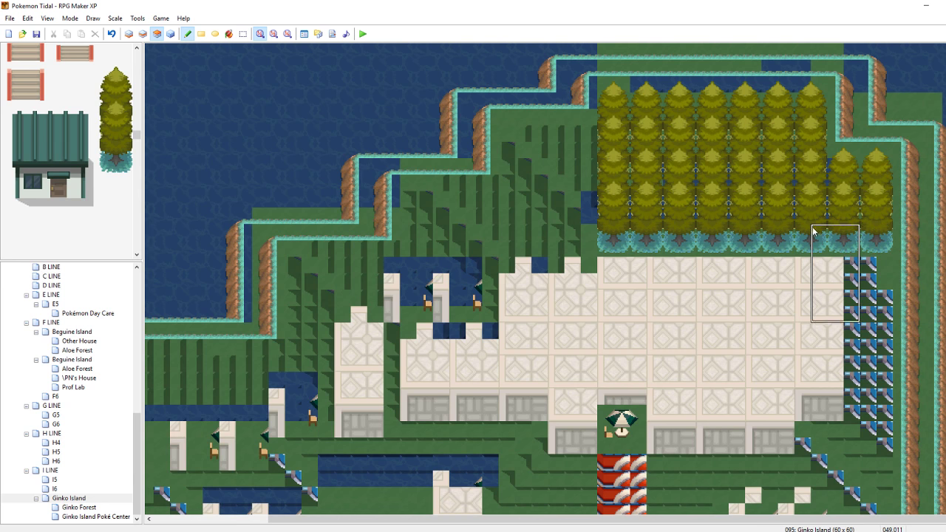
pyautogui.moveTo(815, 238); pyautogui.dragTo(798, 109, button='right')
pyautogui.moveTo(816, 246); pyautogui.dragTo(807, 86, button='right')
pyautogui.click(841, 154)
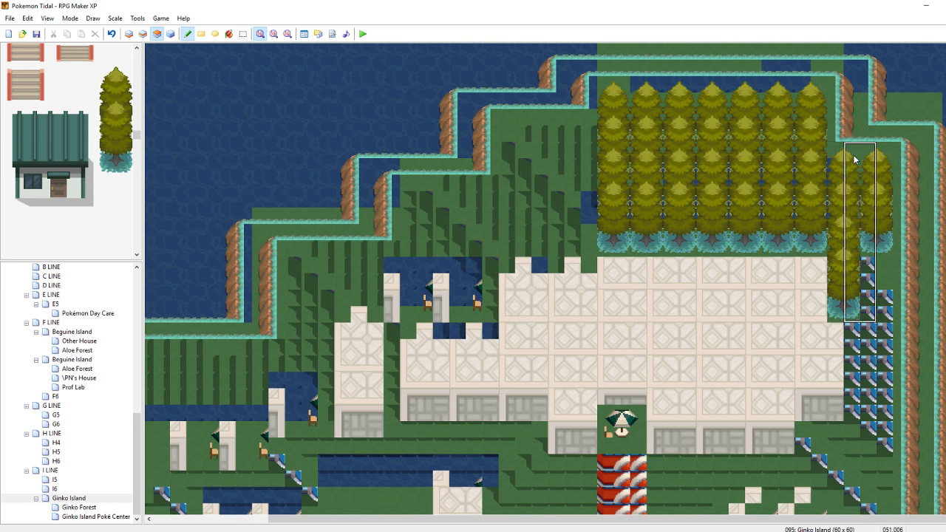
pyautogui.click(864, 156)
# Copy the lower tree section of the eastern pair and extend both columns farther south along the east cliff
pyautogui.rightClick(853, 315)
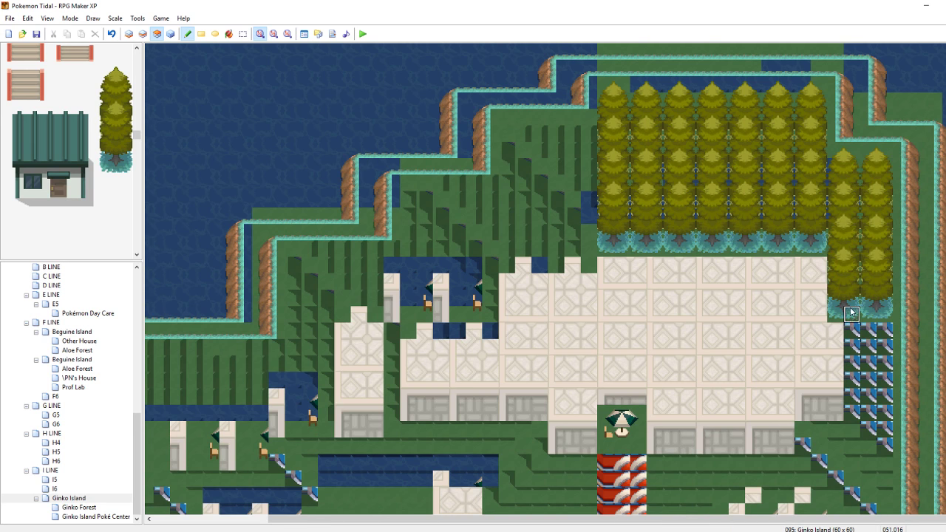
pyautogui.moveTo(838, 192); pyautogui.dragTo(851, 313, button='right')
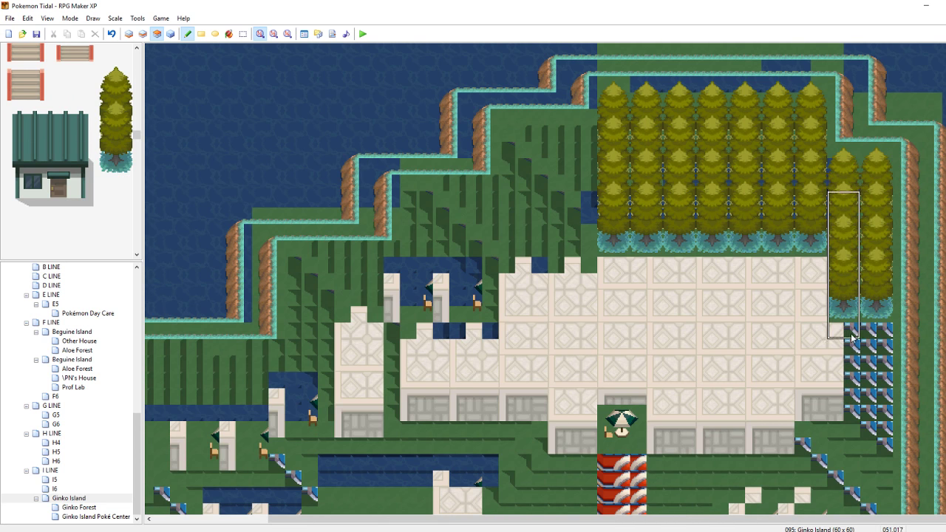
pyautogui.click(853, 393)
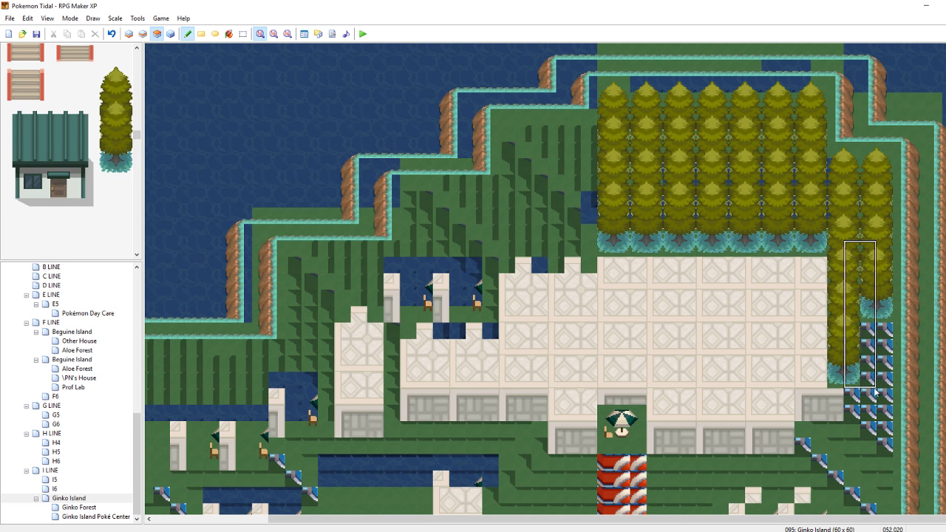
pyautogui.click(884, 392)
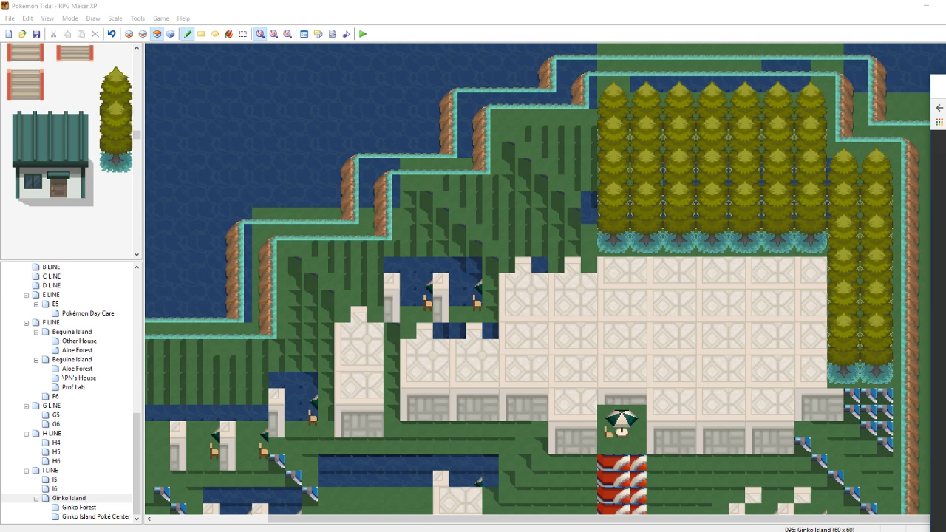
# Switch to the Twitter notifications in the browser and view the sea anemone and clownfish drawings at full size
pyautogui.moveTo(918, 86); pyautogui.dragTo(321, 21)
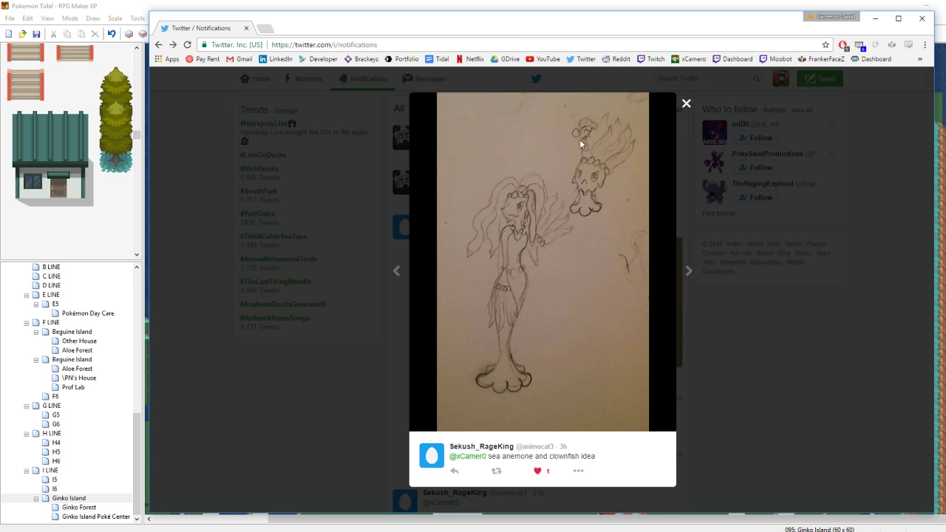
pyautogui.click(729, 325)
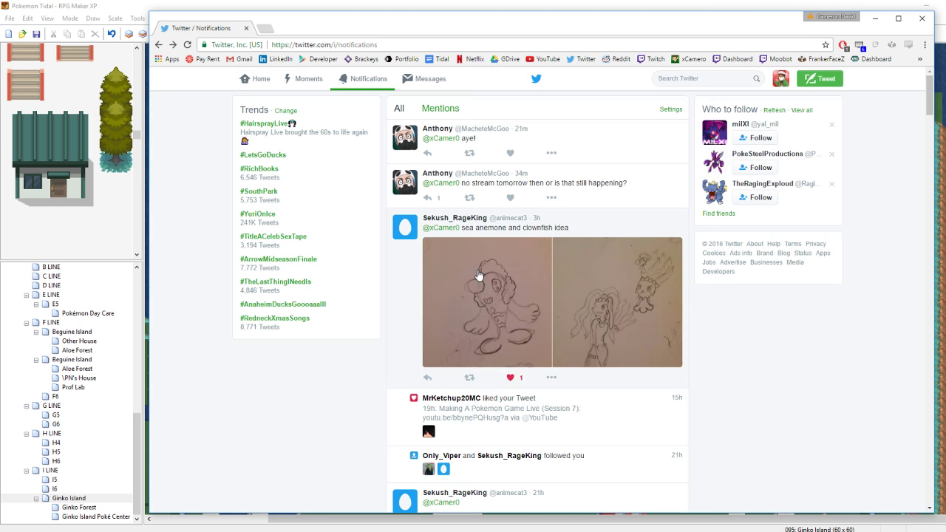
pyautogui.click(480, 275)
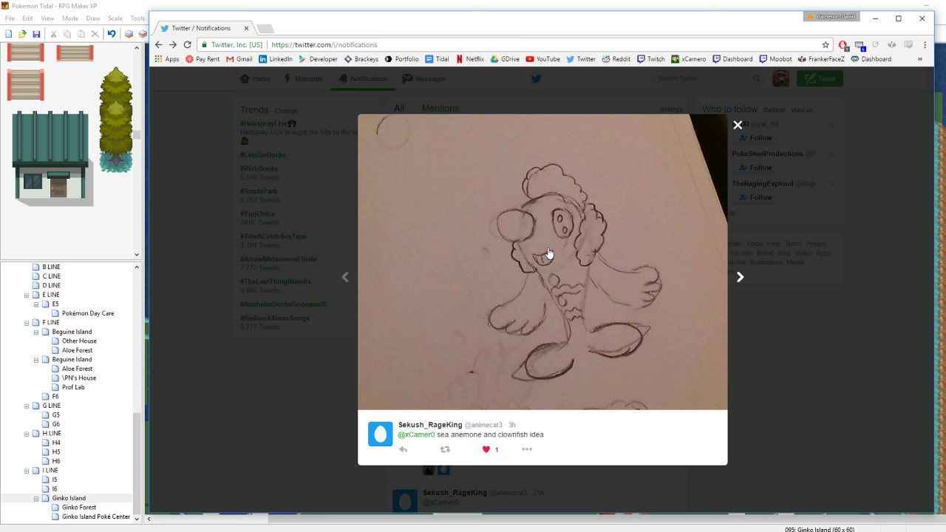
pyautogui.click(825, 348)
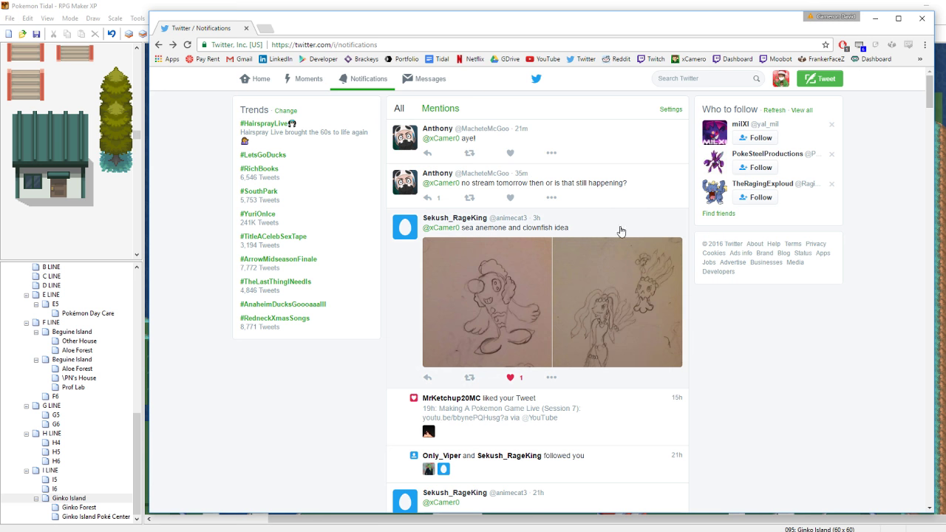
pyautogui.click(590, 283)
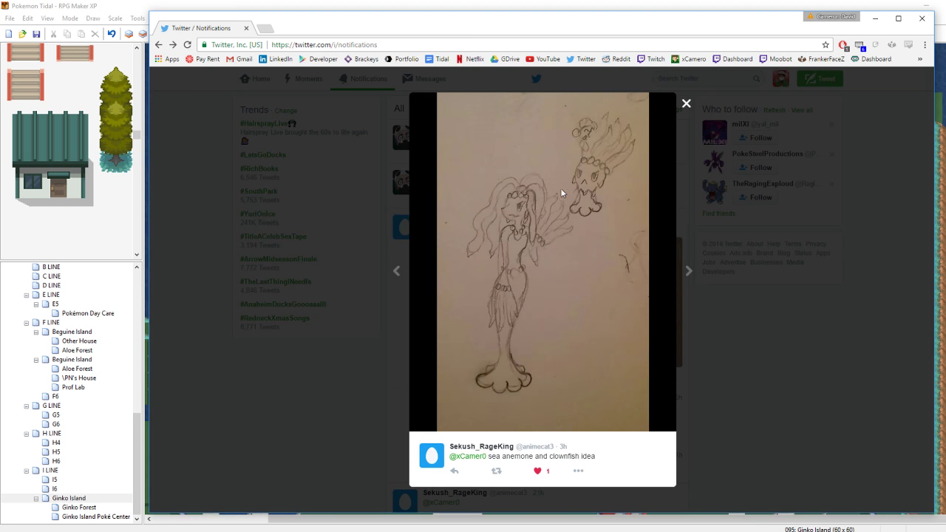
pyautogui.click(597, 5)
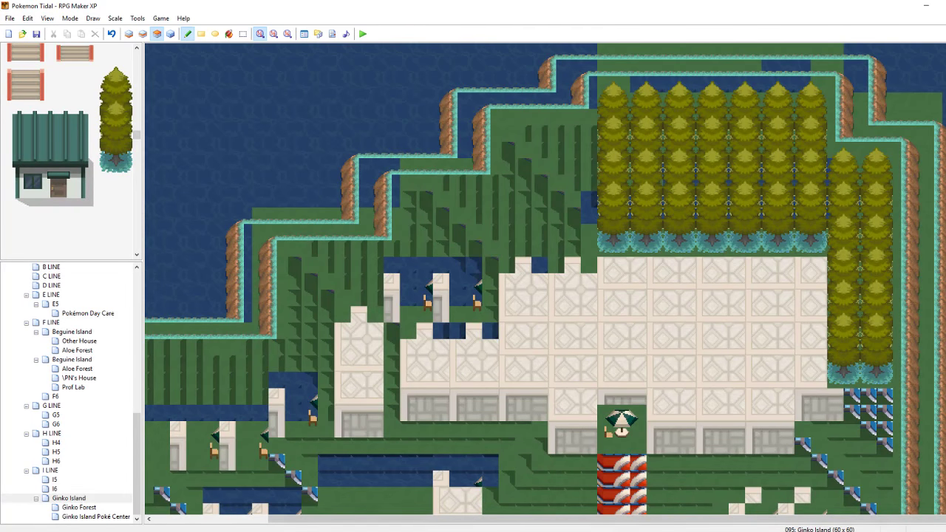
pyautogui.click(152, 530)
pyautogui.click(299, 502)
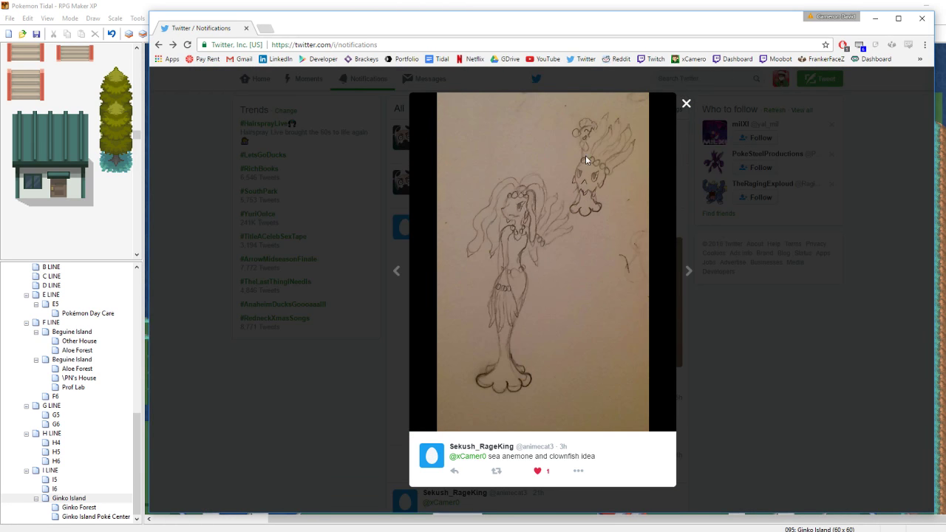
# Move the Twitter browser window off the map editor to return to Ginko Island
pyautogui.moveTo(367, 29); pyautogui.dragTo(945, 113)
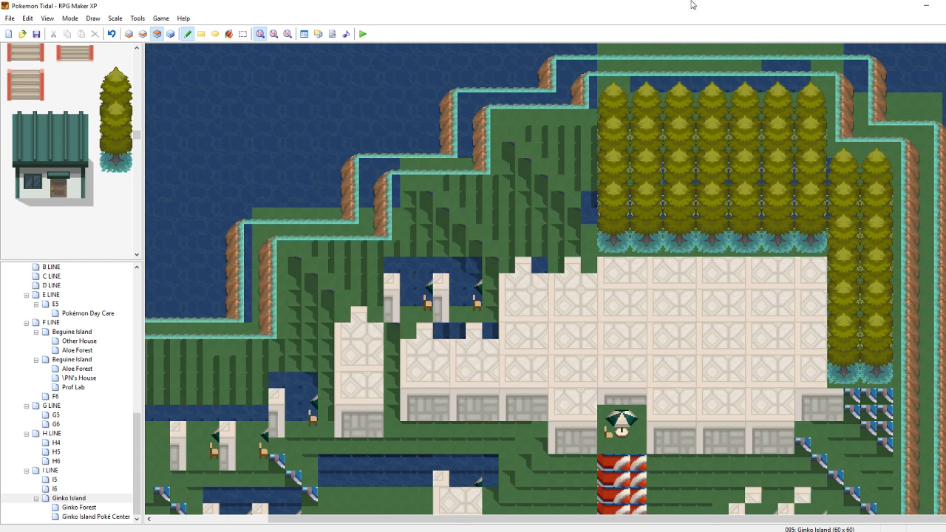
pyautogui.scroll(-4, 546, 279)
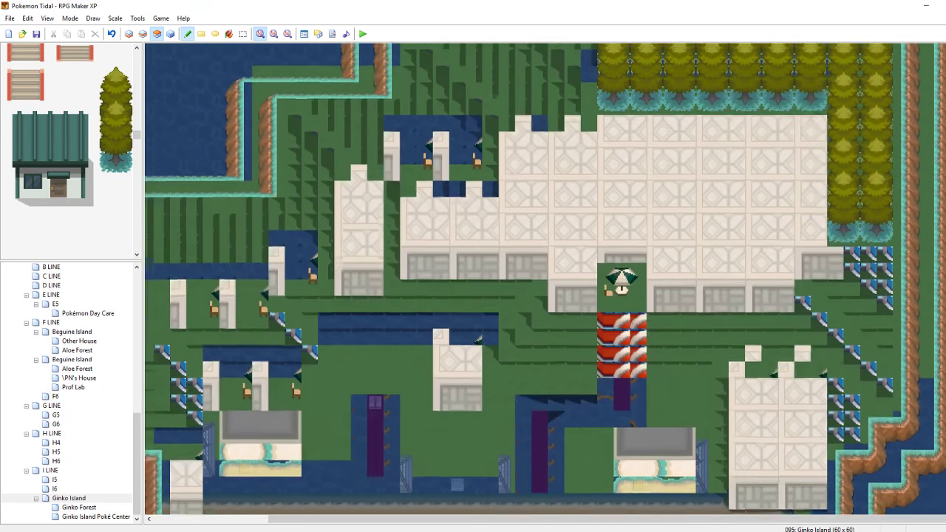
pyautogui.scroll(4, 545, 279)
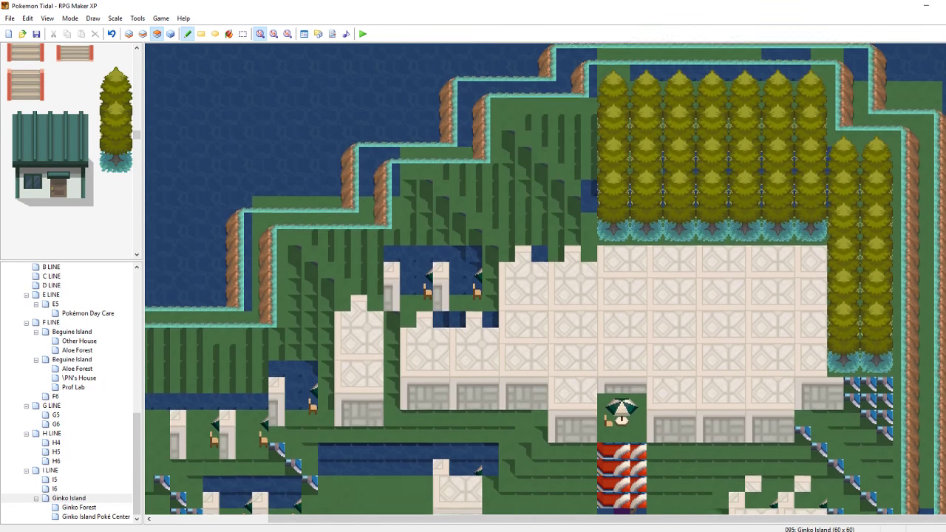
pyautogui.scroll(-2, 546, 279)
pyautogui.scroll(-2, 546, 279)
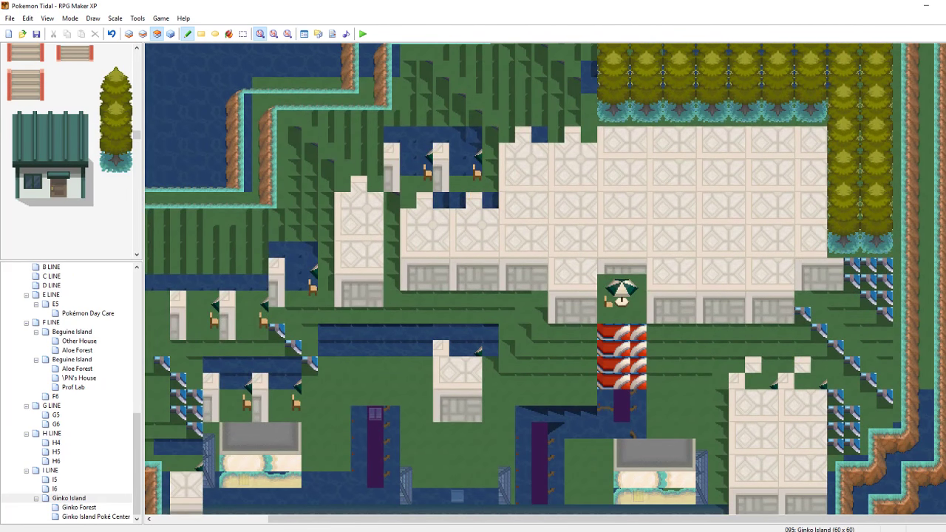
pyautogui.scroll(4, 546, 279)
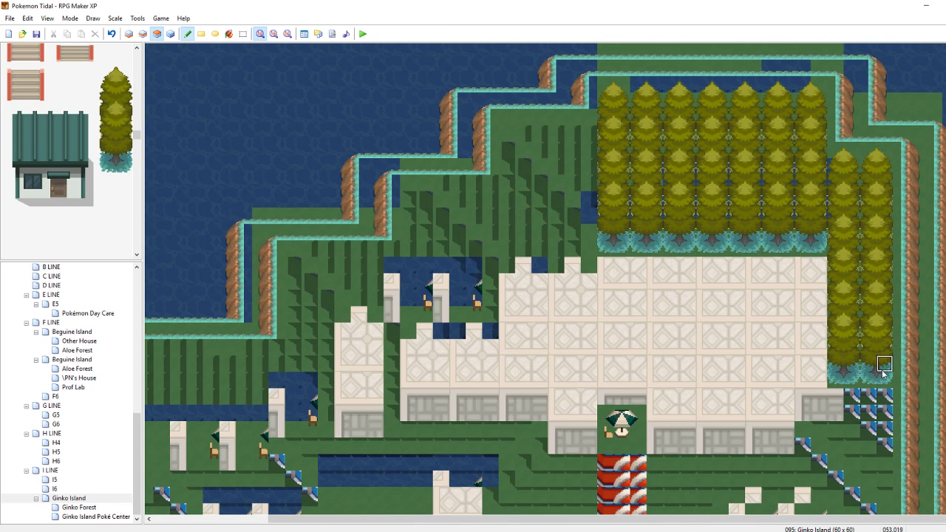
# Copy the east cliff over the easternmost tree column as an inner cliff and cap its north end with a corner
pyautogui.moveTo(902, 380); pyautogui.dragTo(916, 380, button='right')
pyautogui.moveTo(886, 376); pyautogui.dragTo(893, 170)
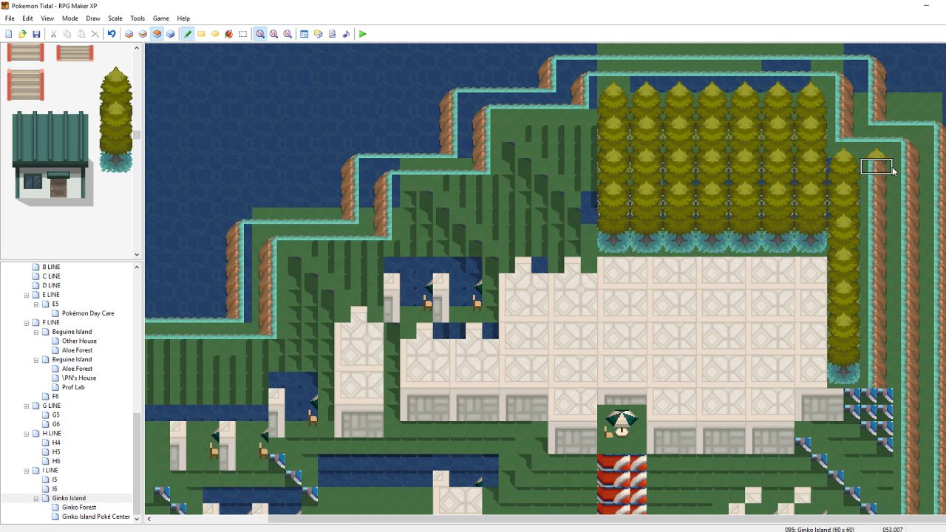
pyautogui.moveTo(909, 144); pyautogui.dragTo(887, 139, button='right')
pyautogui.click(892, 160)
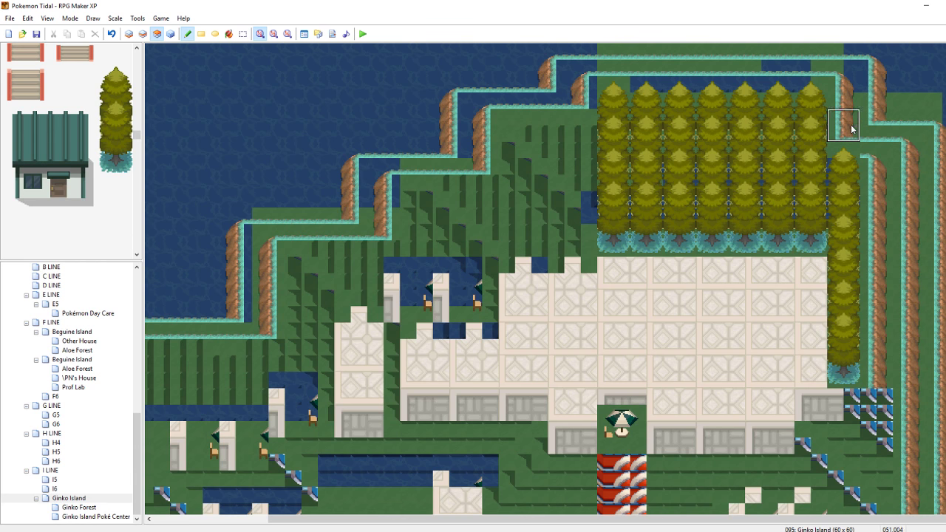
# Build the inner cliff's stepped corner at the northeast, running its ledge west to the northern tree block and overwriting the misplaced cliff pieces
pyautogui.click(837, 154)
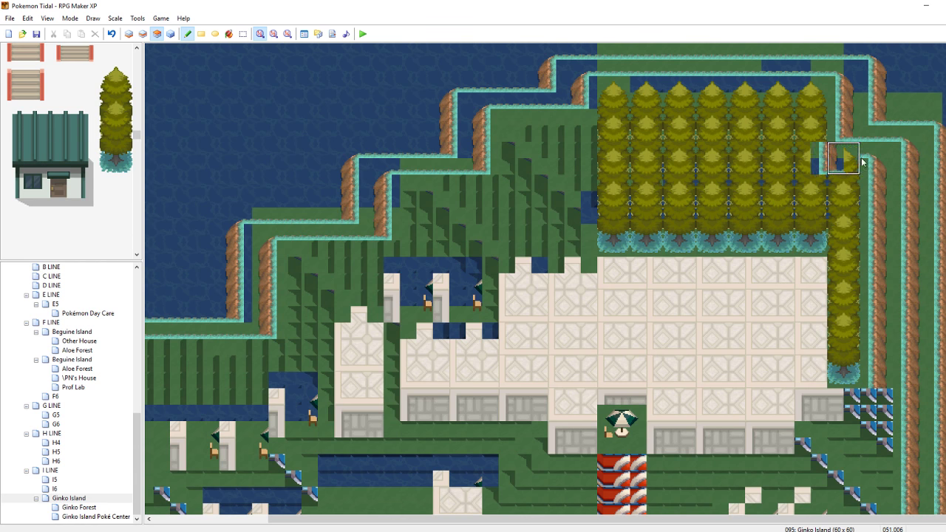
pyautogui.click(825, 151)
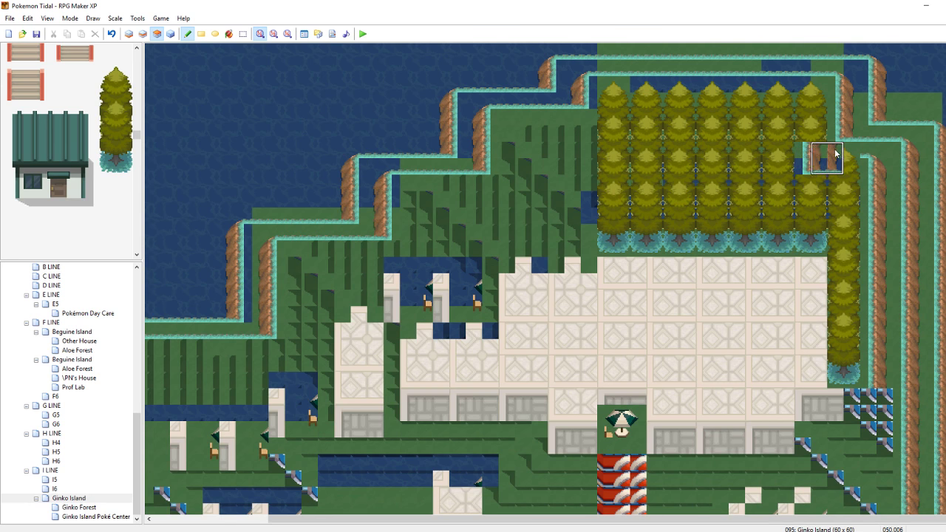
pyautogui.click(826, 140)
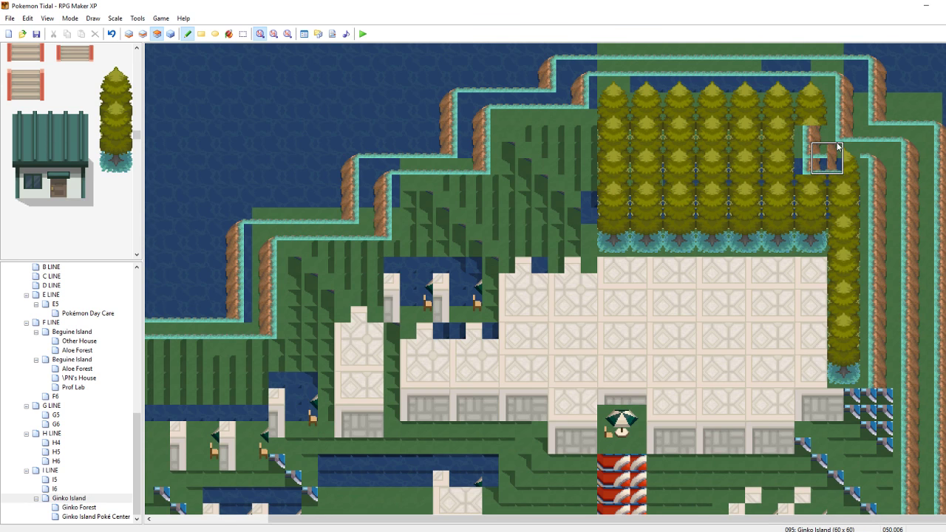
pyautogui.rightClick(863, 155)
pyautogui.moveTo(856, 154)
pyautogui.mouseDown()
pyautogui.moveTo(804, 168)
pyautogui.moveTo(804, 185)
pyautogui.moveTo(852, 185)
pyautogui.mouseUp()
pyautogui.rightClick(923, 93)
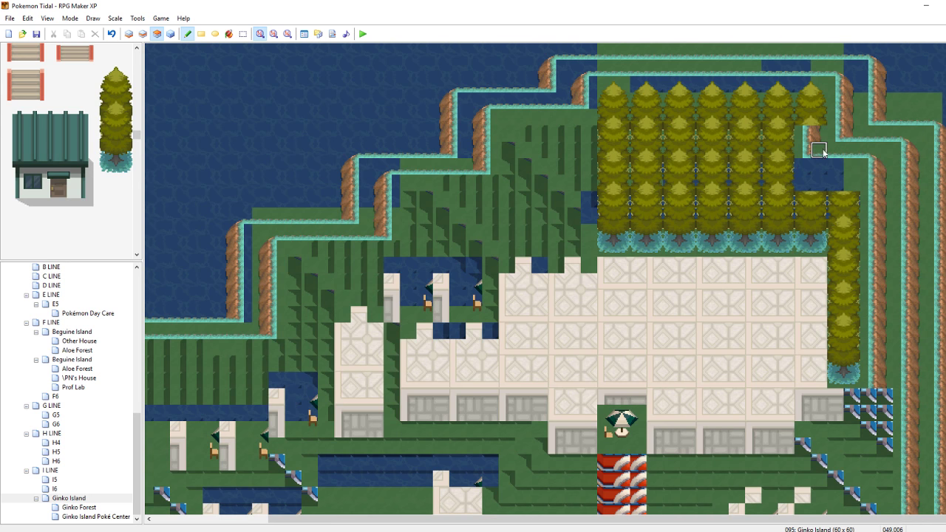
# Place the inner cliff's northeast corner over the northern block's easternmost tree and run the ledge west across the treetops
pyautogui.moveTo(841, 82); pyautogui.dragTo(849, 72, button='right')
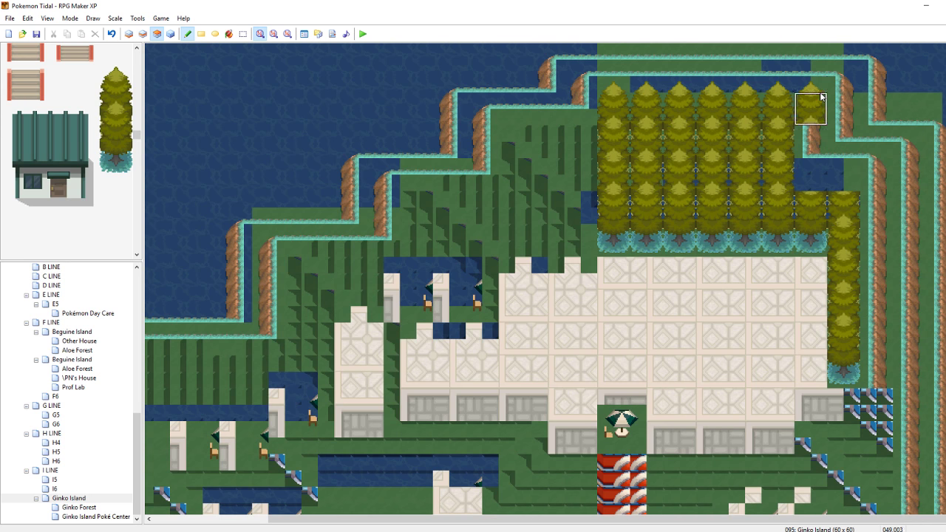
pyautogui.click(820, 86)
pyautogui.moveTo(852, 123); pyautogui.dragTo(840, 122, button='right')
pyautogui.click(811, 120)
pyautogui.rightClick(787, 69)
pyautogui.moveTo(785, 86); pyautogui.dragTo(618, 94)
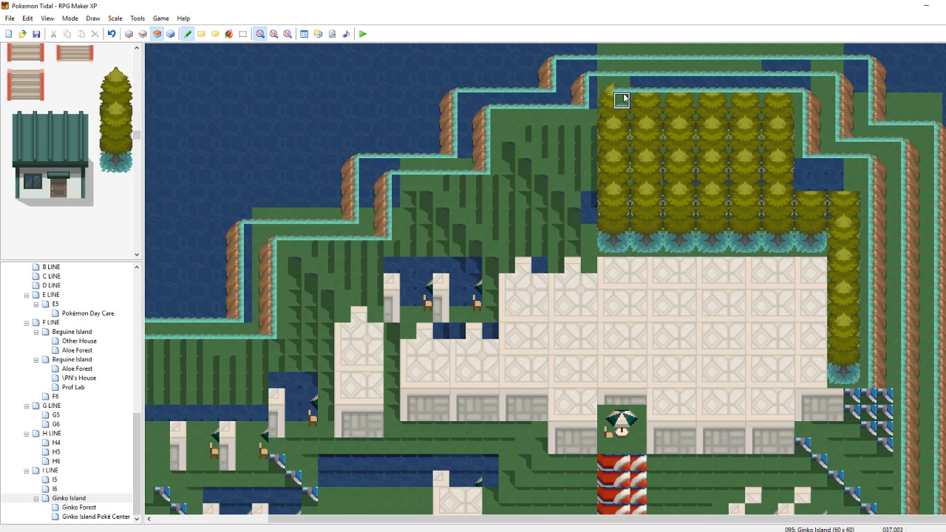
# Cap the northern inner ledge with a corner at its west end, one tile inward, and save the project
pyautogui.moveTo(580, 83); pyautogui.dragTo(592, 73, button='right')
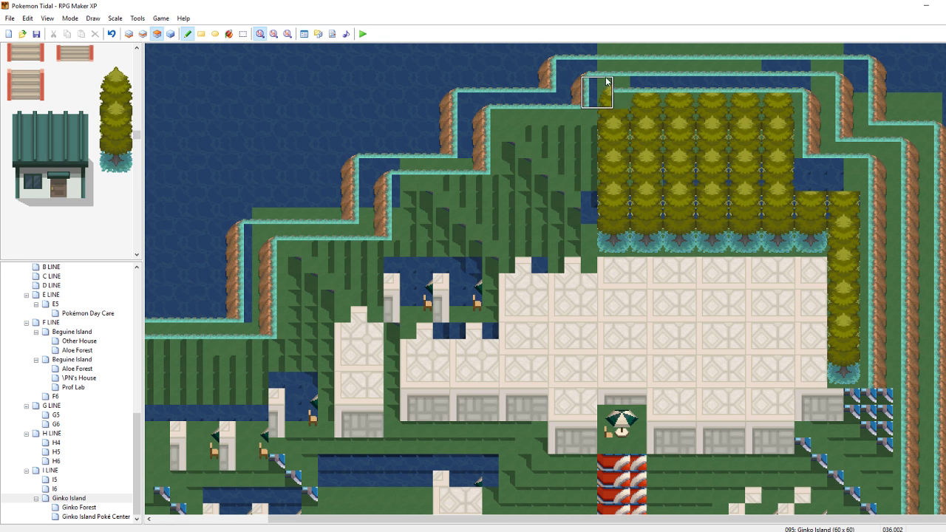
pyautogui.click(610, 83)
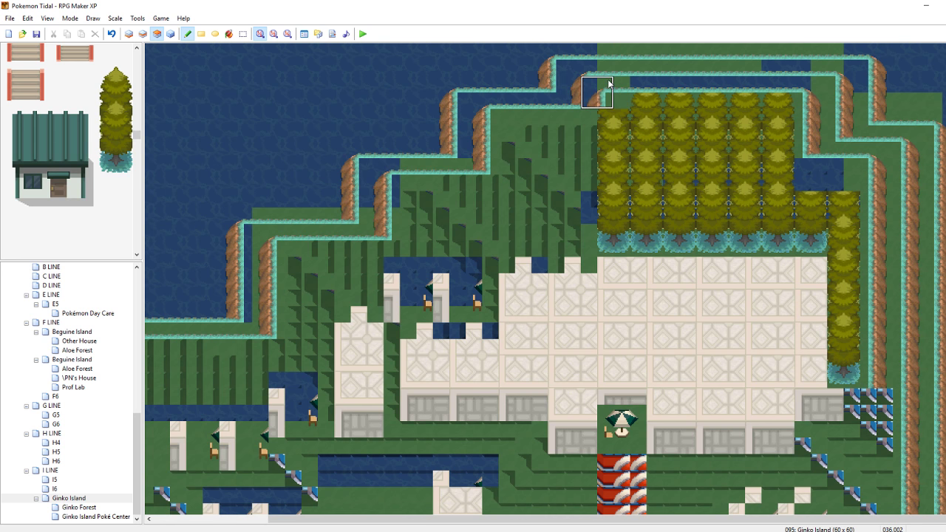
pyautogui.hotkey('ctrl', 'z')
pyautogui.click(614, 89)
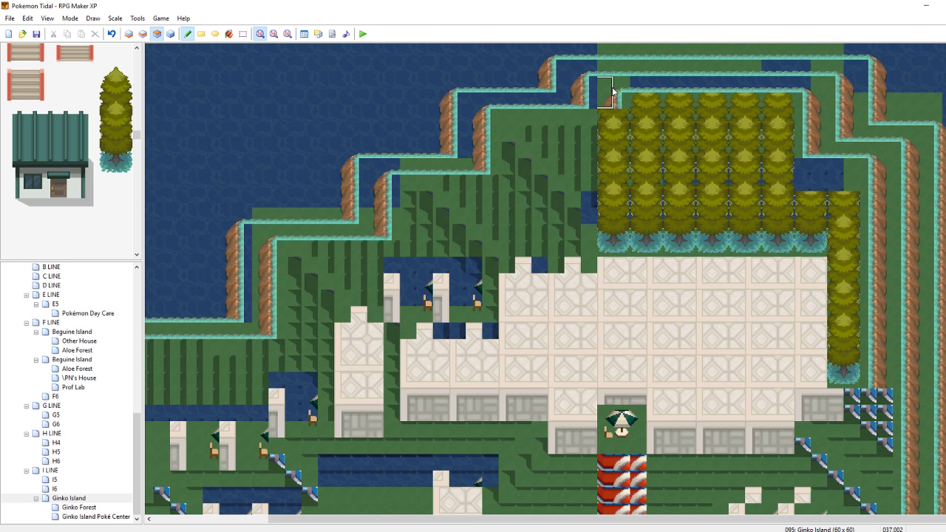
pyautogui.rightClick(437, 75)
pyautogui.hotkey('ctrl', 's')
# Turn the inner cliff west below its northwest corner, run the ledge across the grass, and end it with a corner
pyautogui.moveTo(578, 103); pyautogui.dragTo(589, 103, button='right')
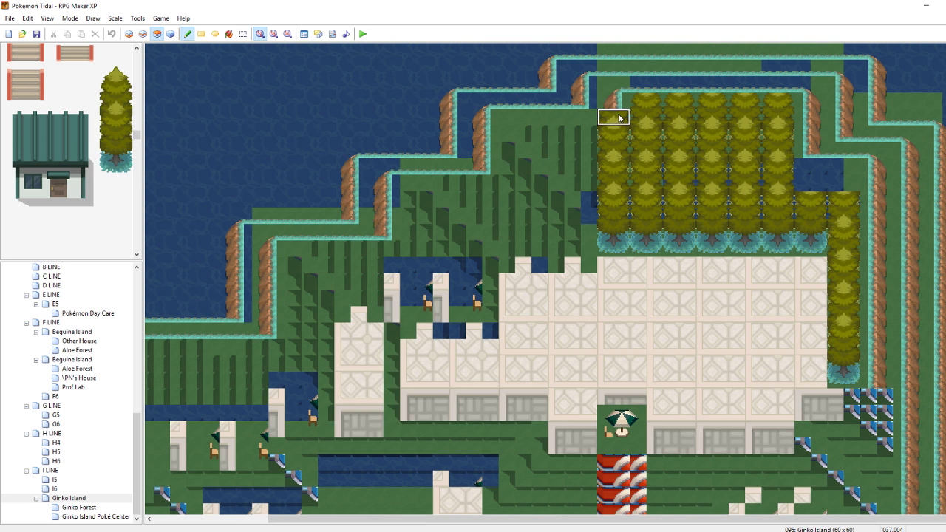
pyautogui.click(631, 135)
pyautogui.rightClick(555, 106)
pyautogui.moveTo(586, 117); pyautogui.dragTo(503, 115)
pyautogui.moveTo(478, 119); pyautogui.dragTo(493, 108, button='right')
pyautogui.click(519, 116)
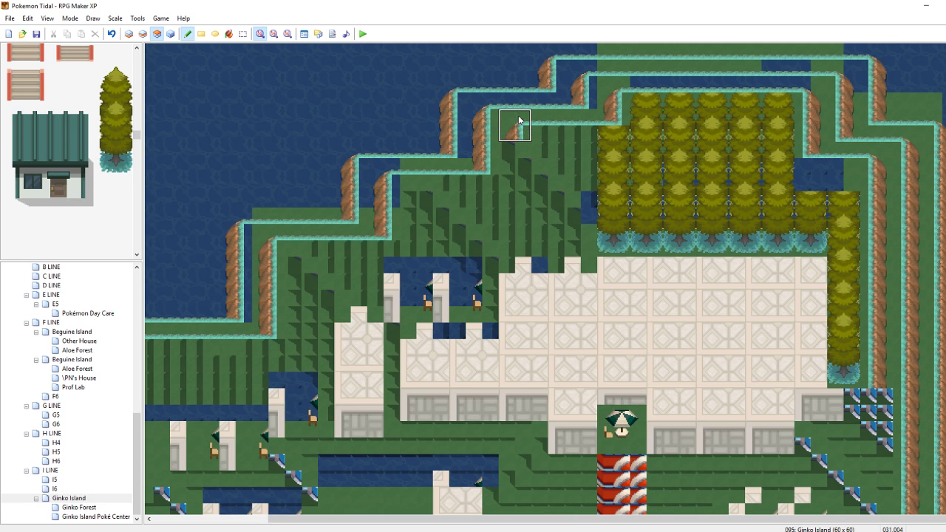
# Extend the inner cliff south from the corner west of the tree block and finish its base with a bottom corner
pyautogui.moveTo(486, 151); pyautogui.dragTo(475, 150, button='right')
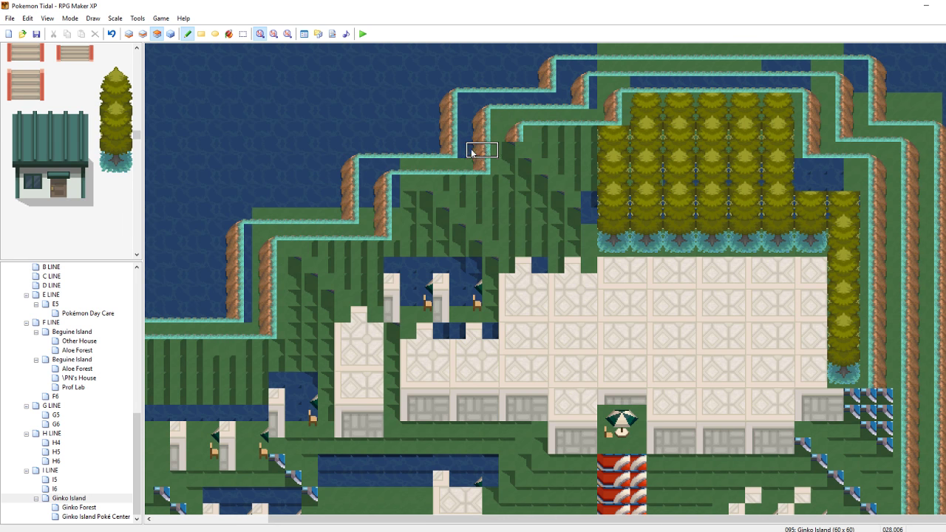
pyautogui.click(502, 150)
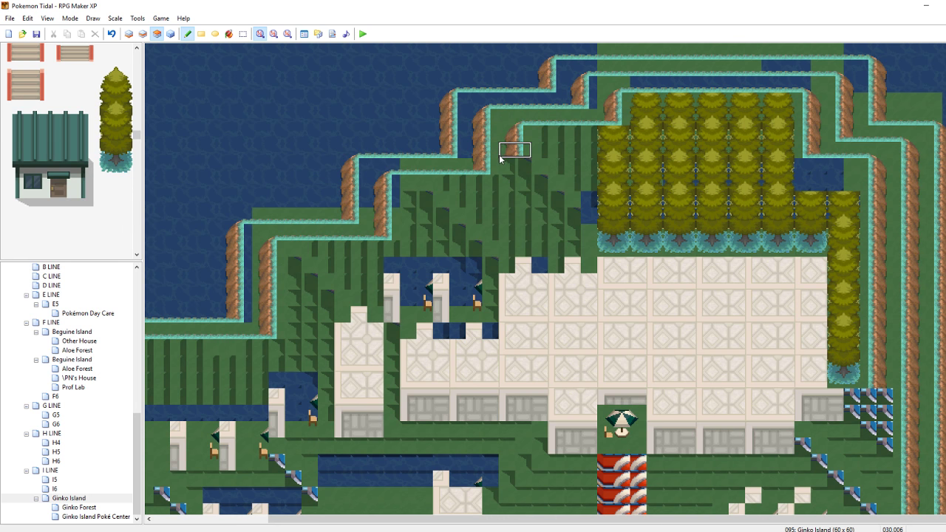
pyautogui.hotkey('ctrl', 'z')
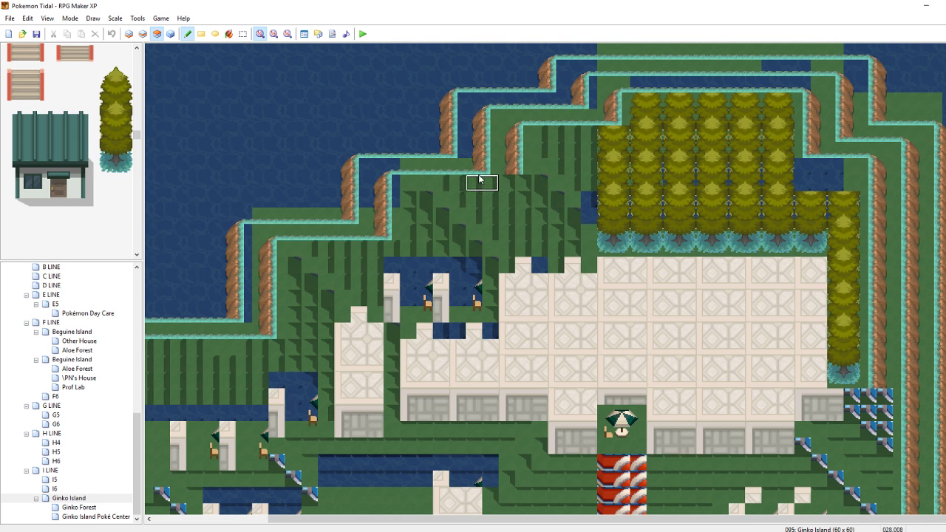
pyautogui.moveTo(485, 168); pyautogui.dragTo(476, 169, button='right')
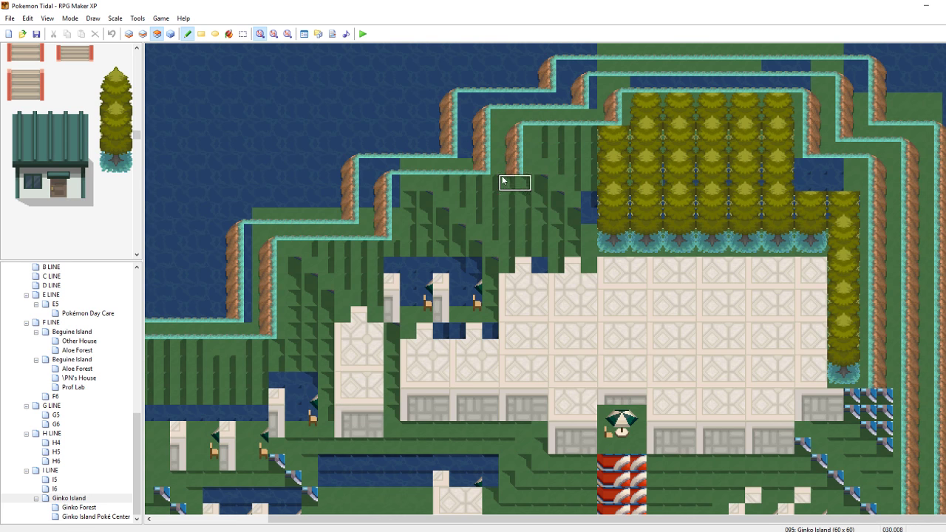
pyautogui.click(504, 180)
# Run the next inner ledge west from that cliff's base, parallel to the middle tier, and end it with a corner
pyautogui.rightClick(453, 168)
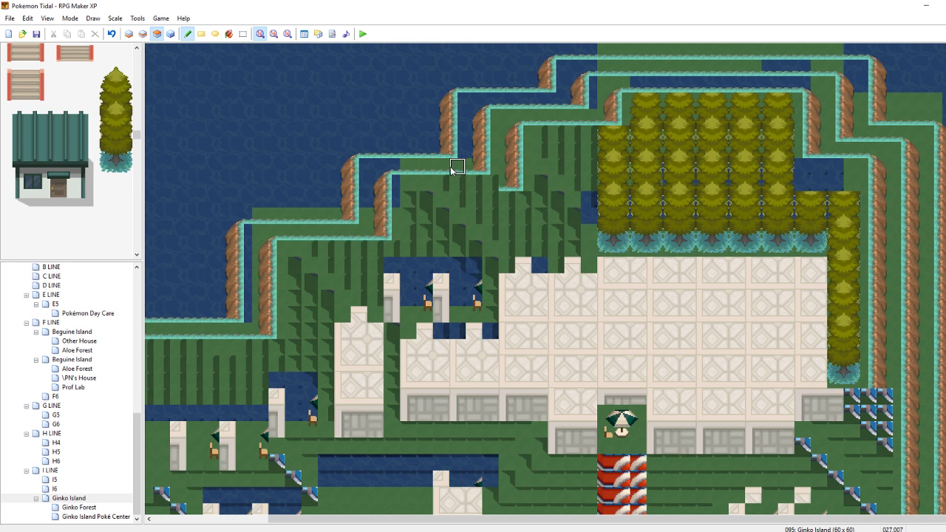
pyautogui.moveTo(349, 164)
pyautogui.mouseDown(button='right')
pyautogui.moveTo(361, 156)
pyautogui.moveTo(346, 153)
pyautogui.mouseUp(button='right')
pyautogui.click(420, 189)
# Extend the second western inner cliff south, parallel to the middle tier, and finish it with a bottom corner
pyautogui.rightClick(414, 195)
pyautogui.moveTo(376, 204); pyautogui.dragTo(376, 202, button='right')
pyautogui.moveTo(404, 220); pyautogui.dragTo(405, 236)
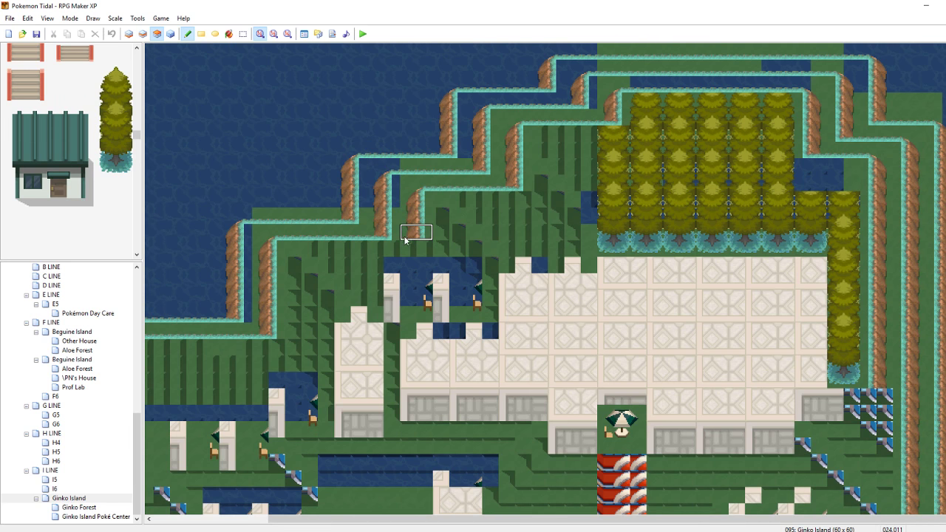
pyautogui.rightClick(380, 237)
pyautogui.moveTo(381, 237); pyautogui.dragTo(390, 220, button='right')
pyautogui.click(421, 229)
# Run the inner ledge west from the second cliff's base, cap it with a corner, and save the project
pyautogui.rightClick(349, 245)
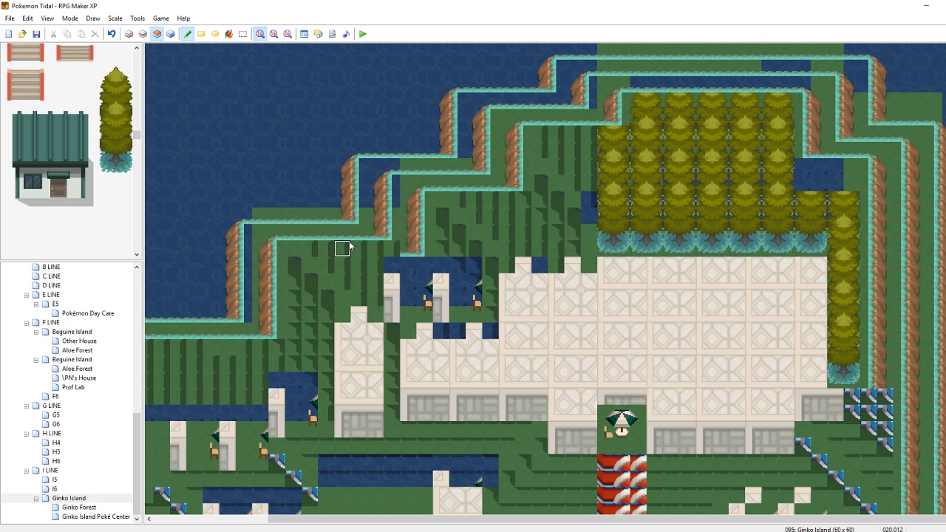
pyautogui.rightClick(355, 238)
pyautogui.moveTo(391, 252); pyautogui.dragTo(293, 249)
pyautogui.moveTo(275, 250); pyautogui.dragTo(264, 237, button='right')
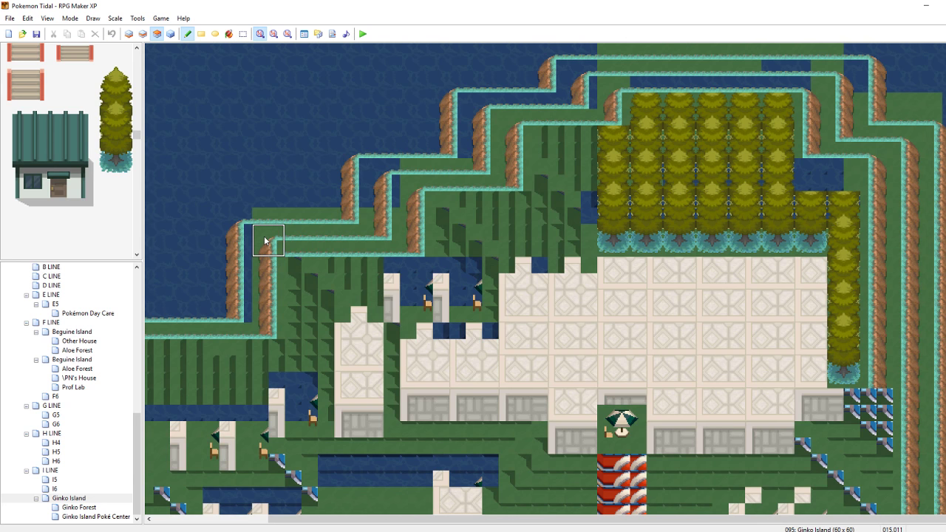
pyautogui.click(291, 254)
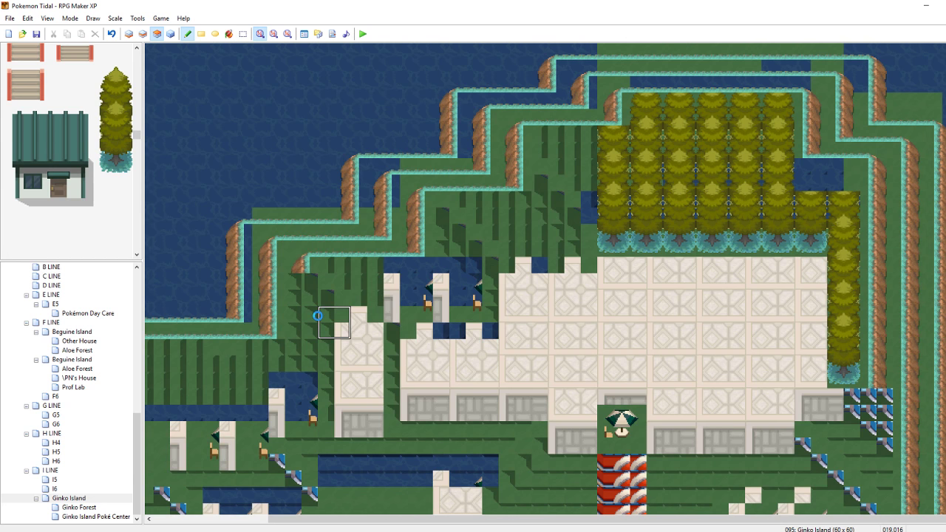
pyautogui.hotkey('ctrl', 'z')
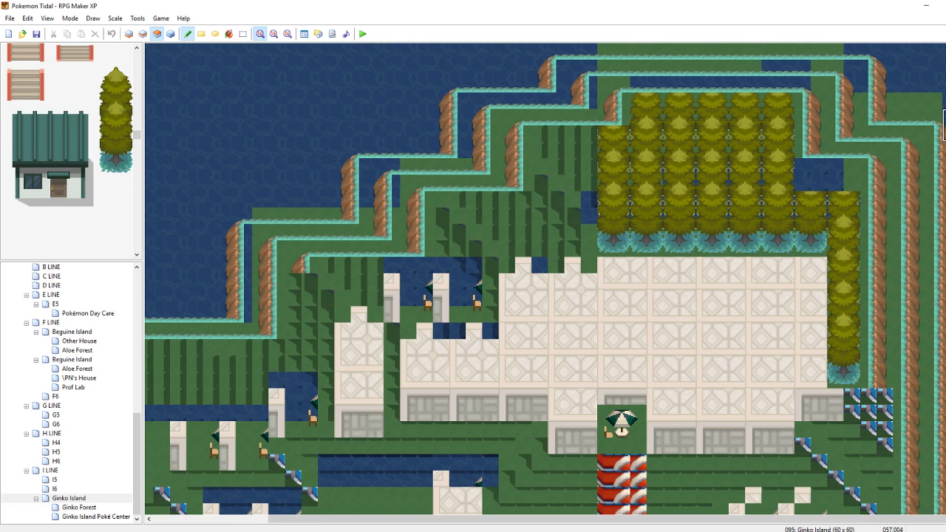
# Extend the third western inner cliff south beside the middle tier and add a bottom corner at its base
pyautogui.scroll(-3, 546, 279)
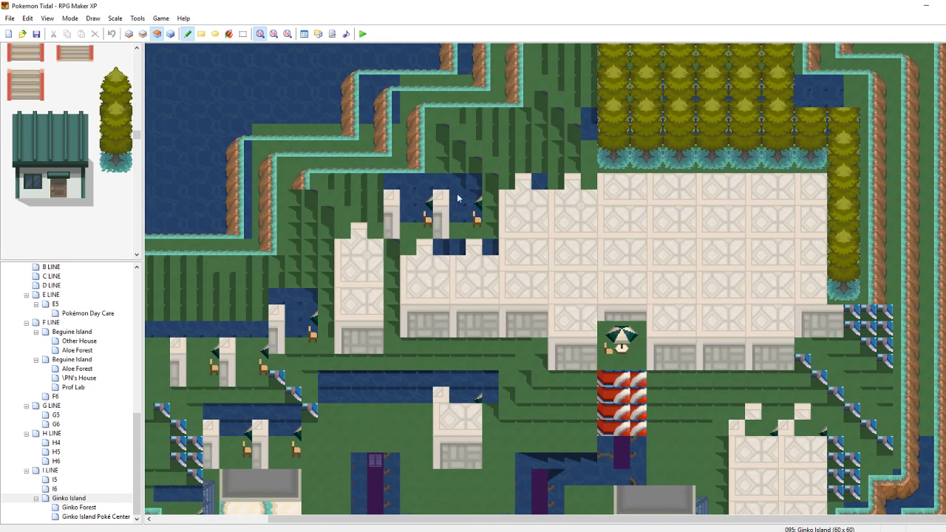
pyautogui.moveTo(278, 177); pyautogui.dragTo(265, 185, button='right')
pyautogui.moveTo(289, 196); pyautogui.dragTo(292, 252)
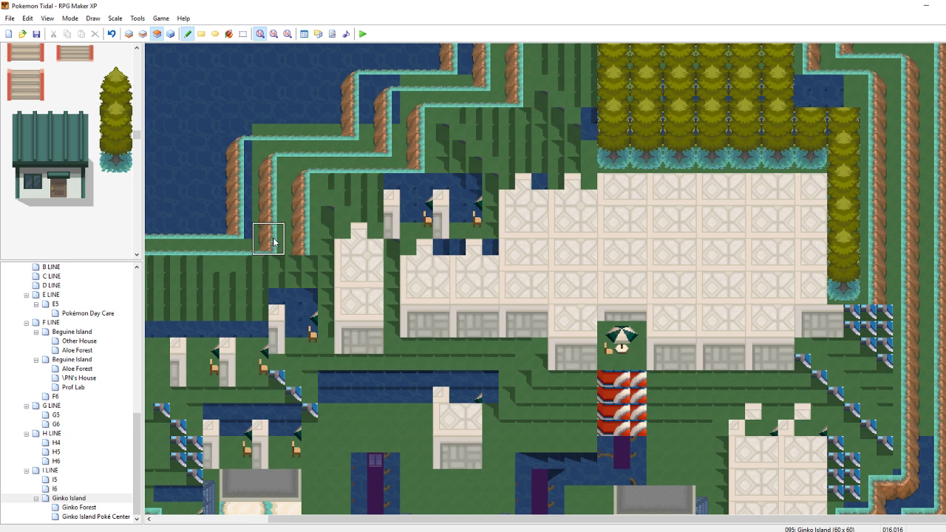
pyautogui.click(302, 251)
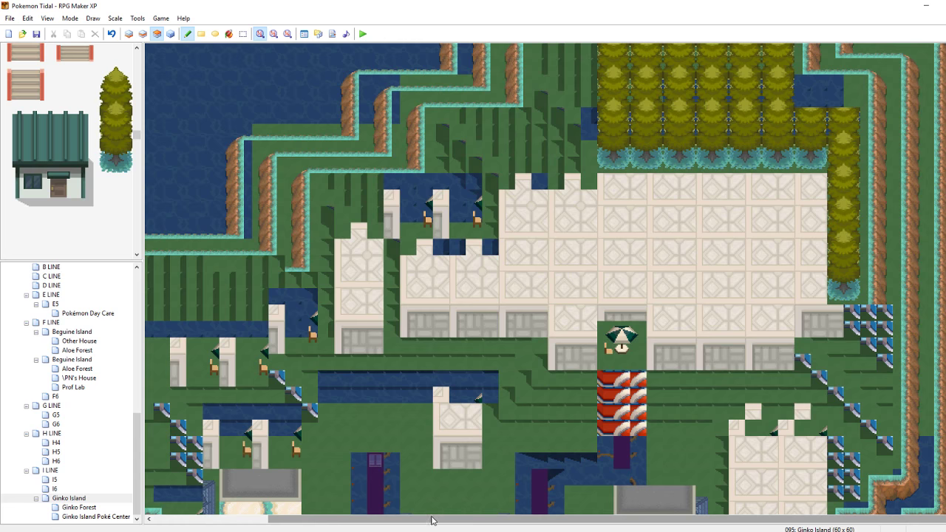
# Run the inner ledge west from the third cliff's base to the island's west cliff and cap it with a corner
pyautogui.moveTo(433, 521); pyautogui.dragTo(340, 521)
pyautogui.hscroll(-2, 340, 522)
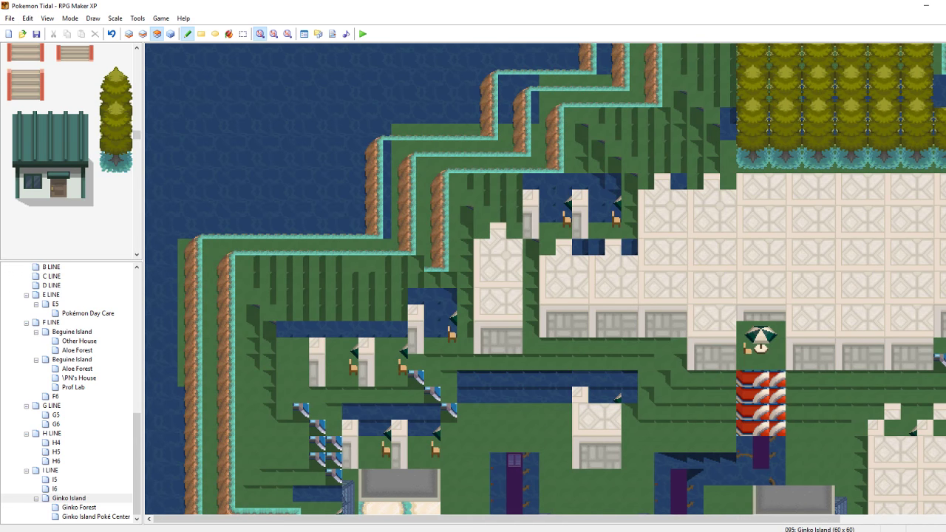
pyautogui.scroll(-2, 545, 279)
pyautogui.rightClick(382, 183)
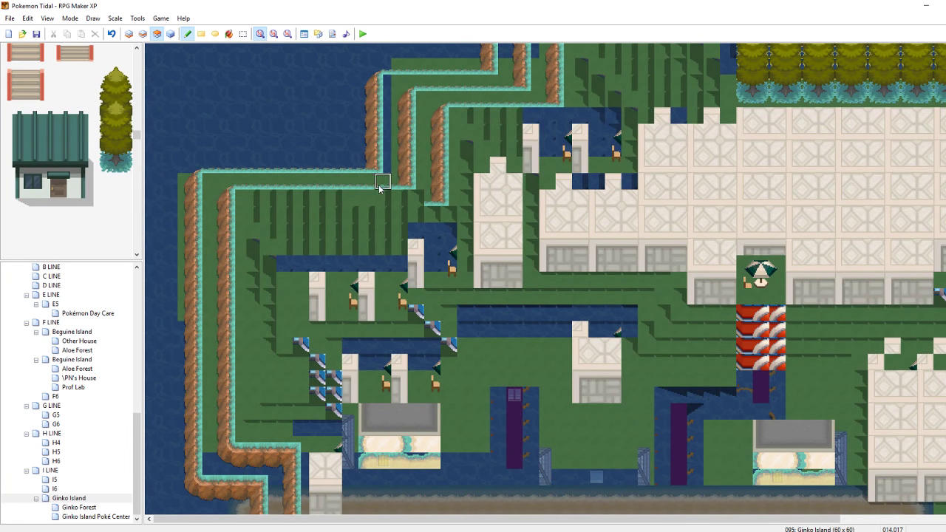
pyautogui.moveTo(415, 198); pyautogui.dragTo(235, 203)
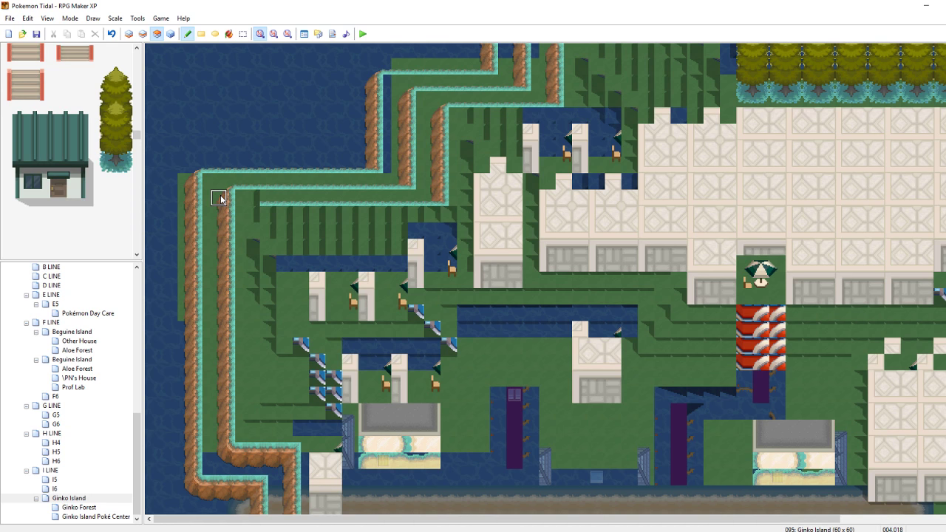
pyautogui.click(252, 202)
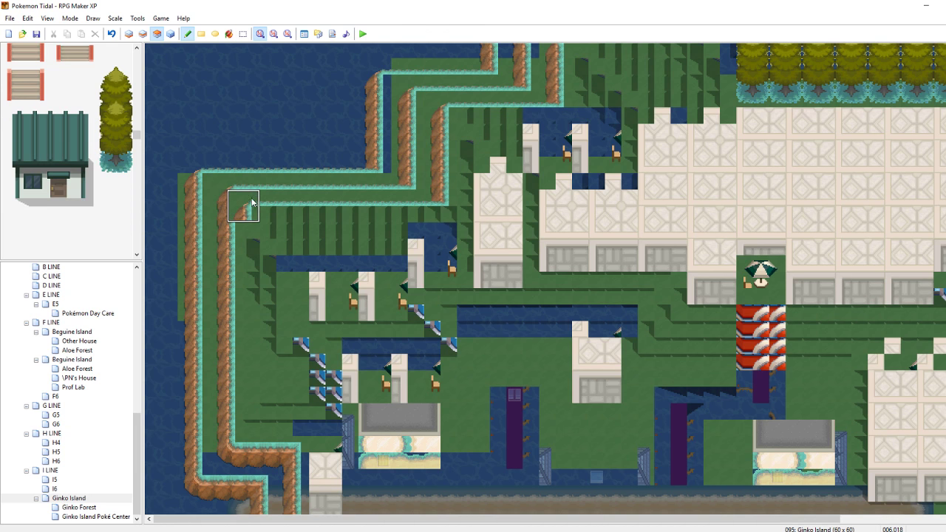
# Replace the misplaced corner at the inner ledge's west end, extend the third western cliff south, and finish it with a bottom corner
pyautogui.hotkey('ctrl', 'z')
pyautogui.click(262, 201)
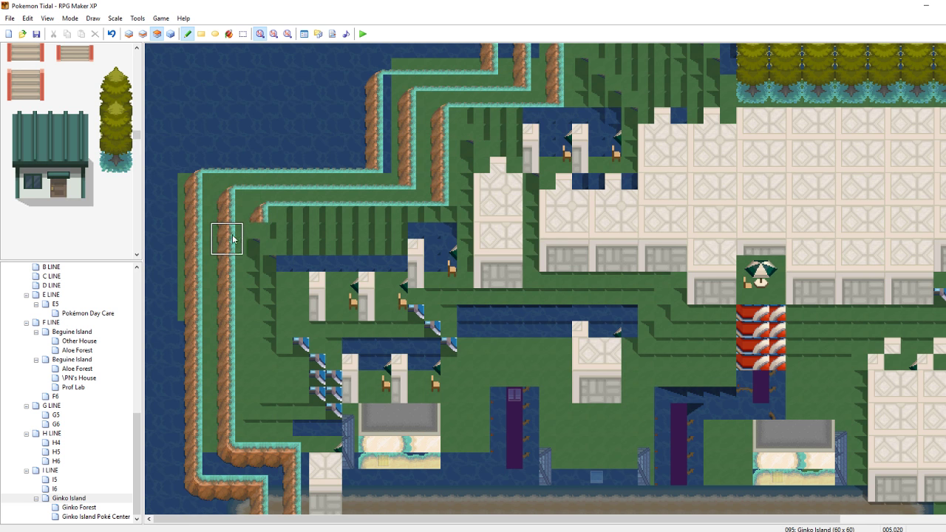
pyautogui.moveTo(251, 235); pyautogui.dragTo(258, 414)
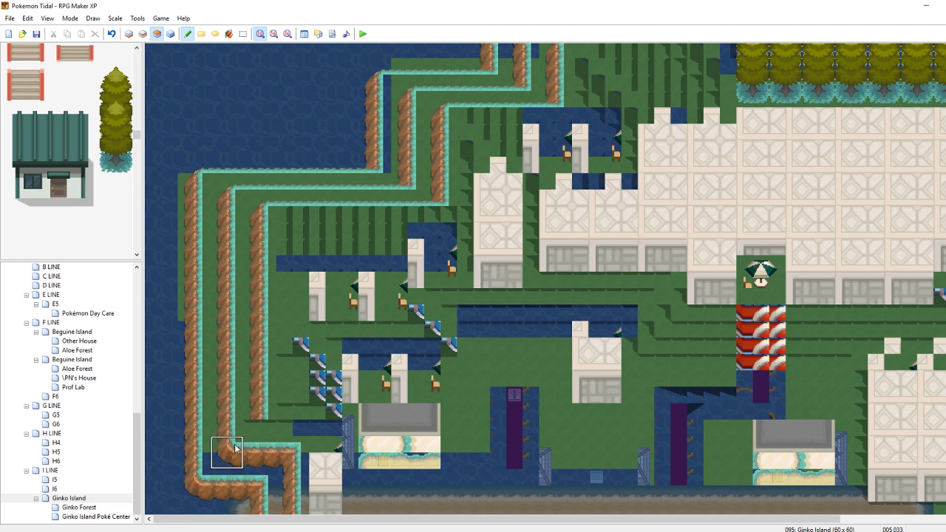
pyautogui.click(268, 413)
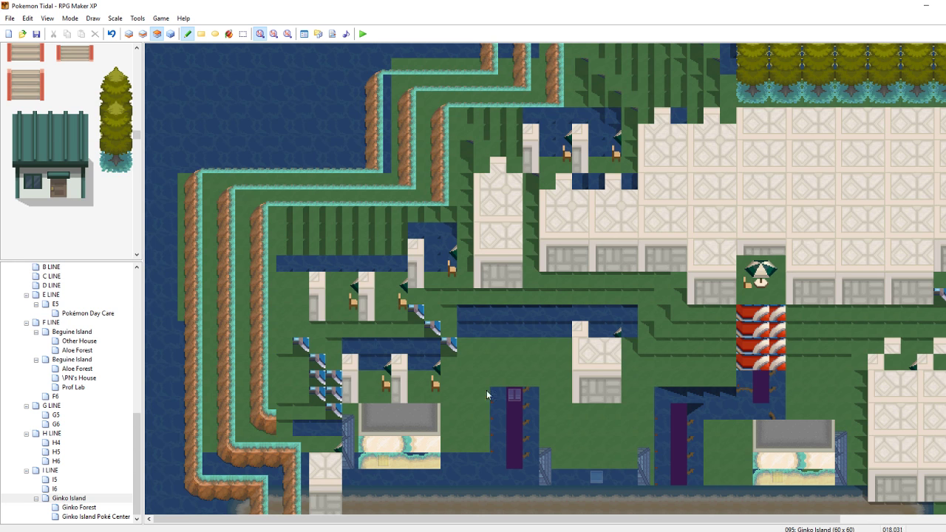
# Copy the column of trees from the island's east edge and place two columns side by side along the innermost western cliff
pyautogui.moveTo(811, 519); pyautogui.dragTo(919, 522)
pyautogui.moveTo(875, 234); pyautogui.dragTo(859, 117, button='right')
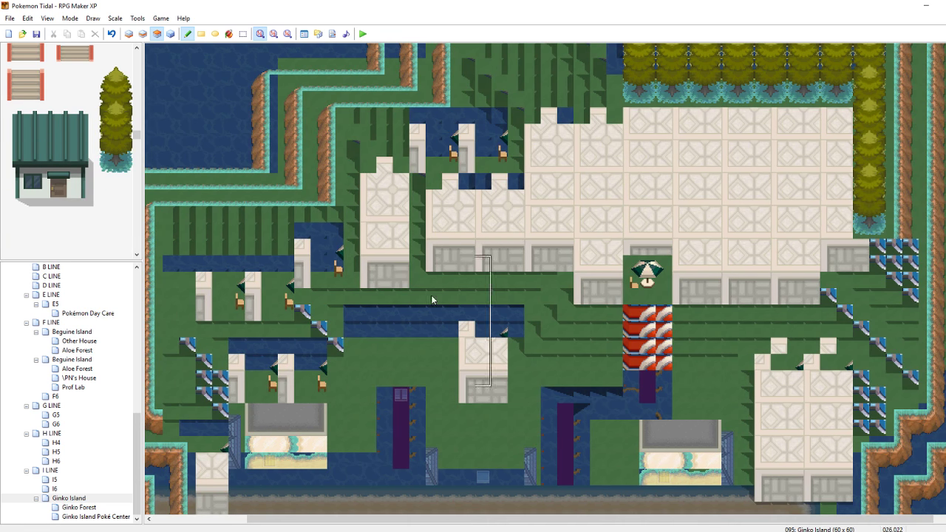
pyautogui.click(176, 280)
pyautogui.click(205, 281)
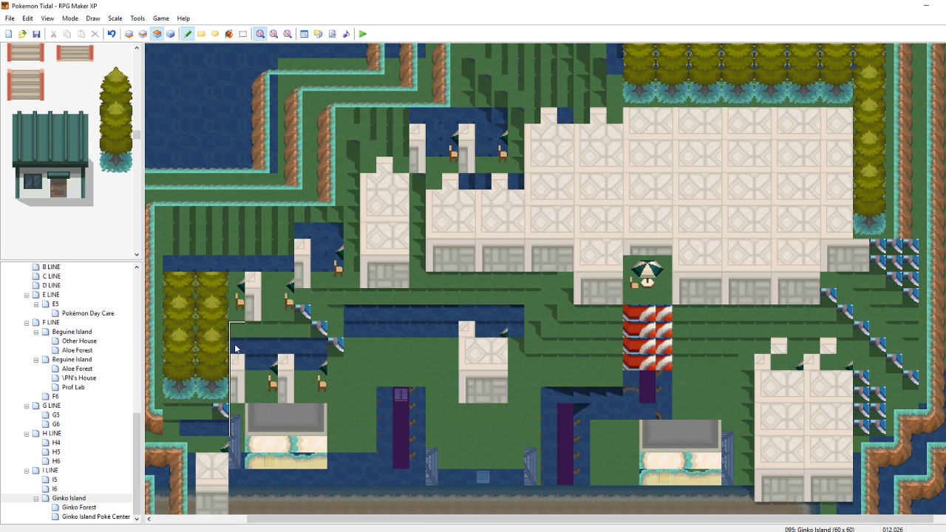
# Run the inner ledge east beneath the two tree columns and cap it with an upturned corner
pyautogui.click(245, 519)
pyautogui.moveTo(264, 463); pyautogui.dragTo(266, 446, button='right')
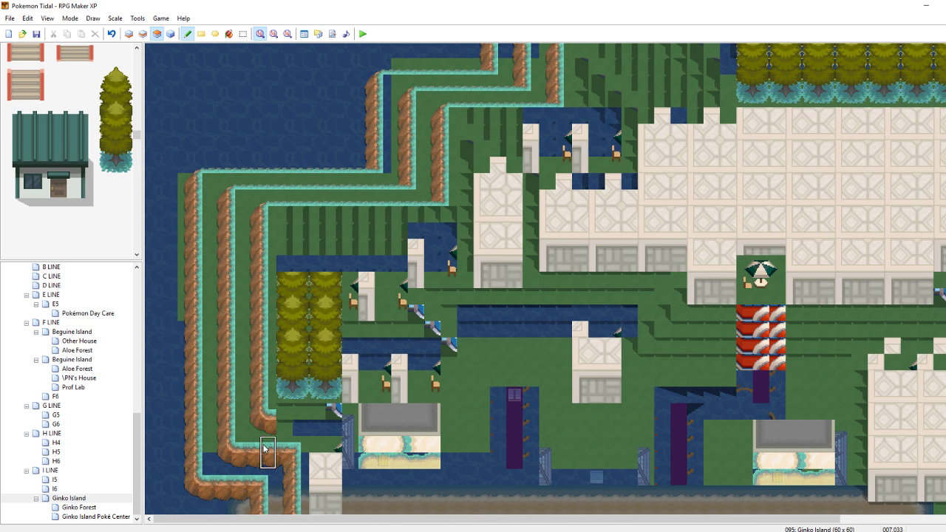
pyautogui.moveTo(282, 414); pyautogui.dragTo(330, 410)
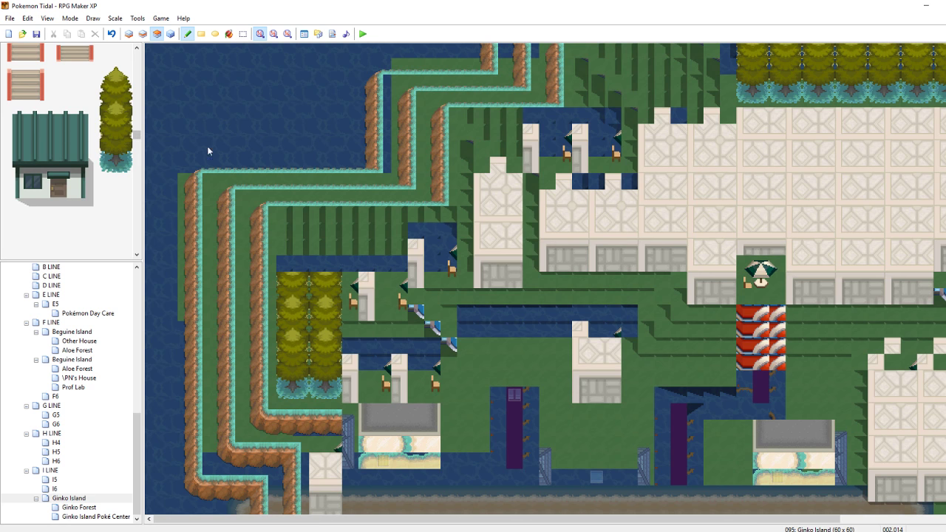
pyautogui.moveTo(945, 239); pyautogui.dragTo(945, 292)
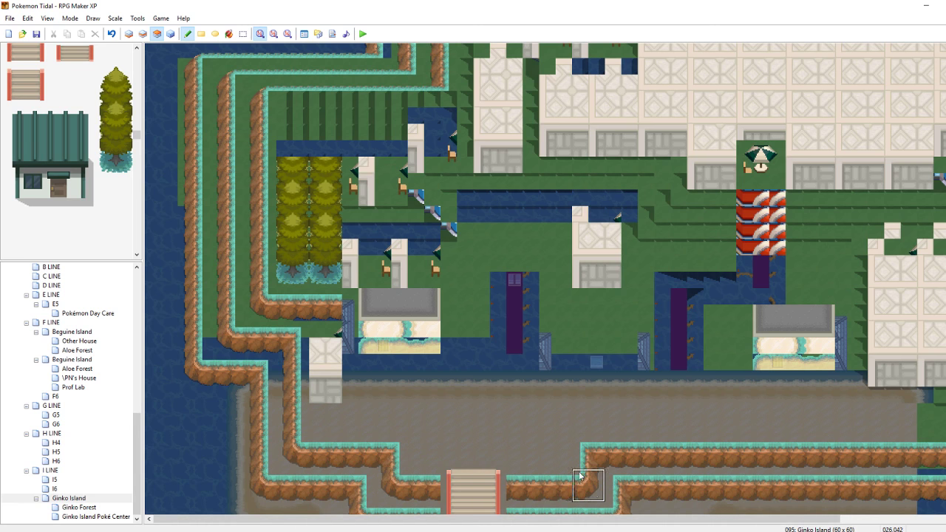
pyautogui.click(348, 295)
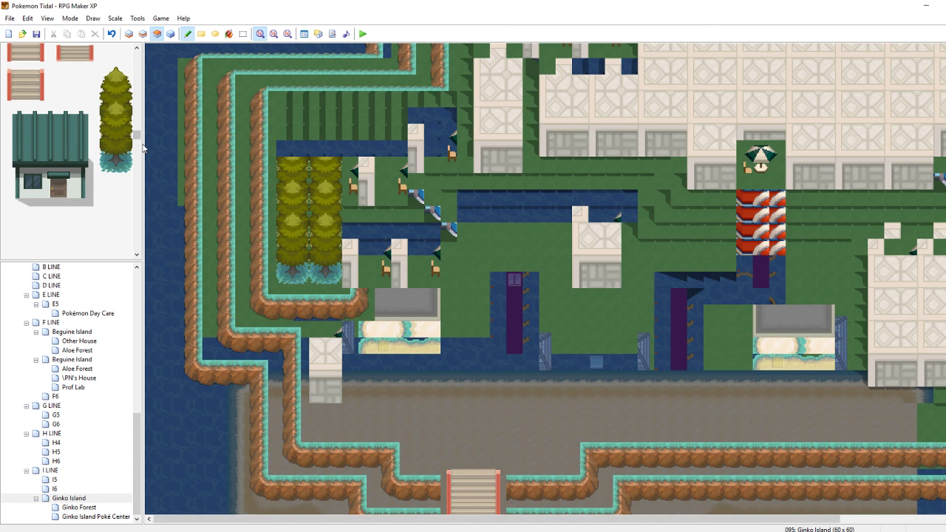
# Build an east-facing cliff side north from the ledge's corner, along the right edge of the new tree columns
pyautogui.moveTo(135, 138); pyautogui.dragTo(137, 106)
pyautogui.scroll(5, 72, 132)
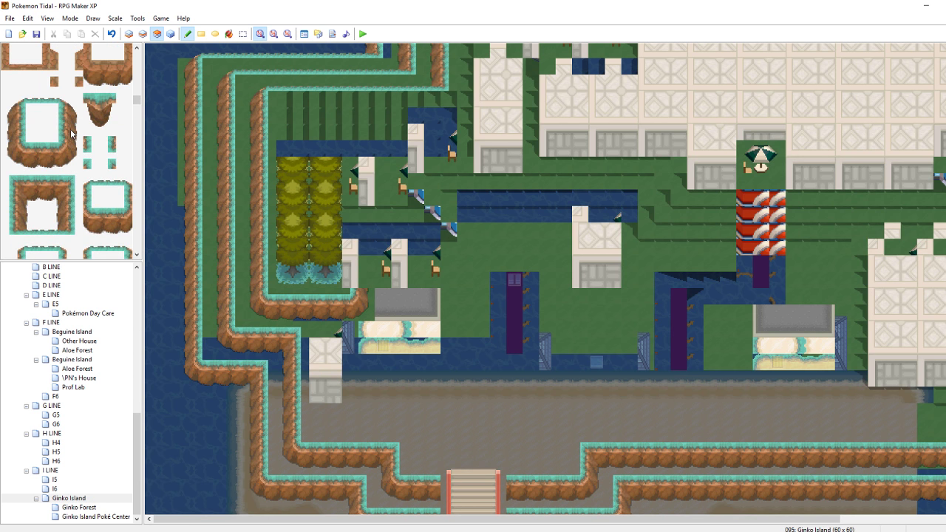
pyautogui.moveTo(351, 278); pyautogui.dragTo(354, 216)
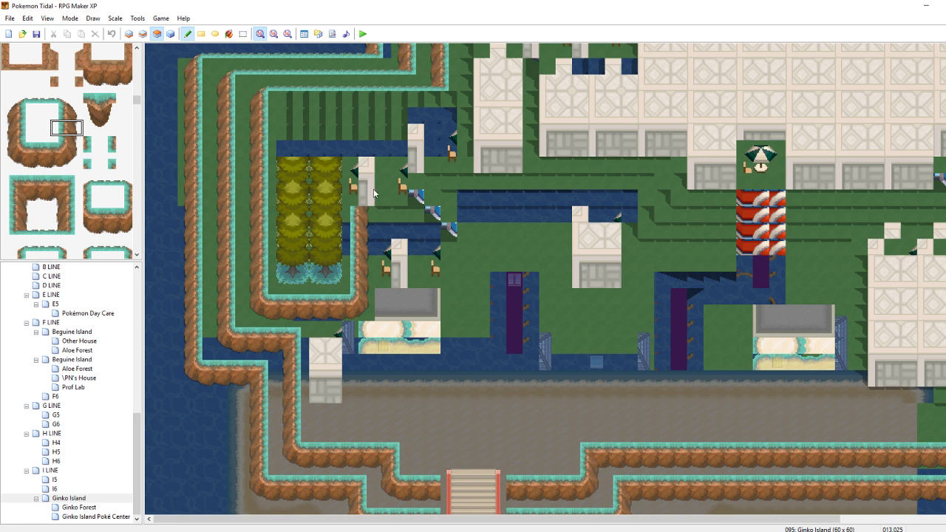
pyautogui.moveTo(358, 197); pyautogui.dragTo(358, 187)
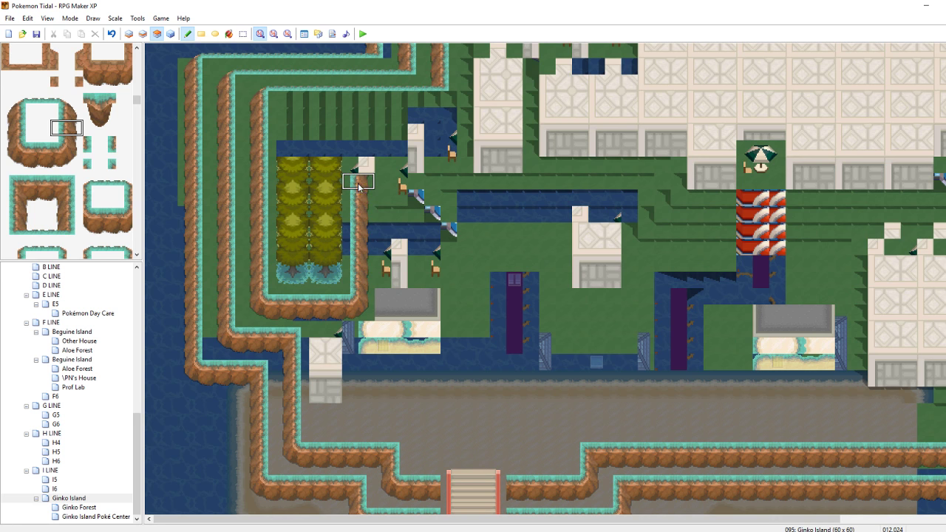
# Fill the northwest grass with trees above and beside the tree columns, stacking them up to the innermost ledge
pyautogui.moveTo(333, 280); pyautogui.dragTo(319, 230, button='right')
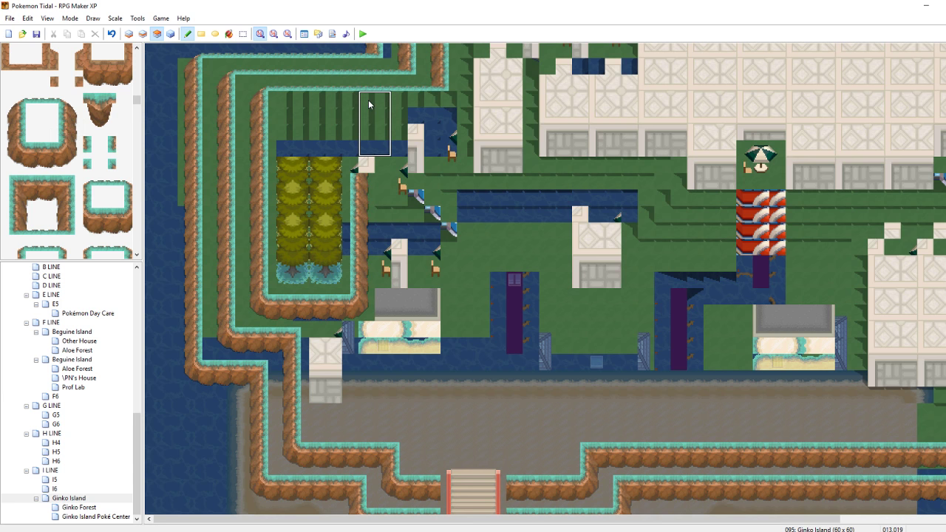
pyautogui.moveTo(356, 112)
pyautogui.mouseDown()
pyautogui.moveTo(375, 112)
pyautogui.moveTo(352, 133)
pyautogui.moveTo(384, 132)
pyautogui.mouseUp()
pyautogui.hotkey('ctrl', 'z')
pyautogui.moveTo(334, 163); pyautogui.dragTo(300, 179, button='right')
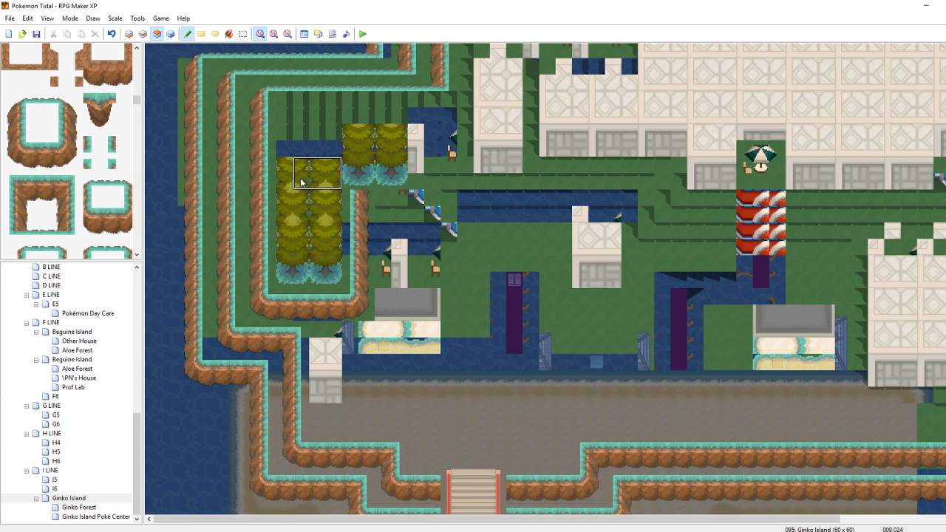
pyautogui.click(290, 151)
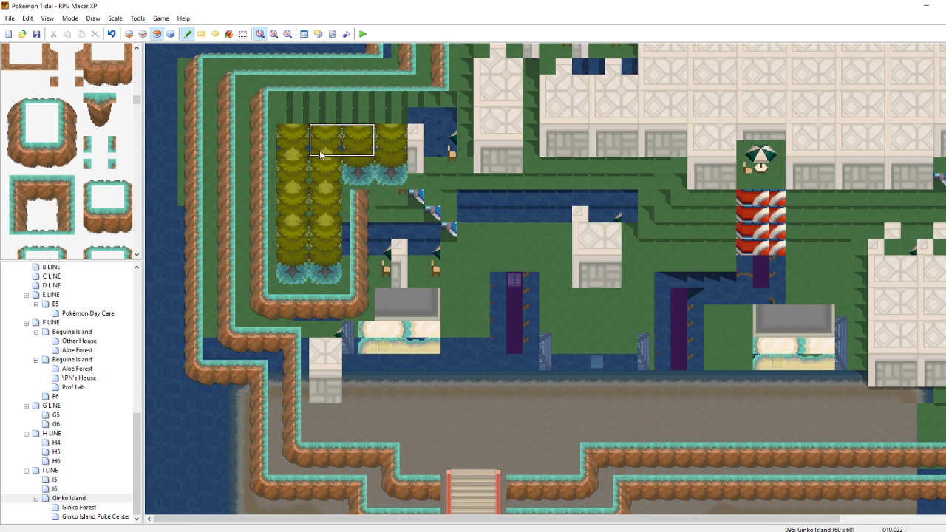
pyautogui.click(287, 122)
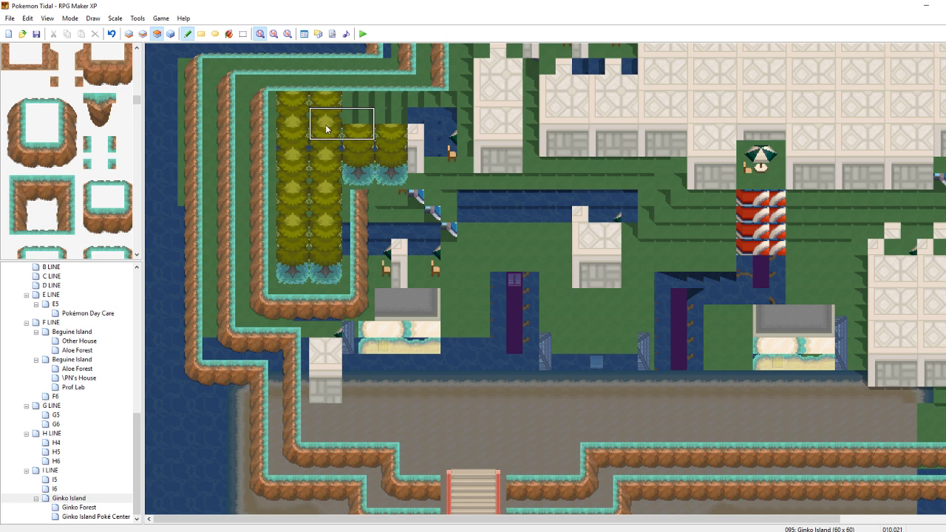
pyautogui.click(347, 119)
# Copy the two-tree block and place it to the east, filling the gap up to the stone block
pyautogui.moveTo(416, 116); pyautogui.dragTo(436, 150, button='right')
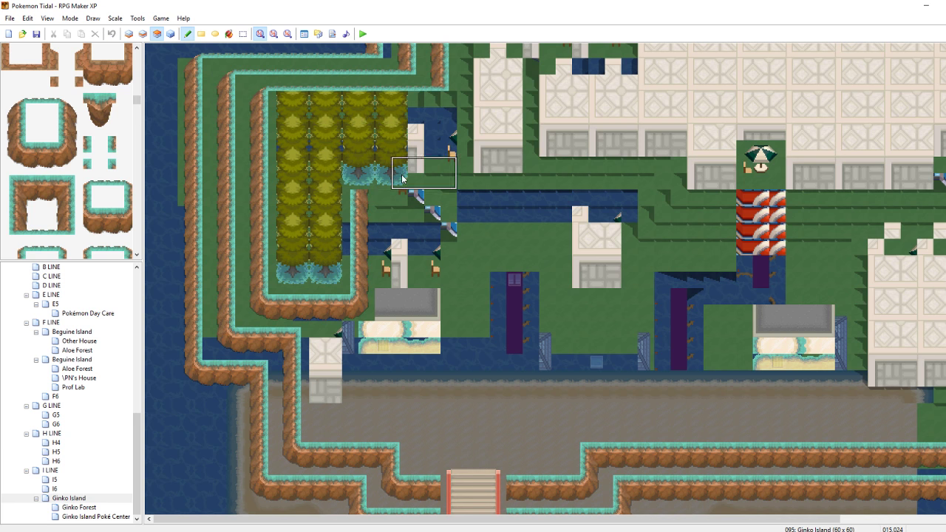
pyautogui.moveTo(400, 181); pyautogui.dragTo(358, 123, button='right')
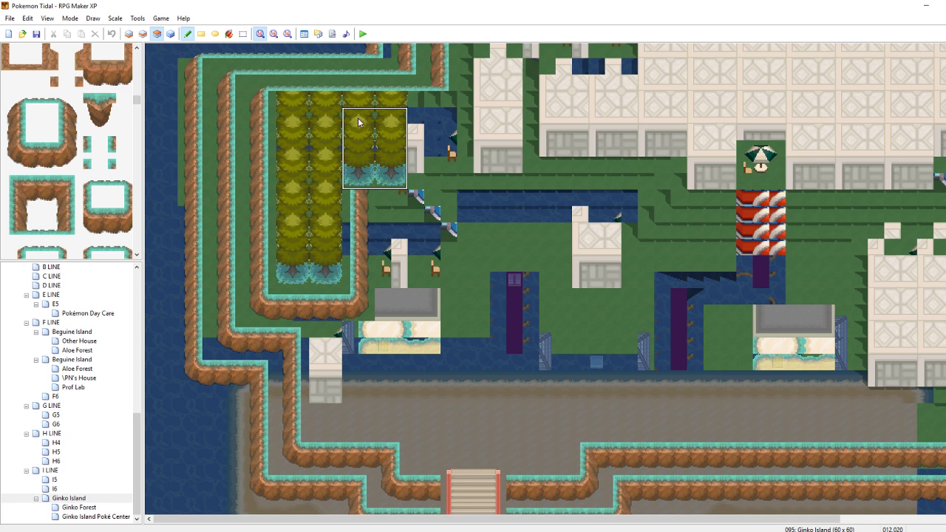
pyautogui.click(416, 104)
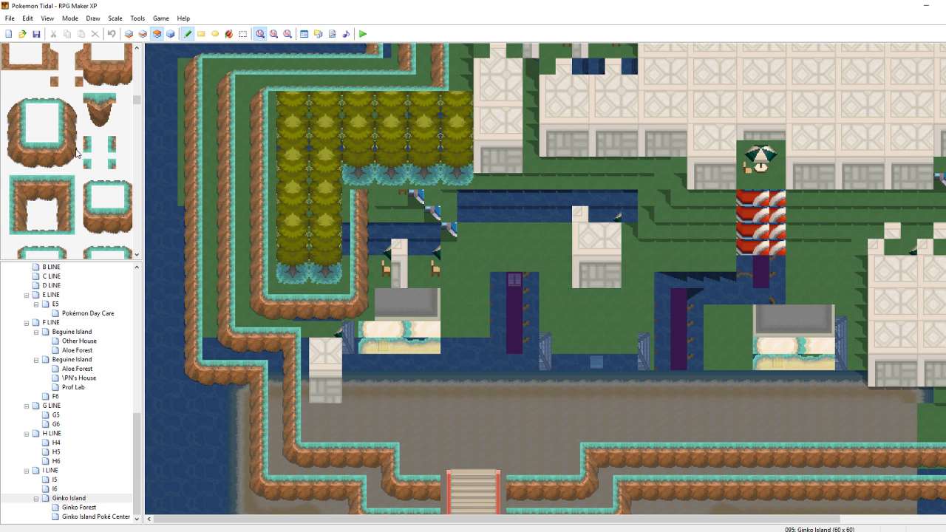
# Add an outer corner atop the cliff side beside the trees and run the ledge east below the tree row
pyautogui.moveTo(24, 191); pyautogui.dragTo(17, 181)
pyautogui.click(355, 201)
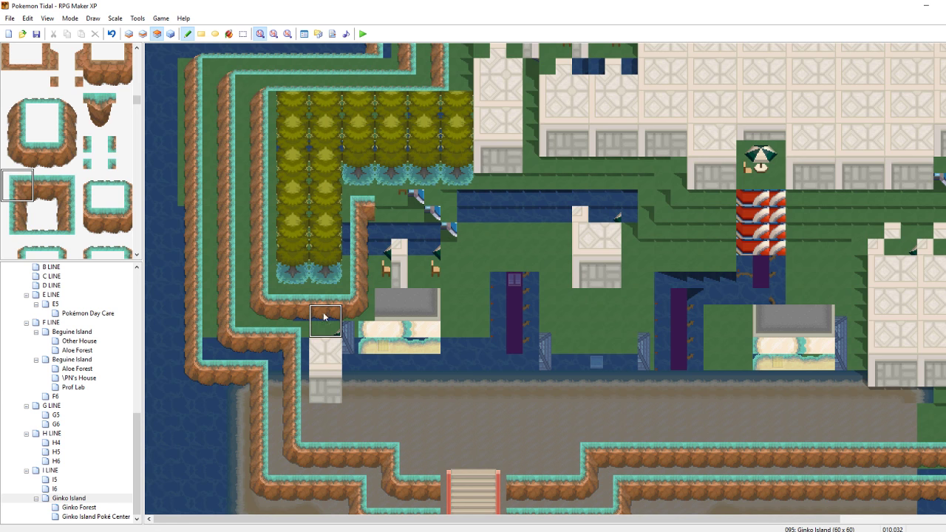
pyautogui.moveTo(316, 316); pyautogui.dragTo(316, 301, button='right')
pyautogui.moveTo(373, 198); pyautogui.dragTo(633, 202)
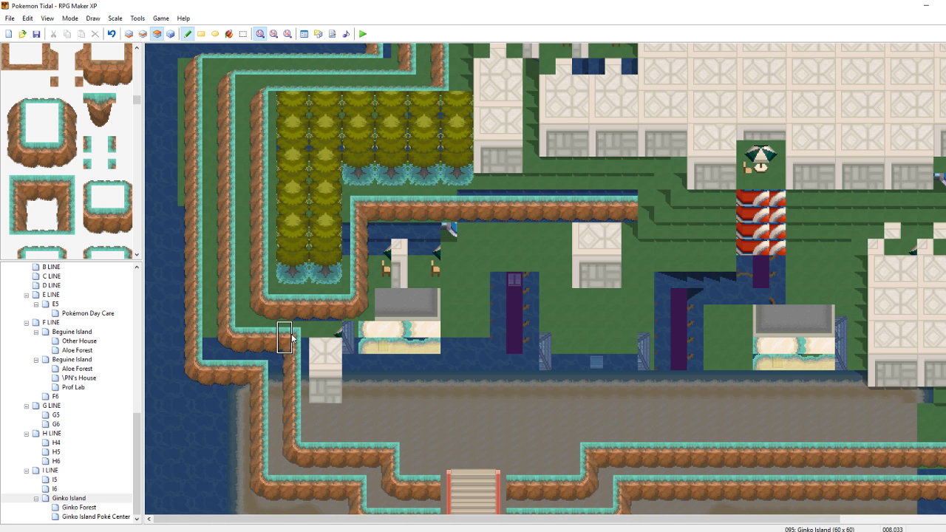
# Step the ledge down with a pair of corners and continue it east across the red-and-white tiles below the umbrella table
pyautogui.click(650, 207)
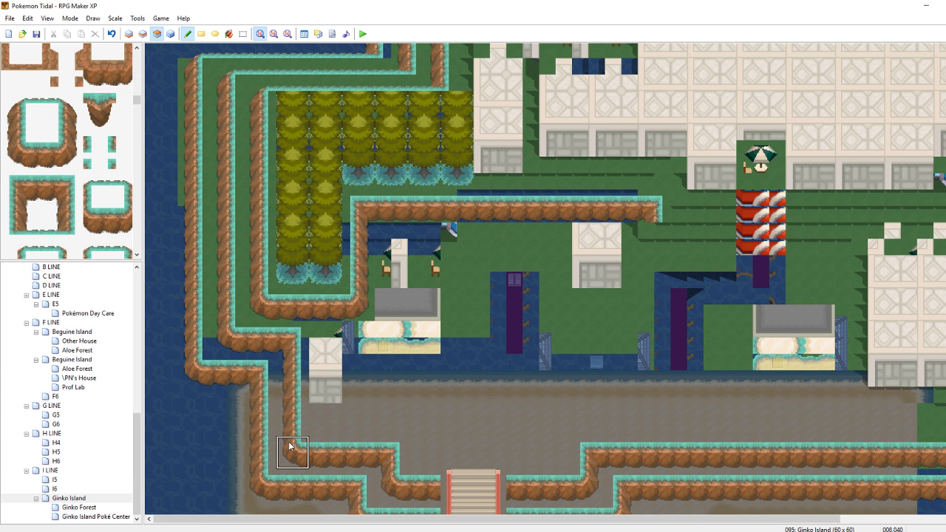
pyautogui.click(655, 237)
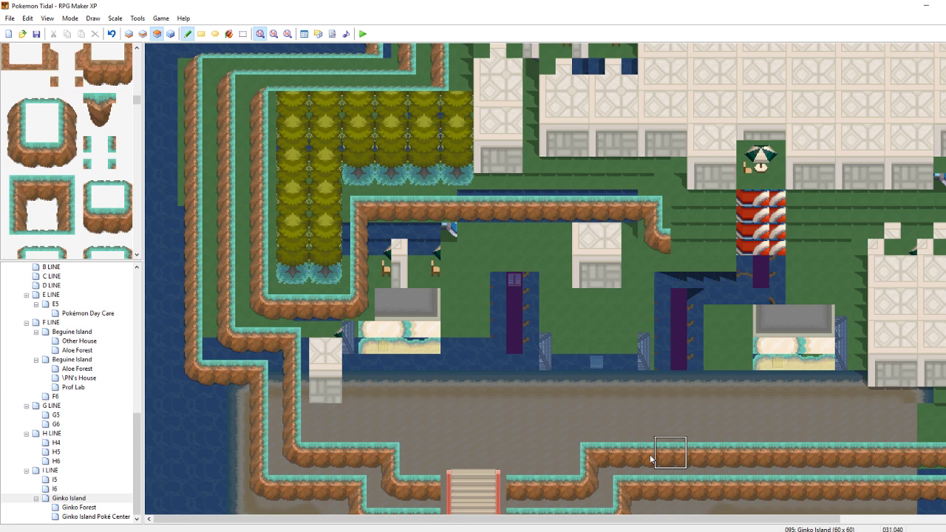
pyautogui.moveTo(684, 237); pyautogui.dragTo(827, 231)
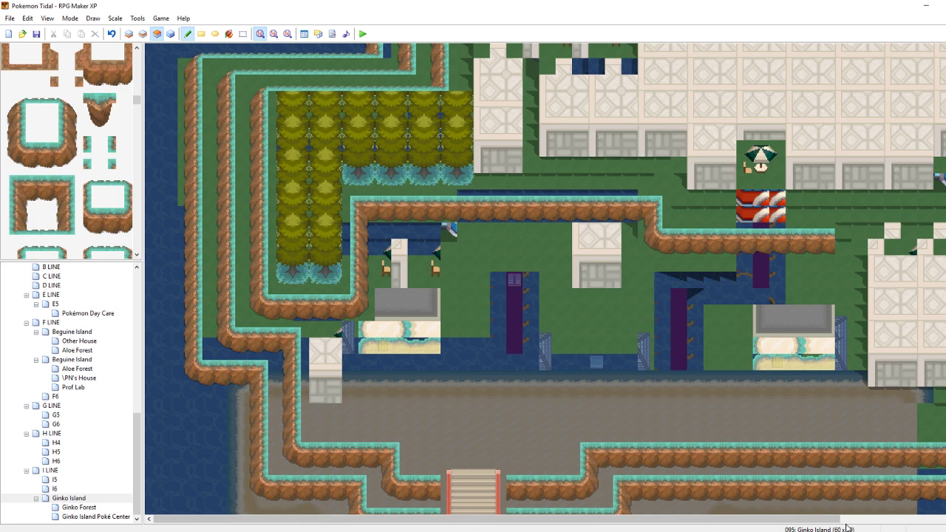
# Copy the wooden staircase from the southern cliff and place it on the new ledge below the umbrella table
pyautogui.moveTo(839, 521); pyautogui.dragTo(944, 520)
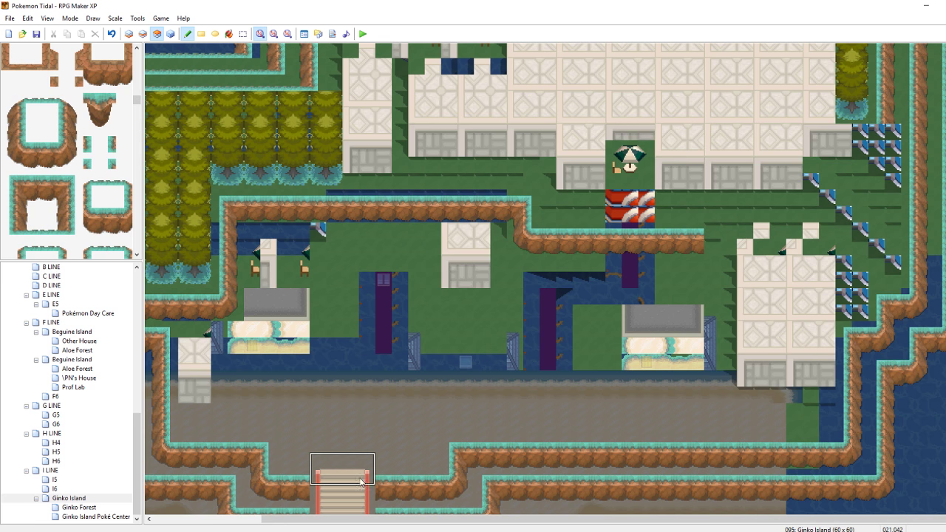
pyautogui.click(611, 234)
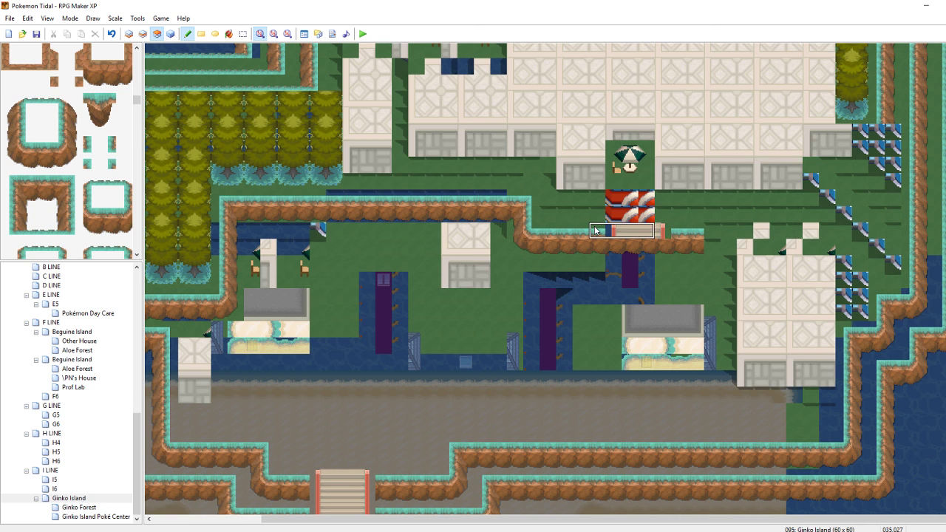
pyautogui.hotkey('ctrl', 'z')
pyautogui.click(597, 230)
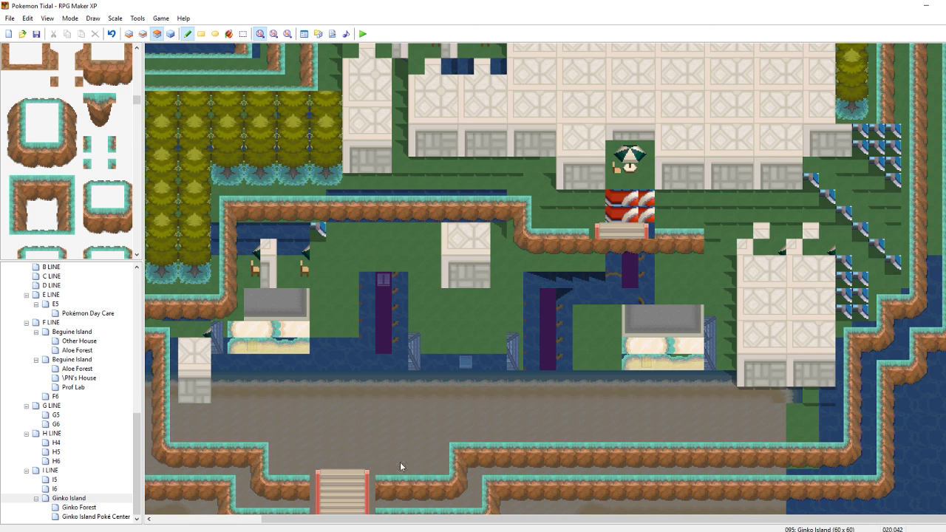
pyautogui.scroll(-1, 546, 279)
pyautogui.moveTo(368, 494); pyautogui.dragTo(317, 496, button='right')
pyautogui.click(595, 217)
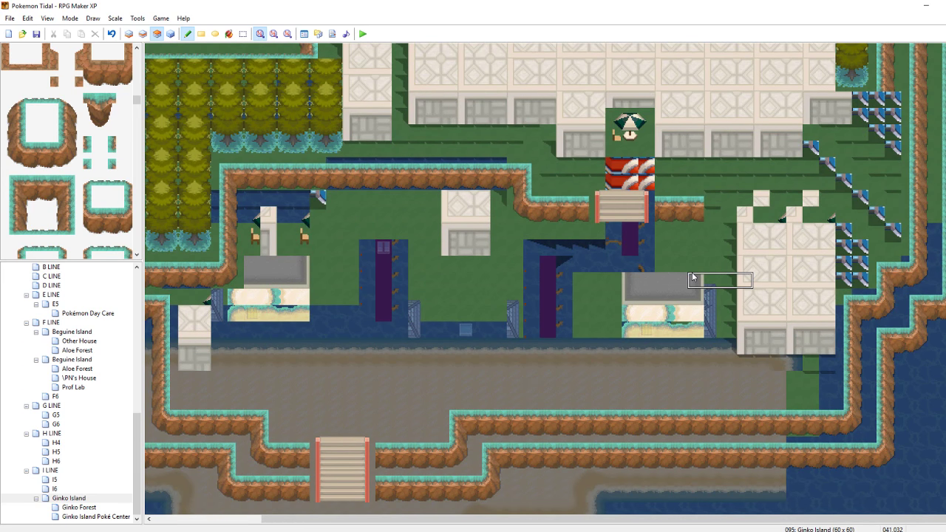
# Extend the ledge east past the staircase, turn it with a corner, and run the cliff south beside the southeastern stone block
pyautogui.click(719, 202)
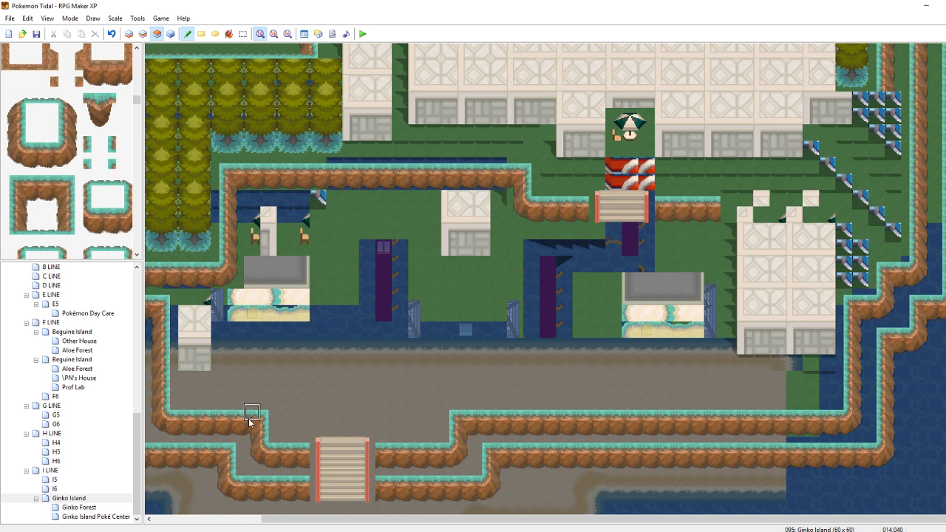
pyautogui.moveTo(258, 436); pyautogui.dragTo(267, 434, button='right')
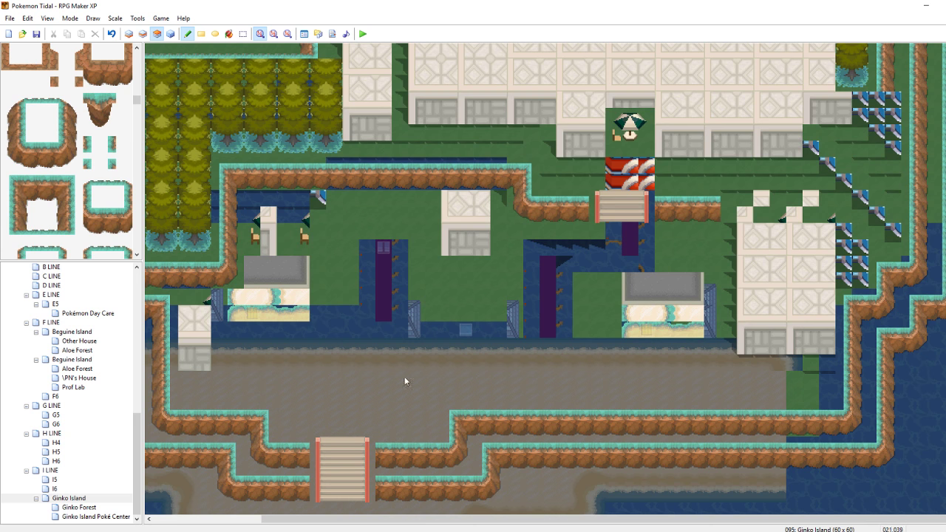
pyautogui.click(724, 214)
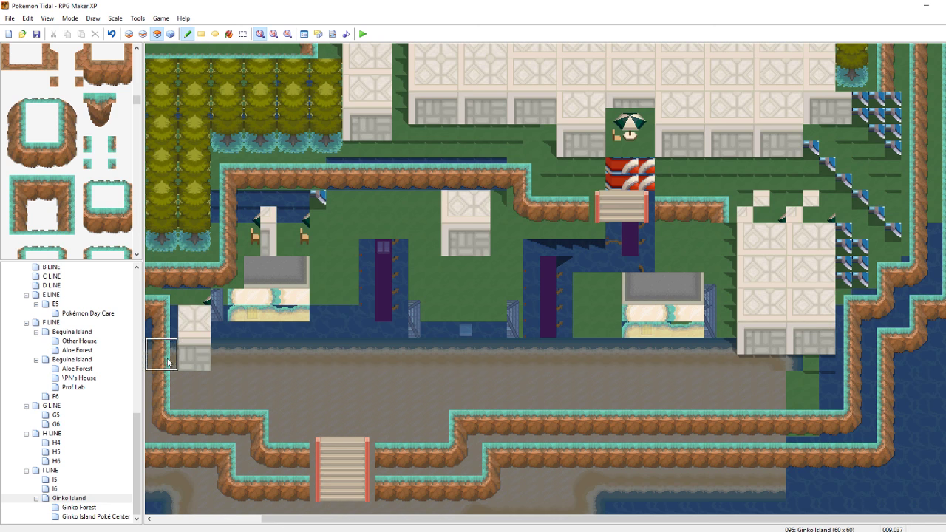
pyautogui.moveTo(726, 232); pyautogui.dragTo(723, 379)
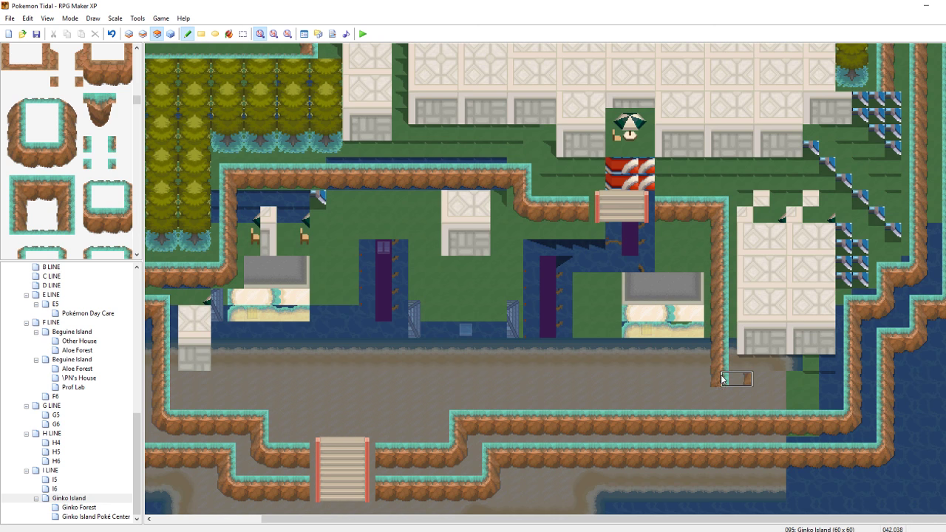
# Clear the stray cliff tile beside the new cliff's lower end with ground and add a bottom corner there
pyautogui.rightClick(764, 368)
pyautogui.click(752, 380)
pyautogui.moveTo(255, 457); pyautogui.dragTo(265, 450, button='right')
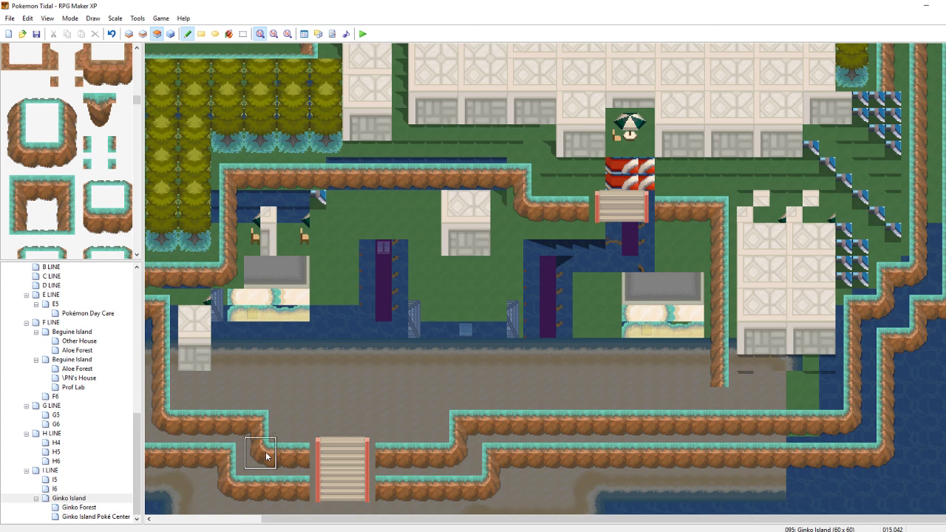
pyautogui.click(724, 382)
# Run the ledge east beneath the southeastern stone block and cap it with an upturned corner
pyautogui.rightClick(766, 422)
pyautogui.moveTo(767, 428); pyautogui.dragTo(766, 426, button='right')
pyautogui.moveTo(746, 386); pyautogui.dragTo(811, 387)
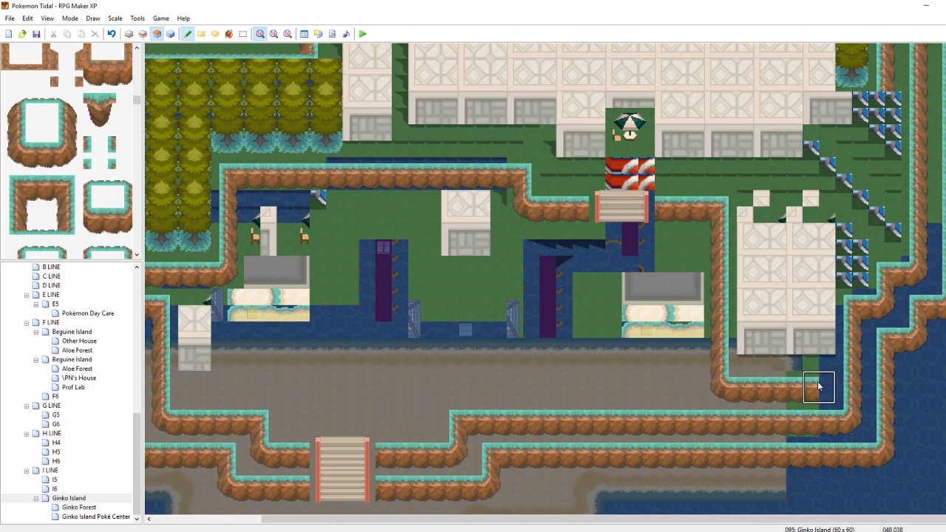
pyautogui.click(818, 384)
# Run the cliff north over the southeastern stone block's eastern edge and plant copied trees inside the enclosed pocket
pyautogui.moveTo(848, 365); pyautogui.dragTo(857, 366, button='right')
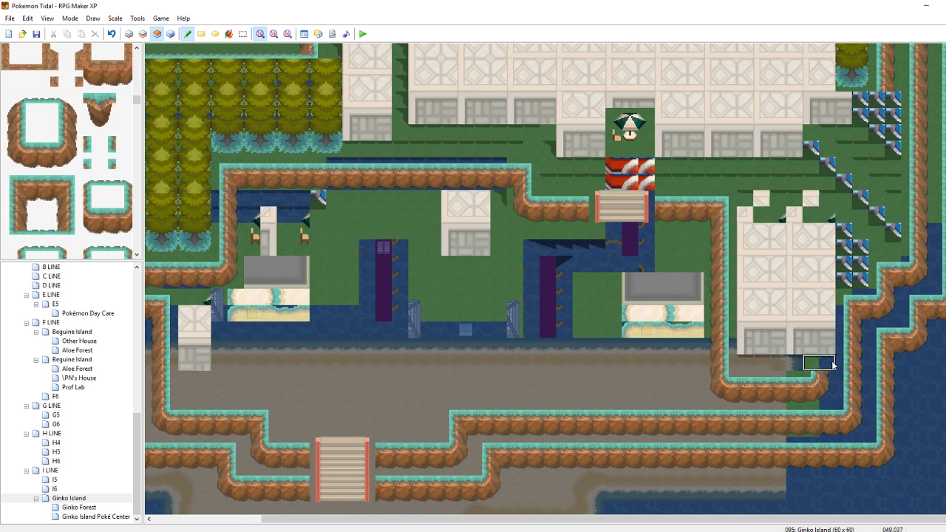
pyautogui.moveTo(836, 366); pyautogui.dragTo(833, 321)
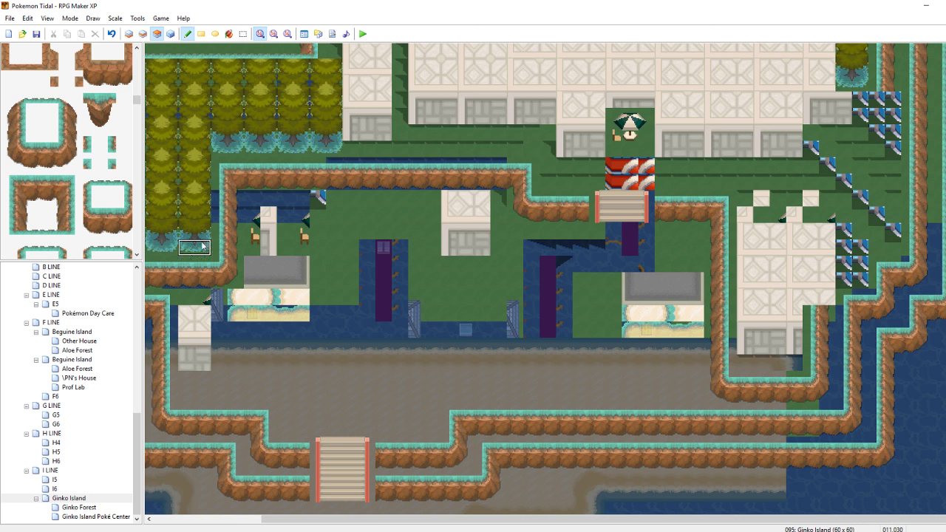
pyautogui.moveTo(202, 246); pyautogui.dragTo(155, 167, button='right')
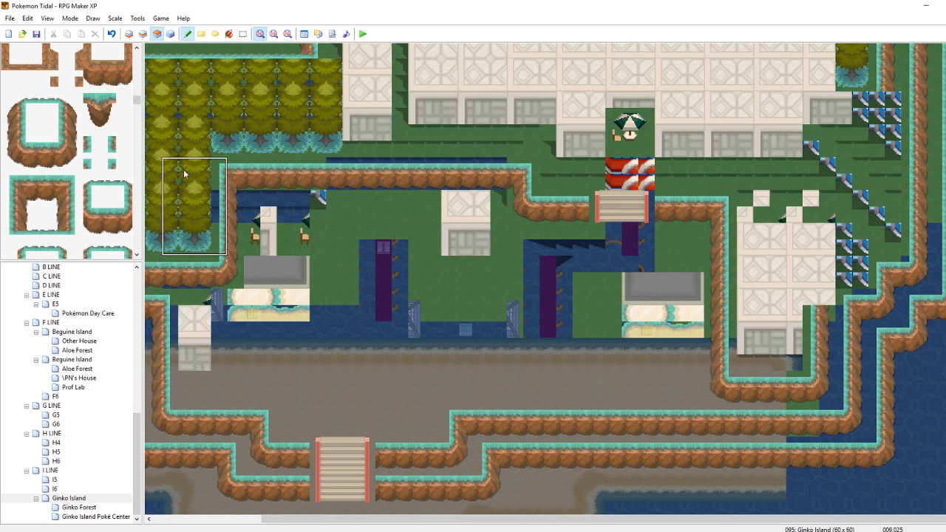
pyautogui.click(745, 284)
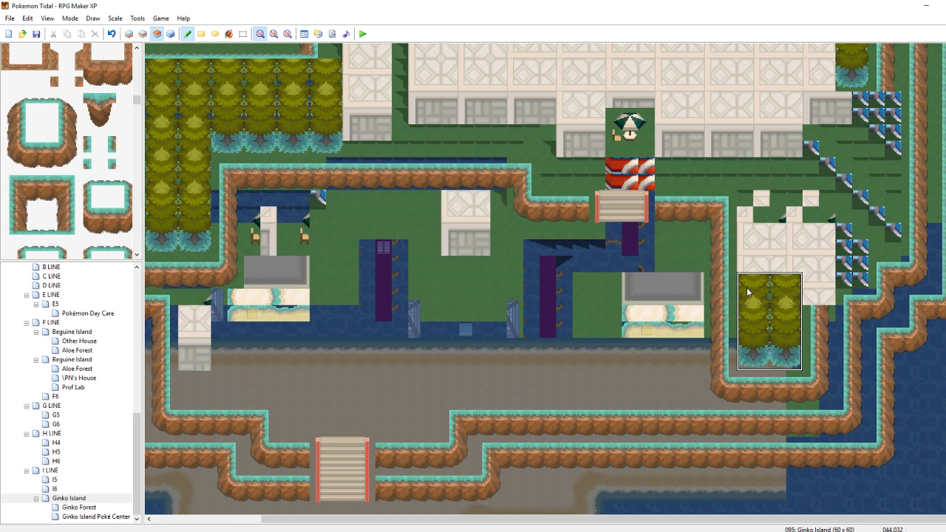
# Step the inner cliff up to the northeast from the tree pocket with copied corner pieces, parallel to the outer cliff
pyautogui.moveTo(816, 352); pyautogui.dragTo(823, 354, button='right')
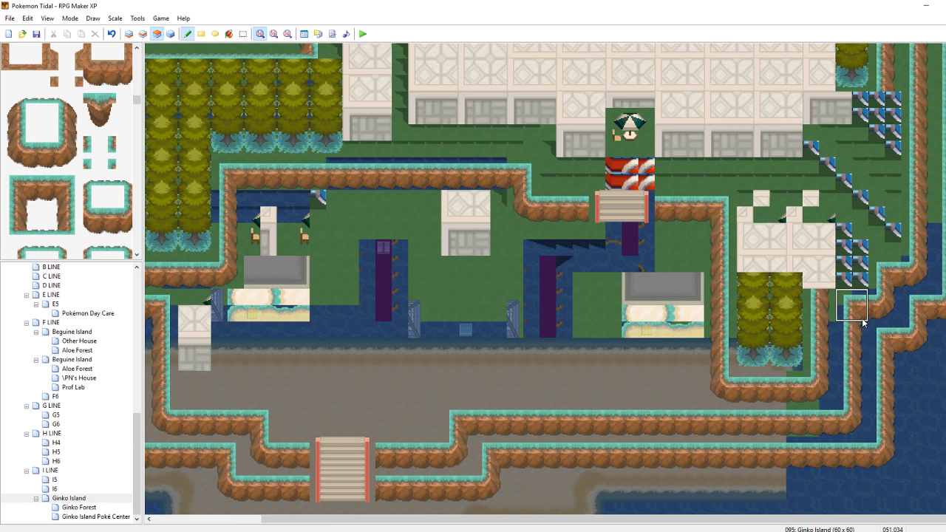
pyautogui.click(834, 284)
pyautogui.rightClick(884, 308)
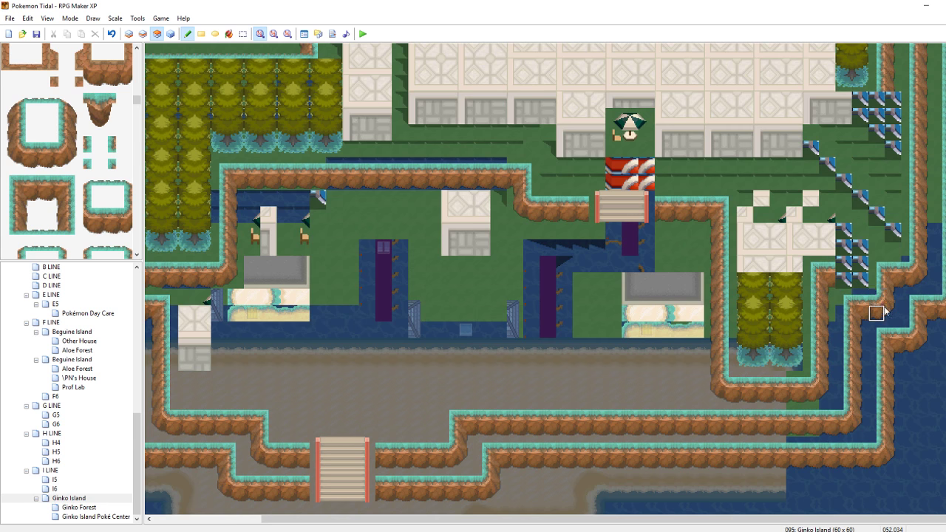
pyautogui.moveTo(885, 309); pyautogui.dragTo(890, 300, button='right')
pyautogui.click(862, 271)
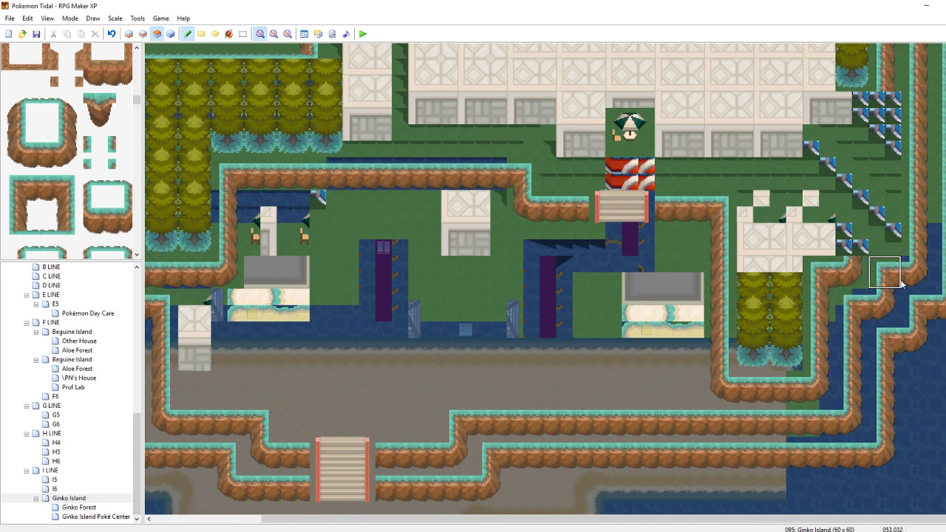
pyautogui.click(866, 245)
# Add the final corner of the inner cliff and run its wall north to join the existing eastern cliff
pyautogui.moveTo(917, 275); pyautogui.dragTo(923, 267, button='right')
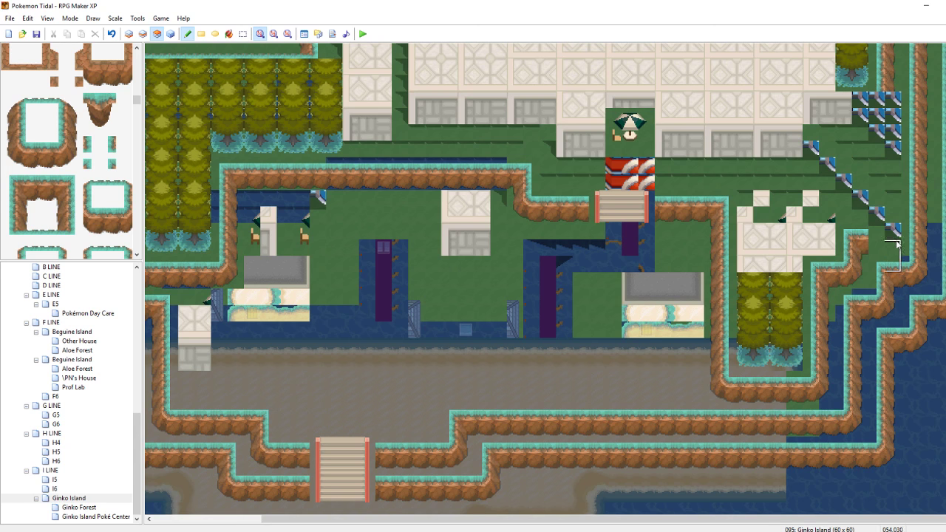
pyautogui.click(893, 236)
pyautogui.moveTo(912, 216); pyautogui.dragTo(923, 216, button='right')
pyautogui.click(894, 216)
pyautogui.moveTo(895, 216); pyautogui.dragTo(892, 103)
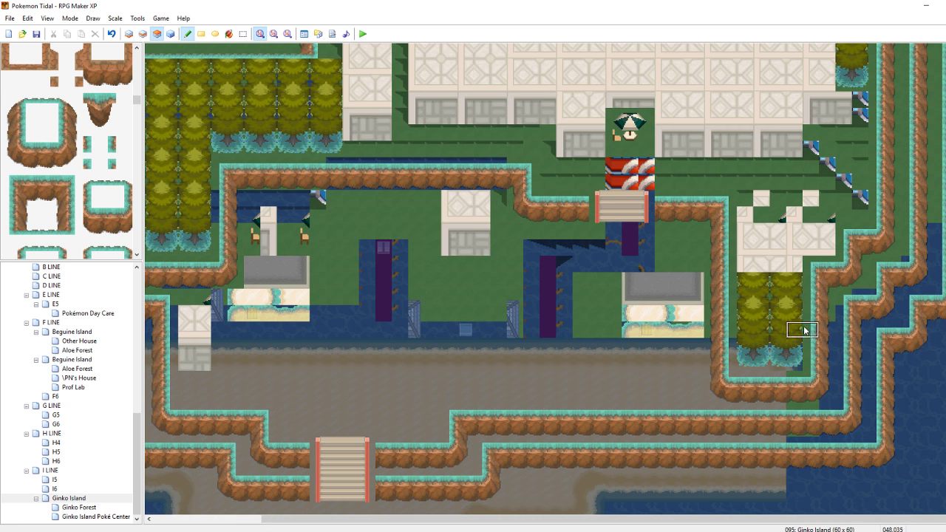
# Copy trees from the southeastern pocket and continue them north as columns over the stone and stray tiles
pyautogui.moveTo(794, 360)
pyautogui.mouseDown(button='right')
pyautogui.moveTo(752, 282)
pyautogui.moveTo(792, 307)
pyautogui.mouseUp(button='right')
pyautogui.click(774, 172)
pyautogui.click(793, 270)
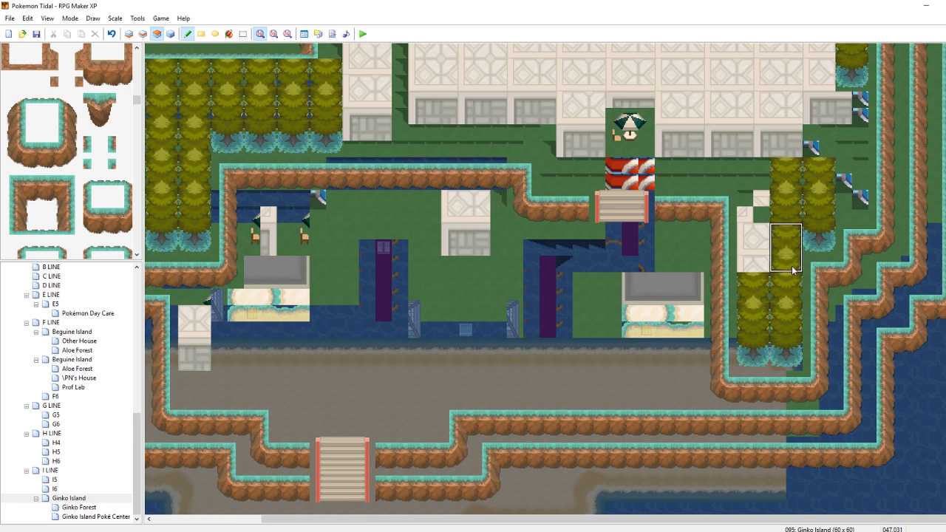
pyautogui.click(795, 282)
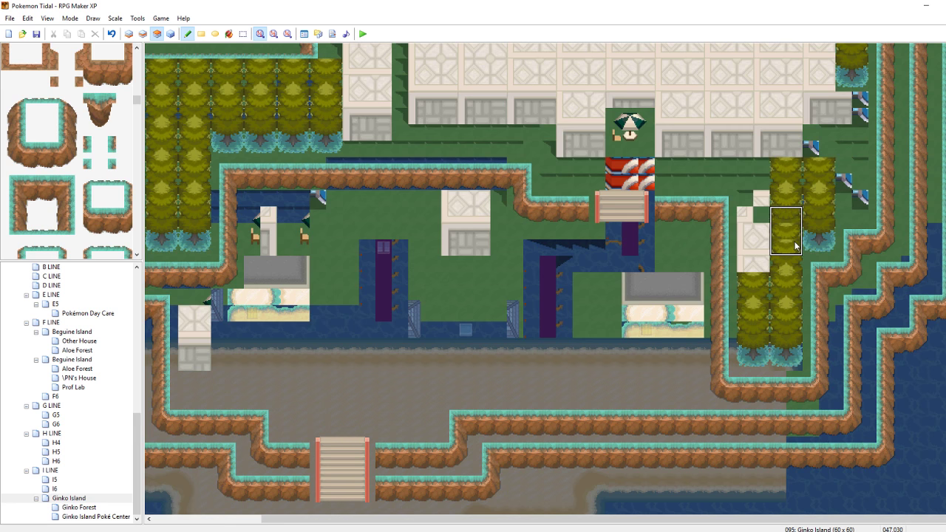
pyautogui.click(797, 246)
pyautogui.click(796, 219)
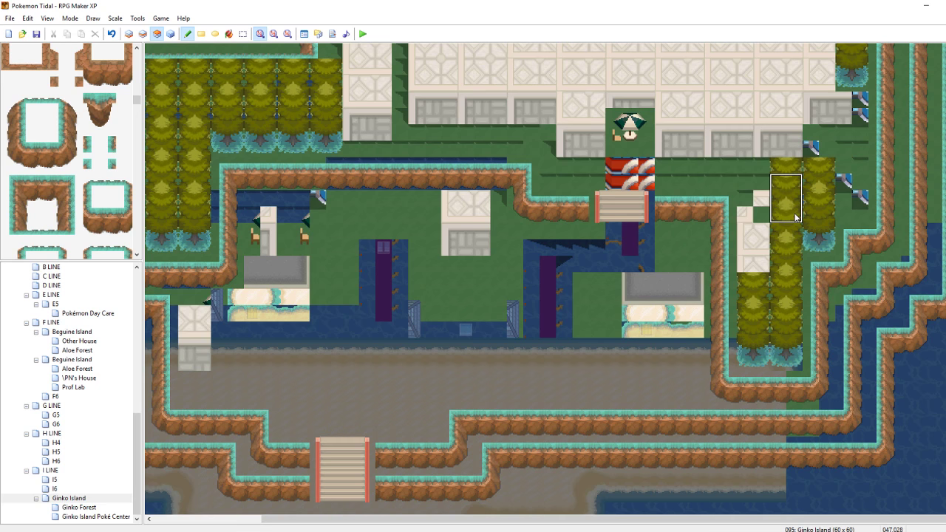
pyautogui.click(798, 186)
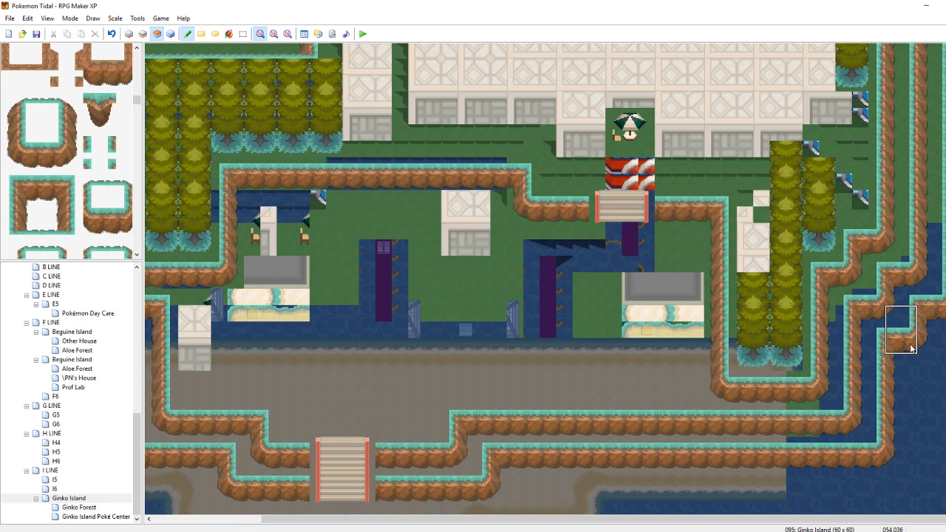
# Copy a tree column beside the eastern cliff and extend the two outer columns north along the cliff
pyautogui.moveTo(830, 247); pyautogui.dragTo(811, 169, button='right')
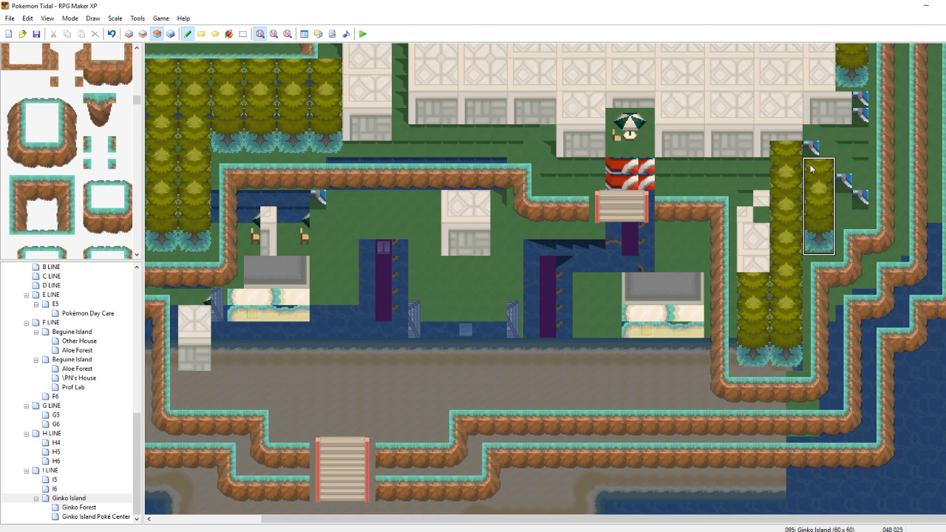
pyautogui.click(852, 139)
pyautogui.scroll(3, 850, 147)
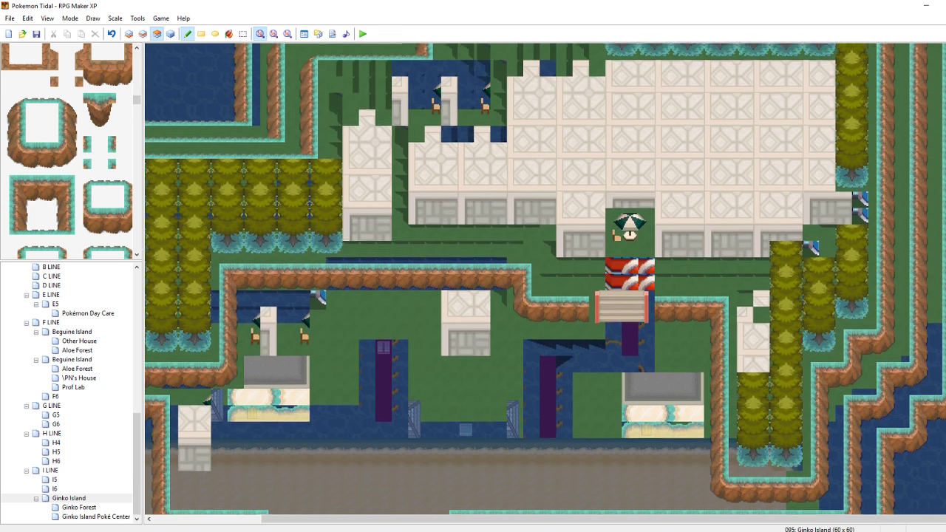
pyautogui.moveTo(845, 246); pyautogui.dragTo(858, 265, button='right')
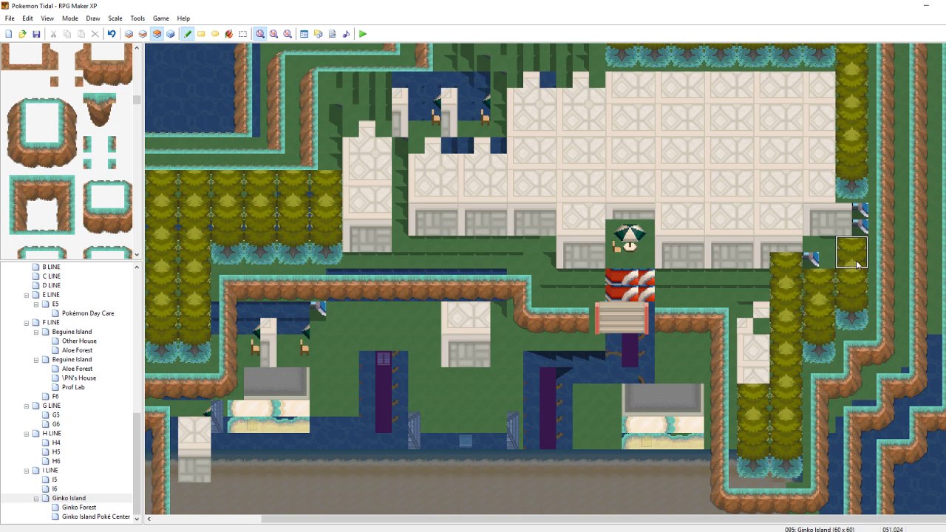
pyautogui.moveTo(860, 270); pyautogui.dragTo(862, 159)
pyautogui.moveTo(819, 253); pyautogui.dragTo(836, 100)
pyautogui.scroll(5, 845, 177)
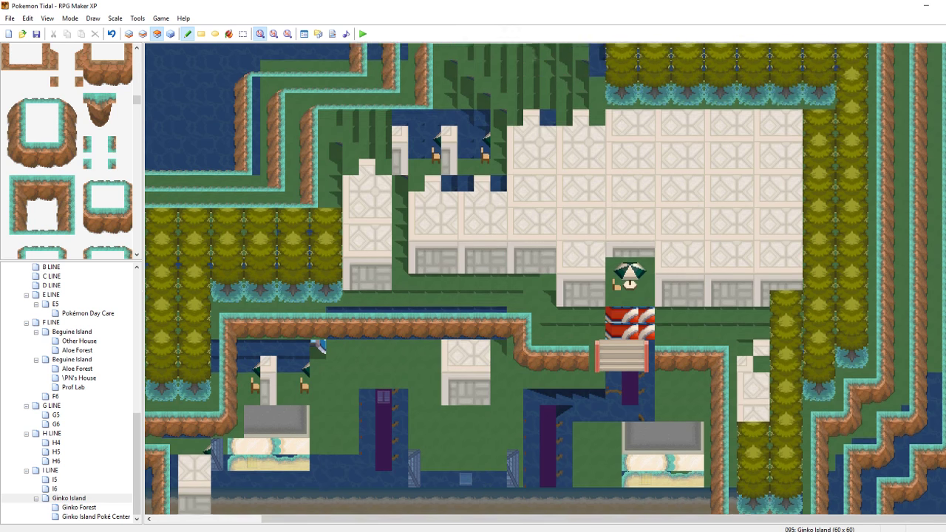
pyautogui.moveTo(828, 222); pyautogui.dragTo(830, 175)
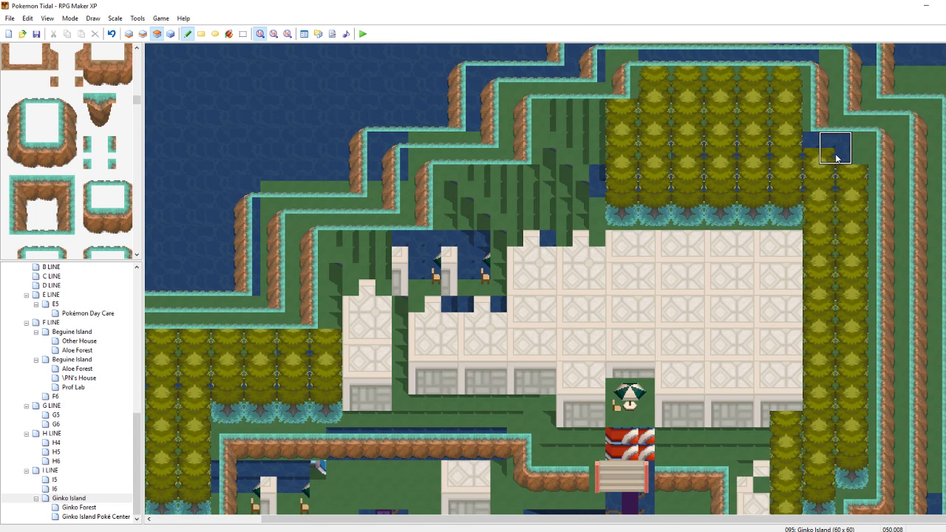
# Fill the water gap below the northeastern cliff corner with treetops and save the map
pyautogui.moveTo(841, 156); pyautogui.dragTo(818, 158)
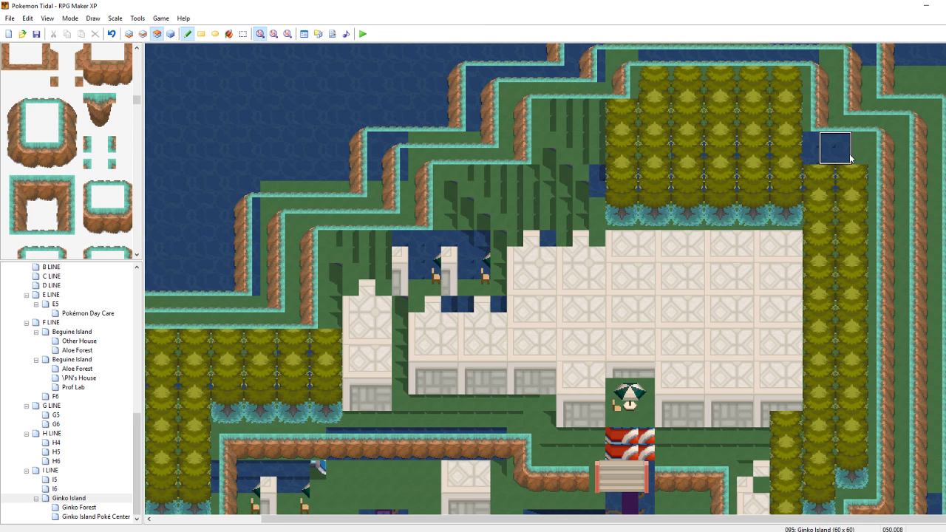
pyautogui.click(849, 156)
pyautogui.click(862, 162)
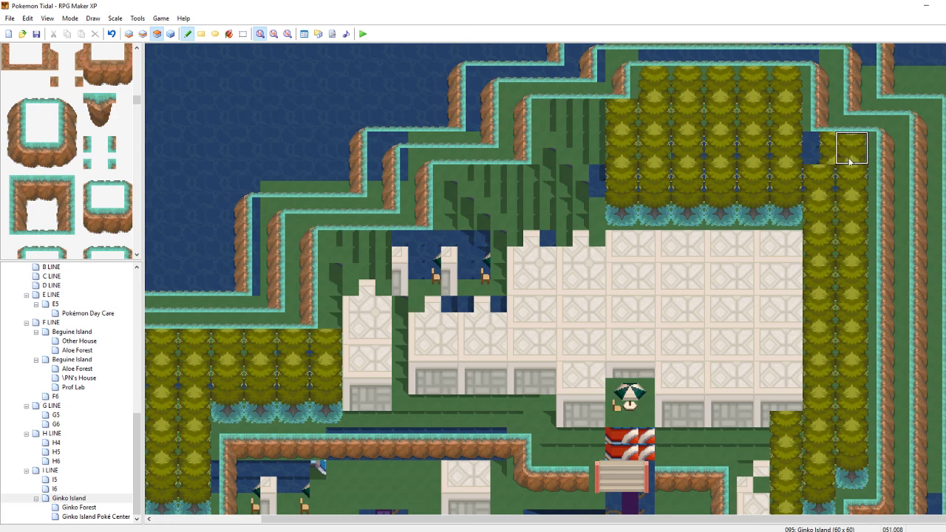
pyautogui.click(832, 160)
pyautogui.hotkey('ctrl', 's')
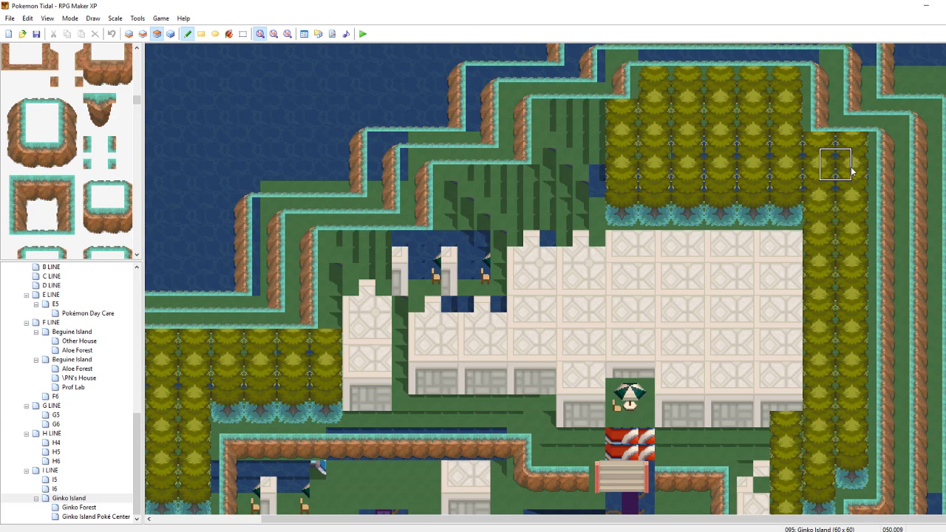
# Extend the two inner eastern tree columns north over the stone floor
pyautogui.scroll(-4, 546, 280)
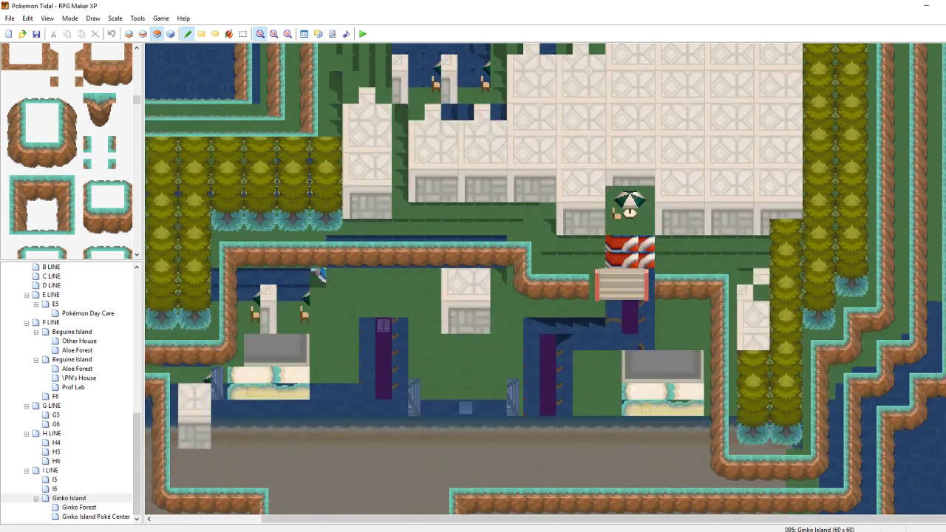
pyautogui.click(790, 211)
pyautogui.click(791, 181)
pyautogui.moveTo(791, 180); pyautogui.dragTo(789, 96)
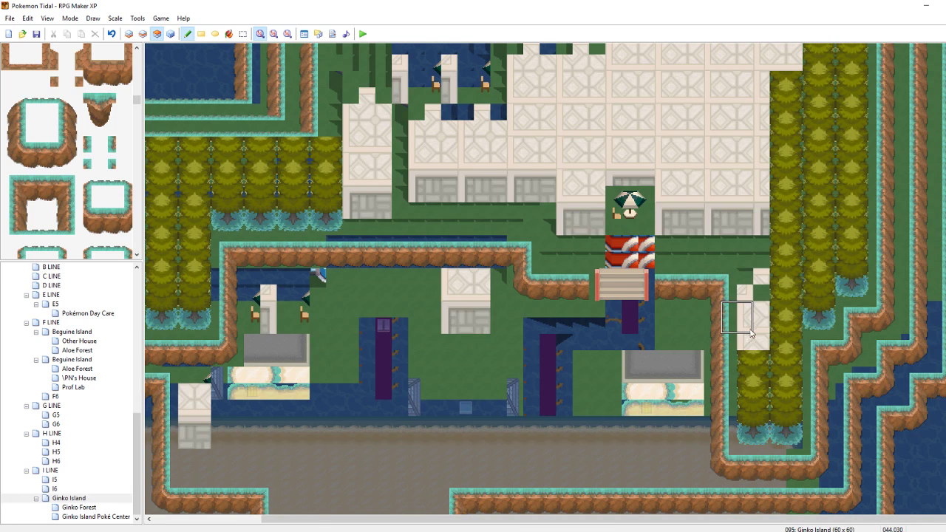
pyautogui.moveTo(761, 339)
pyautogui.mouseDown()
pyautogui.moveTo(770, 238)
pyautogui.moveTo(754, 80)
pyautogui.mouseUp()
pyautogui.scroll(4, 545, 279)
pyautogui.moveTo(760, 269); pyautogui.dragTo(759, 210)
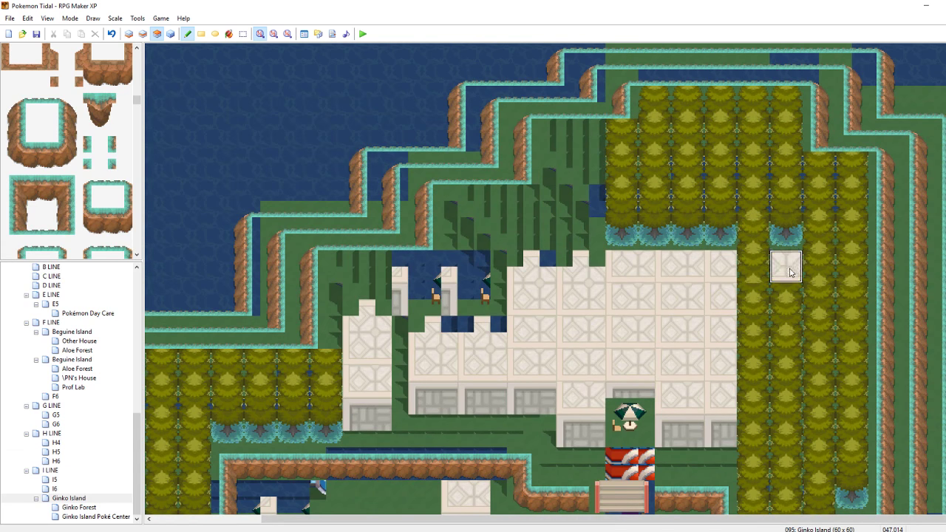
pyautogui.moveTo(790, 272); pyautogui.dragTo(789, 210)
pyautogui.hotkey('ctrl', 'z')
pyautogui.hotkey('ctrl', 'z')
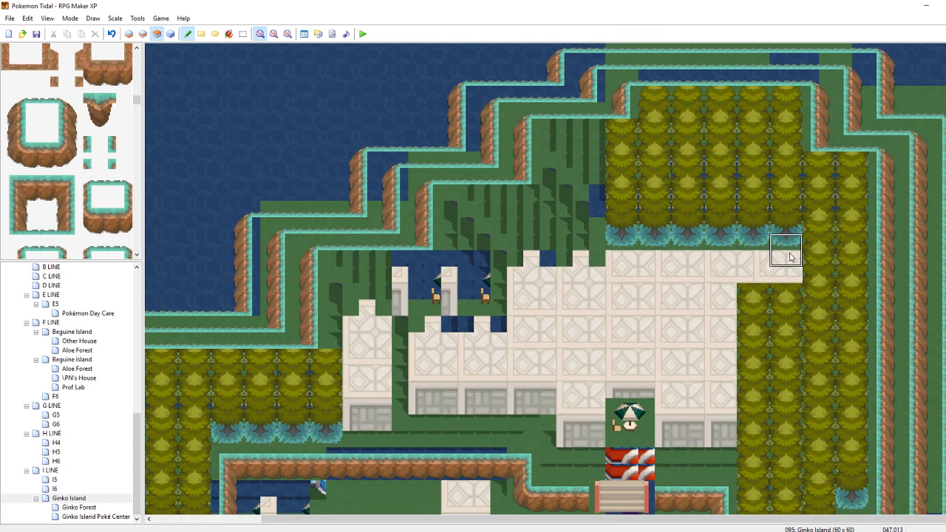
# Join the two inner tree columns to the northern grove and clear the grove's top row with grass
pyautogui.click(763, 292)
pyautogui.moveTo(763, 291); pyautogui.dragTo(765, 127)
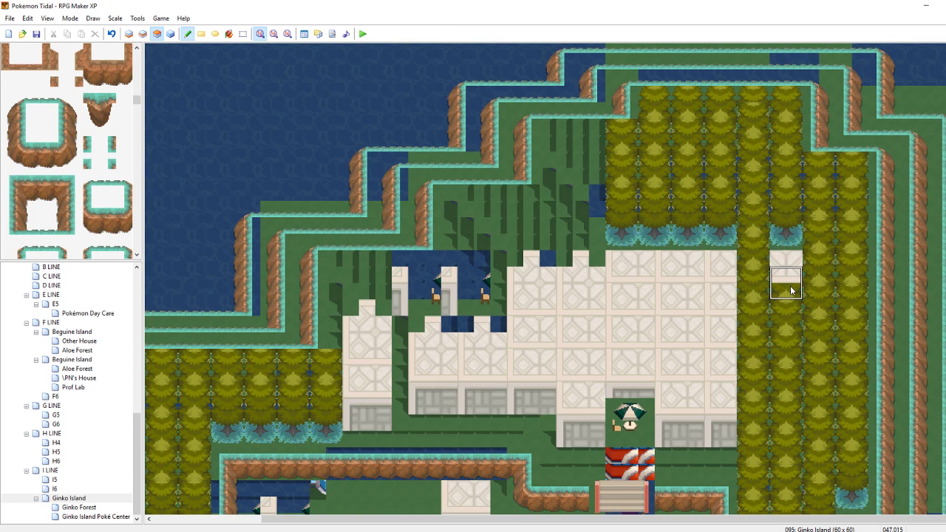
pyautogui.moveTo(791, 289); pyautogui.dragTo(789, 128)
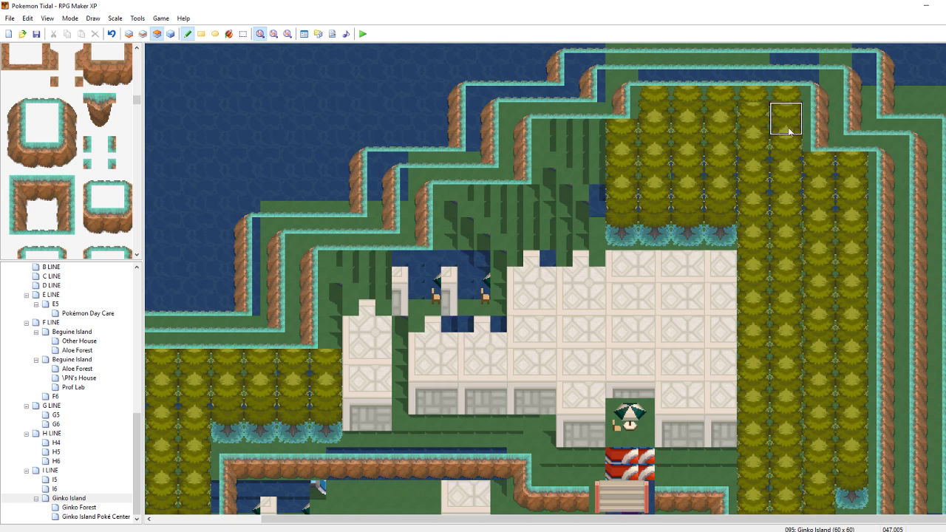
pyautogui.rightClick(930, 76)
pyautogui.moveTo(783, 93)
pyautogui.mouseDown()
pyautogui.moveTo(744, 95)
pyautogui.moveTo(796, 94)
pyautogui.moveTo(655, 95)
pyautogui.moveTo(664, 96)
pyautogui.mouseUp()
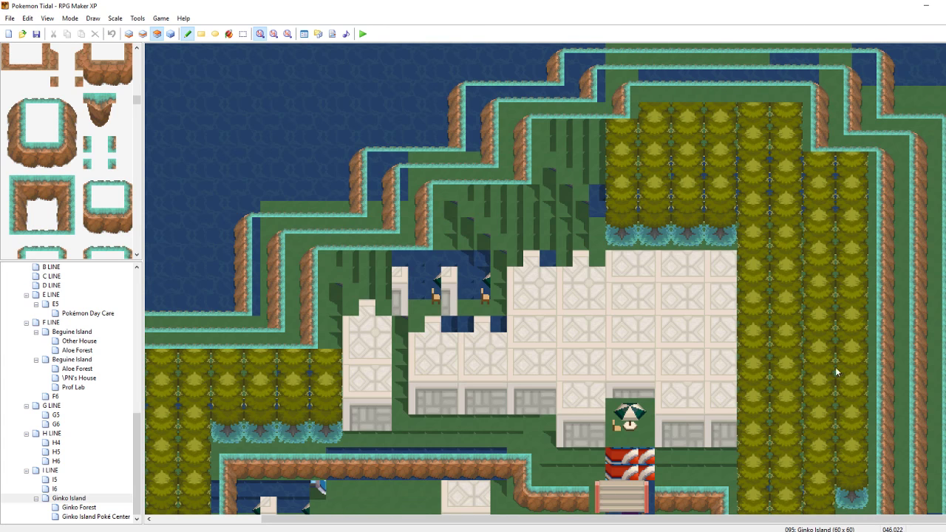
# Paint grass over the umbrella table, the red-and-white tiles and the lower stone blocks north of the central ledge
pyautogui.scroll(-5, 546, 279)
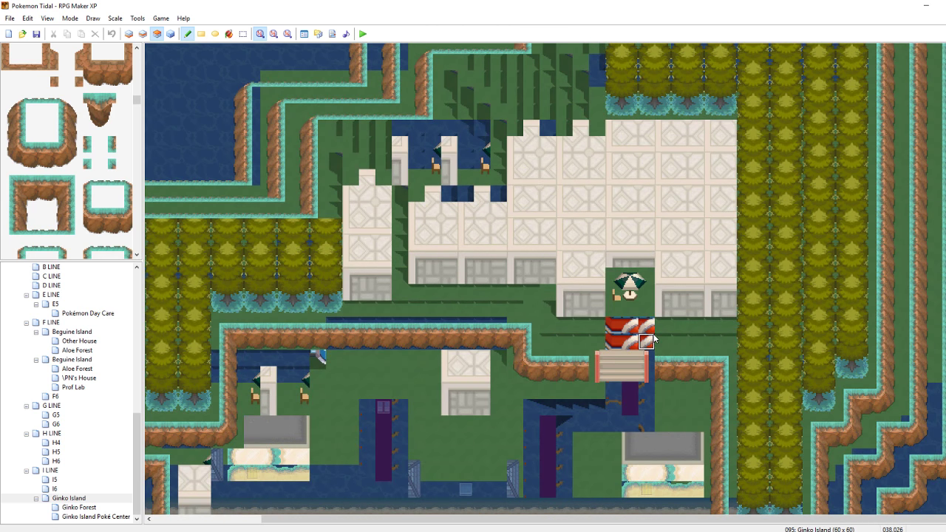
pyautogui.moveTo(651, 342)
pyautogui.mouseDown()
pyautogui.moveTo(627, 323)
pyautogui.moveTo(611, 338)
pyautogui.moveTo(547, 338)
pyautogui.moveTo(558, 309)
pyautogui.moveTo(629, 292)
pyautogui.moveTo(631, 307)
pyautogui.moveTo(629, 290)
pyautogui.moveTo(614, 281)
pyautogui.moveTo(600, 297)
pyautogui.moveTo(563, 302)
pyautogui.moveTo(534, 271)
pyautogui.moveTo(525, 300)
pyautogui.moveTo(481, 314)
pyautogui.moveTo(498, 324)
pyautogui.moveTo(467, 325)
pyautogui.moveTo(509, 321)
pyautogui.moveTo(350, 304)
pyautogui.moveTo(350, 222)
pyautogui.moveTo(365, 275)
pyautogui.moveTo(385, 287)
pyautogui.mouseUp()
pyautogui.rightClick(449, 325)
pyautogui.rightClick(573, 297)
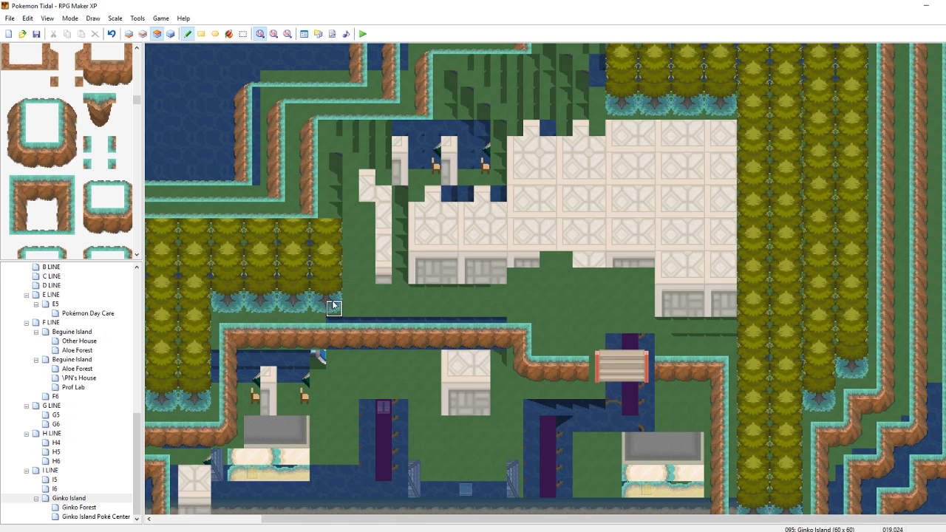
# Copy the western grove's last tree column and extend the grove east along the ledge over the stone blocks
pyautogui.moveTo(334, 306); pyautogui.dragTo(318, 232, button='right')
pyautogui.click(353, 230)
pyautogui.click(388, 226)
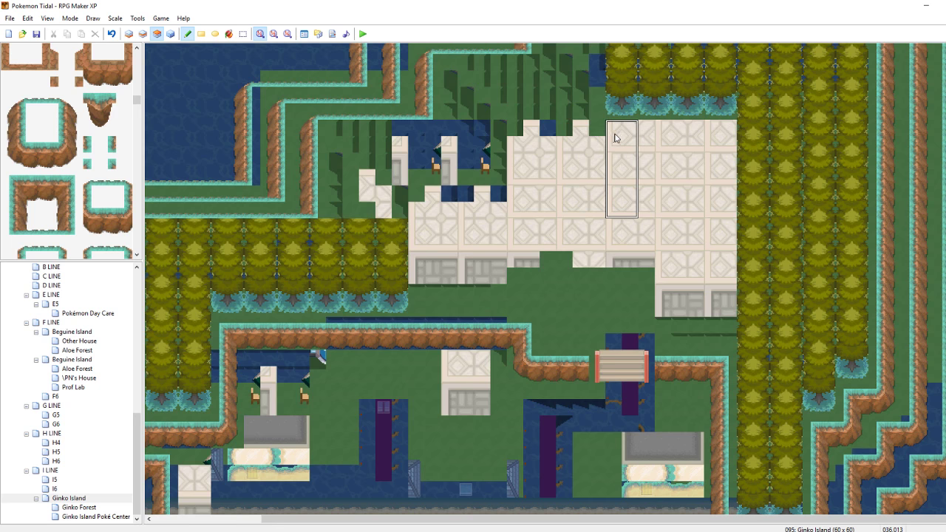
pyautogui.moveTo(619, 230); pyautogui.dragTo(420, 234)
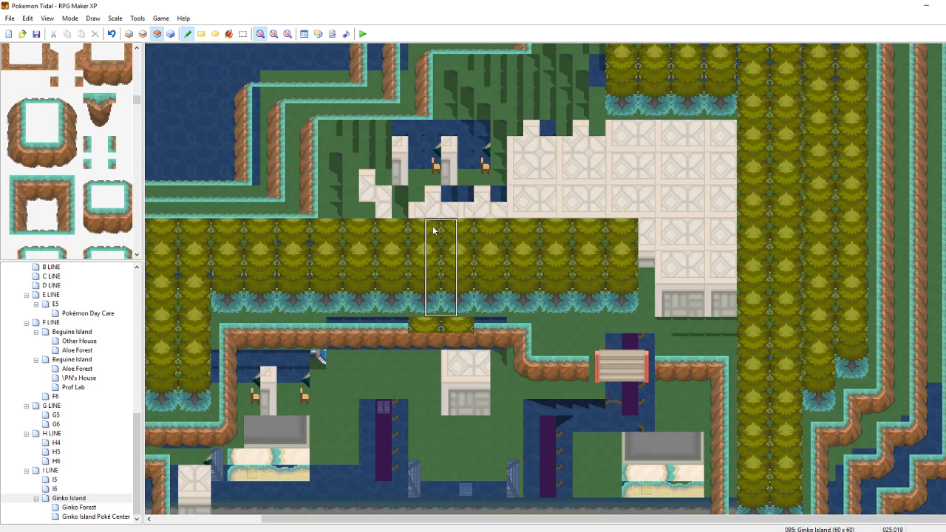
pyautogui.hotkey('ctrl', 'z')
pyautogui.moveTo(424, 231); pyautogui.dragTo(508, 235)
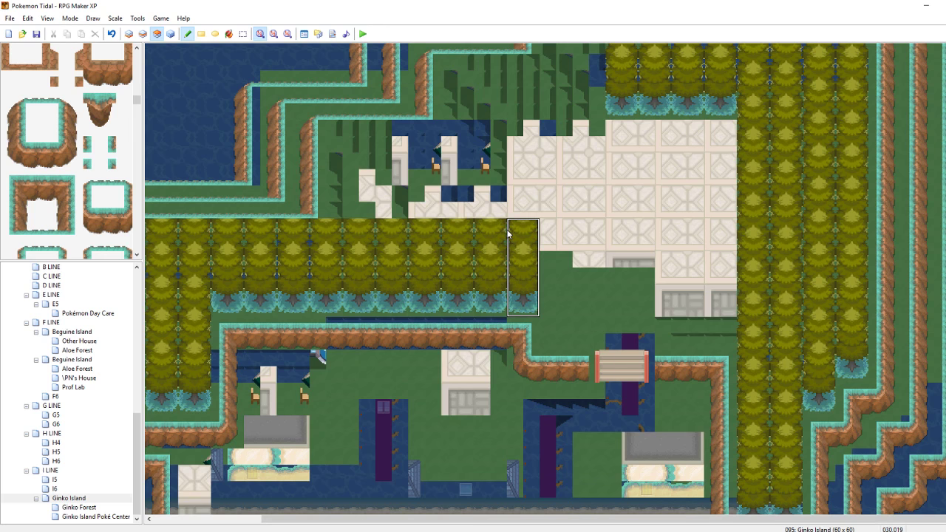
# Place one trunked tree column west of the bridge's northern clearing and two adjoining ones on its eastern side
pyautogui.click(555, 260)
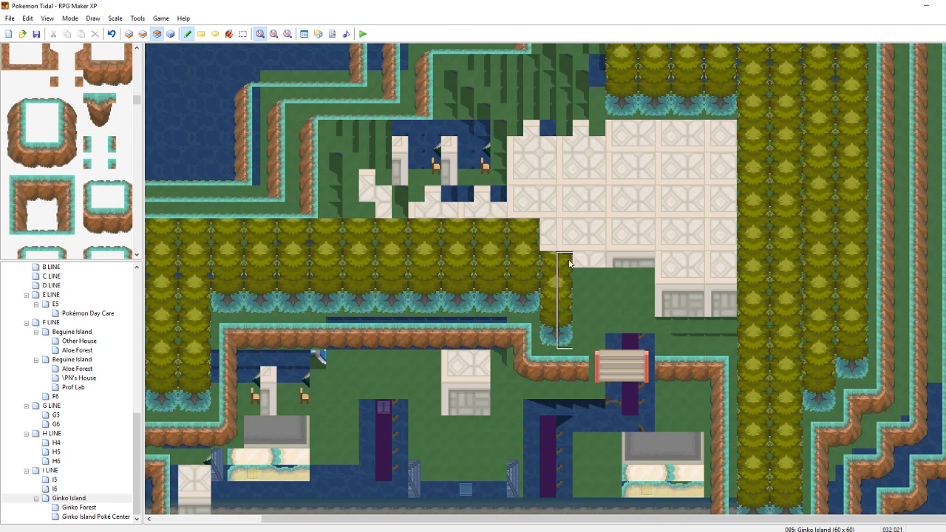
pyautogui.click(657, 261)
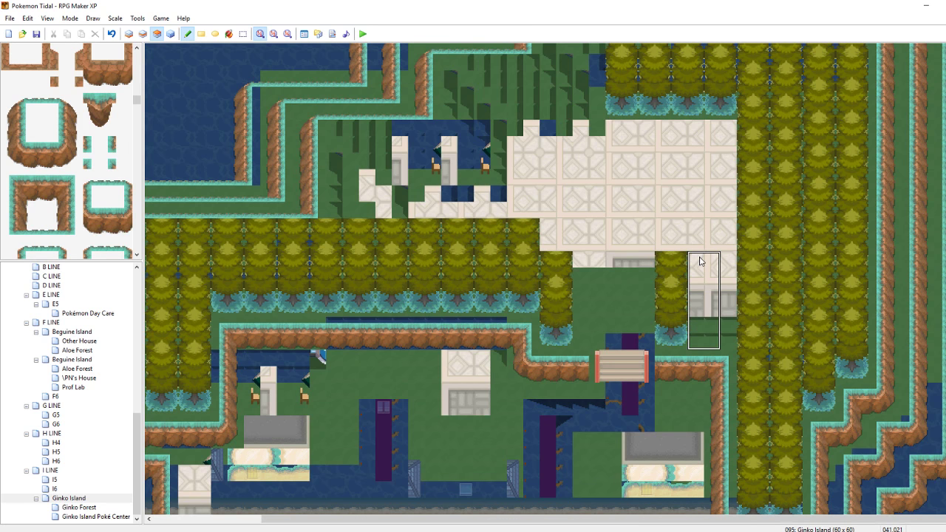
pyautogui.hotkey('ctrl', 'z')
pyautogui.click(712, 261)
pyautogui.click(681, 262)
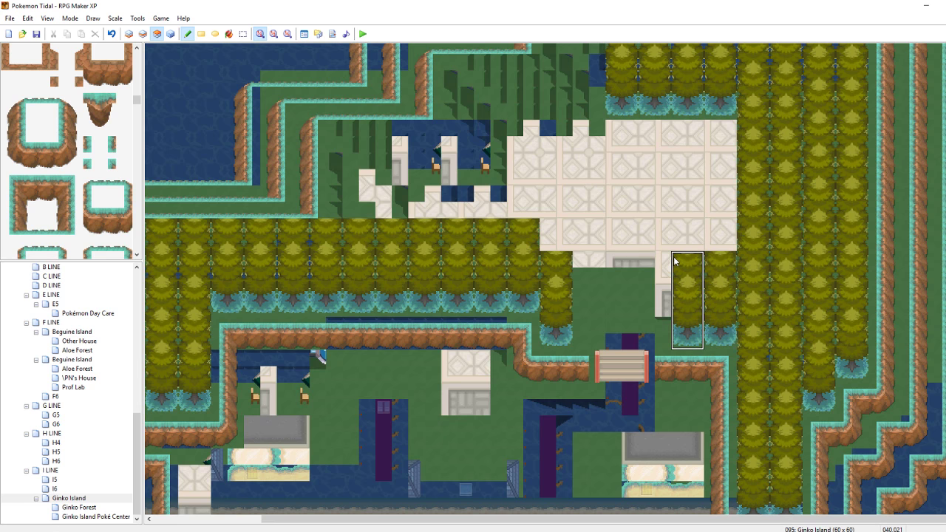
# Extend the trees north from both sides of the clearing, east up to the northern grove and west over the stone ruins
pyautogui.rightClick(620, 284)
pyautogui.moveTo(678, 261); pyautogui.dragTo(694, 274, button='right')
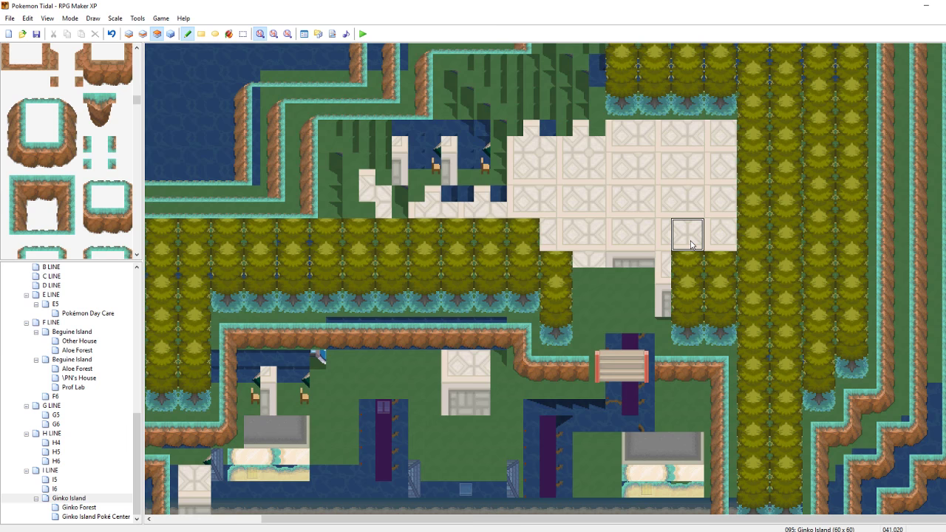
pyautogui.moveTo(691, 244); pyautogui.dragTo(687, 80)
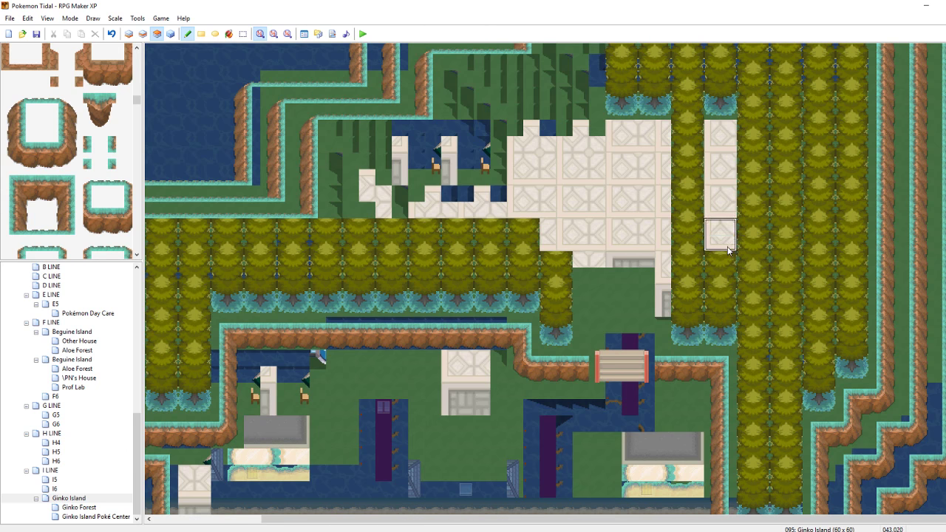
pyautogui.moveTo(729, 250); pyautogui.dragTo(721, 85)
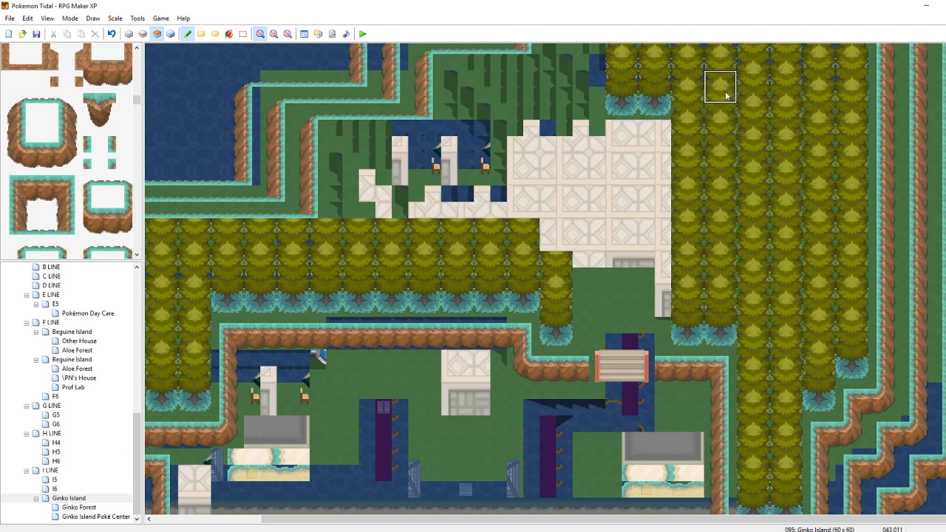
pyautogui.click(569, 242)
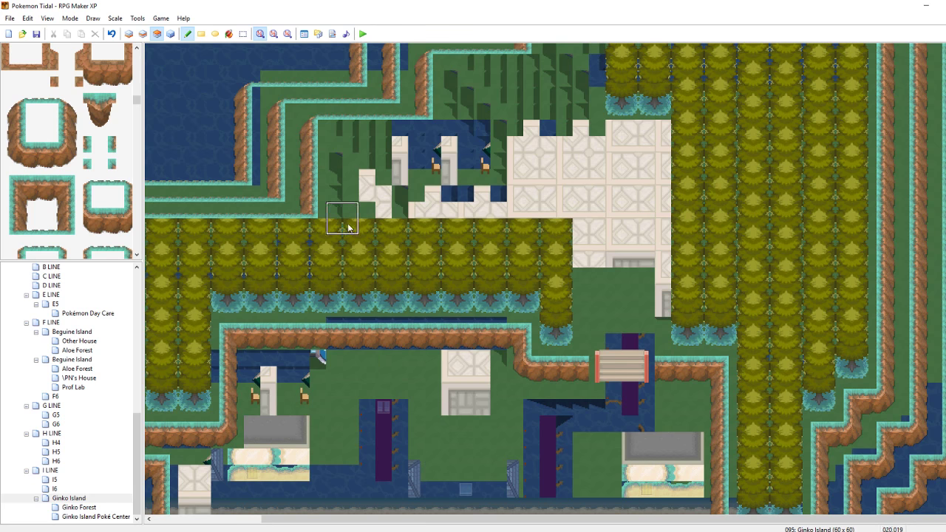
pyautogui.moveTo(340, 203)
pyautogui.mouseDown()
pyautogui.moveTo(428, 194)
pyautogui.moveTo(543, 222)
pyautogui.moveTo(562, 207)
pyautogui.moveTo(535, 196)
pyautogui.moveTo(375, 199)
pyautogui.moveTo(374, 169)
pyautogui.moveTo(421, 151)
pyautogui.moveTo(371, 149)
pyautogui.moveTo(558, 165)
pyautogui.moveTo(554, 142)
pyautogui.moveTo(452, 146)
pyautogui.mouseUp()
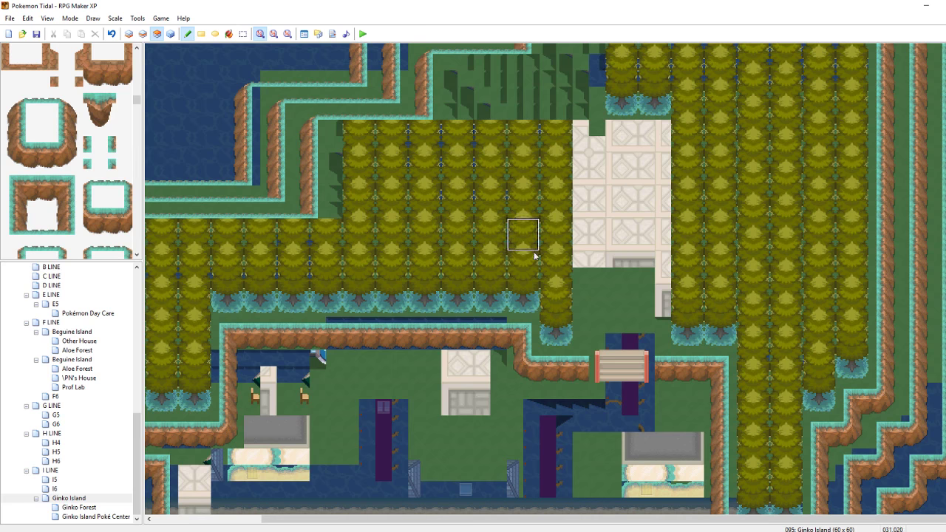
# Copy the trunked column beside the western grove and place three staggered copies across the stone floor north of the bridge
pyautogui.click(571, 325)
pyautogui.moveTo(569, 340); pyautogui.dragTo(549, 274, button='right')
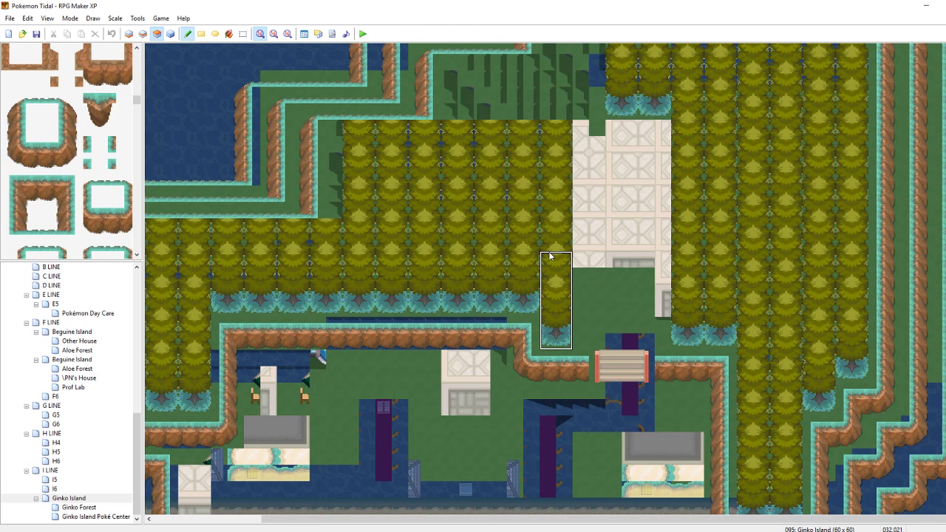
pyautogui.click(582, 213)
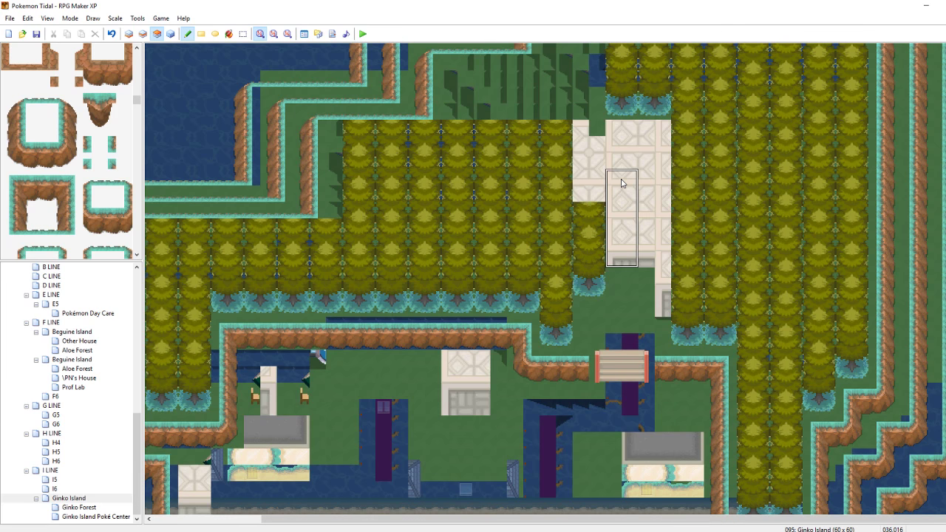
pyautogui.click(619, 149)
pyautogui.click(649, 149)
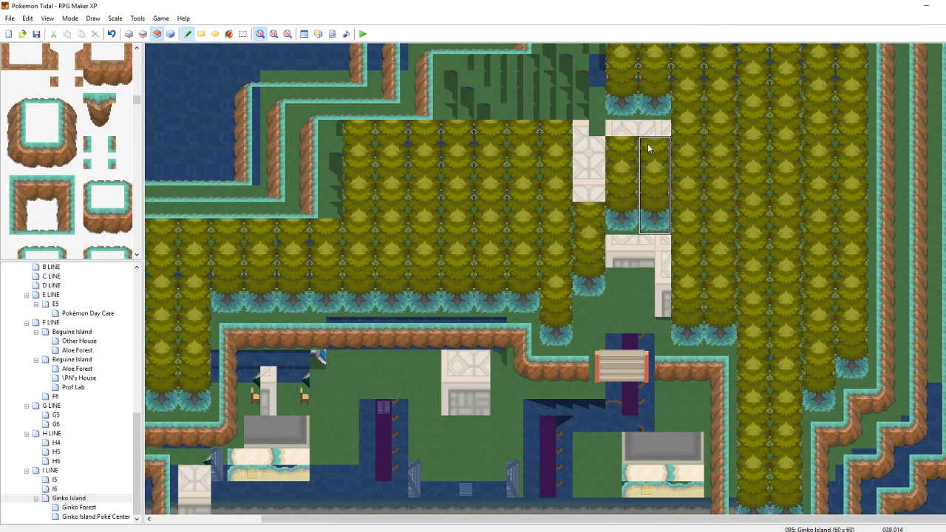
pyautogui.hotkey('ctrl', 'z')
pyautogui.click(647, 183)
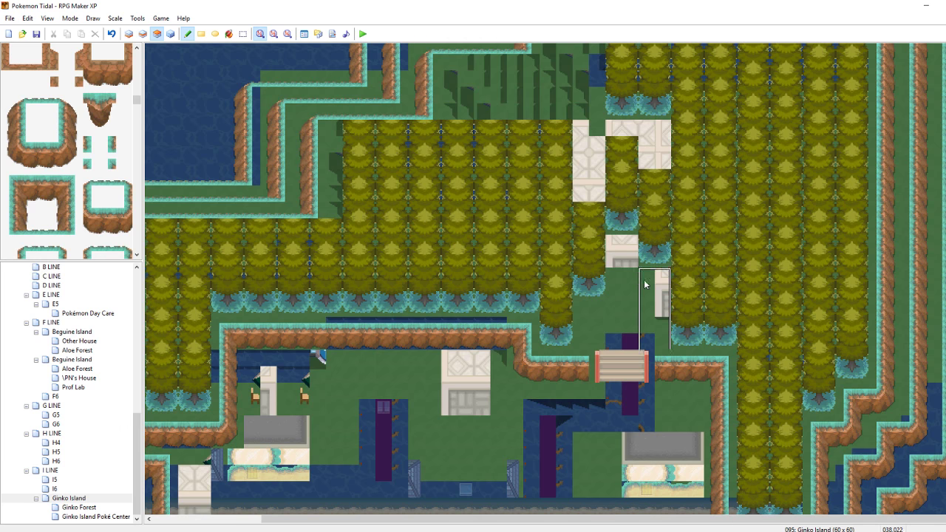
# Paint grass over the stone blocks left below the staggered tree columns and save the project
pyautogui.rightClick(642, 290)
pyautogui.moveTo(629, 263)
pyautogui.mouseDown()
pyautogui.moveTo(617, 264)
pyautogui.moveTo(661, 279)
pyautogui.moveTo(661, 314)
pyautogui.mouseUp()
pyautogui.hotkey('ctrl', 's')
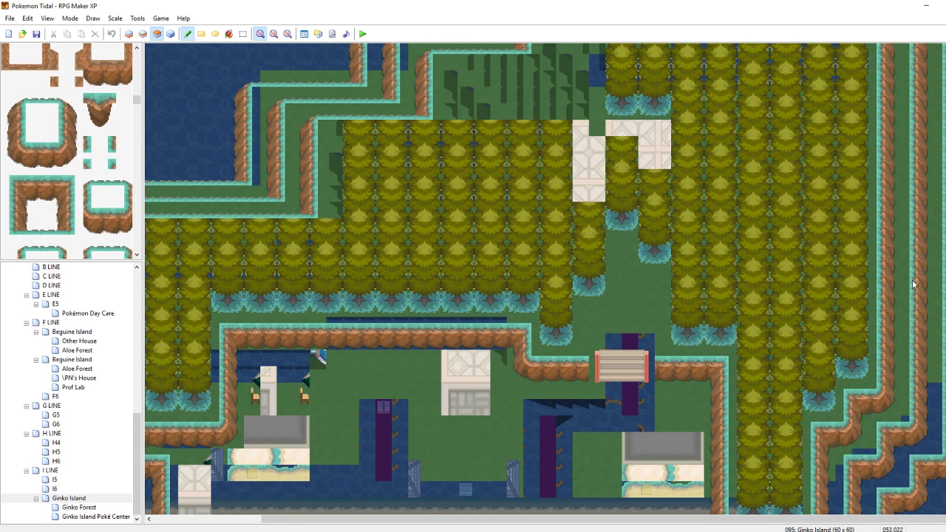
# Extend the middle staggered tree column north through the northern grove, clear its top with grass and save the project
pyautogui.scroll(3, 653, 349)
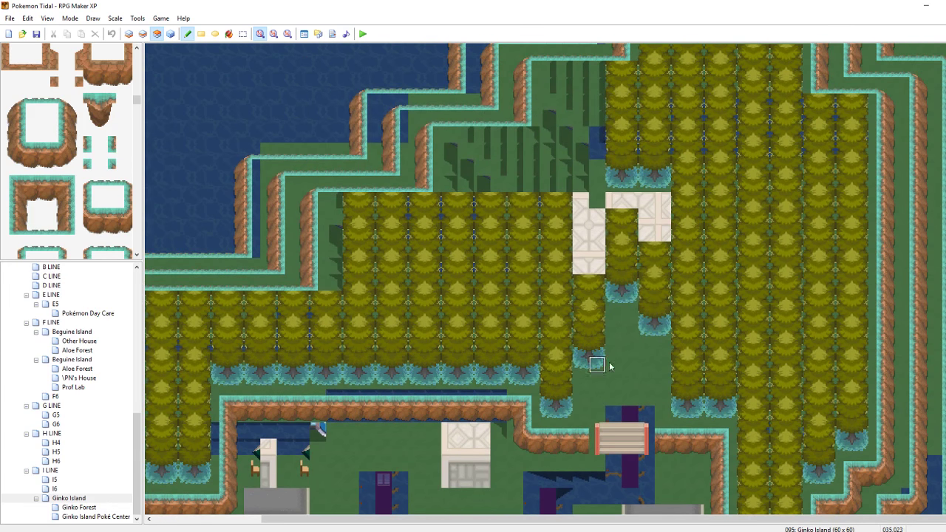
pyautogui.moveTo(624, 220); pyautogui.dragTo(614, 230, button='right')
pyautogui.moveTo(615, 199); pyautogui.dragTo(614, 96)
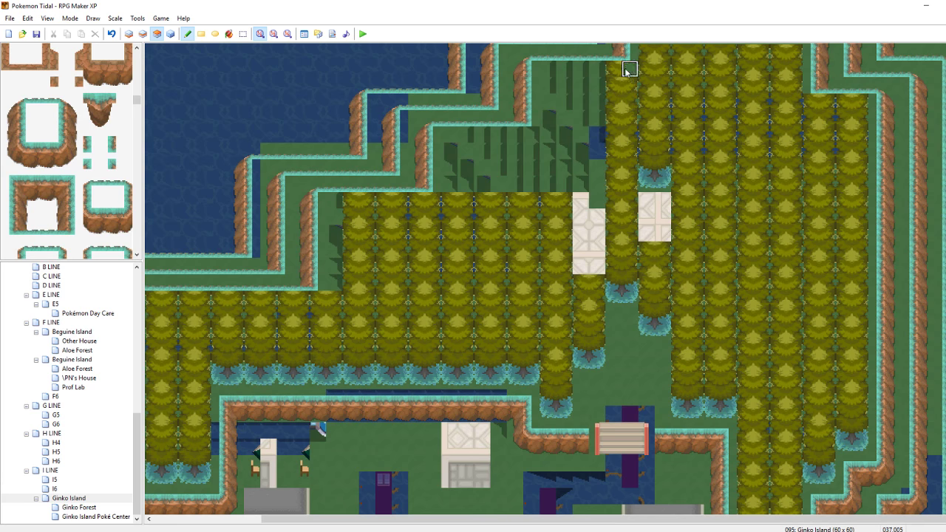
pyautogui.moveTo(626, 71); pyautogui.dragTo(615, 71)
pyautogui.hotkey('ctrl', 's')
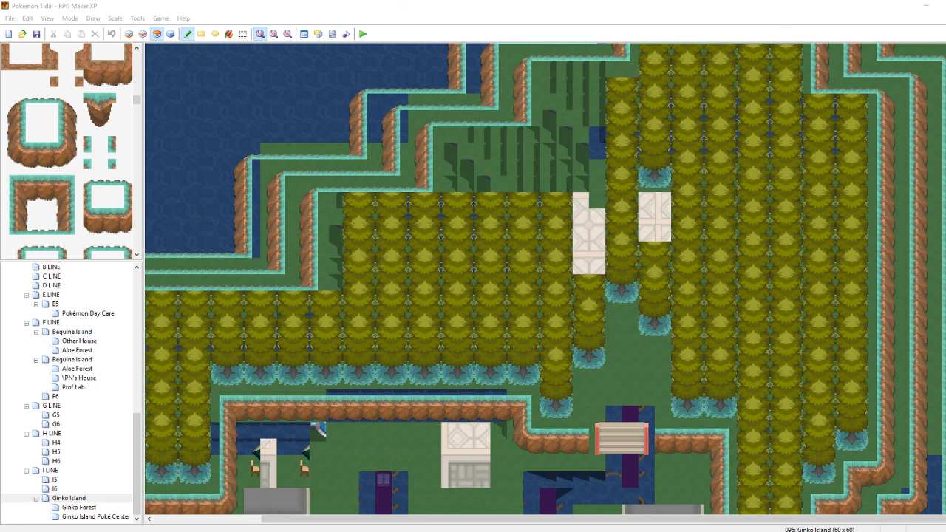
# Extend the easternmost staggered tree column north over the stone blocks into the grove and clear its top row with grass
pyautogui.moveTo(650, 250); pyautogui.dragTo(666, 264, button='right')
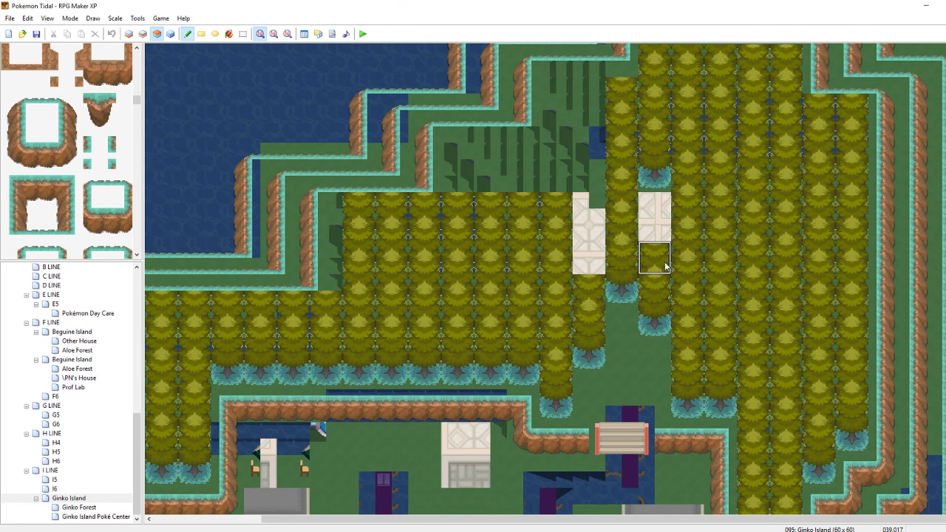
pyautogui.click(663, 230)
pyautogui.moveTo(663, 233); pyautogui.dragTo(670, 83)
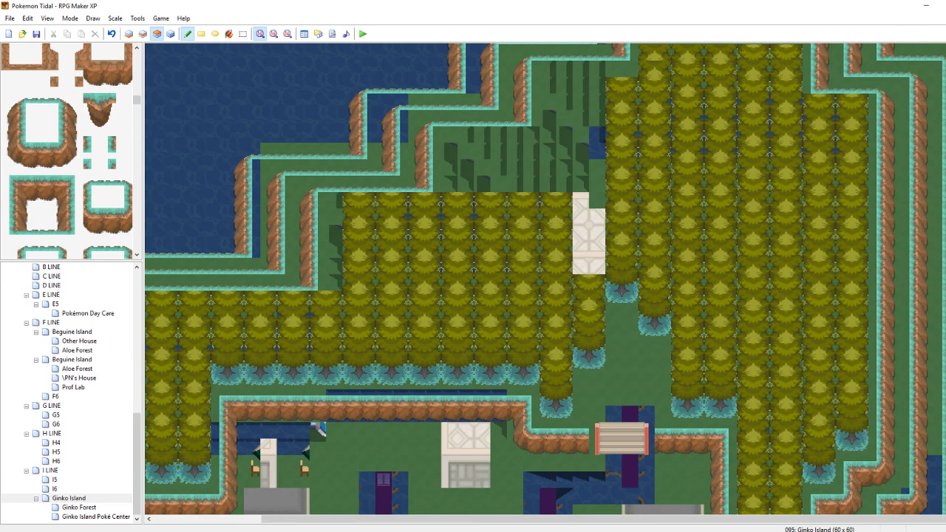
pyautogui.scroll(2, 546, 279)
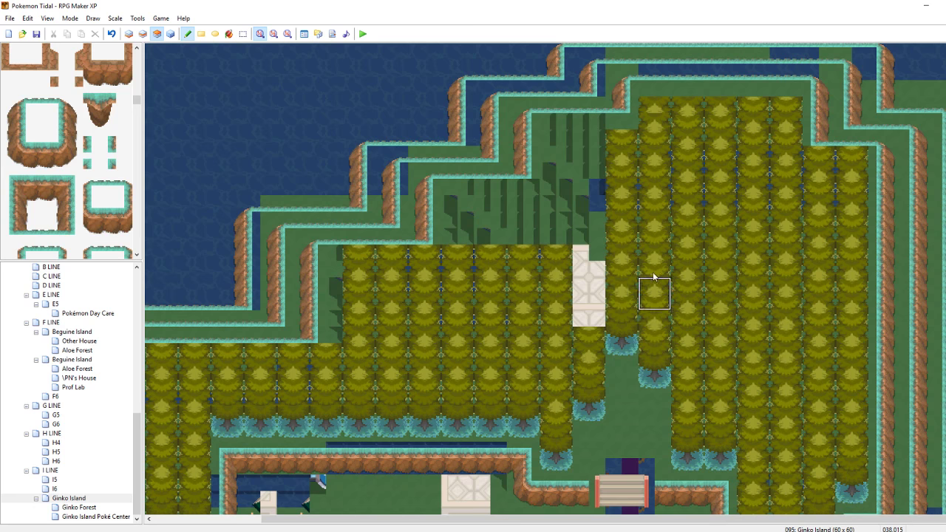
pyautogui.moveTo(657, 151)
pyautogui.mouseDown()
pyautogui.moveTo(653, 107)
pyautogui.moveTo(663, 104)
pyautogui.moveTo(682, 120)
pyautogui.moveTo(682, 409)
pyautogui.mouseUp()
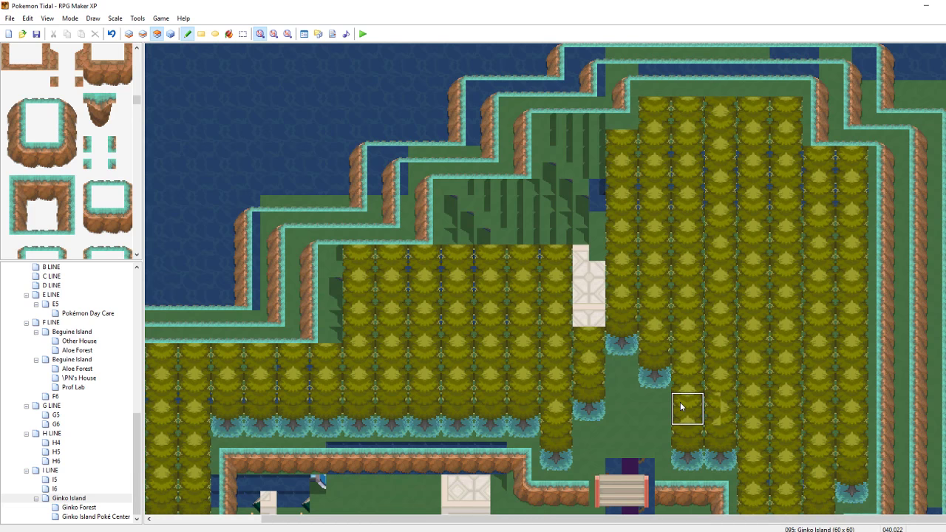
pyautogui.hotkey('ctrl', 'z')
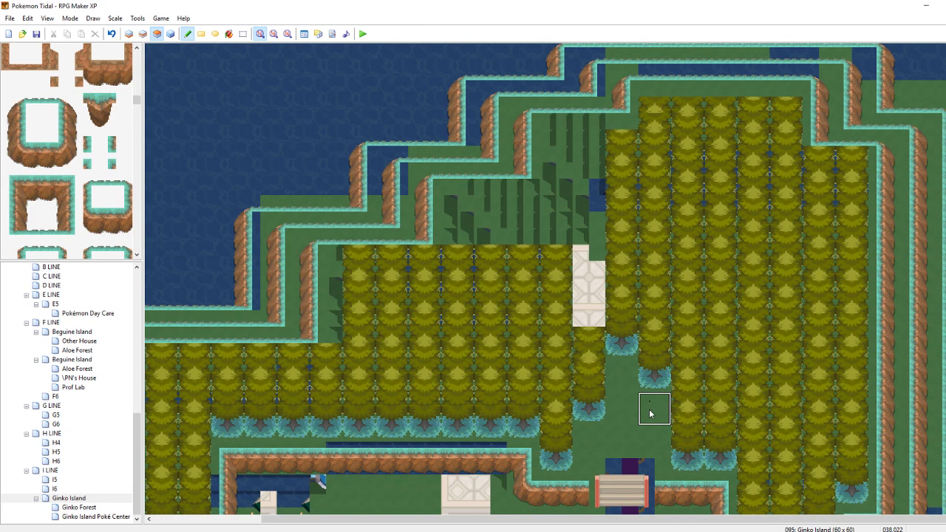
pyautogui.moveTo(668, 107); pyautogui.dragTo(654, 102)
pyautogui.rightClick(670, 121)
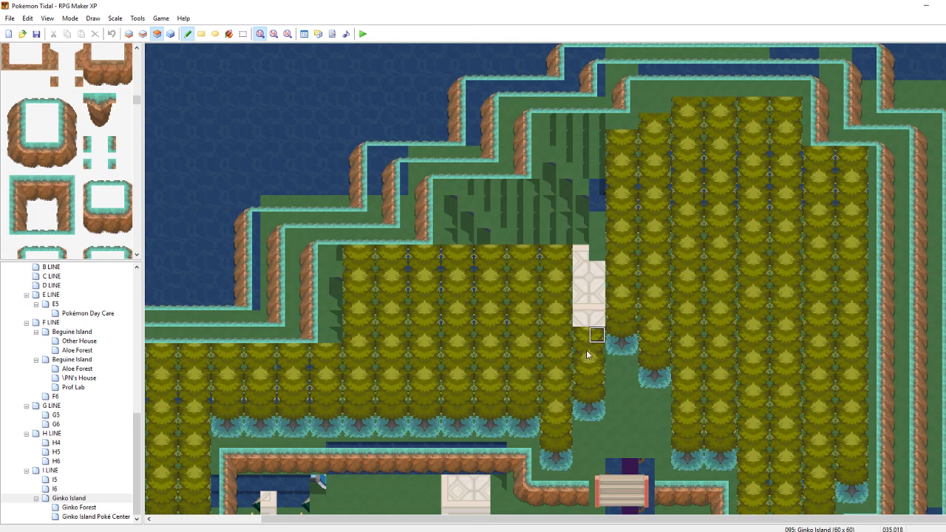
# Extend the westernmost staggered tree column north over the remaining stone blocks, level with the column to its east
pyautogui.moveTo(594, 337)
pyautogui.mouseDown(button='right')
pyautogui.moveTo(585, 362)
pyautogui.moveTo(582, 335)
pyautogui.moveTo(597, 354)
pyautogui.mouseUp(button='right')
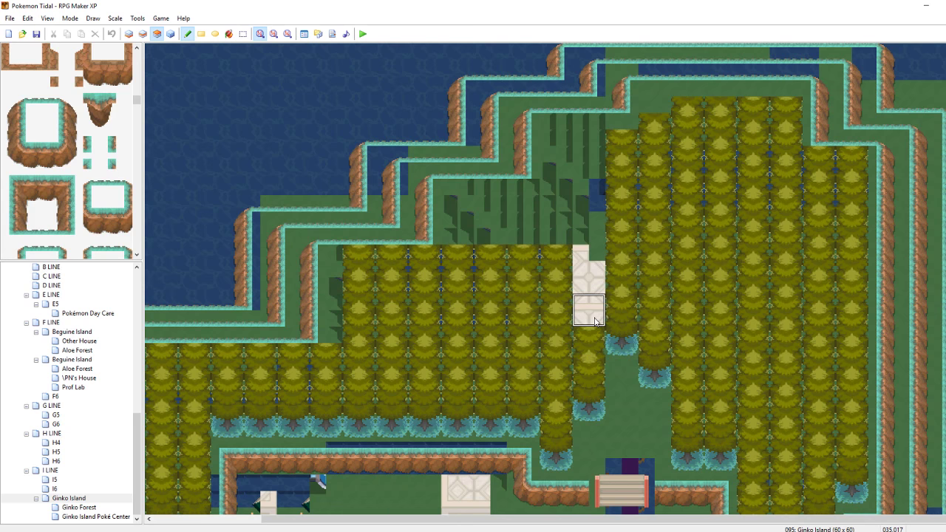
pyautogui.moveTo(596, 322)
pyautogui.mouseDown()
pyautogui.moveTo(596, 157)
pyautogui.moveTo(558, 154)
pyautogui.moveTo(558, 239)
pyautogui.mouseUp()
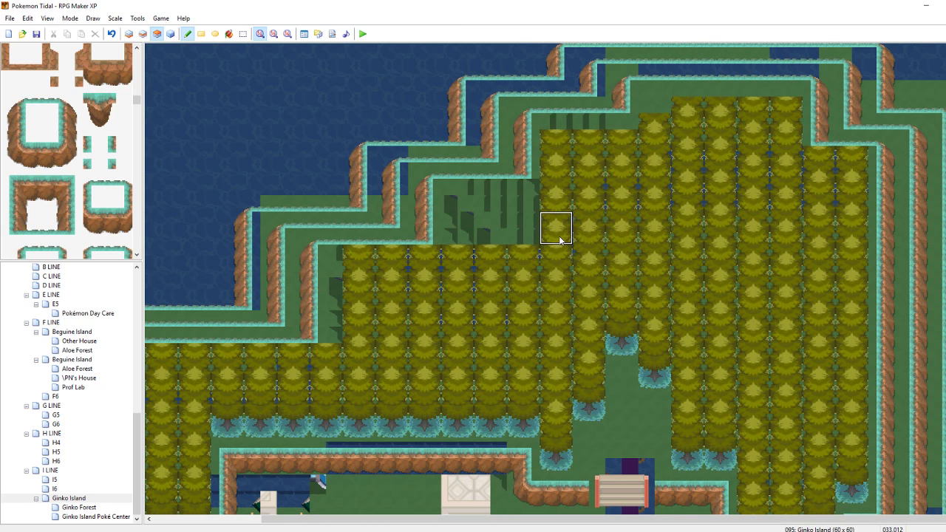
pyautogui.hotkey('ctrl', 'z')
pyautogui.moveTo(598, 323); pyautogui.dragTo(600, 154)
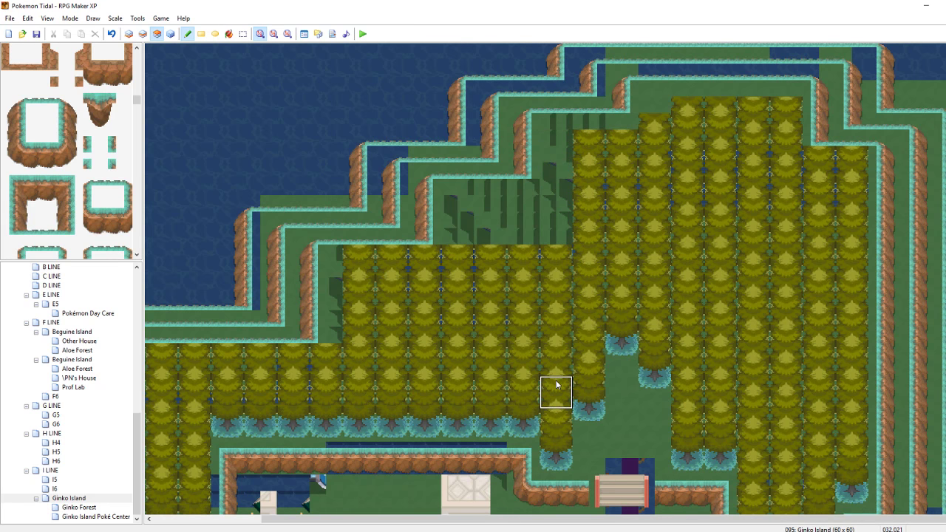
# Fill the shadowed ledge below the northwestern cliff with trees and paint grass over the dark strip at its western edge
pyautogui.moveTo(556, 374); pyautogui.dragTo(553, 130)
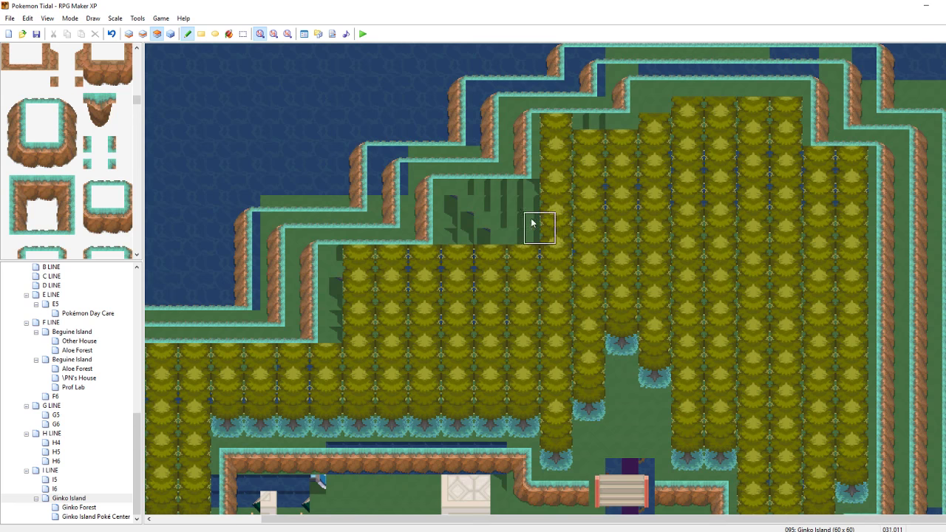
pyautogui.moveTo(518, 225)
pyautogui.mouseDown()
pyautogui.moveTo(519, 193)
pyautogui.moveTo(488, 195)
pyautogui.moveTo(485, 231)
pyautogui.moveTo(452, 220)
pyautogui.moveTo(453, 191)
pyautogui.mouseUp()
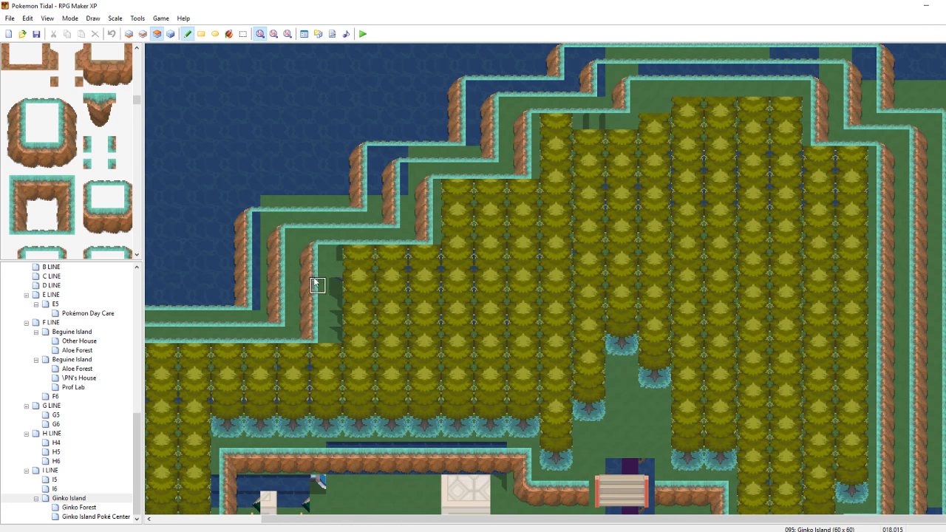
pyautogui.moveTo(334, 278); pyautogui.dragTo(335, 338)
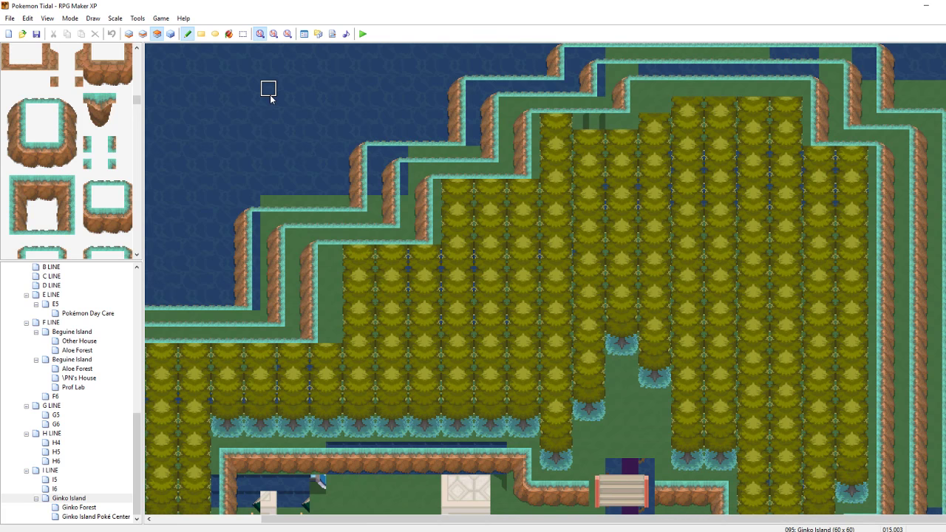
# Switch to the Pokemon Tidal Masterdoc browser window to consult it, and return to the Ginko Island map
pyautogui.moveTo(139, 531)
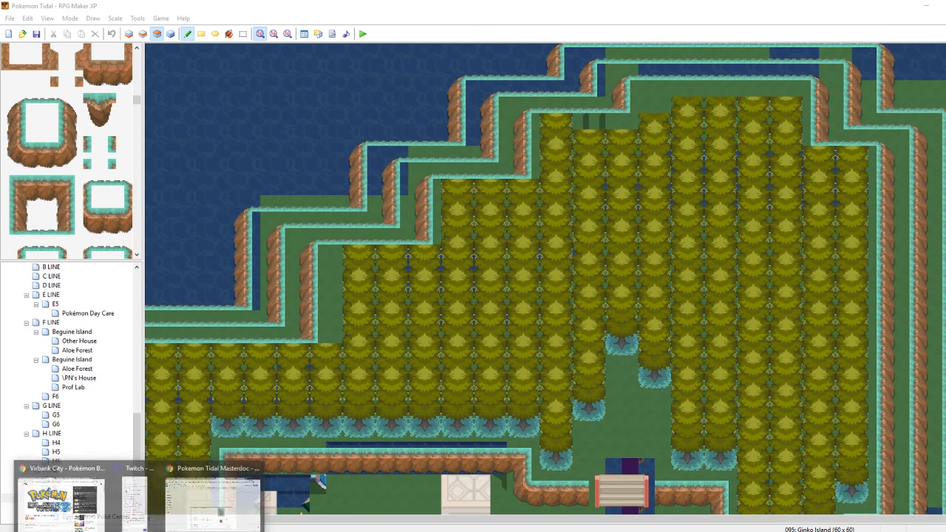
pyautogui.click(215, 510)
pyautogui.moveTo(877, 386); pyautogui.dragTo(850, 275)
pyautogui.click(696, 4)
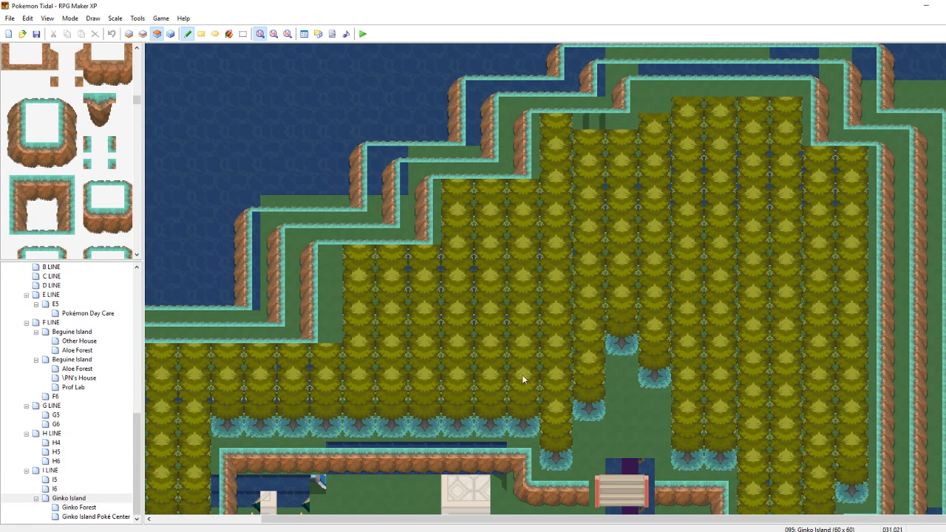
# Cover the southern village plateau and the lower cliff tiers around it with the teal grass tile on layer 2
pyautogui.scroll(-4, 546, 279)
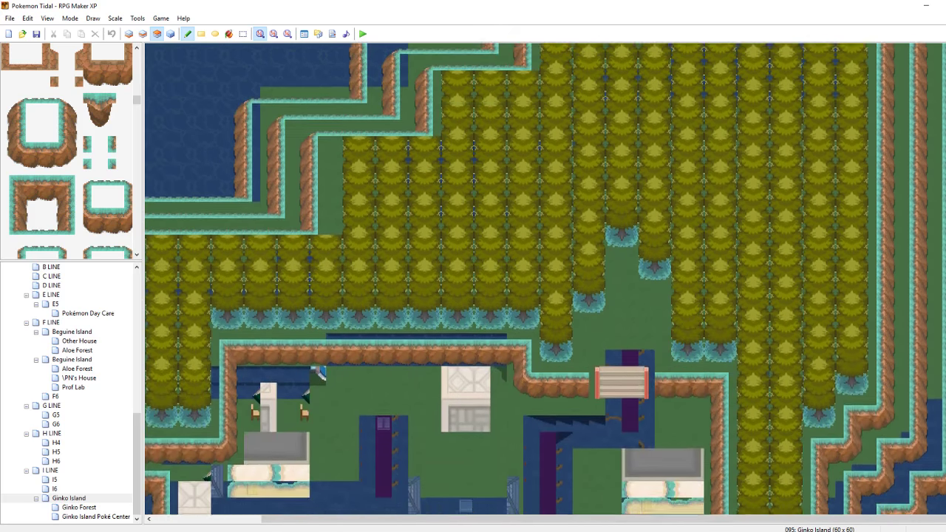
pyautogui.scroll(-2, 545, 279)
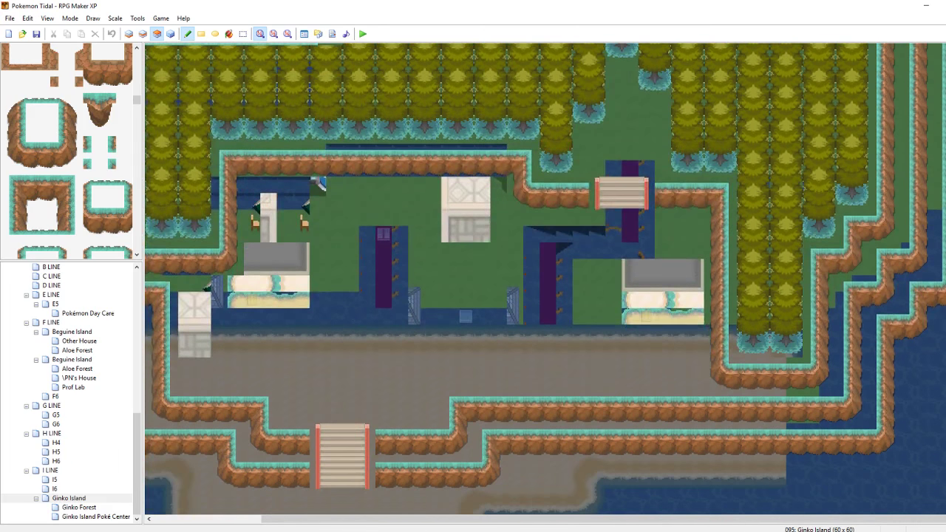
pyautogui.click(142, 34)
pyautogui.moveTo(136, 102)
pyautogui.mouseDown()
pyautogui.moveTo(137, 89)
pyautogui.moveTo(137, 102)
pyautogui.mouseUp()
pyautogui.scroll(2, 119, 121)
pyautogui.moveTo(90, 83); pyautogui.dragTo(111, 101)
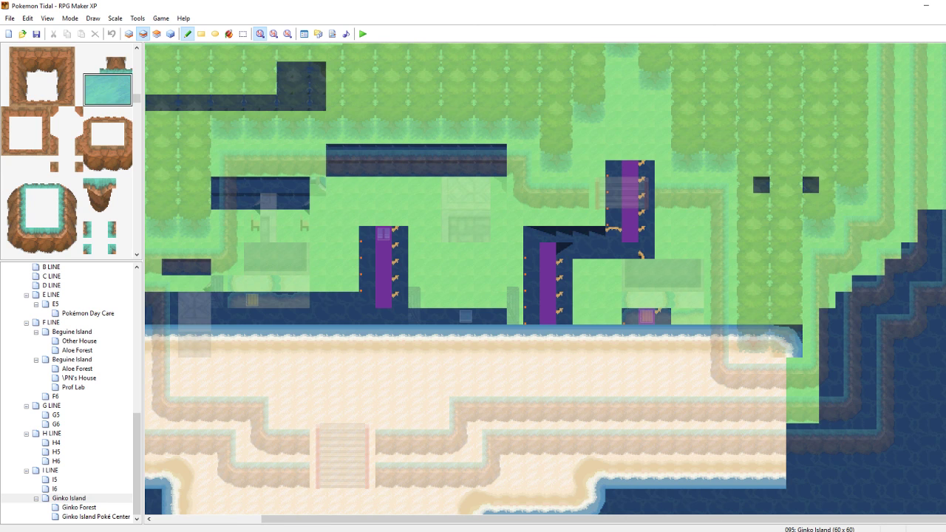
pyautogui.scroll(-5, 546, 280)
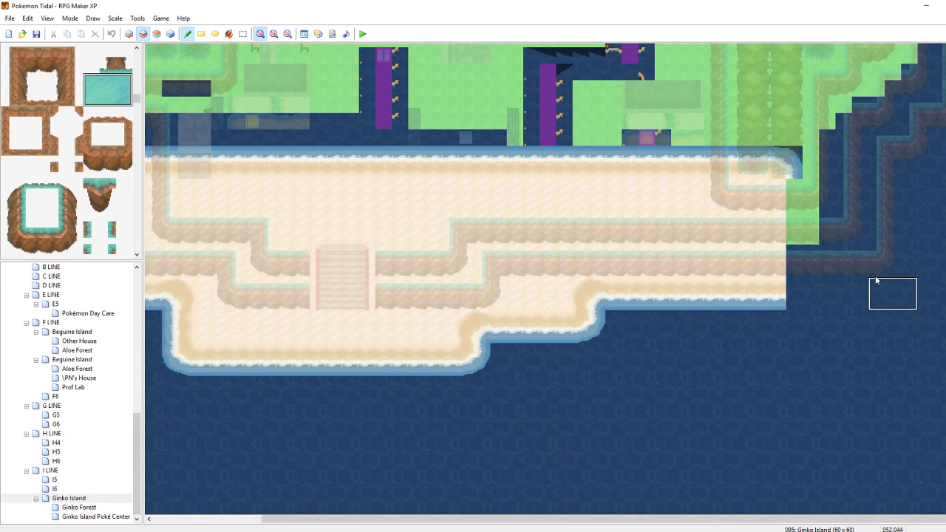
pyautogui.moveTo(847, 237); pyautogui.dragTo(696, 251)
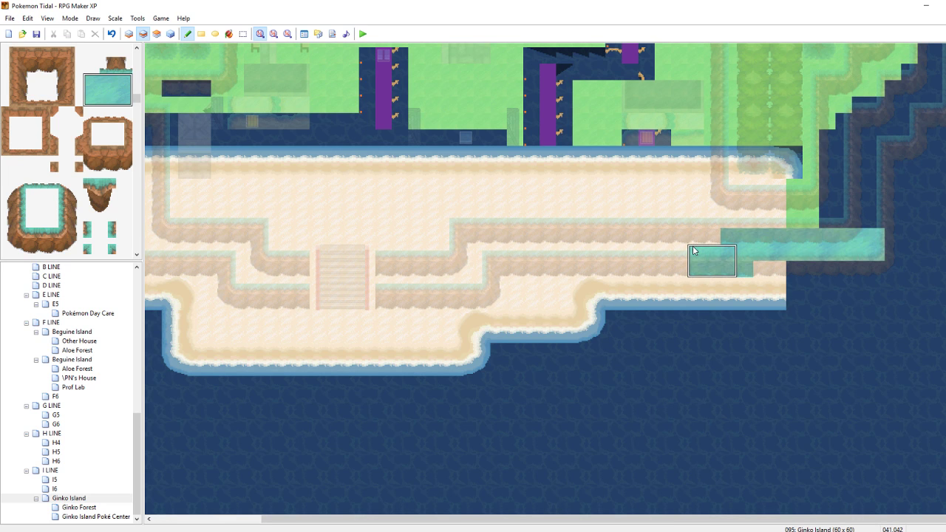
pyautogui.hotkey('ctrl', 'z')
pyautogui.moveTo(843, 237)
pyautogui.mouseDown()
pyautogui.moveTo(544, 242)
pyautogui.moveTo(437, 224)
pyautogui.moveTo(446, 266)
pyautogui.moveTo(300, 272)
pyautogui.moveTo(243, 270)
pyautogui.moveTo(250, 230)
pyautogui.moveTo(207, 221)
pyautogui.moveTo(249, 204)
pyautogui.moveTo(208, 212)
pyautogui.moveTo(303, 241)
pyautogui.moveTo(311, 268)
pyautogui.moveTo(354, 226)
pyautogui.moveTo(419, 213)
pyautogui.moveTo(368, 192)
pyautogui.moveTo(556, 206)
pyautogui.moveTo(438, 182)
pyautogui.moveTo(395, 54)
pyautogui.moveTo(510, 91)
pyautogui.moveTo(633, 205)
pyautogui.moveTo(834, 196)
pyautogui.moveTo(851, 206)
pyautogui.moveTo(843, 112)
pyautogui.moveTo(754, 148)
pyautogui.moveTo(684, 131)
pyautogui.moveTo(682, 185)
pyautogui.moveTo(749, 66)
pyautogui.moveTo(662, 90)
pyautogui.moveTo(548, 104)
pyautogui.moveTo(839, 87)
pyautogui.moveTo(874, 113)
pyautogui.moveTo(877, 96)
pyautogui.moveTo(906, 89)
pyautogui.moveTo(836, 59)
pyautogui.moveTo(461, 57)
pyautogui.moveTo(352, 96)
pyautogui.moveTo(254, 84)
pyautogui.moveTo(238, 176)
pyautogui.moveTo(170, 229)
pyautogui.moveTo(169, 185)
pyautogui.moveTo(274, 78)
pyautogui.moveTo(184, 54)
pyautogui.moveTo(155, 81)
pyautogui.moveTo(155, 185)
pyautogui.mouseUp()
# Extend the teal grass west beneath the southwestern cliff tiers, stopping at the beach
pyautogui.moveTo(347, 521); pyautogui.dragTo(228, 524)
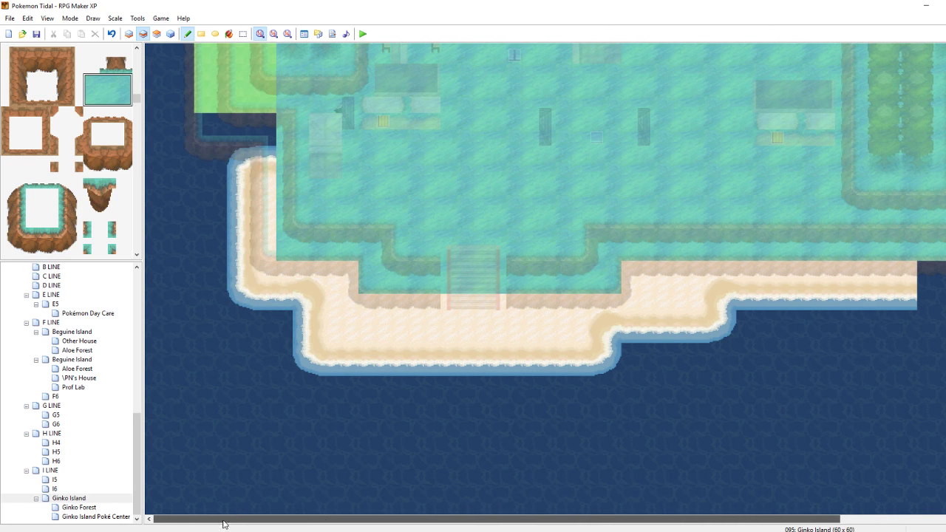
pyautogui.rightClick(288, 249)
pyautogui.moveTo(294, 242); pyautogui.dragTo(315, 241, button='right')
pyautogui.moveTo(304, 240)
pyautogui.mouseDown()
pyautogui.moveTo(308, 94)
pyautogui.moveTo(296, 114)
pyautogui.moveTo(254, 121)
pyautogui.moveTo(239, 110)
pyautogui.moveTo(269, 48)
pyautogui.moveTo(343, 108)
pyautogui.moveTo(238, 48)
pyautogui.mouseUp()
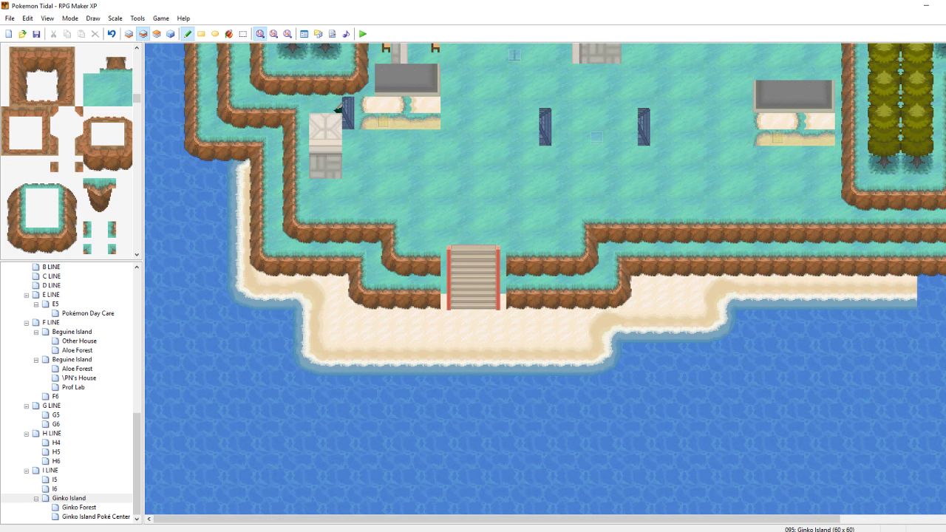
# Paint teal grass over the old ground and leftover patches north of the village plateau, beneath the bridge stairs and tree rows
pyautogui.scroll(6, 546, 279)
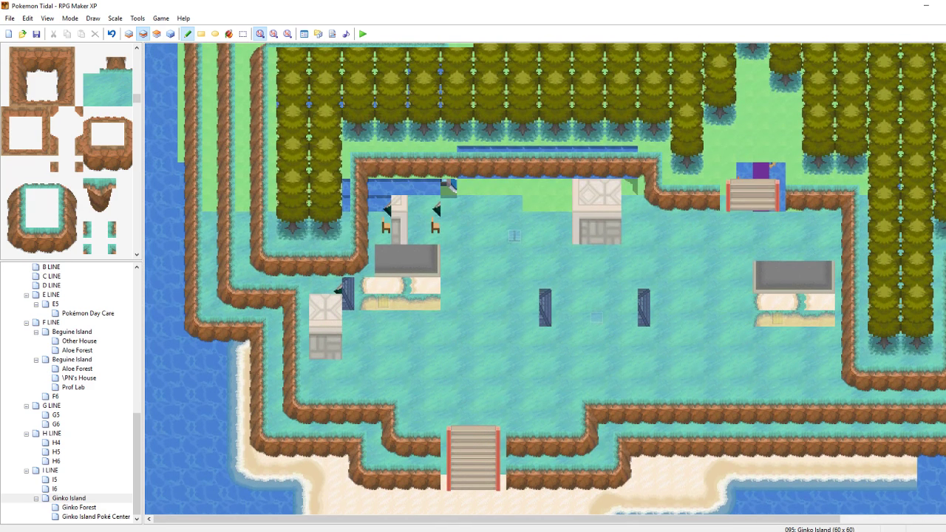
pyautogui.scroll(1, 546, 278)
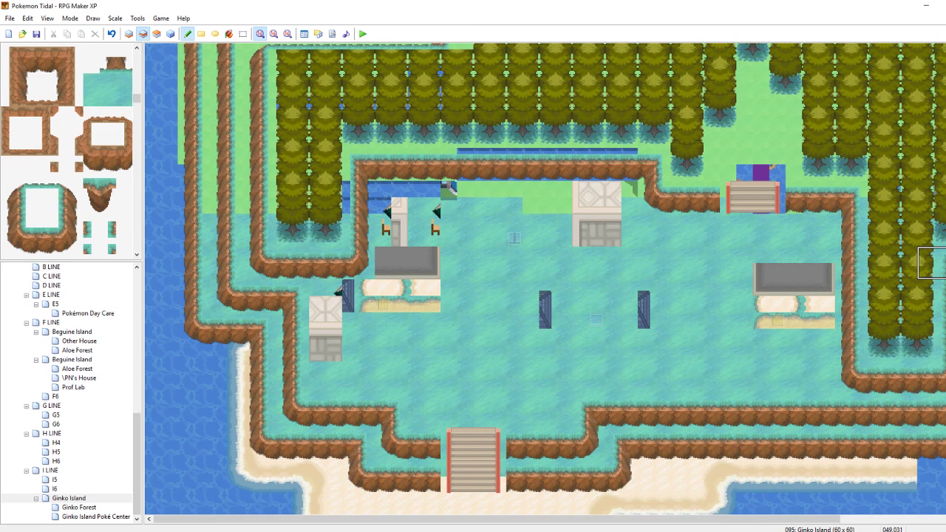
pyautogui.press('F4')
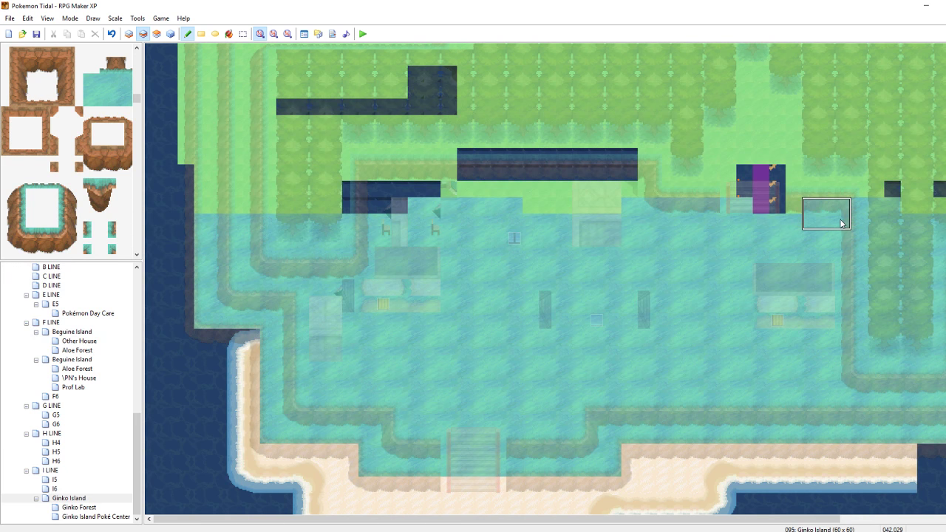
pyautogui.press('F4')
pyautogui.press('F4')
pyautogui.moveTo(842, 208)
pyautogui.mouseDown()
pyautogui.moveTo(746, 205)
pyautogui.moveTo(701, 175)
pyautogui.moveTo(671, 197)
pyautogui.moveTo(588, 226)
pyautogui.moveTo(507, 186)
pyautogui.moveTo(451, 177)
pyautogui.moveTo(403, 218)
pyautogui.moveTo(235, 214)
pyautogui.moveTo(235, 148)
pyautogui.moveTo(250, 178)
pyautogui.moveTo(376, 192)
pyautogui.moveTo(340, 159)
pyautogui.moveTo(356, 96)
pyautogui.moveTo(400, 123)
pyautogui.moveTo(378, 118)
pyautogui.moveTo(583, 129)
pyautogui.moveTo(779, 176)
pyautogui.moveTo(805, 203)
pyautogui.moveTo(940, 194)
pyautogui.moveTo(812, 136)
pyautogui.moveTo(847, 113)
pyautogui.moveTo(765, 97)
pyautogui.moveTo(614, 80)
pyautogui.moveTo(474, 80)
pyautogui.moveTo(243, 112)
pyautogui.moveTo(241, 66)
pyautogui.moveTo(799, 60)
pyautogui.moveTo(800, 82)
pyautogui.moveTo(917, 154)
pyautogui.moveTo(941, 112)
pyautogui.moveTo(920, 61)
pyautogui.moveTo(861, 68)
pyautogui.moveTo(835, 115)
pyautogui.moveTo(940, 67)
pyautogui.mouseUp()
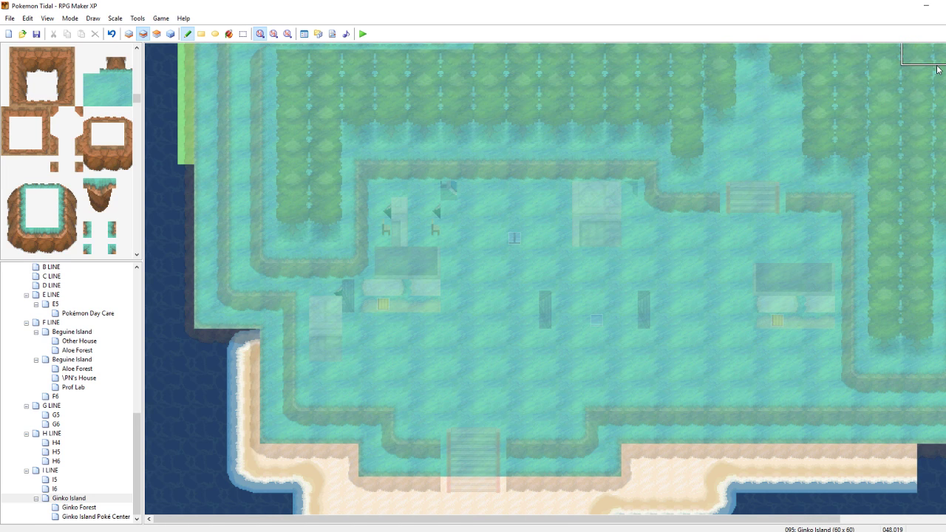
# Clear the bright green grass strip outside the outer western cliff edge
pyautogui.scroll(3, 536, 256)
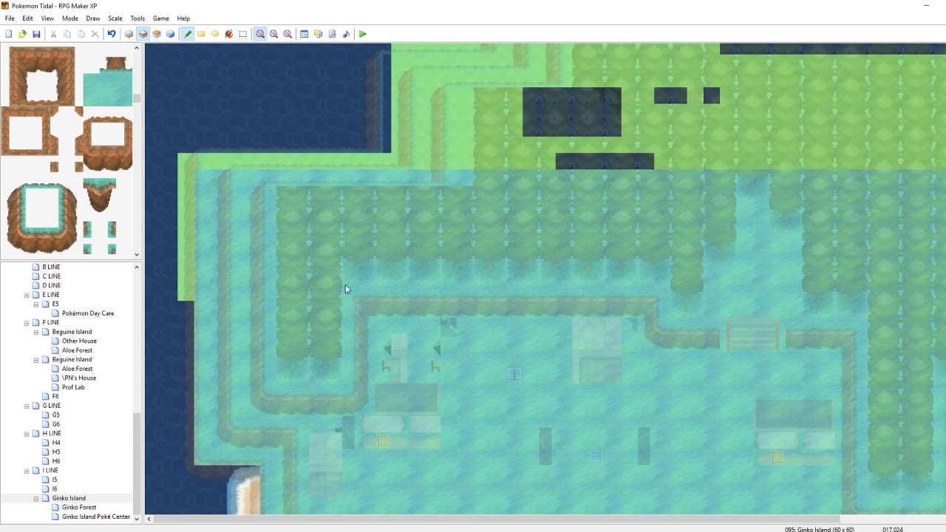
pyautogui.rightClick(186, 123)
pyautogui.moveTo(187, 159); pyautogui.dragTo(184, 298)
pyautogui.press('F4')
pyautogui.press('F4')
# Paint teal grass across the northwestern cliff tiers and beneath the adjoining part of the tree grove
pyautogui.moveTo(210, 181); pyautogui.dragTo(232, 193, button='right')
pyautogui.press('F4')
pyautogui.press('F4')
pyautogui.moveTo(234, 181)
pyautogui.mouseDown()
pyautogui.moveTo(432, 167)
pyautogui.moveTo(436, 179)
pyautogui.moveTo(431, 85)
pyautogui.moveTo(426, 104)
pyautogui.moveTo(422, 91)
pyautogui.moveTo(431, 162)
pyautogui.moveTo(422, 136)
pyautogui.moveTo(495, 167)
pyautogui.moveTo(573, 179)
pyautogui.moveTo(649, 117)
pyautogui.moveTo(510, 133)
pyautogui.moveTo(473, 84)
pyautogui.moveTo(442, 72)
pyautogui.moveTo(562, 110)
pyautogui.moveTo(737, 136)
pyautogui.moveTo(742, 80)
pyautogui.moveTo(779, 38)
pyautogui.moveTo(856, 81)
pyautogui.moveTo(888, 155)
pyautogui.moveTo(944, 187)
pyautogui.mouseUp()
pyautogui.moveTo(941, 153)
pyautogui.mouseDown()
pyautogui.moveTo(932, 66)
pyautogui.moveTo(657, 76)
pyautogui.moveTo(411, 51)
pyautogui.mouseUp()
# Erase the excess grass outside the northwestern cliff corner and save the project
pyautogui.rightClick(259, 102)
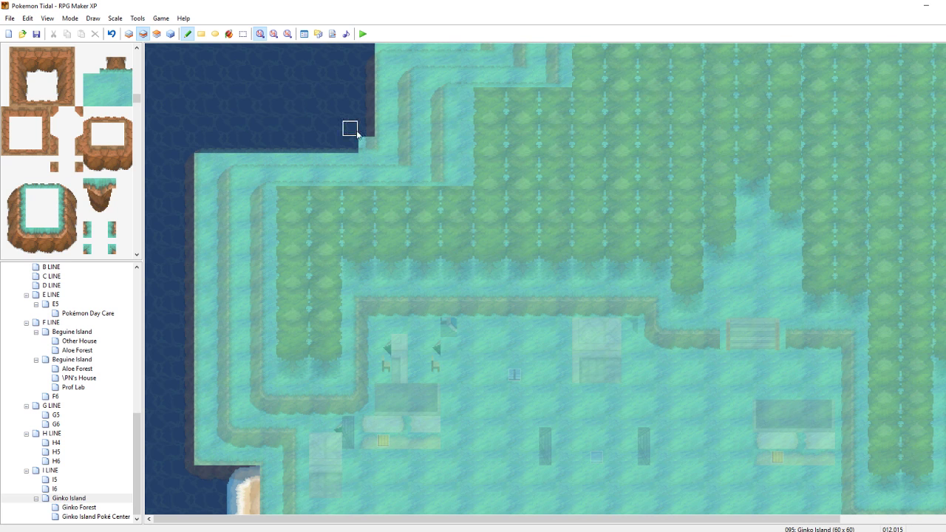
pyautogui.scroll(3, 443, 137)
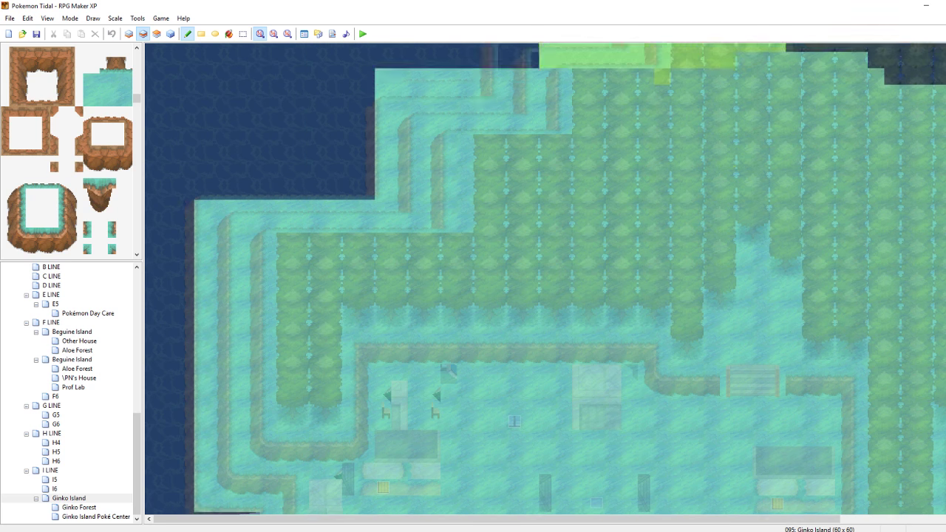
pyautogui.moveTo(388, 189)
pyautogui.mouseDown()
pyautogui.moveTo(480, 195)
pyautogui.moveTo(447, 178)
pyautogui.moveTo(397, 198)
pyautogui.mouseUp()
pyautogui.hotkey('ctrl', 's')
# Paint teal grass over the remaining northern and eastern cliff tiers and beneath the trees, out to the island's cliff edge
pyautogui.moveTo(386, 209); pyautogui.dragTo(419, 223, button='right')
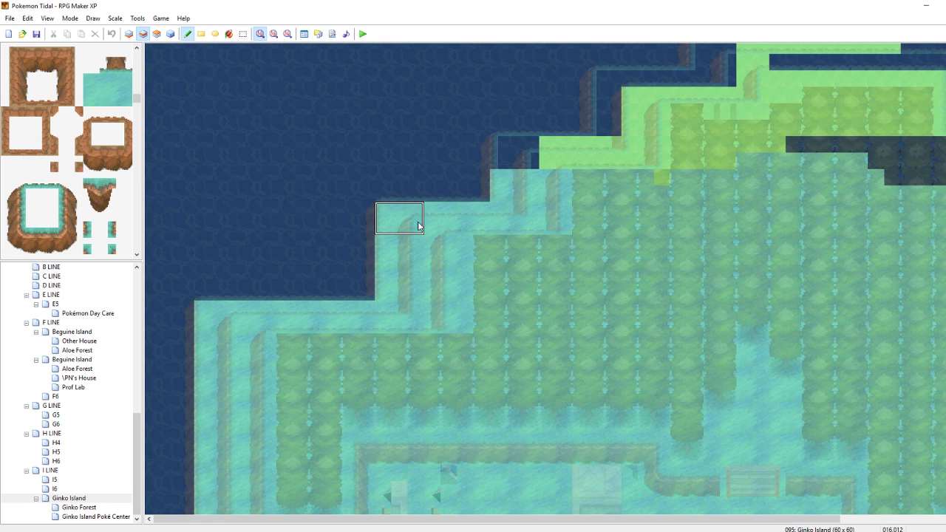
pyautogui.moveTo(422, 226)
pyautogui.mouseDown()
pyautogui.moveTo(530, 232)
pyautogui.moveTo(537, 156)
pyautogui.moveTo(675, 161)
pyautogui.moveTo(624, 96)
pyautogui.moveTo(679, 205)
pyautogui.moveTo(701, 125)
pyautogui.moveTo(686, 95)
pyautogui.moveTo(750, 83)
pyautogui.moveTo(736, 69)
pyautogui.moveTo(789, 125)
pyautogui.moveTo(879, 111)
pyautogui.moveTo(939, 184)
pyautogui.moveTo(945, 150)
pyautogui.moveTo(932, 70)
pyautogui.moveTo(889, 95)
pyautogui.moveTo(804, 87)
pyautogui.moveTo(826, 66)
pyautogui.moveTo(945, 63)
pyautogui.mouseUp()
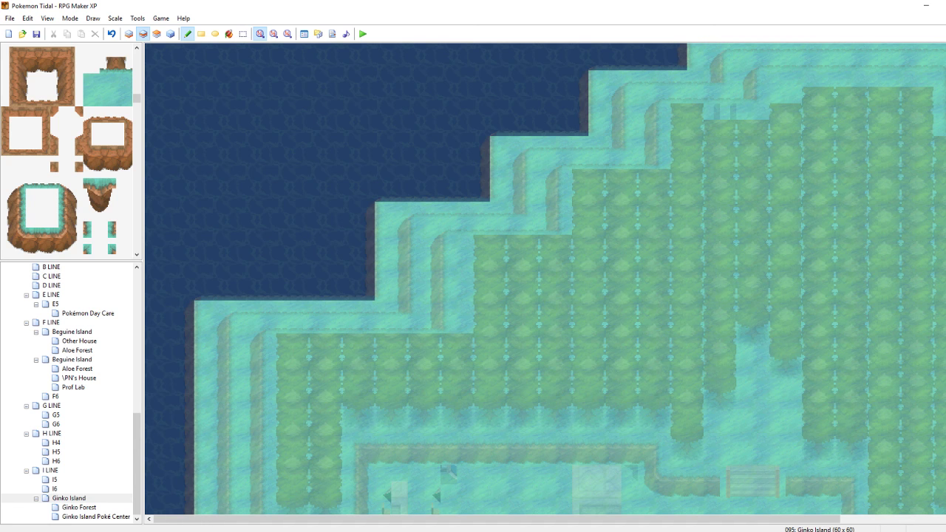
pyautogui.moveTo(815, 520); pyautogui.dragTo(944, 518)
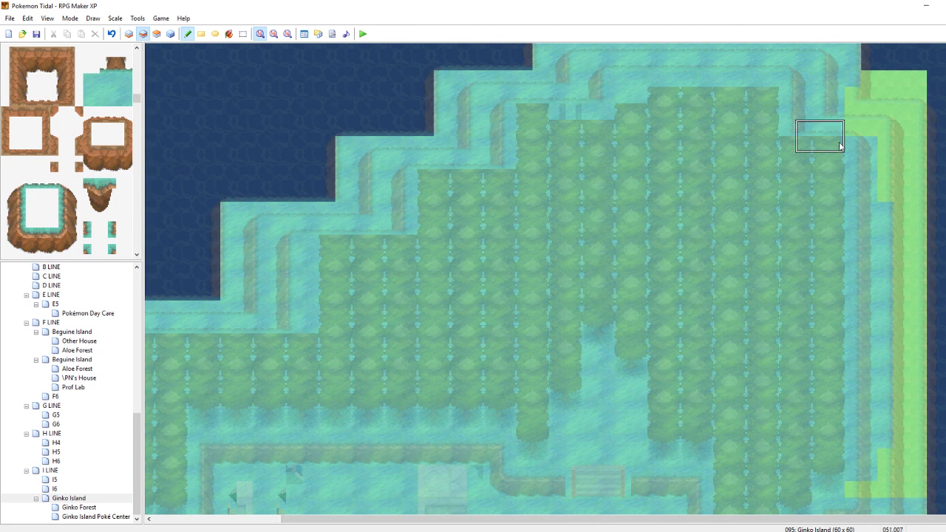
pyautogui.moveTo(841, 146)
pyautogui.mouseDown()
pyautogui.moveTo(841, 205)
pyautogui.moveTo(876, 229)
pyautogui.moveTo(850, 168)
pyautogui.moveTo(849, 135)
pyautogui.moveTo(814, 114)
pyautogui.moveTo(835, 136)
pyautogui.moveTo(875, 129)
pyautogui.moveTo(886, 167)
pyautogui.moveTo(886, 492)
pyautogui.moveTo(856, 494)
pyautogui.mouseUp()
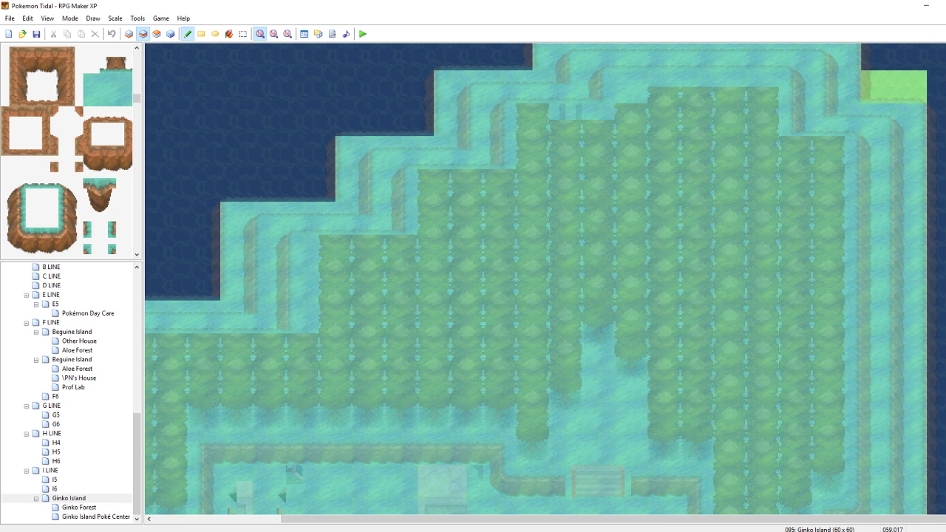
pyautogui.moveTo(925, 92)
pyautogui.mouseDown()
pyautogui.moveTo(868, 96)
pyautogui.moveTo(917, 84)
pyautogui.moveTo(584, 56)
pyautogui.mouseUp()
pyautogui.scroll(1, 544, 279)
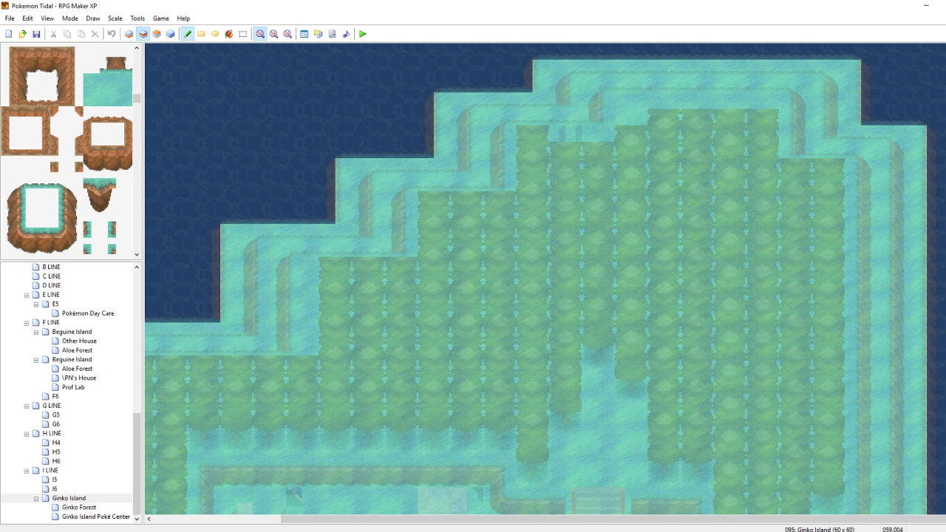
# Extend the southern beach east to the end of the lower cliff and close it with a rounded shoreline corner
pyautogui.scroll(-10, 944, 289)
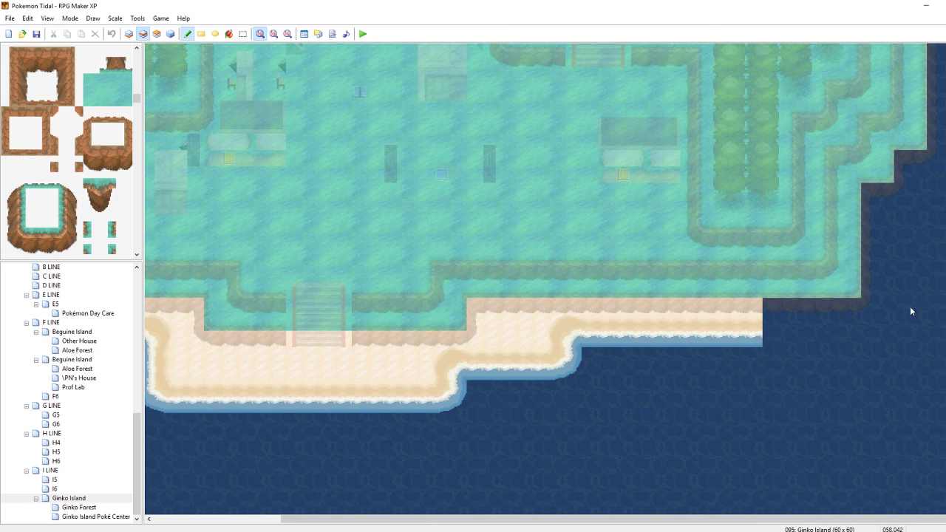
pyautogui.moveTo(753, 337)
pyautogui.mouseDown(button='right')
pyautogui.moveTo(716, 312)
pyautogui.moveTo(598, 313)
pyautogui.mouseUp(button='right')
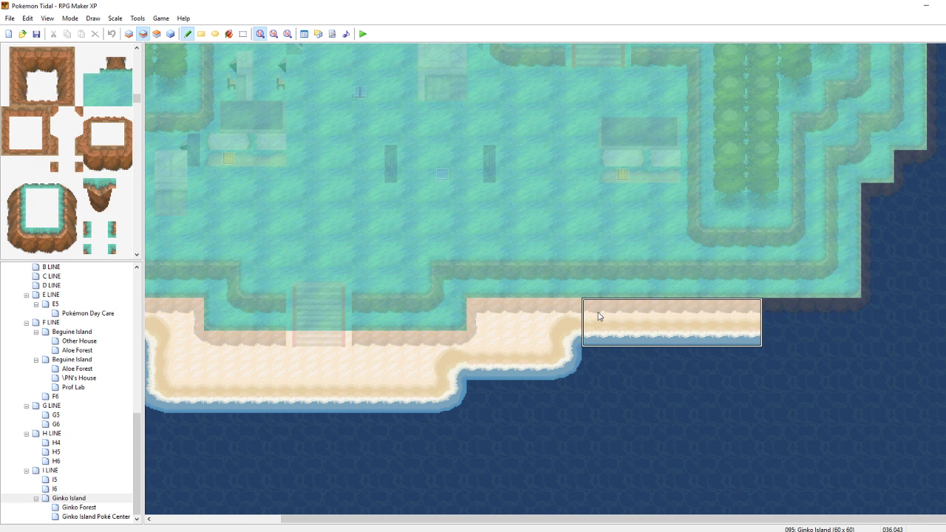
pyautogui.click(692, 314)
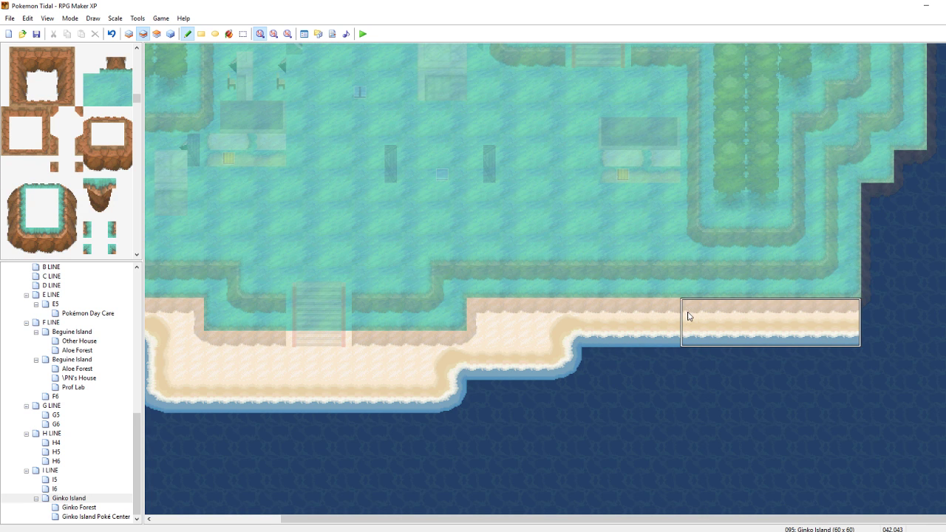
pyautogui.moveTo(553, 370); pyautogui.dragTo(579, 360, button='right')
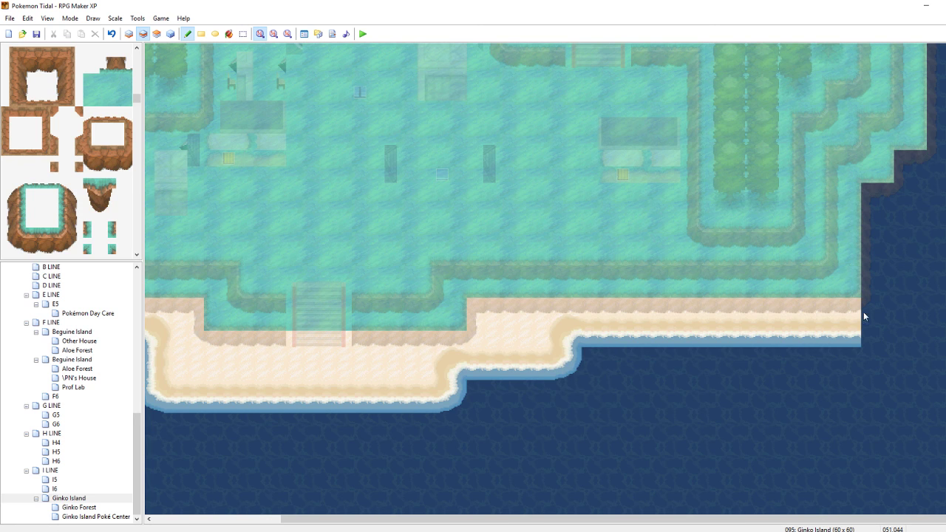
pyautogui.click(878, 330)
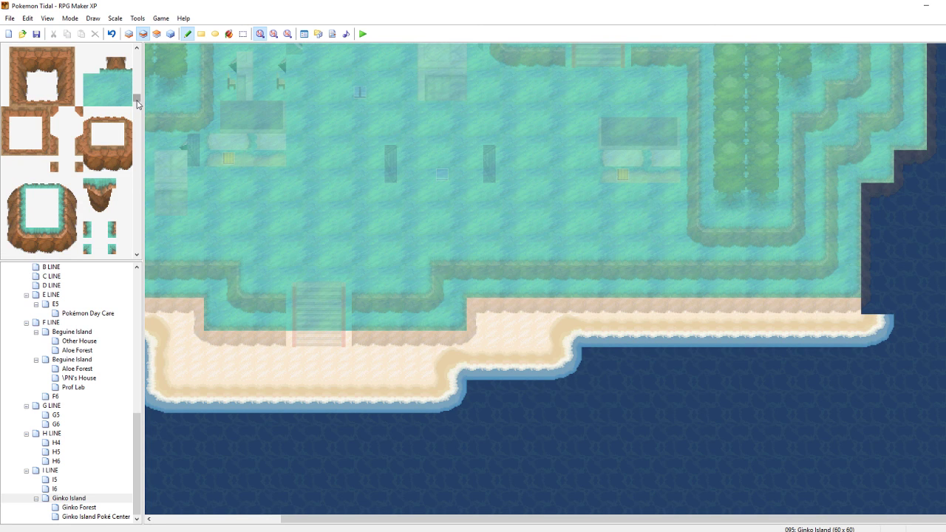
# Run an east-facing beach shoreline north along the southeastern cliff and finish it with an inner sand corner
pyautogui.moveTo(137, 101)
pyautogui.mouseDown()
pyautogui.moveTo(137, 90)
pyautogui.moveTo(137, 111)
pyautogui.moveTo(125, 115)
pyautogui.mouseUp()
pyautogui.moveTo(89, 160); pyautogui.dragTo(59, 162)
pyautogui.moveTo(871, 305); pyautogui.dragTo(875, 229)
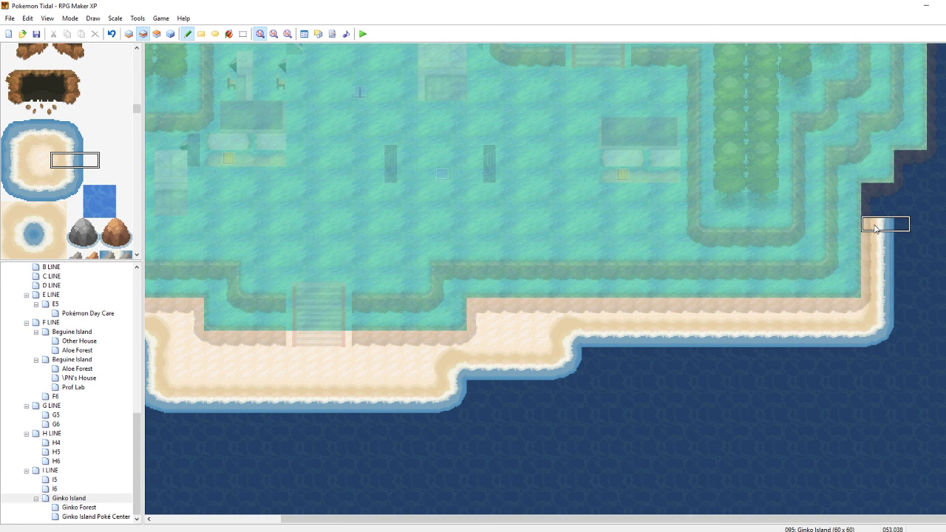
pyautogui.click(19, 225)
pyautogui.click(879, 198)
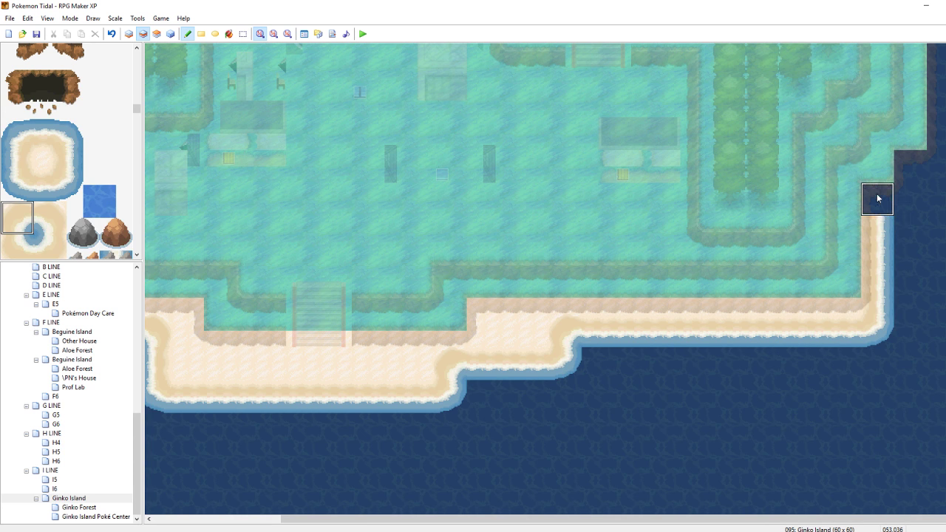
pyautogui.click(877, 198)
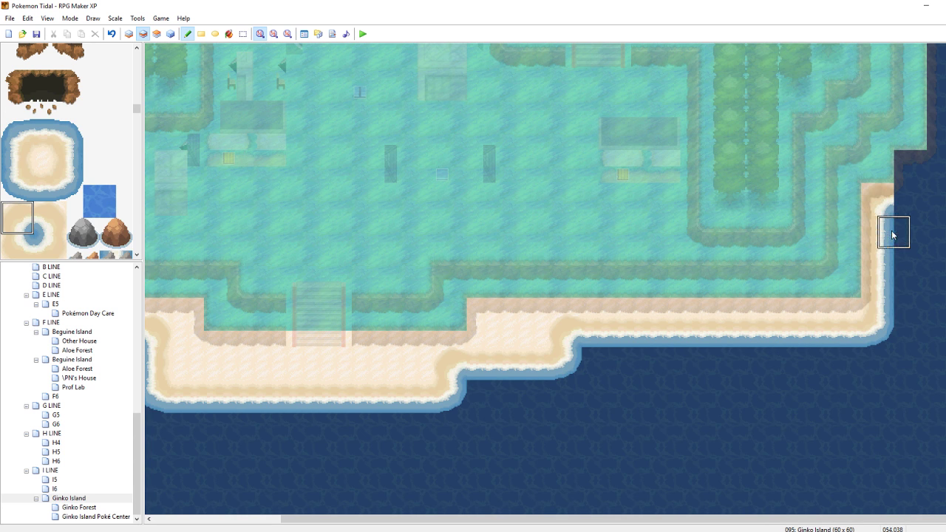
# Step the beach shoreline northeast around the cliff's notches with rounded outer and inner corner tiles
pyautogui.rightClick(877, 336)
pyautogui.click(904, 191)
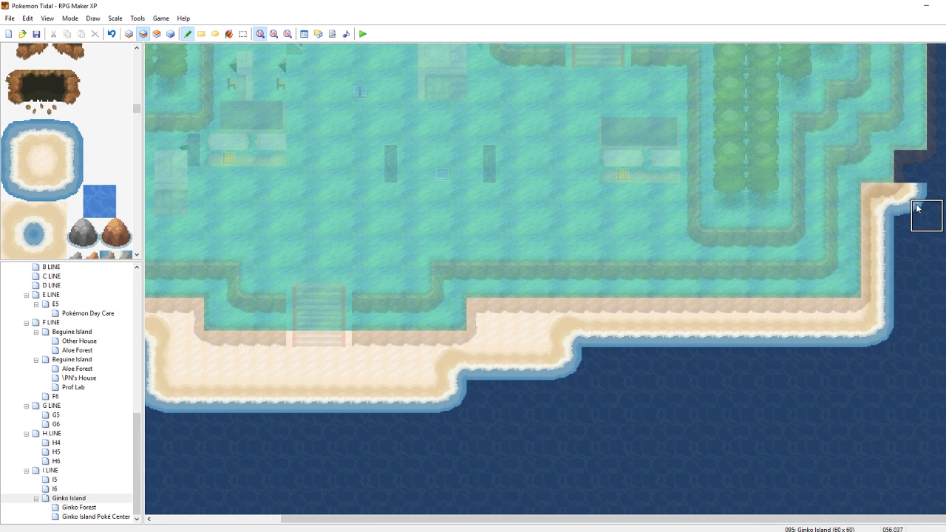
pyautogui.moveTo(910, 200); pyautogui.dragTo(879, 200, button='right')
pyautogui.click(910, 167)
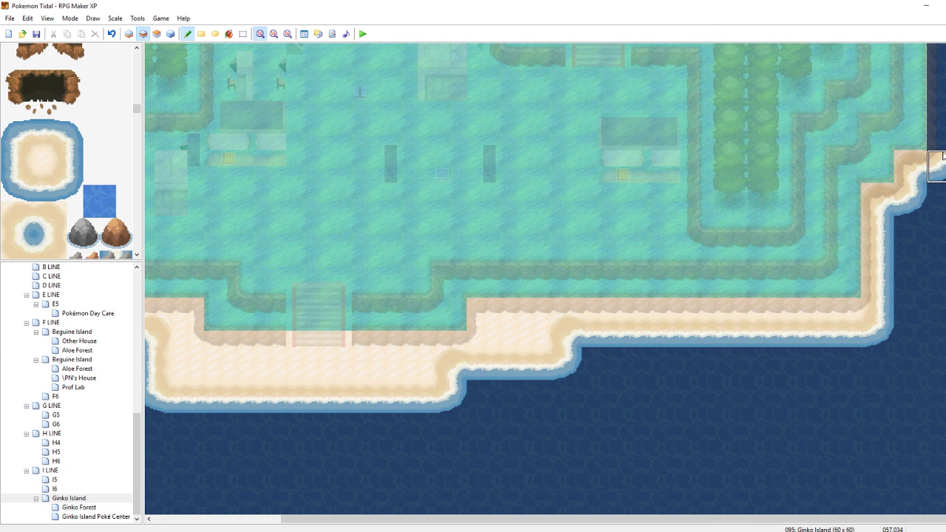
# Continue the east-facing beach shoreline north along the island's eastern cliff up to its northeast corner
pyautogui.moveTo(889, 245); pyautogui.dragTo(869, 245, button='right')
pyautogui.moveTo(937, 140); pyautogui.dragTo(941, 97)
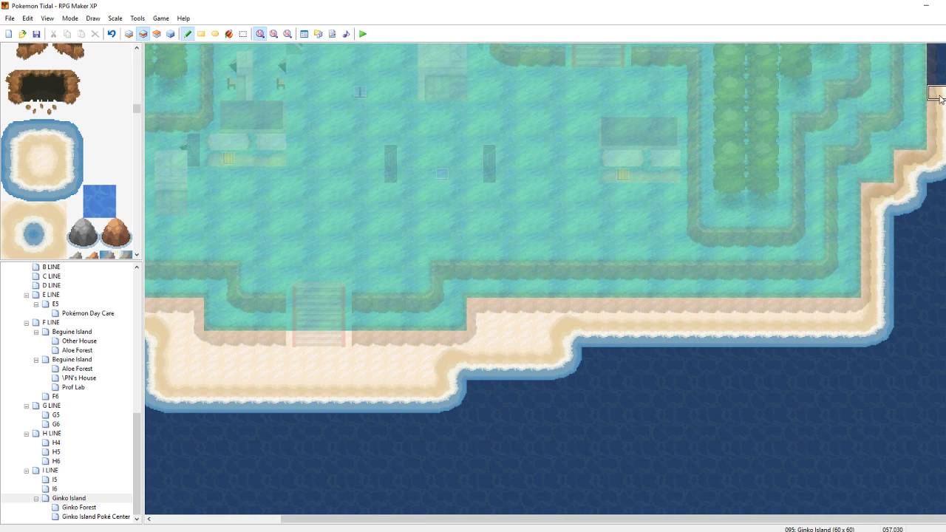
pyautogui.scroll(3, 938, 262)
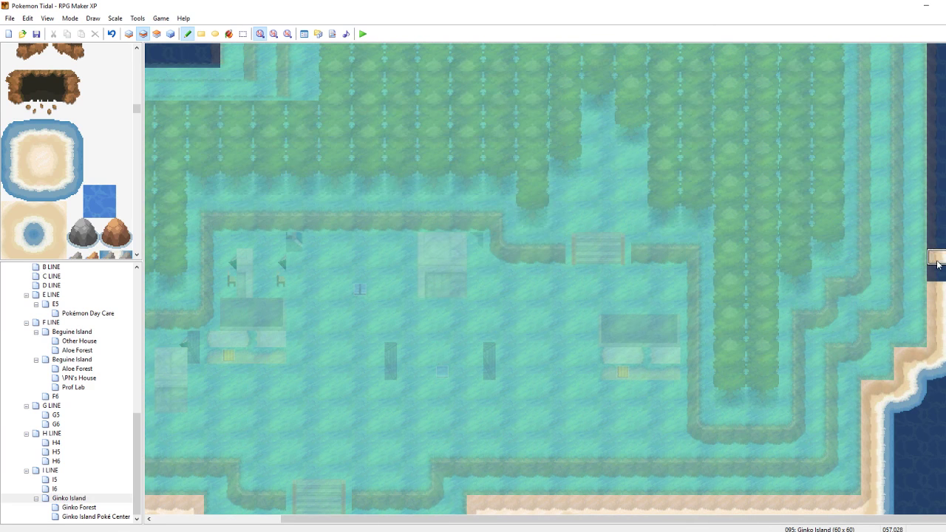
pyautogui.moveTo(937, 263); pyautogui.dragTo(937, 87)
pyautogui.scroll(2, 936, 181)
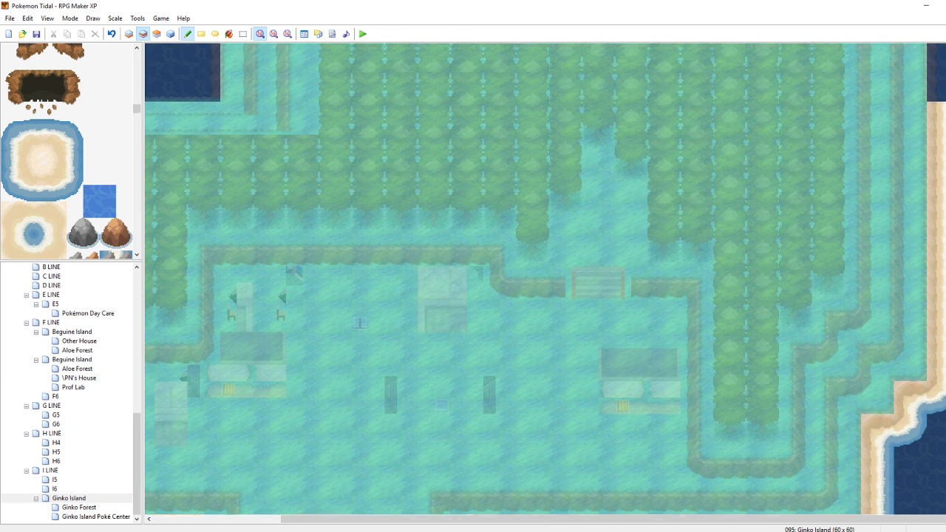
pyautogui.moveTo(936, 183); pyautogui.dragTo(938, 71)
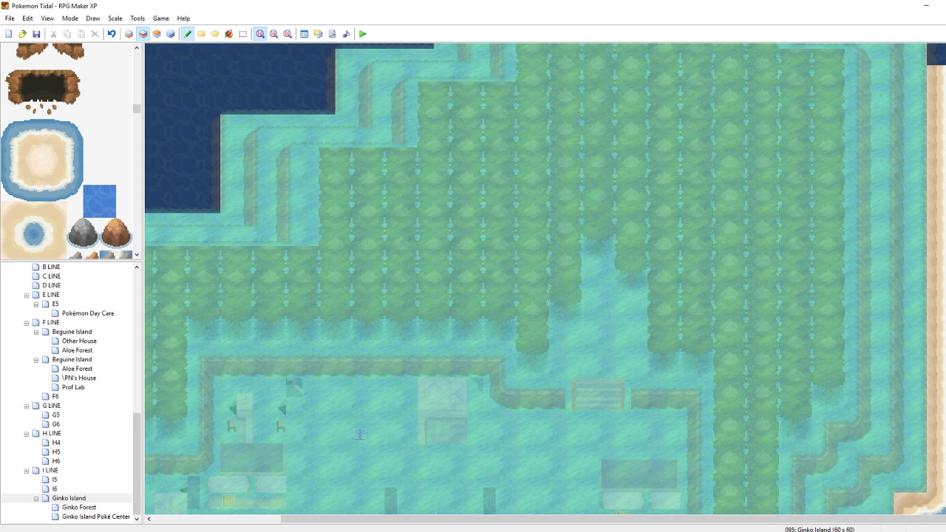
pyautogui.scroll(1, 545, 278)
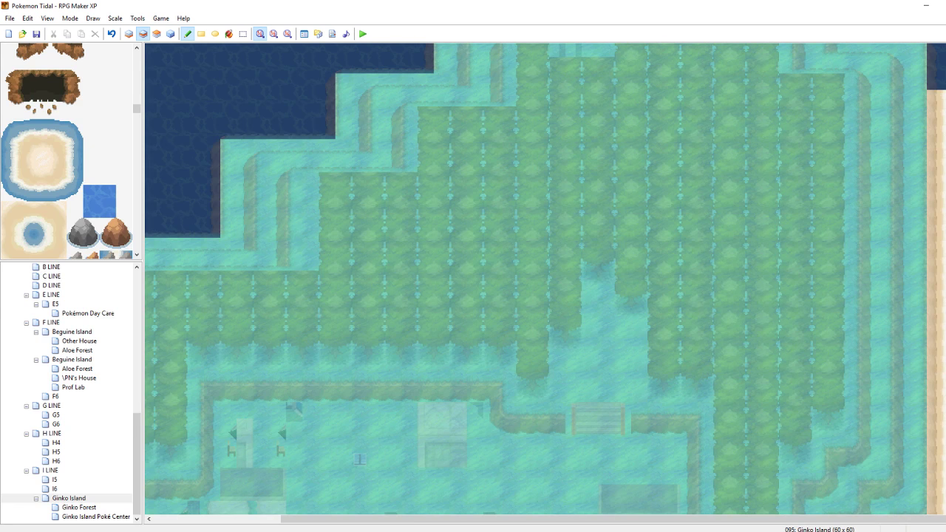
pyautogui.scroll(1, 939, 150)
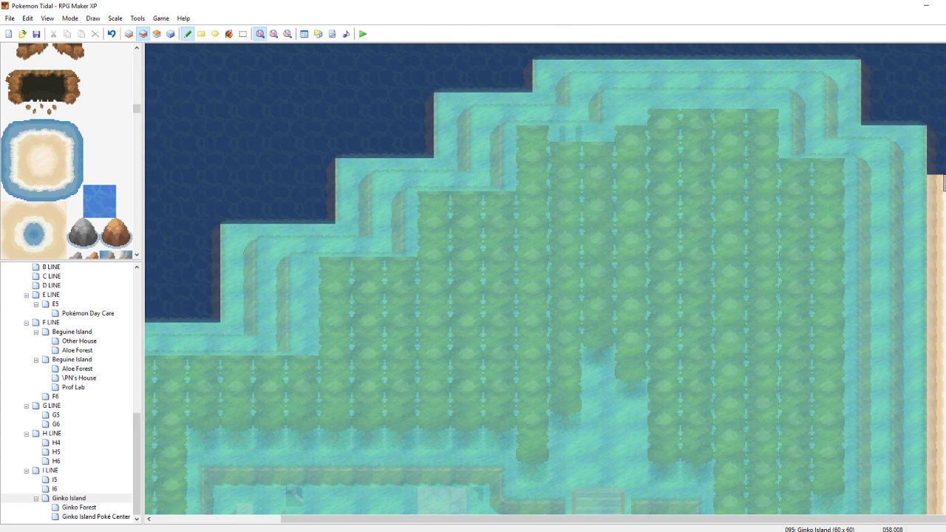
pyautogui.moveTo(938, 185); pyautogui.dragTo(937, 141)
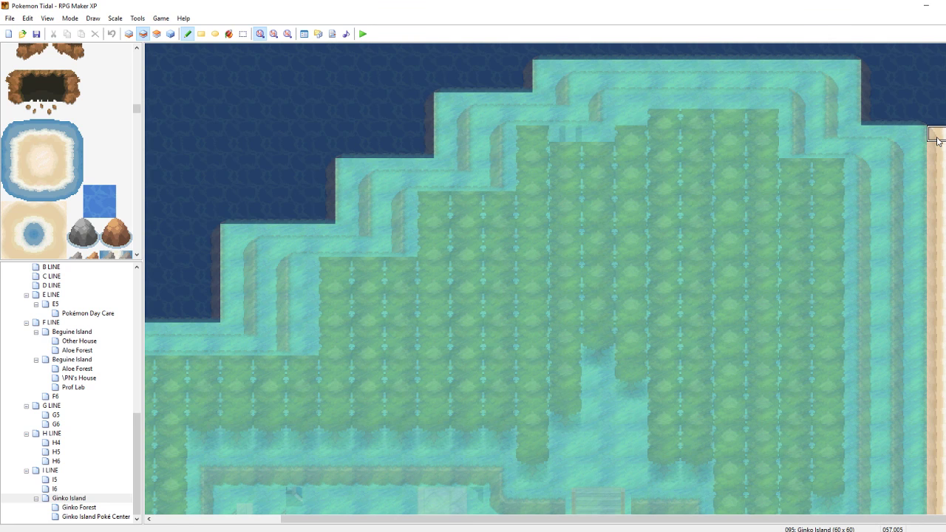
# Round the beach at the northeast corner, run the north-facing shoreline west to the cliff notch, and finish it with an inner sand corner
pyautogui.moveTo(61, 133); pyautogui.dragTo(75, 144)
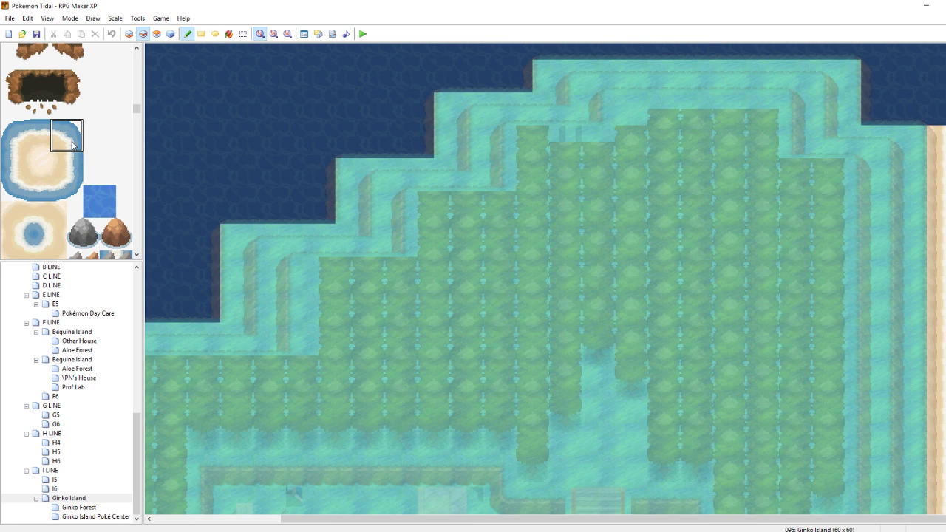
pyautogui.click(941, 112)
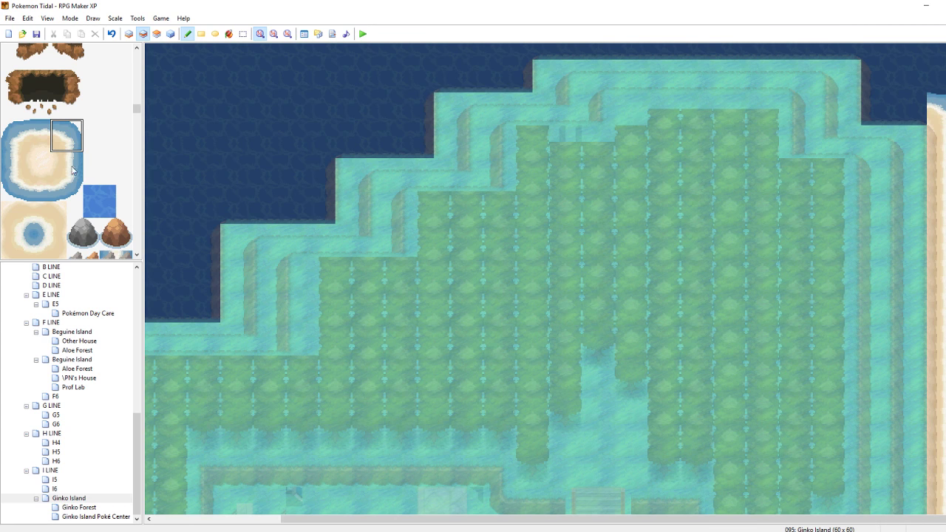
pyautogui.moveTo(43, 149); pyautogui.dragTo(43, 129)
pyautogui.moveTo(918, 96); pyautogui.dragTo(891, 96)
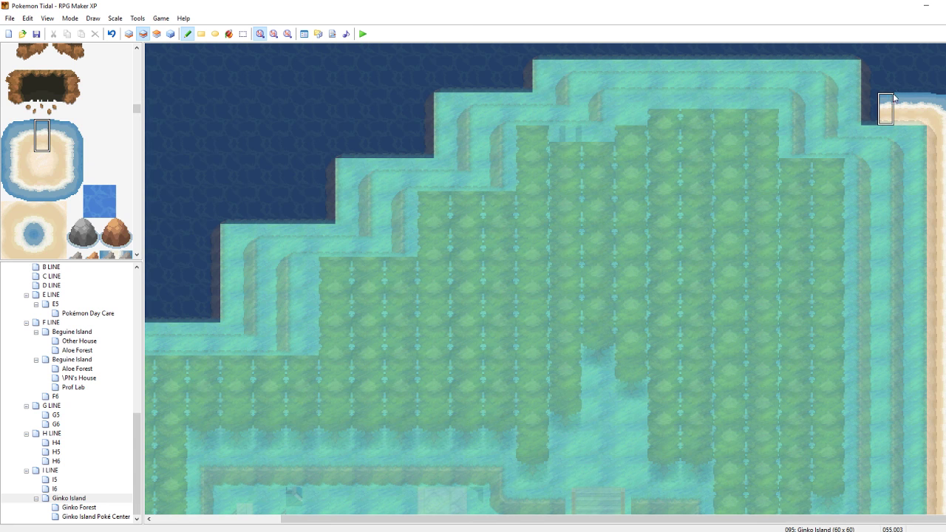
pyautogui.click(24, 242)
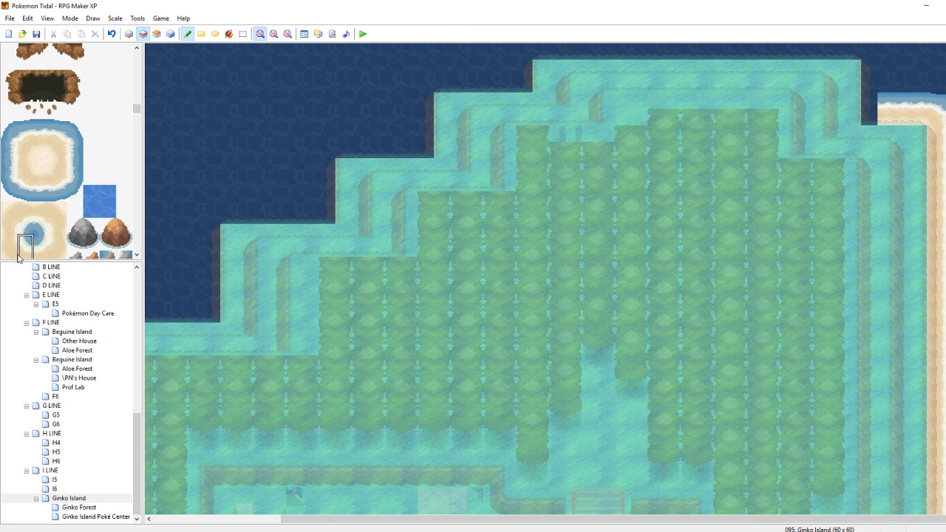
pyautogui.moveTo(19, 259); pyautogui.dragTo(15, 258)
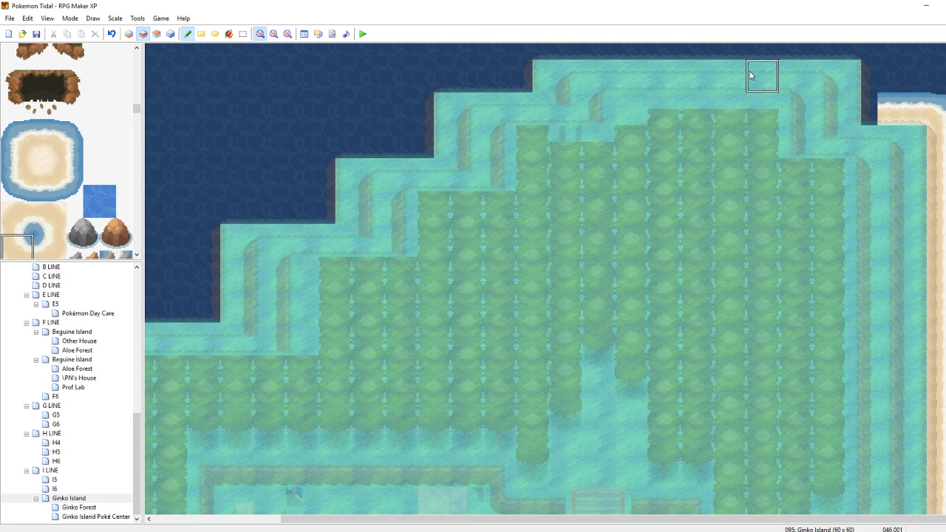
pyautogui.click(871, 99)
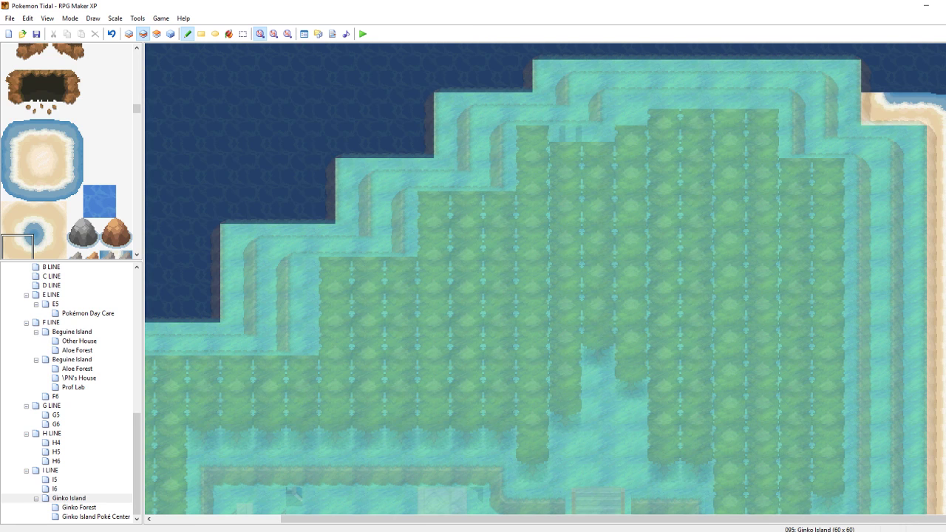
pyautogui.click(908, 108)
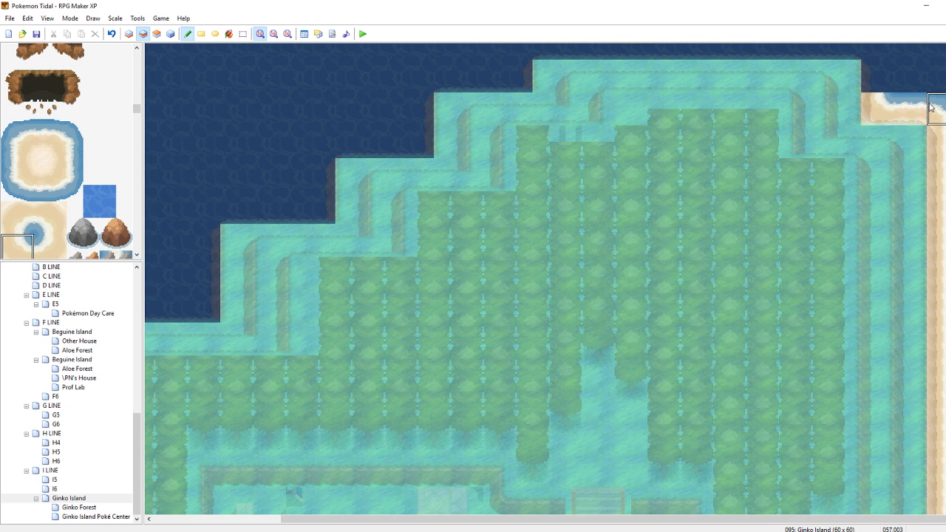
# Carry the beach up the notch around an outer corner, and lay north-facing shoreline west along the island's northernmost cliff
pyautogui.click(887, 71)
pyautogui.moveTo(78, 161); pyautogui.dragTo(61, 161)
pyautogui.click(868, 83)
pyautogui.rightClick(867, 51)
pyautogui.moveTo(855, 49); pyautogui.dragTo(768, 49)
pyautogui.click(44, 124)
pyautogui.moveTo(856, 52); pyautogui.dragTo(546, 54)
pyautogui.press('F4')
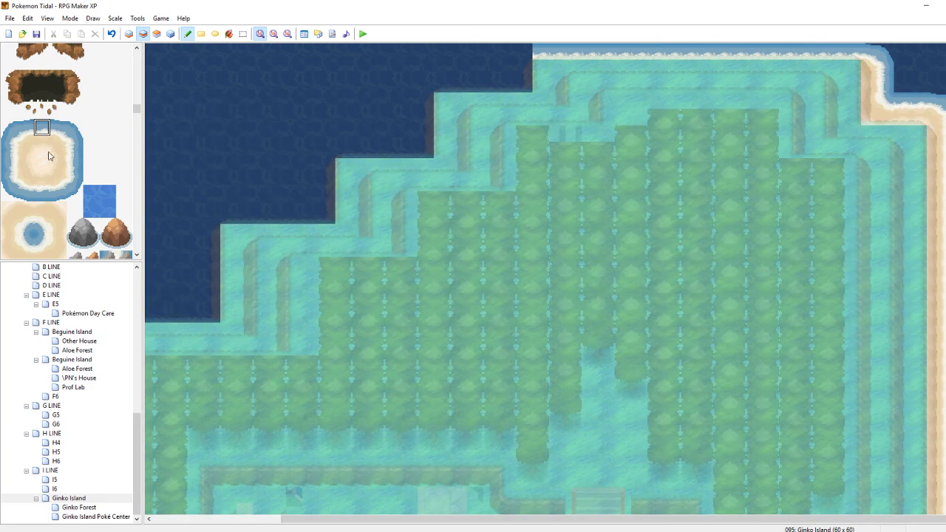
# Cap the western end of the northernmost shoreline with a rounded northwest corner and fill the gap beside it with shoreline edge
pyautogui.click(9, 127)
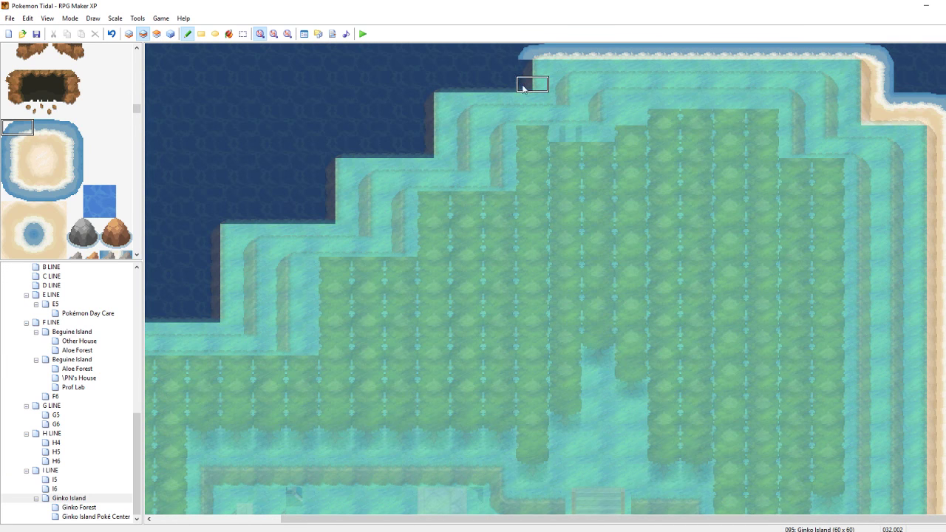
pyautogui.press('F4')
pyautogui.press('F4')
pyautogui.click(515, 58)
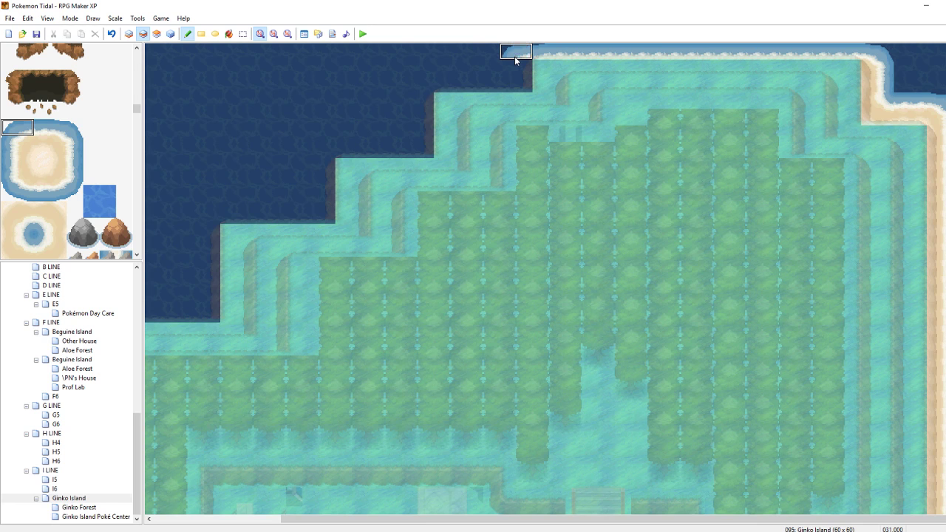
pyautogui.rightClick(559, 56)
pyautogui.click(541, 56)
pyautogui.press('F4')
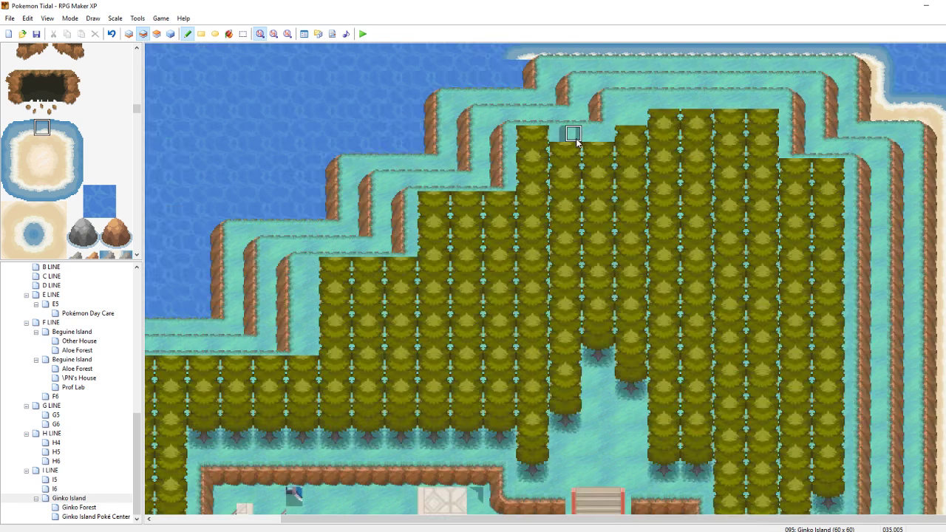
pyautogui.press('F4')
pyautogui.scroll(-1, 50, 236)
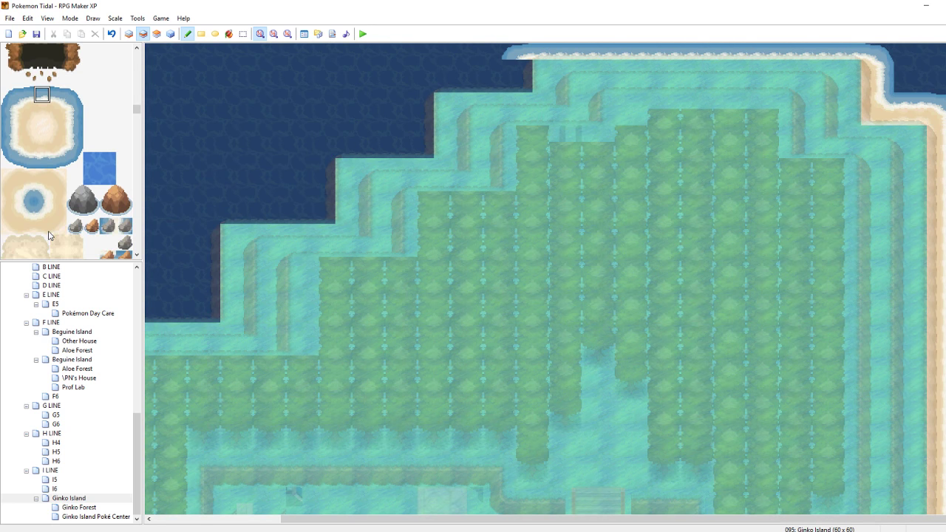
pyautogui.moveTo(61, 223); pyautogui.dragTo(60, 226)
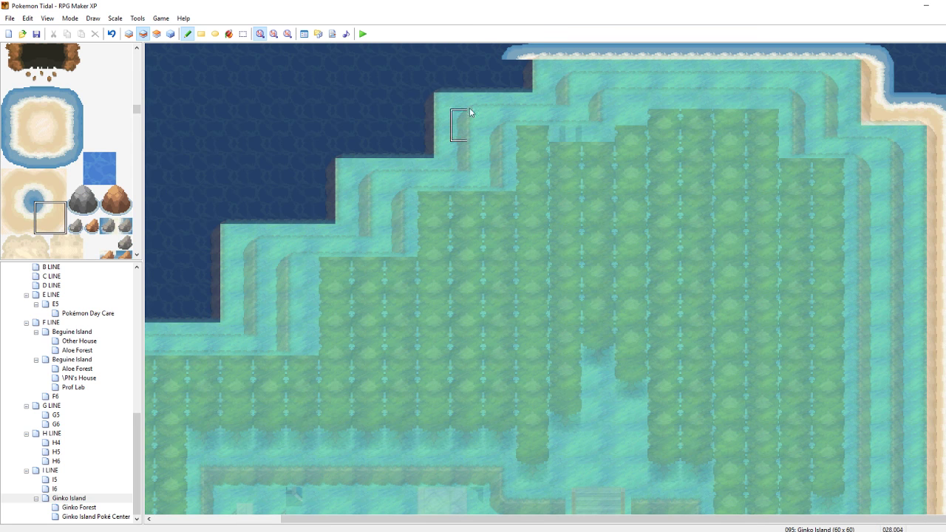
pyautogui.click(514, 69)
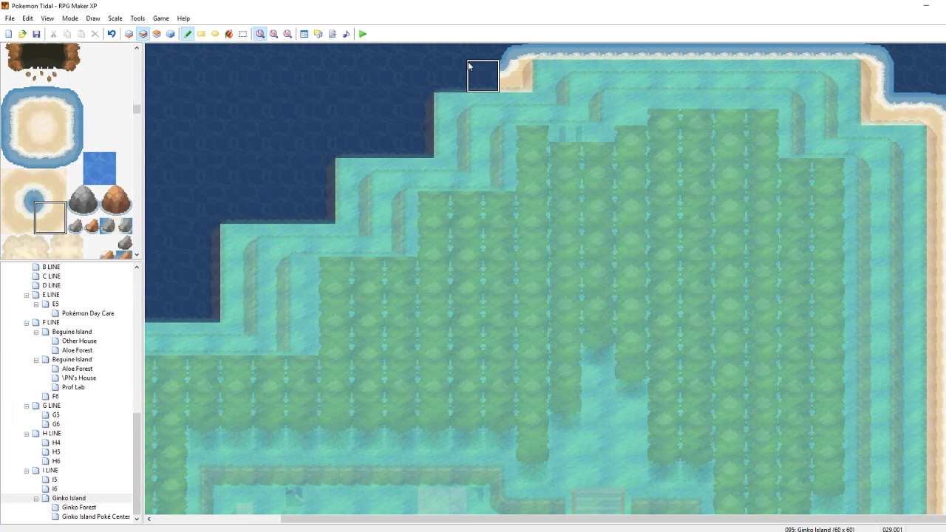
pyautogui.rightClick(465, 64)
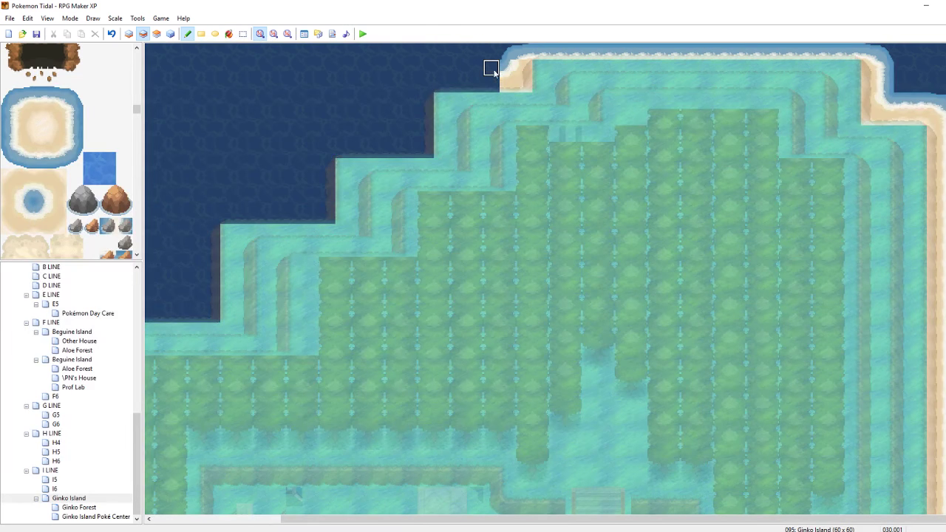
pyautogui.click(513, 72)
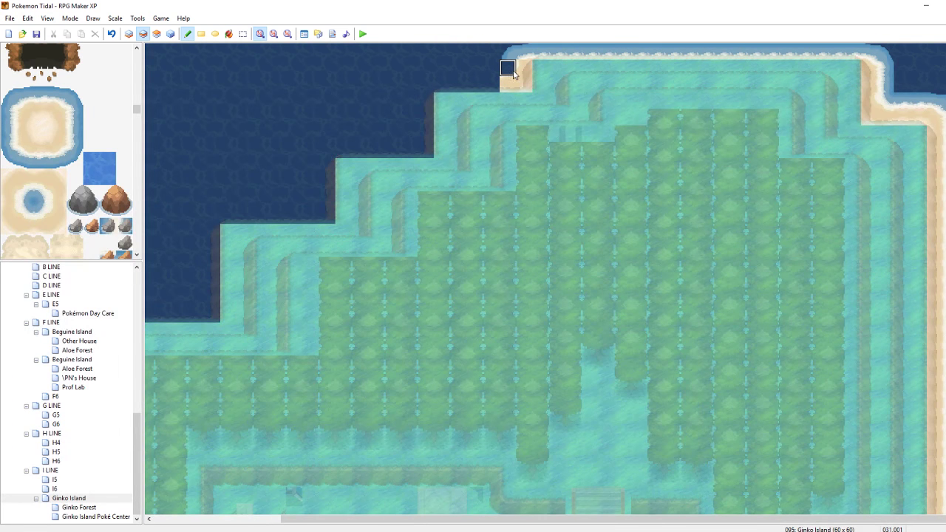
pyautogui.moveTo(515, 73)
pyautogui.mouseDown()
pyautogui.moveTo(522, 76)
pyautogui.moveTo(477, 83)
pyautogui.mouseUp()
# Add a sandy west-facing edge and inner corner below the northwest corner, and run shoreline west along the next cliff step
pyautogui.moveTo(14, 112); pyautogui.dragTo(27, 114)
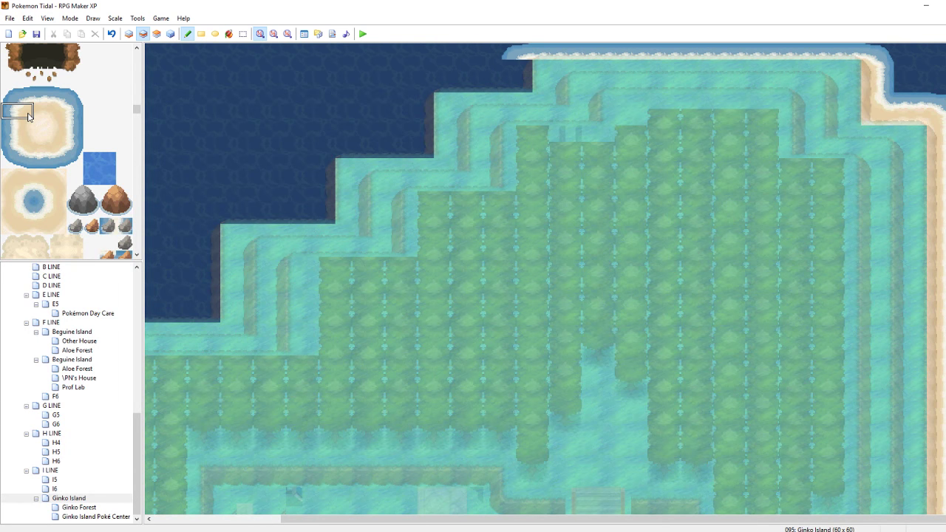
pyautogui.click(510, 68)
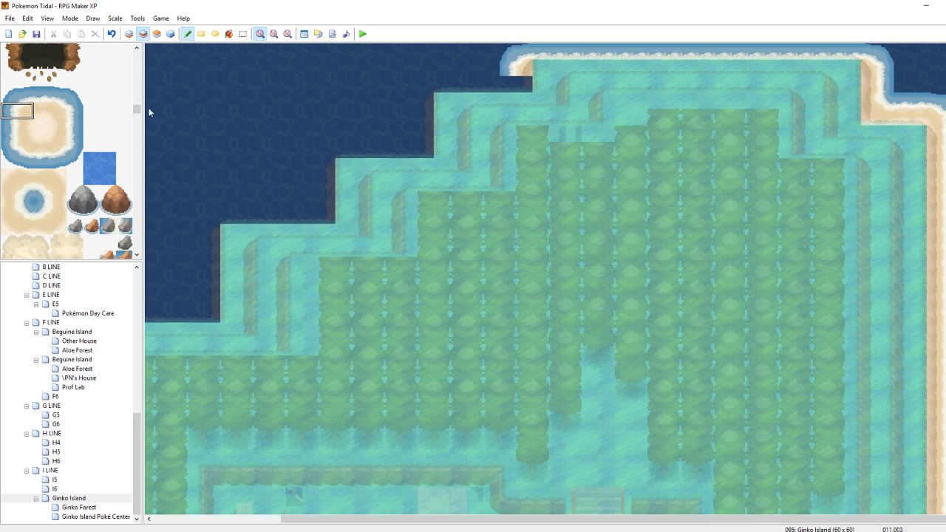
pyautogui.moveTo(41, 205); pyautogui.dragTo(59, 210)
pyautogui.click(510, 84)
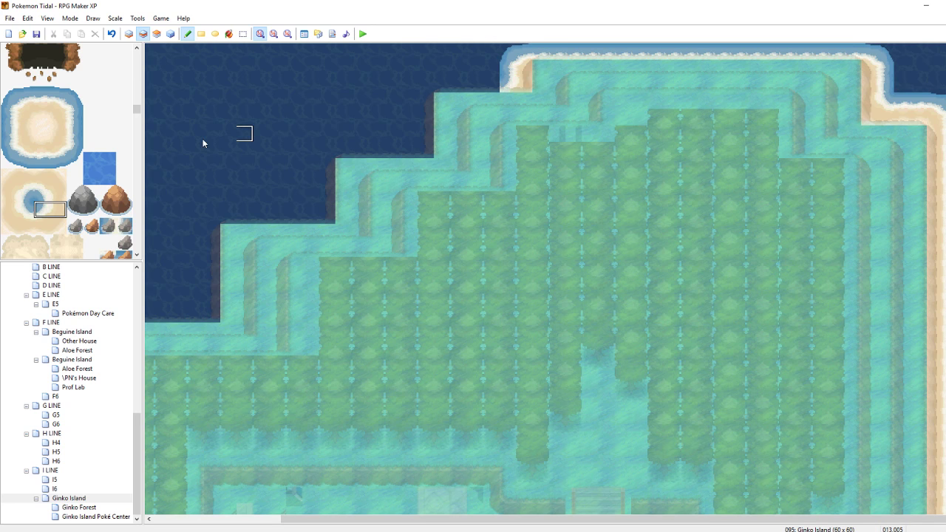
pyautogui.rightClick(590, 53)
pyautogui.moveTo(490, 86); pyautogui.dragTo(449, 83)
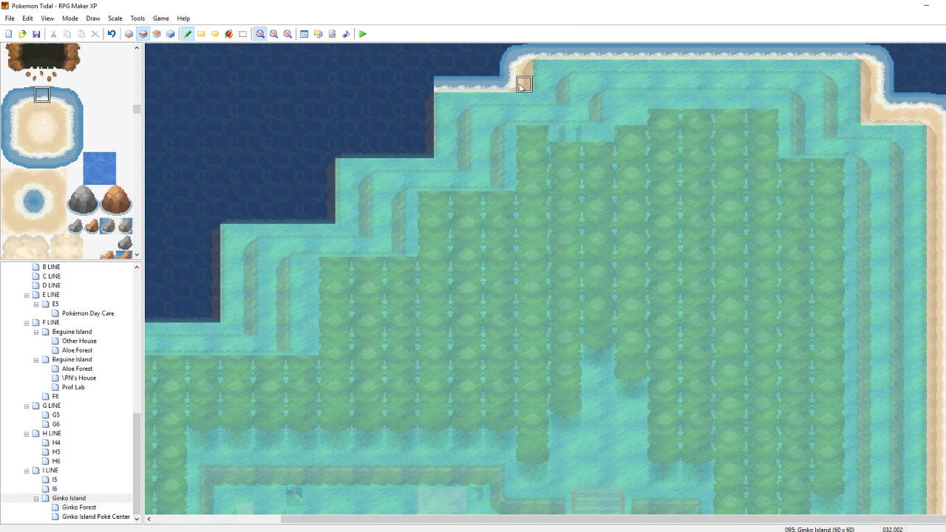
# Round the outer beach corner at the second northwestern cliff step and extend a three-tile-wide west-facing shoreline down beside the cliff
pyautogui.moveTo(512, 57); pyautogui.dragTo(520, 57, button='right')
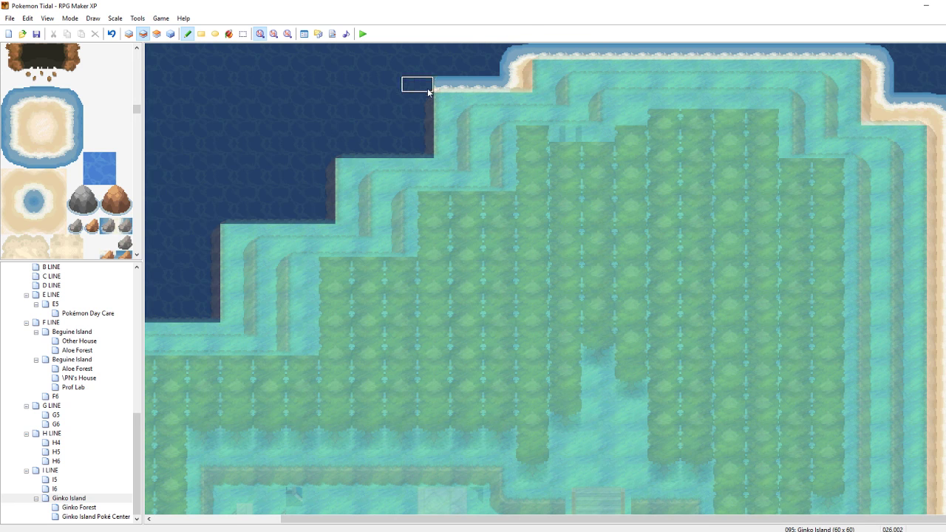
pyautogui.moveTo(9, 96); pyautogui.dragTo(34, 118)
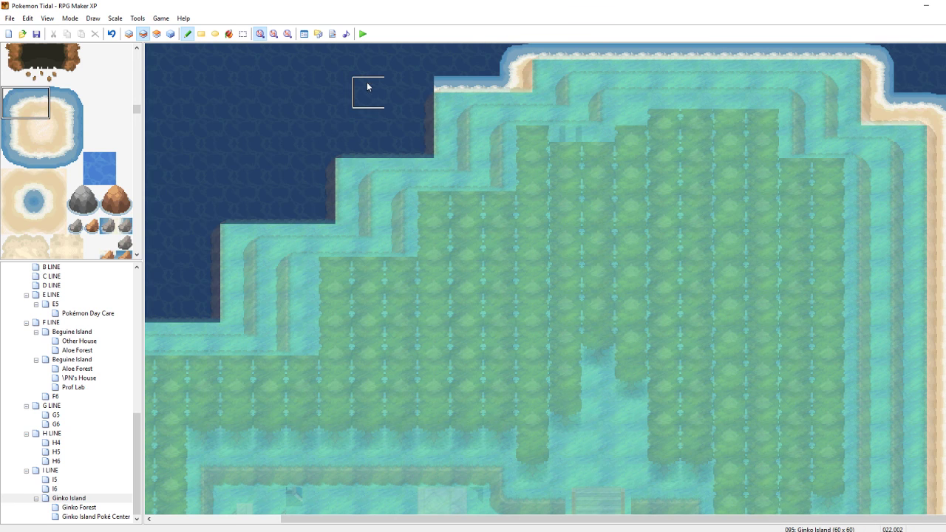
pyautogui.click(390, 81)
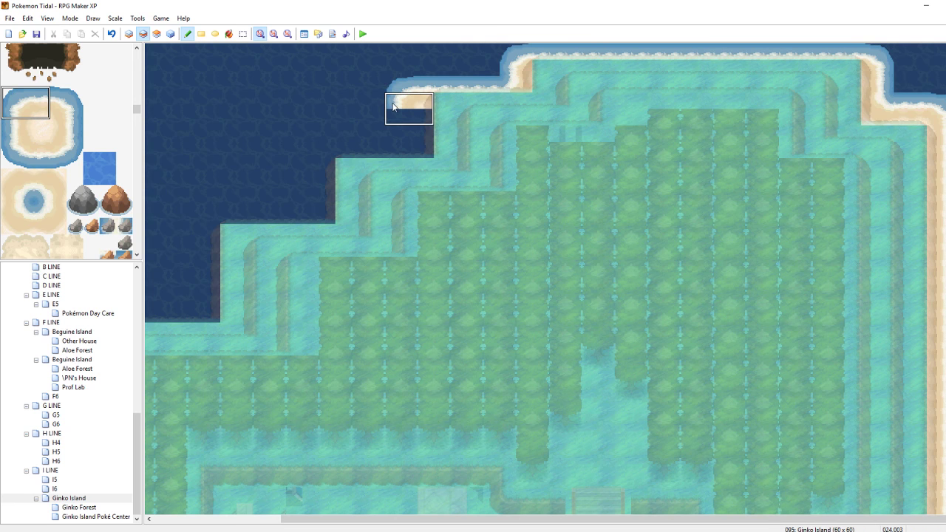
pyautogui.moveTo(13, 126); pyautogui.dragTo(49, 133)
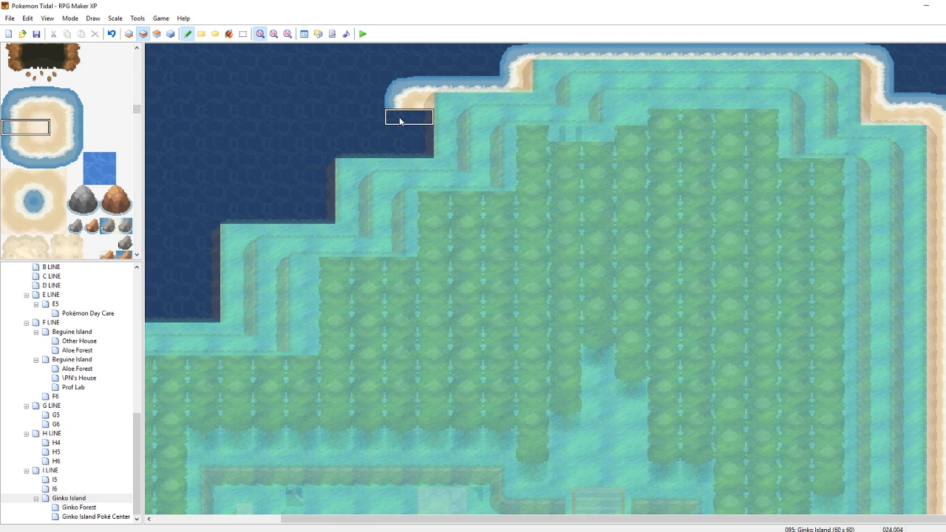
pyautogui.moveTo(402, 120); pyautogui.dragTo(402, 133)
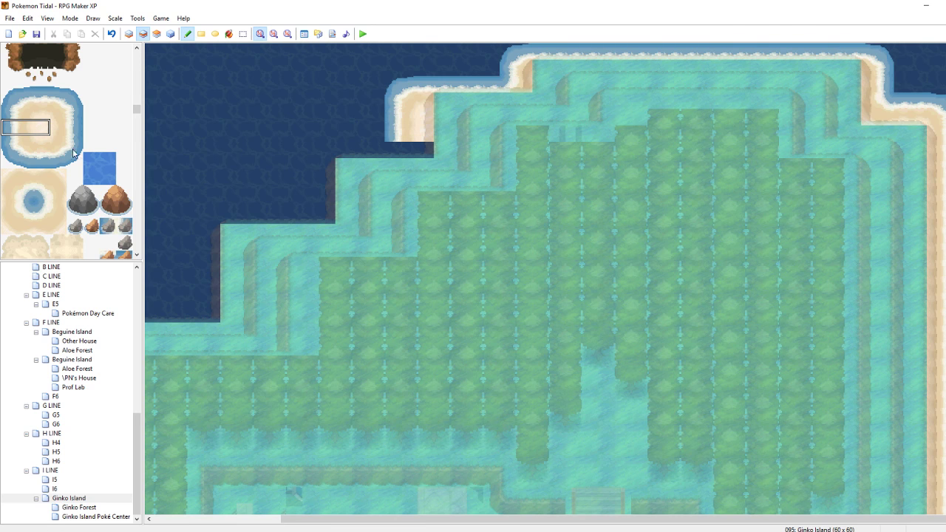
# Close the foot of the second step's west-facing beach with an inner sand corner and fill the remaining gap with plain sand
pyautogui.moveTo(41, 212); pyautogui.dragTo(53, 224)
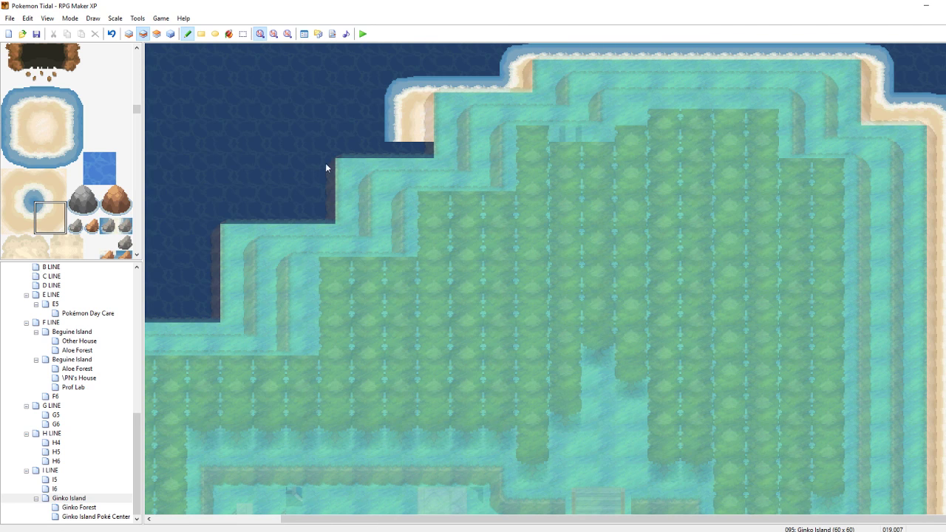
pyautogui.click(407, 132)
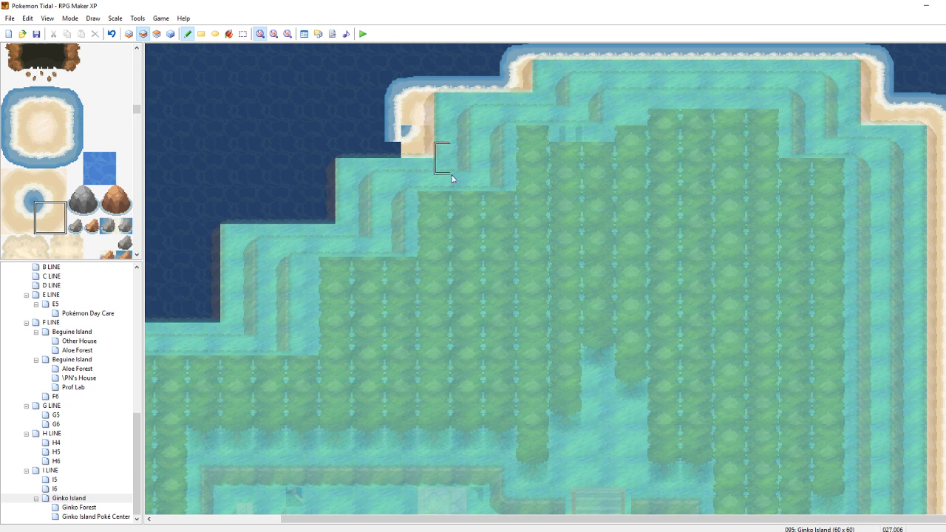
pyautogui.hotkey('ctrl', 'z')
pyautogui.click(395, 132)
pyautogui.rightClick(426, 123)
pyautogui.click(425, 148)
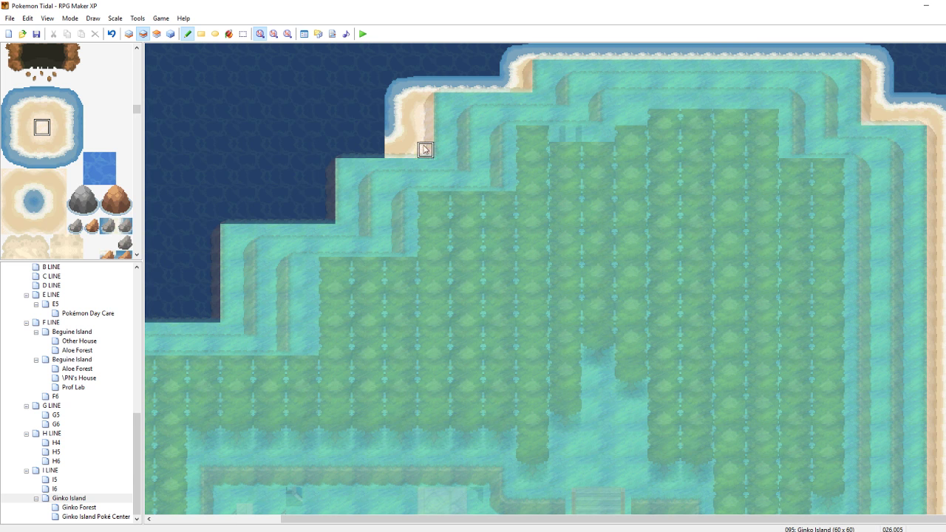
# Run three tiles of north-facing shoreline west along the third northwestern cliff step and save the project
pyautogui.click(44, 109)
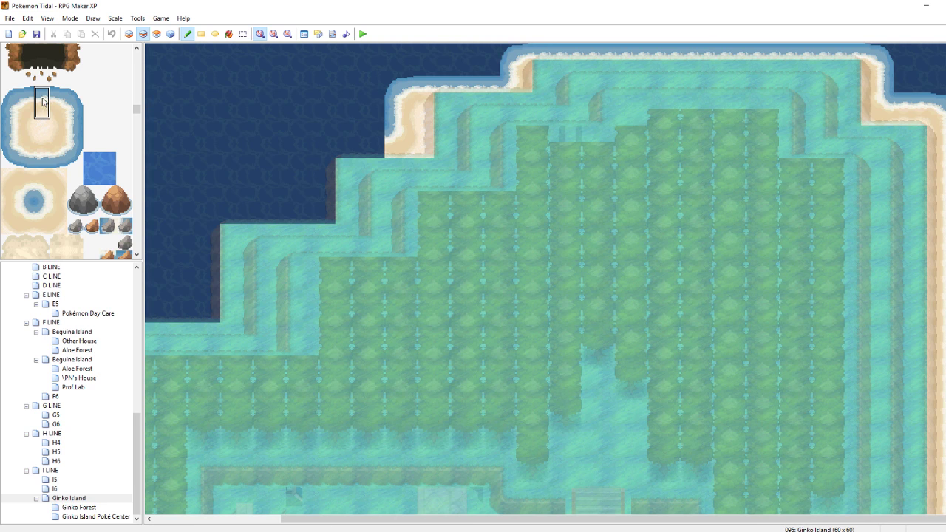
pyautogui.moveTo(372, 135); pyautogui.dragTo(343, 134)
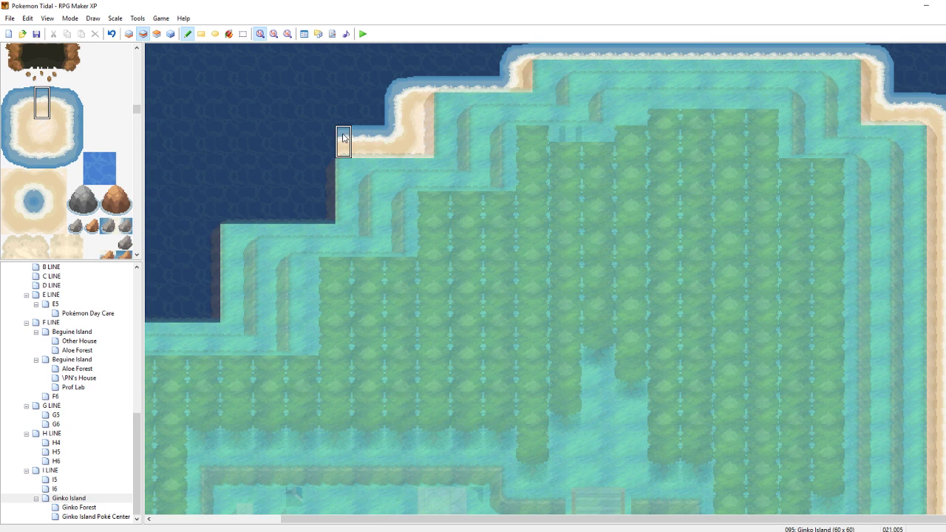
pyautogui.rightClick(266, 132)
pyautogui.hotkey('ctrl', 's')
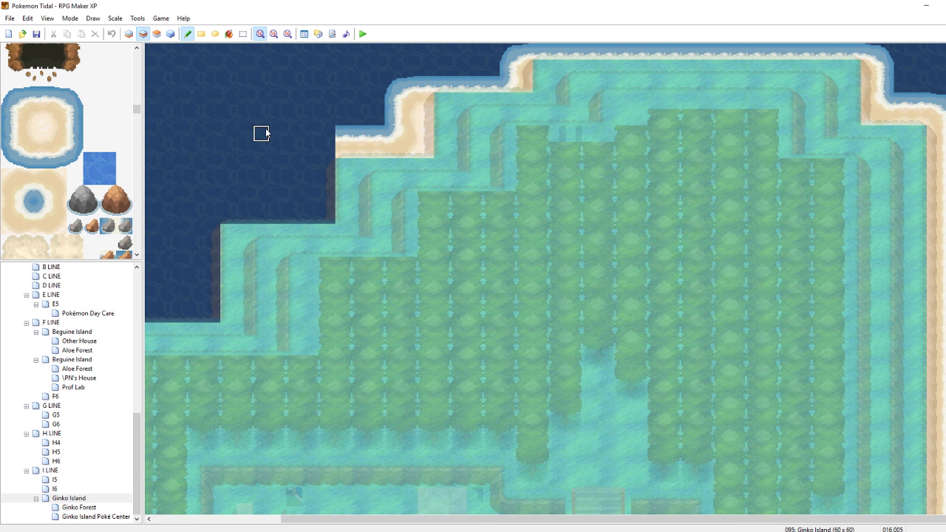
# Round the outer beach corner at the third cliff step and extend a two-tile west-facing shoreline down beside the cliff
pyautogui.moveTo(13, 97); pyautogui.dragTo(30, 114)
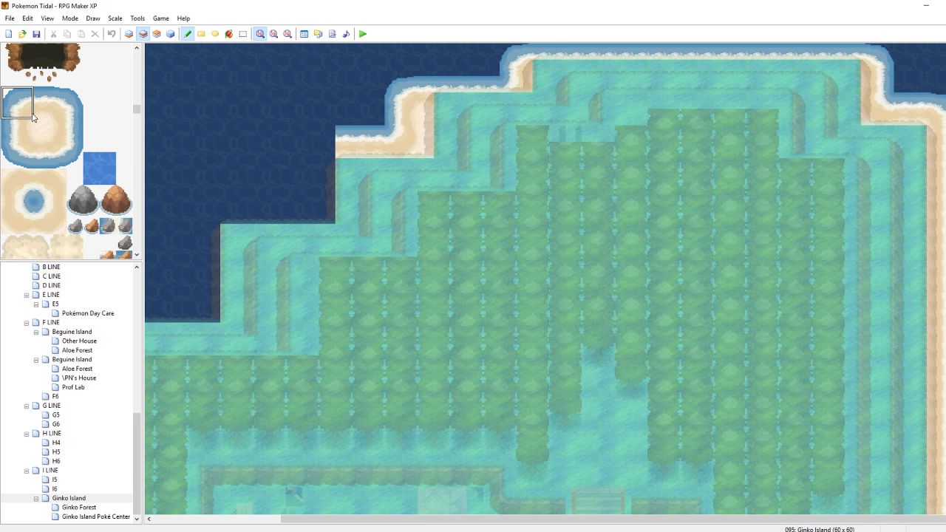
pyautogui.click(331, 159)
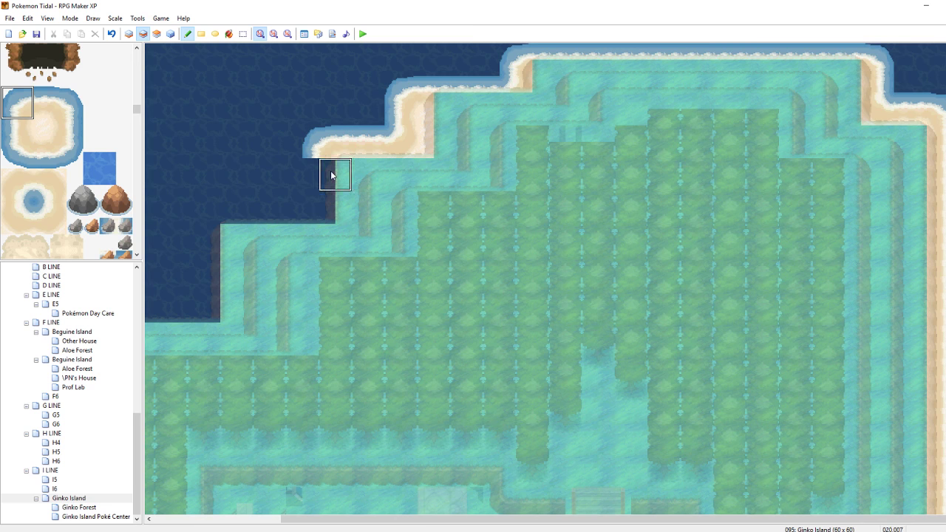
pyautogui.moveTo(15, 127); pyautogui.dragTo(23, 126)
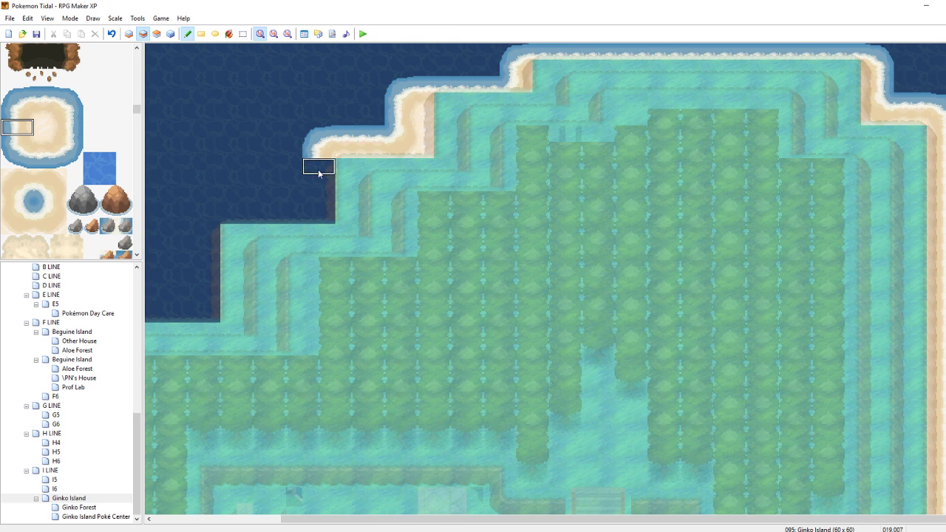
pyautogui.moveTo(316, 170)
pyautogui.mouseDown()
pyautogui.moveTo(324, 197)
pyautogui.moveTo(311, 190)
pyautogui.mouseUp()
pyautogui.hotkey('ctrl', 'z')
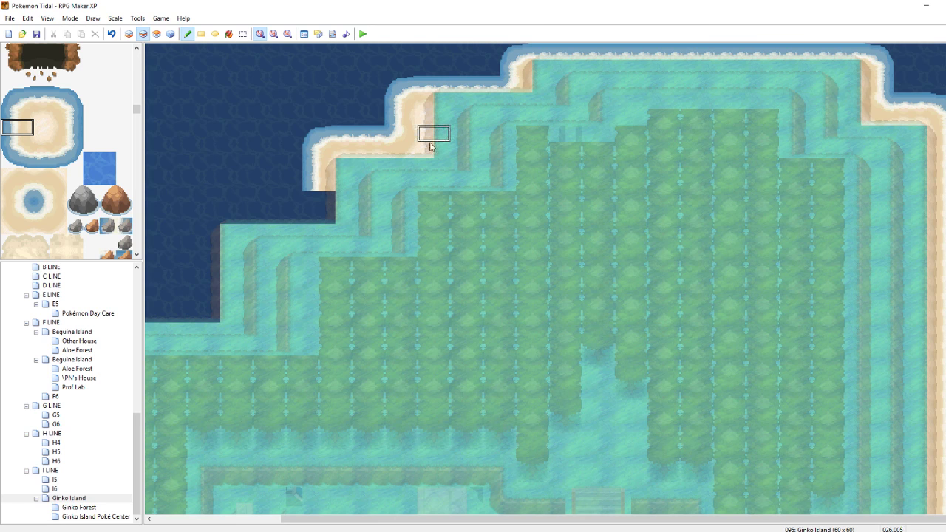
# Close the foot of the third step's beach with an inner sand corner and run shoreline west along the next cliff step
pyautogui.moveTo(394, 140); pyautogui.dragTo(358, 138, button='right')
pyautogui.click(310, 198)
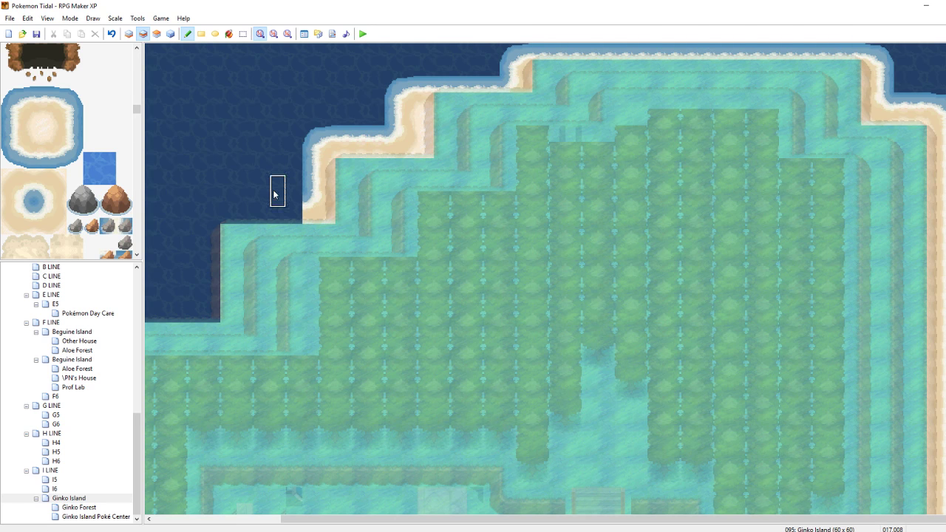
pyautogui.moveTo(290, 200); pyautogui.dragTo(235, 199)
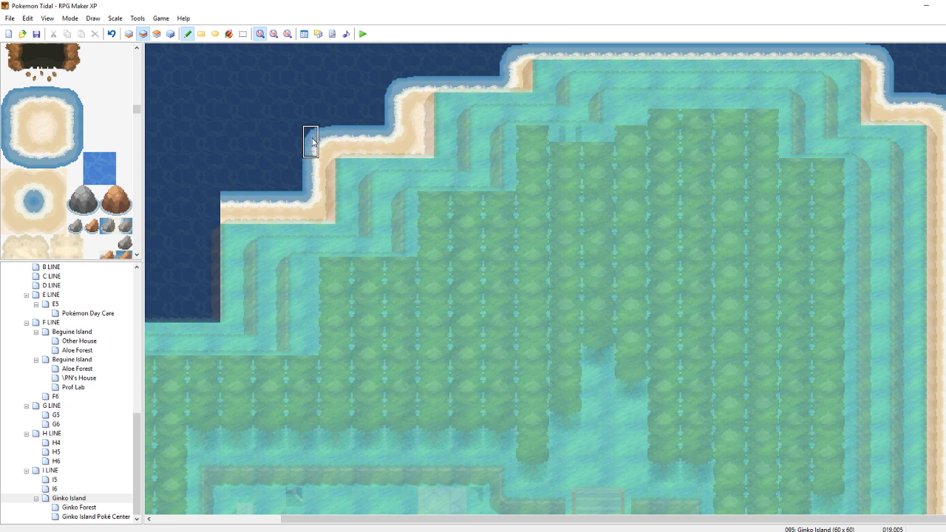
# Carry the beach around the fourth cliff step with a rounded outer corner, a west-facing edge and an inner corner at its foot
pyautogui.moveTo(312, 138); pyautogui.dragTo(314, 170, button='right')
pyautogui.click(213, 215)
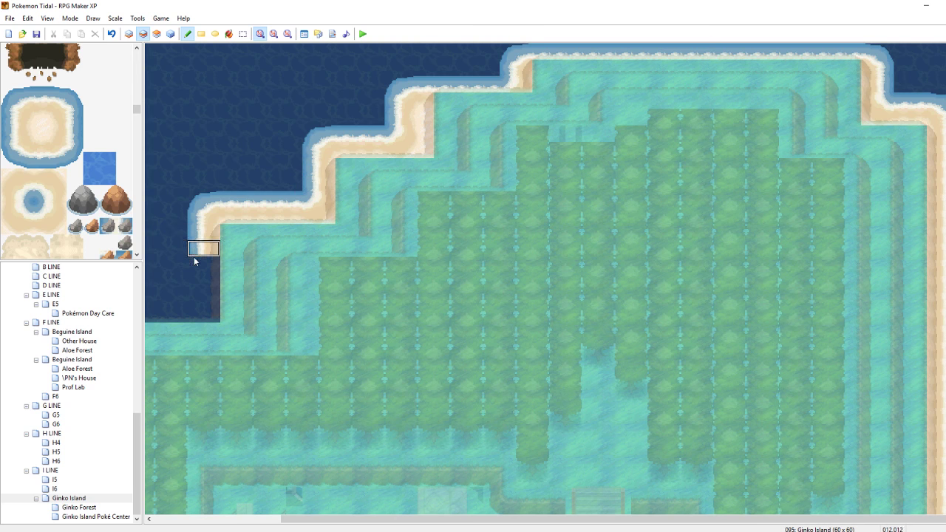
pyautogui.moveTo(329, 216); pyautogui.dragTo(276, 200, button='right')
pyautogui.click(190, 299)
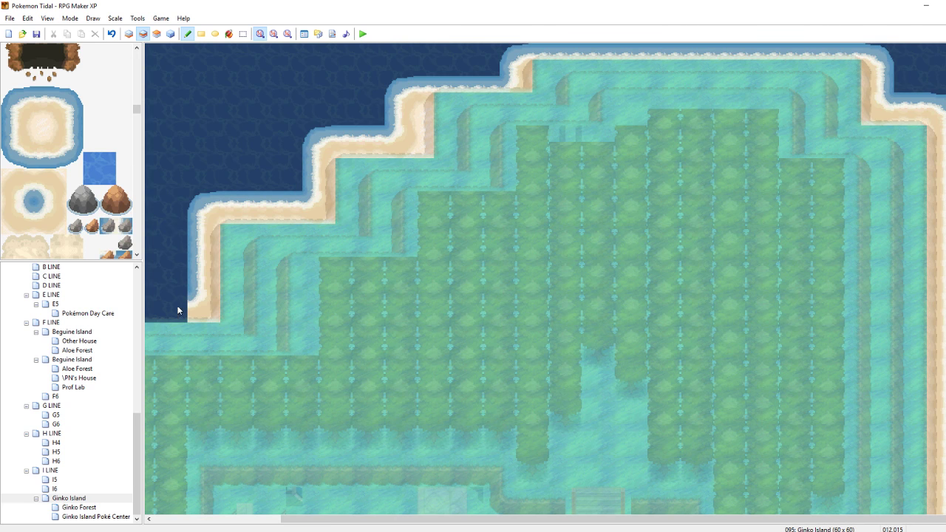
# Run north-facing shoreline along the westernmost cliff step to the island's western edge and cap it with a rounded northwest corner
pyautogui.moveTo(176, 303); pyautogui.dragTo(164, 302)
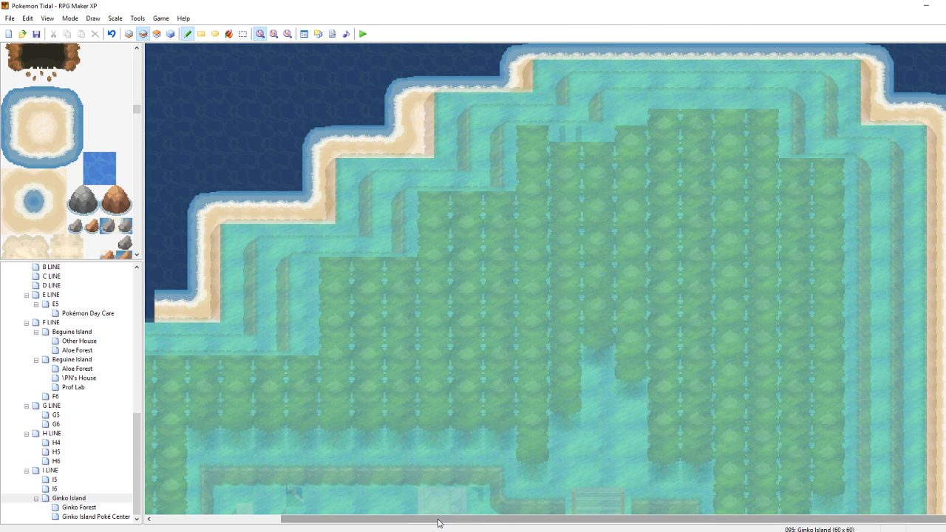
pyautogui.moveTo(439, 522); pyautogui.dragTo(302, 514)
pyautogui.moveTo(302, 293); pyautogui.dragTo(198, 306)
pyautogui.moveTo(351, 200); pyautogui.dragTo(366, 213, button='right')
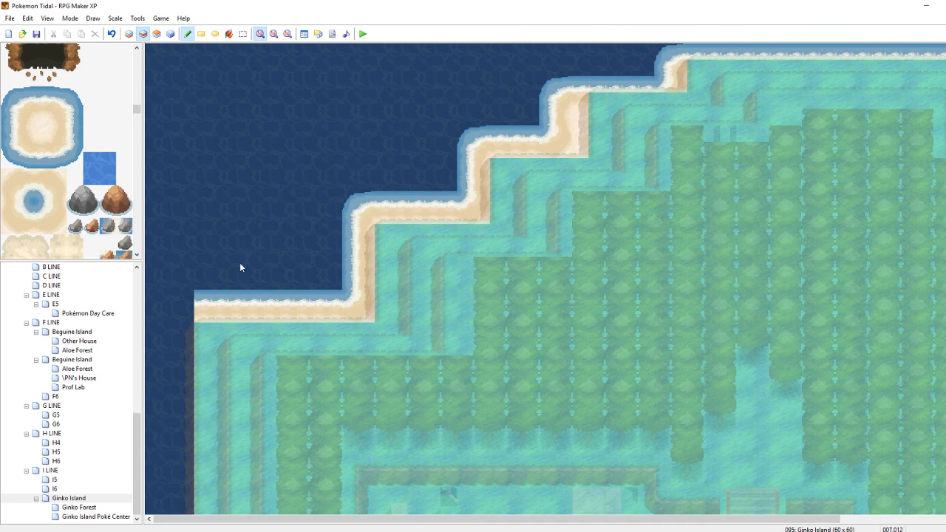
pyautogui.click(175, 304)
# Extend west-facing shoreline down the whole western cliff to the island's southwest cliff corner
pyautogui.moveTo(372, 261); pyautogui.dragTo(355, 256, button='right')
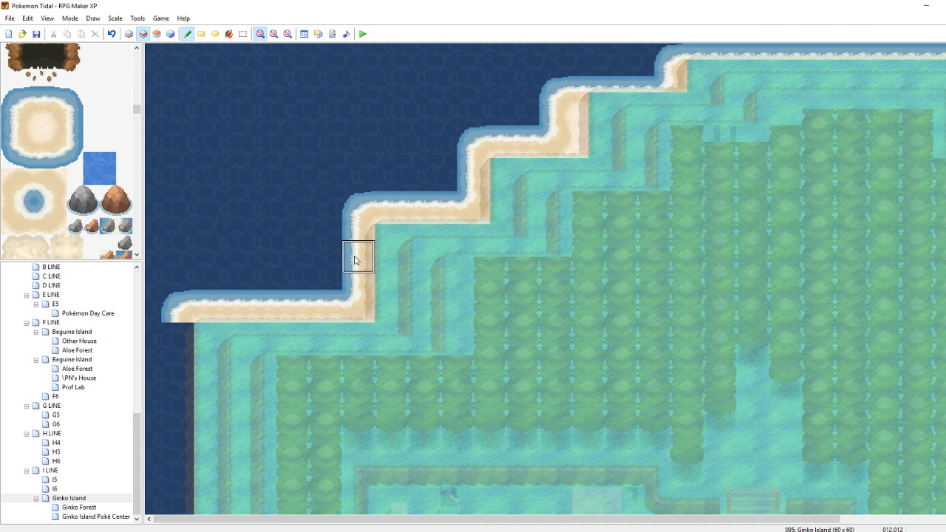
pyautogui.click(171, 342)
pyautogui.moveTo(171, 344); pyautogui.dragTo(174, 473)
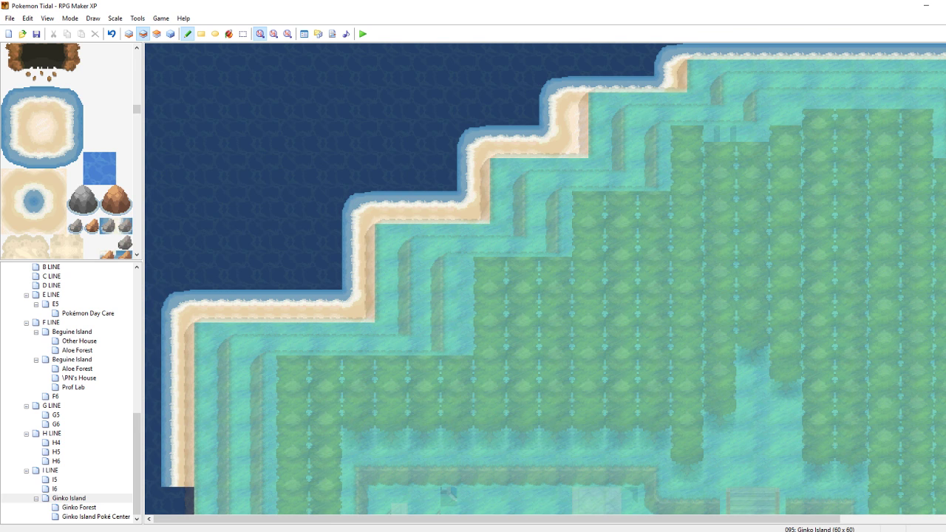
pyautogui.scroll(-8, 545, 278)
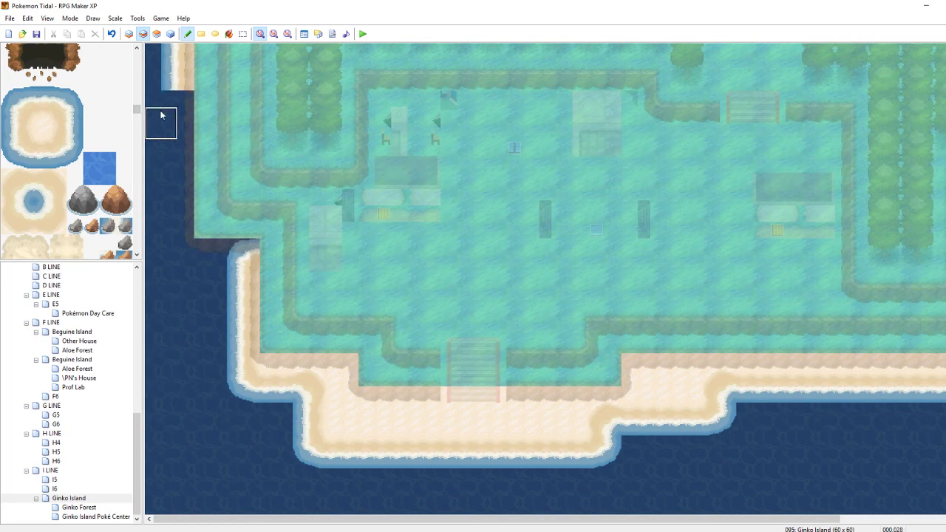
pyautogui.moveTo(176, 101)
pyautogui.mouseDown()
pyautogui.moveTo(175, 221)
pyautogui.moveTo(176, 108)
pyautogui.mouseUp()
pyautogui.hotkey('ctrl', 'z')
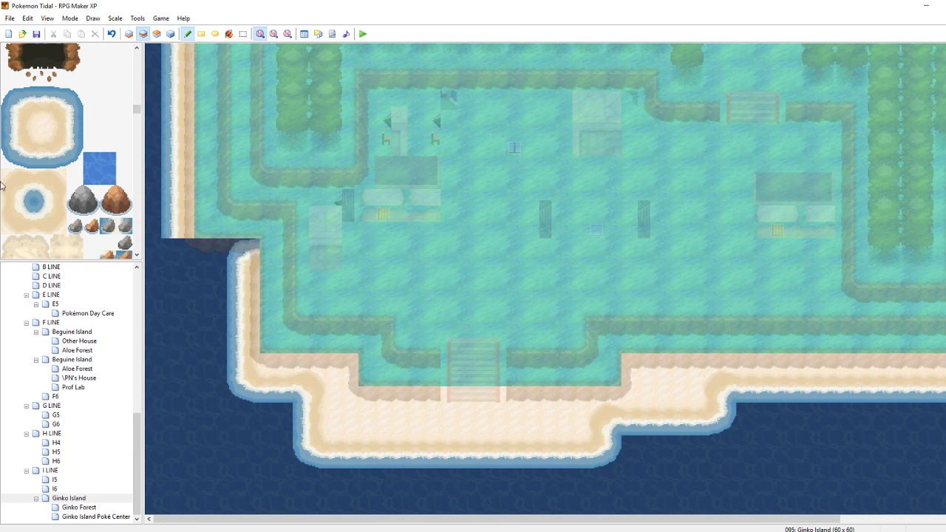
# Round the bottom of the western beach with a southwest corner and replace the top of the adjoining southern beach with an inner corner
pyautogui.click(13, 153)
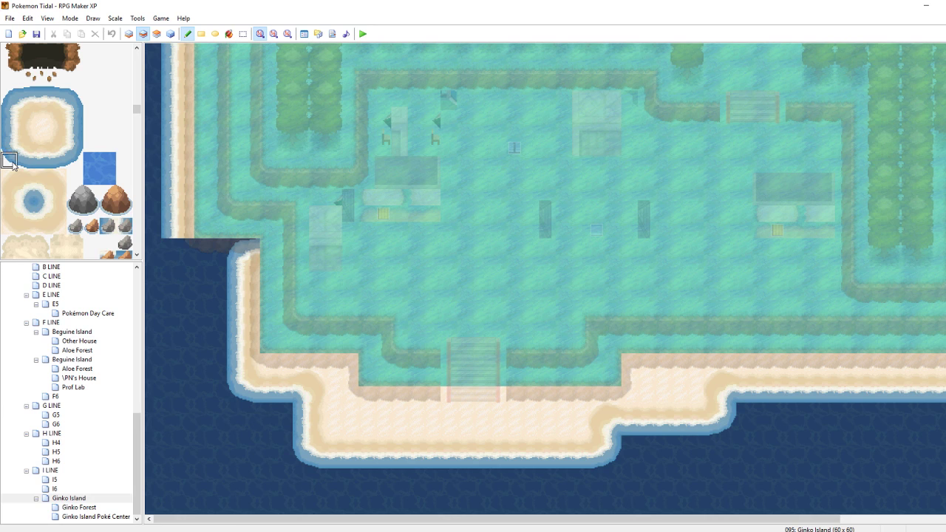
pyautogui.click(176, 252)
pyautogui.click(41, 190)
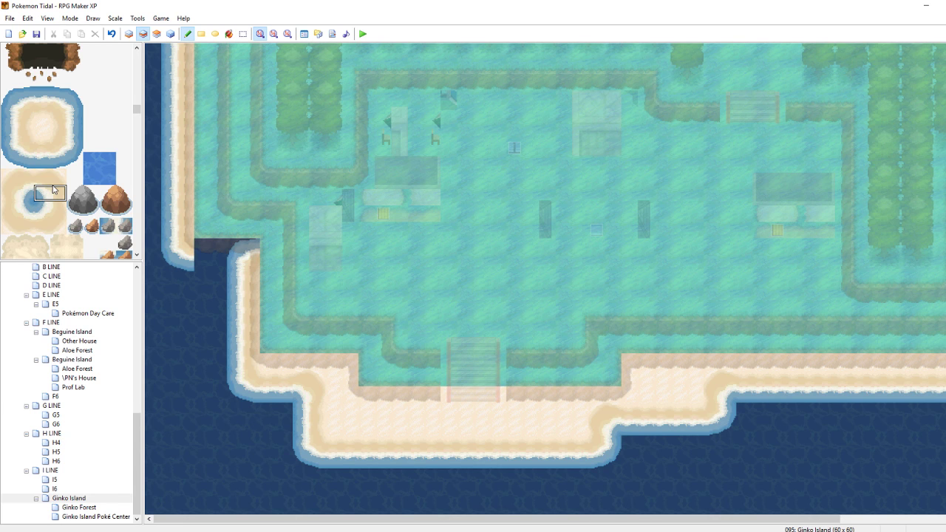
pyautogui.click(238, 257)
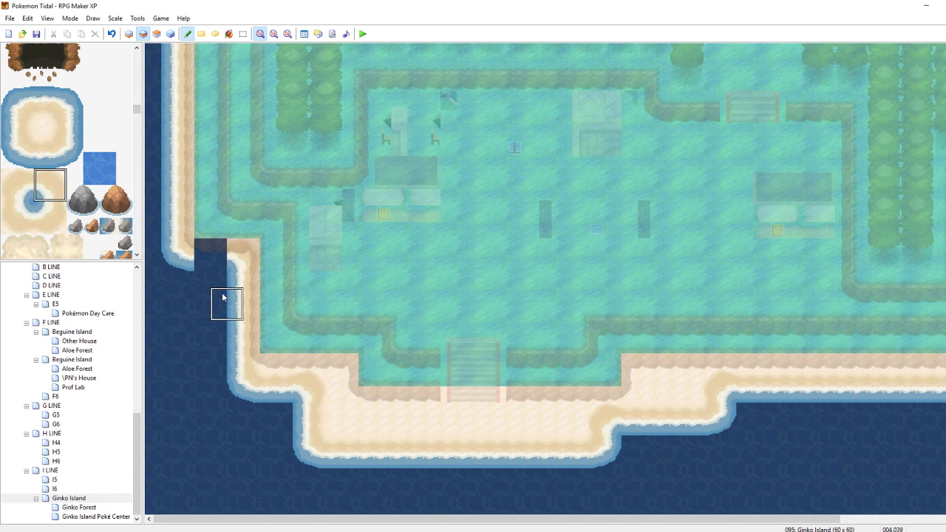
# Fill the remaining gap between the two southwestern beach corners with two tiles of south-facing shoreline
pyautogui.click(37, 161)
pyautogui.moveTo(36, 160); pyautogui.dragTo(37, 149)
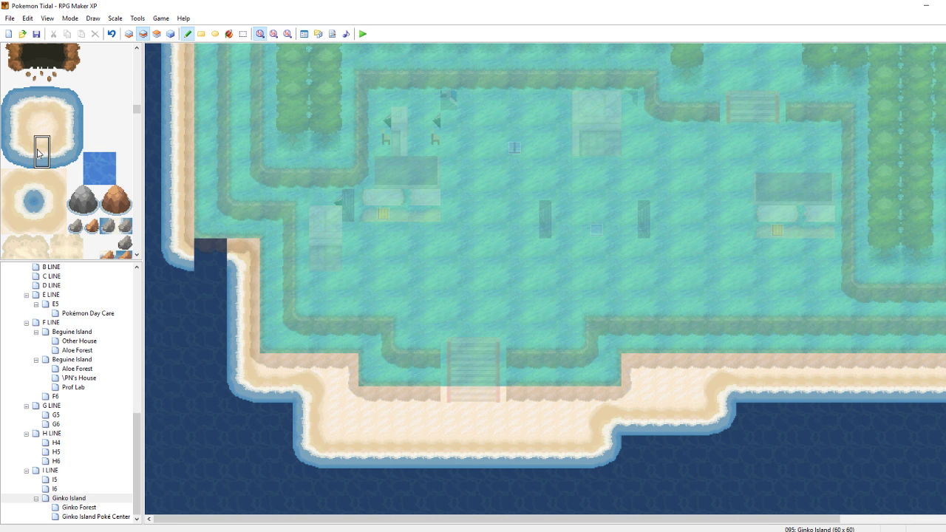
pyautogui.moveTo(201, 245); pyautogui.dragTo(216, 246)
pyautogui.rightClick(206, 350)
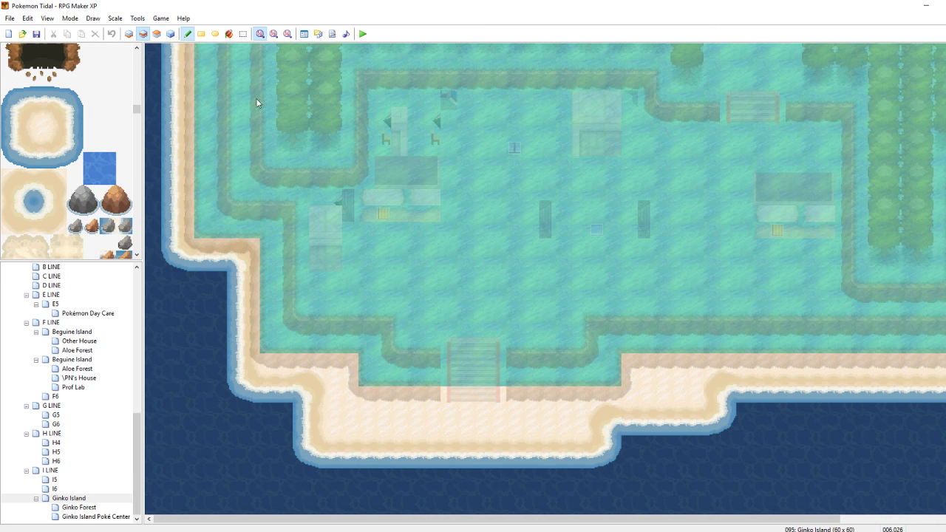
# Paint cliff walls on layer 2 behind the southern staircase so they fill the gaps along its sides
pyautogui.click(157, 34)
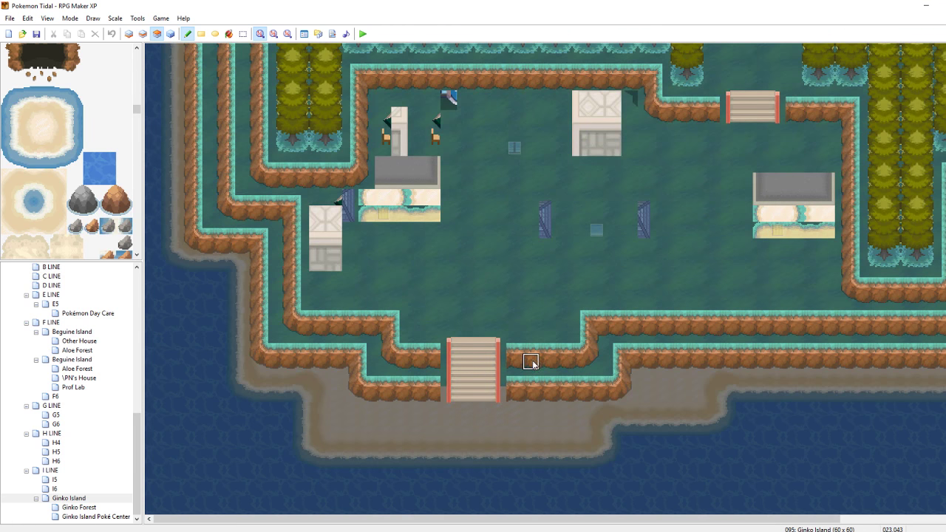
pyautogui.click(150, 35)
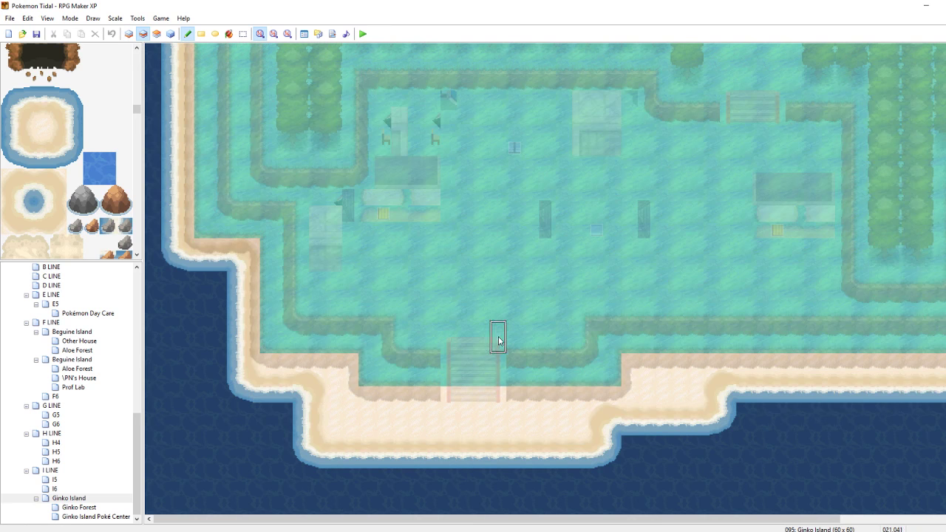
pyautogui.moveTo(497, 346)
pyautogui.mouseDown()
pyautogui.moveTo(451, 346)
pyautogui.moveTo(468, 377)
pyautogui.moveTo(496, 377)
pyautogui.mouseUp()
# Lay a row of plain sand on layer 1 beneath the foot of the southern staircase
pyautogui.click(128, 34)
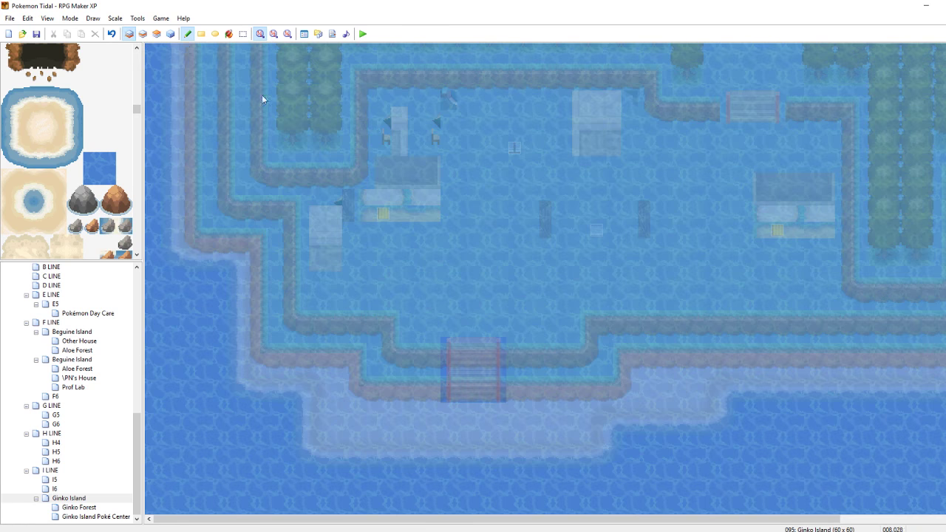
pyautogui.click(146, 35)
pyautogui.rightClick(532, 423)
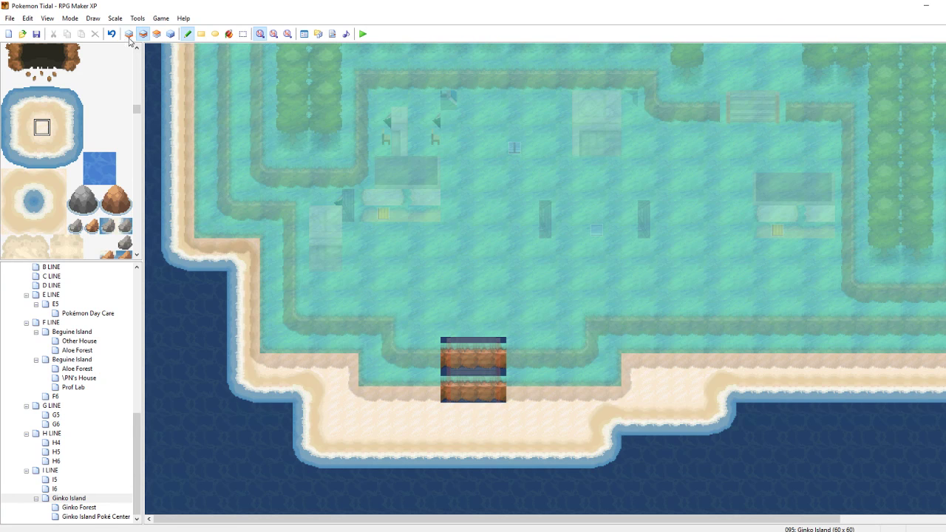
pyautogui.click(128, 35)
pyautogui.moveTo(497, 392); pyautogui.dragTo(450, 395)
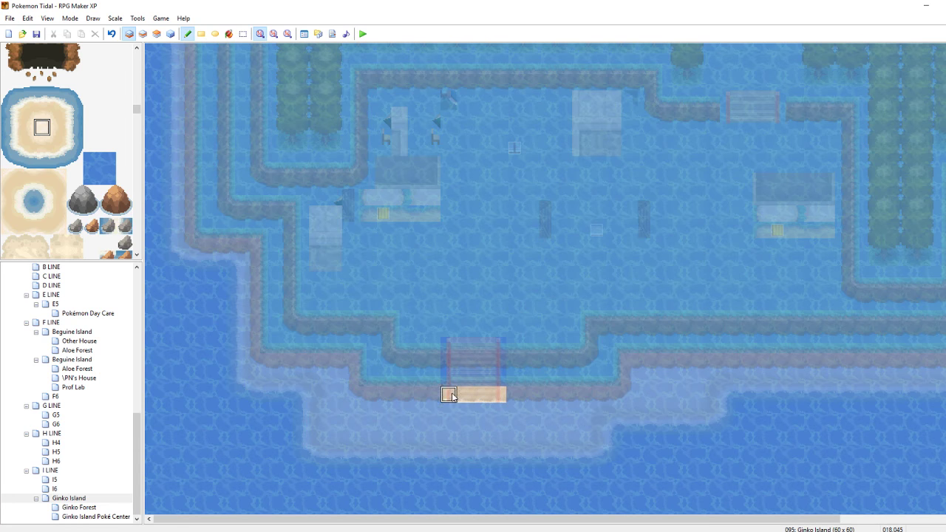
# Lay teal grass on layer 1 beneath the upper part of the southern staircase and save the project
pyautogui.click(143, 35)
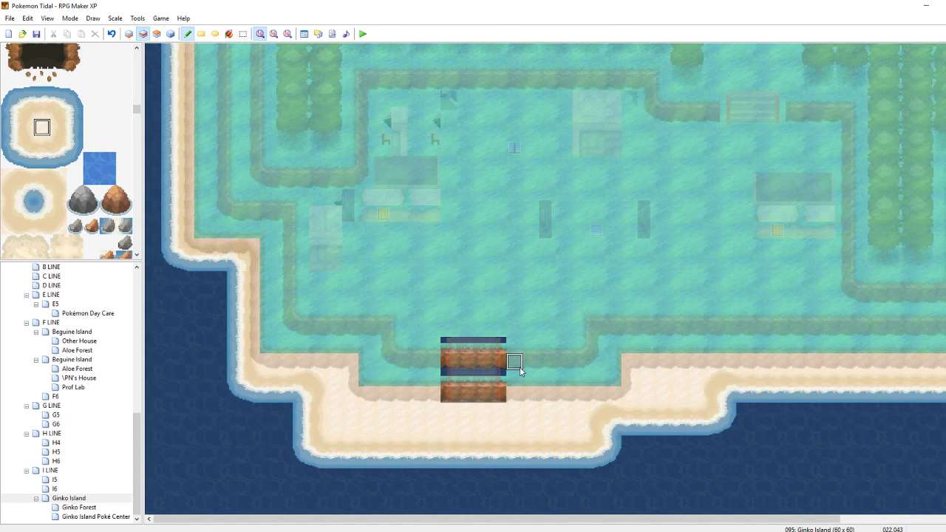
pyautogui.rightClick(520, 369)
pyautogui.moveTo(542, 360); pyautogui.dragTo(559, 354, button='right')
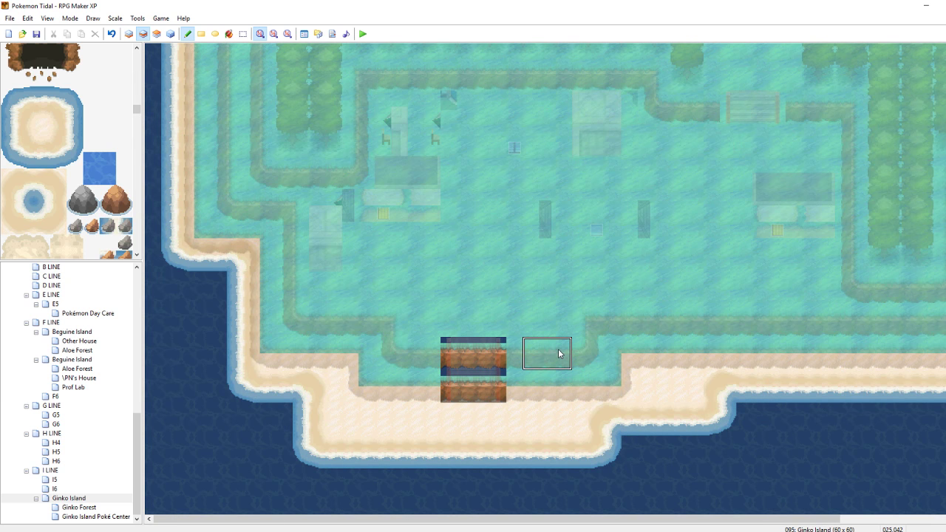
pyautogui.click(129, 35)
pyautogui.moveTo(484, 370)
pyautogui.mouseDown()
pyautogui.moveTo(499, 361)
pyautogui.moveTo(492, 346)
pyautogui.moveTo(500, 353)
pyautogui.mouseUp()
pyautogui.press('F4')
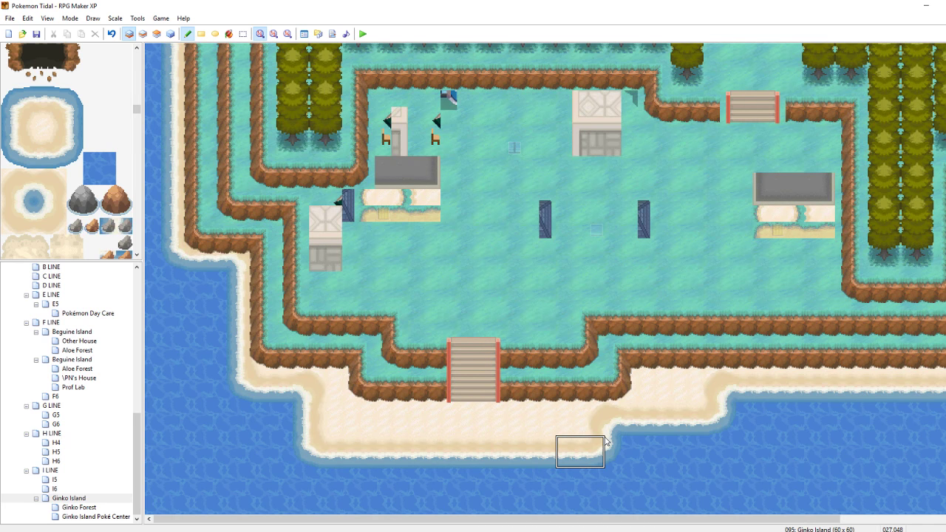
pyautogui.hotkey('ctrl', 's')
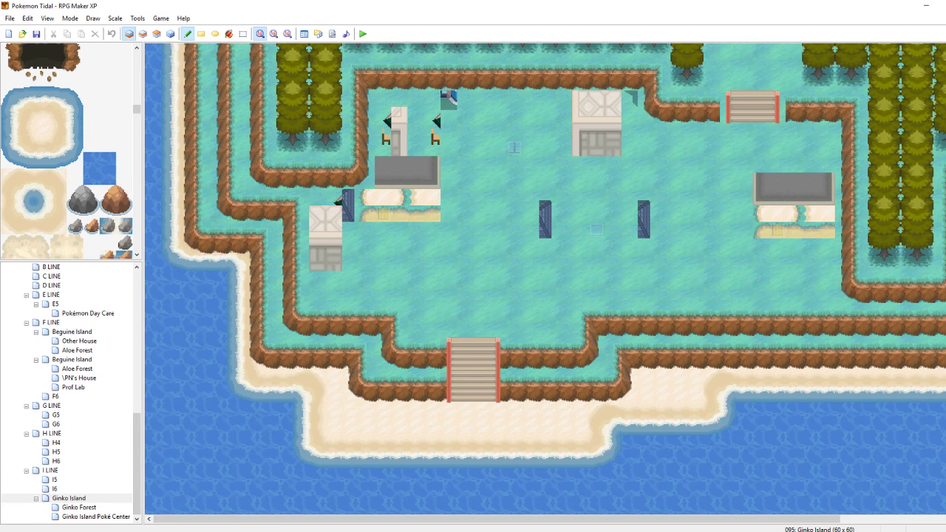
# Erase the stray tiles and the protruding top row of the uneven northern tree columns on layer 3 using an empty tile
pyautogui.moveTo(743, 525)
pyautogui.mouseDown()
pyautogui.moveTo(821, 523)
pyautogui.moveTo(743, 517)
pyautogui.mouseUp()
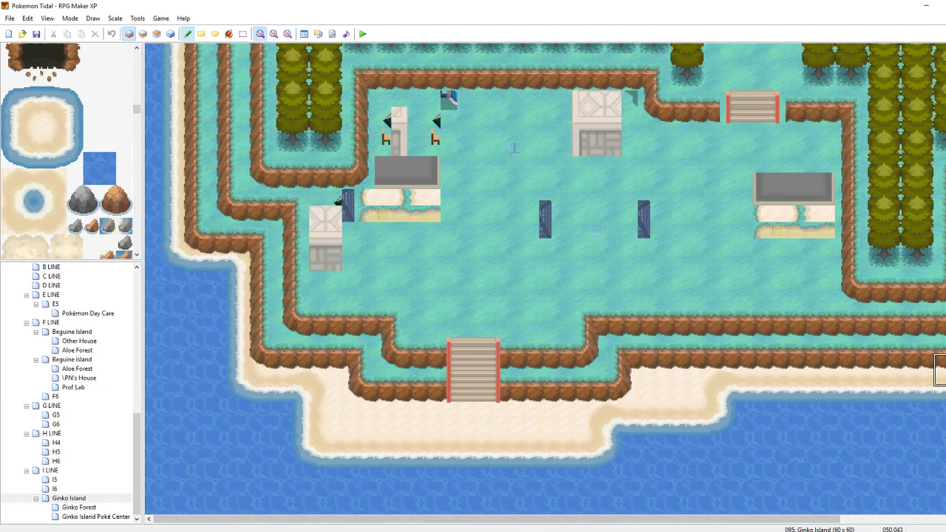
pyautogui.moveTo(945, 365); pyautogui.dragTo(945, 187)
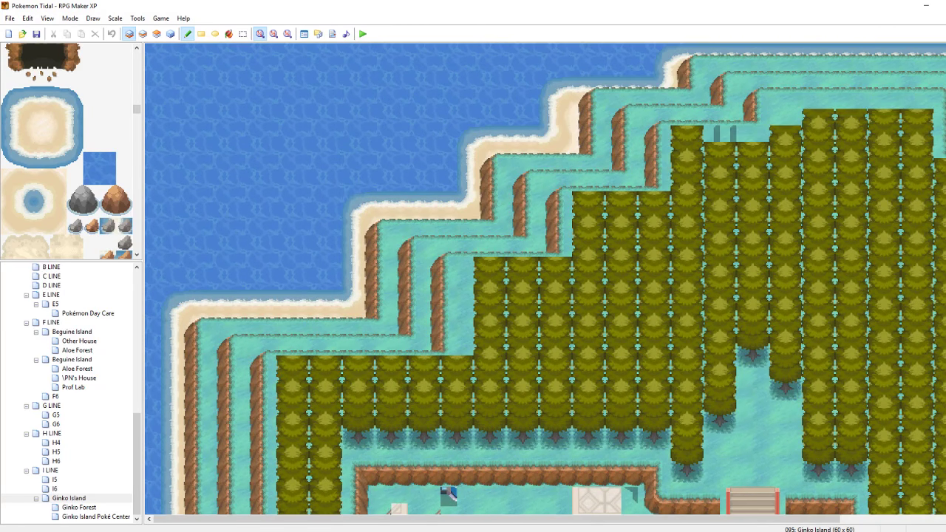
pyautogui.click(156, 35)
pyautogui.press('F4')
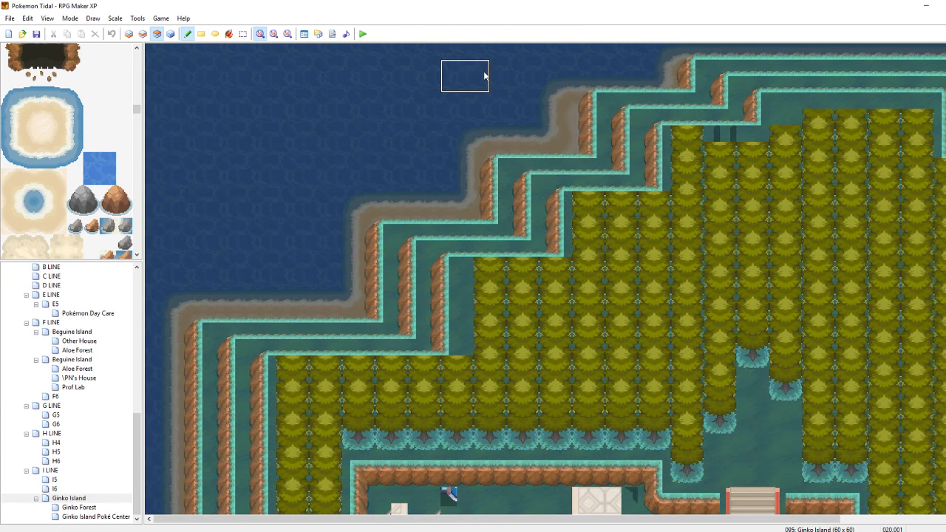
pyautogui.rightClick(487, 58)
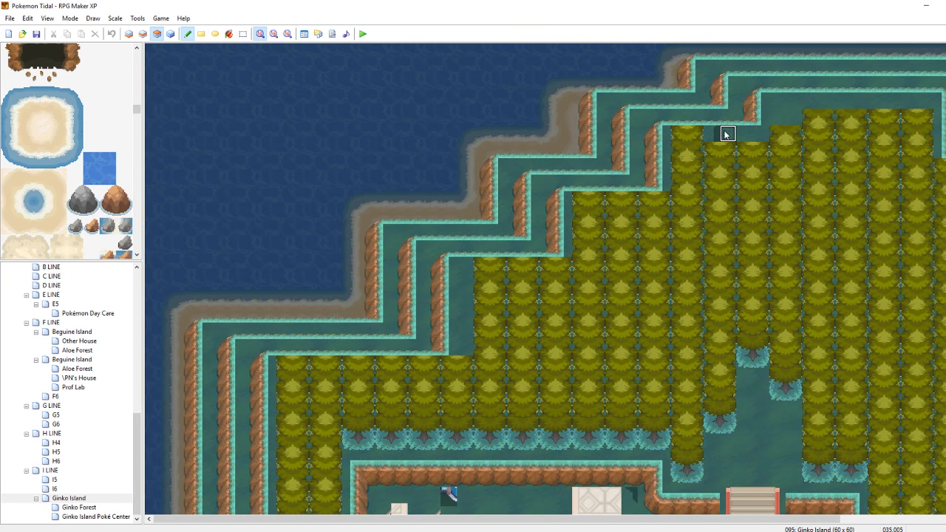
pyautogui.click(717, 133)
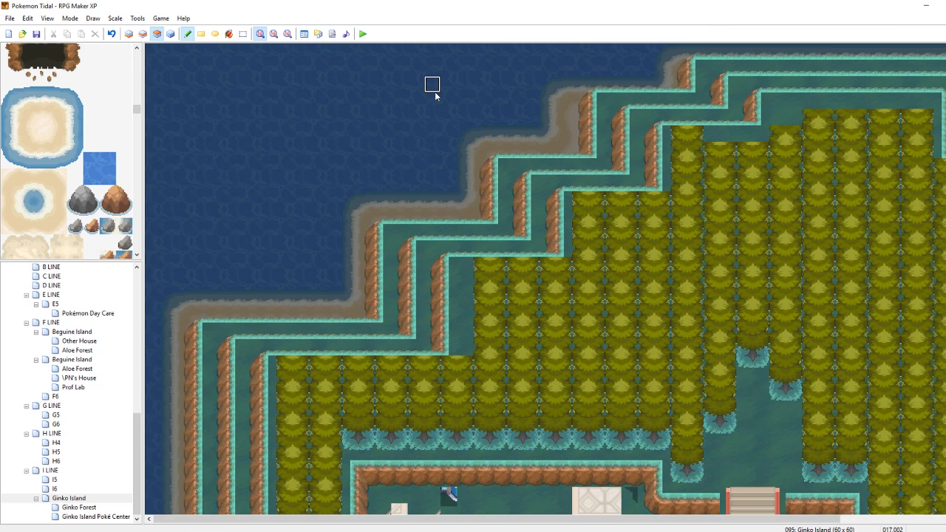
pyautogui.hotkey('ctrl', 'z')
pyautogui.moveTo(577, 200); pyautogui.dragTo(658, 198)
pyautogui.moveTo(700, 136)
pyautogui.mouseDown()
pyautogui.moveTo(684, 134)
pyautogui.moveTo(754, 149)
pyautogui.mouseUp()
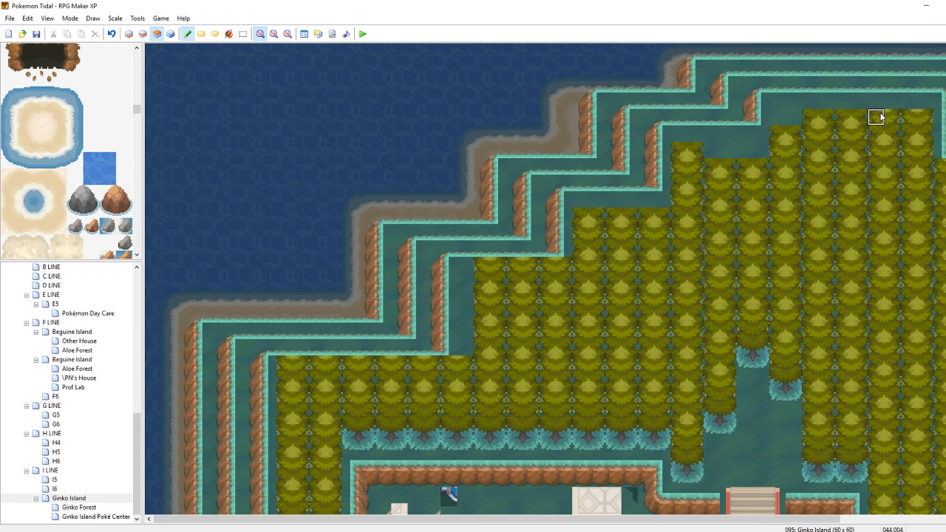
pyautogui.moveTo(880, 117); pyautogui.dragTo(924, 117)
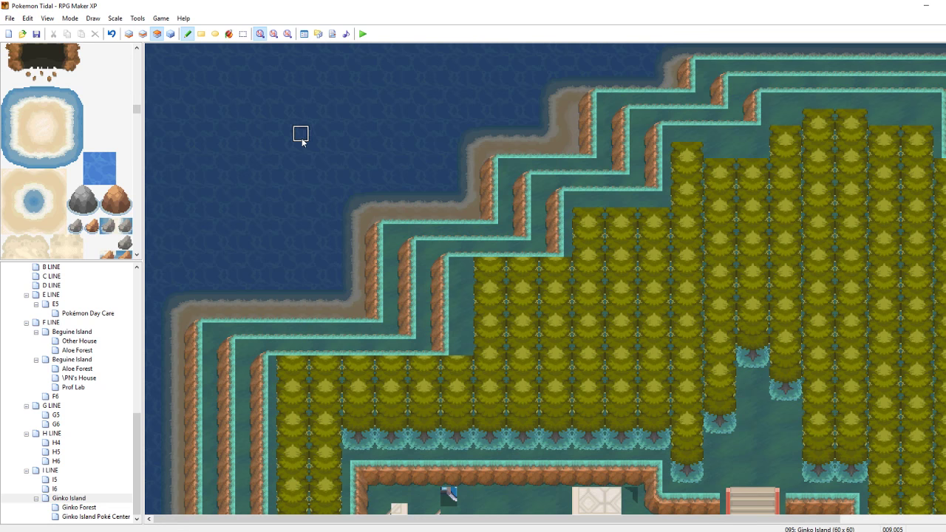
# Paint the pointed treetop tile on layer 3 over the tops of the western and central tree columns along the northern forest edge
pyautogui.moveTo(136, 109)
pyautogui.mouseDown()
pyautogui.moveTo(137, 141)
pyautogui.moveTo(115, 147)
pyautogui.moveTo(123, 151)
pyautogui.mouseUp()
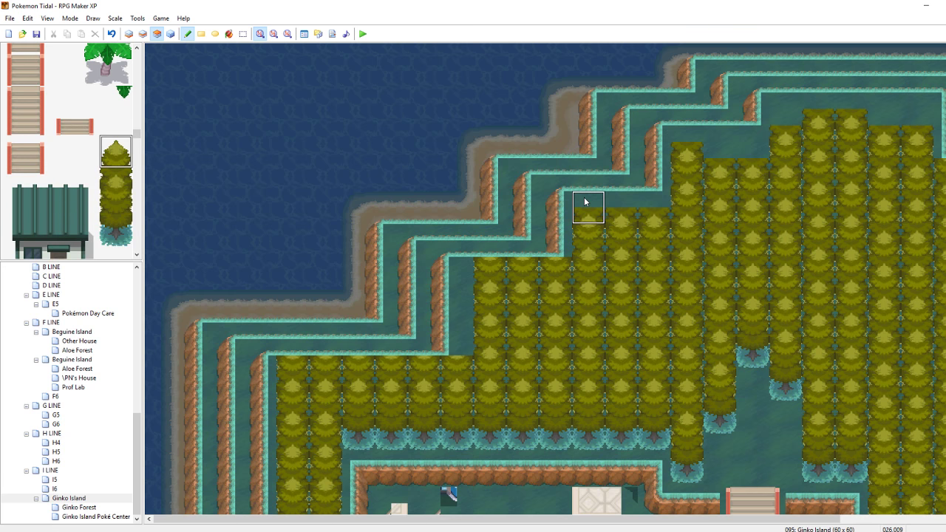
pyautogui.moveTo(585, 190)
pyautogui.mouseDown()
pyautogui.moveTo(651, 188)
pyautogui.moveTo(687, 122)
pyautogui.moveTo(744, 140)
pyautogui.moveTo(813, 91)
pyautogui.moveTo(912, 107)
pyautogui.mouseUp()
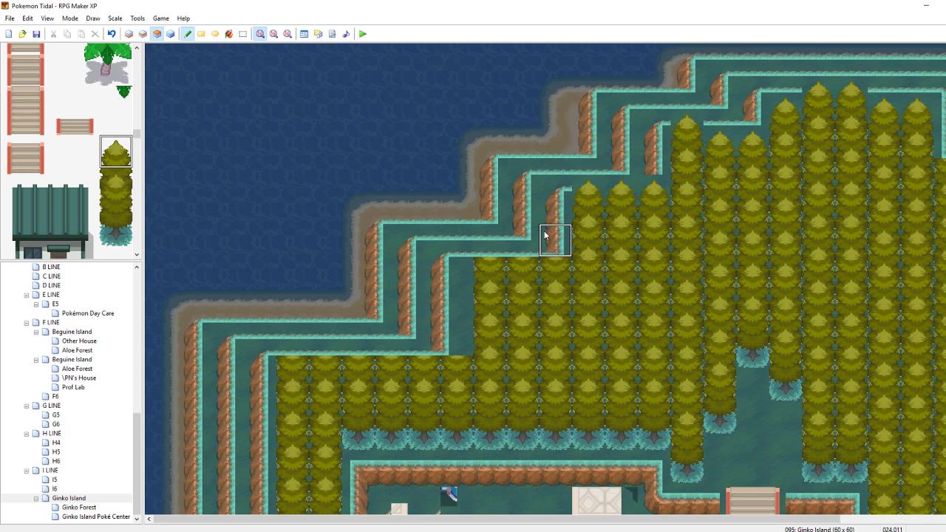
pyautogui.click(546, 248)
pyautogui.click(519, 251)
pyautogui.click(489, 248)
pyautogui.click(446, 349)
pyautogui.moveTo(412, 353); pyautogui.dragTo(291, 355)
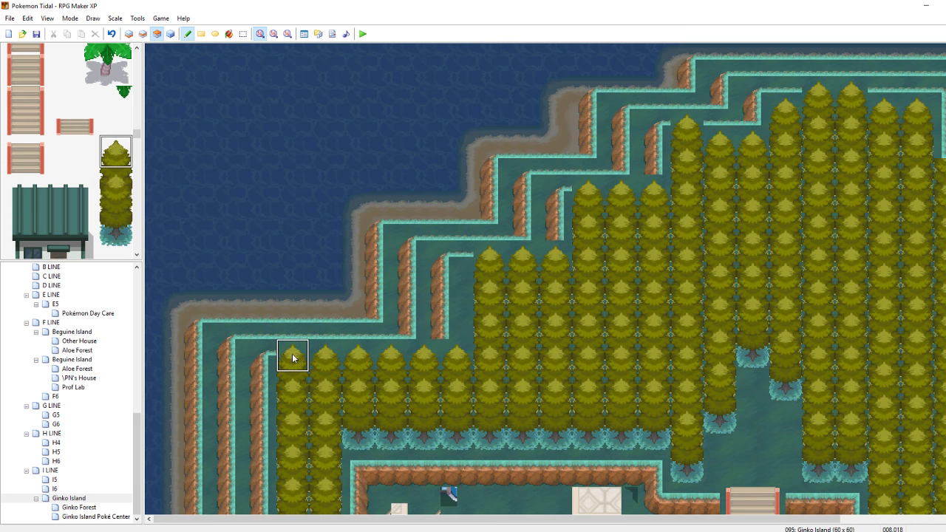
# Cap the two easternmost tree columns of the northern forest with treetop tiles on layer 3
pyautogui.moveTo(598, 521); pyautogui.dragTo(766, 514)
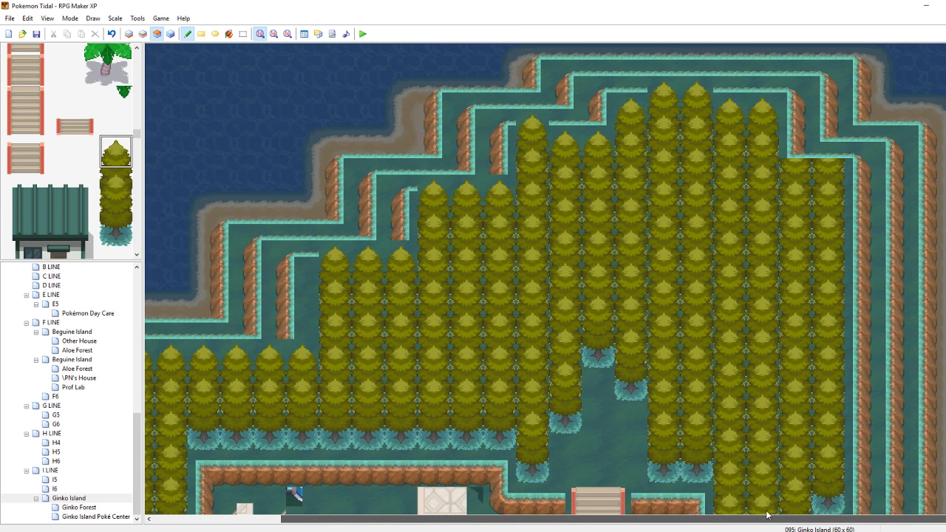
pyautogui.moveTo(791, 150); pyautogui.dragTo(820, 154)
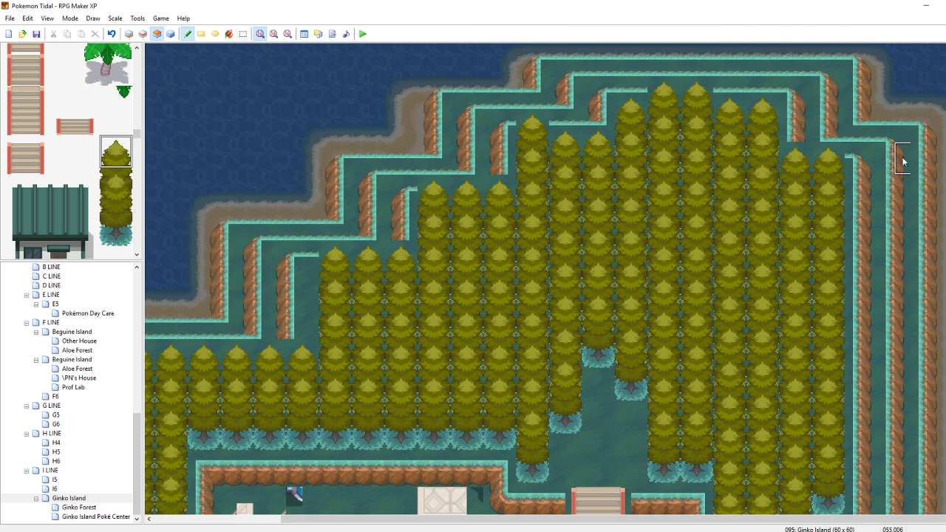
pyautogui.moveTo(945, 194); pyautogui.dragTo(945, 273)
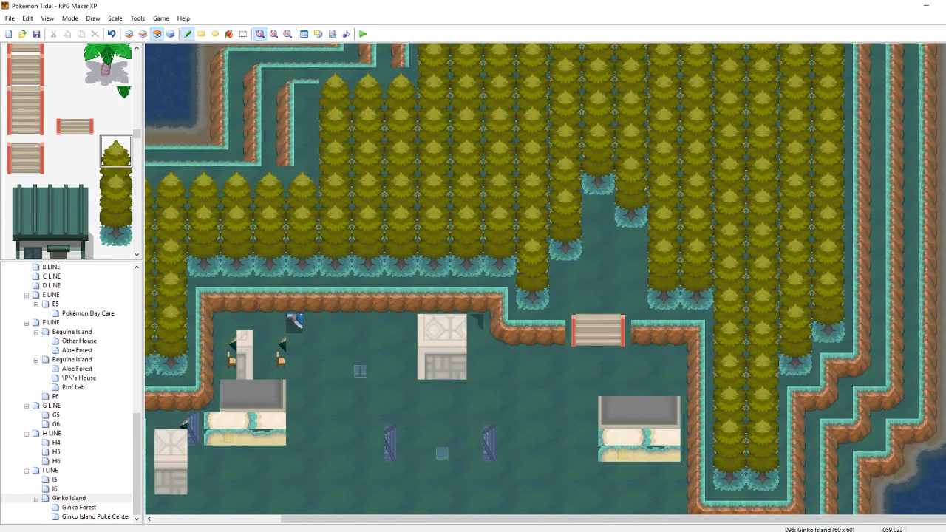
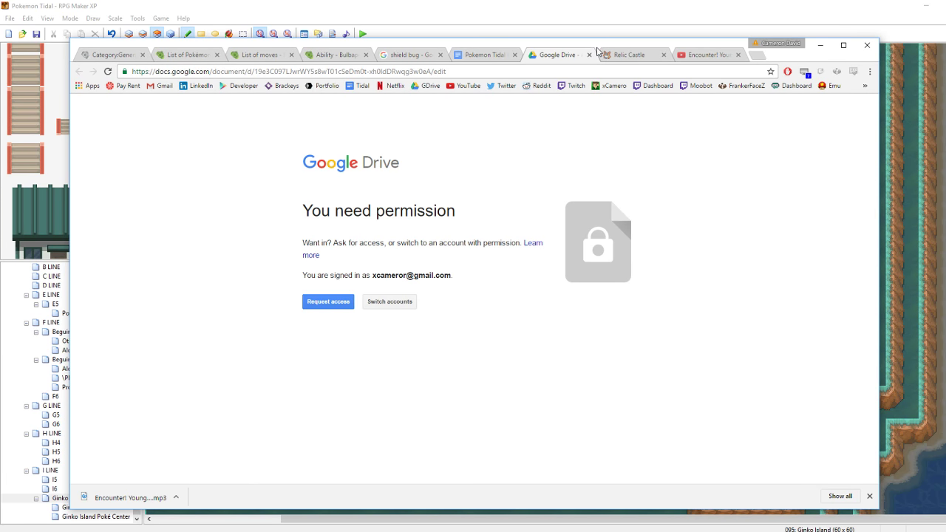
# Separate the Google Drive permission page from the Chrome window, close it and return to RPG Maker XP
pyautogui.click(620, 56)
pyautogui.click(590, 55)
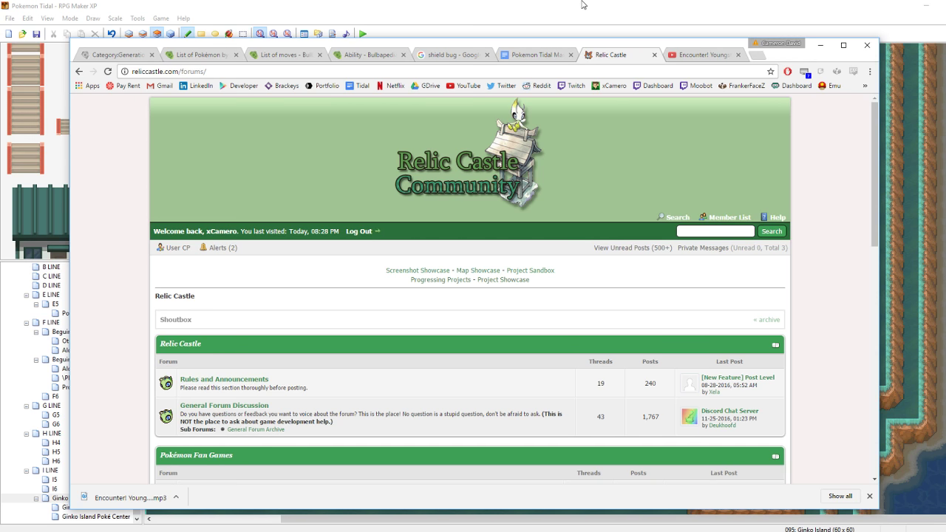
pyautogui.click(582, 4)
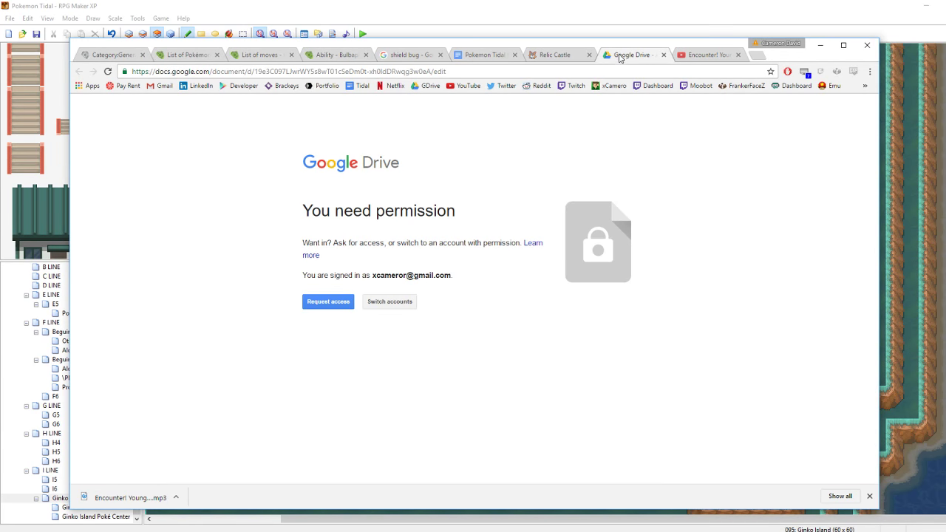
pyautogui.moveTo(621, 56); pyautogui.dragTo(945, 148)
pyautogui.moveTo(821, 18); pyautogui.dragTo(945, 162)
pyautogui.moveTo(747, 20); pyautogui.dragTo(945, 210)
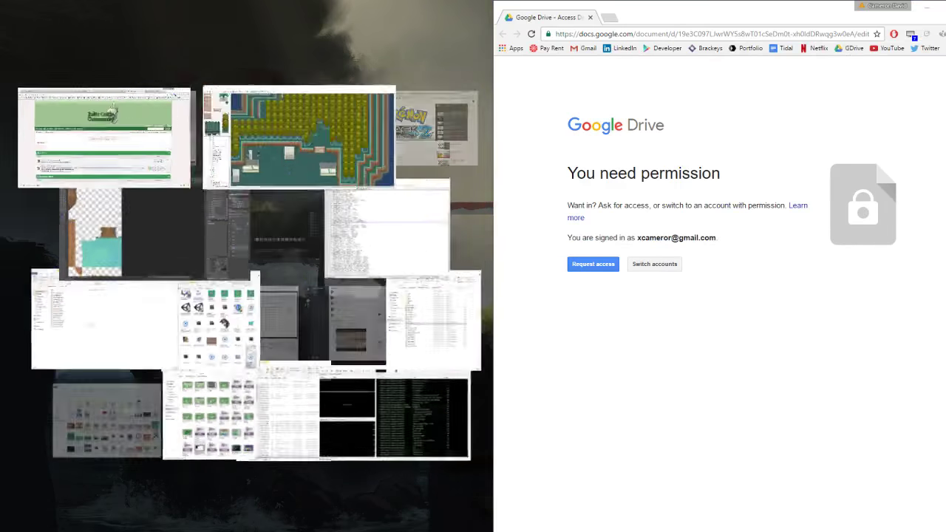
pyautogui.moveTo(726, 23); pyautogui.dragTo(900, 197)
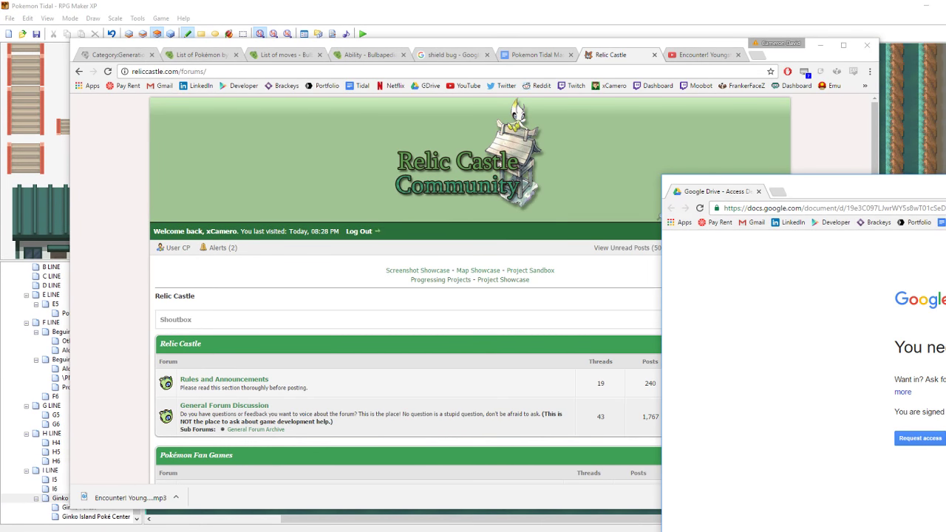
pyautogui.hotkey('ctrl', 'w')
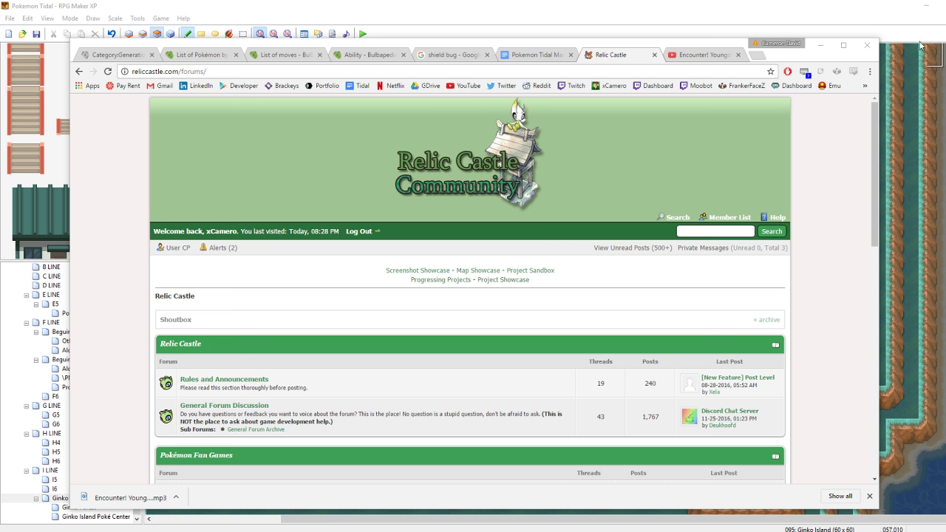
pyautogui.click(725, 5)
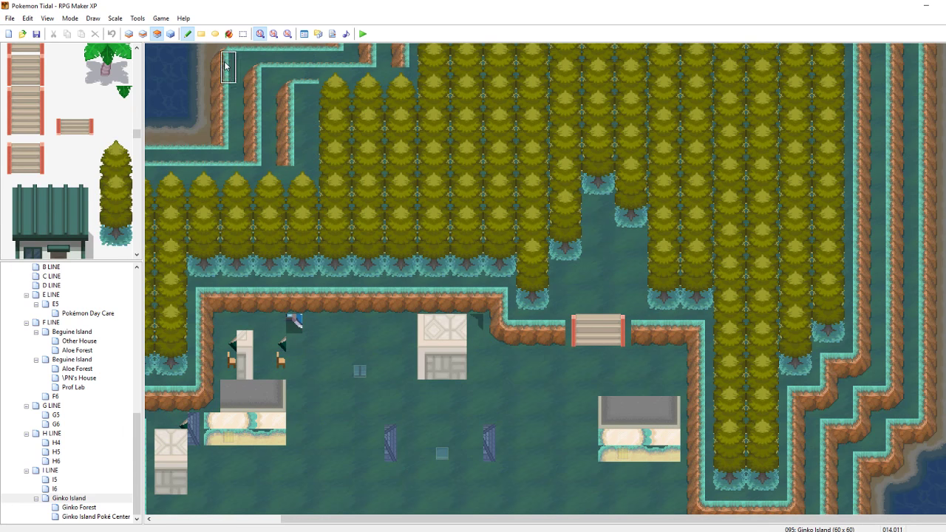
# Paint cliff walls on layer 2 behind the northern staircase so they fill the gaps at its sides
pyautogui.click(144, 34)
pyautogui.moveTo(625, 332); pyautogui.dragTo(576, 328)
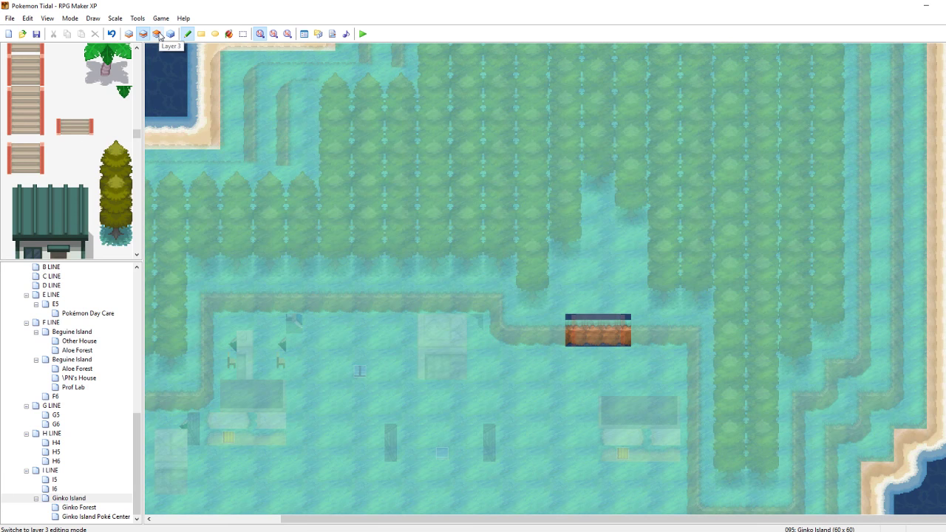
# Lay teal grass on layer 1 beneath the northern staircase and its cliff walls, and save the project
pyautogui.click(129, 33)
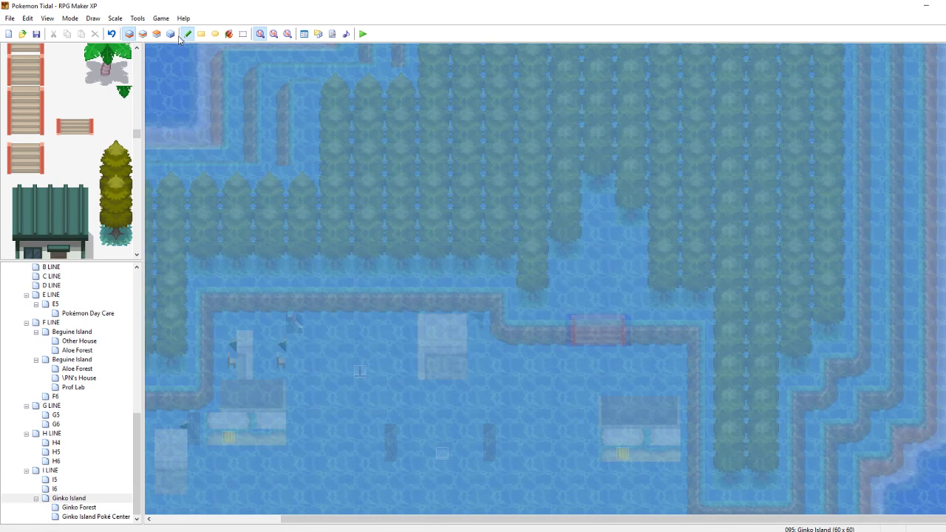
pyautogui.press('F6')
pyautogui.moveTo(569, 308); pyautogui.dragTo(593, 296, button='right')
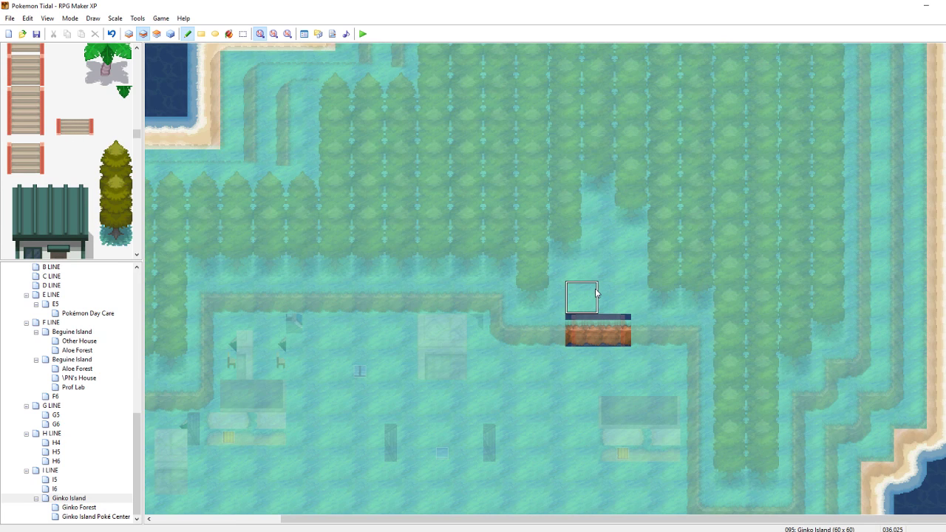
pyautogui.rightClick(594, 289)
pyautogui.moveTo(582, 388); pyautogui.dragTo(591, 388, button='right')
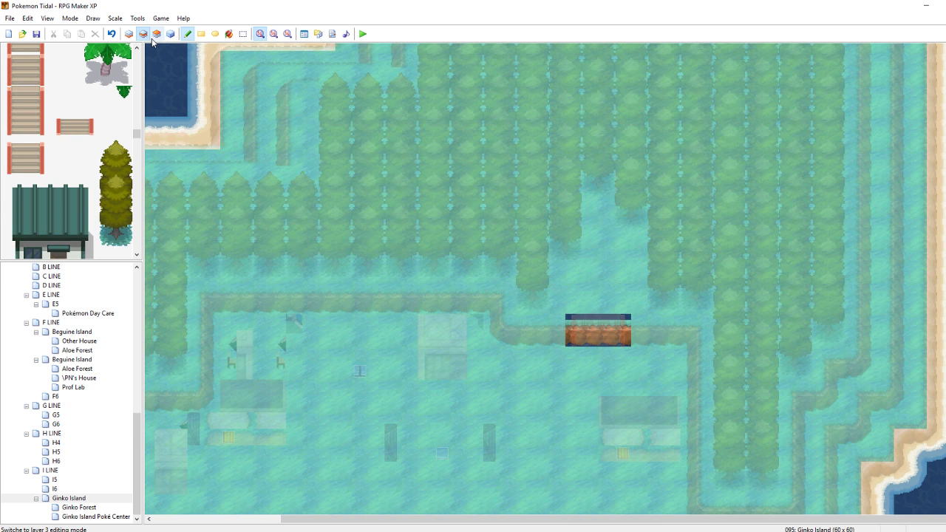
pyautogui.click(129, 34)
pyautogui.click(570, 342)
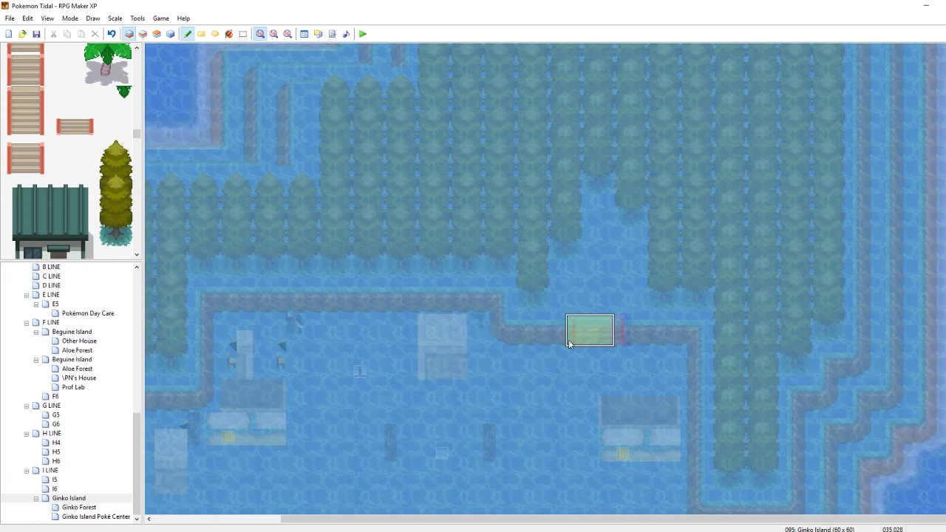
pyautogui.click(591, 341)
pyautogui.press('F4')
pyautogui.rightClick(569, 377)
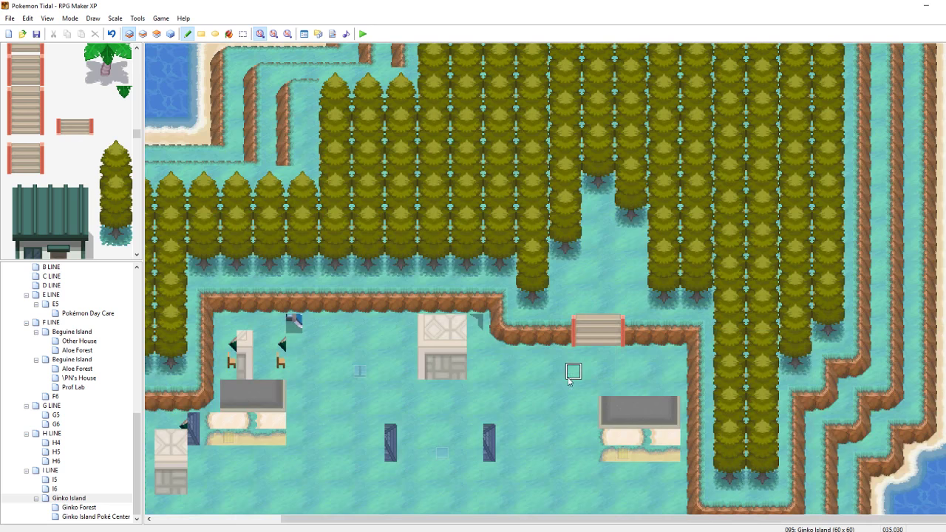
pyautogui.hotkey('ctrl', 's')
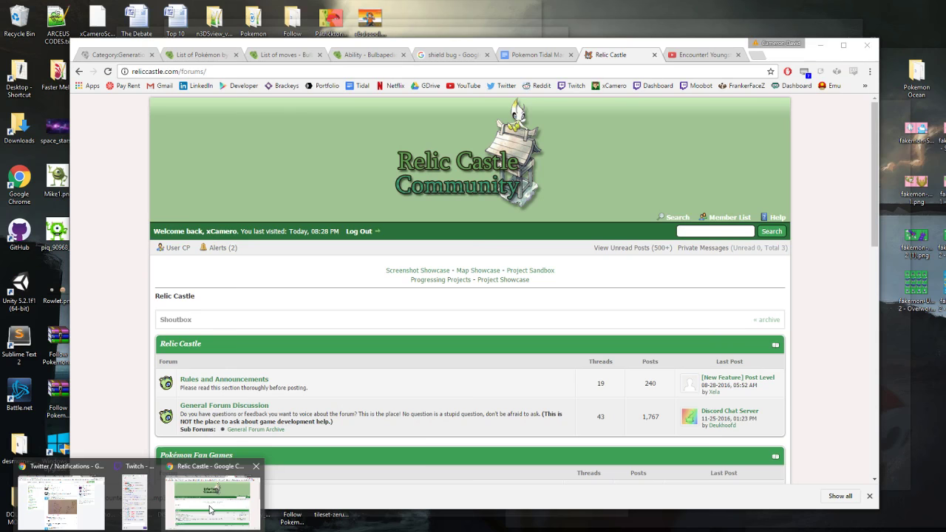
# Switch to Chrome, check the link sharing settings of the Pokemon Tidal Masterdoc, and return to RPG Maker XP
pyautogui.click(211, 508)
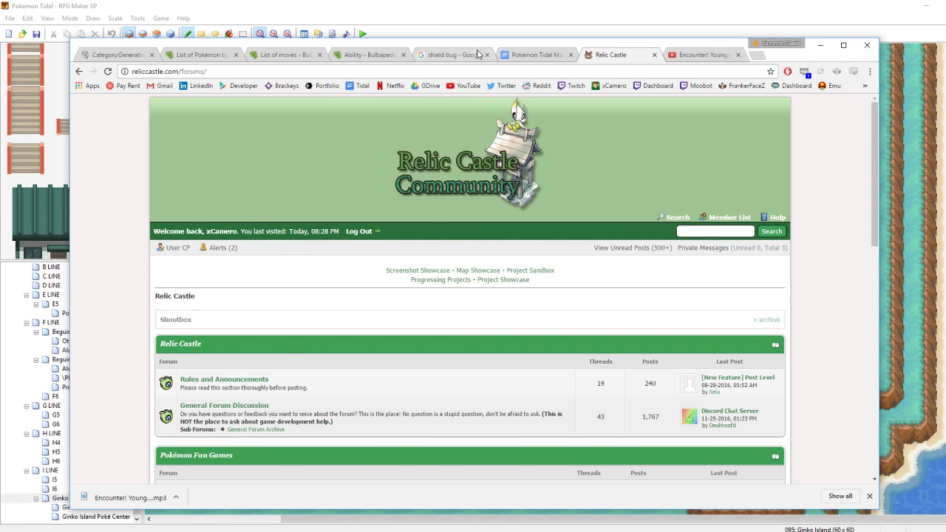
pyautogui.click(520, 55)
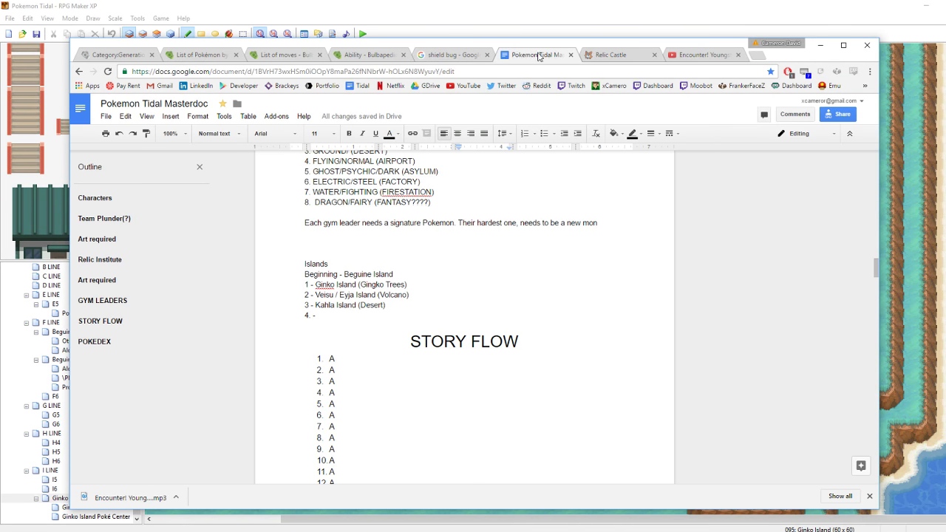
pyautogui.click(850, 135)
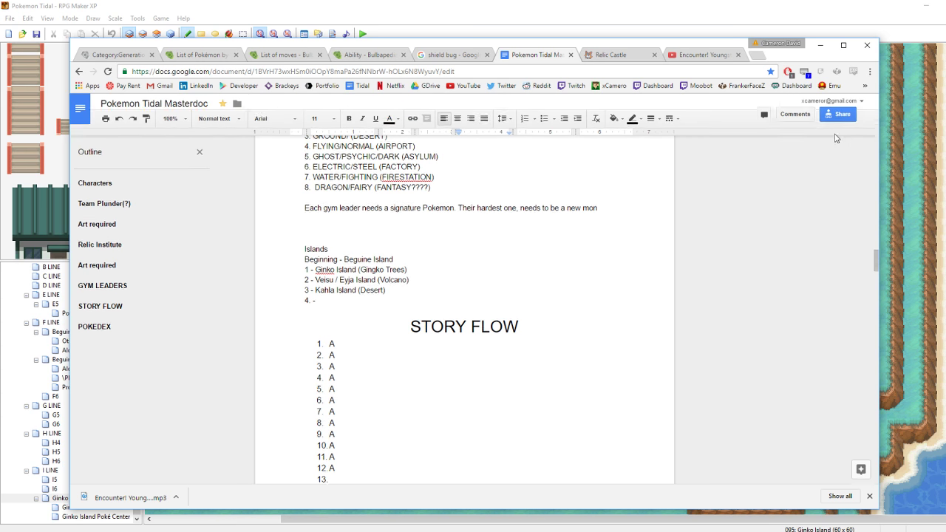
pyautogui.click(836, 118)
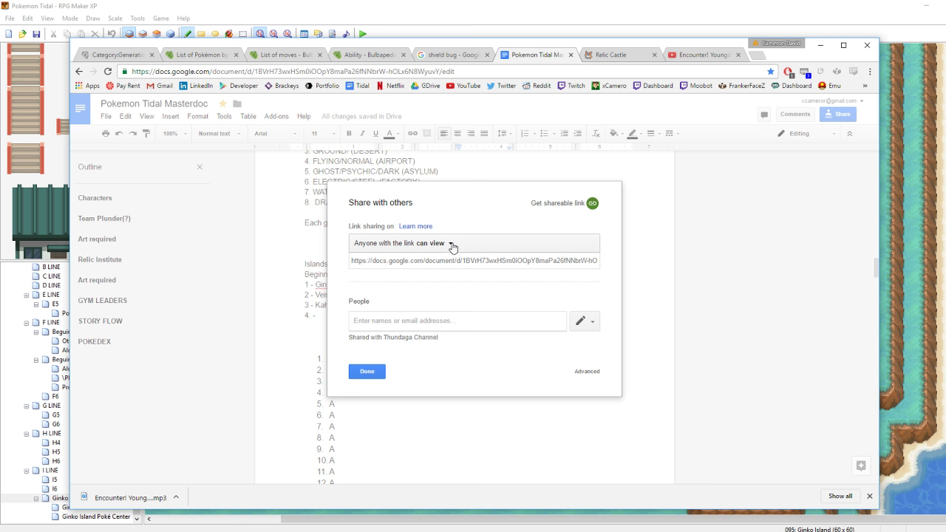
pyautogui.click(368, 372)
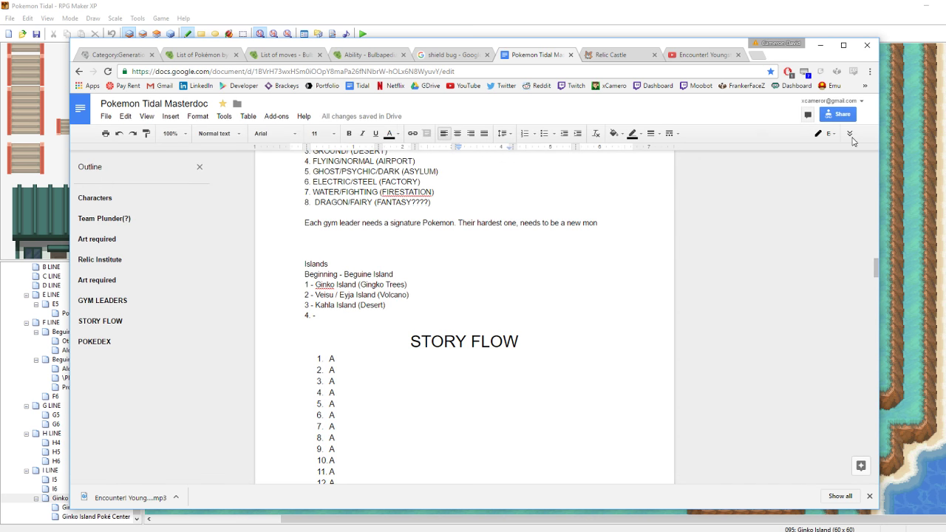
pyautogui.click(850, 133)
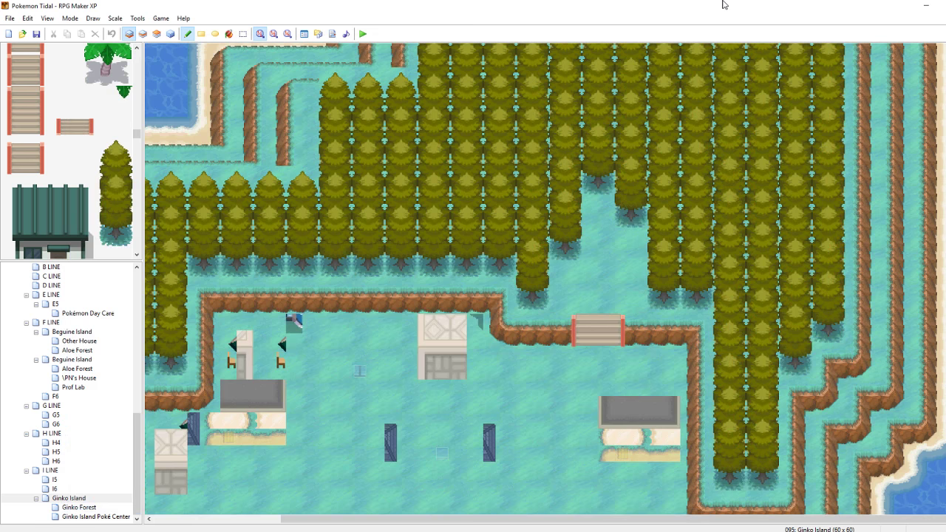
pyautogui.click(725, 5)
# On layer 2, paint grass-topped cliff edge tiles behind the tips of the two northeastern tree columns
pyautogui.scroll(4, 546, 279)
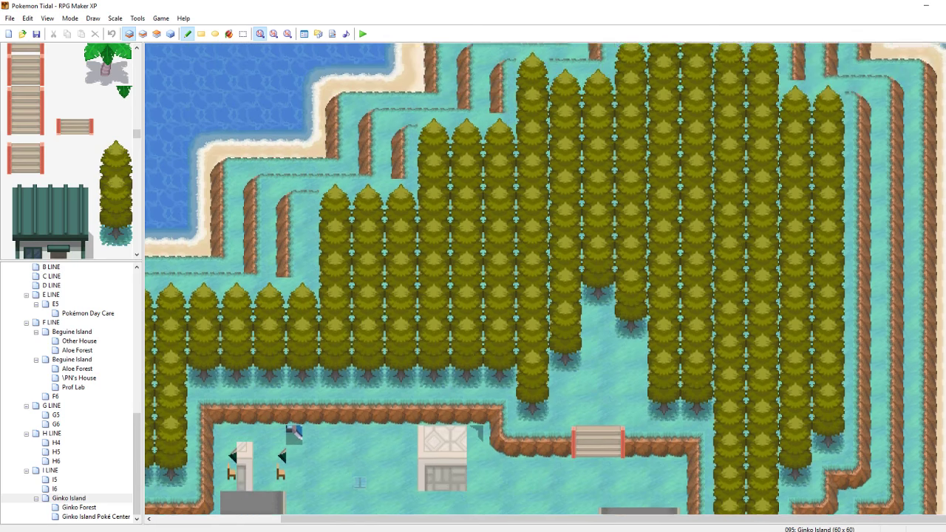
pyautogui.click(143, 34)
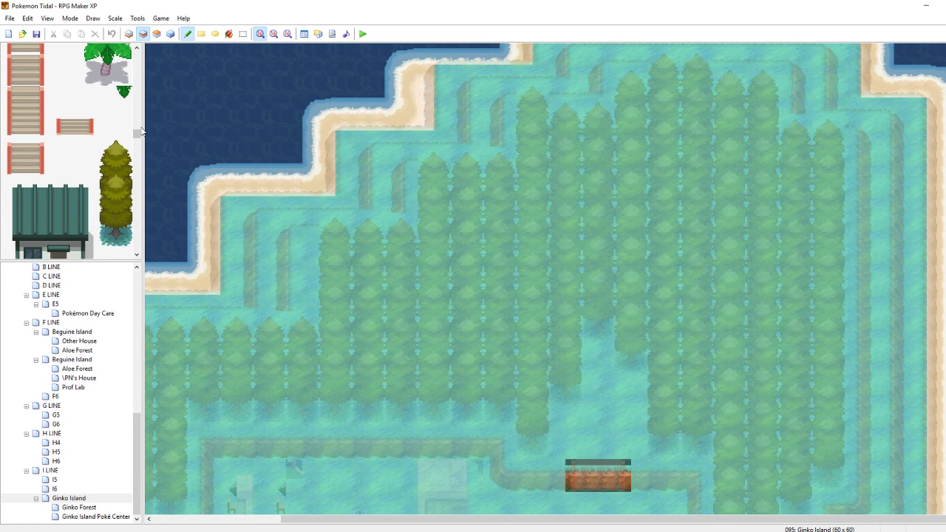
pyautogui.moveTo(137, 134); pyautogui.dragTo(130, 102)
pyautogui.scroll(2, 96, 111)
pyautogui.click(45, 95)
pyautogui.moveTo(838, 123); pyautogui.dragTo(803, 122)
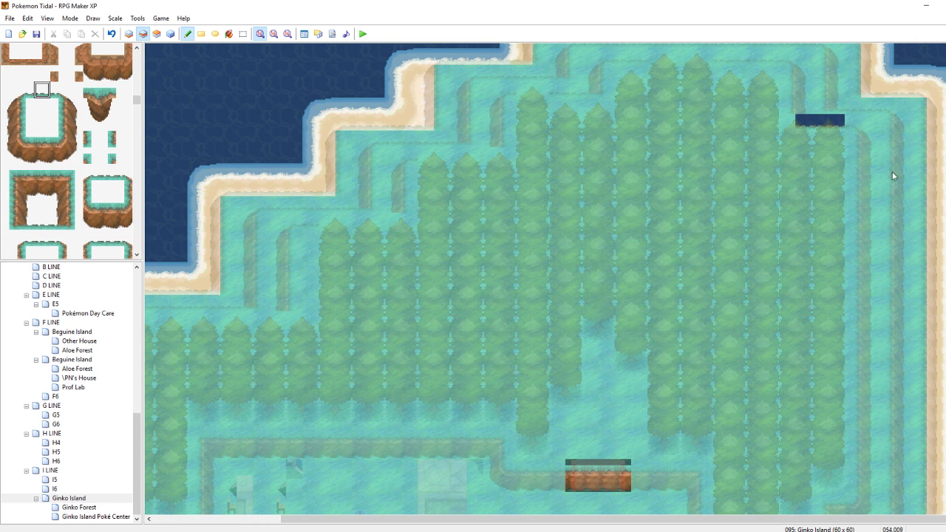
# Finish the west end of the northeastern cliff edge with a teal grass edge tile and a brown cliff corner tile
pyautogui.click(111, 141)
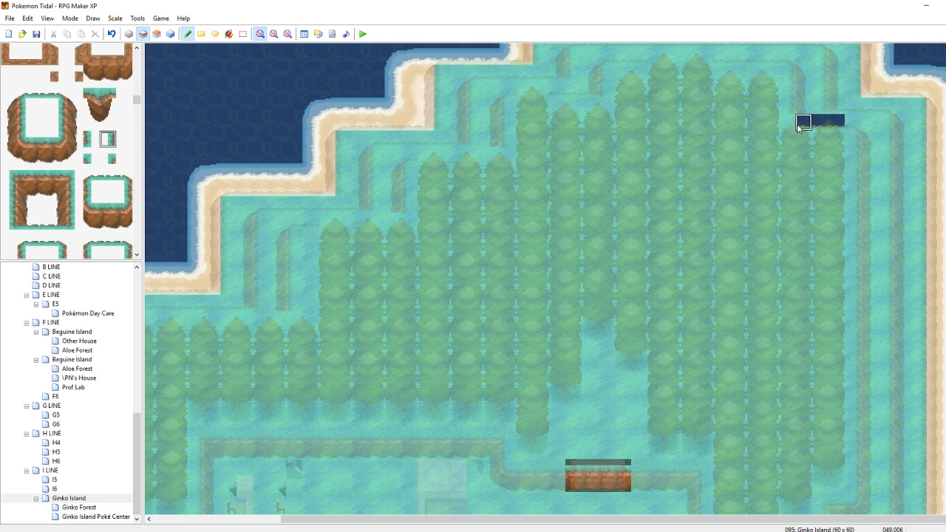
pyautogui.click(787, 123)
pyautogui.scroll(3, 111, 198)
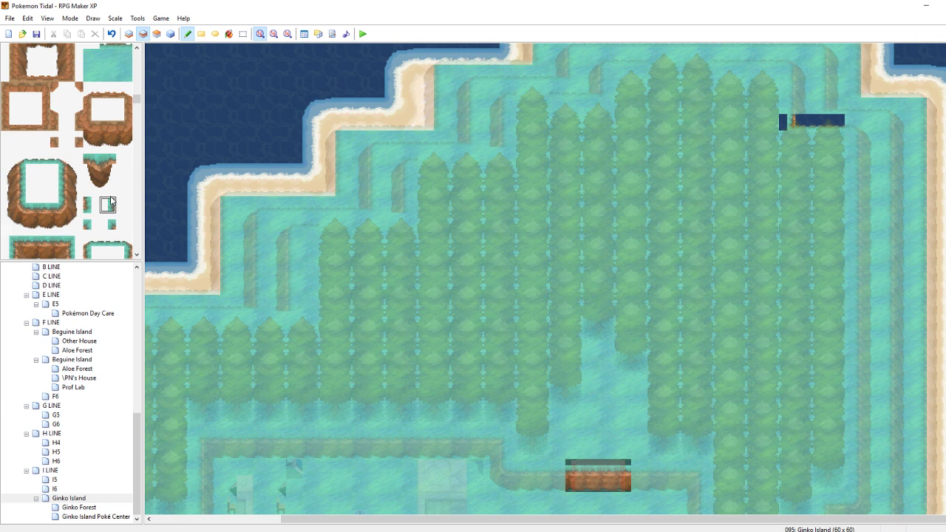
pyautogui.scroll(1, 111, 200)
pyautogui.click(123, 74)
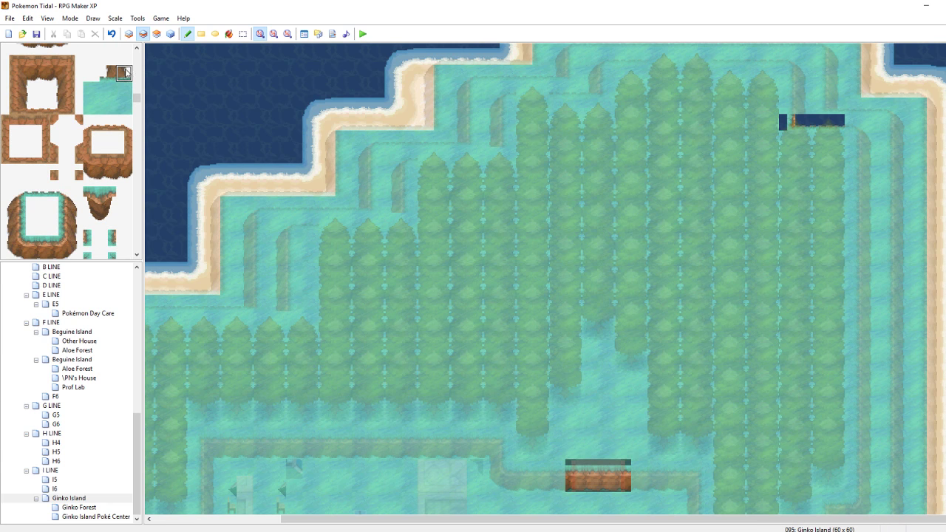
pyautogui.click(803, 122)
# Paint top cliff edge tiles on layer 2 behind the tips of the northernmost and northwestern tree columns
pyautogui.click(44, 193)
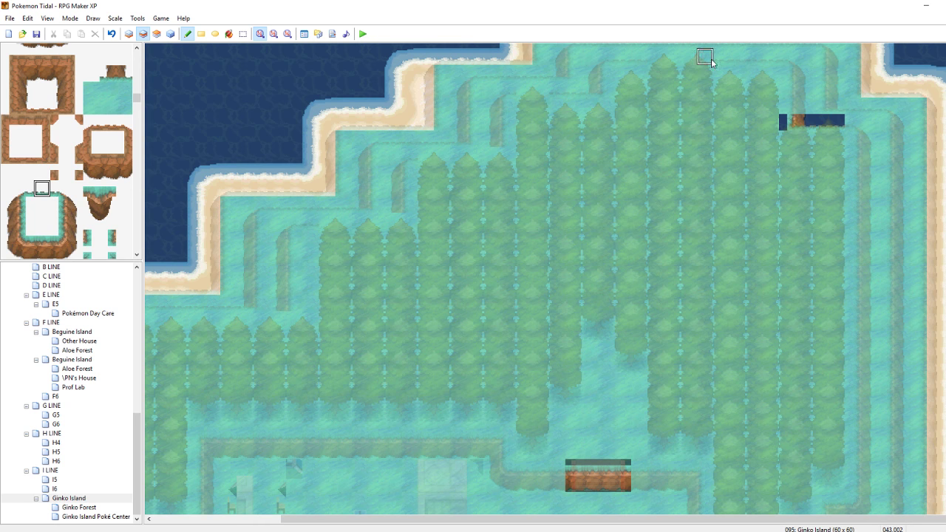
pyautogui.moveTo(710, 57); pyautogui.dragTo(651, 57)
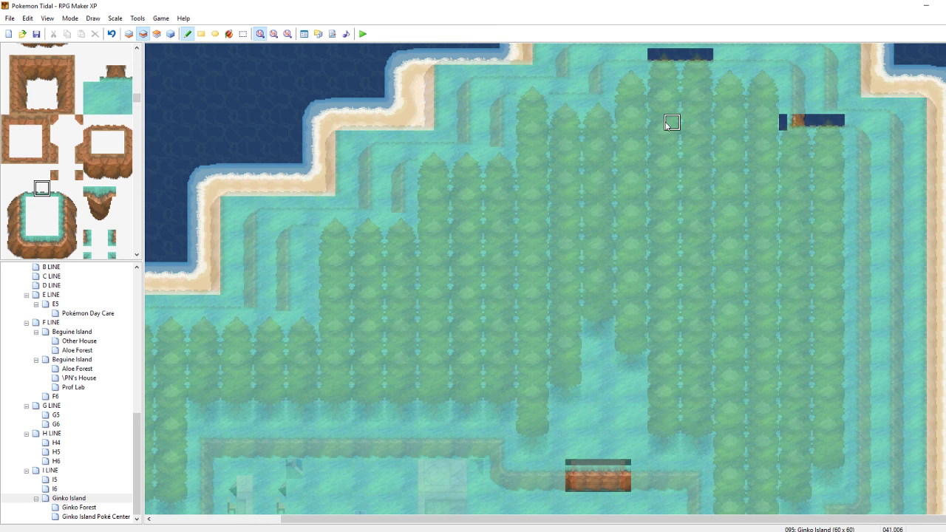
pyautogui.moveTo(542, 89); pyautogui.dragTo(525, 89)
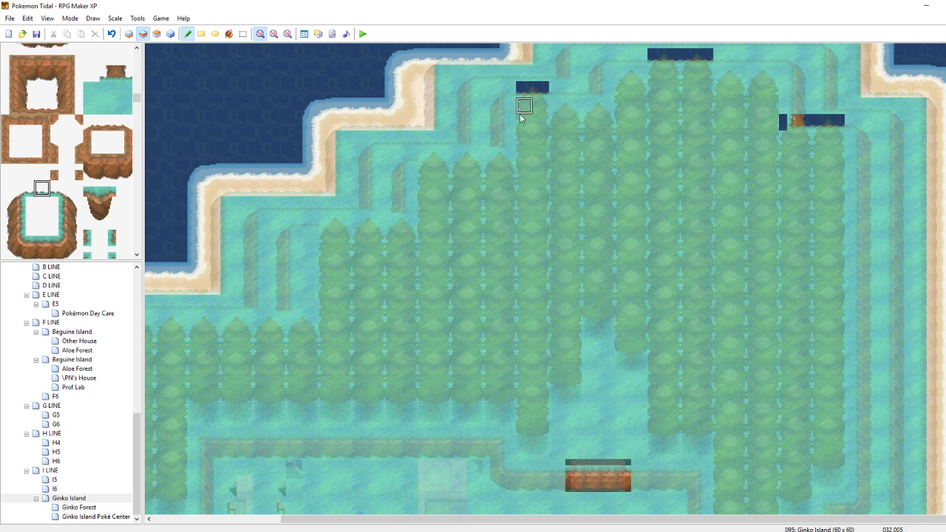
pyautogui.moveTo(430, 160); pyautogui.dragTo(472, 160)
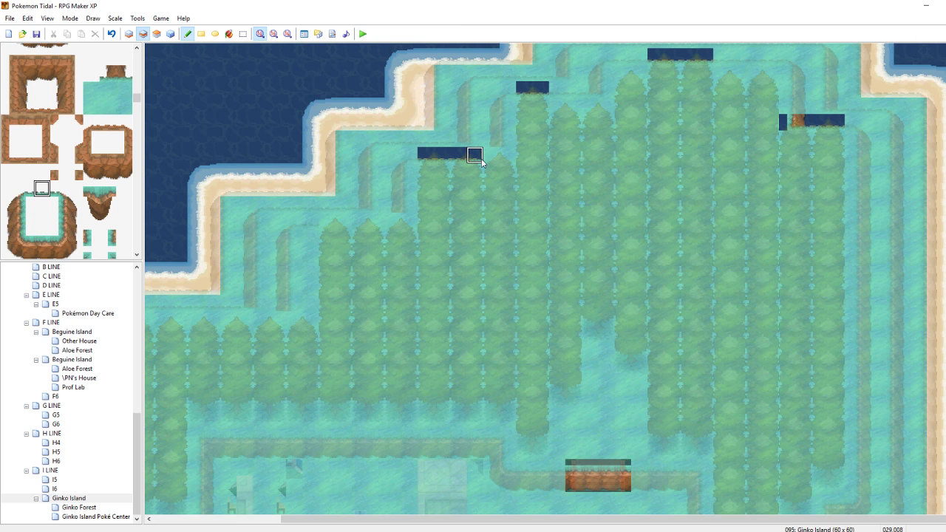
# Finish the east end of the northwestern cliff edge with a brown cliff corner tile and a teal grass edge tile
pyautogui.click(108, 73)
pyautogui.click(493, 153)
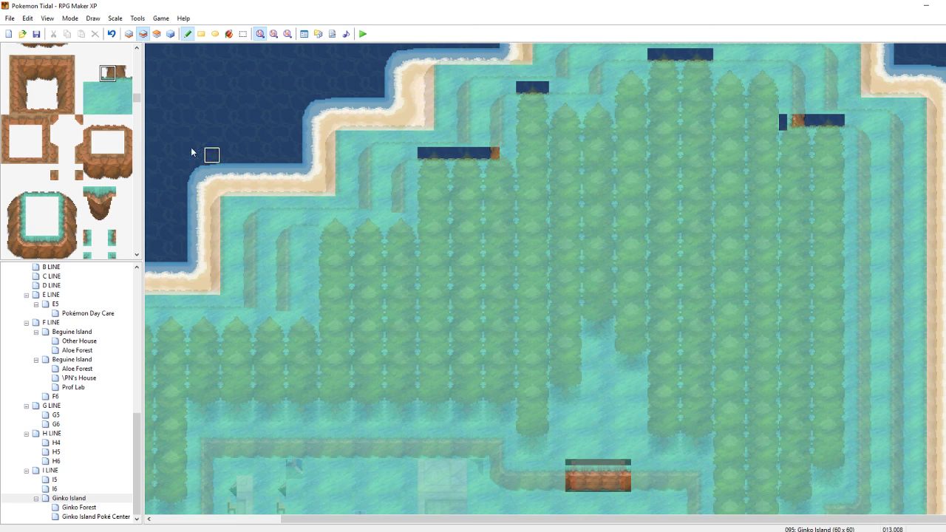
pyautogui.click(91, 238)
pyautogui.click(510, 155)
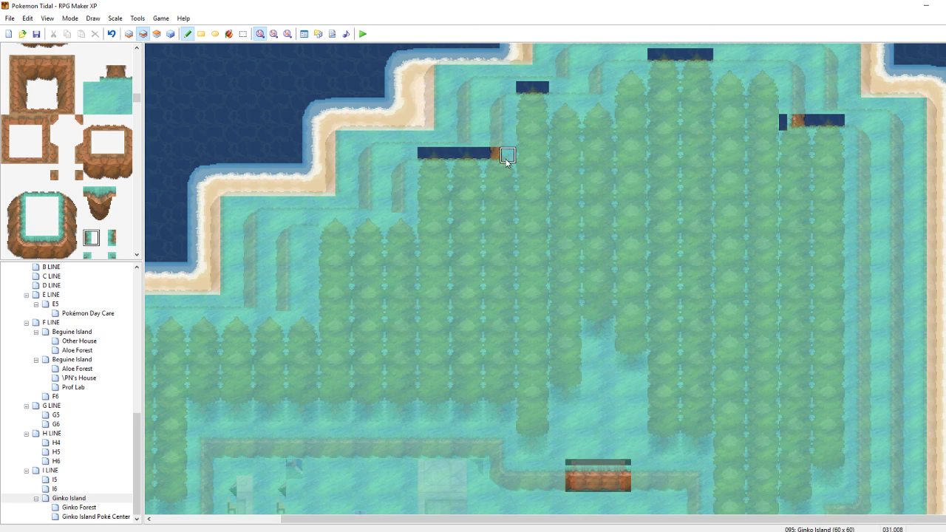
# Copy the cliff-edge tile strip from the row above onto the three tree tops of the next forest row, extending it west
pyautogui.click(411, 223)
pyautogui.moveTo(503, 157); pyautogui.dragTo(441, 158, button='right')
pyautogui.click(351, 226)
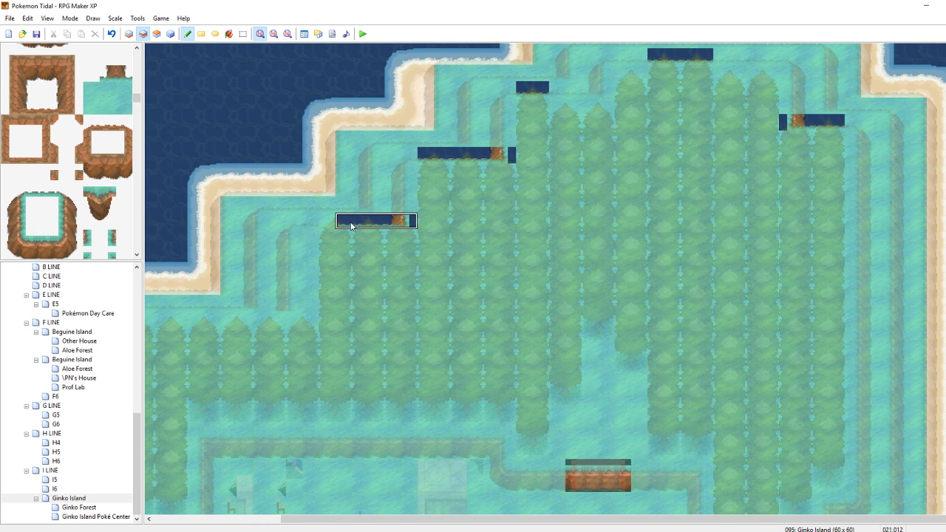
pyautogui.rightClick(362, 224)
pyautogui.click(333, 223)
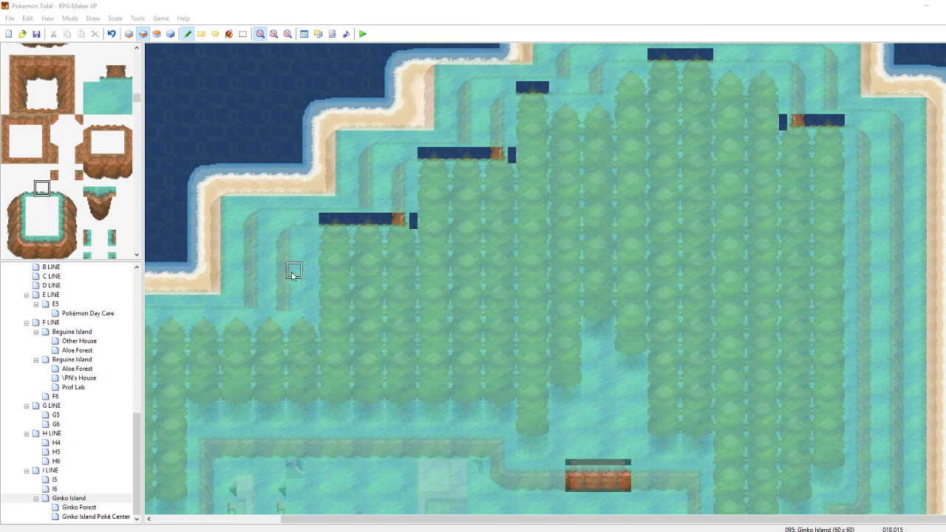
# Copy the cliff-edge strip along the lowest northwestern row of tree tops and extend it to the western end of the forest
pyautogui.moveTo(405, 221); pyautogui.dragTo(342, 226, button='right')
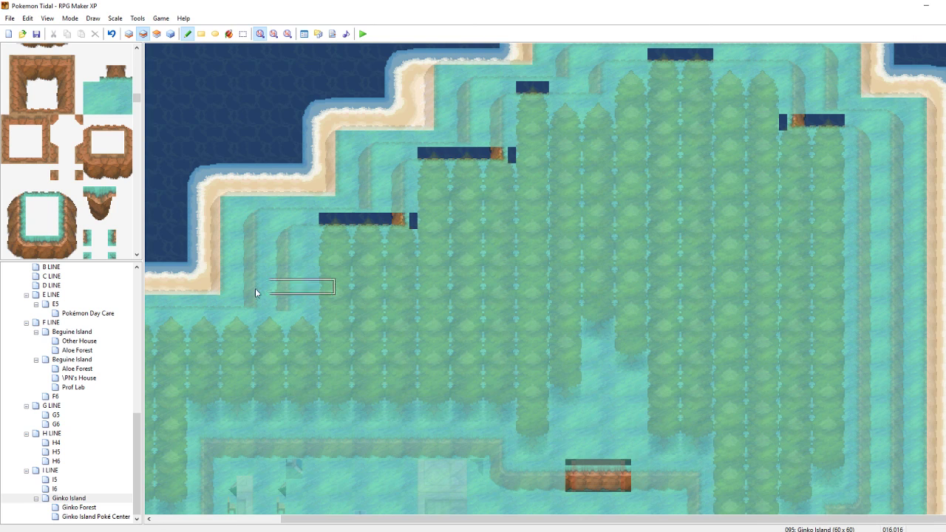
pyautogui.click(231, 323)
pyautogui.rightClick(242, 324)
pyautogui.moveTo(226, 322); pyautogui.dragTo(179, 322)
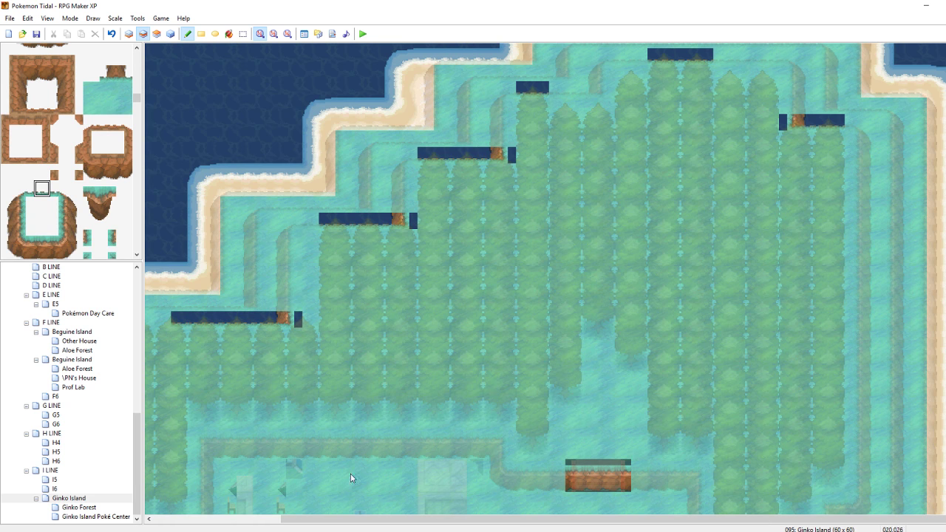
pyautogui.moveTo(444, 522); pyautogui.dragTo(358, 512)
pyautogui.moveTo(267, 321); pyautogui.dragTo(232, 319)
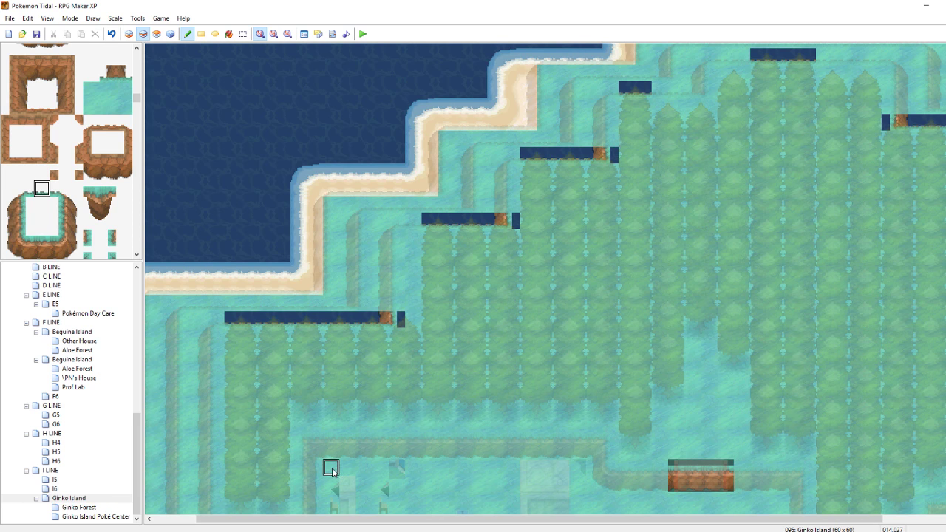
# Fill layer 1 beneath the forest and its adjoining terraces with grass ground tiles sampled from the town's northwest corner
pyautogui.moveTo(332, 469); pyautogui.dragTo(368, 486, button='right')
pyautogui.click(130, 35)
pyautogui.click(363, 479)
pyautogui.moveTo(363, 476)
pyautogui.mouseDown()
pyautogui.moveTo(332, 422)
pyautogui.moveTo(258, 342)
pyautogui.moveTo(268, 439)
pyautogui.moveTo(319, 491)
pyautogui.moveTo(270, 473)
pyautogui.moveTo(285, 439)
pyautogui.moveTo(292, 354)
pyautogui.moveTo(344, 340)
pyautogui.moveTo(393, 411)
pyautogui.moveTo(394, 345)
pyautogui.moveTo(408, 342)
pyautogui.moveTo(397, 340)
pyautogui.moveTo(365, 229)
pyautogui.moveTo(369, 323)
pyautogui.moveTo(401, 236)
pyautogui.moveTo(417, 225)
pyautogui.moveTo(442, 312)
pyautogui.moveTo(494, 205)
pyautogui.moveTo(481, 163)
pyautogui.moveTo(515, 232)
pyautogui.moveTo(420, 357)
pyautogui.moveTo(437, 416)
pyautogui.moveTo(405, 478)
pyautogui.moveTo(576, 441)
pyautogui.moveTo(562, 435)
pyautogui.moveTo(556, 302)
pyautogui.moveTo(529, 183)
pyautogui.moveTo(596, 159)
pyautogui.moveTo(585, 110)
pyautogui.moveTo(598, 96)
pyautogui.moveTo(664, 97)
pyautogui.moveTo(697, 110)
pyautogui.moveTo(799, 78)
pyautogui.moveTo(912, 118)
pyautogui.moveTo(852, 140)
pyautogui.moveTo(704, 167)
pyautogui.moveTo(668, 150)
pyautogui.moveTo(636, 200)
pyautogui.moveTo(672, 163)
pyautogui.moveTo(641, 399)
pyautogui.moveTo(566, 469)
pyautogui.moveTo(598, 473)
pyautogui.moveTo(600, 483)
pyautogui.moveTo(748, 485)
pyautogui.moveTo(625, 447)
pyautogui.moveTo(709, 443)
pyautogui.moveTo(607, 296)
pyautogui.moveTo(670, 219)
pyautogui.moveTo(789, 242)
pyautogui.moveTo(752, 215)
pyautogui.moveTo(721, 111)
pyautogui.moveTo(753, 78)
pyautogui.moveTo(900, 92)
pyautogui.moveTo(928, 78)
pyautogui.moveTo(830, 140)
pyautogui.moveTo(782, 144)
pyautogui.moveTo(913, 189)
pyautogui.moveTo(930, 137)
pyautogui.moveTo(862, 181)
pyautogui.moveTo(706, 459)
pyautogui.moveTo(786, 471)
pyautogui.moveTo(895, 446)
pyautogui.moveTo(866, 354)
pyautogui.moveTo(909, 205)
pyautogui.moveTo(938, 185)
pyautogui.moveTo(939, 414)
pyautogui.moveTo(925, 466)
pyautogui.moveTo(839, 492)
pyautogui.moveTo(936, 476)
pyautogui.moveTo(926, 352)
pyautogui.mouseUp()
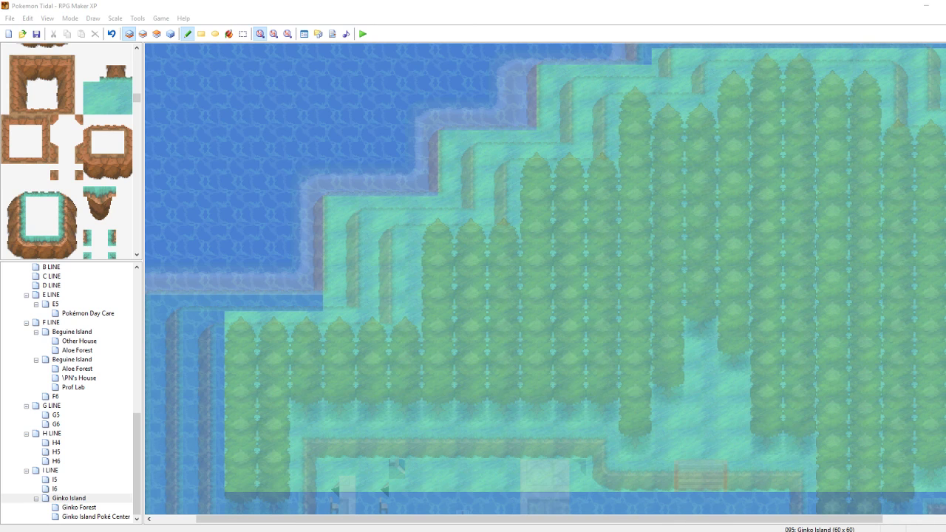
pyautogui.click(839, 344)
pyautogui.hotkey('ctrl', 'z')
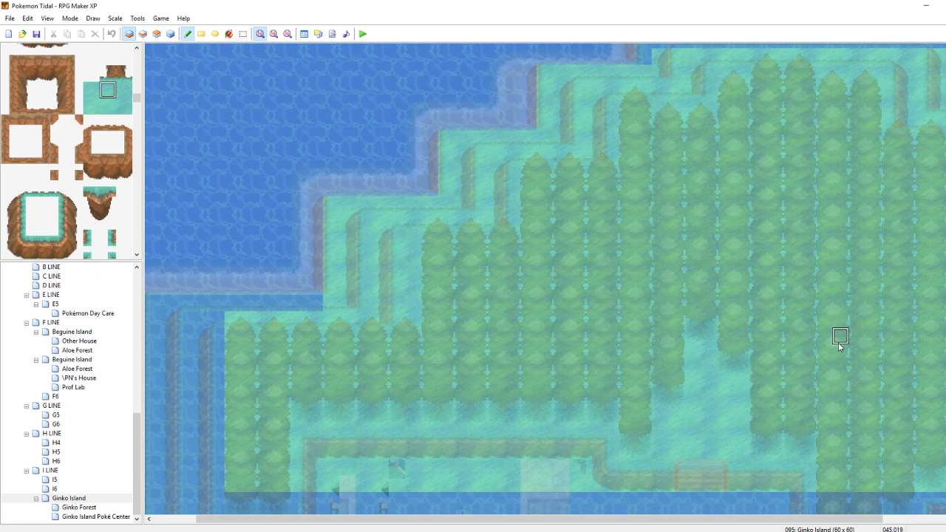
# Fill layer 1 under the western terraces with the sampled grass tiles and save the project
pyautogui.moveTo(330, 465); pyautogui.dragTo(358, 477, button='right')
pyautogui.moveTo(244, 472)
pyautogui.mouseDown()
pyautogui.moveTo(271, 485)
pyautogui.moveTo(215, 485)
pyautogui.moveTo(237, 335)
pyautogui.moveTo(244, 326)
pyautogui.moveTo(323, 321)
pyautogui.moveTo(190, 327)
pyautogui.moveTo(184, 486)
pyautogui.moveTo(280, 502)
pyautogui.moveTo(601, 514)
pyautogui.moveTo(938, 509)
pyautogui.moveTo(546, 523)
pyautogui.moveTo(184, 510)
pyautogui.mouseUp()
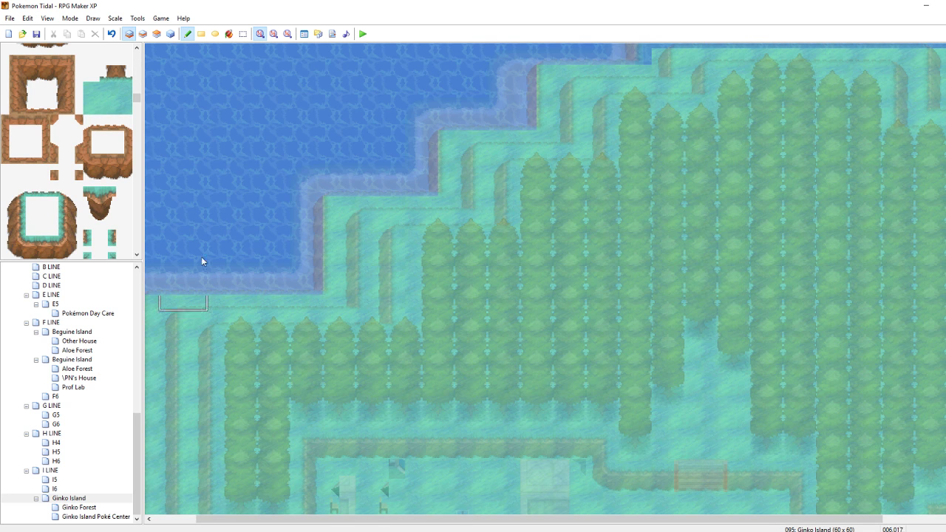
pyautogui.hotkey('ctrl', 's')
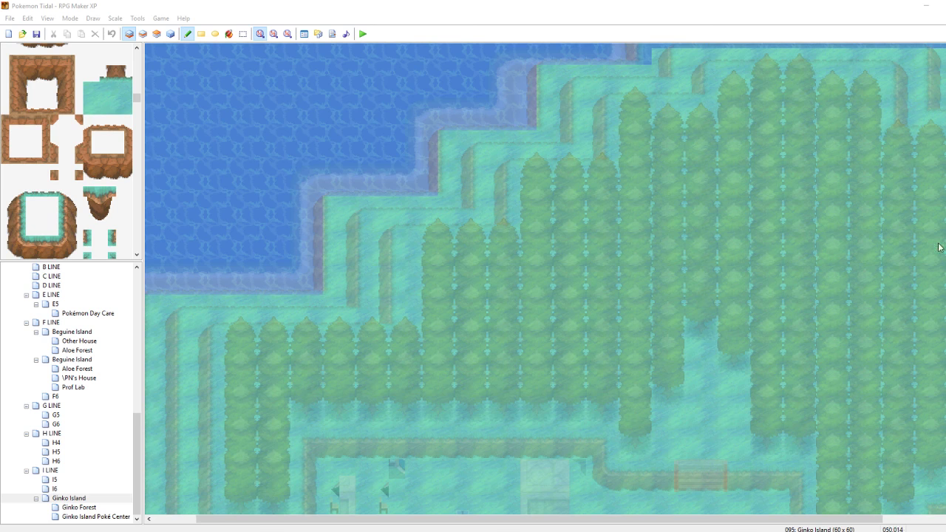
# Fill layer 1 under the island's northernmost terrace with grass tiles and save the project
pyautogui.scroll(1, 925, 254)
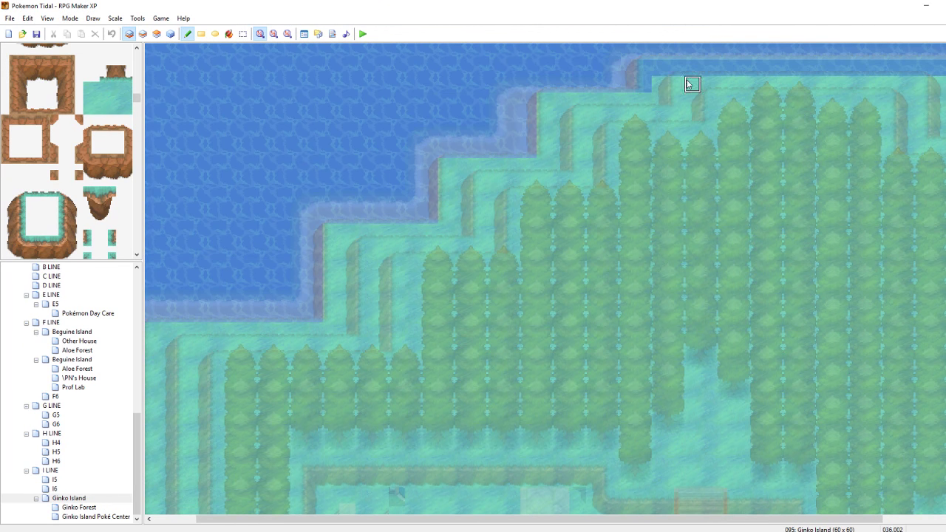
pyautogui.moveTo(663, 85); pyautogui.dragTo(700, 103, button='right')
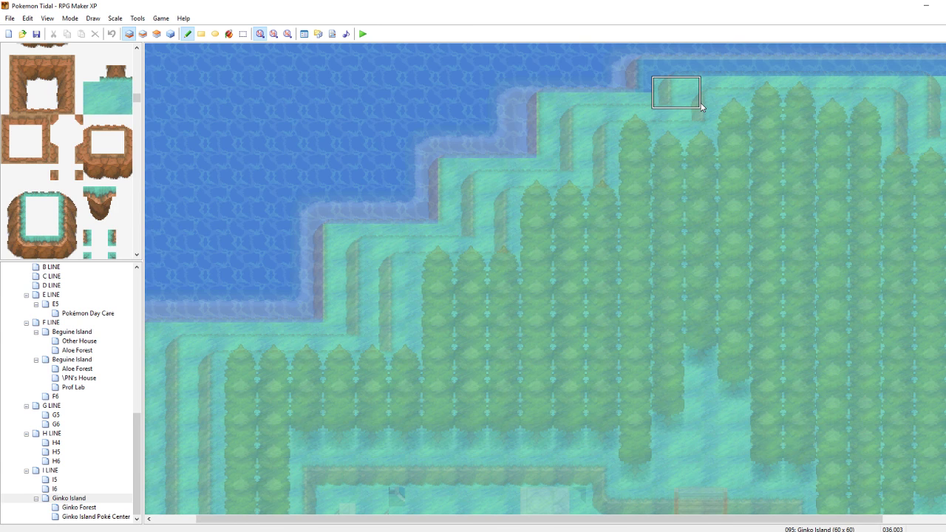
pyautogui.moveTo(700, 107)
pyautogui.mouseDown()
pyautogui.moveTo(714, 91)
pyautogui.moveTo(945, 90)
pyautogui.mouseUp()
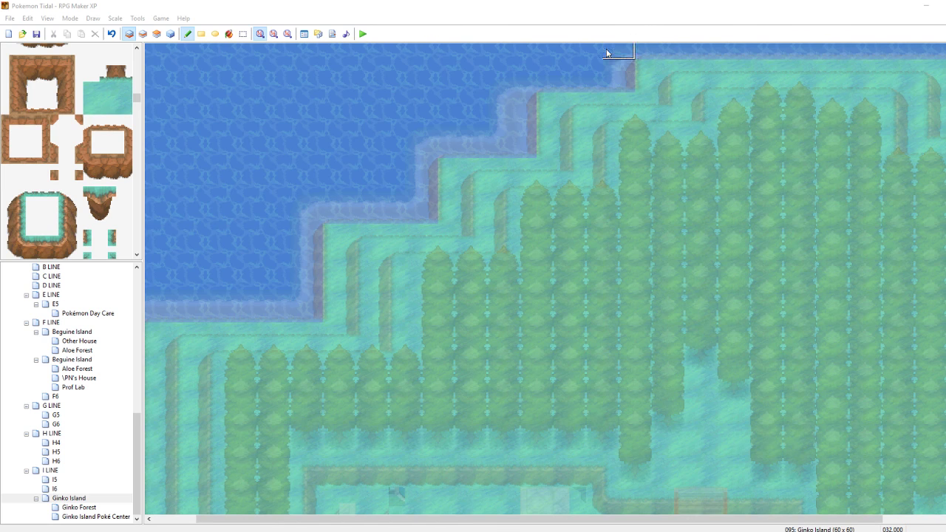
pyautogui.hotkey('ctrl', 's')
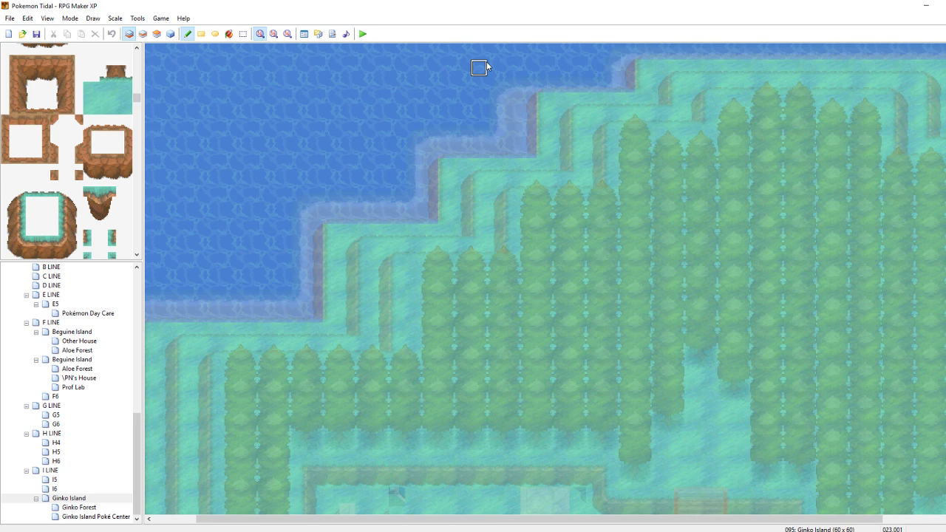
# Fill layer 1 under the town and its southern and western terraces with grass tiles sampled from the town's northwest corner
pyautogui.scroll(-5, 833, 236)
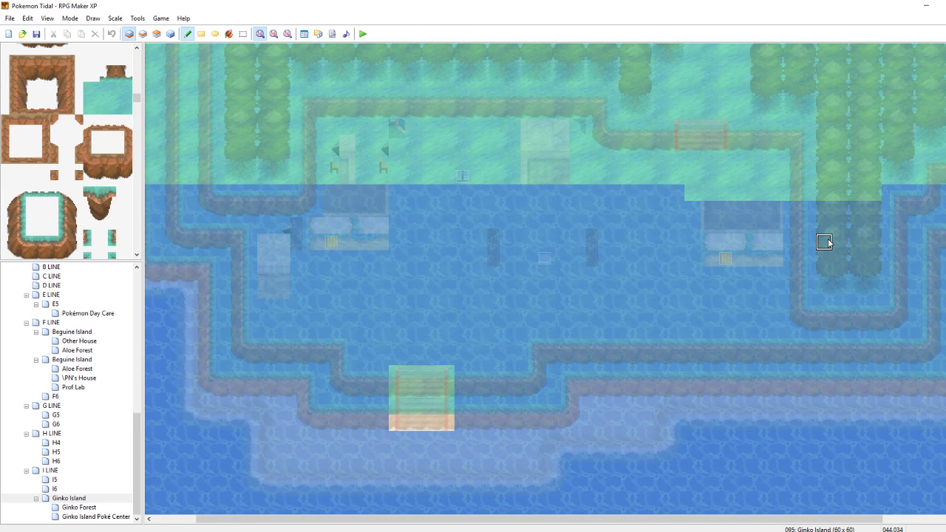
pyautogui.moveTo(332, 127); pyautogui.dragTo(364, 145, button='right')
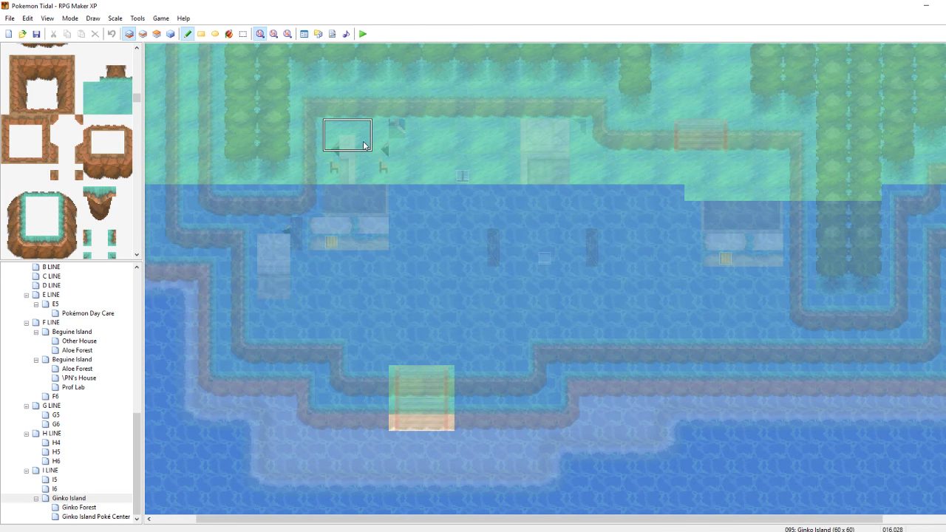
pyautogui.moveTo(366, 188)
pyautogui.mouseDown()
pyautogui.moveTo(367, 197)
pyautogui.moveTo(190, 220)
pyautogui.moveTo(188, 258)
pyautogui.moveTo(247, 268)
pyautogui.moveTo(258, 372)
pyautogui.moveTo(332, 368)
pyautogui.moveTo(357, 382)
pyautogui.moveTo(353, 403)
pyautogui.moveTo(382, 399)
pyautogui.moveTo(384, 342)
pyautogui.moveTo(463, 363)
pyautogui.moveTo(432, 372)
pyautogui.moveTo(418, 399)
pyautogui.moveTo(557, 400)
pyautogui.moveTo(539, 376)
pyautogui.moveTo(365, 309)
pyautogui.moveTo(310, 346)
pyautogui.moveTo(231, 217)
pyautogui.moveTo(348, 212)
pyautogui.moveTo(382, 300)
pyautogui.moveTo(450, 330)
pyautogui.moveTo(510, 347)
pyautogui.moveTo(569, 344)
pyautogui.moveTo(594, 370)
pyautogui.moveTo(764, 372)
pyautogui.moveTo(611, 268)
pyautogui.moveTo(566, 293)
pyautogui.moveTo(585, 228)
pyautogui.moveTo(644, 228)
pyautogui.moveTo(712, 260)
pyautogui.moveTo(714, 313)
pyautogui.moveTo(714, 261)
pyautogui.moveTo(706, 345)
pyautogui.moveTo(796, 346)
pyautogui.moveTo(813, 378)
pyautogui.moveTo(939, 358)
pyautogui.moveTo(943, 379)
pyautogui.moveTo(921, 185)
pyautogui.moveTo(858, 355)
pyautogui.moveTo(860, 201)
pyautogui.moveTo(910, 243)
pyautogui.moveTo(903, 345)
pyautogui.mouseUp()
# Fill layer 1 under the southeastern terraces with grass tiles sampled from the southeast ledge corner
pyautogui.moveTo(830, 522); pyautogui.dragTo(918, 522)
pyautogui.moveTo(853, 377); pyautogui.dragTo(825, 363, button='right')
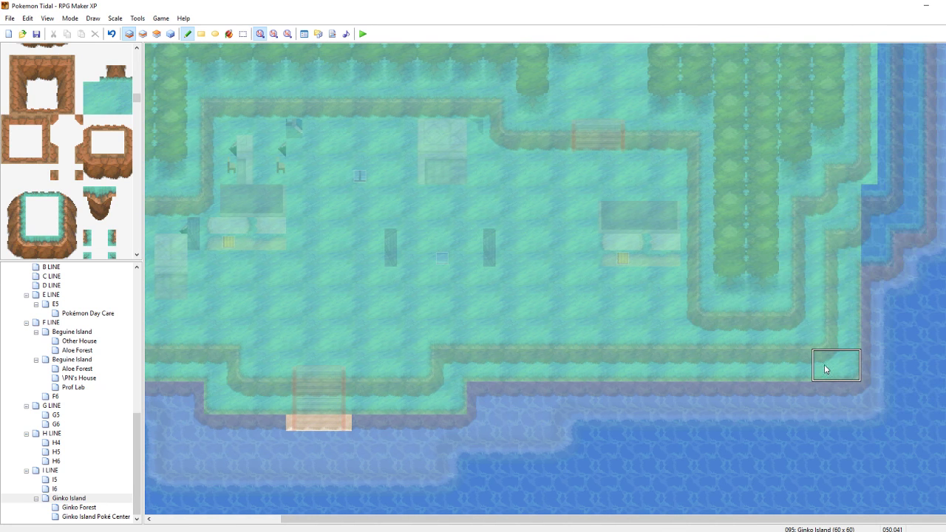
pyautogui.moveTo(824, 231)
pyautogui.mouseDown()
pyautogui.moveTo(854, 242)
pyautogui.moveTo(870, 193)
pyautogui.moveTo(883, 207)
pyautogui.moveTo(888, 41)
pyautogui.mouseUp()
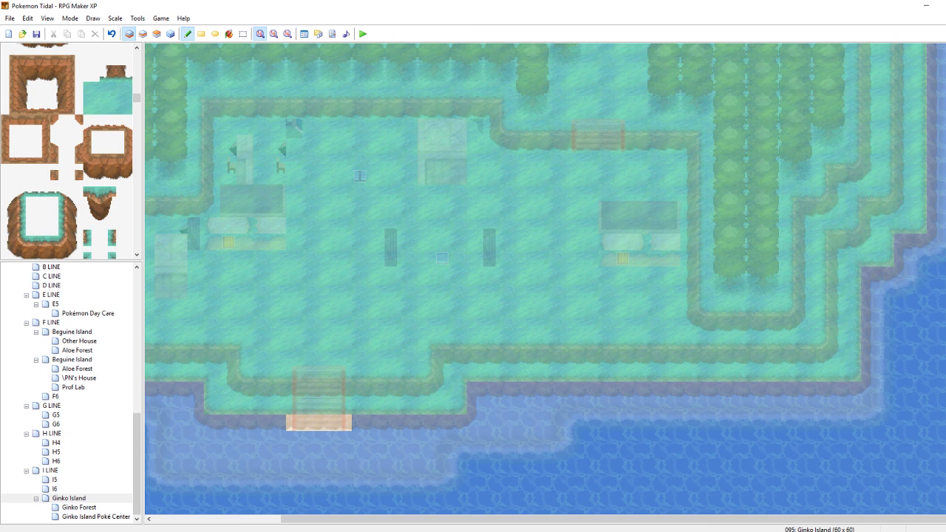
# Extend the layer 1 grass fill north along the eastern terraces up to the island's northeast corner
pyautogui.scroll(5, 919, 279)
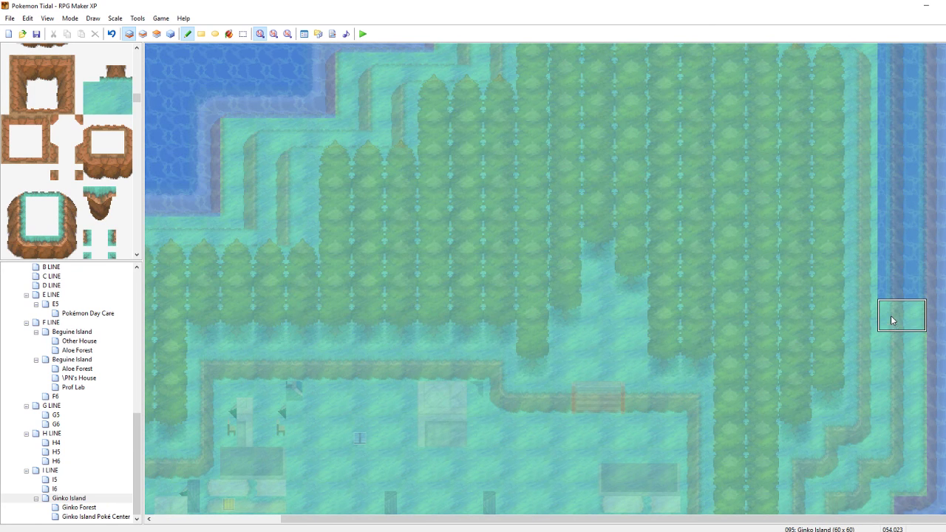
pyautogui.moveTo(893, 320); pyautogui.dragTo(893, 70)
pyautogui.moveTo(945, 122); pyautogui.dragTo(945, 72)
pyautogui.moveTo(913, 180); pyautogui.dragTo(915, 132)
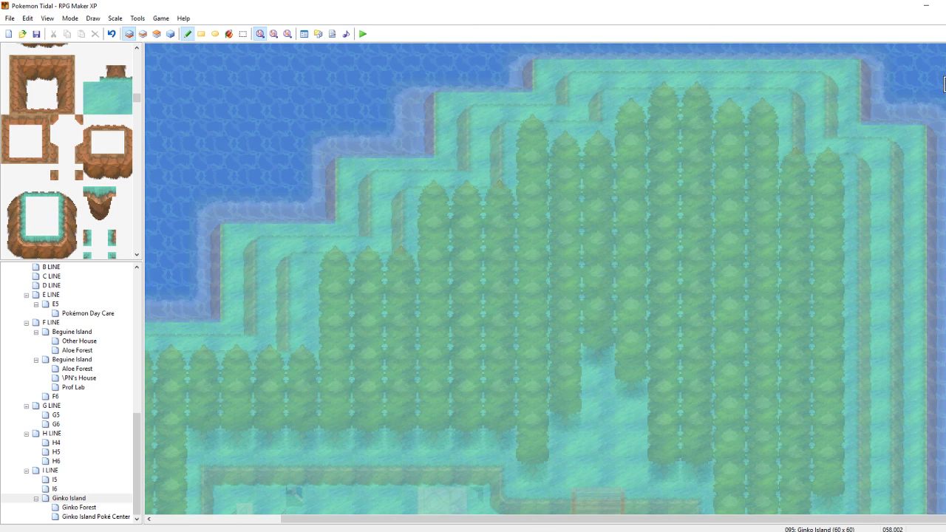
# On layer 3, place a five-tile patch of tall grass on the eastern side of the forest clearing above the stairs
pyautogui.scroll(-3, 545, 278)
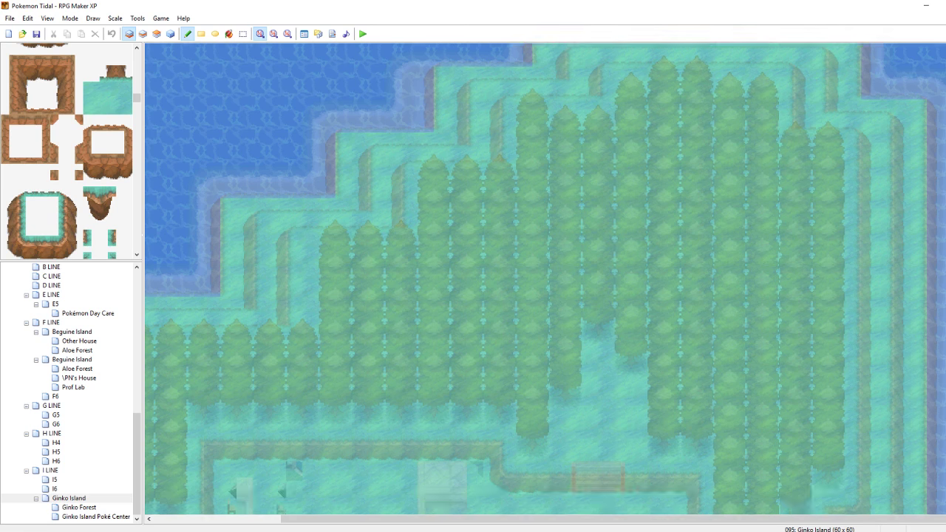
pyautogui.click(158, 35)
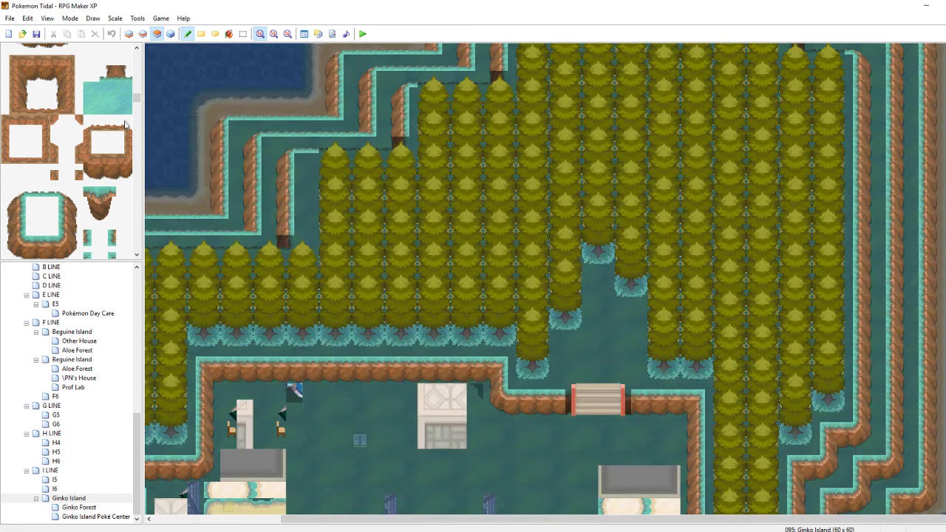
pyautogui.moveTo(137, 103); pyautogui.dragTo(137, 60)
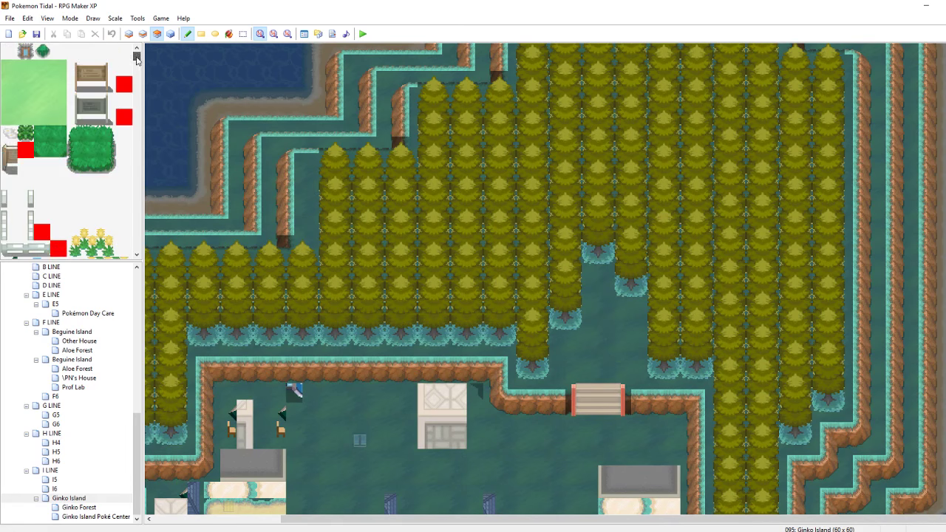
pyautogui.click(26, 132)
pyautogui.click(635, 310)
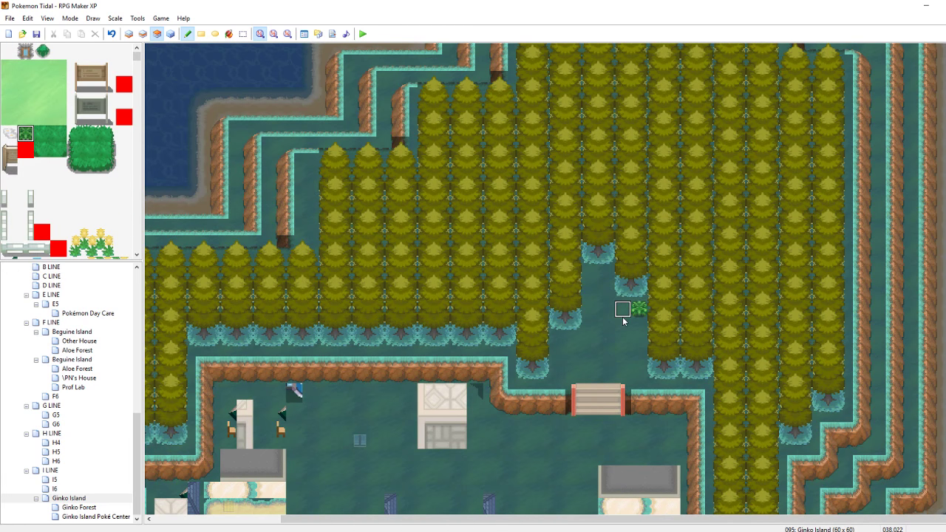
pyautogui.click(624, 316)
pyautogui.click(641, 342)
pyautogui.click(640, 328)
pyautogui.click(629, 330)
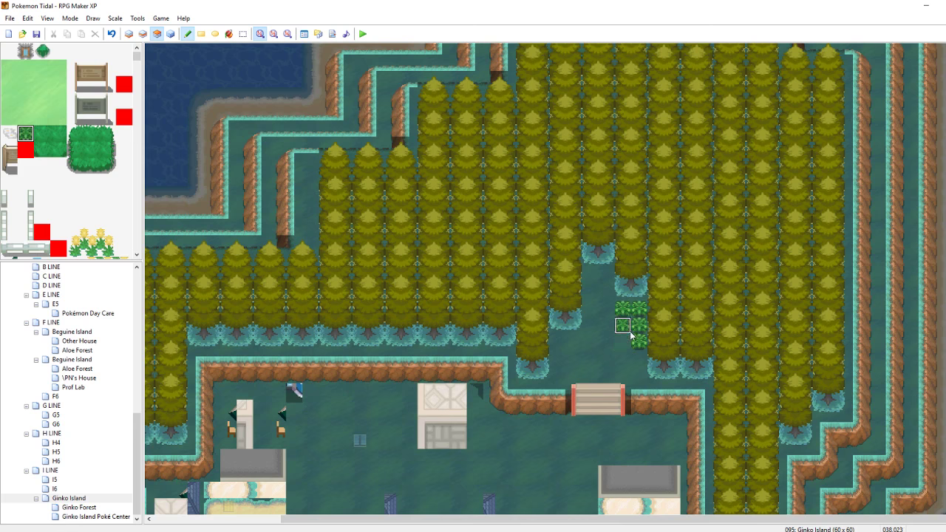
# Place a three-tile patch of tall grass on the western side of the forest clearing
pyautogui.click(557, 341)
pyautogui.click(574, 341)
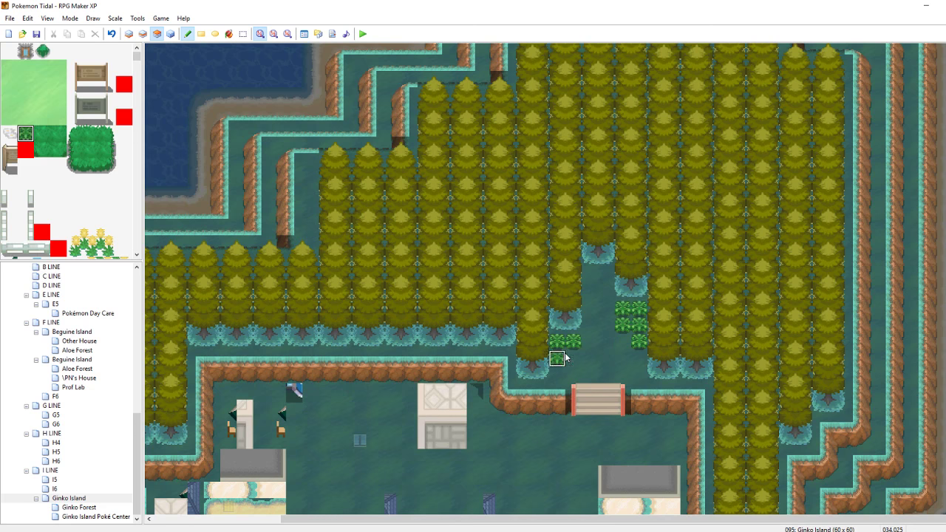
pyautogui.rightClick(600, 335)
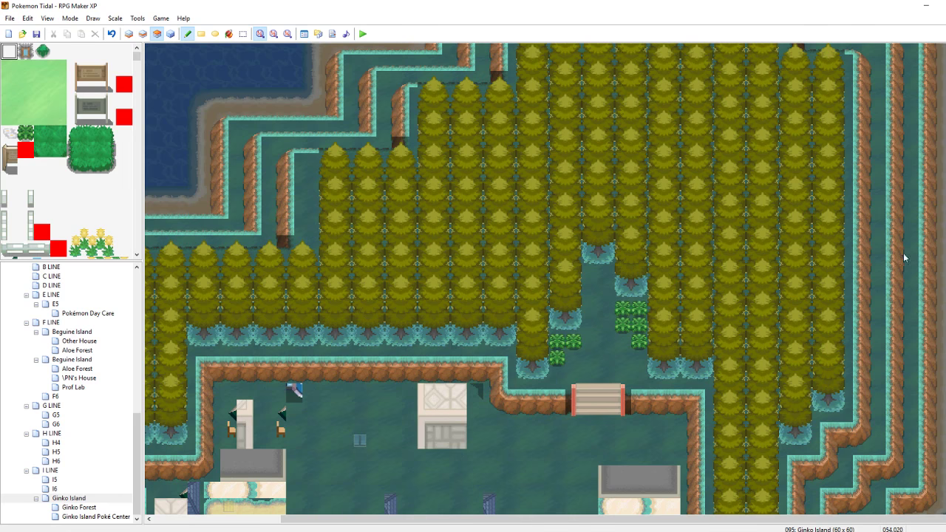
# Replace the grey-roofed building at the town's eastern end with the green-roofed house, adjusting its placement within the same plot
pyautogui.scroll(-4, 546, 278)
pyautogui.moveTo(140, 57); pyautogui.dragTo(138, 136)
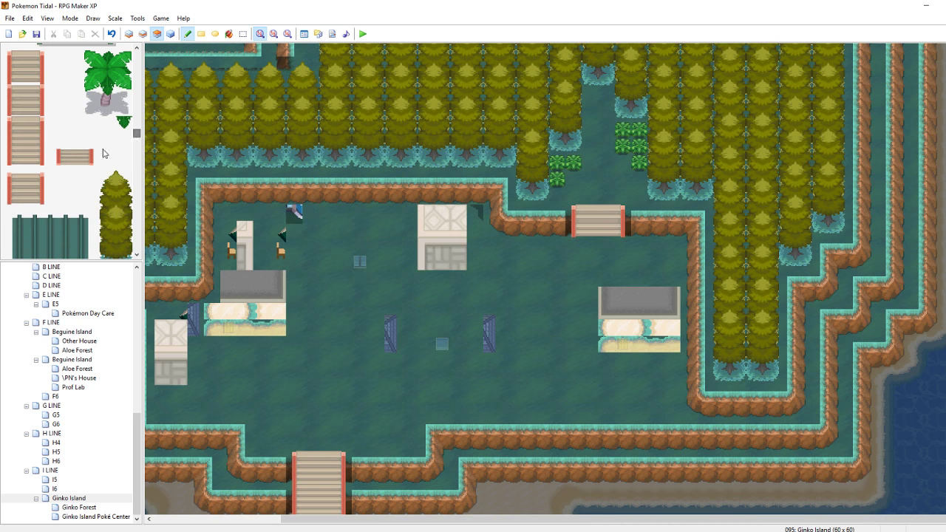
pyautogui.scroll(-3, 102, 153)
pyautogui.moveTo(92, 212); pyautogui.dragTo(9, 125)
pyautogui.click(583, 270)
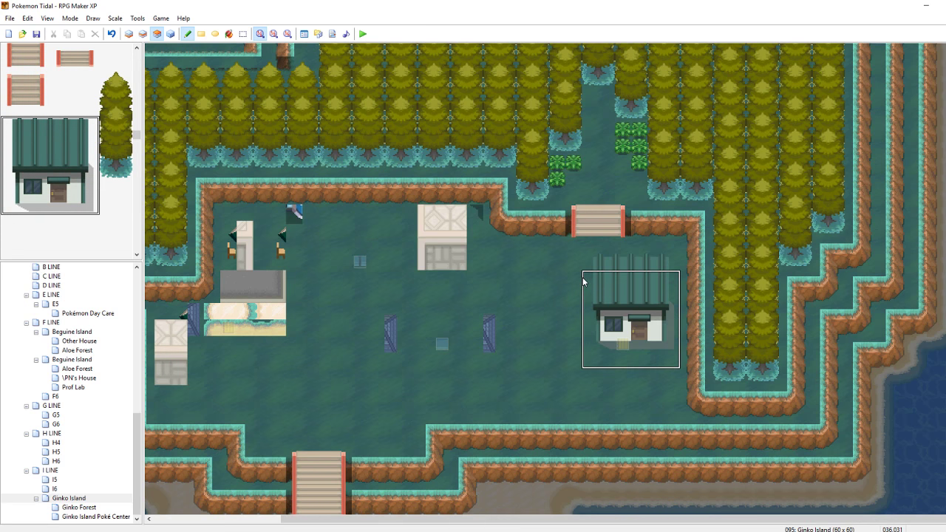
pyautogui.hotkey('ctrl', 'z')
pyautogui.click(584, 281)
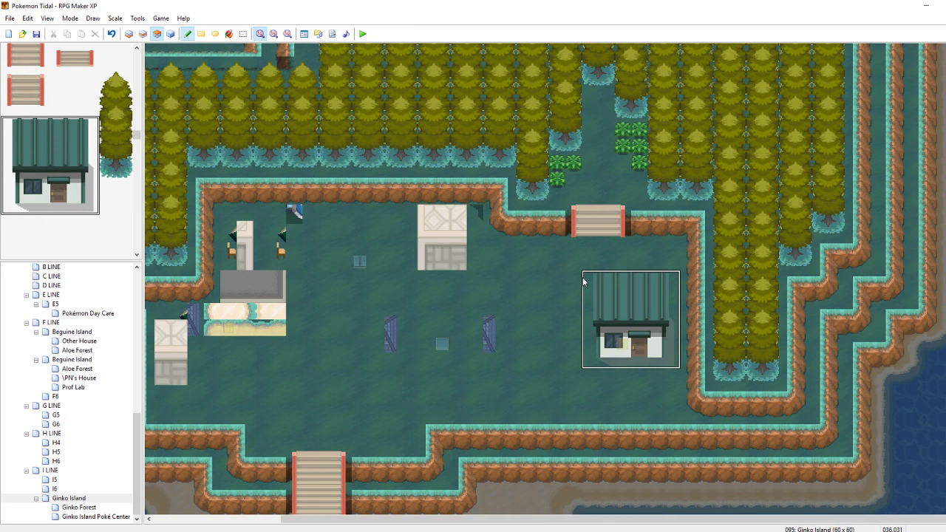
pyautogui.hotkey('ctrl', 'z')
pyautogui.click(588, 293)
pyautogui.hotkey('ctrl', 'z')
pyautogui.click(589, 283)
pyautogui.rightClick(557, 290)
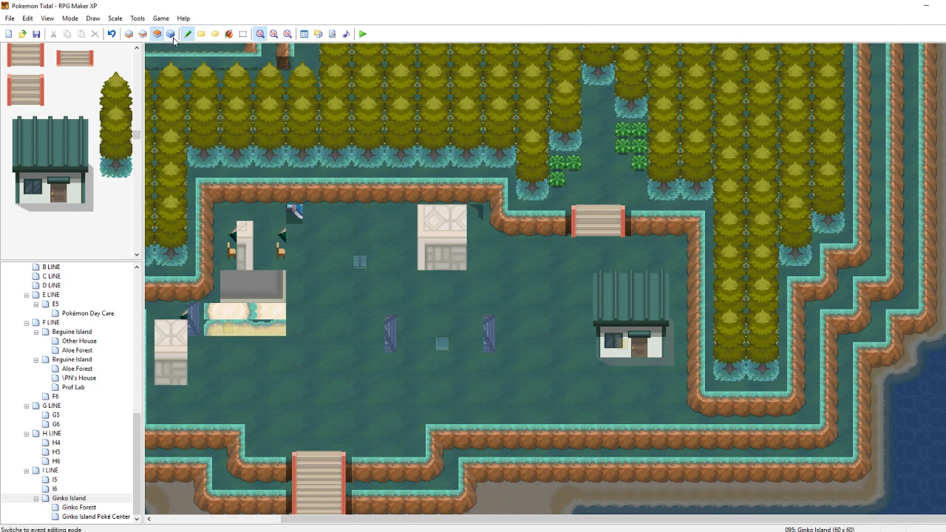
# Move the eastern house's door event onto the new doorway on the event layer, and return to layer 3
pyautogui.click(171, 33)
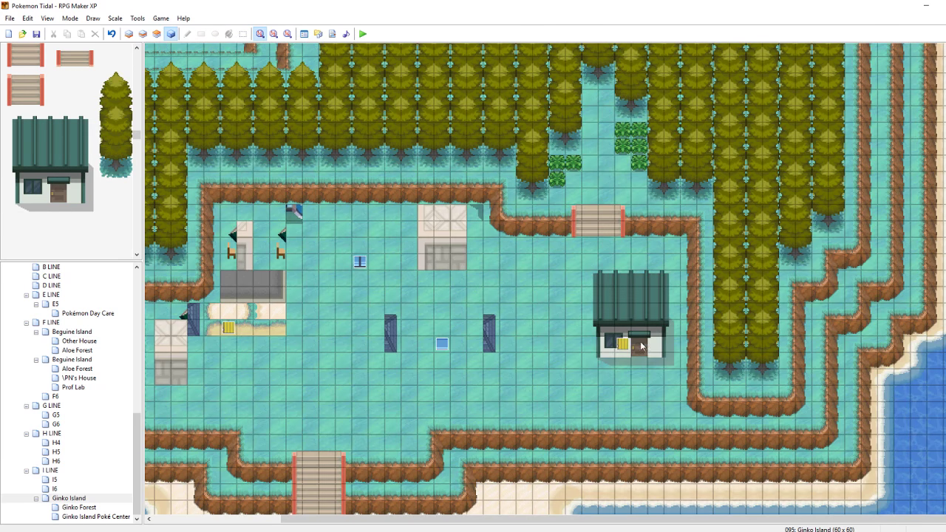
pyautogui.click(157, 34)
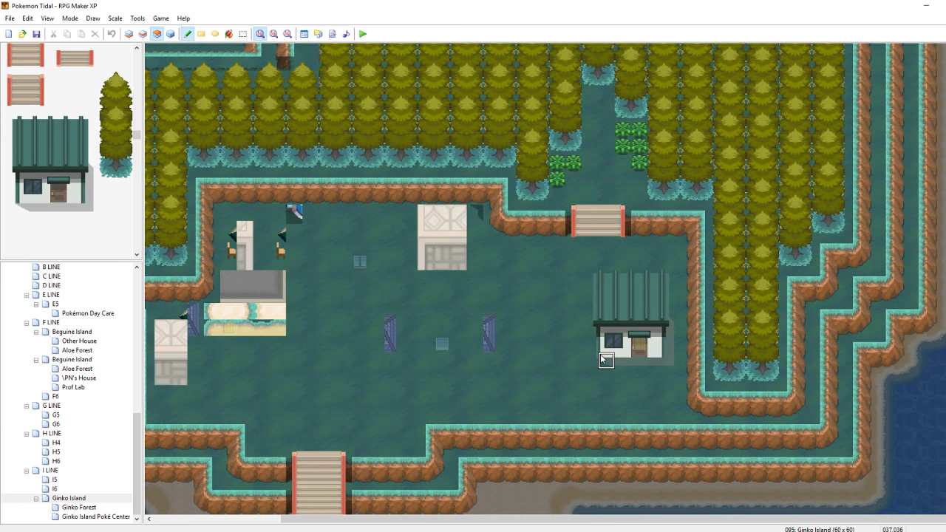
# Copy the eastern green-roofed house and place it over the grey-roofed building at the town's western end, level with the original
pyautogui.moveTo(606, 360); pyautogui.dragTo(672, 278, button='right')
pyautogui.moveTo(672, 360)
pyautogui.mouseDown(button='right')
pyautogui.moveTo(651, 318)
pyautogui.moveTo(596, 273)
pyautogui.moveTo(597, 280)
pyautogui.mouseUp(button='right')
pyautogui.moveTo(551, 524); pyautogui.dragTo(415, 521)
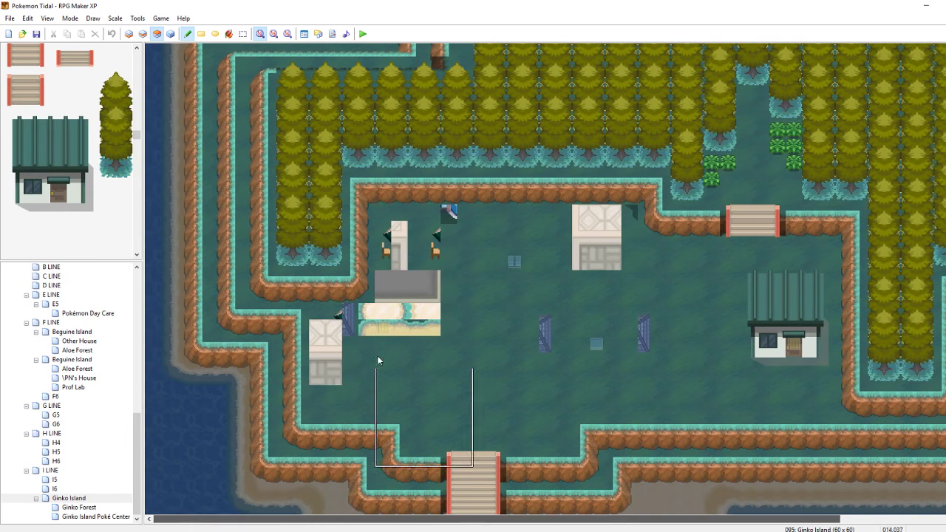
pyautogui.click(322, 289)
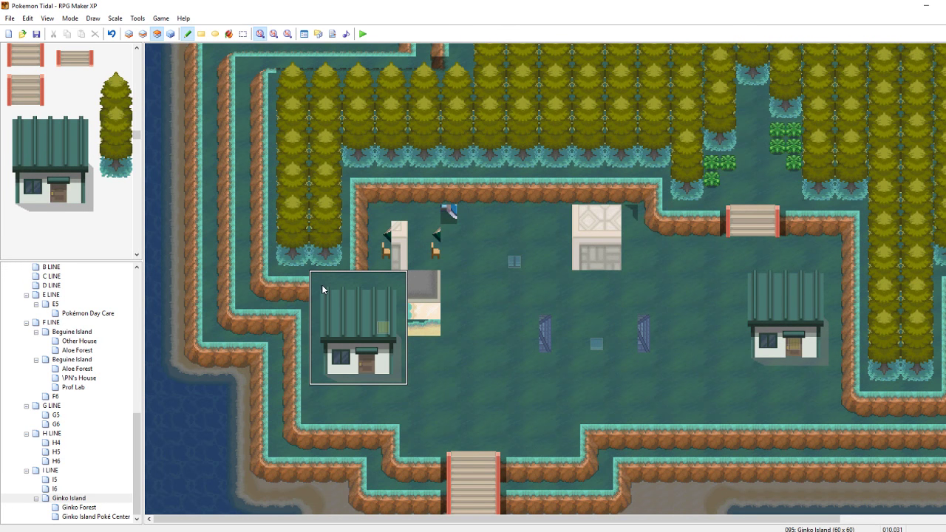
pyautogui.hotkey('ctrl', 'z')
pyautogui.click(356, 268)
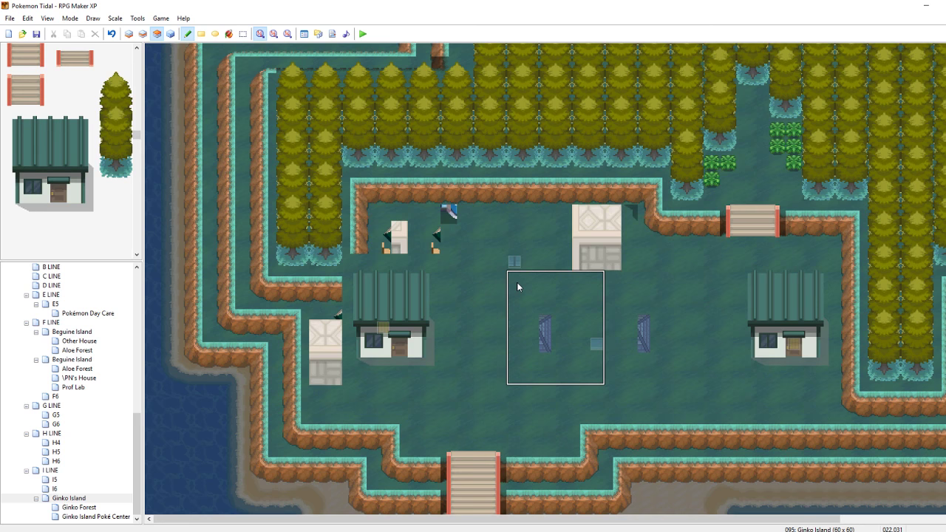
# Erase the leftover fragments of the old buildings from the town clearing on layer 3, keeping the two green-roofed houses, and save the project
pyautogui.rightClick(479, 364)
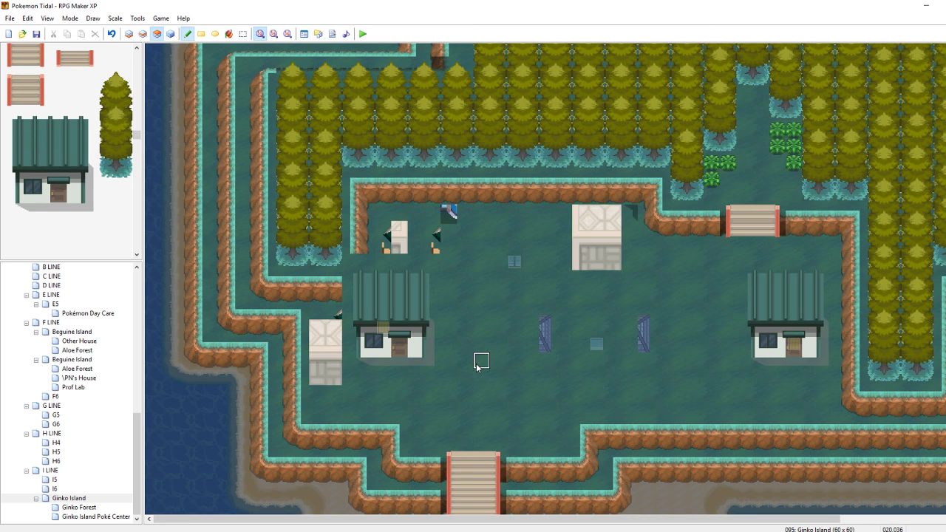
pyautogui.moveTo(546, 343); pyautogui.dragTo(548, 311)
pyautogui.moveTo(644, 344); pyautogui.dragTo(645, 329)
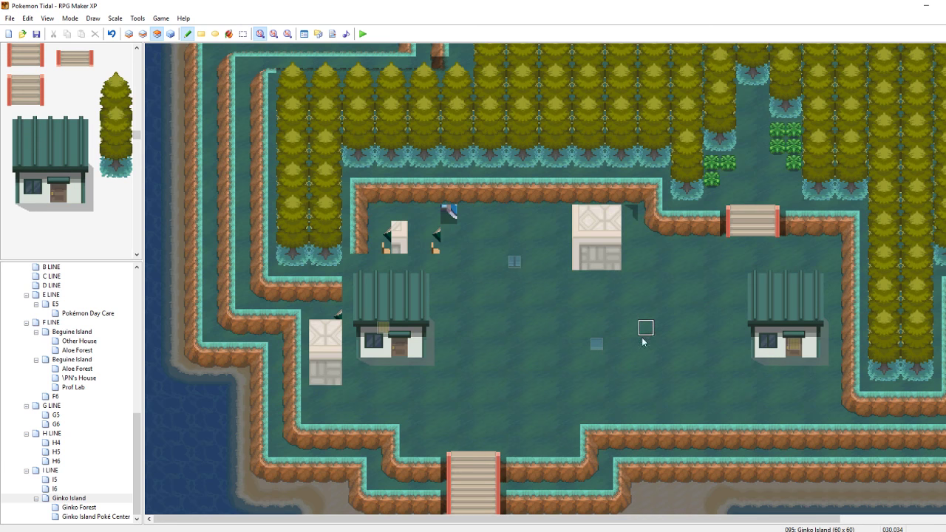
pyautogui.moveTo(581, 261)
pyautogui.mouseDown()
pyautogui.moveTo(607, 261)
pyautogui.moveTo(629, 213)
pyautogui.moveTo(596, 252)
pyautogui.moveTo(579, 247)
pyautogui.mouseUp()
pyautogui.moveTo(463, 225)
pyautogui.mouseDown()
pyautogui.moveTo(444, 238)
pyautogui.moveTo(432, 226)
pyautogui.moveTo(385, 234)
pyautogui.moveTo(320, 349)
pyautogui.moveTo(333, 345)
pyautogui.mouseUp()
pyautogui.hotkey('ctrl', 's')
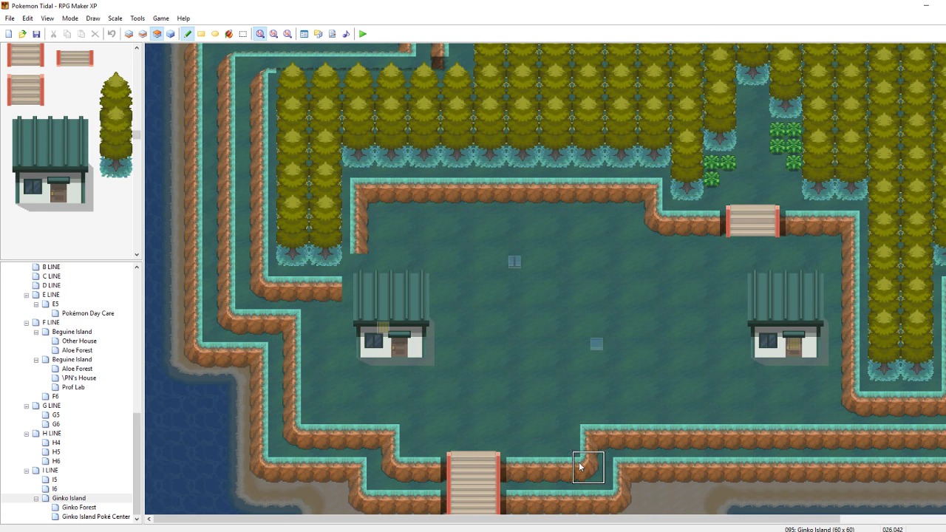
# Close the cliff gap behind the western house on layer 2 with a curved corner piece and the vertical cliff section above it
pyautogui.click(143, 33)
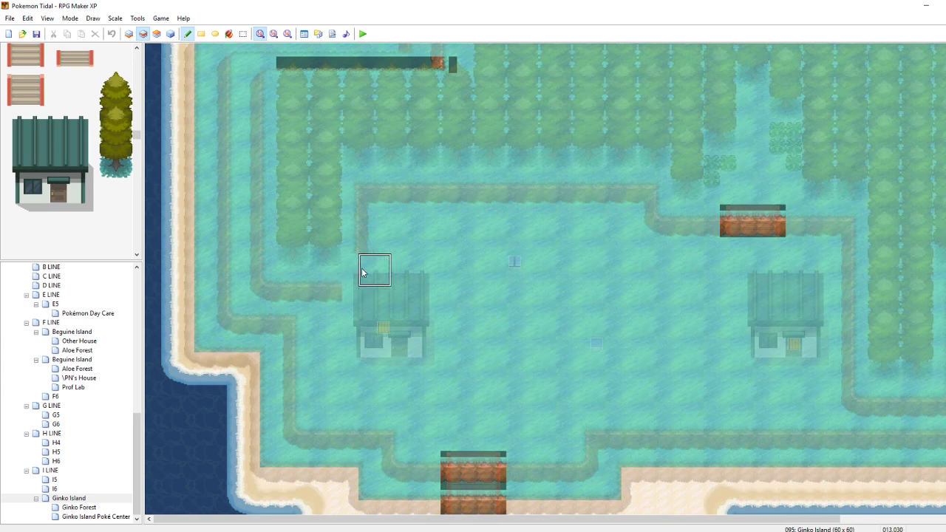
pyautogui.click(352, 285)
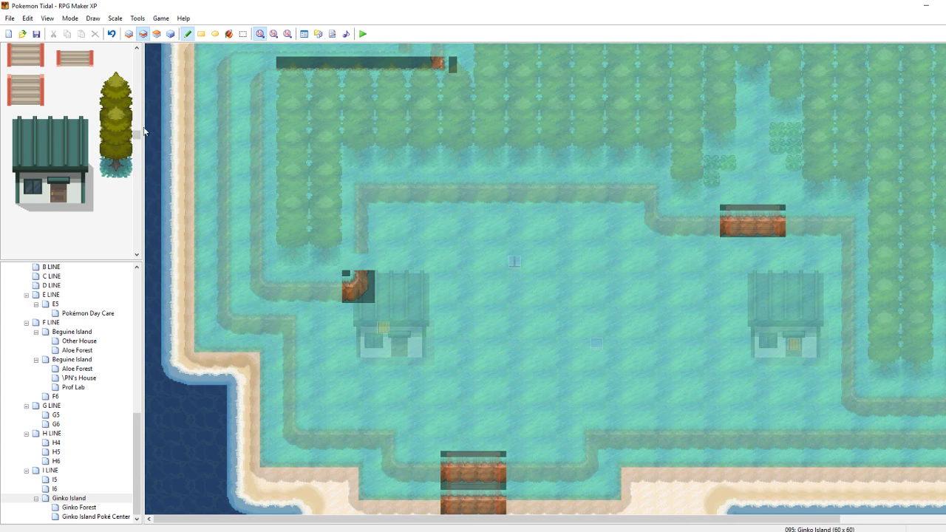
pyautogui.click(157, 33)
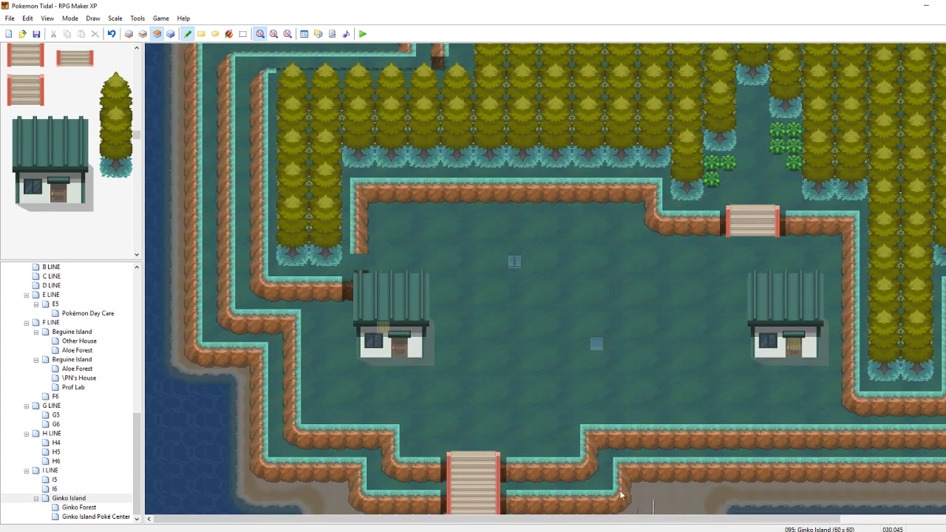
pyautogui.moveTo(652, 522); pyautogui.dragTo(708, 520)
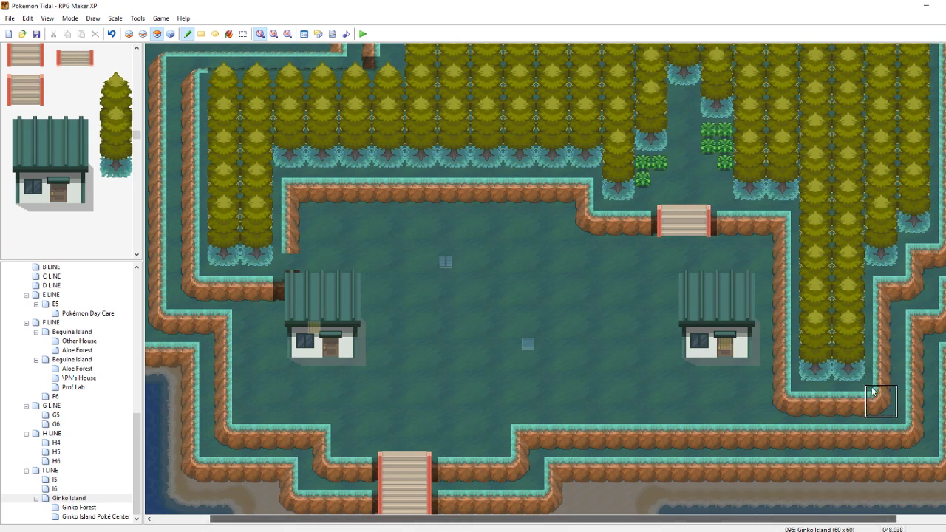
pyautogui.click(143, 34)
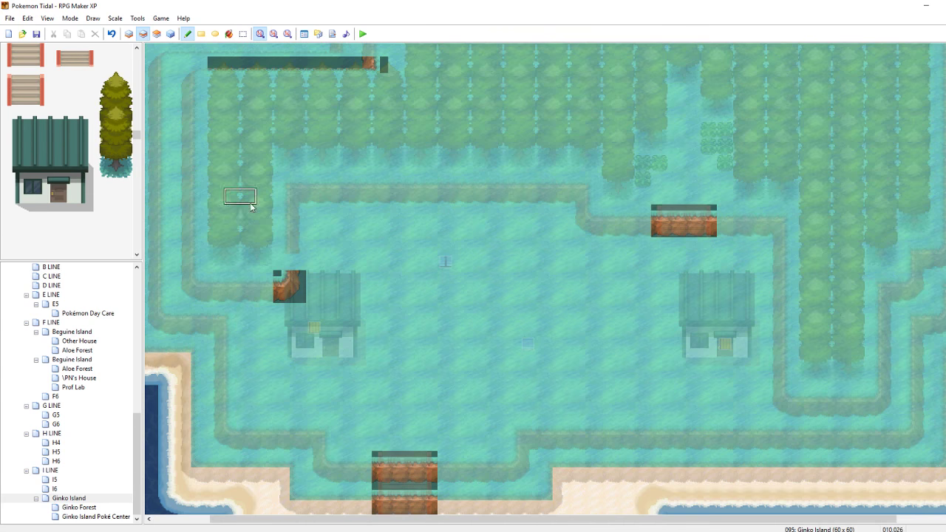
pyautogui.click(297, 263)
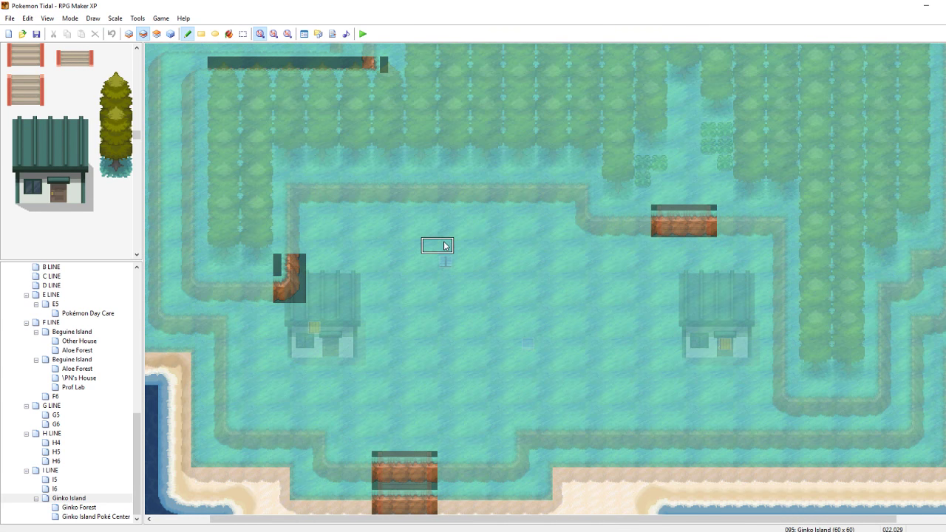
# Show all layers undimmed and move the western house's door event onto its new doorway on the event layer
pyautogui.press('F4')
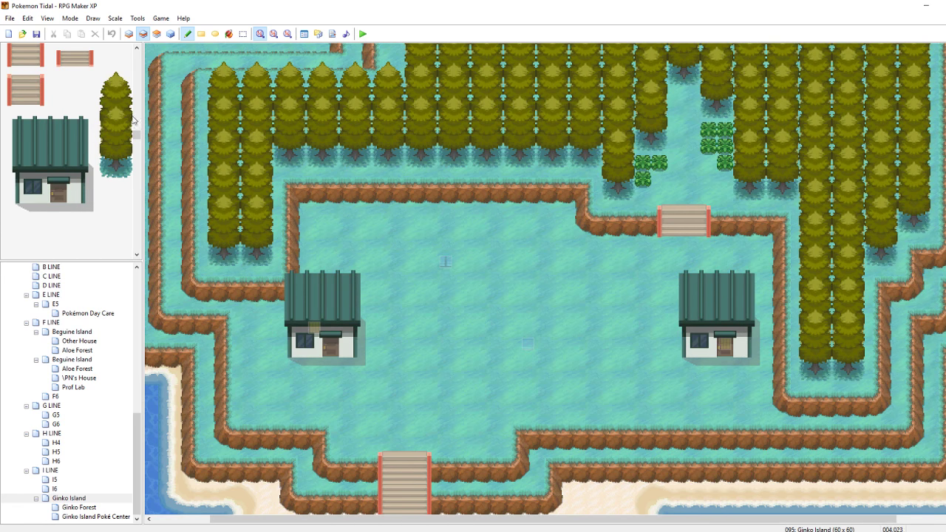
pyautogui.press('F8')
pyautogui.moveTo(322, 340); pyautogui.dragTo(331, 344)
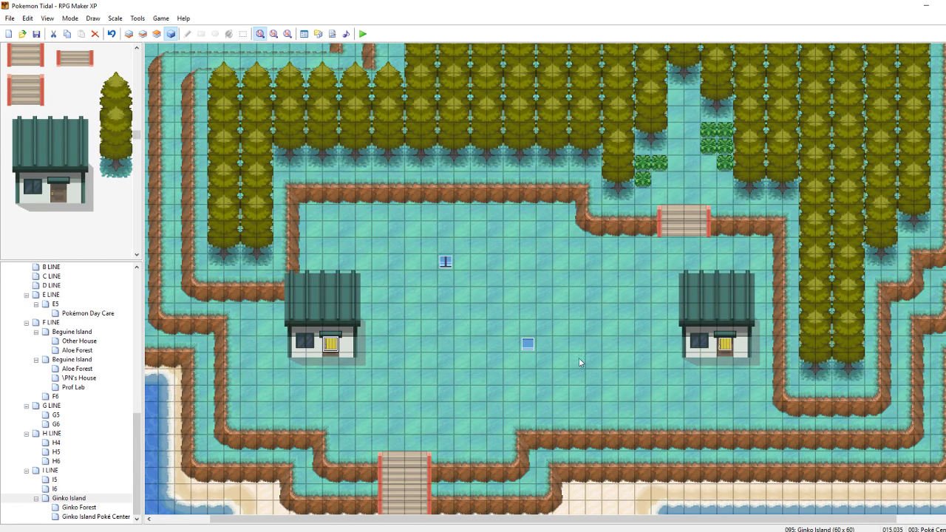
# Try the orange-roofed Pokémon Center from the tileset at several positions between the two houses on layer 3, undoing each placement
pyautogui.moveTo(136, 138); pyautogui.dragTo(124, 93)
pyautogui.scroll(5, 115, 116)
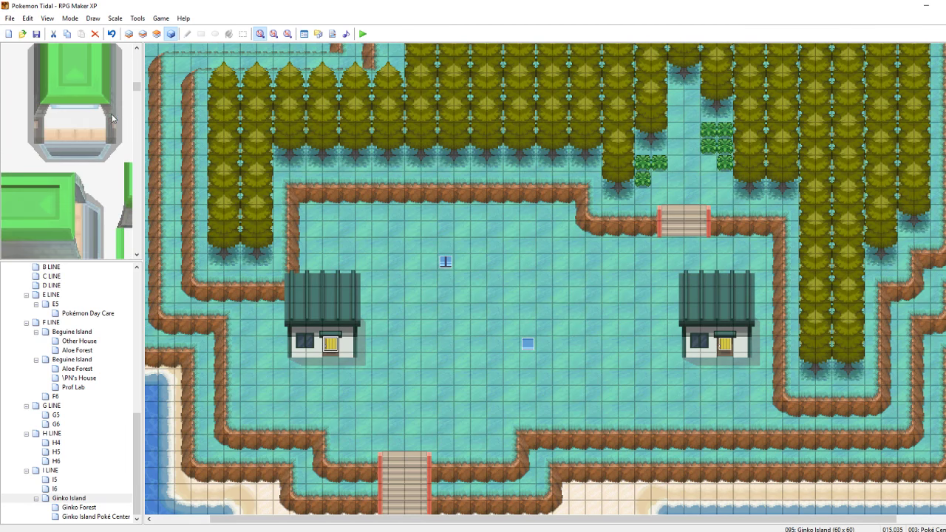
pyautogui.scroll(-1, 108, 229)
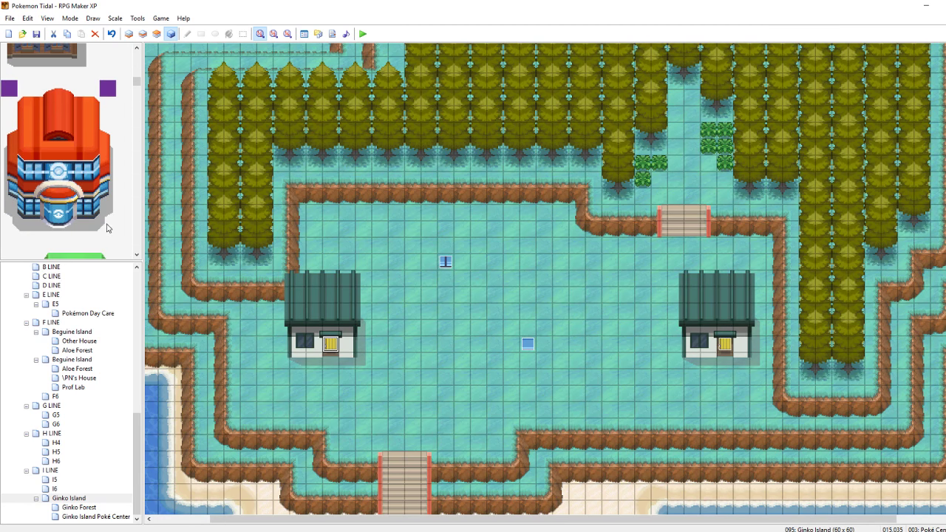
pyautogui.moveTo(115, 222); pyautogui.dragTo(39, 171)
pyautogui.moveTo(109, 236); pyautogui.dragTo(10, 97)
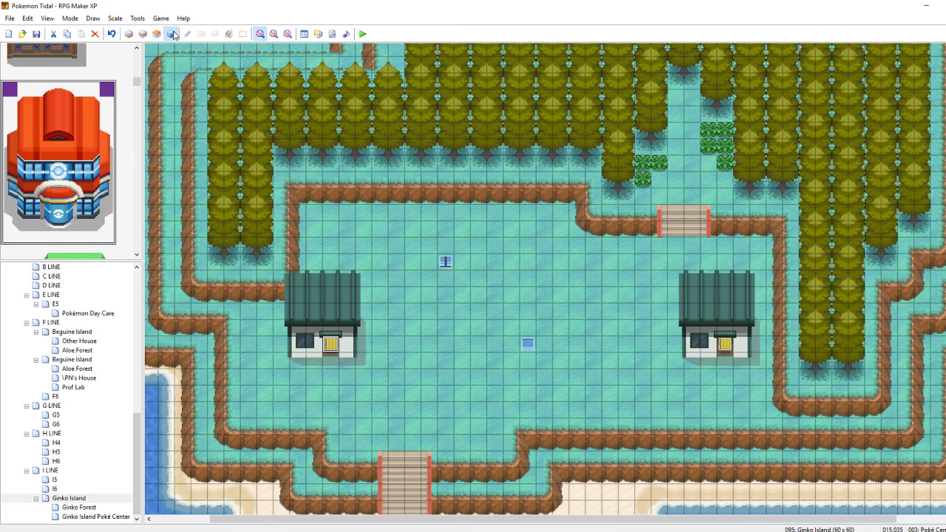
pyautogui.click(156, 33)
pyautogui.click(475, 256)
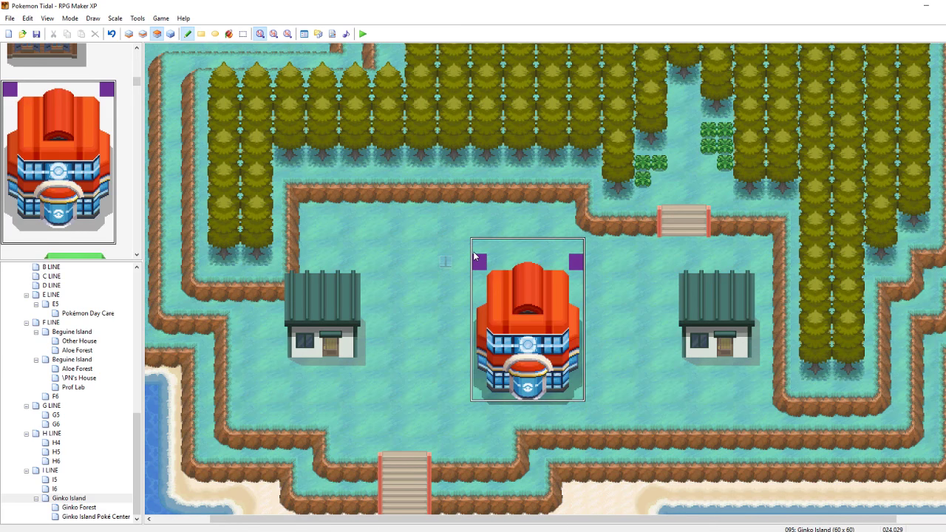
pyautogui.hotkey('ctrl', 'z')
pyautogui.click(475, 250)
pyautogui.hotkey('ctrl', 'z')
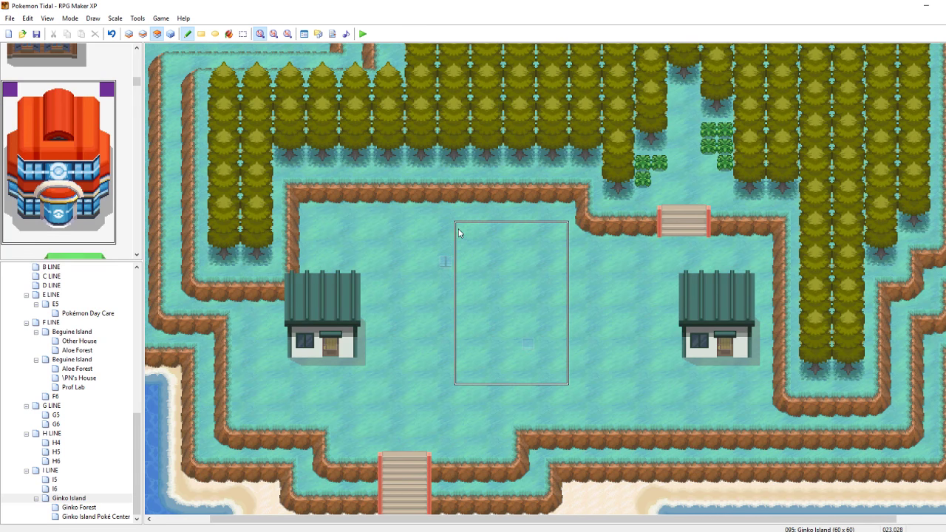
pyautogui.click(456, 216)
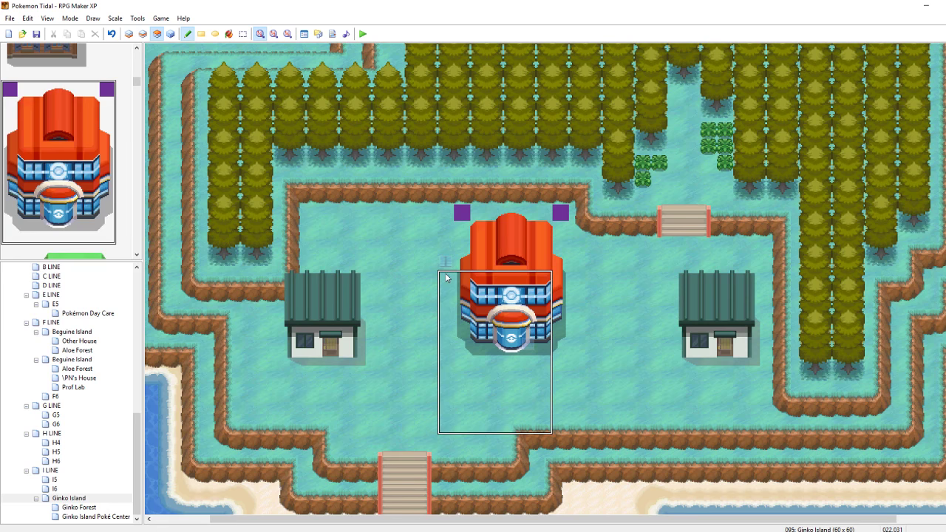
pyautogui.hotkey('ctrl', 'z')
pyautogui.rightClick(495, 264)
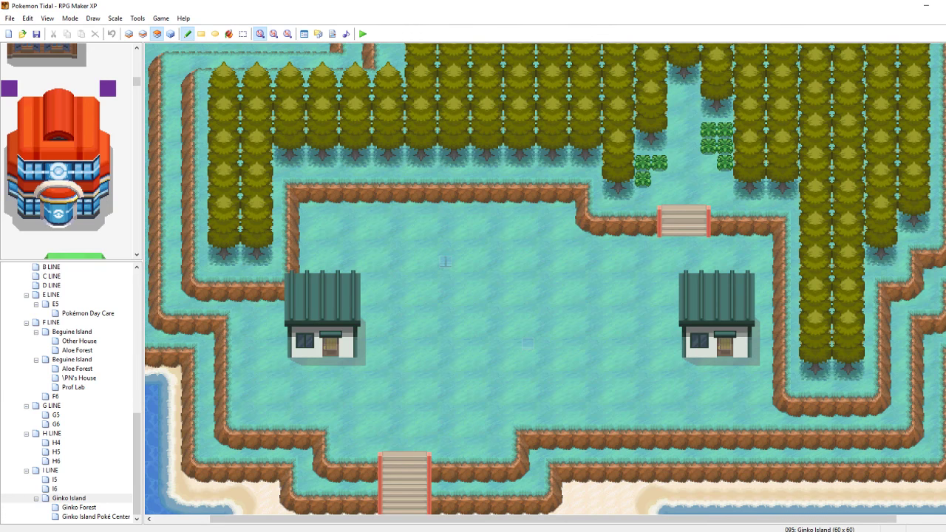
# Switch to Photoshop and examine the open tileset images, especially the Pokémon Center and other buildings in PkmnBlackWhiteSet2.png
pyautogui.moveTo(392, 531)
pyautogui.click(369, 503)
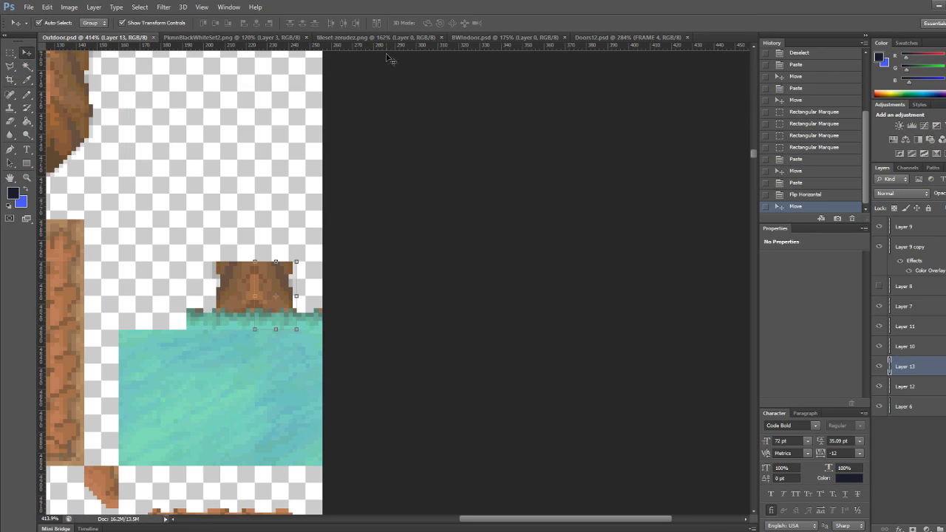
pyautogui.click(389, 37)
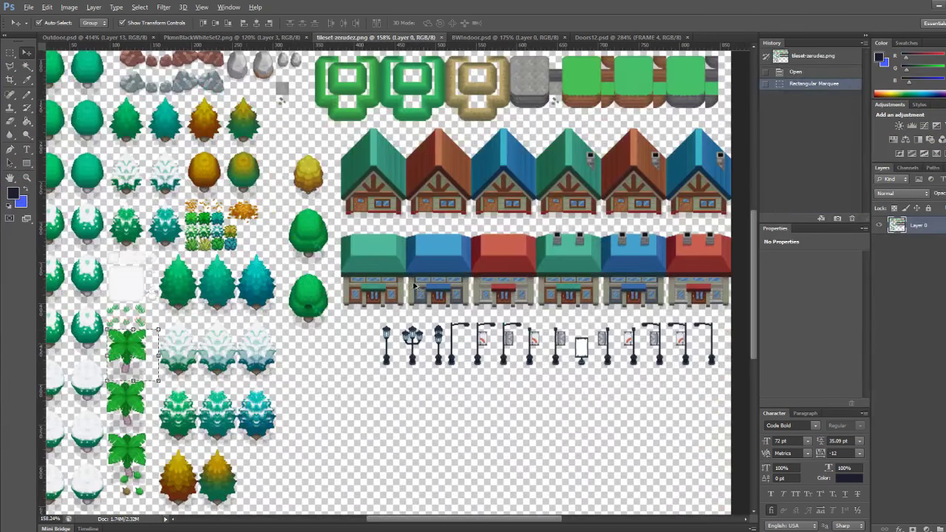
pyautogui.click(228, 37)
pyautogui.keyDown('alt'); pyautogui.scroll(-4, 452, 240); pyautogui.keyUp('alt')
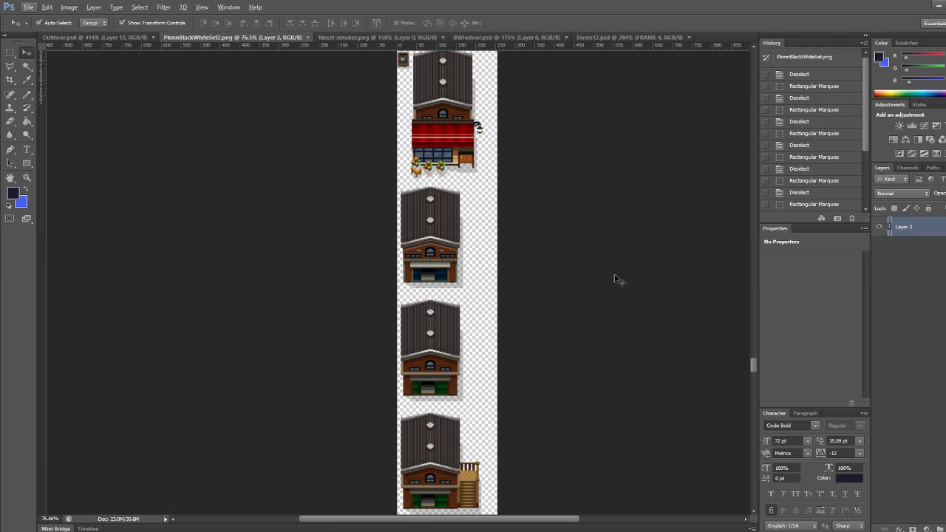
pyautogui.moveTo(753, 364); pyautogui.dragTo(726, 127)
pyautogui.keyDown('alt'); pyautogui.scroll(8, 452, 410); pyautogui.keyUp('alt')
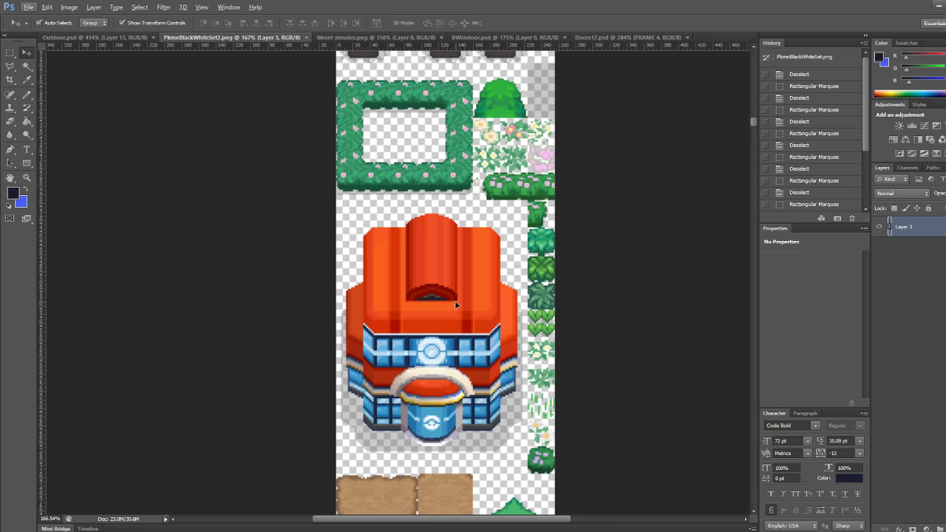
pyautogui.keyDown('alt'); pyautogui.scroll(-1, 456, 304); pyautogui.keyUp('alt')
pyautogui.scroll(-3, 445, 395)
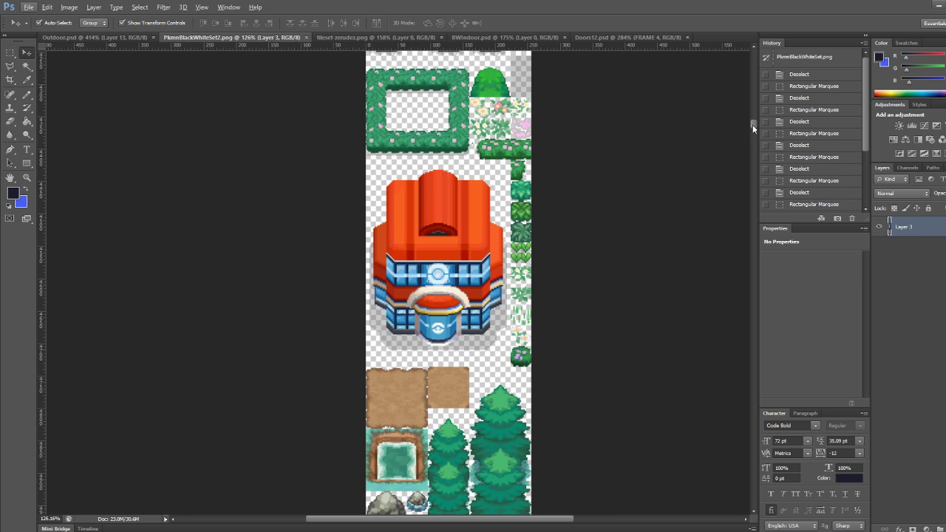
pyautogui.keyDown('alt'); pyautogui.scroll(-1, 492, 203); pyautogui.keyUp('alt')
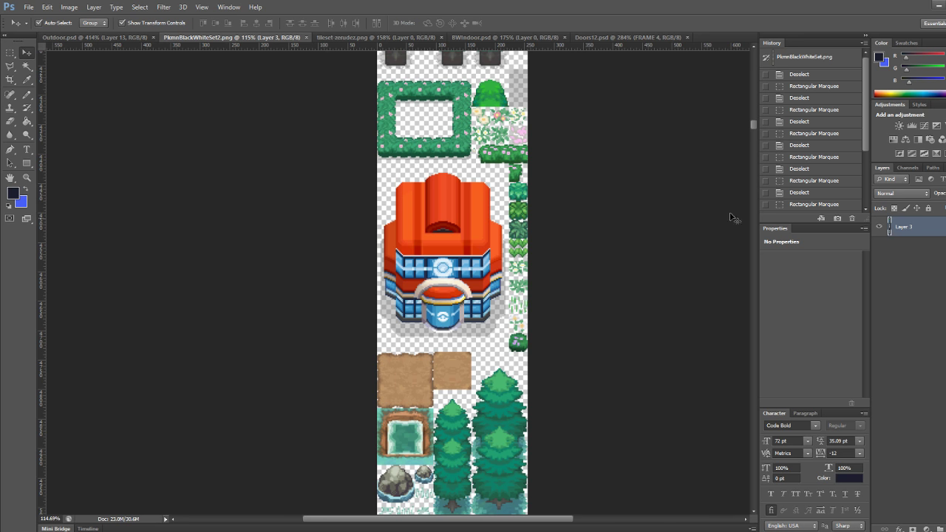
pyautogui.moveTo(752, 126); pyautogui.dragTo(739, 74)
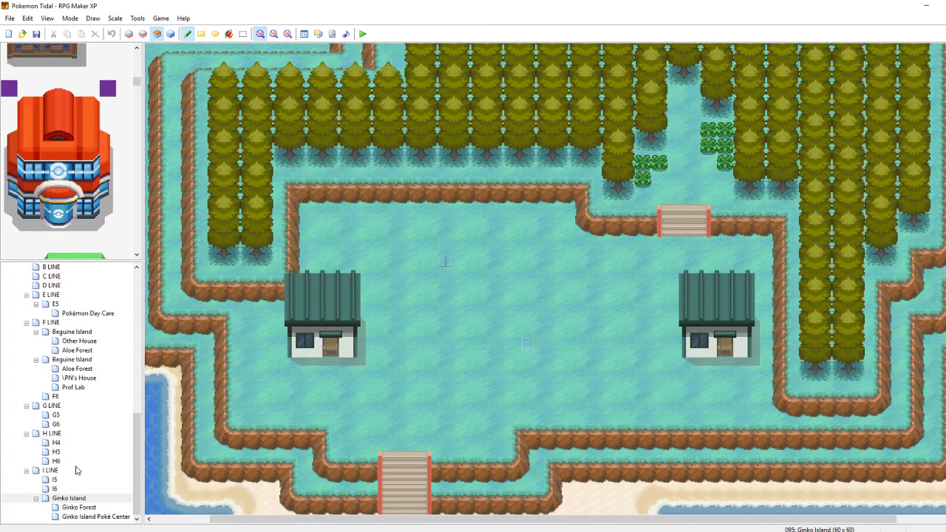
# Switch to RPG Maker XP and check the graphic of tileset 023: B/W Outside in the database, leaving its settings as they are
pyautogui.click(317, 34)
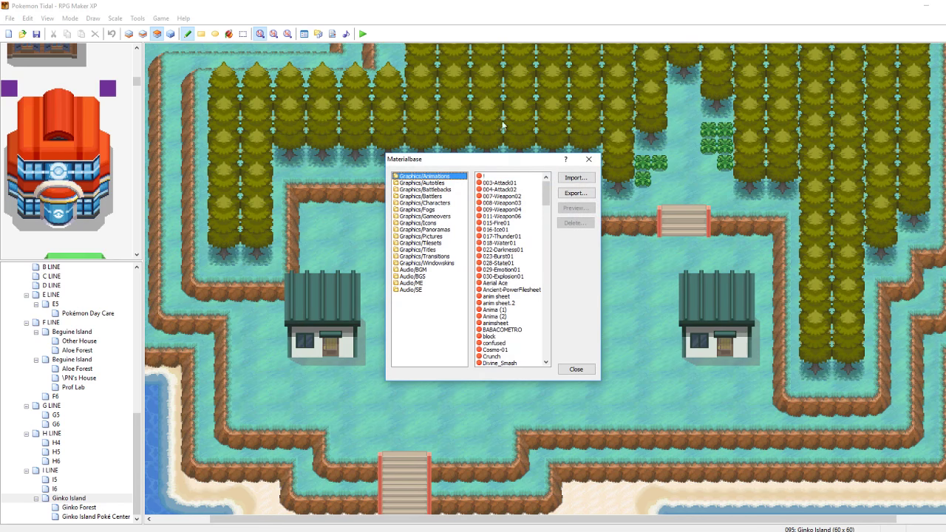
pyautogui.click(590, 157)
pyautogui.click(288, 34)
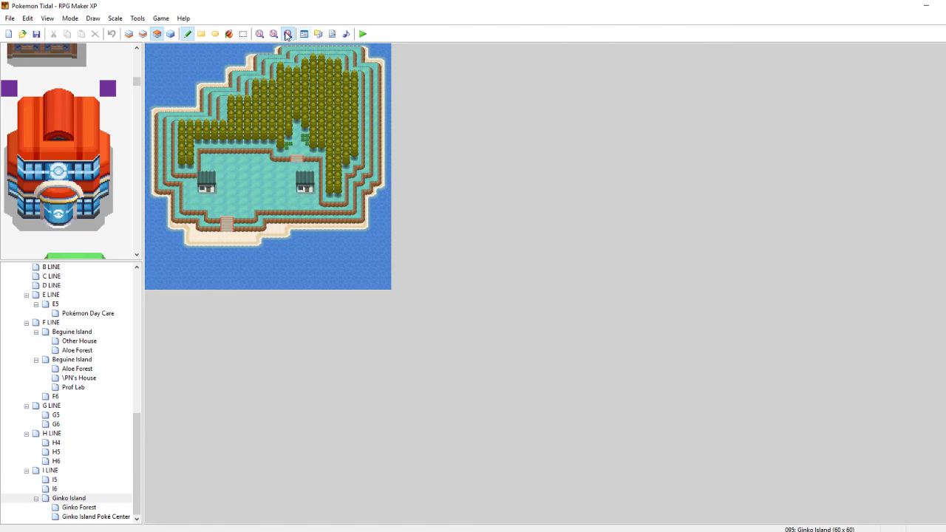
pyautogui.click(274, 35)
pyautogui.click(262, 35)
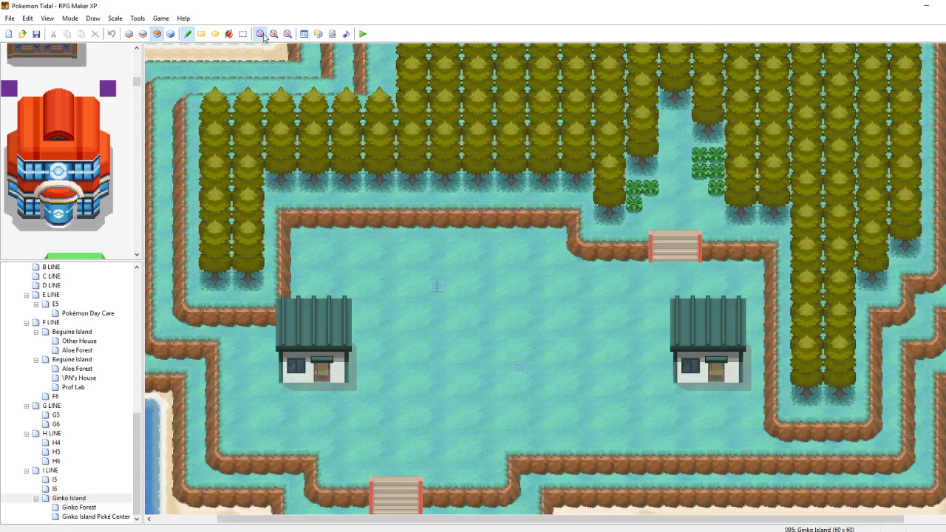
pyautogui.click(304, 34)
pyautogui.click(347, 297)
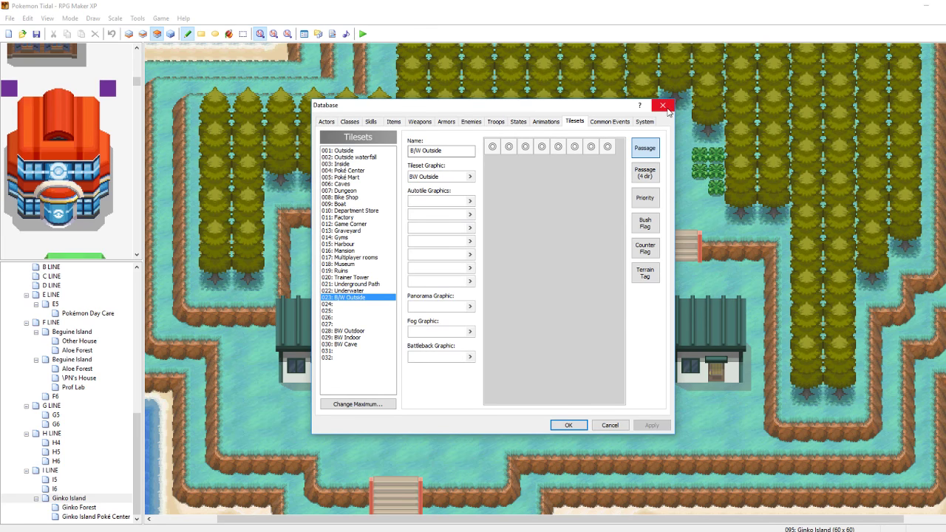
pyautogui.click(613, 427)
# Switch to Photoshop and try to open BWOutside.png from the Tilesets folder
pyautogui.click(385, 530)
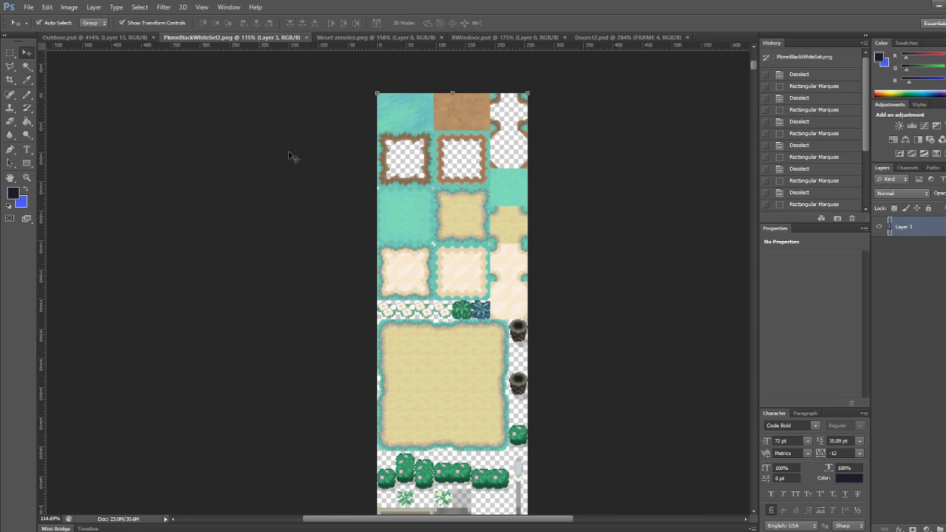
pyautogui.click(26, 7)
pyautogui.click(37, 30)
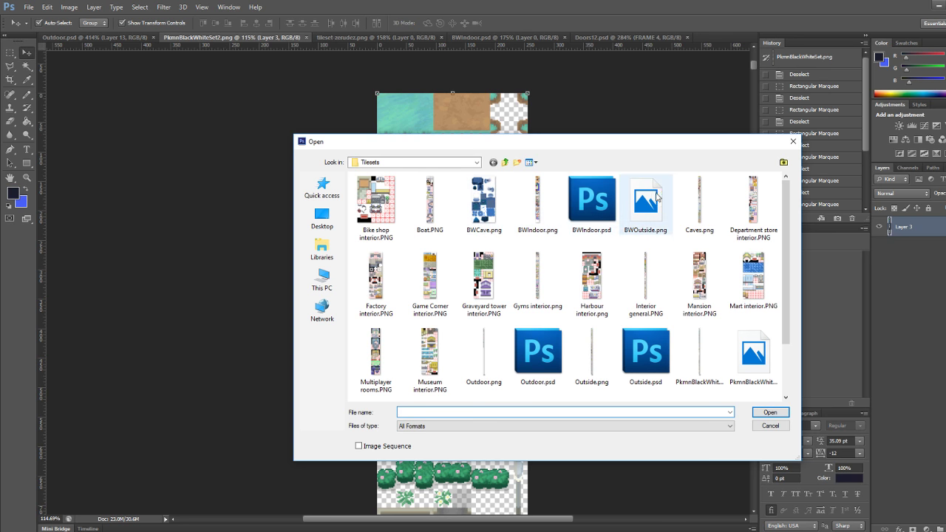
pyautogui.click(591, 198)
pyautogui.doubleClick(644, 194)
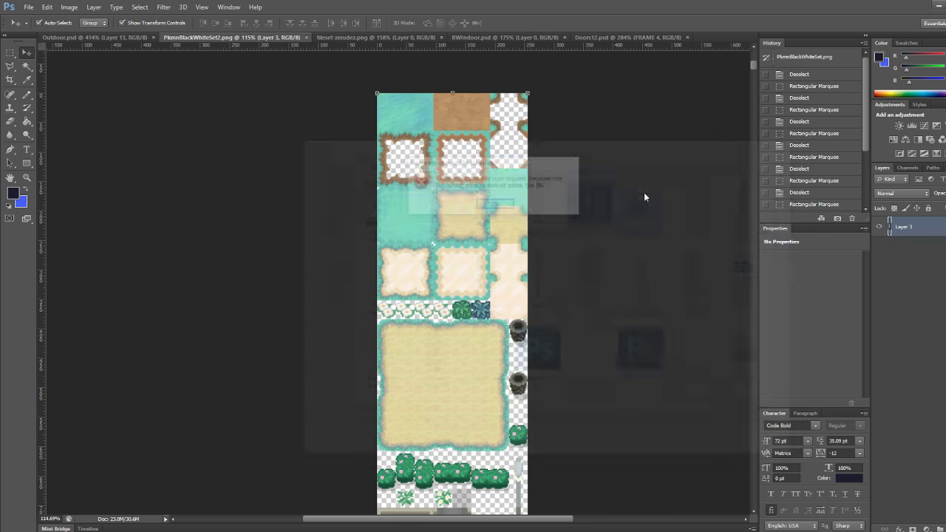
pyautogui.click(494, 207)
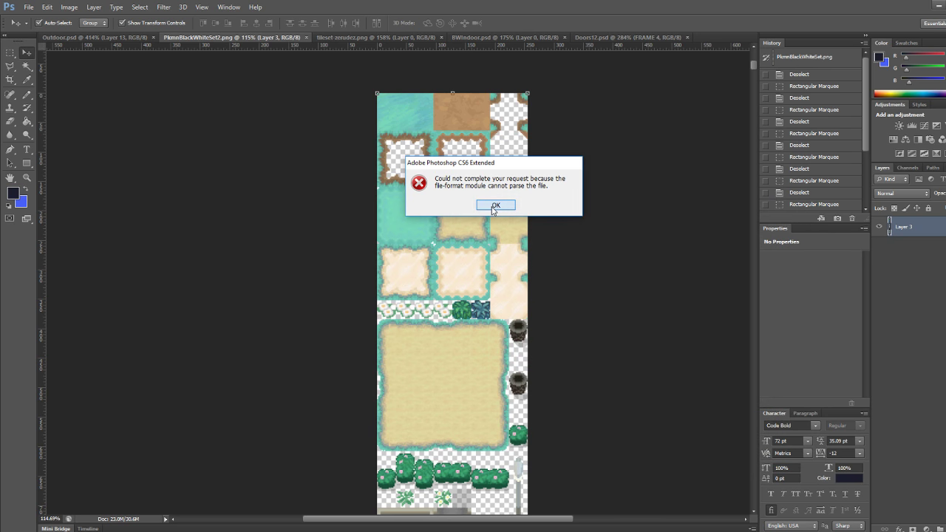
pyautogui.click(28, 7)
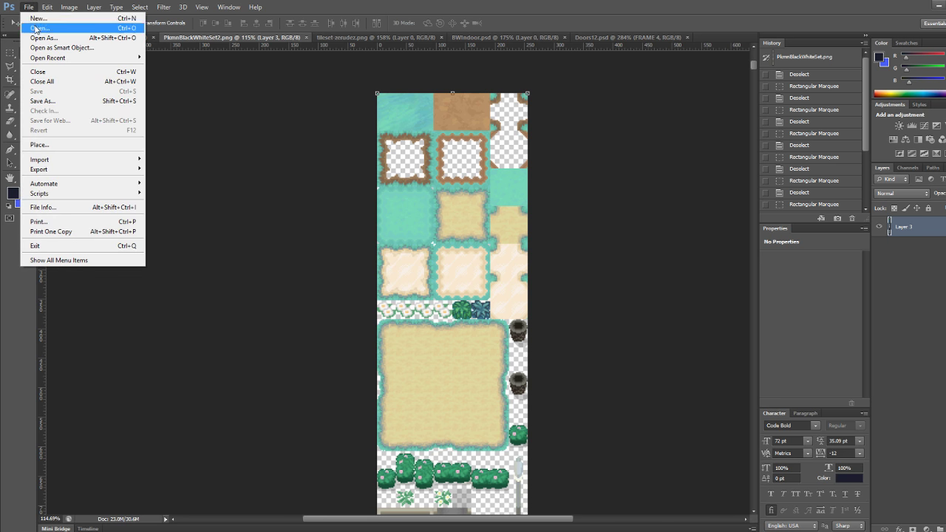
pyautogui.click(40, 28)
pyautogui.click(631, 205)
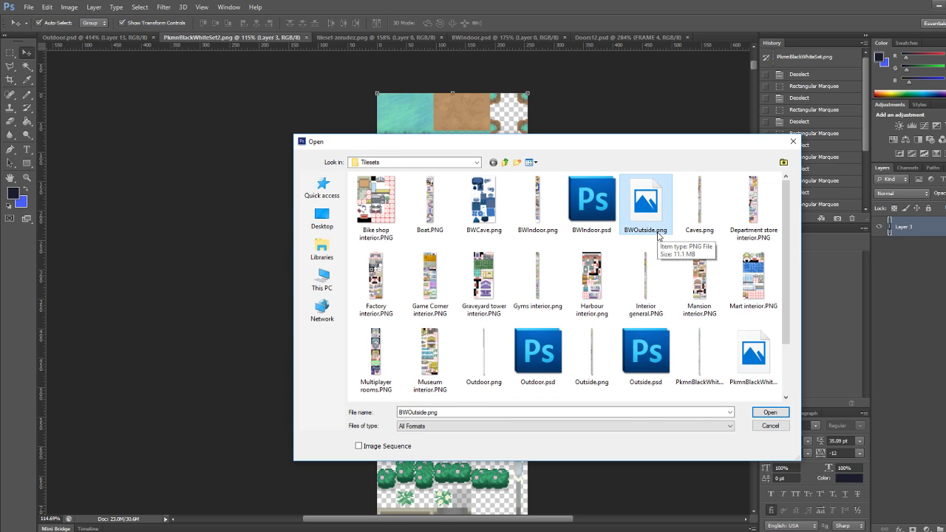
pyautogui.scroll(-1, 657, 235)
pyautogui.click(591, 285)
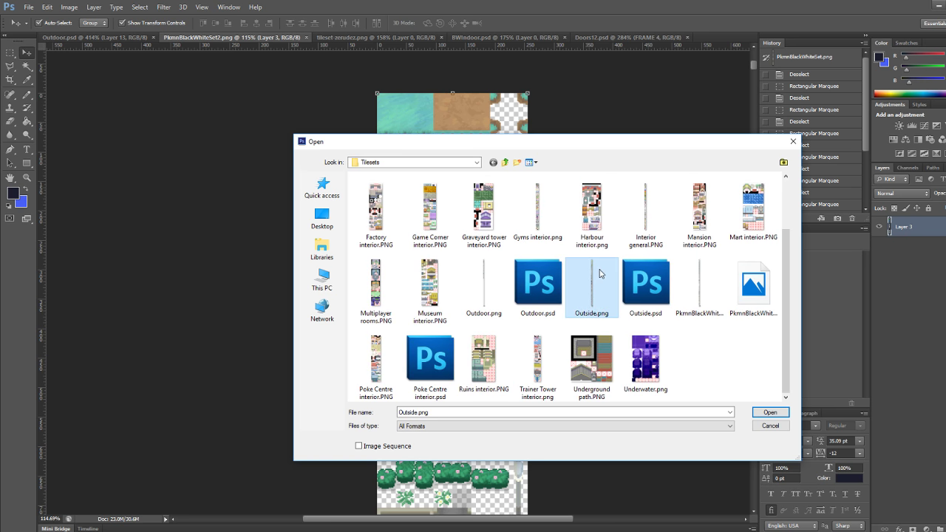
pyautogui.click(474, 288)
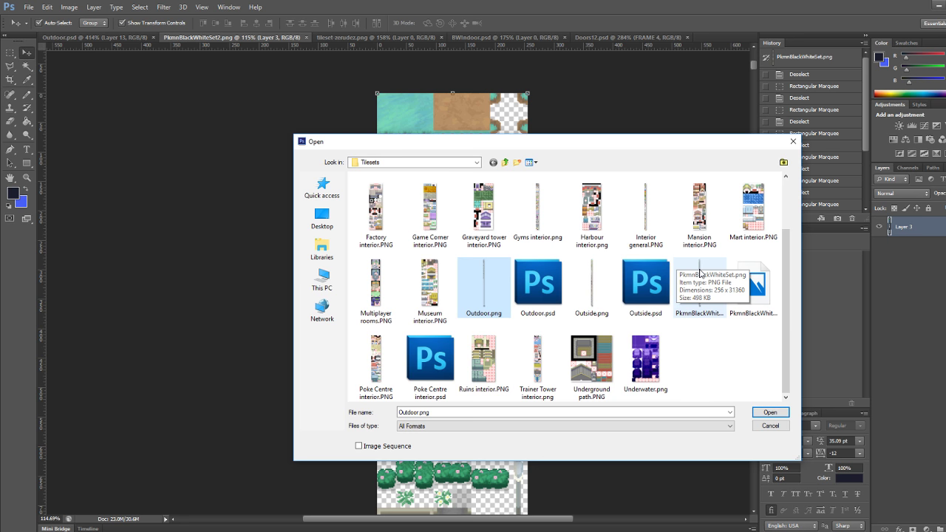
pyautogui.click(770, 426)
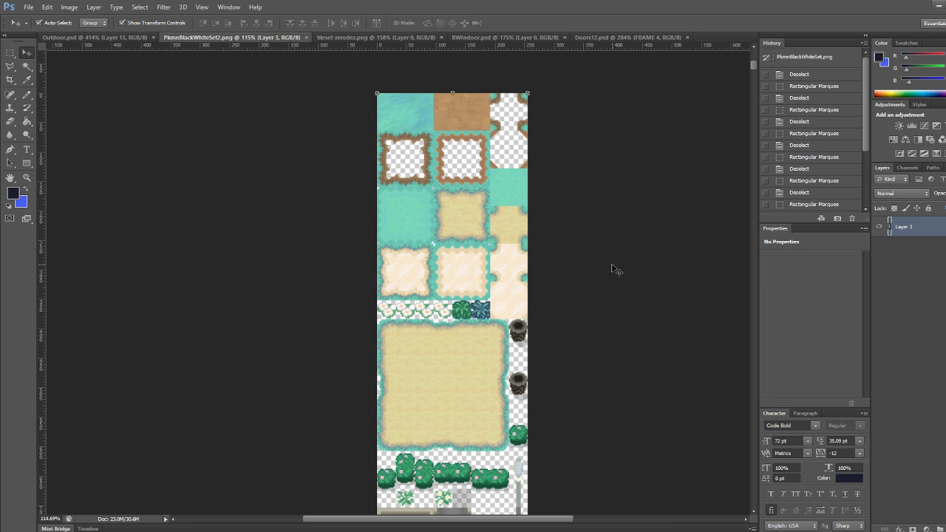
# Switch to Chrome, look up the picture of Shuppet on Google in a new tab, and return to Photoshop
pyautogui.moveTo(139, 531)
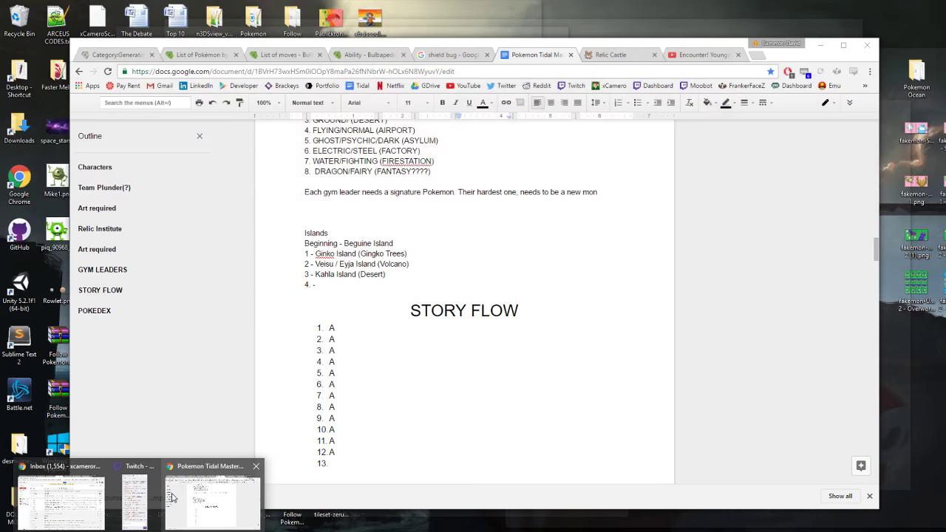
pyautogui.click(212, 503)
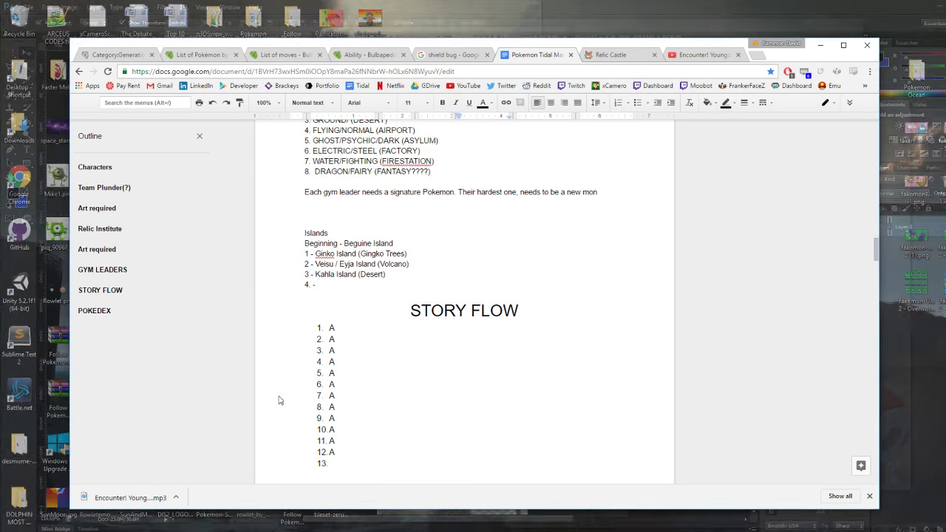
pyautogui.click(758, 55)
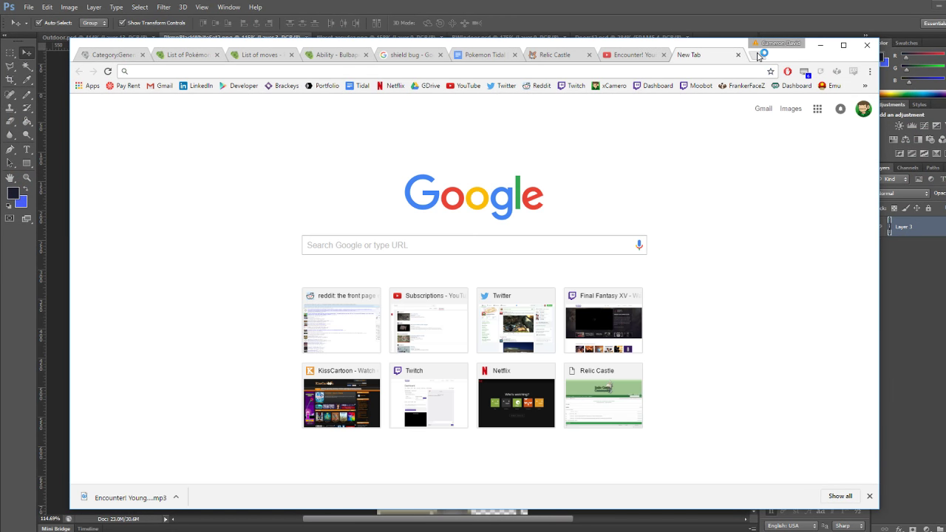
pyautogui.write('shuppet')
pyautogui.press('Return')
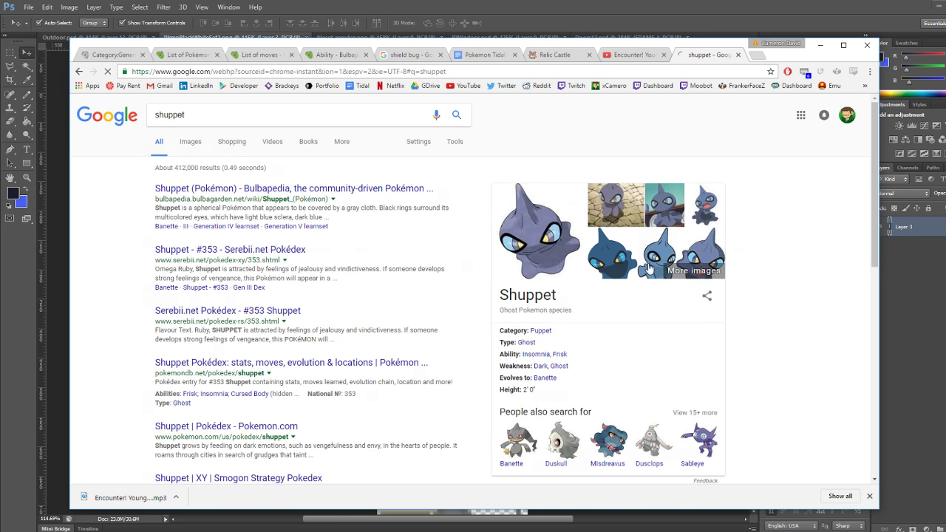
pyautogui.click(503, 219)
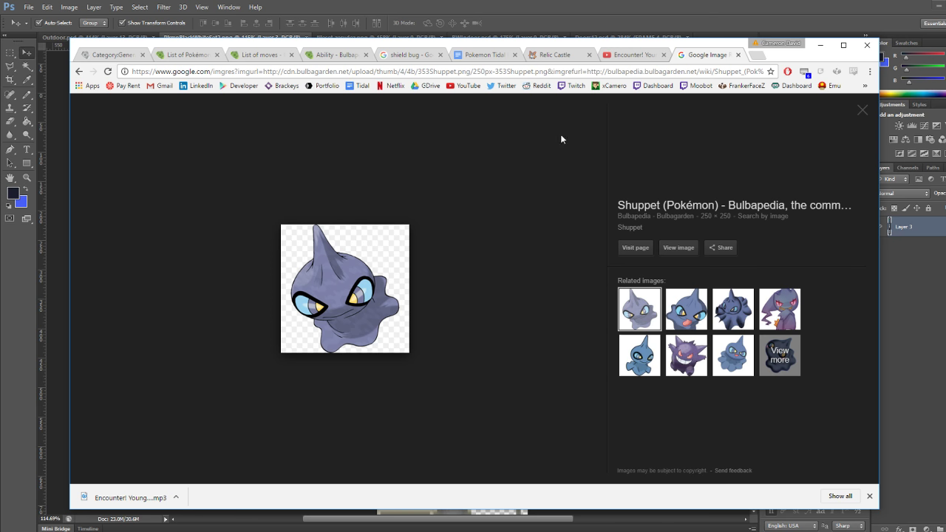
pyautogui.hotkey('alt', 'Left')
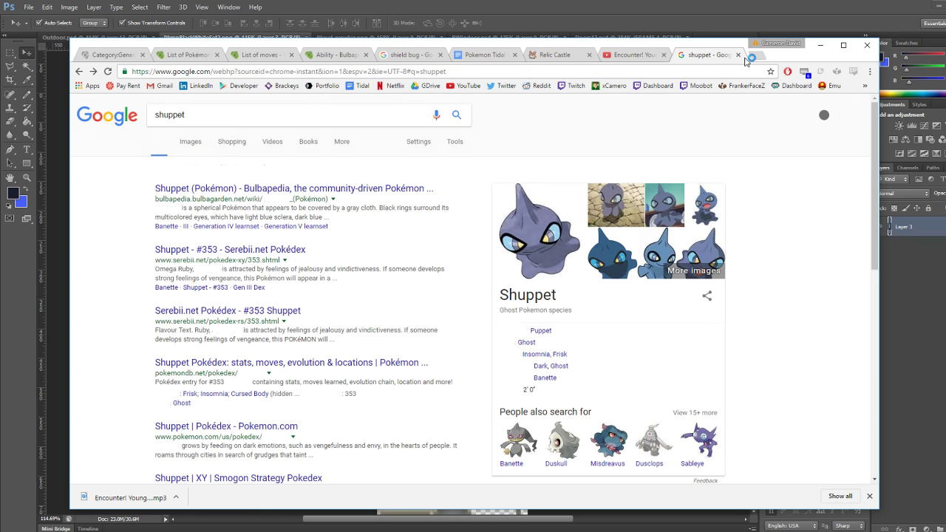
pyautogui.click(738, 55)
pyautogui.click(870, 496)
pyautogui.click(556, 5)
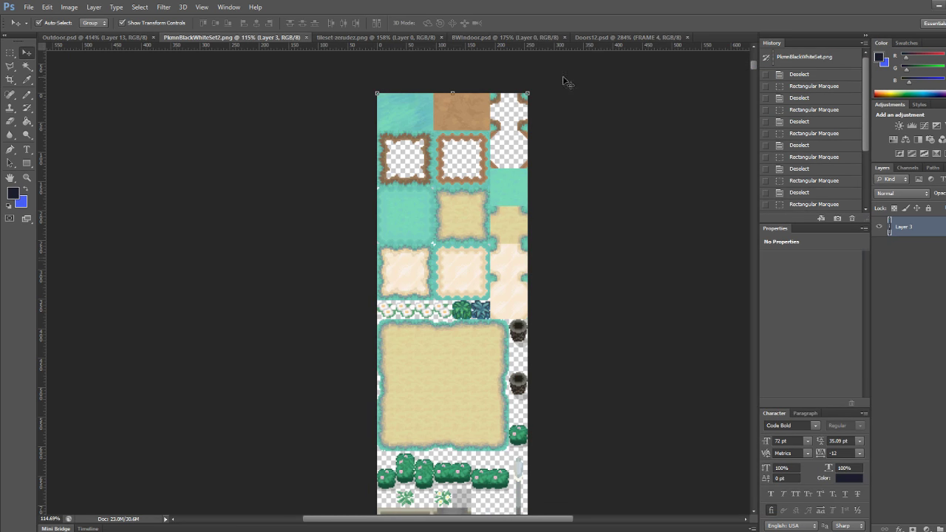
# Examine the orange-roofed Pokémon Center in PkmnBlackWhiteSet2.png and its copy in Outdoor.psd
pyautogui.scroll(-4, 693, 153)
pyautogui.moveTo(754, 70); pyautogui.dragTo(743, 132)
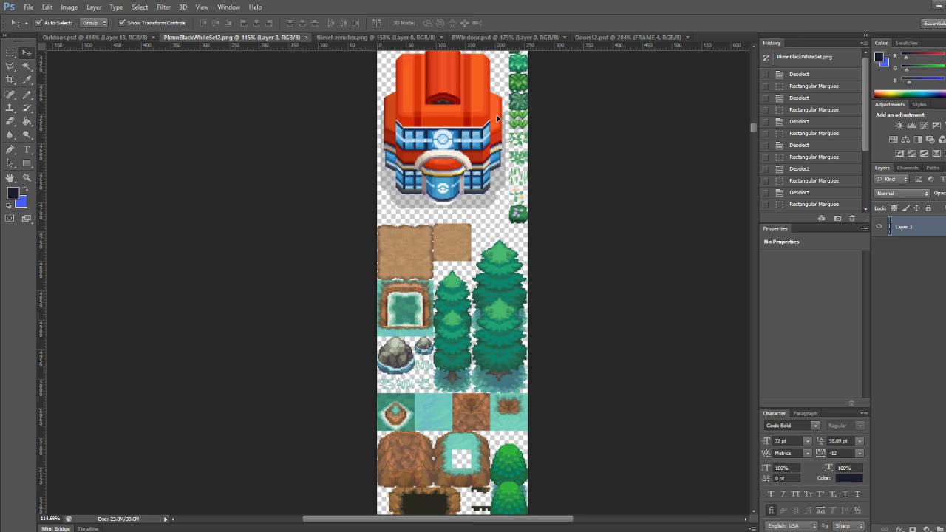
pyautogui.scroll(1, 497, 116)
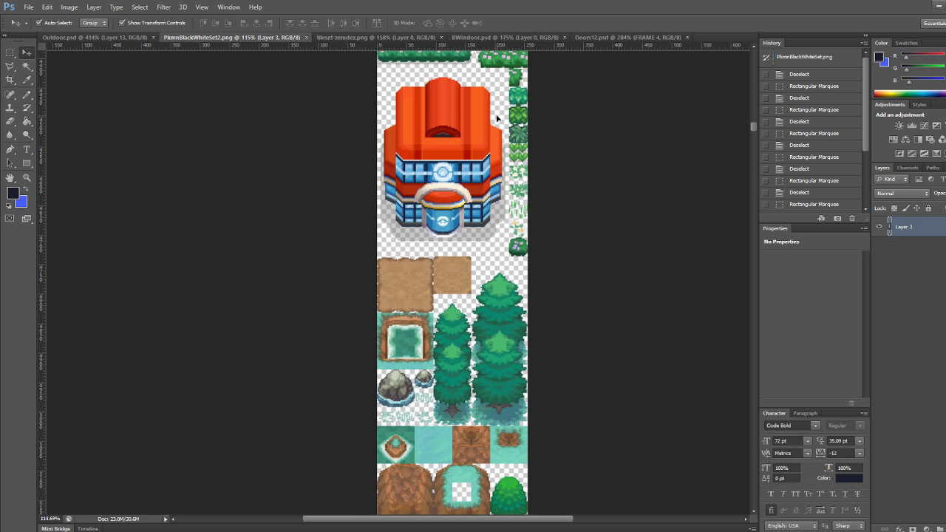
pyautogui.click(103, 39)
pyautogui.keyDown('alt'); pyautogui.scroll(-6, 410, 314); pyautogui.keyUp('alt')
pyautogui.keyDown('alt'); pyautogui.scroll(-2, 404, 341); pyautogui.keyUp('alt')
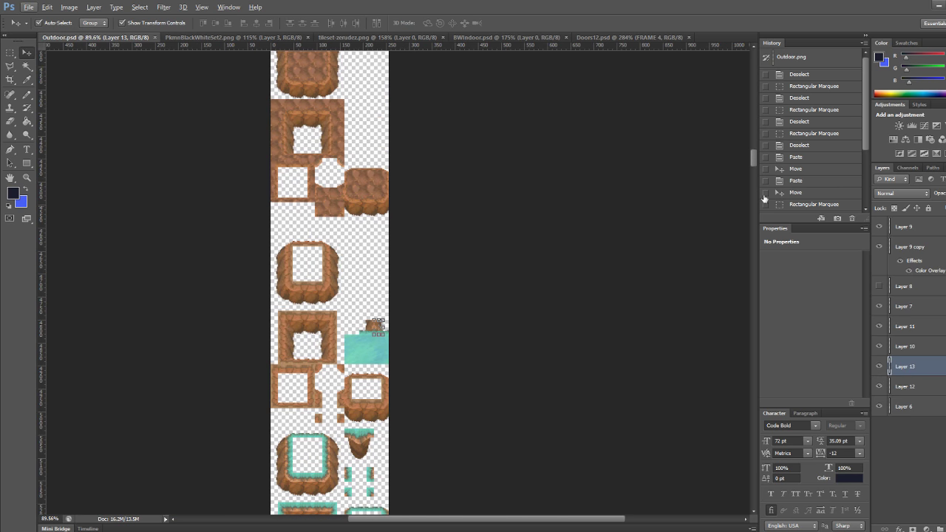
pyautogui.moveTo(755, 159); pyautogui.dragTo(754, 122)
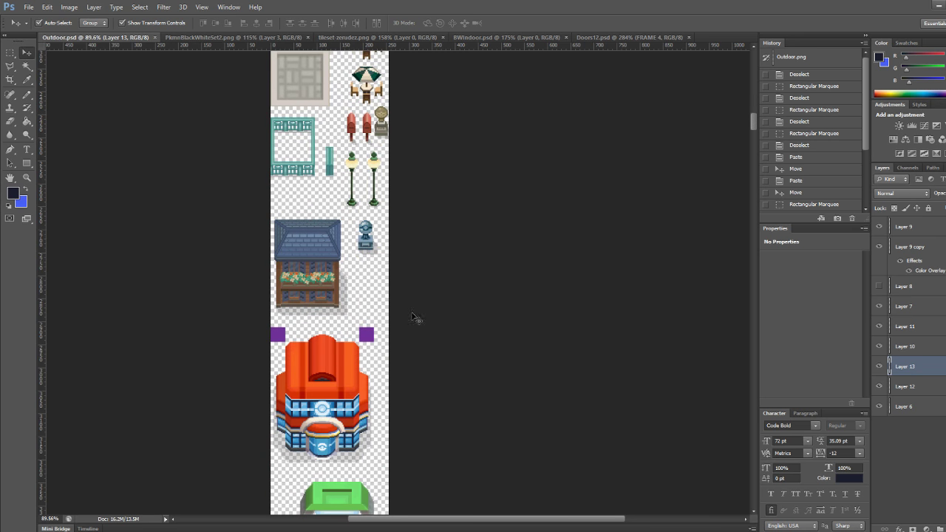
pyautogui.keyDown('alt'); pyautogui.scroll(3, 317, 426); pyautogui.keyUp('alt')
pyautogui.keyDown('alt'); pyautogui.scroll(2, 317, 427); pyautogui.keyUp('alt')
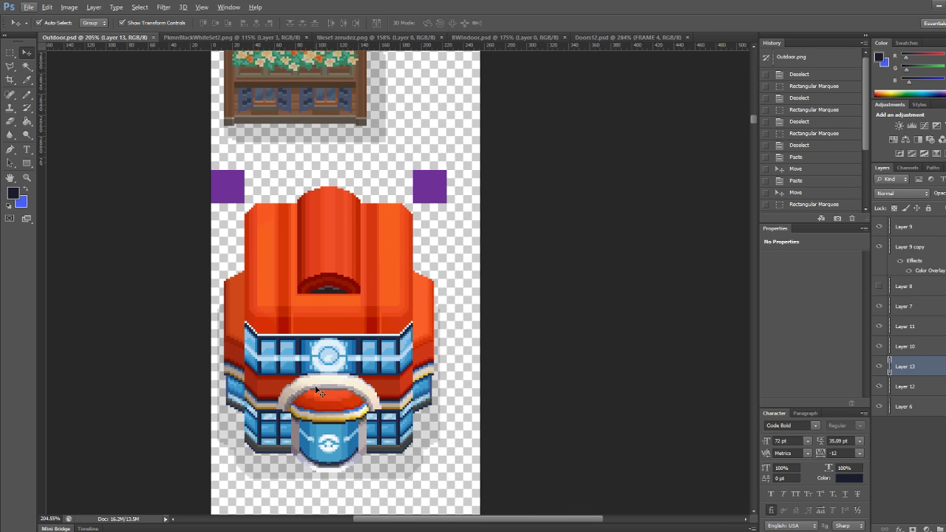
pyautogui.keyDown('alt'); pyautogui.scroll(3, 312, 386); pyautogui.keyUp('alt')
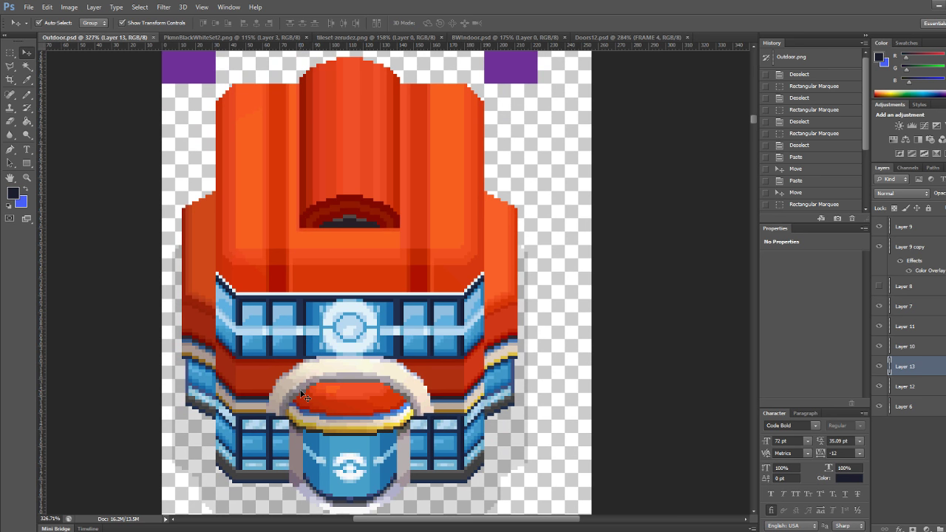
# Make Layer 6 active and try a rectangular selection at the Pokémon Center roof's upper-left corner, then clear it
pyautogui.click(9, 53)
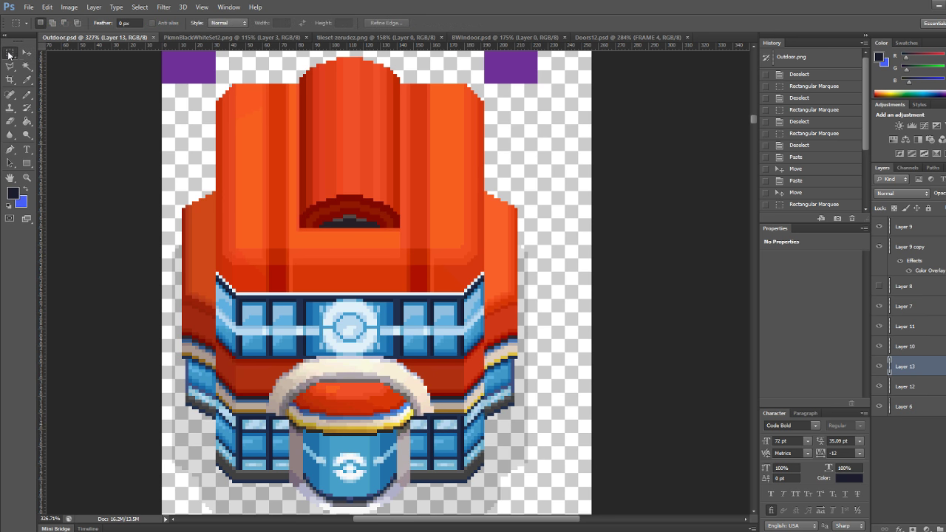
pyautogui.click(883, 408)
pyautogui.click(883, 408)
pyautogui.click(913, 412)
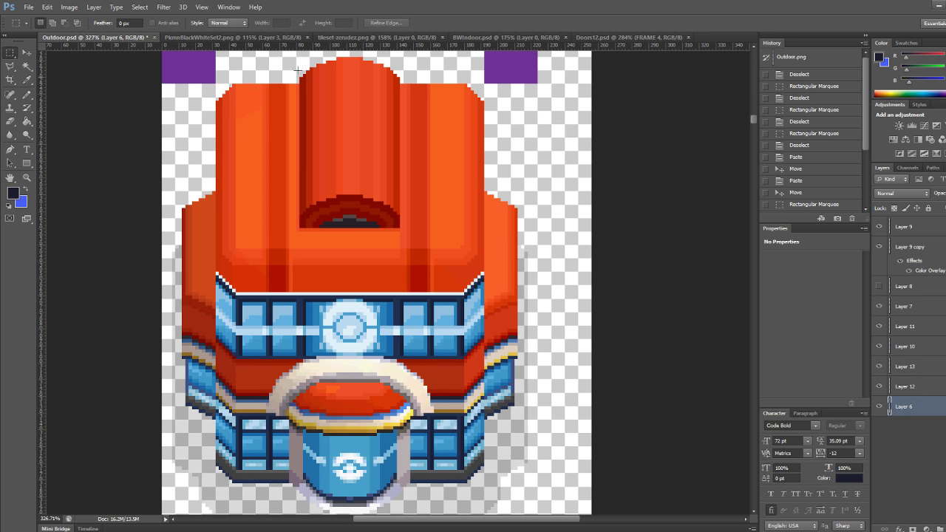
pyautogui.keyDown('alt'); pyautogui.scroll(-1, 278, 183); pyautogui.keyUp('alt')
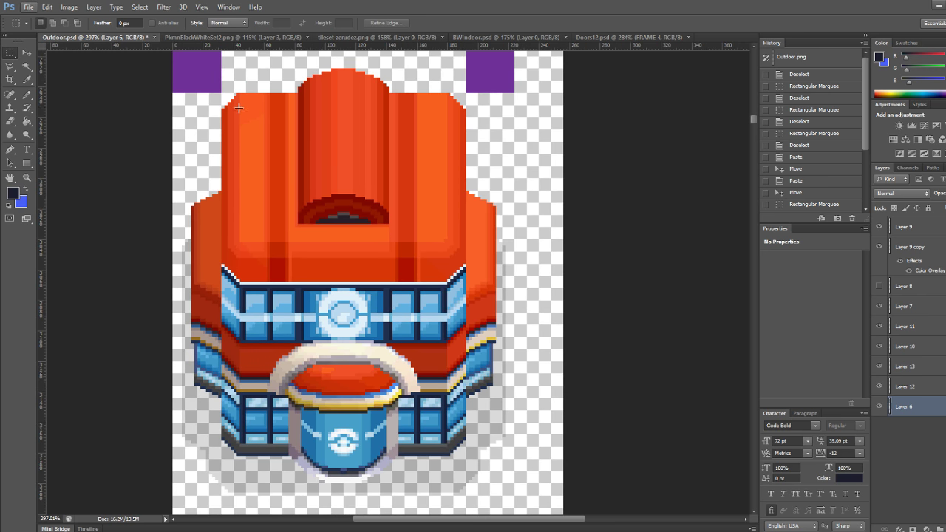
pyautogui.moveTo(223, 74); pyautogui.dragTo(266, 96)
pyautogui.keyDown('alt'); pyautogui.scroll(1, 235, 162); pyautogui.keyUp('alt')
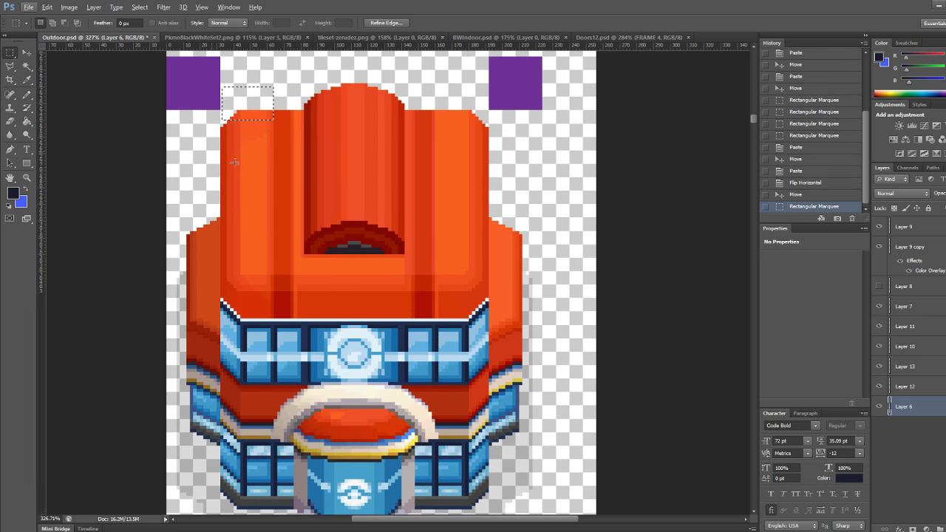
pyautogui.click(223, 93)
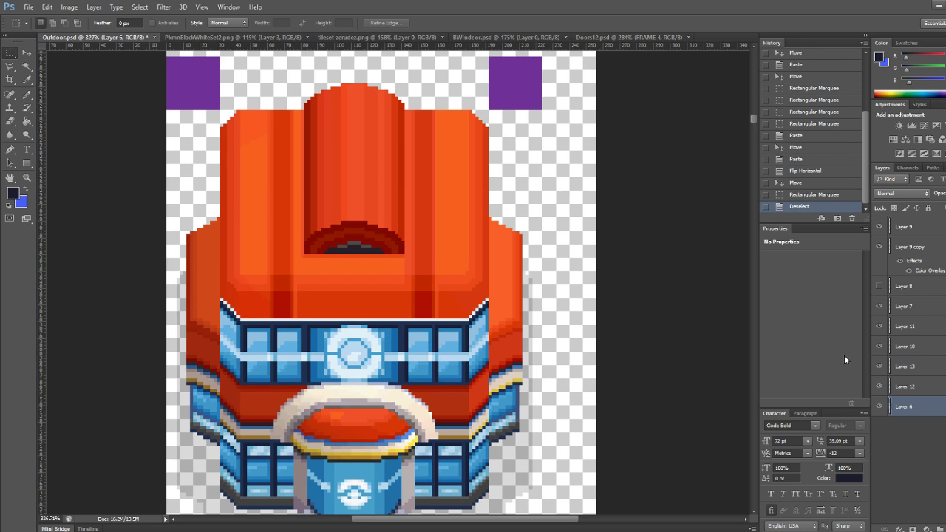
# Merge all layers of Outdoor.psd into a single layer with their styles rasterized, and save the file
pyautogui.keyDown('shift'); pyautogui.click(935, 244); pyautogui.keyUp('shift')
pyautogui.rightClick(936, 244)
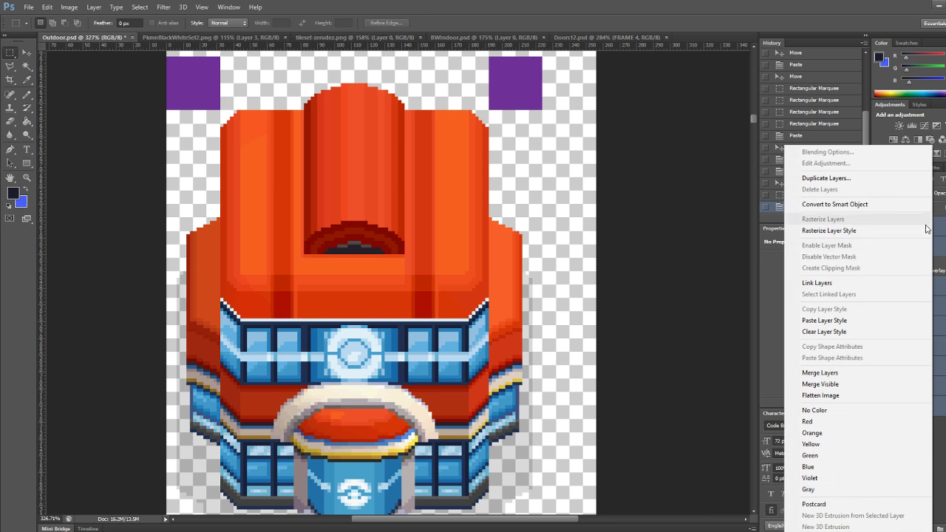
pyautogui.click(844, 233)
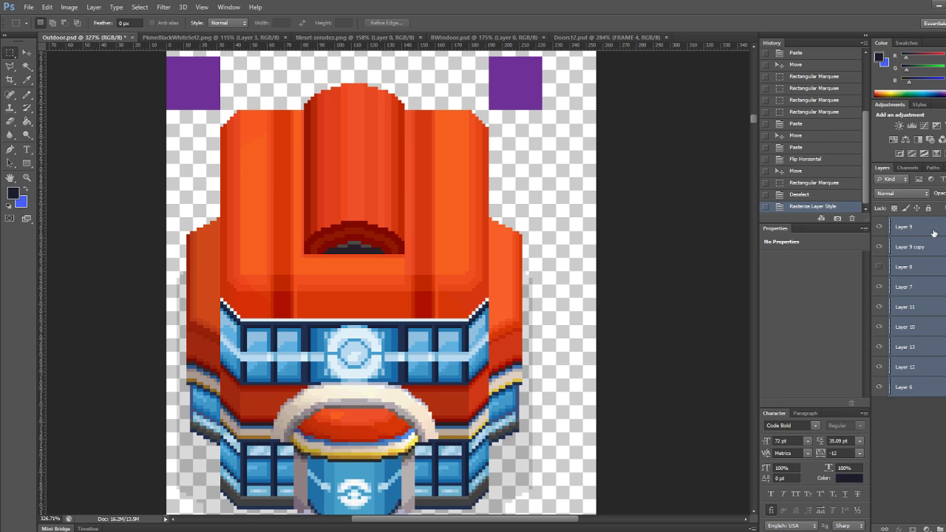
pyautogui.rightClick(934, 231)
pyautogui.click(821, 372)
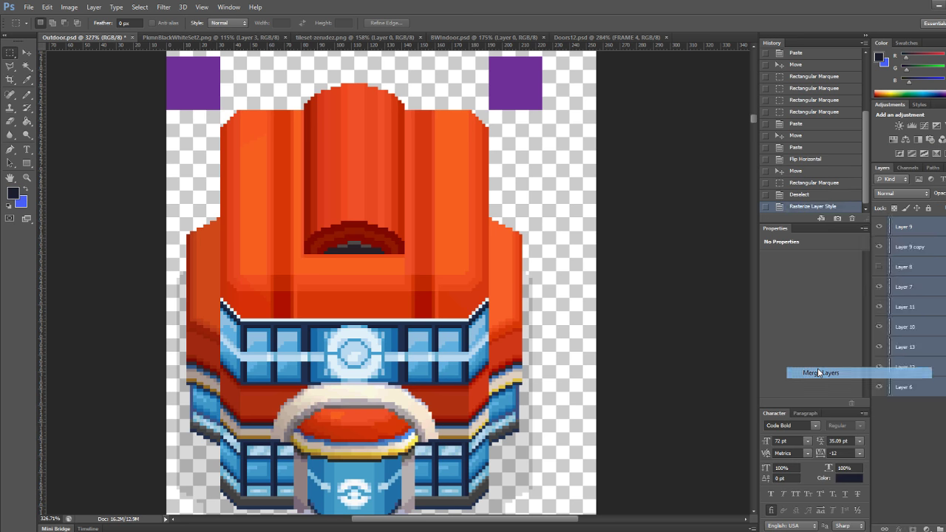
pyautogui.hotkey('ctrl', 's')
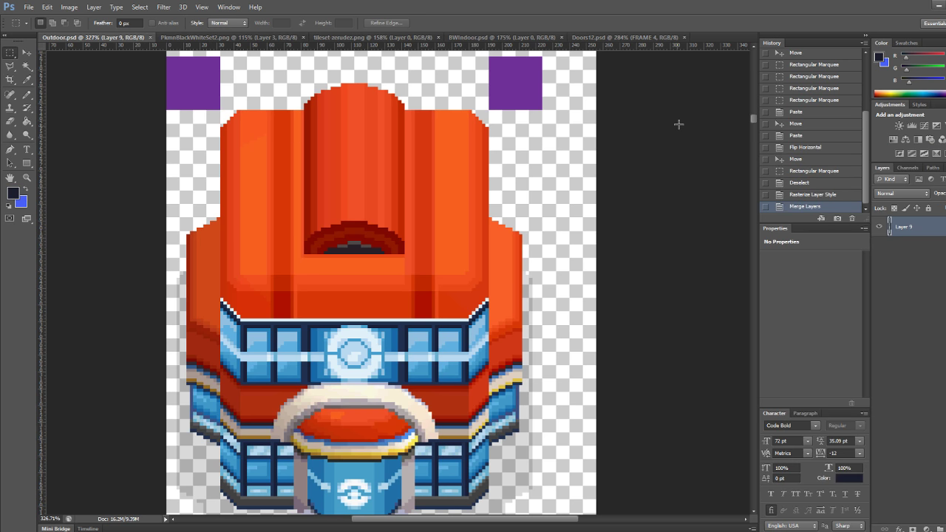
# Copy the Pokémon Center's main roof section onto a new layer and shift the copy right and slightly up
pyautogui.moveTo(220, 100); pyautogui.dragTo(388, 211)
pyautogui.click(545, 202)
pyautogui.moveTo(219, 80); pyautogui.dragTo(488, 319)
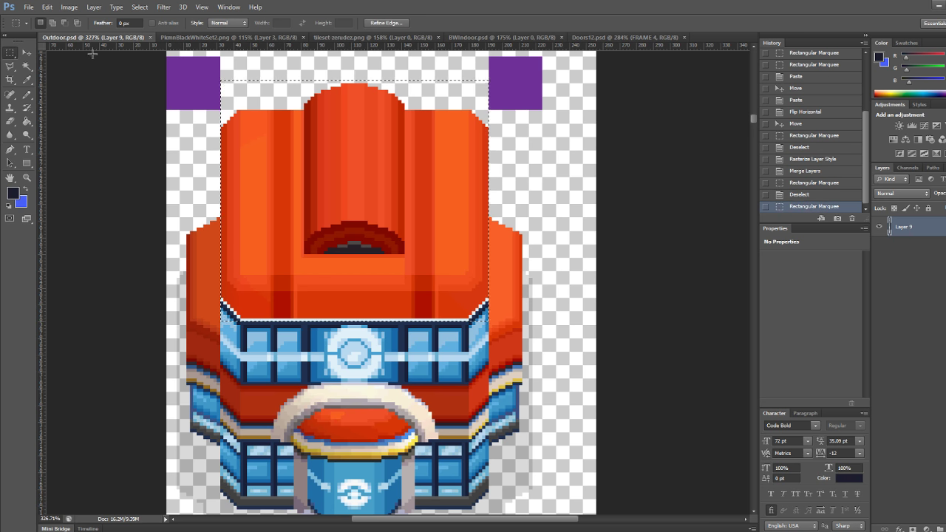
pyautogui.click(31, 51)
pyautogui.moveTo(430, 177); pyautogui.dragTo(463, 161)
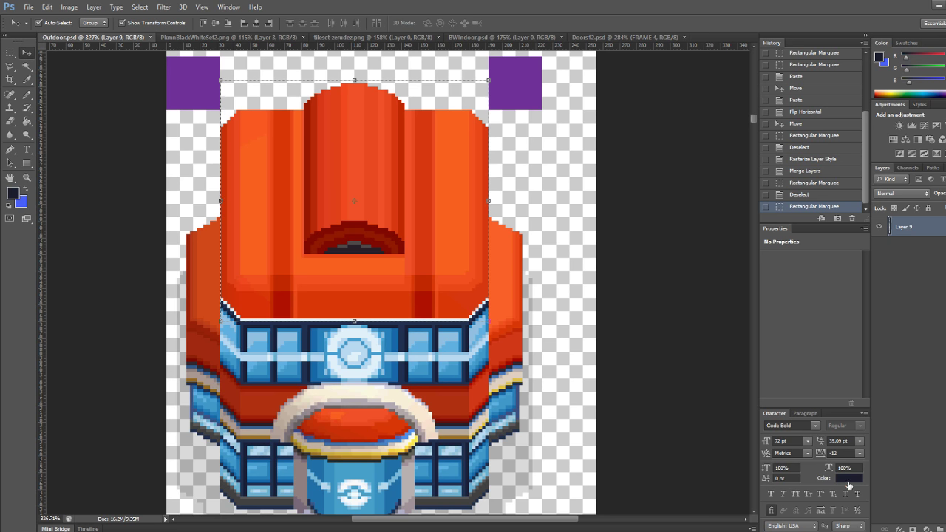
pyautogui.click(945, 529)
pyautogui.hotkey('ctrl', 'v')
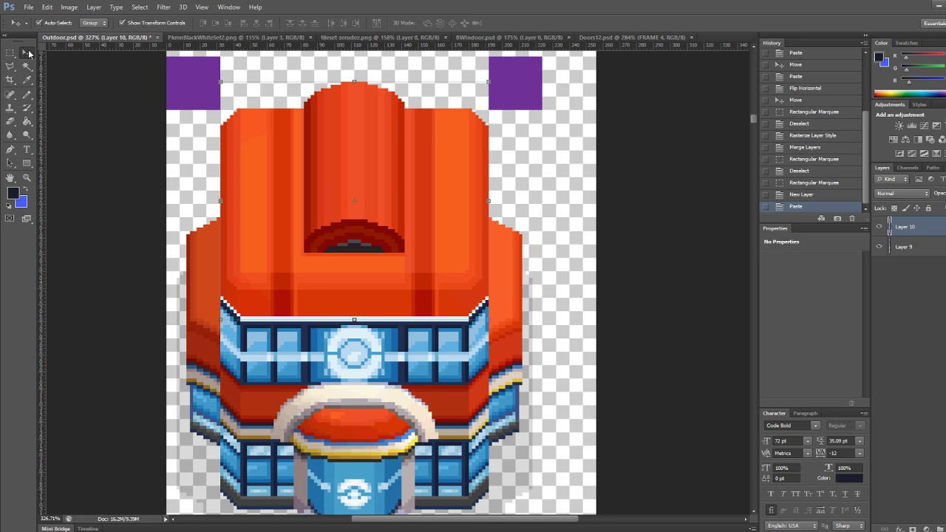
pyautogui.moveTo(295, 156); pyautogui.dragTo(344, 149)
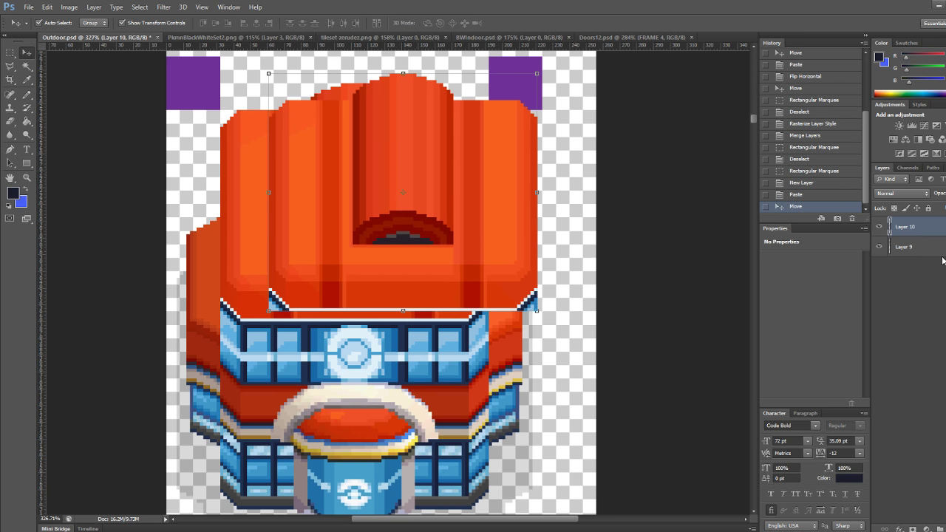
# Hide Layer 9 and erase the blue and white trim from the roof copy's lower-left corner and bottom edge with a 2 px eraser
pyautogui.click(879, 248)
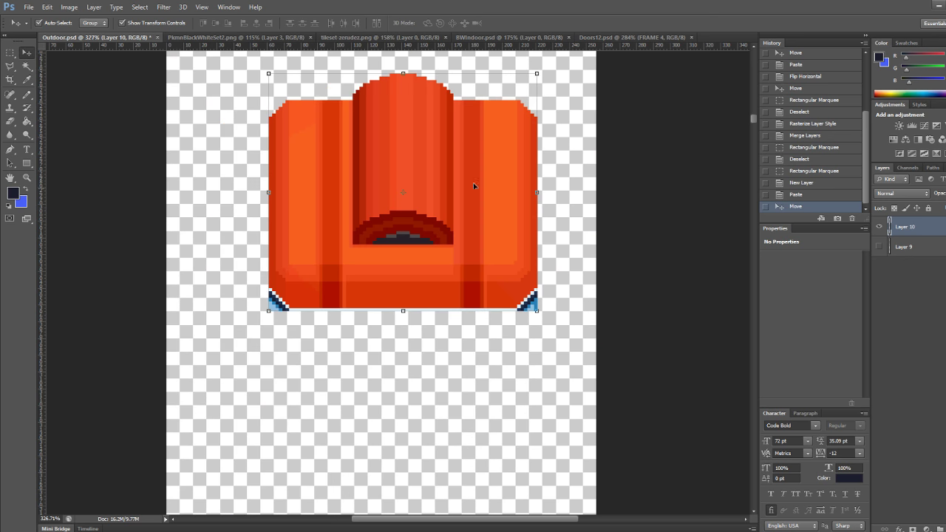
pyautogui.click(11, 121)
pyautogui.keyDown('alt'); pyautogui.scroll(8, 330, 264); pyautogui.keyUp('alt')
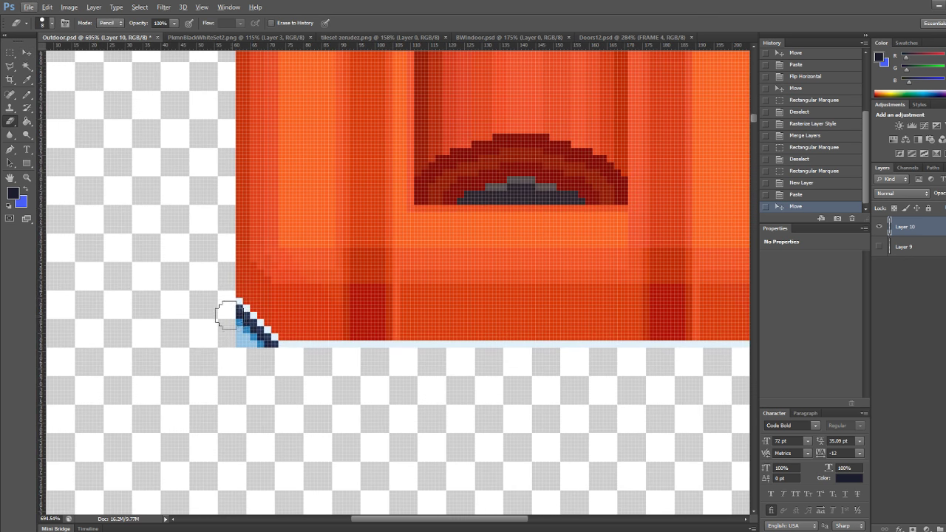
pyautogui.press('[')
pyautogui.press('[')
pyautogui.press('[')
pyautogui.press('[')
pyautogui.press('[')
pyautogui.moveTo(238, 302); pyautogui.dragTo(232, 345)
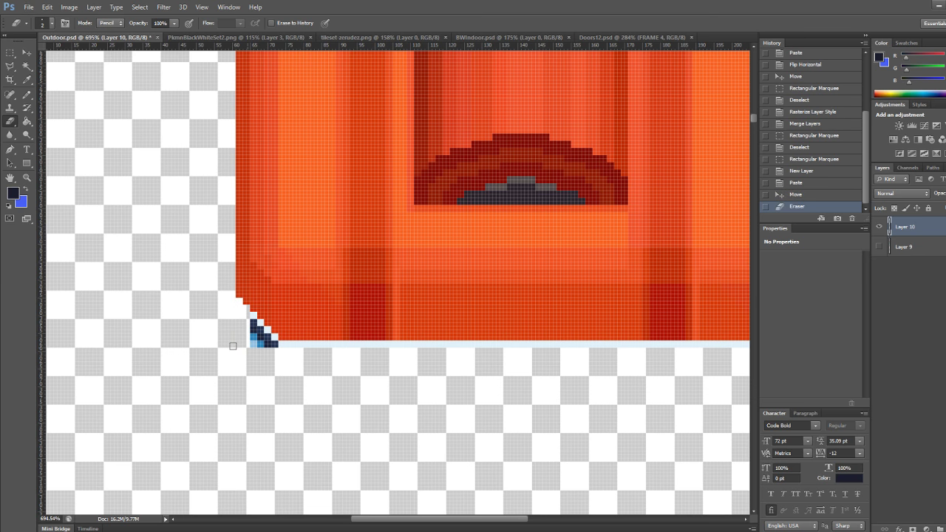
pyautogui.keyDown('alt'); pyautogui.scroll(6, 252, 340); pyautogui.keyUp('alt')
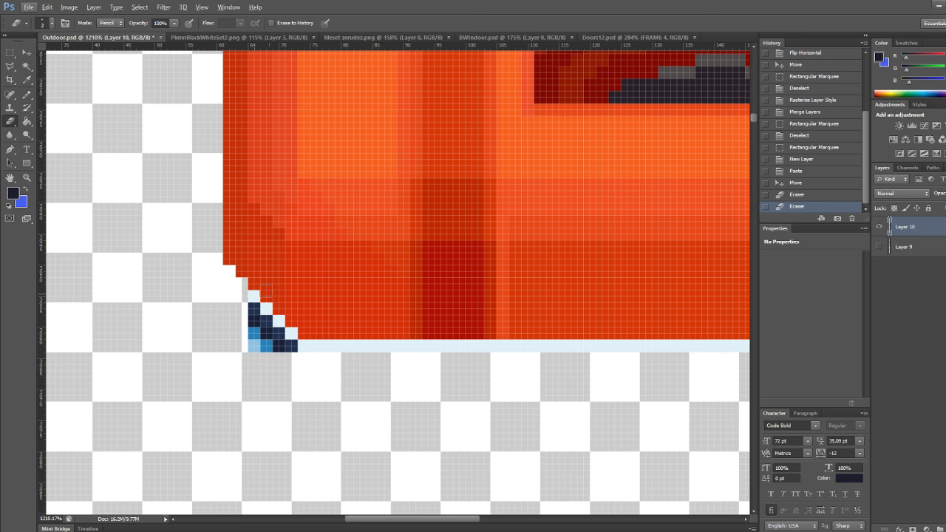
pyautogui.scroll(3, 253, 333)
pyautogui.scroll(-1, 252, 319)
pyautogui.moveTo(252, 312); pyautogui.dragTo(253, 374)
pyautogui.moveTo(266, 325)
pyautogui.mouseDown()
pyautogui.moveTo(267, 366)
pyautogui.moveTo(291, 353)
pyautogui.moveTo(293, 369)
pyautogui.moveTo(889, 366)
pyautogui.moveTo(382, 386)
pyautogui.mouseUp()
pyautogui.click(302, 361)
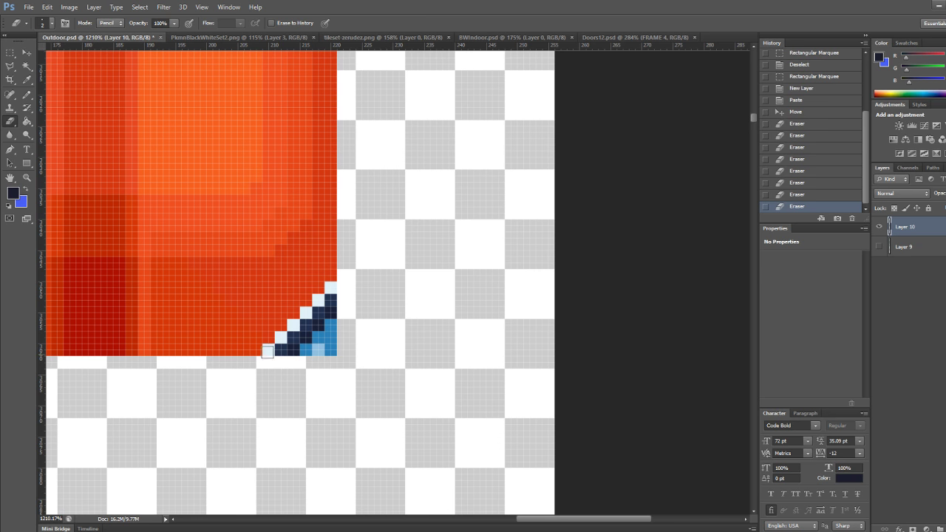
# Erase the white and blue trim pixels along the diagonal of the roof copy's lower-right corner
pyautogui.moveTo(270, 351)
pyautogui.mouseDown()
pyautogui.moveTo(308, 351)
pyautogui.moveTo(284, 340)
pyautogui.moveTo(353, 333)
pyautogui.mouseUp()
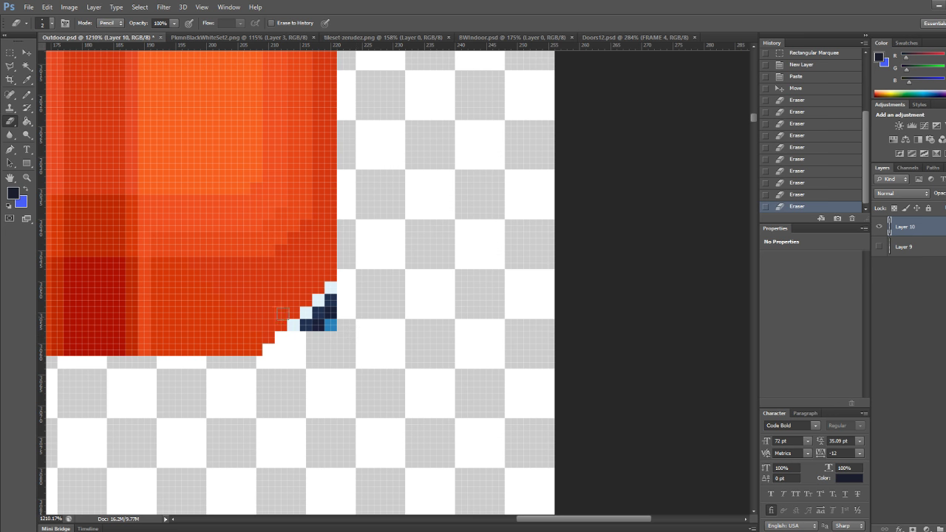
pyautogui.moveTo(294, 324)
pyautogui.mouseDown()
pyautogui.moveTo(356, 324)
pyautogui.moveTo(324, 314)
pyautogui.moveTo(349, 315)
pyautogui.moveTo(337, 303)
pyautogui.moveTo(347, 303)
pyautogui.mouseUp()
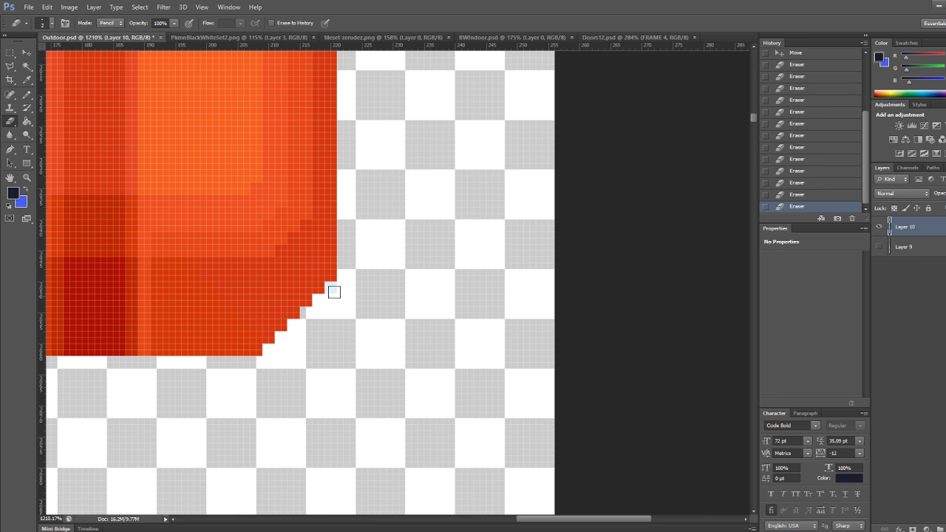
pyautogui.click(330, 289)
pyautogui.keyDown('alt'); pyautogui.scroll(-7, 355, 345); pyautogui.keyUp('alt')
pyautogui.keyDown('alt'); pyautogui.scroll(-12, 355, 345); pyautogui.keyUp('alt')
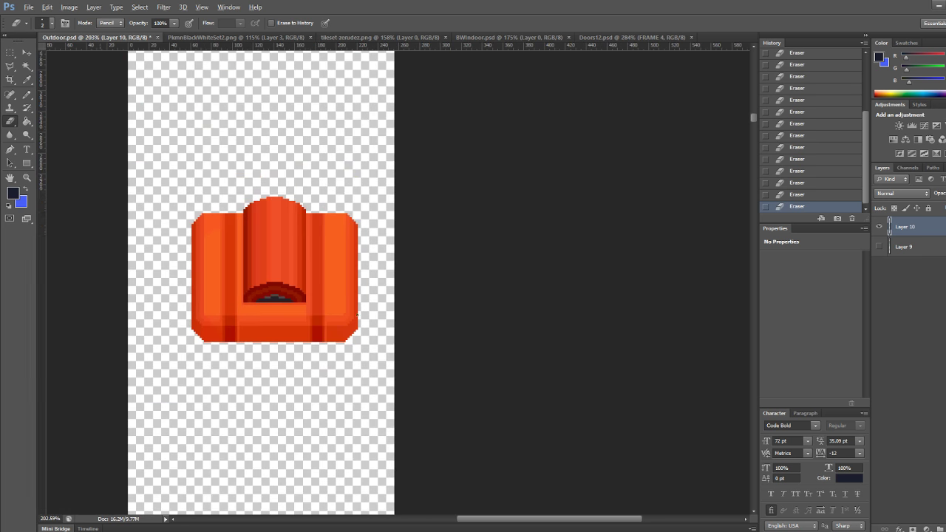
# Move the roof copy down over the building's upper window band and show Layer 9 again
pyautogui.click(27, 53)
pyautogui.moveTo(274, 267); pyautogui.dragTo(286, 328)
pyautogui.click(880, 247)
pyautogui.keyDown('alt'); pyautogui.scroll(4, 186, 391); pyautogui.keyUp('alt')
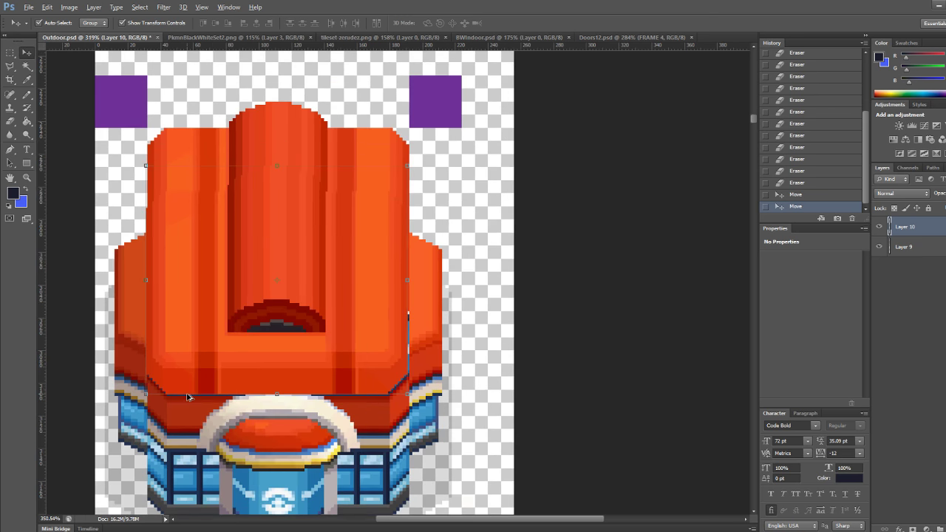
# Nudge the roof copy until its lower edge meets the red band above the entrance and hides the window strip
pyautogui.keyDown('alt'); pyautogui.scroll(1, 188, 397); pyautogui.keyUp('alt')
pyautogui.press('Down')
pyautogui.press('Up')
pyautogui.press('Up')
pyautogui.press('Up')
pyautogui.press('Up')
pyautogui.press('Up')
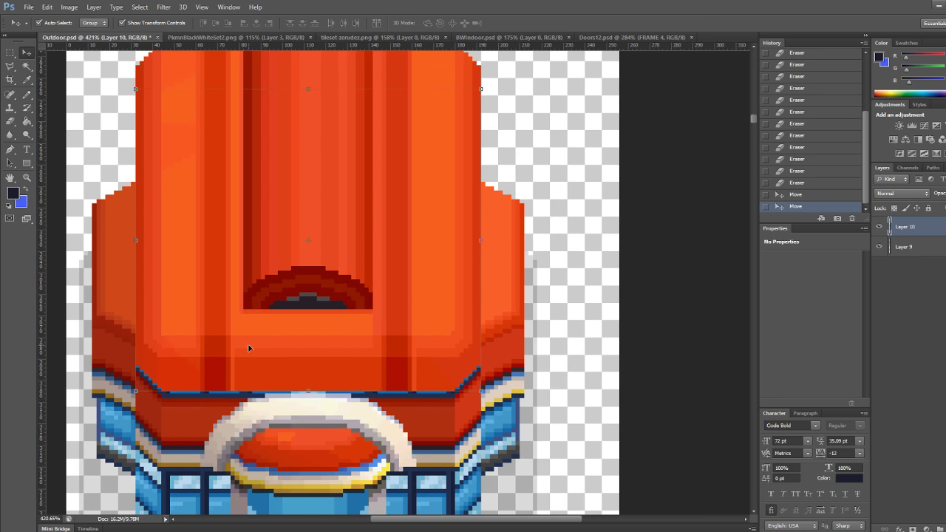
pyautogui.press('Down')
pyautogui.press('Right')
pyautogui.press('Left')
pyautogui.press('Down')
pyautogui.press('Down')
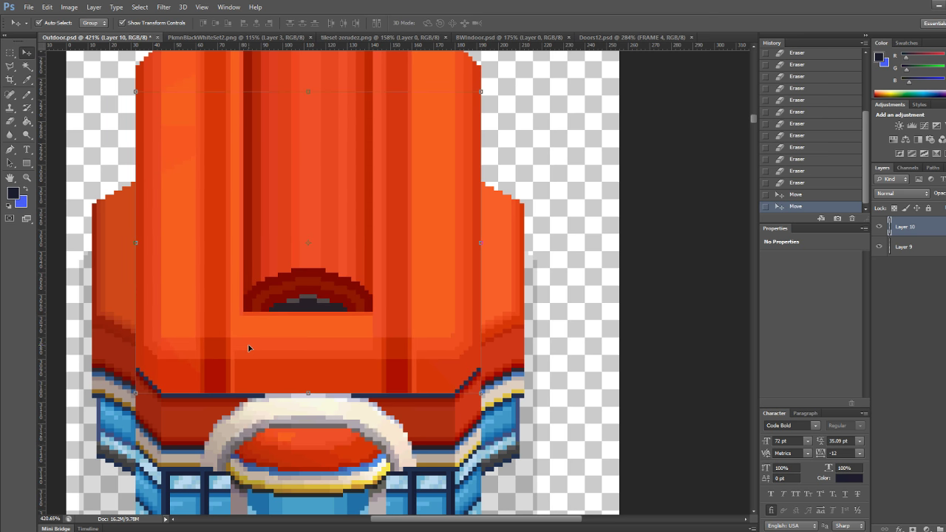
pyautogui.press('Down')
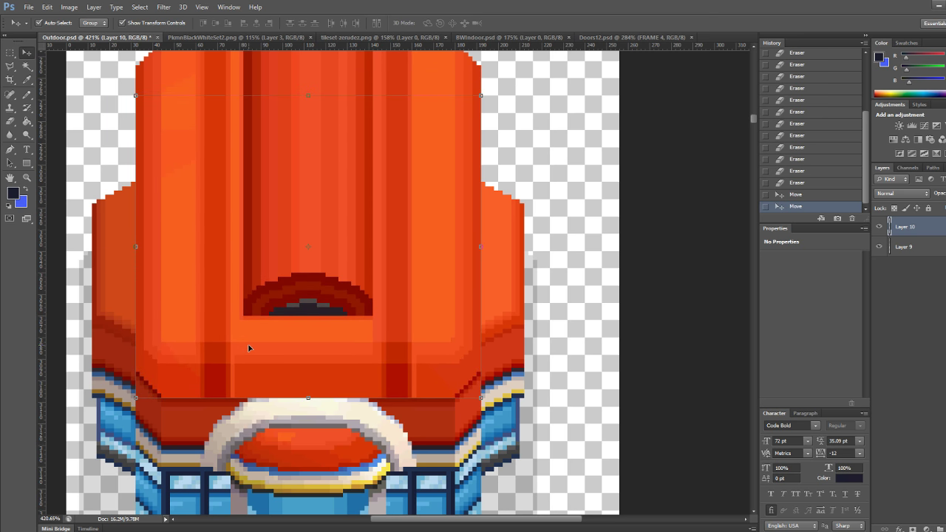
# Nudge the roof copy up a few pixels to expose the top edge of the cream entrance arch
pyautogui.keyDown('alt'); pyautogui.scroll(5, 286, 443); pyautogui.keyUp('alt')
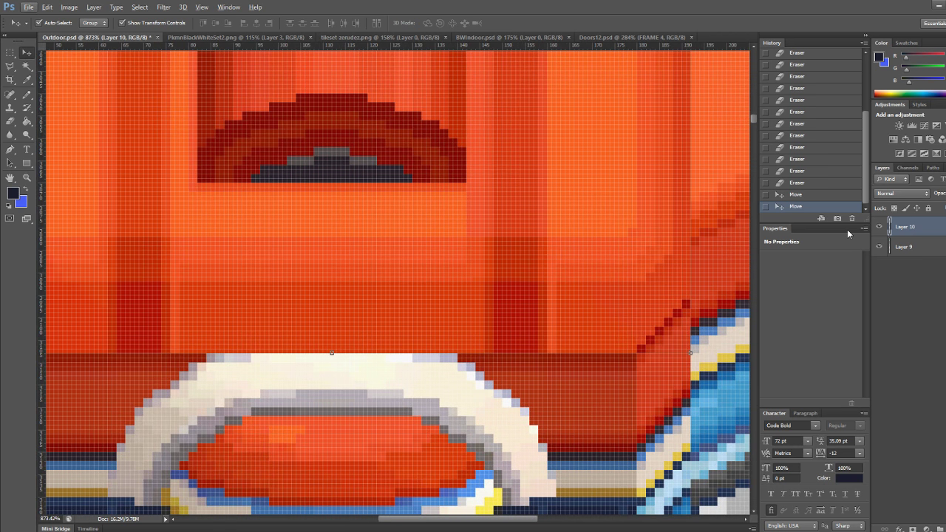
pyautogui.press('Up')
pyautogui.press('Up')
pyautogui.press('Up')
pyautogui.press('Up')
pyautogui.press('Up')
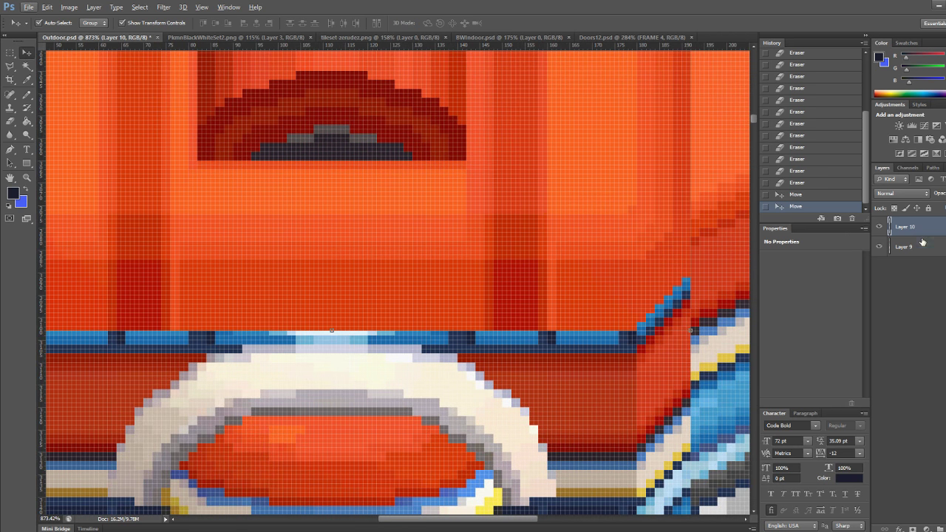
# Copy the top strip of the entrance arch from Layer 9 onto a new layer and place that layer above Layer 10
pyautogui.click(923, 244)
pyautogui.click(9, 53)
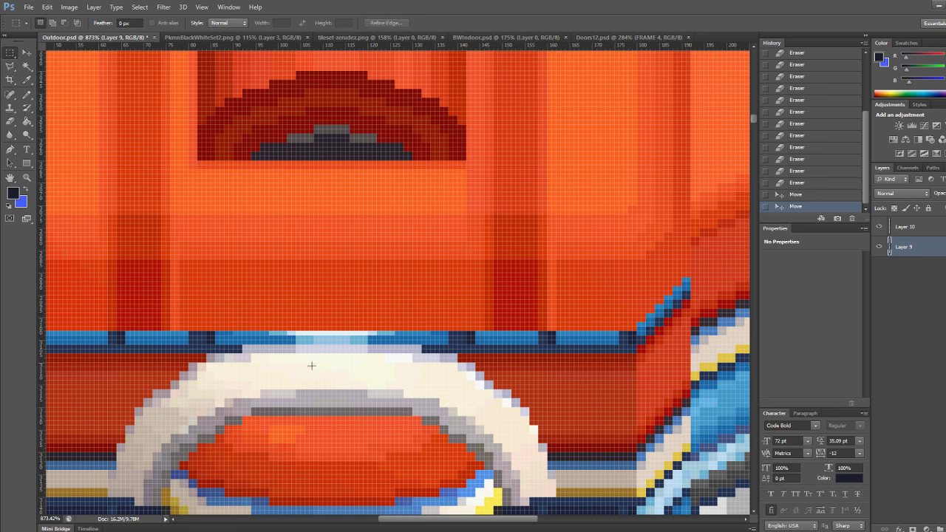
pyautogui.moveTo(206, 370); pyautogui.dragTo(457, 346)
pyautogui.hotkey('ctrl', 'c')
pyautogui.hotkey('ctrl', 'v')
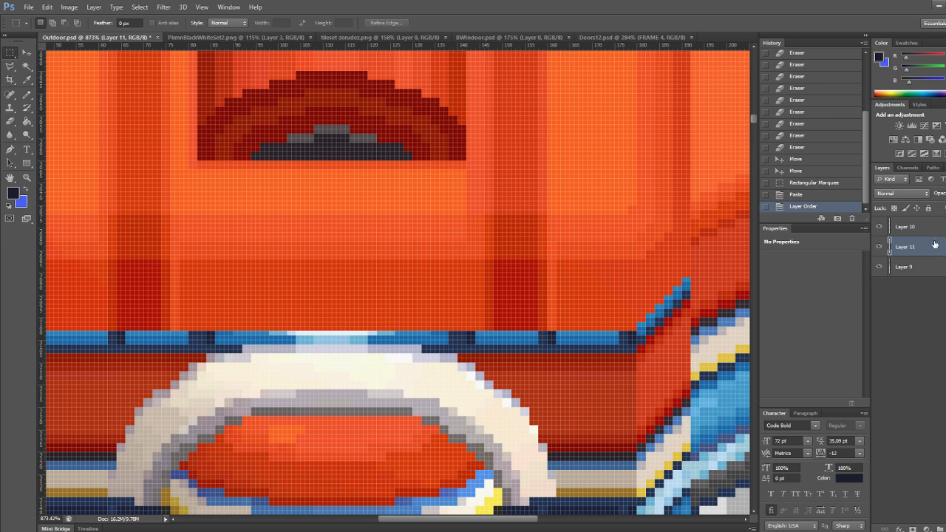
pyautogui.moveTo(935, 245); pyautogui.dragTo(940, 224)
pyautogui.click(29, 54)
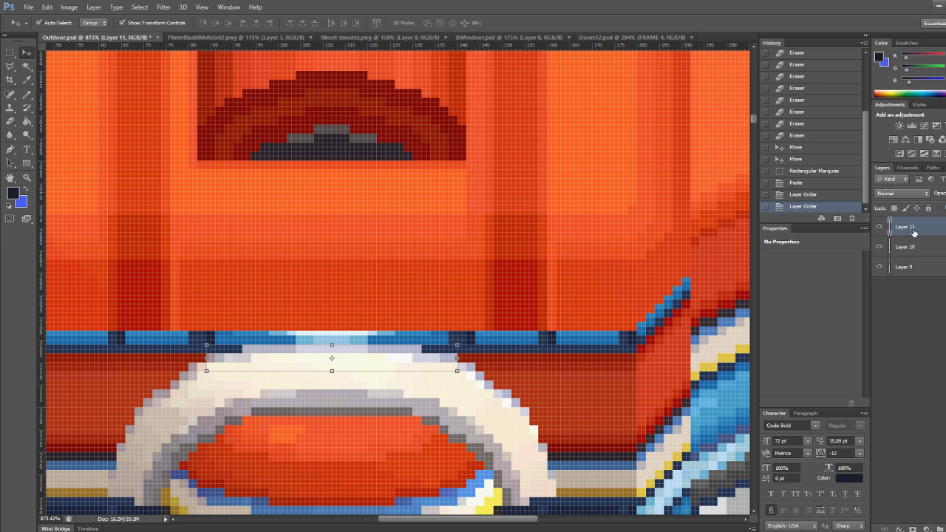
pyautogui.press('Left')
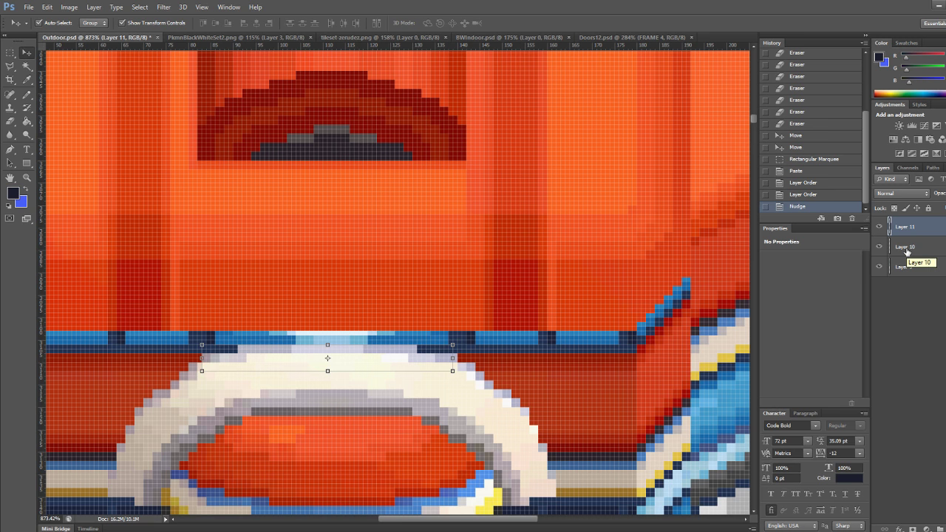
# Move the Layer 10 roof copy back down against the red band, behind the copied arch strip
pyautogui.click(910, 247)
pyautogui.moveTo(547, 196); pyautogui.dragTo(546, 224)
pyautogui.press('Down')
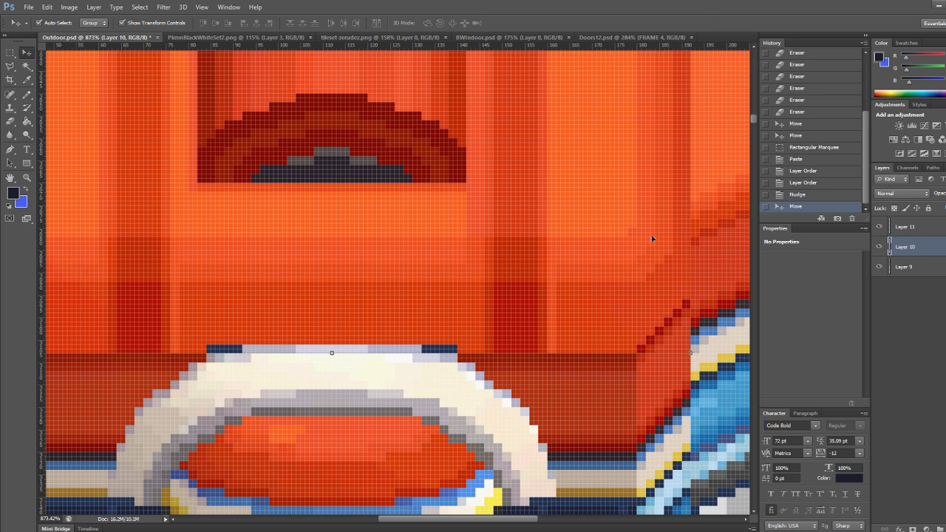
# Erase the leftover dark blue pixels at both ends of the arch strip on Layer 11
pyautogui.click(921, 232)
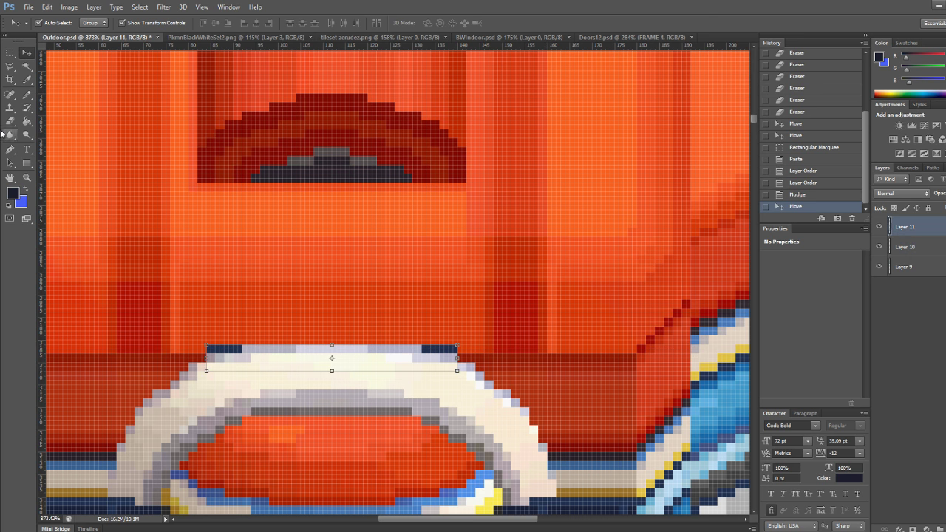
pyautogui.click(10, 122)
pyautogui.keyDown('alt'); pyautogui.scroll(6, 459, 348); pyautogui.keyUp('alt')
pyautogui.moveTo(459, 349); pyautogui.dragTo(388, 343)
pyautogui.keyDown('alt'); pyautogui.scroll(-2, 441, 386); pyautogui.keyUp('alt')
pyautogui.keyDown('alt'); pyautogui.scroll(-3, 441, 386); pyautogui.keyUp('alt')
pyautogui.keyDown('alt'); pyautogui.scroll(7, 193, 360); pyautogui.keyUp('alt')
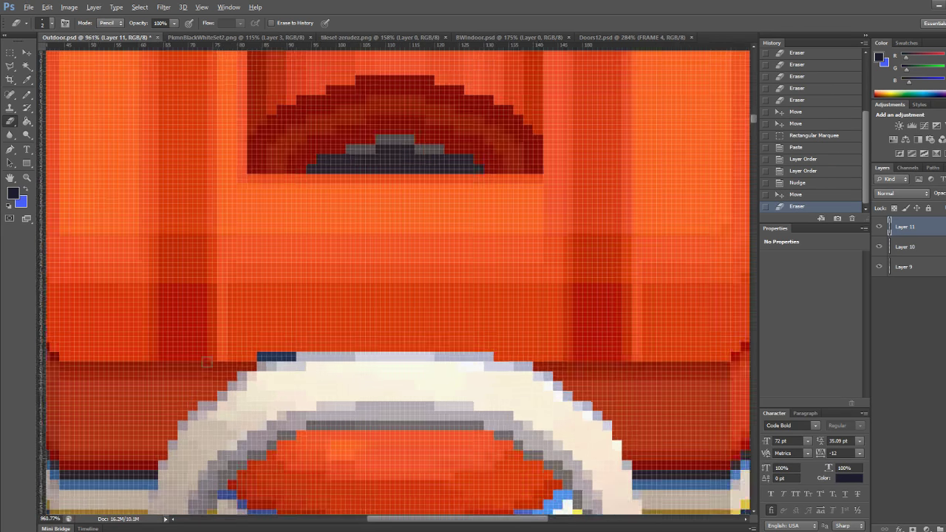
pyautogui.moveTo(298, 359)
pyautogui.mouseDown()
pyautogui.moveTo(341, 362)
pyautogui.moveTo(294, 365)
pyautogui.mouseUp()
pyautogui.keyDown('alt'); pyautogui.scroll(-7, 299, 363); pyautogui.keyUp('alt')
pyautogui.keyDown('alt'); pyautogui.scroll(-5, 299, 362); pyautogui.keyUp('alt')
pyautogui.keyDown('alt'); pyautogui.scroll(3, 300, 361); pyautogui.keyUp('alt')
# Make Layer 9 active and toggle the visibility of Layers 9 and 10 to compare the lowered roof with the original
pyautogui.click(881, 268)
pyautogui.click(882, 267)
pyautogui.click(908, 269)
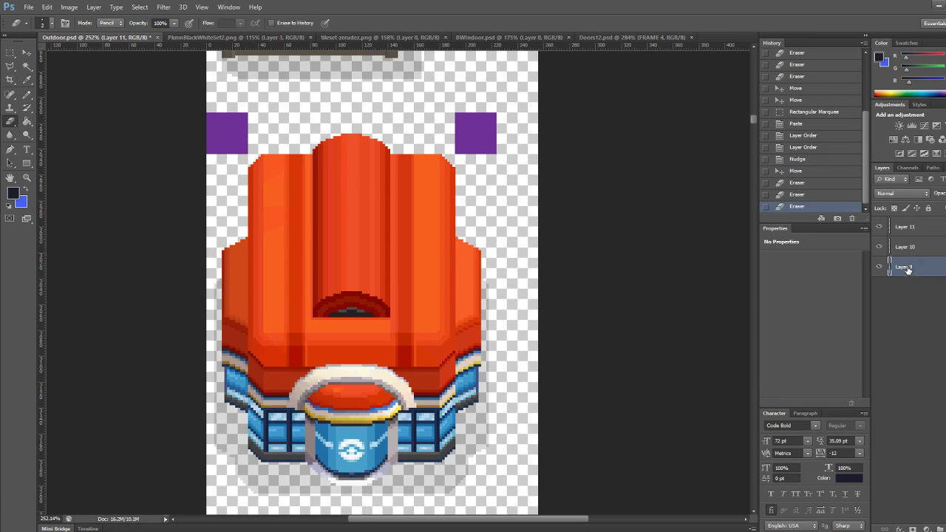
pyautogui.click(11, 54)
pyautogui.click(879, 267)
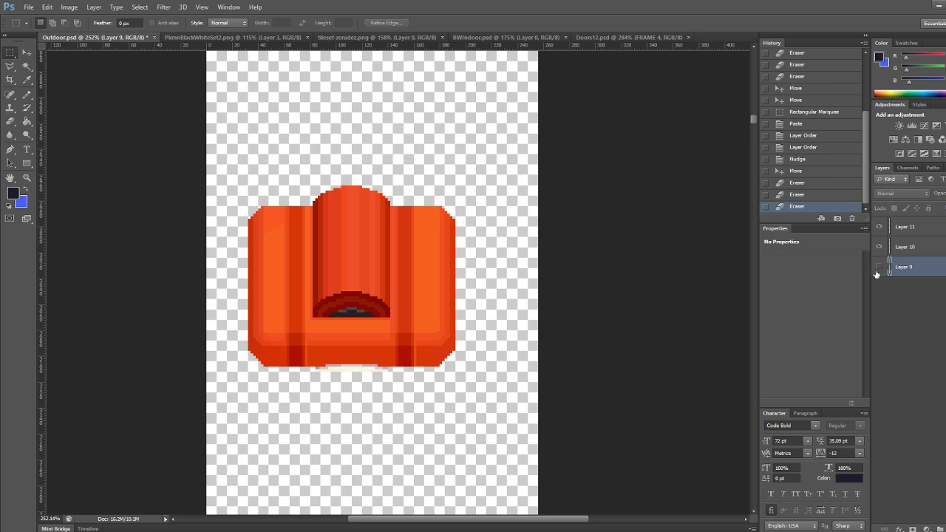
pyautogui.click(879, 267)
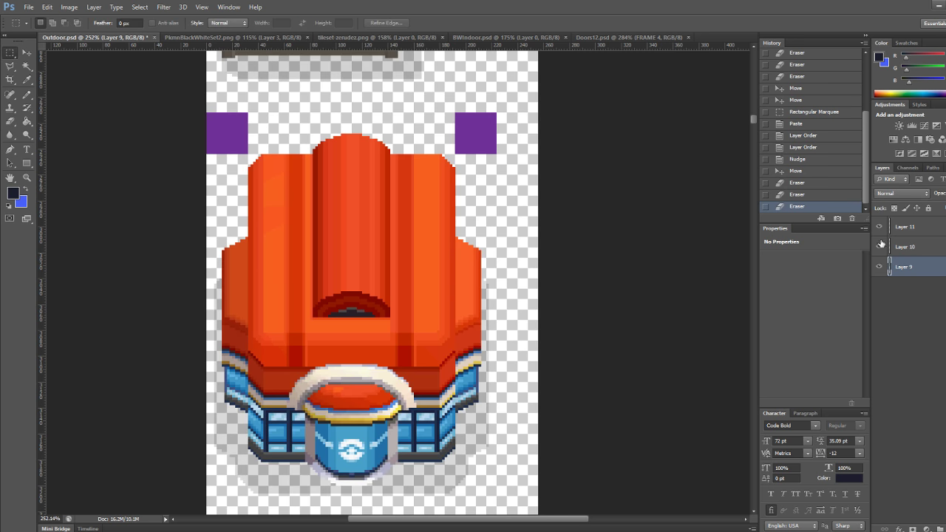
pyautogui.click(880, 246)
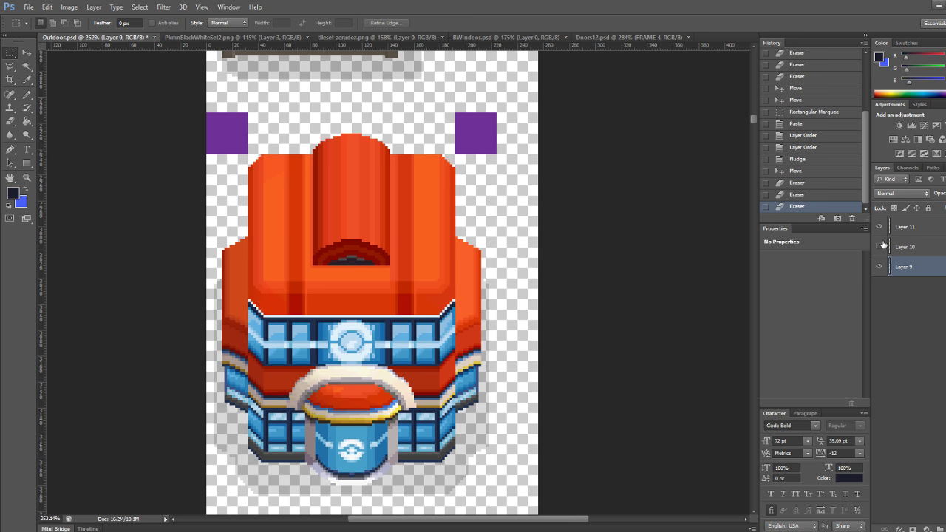
pyautogui.click(880, 247)
pyautogui.click(881, 245)
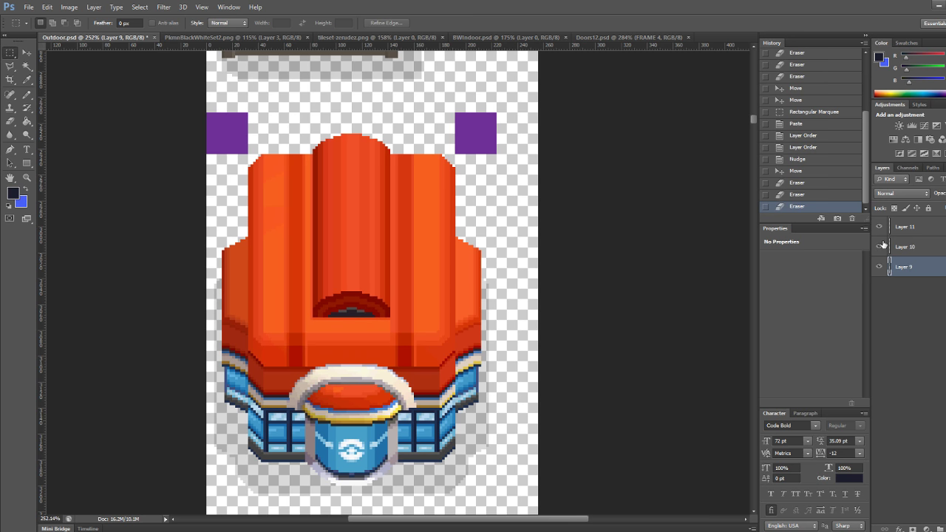
pyautogui.click(880, 246)
pyautogui.click(881, 246)
# Delete the old roof's upper part above the lowered copy on Layer 9, including the leftover rounded top piece, and clear the selection
pyautogui.moveTo(197, 152); pyautogui.dragTo(503, 221)
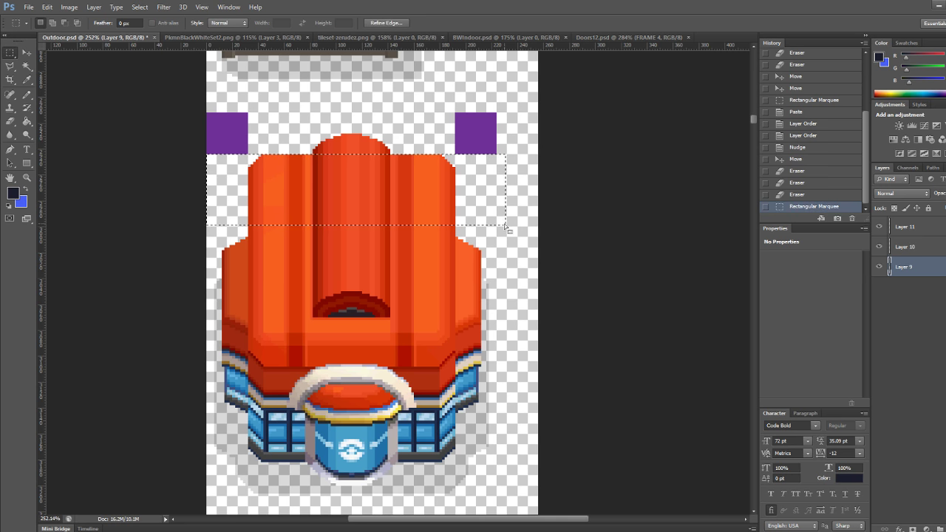
pyautogui.press('Delete')
pyautogui.click(532, 145)
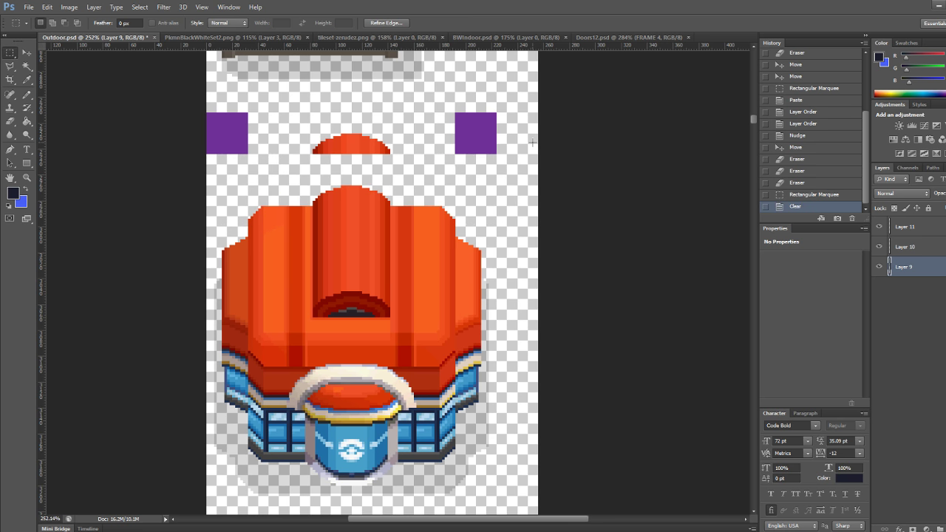
pyautogui.moveTo(406, 167); pyautogui.dragTo(306, 130)
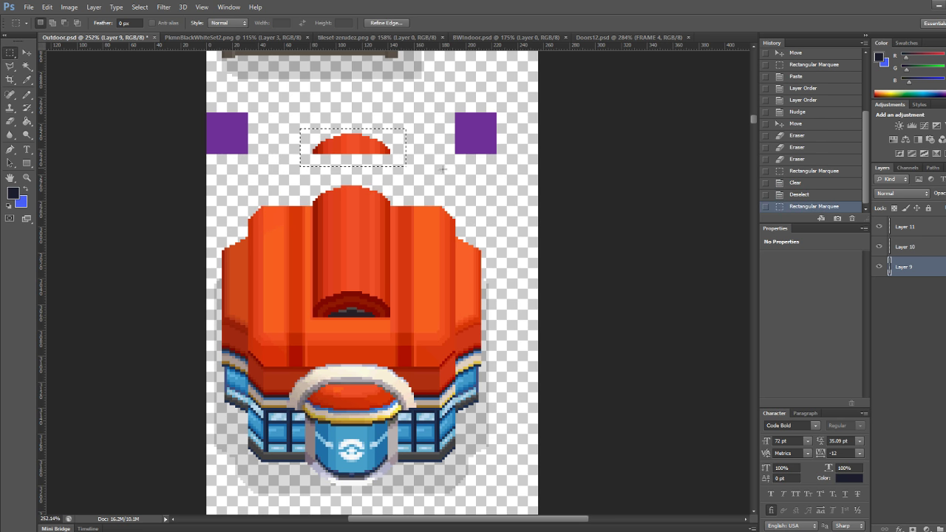
pyautogui.press('Delete')
pyautogui.hotkey('ctrl', 'd')
pyautogui.keyDown('alt'); pyautogui.scroll(-8, 487, 224); pyautogui.keyUp('alt')
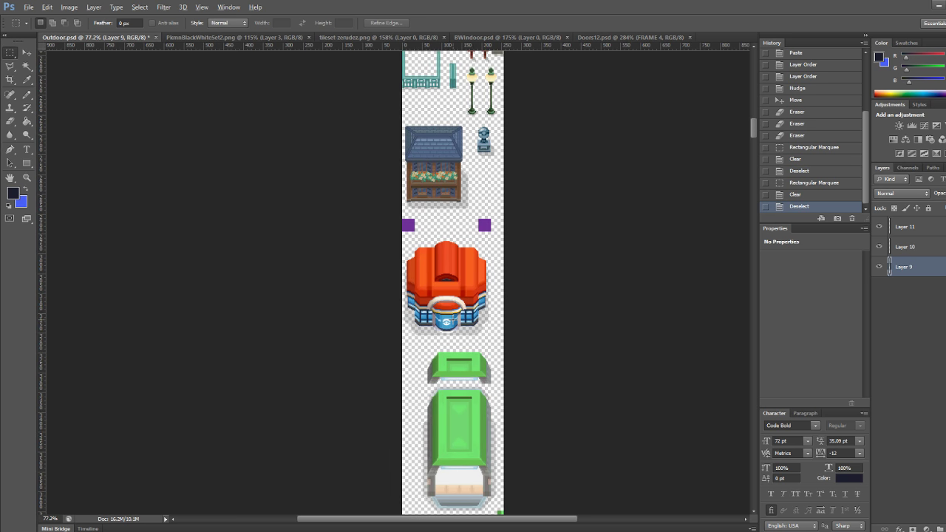
# Save Outdoor.psd and save a PNG version of the tileset over the existing image
pyautogui.keyDown('alt'); pyautogui.scroll(4, 452, 319); pyautogui.keyUp('alt')
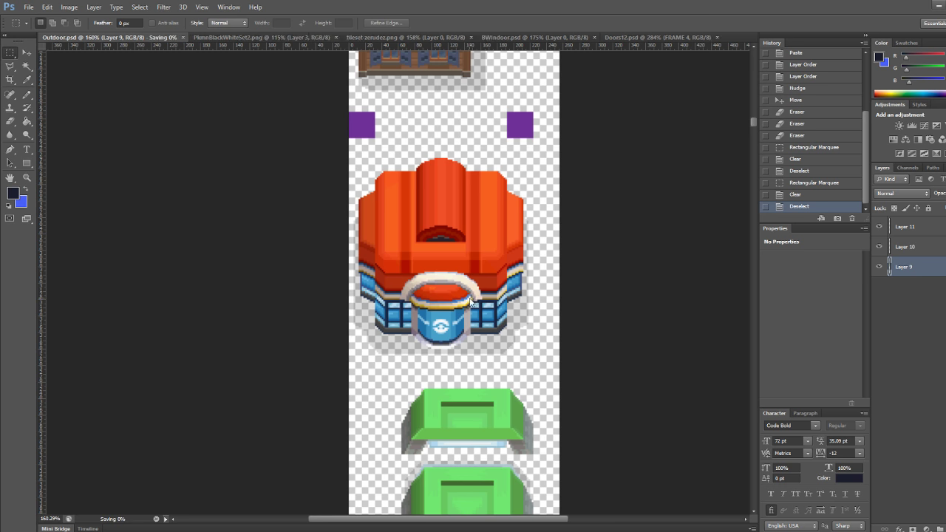
pyautogui.hotkey('ctrl', 'shift', 's')
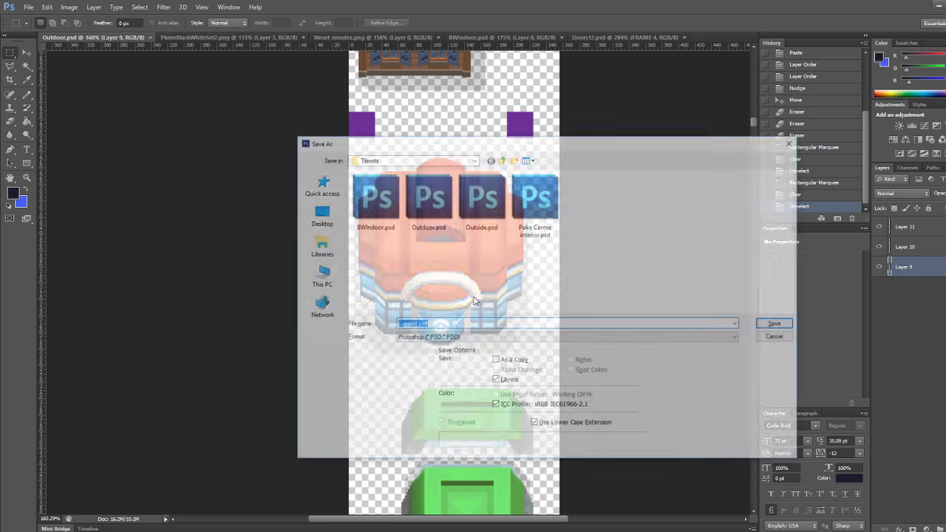
pyautogui.click(443, 340)
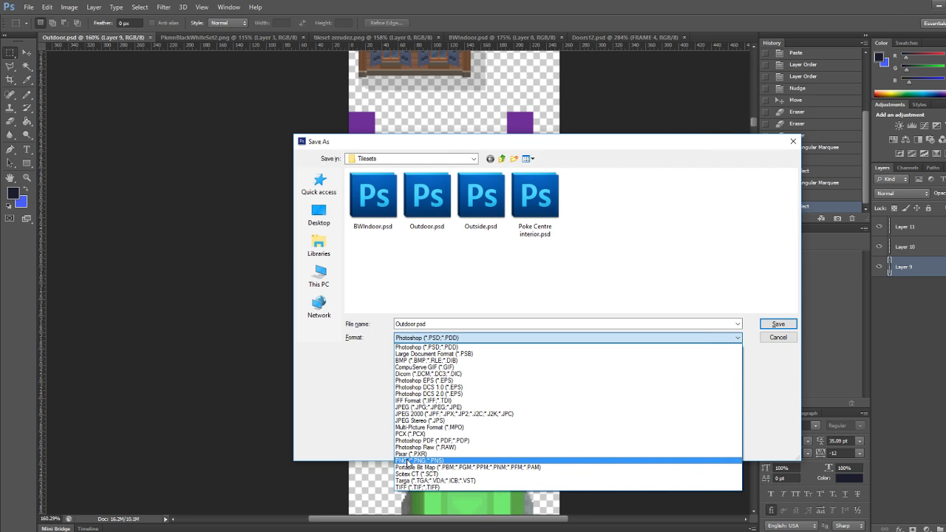
pyautogui.click(414, 461)
pyautogui.click(779, 324)
pyautogui.click(473, 205)
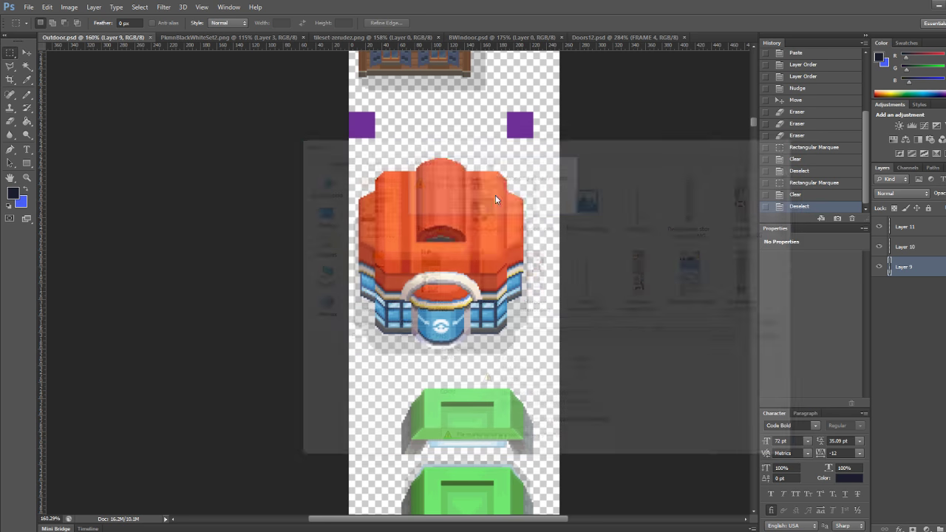
pyautogui.click(533, 171)
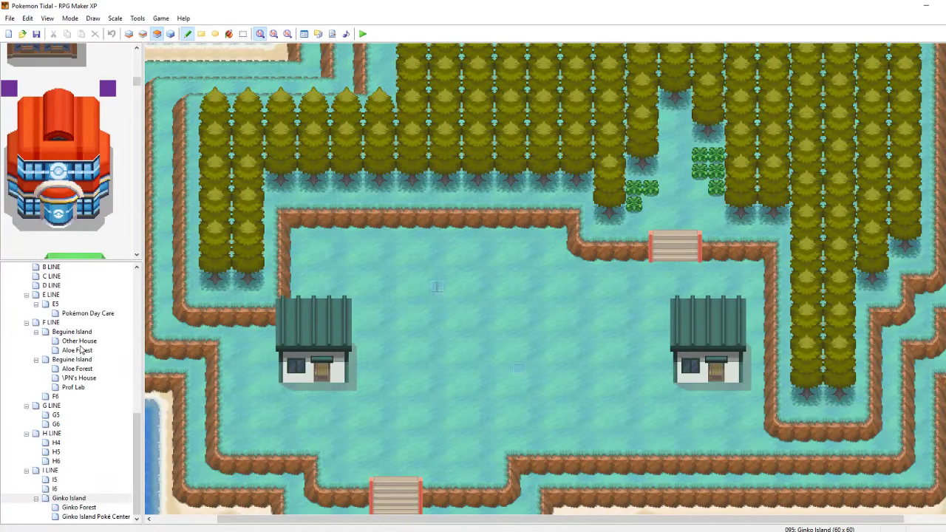
# Place the shortened Pokémon Center between the two houses on the Ginko Island map, one tile right of centre, and save the project
pyautogui.click(71, 499)
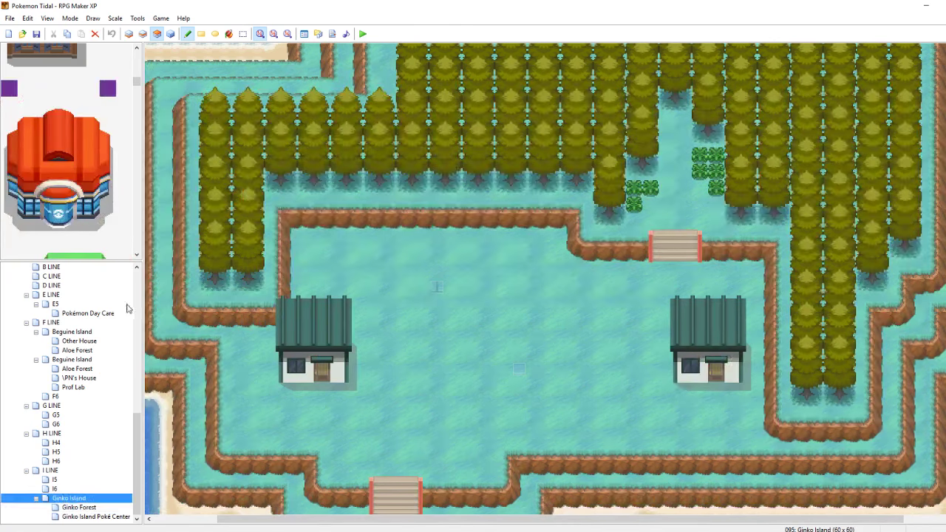
pyautogui.moveTo(108, 225); pyautogui.dragTo(15, 111)
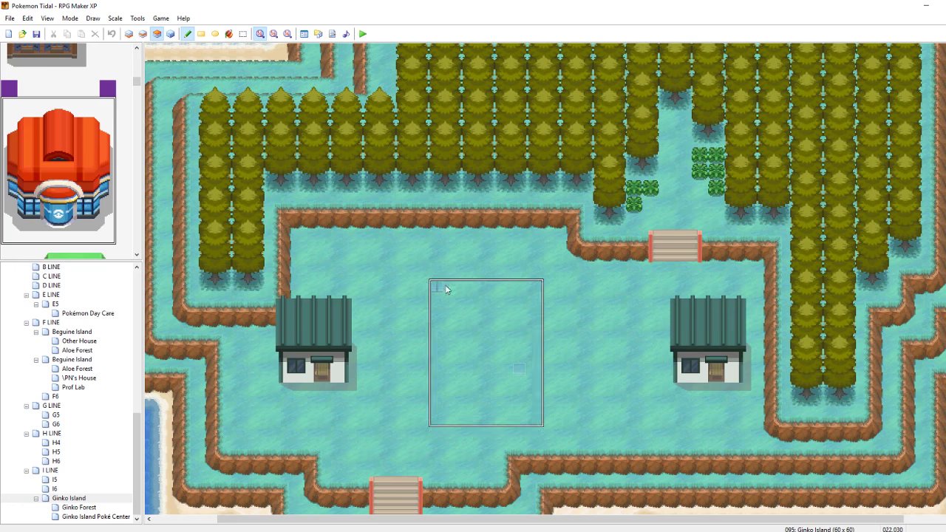
pyautogui.click(464, 269)
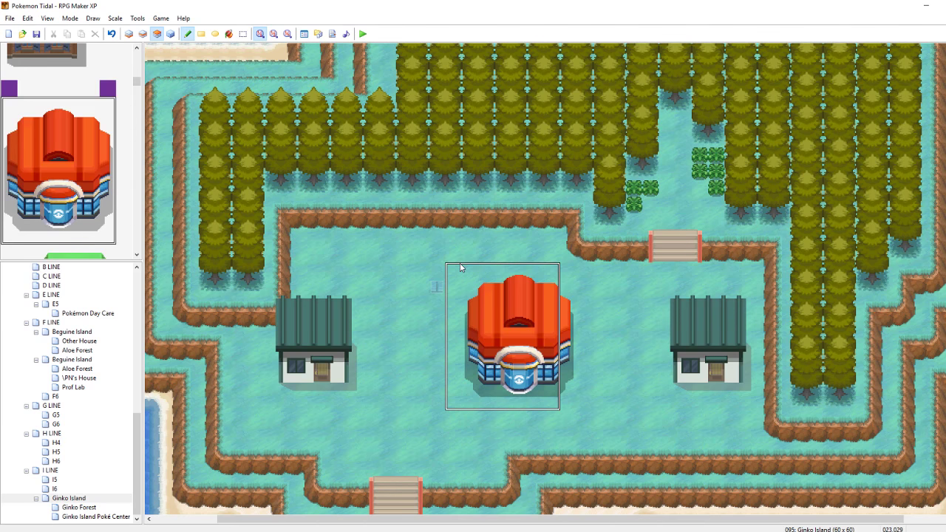
pyautogui.hotkey('ctrl', 'z')
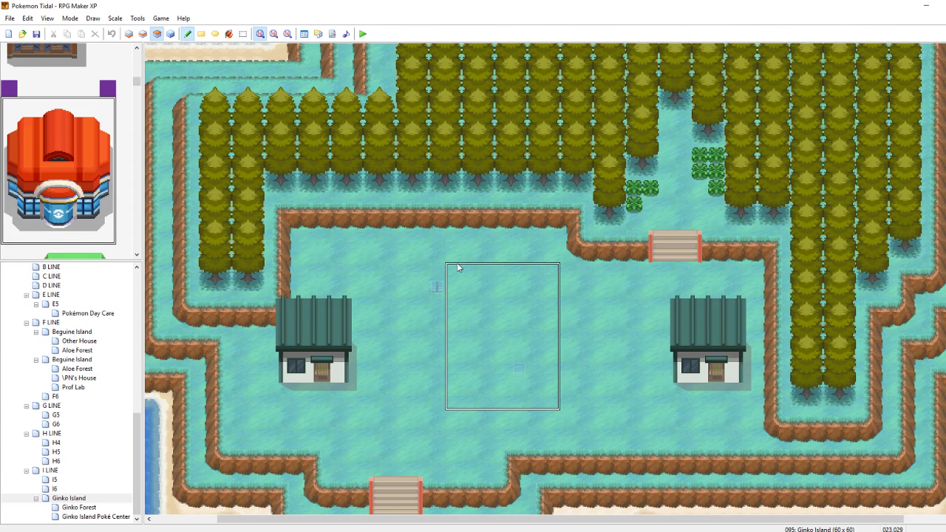
pyautogui.click(459, 268)
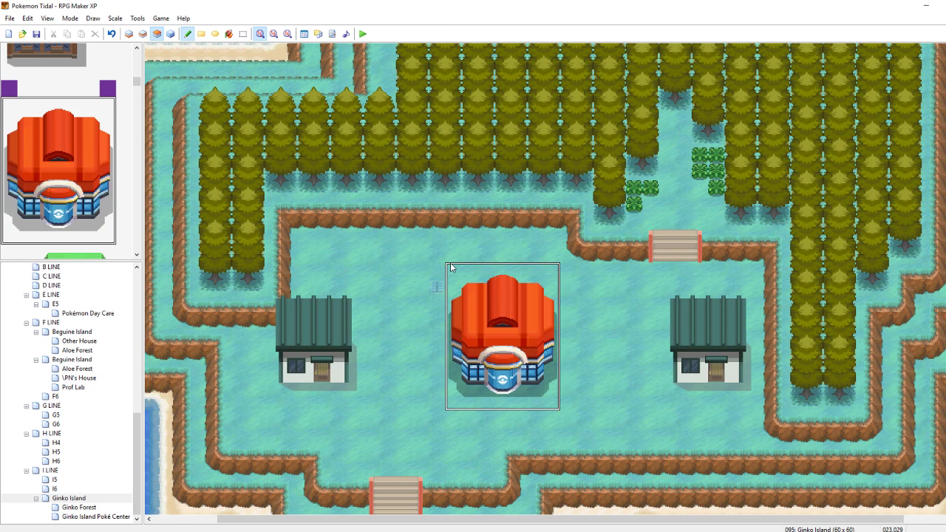
pyautogui.hotkey('ctrl', 'z')
pyautogui.click(466, 268)
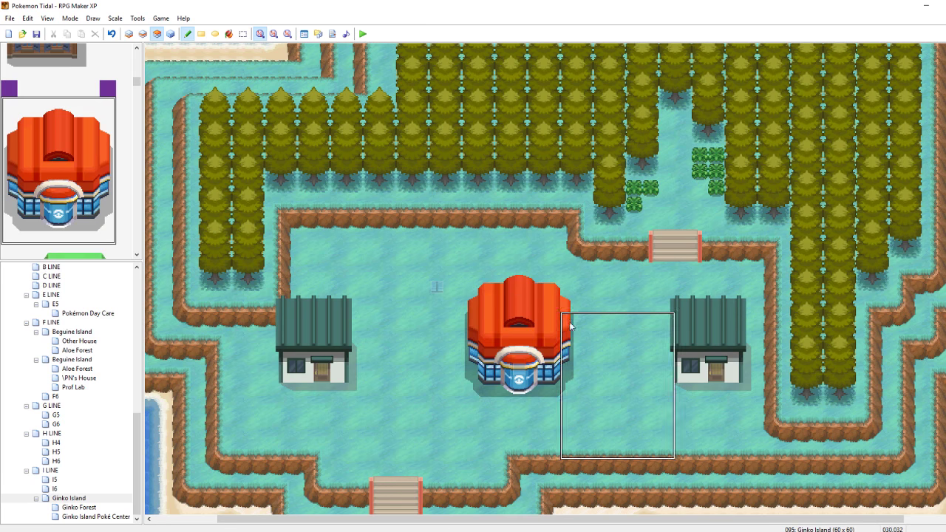
pyautogui.rightClick(599, 321)
pyautogui.hotkey('ctrl', 's')
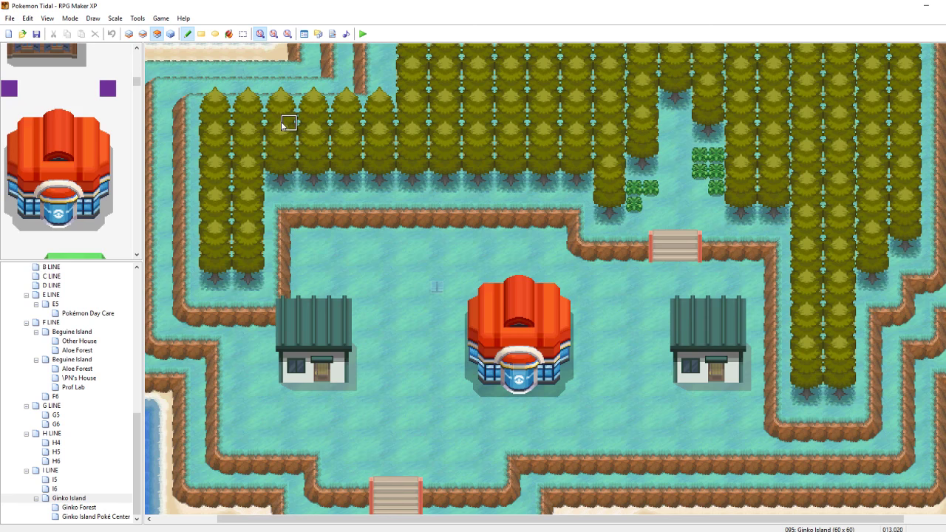
# Copy the two-tile-wide tree column above the cliff and place it in the gap west of the left house
pyautogui.press('F4')
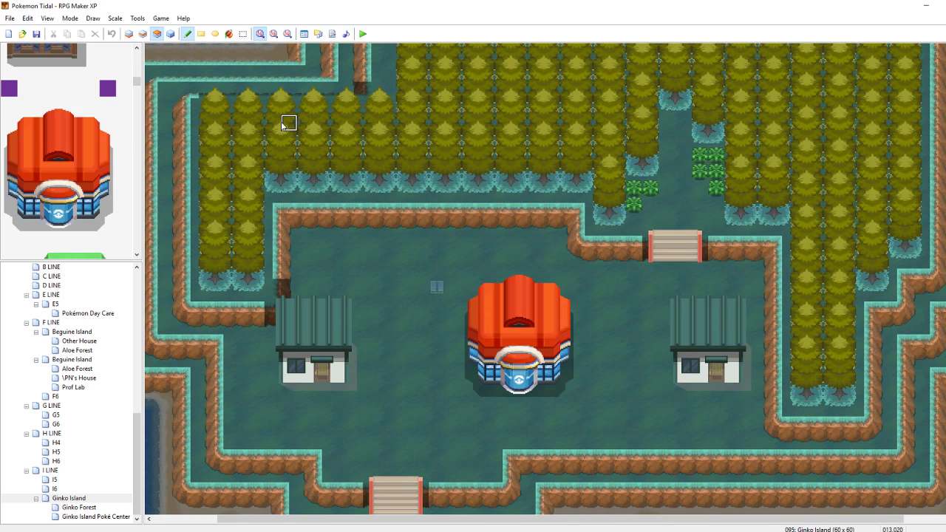
pyautogui.moveTo(255, 286); pyautogui.dragTo(238, 212, button='right')
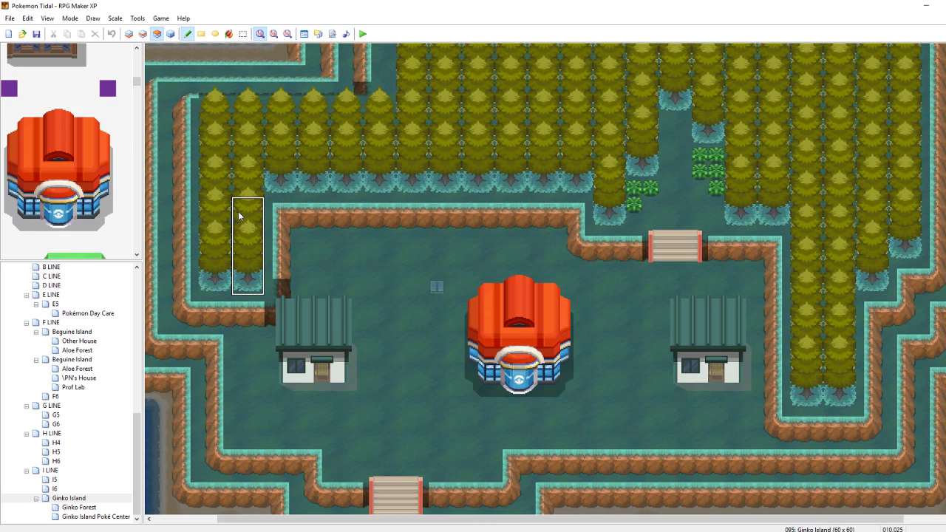
pyautogui.click(234, 347)
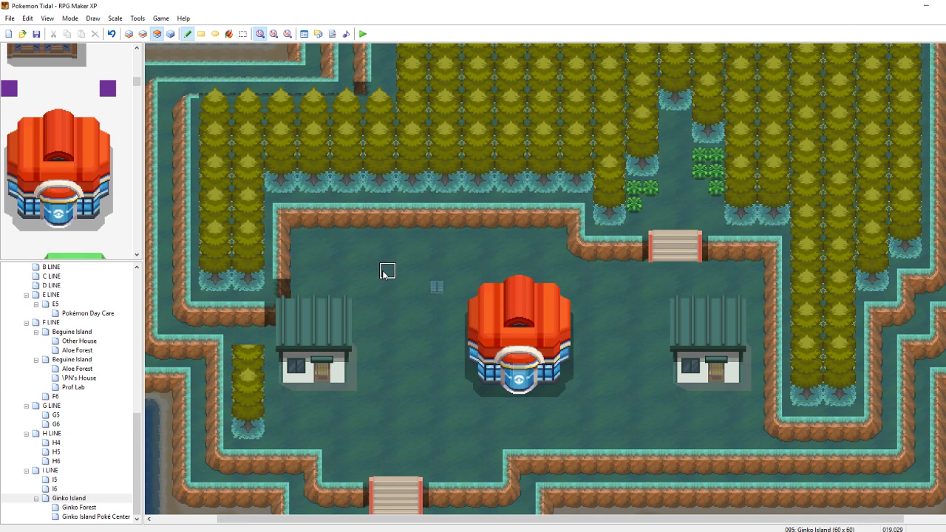
pyautogui.moveTo(137, 83); pyautogui.dragTo(137, 113)
pyautogui.scroll(-1, 101, 190)
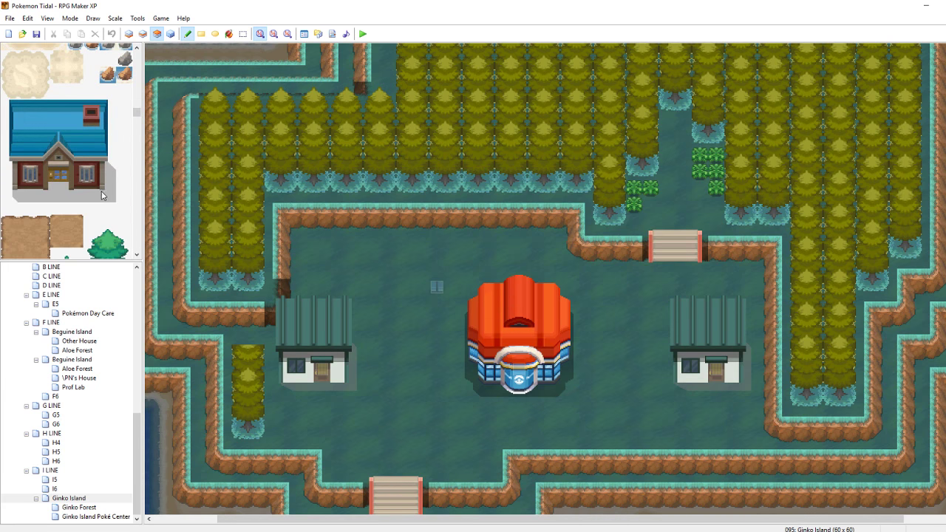
pyautogui.click(119, 200)
pyautogui.click(41, 141)
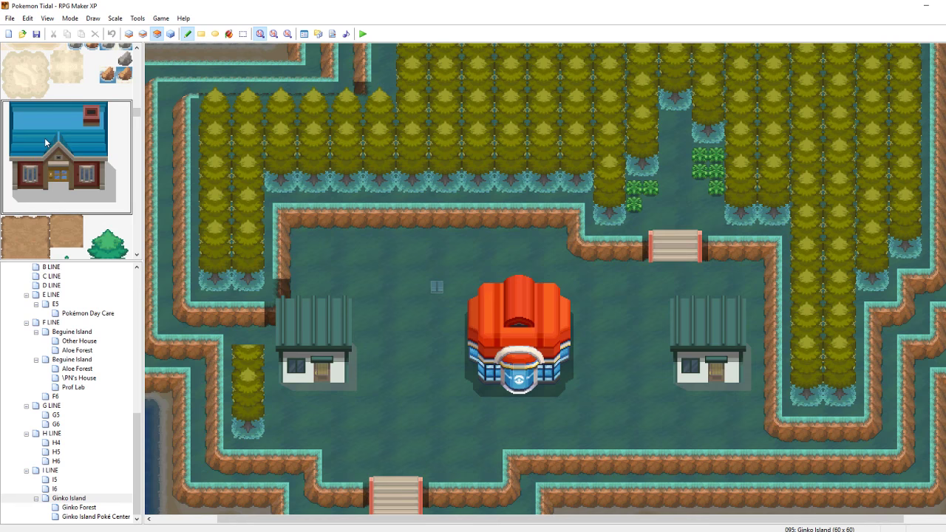
pyautogui.moveTo(133, 110)
pyautogui.mouseDown()
pyautogui.moveTo(134, 99)
pyautogui.moveTo(134, 109)
pyautogui.mouseUp()
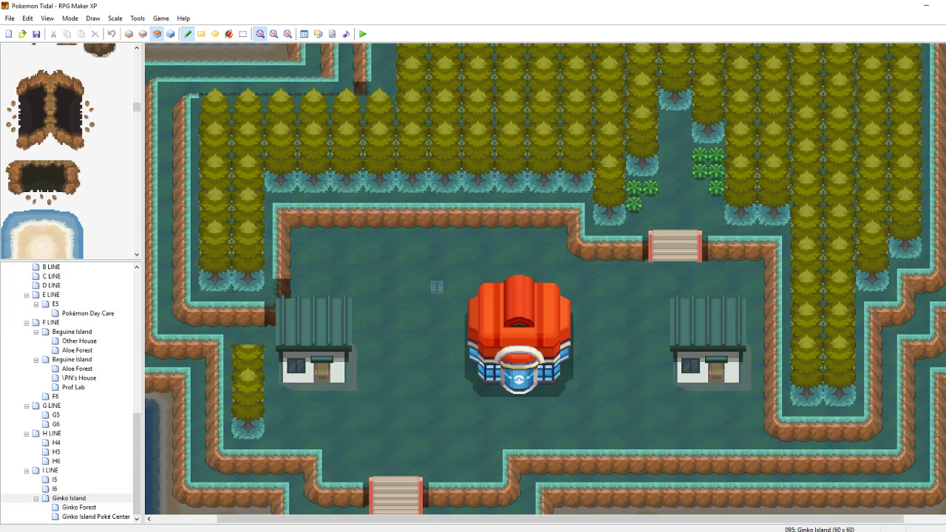
# Switch to Chrome, close the YouTube video page and bring up the Pokédex table in the Pokemon Tidal Master document
pyautogui.moveTo(139, 531)
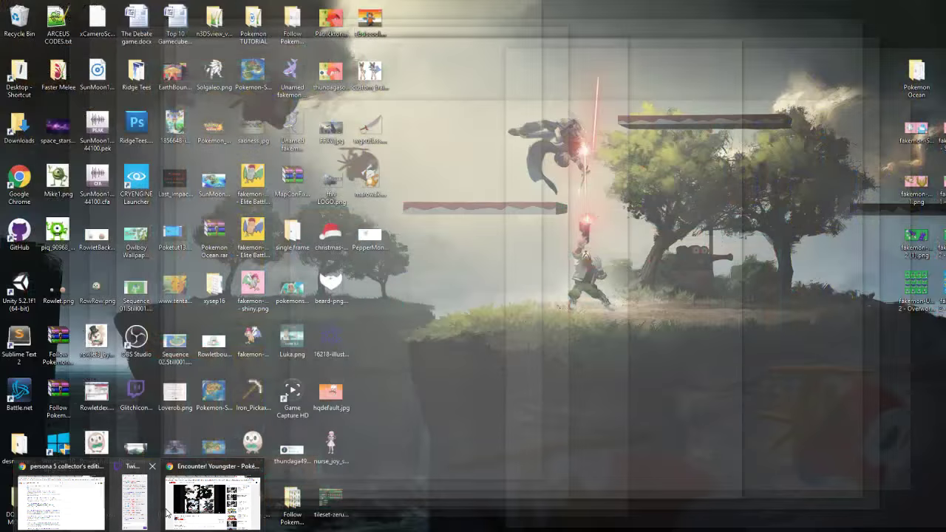
pyautogui.click(168, 513)
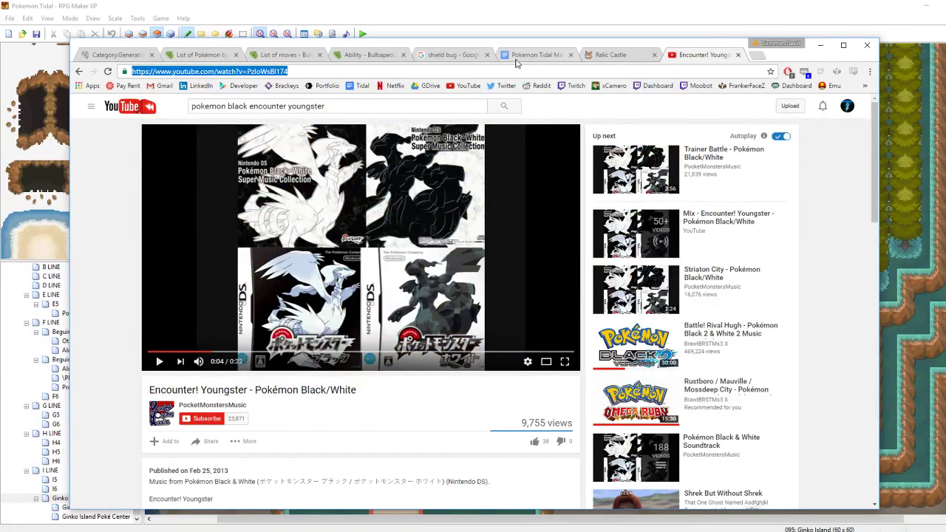
pyautogui.click(522, 55)
pyautogui.scroll(3, 631, 274)
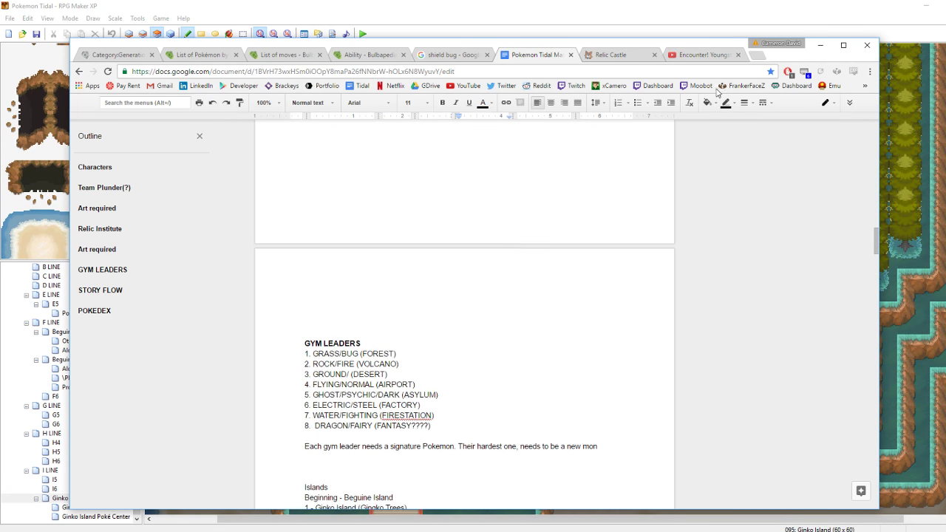
pyautogui.click(738, 55)
pyautogui.scroll(8, 623, 338)
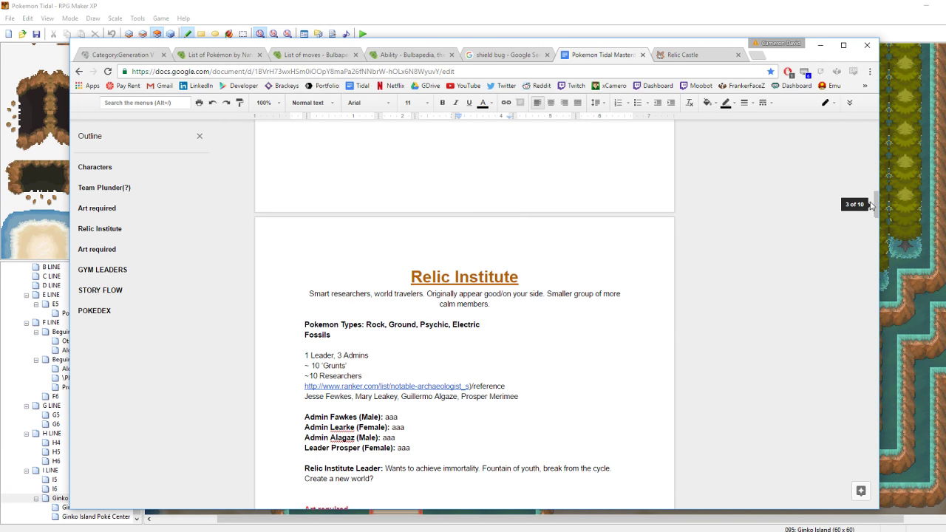
pyautogui.moveTo(876, 207); pyautogui.dragTo(837, 455)
pyautogui.moveTo(825, 419); pyautogui.dragTo(818, 343)
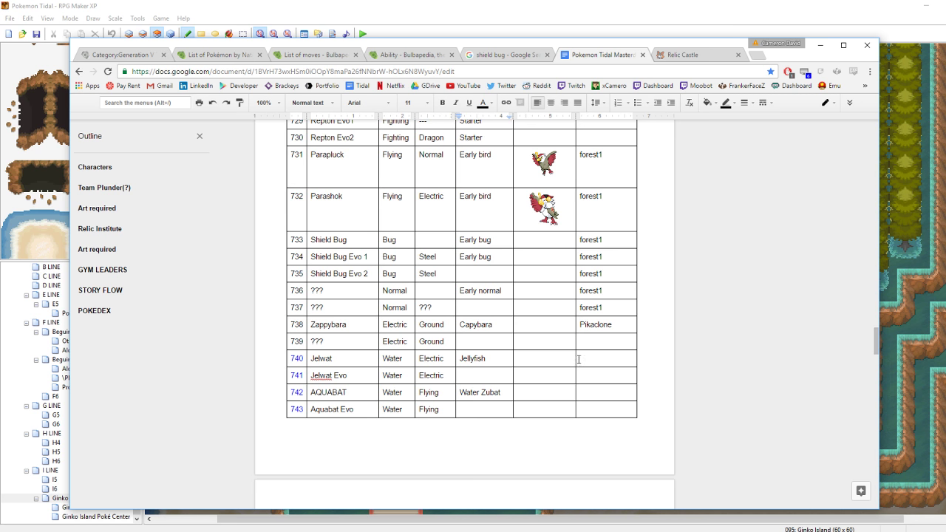
# Examine the AQUABAT row's name, types and description in the Pokédex table, and return to RPG Maker XP
pyautogui.click(394, 393)
pyautogui.click(440, 393)
pyautogui.click(481, 392)
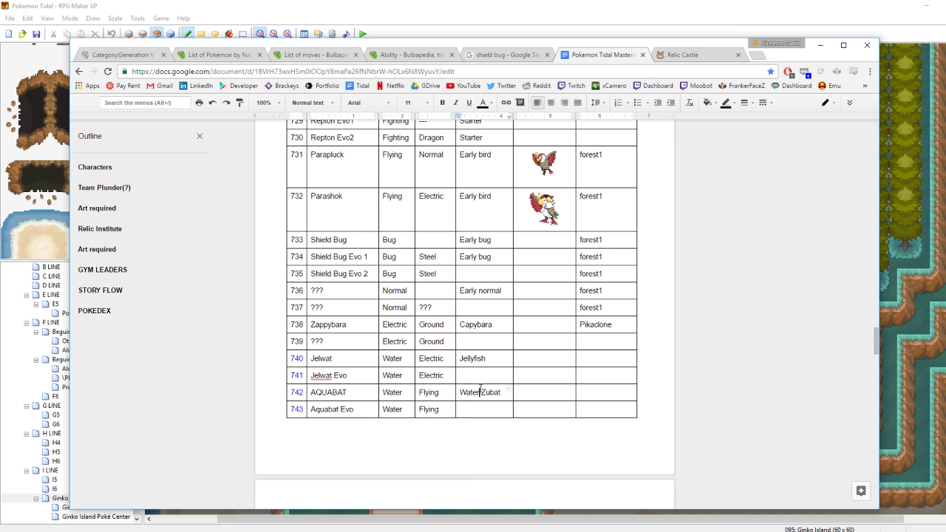
pyautogui.doubleClick(318, 391)
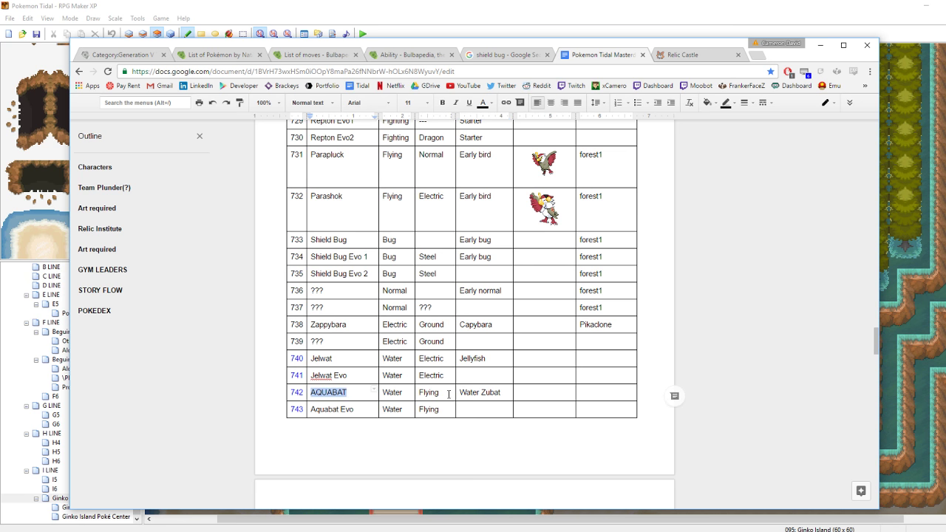
pyautogui.moveTo(461, 394); pyautogui.dragTo(501, 390)
pyautogui.click(486, 392)
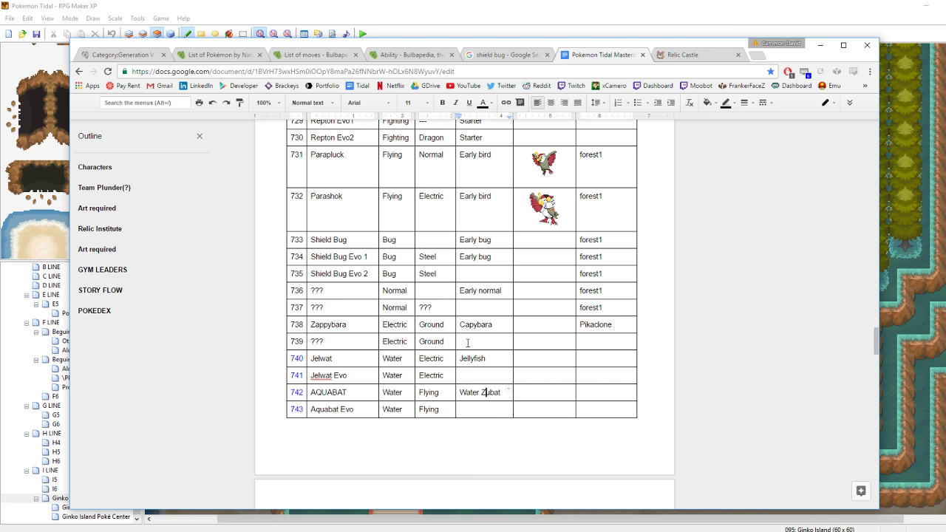
pyautogui.click(645, 3)
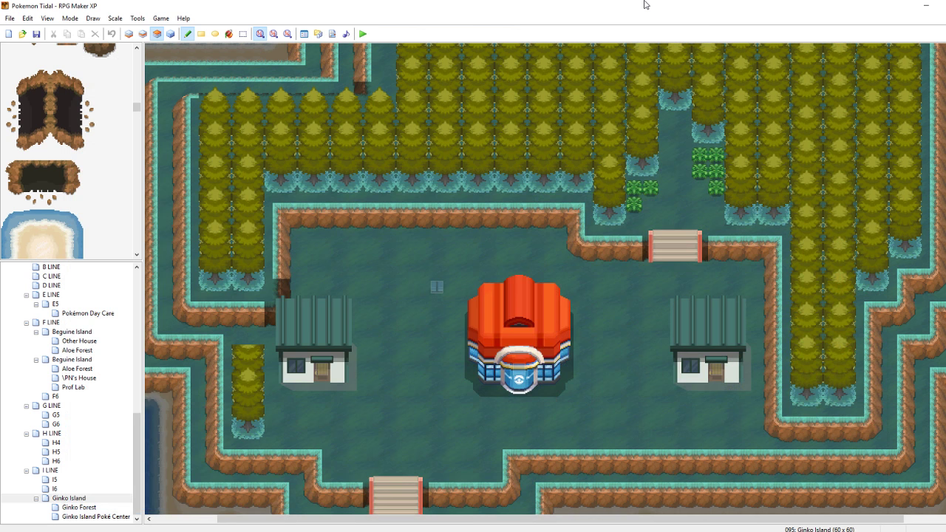
# On Layer 2, lay a four-tile-wide row of edged sand path directly above the southern stairs
pyautogui.rightClick(632, 320)
pyautogui.click(142, 34)
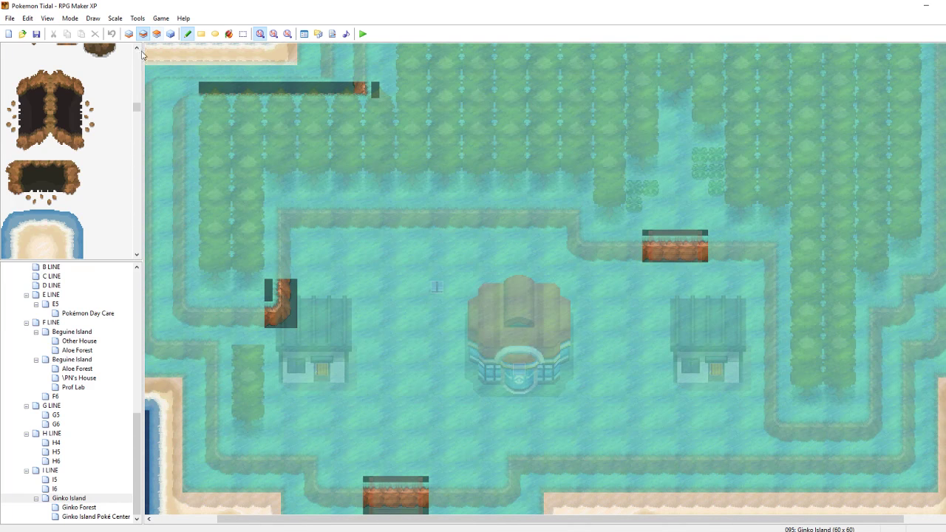
pyautogui.moveTo(137, 107); pyautogui.dragTo(137, 52)
pyautogui.scroll(-15, 83, 144)
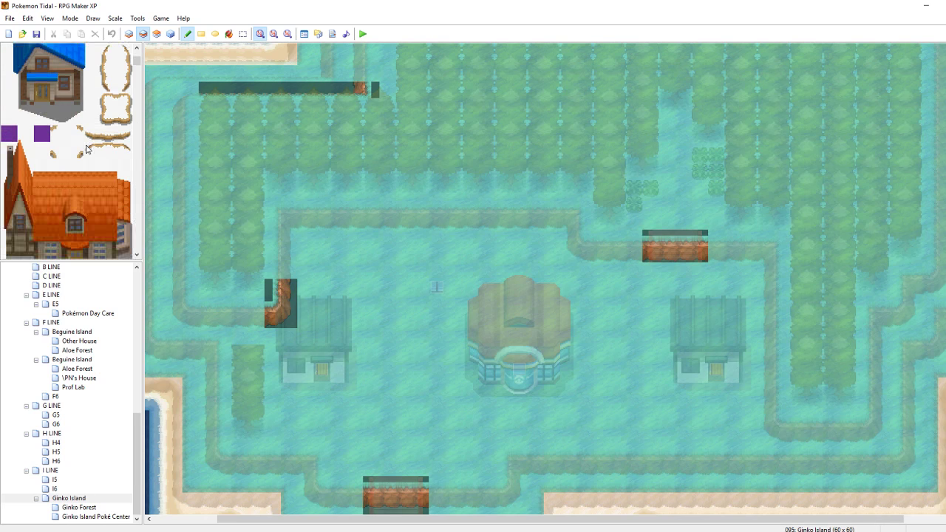
pyautogui.scroll(-3, 83, 147)
pyautogui.moveTo(137, 74); pyautogui.dragTo(137, 122)
pyautogui.scroll(2, 65, 122)
pyautogui.moveTo(60, 112); pyautogui.dragTo(88, 129)
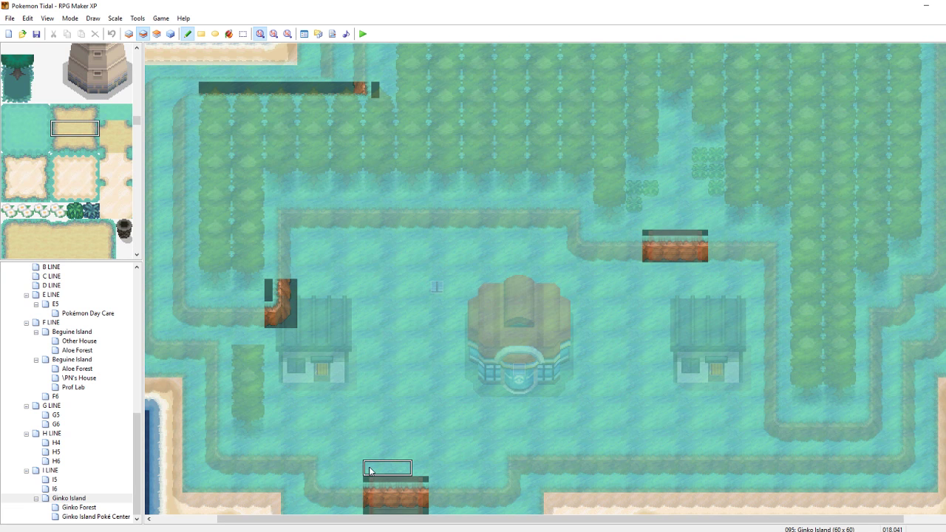
pyautogui.click(377, 469)
pyautogui.moveTo(388, 470)
pyautogui.mouseDown(button='right')
pyautogui.moveTo(401, 467)
pyautogui.moveTo(373, 467)
pyautogui.mouseUp(button='right')
pyautogui.click(409, 468)
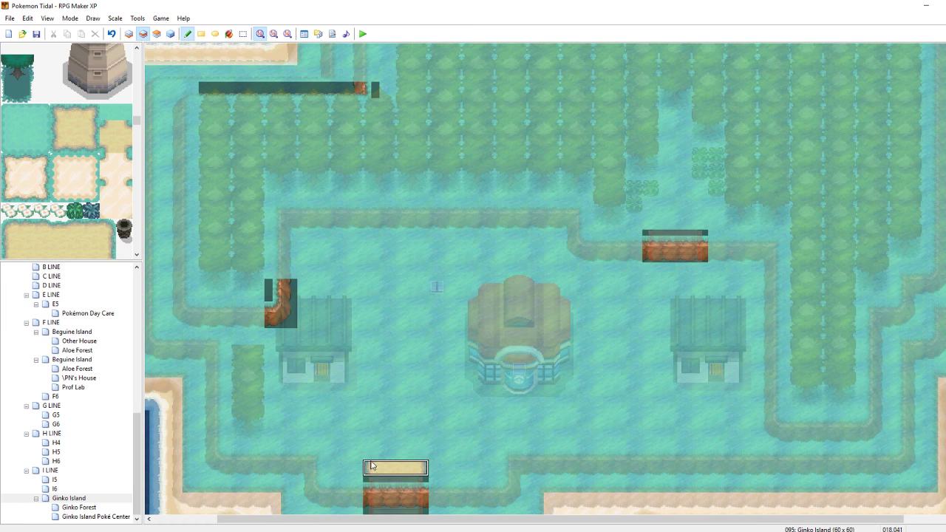
# Add a second sand row above the first and undo the row that covers the top of the southern stairs
pyautogui.click(371, 457)
pyautogui.click(369, 482)
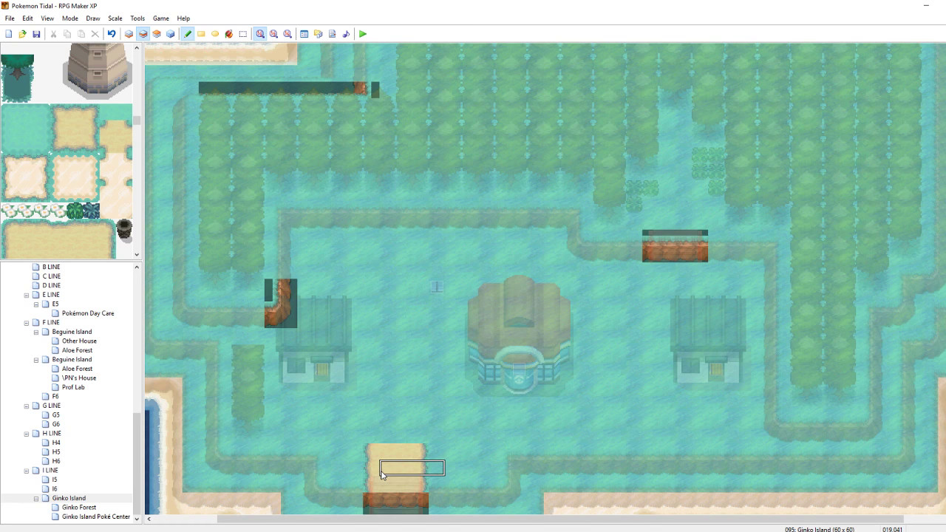
pyautogui.press('F4')
pyautogui.hotkey('ctrl', 'z')
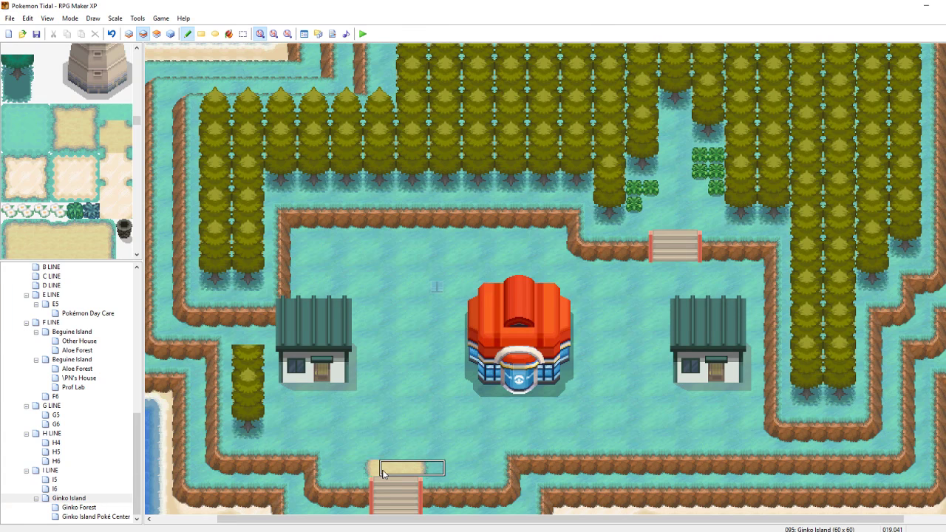
pyautogui.click(367, 457)
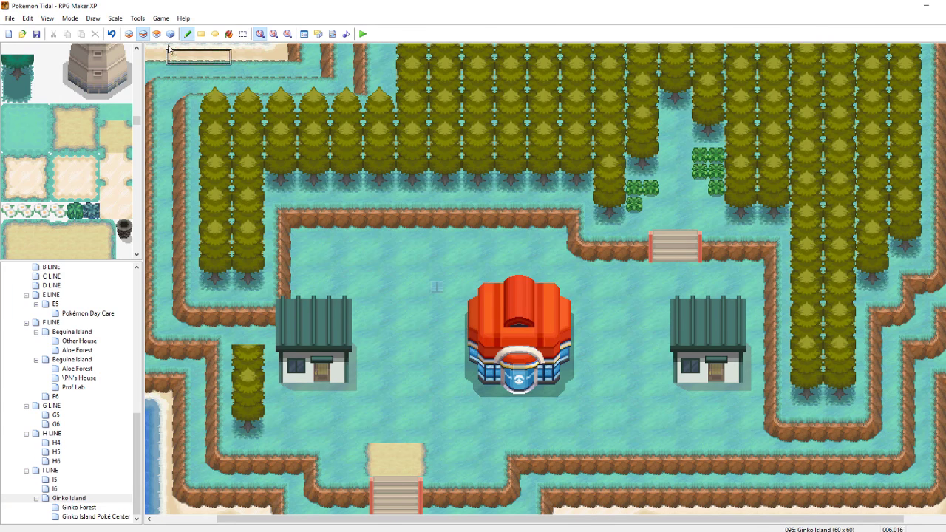
# Extend the four-tile-wide sand path north by two more rows on Layer 2
pyautogui.click(128, 35)
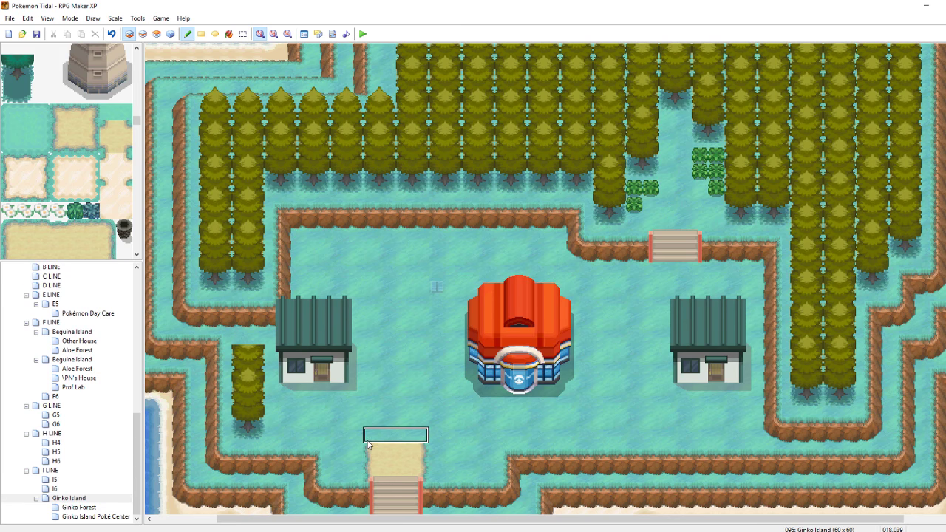
pyautogui.click(145, 35)
pyautogui.press('F4')
pyautogui.moveTo(376, 437); pyautogui.dragTo(374, 424)
pyautogui.press('F4')
pyautogui.press('F4')
# Add an inner corner at the path's northwest end and run a two-tile-wide plain sand strip north between the left house and Pokémon Center
pyautogui.click(108, 147)
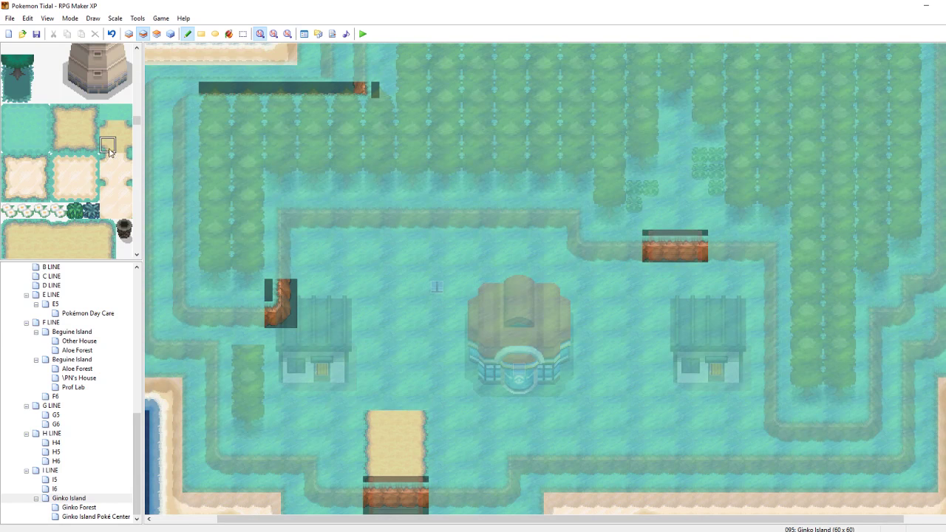
pyautogui.press('F4')
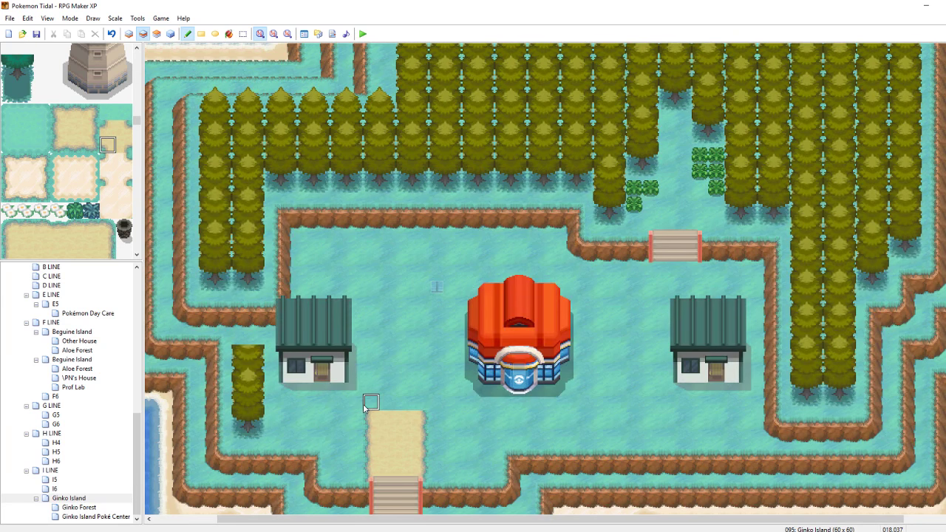
pyautogui.click(369, 405)
pyautogui.moveTo(404, 420); pyautogui.dragTo(389, 419, button='right')
pyautogui.click(389, 408)
pyautogui.press('F4')
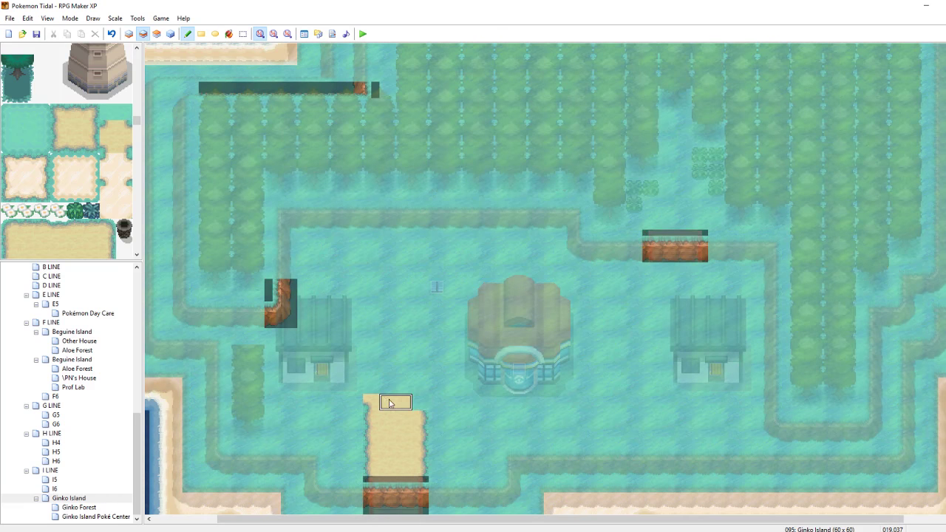
pyautogui.moveTo(399, 400); pyautogui.dragTo(403, 322)
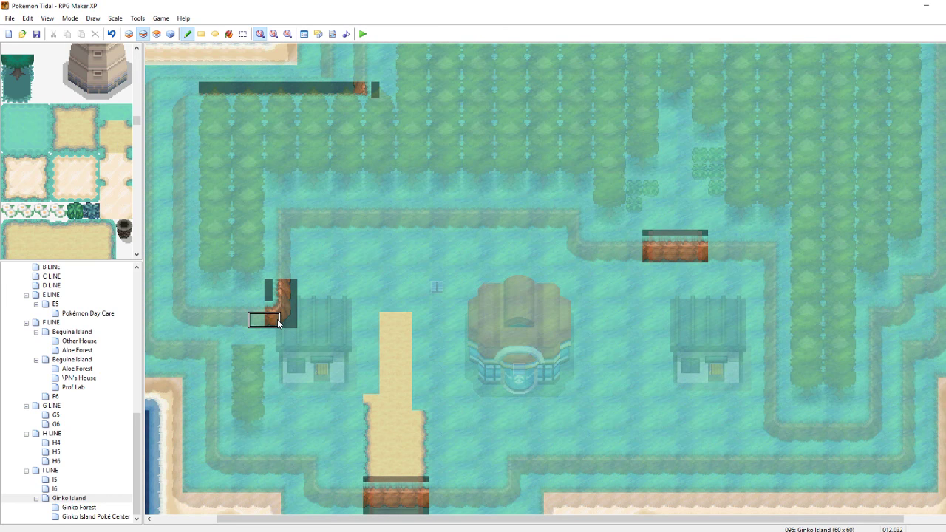
# Lay a bottom-edged sand row west from the main path to the left house, ending it with a bottom-left corner
pyautogui.click(79, 145)
pyautogui.moveTo(355, 401); pyautogui.dragTo(322, 401)
pyautogui.click(58, 145)
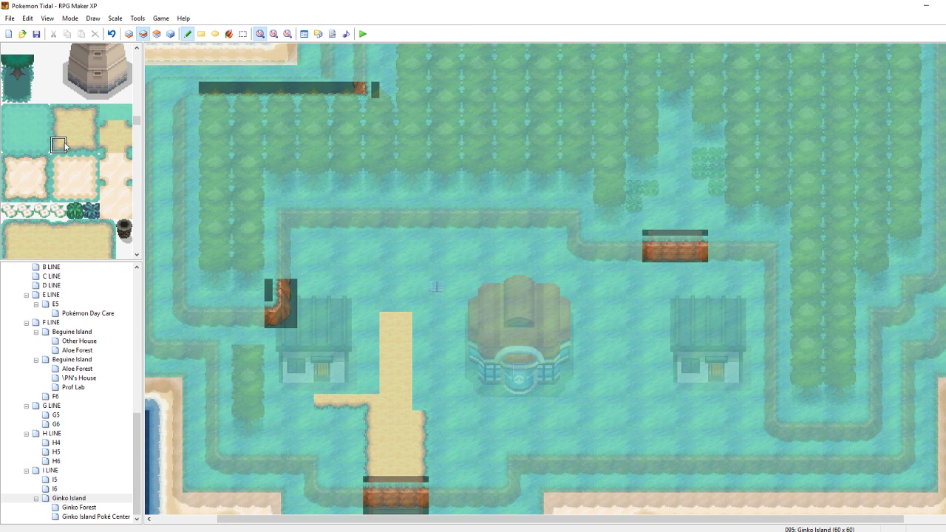
pyautogui.click(306, 402)
# Stack two three-tile-wide edged sand rows above the branch up to the left house's door and check them against the other layers
pyautogui.moveTo(59, 128); pyautogui.dragTo(90, 128)
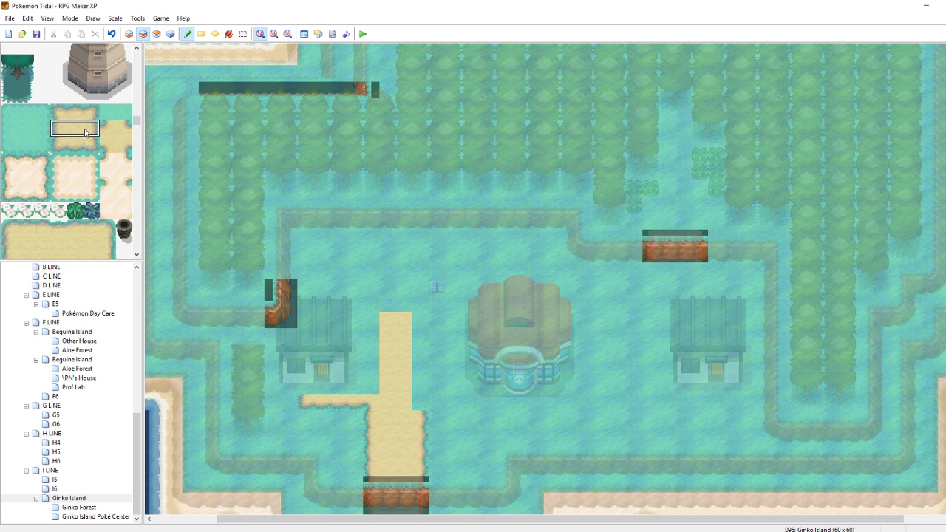
pyautogui.click(309, 382)
pyautogui.click(309, 373)
pyautogui.press('F4')
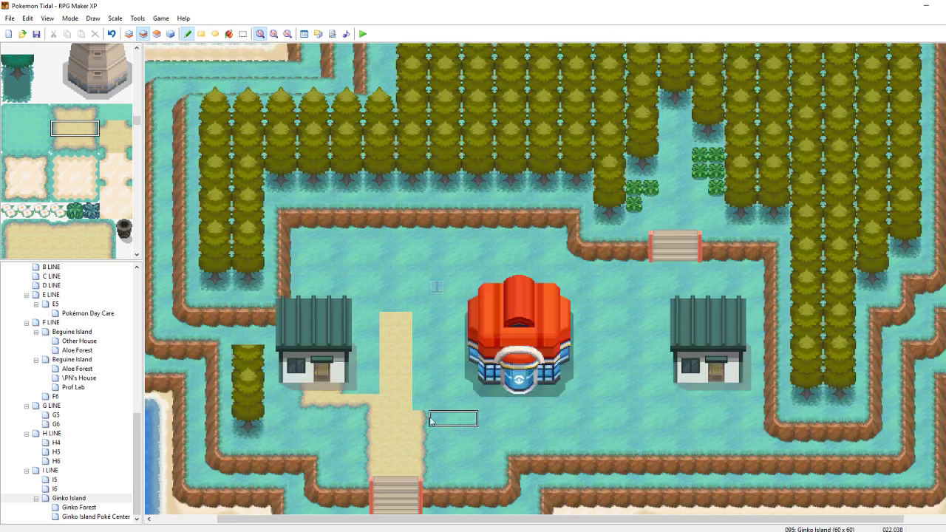
pyautogui.press('F4')
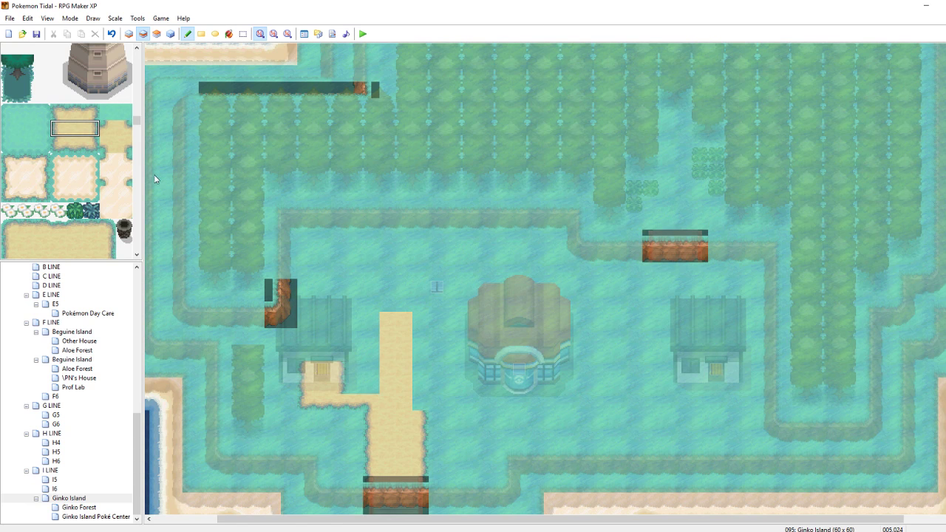
# Finish the left house branch with a top-edge tile and inner corners where it meets the doorstep and the main path
pyautogui.click(122, 129)
pyautogui.click(337, 387)
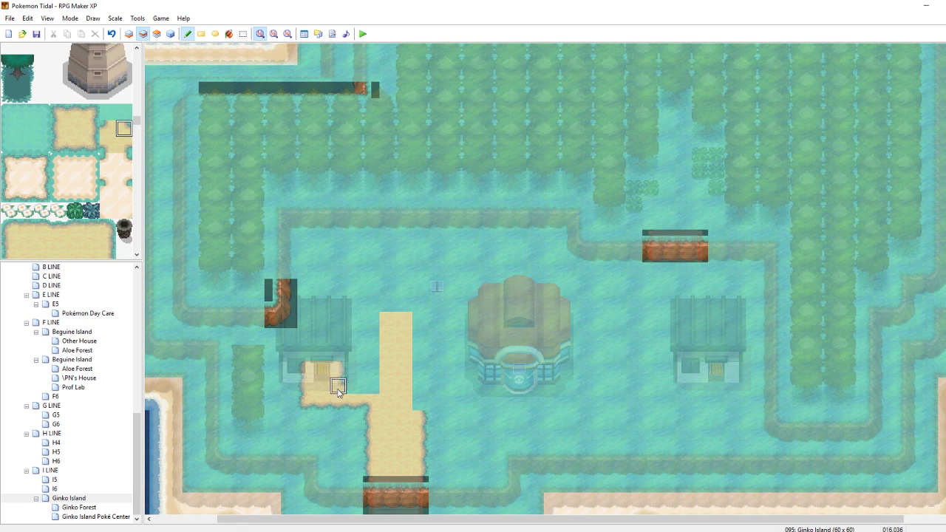
pyautogui.click(75, 113)
pyautogui.click(89, 147)
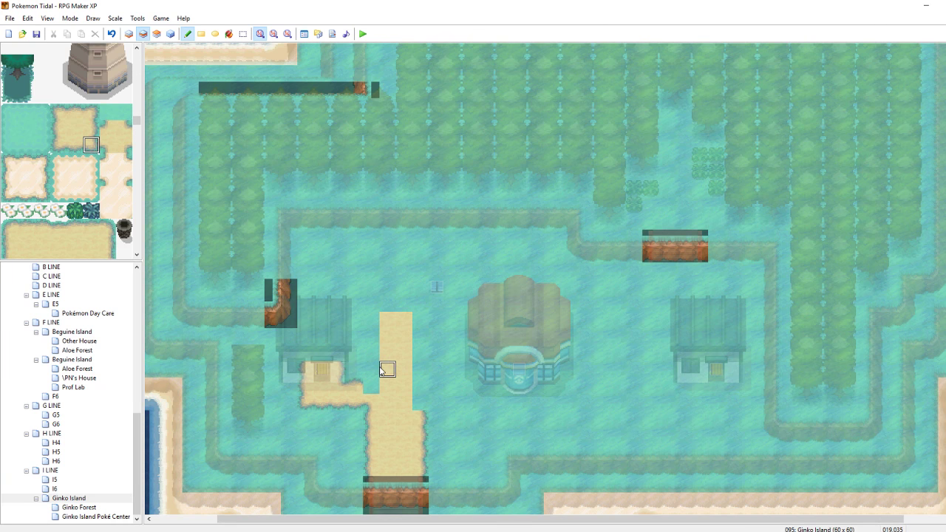
pyautogui.click(372, 389)
pyautogui.click(124, 145)
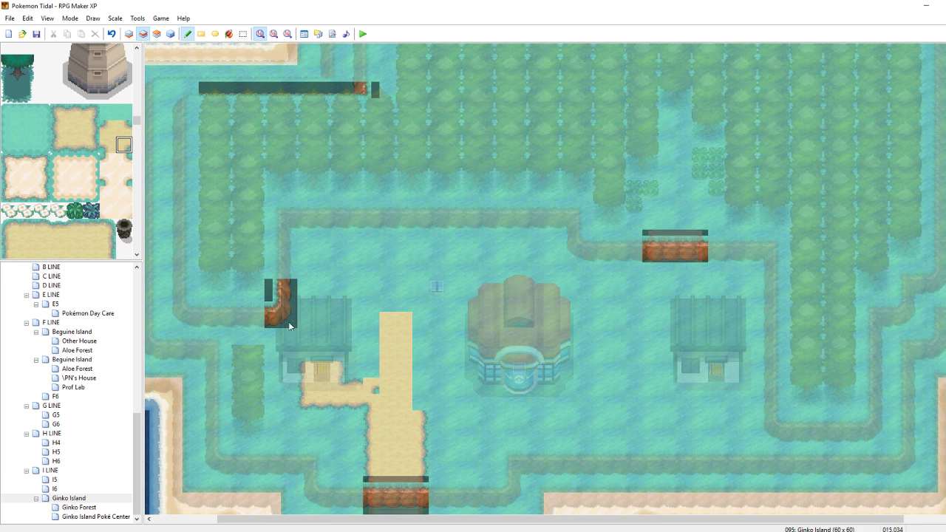
pyautogui.click(108, 128)
pyautogui.click(370, 387)
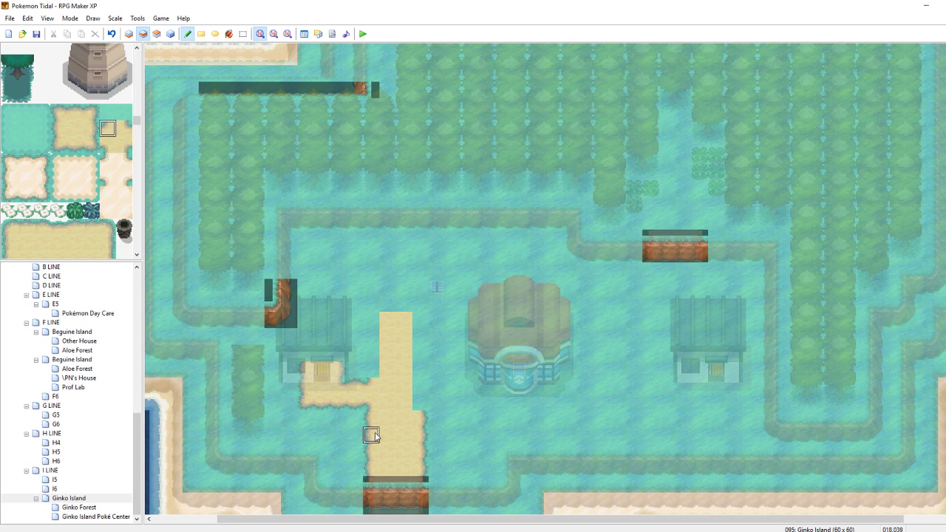
# Add a left sand edge along the main path's northern strip, running one tile beyond its top, and save the project
pyautogui.rightClick(371, 450)
pyautogui.moveTo(371, 369); pyautogui.dragTo(372, 303)
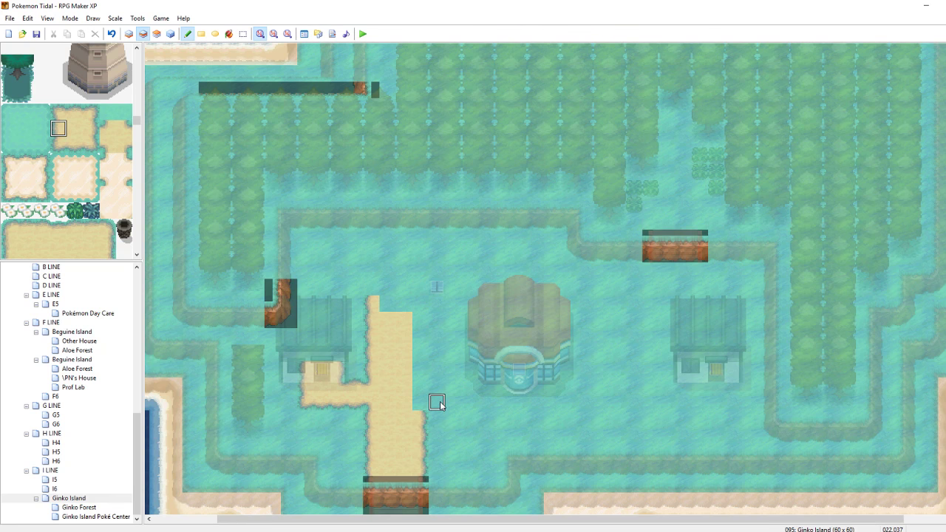
pyautogui.hotkey('ctrl', 's')
# Add an inner corner on the main path's east side and run a bottom-edged sand row to a corner below the right house
pyautogui.click(123, 145)
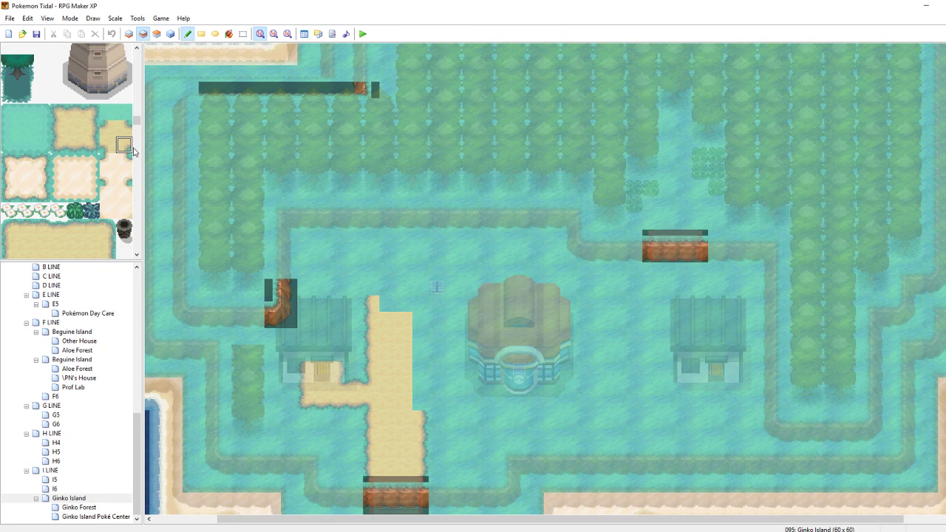
pyautogui.click(420, 419)
pyautogui.click(75, 144)
pyautogui.moveTo(455, 426)
pyautogui.mouseDown()
pyautogui.moveTo(438, 418)
pyautogui.moveTo(538, 434)
pyautogui.moveTo(534, 418)
pyautogui.moveTo(626, 420)
pyautogui.mouseUp()
pyautogui.hotkey('ctrl', 'z')
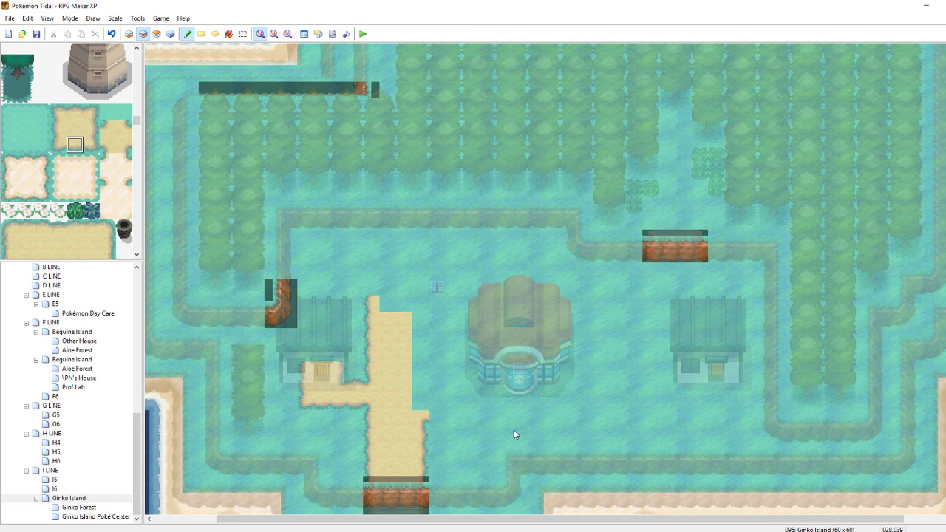
pyautogui.moveTo(445, 422); pyautogui.dragTo(723, 418)
pyautogui.click(91, 144)
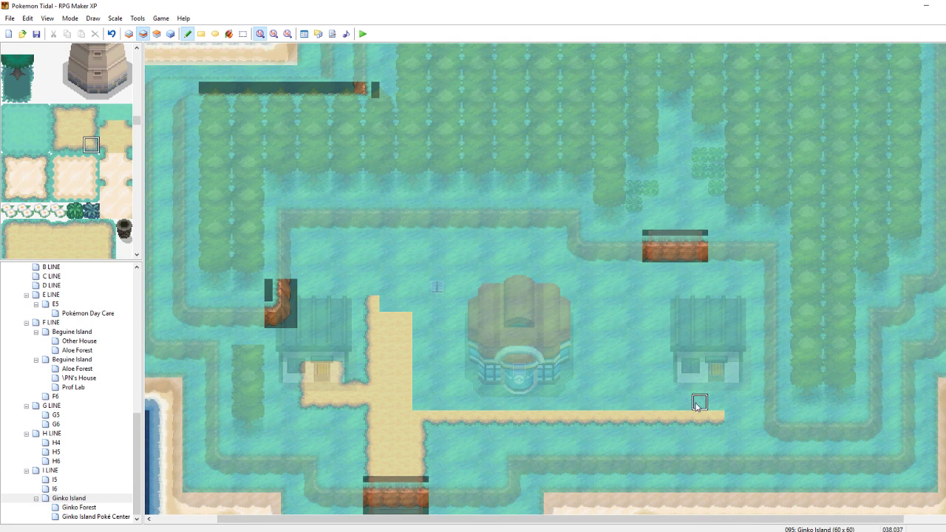
pyautogui.click(730, 417)
# Stack three-tile-wide edged sand rows from the end of the eastern path up to the right house's door
pyautogui.moveTo(88, 130); pyautogui.dragTo(61, 128)
pyautogui.moveTo(716, 416); pyautogui.dragTo(702, 382)
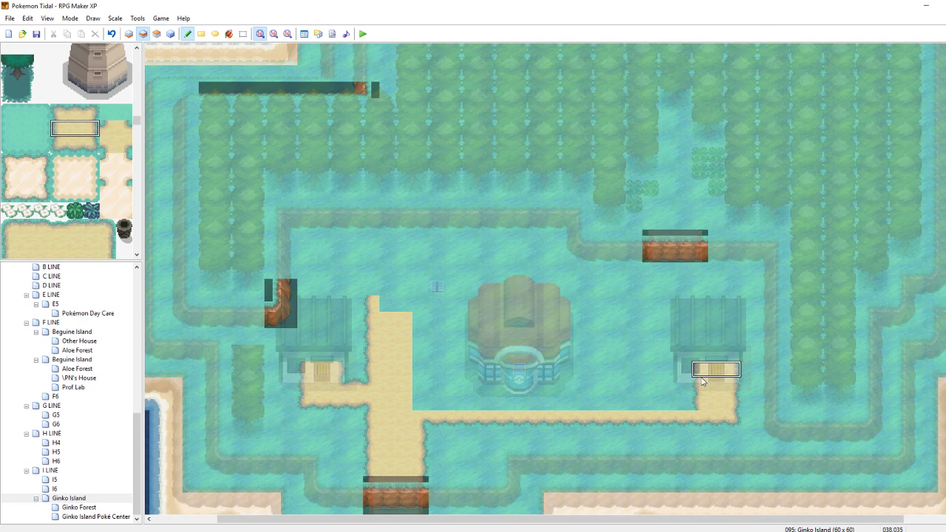
pyautogui.press('F4')
pyautogui.press('F4')
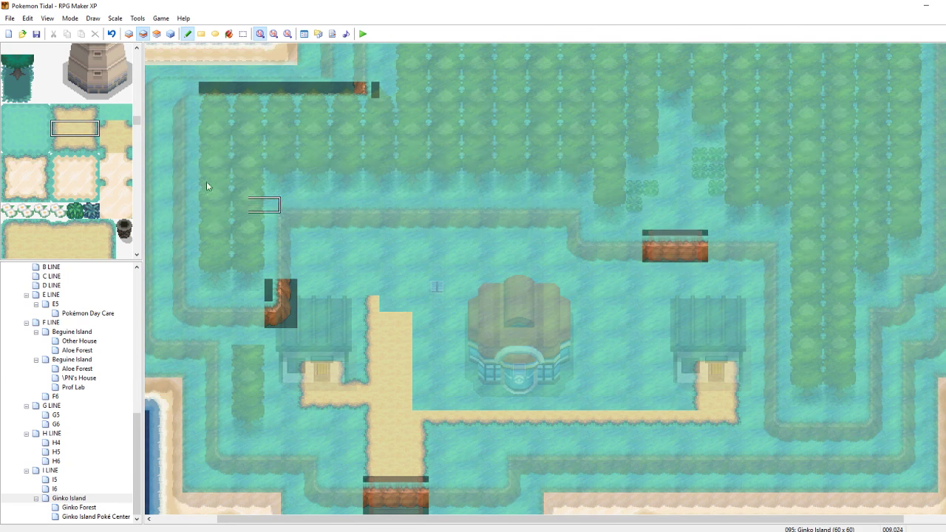
# Place an inner corner below the right house and lay a top-edged sand row west to just below the Pokémon Center
pyautogui.click(124, 144)
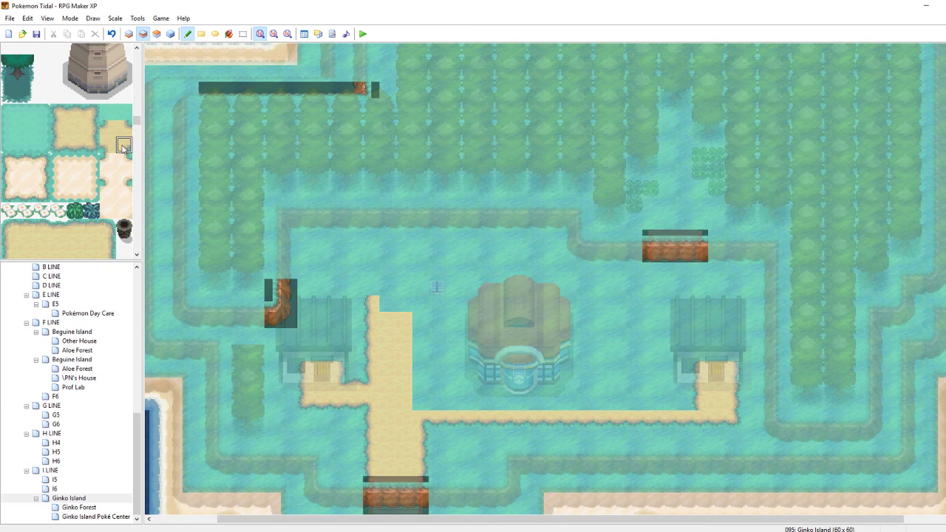
pyautogui.click(103, 131)
pyautogui.click(700, 402)
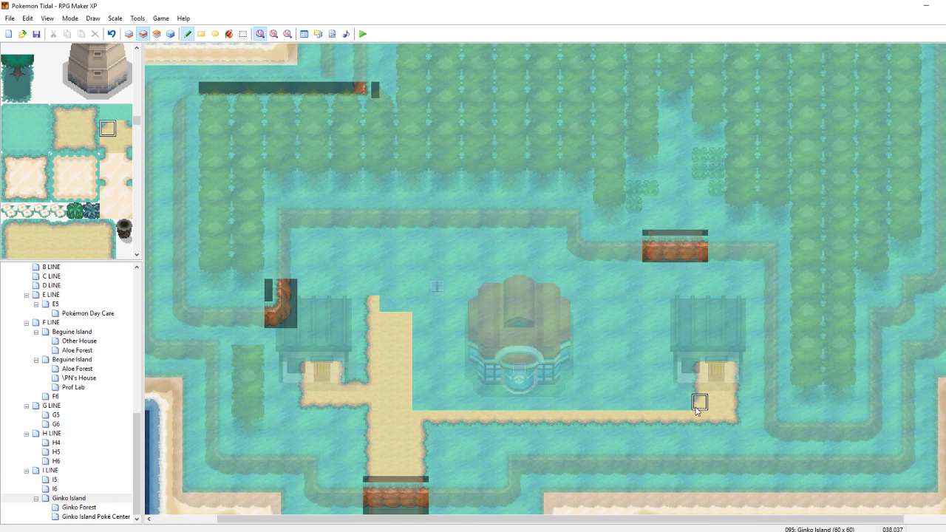
pyautogui.click(75, 111)
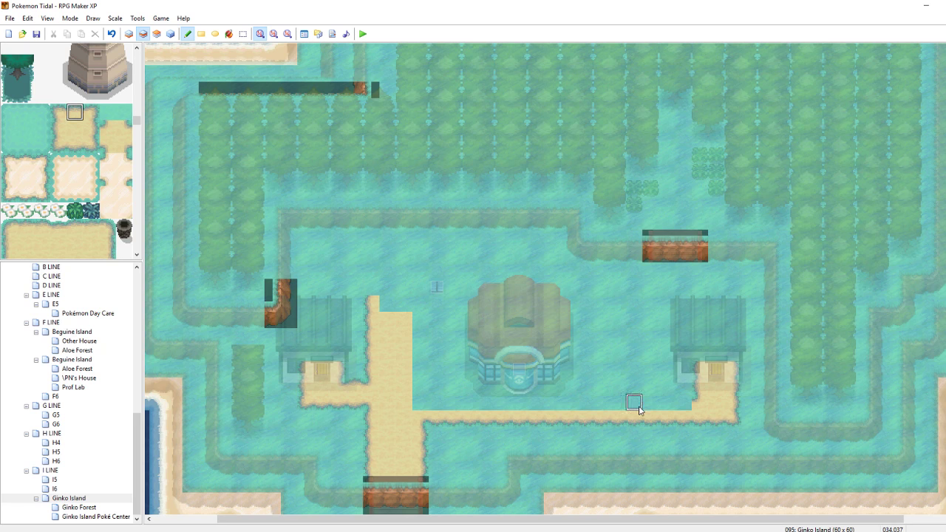
pyautogui.moveTo(682, 403); pyautogui.dragTo(529, 403)
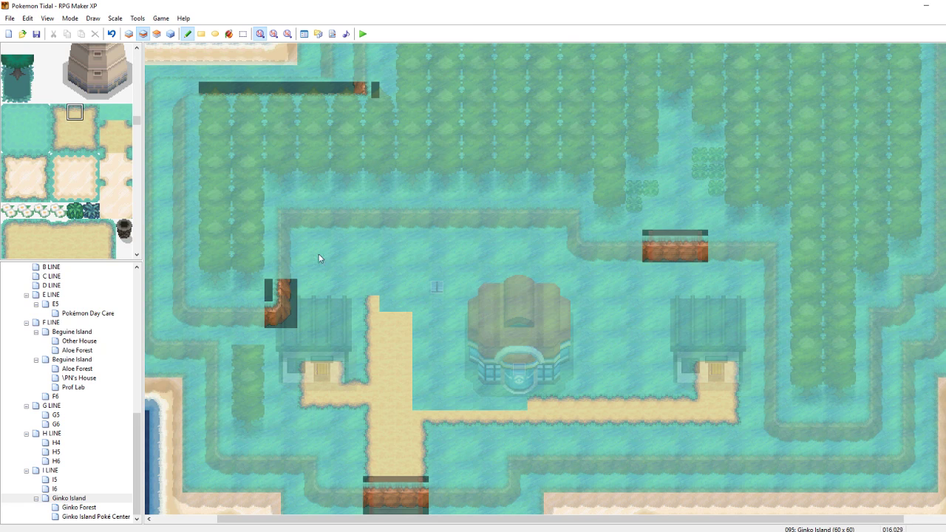
# Lay two three-tile-wide sand rows at the Pokémon Center's entrance and join them to the eastern path with a plain sand tile
pyautogui.moveTo(88, 134); pyautogui.dragTo(57, 129)
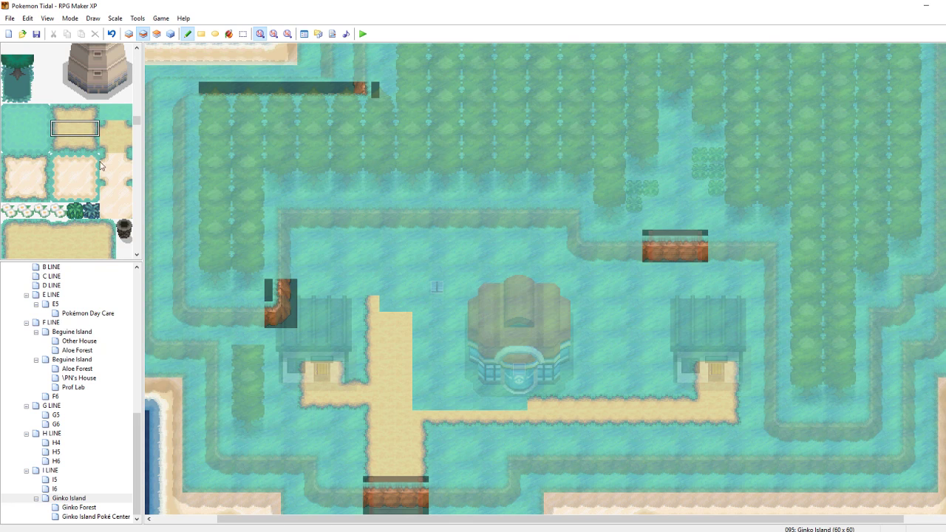
pyautogui.click(501, 389)
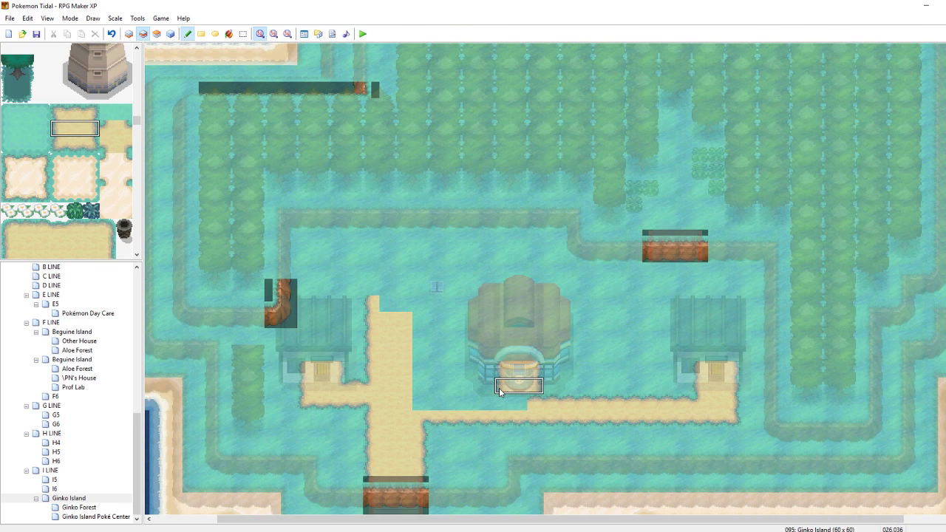
pyautogui.moveTo(499, 388); pyautogui.dragTo(496, 387)
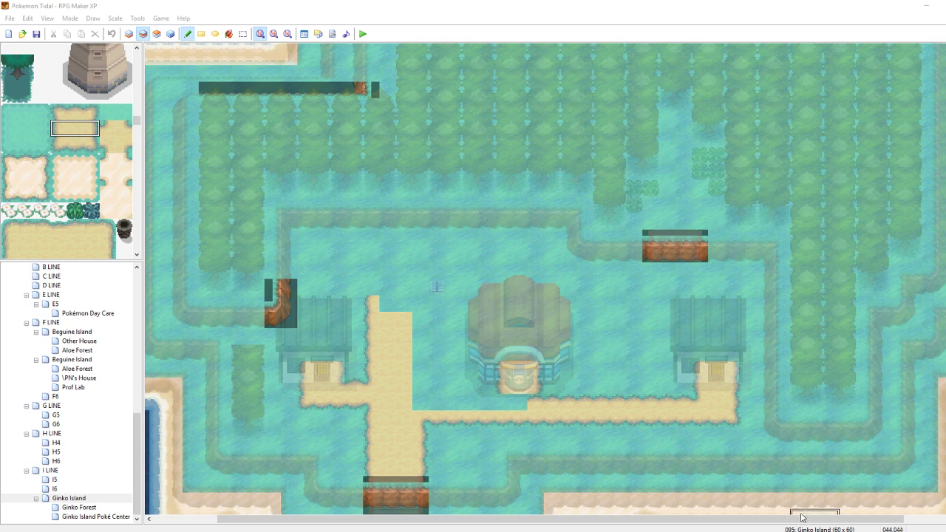
pyautogui.rightClick(523, 392)
pyautogui.click(522, 401)
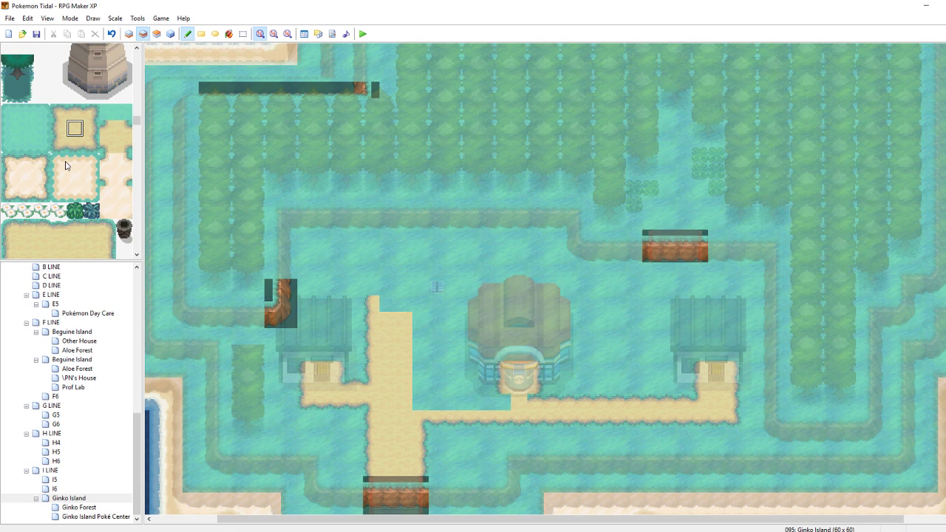
# Add inner corners on both sides of the Pokémon Center entrance and continue the top edge west to an inner corner at the main path
pyautogui.click(123, 145)
pyautogui.click(123, 133)
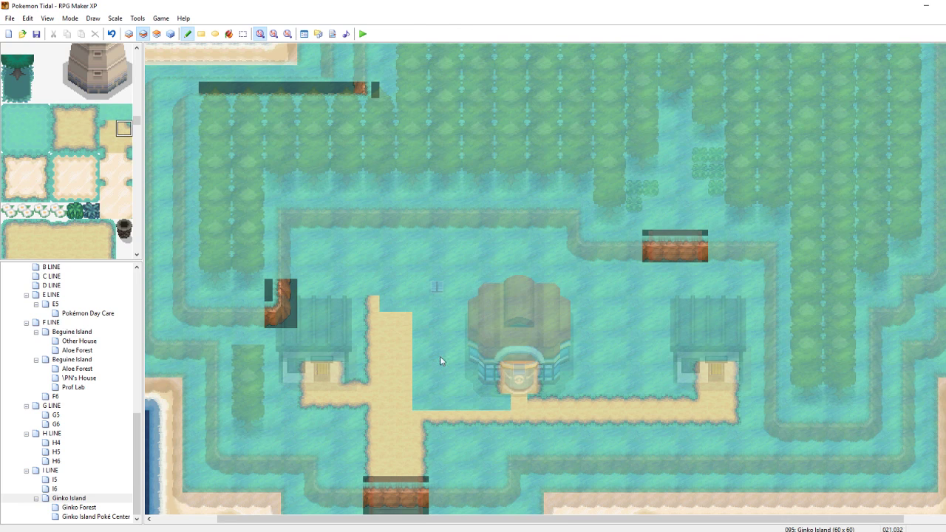
pyautogui.click(541, 407)
pyautogui.click(106, 127)
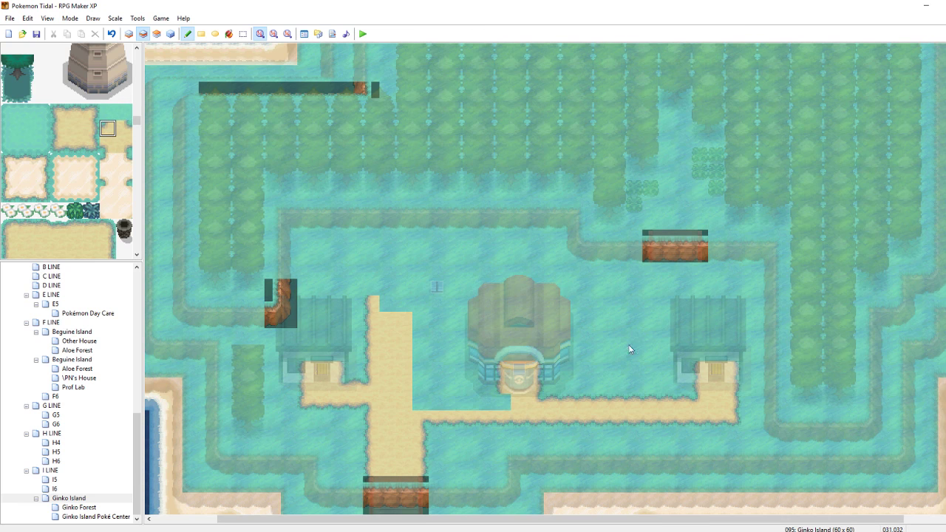
pyautogui.click(504, 402)
pyautogui.rightClick(584, 403)
pyautogui.moveTo(487, 403); pyautogui.dragTo(443, 403)
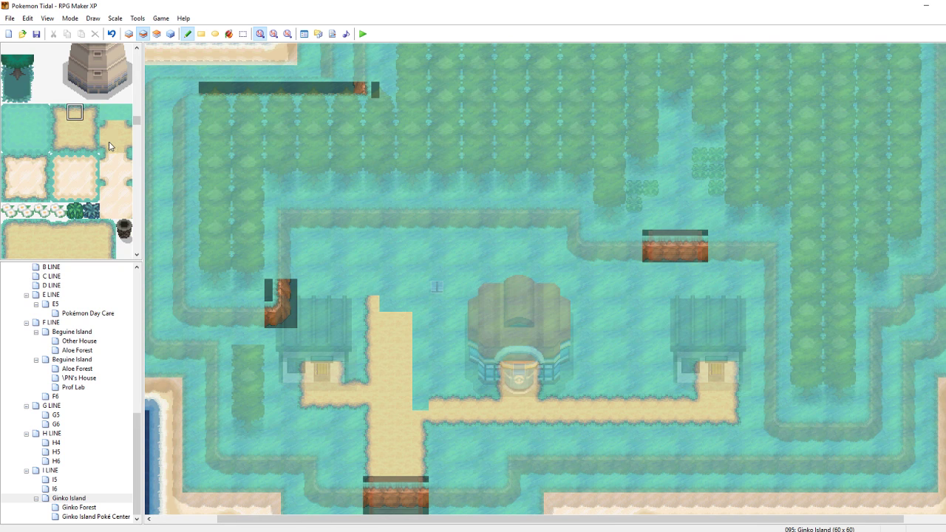
pyautogui.click(124, 129)
pyautogui.click(421, 402)
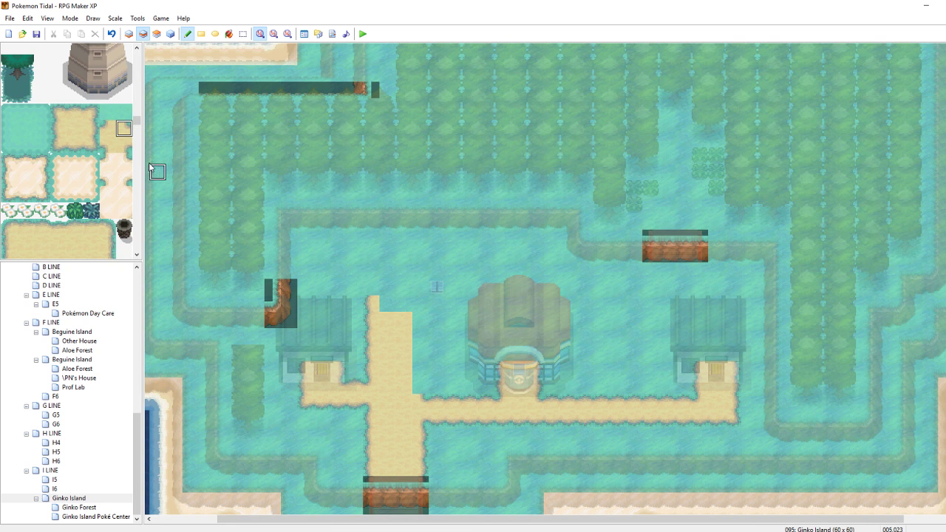
# Add the right sand edge along the main path's northern strip and extend the strip one more row north at full width
pyautogui.click(91, 128)
pyautogui.moveTo(421, 386)
pyautogui.mouseDown()
pyautogui.moveTo(410, 321)
pyautogui.moveTo(420, 336)
pyautogui.moveTo(406, 322)
pyautogui.mouseUp()
pyautogui.rightClick(395, 384)
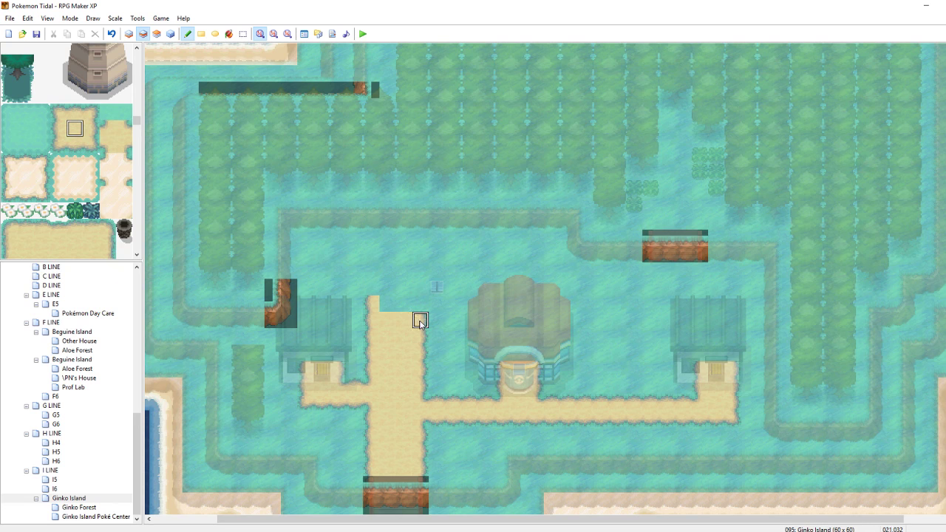
pyautogui.moveTo(418, 320); pyautogui.dragTo(391, 320, button='right')
pyautogui.click(389, 310)
pyautogui.rightClick(400, 268)
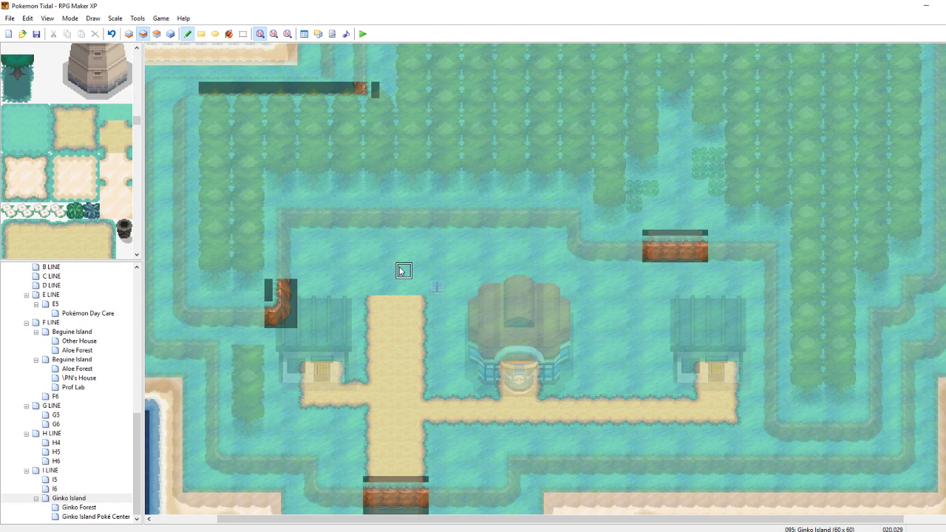
# Save the project, and close the Relic Castle browser tab before returning to RPG Maker XP
pyautogui.hotkey('ctrl', 's')
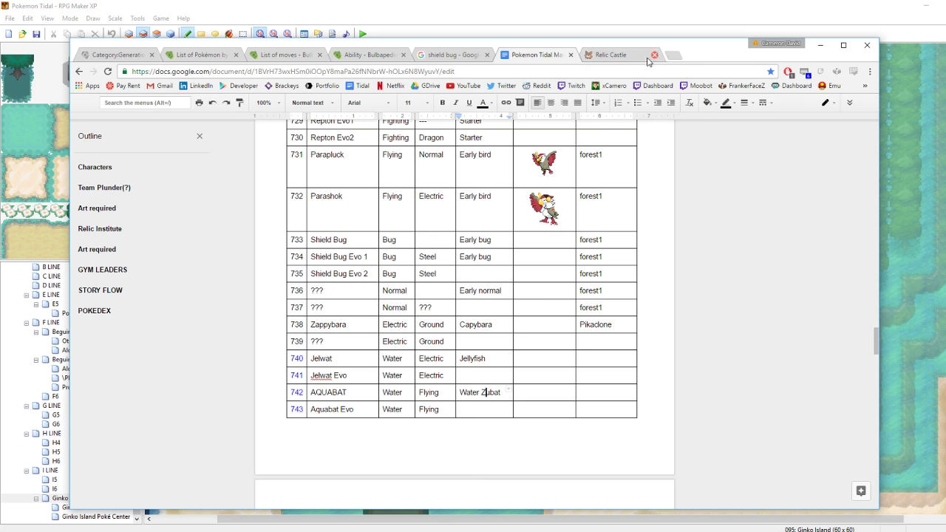
pyautogui.click(655, 54)
pyautogui.click(648, 5)
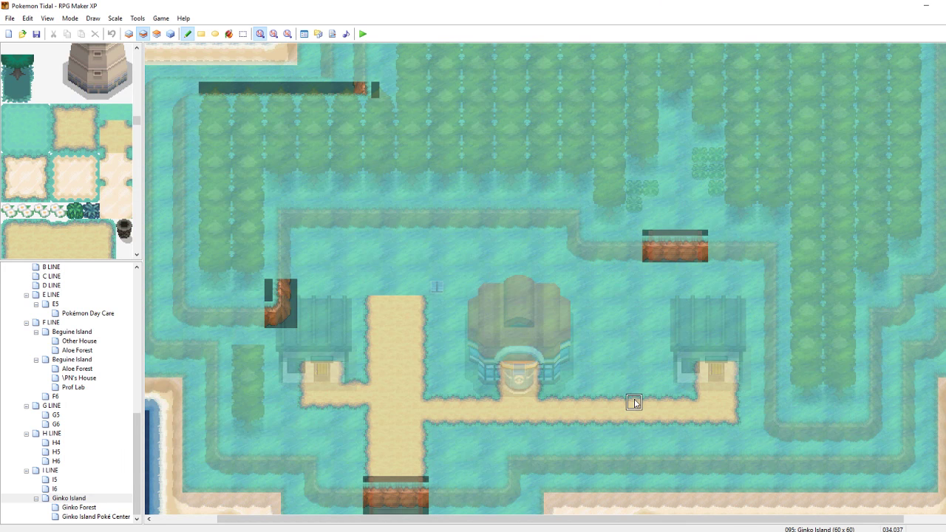
# Place a pair of inner corners in the eastern path's top edge, midway between the Pokémon Center and the right house
pyautogui.rightClick(426, 403)
pyautogui.click(630, 401)
pyautogui.rightClick(371, 386)
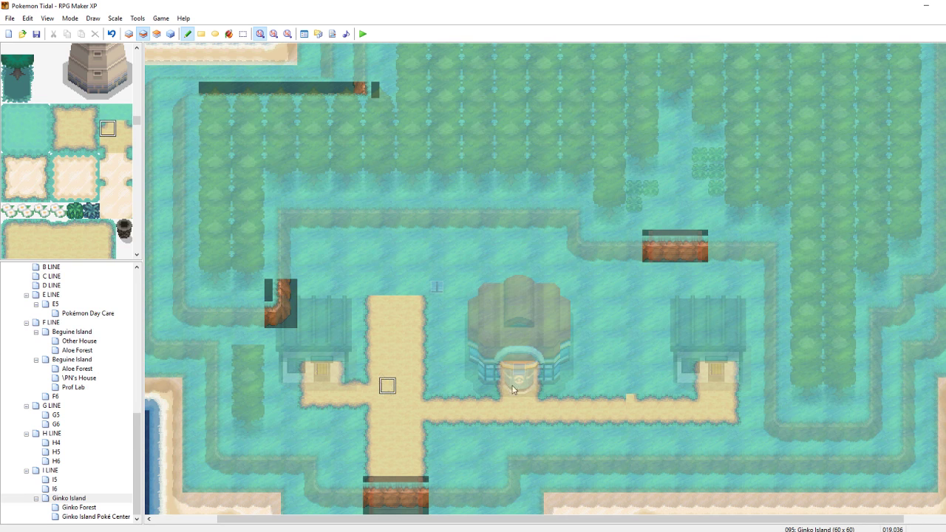
pyautogui.click(618, 402)
# Build a two-tile-wide edged sand strip north from the new opening, five rows high, between the Pokémon Center and the right house
pyautogui.rightClick(373, 371)
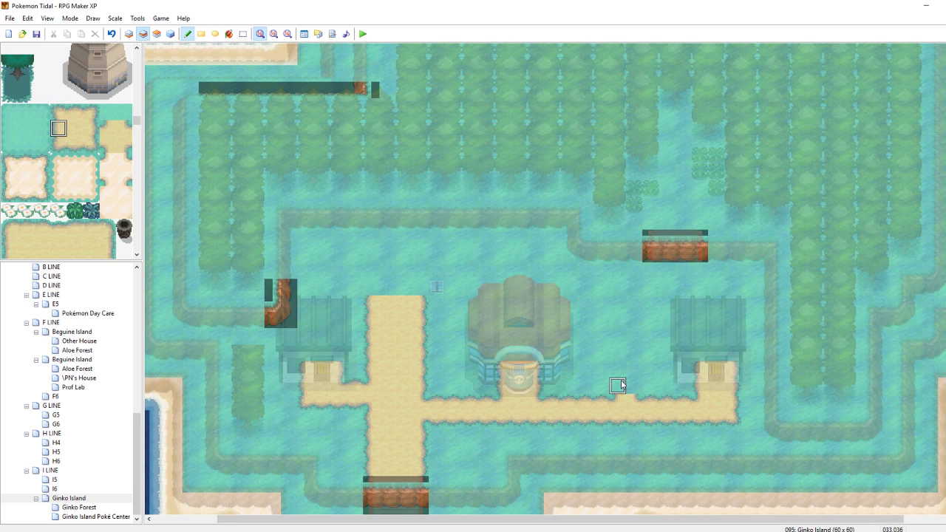
pyautogui.moveTo(621, 387); pyautogui.dragTo(634, 354)
pyautogui.rightClick(420, 356)
pyautogui.moveTo(634, 352); pyautogui.dragTo(620, 352, button='right')
pyautogui.moveTo(619, 349); pyautogui.dragTo(615, 323)
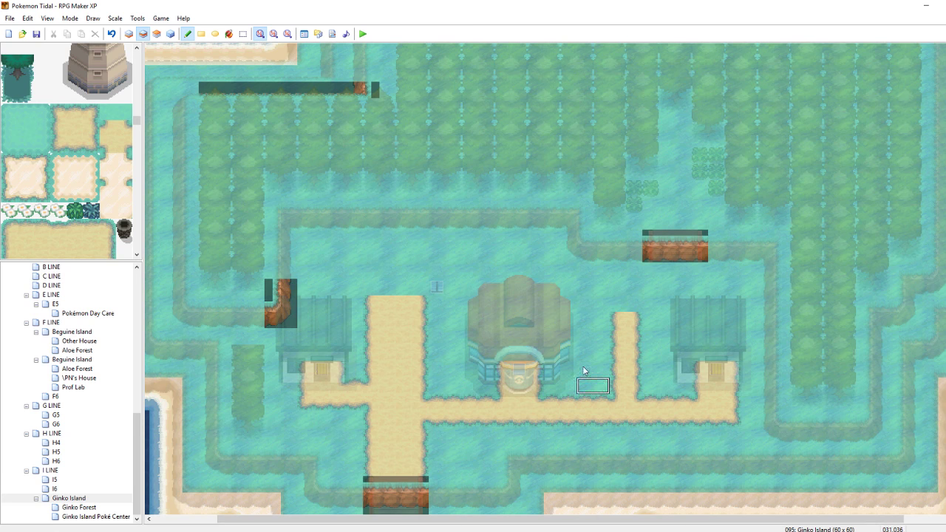
# Extend the narrow eastern sand strip two rows north, with an inner corner on its right side and an outer corner at its top-left end
pyautogui.rightClick(420, 416)
pyautogui.click(640, 310)
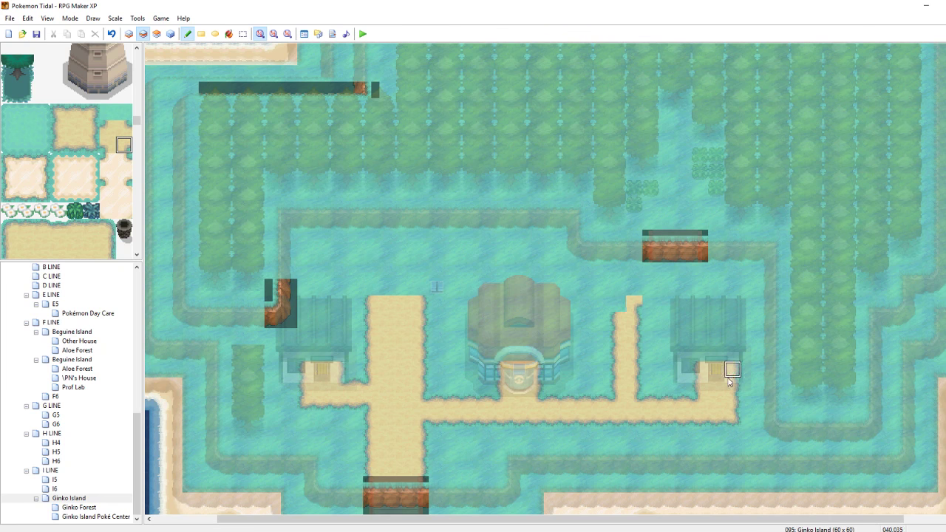
pyautogui.rightClick(618, 324)
pyautogui.moveTo(619, 319); pyautogui.dragTo(620, 291)
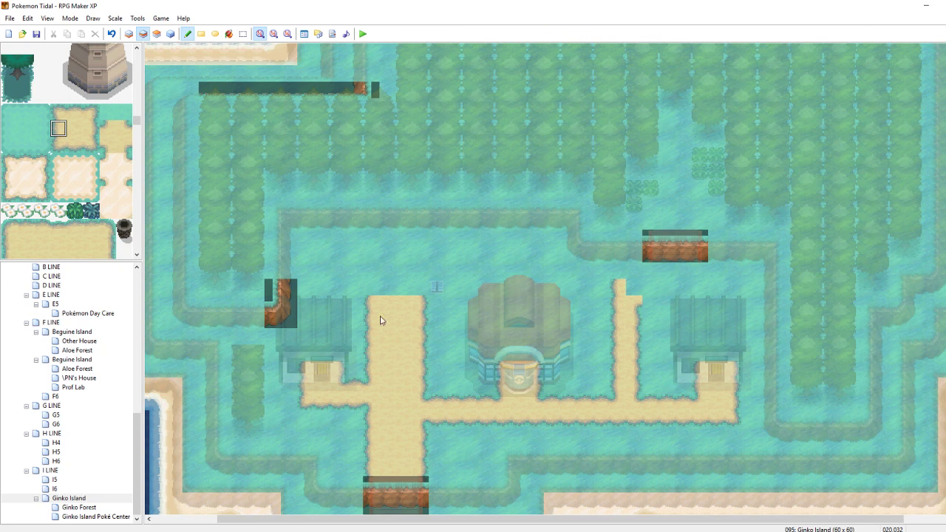
pyautogui.click(63, 113)
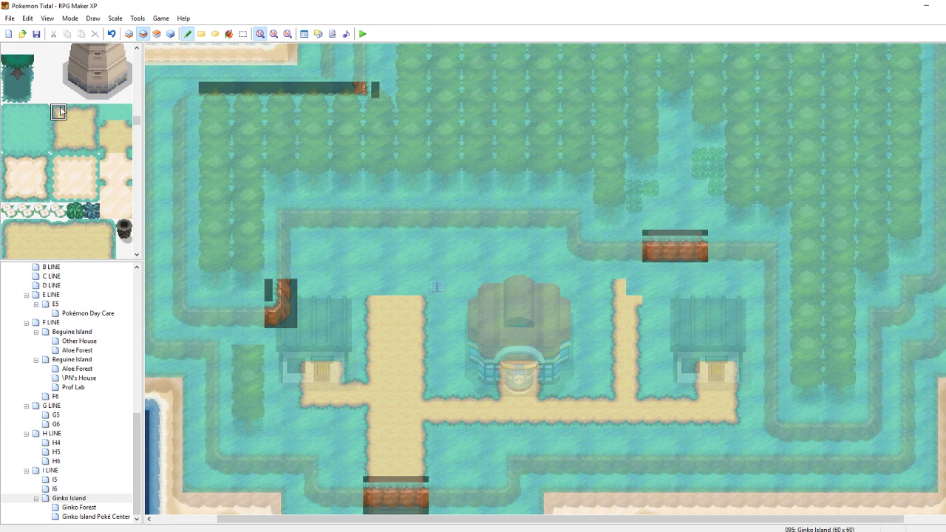
pyautogui.rightClick(640, 309)
# Turn the strip's northern end east with matching top and bottom sand edges, finishing the top edge in an inner corner
pyautogui.moveTo(649, 400); pyautogui.dragTo(650, 417, button='right')
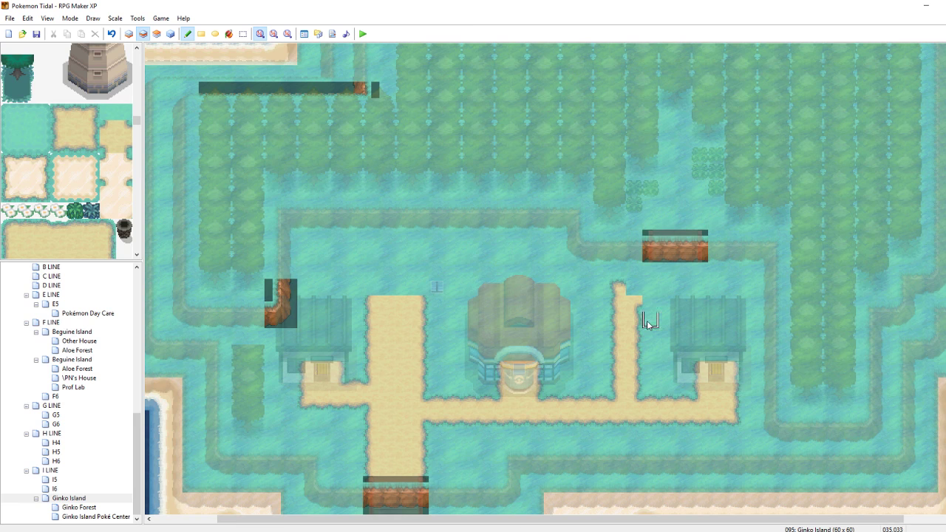
pyautogui.click(648, 304)
pyautogui.rightClick(647, 285)
pyautogui.click(637, 284)
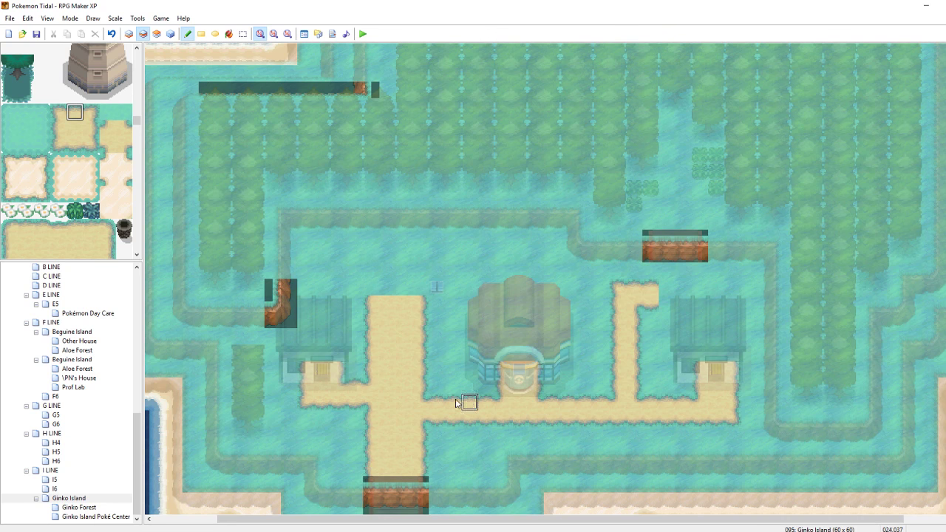
pyautogui.rightClick(369, 383)
pyautogui.click(652, 287)
# Continue the turned strip's bottom edge east behind the right house's roof and close it with an outer corner below the stairs' right side
pyautogui.rightClick(655, 305)
pyautogui.moveTo(664, 305); pyautogui.dragTo(680, 307)
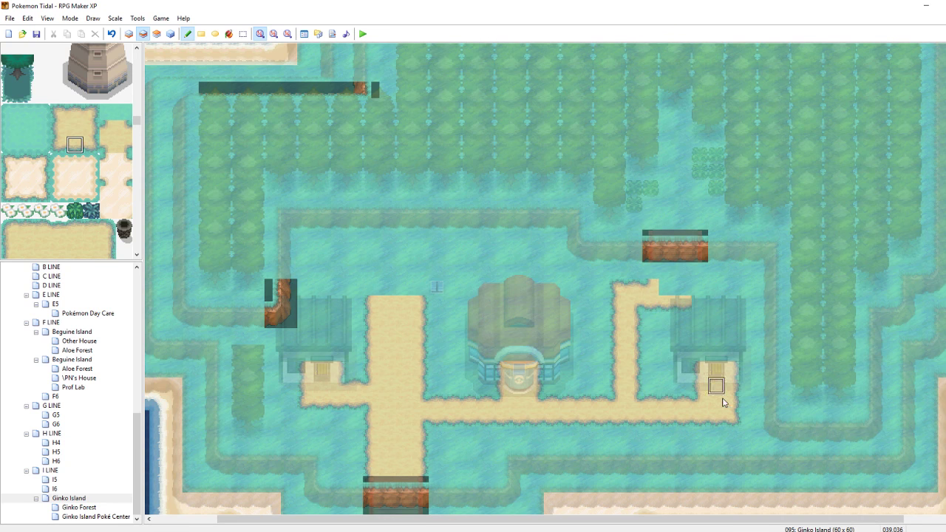
pyautogui.rightClick(733, 422)
pyautogui.click(699, 302)
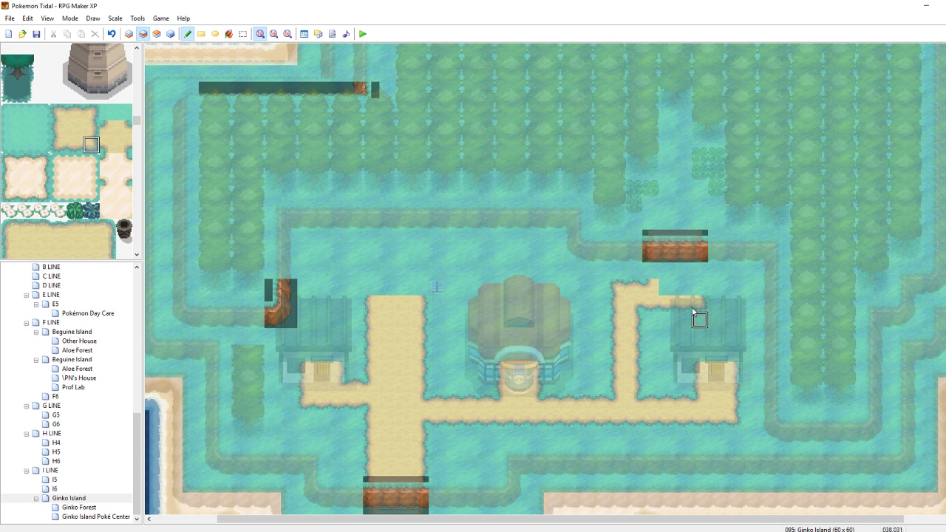
# Fill the gap up to the northern stairs with sand four tiles wide, edged on both the left and right sides
pyautogui.moveTo(426, 344)
pyautogui.mouseDown(button='right')
pyautogui.moveTo(394, 344)
pyautogui.moveTo(403, 344)
pyautogui.mouseUp(button='right')
pyautogui.click(683, 275)
pyautogui.rightClick(682, 275)
pyautogui.moveTo(385, 304); pyautogui.dragTo(371, 304, button='right')
pyautogui.click(663, 272)
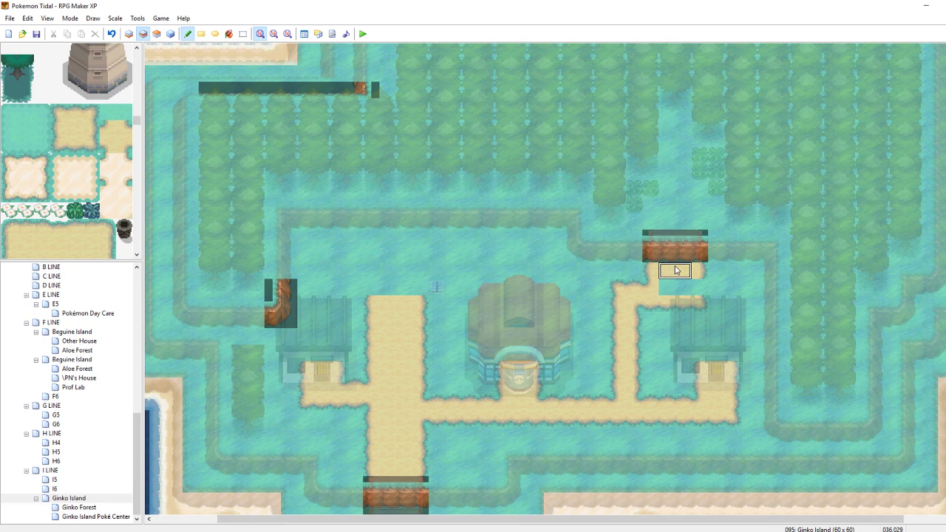
pyautogui.rightClick(702, 275)
pyautogui.click(699, 286)
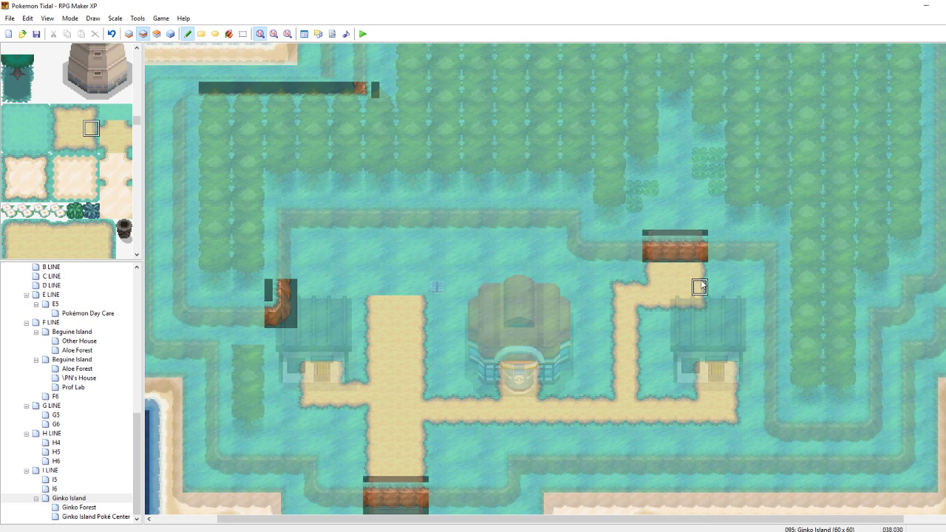
# Lay four-tile-wide edged sand on layer 1 beneath and just above the northern stairs
pyautogui.moveTo(699, 273); pyautogui.dragTo(656, 270, button='right')
pyautogui.click(655, 261)
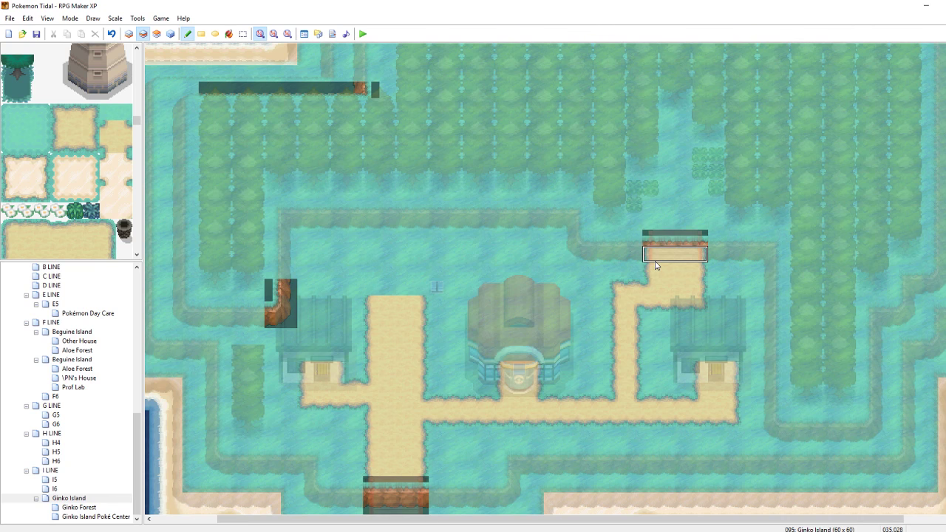
pyautogui.click(128, 33)
pyautogui.click(649, 249)
pyautogui.click(654, 235)
pyautogui.click(656, 223)
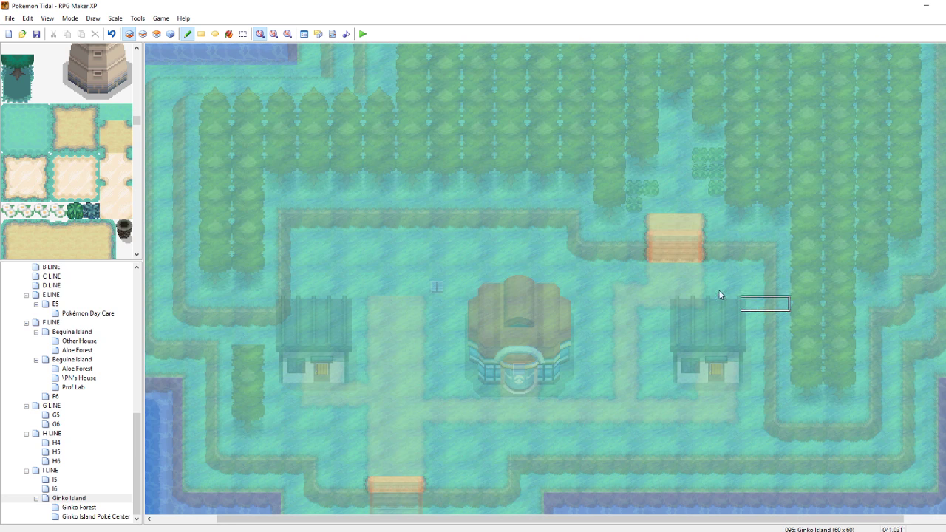
# Clear the layer 2 tiles in the four-tile row directly above the northern stairs' sand
pyautogui.click(143, 34)
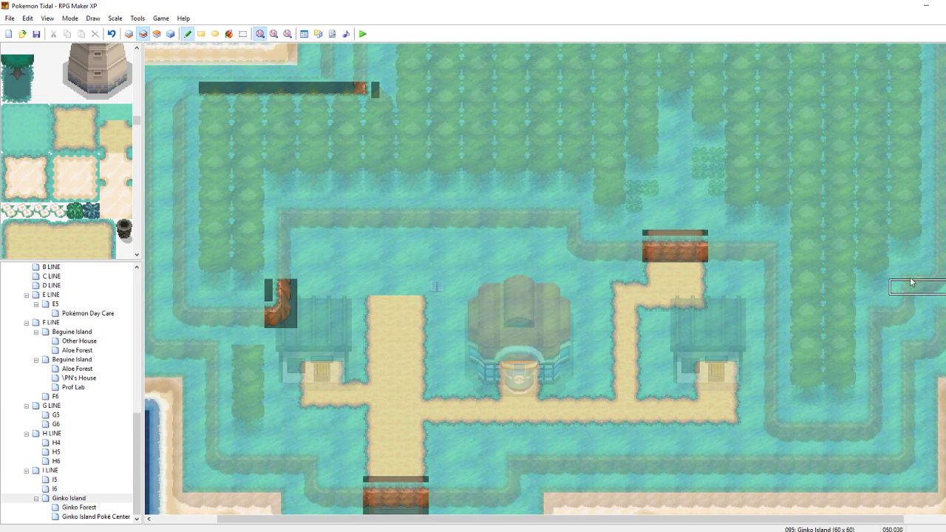
pyautogui.scroll(4, 546, 279)
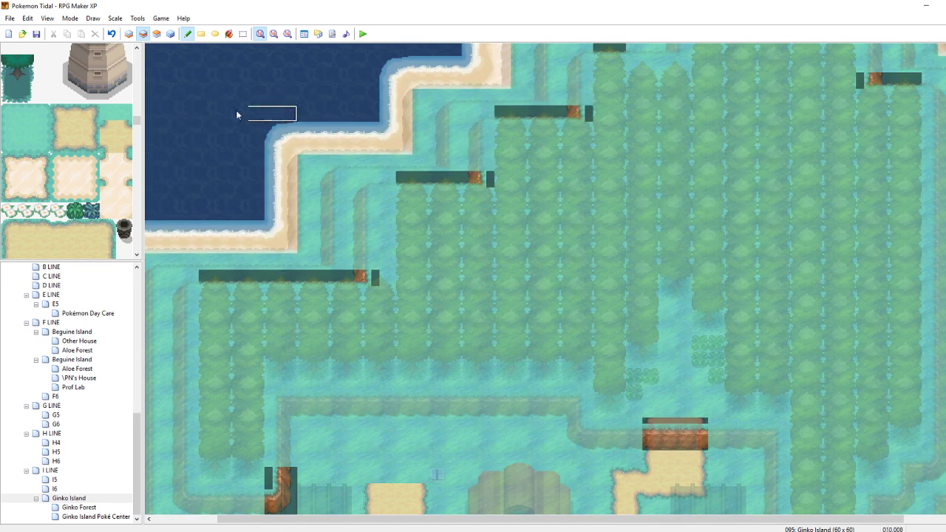
pyautogui.moveTo(651, 414); pyautogui.dragTo(700, 410)
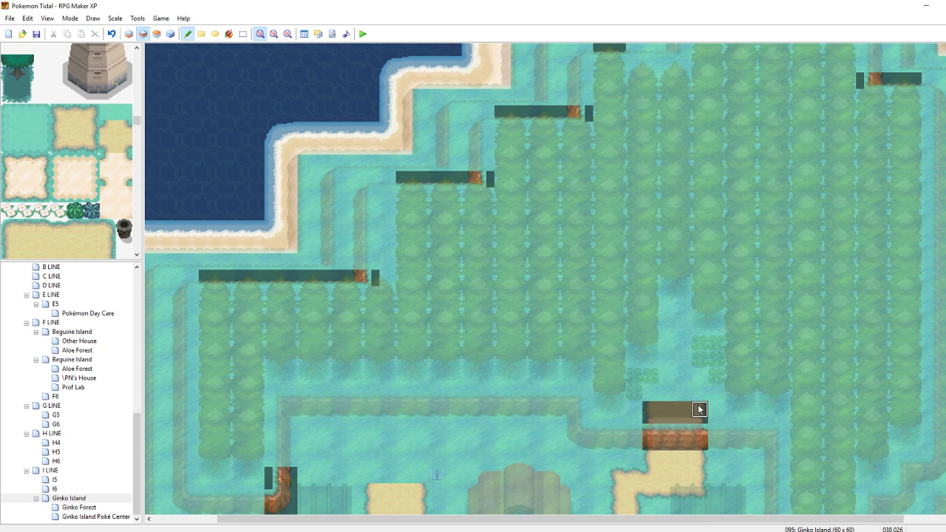
# Cap the sand above the northern stairs on layer 1 with a top edge and two outer corners, and save the project
pyautogui.click(128, 35)
pyautogui.moveTo(63, 111); pyautogui.dragTo(90, 112)
pyautogui.click(662, 414)
pyautogui.rightClick(674, 412)
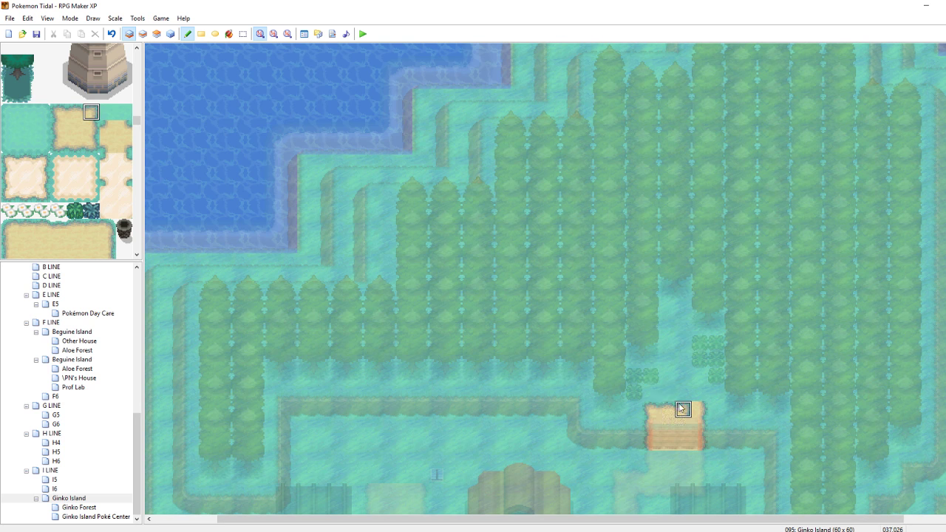
pyautogui.moveTo(680, 410); pyautogui.dragTo(669, 408, button='right')
pyautogui.click(682, 410)
pyautogui.hotkey('ctrl', 's')
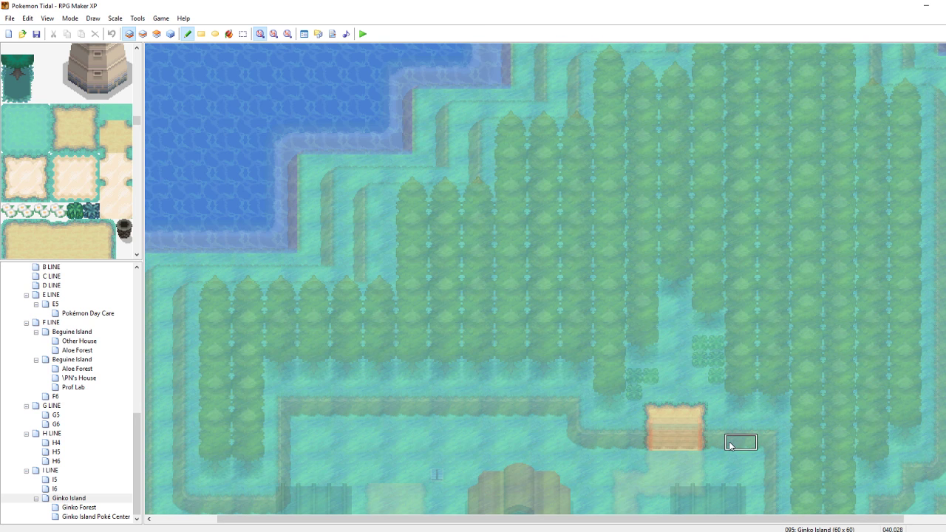
pyautogui.press('F4')
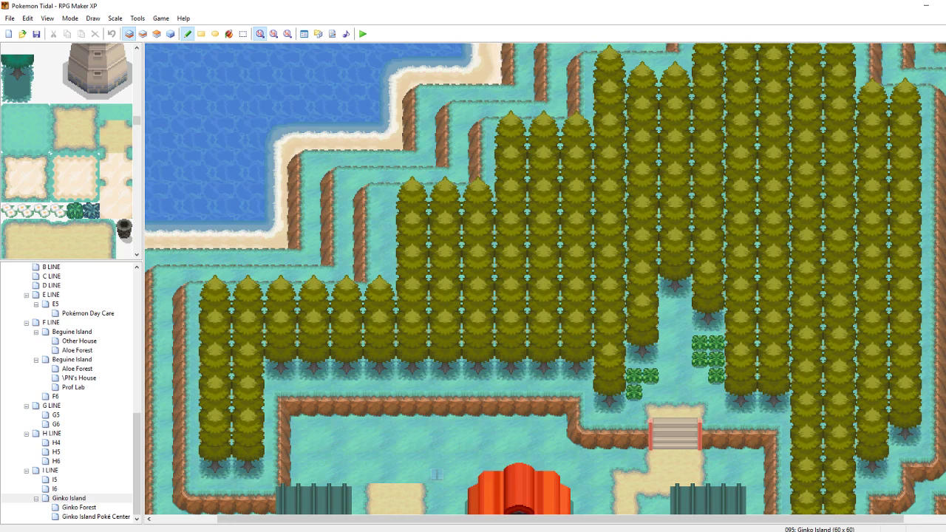
# Place the 2×2 tree-base shadow on layer 3 below the tree at the head of the clearing north of the stairs, and save the project
pyautogui.moveTo(945, 210); pyautogui.dragTo(945, 293)
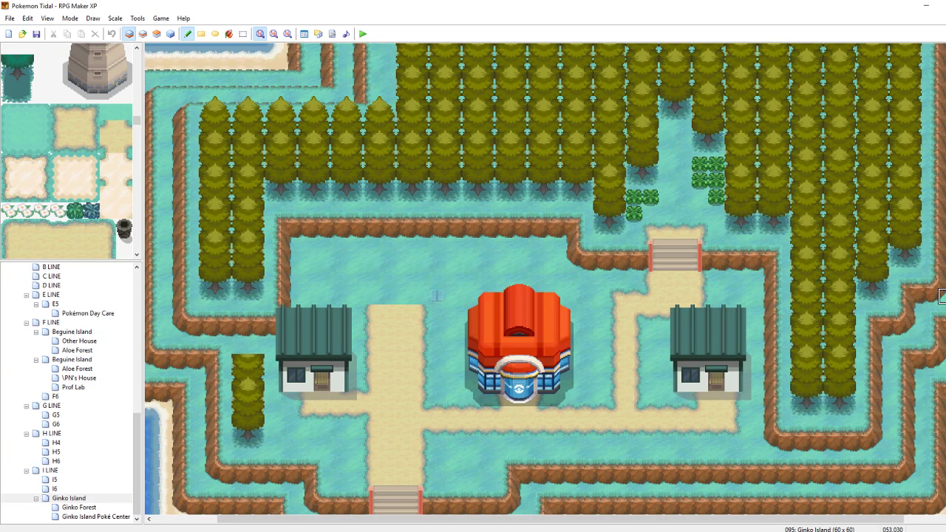
pyautogui.moveTo(24, 96); pyautogui.dragTo(4, 82)
pyautogui.click(143, 36)
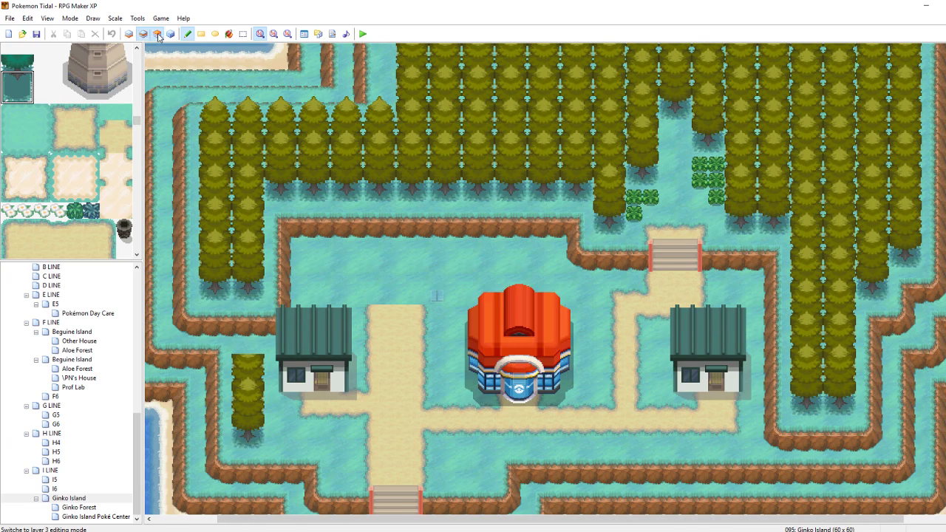
pyautogui.click(157, 34)
pyautogui.click(669, 118)
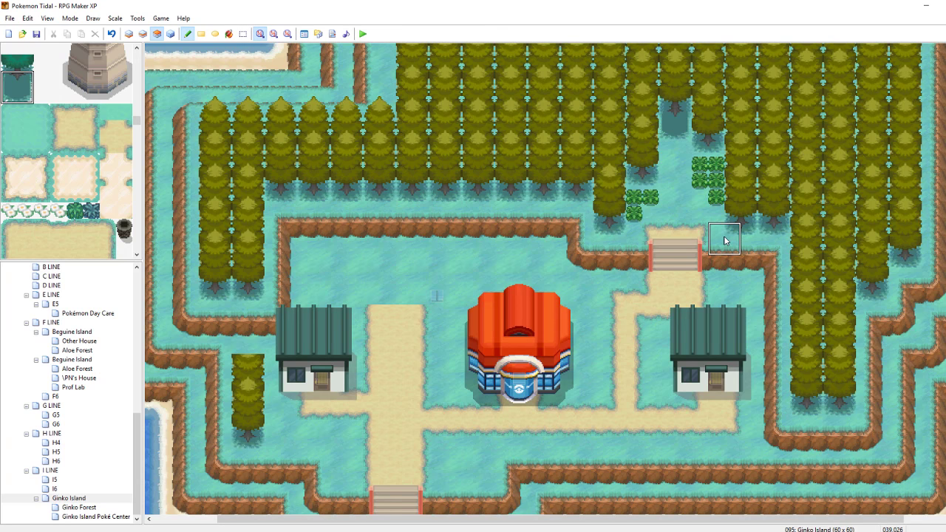
pyautogui.press('F4')
pyautogui.click(664, 134)
pyautogui.hotkey('ctrl', 'z')
pyautogui.rightClick(669, 132)
pyautogui.hotkey('ctrl', 's')
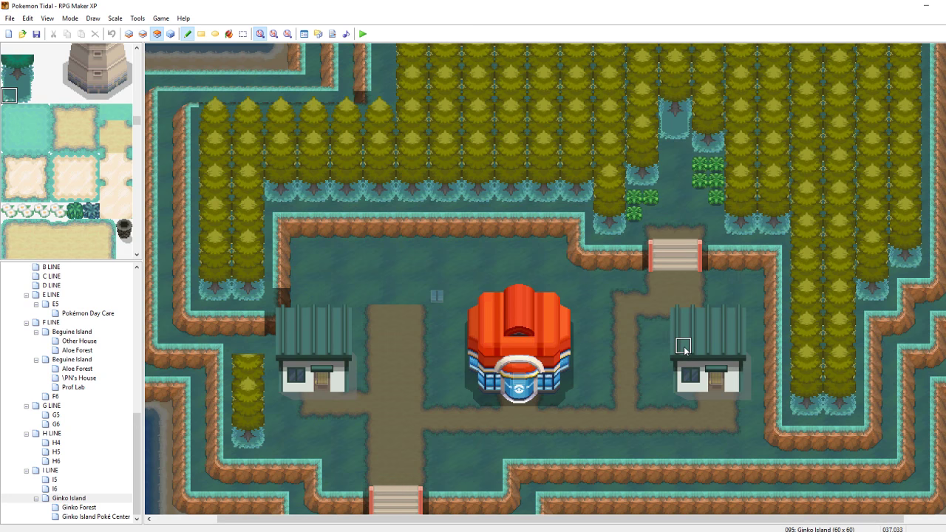
# Move the event standing left of the Pokémon Center to just above the main path's northern end, and save the project
pyautogui.press('F4')
pyautogui.press('F4')
pyautogui.press('F4')
pyautogui.press('F4')
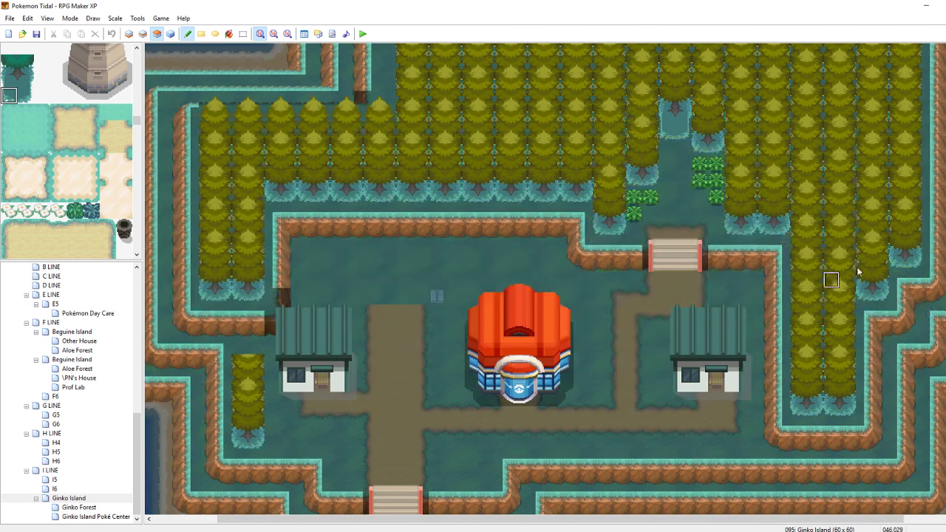
pyautogui.press('F4')
pyautogui.scroll(-3, 668, 258)
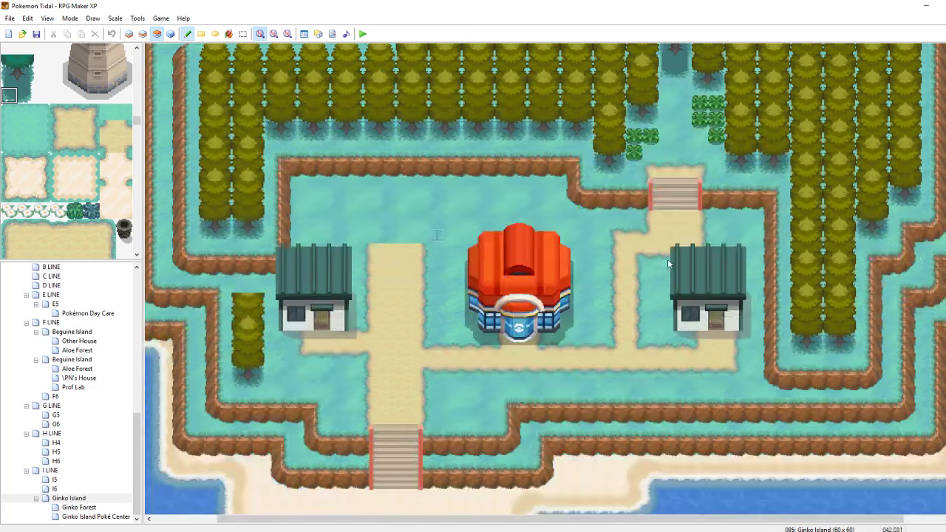
pyautogui.click(170, 33)
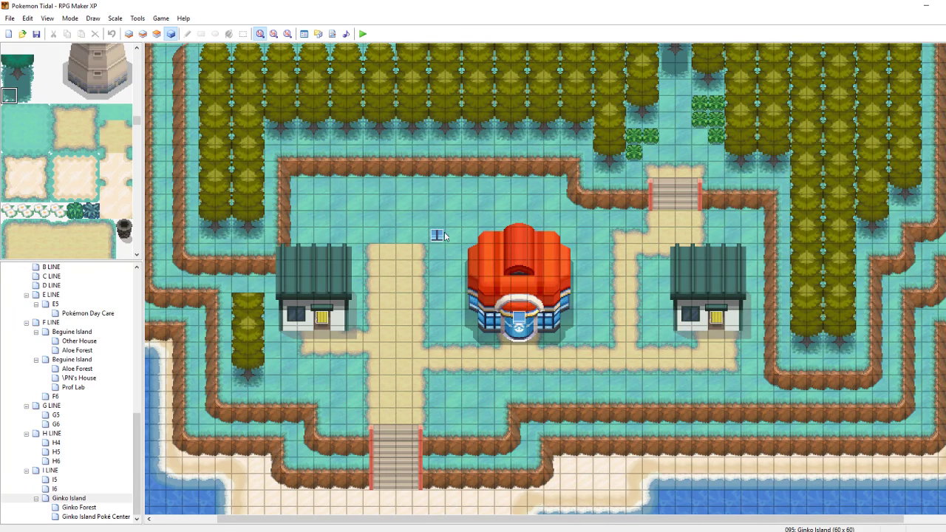
pyautogui.moveTo(439, 235); pyautogui.dragTo(403, 219)
pyautogui.hotkey('ctrl', 's')
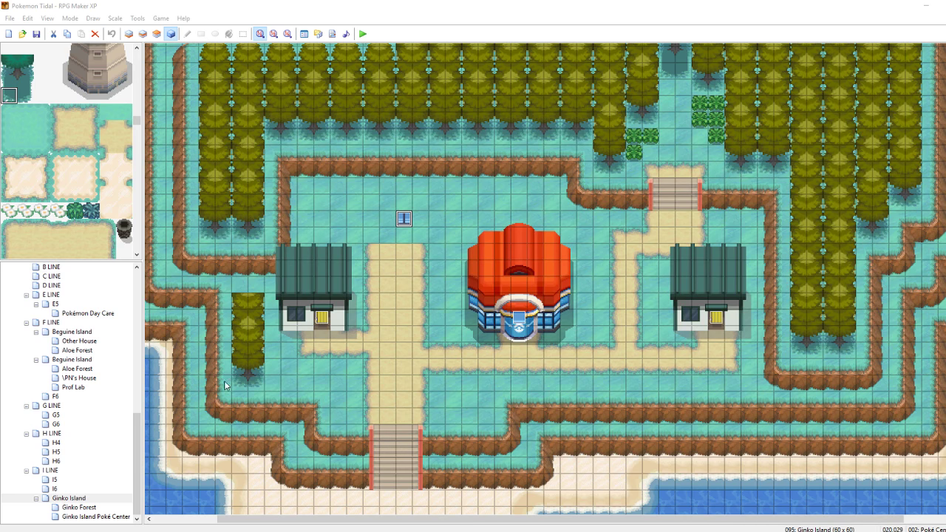
pyautogui.click(352, 225)
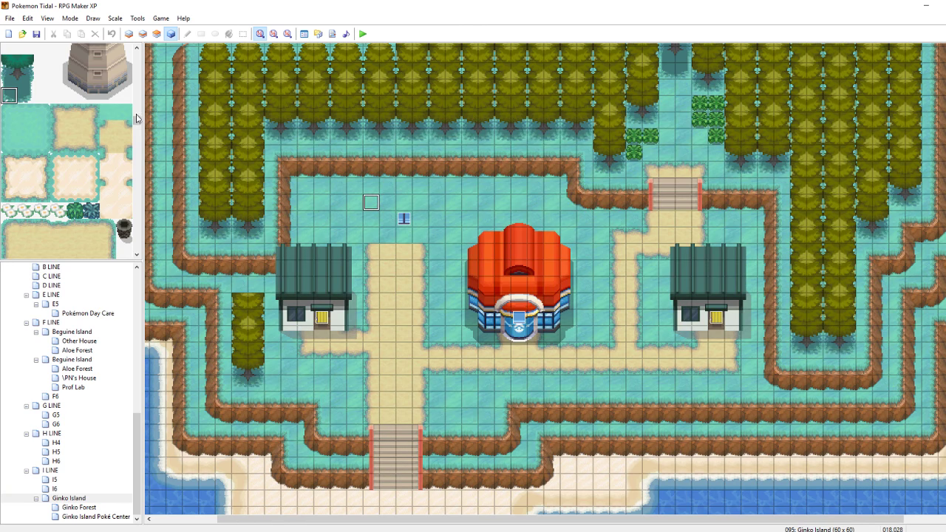
# Browse the outdoor tileset's props, switch to Photoshop and look through the house graphics in PkmnBlackWhiteSet2.png
pyautogui.moveTo(138, 119); pyautogui.dragTo(139, 81)
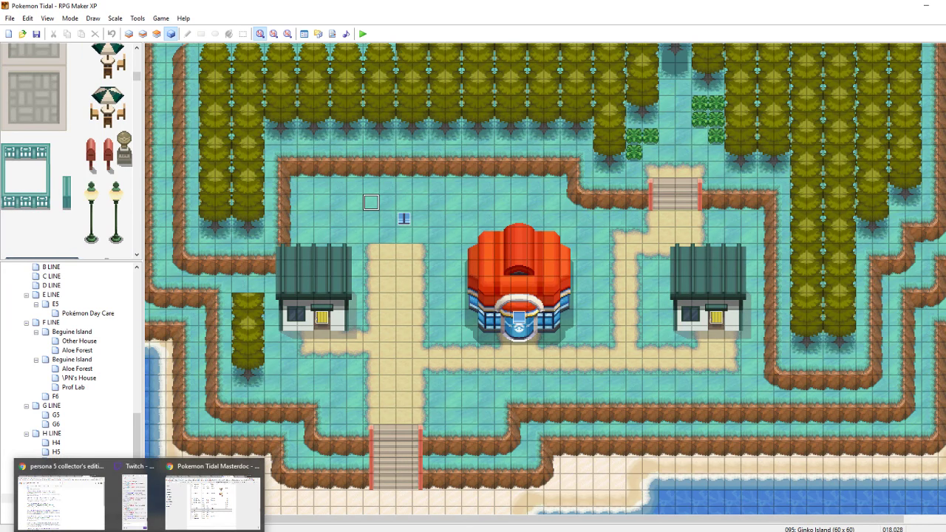
pyautogui.moveTo(211, 531)
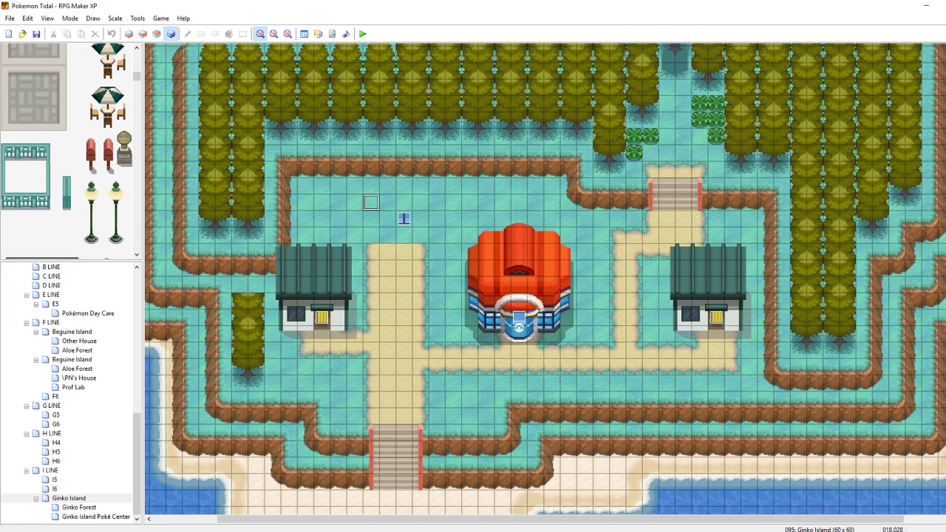
pyautogui.click(318, 531)
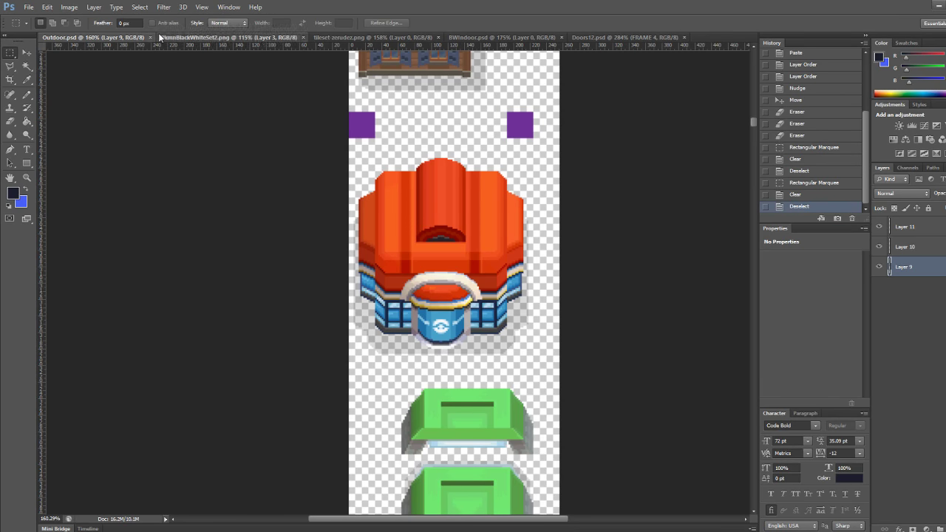
pyautogui.click(161, 38)
pyautogui.moveTo(755, 126); pyautogui.dragTo(746, 144)
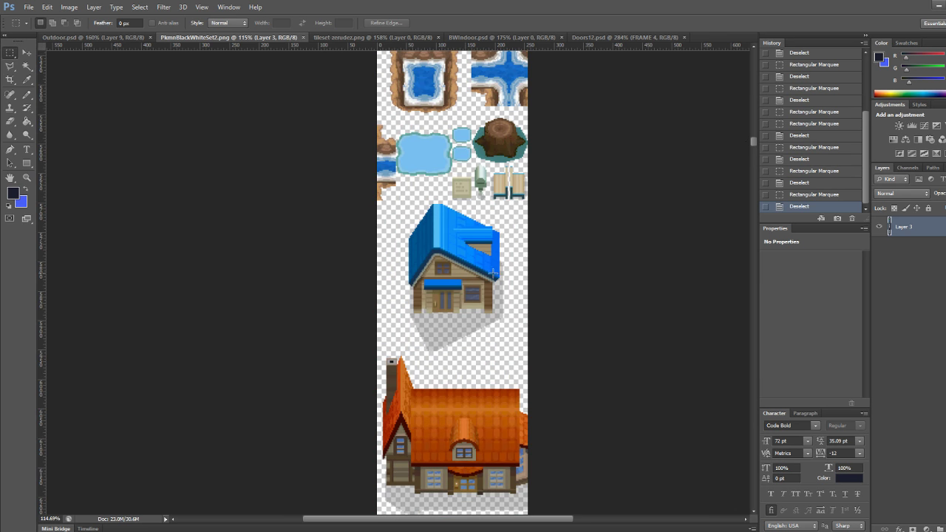
# Compare the blue-roofed house in Outdoor.psd with its counterpart in PkmnBlackWhiteSet2.png at close zoom
pyautogui.click(96, 36)
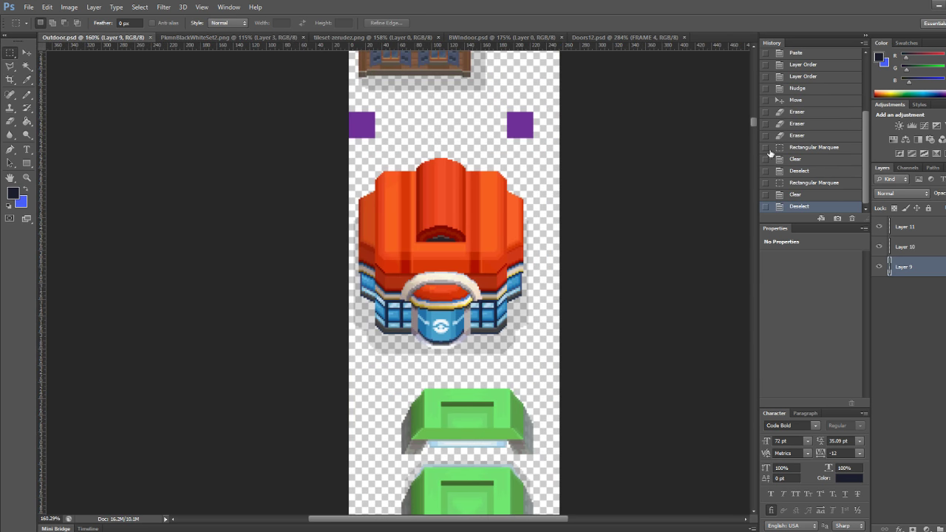
pyautogui.moveTo(753, 118); pyautogui.dragTo(753, 74)
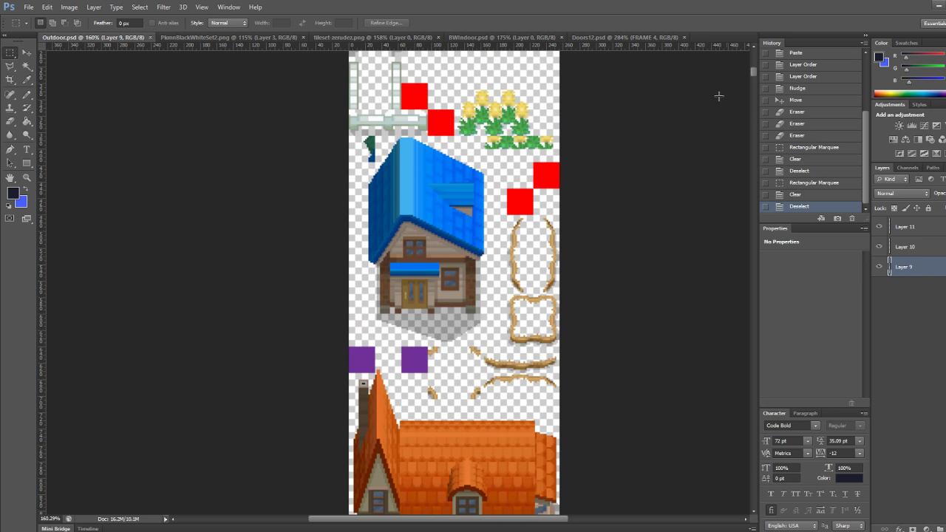
pyautogui.click(189, 37)
pyautogui.keyDown('alt'); pyautogui.scroll(3, 467, 282); pyautogui.keyUp('alt')
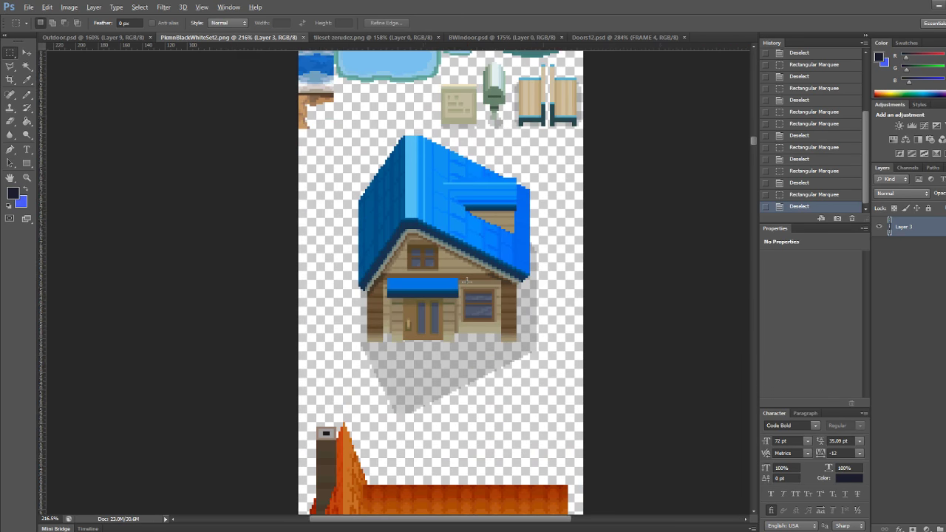
pyautogui.click(113, 38)
pyautogui.click(115, 37)
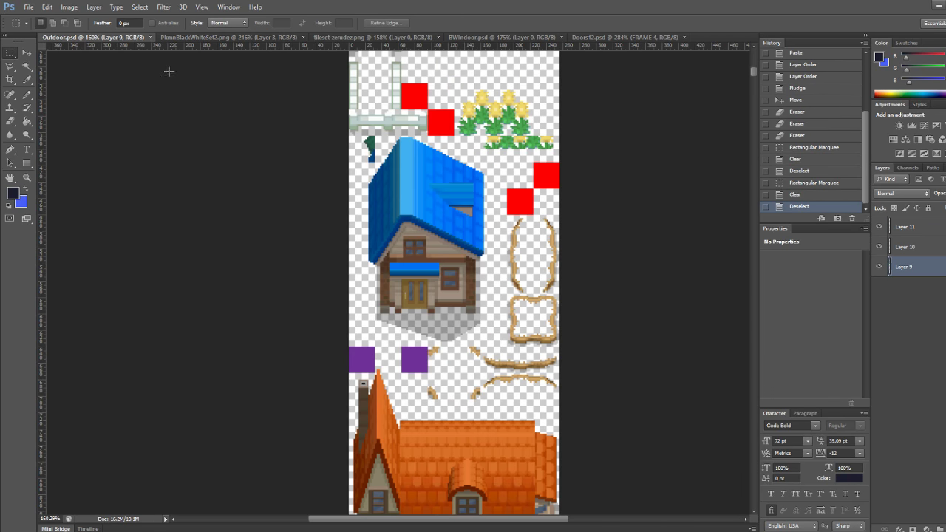
pyautogui.keyDown('alt'); pyautogui.scroll(3, 433, 230); pyautogui.keyUp('alt')
pyautogui.click(199, 39)
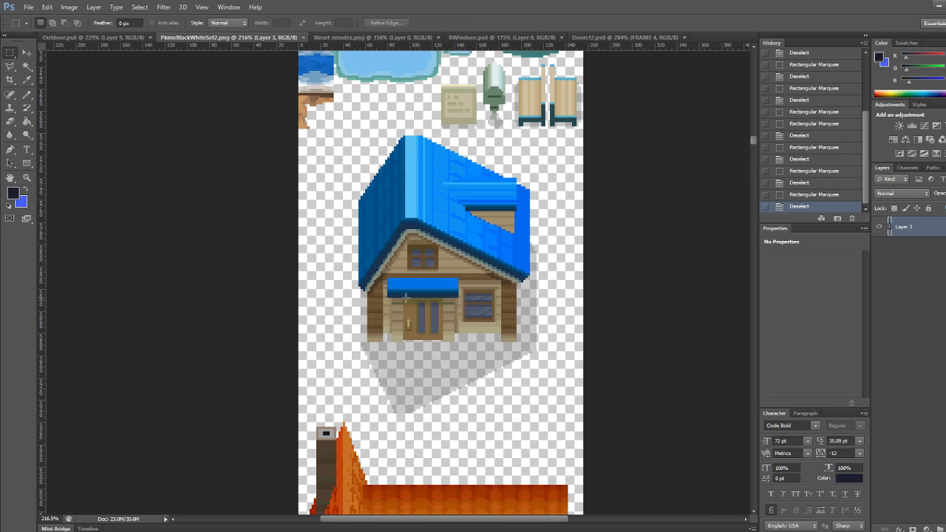
# Compare the blue-roofed house in Outdoor.psd with PkmnBlackWhiteSet2.png again and look through the water and building tiles below it
pyautogui.click(133, 37)
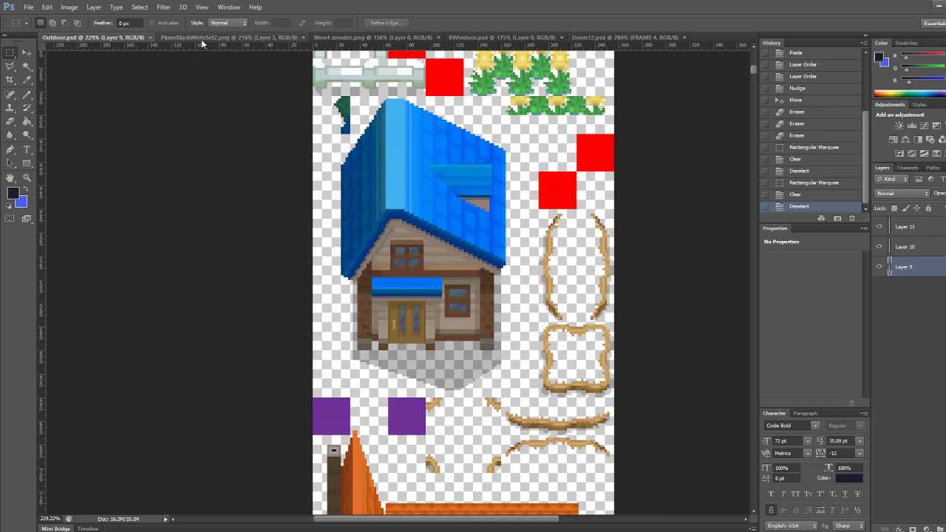
pyautogui.click(211, 37)
pyautogui.keyDown('alt'); pyautogui.scroll(-3, 624, 236); pyautogui.keyUp('alt')
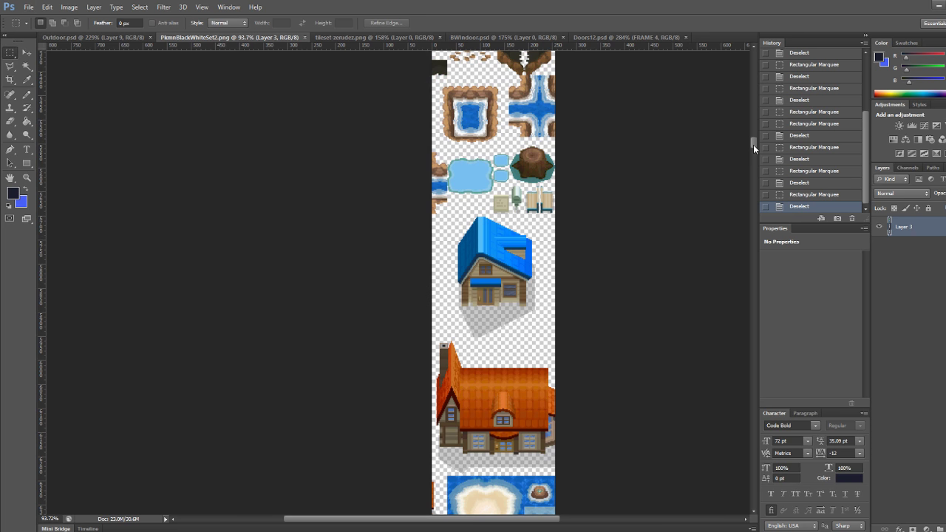
pyautogui.moveTo(754, 145); pyautogui.dragTo(749, 165)
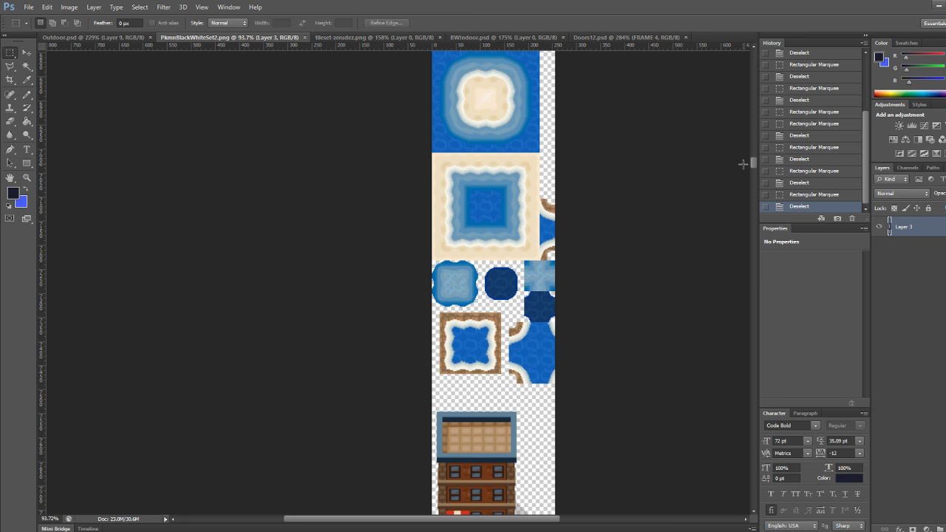
# Switch to Chrome, search Google for castform in a new tab, view one of its pictures and close the tab
pyautogui.moveTo(139, 531)
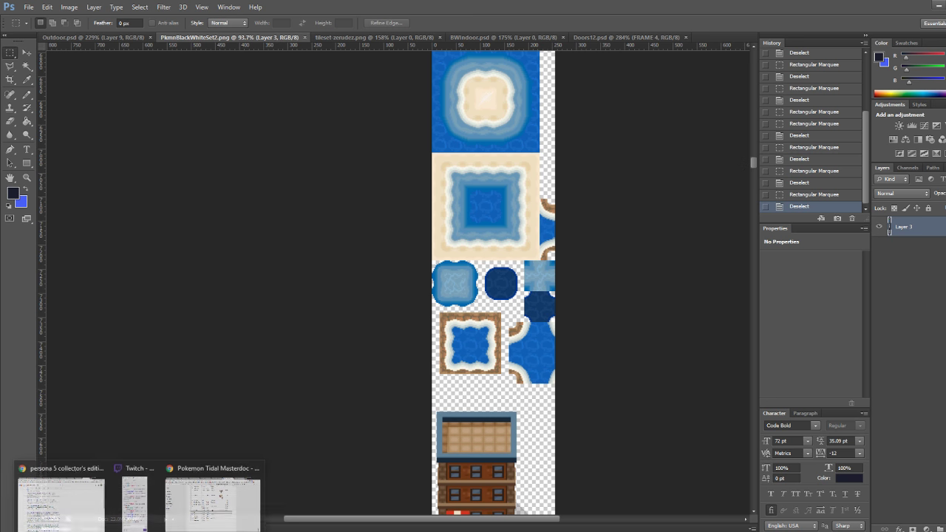
pyautogui.click(203, 501)
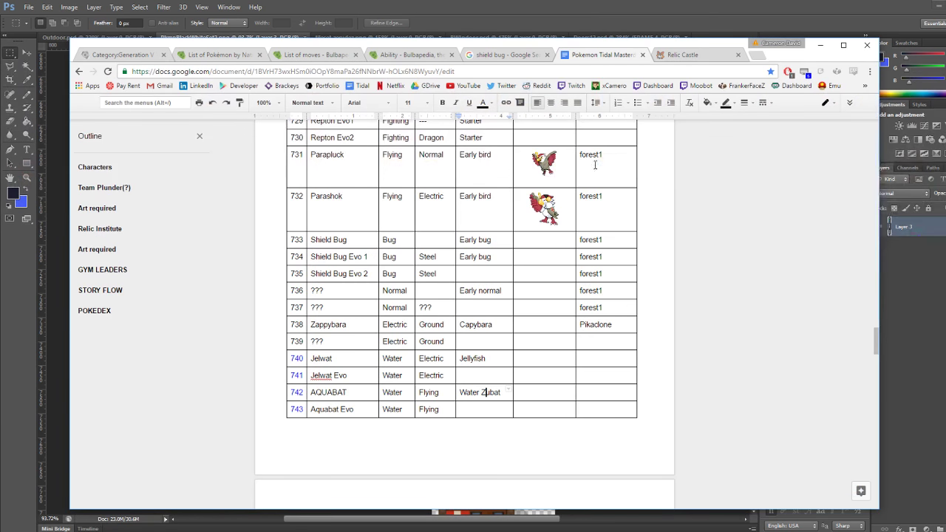
pyautogui.click(755, 57)
pyautogui.write('castform')
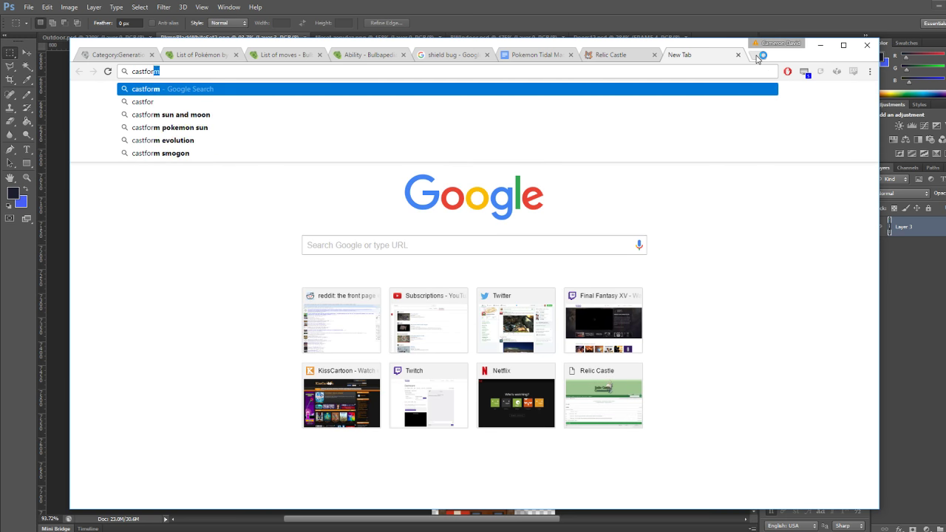
pyautogui.press('Return')
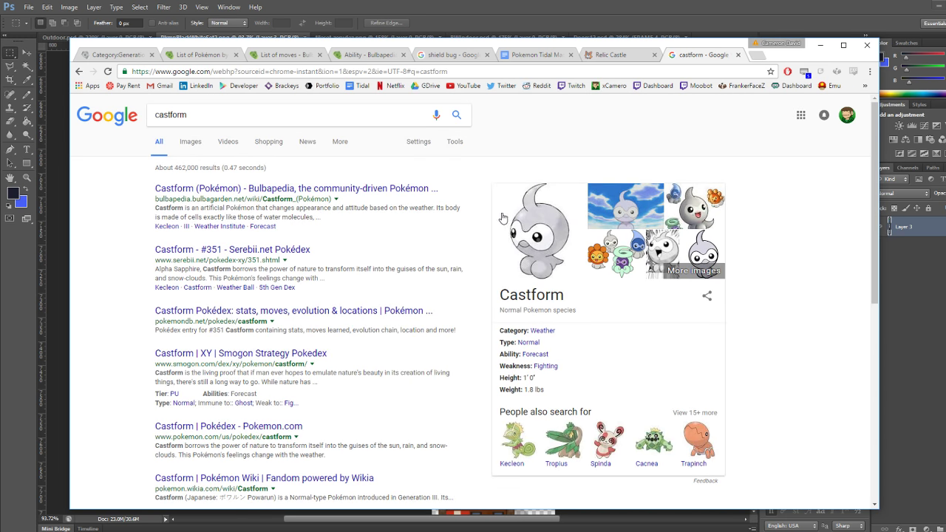
pyautogui.click(611, 255)
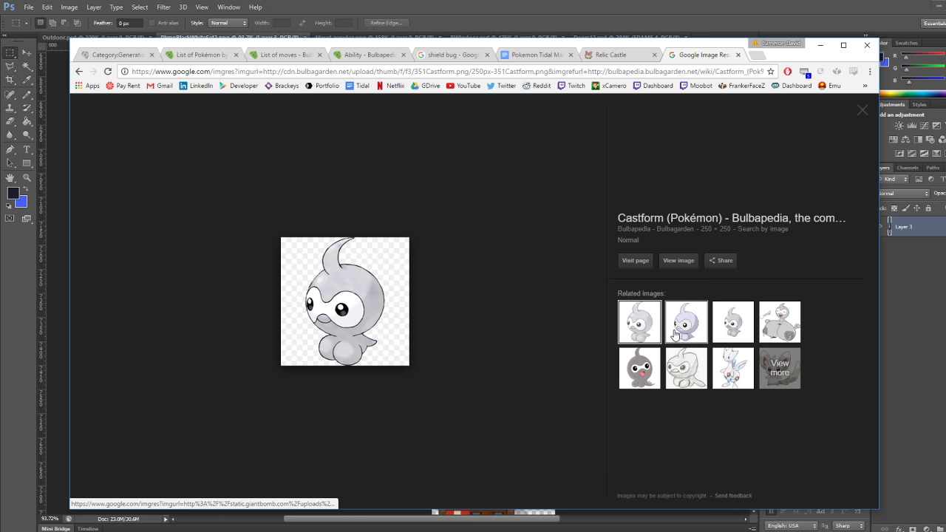
pyautogui.click(864, 110)
pyautogui.click(737, 54)
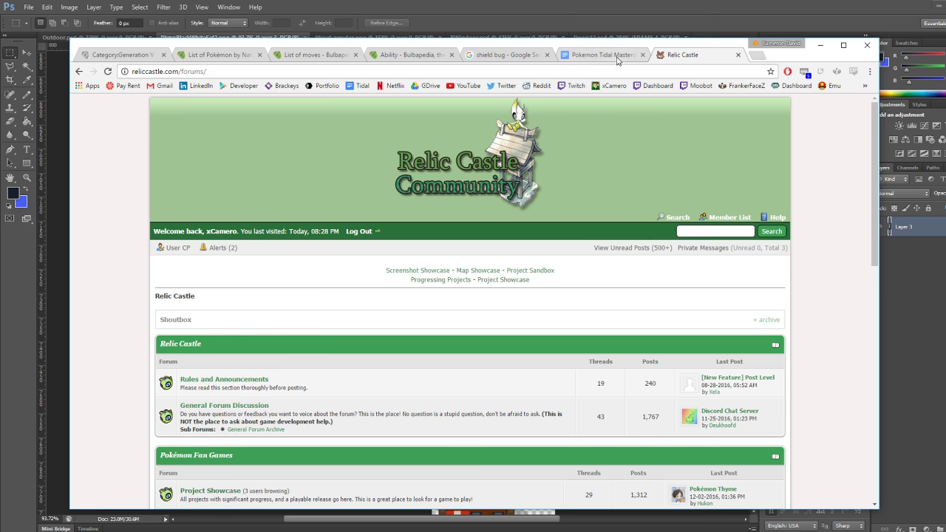
# Switch to Paint and sketch a grey cloud creature with eyes, cheek curves and a wide smile, then put Paint away
pyautogui.click(617, 57)
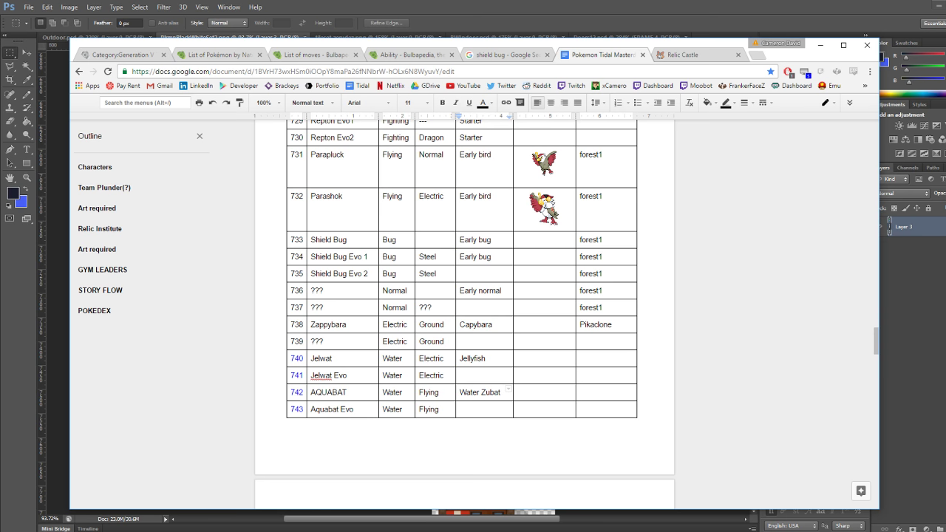
pyautogui.press('super')
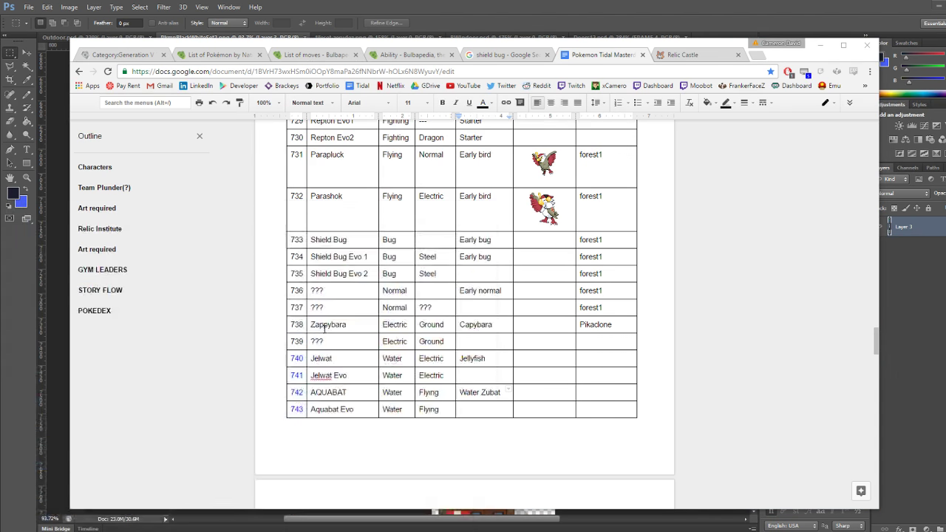
pyautogui.click(352, 500)
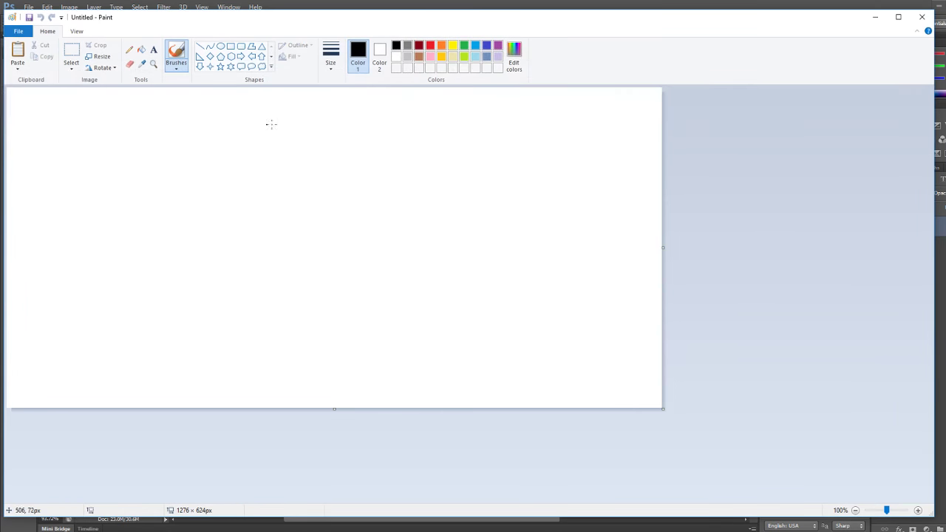
pyautogui.click(408, 45)
pyautogui.moveTo(195, 237)
pyautogui.mouseDown()
pyautogui.moveTo(235, 271)
pyautogui.moveTo(416, 279)
pyautogui.moveTo(404, 202)
pyautogui.moveTo(173, 193)
pyautogui.moveTo(195, 239)
pyautogui.mouseUp()
pyautogui.moveTo(260, 197); pyautogui.dragTo(258, 222)
pyautogui.moveTo(321, 206); pyautogui.dragTo(323, 227)
pyautogui.moveTo(253, 253); pyautogui.dragTo(298, 259)
pyautogui.hotkey('ctrl', 'z')
pyautogui.moveTo(225, 222)
pyautogui.mouseDown()
pyautogui.moveTo(250, 247)
pyautogui.moveTo(399, 219)
pyautogui.mouseUp()
pyautogui.moveTo(208, 205)
pyautogui.mouseDown()
pyautogui.moveTo(217, 214)
pyautogui.moveTo(240, 206)
pyautogui.mouseUp()
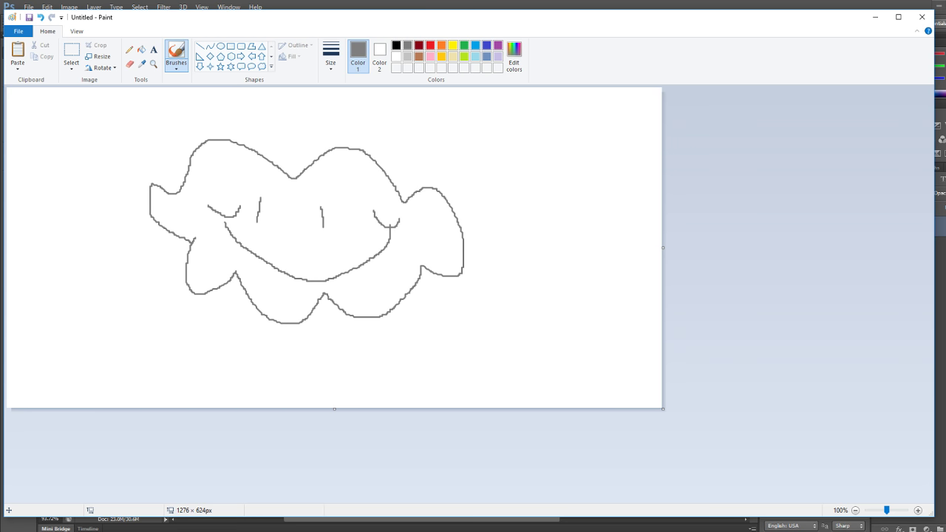
pyautogui.click(868, 22)
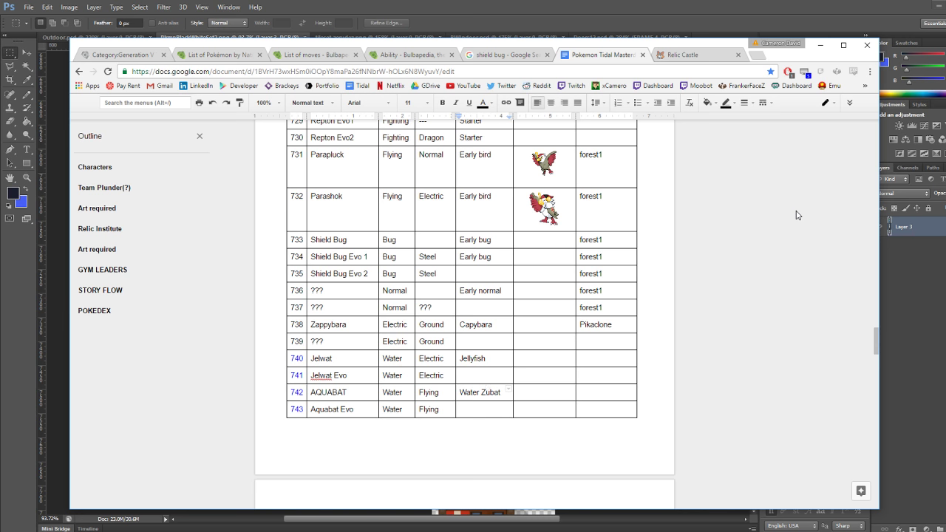
pyautogui.click(623, 5)
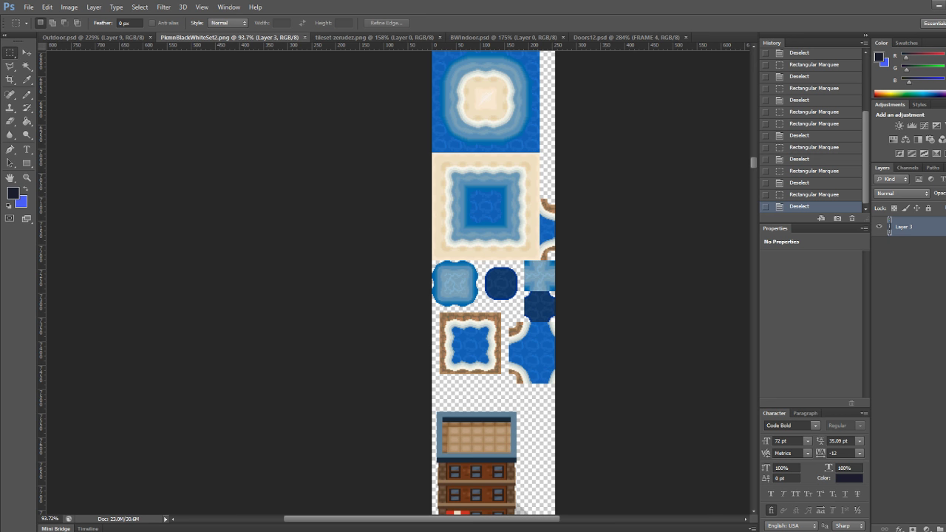
pyautogui.click(640, 520)
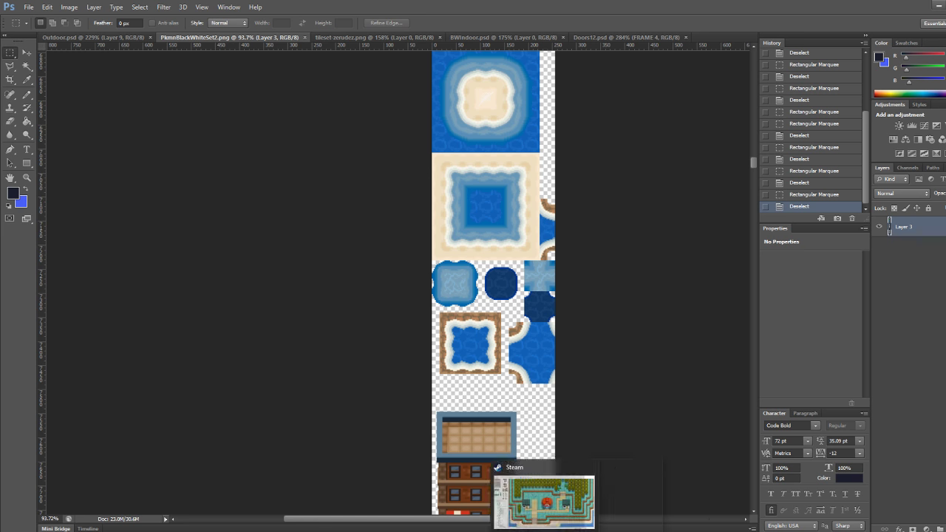
# Switch back to the Pokemon Tidal document and remove surplus blank lines above the GYM LEADERS heading, keeping it at the head of its page
pyautogui.moveTo(140, 531)
pyautogui.click(191, 495)
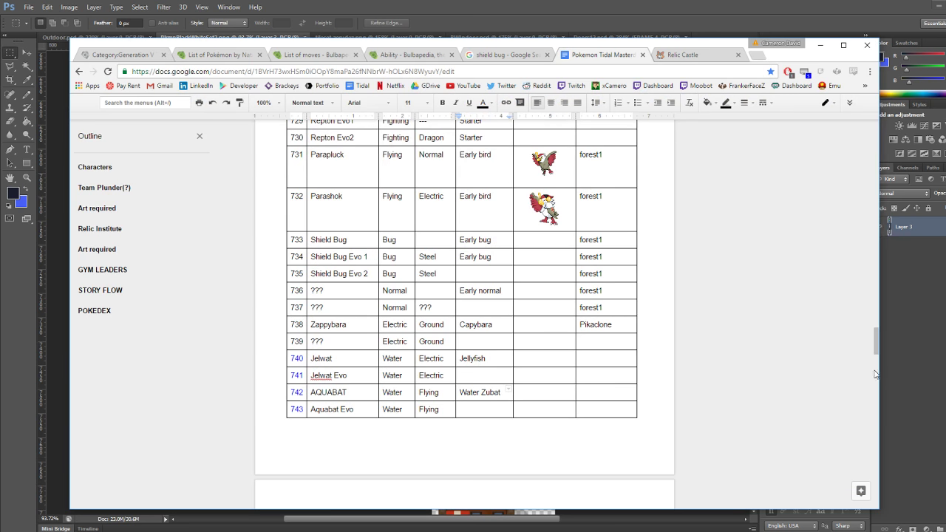
pyautogui.moveTo(876, 351); pyautogui.dragTo(869, 257)
pyautogui.doubleClick(426, 220)
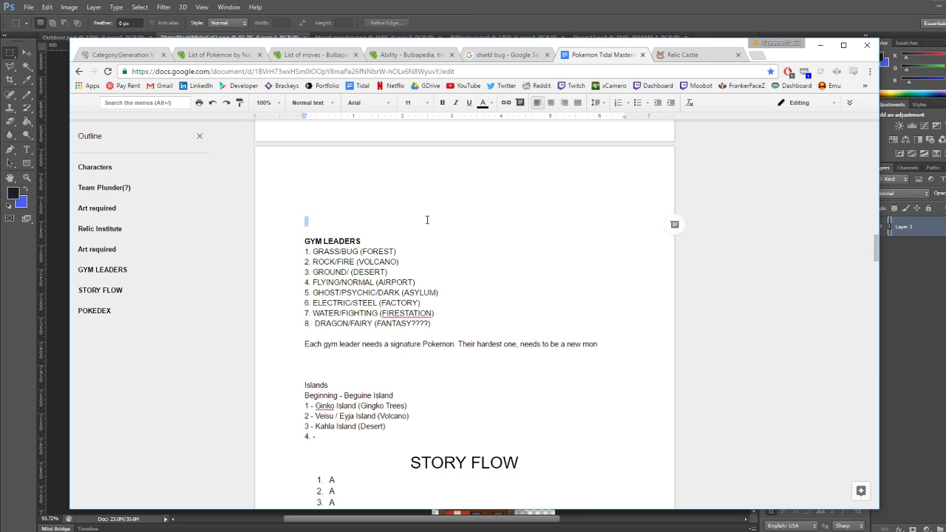
pyautogui.press('BackSpace')
pyautogui.press('BackSpace')
pyautogui.press('BackSpace')
pyautogui.press('BackSpace')
pyautogui.press('BackSpace')
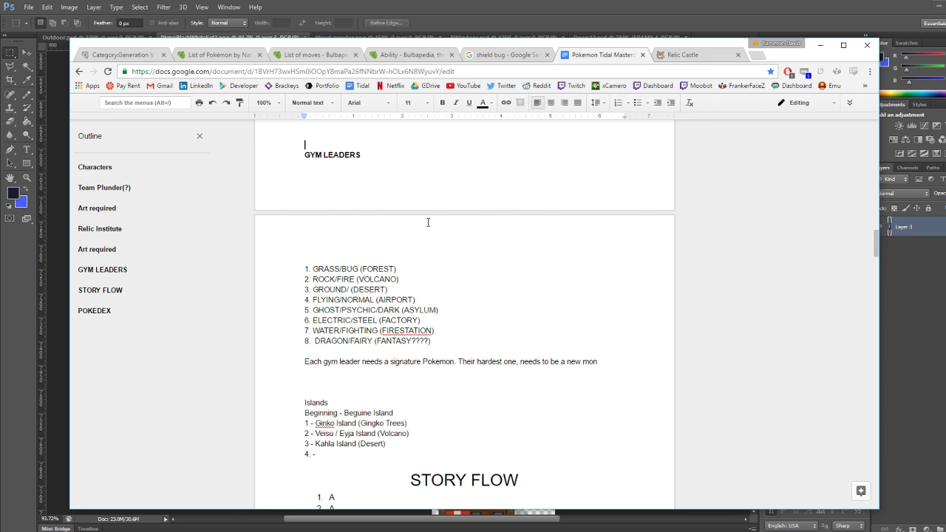
pyautogui.press('Return')
# Delete blank lines in the empty space between the STORY FLOW list and the POKEDEX heading
pyautogui.scroll(-10, 601, 332)
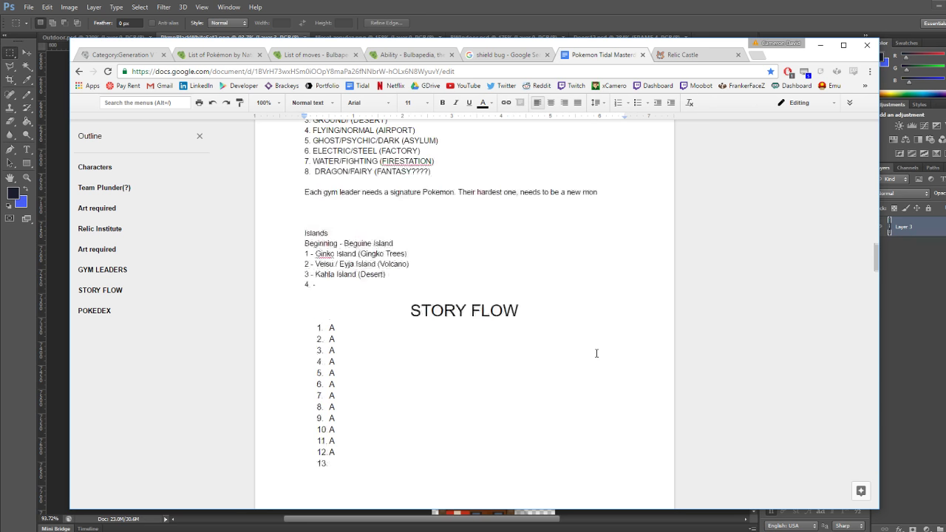
pyautogui.scroll(-9, 597, 353)
pyautogui.doubleClick(495, 334)
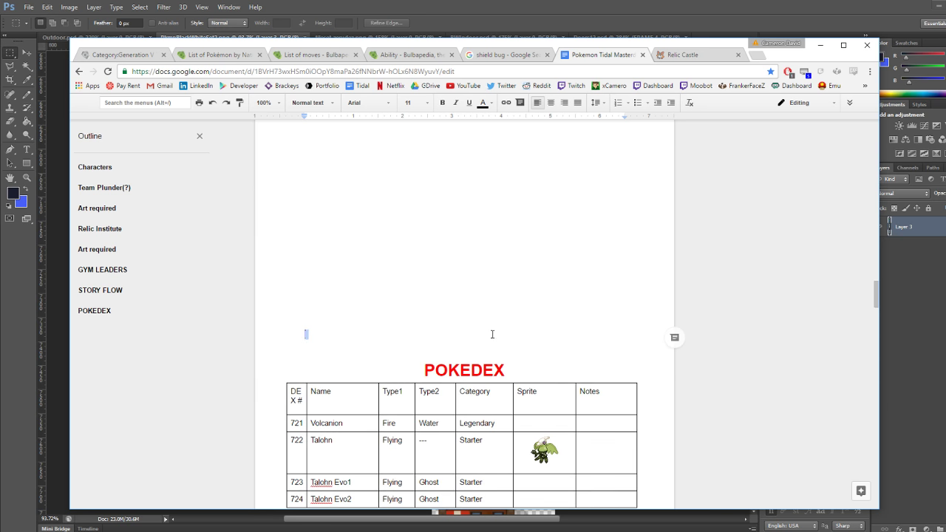
pyautogui.click(473, 232)
pyautogui.doubleClick(471, 229)
pyautogui.press('BackSpace')
pyautogui.press('BackSpace')
pyautogui.press('BackSpace')
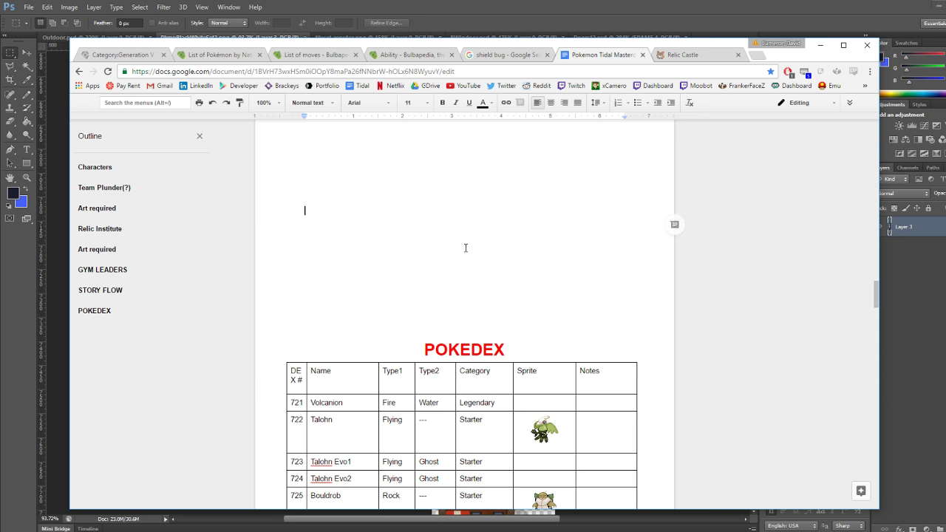
# Review the gym leader list, the Relic Castle forum index, the Relic Institute section and the Pokédex table
pyautogui.scroll(11, 421, 303)
pyautogui.scroll(3, 421, 305)
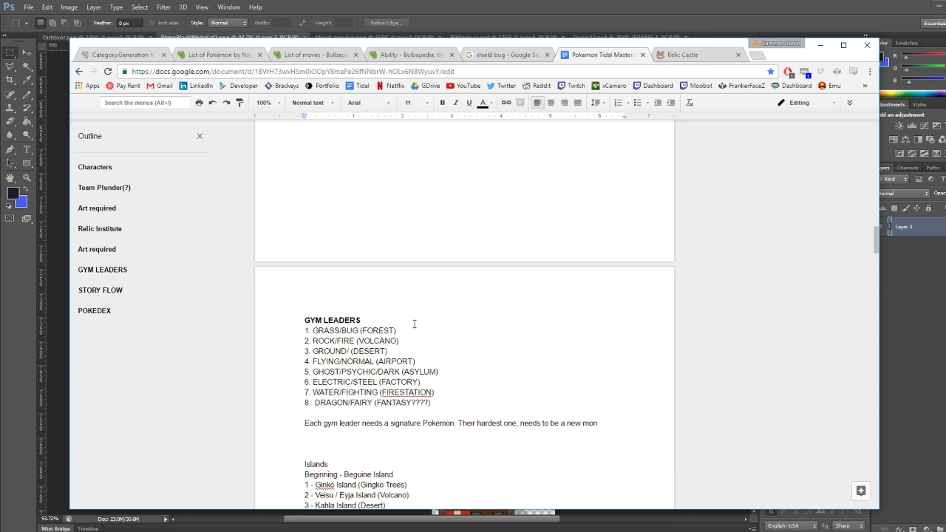
pyautogui.click(681, 59)
pyautogui.scroll(-4, 560, 387)
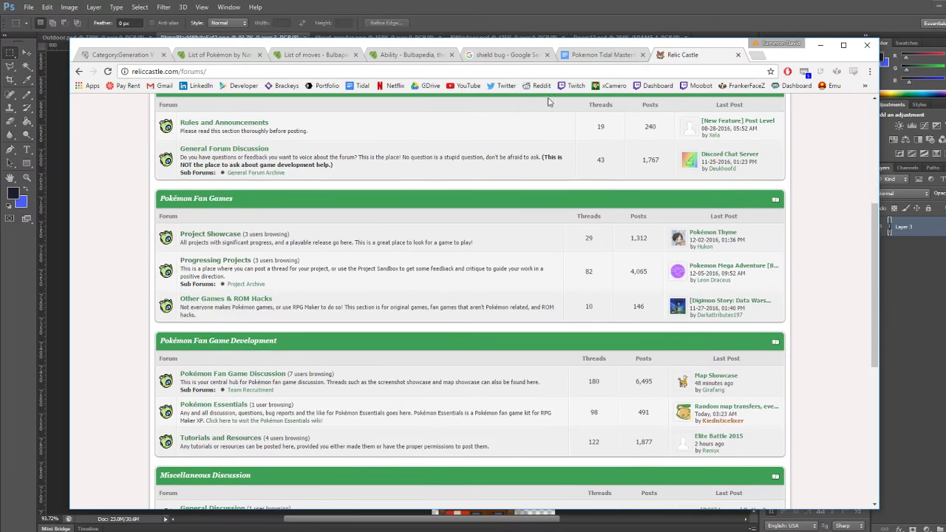
pyautogui.click(588, 59)
pyautogui.scroll(7, 629, 284)
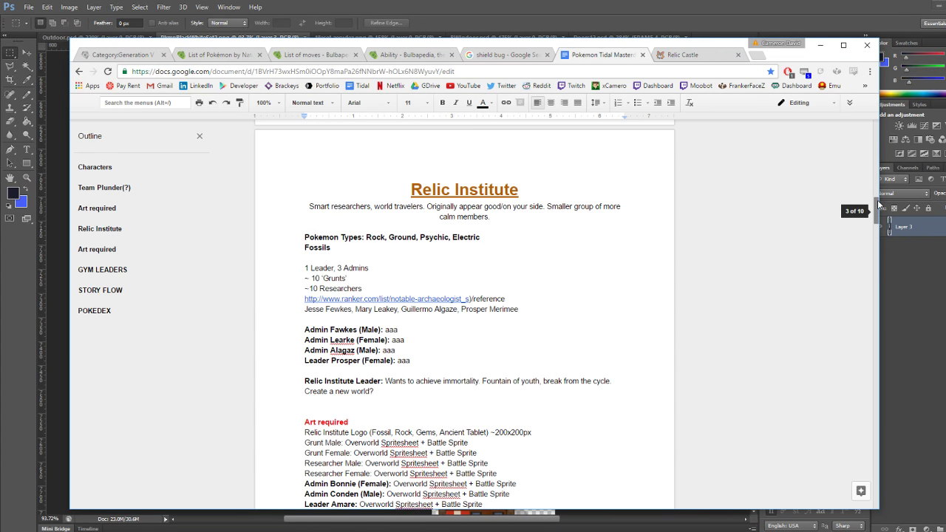
pyautogui.moveTo(877, 200); pyautogui.dragTo(875, 322)
pyautogui.scroll(-3, 851, 323)
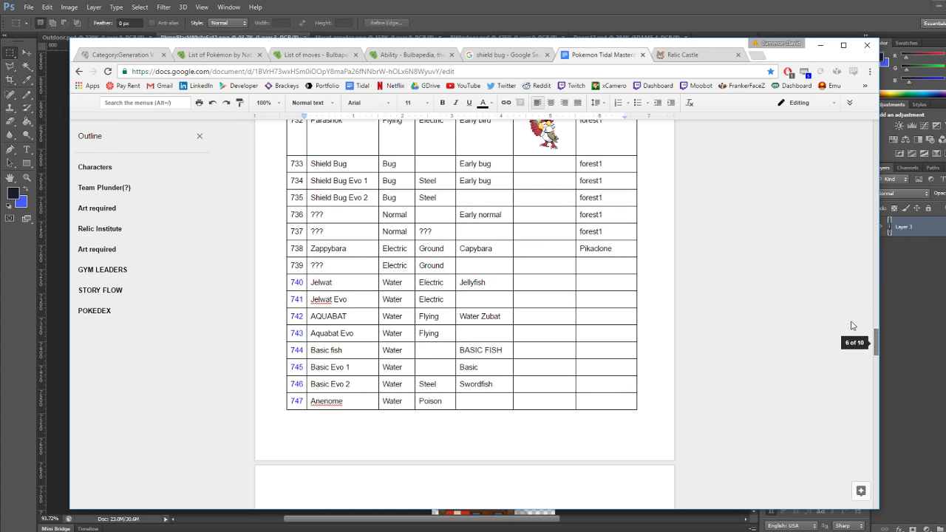
pyautogui.scroll(2, 618, 230)
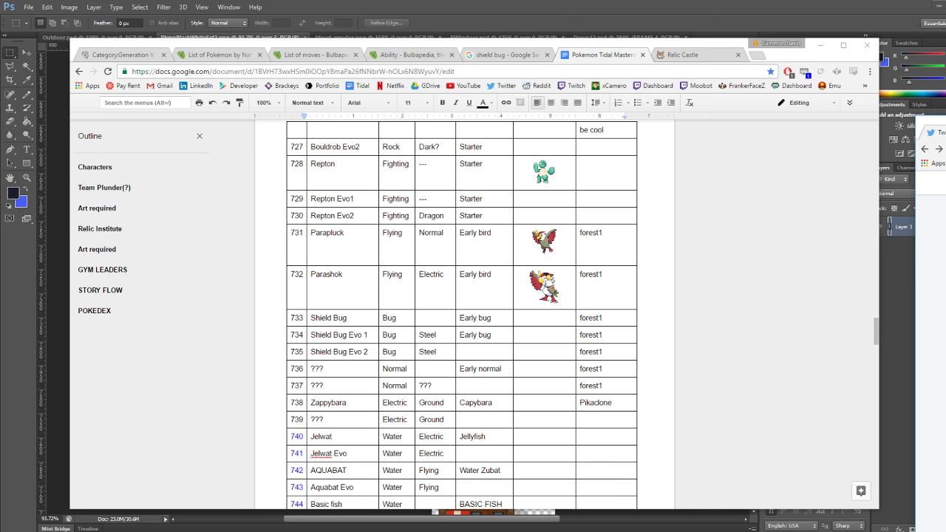
# Bring the Twitter notifications window into view, enlarge the posted cloud creature sketches for study, and move the window away
pyautogui.moveTo(930, 131); pyautogui.dragTo(310, 43)
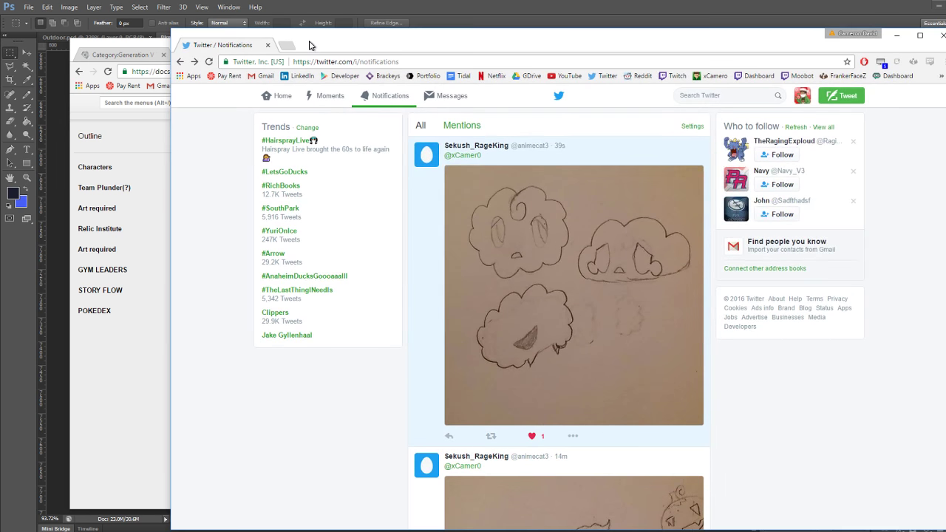
pyautogui.click(565, 261)
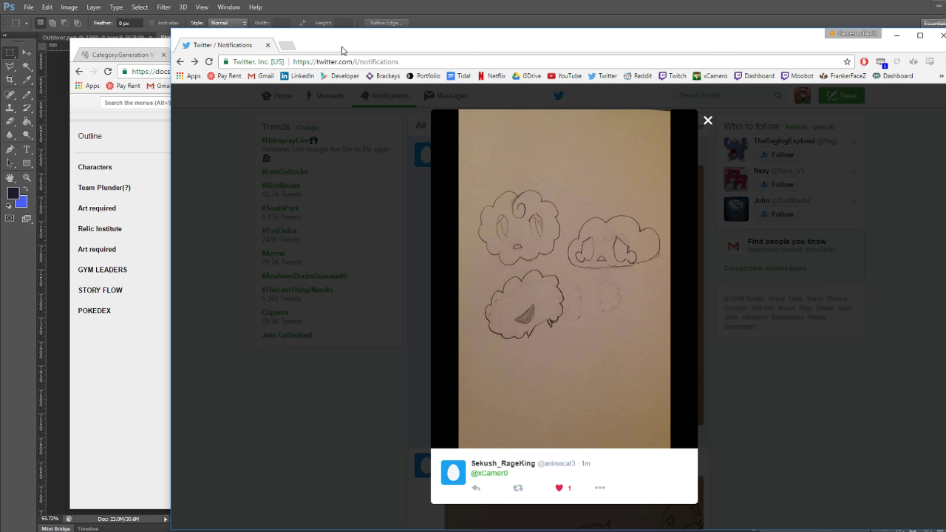
pyautogui.moveTo(332, 46); pyautogui.dragTo(945, 162)
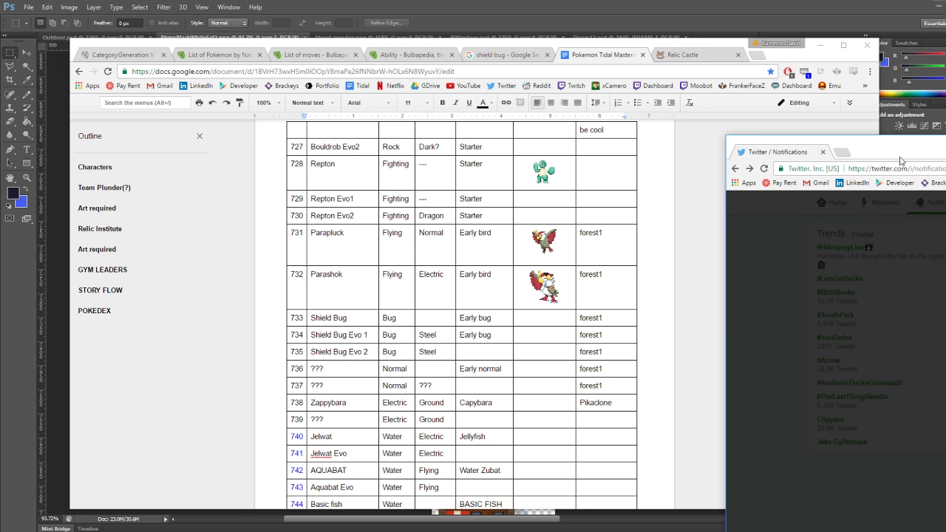
pyautogui.moveTo(902, 157); pyautogui.dragTo(418, 69)
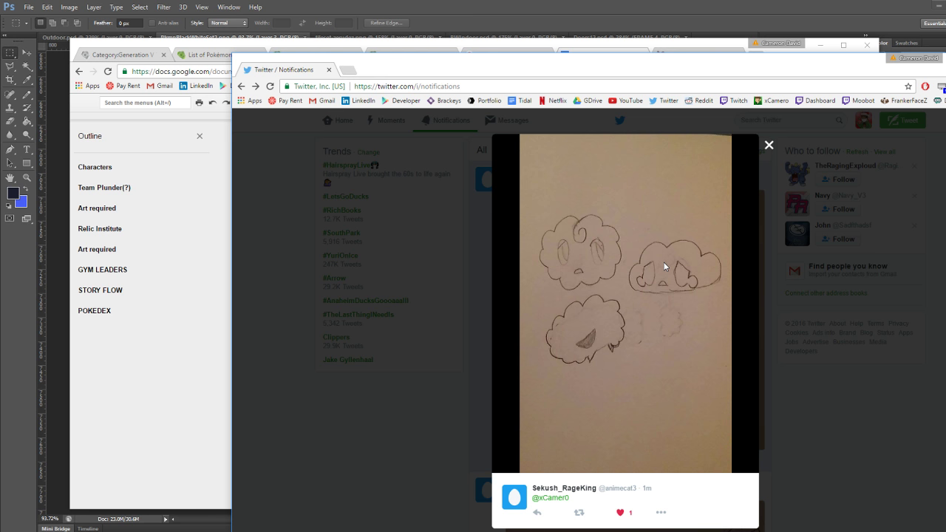
pyautogui.moveTo(512, 71); pyautogui.dragTo(945, 111)
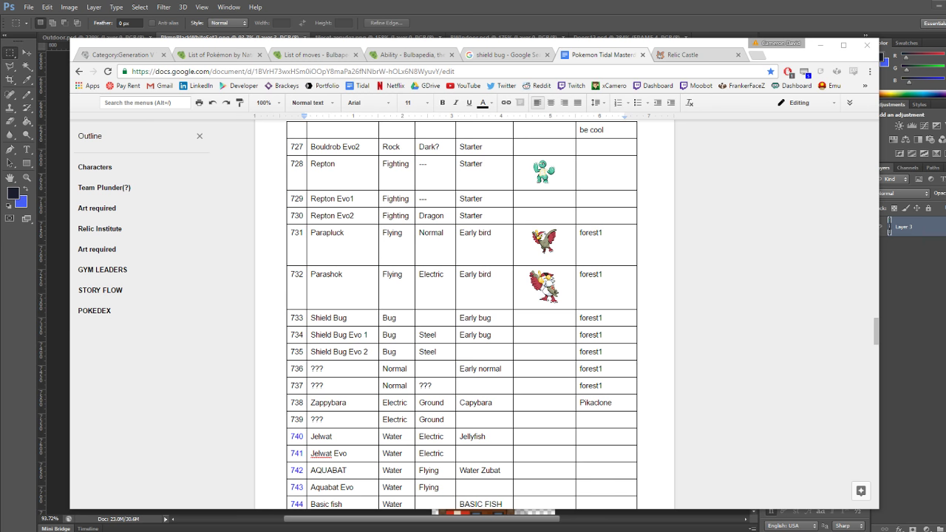
# Look through the water Pokémon entries of the Pokédex table and place the cursor in the AQUABAT name
pyautogui.scroll(-1, 517, 311)
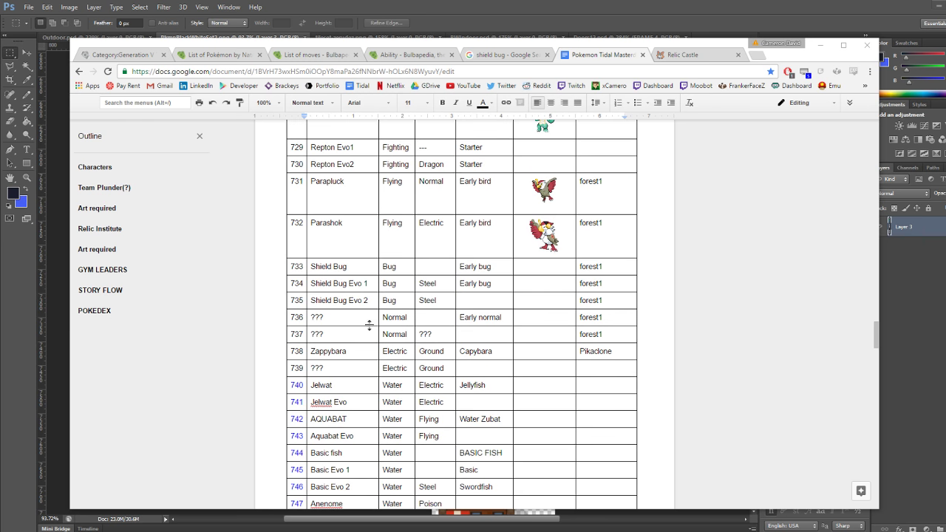
pyautogui.scroll(-5, 419, 355)
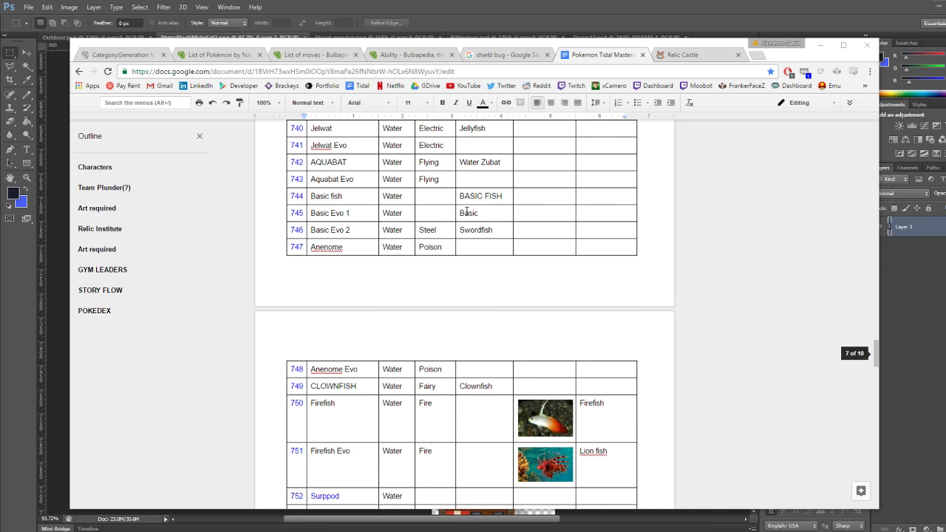
pyautogui.scroll(1, 464, 211)
pyautogui.scroll(1, 467, 220)
pyautogui.click(329, 265)
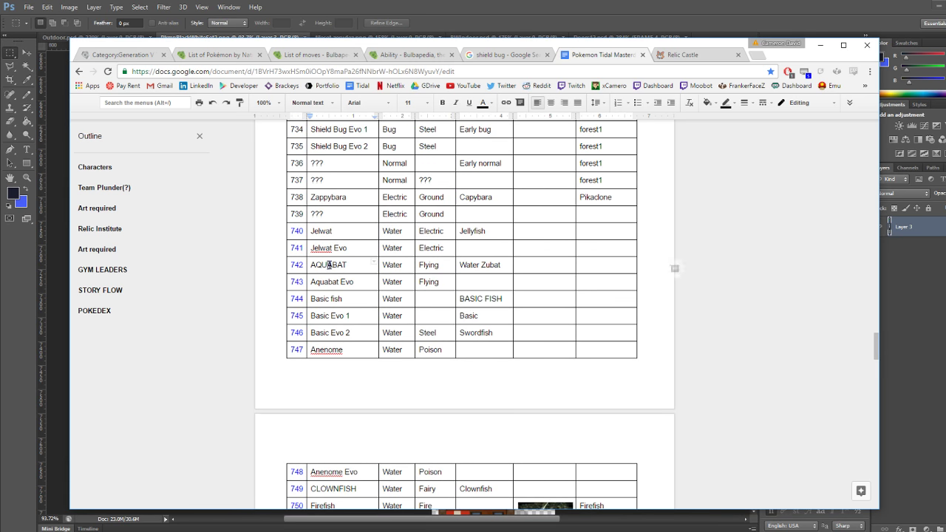
# Rename Pokédex entry 742 as CLOUD and entry 743 as SADDER CLOUD
pyautogui.doubleClick(328, 265)
pyautogui.write('CLOUD')
pyautogui.doubleClick(346, 282)
pyautogui.moveTo(346, 282); pyautogui.dragTo(320, 281)
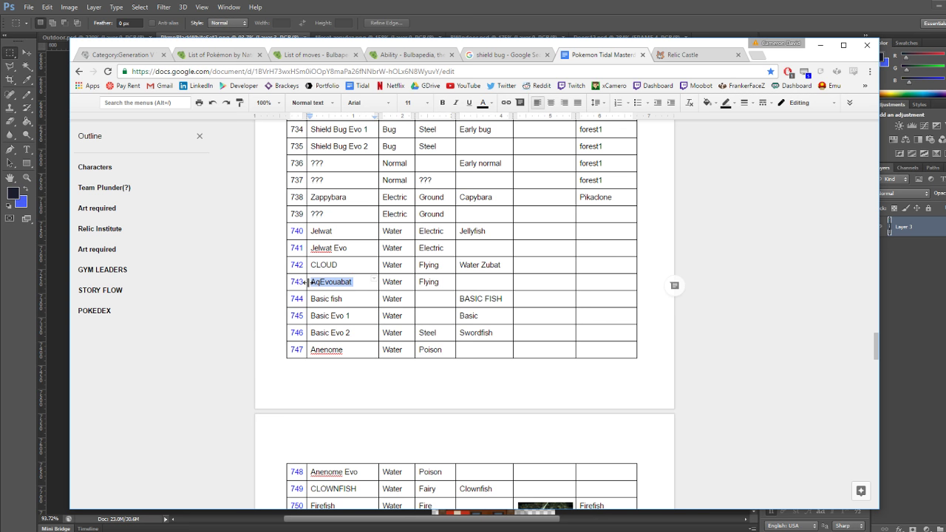
pyautogui.write('SADDER CLO')
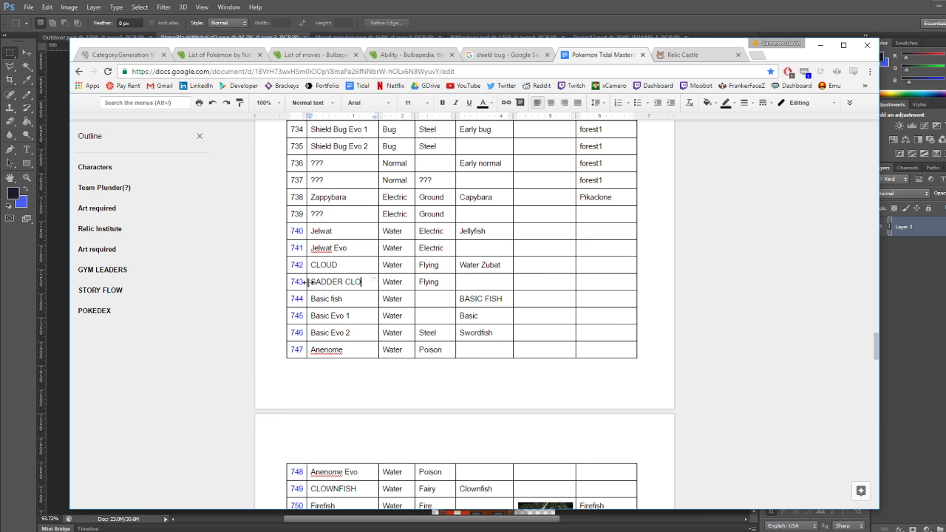
pyautogui.write('UD')
# Set the primary type to Flying and the secondary type to Water for Pokédex entries 742 and 743
pyautogui.click(395, 264)
pyautogui.doubleClick(395, 265)
pyautogui.write('Flying')
pyautogui.doubleClick(424, 264)
pyautogui.write('Wate')
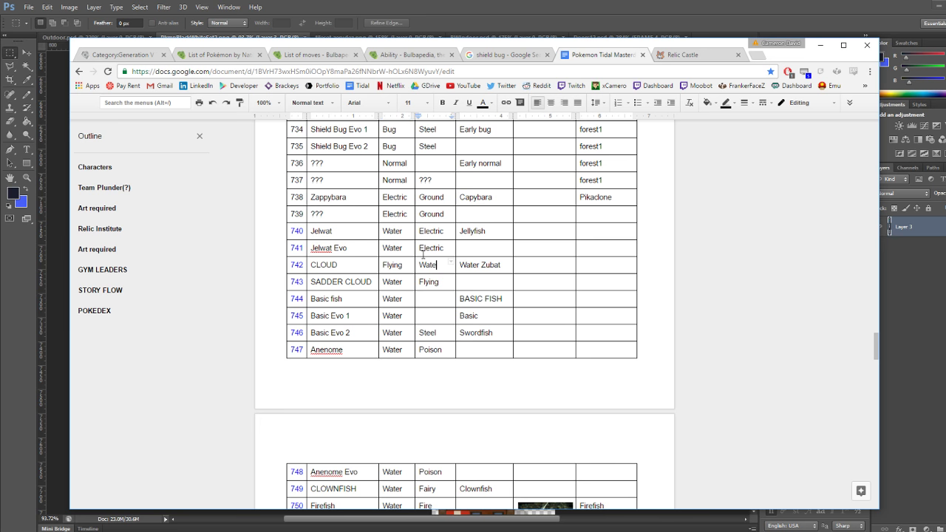
pyautogui.write('r')
pyautogui.doubleClick(393, 282)
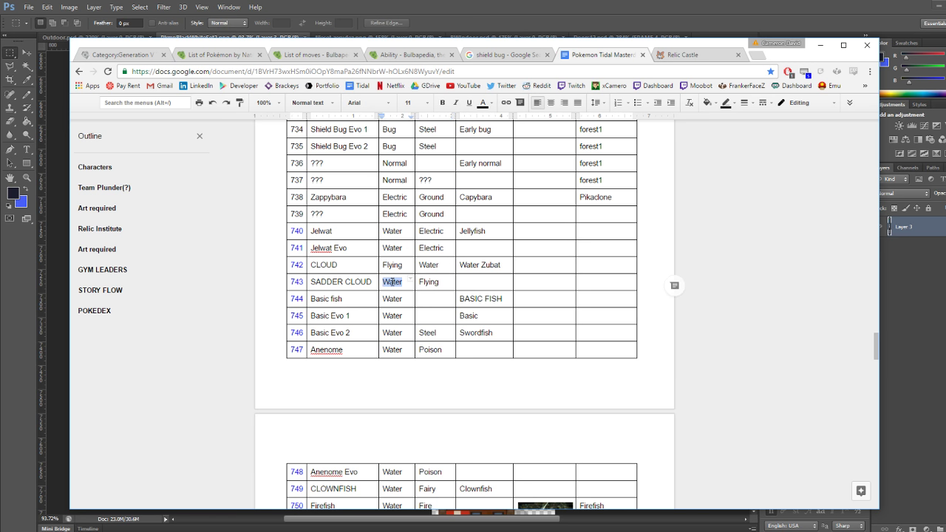
pyautogui.write('Flying')
pyautogui.doubleClick(432, 283)
pyautogui.write('Water')
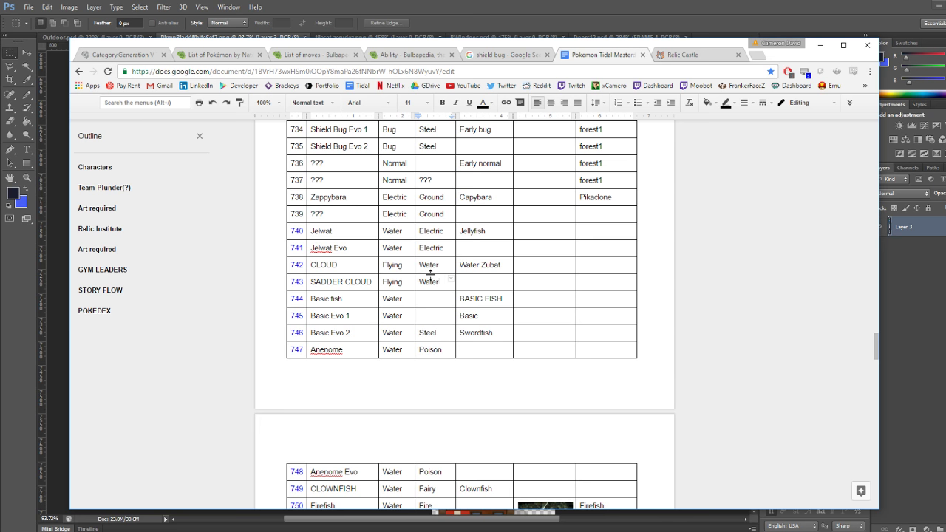
# Rename entry 742 as SAD CLOUD and entry 743 as ANGRY STORM CLOUD in the Pokédex table
pyautogui.doubleClick(361, 282)
pyautogui.click(317, 265)
pyautogui.write('SAD')
pyautogui.moveTo(342, 281); pyautogui.dragTo(315, 281)
pyautogui.press('BackSpace')
pyautogui.press('BackSpace')
pyautogui.write('ANGR')
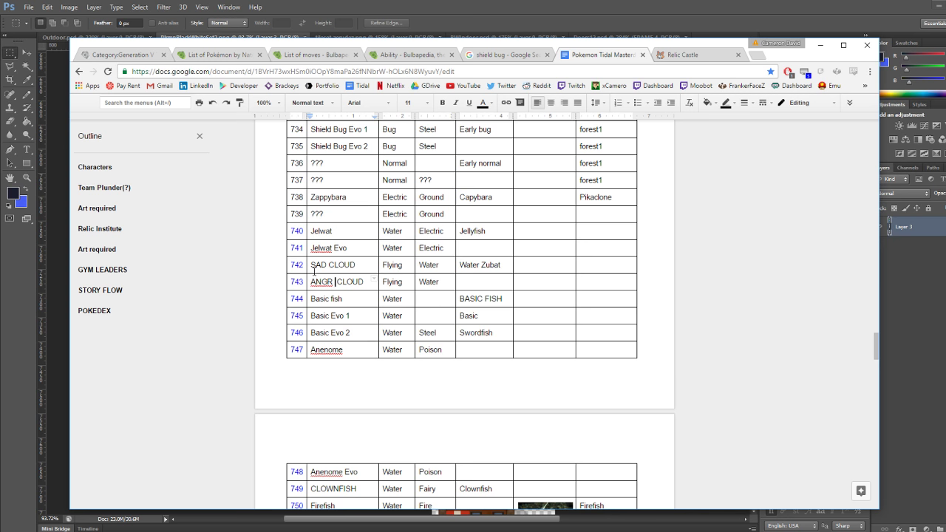
pyautogui.press('BackSpace')
pyautogui.write('Y STPR')
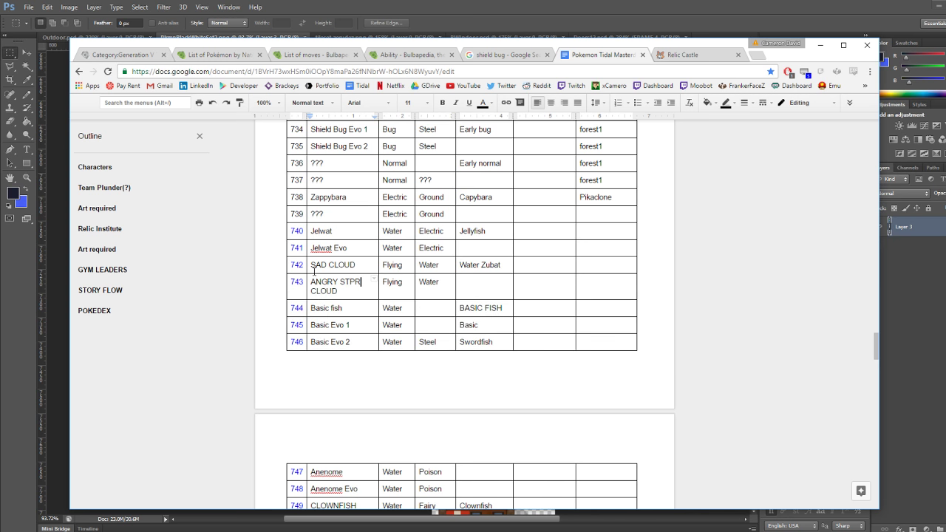
pyautogui.press('BackSpace')
pyautogui.press('BackSpace')
pyautogui.write('ORM')
# Replace SAD CLOUD's Water Zubat note with Common water, and cut the new note so the cell is empty
pyautogui.moveTo(502, 264); pyautogui.dragTo(465, 264)
pyautogui.press('BackSpace')
pyautogui.press('BackSpace')
pyautogui.write('Common water')
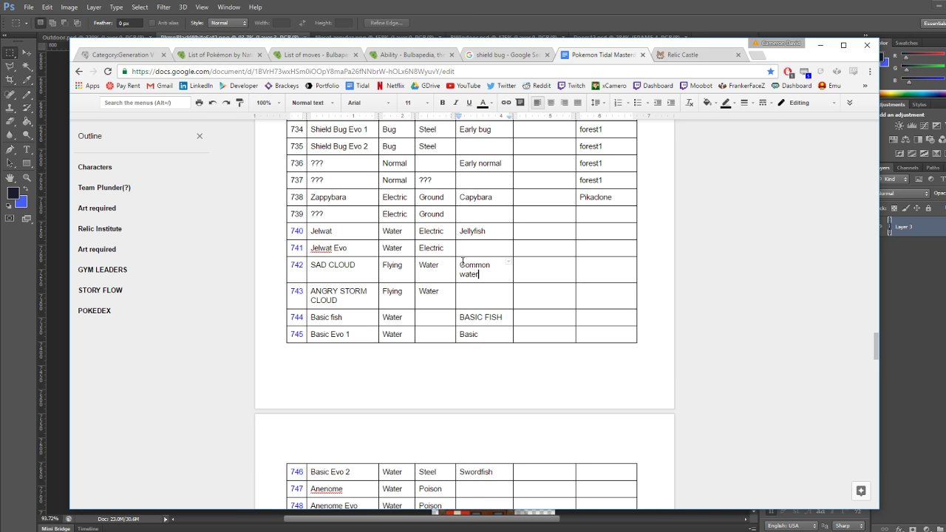
pyautogui.moveTo(479, 274); pyautogui.dragTo(461, 265)
pyautogui.hotkey('ctrl', 'x')
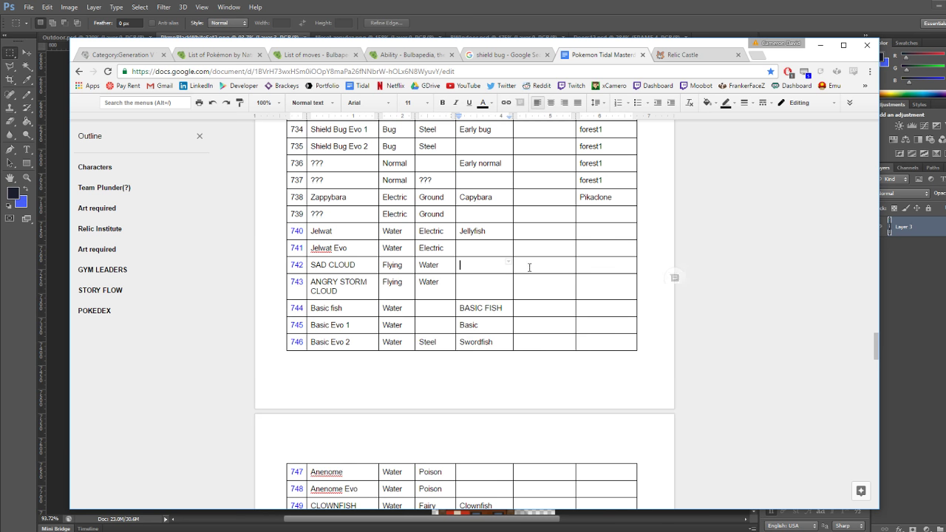
# Enter surf as the location for Jelwat, SAD CLOUD and Basic fish in the Pokédex table
pyautogui.doubleClick(592, 232)
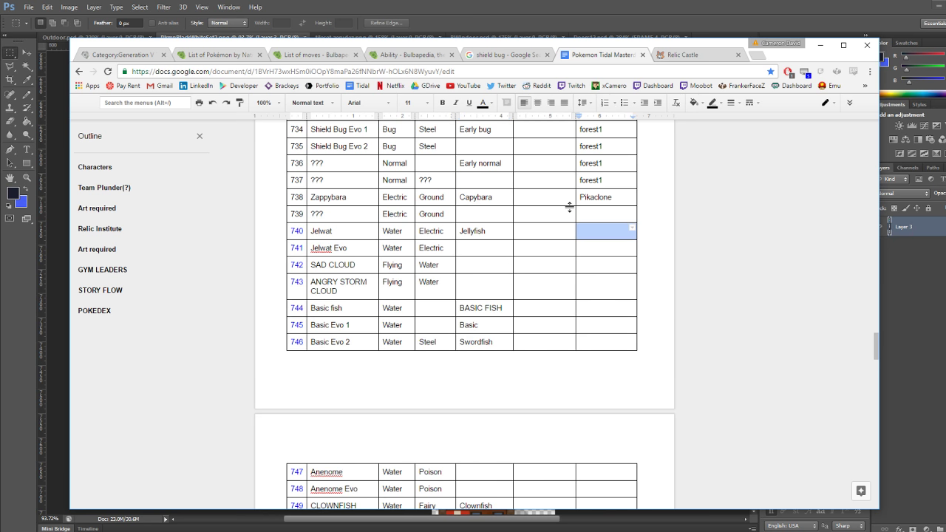
pyautogui.write('surf')
pyautogui.doubleClick(607, 265)
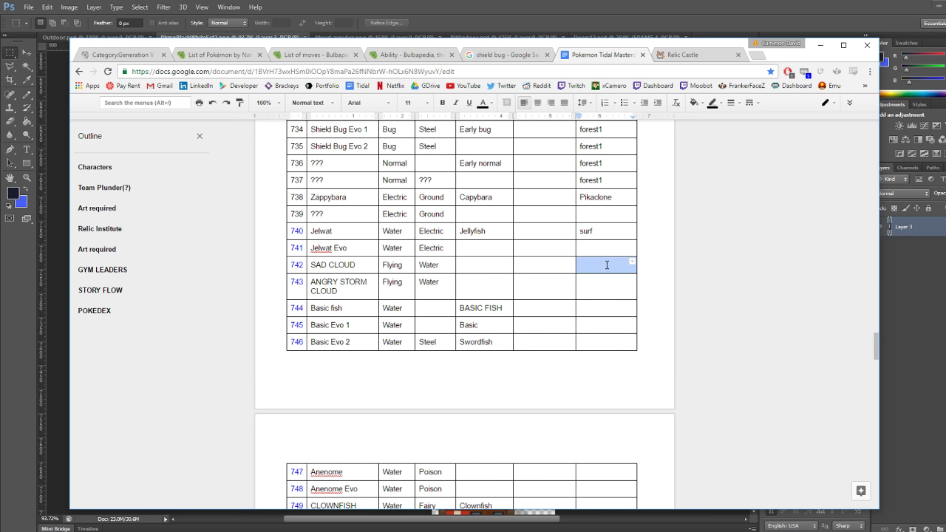
pyautogui.write('surf')
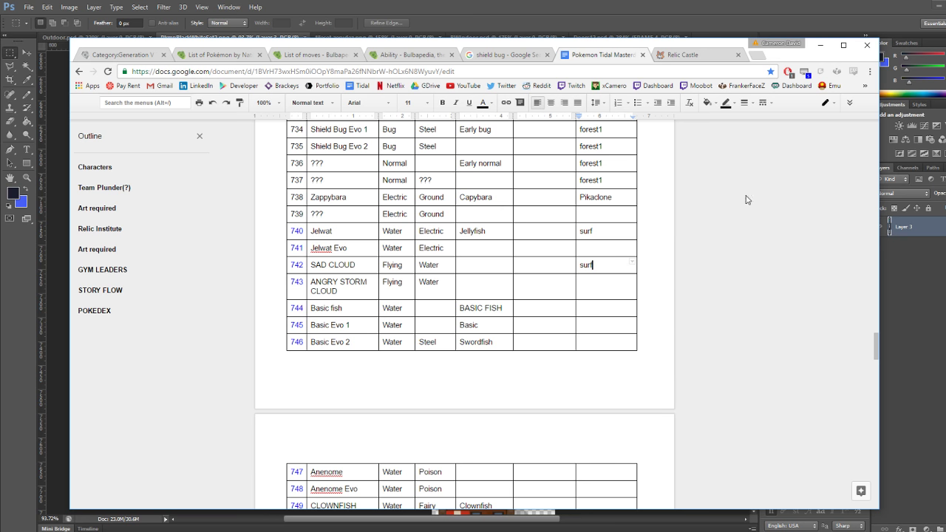
pyautogui.moveTo(602, 304); pyautogui.dragTo(603, 306)
pyautogui.write('surf')
pyautogui.click(438, 231)
pyautogui.doubleClick(475, 263)
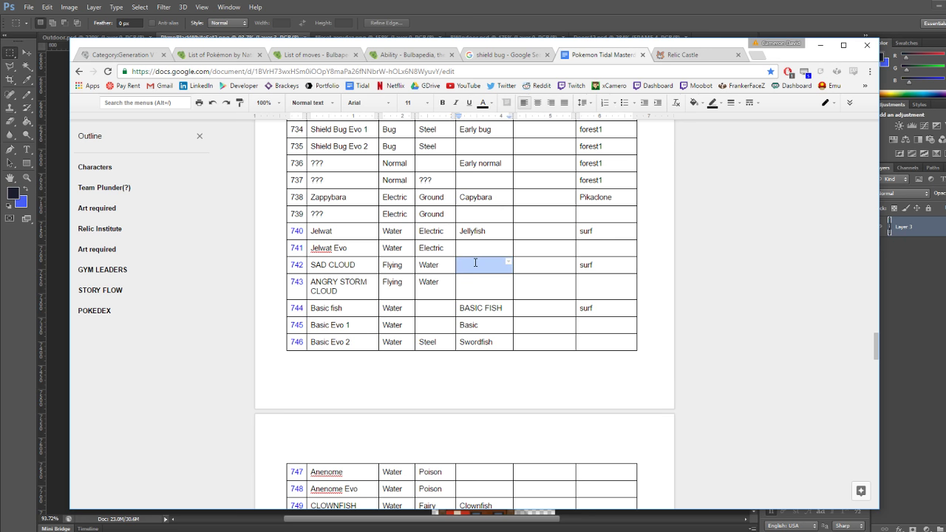
pyautogui.click(484, 264)
pyautogui.doubleClick(541, 269)
pyautogui.click(541, 269)
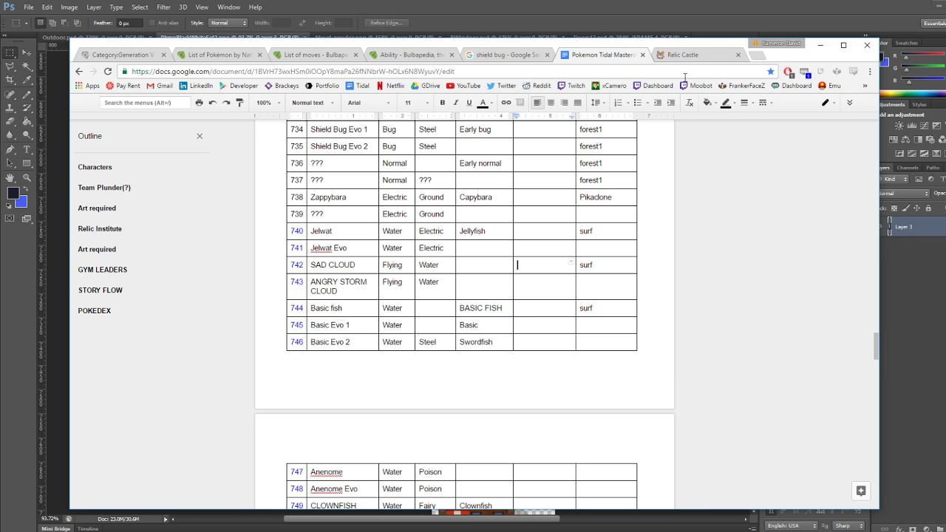
# Switch to Photoshop and check the house tiles in PkmnBlackWhiteSet2.png and Outdoor.psd against the Ginko Island map in RPG Maker XP
pyautogui.click(649, 5)
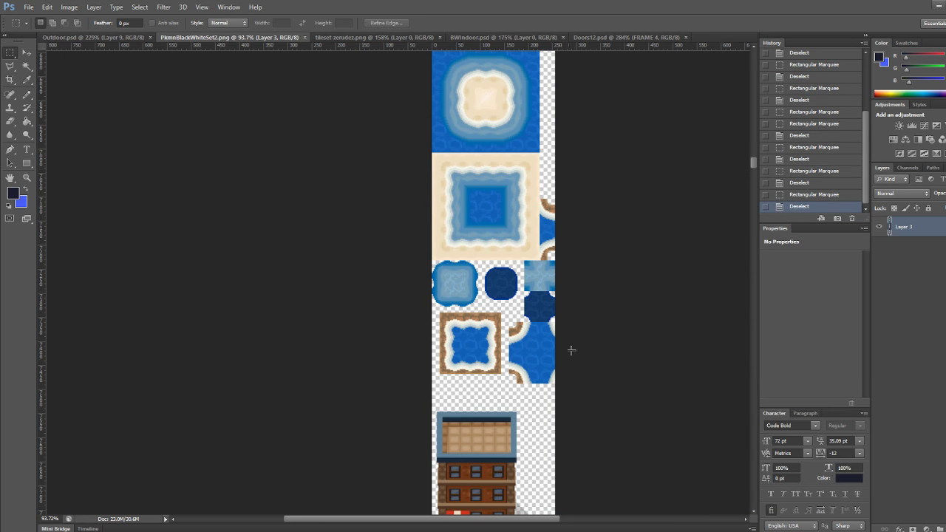
pyautogui.scroll(-1, 575, 347)
pyautogui.keyDown('alt'); pyautogui.scroll(3, 606, 227); pyautogui.keyUp('alt')
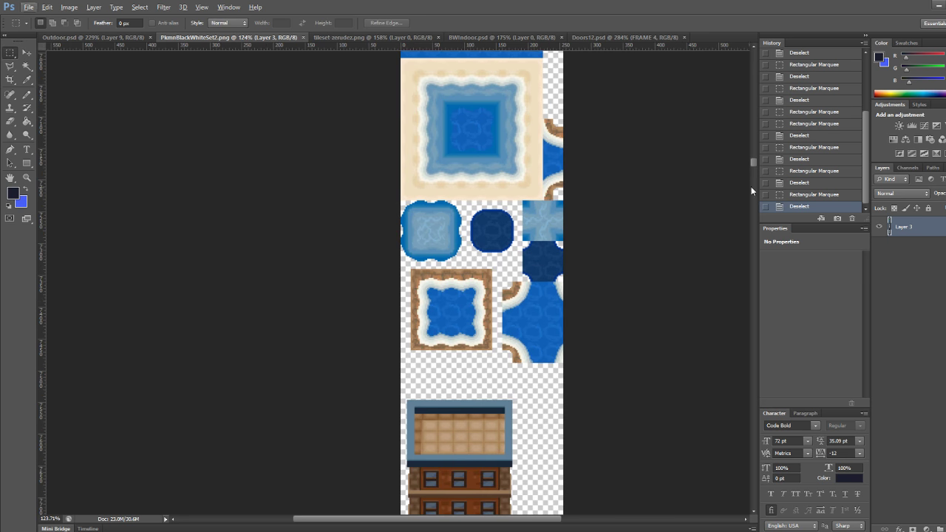
pyautogui.moveTo(755, 164)
pyautogui.mouseDown()
pyautogui.moveTo(752, 138)
pyautogui.moveTo(752, 147)
pyautogui.mouseUp()
pyautogui.scroll(1, 710, 203)
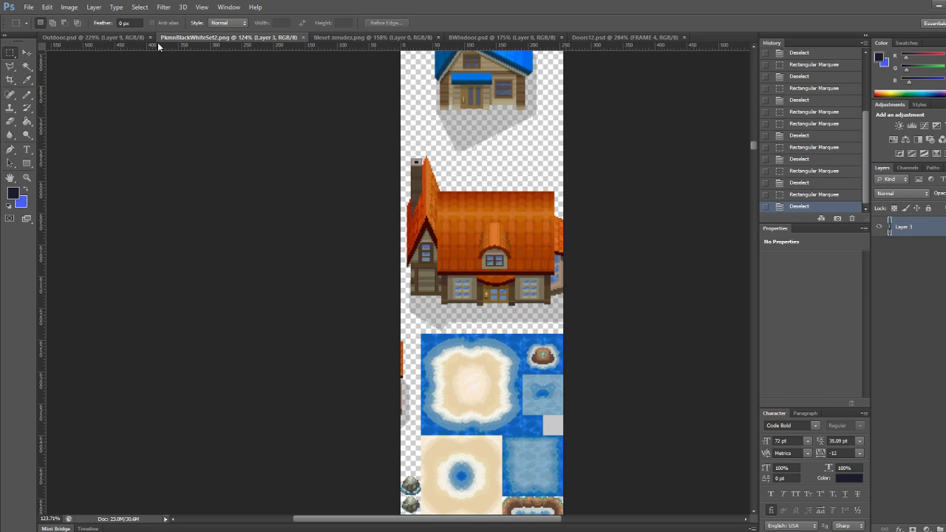
pyautogui.click(98, 35)
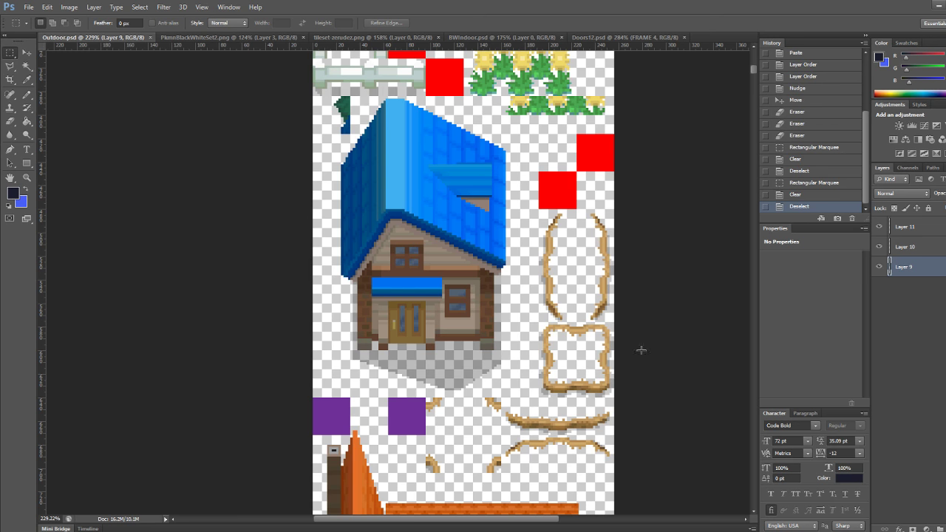
pyautogui.hotkey('alt', 'Tab')
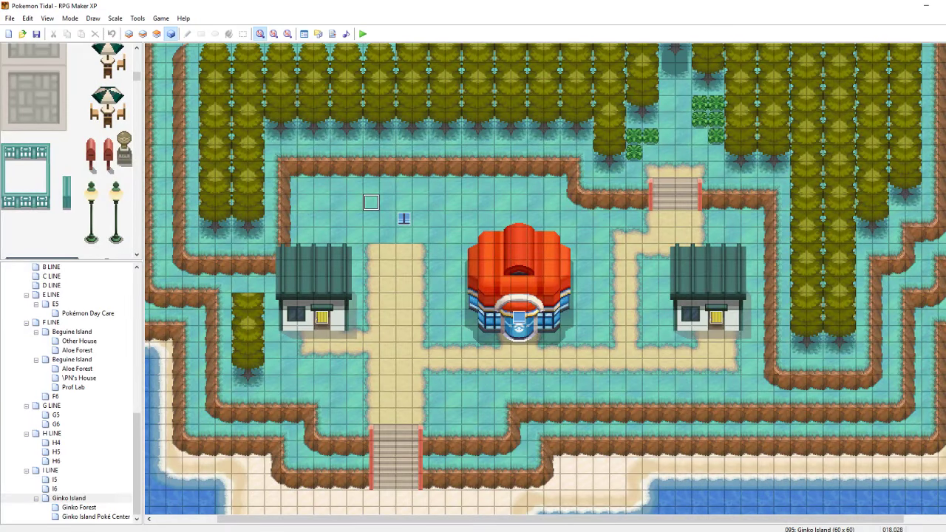
pyautogui.moveTo(392, 531)
pyautogui.click(400, 507)
pyautogui.click(399, 507)
# Look through the building and scenery tiles in PkmnBlackWhiteSet2.png, and compare the houses in tileset-zerudez.png and Outdoor.psd
pyautogui.click(228, 37)
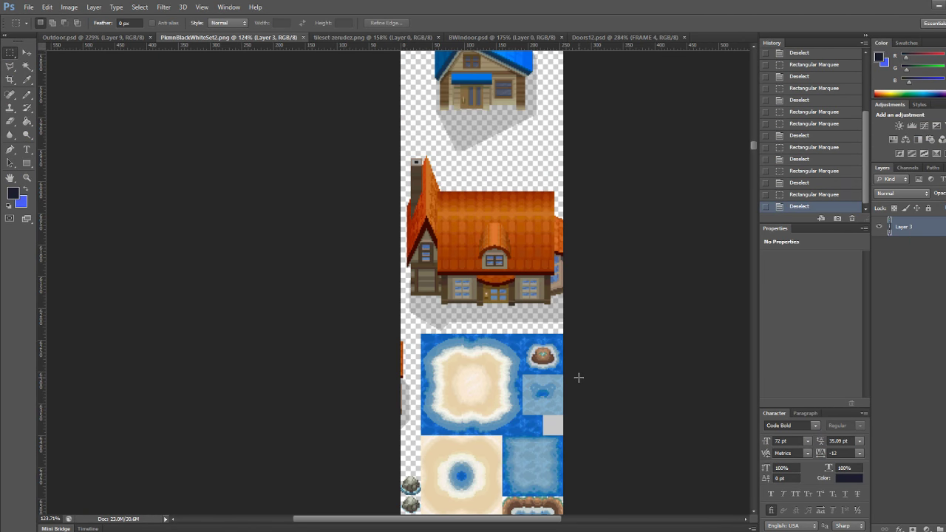
pyautogui.keyDown('alt'); pyautogui.scroll(3, 579, 378); pyautogui.keyUp('alt')
pyautogui.moveTo(755, 148); pyautogui.dragTo(736, 305)
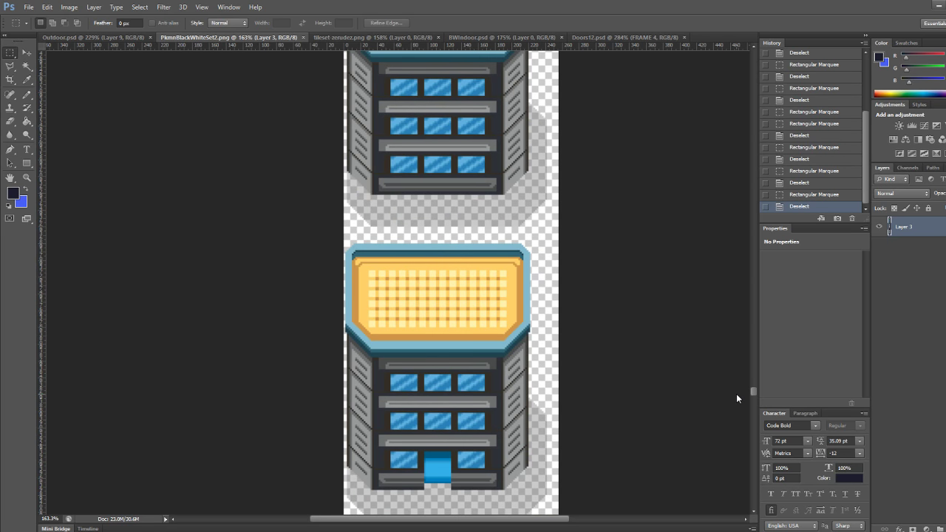
pyautogui.scroll(-5, 736, 393)
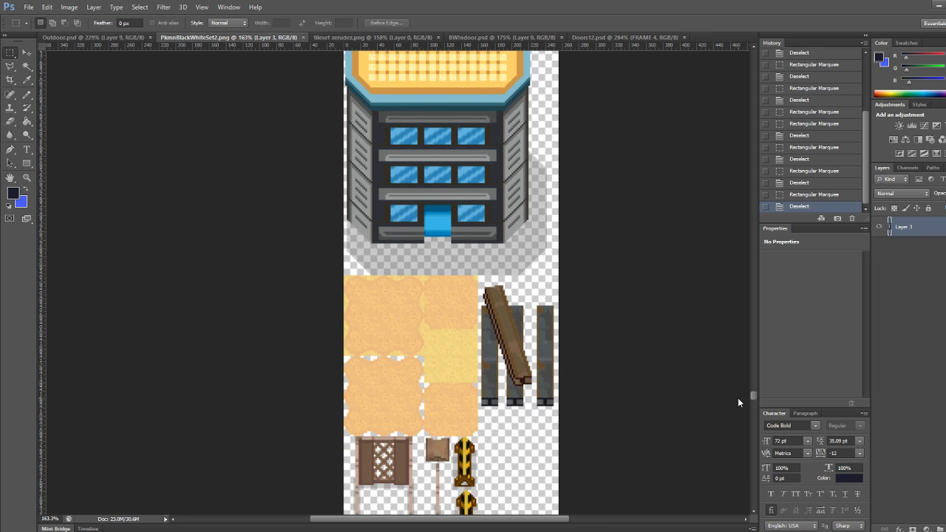
pyautogui.scroll(-15, 740, 413)
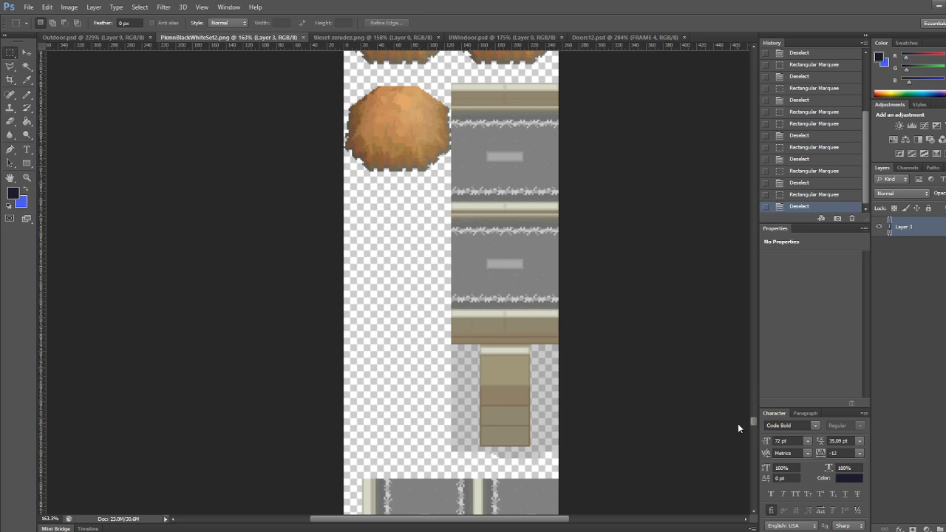
pyautogui.scroll(-2, 739, 425)
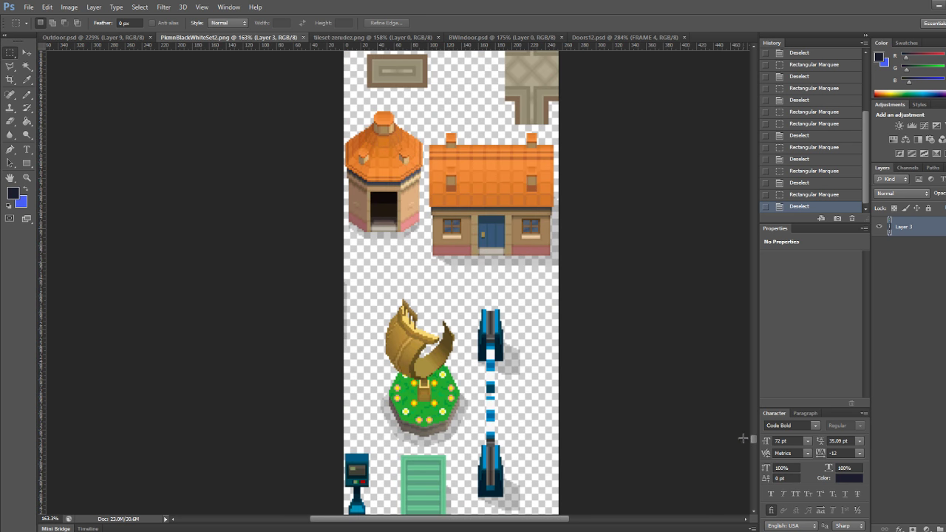
pyautogui.scroll(-2, 716, 363)
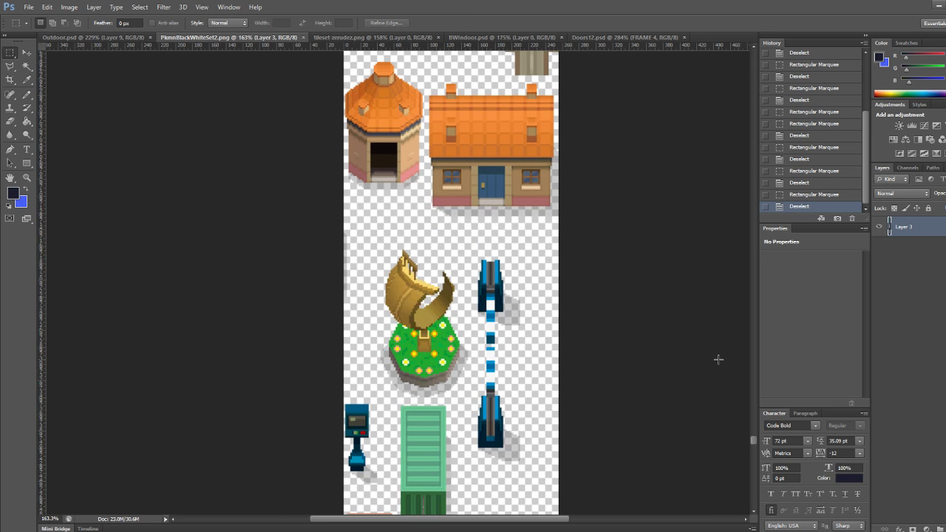
pyautogui.scroll(-4, 721, 358)
pyautogui.moveTo(755, 440); pyautogui.dragTo(749, 72)
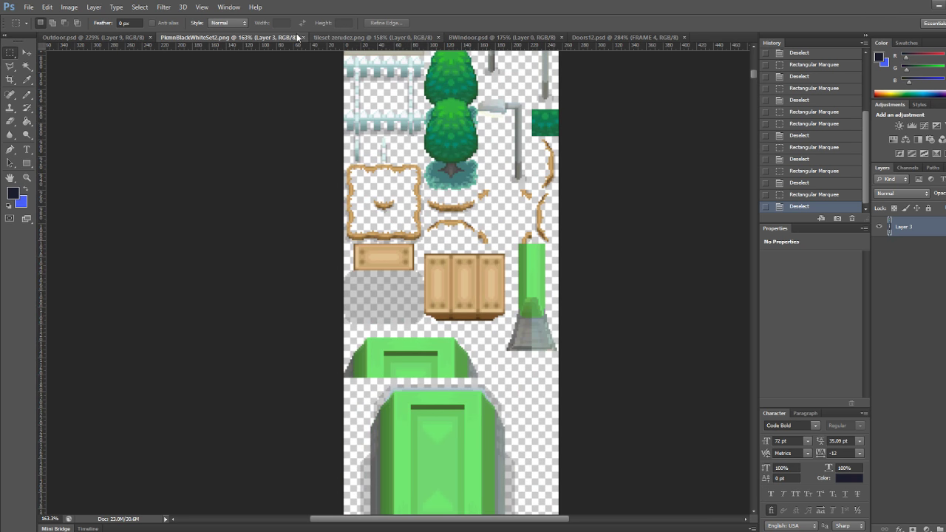
pyautogui.click(374, 37)
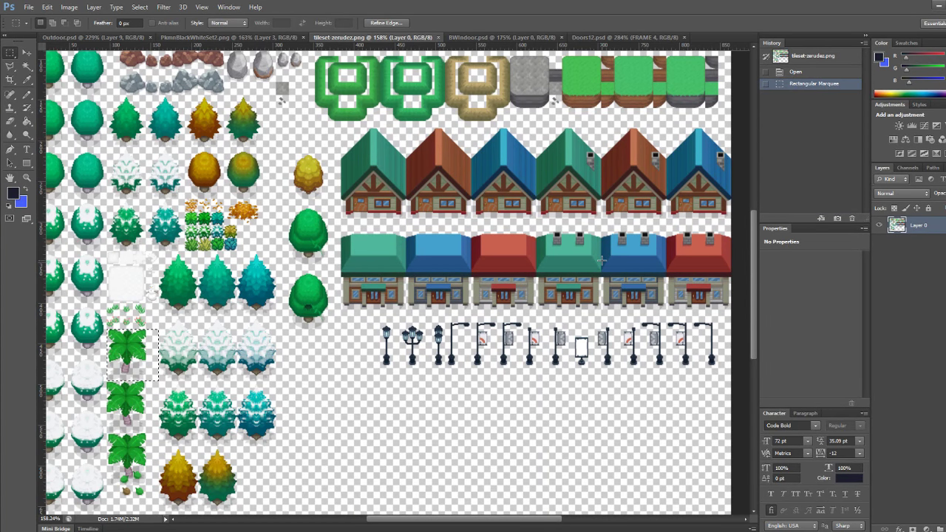
pyautogui.click(96, 37)
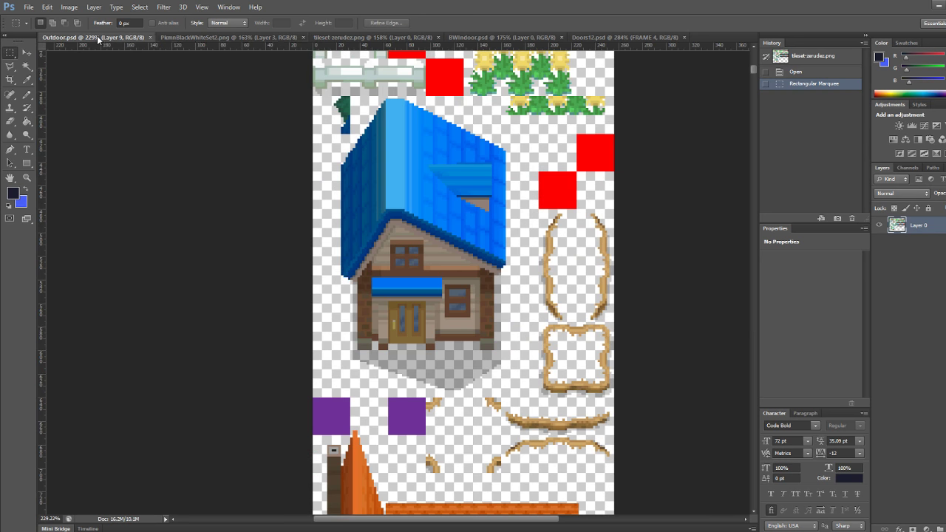
pyautogui.click(188, 38)
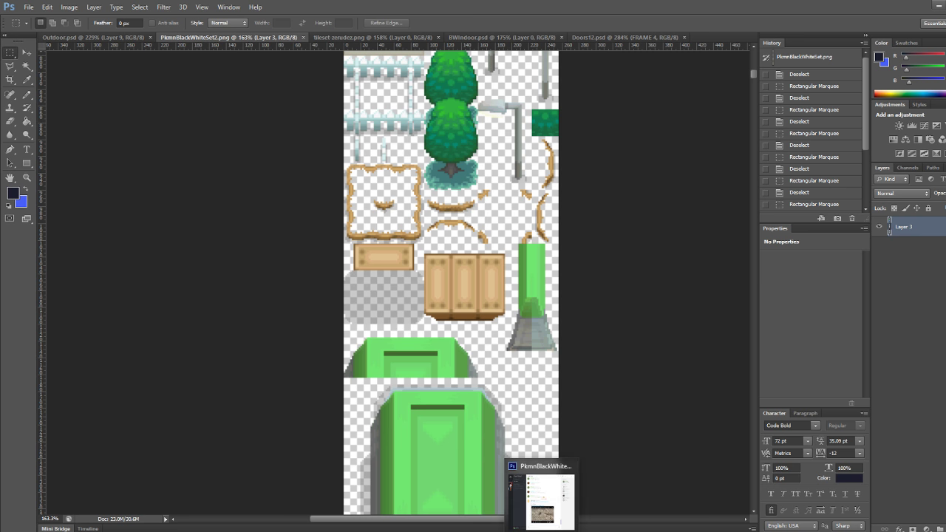
# Switch back to the Pokemon Tidal planning document in Chrome and bring up the Team Plunder section
pyautogui.moveTo(185, 531)
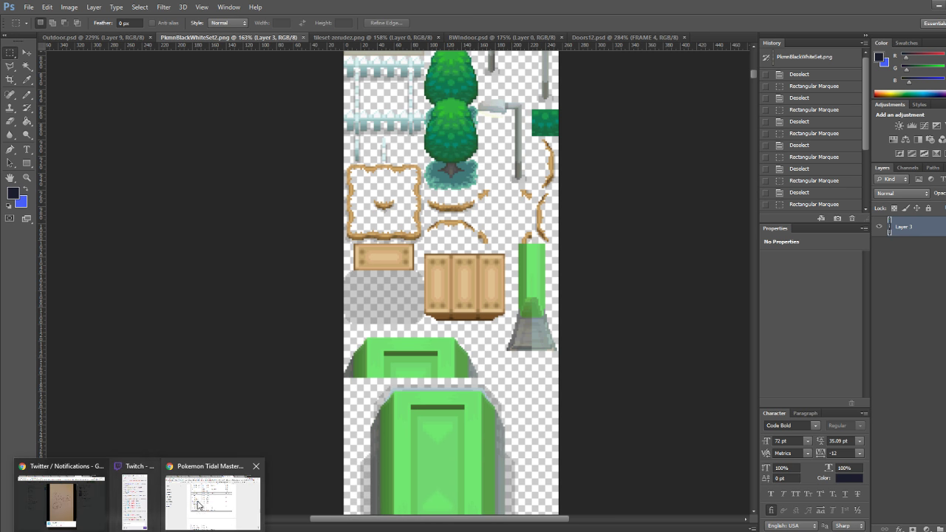
pyautogui.click(215, 502)
pyautogui.scroll(3, 834, 294)
pyautogui.moveTo(876, 330); pyautogui.dragTo(868, 177)
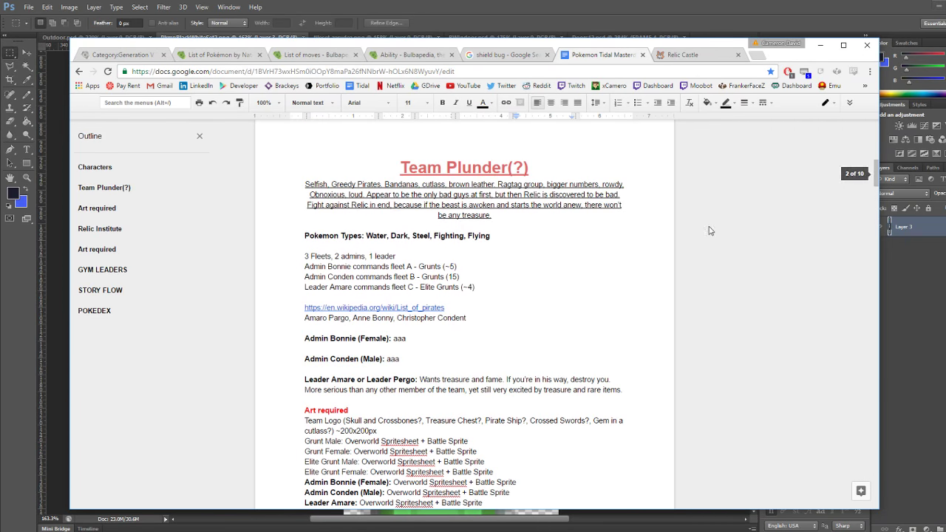
pyautogui.scroll(4, 596, 249)
pyautogui.scroll(-4, 499, 265)
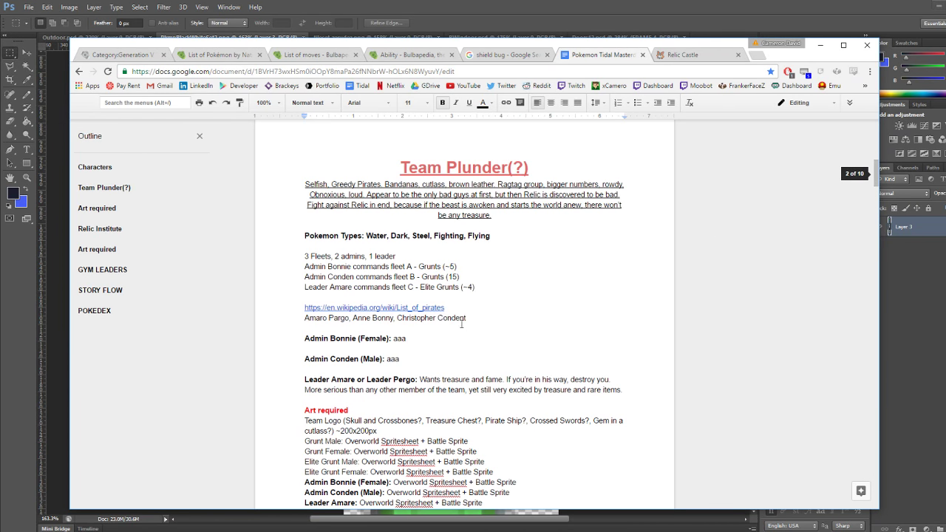
# Examine Team Plunder's list of Pokemon types, particularly Steel and Dark, and the surrounding team details
pyautogui.click(461, 237)
pyautogui.click(374, 235)
pyautogui.click(405, 236)
pyautogui.click(417, 235)
pyautogui.click(440, 237)
pyautogui.click(476, 236)
pyautogui.doubleClick(423, 236)
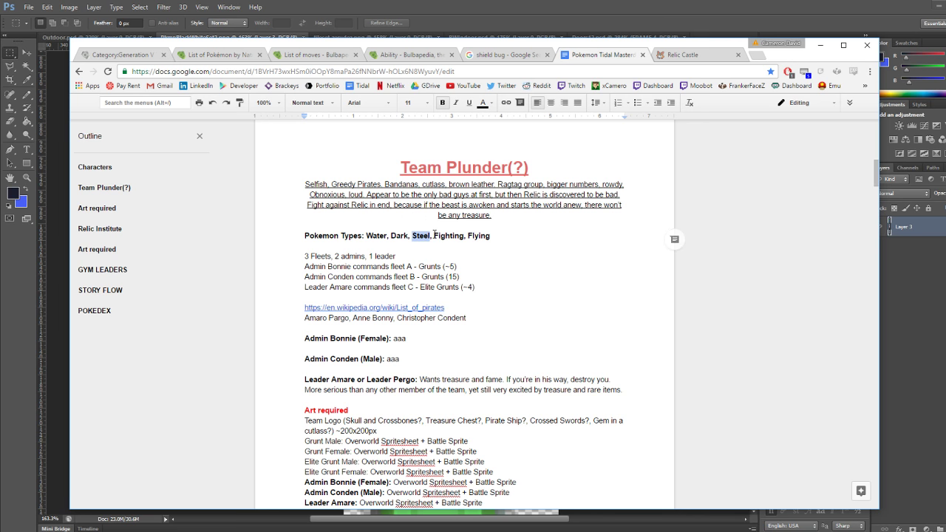
pyautogui.doubleClick(398, 236)
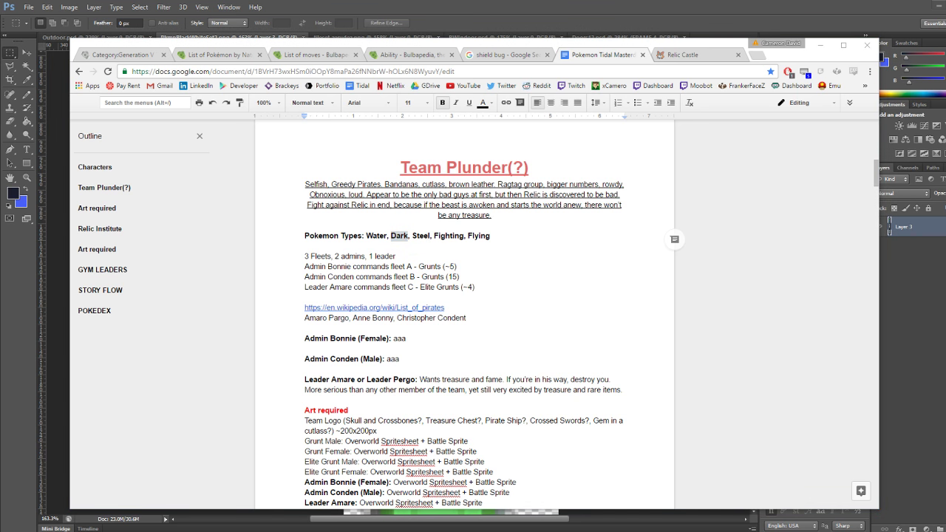
pyautogui.scroll(-4, 622, 348)
pyautogui.scroll(4, 602, 333)
pyautogui.click(575, 325)
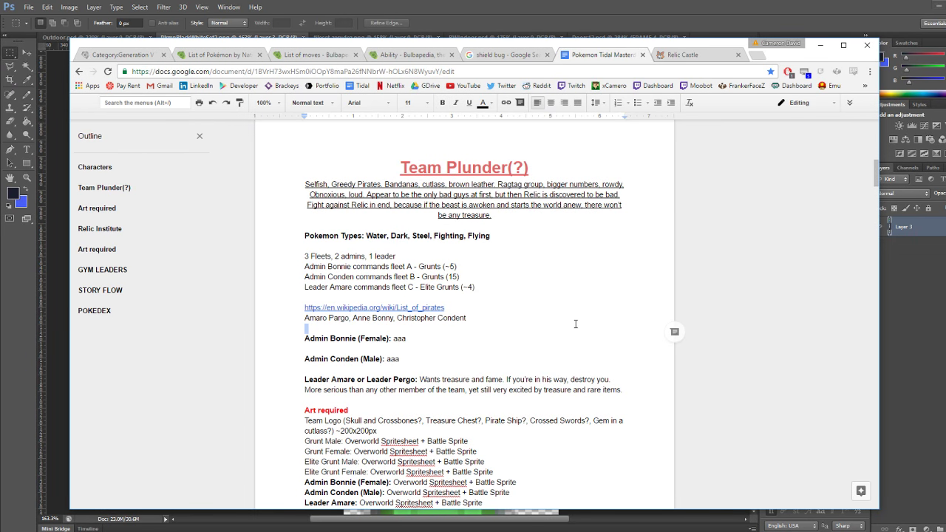
# Review Team Plunder's admins, required art and Pokemon types in the planning document, and return to Photoshop
pyautogui.scroll(-2, 575, 320)
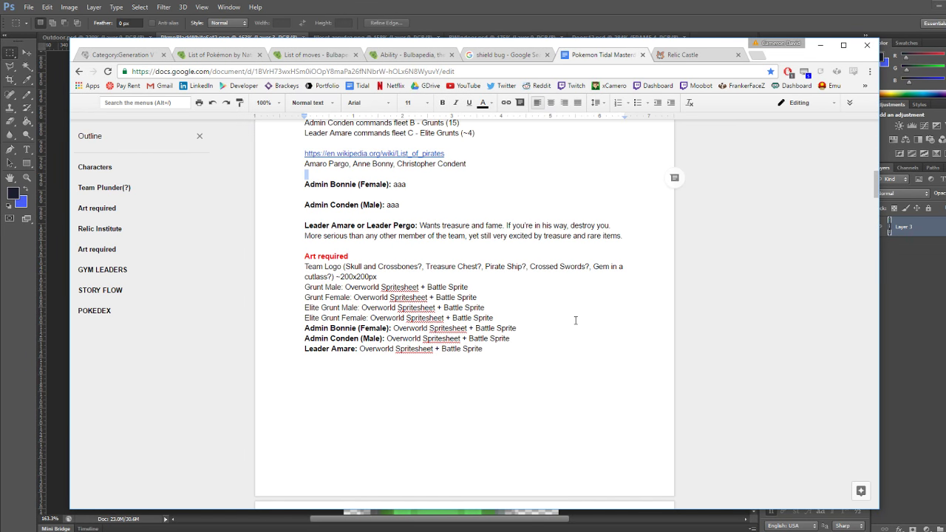
pyautogui.scroll(3, 576, 319)
pyautogui.doubleClick(494, 233)
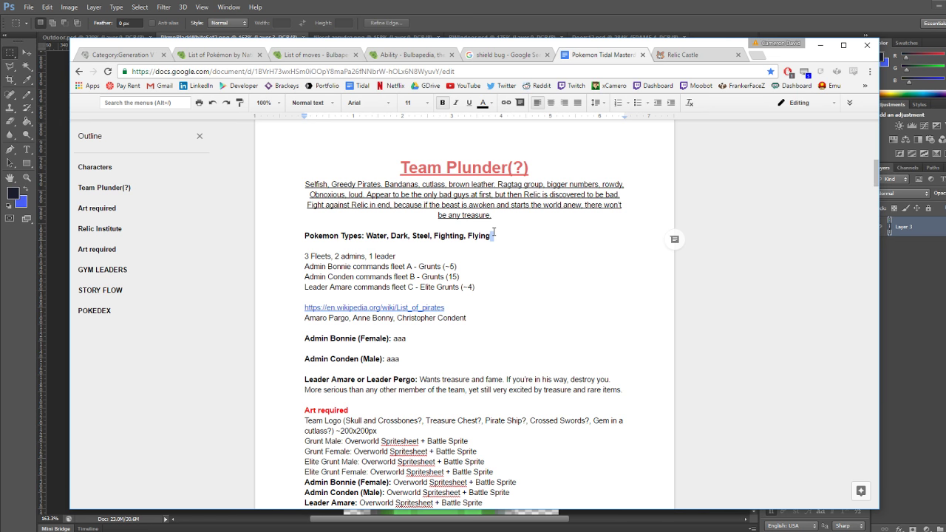
pyautogui.click(494, 233)
pyautogui.click(380, 5)
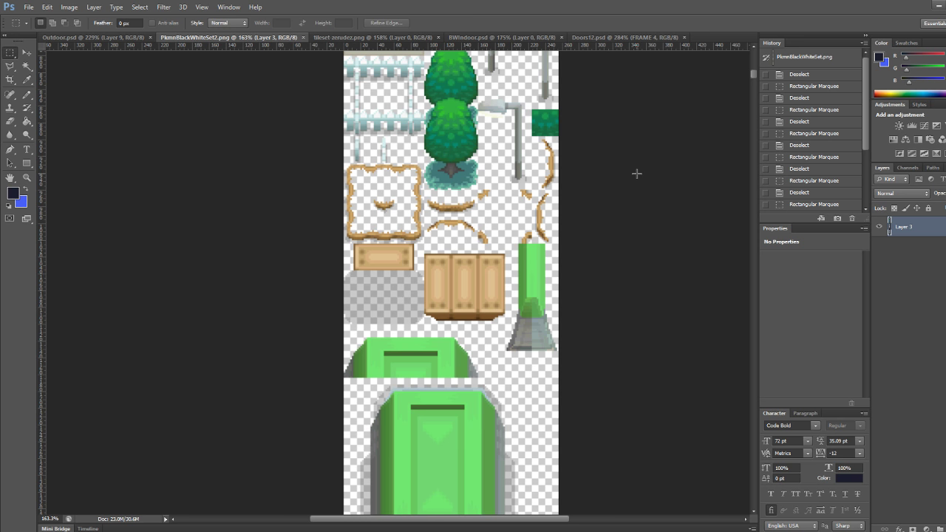
# Switch to RPG Maker XP and move the event north of Ginko Island's central sand path up one tile
pyautogui.click(652, 531)
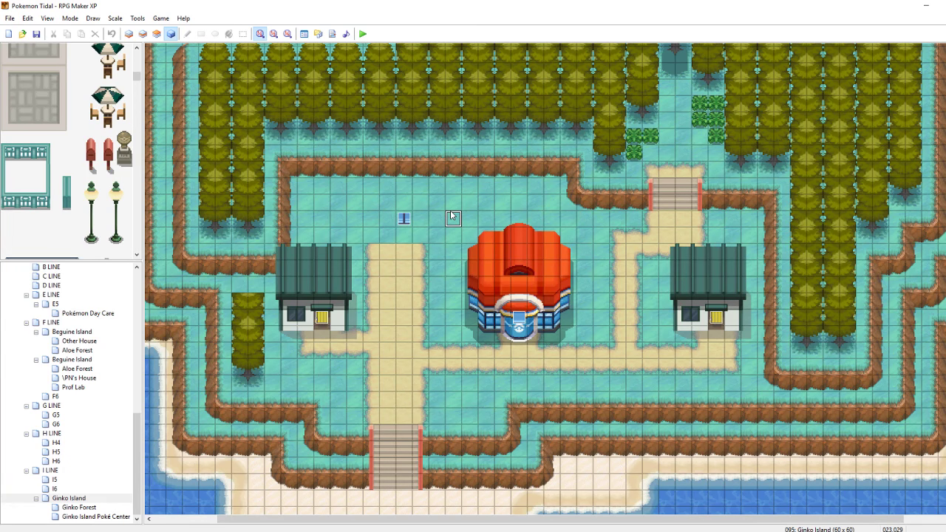
pyautogui.click(403, 218)
pyautogui.moveTo(403, 219); pyautogui.dragTo(404, 202)
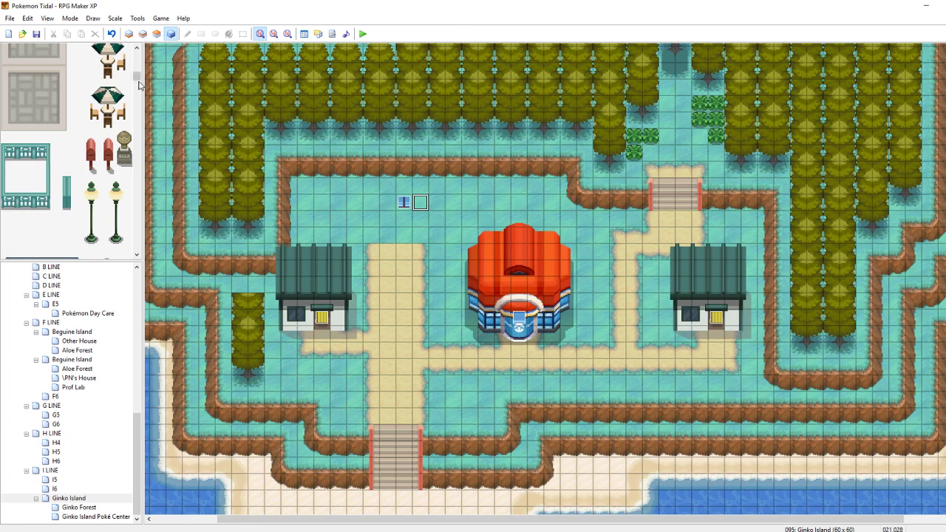
# Select the whole large orange-roofed building in the tileset and make the third map layer active for drawing
pyautogui.moveTo(138, 78); pyautogui.dragTo(139, 69)
pyautogui.scroll(1, 127, 100)
pyautogui.scroll(1, 124, 167)
pyautogui.moveTo(124, 208); pyautogui.dragTo(16, 59)
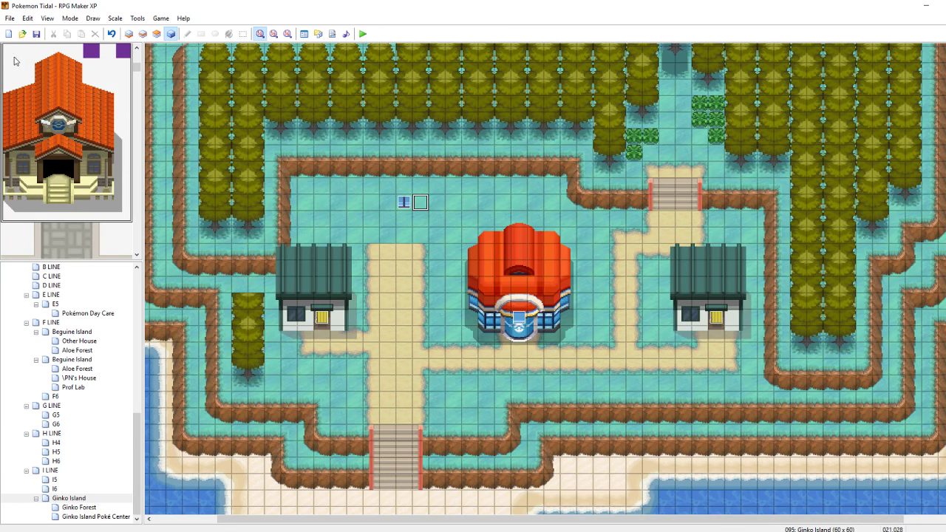
pyautogui.click(157, 34)
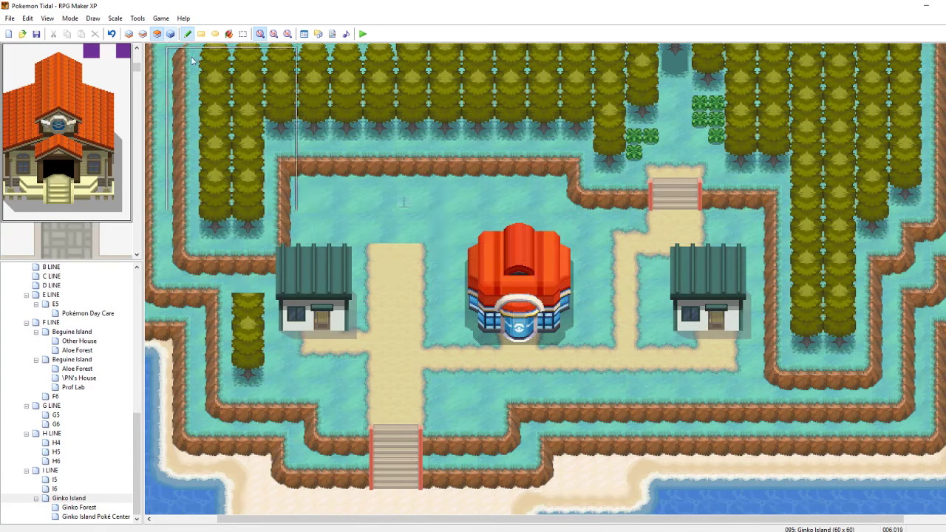
pyautogui.click(336, 58)
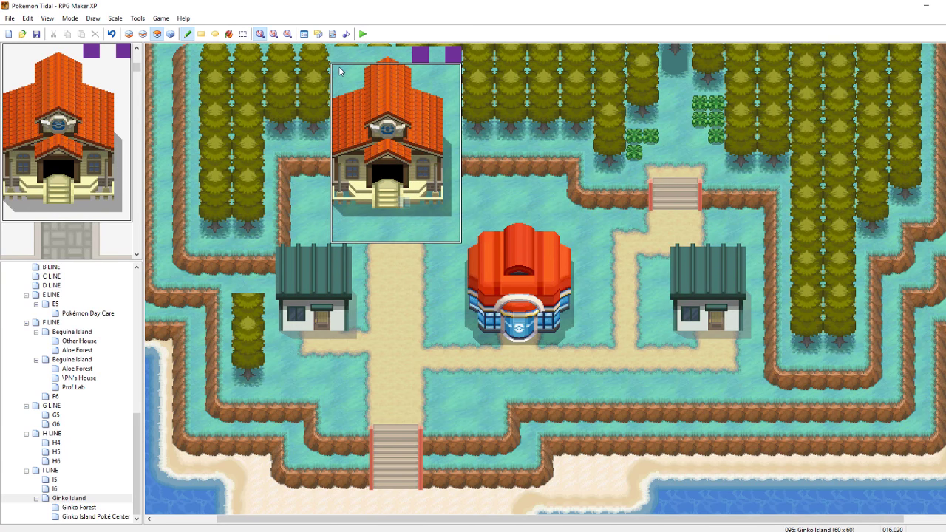
pyautogui.hotkey('ctrl', 'z')
pyautogui.click(341, 72)
pyautogui.hotkey('ctrl', 'z')
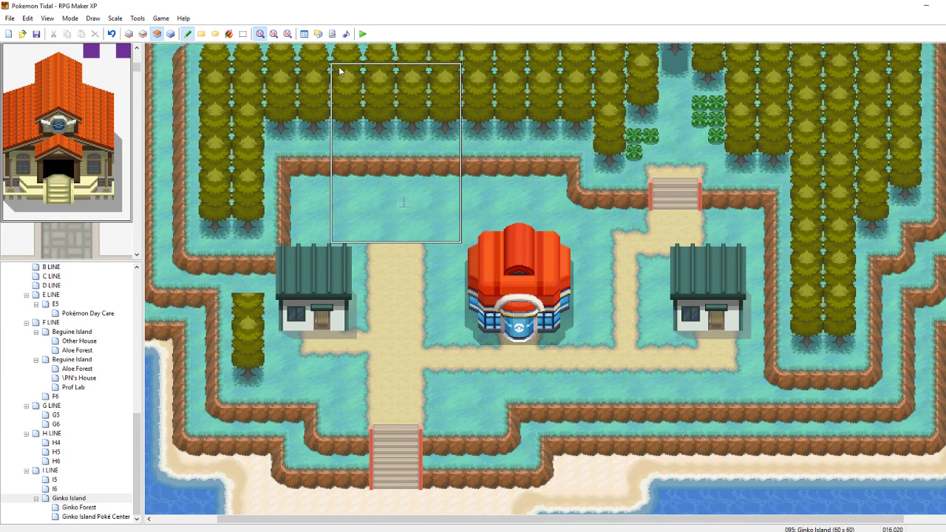
pyautogui.click(344, 71)
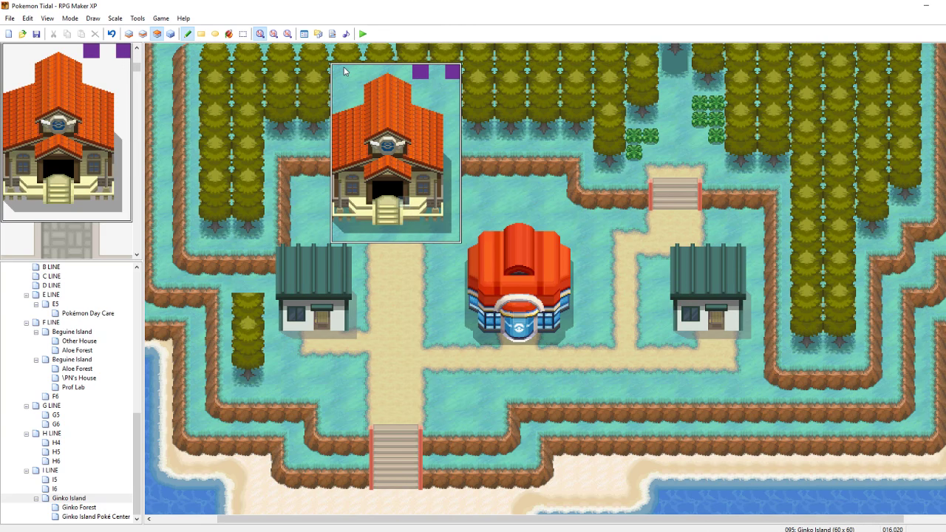
pyautogui.hotkey('ctrl', 'z')
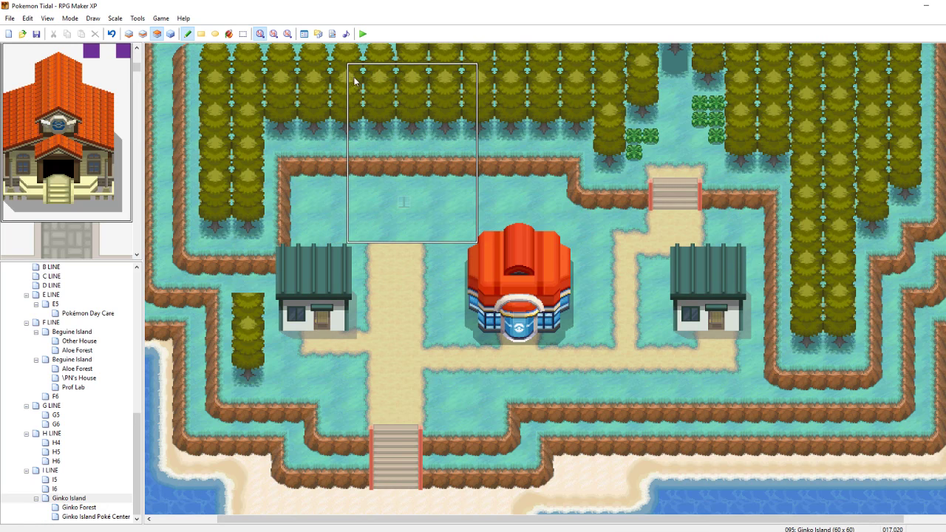
pyautogui.click(351, 78)
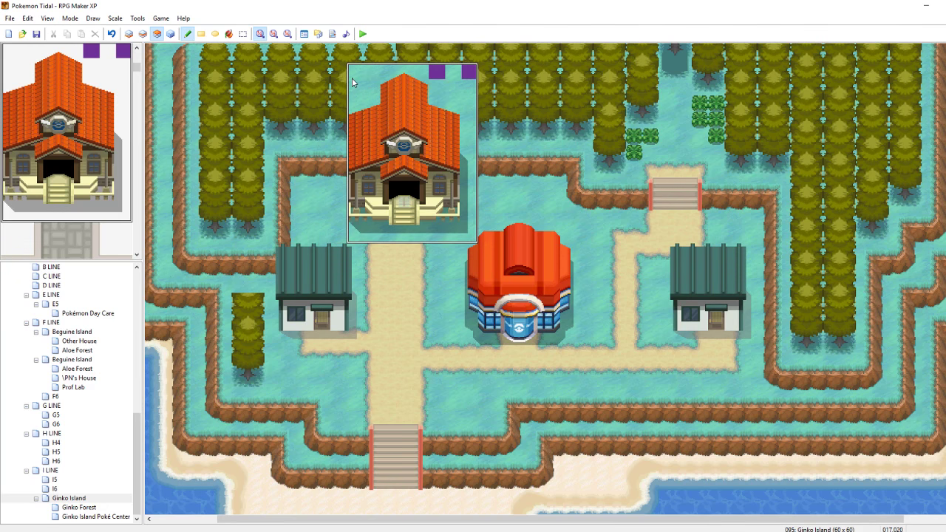
pyautogui.hotkey('ctrl', 'z')
# Place the orange-roofed building above the central sand path's north end, and redraw the cliff behind it on the second layer
pyautogui.click(344, 78)
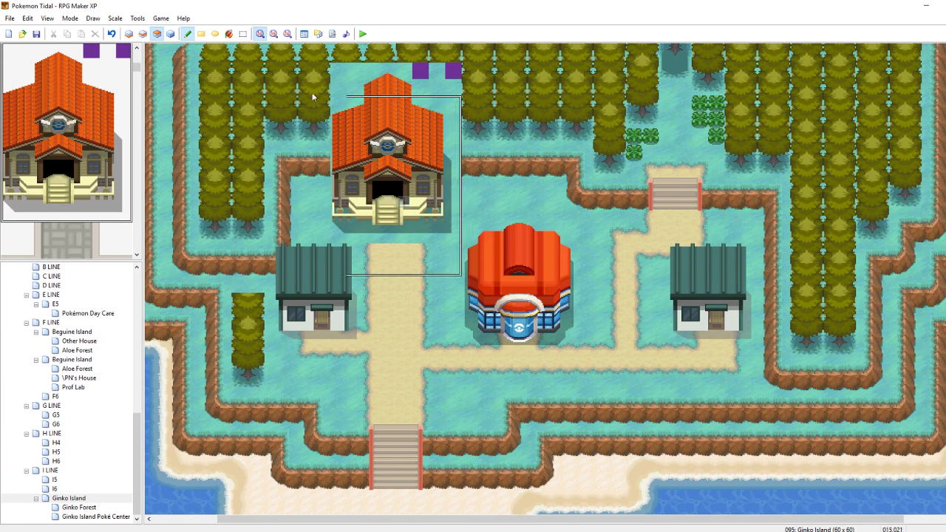
pyautogui.press('F4')
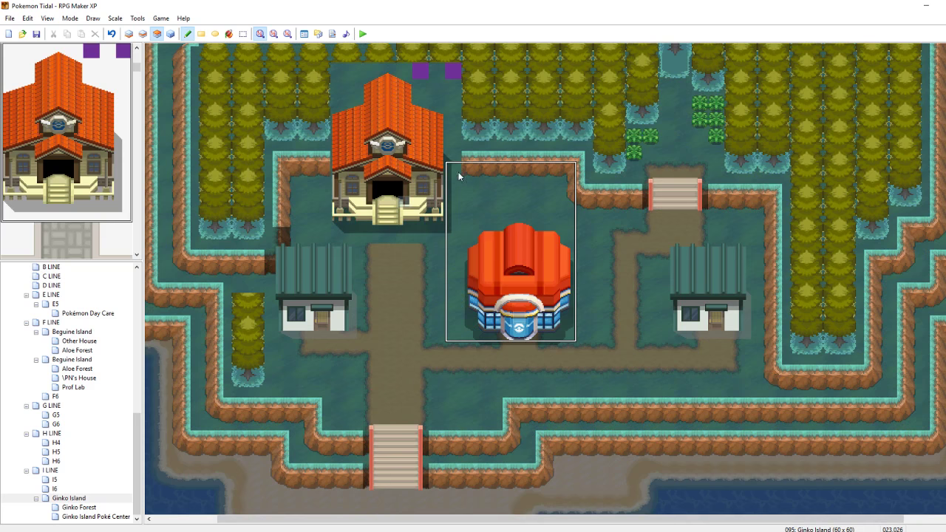
pyautogui.moveTo(467, 170); pyautogui.dragTo(481, 162, button='right')
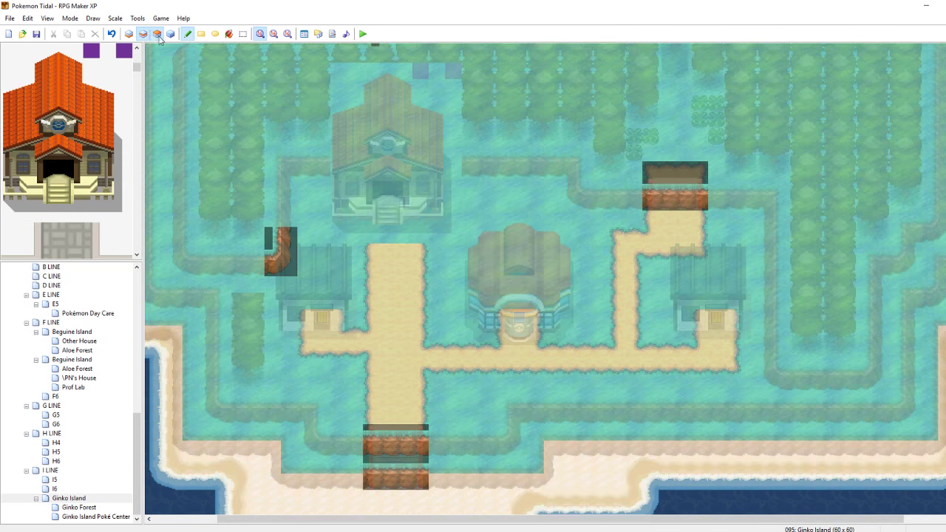
pyautogui.press('F6')
pyautogui.moveTo(452, 161); pyautogui.dragTo(344, 162)
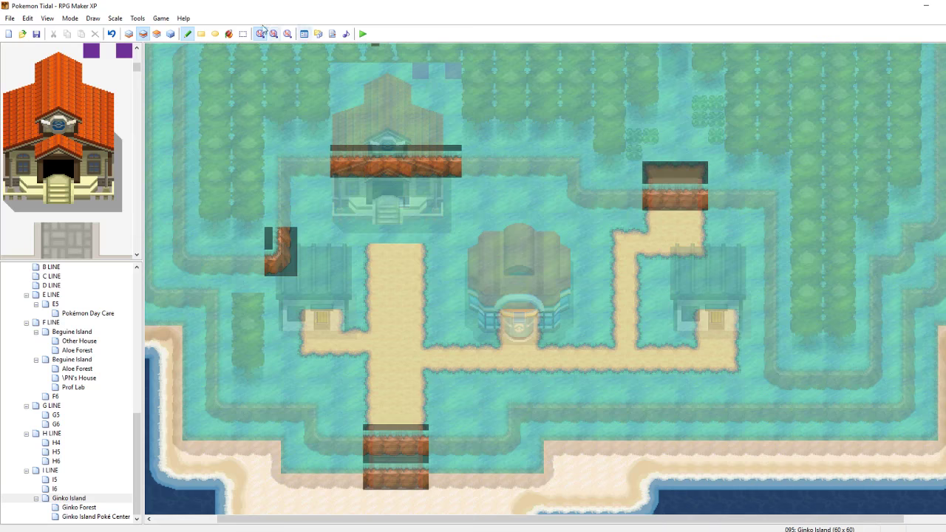
pyautogui.click(157, 34)
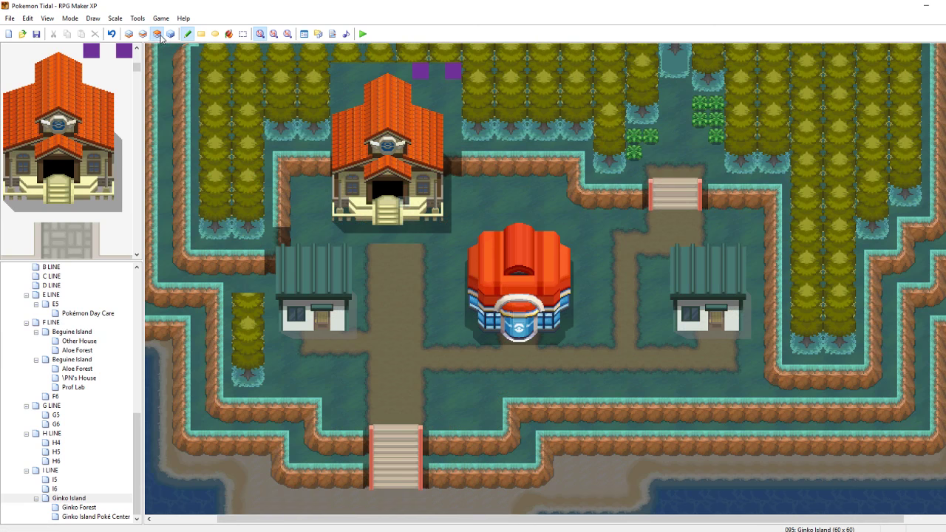
# Replace the purple tiles beside the building's roof with a tree and blank space on the third layer, and save the project
pyautogui.scroll(5, 545, 279)
pyautogui.rightClick(240, 84)
pyautogui.moveTo(453, 187); pyautogui.dragTo(420, 184)
pyautogui.moveTo(439, 168); pyautogui.dragTo(452, 155, button='right')
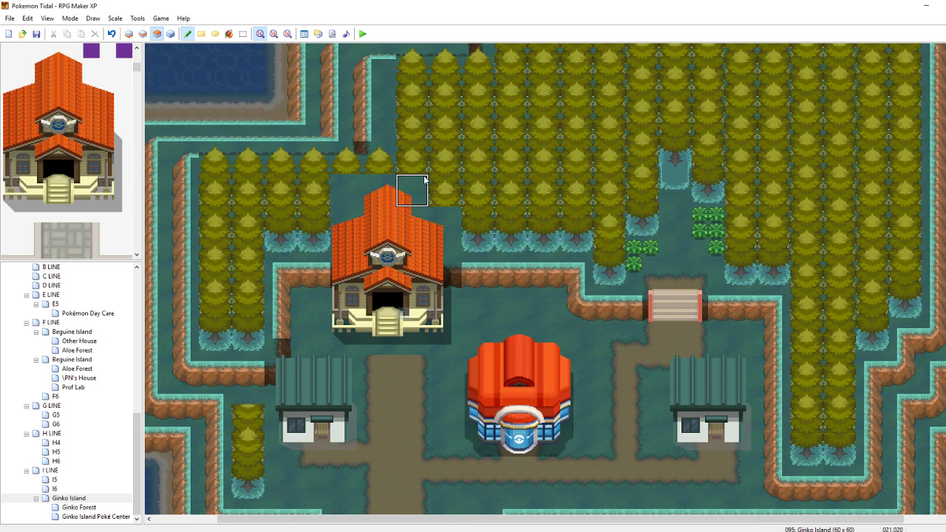
pyautogui.rightClick(237, 68)
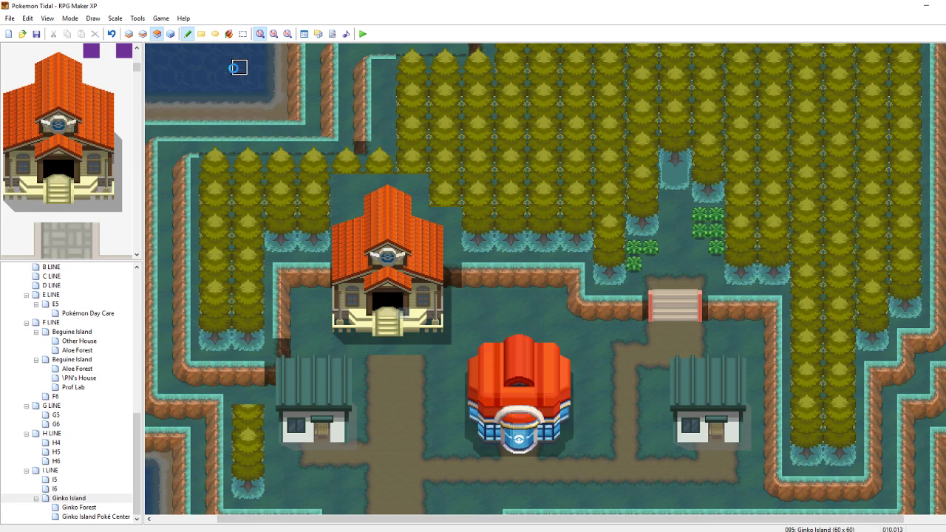
pyautogui.hotkey('ctrl', 's')
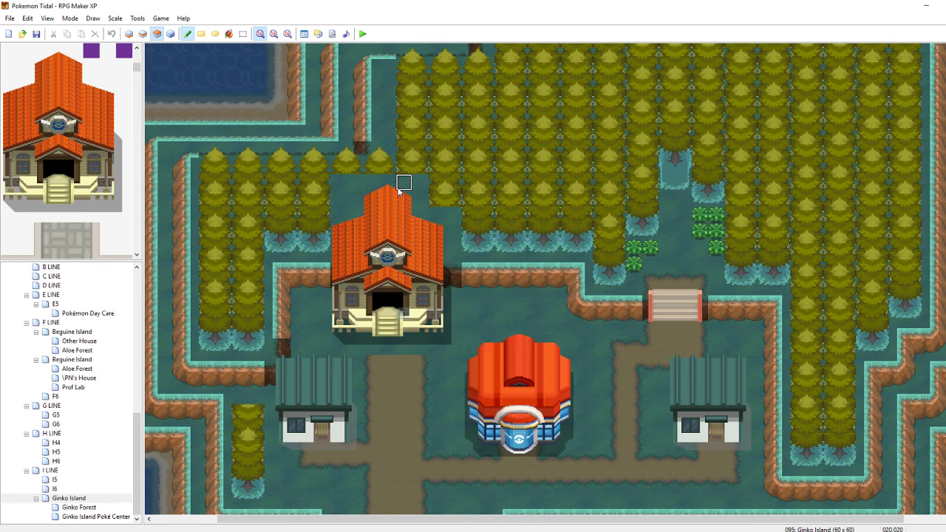
# Switch to the planning document in Chrome and look through the Pokédex table down to the Kraken and Legendary entries
pyautogui.moveTo(139, 531)
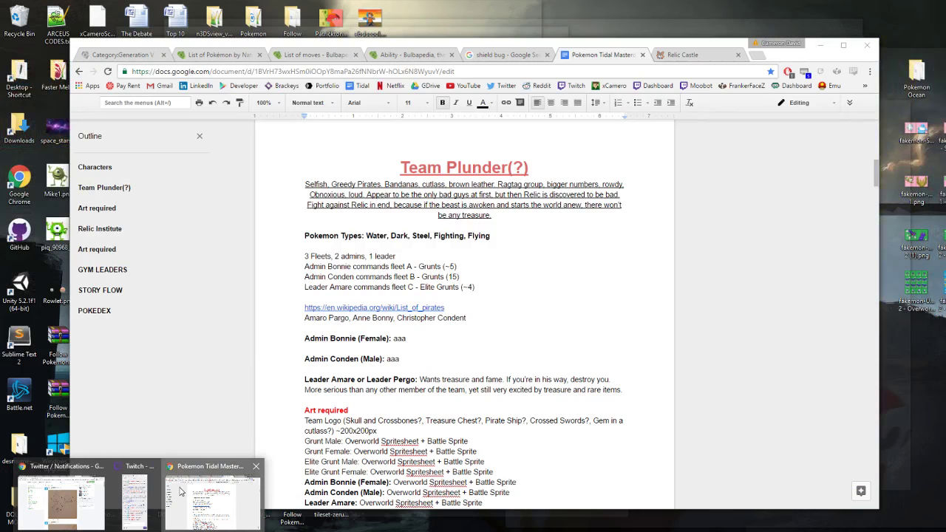
pyautogui.click(182, 492)
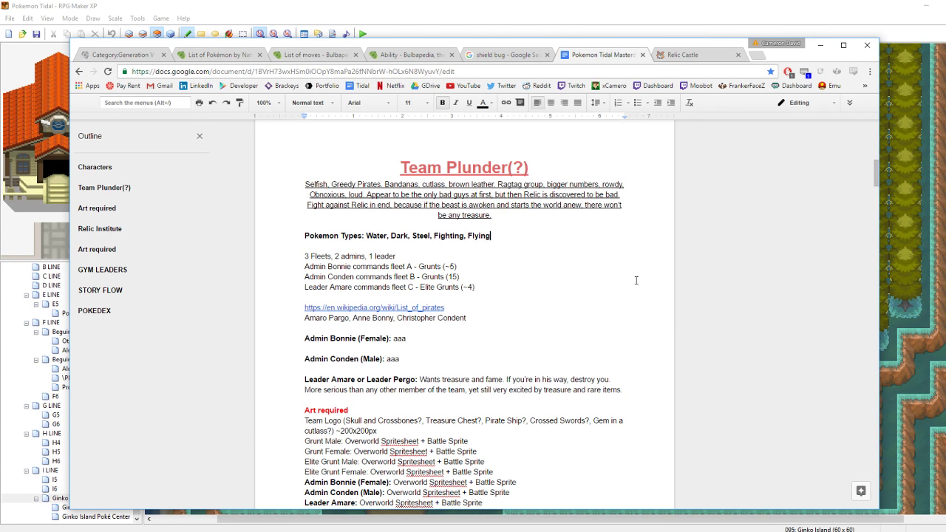
pyautogui.moveTo(875, 172); pyautogui.dragTo(867, 342)
pyautogui.click(479, 440)
pyautogui.scroll(-5, 562, 416)
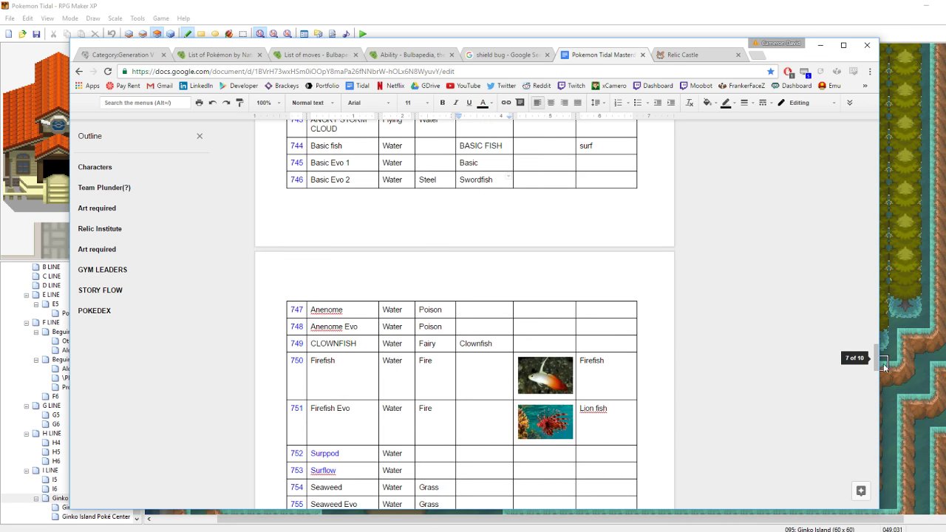
pyautogui.moveTo(875, 373); pyautogui.dragTo(808, 441)
pyautogui.scroll(-10, 808, 440)
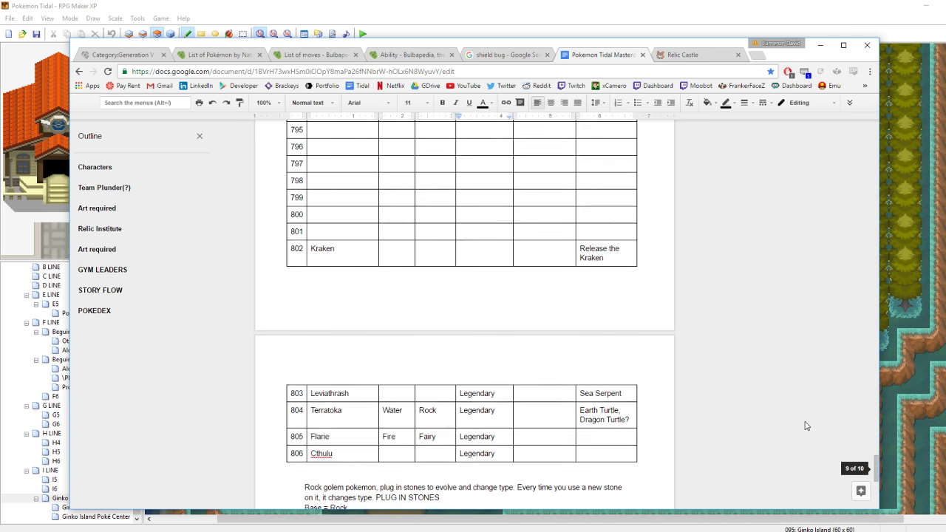
pyautogui.scroll(2, 765, 398)
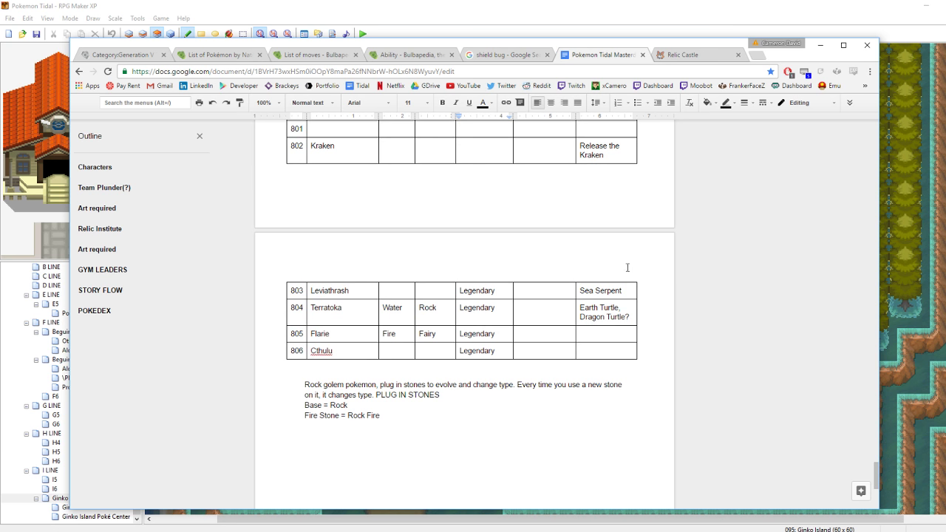
pyautogui.doubleClick(607, 154)
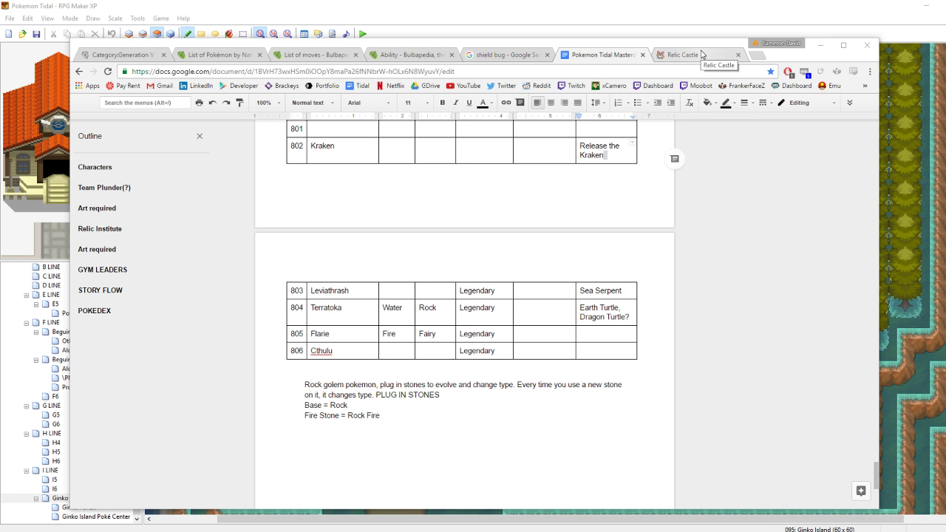
# Return to RPG Maker XP and paint a row of three trees behind the orange roof's peak on the second layer
pyautogui.click(813, 3)
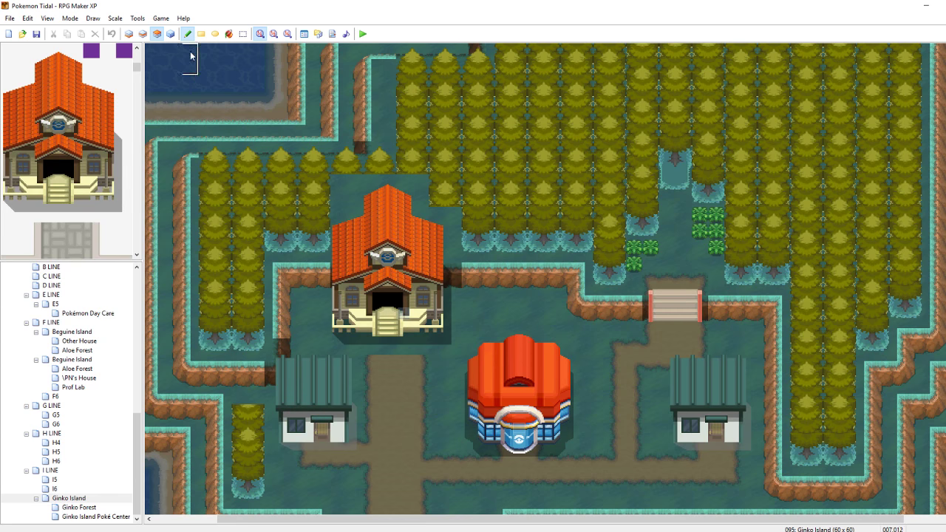
pyautogui.click(143, 33)
pyautogui.click(410, 187)
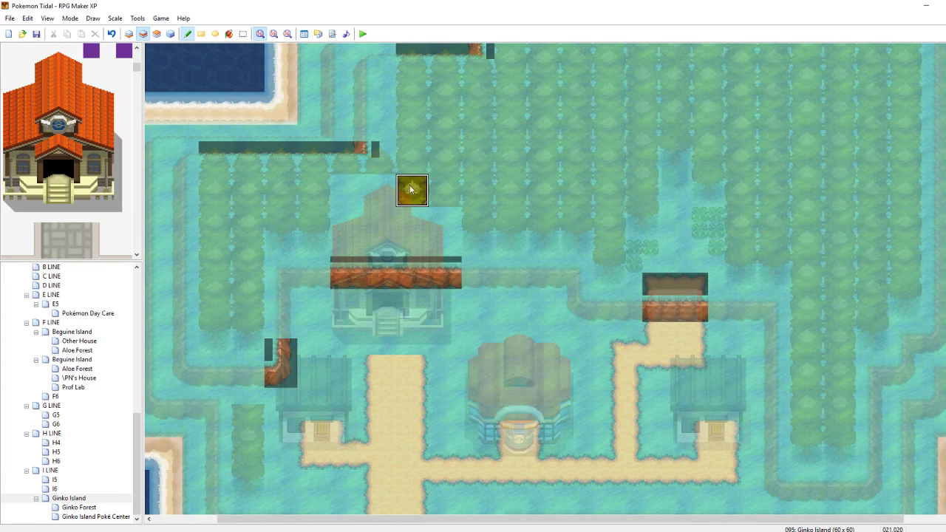
pyautogui.click(381, 186)
pyautogui.click(356, 188)
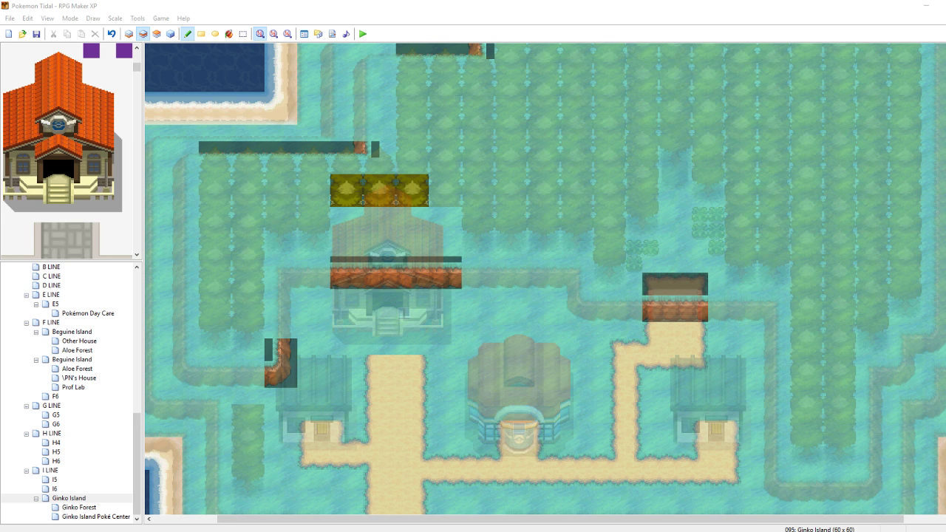
# Bring up the Twitter notifications in Chrome and view the cloud creature sketches enlarged
pyautogui.moveTo(945, 109)
pyautogui.mouseDown()
pyautogui.moveTo(937, 95)
pyautogui.moveTo(556, 17)
pyautogui.moveTo(377, 16)
pyautogui.mouseUp()
pyautogui.scroll(-3, 587, 233)
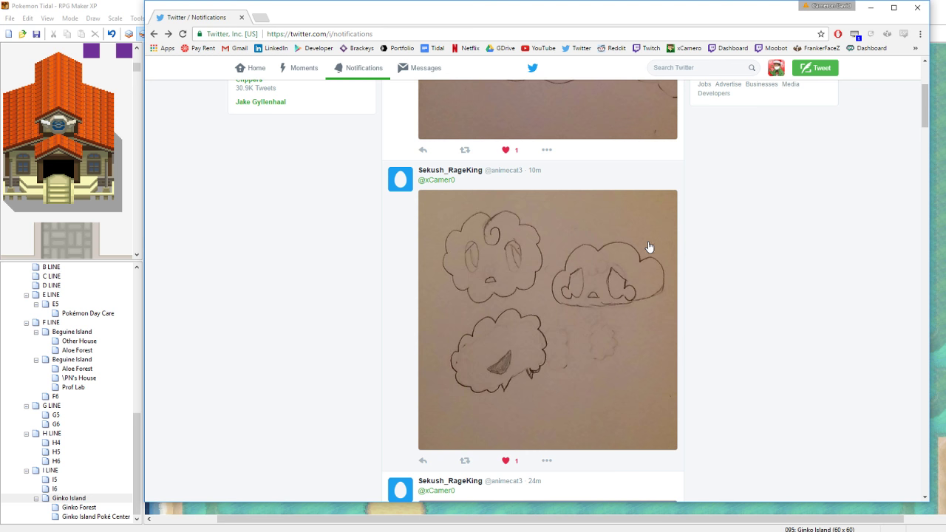
pyautogui.click(571, 264)
pyautogui.click(743, 243)
pyautogui.scroll(3, 700, 236)
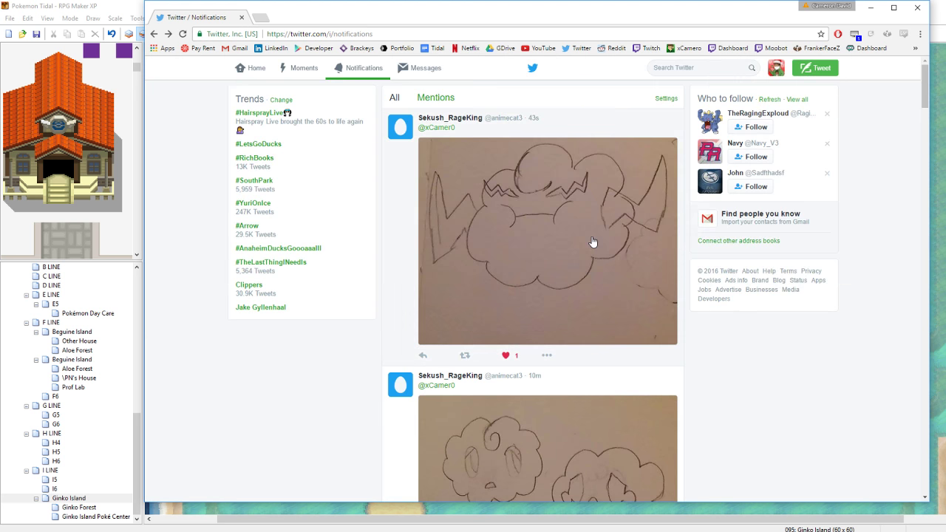
pyautogui.click(592, 240)
pyautogui.click(774, 350)
# View the pumpkin creature sketch enlarged and look through the older fan drawings in the Twitter notifications
pyautogui.scroll(-10, 767, 370)
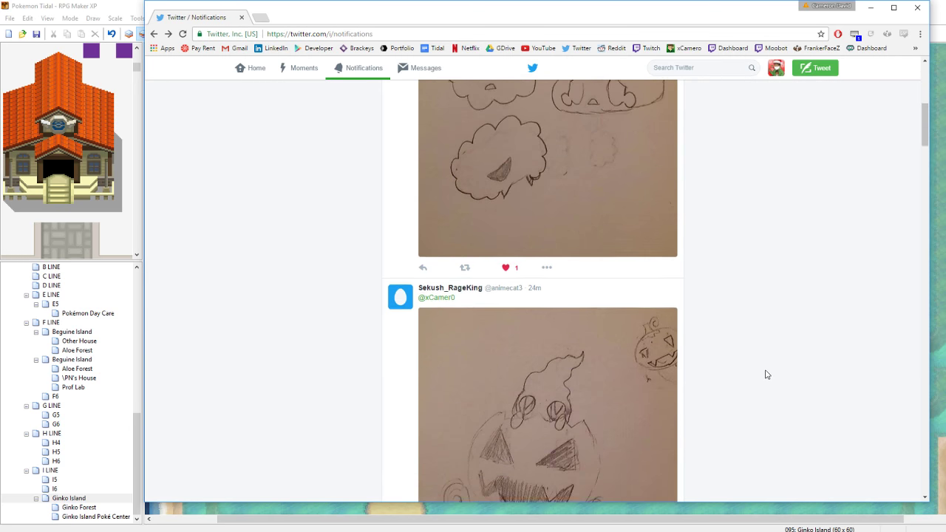
pyautogui.click(607, 236)
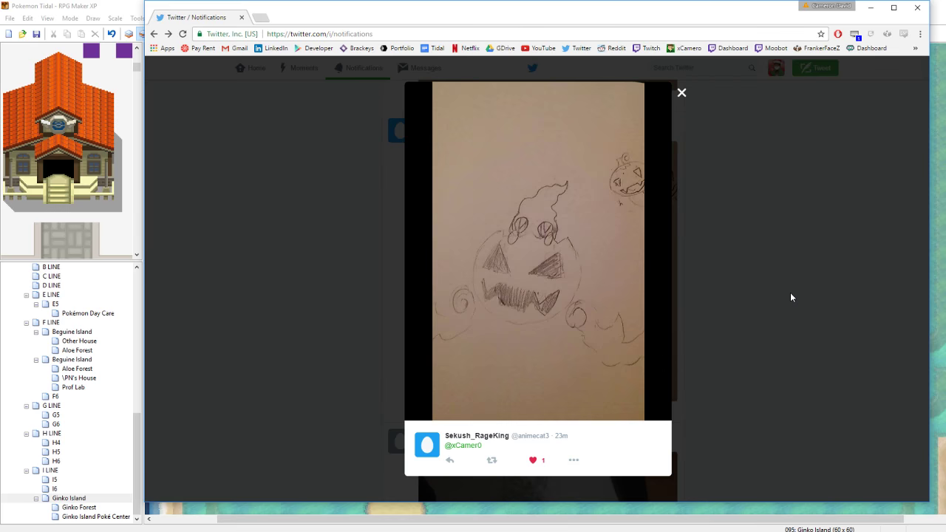
pyautogui.click(790, 293)
pyautogui.scroll(-7, 787, 294)
pyautogui.scroll(-6, 784, 296)
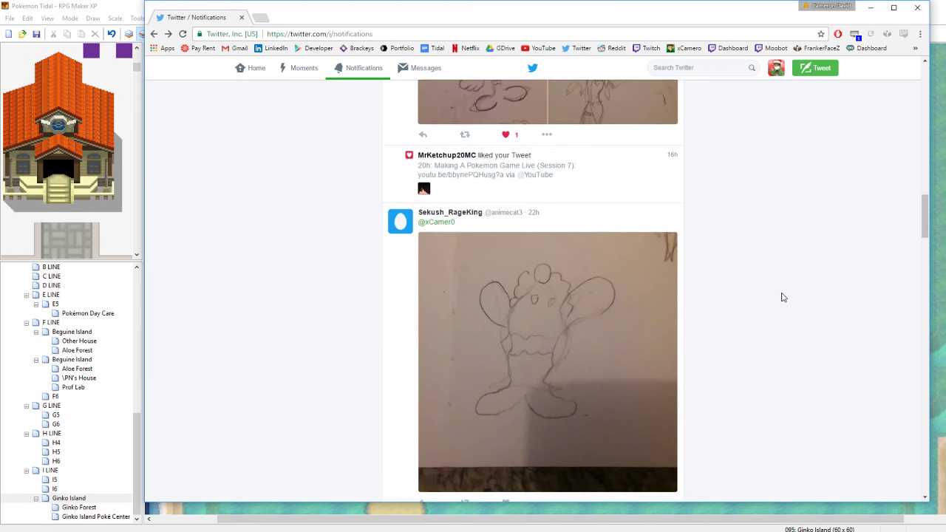
pyautogui.moveTo(329, 16); pyautogui.dragTo(344, 57)
pyautogui.scroll(15, 708, 264)
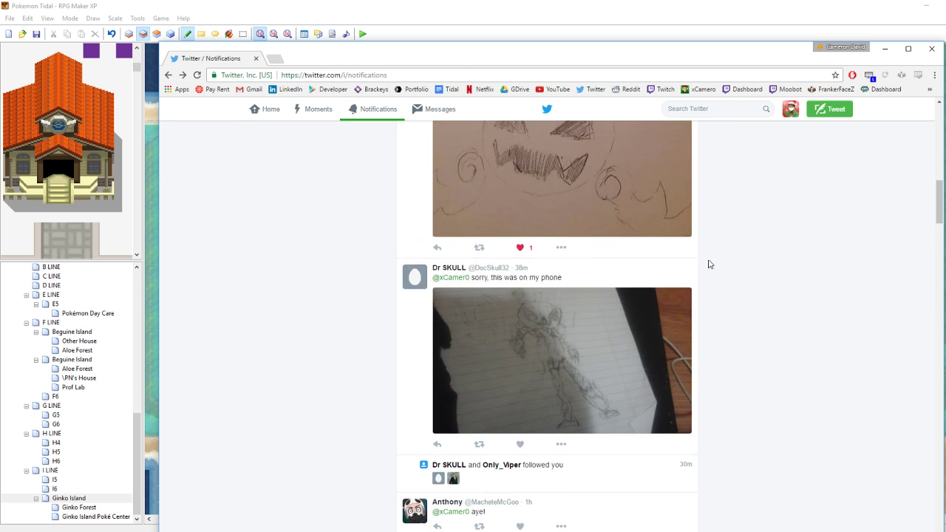
# View the newest cloud creature sketch with jagged lightning arms enlarged, and close it to return to the Twitter notifications
pyautogui.click(561, 251)
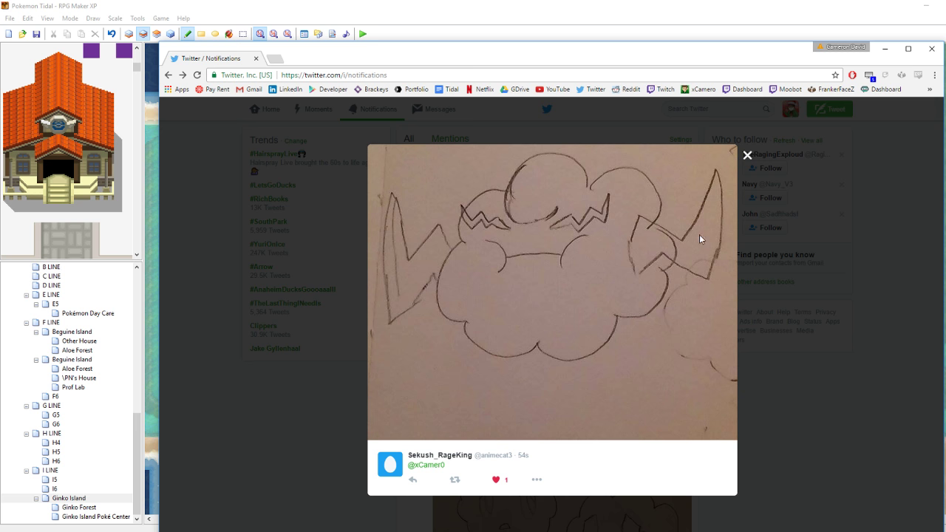
pyautogui.click(748, 155)
pyautogui.scroll(-5, 807, 407)
pyautogui.scroll(3, 807, 406)
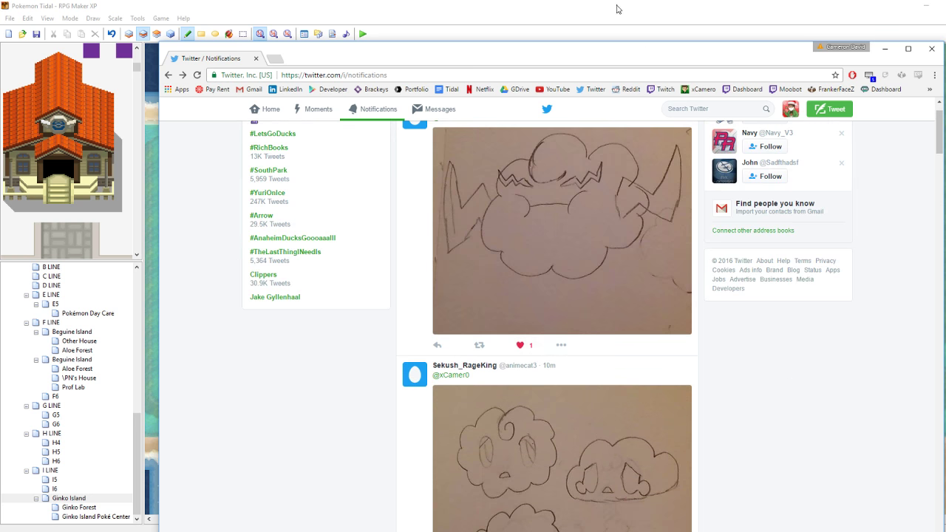
# Look through the older fan drawings down to the Firlarla sketch, return to the newest one, and move the browser off the map editor
pyautogui.moveTo(507, 61)
pyautogui.mouseDown()
pyautogui.moveTo(709, 99)
pyautogui.moveTo(552, 79)
pyautogui.moveTo(435, 43)
pyautogui.mouseUp()
pyautogui.scroll(-10, 592, 323)
pyautogui.scroll(-9, 636, 296)
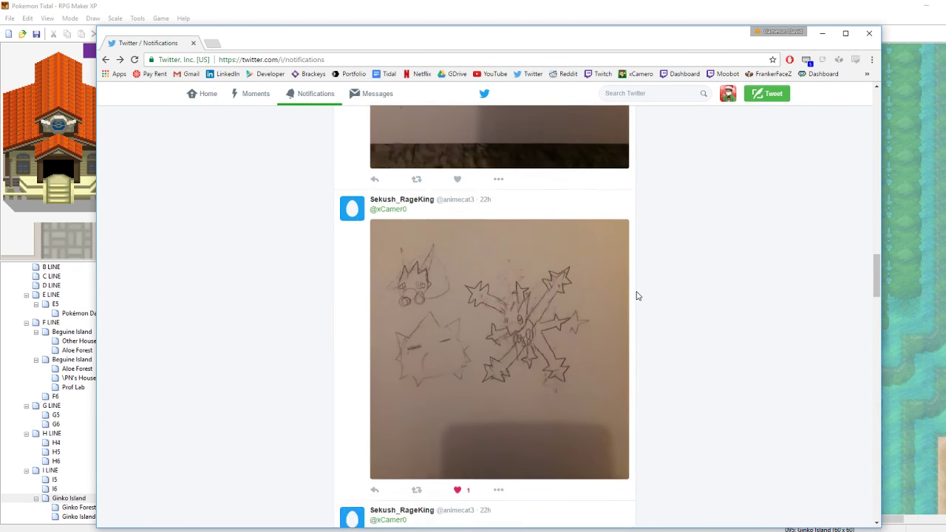
pyautogui.scroll(4, 637, 295)
pyautogui.scroll(-7, 741, 270)
pyautogui.scroll(-1, 742, 266)
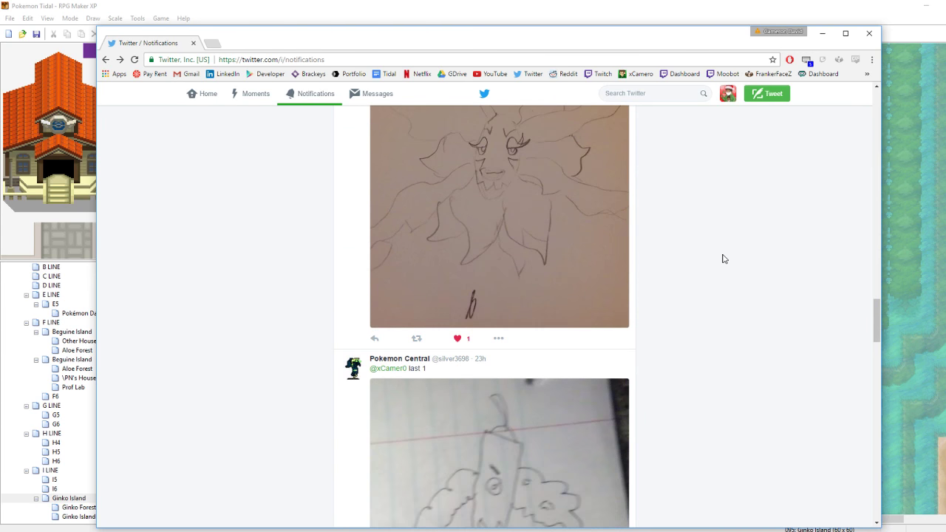
pyautogui.scroll(-13, 725, 258)
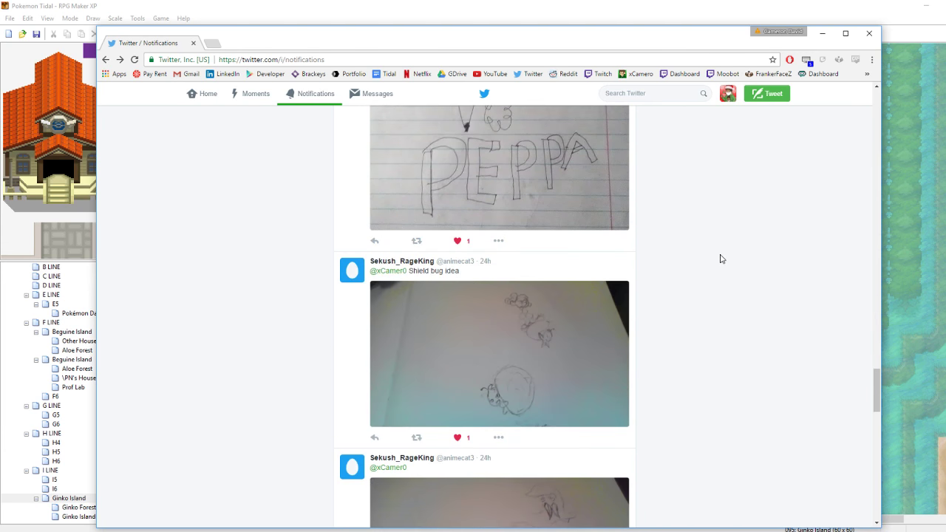
pyautogui.scroll(-10, 722, 259)
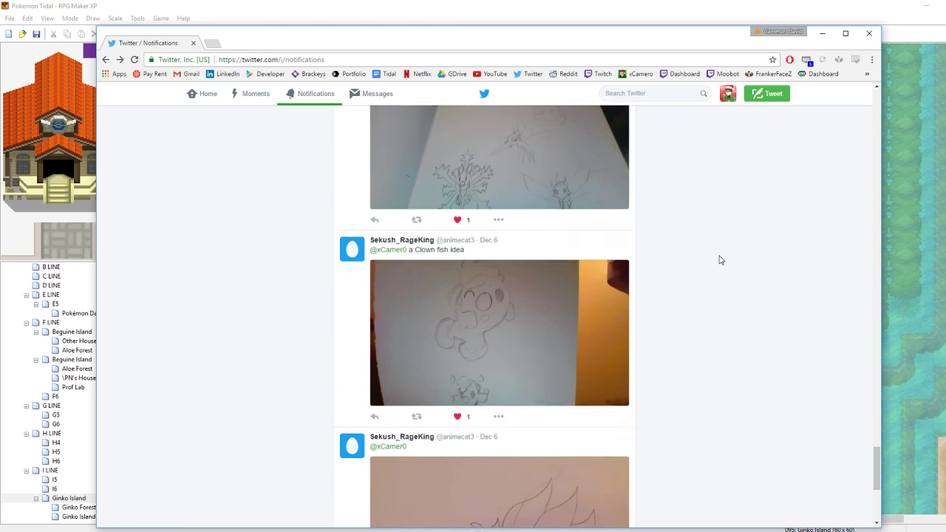
pyautogui.scroll(-4, 719, 259)
pyautogui.scroll(8, 755, 256)
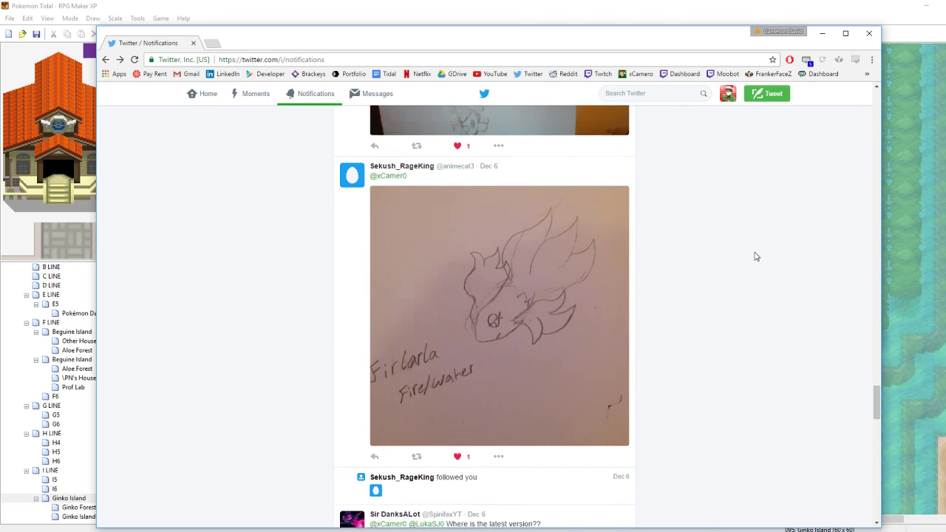
pyautogui.moveTo(877, 374); pyautogui.dragTo(869, 82)
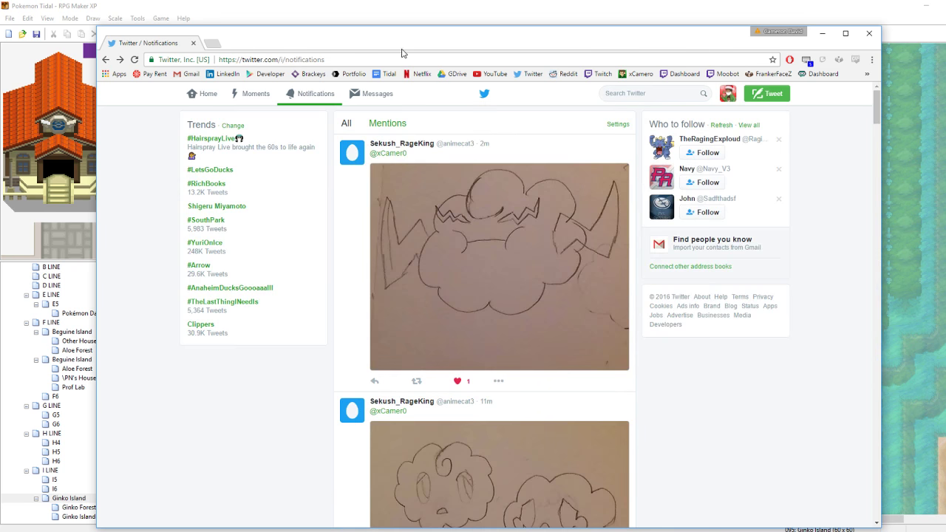
pyautogui.moveTo(402, 49); pyautogui.dragTo(735, 144)
pyautogui.moveTo(570, 140); pyautogui.dragTo(945, 177)
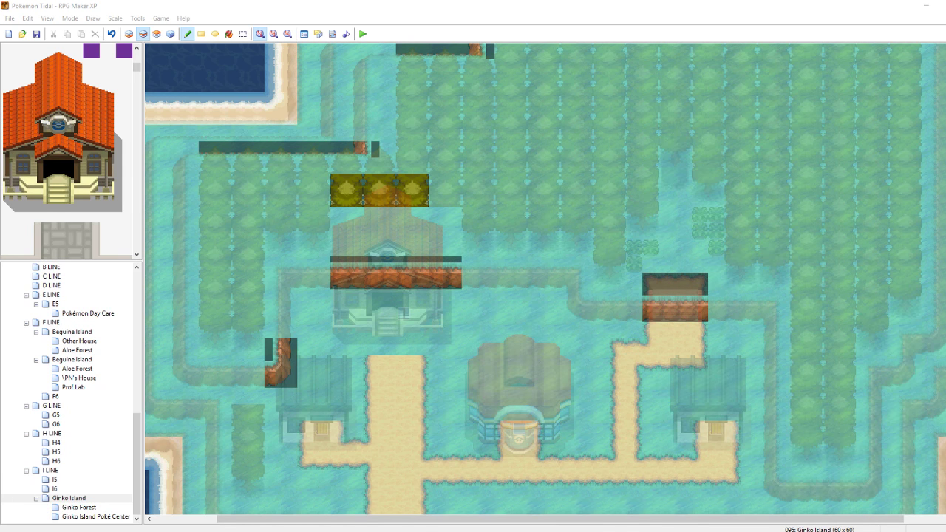
# Bring up the planning document in Chrome, examine the Stompeito picture and the Pokédex entries from 729 to 746, and return to RPG Maker XP
pyautogui.moveTo(139, 531)
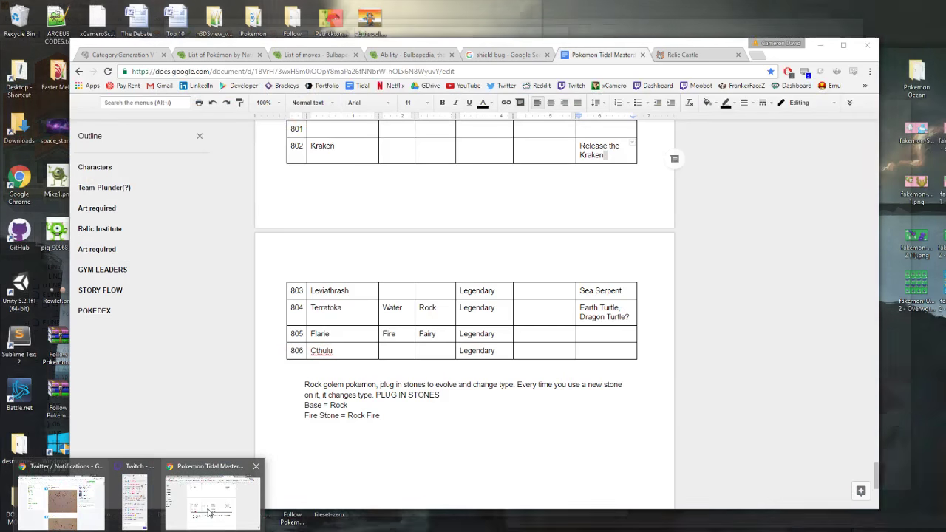
pyautogui.click(215, 507)
pyautogui.moveTo(876, 480); pyautogui.dragTo(875, 425)
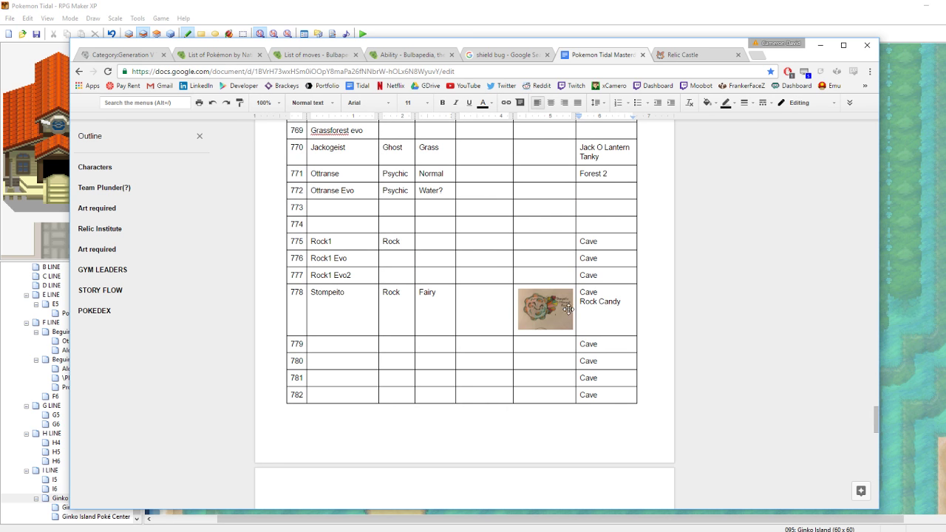
pyautogui.click(545, 304)
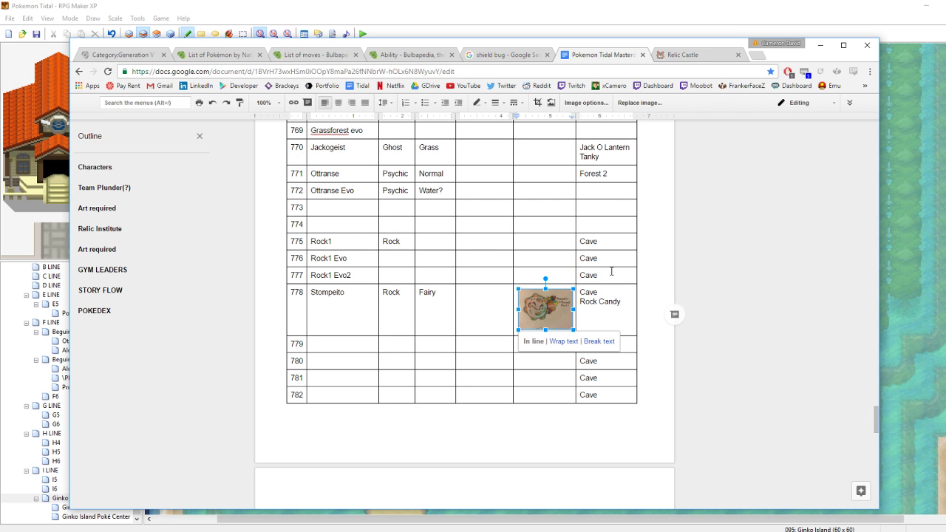
pyautogui.scroll(3, 612, 270)
pyautogui.scroll(10, 611, 271)
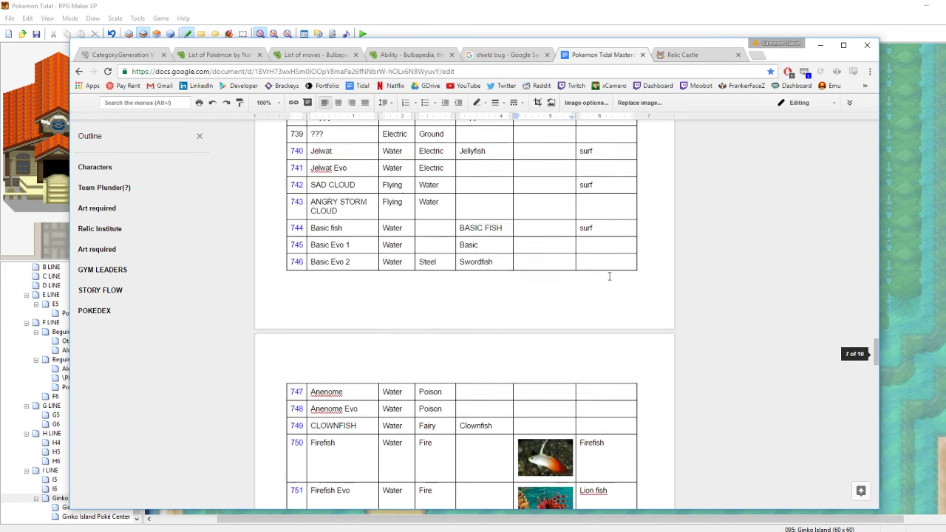
pyautogui.scroll(5, 608, 276)
pyautogui.scroll(-3, 382, 451)
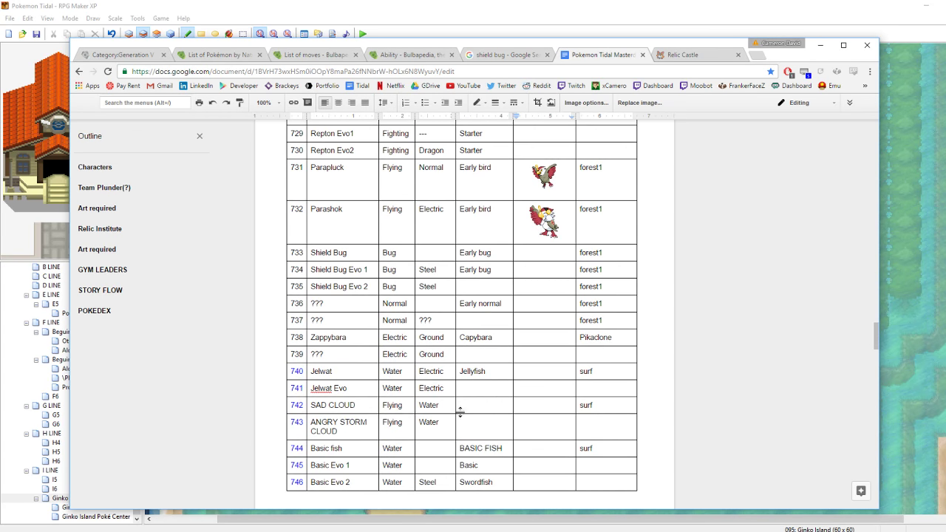
pyautogui.click(474, 374)
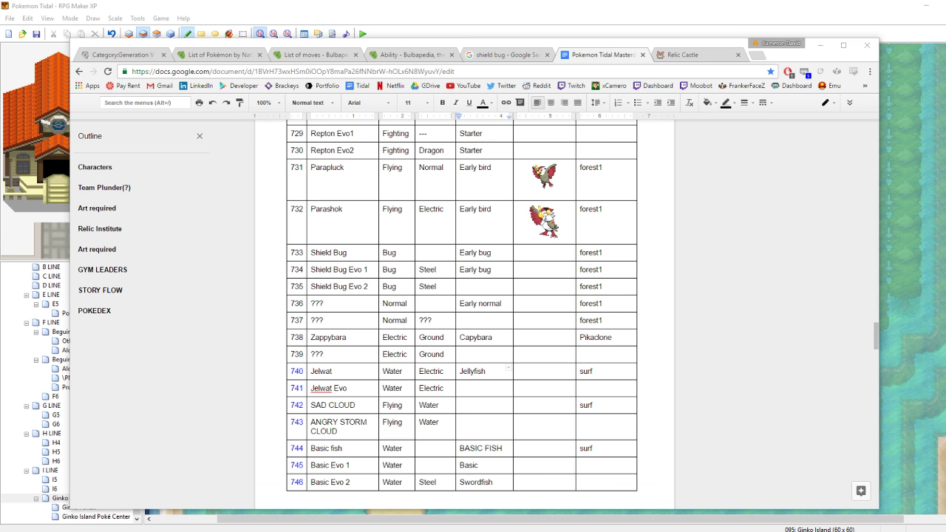
pyautogui.click(811, 4)
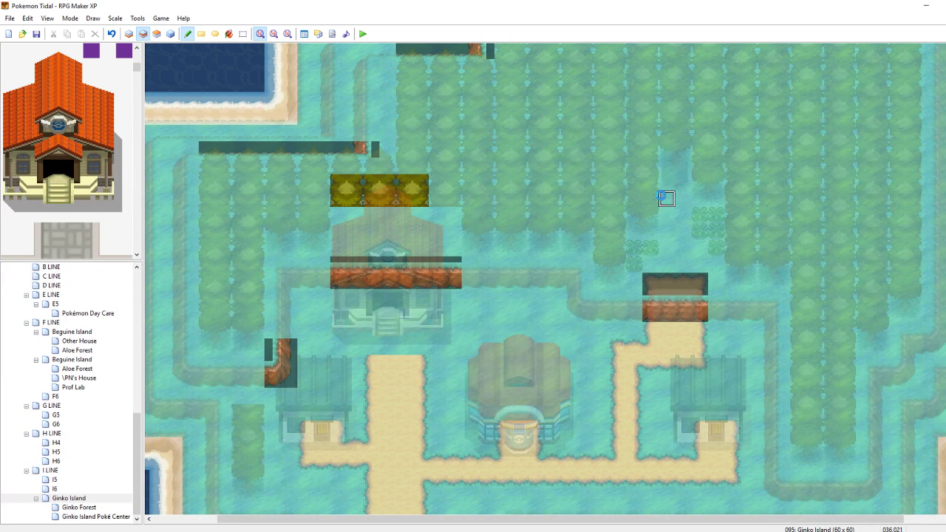
# Start a playtest, continue the saved game, and walk the player around the grass near the youngster in orange
pyautogui.click(363, 34)
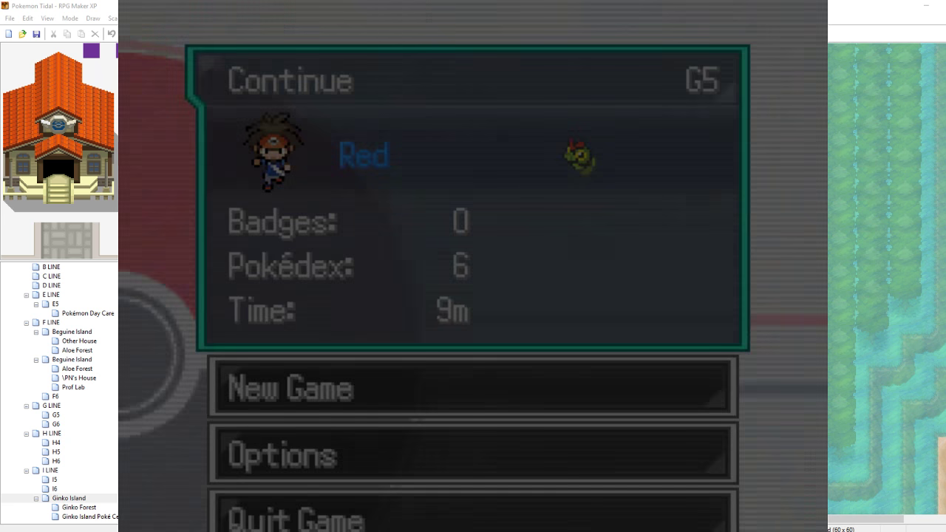
pyautogui.press('Return')
pyautogui.press('Up')
pyautogui.press('Right')
pyautogui.press('Up')
pyautogui.press('Down')
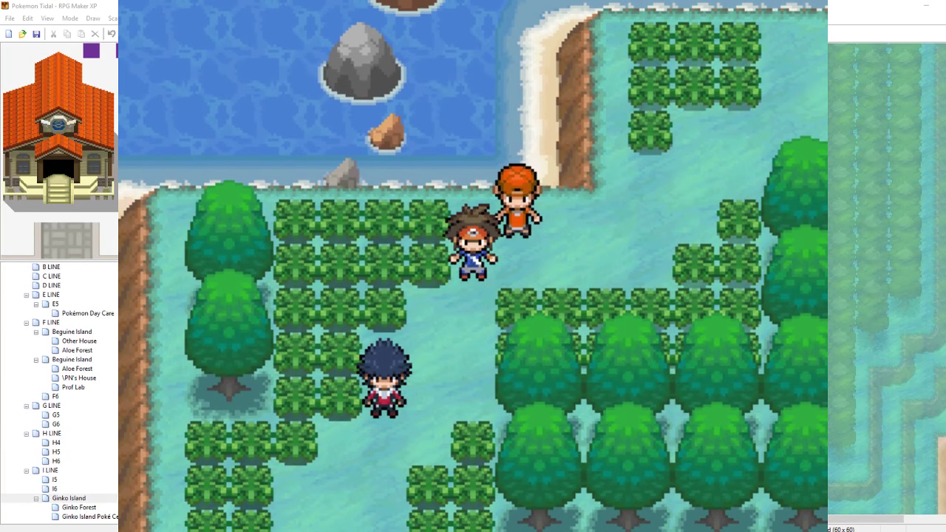
pyautogui.press('Up')
pyautogui.press('Down')
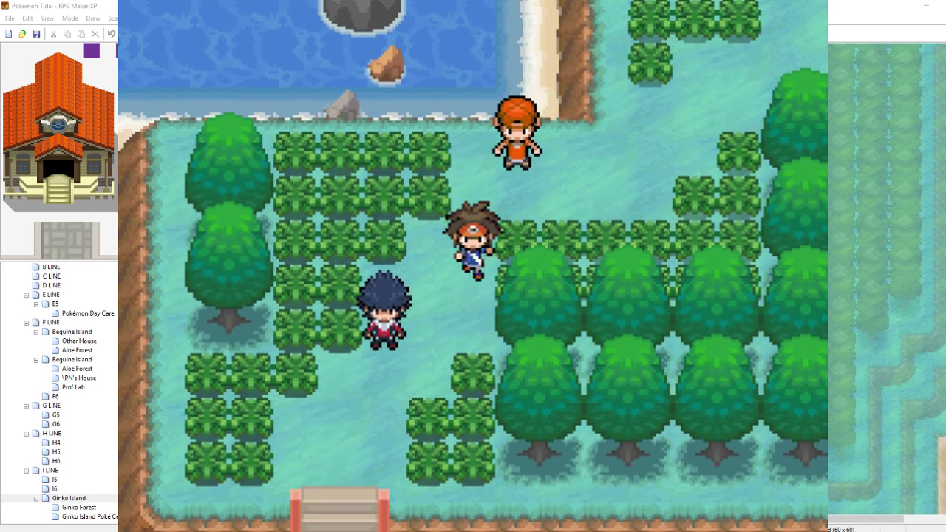
# Talk to the youngster in orange to test his trainer battle up to the command choice, and end the playtest
pyautogui.press('Up')
pyautogui.press('Right')
pyautogui.press('Up')
pyautogui.press('Return')
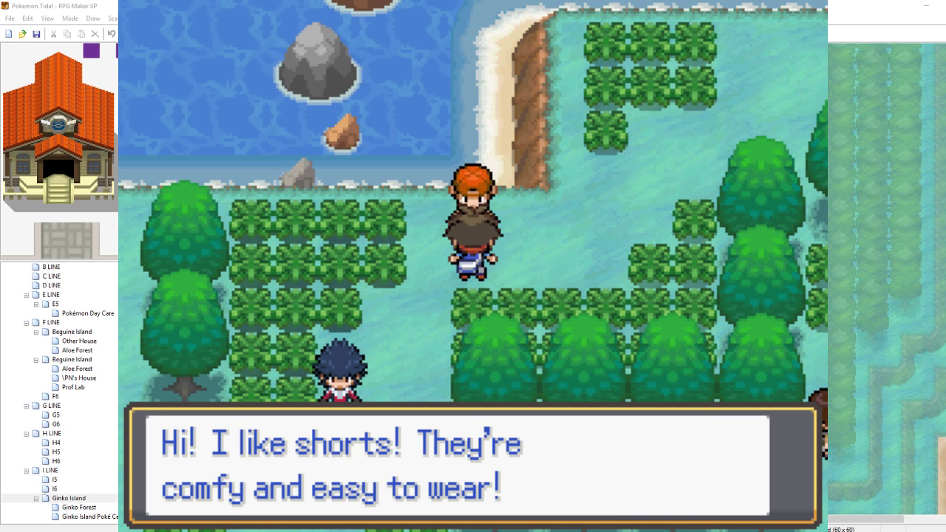
pyautogui.press('Return')
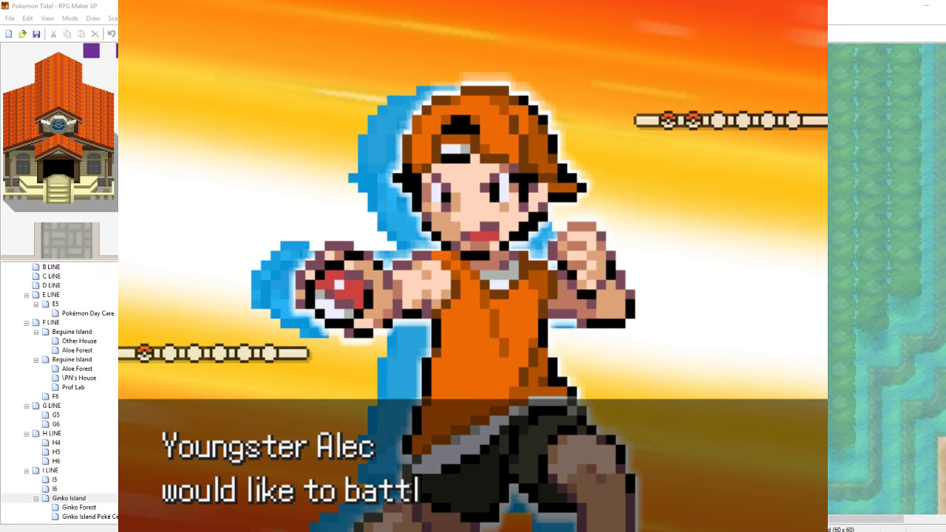
pyautogui.press('Return')
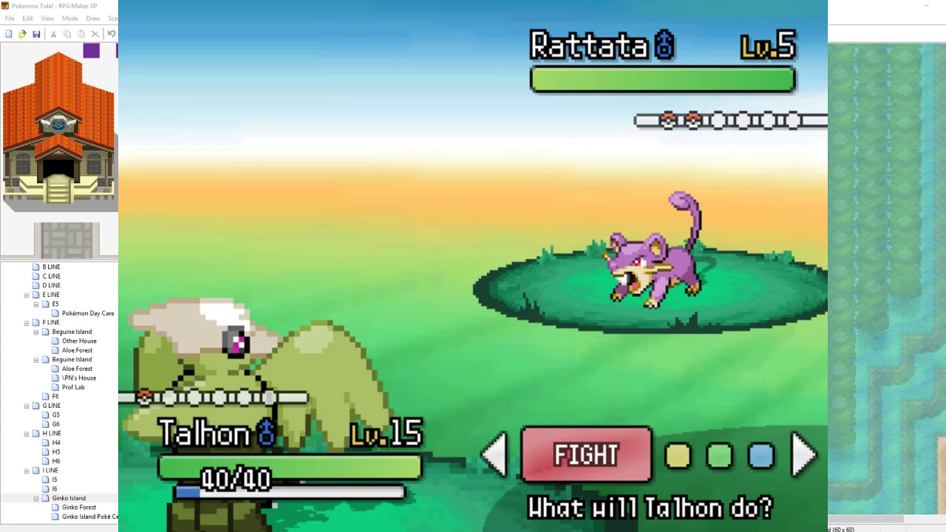
pyautogui.press('Left')
pyautogui.press('c')
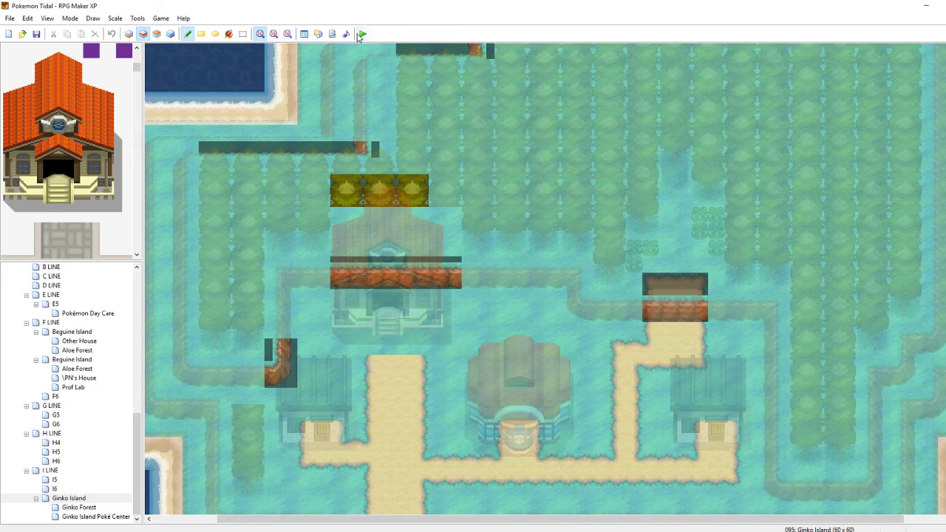
# Run the playtest again from the saved game, test the battle with the dark-haired rival, and close the game
pyautogui.click(361, 34)
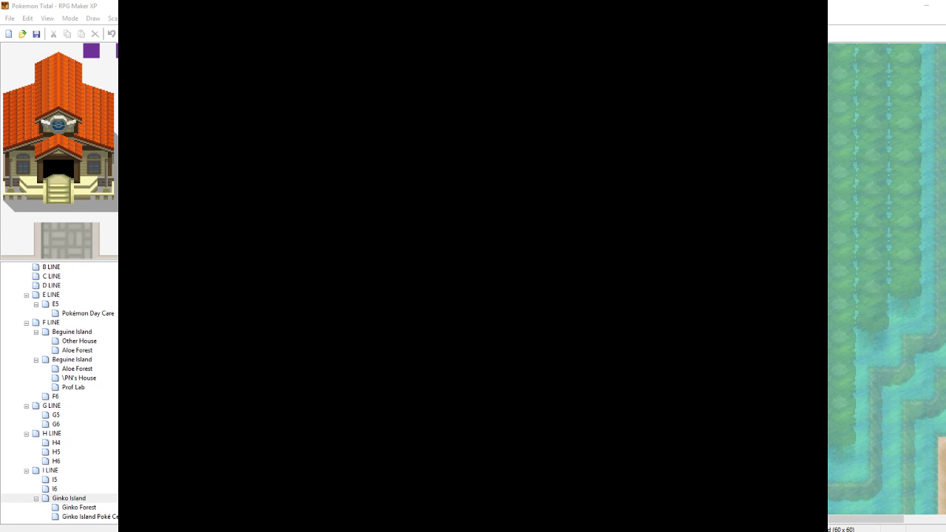
pyautogui.press('Return')
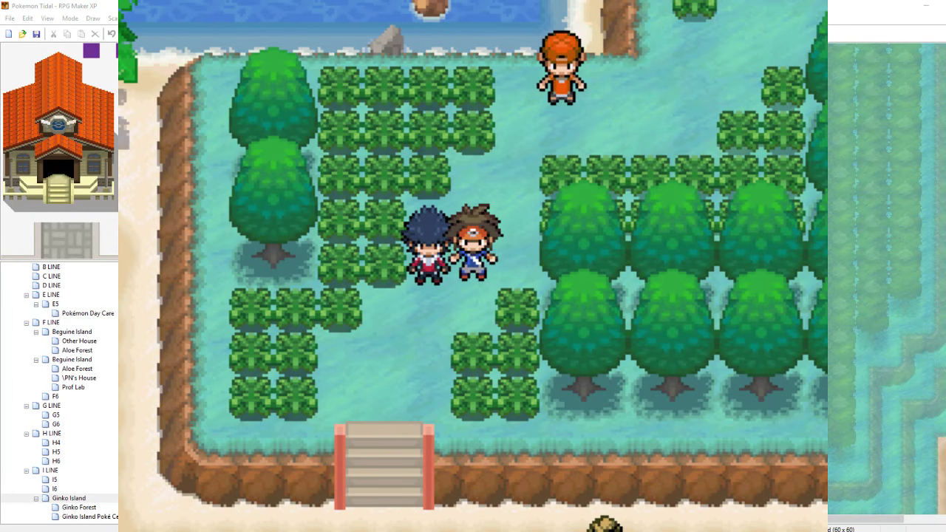
pyautogui.press('Down')
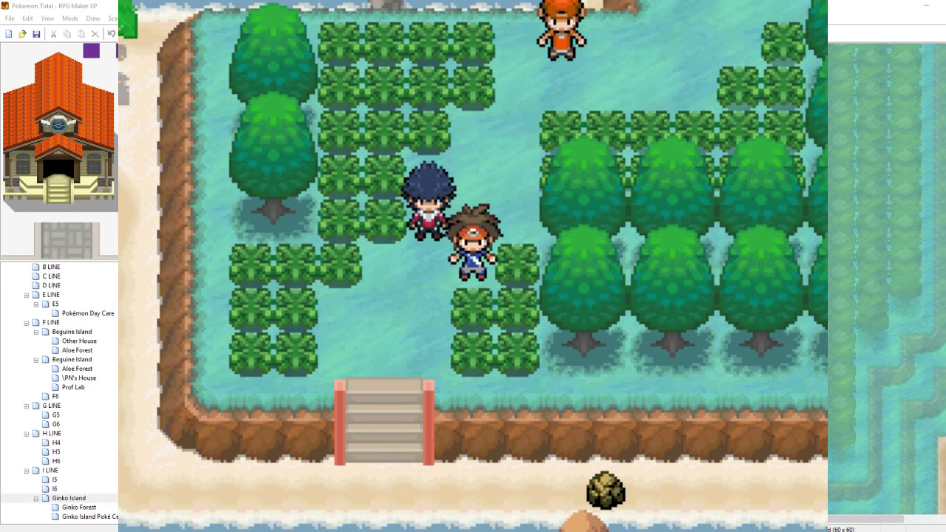
pyautogui.press('Left')
pyautogui.press('Return')
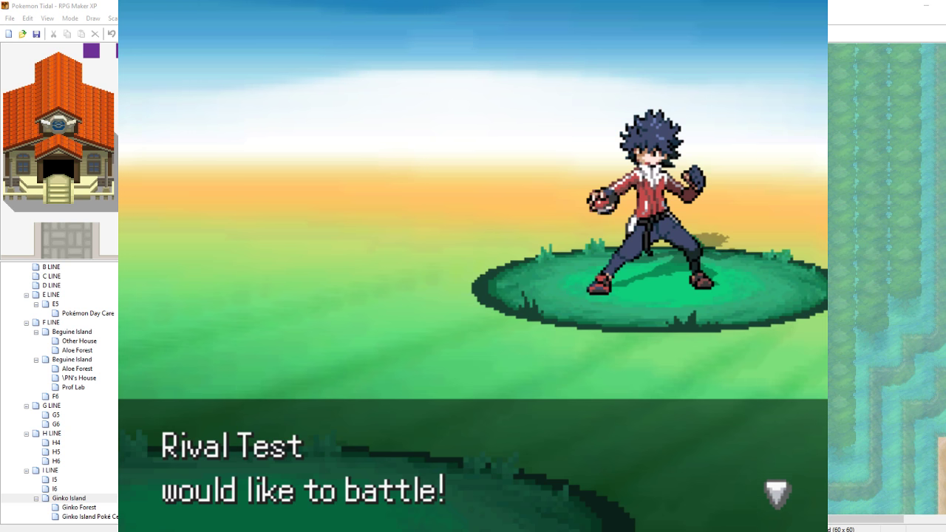
pyautogui.press('c')
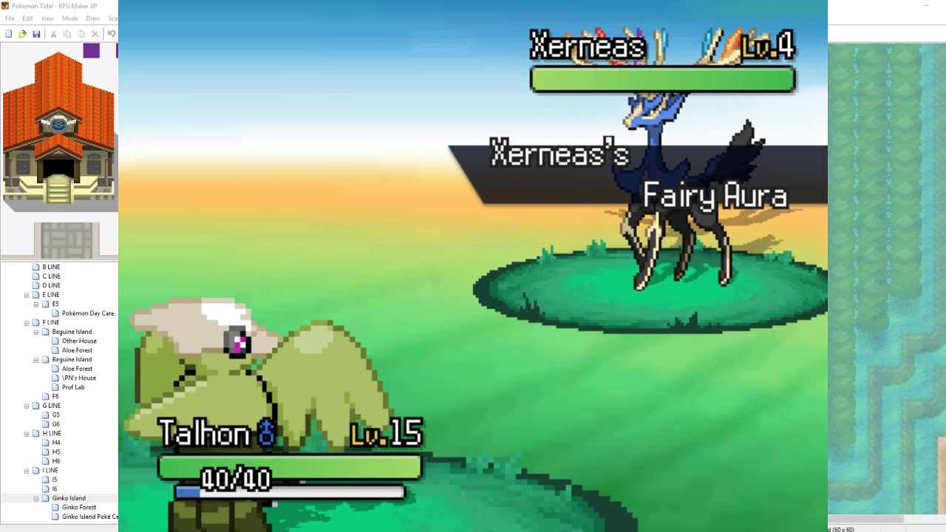
pyautogui.click(822, 3)
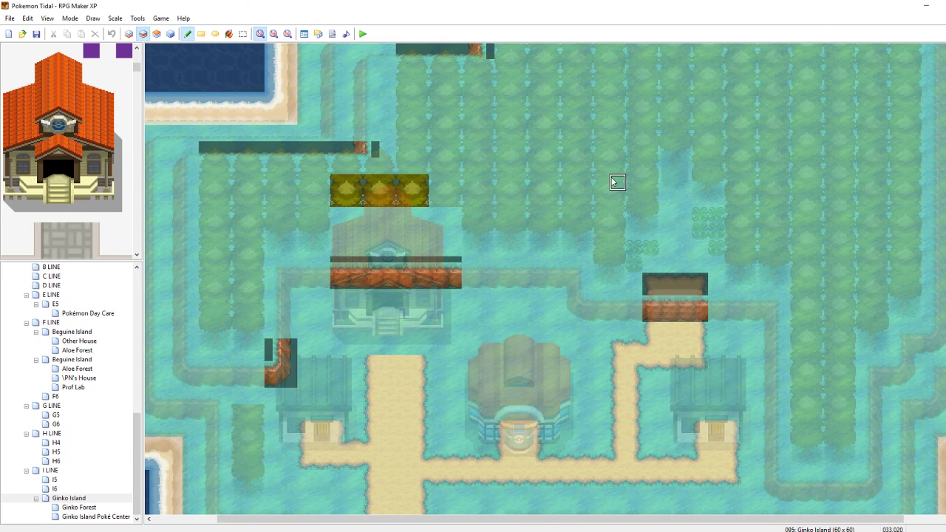
pyautogui.click(332, 34)
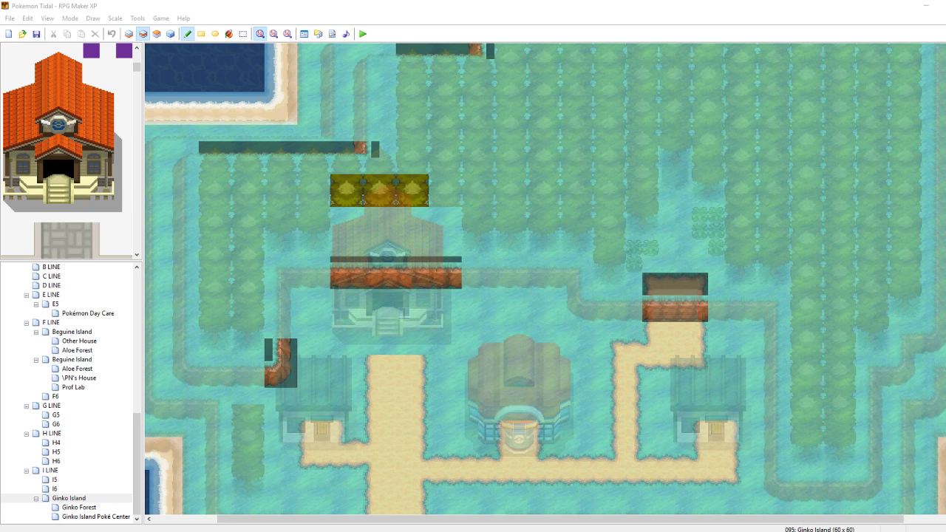
pyautogui.click(208, 65)
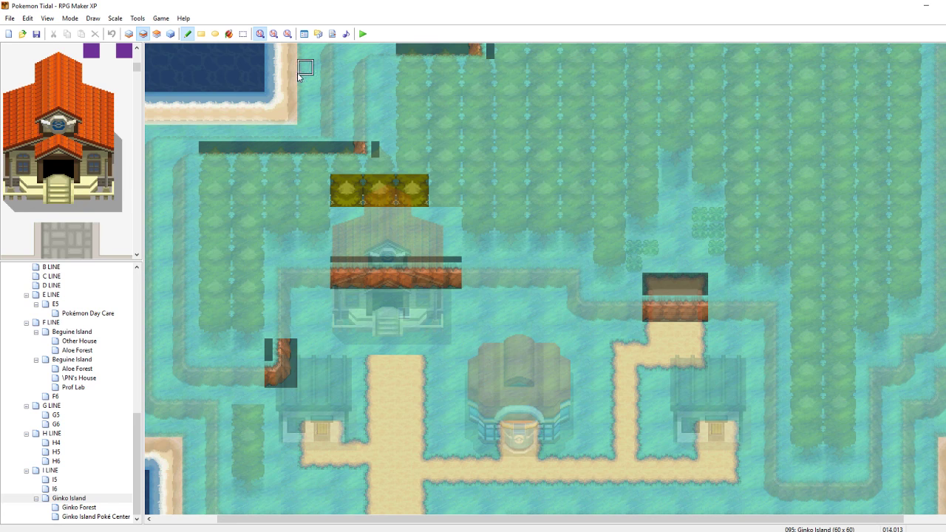
pyautogui.moveTo(856, 521); pyautogui.dragTo(883, 520)
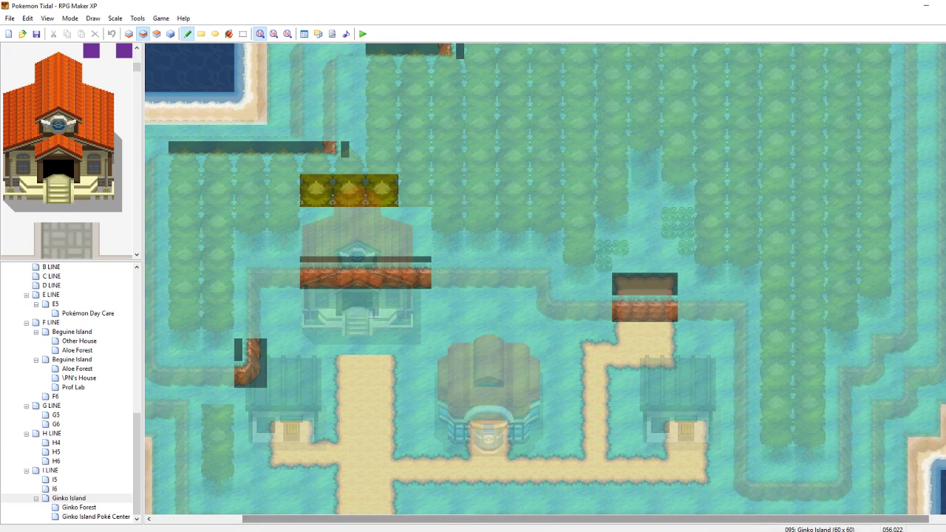
# Paint a row of tree bases on layer 2 behind the orange-roofed building, and show all layers undimmed
pyautogui.click(160, 34)
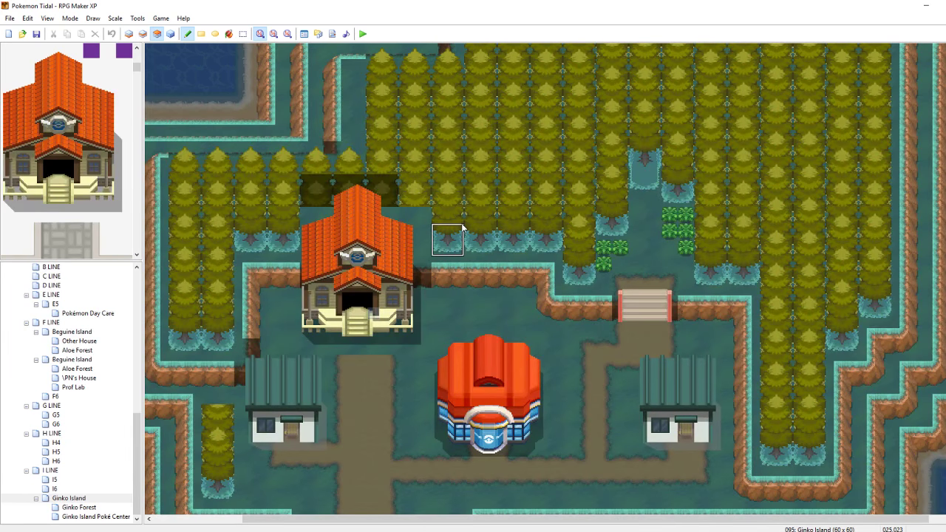
pyautogui.click(143, 34)
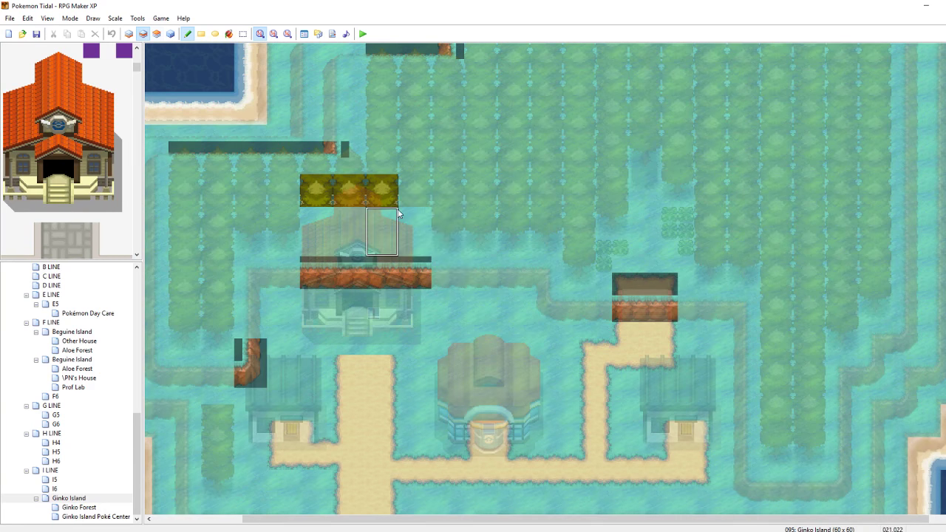
pyautogui.moveTo(425, 210); pyautogui.dragTo(328, 215)
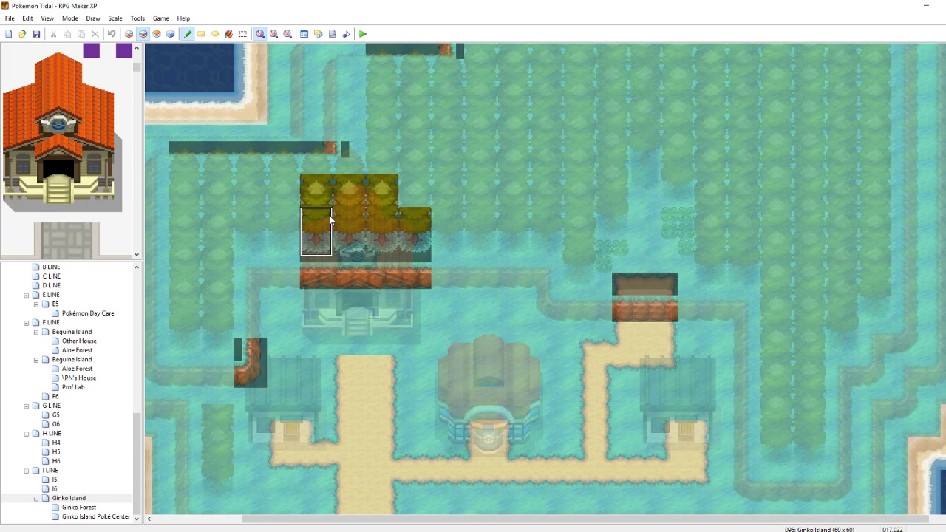
pyautogui.press('F4')
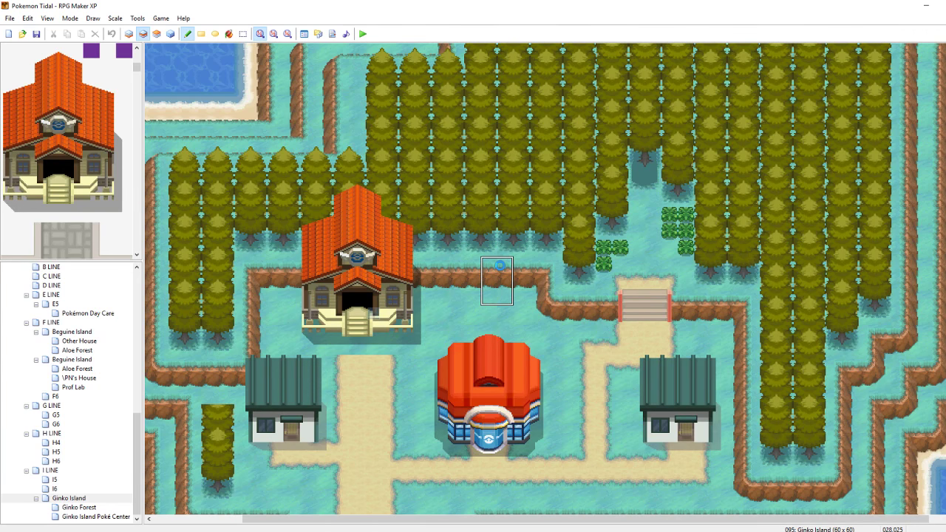
# Switch to Photoshop and bring up the olive tree in Outdoor.psd at pixel-level magnification
pyautogui.moveTo(392, 531)
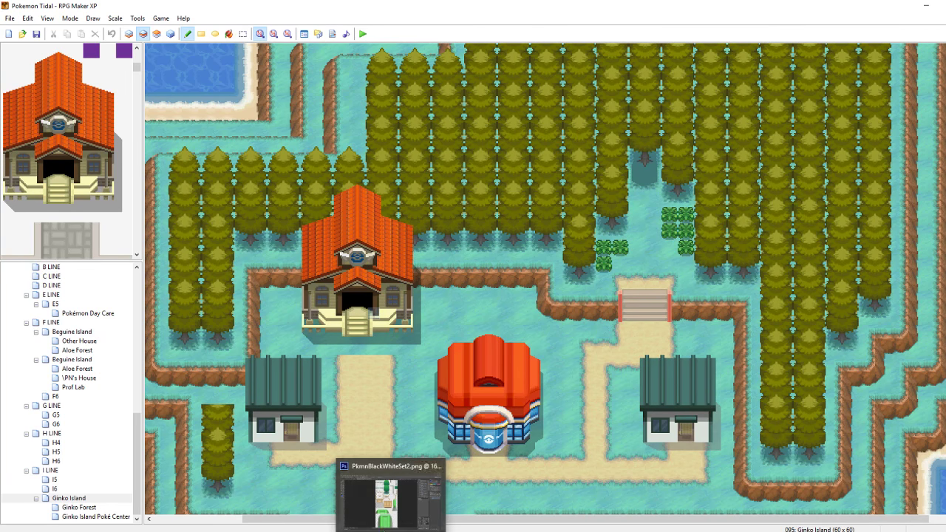
pyautogui.click(384, 514)
pyautogui.moveTo(754, 74); pyautogui.dragTo(751, 138)
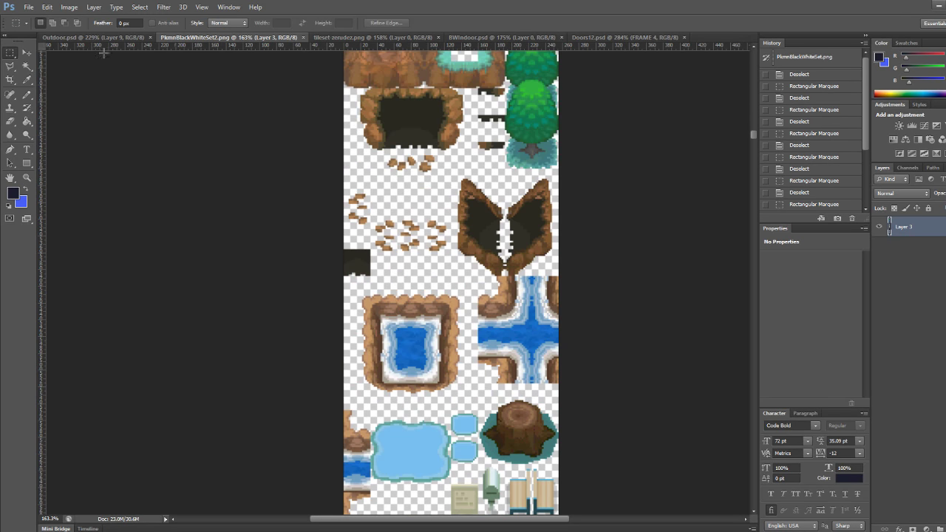
pyautogui.click(77, 38)
pyautogui.moveTo(754, 68); pyautogui.dragTo(739, 238)
pyautogui.keyDown('alt'); pyautogui.scroll(10, 600, 391); pyautogui.keyUp('alt')
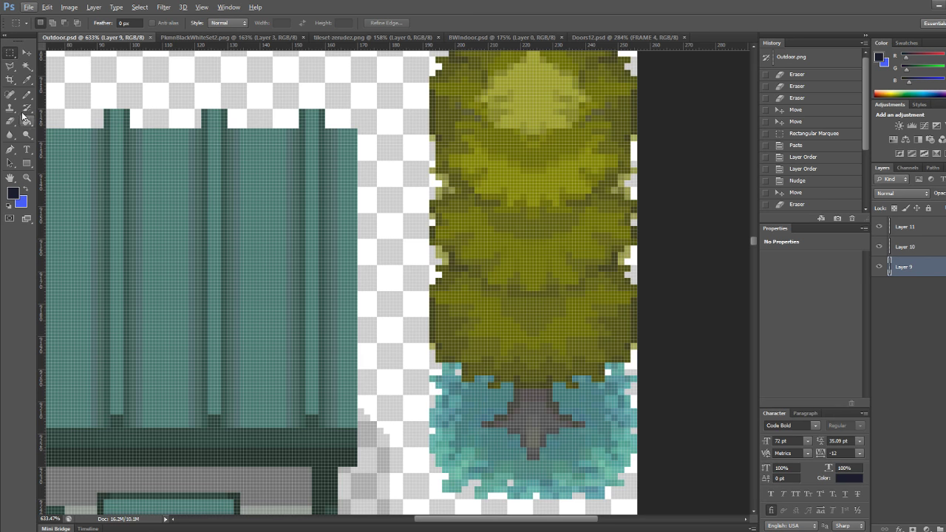
# Sample the light teal of the tree's grass base and Paint Bucket the pale olive pixels in the lower left-edge notch
pyautogui.click(27, 121)
pyautogui.keyDown('alt'); pyautogui.scroll(4, 415, 411); pyautogui.keyUp('alt')
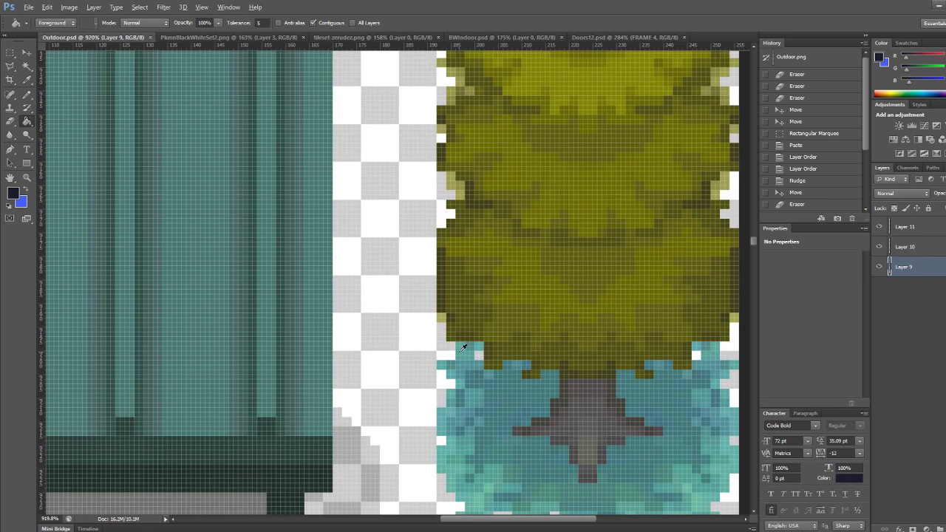
pyautogui.keyDown('alt'); pyautogui.click(460, 348); pyautogui.keyUp('alt')
pyautogui.click(453, 184)
pyautogui.scroll(1, 452, 189)
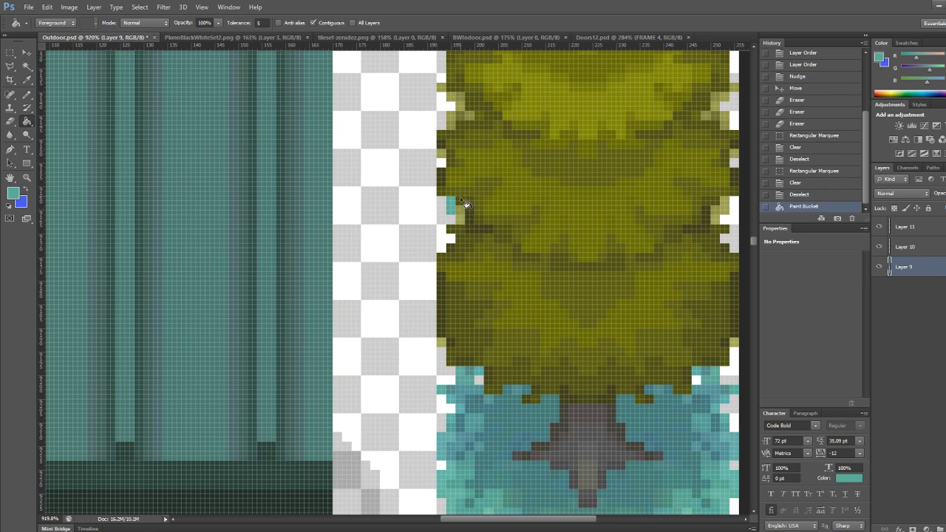
pyautogui.click(458, 214)
# Fill the pale olive pixels in and above the upper left-edge notch of the tree with the sampled light teal
pyautogui.click(453, 117)
pyautogui.scroll(1, 464, 115)
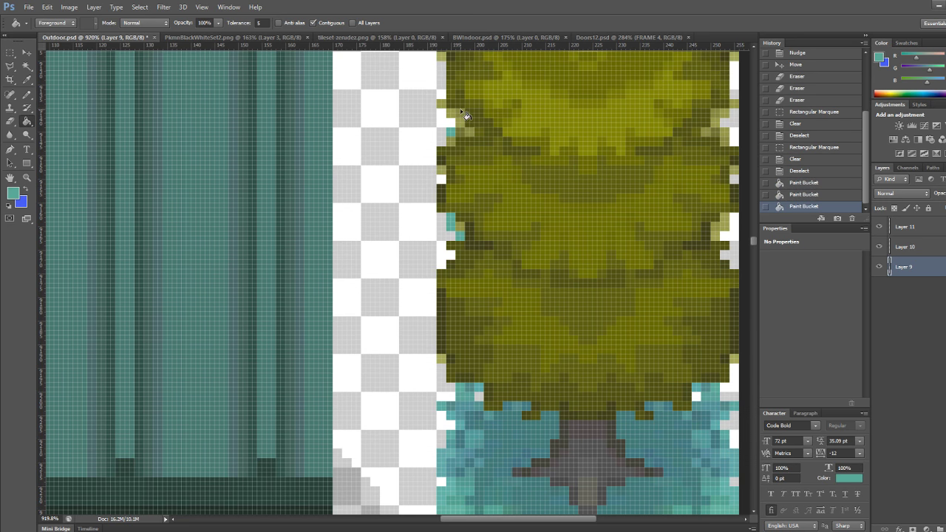
pyautogui.scroll(1, 461, 111)
pyautogui.click(443, 128)
pyautogui.click(443, 81)
pyautogui.click(452, 138)
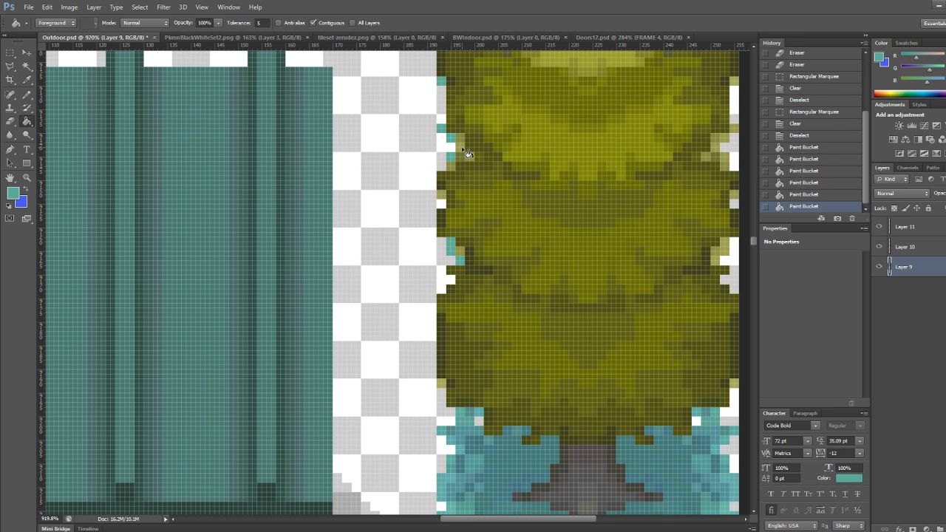
pyautogui.click(460, 147)
pyautogui.click(468, 157)
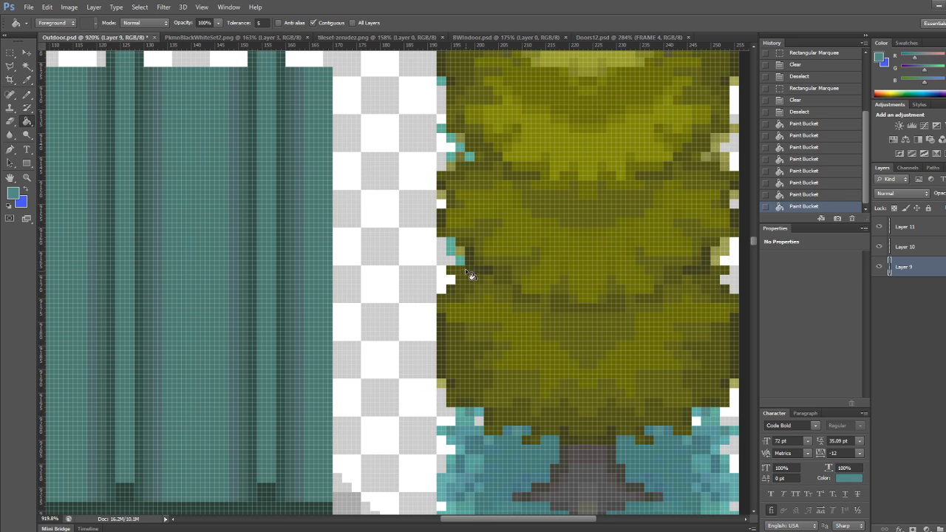
# Sample the bluer teal from the grass base and fill the inner and remaining pale pixels along the tree's left edge
pyautogui.click(468, 427)
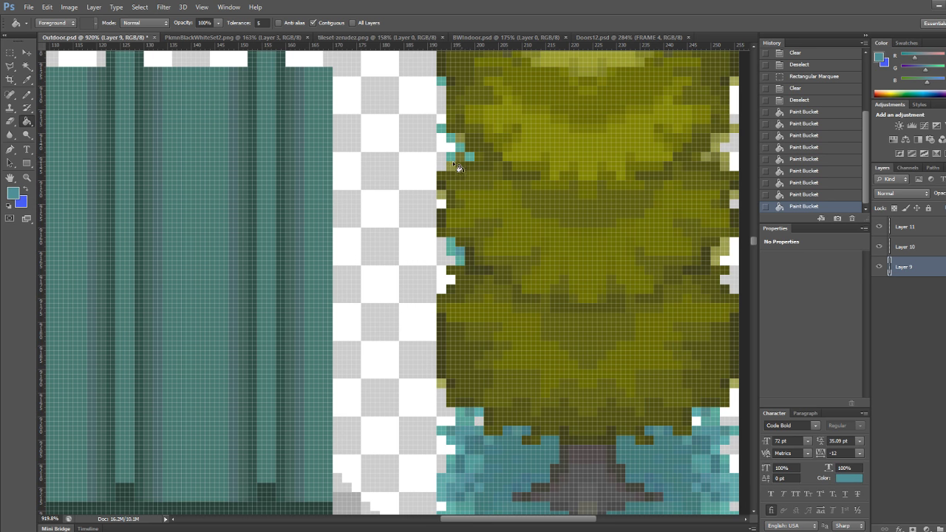
pyautogui.click(461, 141)
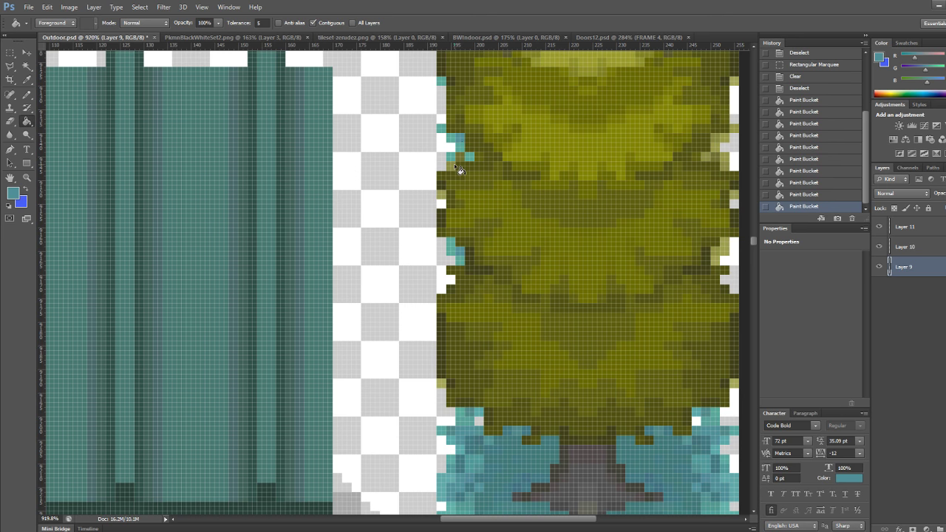
pyautogui.click(459, 158)
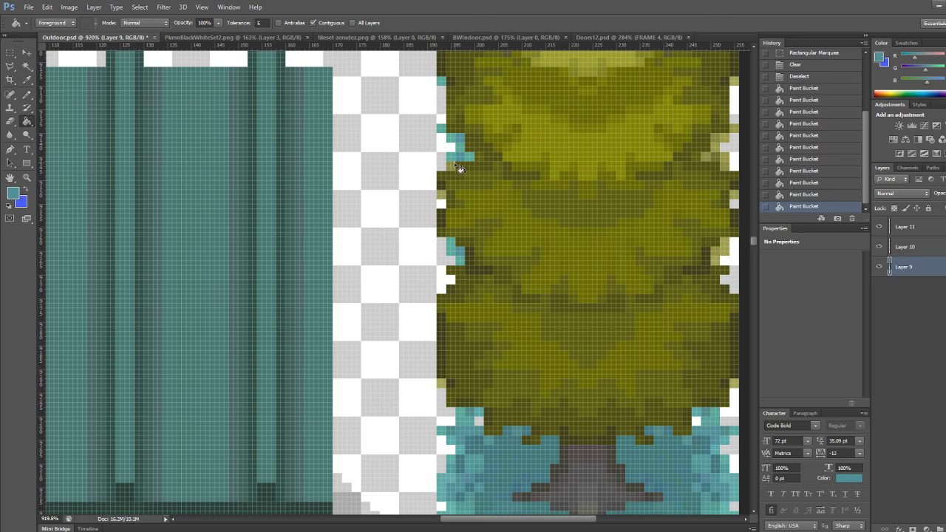
pyautogui.click(452, 167)
pyautogui.click(443, 196)
# Sample the light teal from the left edge and fill the pale pixels in the tree's lower right-edge notch
pyautogui.keyDown('alt'); pyautogui.scroll(-5, 358, 236); pyautogui.keyUp('alt')
pyautogui.keyDown('alt'); pyautogui.scroll(-2, 470, 250); pyautogui.keyUp('alt')
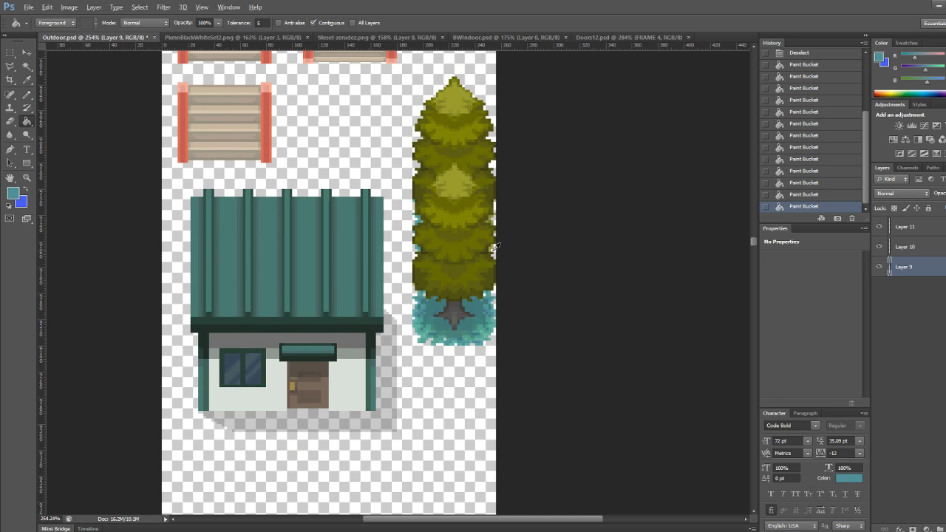
pyautogui.keyDown('alt'); pyautogui.scroll(4, 499, 237); pyautogui.keyUp('alt')
pyautogui.keyDown('alt'); pyautogui.scroll(1, 497, 237); pyautogui.keyUp('alt')
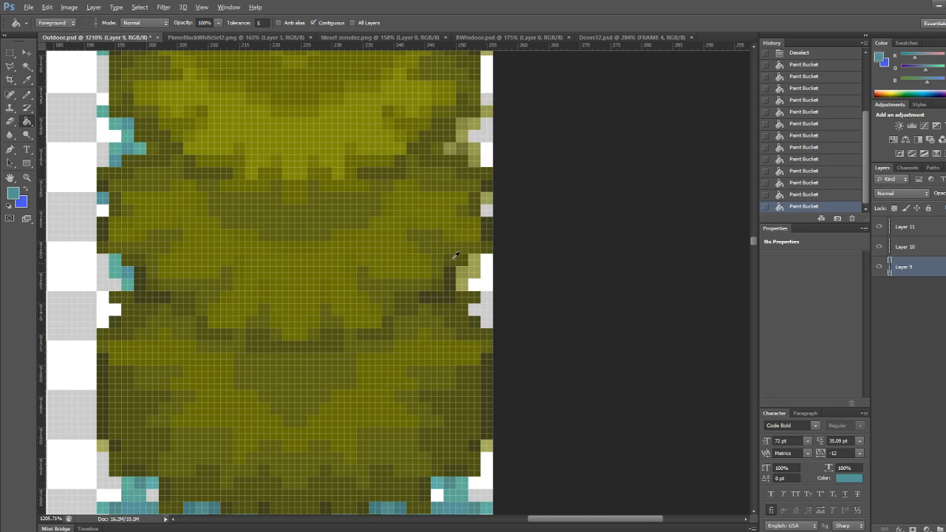
pyautogui.keyDown('alt'); pyautogui.click(114, 260); pyautogui.keyUp('alt')
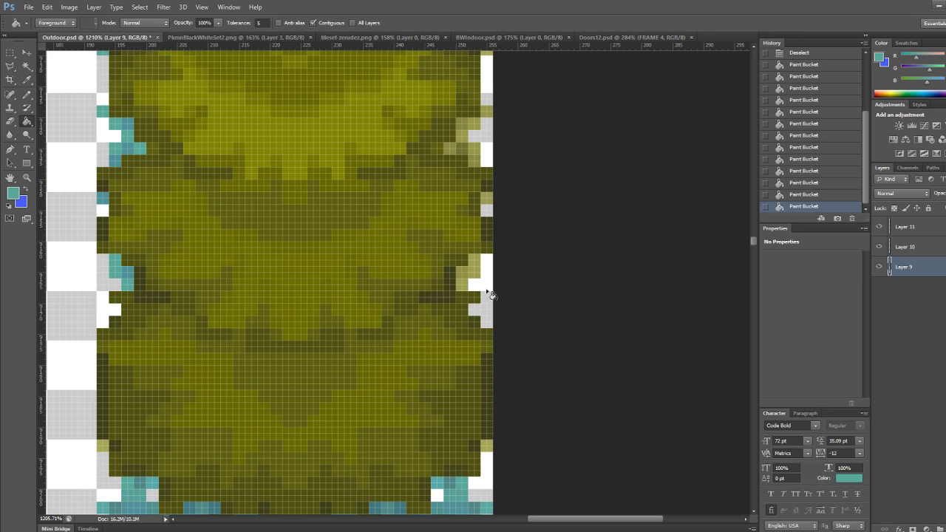
pyautogui.click(474, 268)
pyautogui.click(463, 285)
# Fill the pale olive pixels around the upper right-edge notch of the tree with the light teal
pyautogui.click(488, 197)
pyautogui.click(474, 149)
pyautogui.click(473, 126)
pyautogui.click(487, 114)
pyautogui.click(453, 152)
pyautogui.scroll(3, 488, 146)
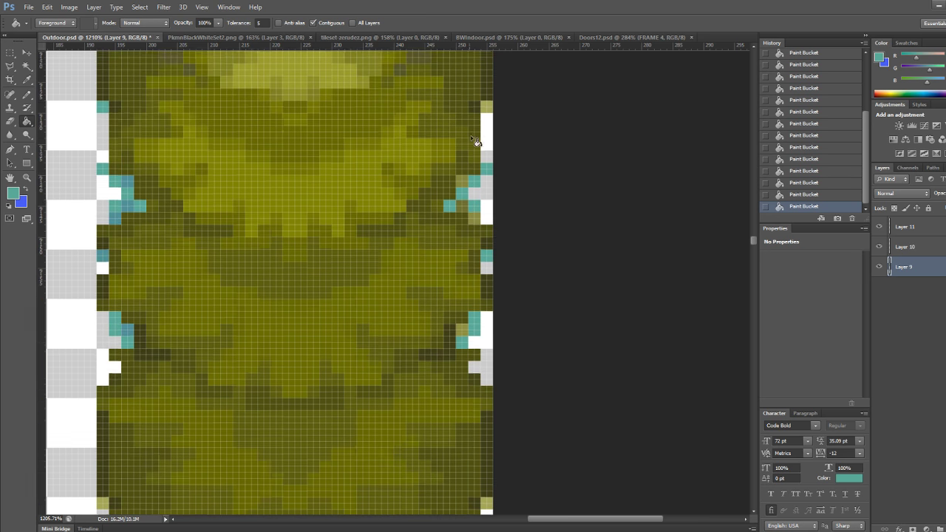
pyautogui.click(488, 141)
# Sample the bluer teal from the left edge and fill the remaining olive pixels inside the tree's right-edge notches
pyautogui.keyDown('alt'); pyautogui.click(128, 214); pyautogui.keyUp('alt')
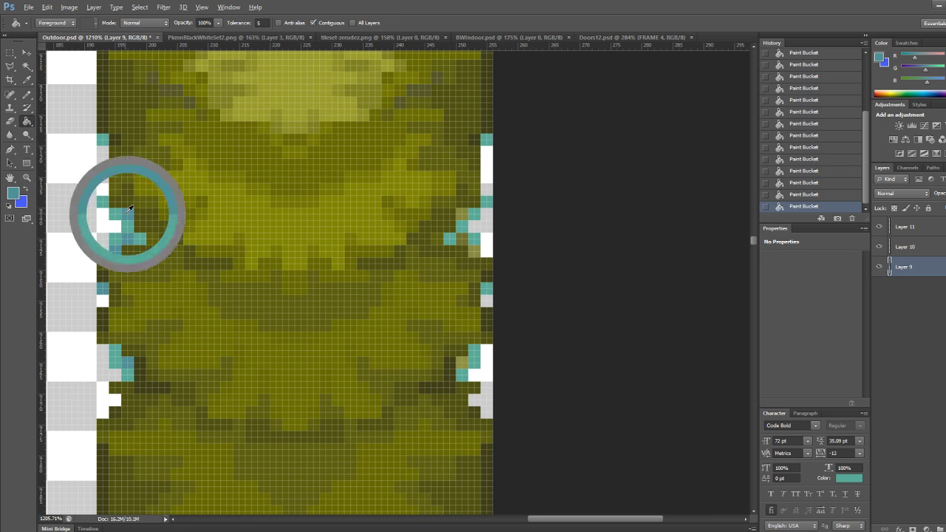
pyautogui.click(463, 216)
pyautogui.click(474, 250)
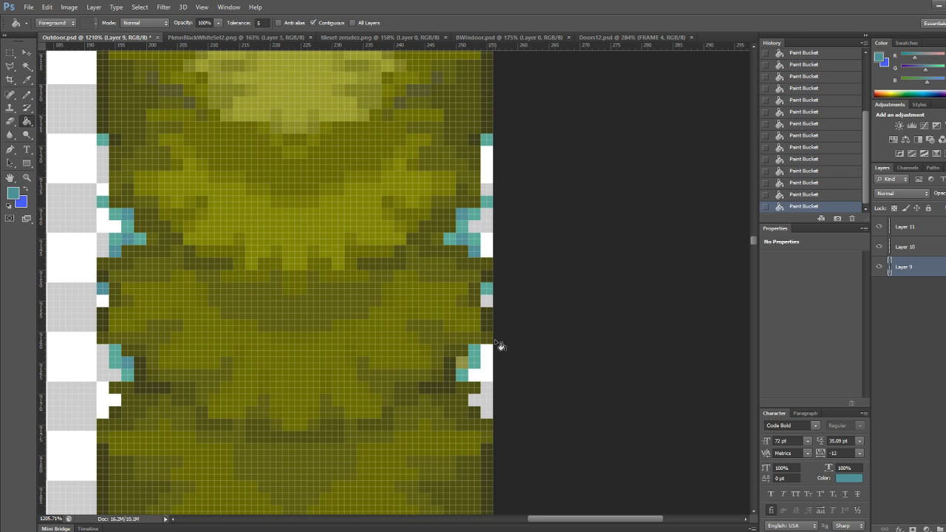
pyautogui.click(463, 362)
pyautogui.keyDown('alt'); pyautogui.scroll(-5, 399, 376); pyautogui.keyUp('alt')
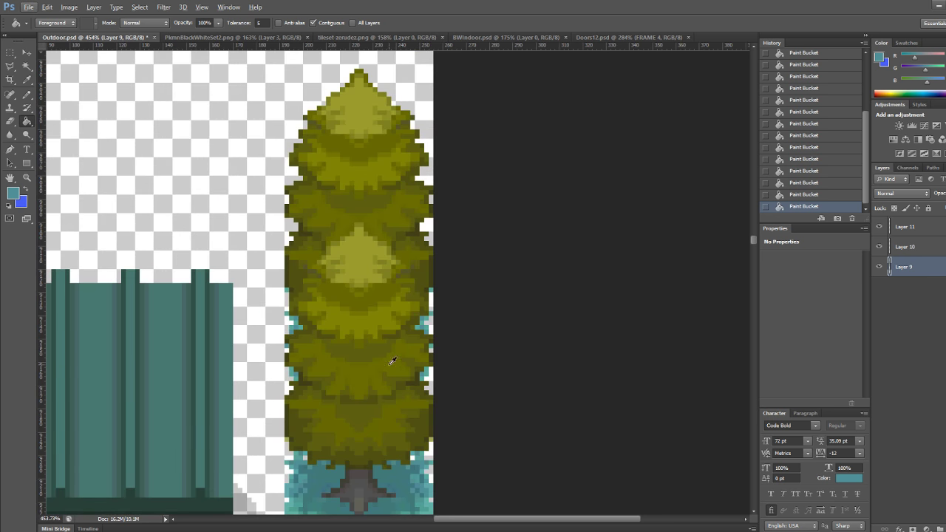
# Save Outdoor.psd and export a PNG copy over Outdoor.png in the Tilesets folder with Smallest / Slow compression and no interlacing
pyautogui.hotkey('ctrl', 's')
pyautogui.hotkey('ctrl', 'shift', 's')
pyautogui.click(417, 337)
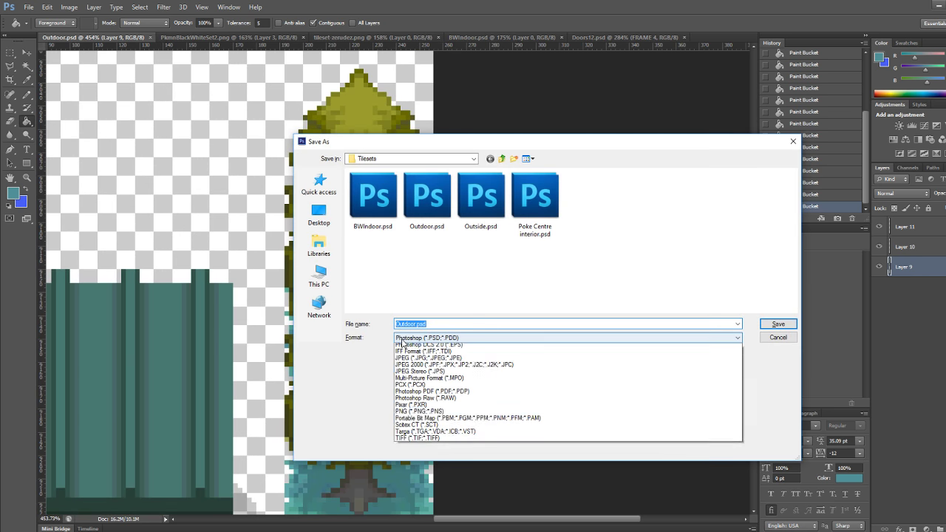
pyautogui.click(415, 461)
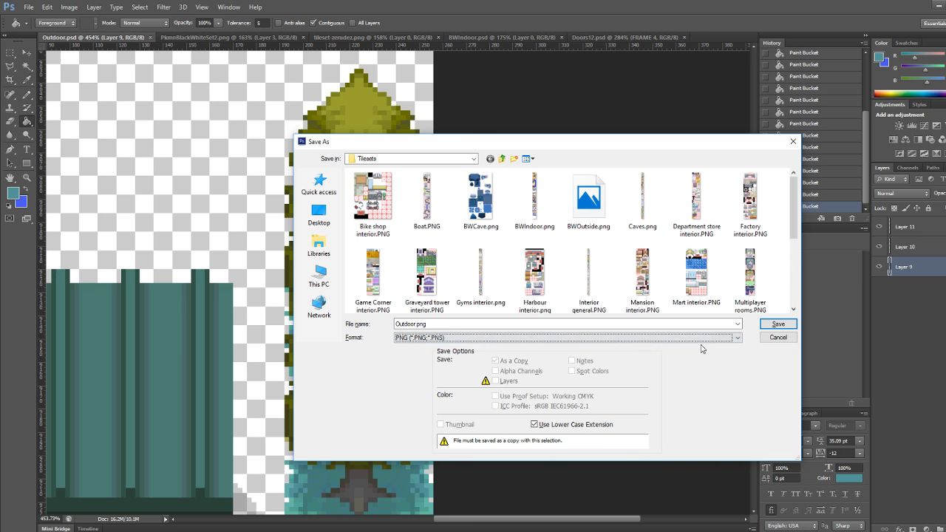
pyautogui.click(778, 324)
pyautogui.click(474, 205)
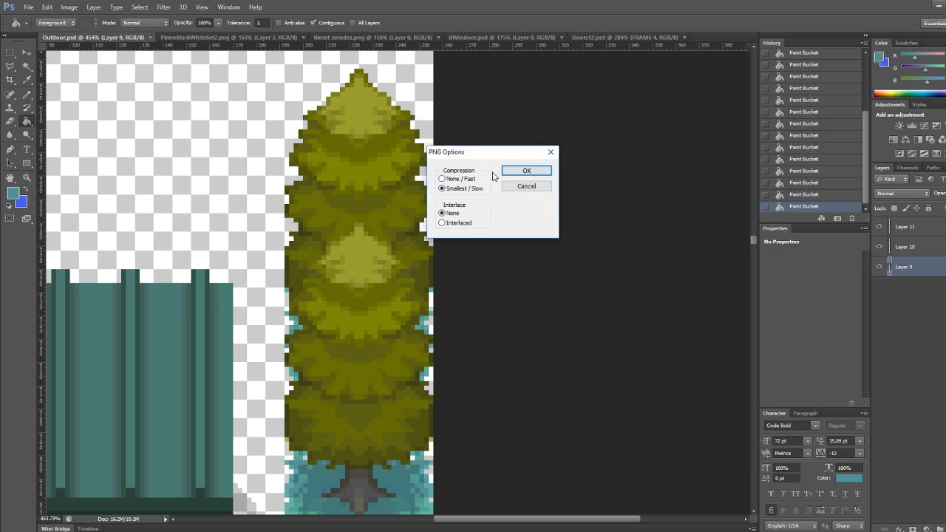
pyautogui.click(518, 171)
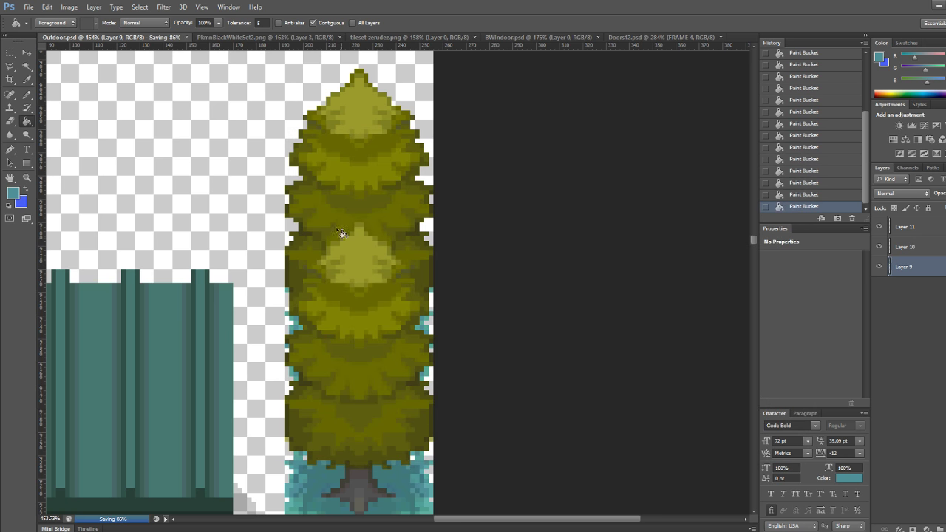
# Switch to RPG Maker XP and reload the Ginko Island map by opening Ginko Forest and returning
pyautogui.moveTo(642, 531)
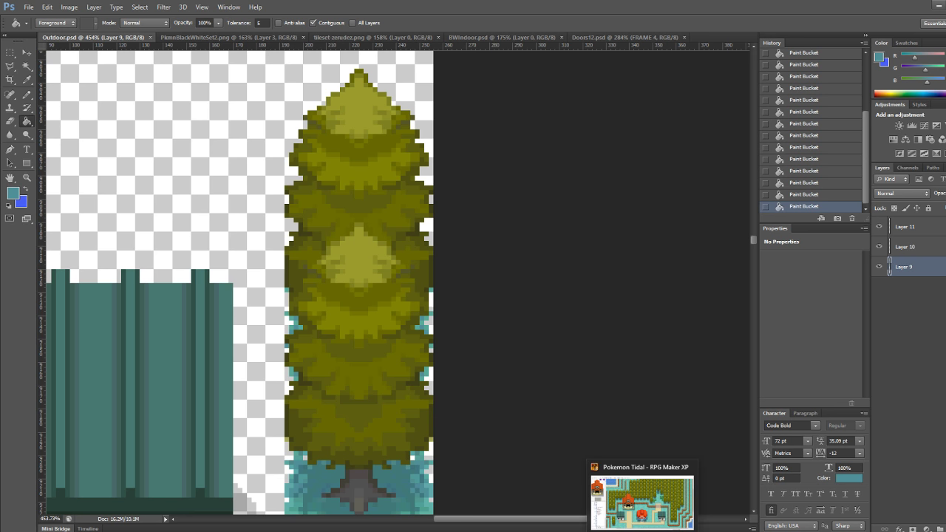
pyautogui.click(643, 531)
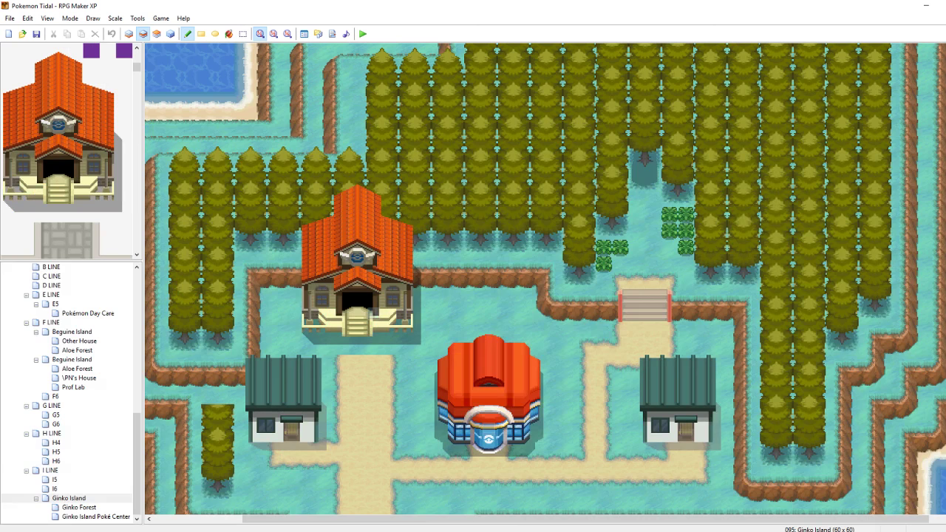
pyautogui.click(68, 507)
pyautogui.click(71, 500)
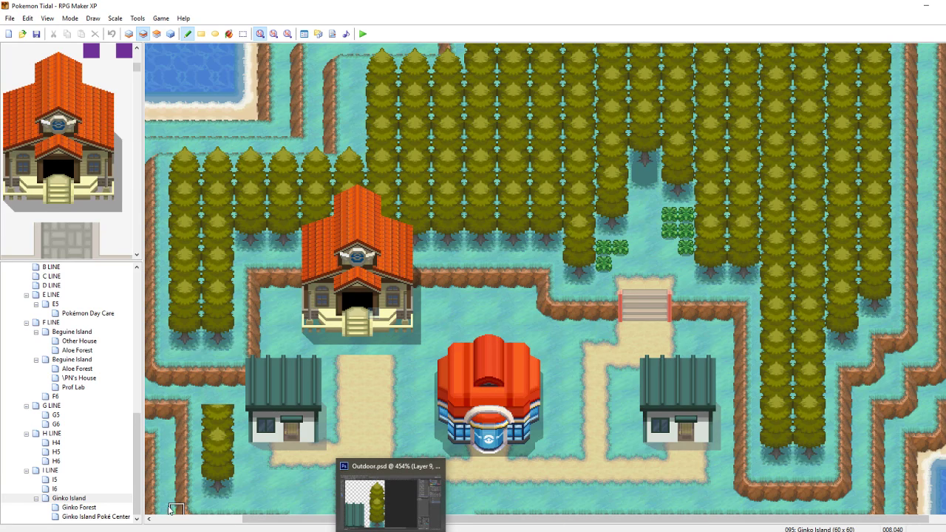
# Switch to the Pokemon Tidal Google Docs document, review its Pokedex table, and return to RPG Maker XP
pyautogui.moveTo(169, 531)
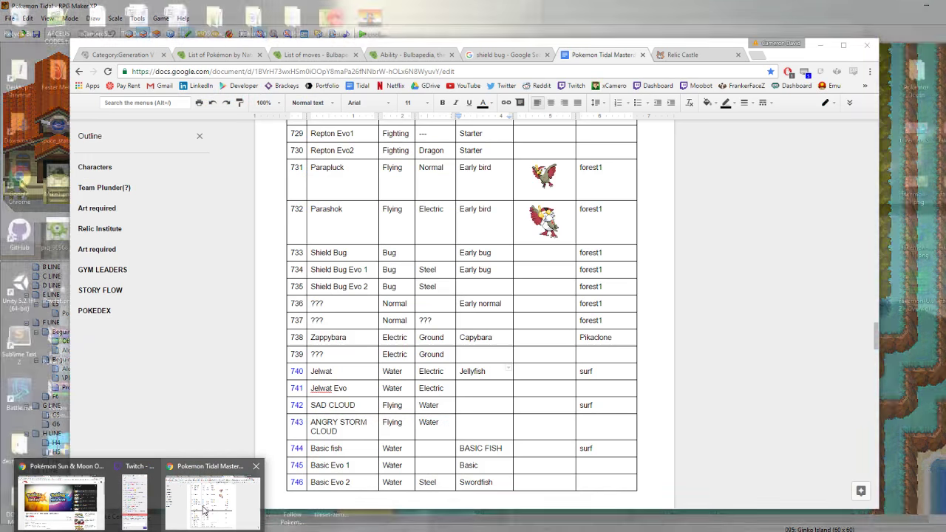
pyautogui.click(203, 510)
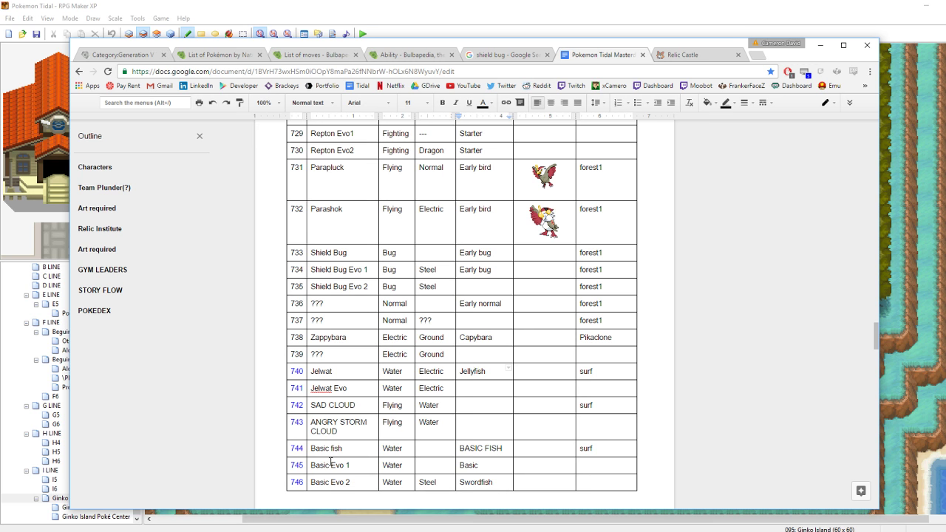
pyautogui.click(582, 4)
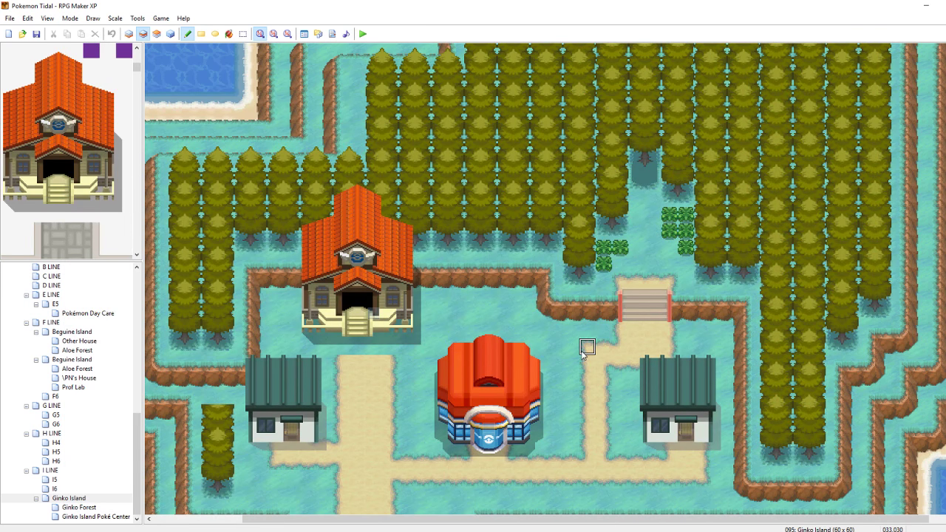
# Set the Ginko Island map to layer 2 editing with the other layers dimmed
pyautogui.click(157, 34)
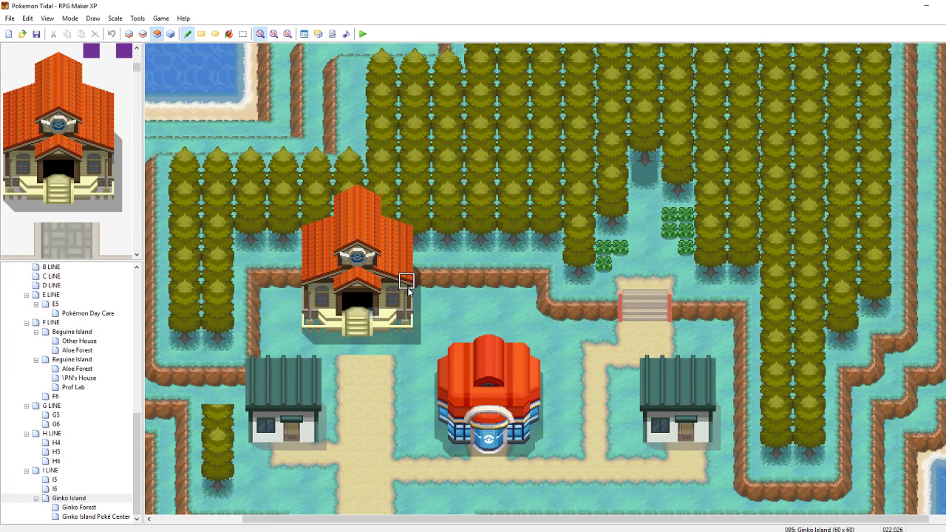
pyautogui.click(145, 35)
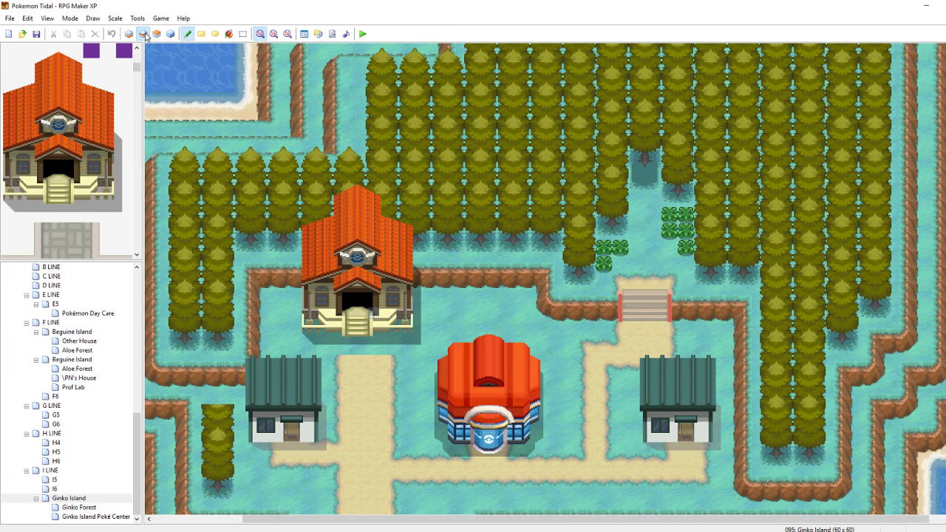
pyautogui.click(145, 35)
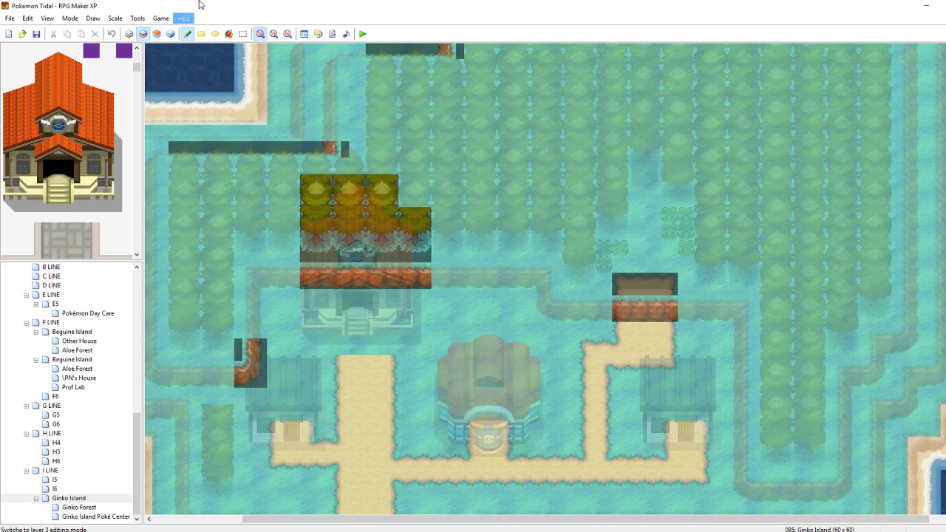
# Extend the sand path up to the large orange-roofed building's steps and place a lower-left sand edge tile beside it below the building
pyautogui.moveTo(341, 366); pyautogui.dragTo(387, 363, button='right')
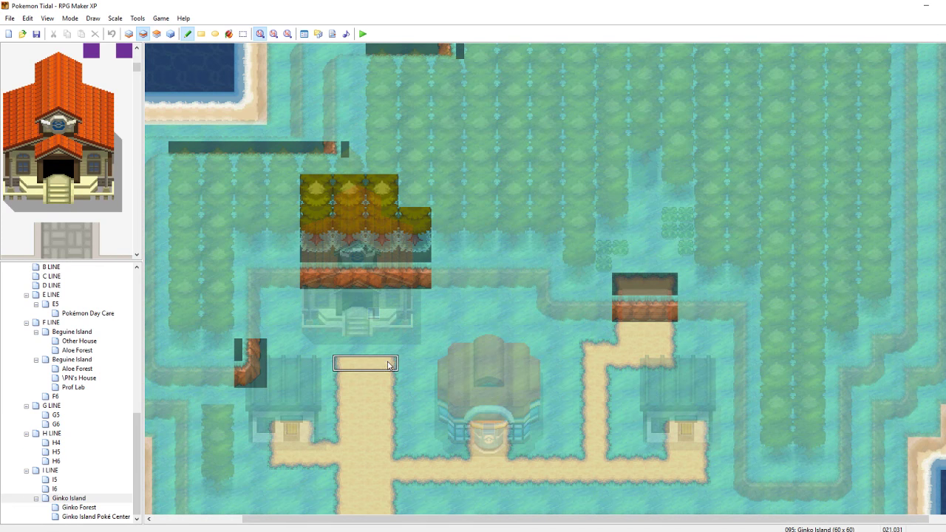
pyautogui.moveTo(387, 361); pyautogui.dragTo(384, 336)
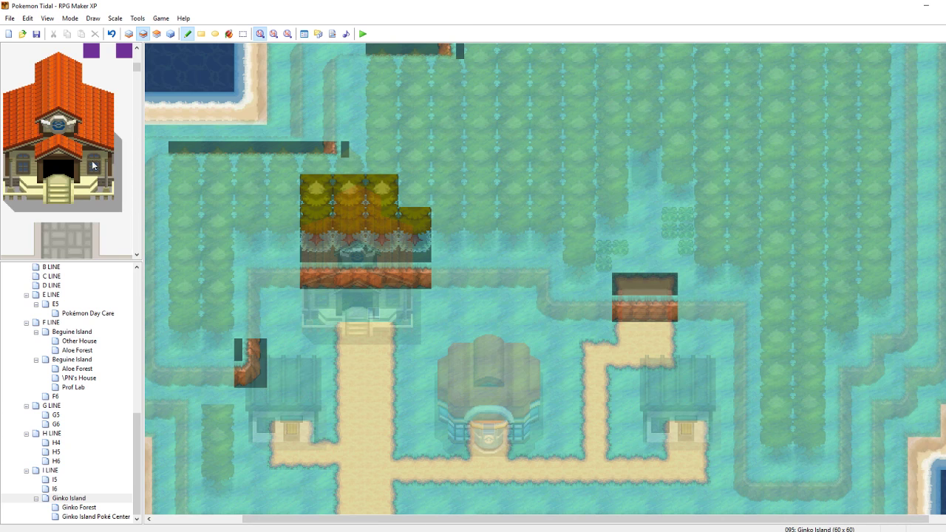
pyautogui.moveTo(137, 67); pyautogui.dragTo(138, 126)
pyautogui.scroll(1, 117, 150)
pyautogui.scroll(-2, 119, 150)
pyautogui.scroll(4, 115, 141)
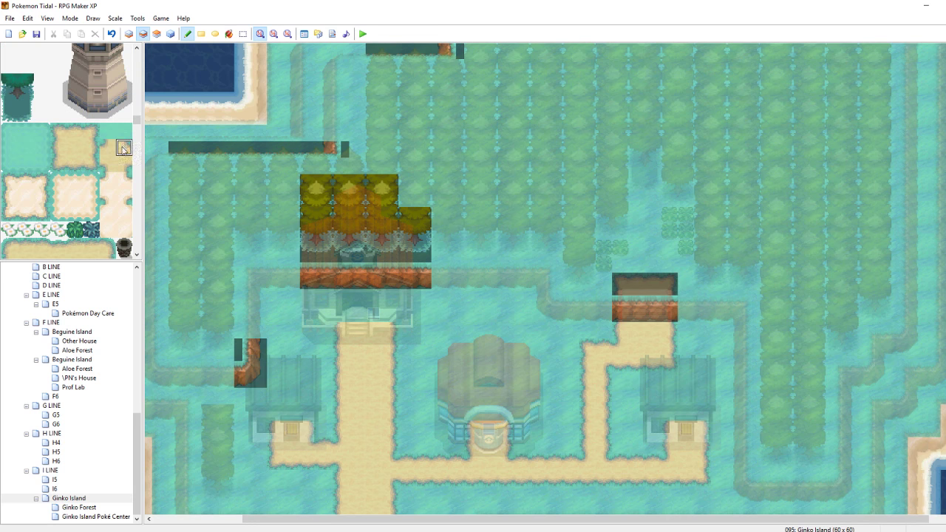
pyautogui.click(110, 165)
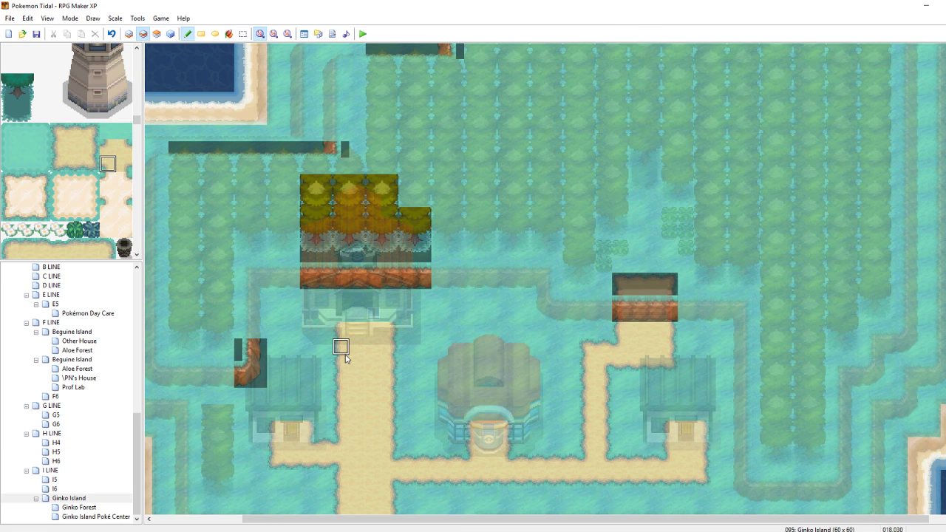
pyautogui.click(57, 164)
pyautogui.click(328, 343)
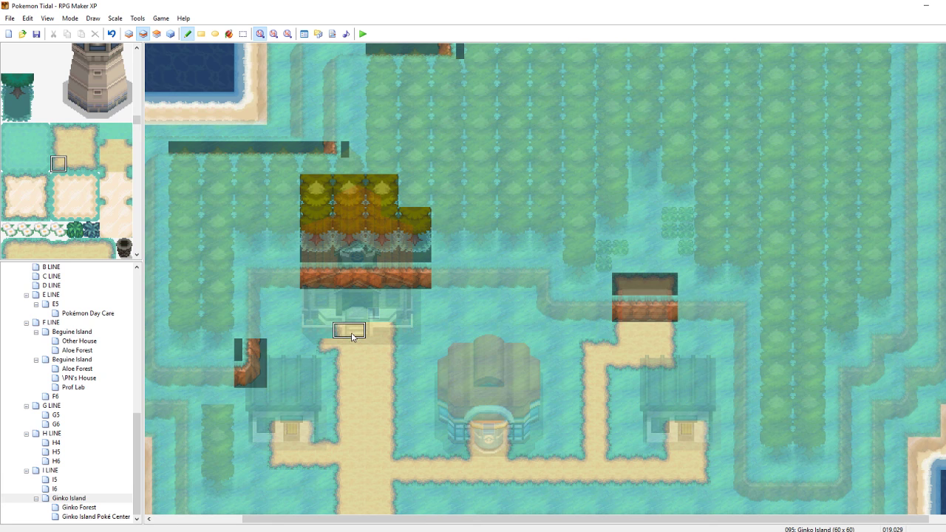
# Widen the sand to the west at the foot of the orange-roofed building's steps, extend it one row north, and show all layers undimmed
pyautogui.rightClick(355, 334)
pyautogui.click(329, 332)
pyautogui.moveTo(326, 334); pyautogui.dragTo(389, 332, button='right')
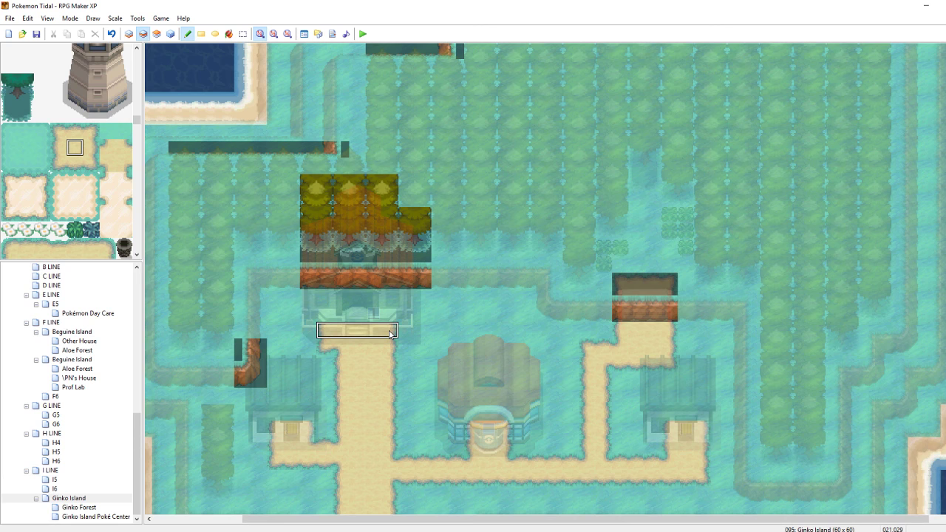
pyautogui.click(386, 320)
pyautogui.rightClick(377, 414)
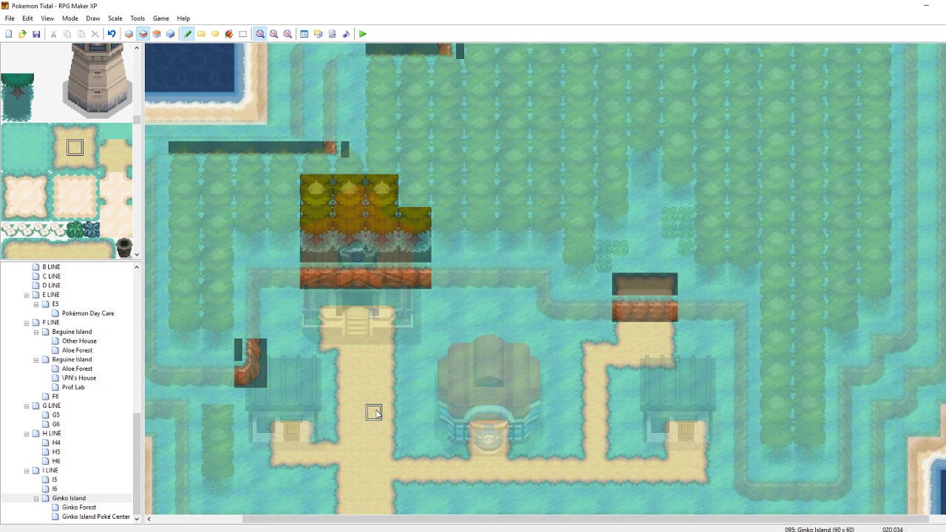
pyautogui.press('F4')
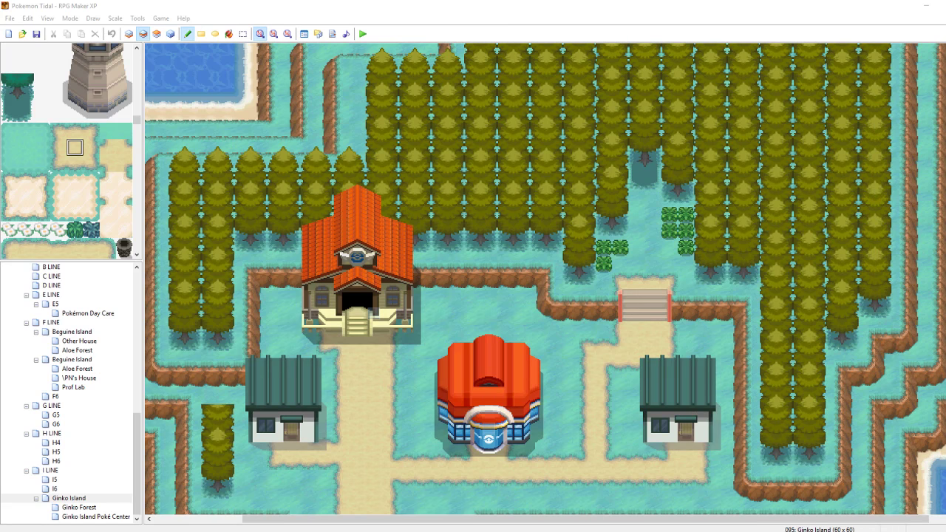
# Bring the Twitter notifications window over the map, view the posted cloud sketch, and move the window away again
pyautogui.moveTo(945, 98); pyautogui.dragTo(327, 41)
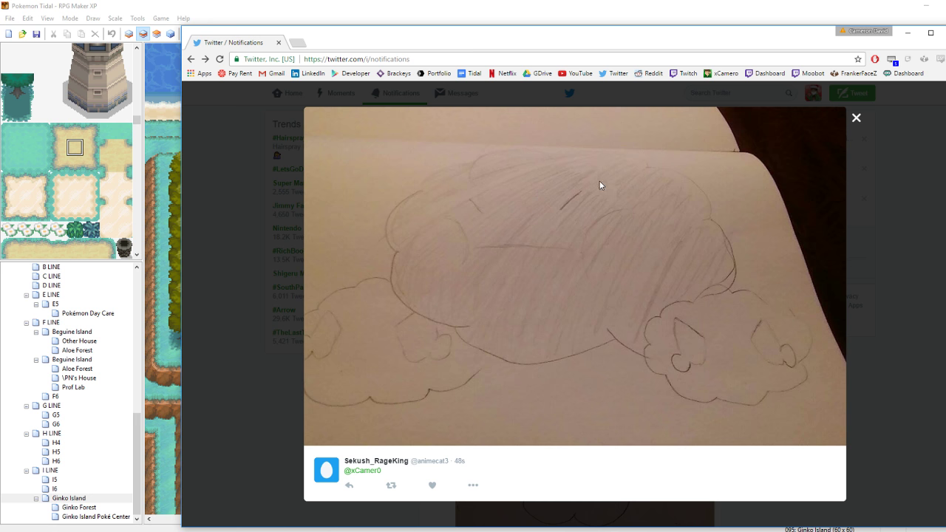
pyautogui.moveTo(456, 54); pyautogui.dragTo(793, 106)
pyautogui.moveTo(673, 94); pyautogui.dragTo(821, 89)
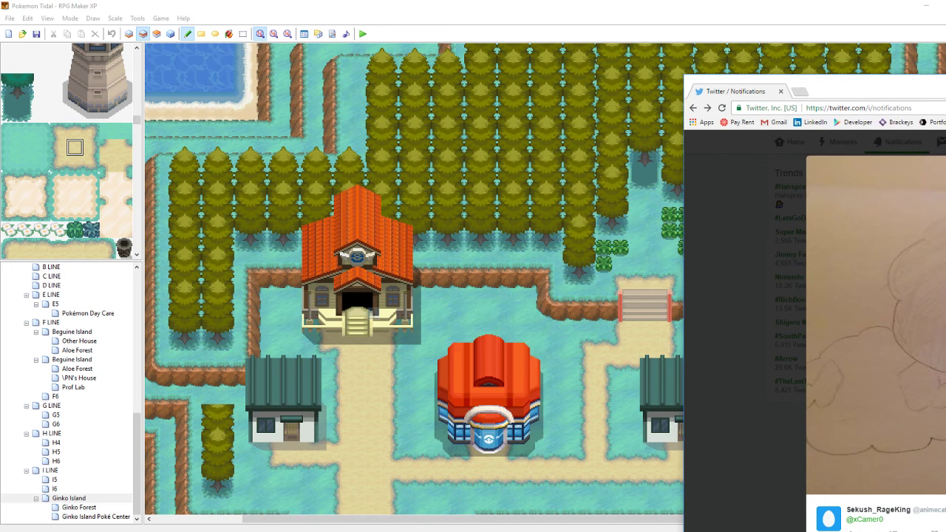
pyautogui.moveTo(945, 92); pyautogui.dragTo(605, 58)
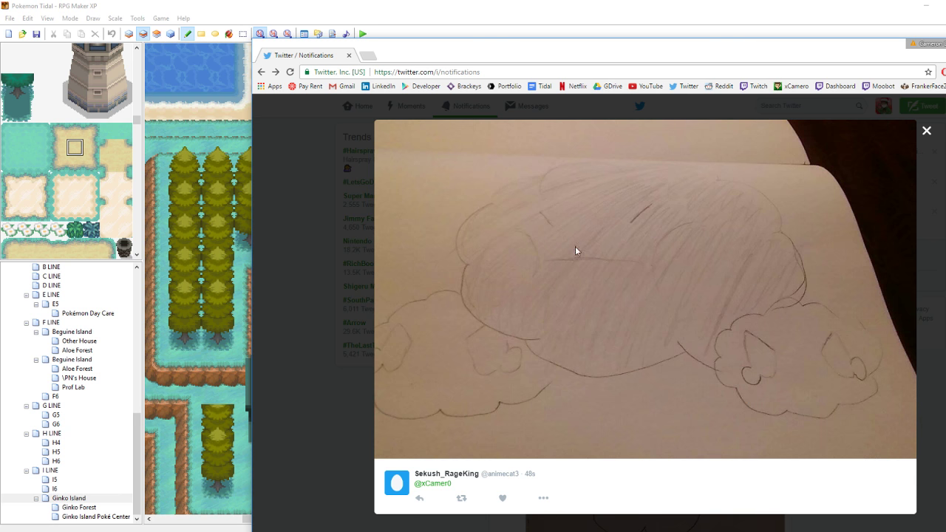
pyautogui.moveTo(490, 58); pyautogui.dragTo(945, 135)
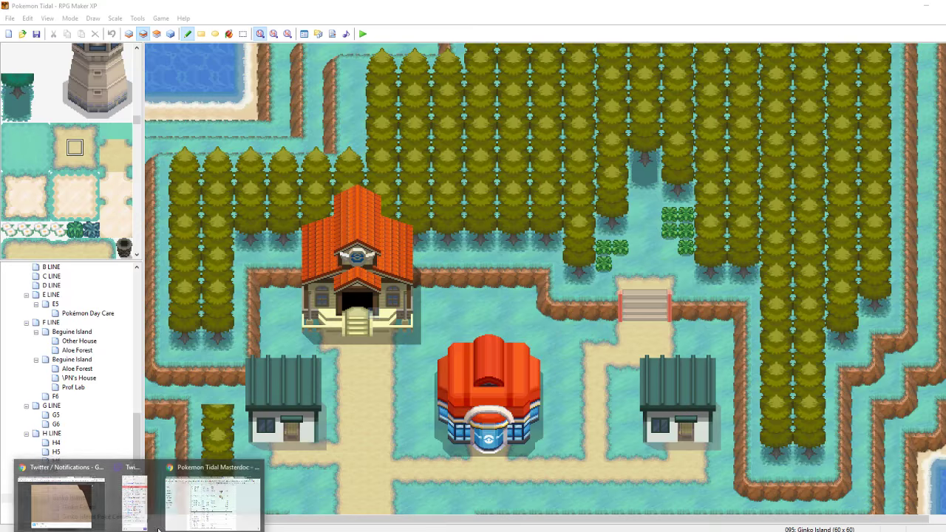
# Switch to the Pokemon Tidal Google Docs document and review the Pokedex table's water entries down to Tabee
pyautogui.click(191, 512)
pyautogui.scroll(-3, 759, 303)
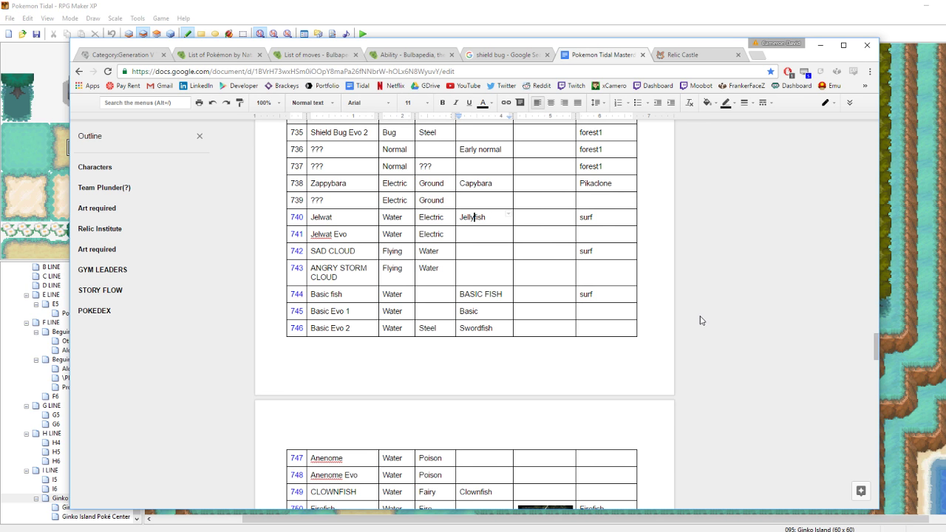
pyautogui.scroll(-4, 701, 320)
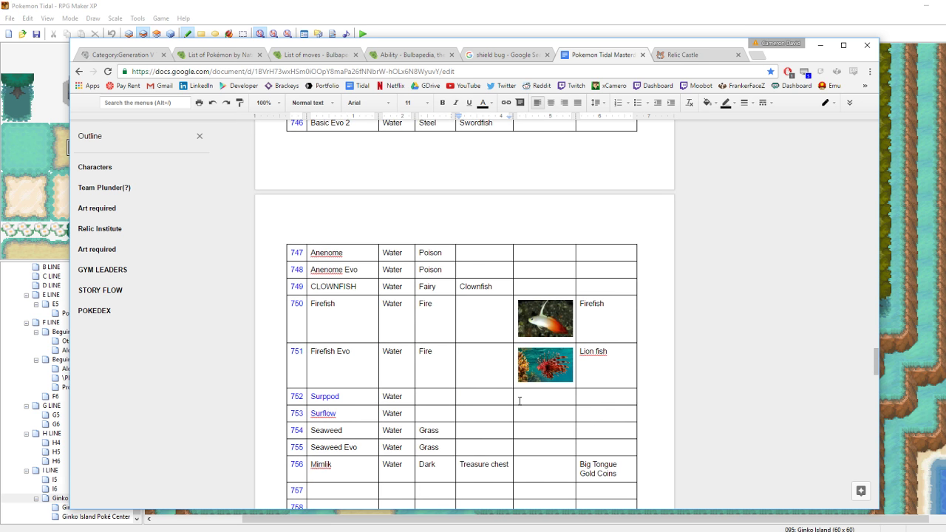
pyautogui.scroll(1, 520, 400)
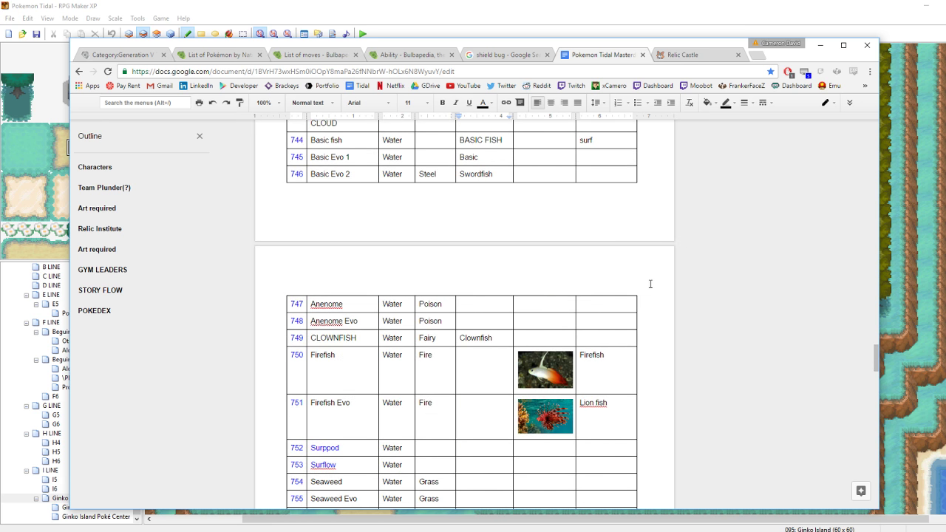
pyautogui.scroll(1, 451, 387)
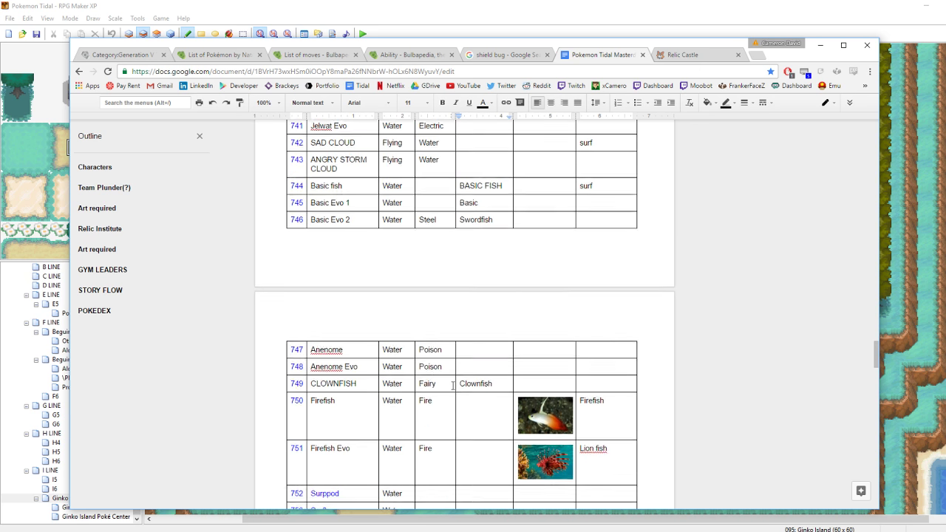
pyautogui.scroll(-3, 450, 340)
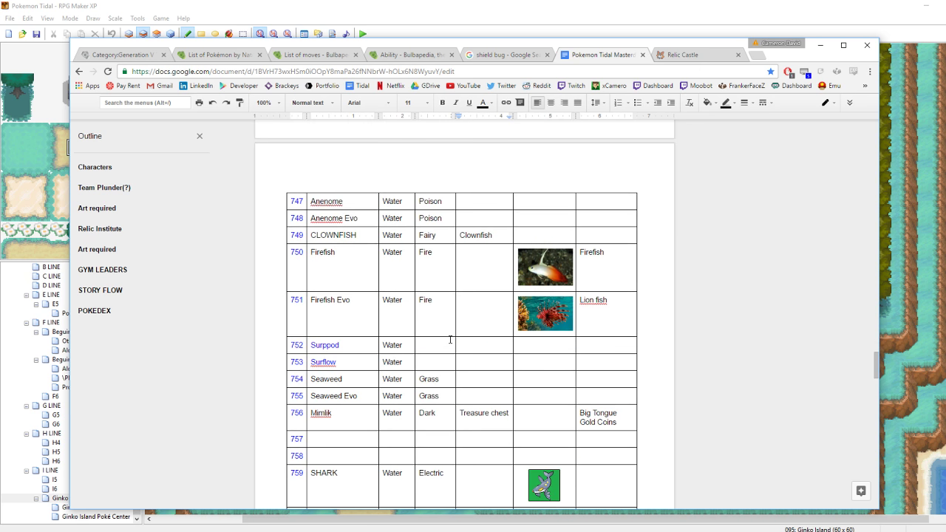
pyautogui.scroll(-1, 450, 339)
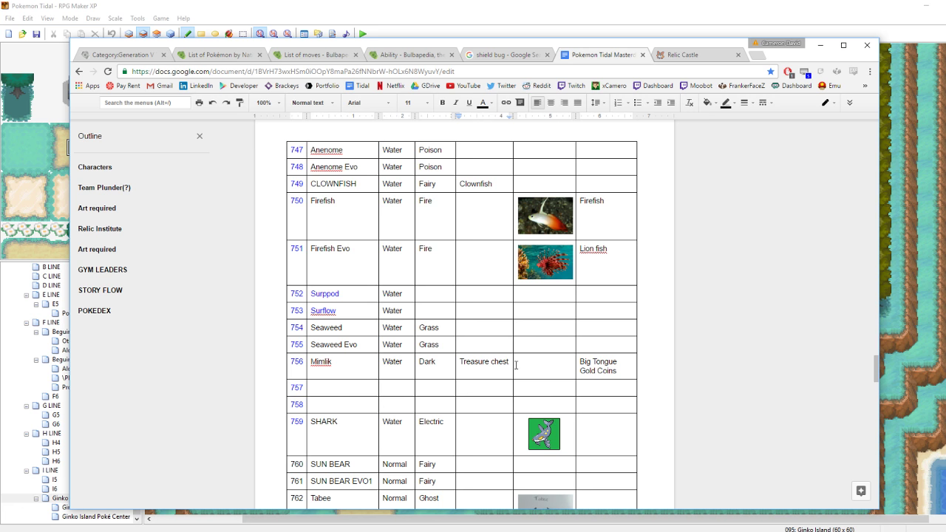
pyautogui.scroll(-3, 516, 365)
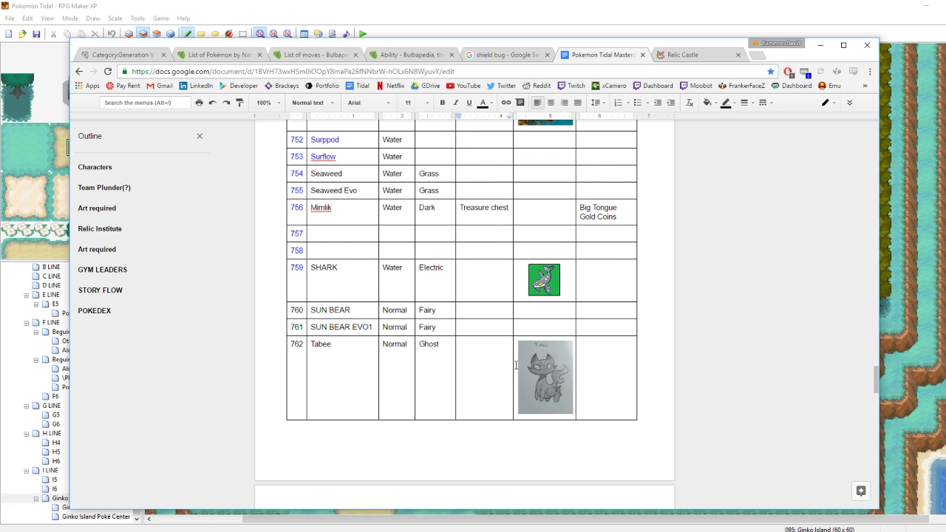
# Return to the Basic fish evolution line in the Pokedex table and select its name, type and description cells
pyautogui.scroll(6, 516, 365)
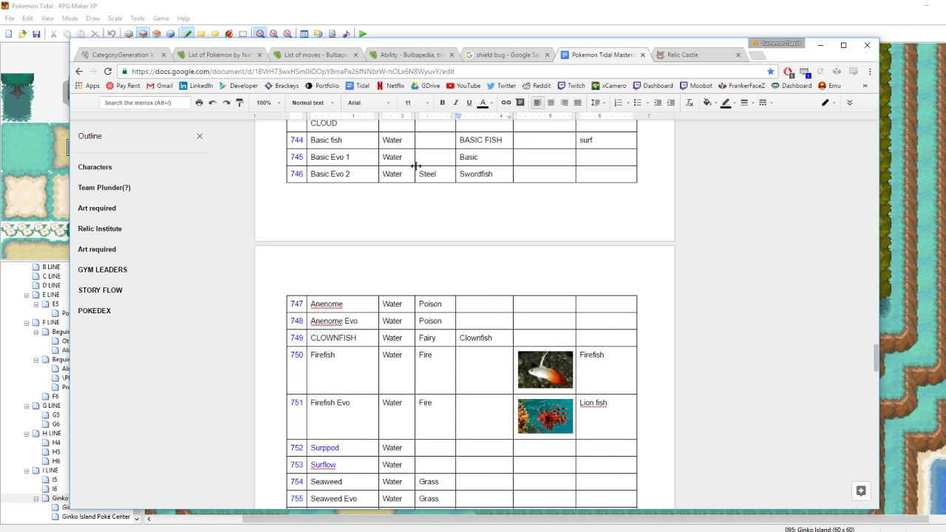
pyautogui.click(396, 139)
pyautogui.doubleClick(386, 157)
pyautogui.moveTo(492, 174); pyautogui.dragTo(312, 136)
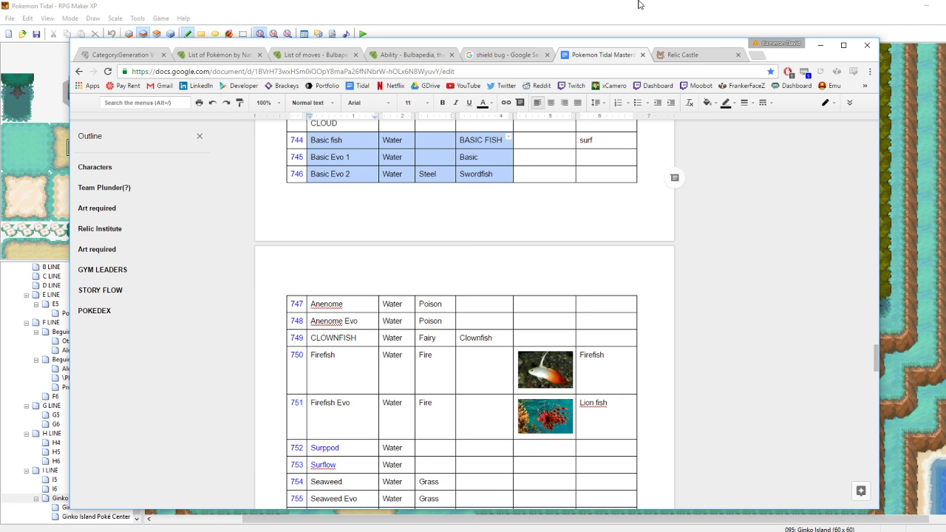
# Review the remaining Pokedex entries through the Cave and Salaspice rows, and place the cursor in entry 779's empty name cell
pyautogui.scroll(-6, 629, 342)
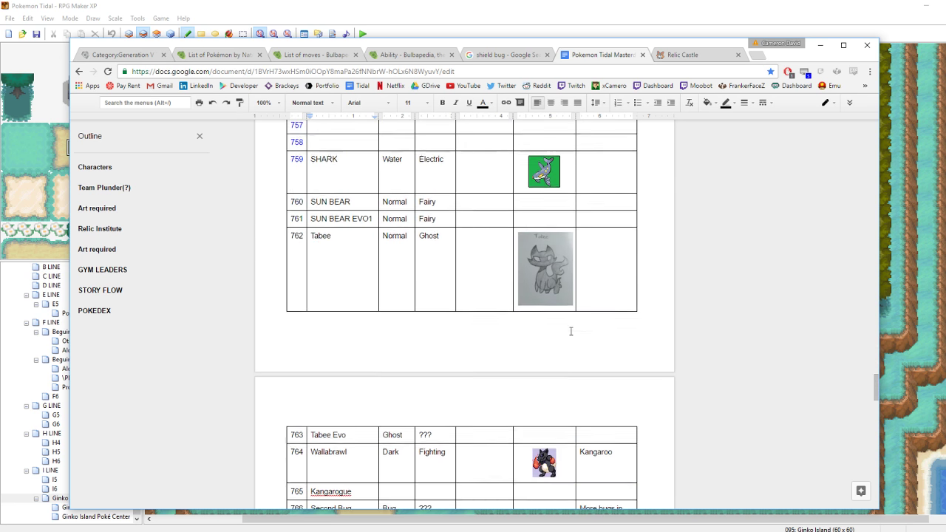
pyautogui.scroll(-10, 571, 331)
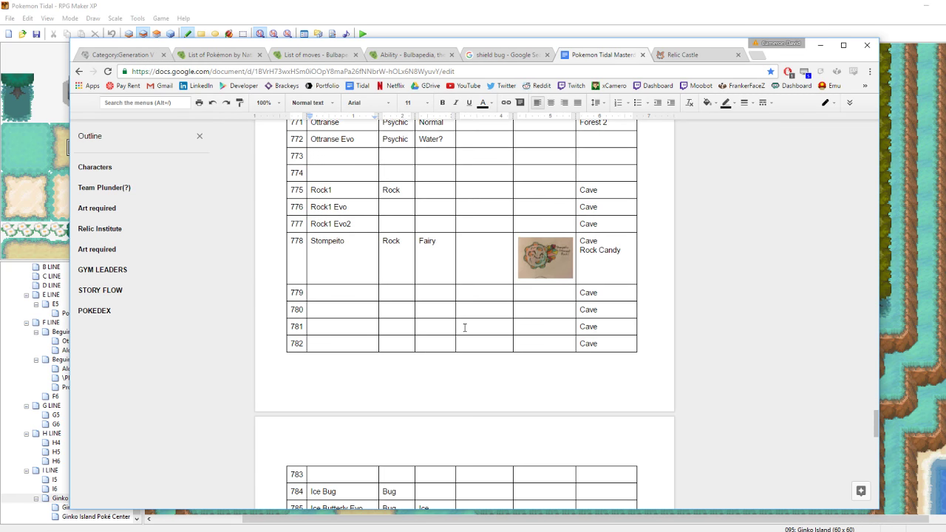
pyautogui.scroll(-4, 465, 328)
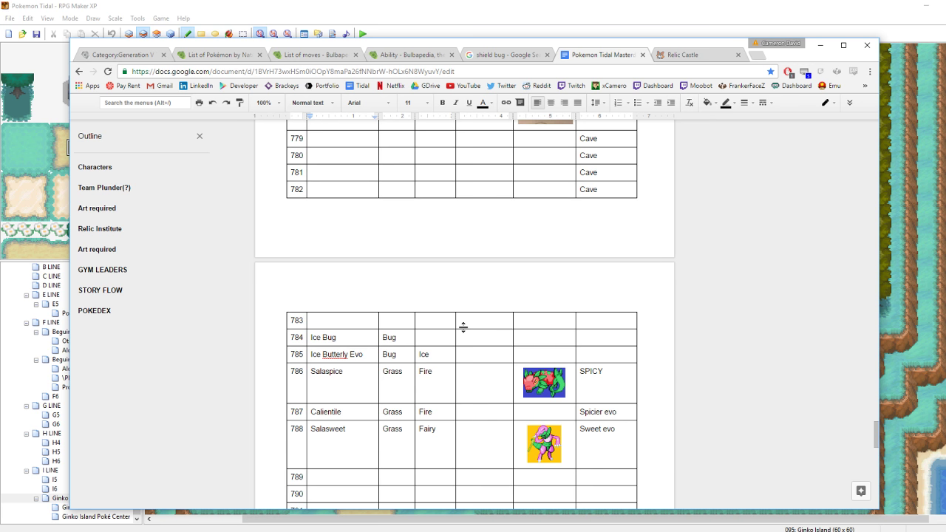
pyautogui.scroll(2, 463, 327)
pyautogui.doubleClick(335, 245)
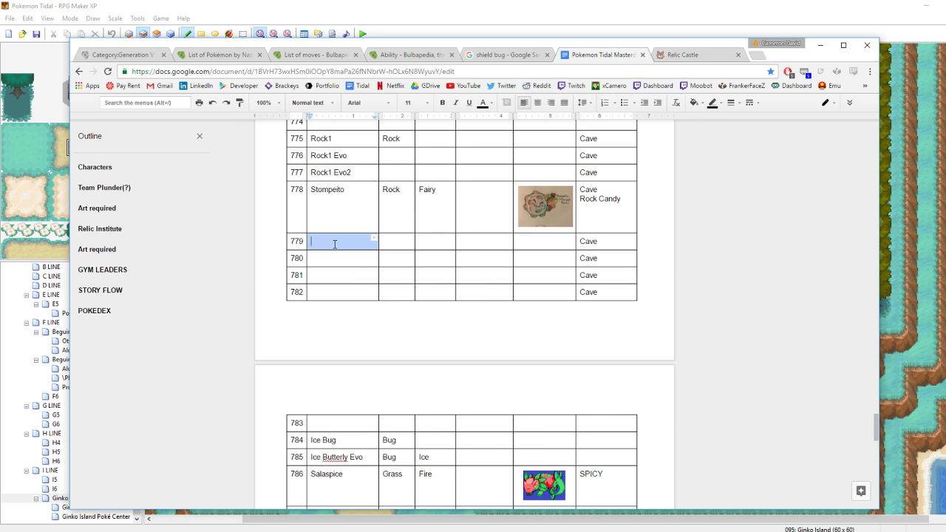
pyautogui.click(335, 245)
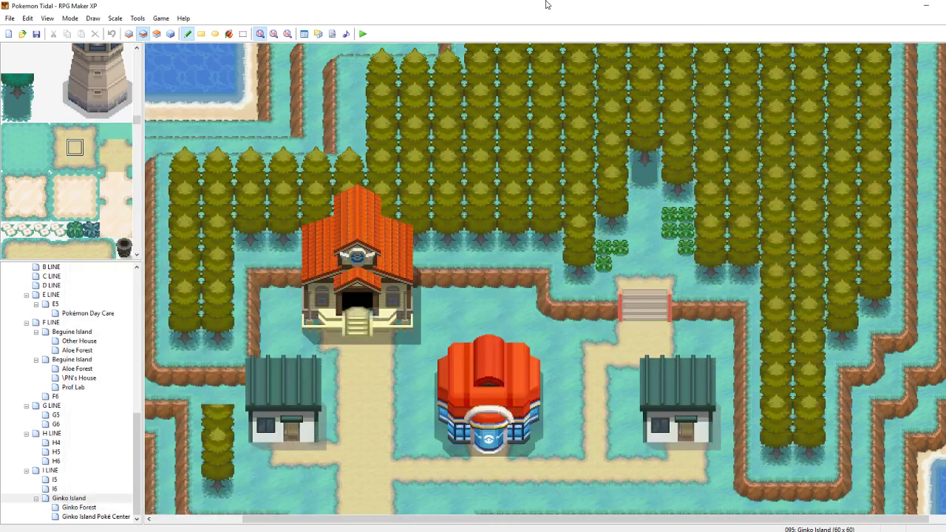
# Return to RPG Maker XP, dim the other layers, and place a lower-right sand edge tile below the orange-roofed building's steps
pyautogui.click(539, 6)
pyautogui.rightClick(584, 349)
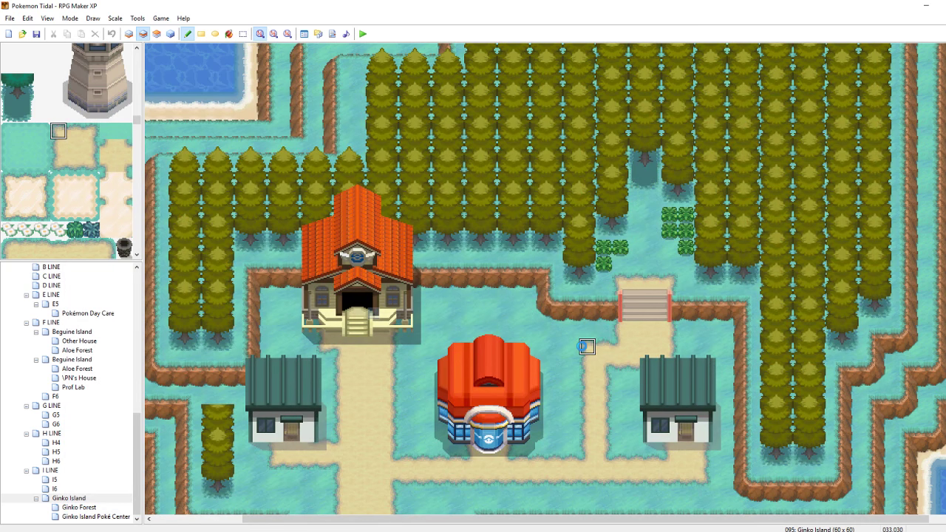
pyautogui.click(157, 36)
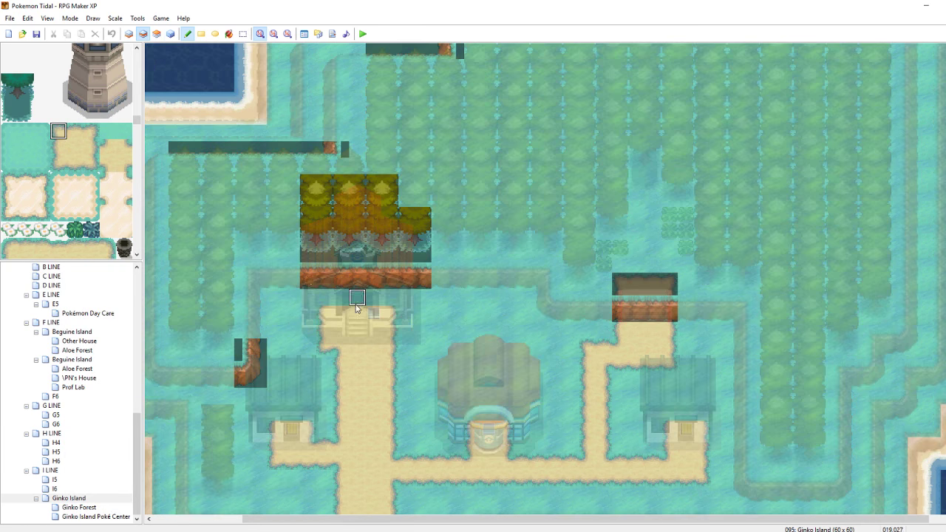
pyautogui.click(94, 167)
pyautogui.click(387, 349)
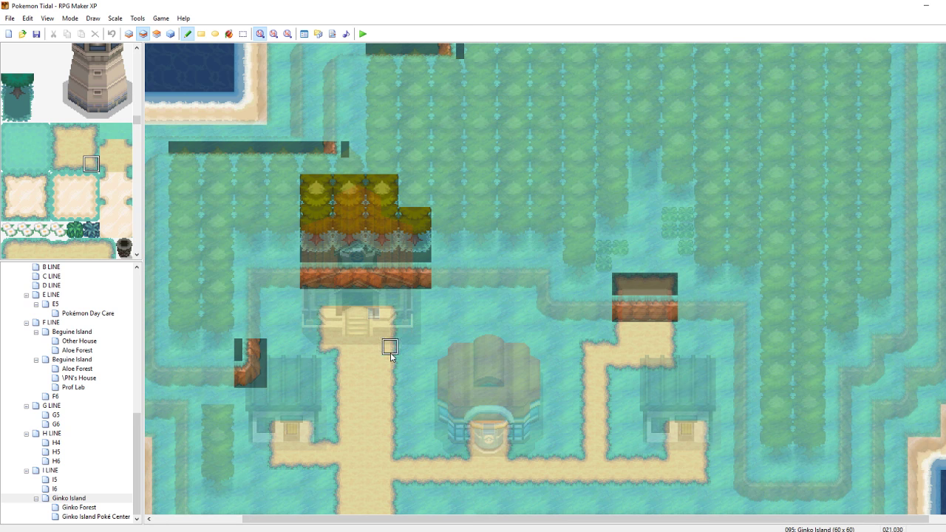
# Narrow the main sand path by one tile with east-edge tiles down to the cross path, and finish the junction there
pyautogui.click(124, 162)
pyautogui.moveTo(397, 364); pyautogui.dragTo(396, 411, button='right')
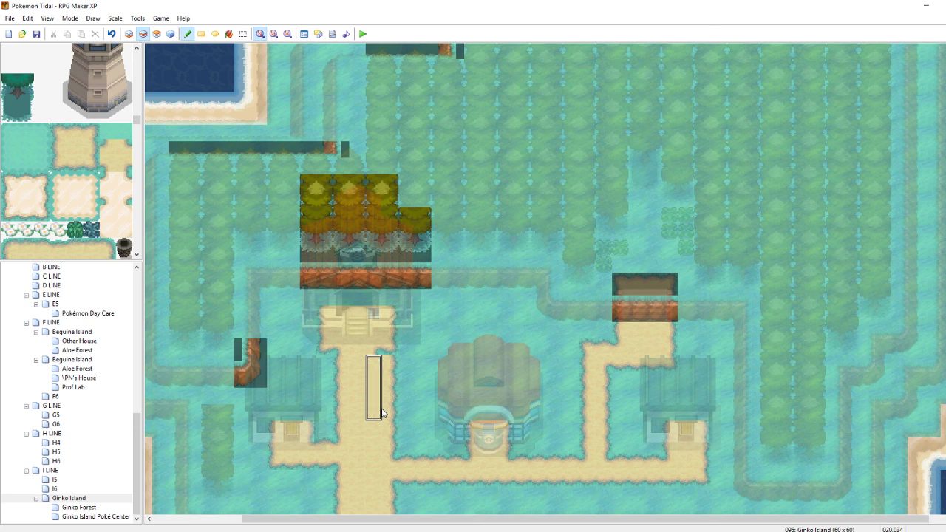
pyautogui.click(378, 411)
pyautogui.click(378, 427)
pyautogui.click(377, 443)
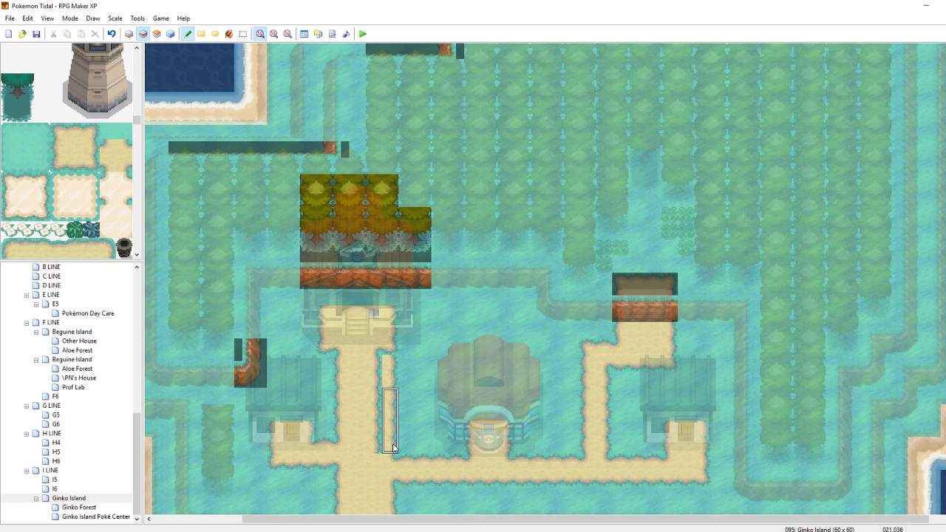
pyautogui.moveTo(393, 460); pyautogui.dragTo(411, 461, button='right')
pyautogui.click(397, 460)
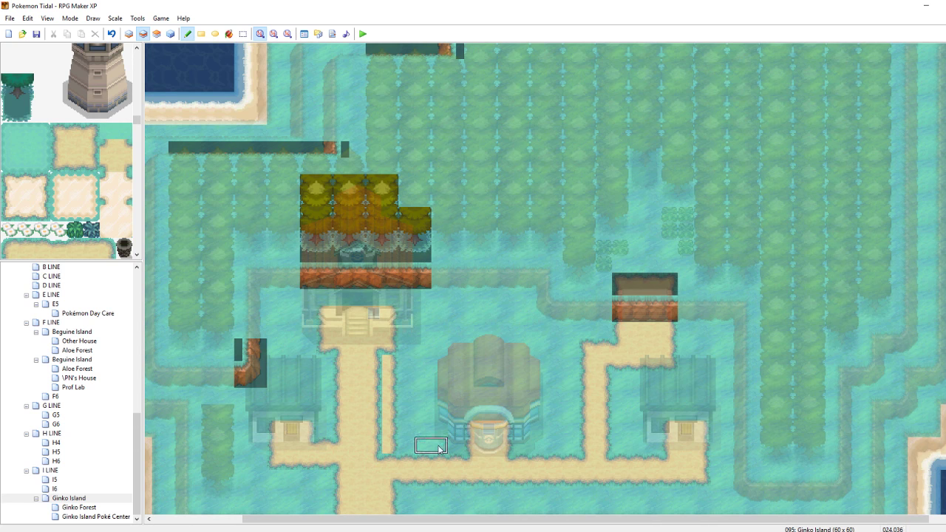
# Erase the leftover strip of sand east of the narrowed main path on layer 2, and compare the dimmed and undimmed views
pyautogui.press('F4')
pyautogui.press('F4')
pyautogui.click(128, 36)
pyautogui.click(142, 35)
pyautogui.moveTo(388, 364); pyautogui.dragTo(390, 447)
pyautogui.press('F4')
pyautogui.press('F4')
pyautogui.press('F4')
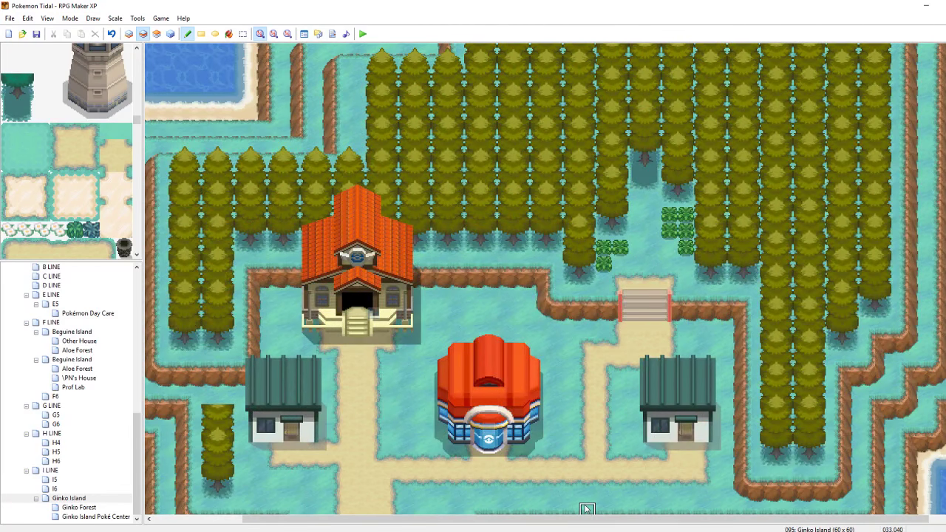
# Dim the other layers and erase layer 2's ground tiles between the main path and the Poké Center, along the cliff, and down the center's east side
pyautogui.press('F4')
pyautogui.moveTo(407, 365)
pyautogui.mouseDown()
pyautogui.moveTo(414, 441)
pyautogui.moveTo(454, 444)
pyautogui.moveTo(423, 425)
pyautogui.moveTo(424, 348)
pyautogui.moveTo(406, 330)
pyautogui.moveTo(419, 311)
pyautogui.moveTo(405, 289)
pyautogui.moveTo(437, 310)
pyautogui.moveTo(527, 311)
pyautogui.moveTo(548, 337)
pyautogui.moveTo(539, 299)
pyautogui.moveTo(486, 284)
pyautogui.mouseUp()
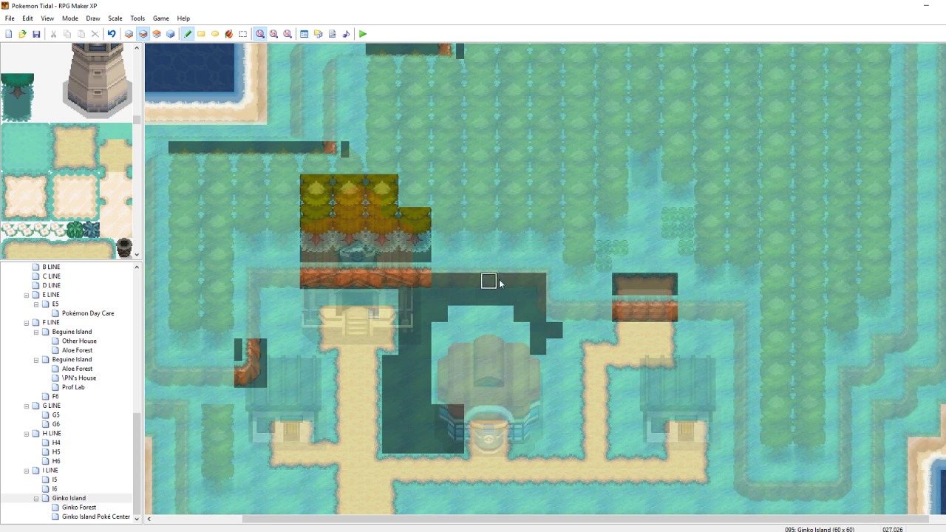
pyautogui.click(539, 304)
pyautogui.moveTo(556, 323)
pyautogui.mouseDown()
pyautogui.moveTo(553, 442)
pyautogui.moveTo(509, 444)
pyautogui.mouseUp()
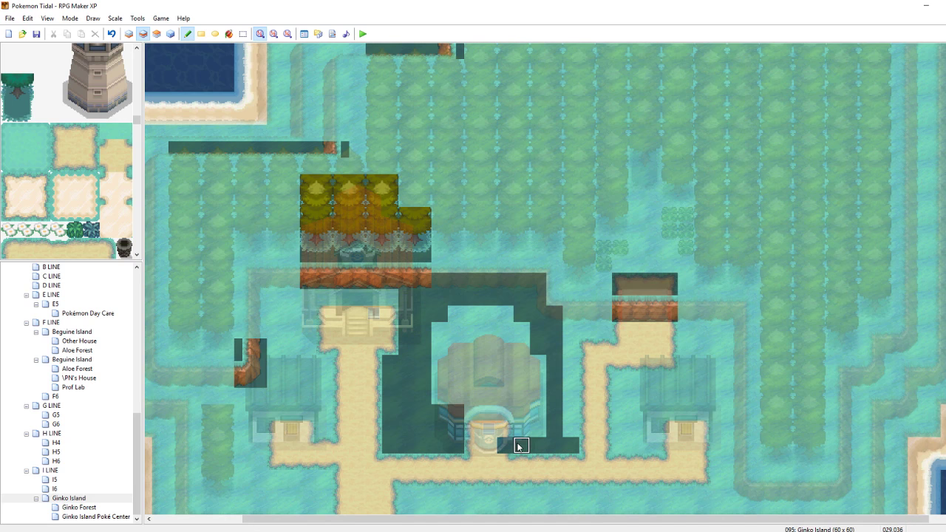
pyautogui.rightClick(506, 438)
pyautogui.click(506, 444)
# Erase the remaining layer 2 ground tiles behind the Poké Center's roof and walls, and save the project
pyautogui.rightClick(426, 437)
pyautogui.moveTo(441, 398)
pyautogui.mouseDown()
pyautogui.moveTo(532, 408)
pyautogui.moveTo(538, 429)
pyautogui.moveTo(525, 366)
pyautogui.moveTo(488, 392)
pyautogui.moveTo(459, 393)
pyautogui.mouseUp()
pyautogui.hotkey('ctrl', 's')
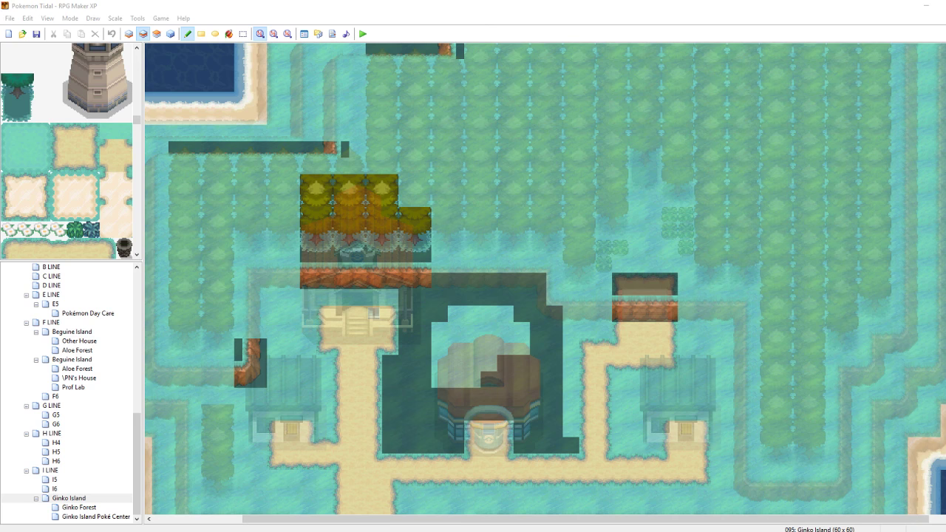
pyautogui.click(429, 414)
pyautogui.moveTo(446, 417)
pyautogui.mouseDown()
pyautogui.moveTo(449, 327)
pyautogui.moveTo(474, 362)
pyautogui.moveTo(492, 327)
pyautogui.moveTo(522, 345)
pyautogui.mouseUp()
# Switch to the Pokemon Tidal Masterdoc in Chrome and review the Pokedex rows from 775 to 806, including the Stompeito sketch
pyautogui.moveTo(139, 531)
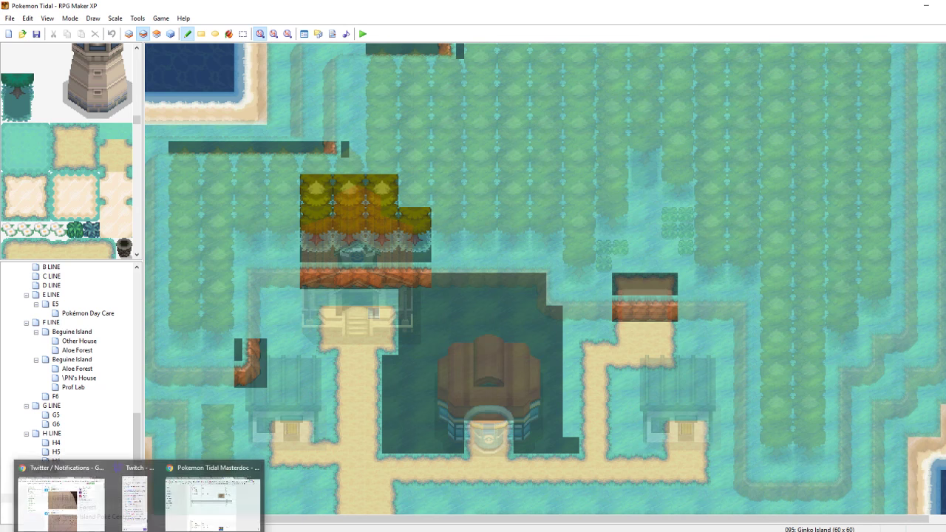
pyautogui.click(212, 503)
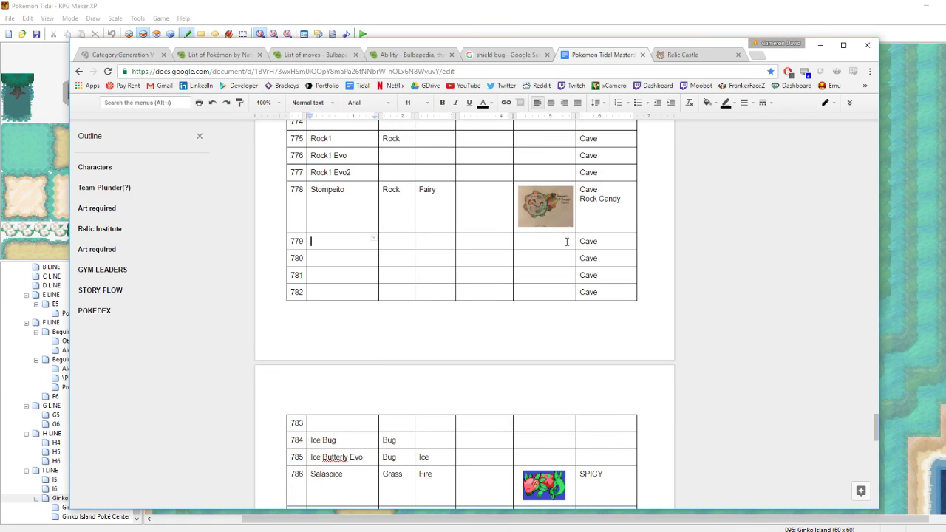
pyautogui.click(545, 201)
pyautogui.hotkey('ctrl', 'a')
pyautogui.scroll(-11, 547, 202)
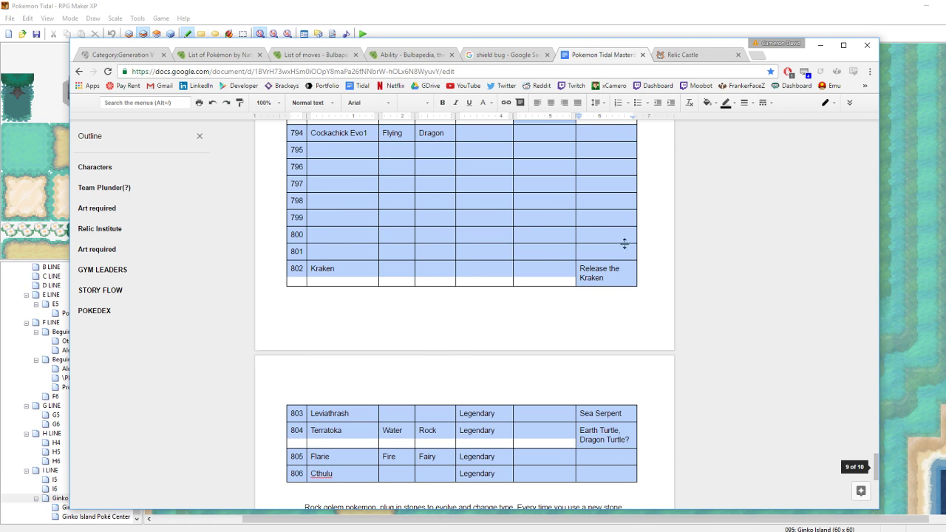
pyautogui.click(515, 247)
pyautogui.scroll(5, 541, 268)
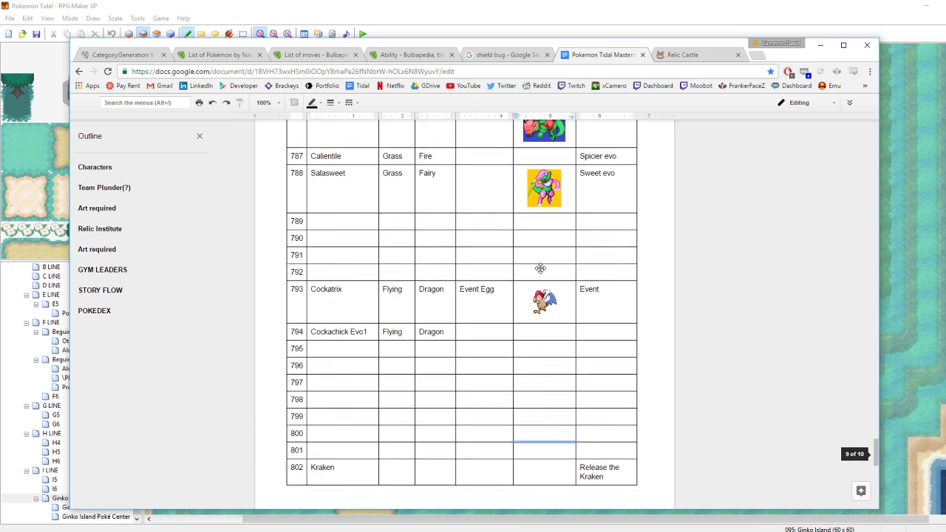
pyautogui.scroll(5, 540, 269)
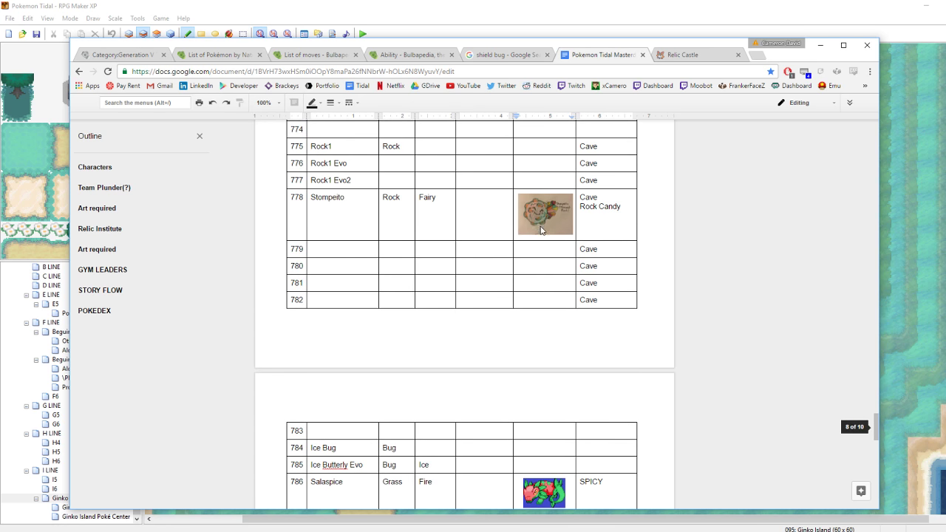
pyautogui.click(541, 231)
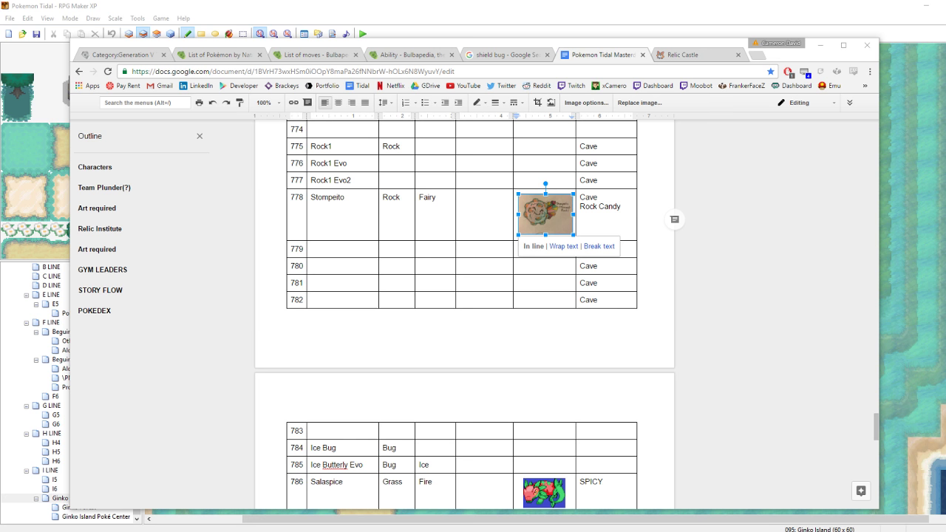
pyautogui.click(503, 270)
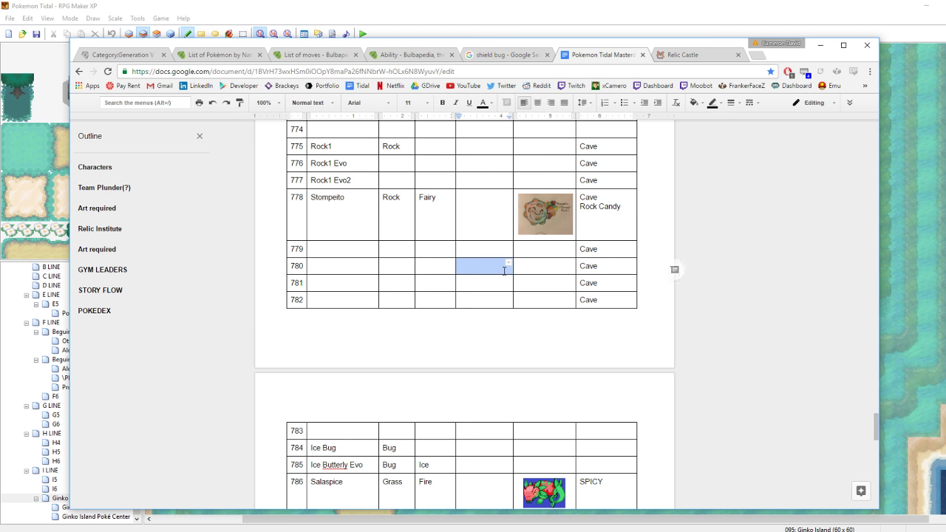
pyautogui.doubleClick(675, 273)
pyautogui.click(674, 273)
pyautogui.doubleClick(728, 248)
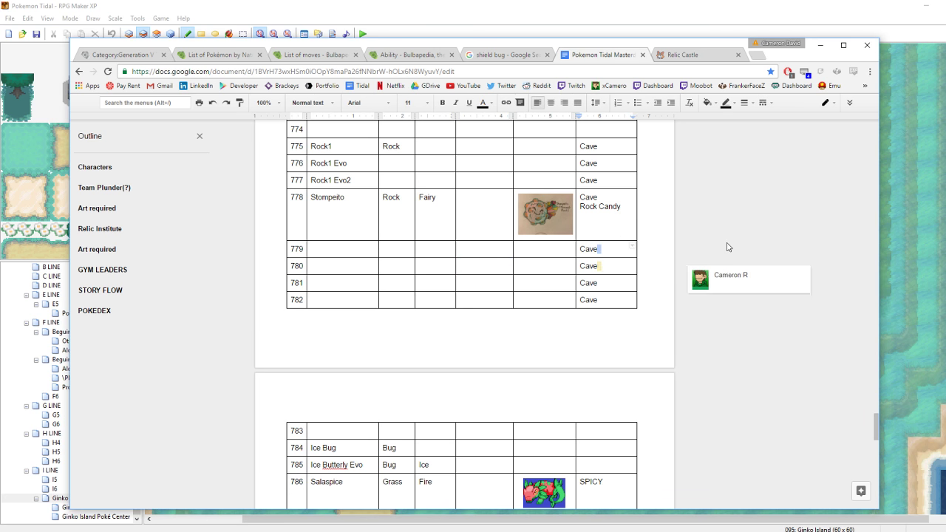
# Return to RPG Maker XP, erase layer 2's ground tiles beside the east path and around the east house, and save the project
pyautogui.click(700, 4)
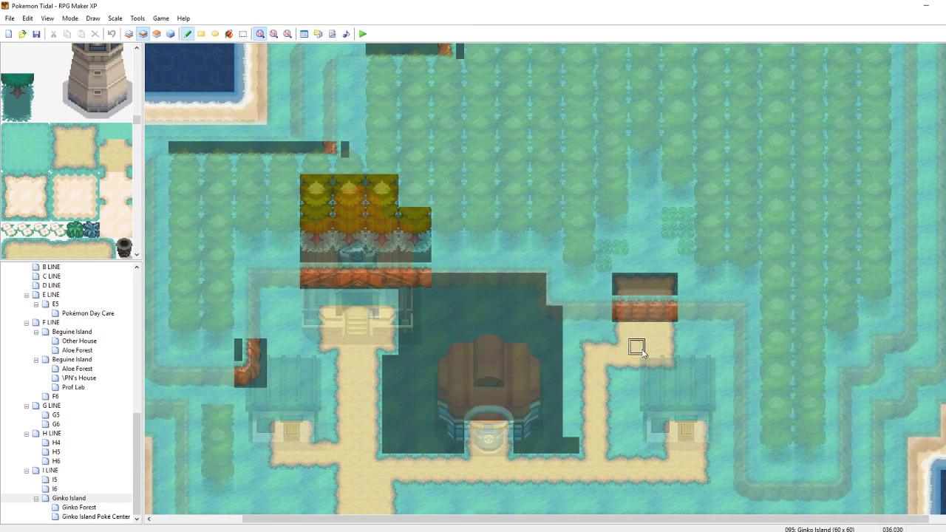
pyautogui.moveTo(538, 337)
pyautogui.mouseDown()
pyautogui.moveTo(600, 329)
pyautogui.moveTo(573, 362)
pyautogui.moveTo(578, 427)
pyautogui.mouseUp()
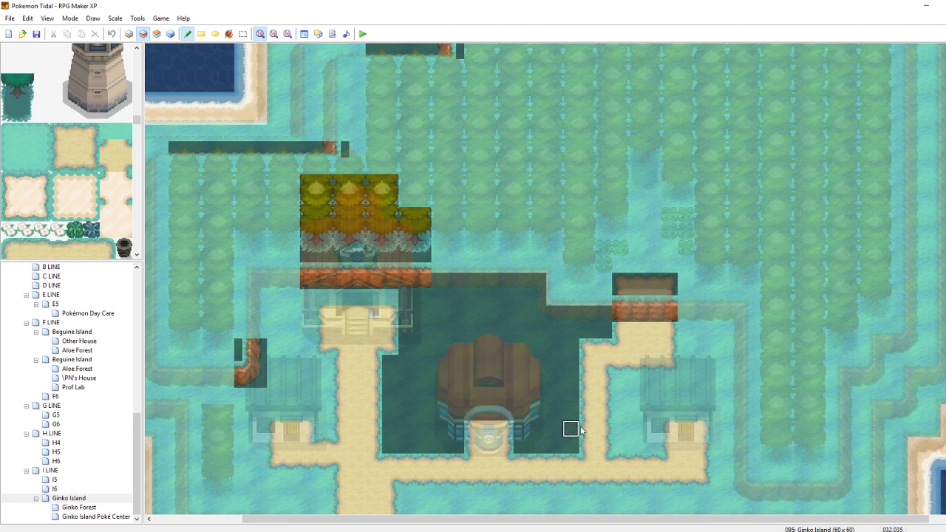
pyautogui.moveTo(621, 394)
pyautogui.mouseDown()
pyautogui.moveTo(624, 422)
pyautogui.moveTo(654, 440)
pyautogui.moveTo(652, 415)
pyautogui.moveTo(634, 397)
pyautogui.moveTo(638, 368)
pyautogui.moveTo(635, 380)
pyautogui.moveTo(625, 434)
pyautogui.moveTo(644, 438)
pyautogui.moveTo(643, 394)
pyautogui.moveTo(651, 401)
pyautogui.moveTo(636, 383)
pyautogui.moveTo(666, 378)
pyautogui.moveTo(669, 391)
pyautogui.moveTo(650, 414)
pyautogui.mouseUp()
pyautogui.hotkey('ctrl', 'z')
pyautogui.moveTo(636, 406); pyautogui.dragTo(635, 402, button='right')
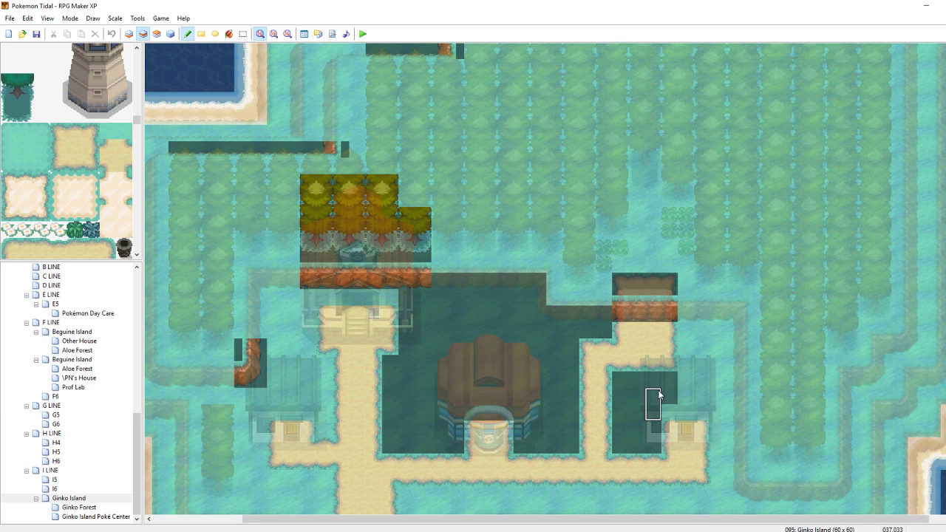
pyautogui.moveTo(660, 395)
pyautogui.mouseDown()
pyautogui.moveTo(701, 386)
pyautogui.moveTo(689, 370)
pyautogui.moveTo(689, 320)
pyautogui.moveTo(721, 320)
pyautogui.moveTo(732, 332)
pyautogui.moveTo(735, 469)
pyautogui.moveTo(718, 351)
pyautogui.moveTo(707, 344)
pyautogui.mouseUp()
pyautogui.hotkey('ctrl', 's')
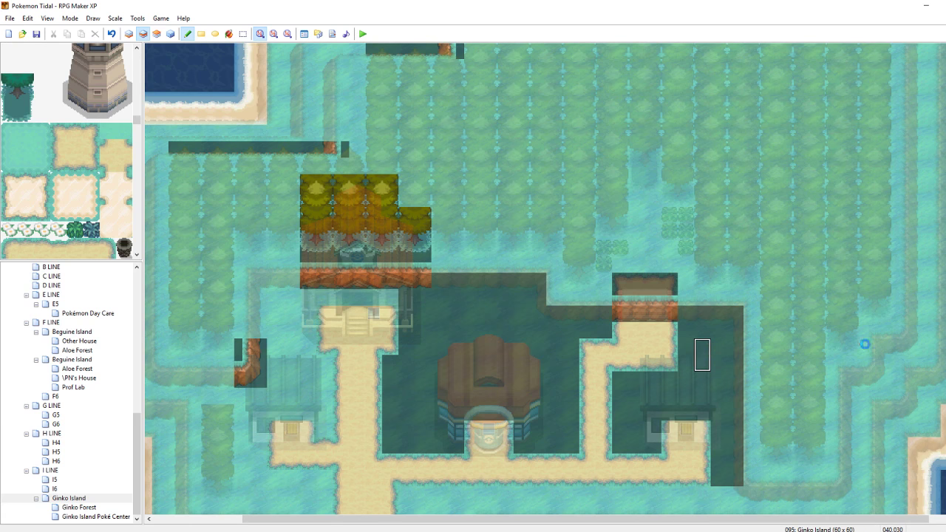
# Erase layer 2's ground tiles between the cross path and the southern cliff, undim the other layers, and switch to layer 3 editing
pyautogui.scroll(-3, 546, 278)
pyautogui.moveTo(732, 332)
pyautogui.mouseDown()
pyautogui.moveTo(437, 339)
pyautogui.moveTo(413, 348)
pyautogui.moveTo(438, 366)
pyautogui.moveTo(480, 370)
pyautogui.mouseUp()
pyautogui.press('F4')
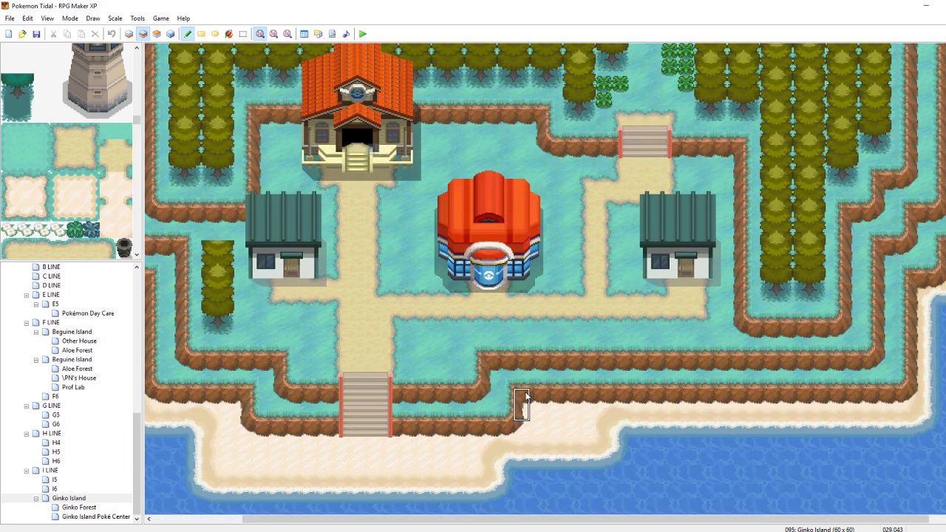
pyautogui.click(157, 33)
# Try to copy the lone tree column west of the west house into the gap beside the orange-roofed building on layer 3
pyautogui.moveTo(226, 314)
pyautogui.mouseDown(button='right')
pyautogui.moveTo(227, 282)
pyautogui.moveTo(228, 321)
pyautogui.moveTo(208, 252)
pyautogui.mouseUp(button='right')
pyautogui.press('F4')
pyautogui.press('F4')
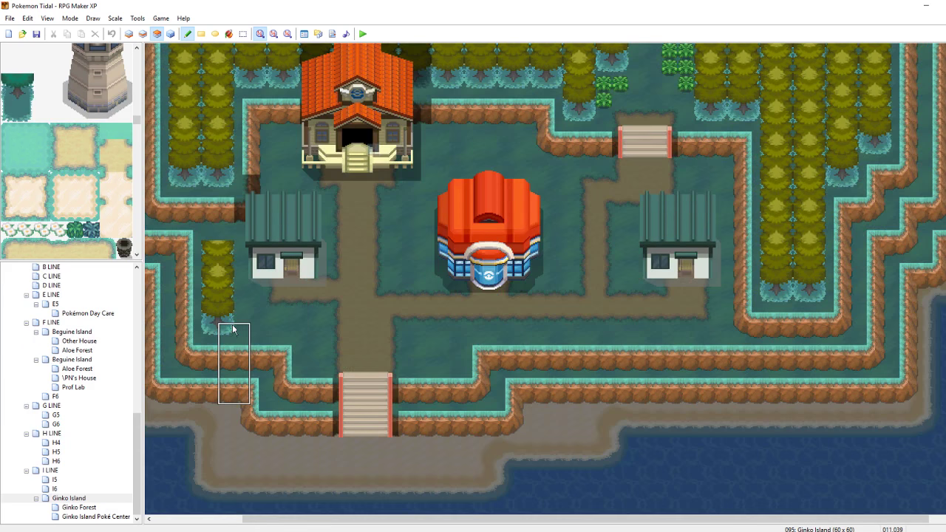
pyautogui.moveTo(230, 327); pyautogui.dragTo(209, 251, button='right')
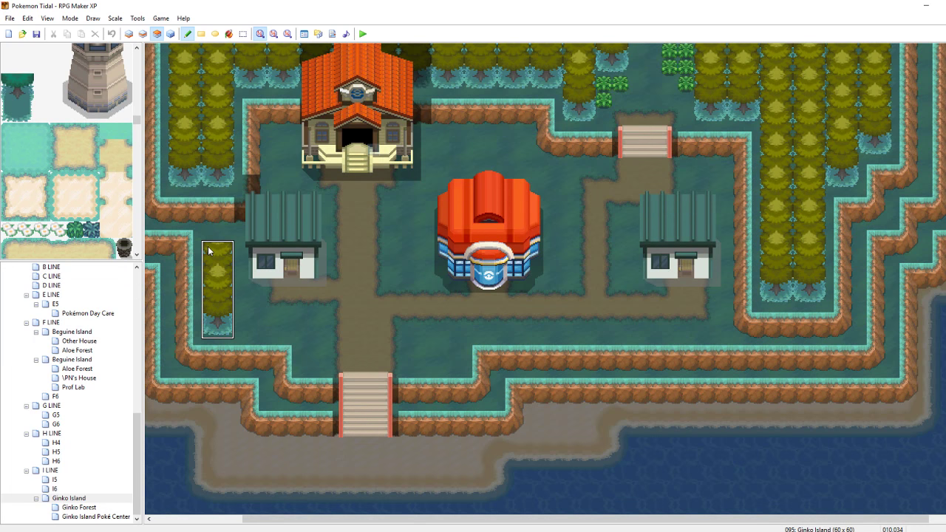
pyautogui.click(267, 110)
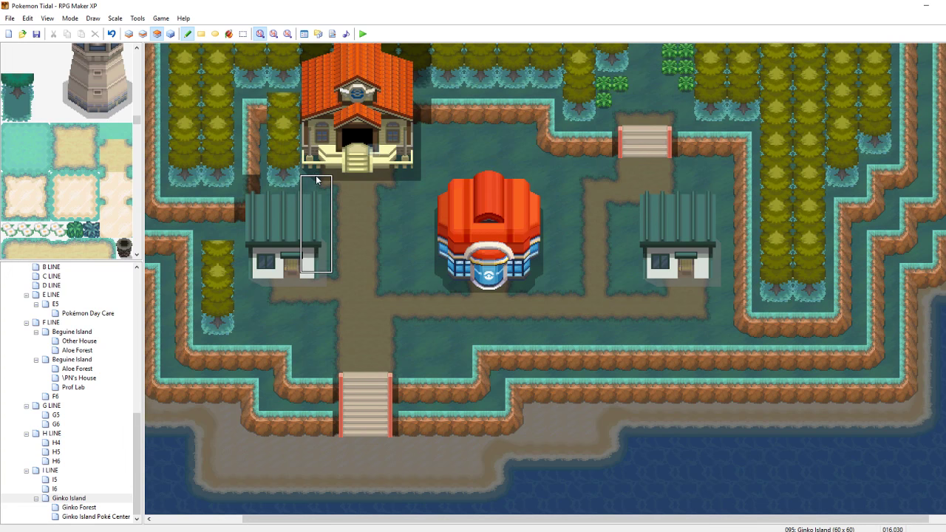
pyautogui.press('F4')
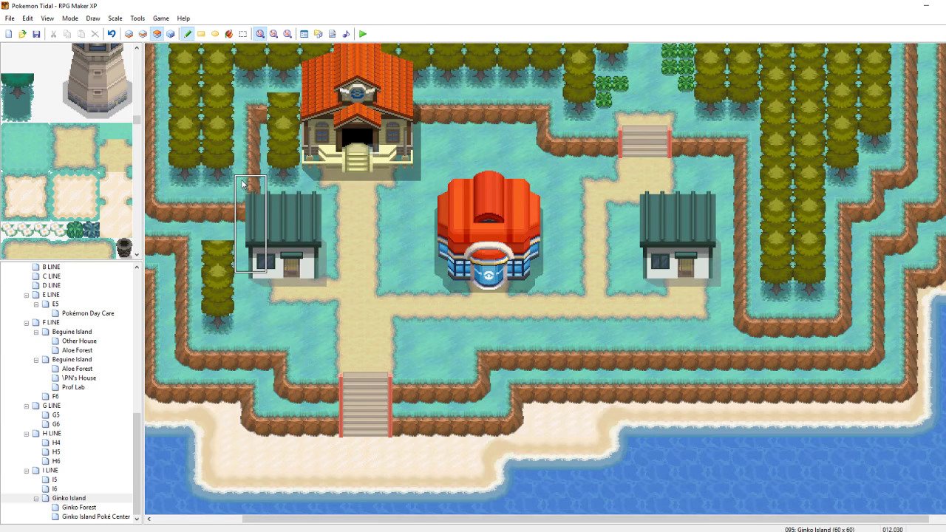
pyautogui.press('F4')
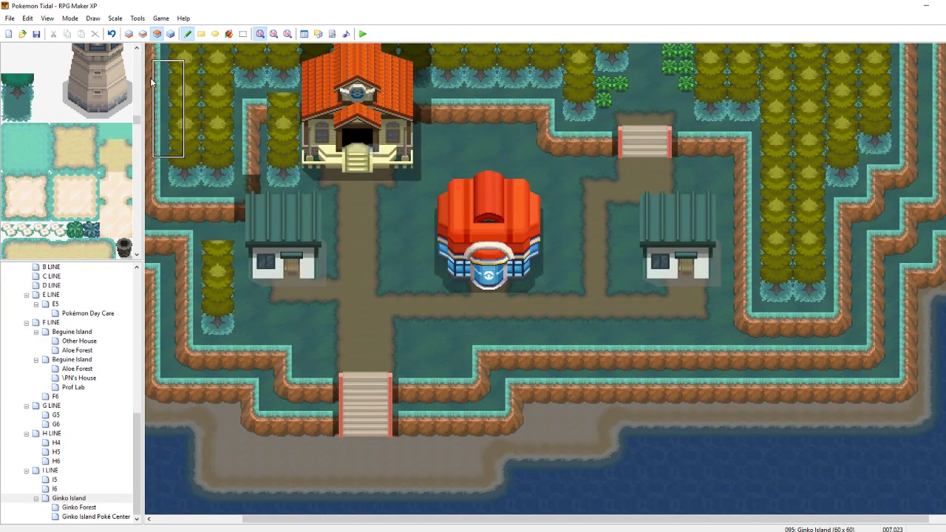
# Try capping the copied tree column with a treetop from the northern tree row, and undo the tree placement
pyautogui.scroll(3, 291, 99)
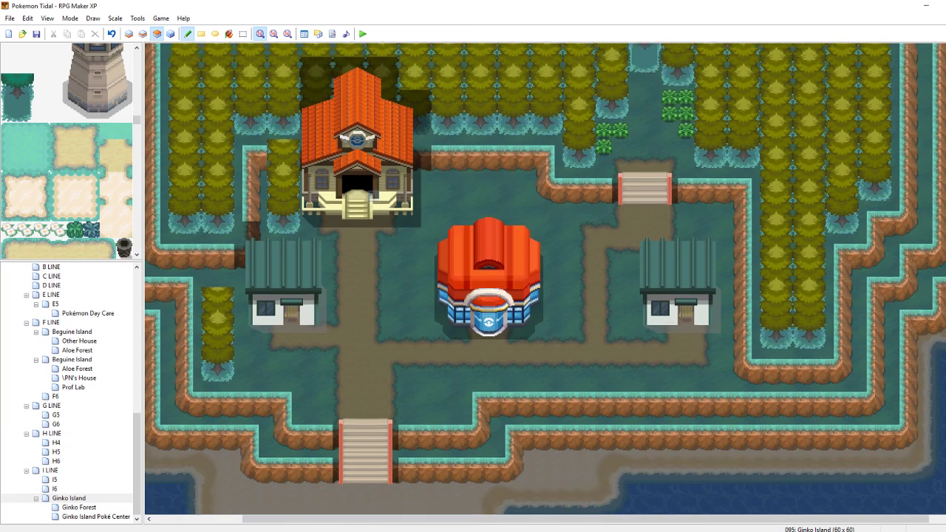
pyautogui.moveTo(289, 98); pyautogui.dragTo(280, 89, button='right')
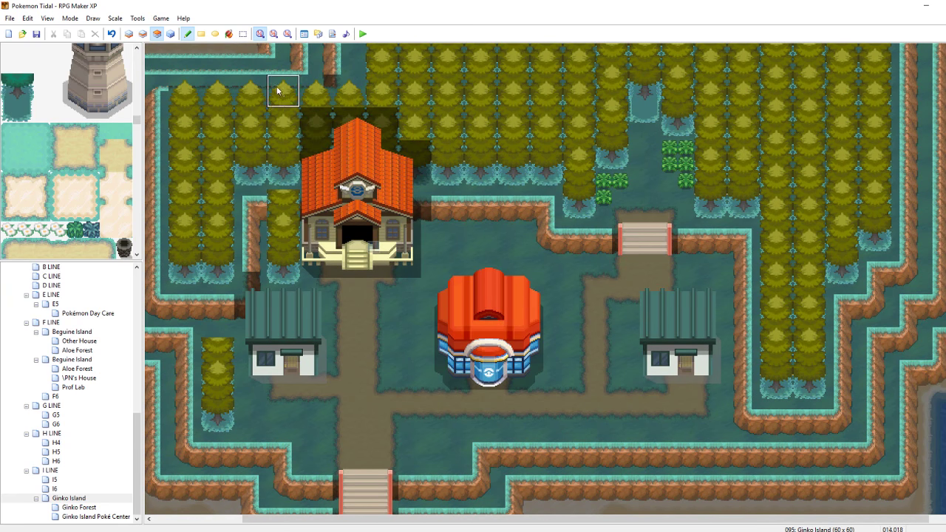
pyautogui.click(281, 170)
pyautogui.press('F4')
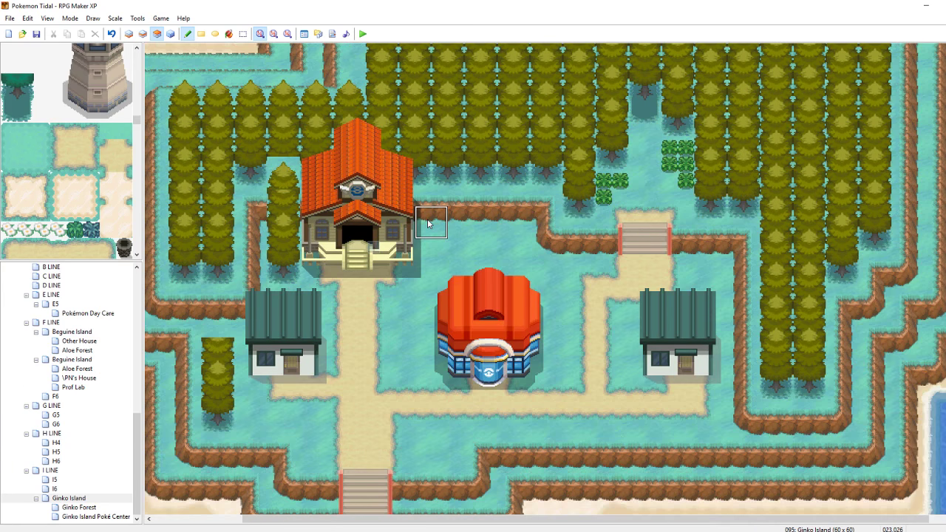
pyautogui.press('F4')
pyautogui.hotkey('ctrl', 'z')
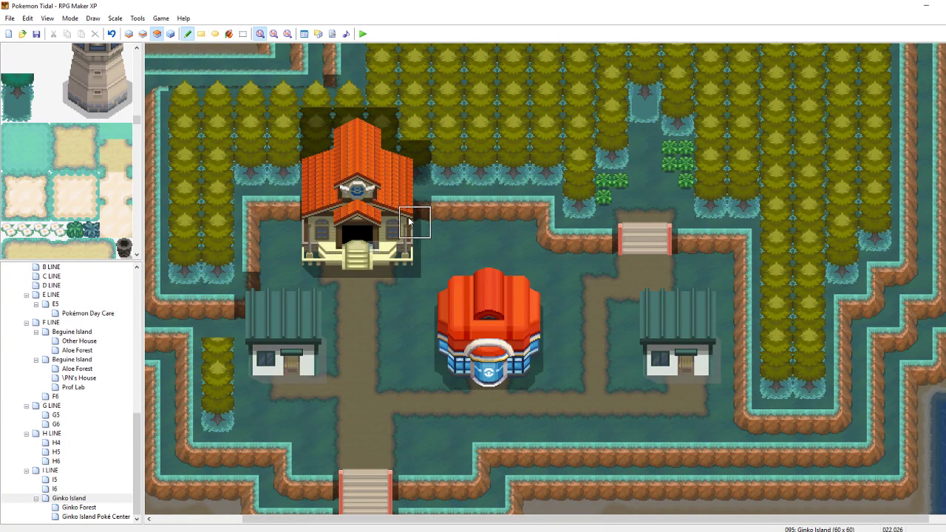
# Place a shorter copied tree column between the cliff and the orange-roofed building, keeping the west house's roof clear of its base tiles
pyautogui.moveTo(219, 429); pyautogui.dragTo(210, 346, button='right')
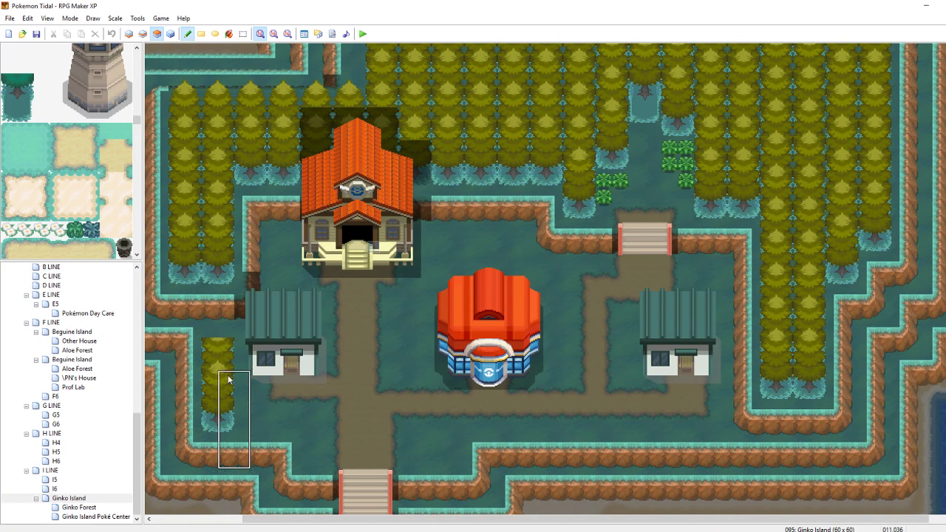
pyautogui.click(275, 235)
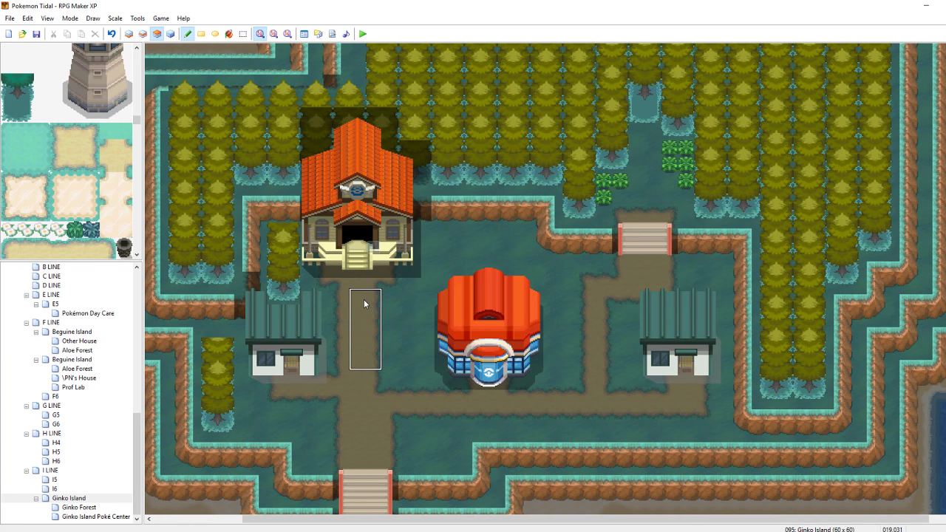
pyautogui.rightClick(272, 278)
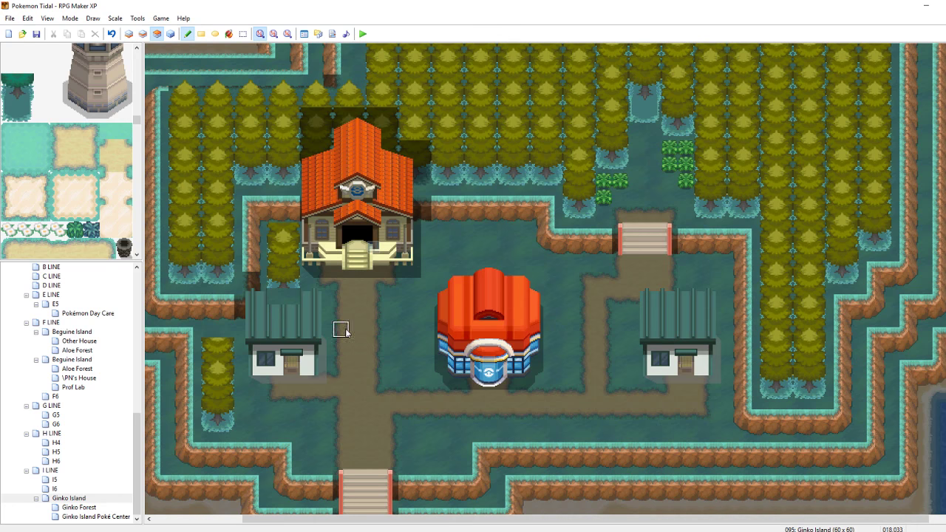
pyautogui.moveTo(674, 293); pyautogui.dragTo(686, 295, button='right')
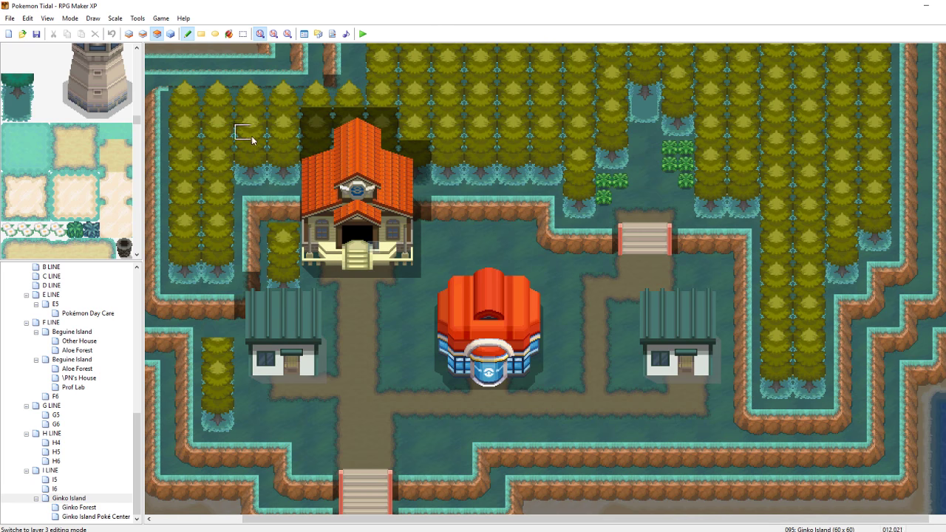
# Cap the new tree with a copied treetop on layer 3, extend the cliff behind it on layer 2, and save the project
pyautogui.moveTo(295, 87); pyautogui.dragTo(278, 122, button='right')
pyautogui.click(272, 213)
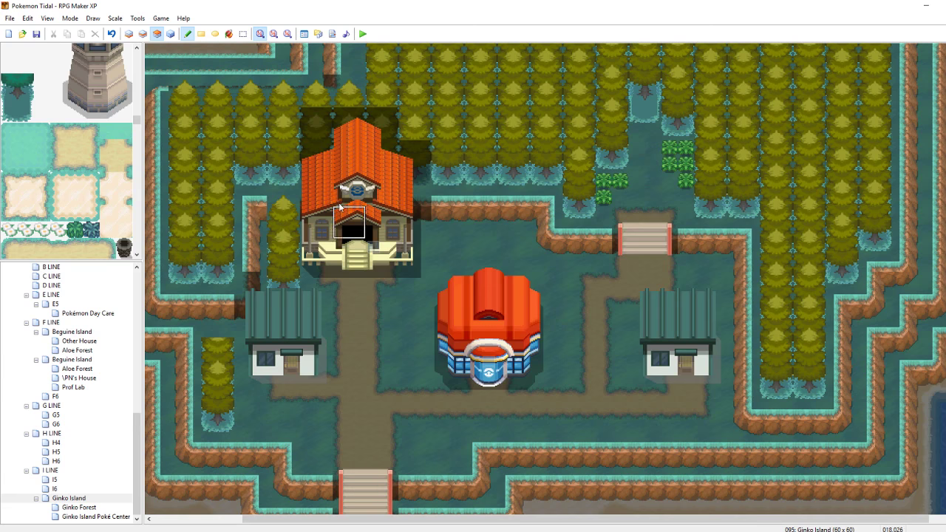
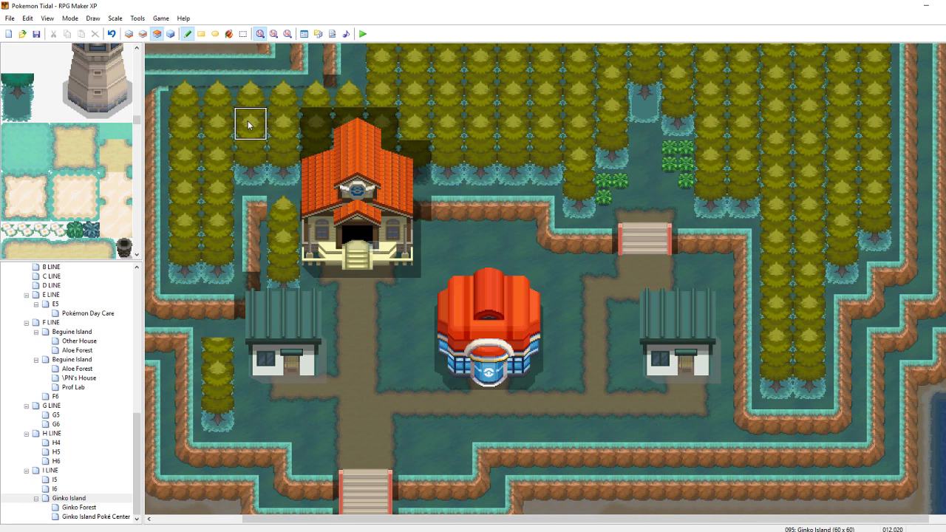
pyautogui.click(143, 33)
pyautogui.moveTo(309, 199); pyautogui.dragTo(278, 201)
pyautogui.hotkey('ctrl', 's')
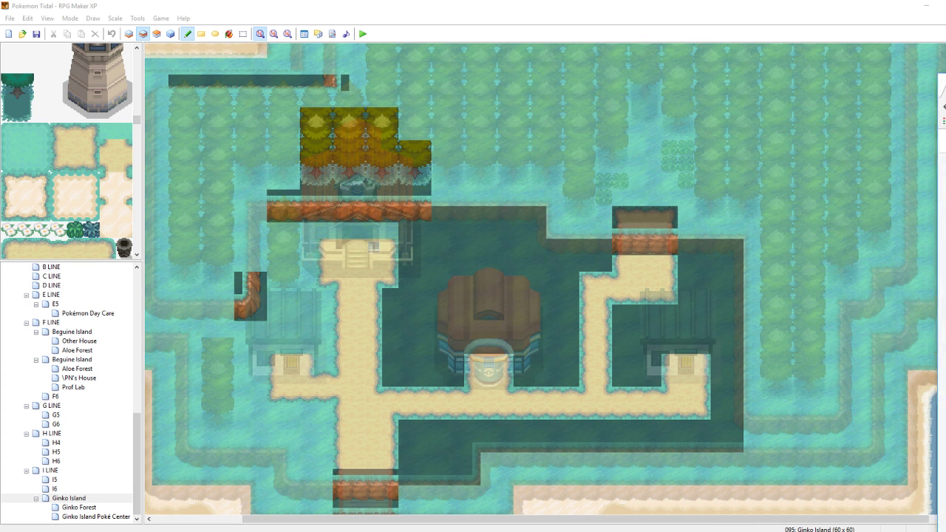
# Bring up the Twitter notifications window, view the enlarged sketch of three cloud-like creatures, and close the enlarged image
pyautogui.moveTo(945, 85); pyautogui.dragTo(314, 24)
pyautogui.scroll(-8, 454, 207)
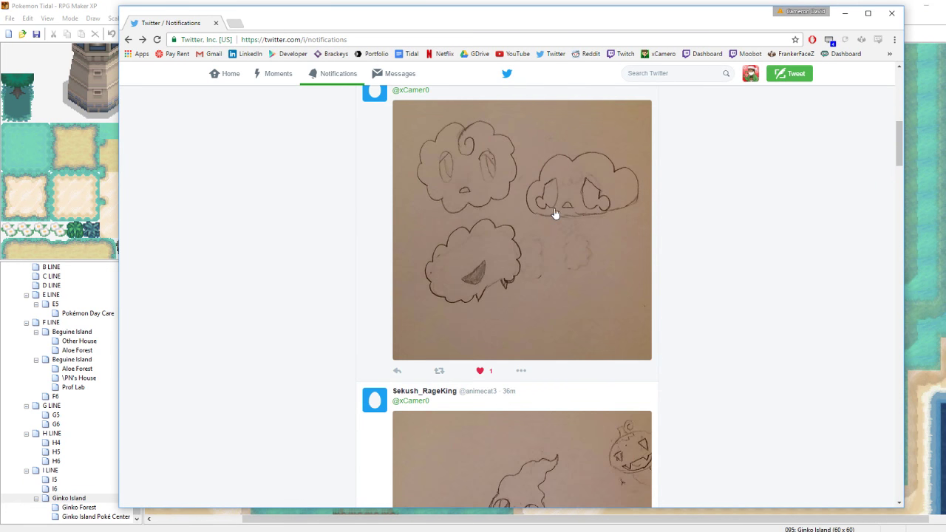
pyautogui.click(573, 213)
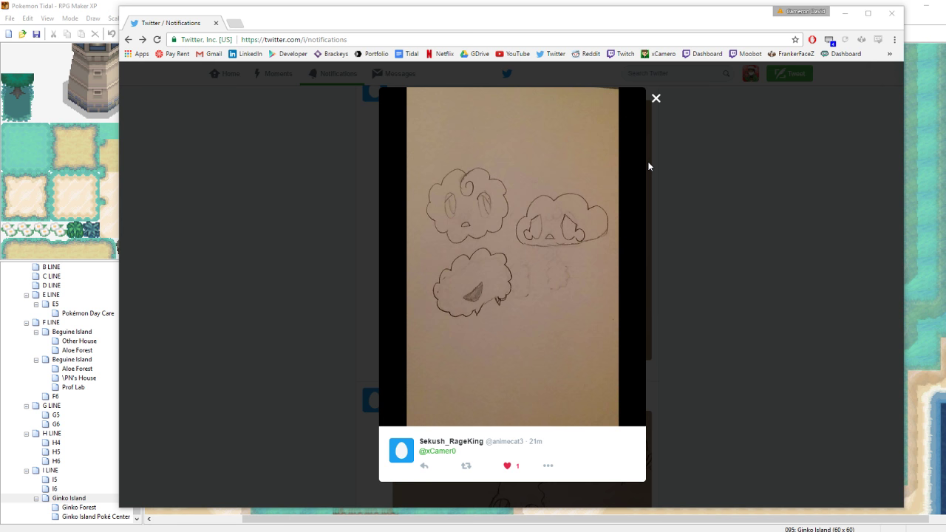
pyautogui.click(657, 99)
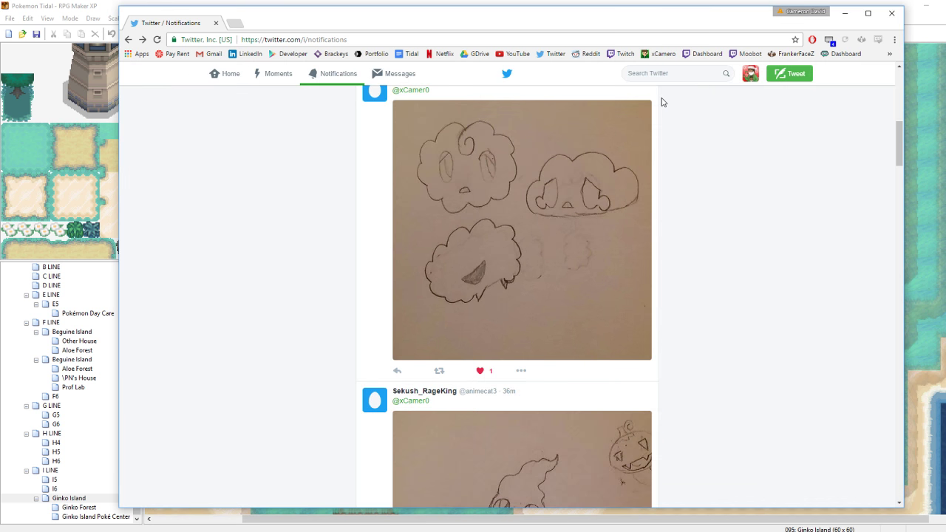
# View enlarged versions of the newest large-cloud sketch and the three-creature cloud sketch in the notifications, closing each image
pyautogui.scroll(7, 673, 179)
pyautogui.click(530, 202)
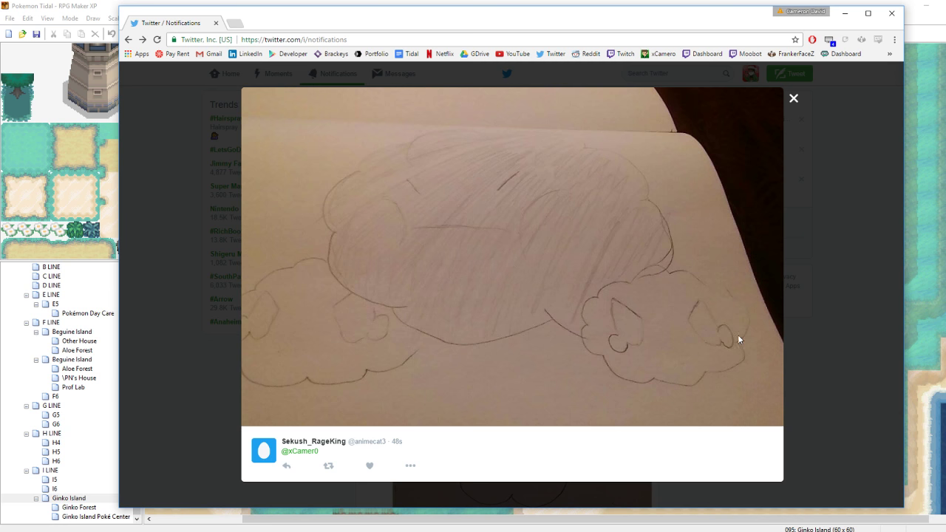
pyautogui.click(842, 188)
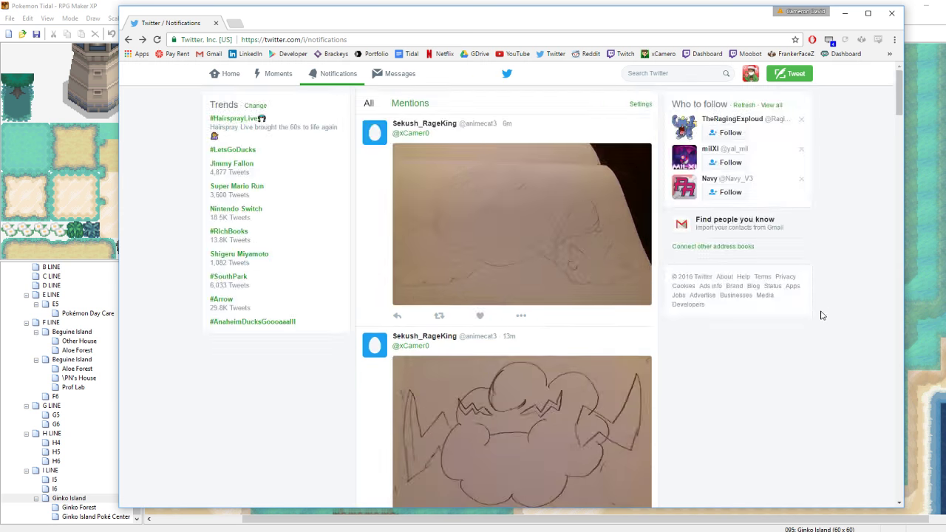
pyautogui.scroll(-5, 609, 370)
pyautogui.click(619, 323)
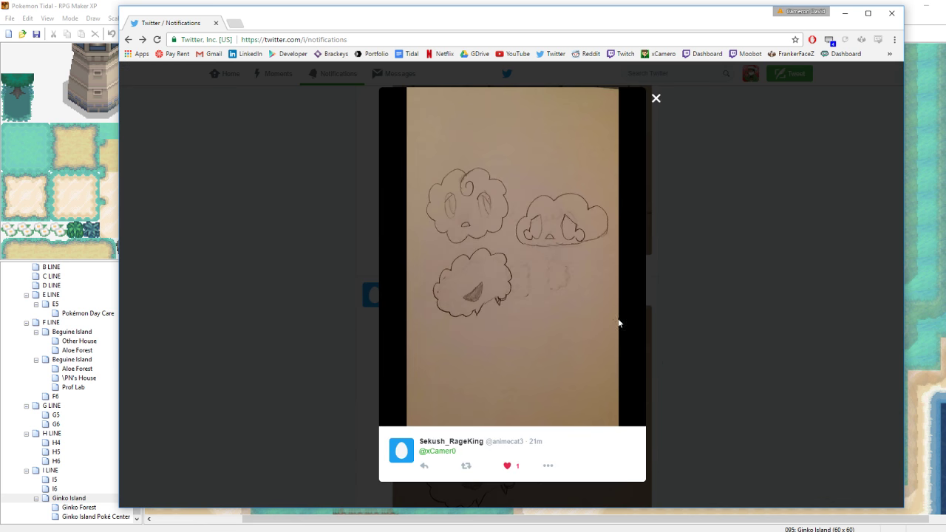
pyautogui.click(819, 276)
pyautogui.scroll(5, 758, 153)
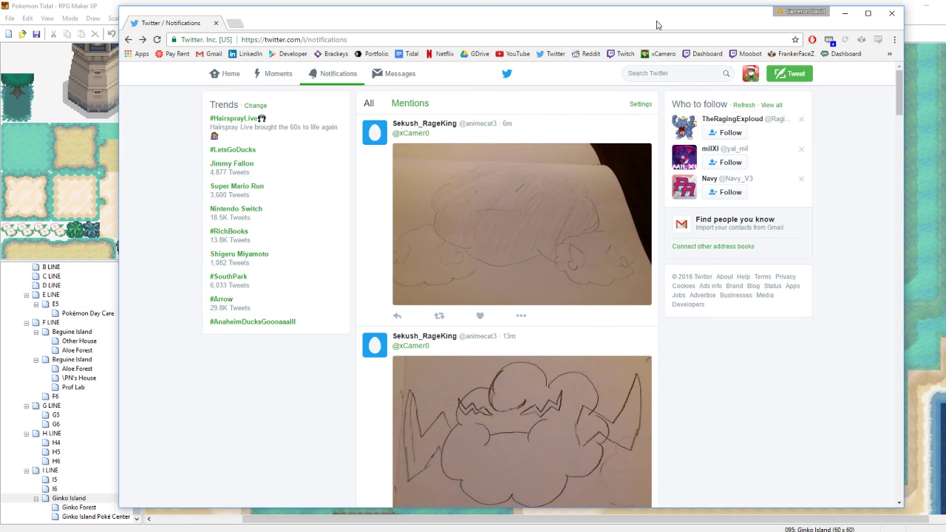
# Move the Twitter browser window off the screen to uncover the whole Ginko Island map
pyautogui.moveTo(550, 29); pyautogui.dragTo(945, 98)
pyautogui.moveTo(760, 22); pyautogui.dragTo(749, 95)
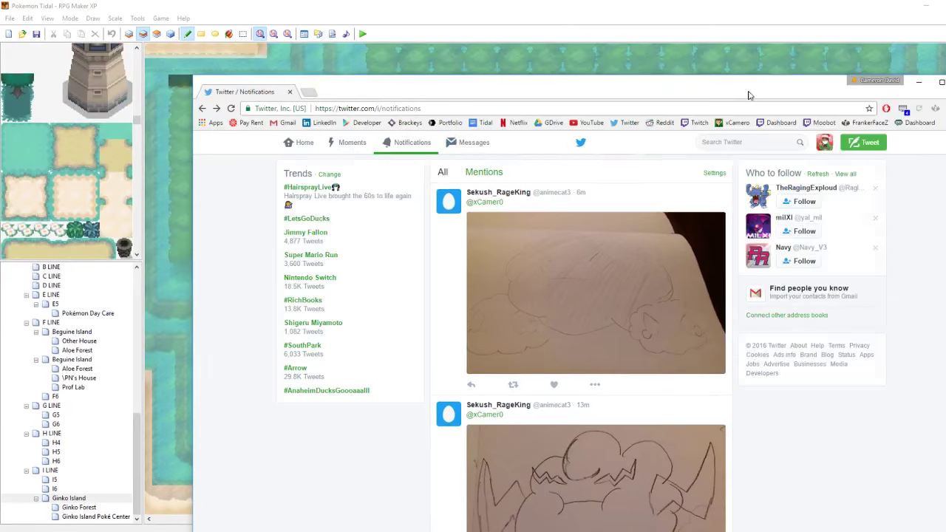
pyautogui.moveTo(673, 88); pyautogui.dragTo(901, 120)
pyautogui.moveTo(680, 126); pyautogui.dragTo(945, 137)
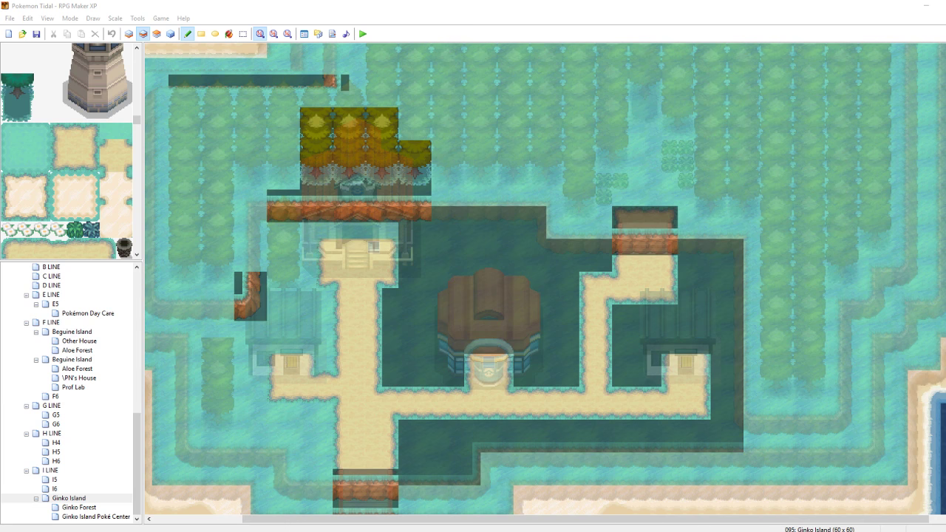
# Switch to the Downloads folder, view fakemon- Salaspicee.png in Paint at 800% zoom, and close it
pyautogui.hotkey('alt', 'Tab')
pyautogui.press('f')
pyautogui.rightClick(811, 180)
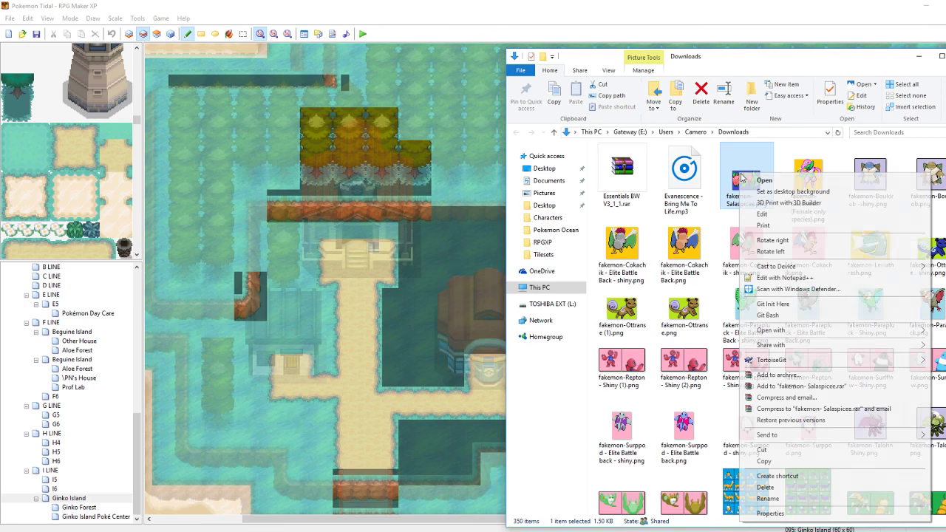
pyautogui.click(762, 221)
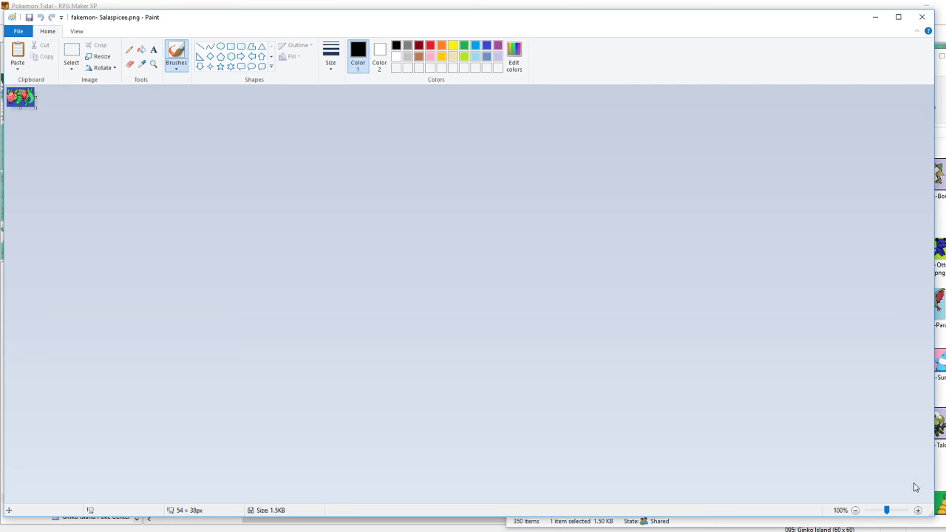
pyautogui.moveTo(886, 510); pyautogui.dragTo(908, 508)
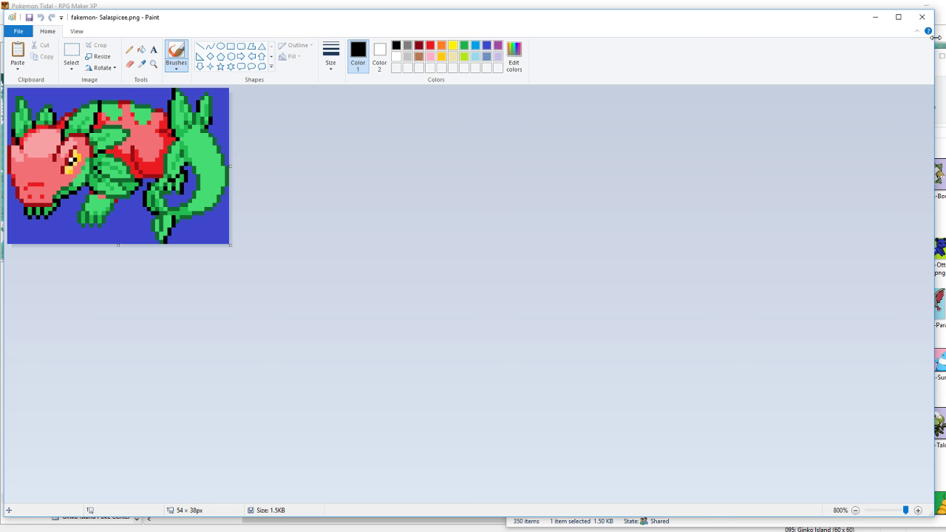
pyautogui.click(922, 16)
# View fakemon- Salasweet (Female only species).png in Paint at 800% zoom and close it
pyautogui.click(809, 170)
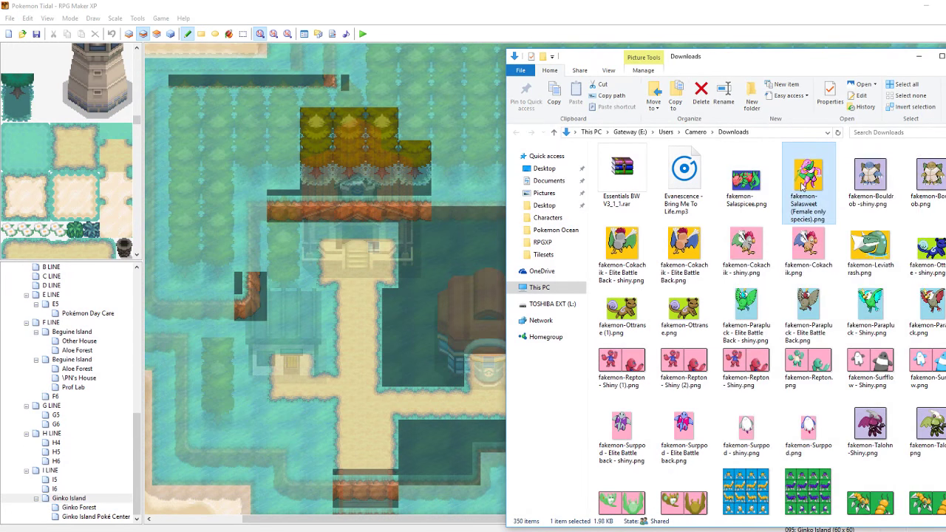
pyautogui.rightClick(813, 185)
pyautogui.click(761, 224)
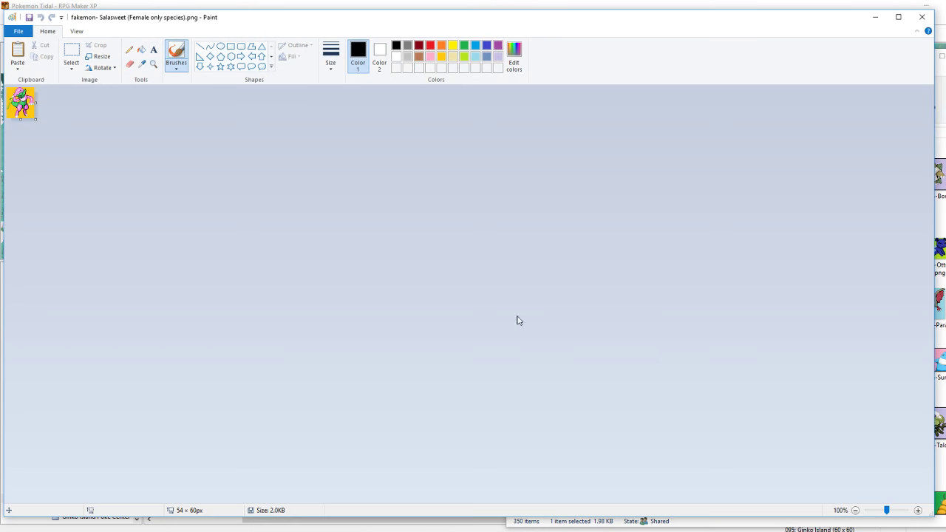
pyautogui.moveTo(886, 512); pyautogui.dragTo(924, 510)
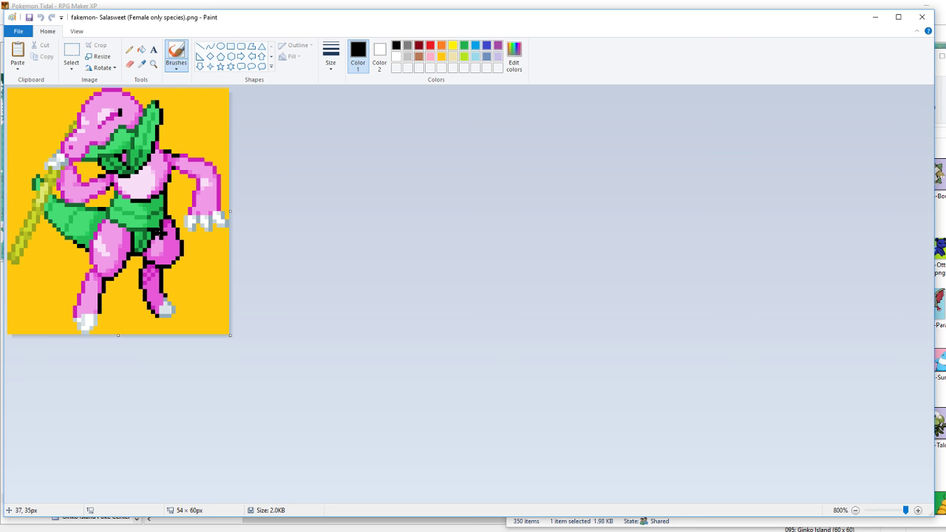
pyautogui.click(922, 16)
# Reopen fakemon- Salaspicee.png in Paint for another look at 800% zoom, and close it
pyautogui.click(750, 188)
pyautogui.rightClick(749, 185)
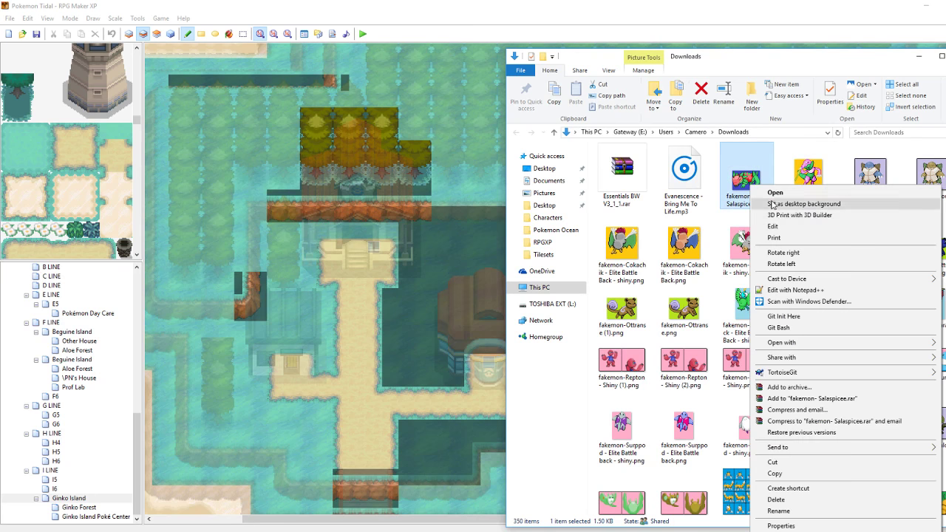
pyautogui.click(778, 224)
pyautogui.moveTo(887, 510); pyautogui.dragTo(918, 511)
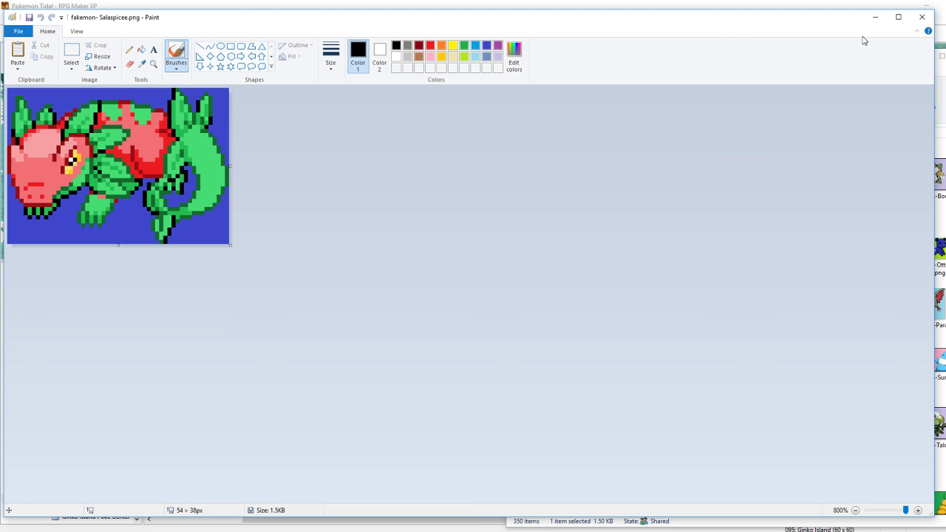
pyautogui.click(922, 16)
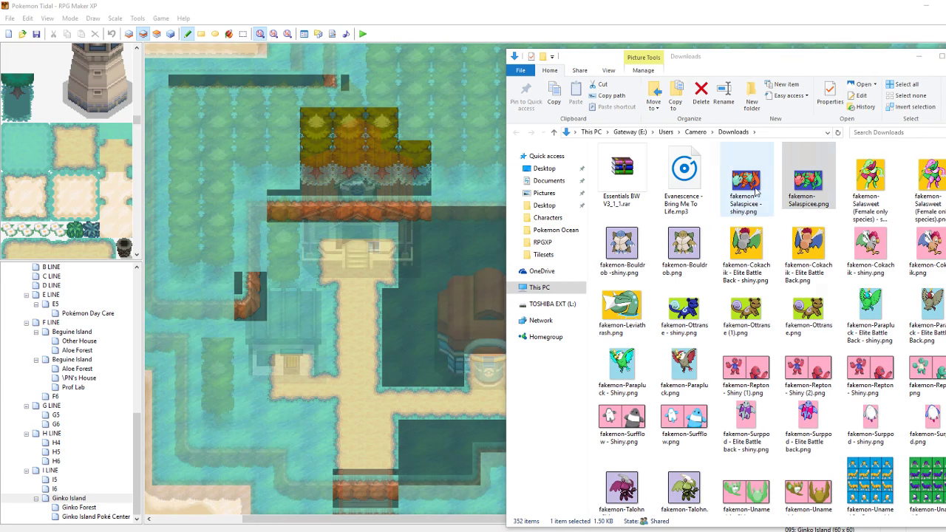
# View the shiny variant, fakemon- Salaspicee - shiny.png, in Paint at 800% zoom and close it
pyautogui.rightClick(756, 185)
pyautogui.click(780, 225)
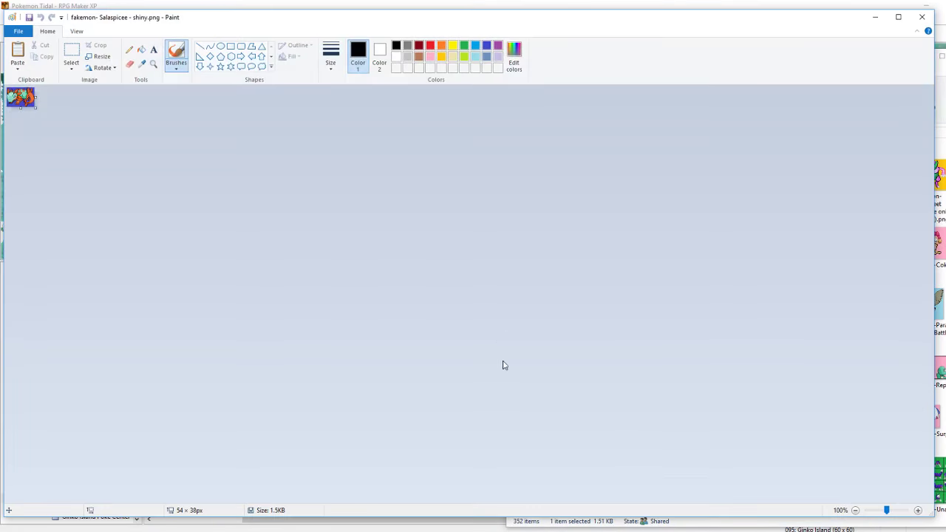
pyautogui.moveTo(887, 510); pyautogui.dragTo(909, 510)
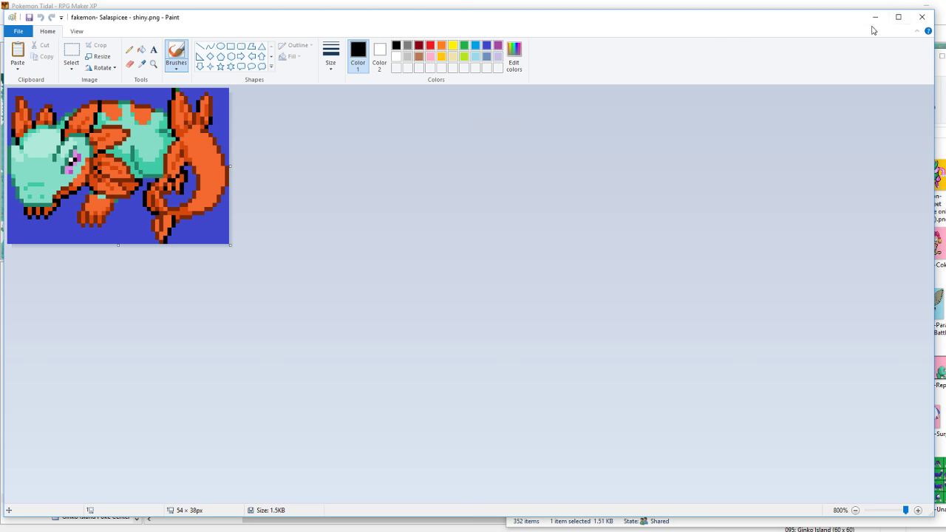
pyautogui.click(934, 18)
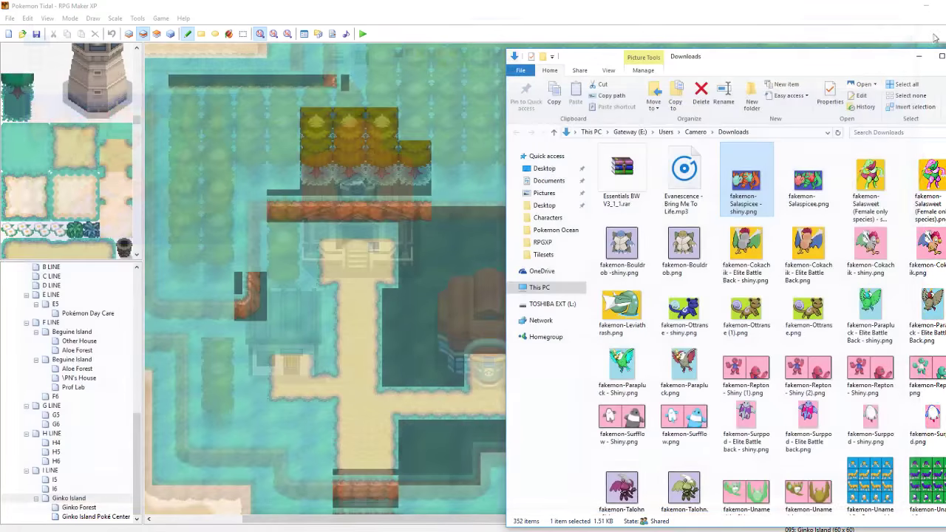
# View fakemon- Salasweet (Female only species) - shiny.png in Paint at 800% zoom, close it, and return to RPG Maker XP
pyautogui.rightClick(874, 185)
pyautogui.click(742, 227)
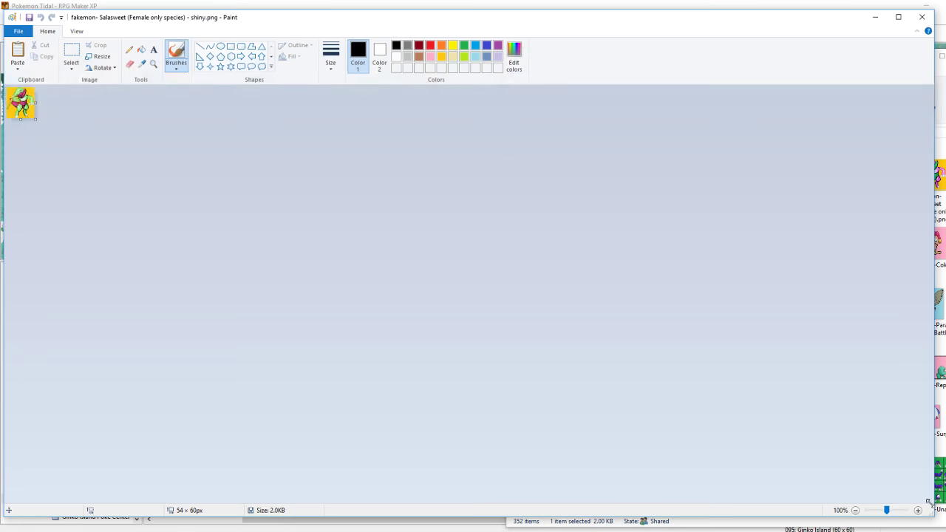
pyautogui.moveTo(888, 511); pyautogui.dragTo(918, 506)
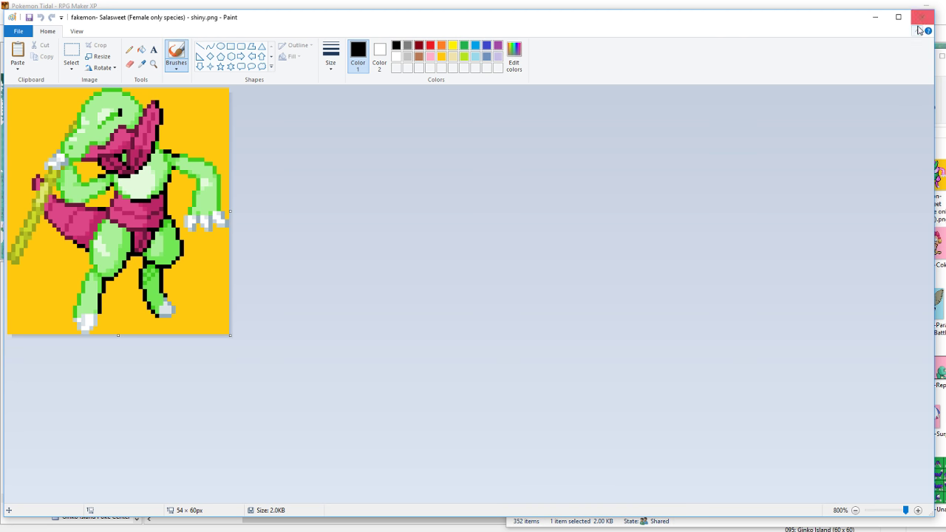
pyautogui.click(922, 21)
pyautogui.click(558, 2)
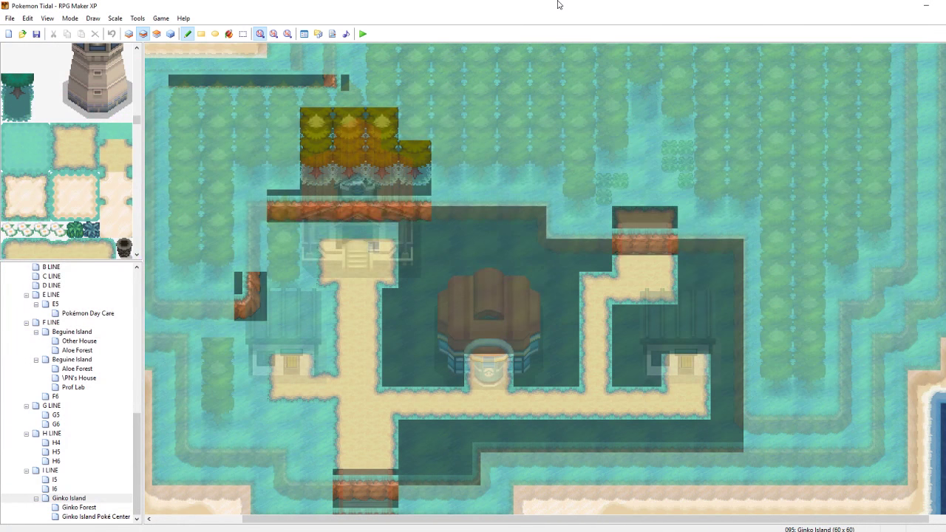
# Check the map with all layers undimmed, and switch to editing layer 3 with the other layers dimmed
pyautogui.press('F4')
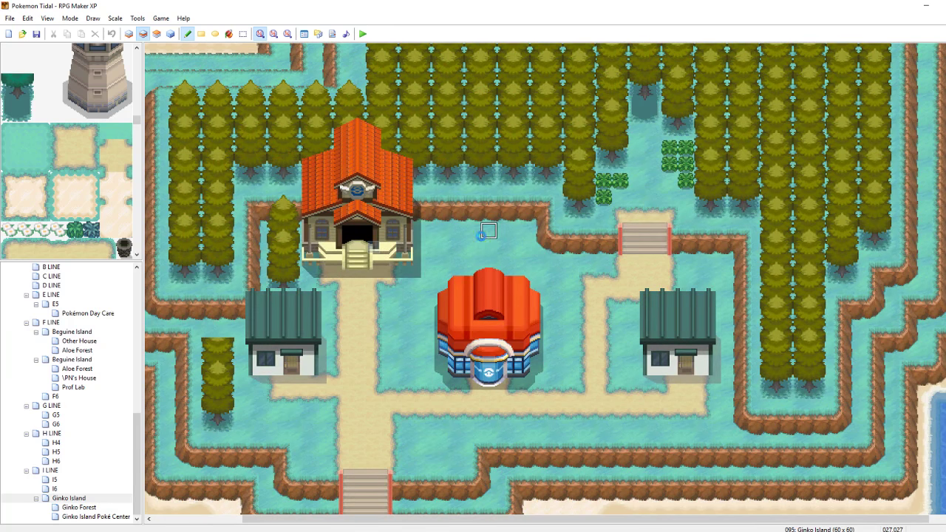
pyautogui.press('F4')
pyautogui.press('F4')
pyautogui.press('F4')
pyautogui.click(156, 34)
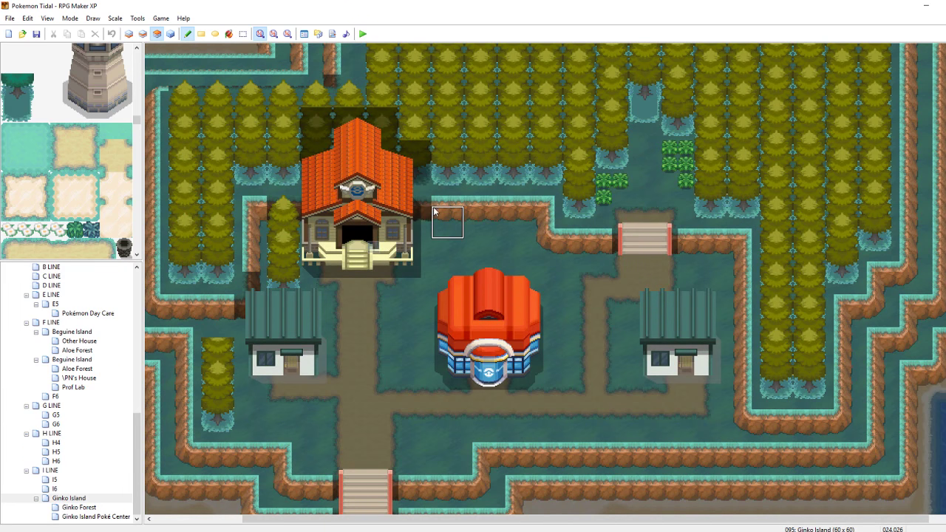
pyautogui.press('F4')
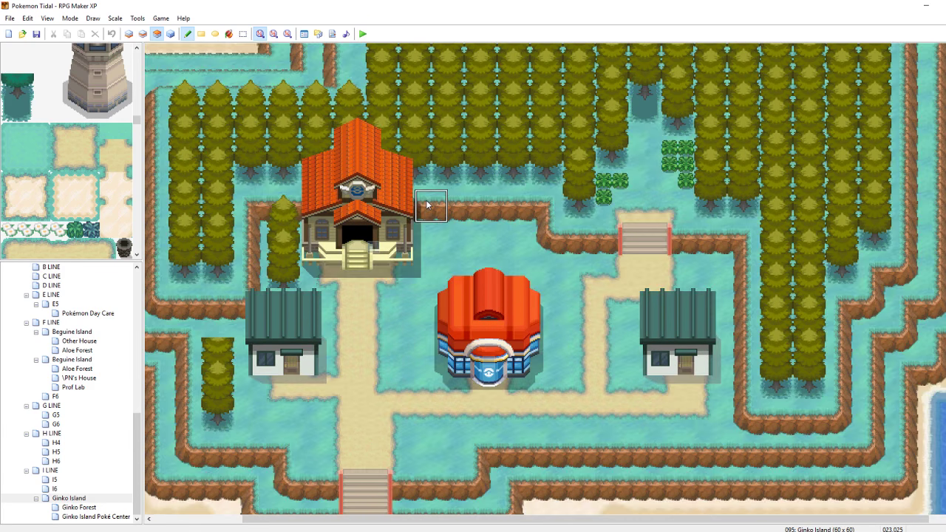
pyautogui.press('F4')
# Try placing a row of three treetops on the cliff directly beside the orange-roofed building, and undo them
pyautogui.click(432, 201)
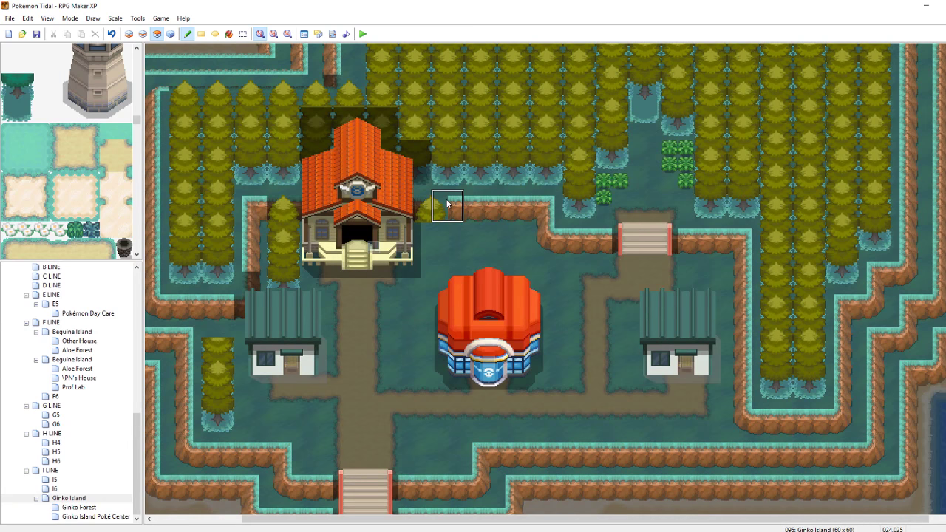
pyautogui.click(459, 200)
pyautogui.click(486, 199)
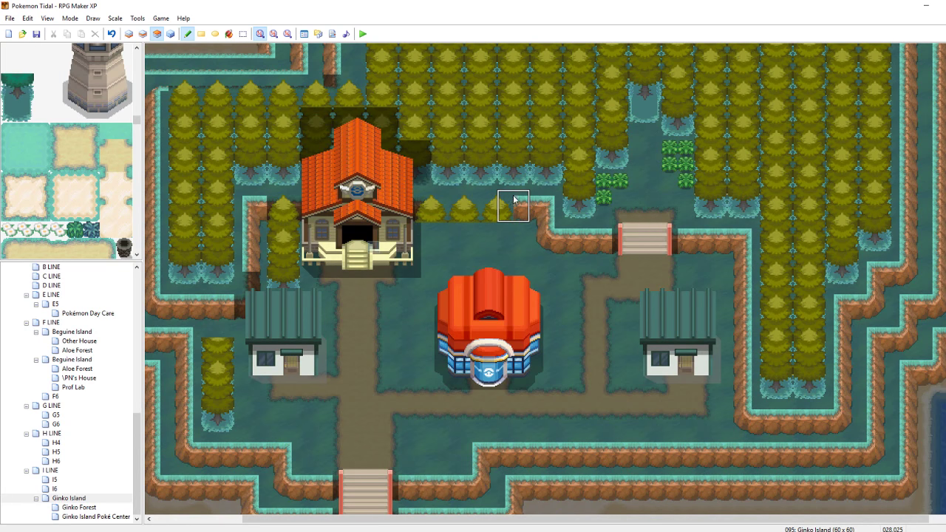
pyautogui.hotkey('ctrl', 'z')
pyautogui.hotkey('ctrl', 'z')
pyautogui.hotkey('ctrl', 'z')
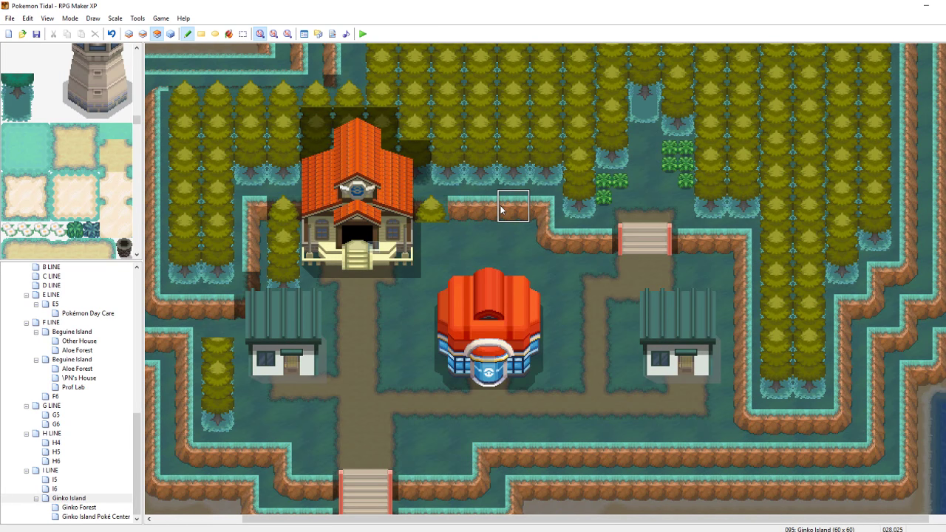
# Place three adjacent treetops on layer 3 along the cliff above the Poké Center, one tile clear of the orange-roofed building
pyautogui.click(501, 210)
pyautogui.click(474, 210)
pyautogui.click(448, 207)
# Copy a tree base from the northern tree row and place three of them on layer 2 beneath the new treetops
pyautogui.moveTo(446, 162); pyautogui.dragTo(454, 151, button='right')
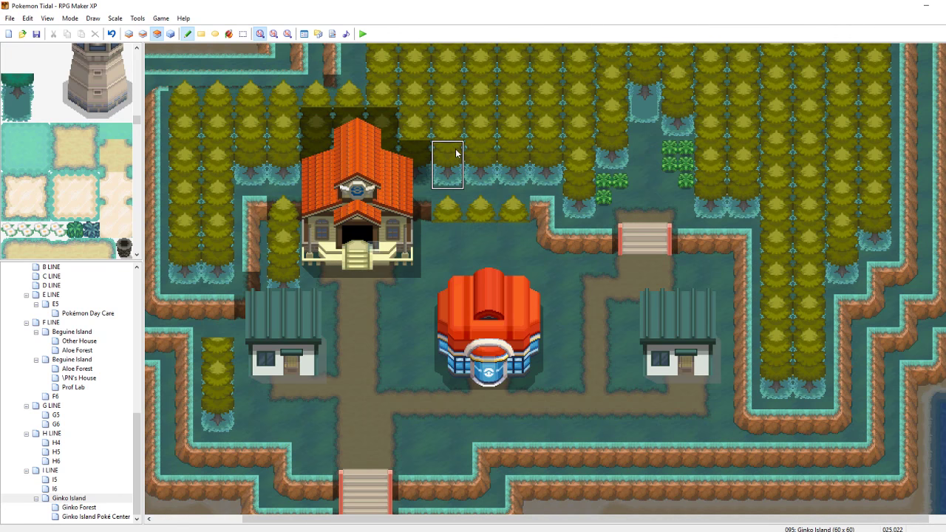
pyautogui.click(452, 231)
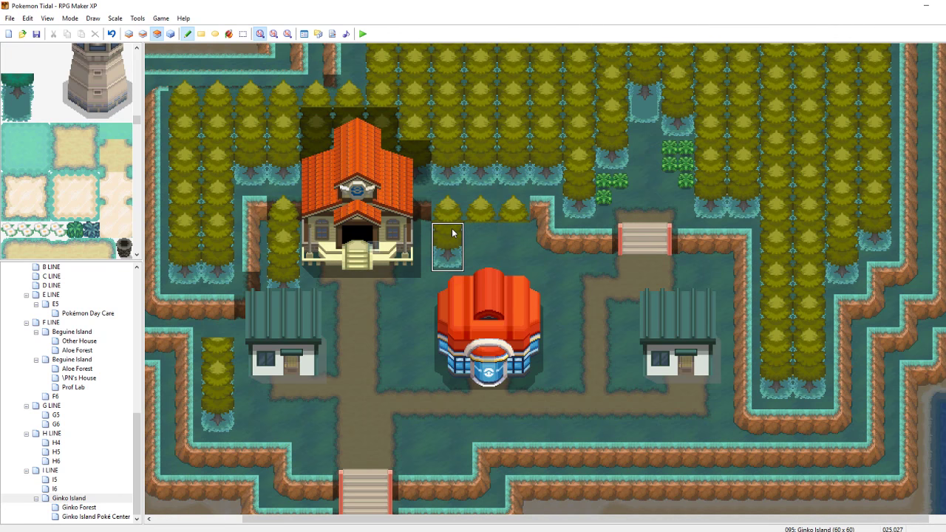
pyautogui.click(493, 228)
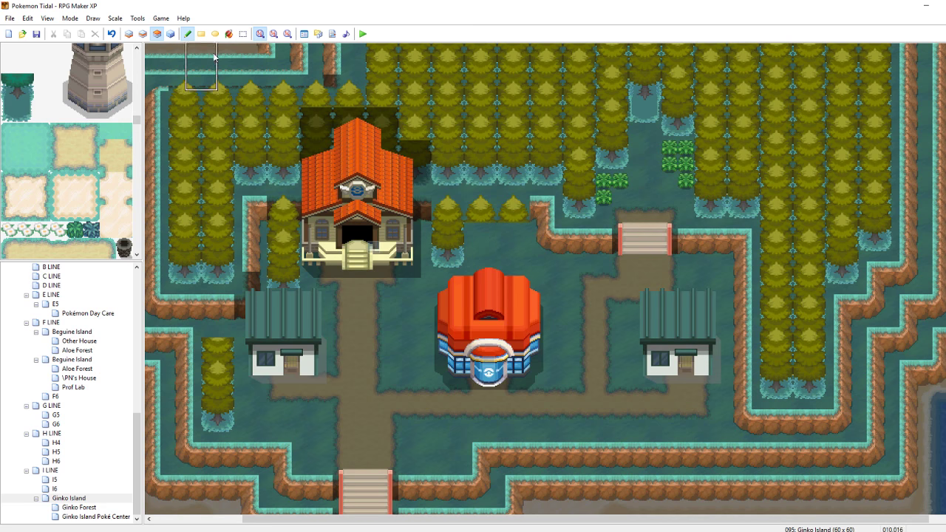
pyautogui.press('F6')
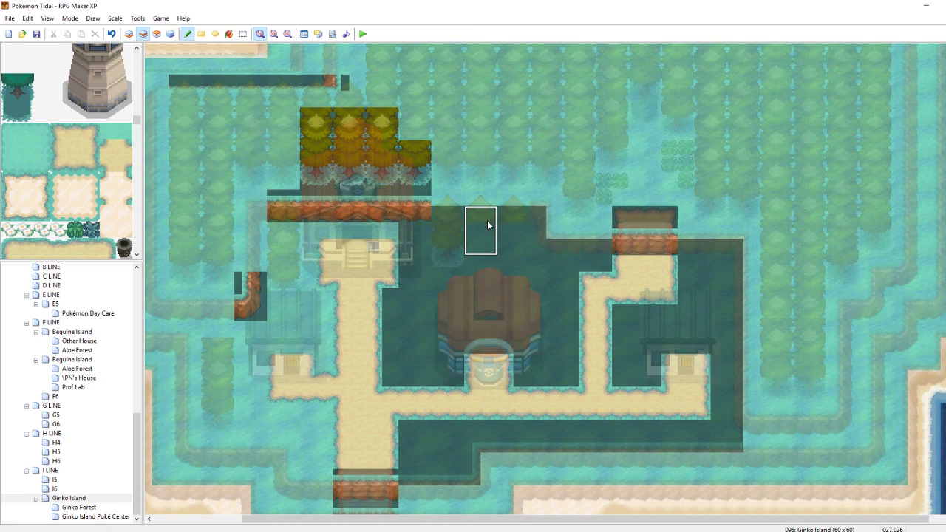
pyautogui.hotkey('ctrl', 'z')
pyautogui.moveTo(457, 241); pyautogui.dragTo(516, 241)
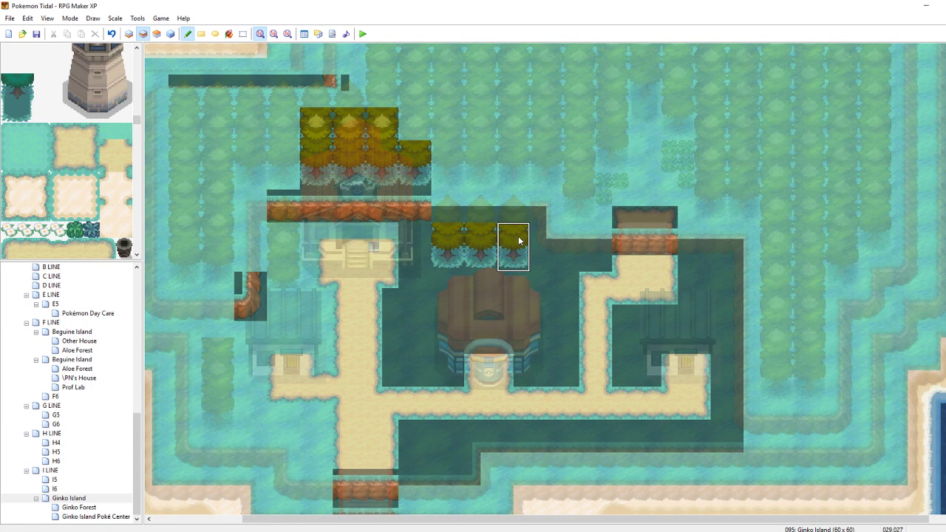
# Extend the cliff on layer 2 behind the three new treetops, and save the project
pyautogui.press('F4')
pyautogui.press('F4')
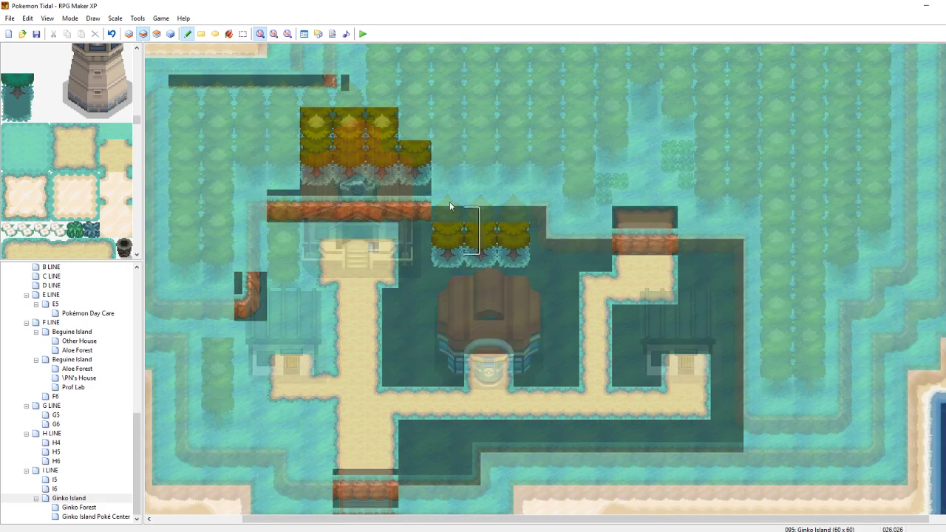
pyautogui.moveTo(407, 213); pyautogui.dragTo(517, 212)
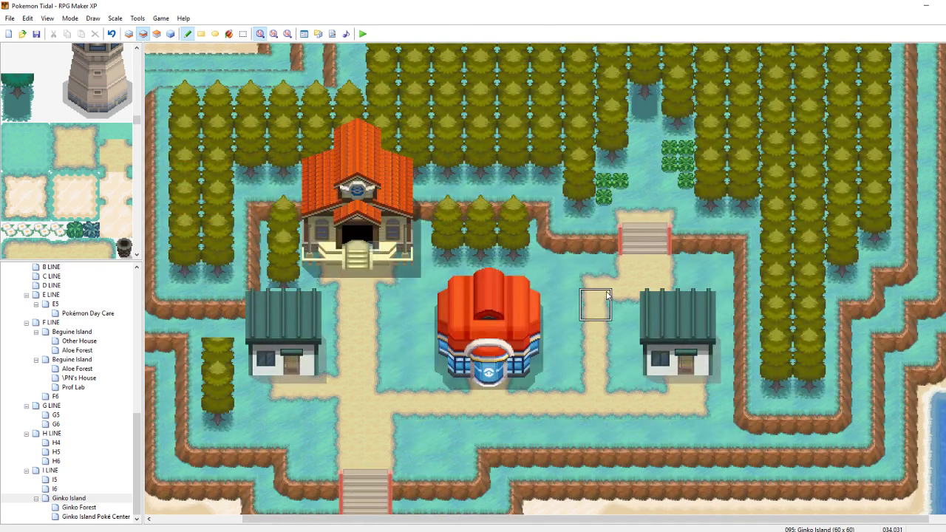
pyautogui.hotkey('ctrl', 's')
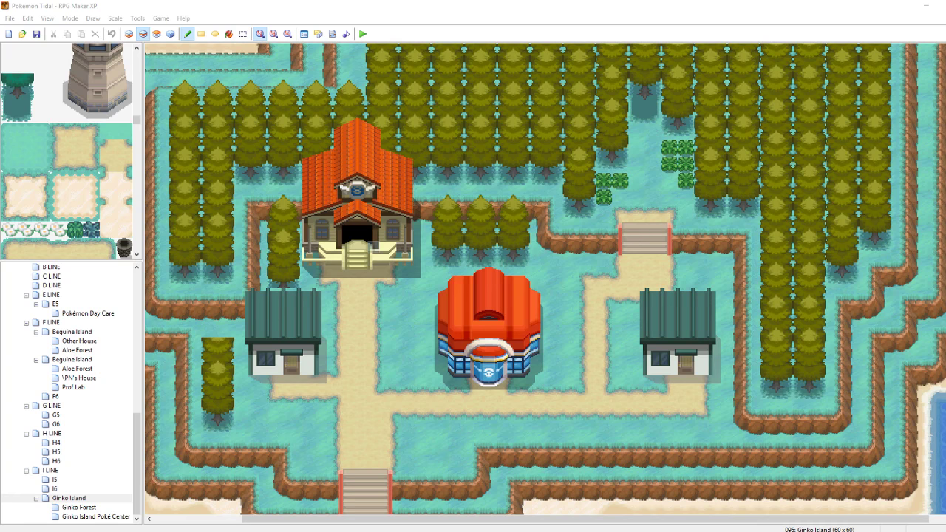
# Switch to the Downloads folder, open fakemon-Jelowatt.png in Paint, and zoom the sprite to 800%
pyautogui.hotkey('alt', 'Tab')
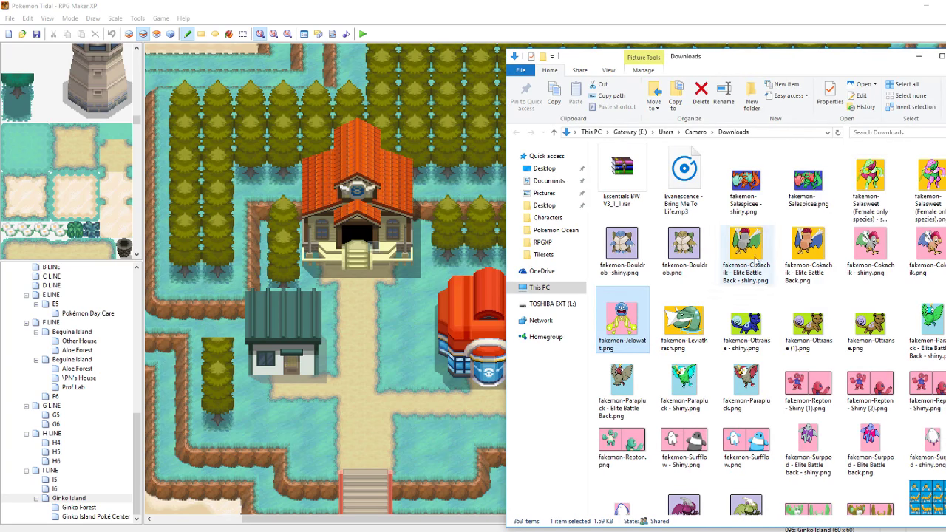
pyautogui.rightClick(639, 314)
pyautogui.click(658, 229)
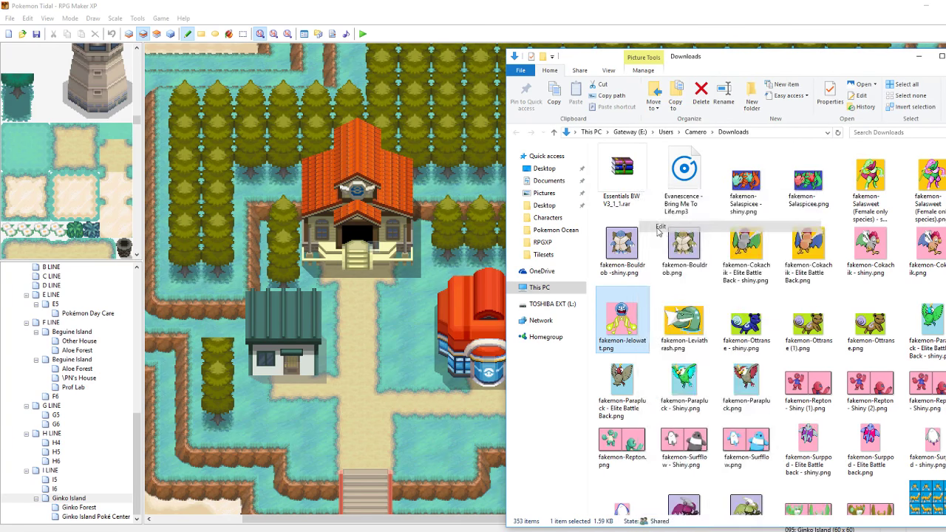
pyautogui.moveTo(887, 510); pyautogui.dragTo(905, 510)
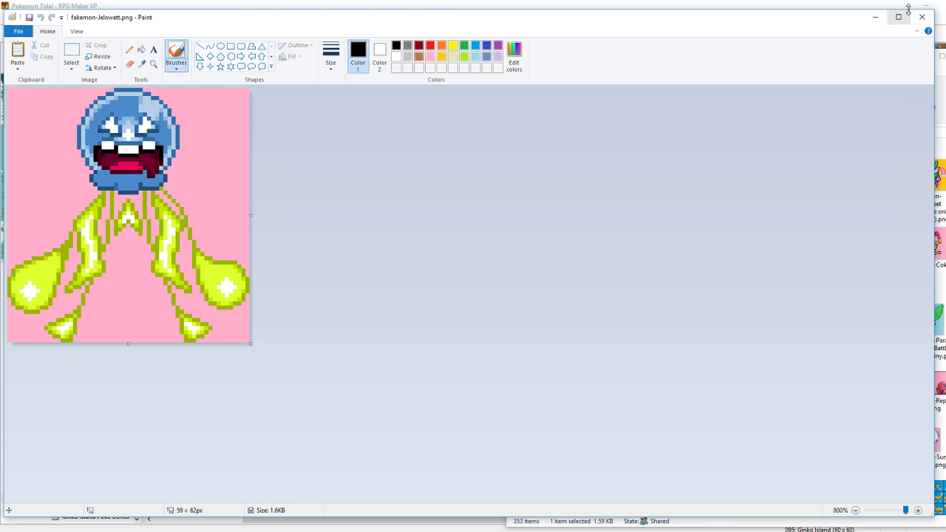
# Switch to the untitled Paint sketch and undo all its strokes until the canvas is blank
pyautogui.click(667, 531)
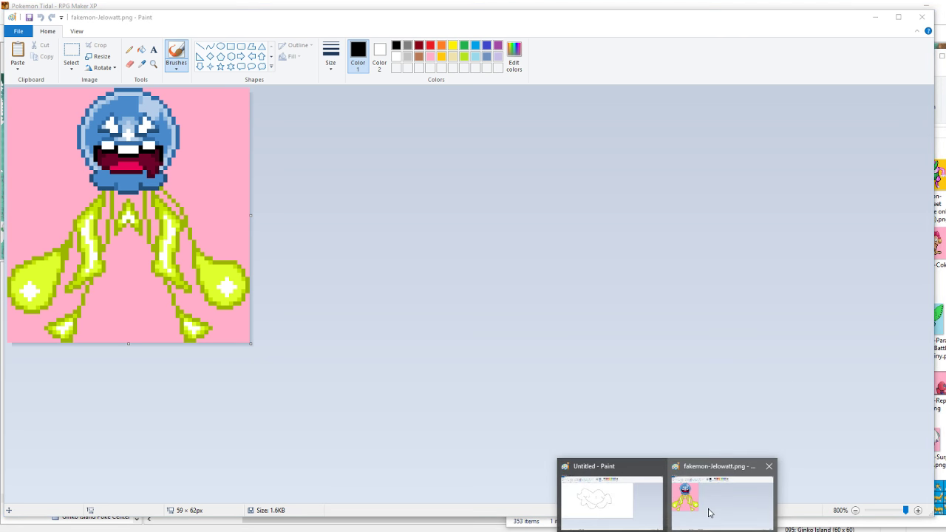
pyautogui.click(589, 503)
pyautogui.hotkey('ctrl', 'z')
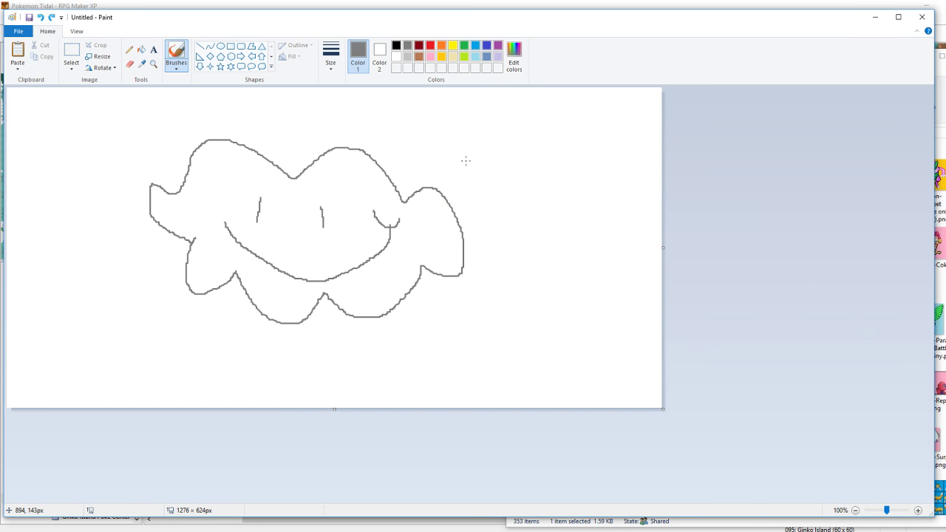
pyautogui.hotkey('ctrl', 'z')
pyautogui.hotkey('ctrl', 'z')
pyautogui.hotkey('ctrl', 'z')
pyautogui.hotkey('ctrl', 'z')
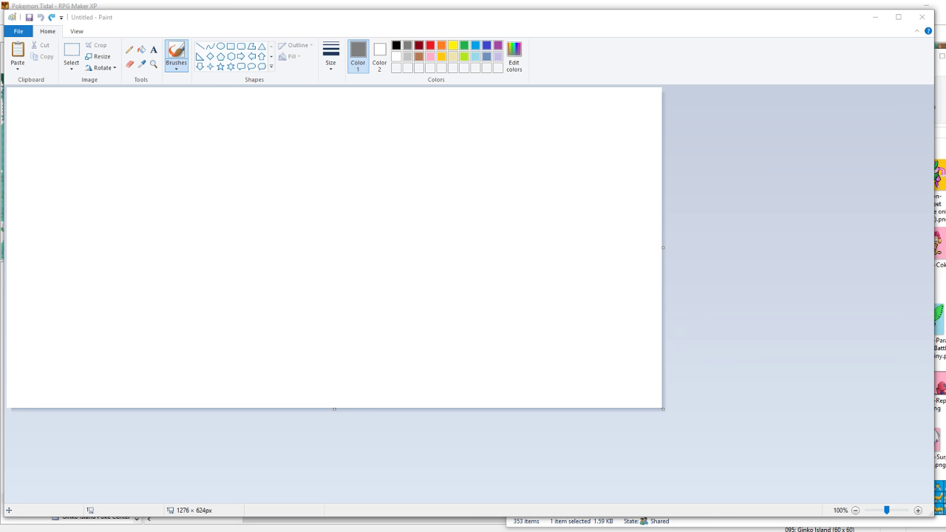
pyautogui.click(876, 17)
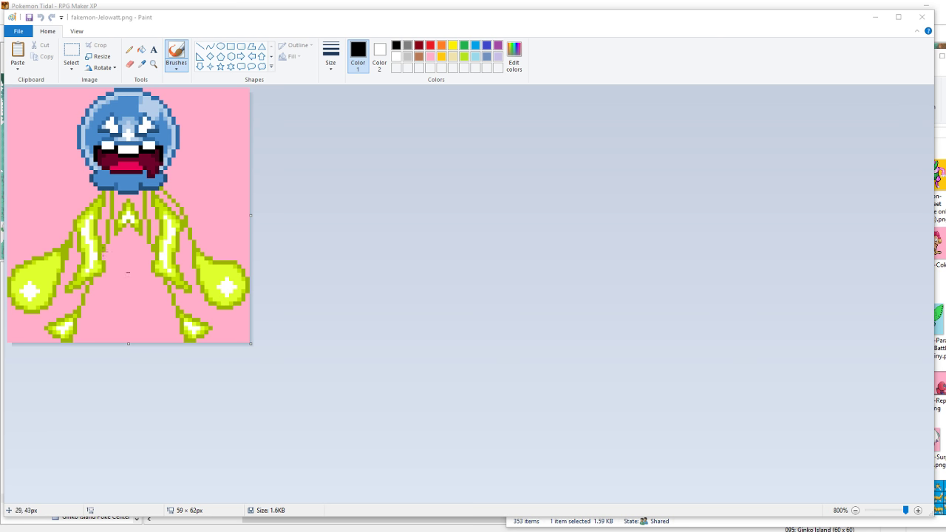
pyautogui.click(599, 5)
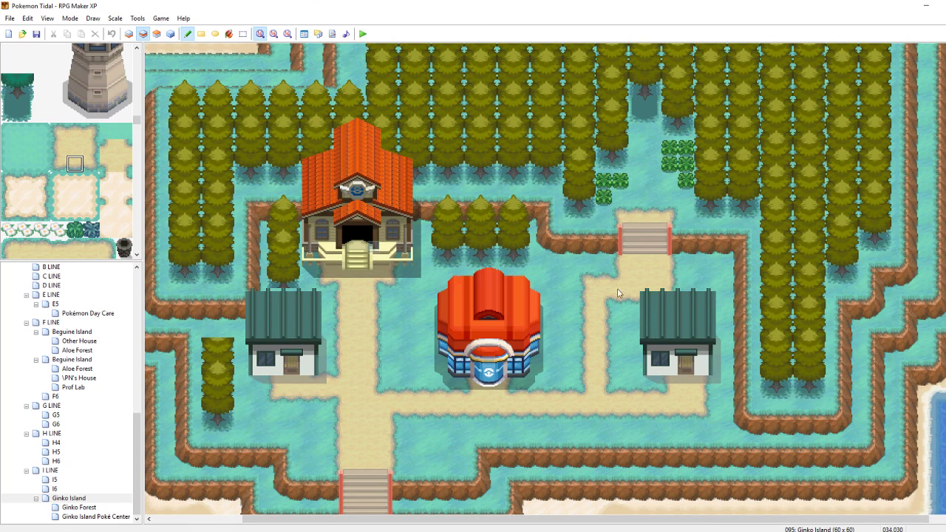
pyautogui.moveTo(643, 531)
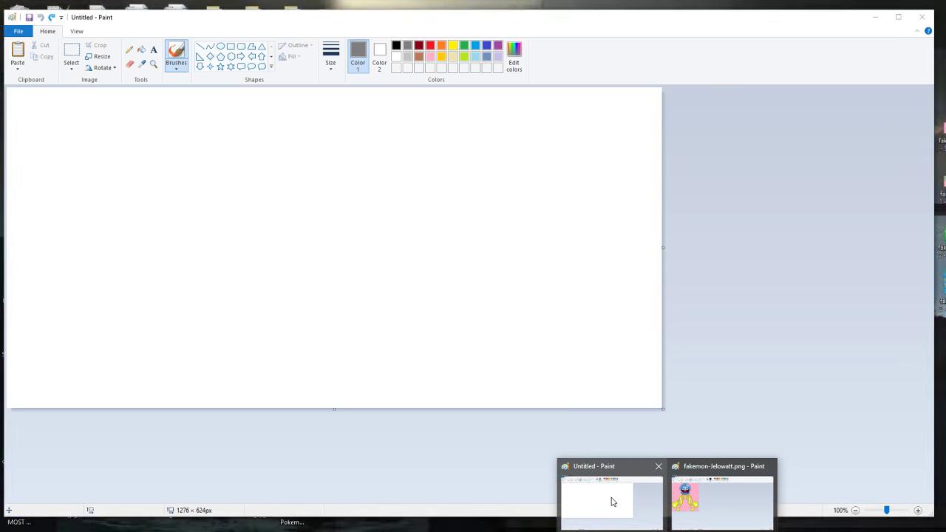
pyautogui.click(612, 503)
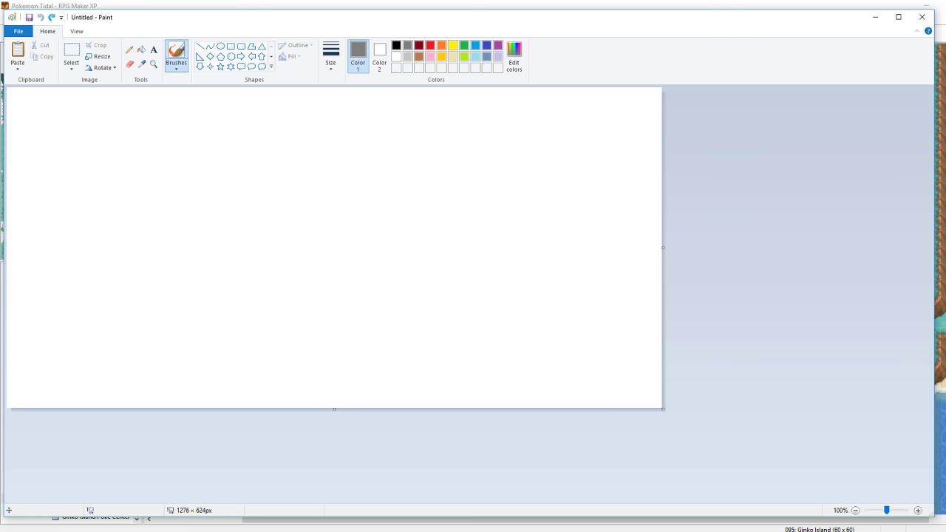
# Switch to the browser's Twitter notifications, close the Stompeito picture, and open the Jelwat sketch from the Nov 8 post
pyautogui.moveTo(945, 90); pyautogui.dragTo(280, 14)
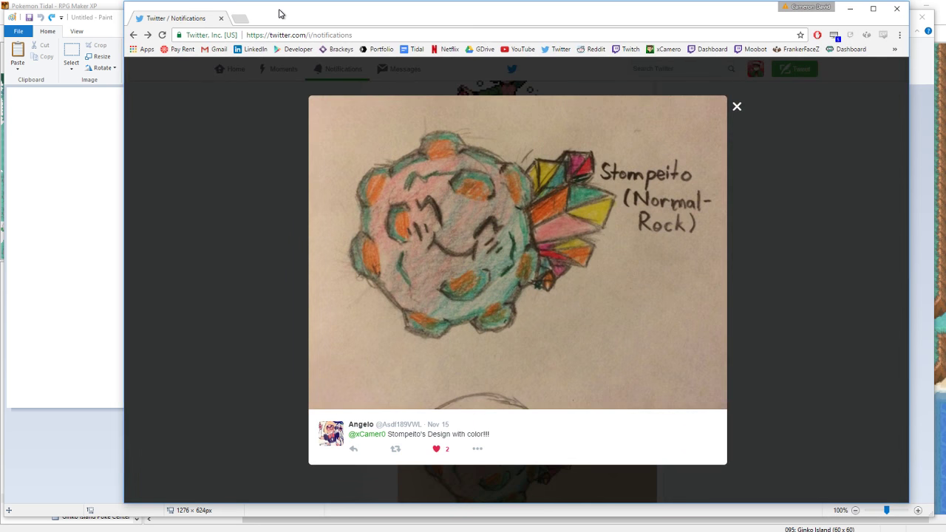
pyautogui.click(780, 304)
pyautogui.scroll(-15, 791, 281)
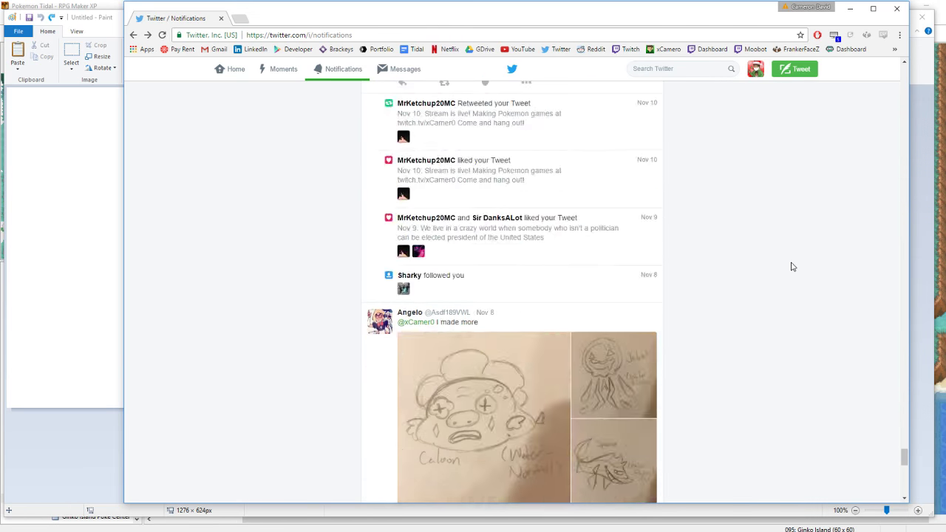
pyautogui.scroll(-4, 791, 266)
pyautogui.scroll(2, 723, 224)
pyautogui.click(632, 180)
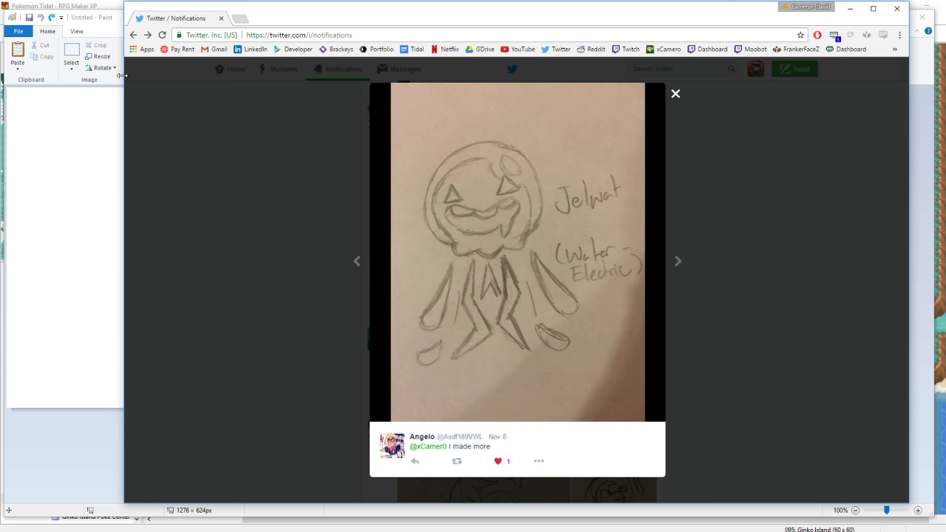
# Narrow the browser and Paint windows and place them side by side, with the blank canvas next to the Jelwat sketch
pyautogui.moveTo(122, 76); pyautogui.dragTo(529, 108)
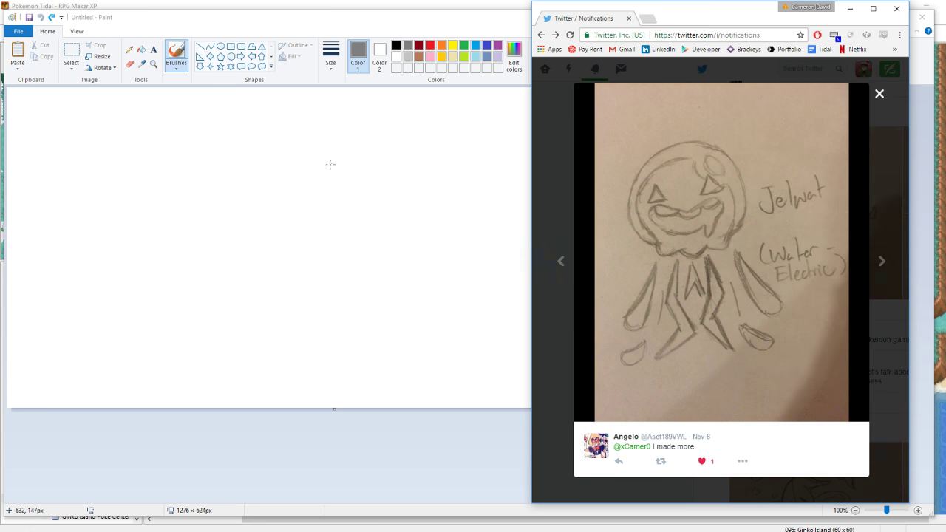
pyautogui.click(326, 175)
pyautogui.moveTo(935, 209)
pyautogui.mouseDown()
pyautogui.moveTo(592, 223)
pyautogui.moveTo(418, 191)
pyautogui.mouseUp()
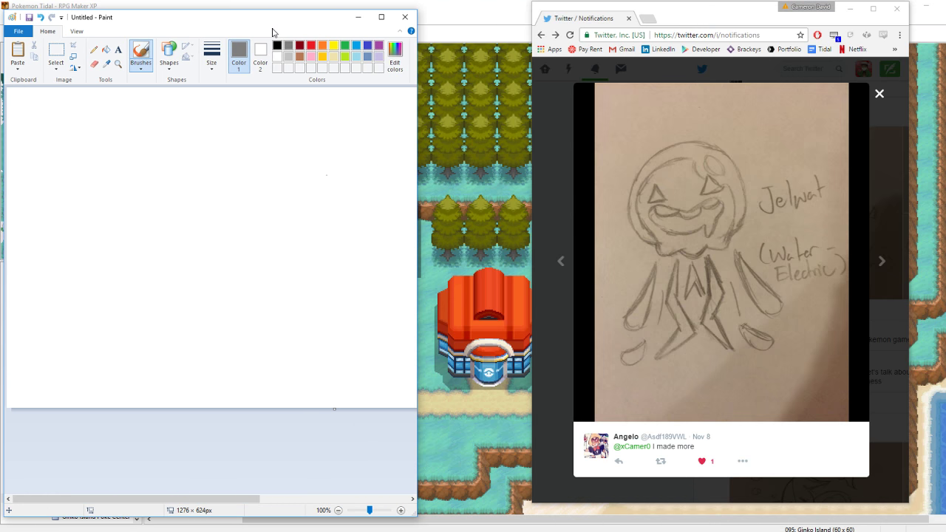
pyautogui.moveTo(302, 28); pyautogui.dragTo(349, 28)
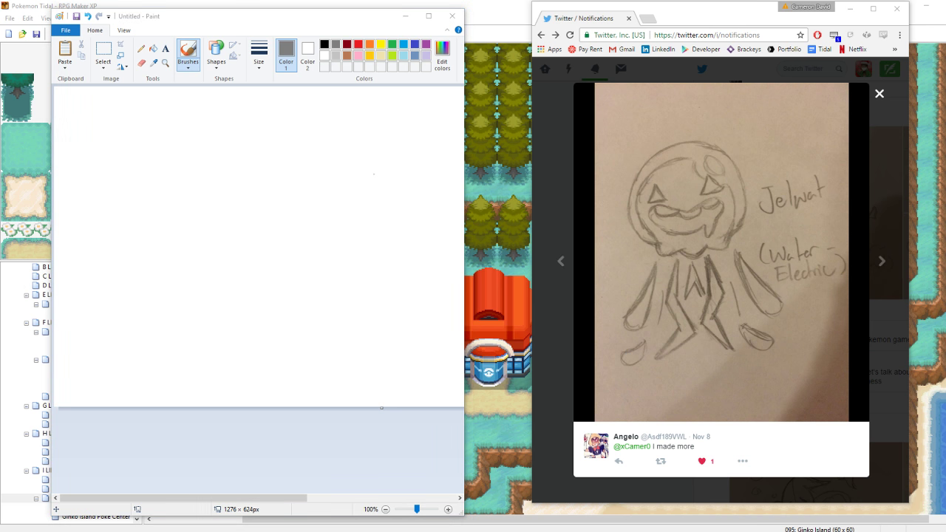
pyautogui.moveTo(325, 10); pyautogui.dragTo(325, 36)
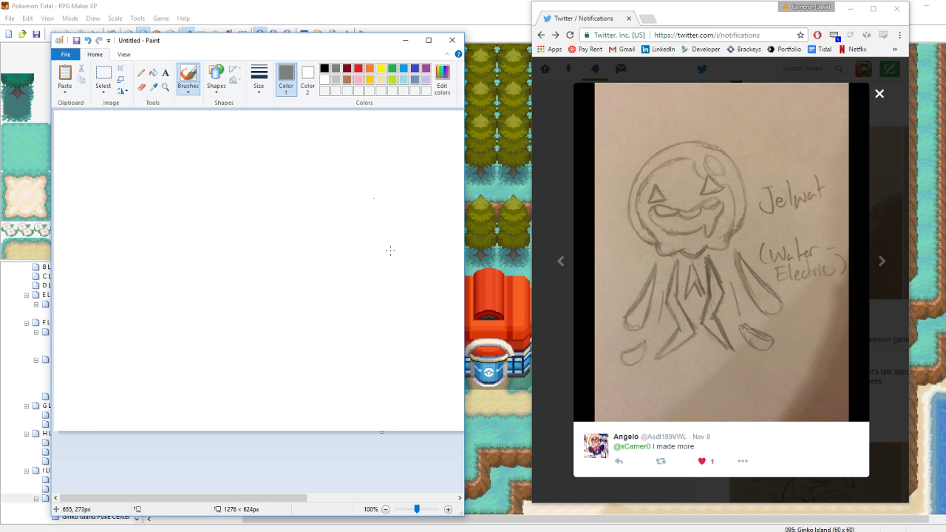
# Draw a large round head outline, open at its lower edge, with the thickest grey brush
pyautogui.click(259, 79)
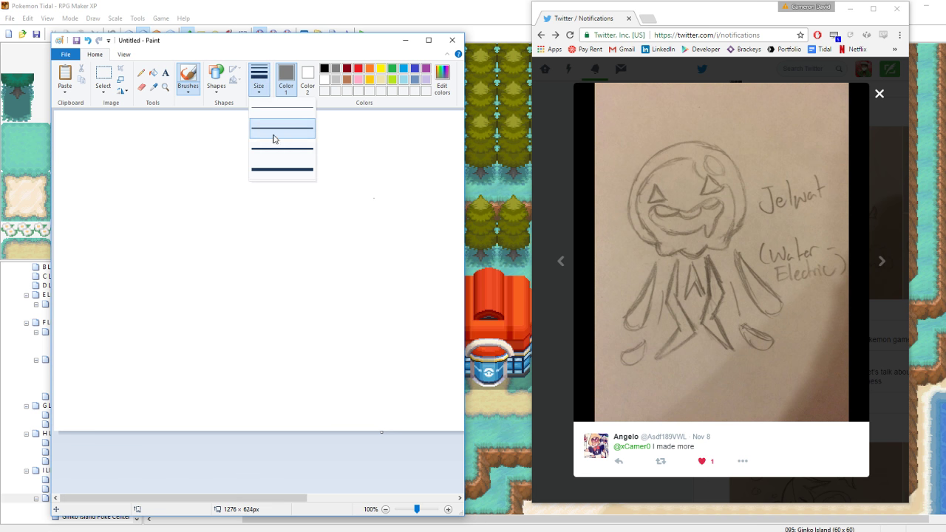
pyautogui.click(274, 166)
pyautogui.moveTo(219, 239)
pyautogui.mouseDown()
pyautogui.moveTo(201, 209)
pyautogui.moveTo(266, 150)
pyautogui.moveTo(315, 204)
pyautogui.moveTo(274, 245)
pyautogui.mouseUp()
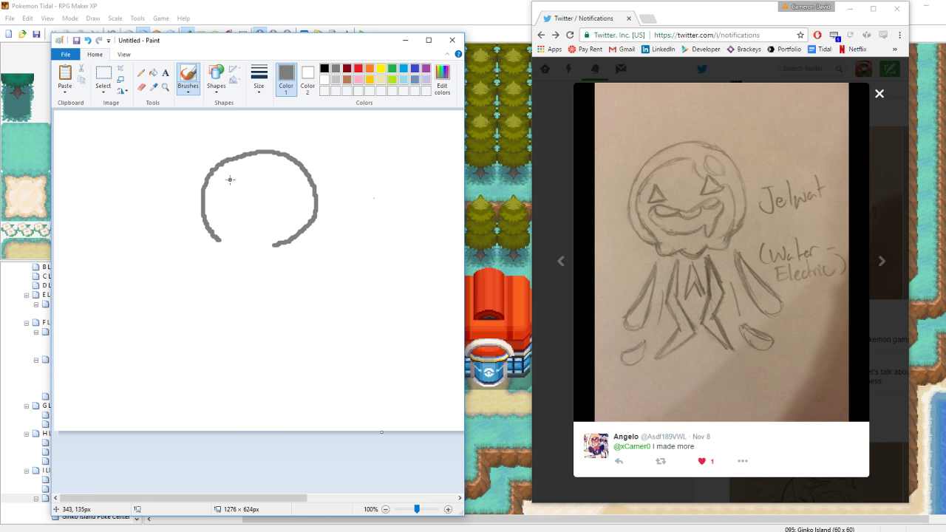
# Draw two slanted triangular eyes inside the head outline, undoing the strokes that miss the shape
pyautogui.moveTo(220, 192)
pyautogui.mouseDown()
pyautogui.moveTo(237, 177)
pyautogui.moveTo(251, 205)
pyautogui.moveTo(223, 194)
pyautogui.mouseUp()
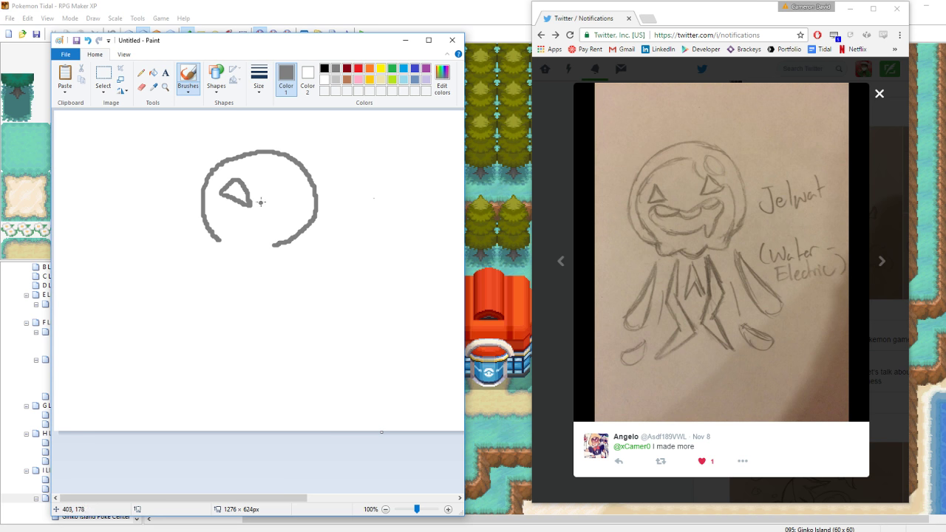
pyautogui.hotkey('ctrl', 'z')
pyautogui.moveTo(221, 196)
pyautogui.mouseDown()
pyautogui.moveTo(239, 176)
pyautogui.moveTo(242, 206)
pyautogui.moveTo(222, 198)
pyautogui.moveTo(268, 187)
pyautogui.moveTo(278, 197)
pyautogui.moveTo(270, 205)
pyautogui.moveTo(278, 173)
pyautogui.moveTo(288, 196)
pyautogui.moveTo(271, 204)
pyautogui.moveTo(273, 182)
pyautogui.moveTo(287, 192)
pyautogui.moveTo(267, 201)
pyautogui.mouseUp()
pyautogui.hotkey('ctrl', 'z')
pyautogui.hotkey('ctrl', 'z')
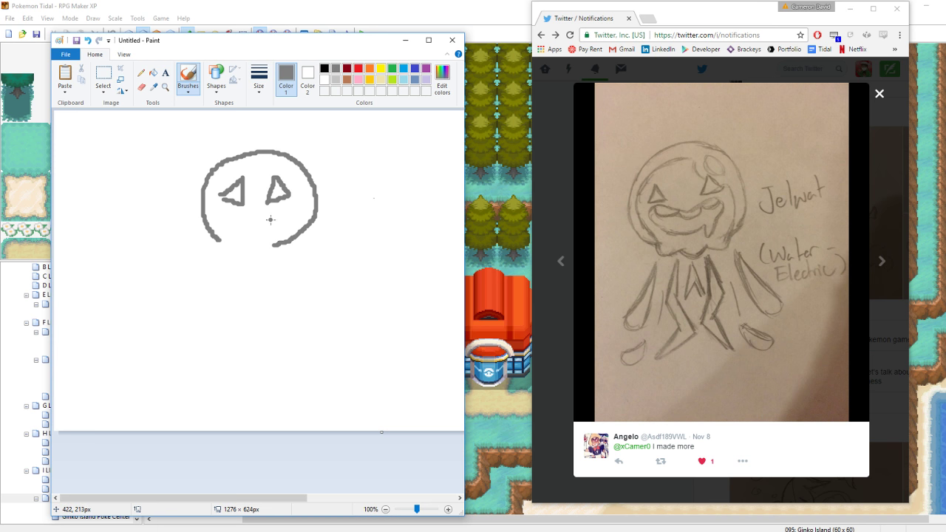
# Search Google Images for gengar in a new browser tab, preview its face, and return to the Jelwat sketch
pyautogui.click(647, 19)
pyautogui.write('gengar')
pyautogui.press('Return')
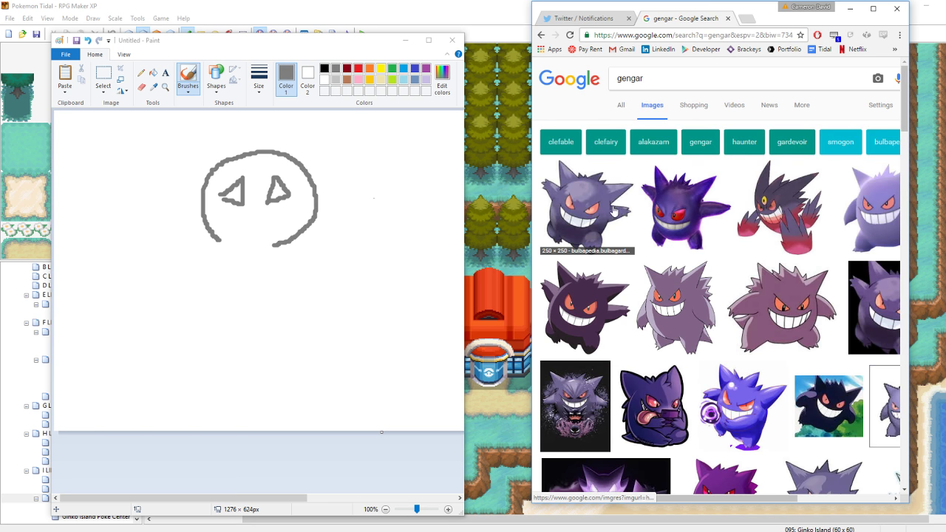
pyautogui.click(615, 206)
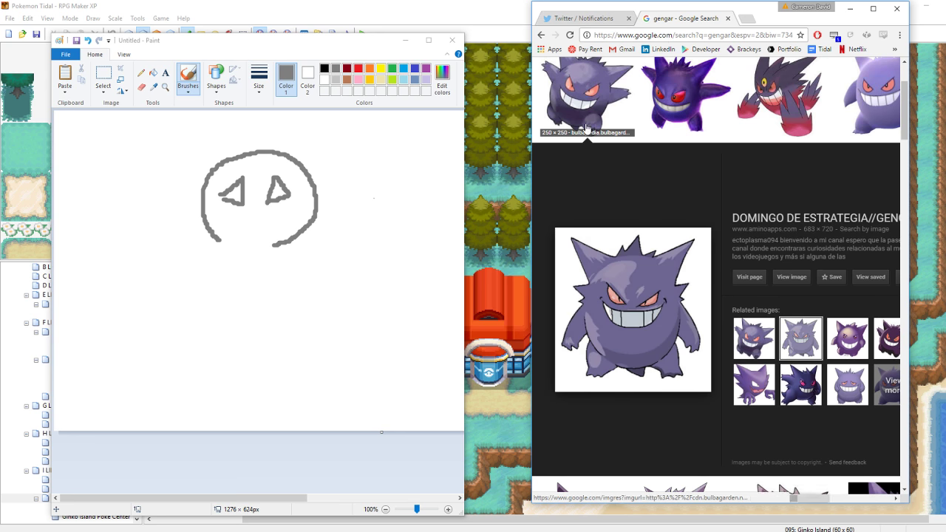
pyautogui.click(628, 109)
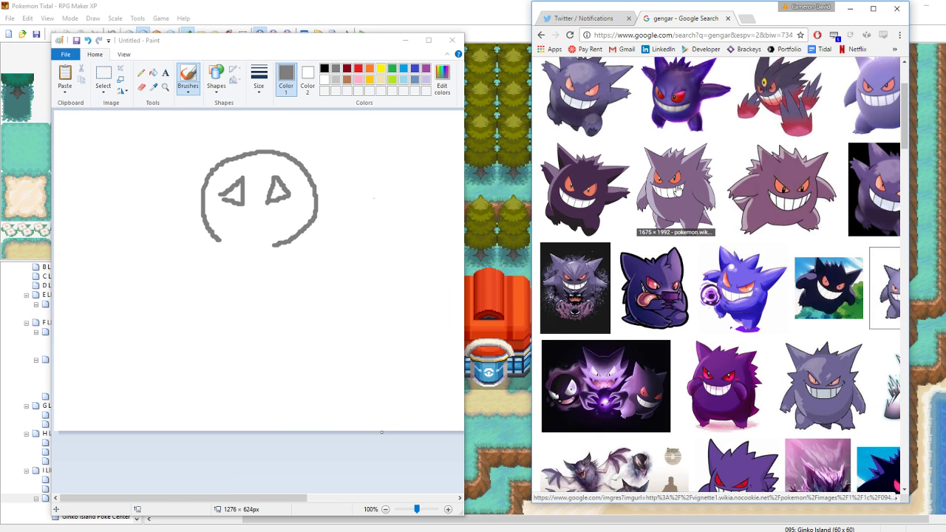
pyautogui.click(802, 186)
pyautogui.click(584, 18)
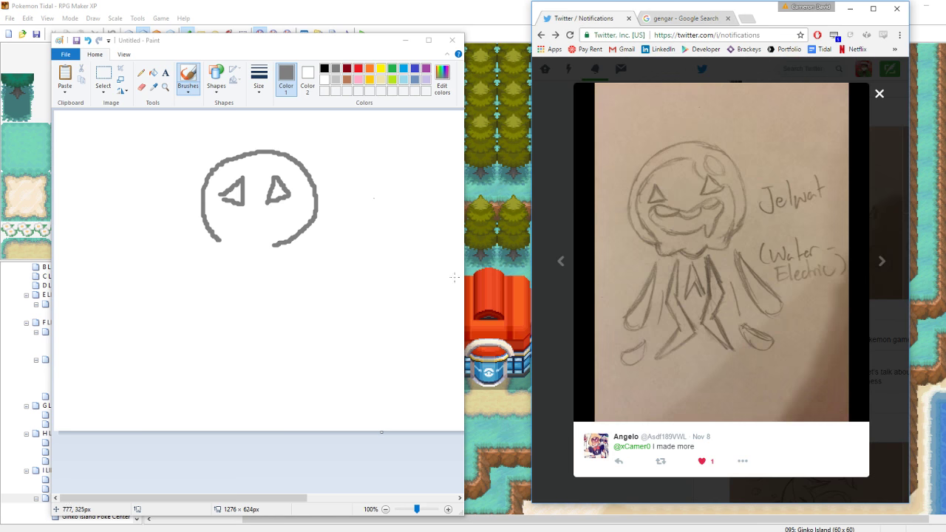
# Close the gap below the head outline with a scalloped edge, redoing the first stroke
pyautogui.moveTo(218, 238)
pyautogui.mouseDown()
pyautogui.moveTo(217, 251)
pyautogui.moveTo(238, 261)
pyautogui.mouseUp()
pyautogui.hotkey('ctrl', 'z')
pyautogui.moveTo(222, 253); pyautogui.dragTo(275, 246)
pyautogui.moveTo(227, 214); pyautogui.dragTo(233, 217)
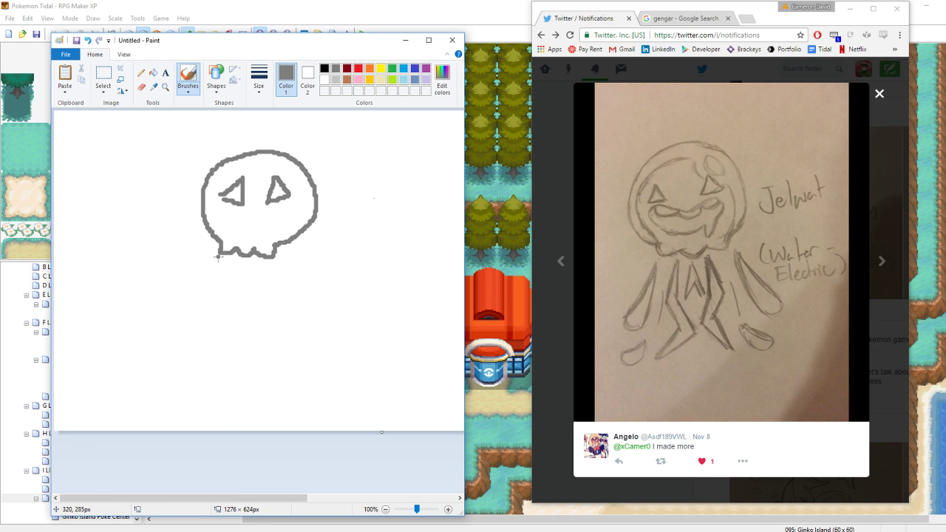
# Draw two zigzag lightning-shaped legs under the head, with a small A-shaped tentacle between them
pyautogui.moveTo(223, 260)
pyautogui.mouseDown()
pyautogui.moveTo(202, 278)
pyautogui.moveTo(217, 302)
pyautogui.moveTo(193, 333)
pyautogui.moveTo(236, 312)
pyautogui.moveTo(219, 278)
pyautogui.moveTo(239, 268)
pyautogui.moveTo(225, 263)
pyautogui.mouseUp()
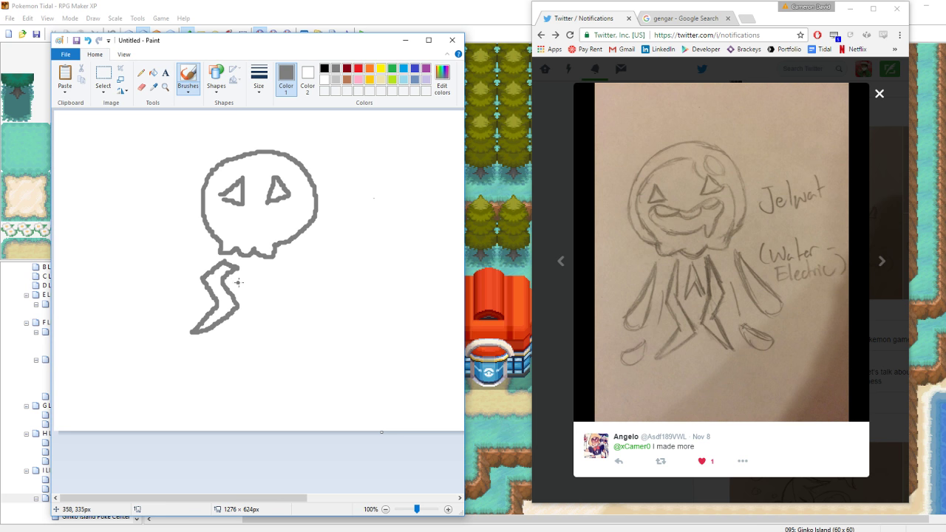
pyautogui.moveTo(238, 282)
pyautogui.mouseDown()
pyautogui.moveTo(249, 264)
pyautogui.moveTo(262, 291)
pyautogui.moveTo(240, 292)
pyautogui.mouseUp()
pyautogui.moveTo(265, 263)
pyautogui.mouseDown()
pyautogui.moveTo(274, 291)
pyautogui.moveTo(266, 316)
pyautogui.moveTo(295, 332)
pyautogui.moveTo(281, 314)
pyautogui.moveTo(285, 277)
pyautogui.moveTo(276, 263)
pyautogui.moveTo(265, 265)
pyautogui.mouseUp()
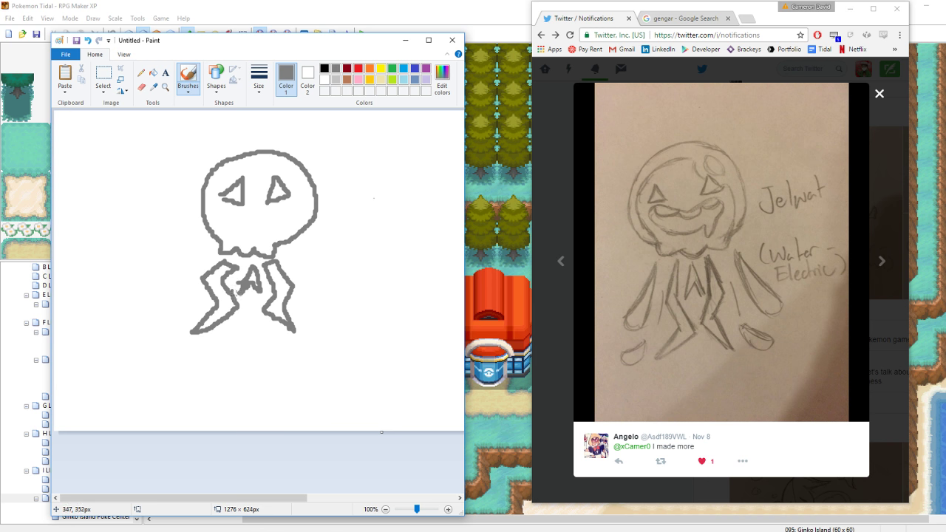
# Try drawing outer tentacles on either side of the zigzag legs, and undo them
pyautogui.moveTo(285, 262)
pyautogui.mouseDown()
pyautogui.moveTo(327, 264)
pyautogui.moveTo(304, 276)
pyautogui.moveTo(311, 264)
pyautogui.moveTo(295, 267)
pyautogui.mouseUp()
pyautogui.hotkey('ctrl', 'z')
pyautogui.moveTo(216, 262)
pyautogui.mouseDown()
pyautogui.moveTo(196, 263)
pyautogui.moveTo(189, 247)
pyautogui.moveTo(220, 255)
pyautogui.mouseUp()
pyautogui.hotkey('ctrl', 'z')
pyautogui.hotkey('ctrl', 'z')
# Try drawing a lopsided open mouth with teeth and a drip below the eyes, and undo it
pyautogui.moveTo(222, 210)
pyautogui.mouseDown()
pyautogui.moveTo(248, 223)
pyautogui.moveTo(292, 209)
pyautogui.moveTo(284, 223)
pyautogui.moveTo(241, 231)
pyautogui.moveTo(218, 214)
pyautogui.mouseUp()
pyautogui.hotkey('ctrl', 'z')
pyautogui.moveTo(256, 227)
pyautogui.mouseDown()
pyautogui.moveTo(262, 237)
pyautogui.moveTo(292, 215)
pyautogui.moveTo(223, 218)
pyautogui.moveTo(259, 234)
pyautogui.moveTo(248, 224)
pyautogui.moveTo(275, 217)
pyautogui.mouseUp()
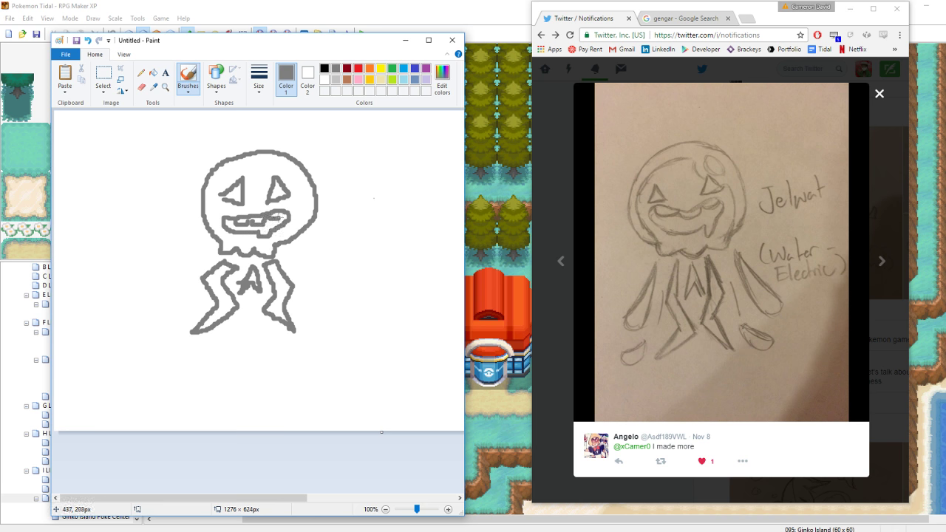
pyautogui.hotkey('ctrl', 'z')
pyautogui.hotkey('ctrl', 'z')
pyautogui.hotkey('ctrl', 'z')
pyautogui.hotkey('ctrl', 'z')
pyautogui.hotkey('ctrl', 'z')
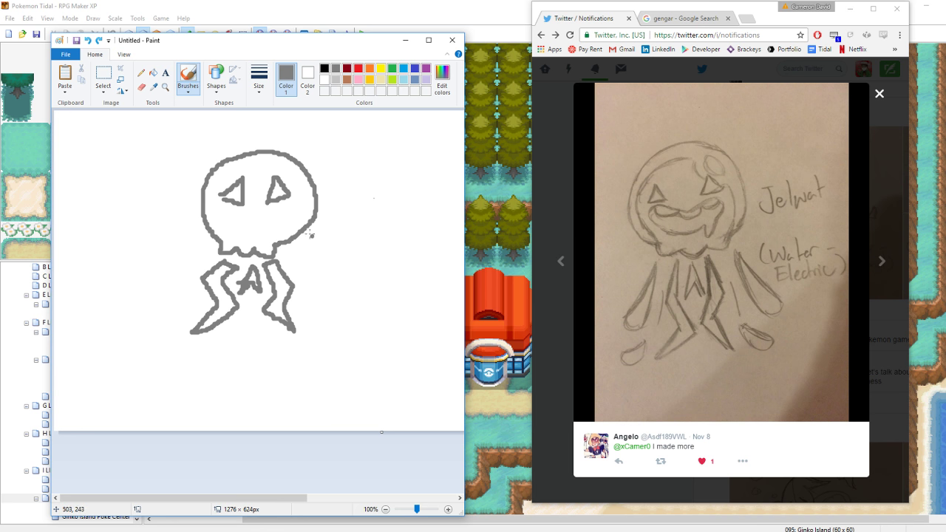
# Try a wide grin with a full row of teeth and partly shaded eyes, and undo those strokes
pyautogui.moveTo(219, 210)
pyautogui.mouseDown()
pyautogui.moveTo(285, 218)
pyautogui.moveTo(297, 205)
pyautogui.moveTo(299, 223)
pyautogui.moveTo(258, 235)
pyautogui.moveTo(226, 235)
pyautogui.moveTo(212, 218)
pyautogui.moveTo(219, 212)
pyautogui.moveTo(230, 232)
pyautogui.moveTo(247, 235)
pyautogui.moveTo(285, 227)
pyautogui.mouseUp()
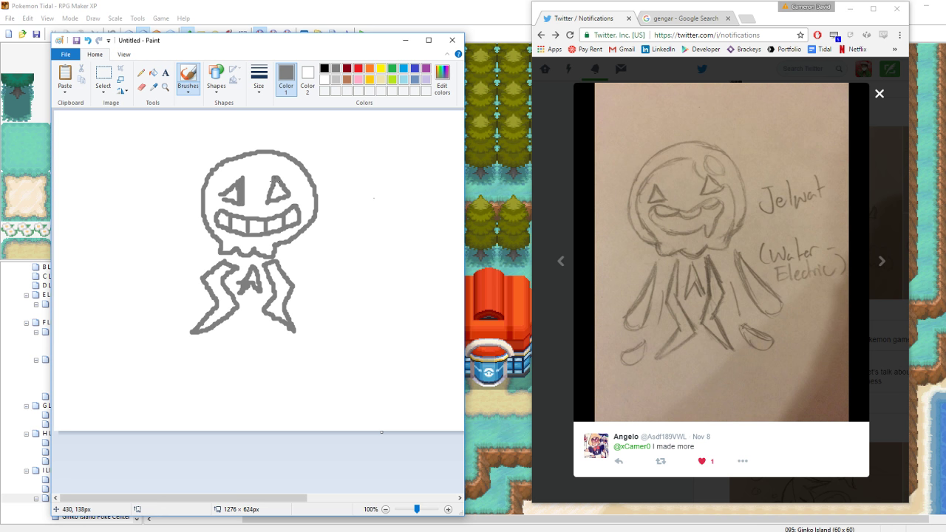
pyautogui.moveTo(275, 181); pyautogui.dragTo(286, 193)
pyautogui.hotkey('ctrl', 'z')
pyautogui.hotkey('ctrl', 'z')
pyautogui.moveTo(287, 167)
pyautogui.mouseDown()
pyautogui.moveTo(296, 182)
pyautogui.moveTo(288, 168)
pyautogui.mouseUp()
pyautogui.hotkey('ctrl', 'z')
pyautogui.hotkey('ctrl', 'z')
pyautogui.hotkey('ctrl', 'z')
pyautogui.hotkey('ctrl', 'z')
pyautogui.hotkey('ctrl', 'z')
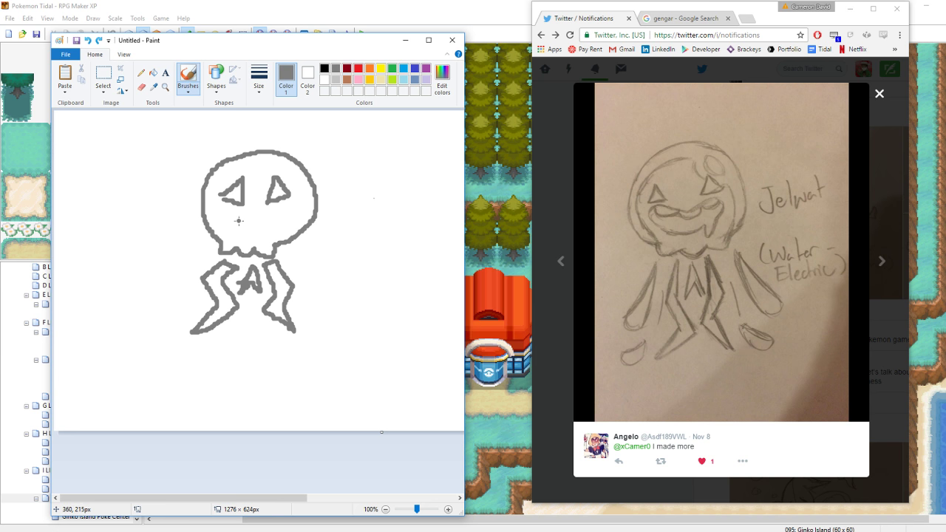
# Try a short mouth stroke beneath the eyes, and undo it
pyautogui.moveTo(241, 228)
pyautogui.mouseDown()
pyautogui.moveTo(257, 215)
pyautogui.moveTo(261, 228)
pyautogui.moveTo(245, 226)
pyautogui.moveTo(250, 218)
pyautogui.mouseUp()
pyautogui.hotkey('ctrl', 'z')
pyautogui.hotkey('ctrl', 'z')
# Try an inner contour around the face with a notched highlight near the upper edge of the head, and undo it
pyautogui.moveTo(213, 185)
pyautogui.mouseDown()
pyautogui.moveTo(214, 215)
pyautogui.moveTo(233, 228)
pyautogui.moveTo(263, 230)
pyautogui.moveTo(302, 205)
pyautogui.moveTo(300, 174)
pyautogui.mouseUp()
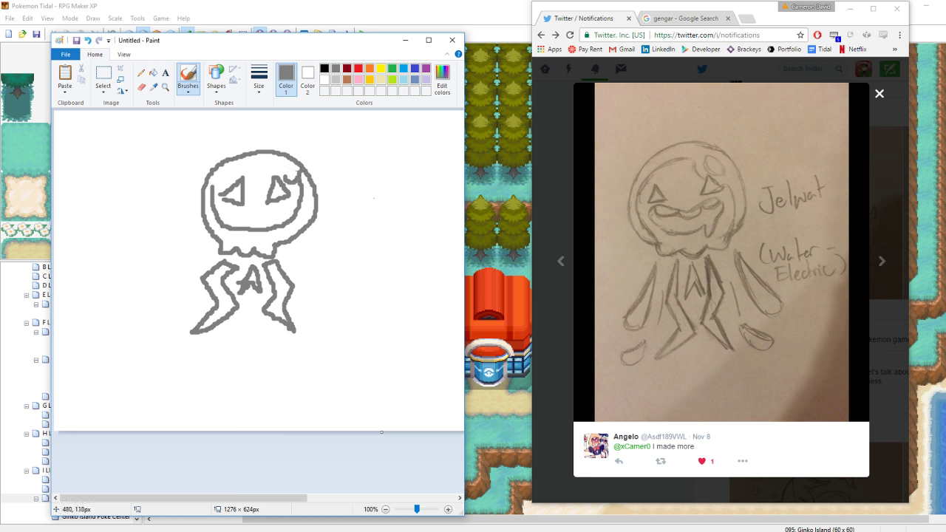
pyautogui.moveTo(211, 182); pyautogui.dragTo(231, 179)
pyautogui.hotkey('ctrl', 'z')
pyautogui.hotkey('ctrl', 'z')
pyautogui.hotkey('ctrl', 'z')
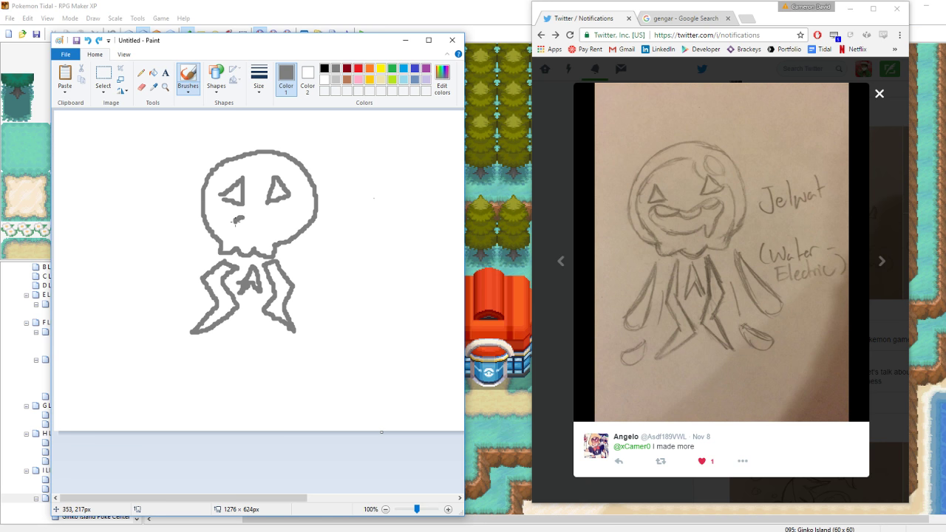
pyautogui.hotkey('ctrl', 'z')
# Draw a grinning mouth below the eyes, with square teeth and one large rounded end, undoing stray strokes
pyautogui.moveTo(239, 221); pyautogui.dragTo(280, 215)
pyautogui.hotkey('ctrl', 'z')
pyautogui.hotkey('ctrl', 'z')
pyautogui.moveTo(265, 218)
pyautogui.mouseDown()
pyautogui.moveTo(224, 218)
pyautogui.moveTo(272, 231)
pyautogui.moveTo(261, 220)
pyautogui.moveTo(251, 235)
pyautogui.moveTo(290, 222)
pyautogui.moveTo(222, 207)
pyautogui.moveTo(249, 232)
pyautogui.mouseUp()
pyautogui.hotkey('ctrl', 'z')
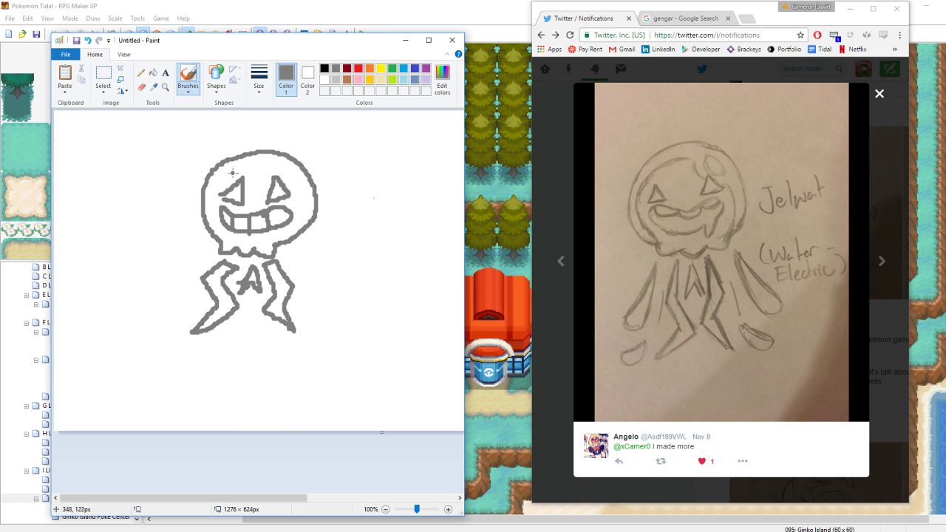
# Draw curved eyebrows above the creature's eyes and write "Hey baby" beside its head
pyautogui.moveTo(231, 175)
pyautogui.mouseDown()
pyautogui.moveTo(282, 170)
pyautogui.moveTo(274, 165)
pyautogui.moveTo(281, 174)
pyautogui.moveTo(240, 172)
pyautogui.moveTo(259, 179)
pyautogui.moveTo(278, 164)
pyautogui.moveTo(286, 172)
pyautogui.mouseUp()
pyautogui.hotkey('ctrl', 'z')
pyautogui.hotkey('ctrl', 'z')
pyautogui.hotkey('ctrl', 'z')
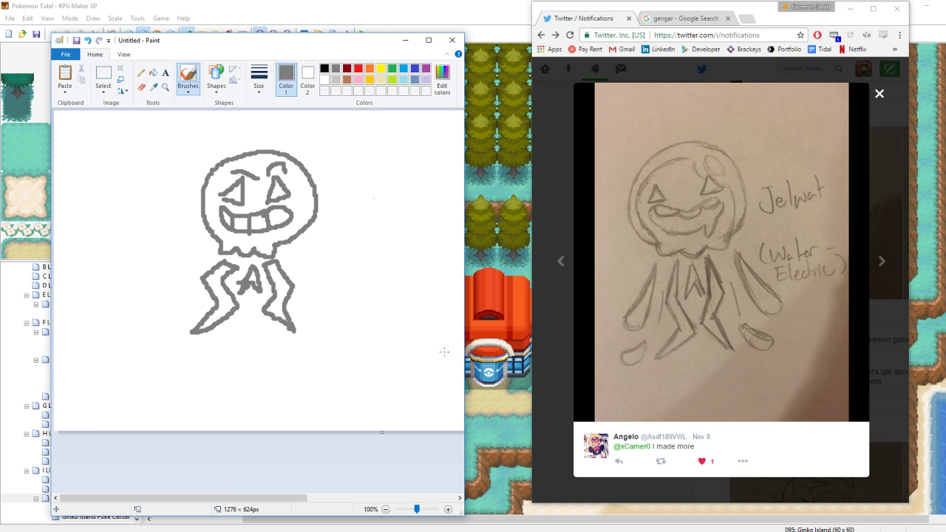
pyautogui.moveTo(340, 173)
pyautogui.mouseDown()
pyautogui.moveTo(341, 204)
pyautogui.moveTo(359, 191)
pyautogui.mouseUp()
pyautogui.moveTo(359, 185)
pyautogui.mouseDown()
pyautogui.moveTo(359, 200)
pyautogui.moveTo(375, 189)
pyautogui.moveTo(377, 198)
pyautogui.moveTo(394, 194)
pyautogui.moveTo(392, 212)
pyautogui.moveTo(341, 240)
pyautogui.moveTo(387, 234)
pyautogui.moveTo(397, 238)
pyautogui.moveTo(393, 254)
pyautogui.mouseUp()
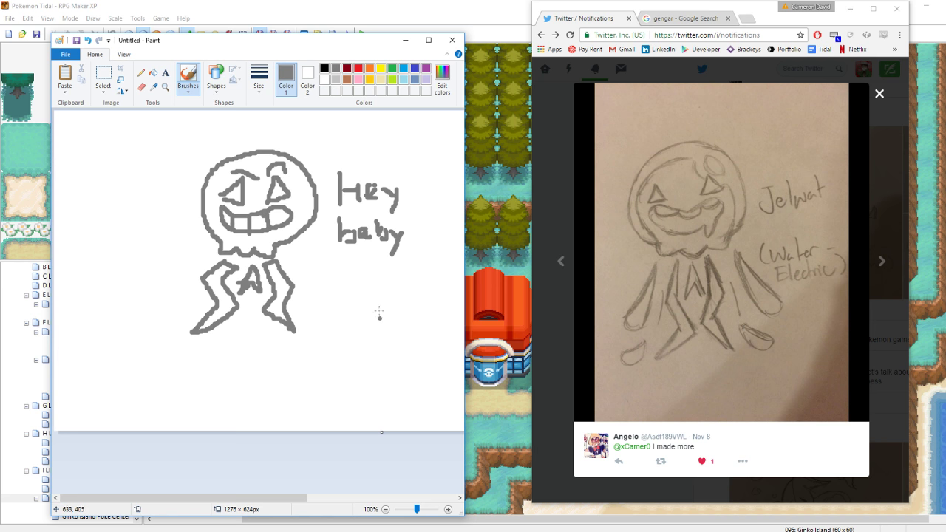
# Undo the "Hey baby" lettering, the eyebrows and the toothy mouth, leaving only the eyes on the face
pyautogui.hotkey('ctrl', 'z')
pyautogui.hotkey('ctrl', 'z')
pyautogui.hotkey('ctrl', 'z')
pyautogui.hotkey('ctrl', 'z')
pyautogui.hotkey('ctrl', 'z')
pyautogui.hotkey('ctrl', 'z')
pyautogui.hotkey('ctrl', 'z')
pyautogui.hotkey('ctrl', 'z')
pyautogui.hotkey('ctrl', 'z')
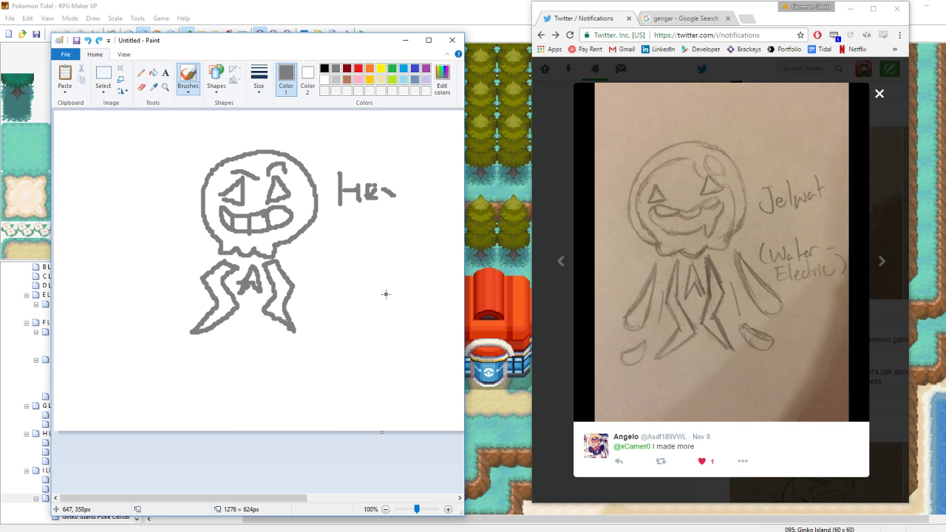
pyautogui.hotkey('ctrl', 'z')
pyautogui.hotkey('ctrl', 'z')
pyautogui.hotkey('ctrl', 'z')
pyautogui.hotkey('ctrl', 'z')
pyautogui.hotkey('ctrl', 'z')
pyautogui.hotkey('ctrl', 'z')
pyautogui.hotkey('ctrl', 'z')
pyautogui.hotkey('ctrl', 'z')
pyautogui.hotkey('ctrl', 'z')
pyautogui.hotkey('ctrl', 'z')
pyautogui.hotkey('ctrl', 'z')
pyautogui.hotkey('ctrl', 'z')
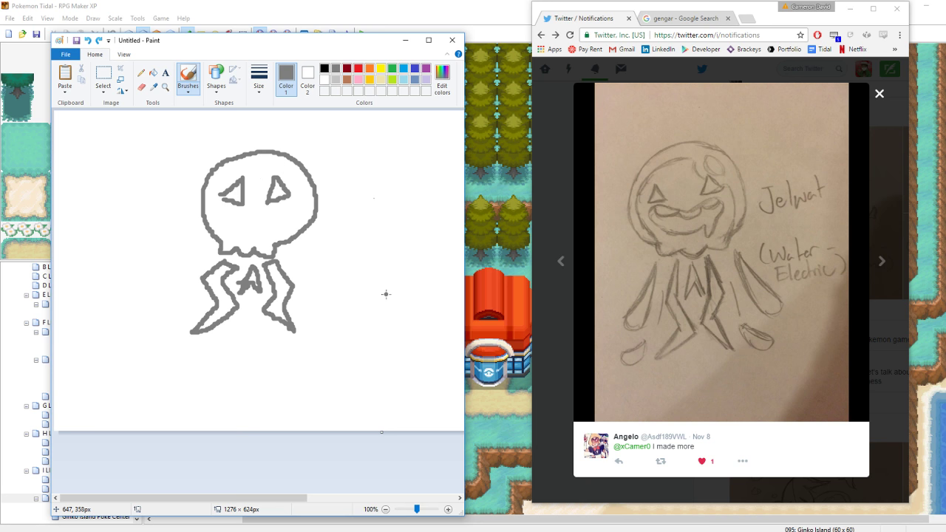
# Try side tentacles with broad rounded ends flanking the legs, plus extra strokes around the legs, and undo them
pyautogui.moveTo(252, 221); pyautogui.dragTo(255, 222)
pyautogui.hotkey('ctrl', 'z')
pyautogui.moveTo(340, 311); pyautogui.dragTo(340, 314)
pyautogui.moveTo(286, 259)
pyautogui.mouseDown()
pyautogui.moveTo(303, 287)
pyautogui.moveTo(360, 288)
pyautogui.moveTo(285, 264)
pyautogui.mouseUp()
pyautogui.moveTo(210, 264)
pyautogui.mouseDown()
pyautogui.moveTo(201, 276)
pyautogui.moveTo(157, 272)
pyautogui.moveTo(209, 264)
pyautogui.moveTo(231, 282)
pyautogui.mouseUp()
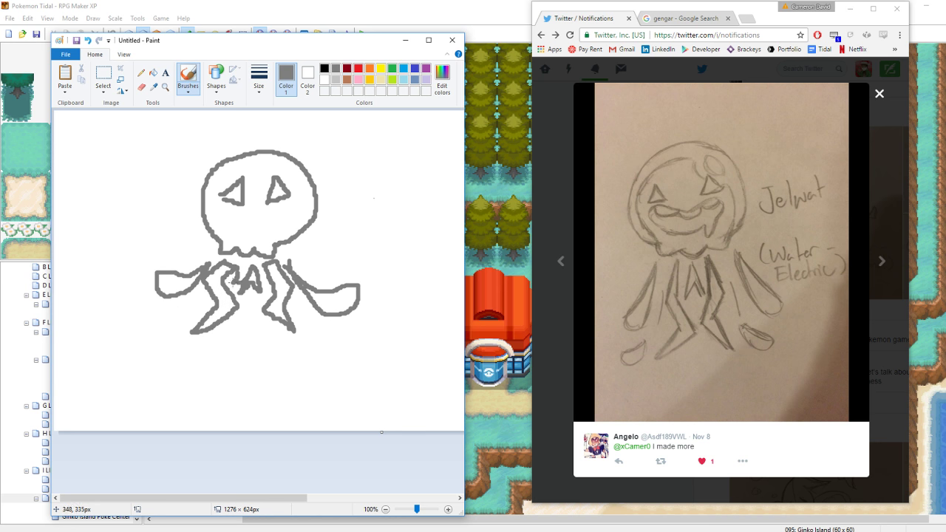
pyautogui.moveTo(192, 334)
pyautogui.mouseDown()
pyautogui.moveTo(176, 351)
pyautogui.moveTo(164, 343)
pyautogui.moveTo(182, 343)
pyautogui.mouseUp()
pyautogui.moveTo(260, 270)
pyautogui.mouseDown()
pyautogui.moveTo(287, 344)
pyautogui.moveTo(303, 358)
pyautogui.moveTo(289, 338)
pyautogui.mouseUp()
pyautogui.hotkey('ctrl', 'z')
pyautogui.hotkey('ctrl', 'z')
pyautogui.hotkey('ctrl', 'z')
pyautogui.hotkey('ctrl', 'z')
pyautogui.hotkey('ctrl', 'z')
pyautogui.hotkey('ctrl', 'z')
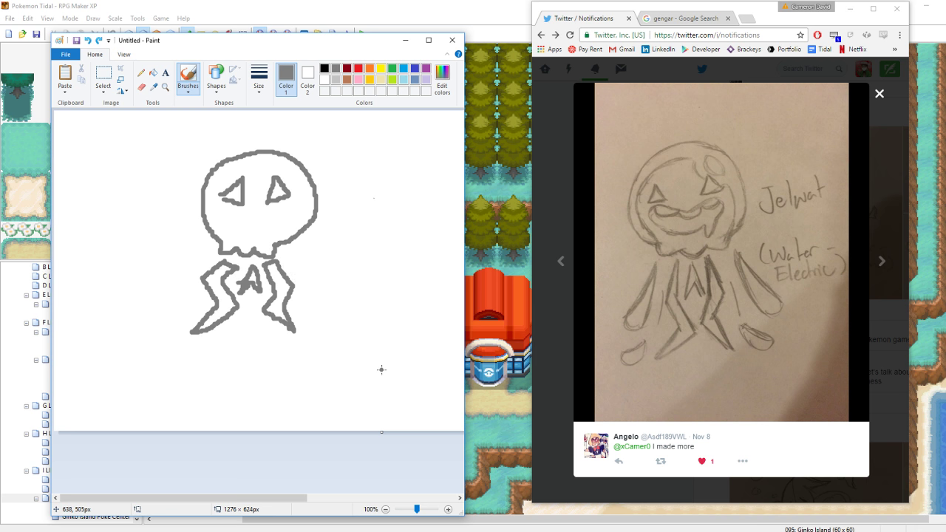
# Draw a short, slightly curved smile beneath the creature's eyes
pyautogui.moveTo(238, 224); pyautogui.dragTo(269, 223)
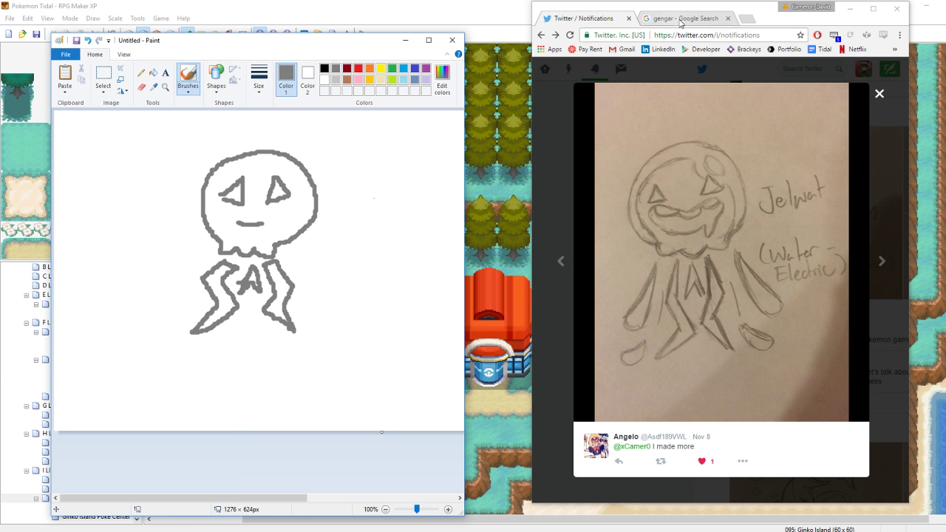
# Close the gengar search tab and clear the browser windows away to return to the Ginko Island map in RPG Maker XP
pyautogui.click(727, 17)
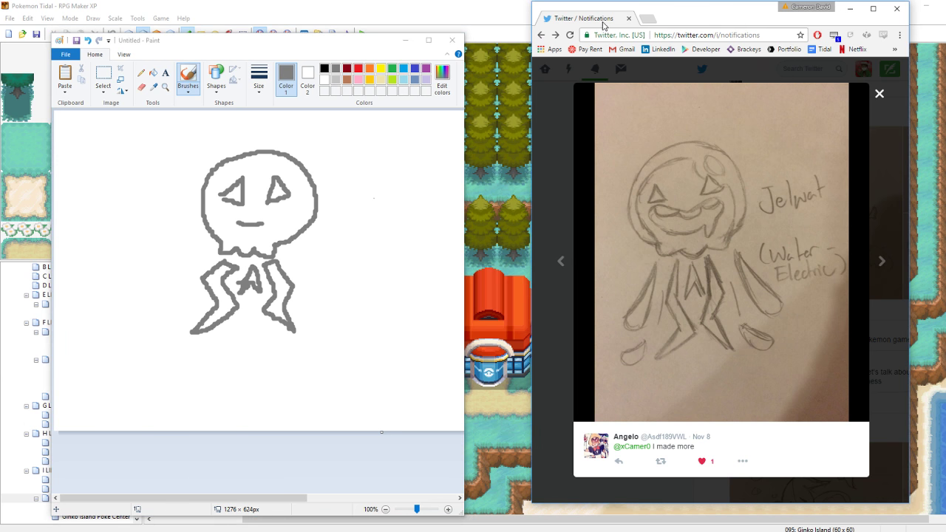
pyautogui.moveTo(602, 22); pyautogui.dragTo(882, 131)
pyautogui.moveTo(780, 122); pyautogui.dragTo(857, 135)
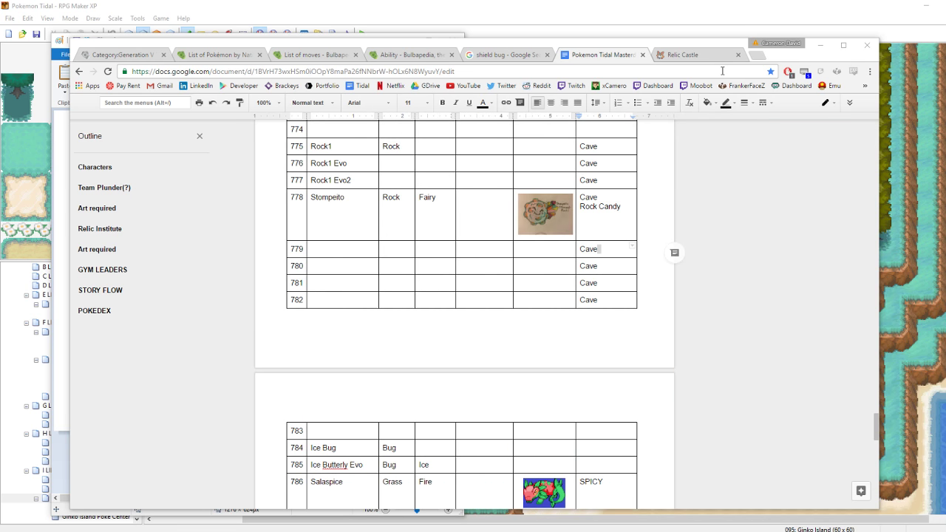
pyautogui.click(662, 4)
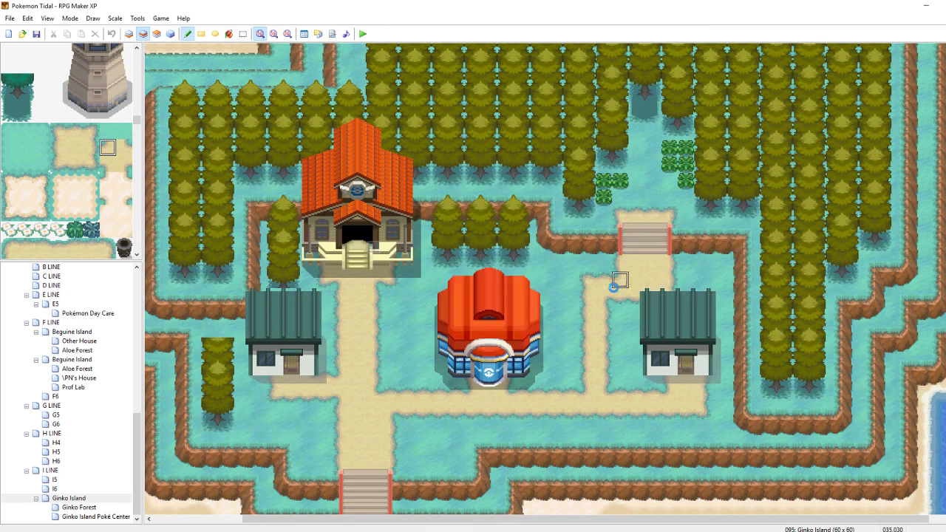
# Copy a tree's trunk-base tiles on layer 2 to the foot of the lone tree behind the west house's roof
pyautogui.press('F4')
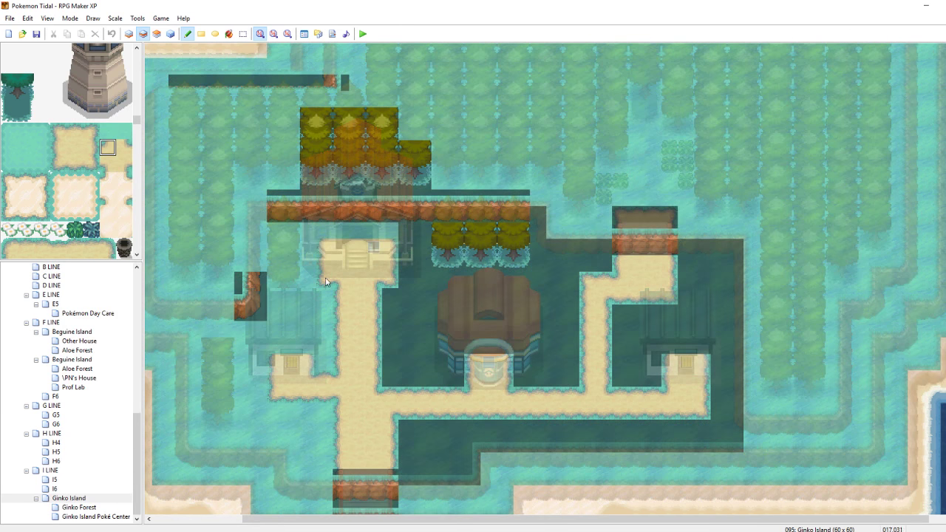
pyautogui.click(157, 34)
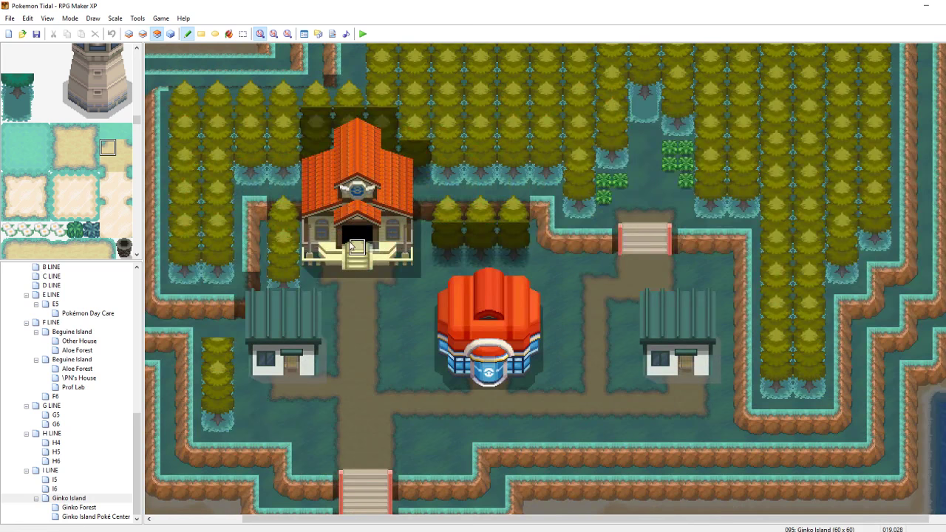
pyautogui.press('F4')
pyautogui.press('F4')
pyautogui.press('F4')
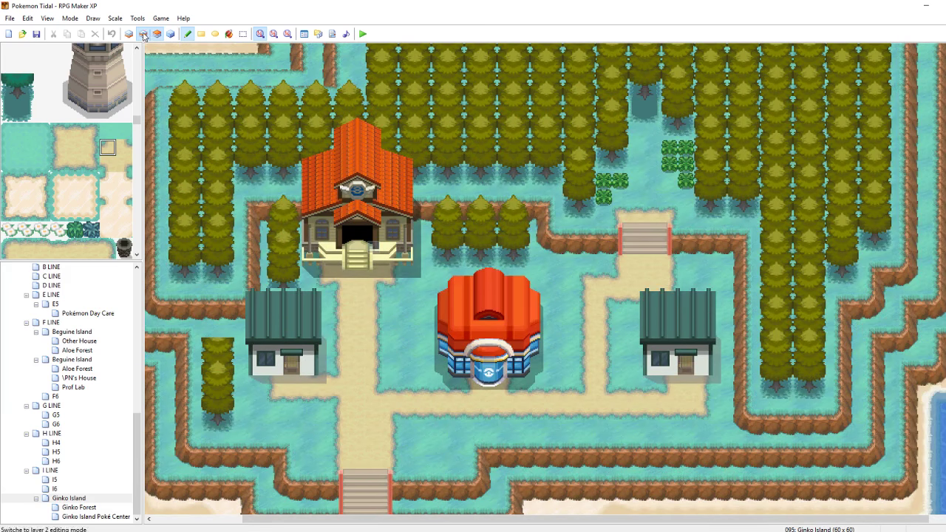
pyautogui.click(143, 34)
pyautogui.press('F4')
pyautogui.moveTo(314, 184); pyautogui.dragTo(324, 187, button='right')
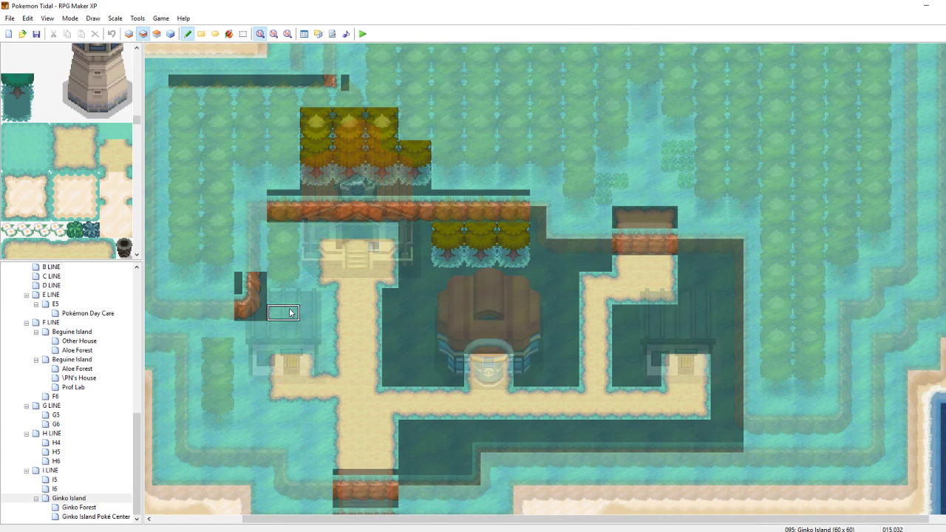
pyautogui.click(290, 292)
pyautogui.press('F4')
pyautogui.press('F4')
pyautogui.press('F4')
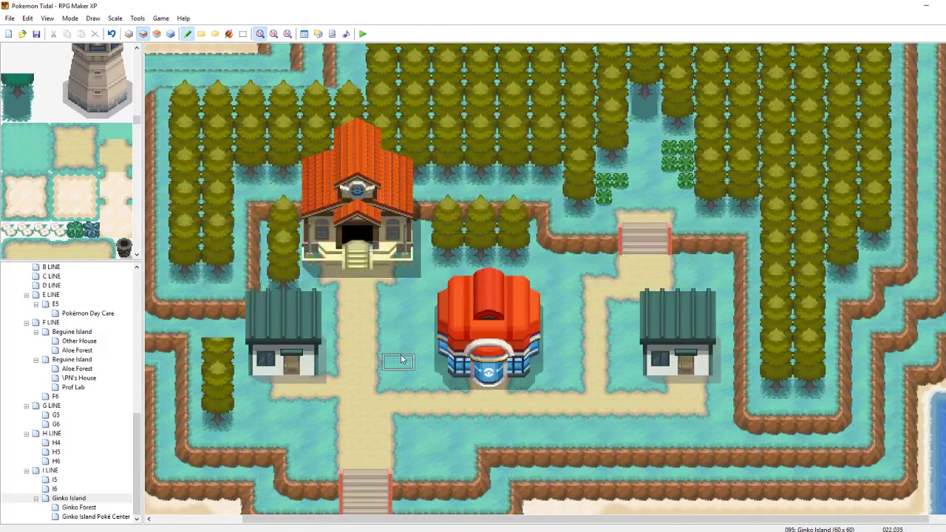
# Copy the cliff section just north-west of the west house from layer 3 onto layer 2 at the same spot
pyautogui.press('F4')
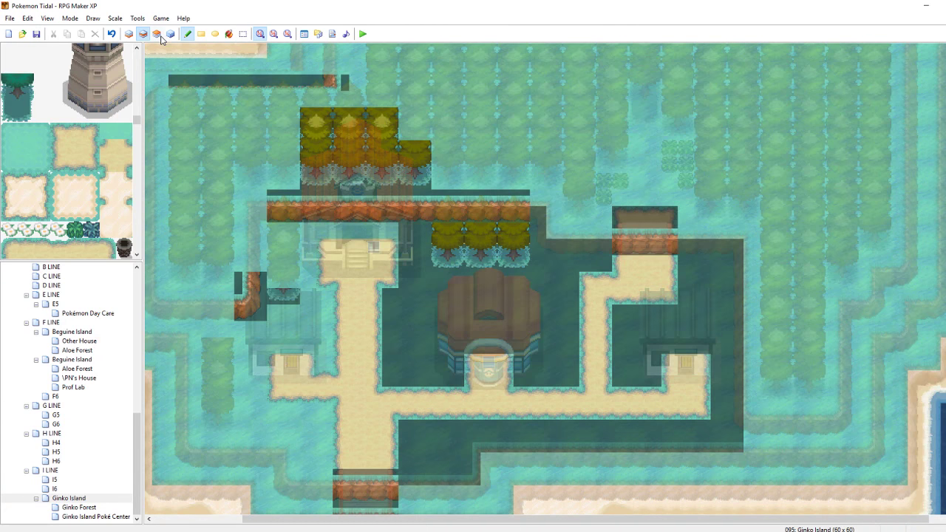
pyautogui.click(157, 34)
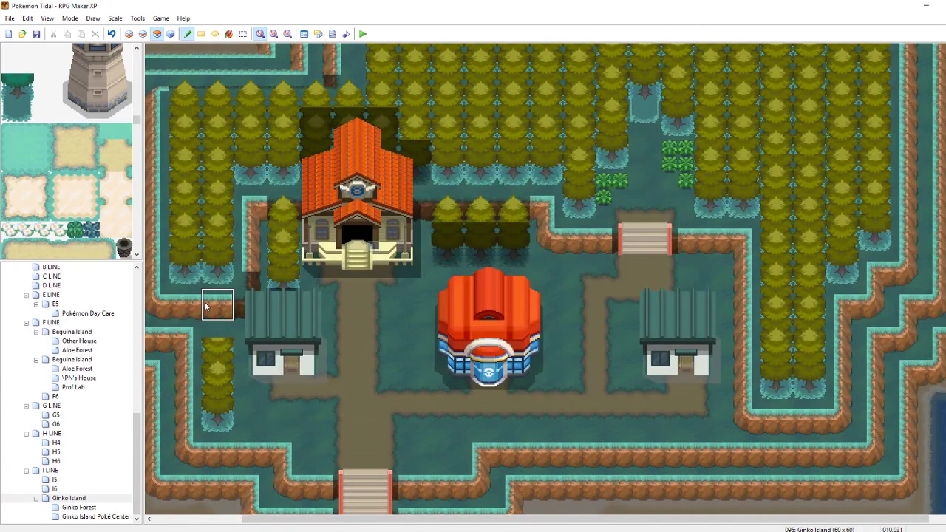
pyautogui.click(143, 34)
pyautogui.click(212, 299)
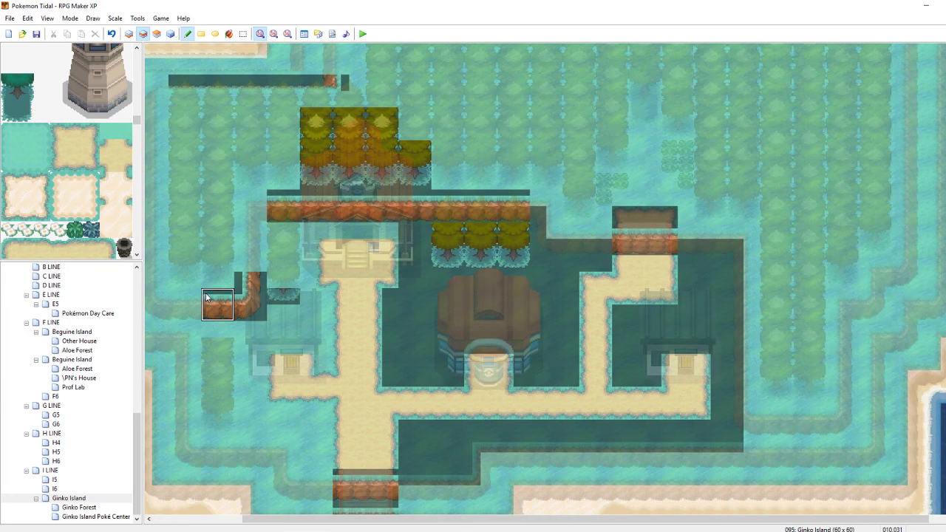
# Stamp a treetop on layer 3 over that cliff section to complete the tree beside the west house
pyautogui.click(157, 34)
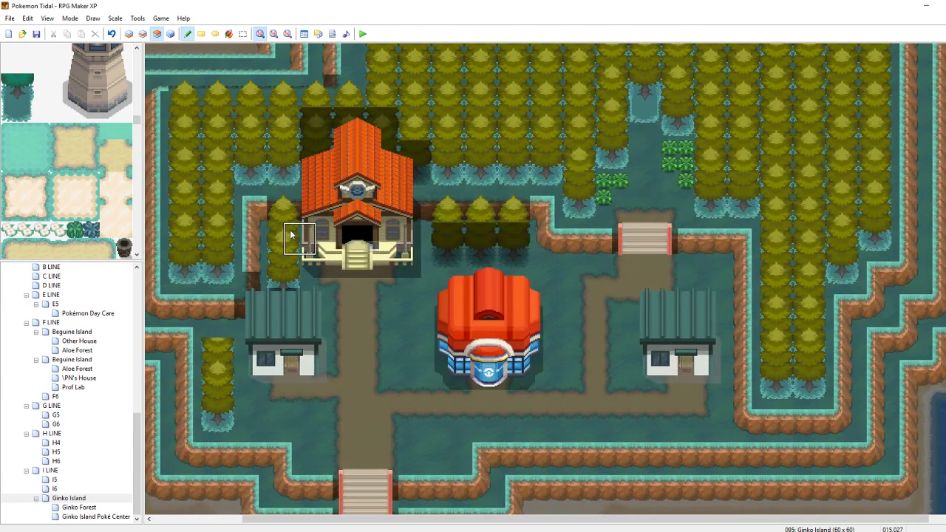
pyautogui.click(214, 307)
pyautogui.press('F4')
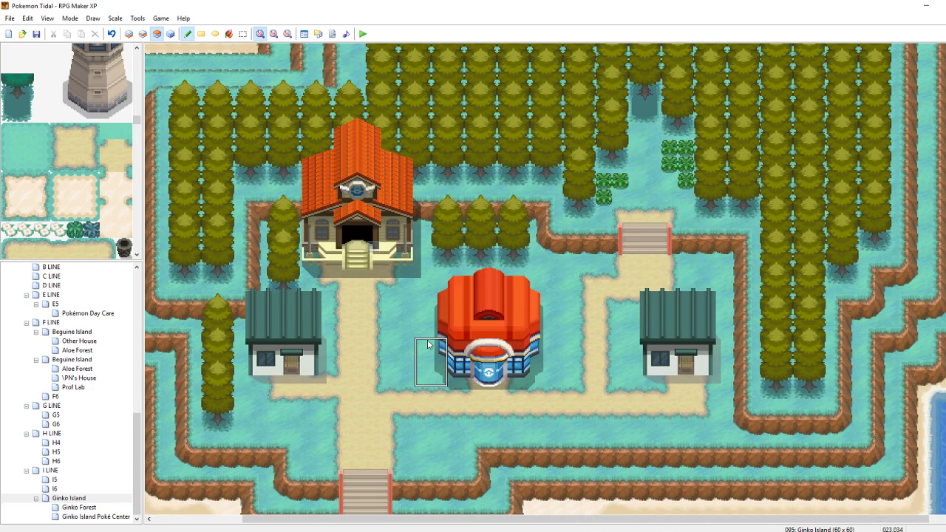
pyautogui.press('F4')
pyautogui.press('F4')
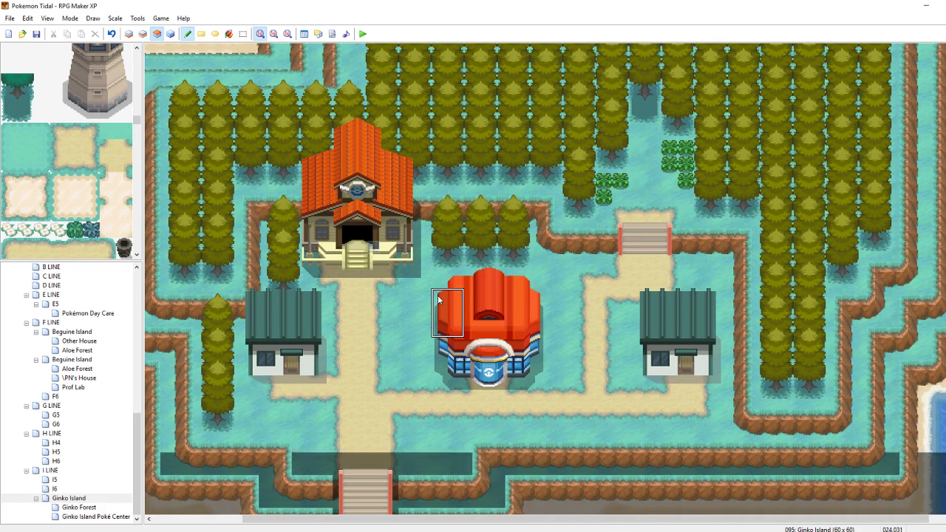
# Pick the brown boulder from the tileset and place it on the grass just west of the Poké Center
pyautogui.rightClick(607, 334)
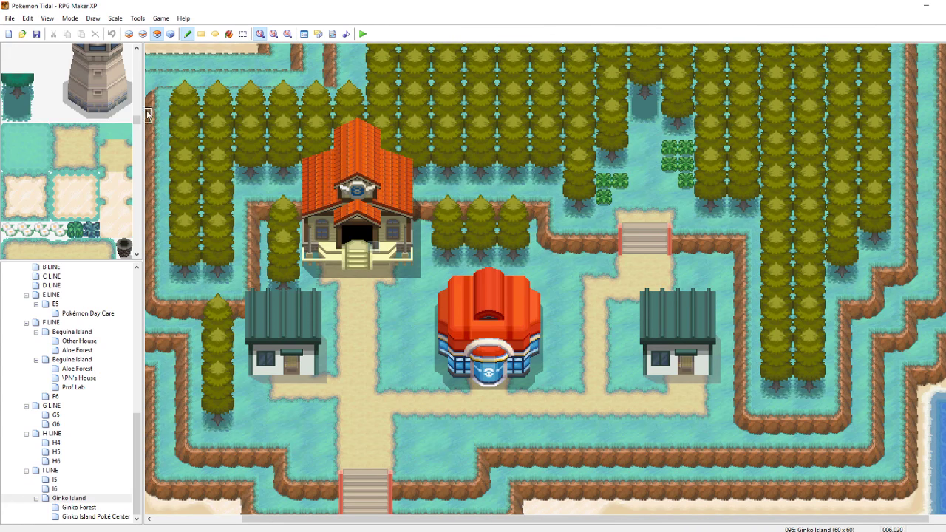
pyautogui.moveTo(140, 124); pyautogui.dragTo(140, 122)
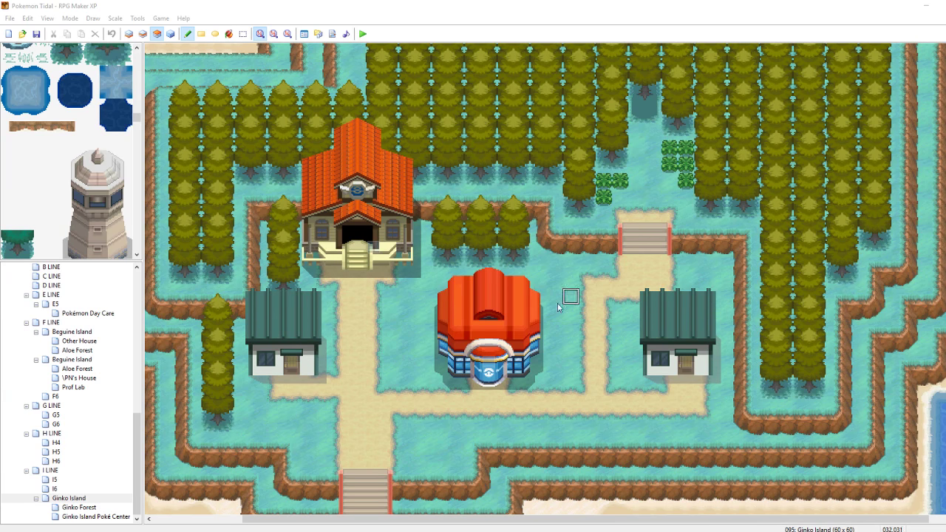
pyautogui.click(375, 325)
pyautogui.moveTo(134, 116); pyautogui.dragTo(135, 110)
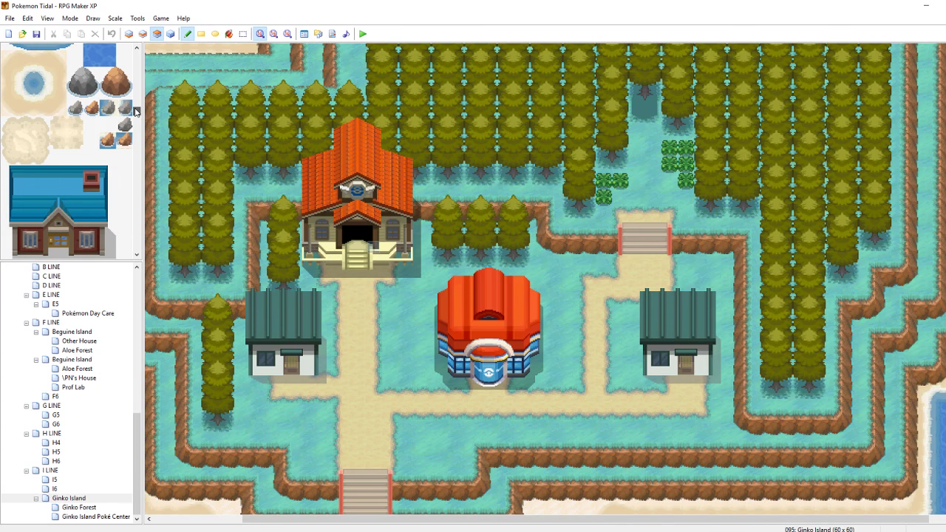
pyautogui.scroll(5, 120, 101)
pyautogui.scroll(3, 121, 163)
pyautogui.click(93, 190)
pyautogui.moveTo(90, 183); pyautogui.dragTo(89, 180)
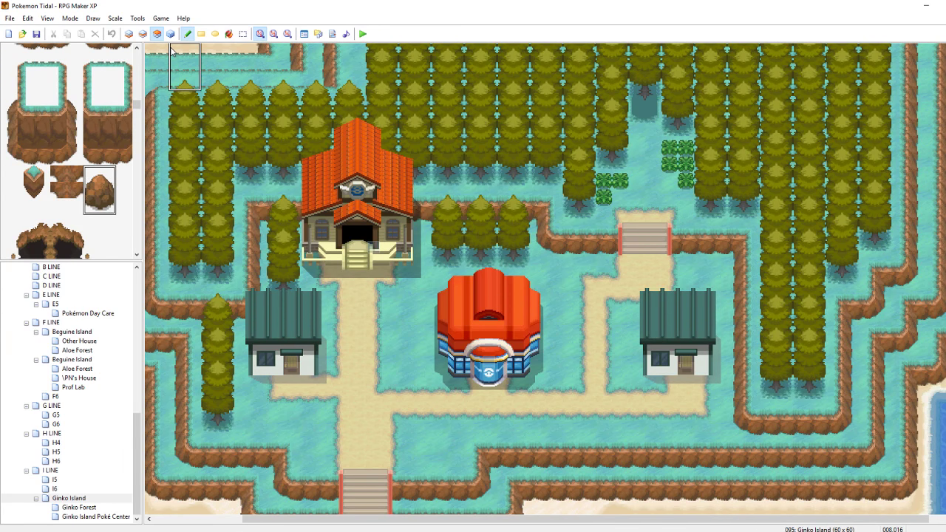
pyautogui.press('F4')
pyautogui.click(414, 348)
pyautogui.press('F4')
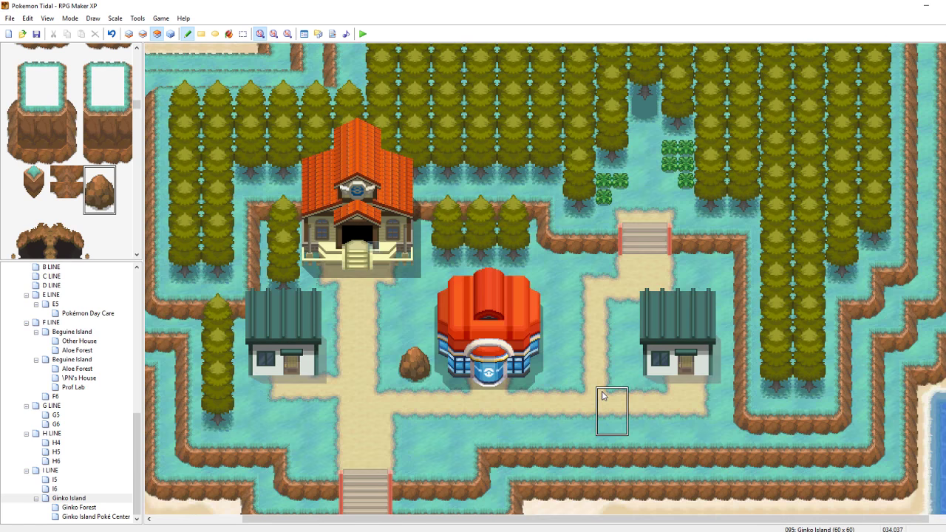
# Place another boulder against the cliff behind the east house, near its inner corner
pyautogui.press('F4')
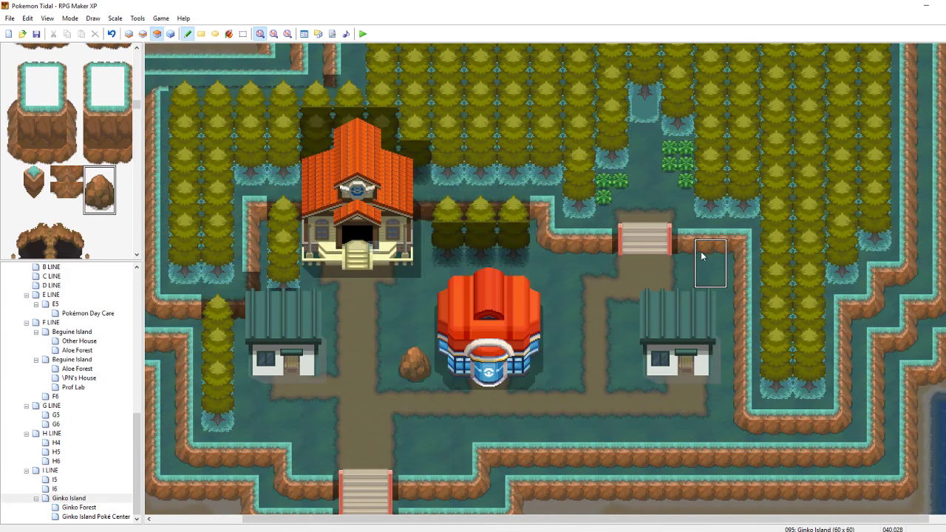
pyautogui.press('F4')
pyautogui.click(702, 256)
pyautogui.press('F4')
pyautogui.press('F4')
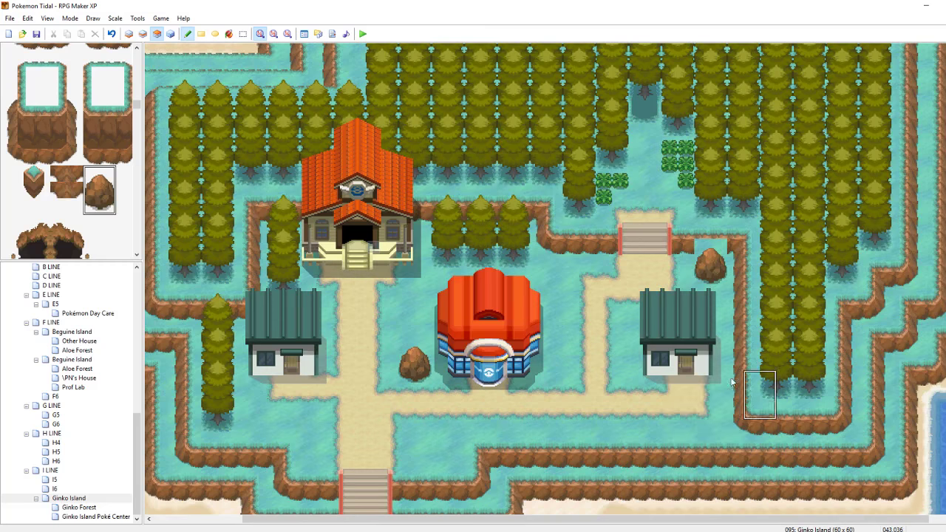
# Try a boulder at the east end of the main path, and undo it
pyautogui.click(711, 406)
pyautogui.press('F4')
pyautogui.press('F4')
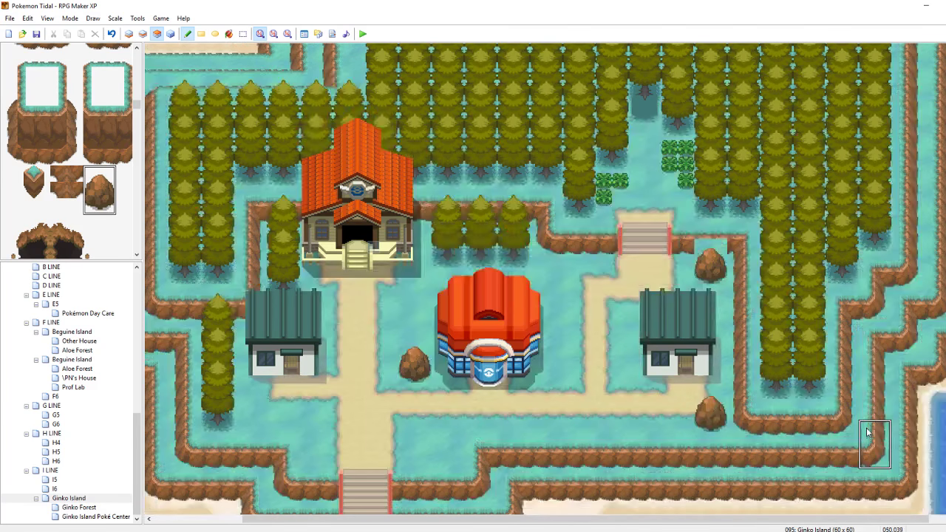
pyautogui.hotkey('ctrl', 'z')
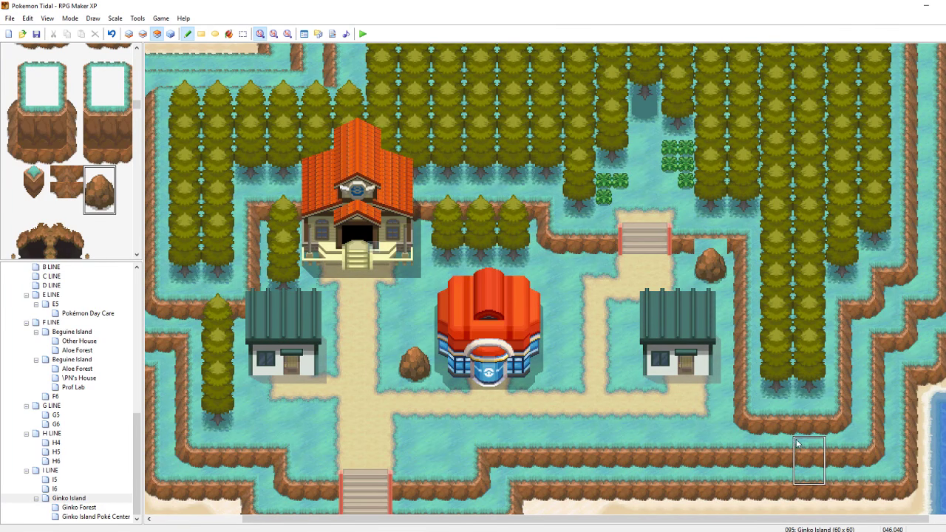
# Place a boulder on the beach beside the cliff corner east of the southern stairs
pyautogui.scroll(-3, 546, 279)
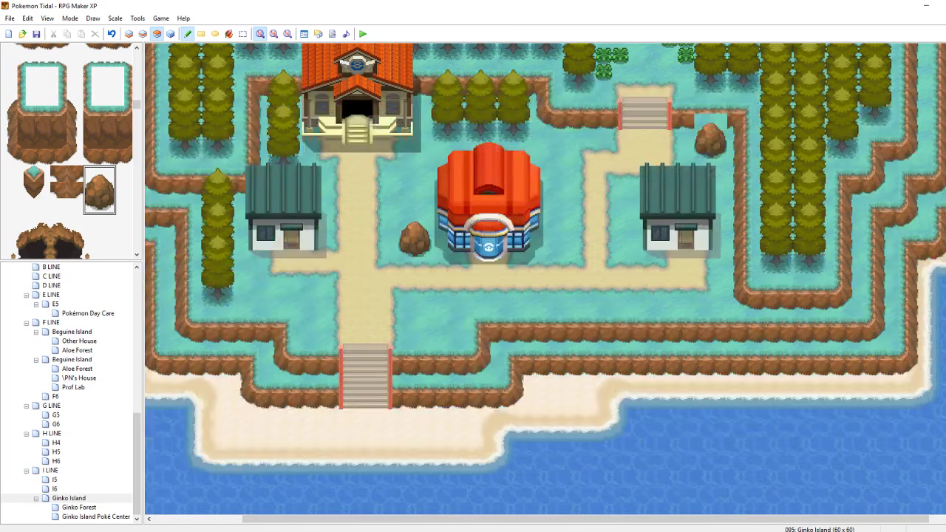
pyautogui.click(538, 374)
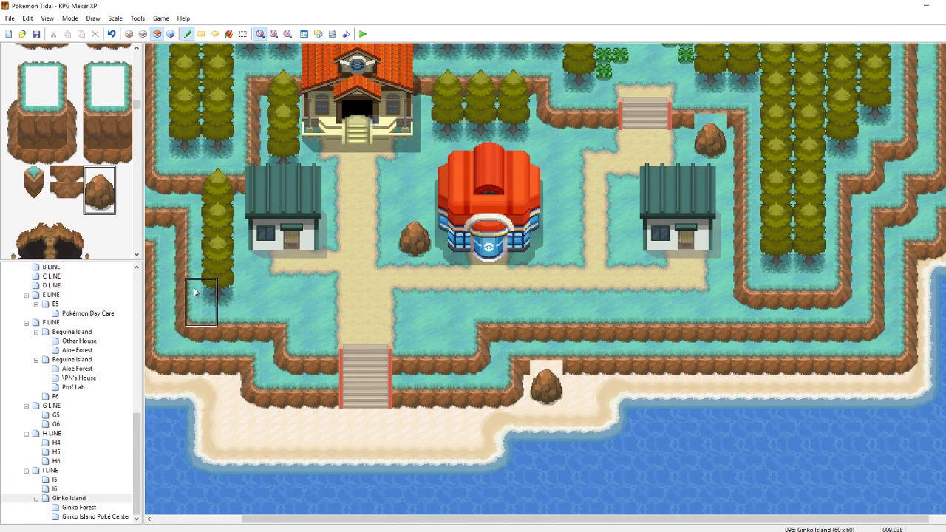
# Try a boulder again where the path ends below the east house, and undo it
pyautogui.click(702, 275)
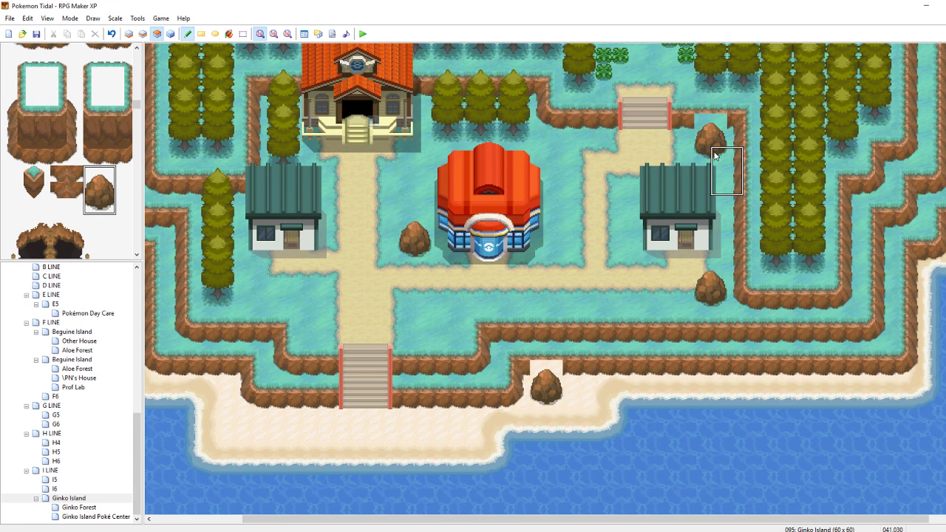
pyautogui.hotkey('ctrl', 'z')
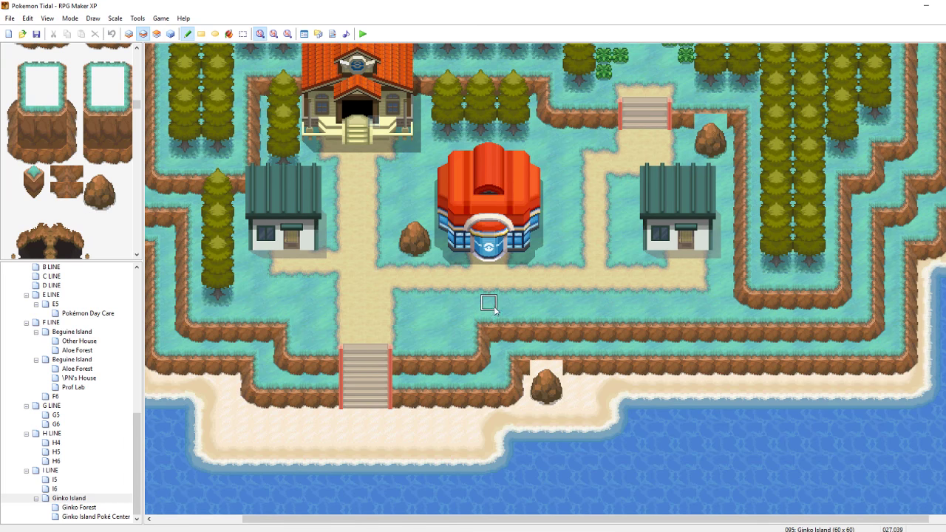
# Fill the gap behind the beach boulder east of the southern stairs with cliff tiles on layer 2
pyautogui.press('F6')
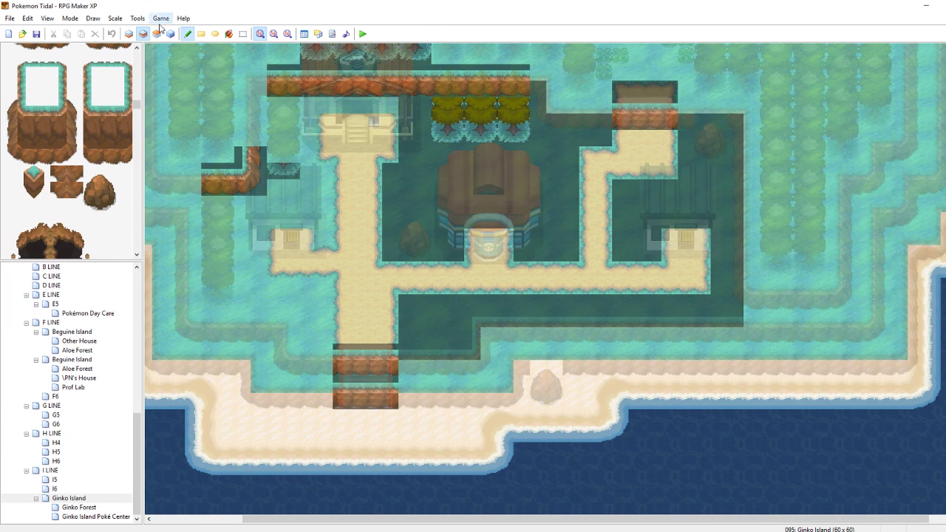
pyautogui.click(157, 34)
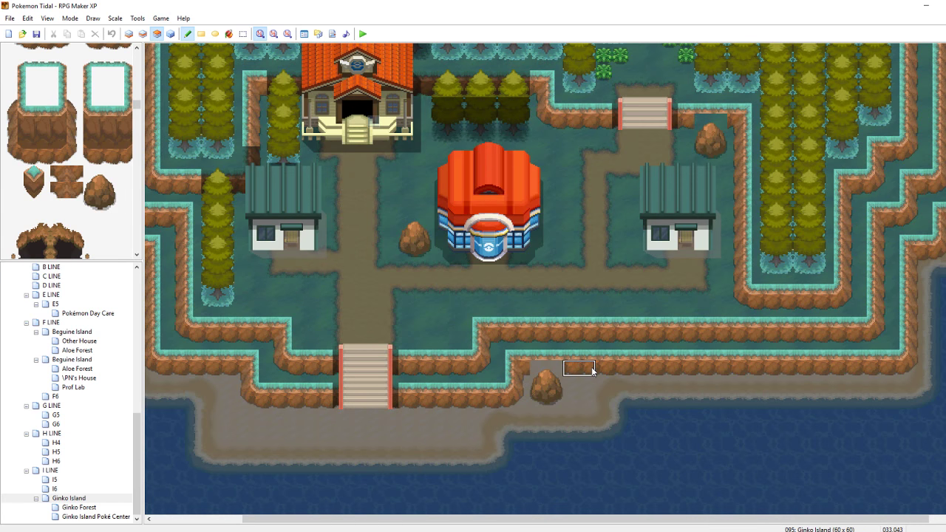
pyautogui.click(144, 34)
pyautogui.click(546, 368)
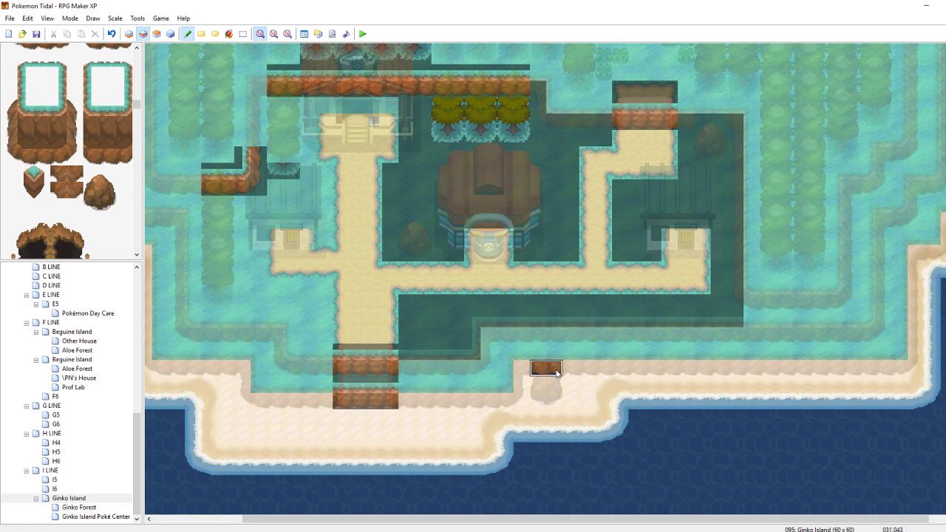
pyautogui.hotkey('ctrl', 'z')
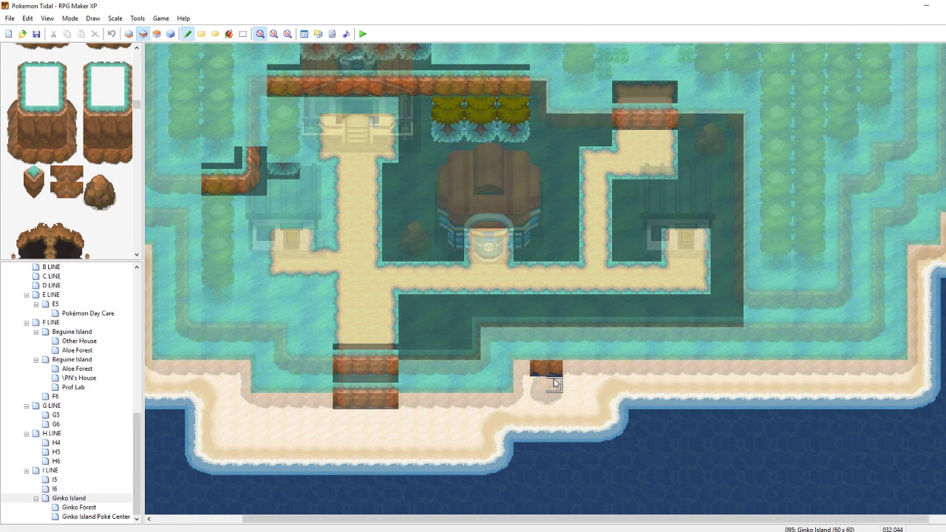
# Paint sand on layer 1 beneath the beach boulder and westward across the beach below the southern stairs
pyautogui.click(129, 34)
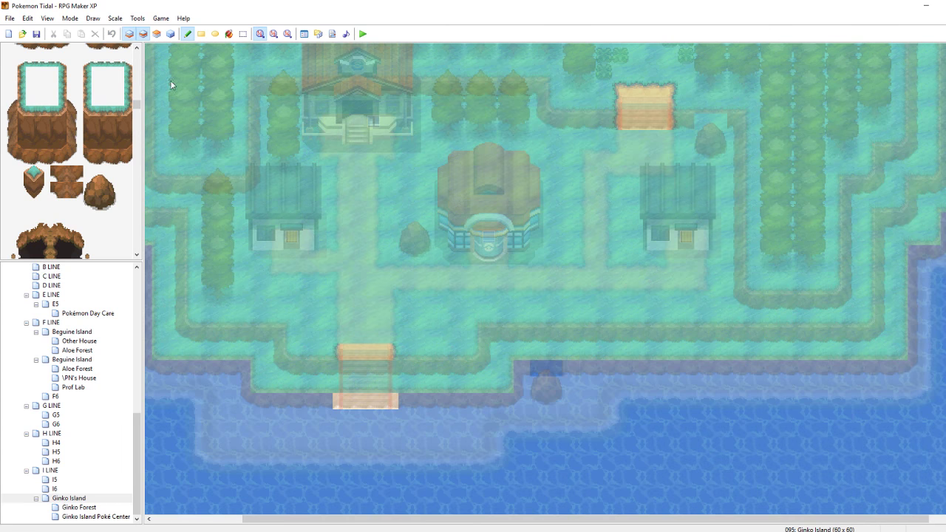
pyautogui.moveTo(558, 370)
pyautogui.mouseDown()
pyautogui.moveTo(525, 368)
pyautogui.moveTo(524, 386)
pyautogui.moveTo(549, 386)
pyautogui.moveTo(533, 387)
pyautogui.mouseUp()
pyautogui.moveTo(533, 387); pyautogui.dragTo(524, 369, button='right')
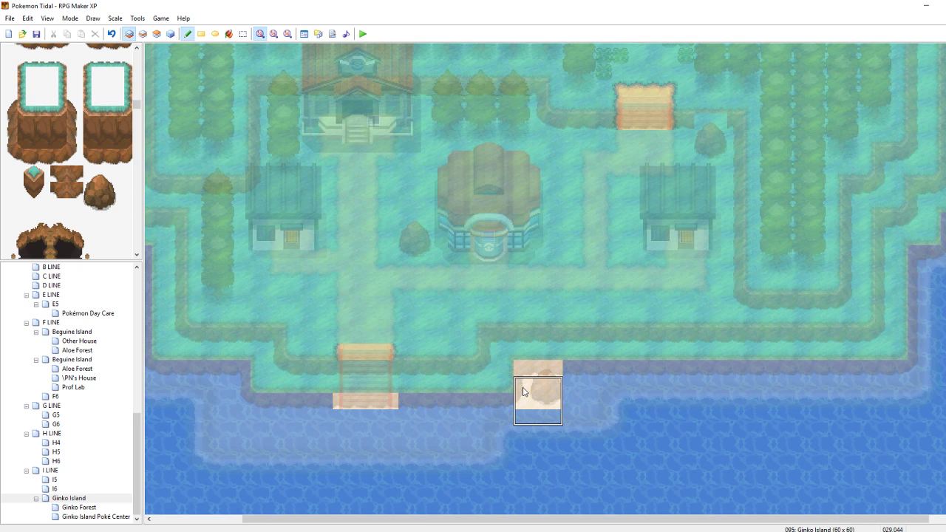
pyautogui.moveTo(523, 393)
pyautogui.mouseDown()
pyautogui.moveTo(475, 402)
pyautogui.moveTo(508, 412)
pyautogui.moveTo(528, 405)
pyautogui.moveTo(490, 416)
pyautogui.moveTo(488, 452)
pyautogui.moveTo(403, 460)
pyautogui.moveTo(414, 429)
pyautogui.moveTo(445, 419)
pyautogui.moveTo(418, 448)
pyautogui.moveTo(342, 452)
pyautogui.moveTo(379, 438)
pyautogui.moveTo(309, 442)
pyautogui.moveTo(325, 414)
pyautogui.moveTo(223, 424)
pyautogui.moveTo(246, 466)
pyautogui.moveTo(342, 462)
pyautogui.mouseUp()
pyautogui.press('F4')
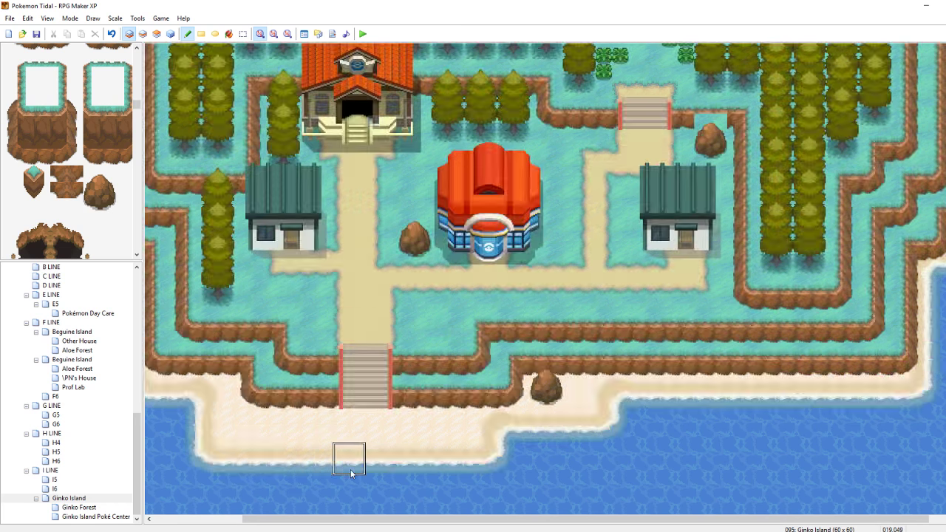
# Extend the layer 1 sand to the beach's western end and up to the cliff corner there
pyautogui.press('F4')
pyautogui.rightClick(351, 485)
pyautogui.moveTo(332, 471); pyautogui.dragTo(223, 472)
pyautogui.hotkey('ctrl', 'z')
pyautogui.moveTo(225, 448); pyautogui.dragTo(222, 438, button='right')
pyautogui.moveTo(222, 442)
pyautogui.mouseDown()
pyautogui.moveTo(288, 443)
pyautogui.moveTo(241, 404)
pyautogui.moveTo(238, 384)
pyautogui.moveTo(192, 378)
pyautogui.mouseUp()
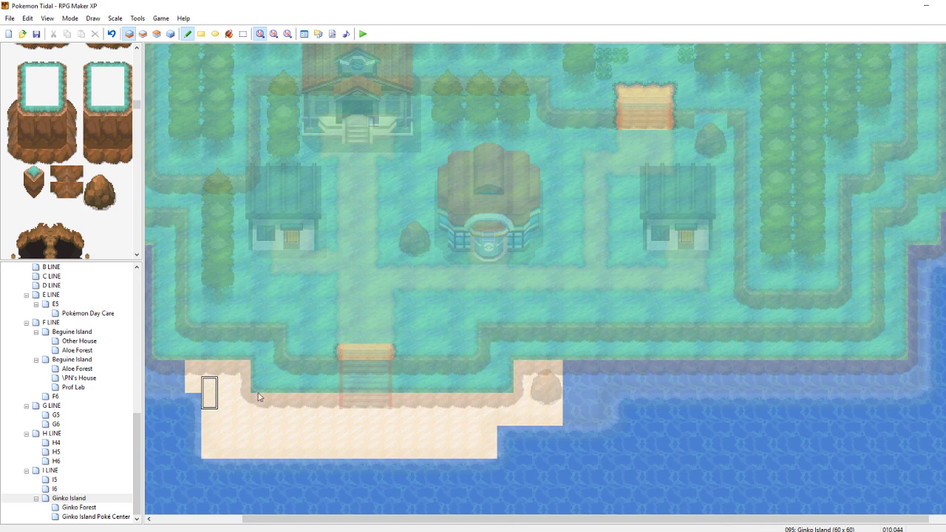
# Continue the layer 1 sand from the beach boulder along the southern shore and up the eastern coast
pyautogui.moveTo(554, 404); pyautogui.dragTo(528, 411, button='right')
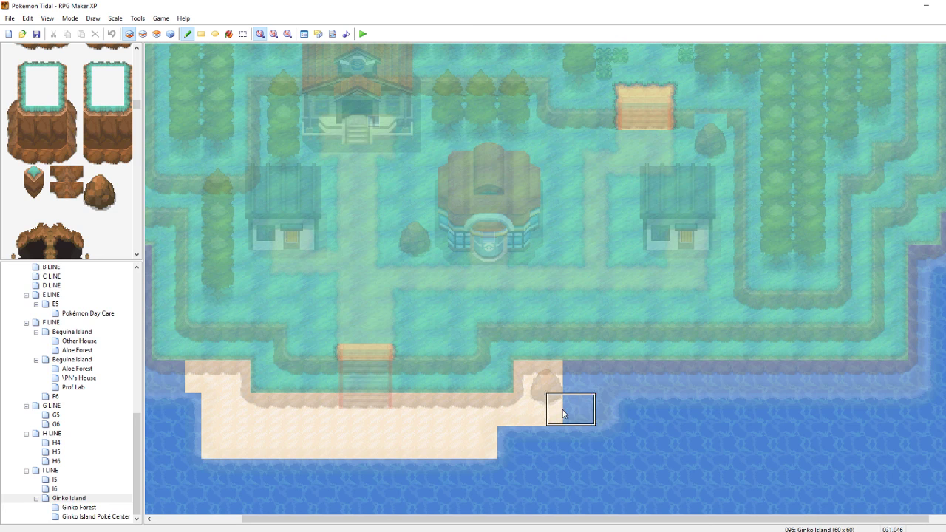
pyautogui.moveTo(571, 414)
pyautogui.mouseDown()
pyautogui.moveTo(573, 390)
pyautogui.moveTo(917, 384)
pyautogui.moveTo(918, 305)
pyautogui.moveTo(944, 221)
pyautogui.mouseUp()
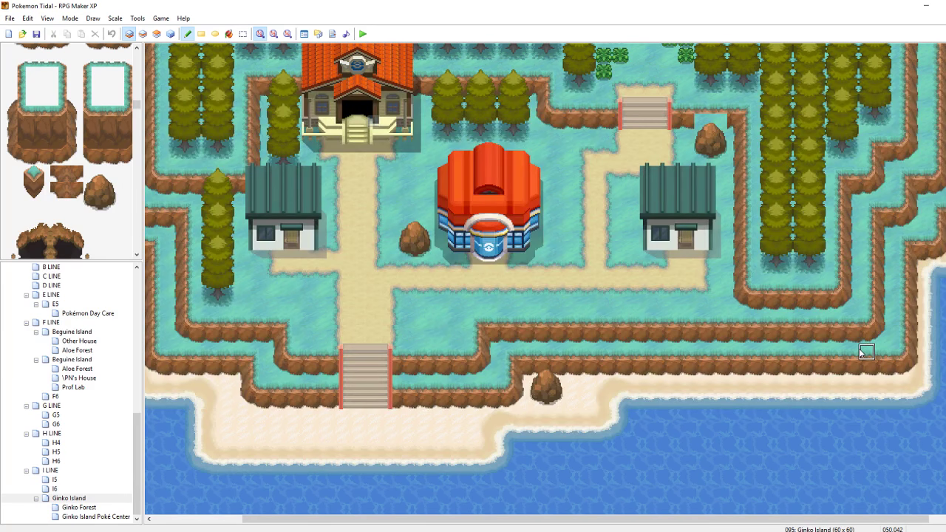
pyautogui.press('F4')
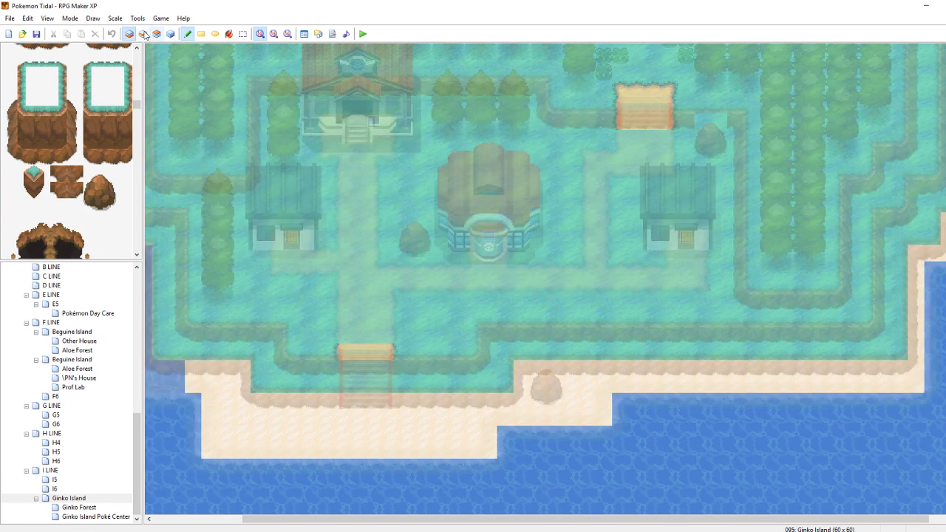
# Fill the cliff gap behind the boulder near the east house on layer 2, and save the project
pyautogui.click(143, 34)
pyautogui.moveTo(486, 83); pyautogui.dragTo(487, 75, button='right')
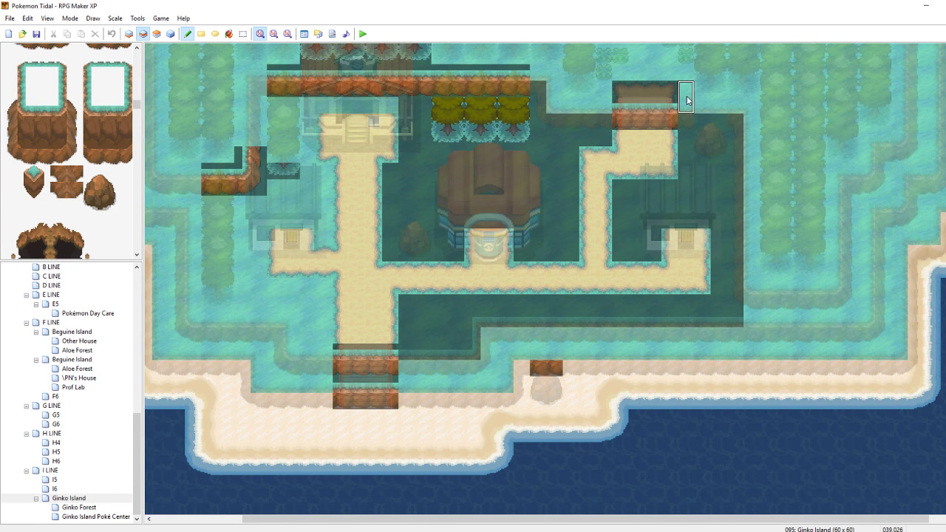
pyautogui.moveTo(701, 109); pyautogui.dragTo(719, 109)
pyautogui.press('F4')
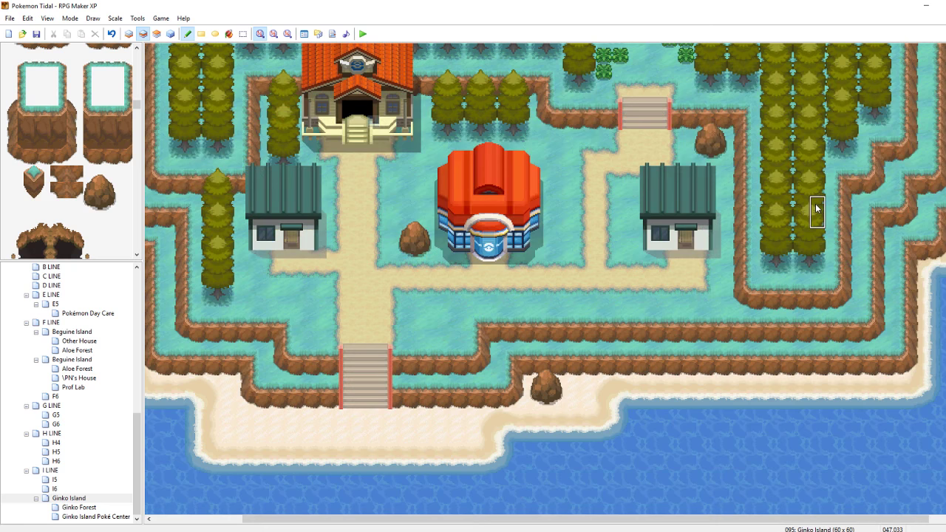
pyautogui.rightClick(684, 286)
pyautogui.hotkey('ctrl', 's')
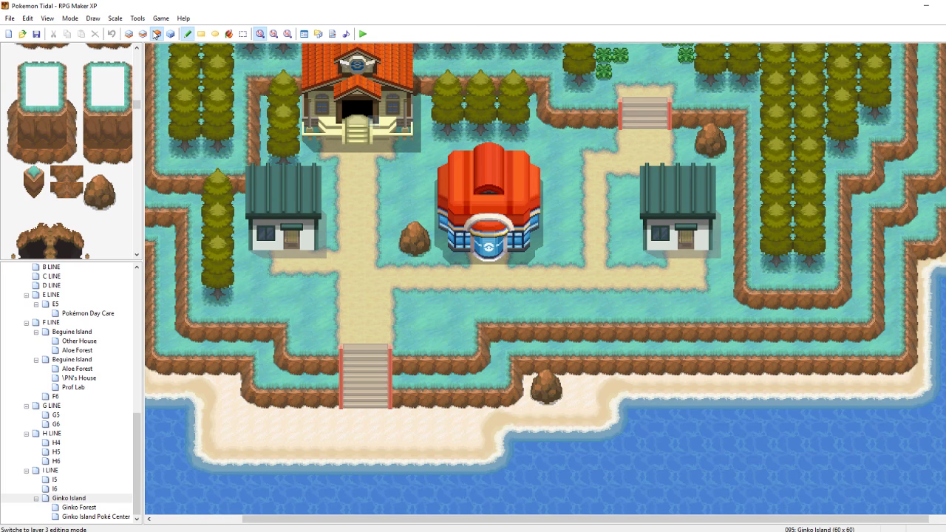
# Place yellow flower patches on layer 3 below both houses and east of the path above the southern stairs, and save
pyautogui.moveTo(138, 103); pyautogui.dragTo(145, 44)
pyautogui.scroll(-1, 108, 219)
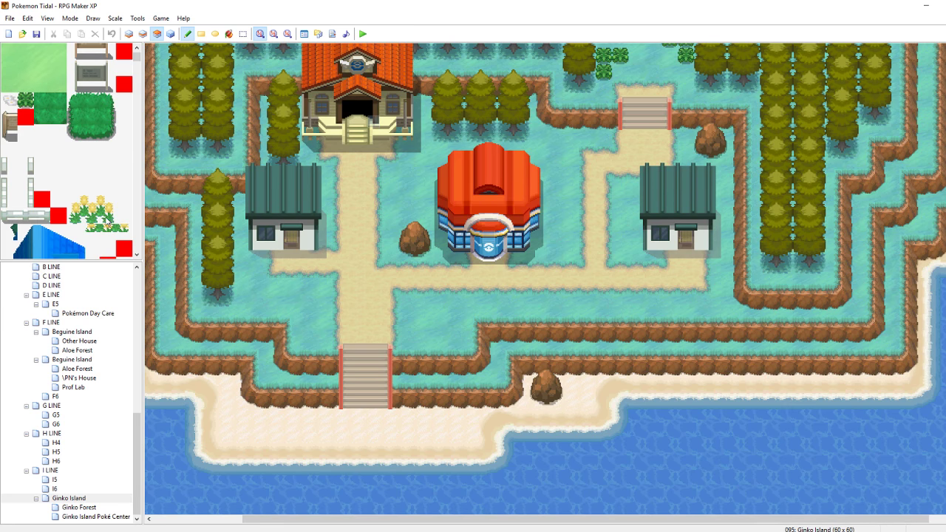
pyautogui.moveTo(107, 218); pyautogui.dragTo(72, 204)
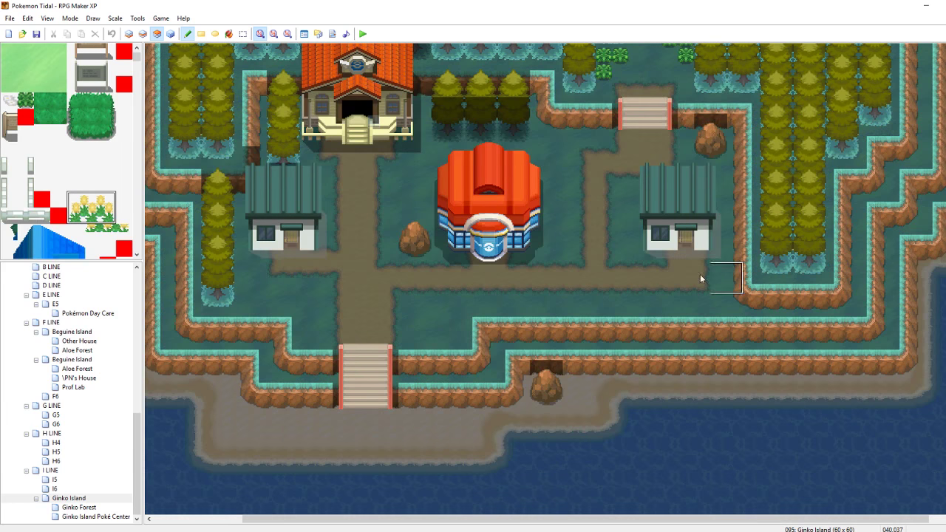
pyautogui.click(687, 290)
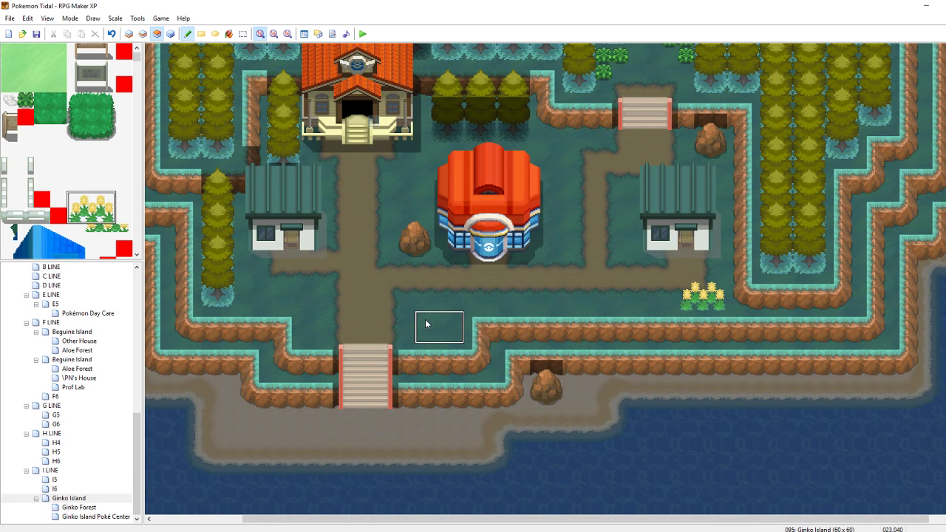
pyautogui.click(425, 320)
pyautogui.click(247, 290)
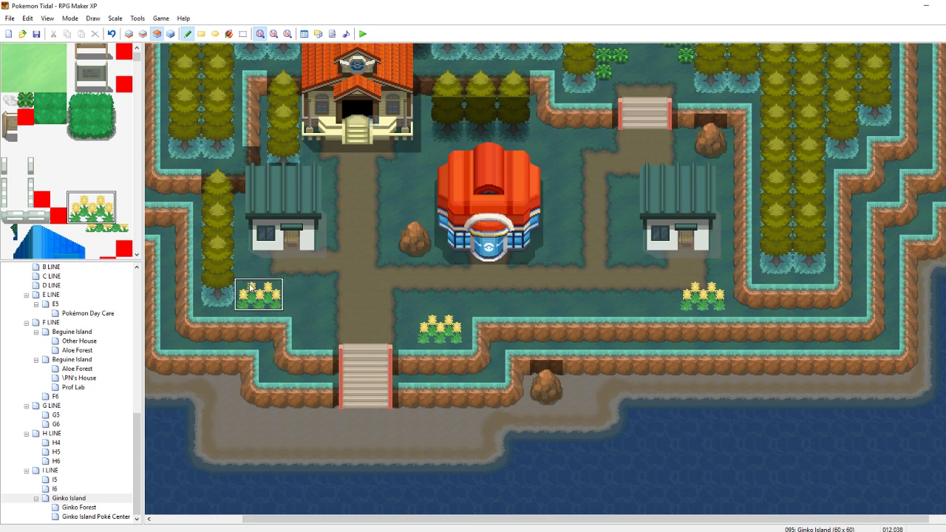
pyautogui.press('F4')
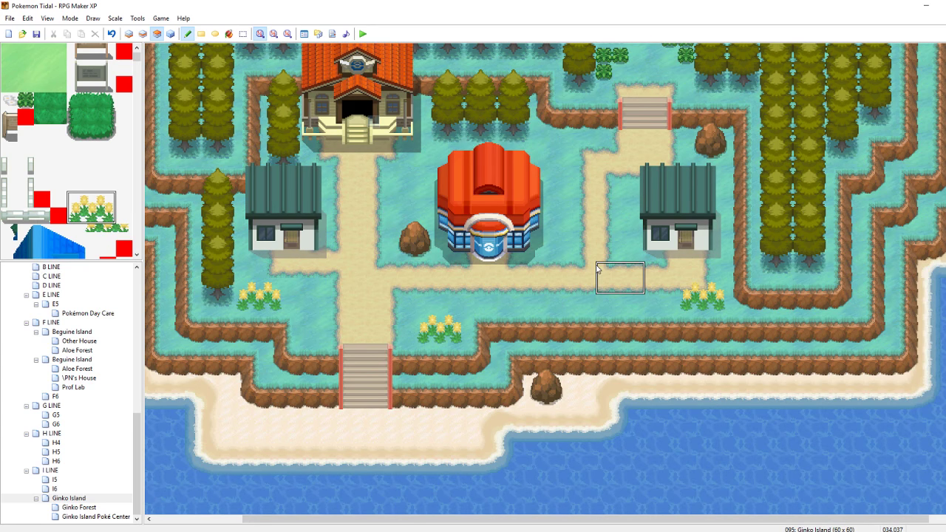
pyautogui.rightClick(567, 186)
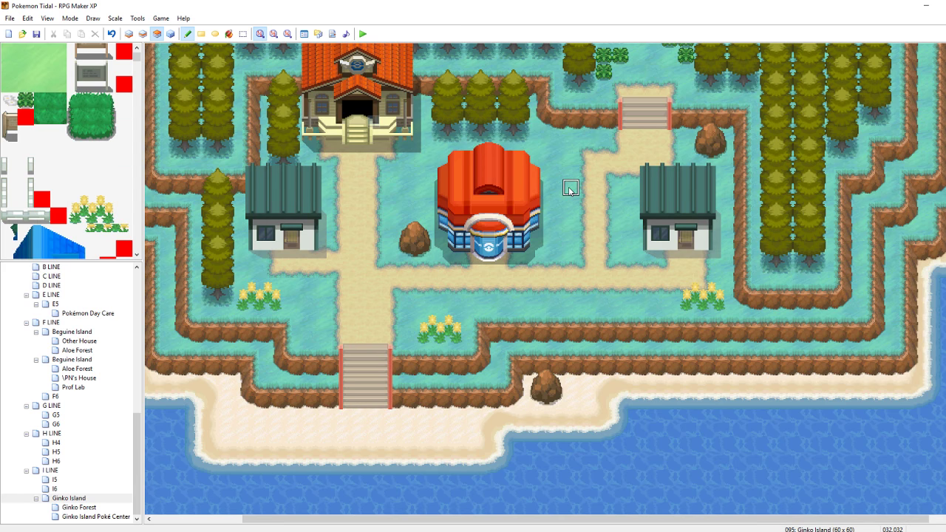
pyautogui.hotkey('ctrl', 's')
# Place grey signboards on layer 3 between the western flowers and the main path, and just west of the northern stairs
pyautogui.scroll(2, 113, 81)
pyautogui.moveTo(105, 117); pyautogui.dragTo(74, 97)
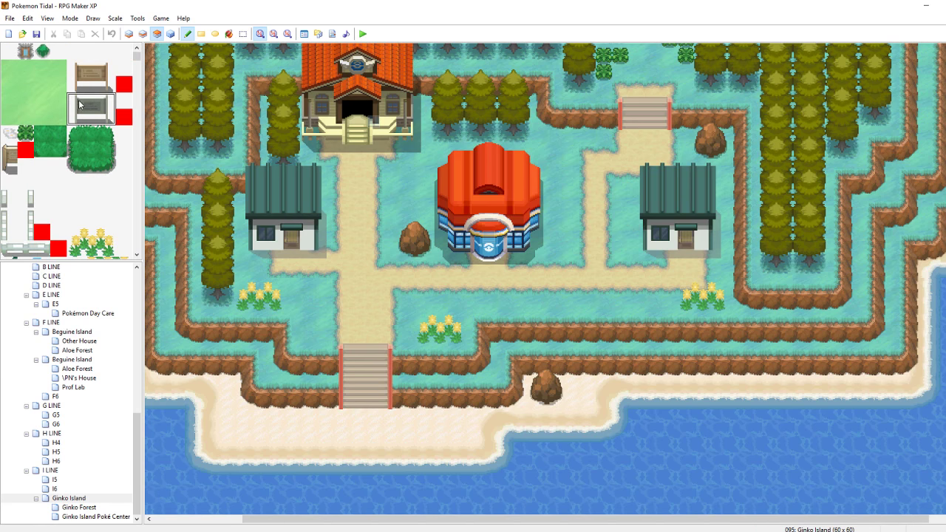
pyautogui.click(303, 323)
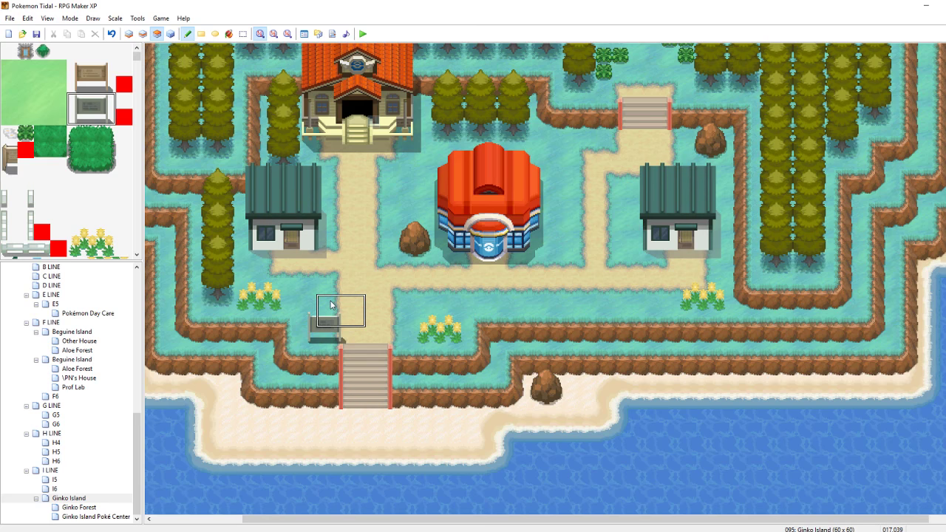
pyautogui.hotkey('ctrl', 'z')
pyautogui.click(304, 301)
pyautogui.hotkey('ctrl', 'z')
pyautogui.click(294, 289)
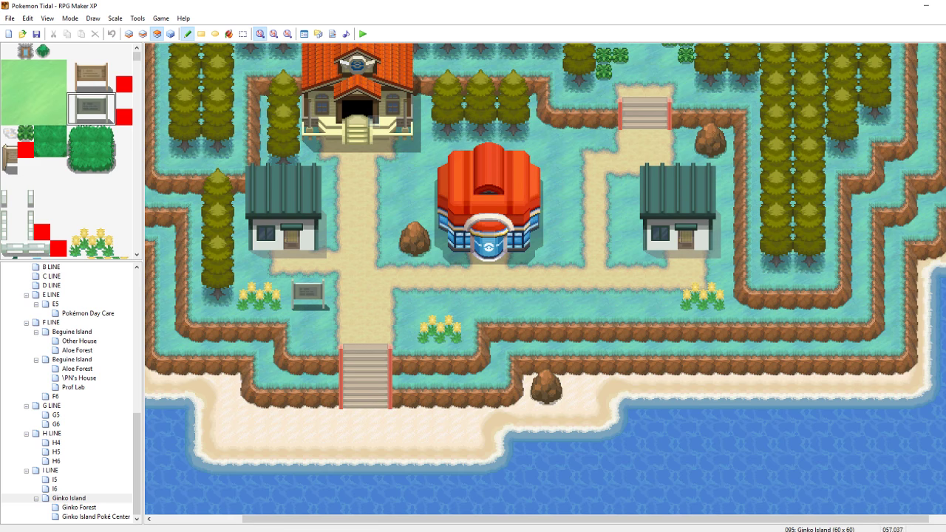
pyautogui.scroll(3, 628, 150)
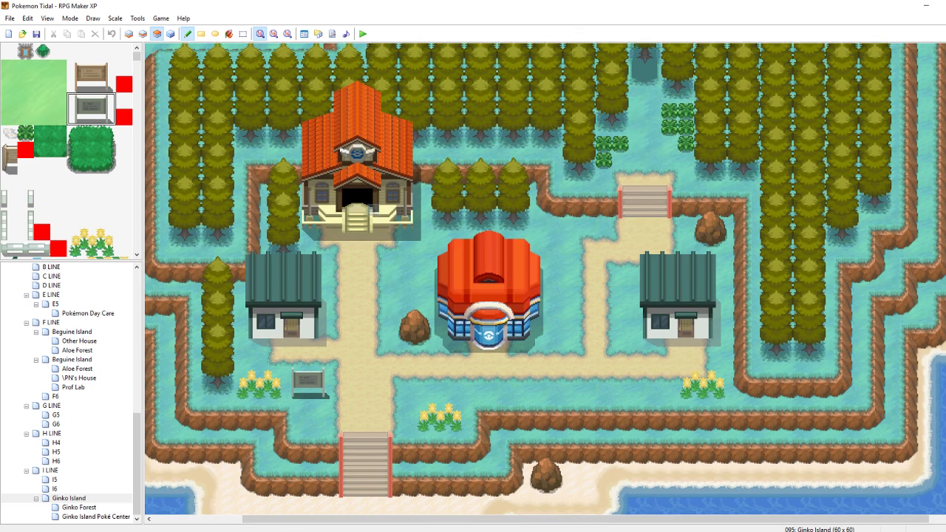
pyautogui.click(573, 212)
# Restore the cliff behind the signboard by the northern stairs on layer 2, and save the project
pyautogui.click(141, 34)
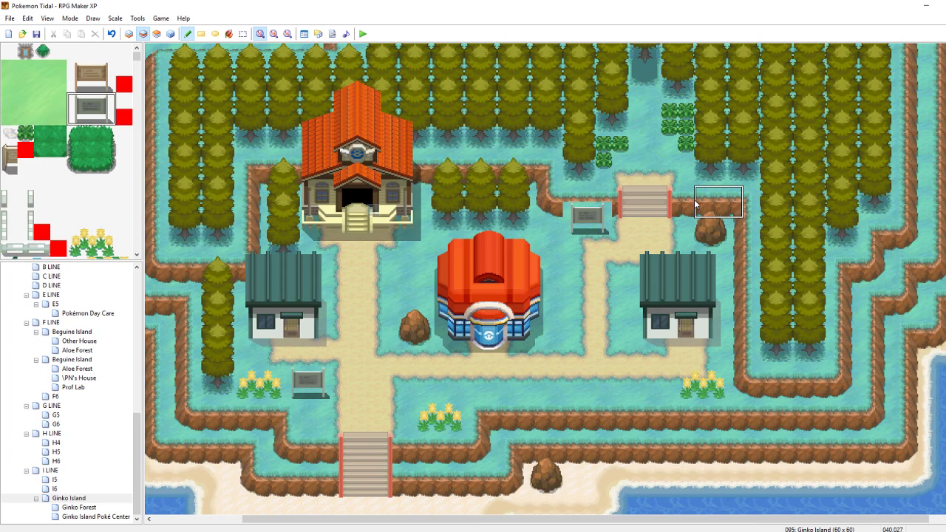
pyautogui.press('F4')
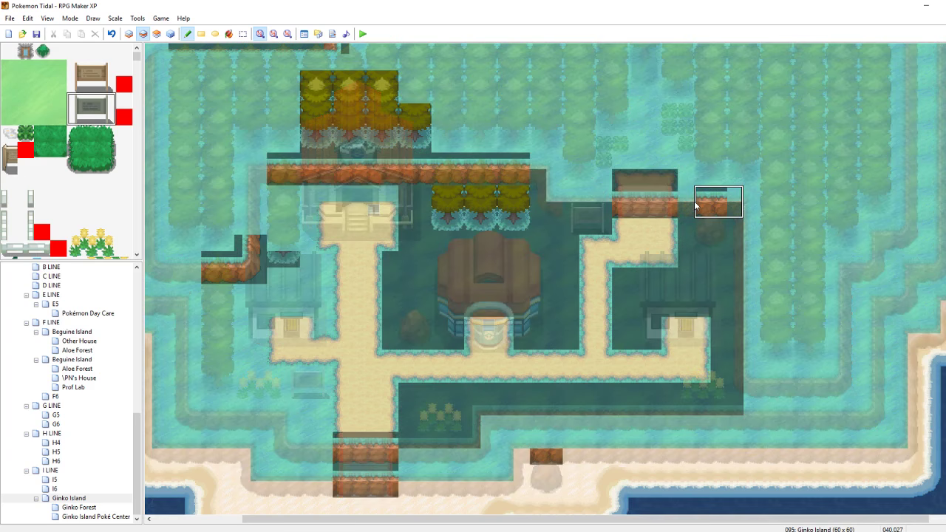
pyautogui.moveTo(696, 200); pyautogui.dragTo(713, 213, button='right')
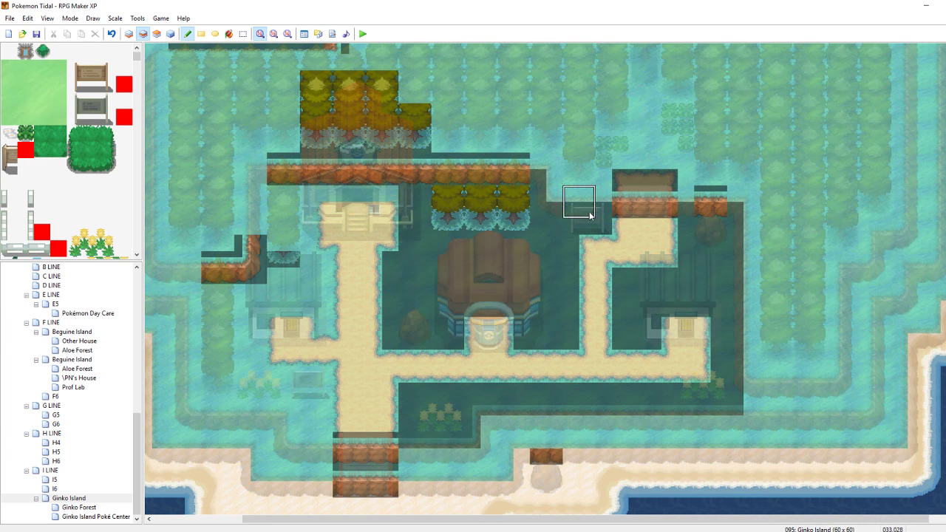
pyautogui.moveTo(598, 213); pyautogui.dragTo(593, 214)
pyautogui.press('F4')
pyautogui.rightClick(567, 250)
pyautogui.hotkey('ctrl', 's')
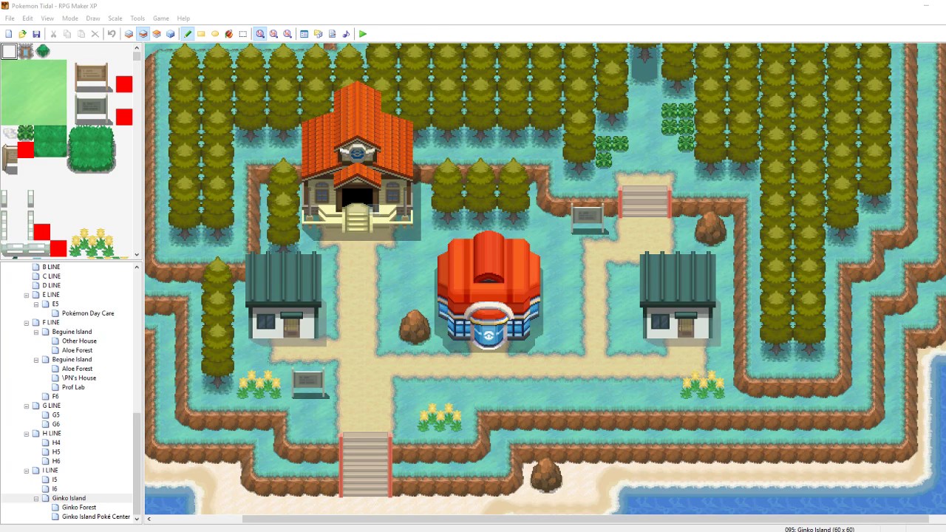
# Switch to Gmail in Chrome, examine both attached shark sketches in the open e-mail, and move the browser window aside
pyautogui.moveTo(945, 124); pyautogui.dragTo(361, 49)
pyautogui.click(335, 249)
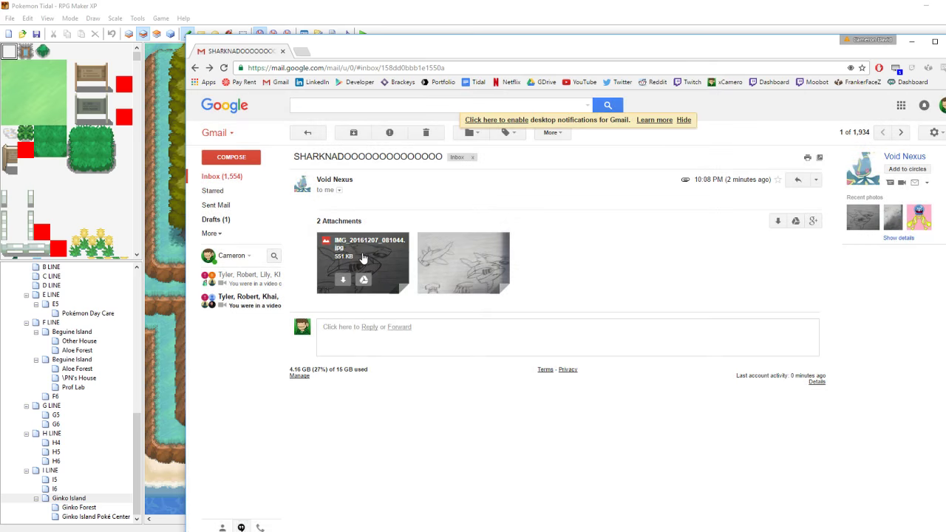
pyautogui.click(363, 256)
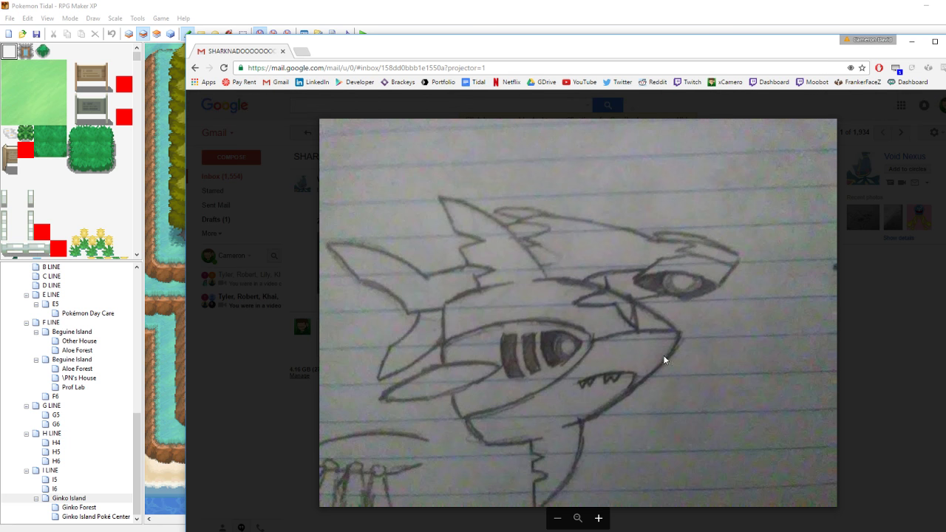
pyautogui.click(908, 337)
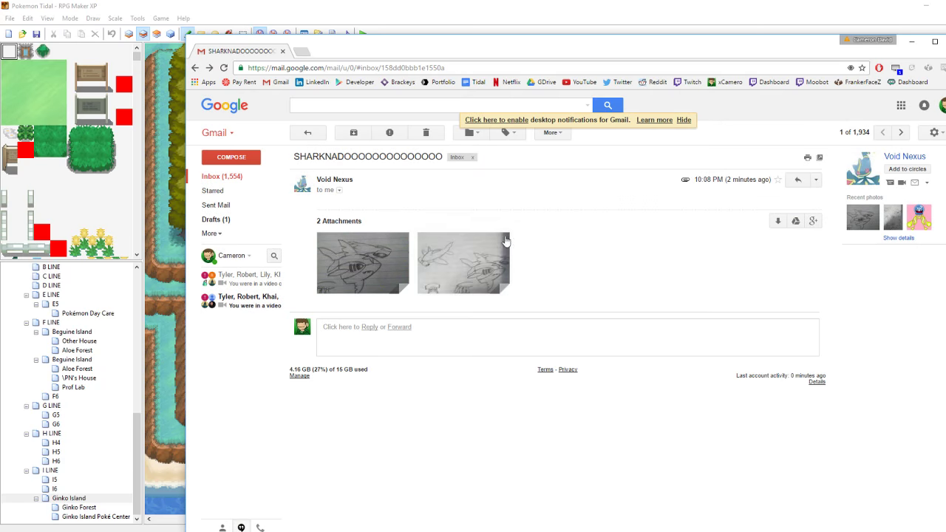
pyautogui.click(473, 263)
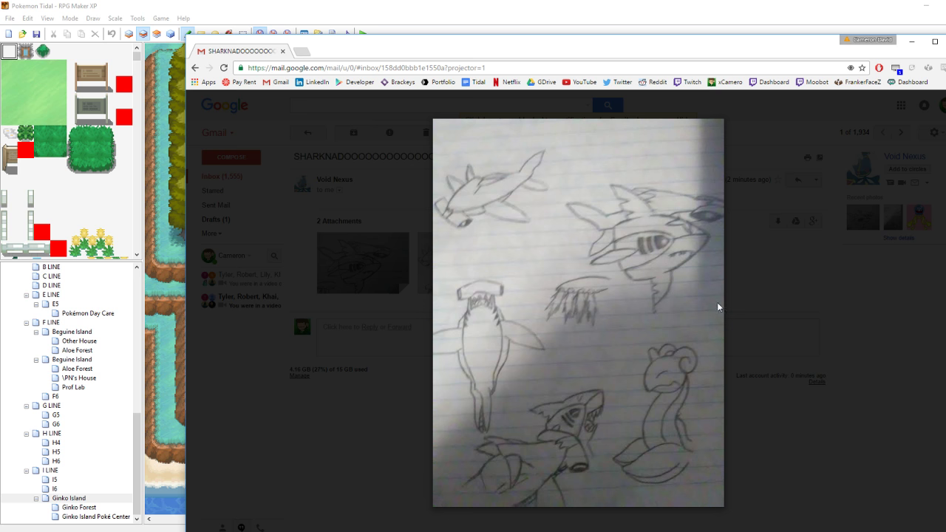
pyautogui.moveTo(471, 57); pyautogui.dragTo(945, 178)
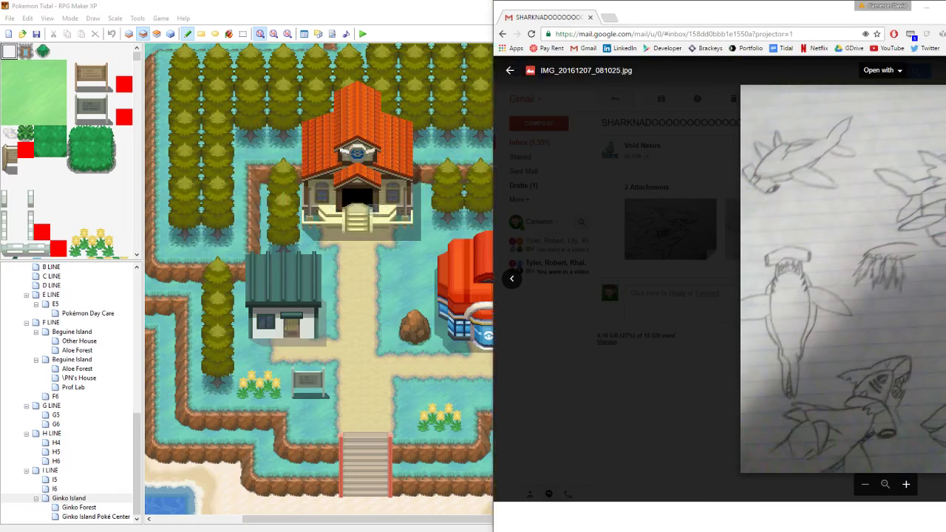
pyautogui.moveTo(727, 17); pyautogui.dragTo(945, 153)
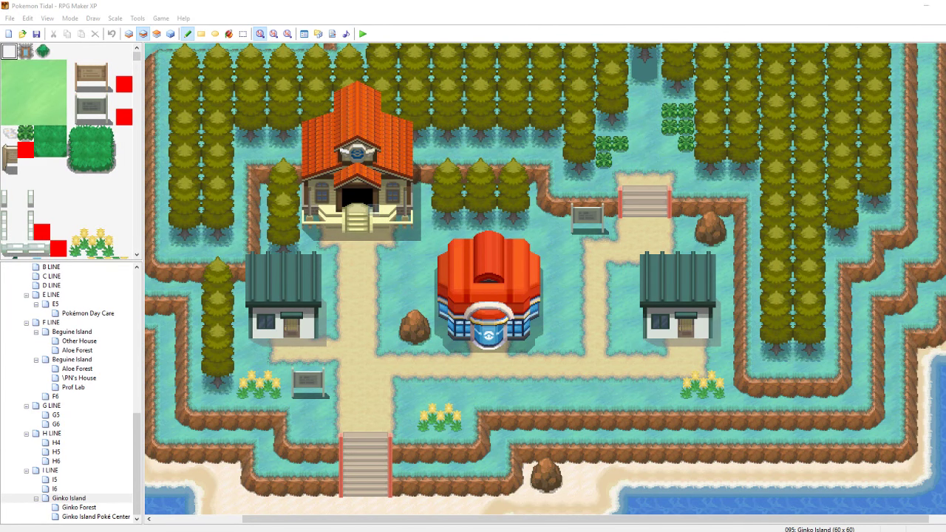
# Switch to the Pokemon Tidal master document in Google Docs at its Pokedex table
pyautogui.moveTo(141, 531)
pyautogui.click(196, 502)
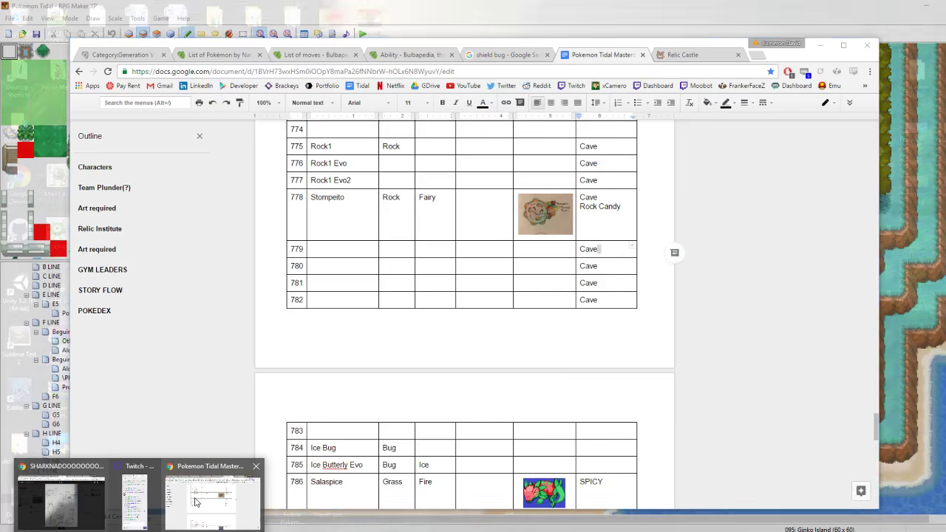
# Find the SHARK entry, number 759, in the Pokedex table and examine its types, sprite and neighbouring cells
pyautogui.scroll(10, 452, 337)
pyautogui.scroll(3, 453, 338)
pyautogui.moveTo(312, 326); pyautogui.dragTo(553, 338)
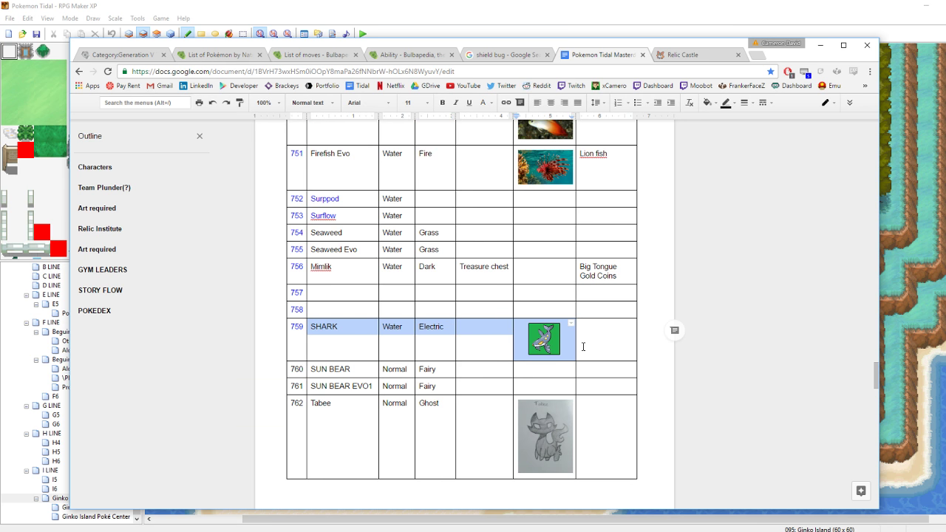
pyautogui.click(565, 345)
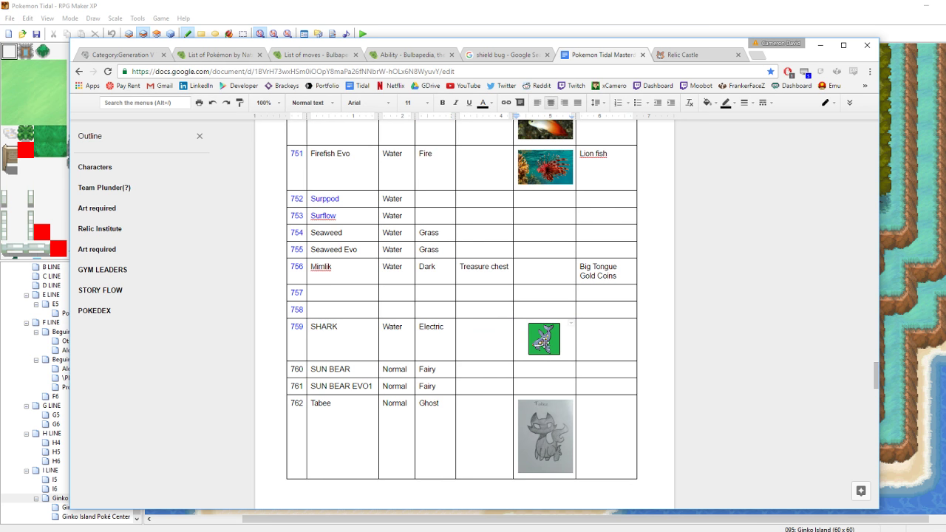
pyautogui.click(546, 347)
pyautogui.doubleClick(593, 344)
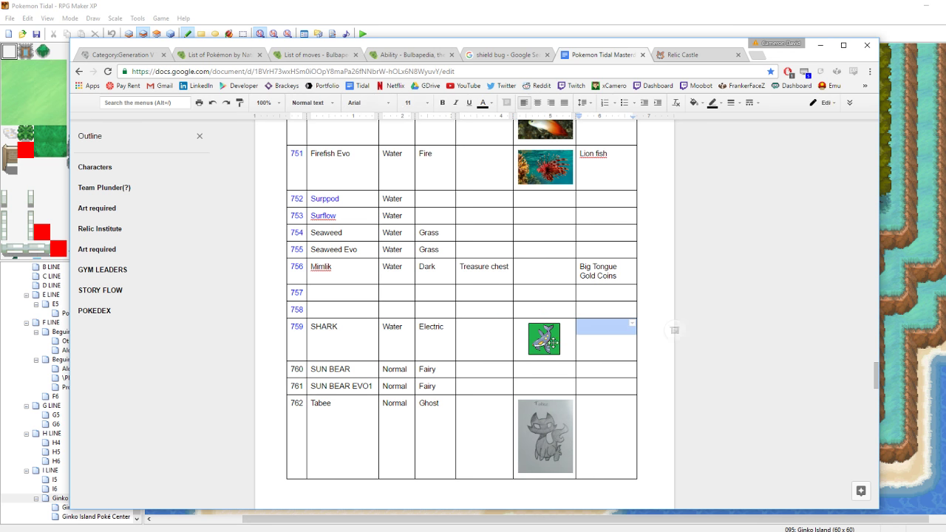
pyautogui.click(548, 342)
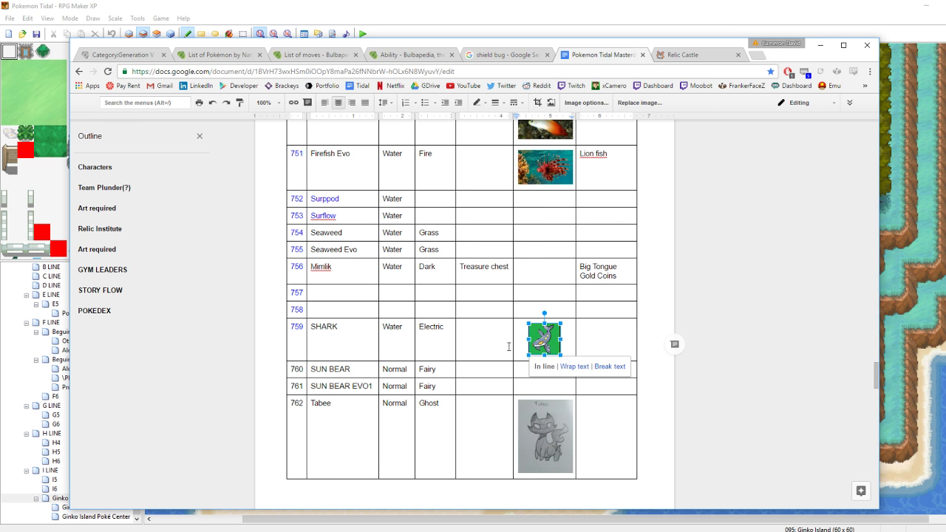
pyautogui.click(345, 327)
pyautogui.click(402, 329)
pyautogui.click(455, 329)
pyautogui.click(558, 342)
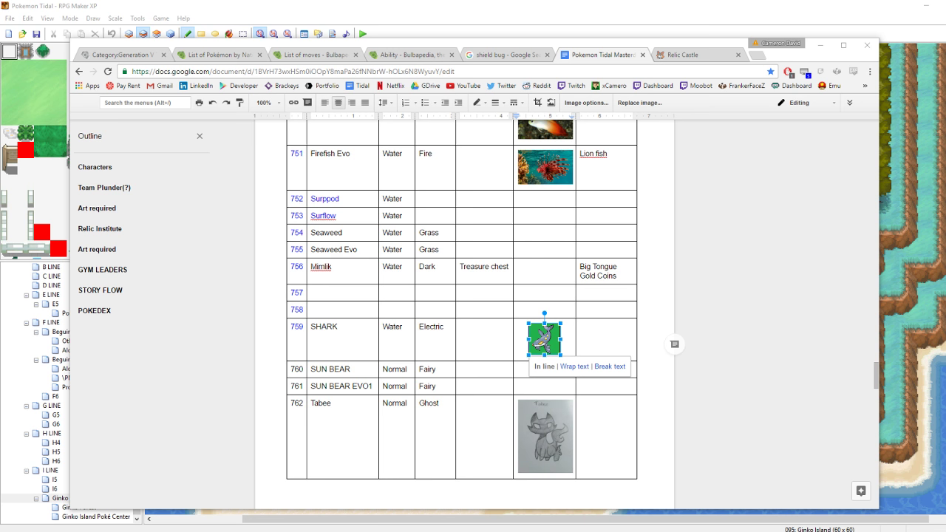
pyautogui.moveTo(508, 325); pyautogui.dragTo(544, 334)
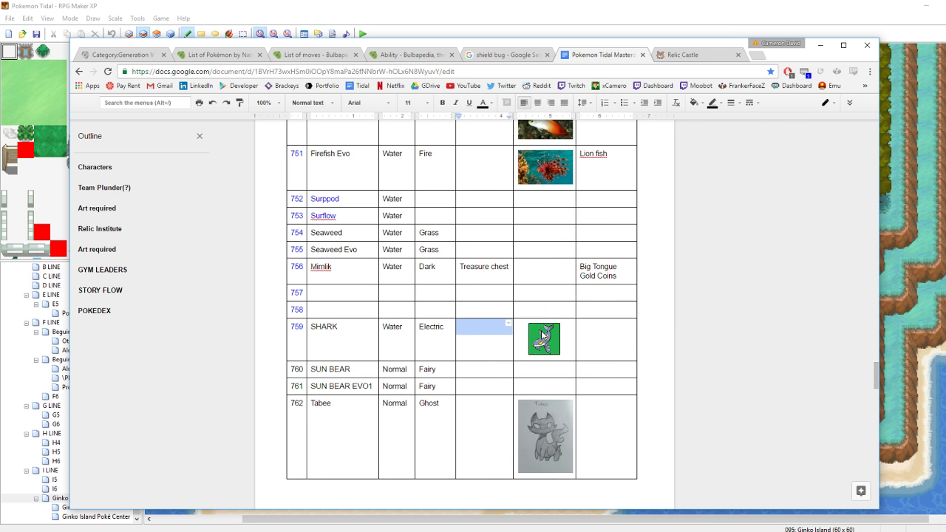
pyautogui.click(543, 334)
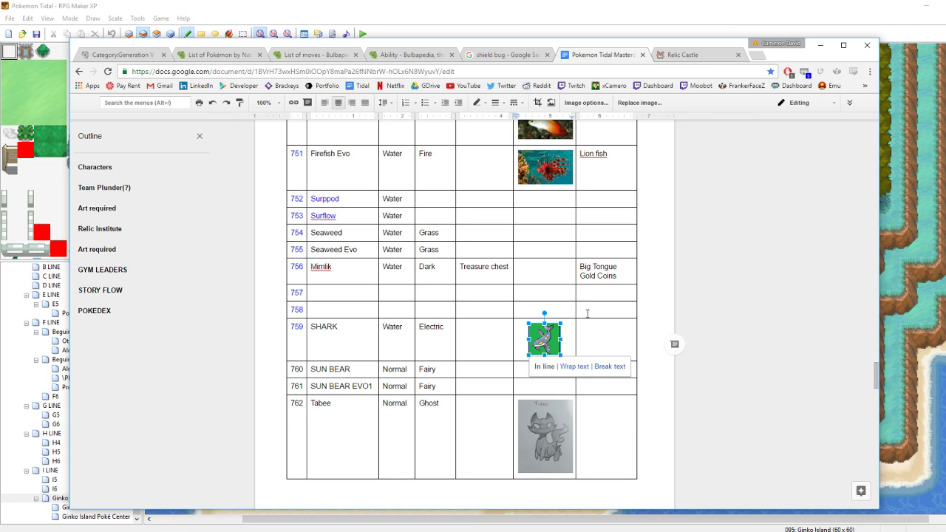
pyautogui.doubleClick(592, 309)
pyautogui.doubleClick(592, 343)
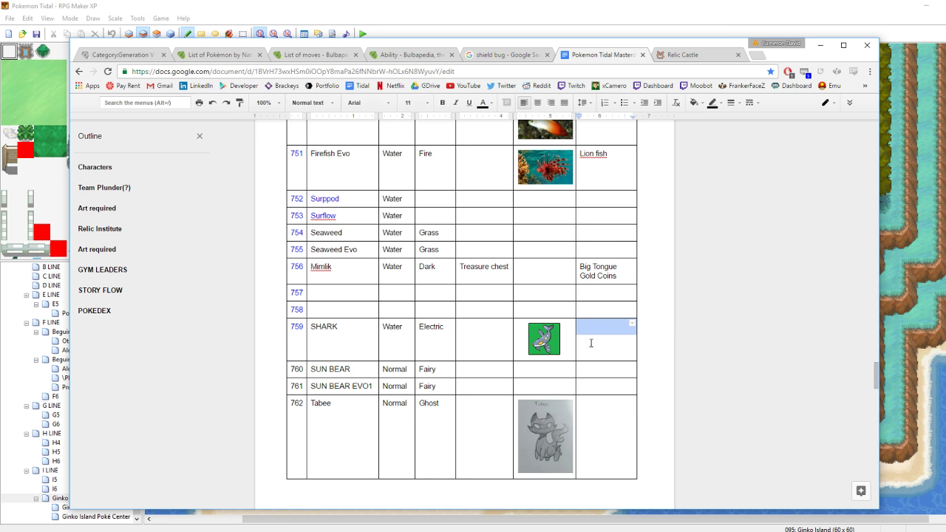
pyautogui.click(542, 338)
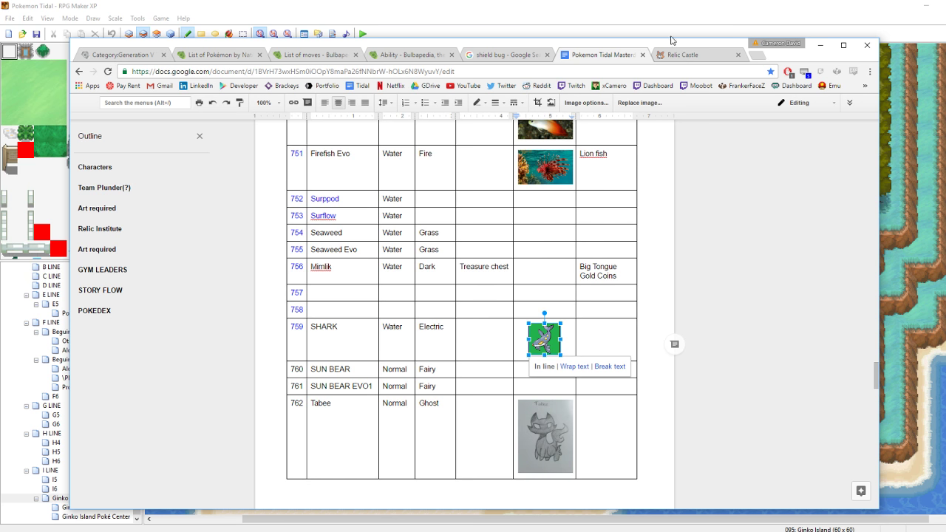
# Glance at the Ginko Island map in RPG Maker XP, return to the Google Docs document and look over the Pokedex entries before SHARK
pyautogui.click(687, 3)
pyautogui.rightClick(609, 278)
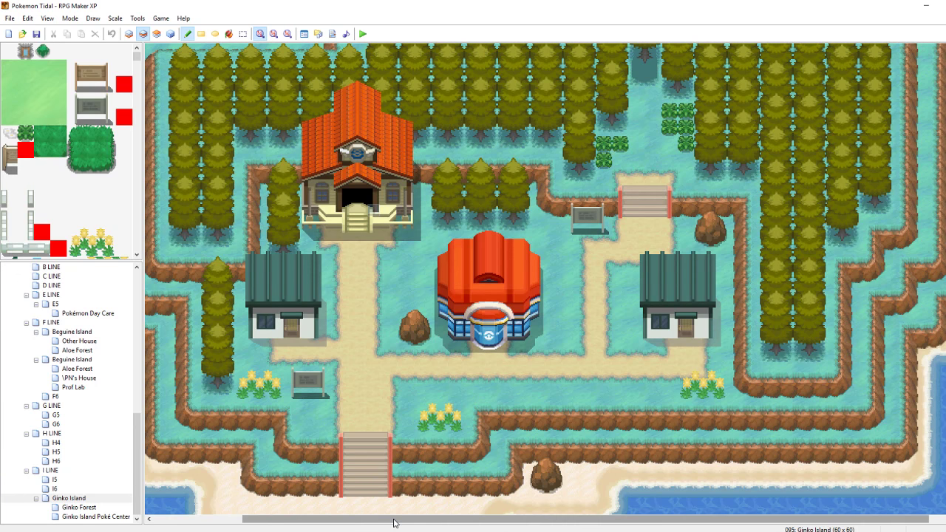
pyautogui.moveTo(391, 531)
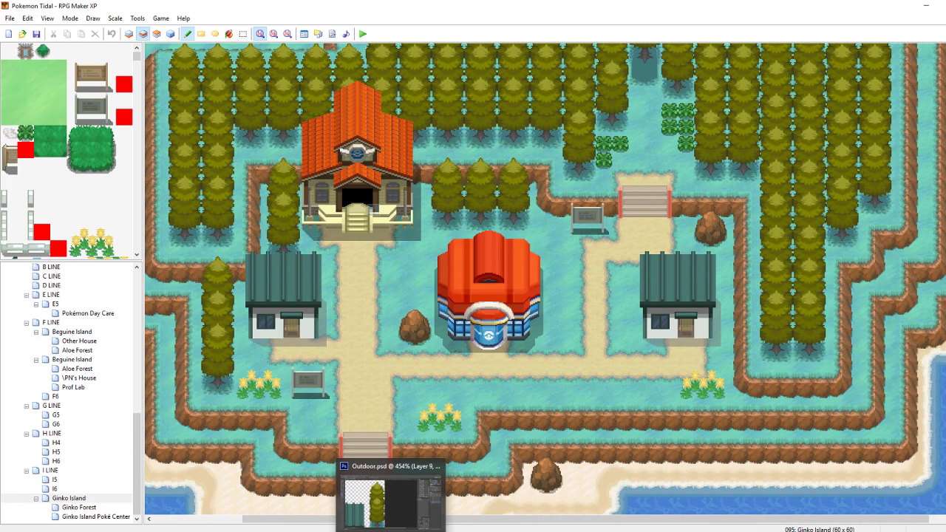
pyautogui.click(222, 493)
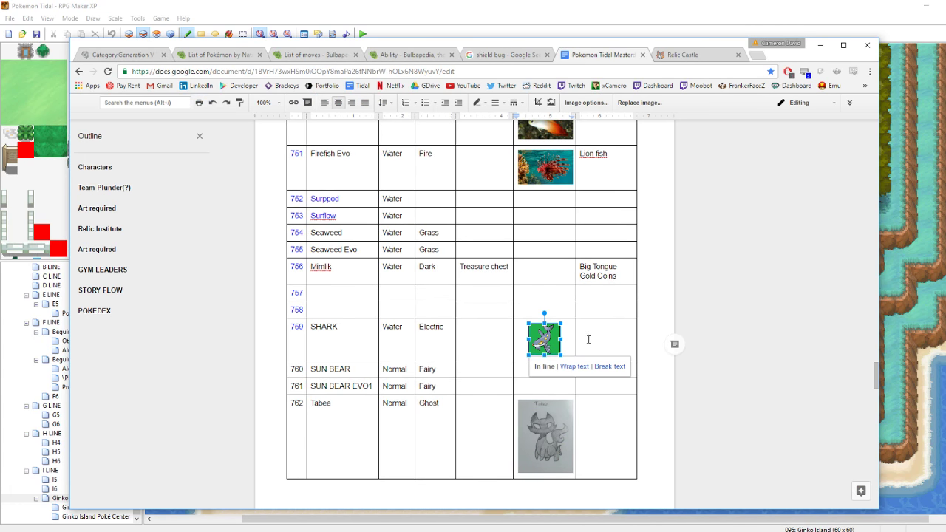
pyautogui.doubleClick(587, 339)
pyautogui.click(550, 340)
pyautogui.doubleClick(602, 341)
pyautogui.click(554, 346)
pyautogui.scroll(7, 608, 353)
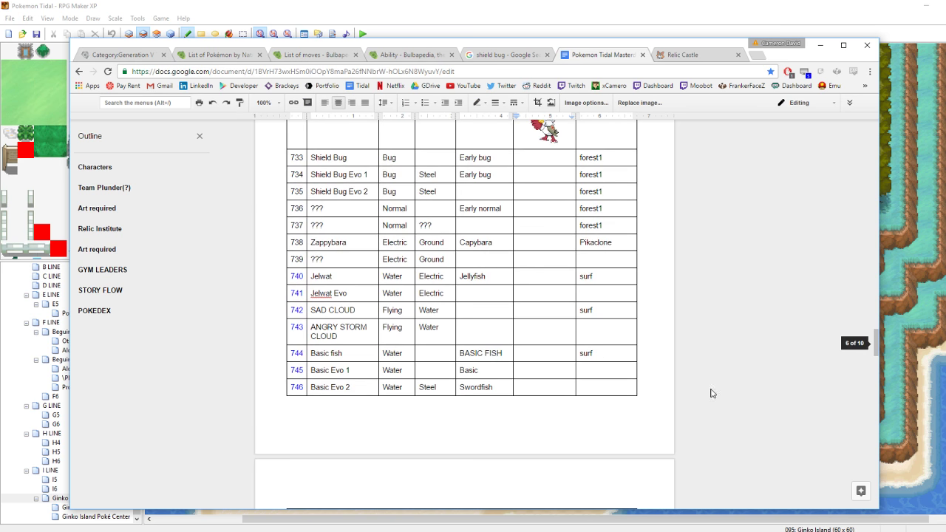
pyautogui.scroll(-7, 693, 384)
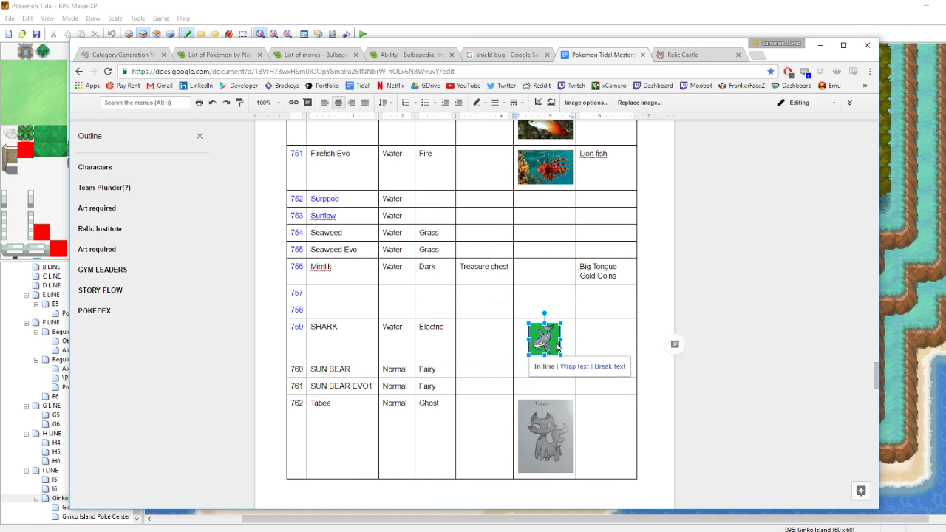
pyautogui.doubleClick(586, 340)
pyautogui.click(541, 340)
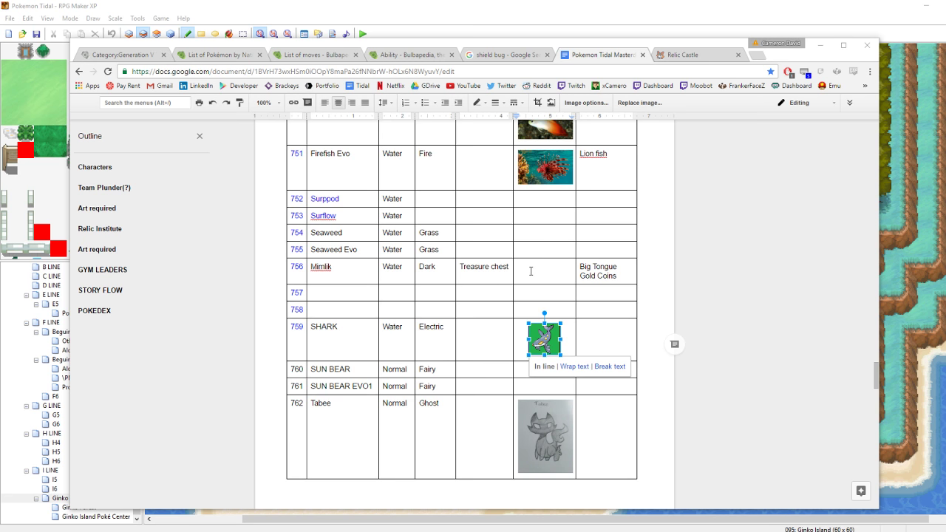
pyautogui.doubleClick(531, 271)
pyautogui.click(540, 327)
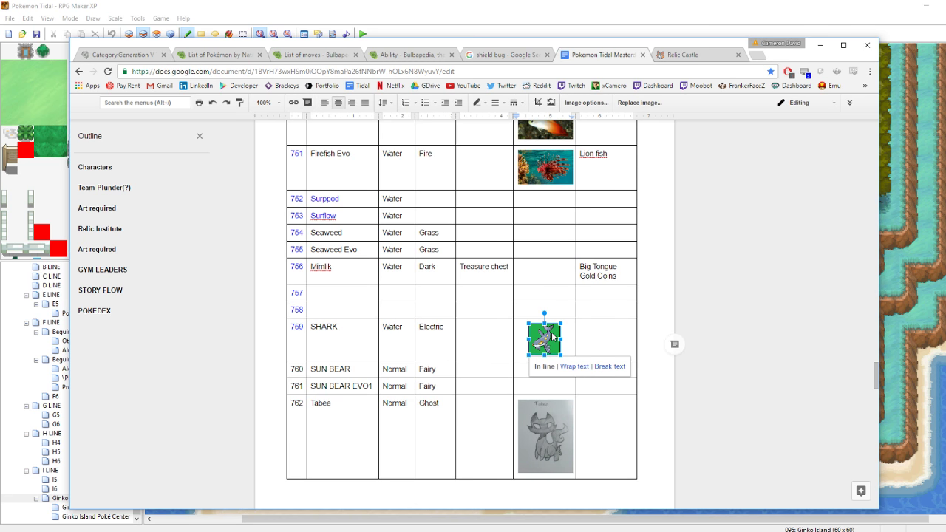
pyautogui.doubleClick(594, 327)
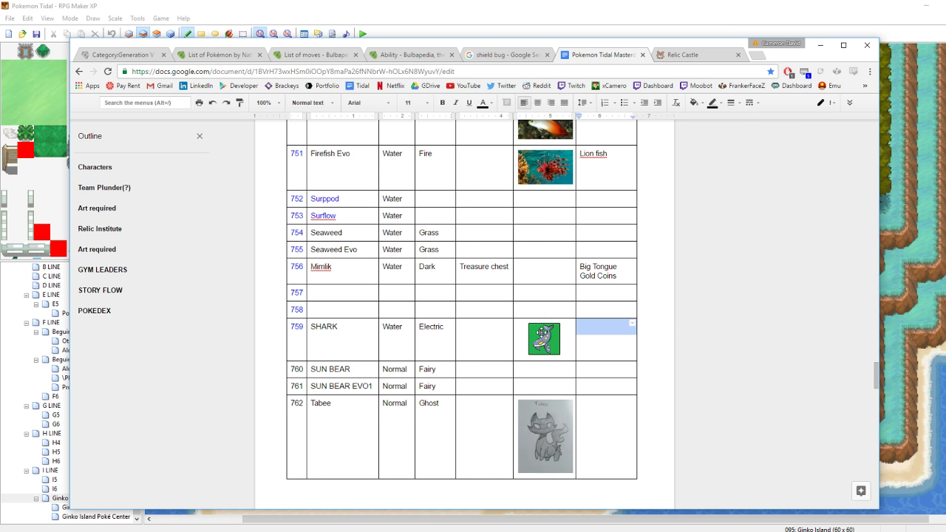
pyautogui.click(554, 337)
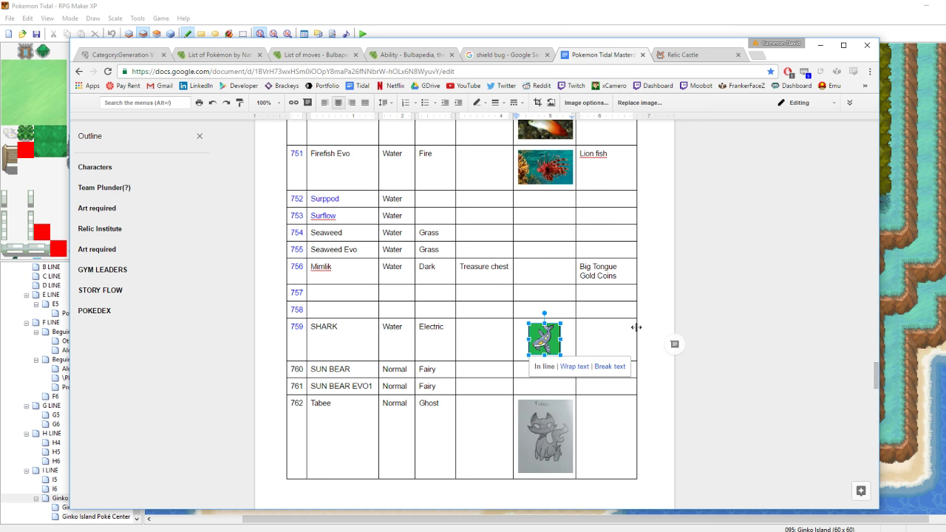
pyautogui.doubleClick(582, 338)
pyautogui.click(536, 338)
pyautogui.doubleClick(600, 339)
pyautogui.click(556, 340)
# Switch to RPG Maker XP, dim the other layers, erase the layer 2 ground around the western signboard and flowers, and save the project
pyautogui.click(623, 4)
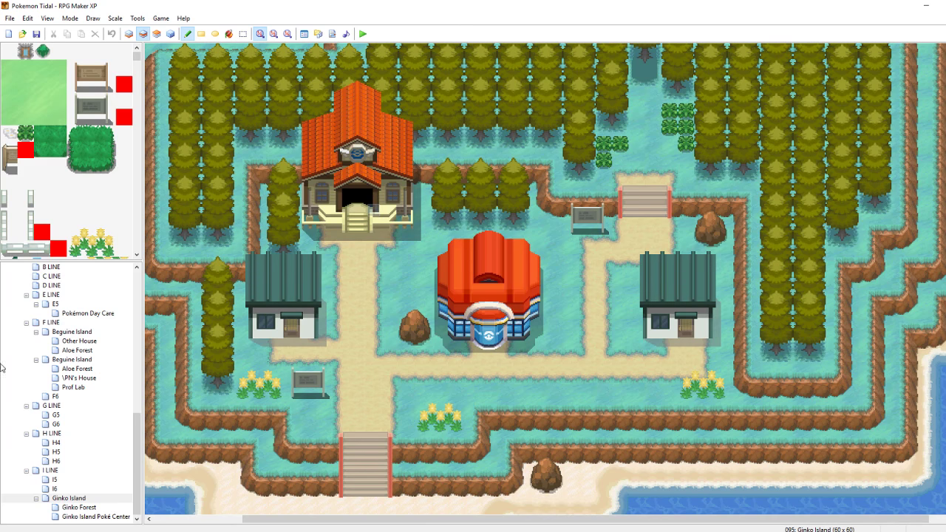
pyautogui.rightClick(387, 301)
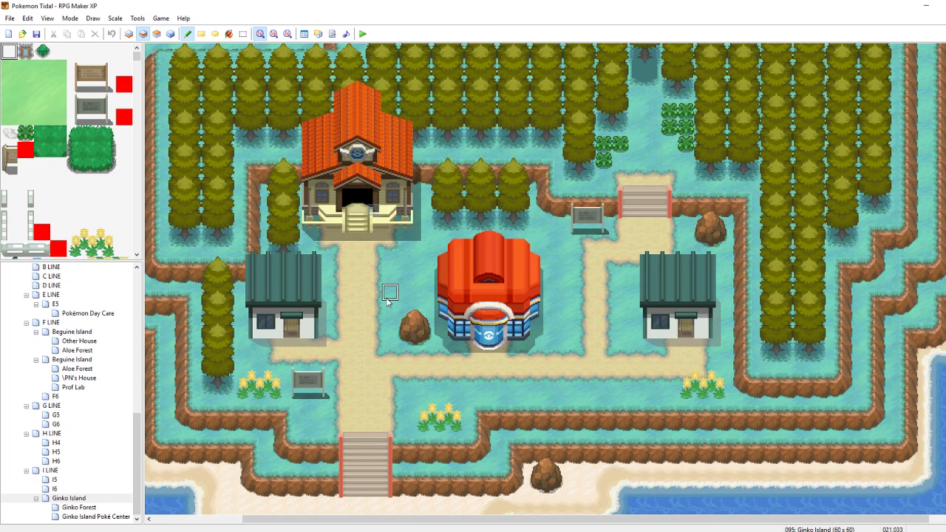
pyautogui.press('F4')
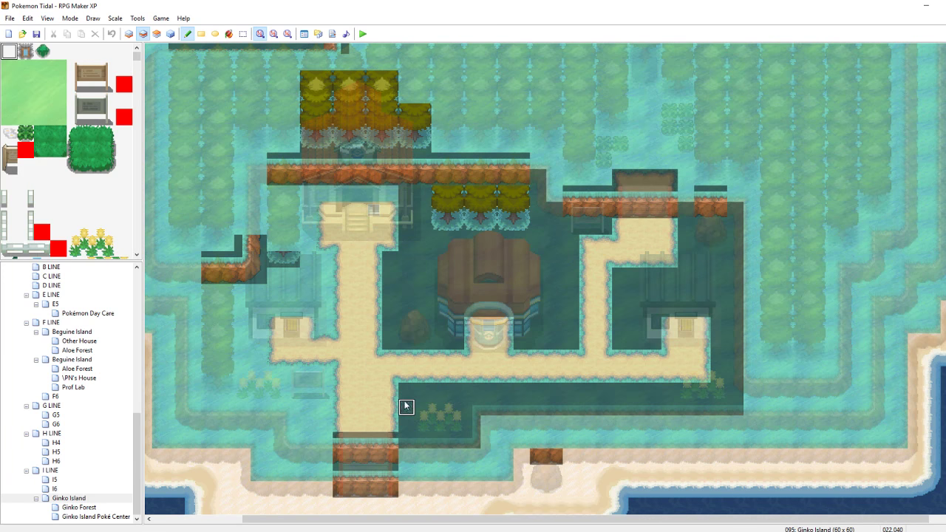
pyautogui.moveTo(324, 422)
pyautogui.mouseDown()
pyautogui.moveTo(293, 409)
pyautogui.moveTo(323, 418)
pyautogui.mouseUp()
pyautogui.hotkey('ctrl', 'z')
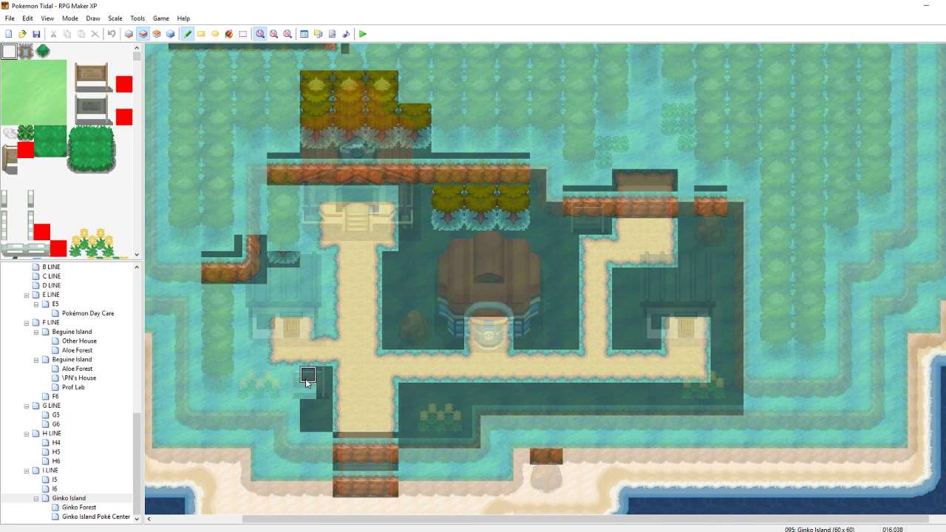
pyautogui.moveTo(308, 381)
pyautogui.mouseDown()
pyautogui.moveTo(210, 390)
pyautogui.moveTo(211, 308)
pyautogui.moveTo(223, 299)
pyautogui.moveTo(258, 337)
pyautogui.moveTo(241, 313)
pyautogui.moveTo(226, 355)
pyautogui.moveTo(287, 377)
pyautogui.moveTo(246, 361)
pyautogui.moveTo(227, 378)
pyautogui.mouseUp()
pyautogui.hotkey('ctrl', 's')
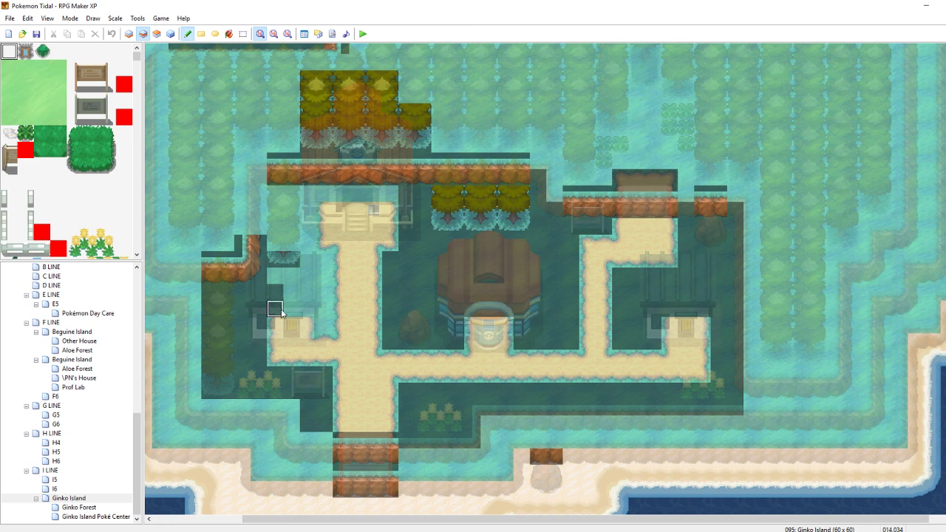
# Erase the remaining layer 2 ground around the western house and along the western cliff edges, and display all layers normally
pyautogui.moveTo(280, 312)
pyautogui.mouseDown()
pyautogui.moveTo(324, 313)
pyautogui.moveTo(325, 298)
pyautogui.moveTo(307, 207)
pyautogui.moveTo(276, 197)
pyautogui.moveTo(275, 231)
pyautogui.moveTo(295, 219)
pyautogui.moveTo(277, 249)
pyautogui.moveTo(264, 172)
pyautogui.mouseUp()
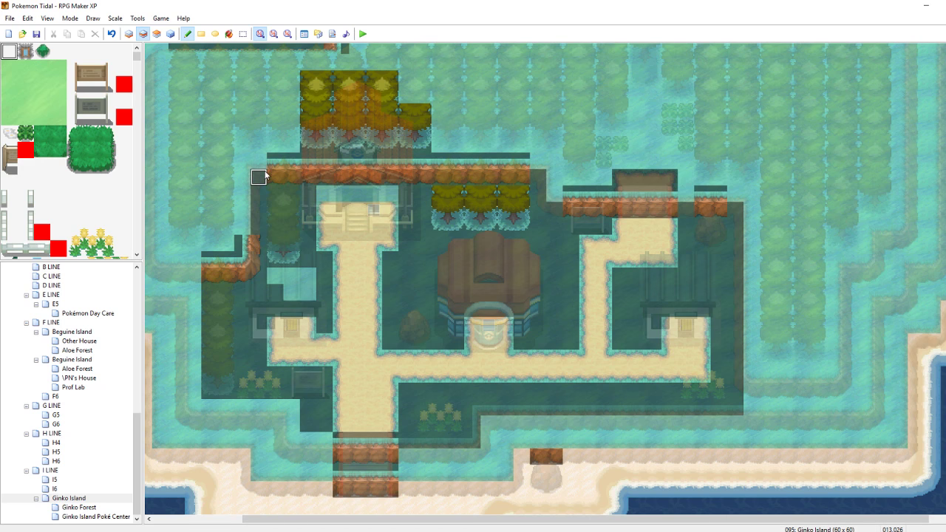
pyautogui.click(264, 166)
pyautogui.moveTo(277, 248)
pyautogui.mouseDown()
pyautogui.moveTo(275, 276)
pyautogui.moveTo(311, 292)
pyautogui.moveTo(291, 291)
pyautogui.mouseUp()
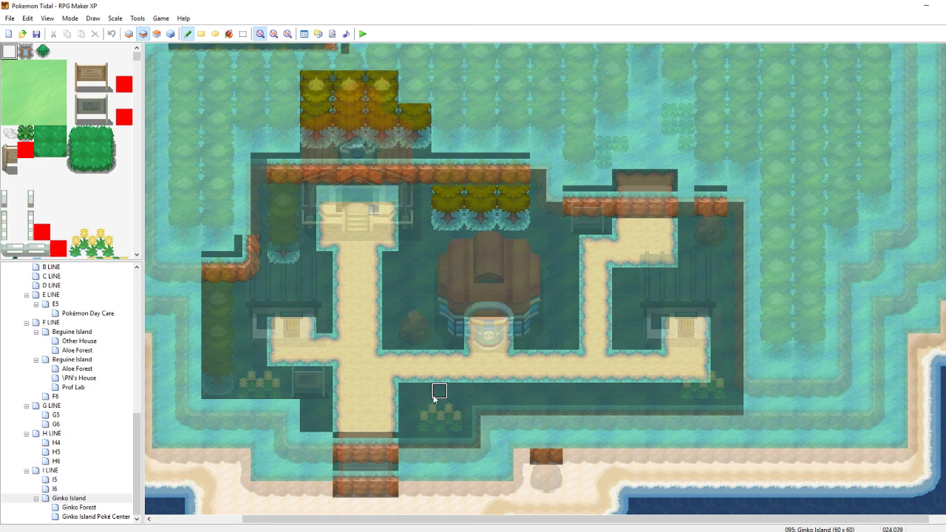
pyautogui.moveTo(321, 430)
pyautogui.mouseDown()
pyautogui.moveTo(325, 441)
pyautogui.moveTo(300, 440)
pyautogui.moveTo(292, 409)
pyautogui.moveTo(198, 407)
pyautogui.moveTo(196, 270)
pyautogui.mouseUp()
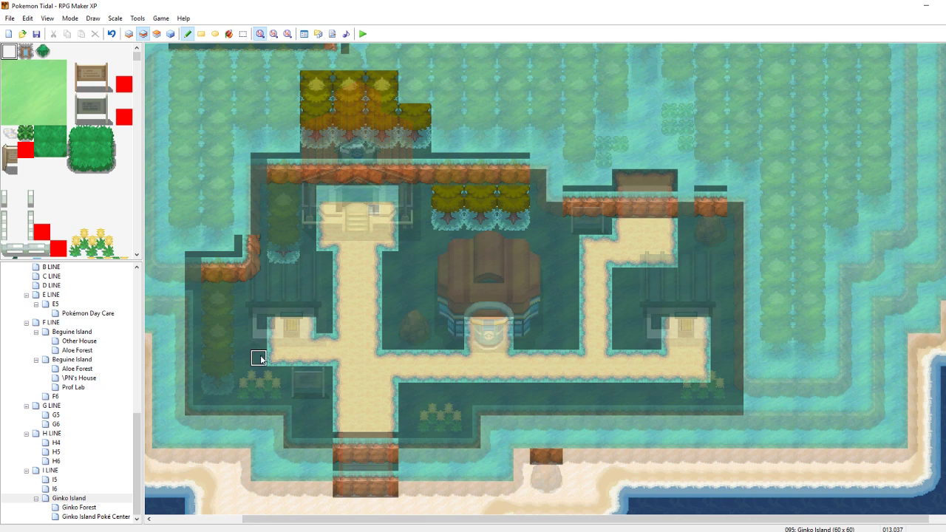
pyautogui.press('F4')
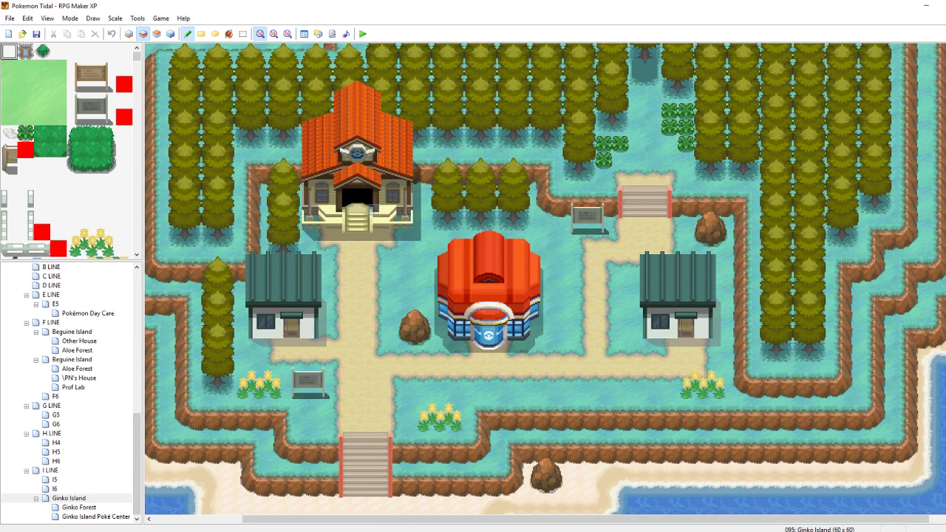
# Switch to Gmail in Chrome, examine both attached shark sketches again, close the image preview and move the browser window aside
pyautogui.moveTo(141, 526)
pyautogui.click(189, 488)
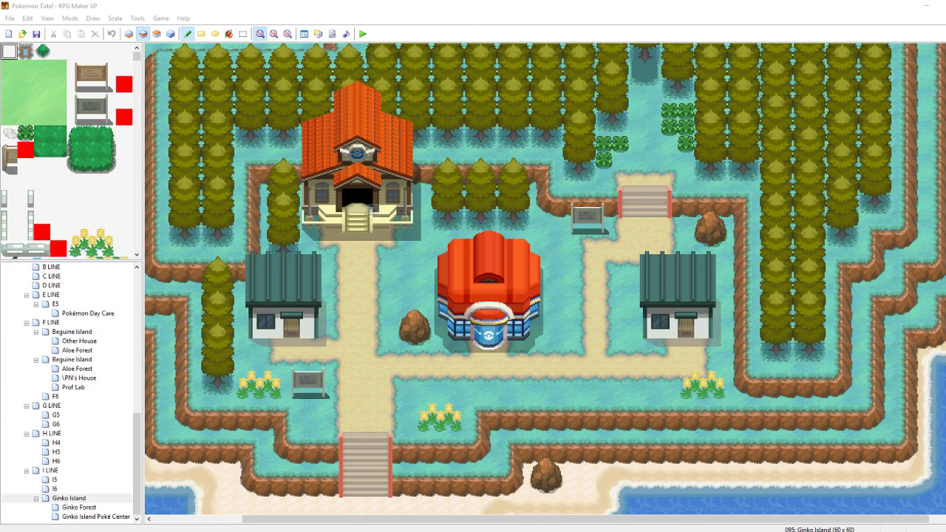
pyautogui.moveTo(945, 81); pyautogui.dragTo(814, 81)
pyautogui.moveTo(945, 92); pyautogui.dragTo(311, 40)
pyautogui.scroll(5, 620, 312)
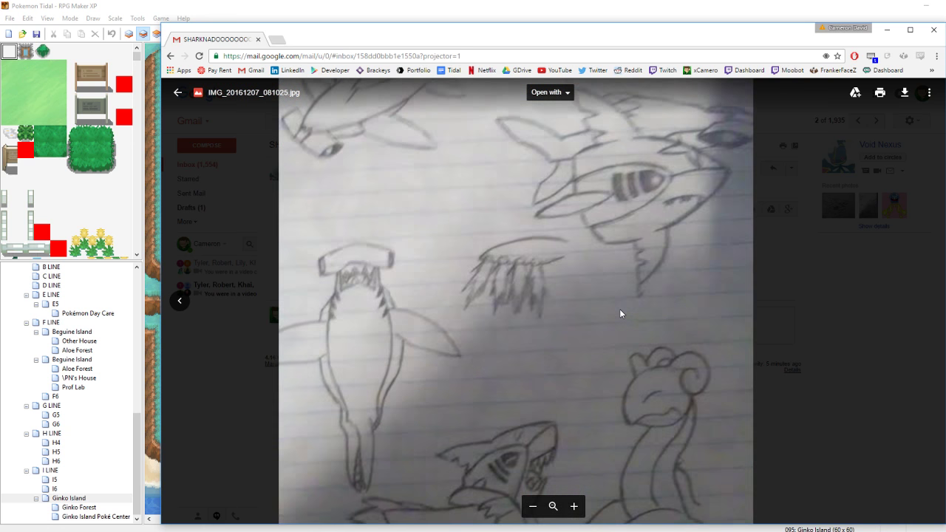
pyautogui.scroll(-4, 621, 312)
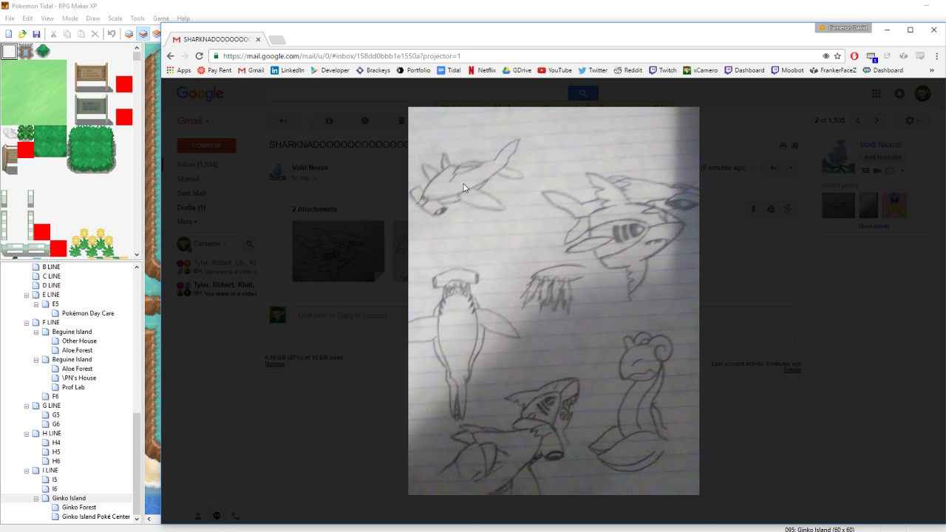
pyautogui.click(769, 312)
pyautogui.click(373, 241)
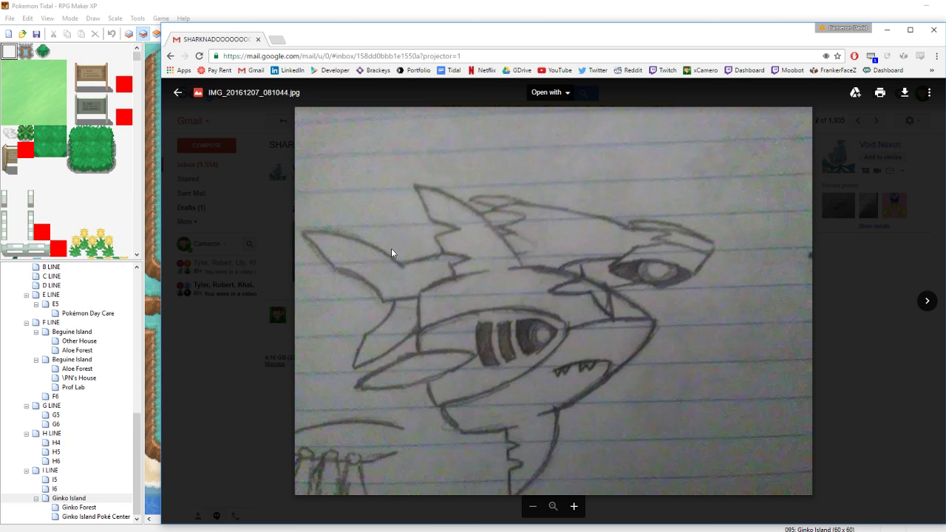
pyautogui.click(856, 281)
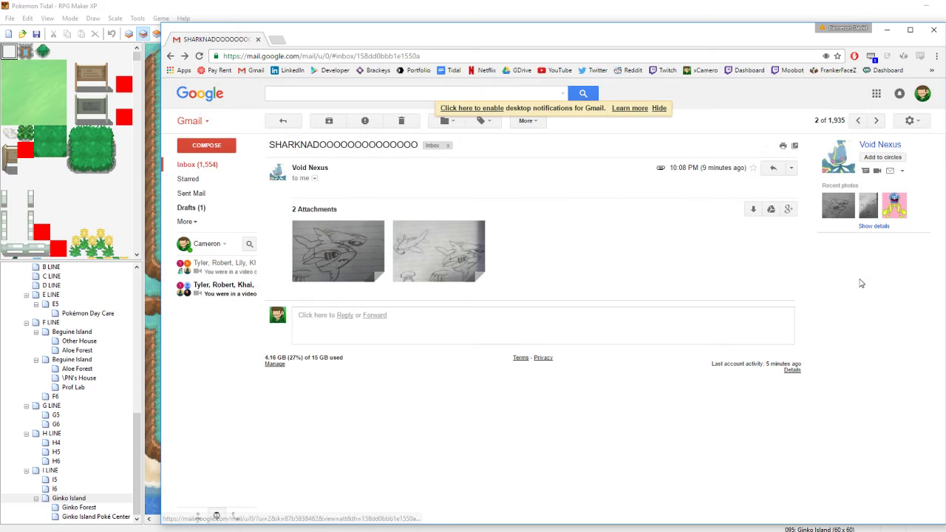
pyautogui.moveTo(511, 37); pyautogui.dragTo(813, 111)
pyautogui.moveTo(754, 108); pyautogui.dragTo(945, 141)
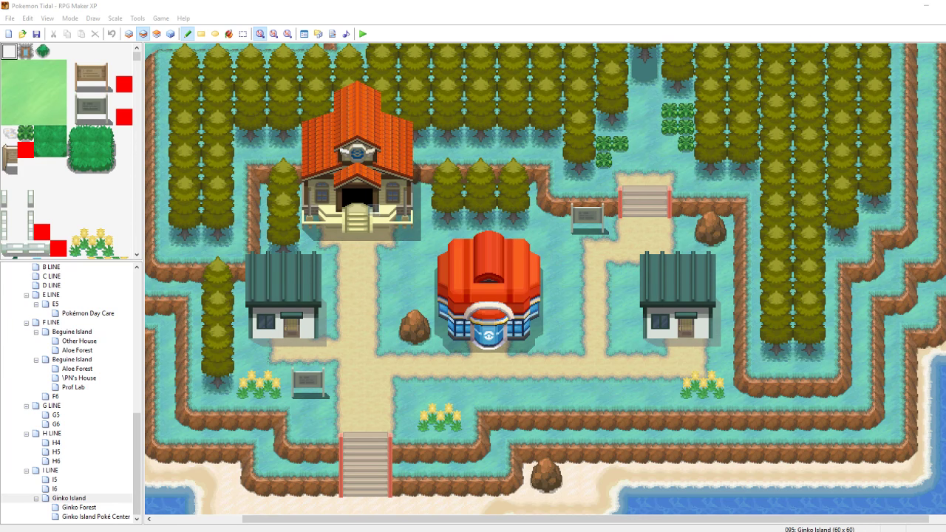
# Switch the map to the events layer and open the BW Outdoor tileset in the database at its yellow flower tiles
pyautogui.rightClick(599, 259)
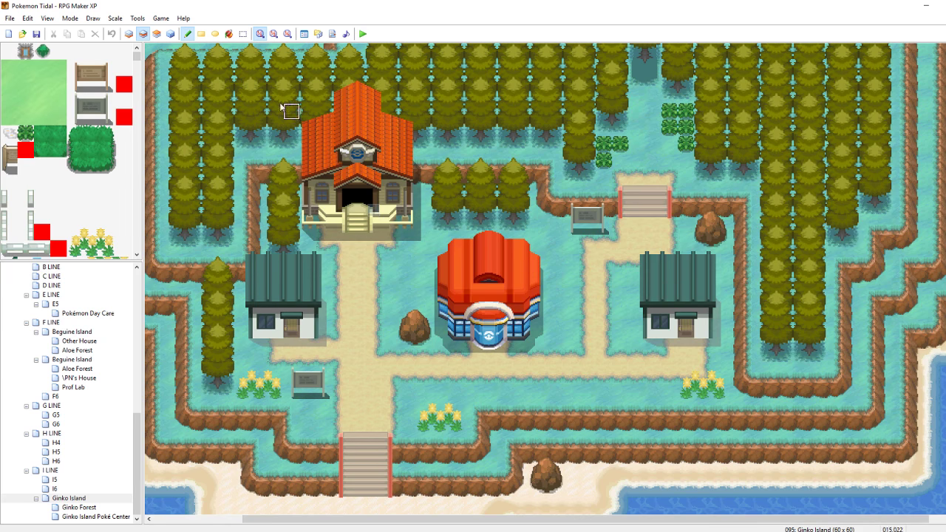
pyautogui.click(171, 34)
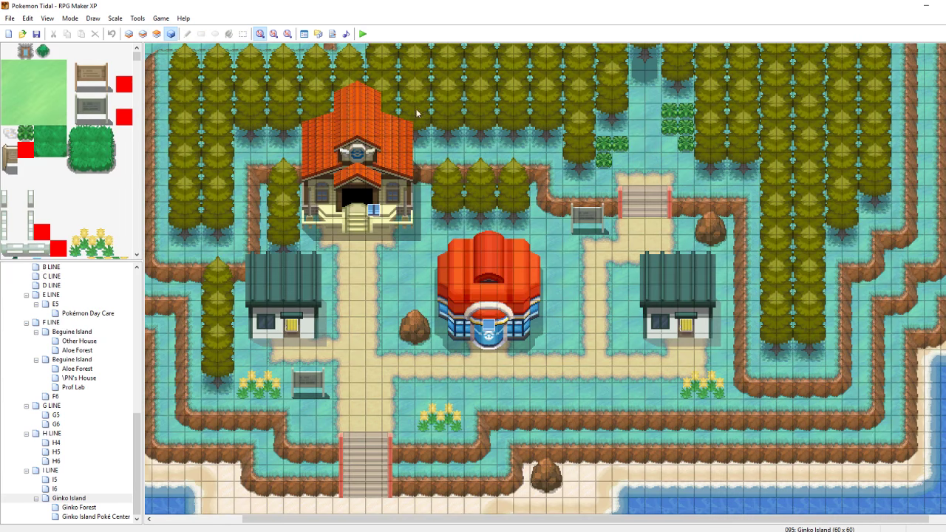
pyautogui.click(304, 33)
pyautogui.click(352, 330)
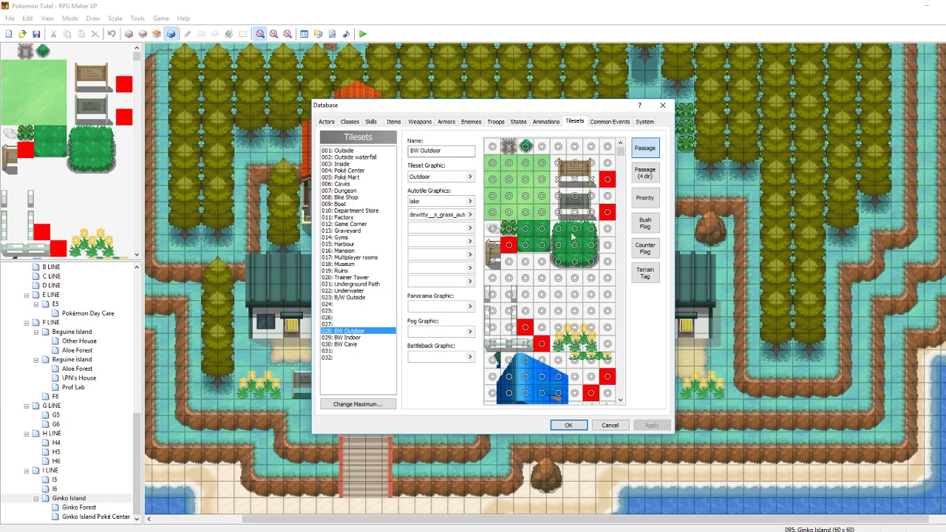
pyautogui.scroll(-2, 622, 153)
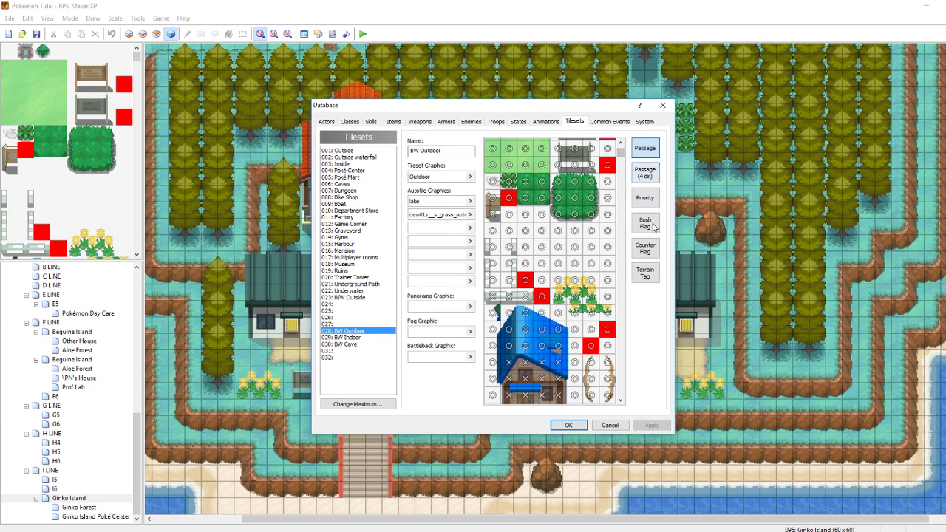
# Set the priority of the upper yellow flower tiles to 1 and save the BW Outdoor tileset changes
pyautogui.click(645, 197)
pyautogui.click(564, 281)
pyautogui.click(559, 282)
pyautogui.click(590, 282)
pyautogui.click(589, 281)
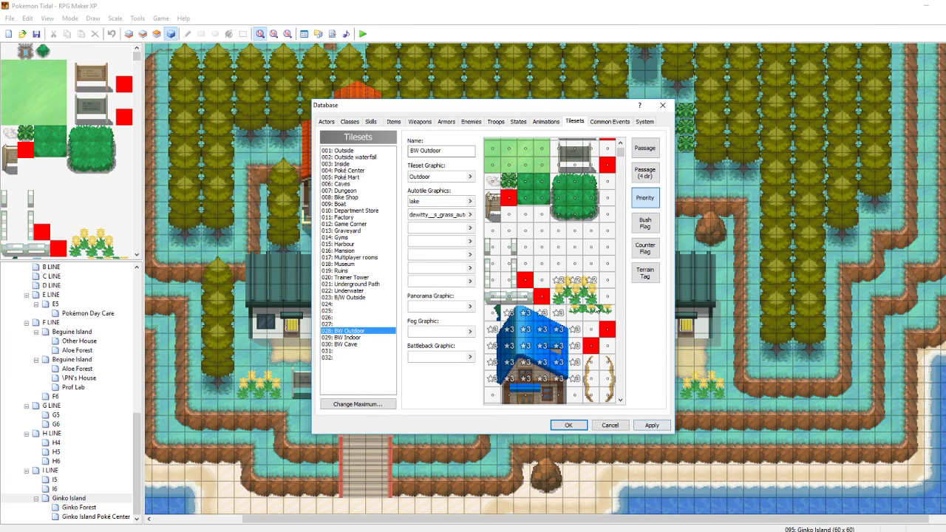
pyautogui.click(594, 279)
pyautogui.click(593, 279)
pyautogui.click(594, 279)
pyautogui.rightClick(576, 284)
pyautogui.click(562, 286)
pyautogui.click(652, 425)
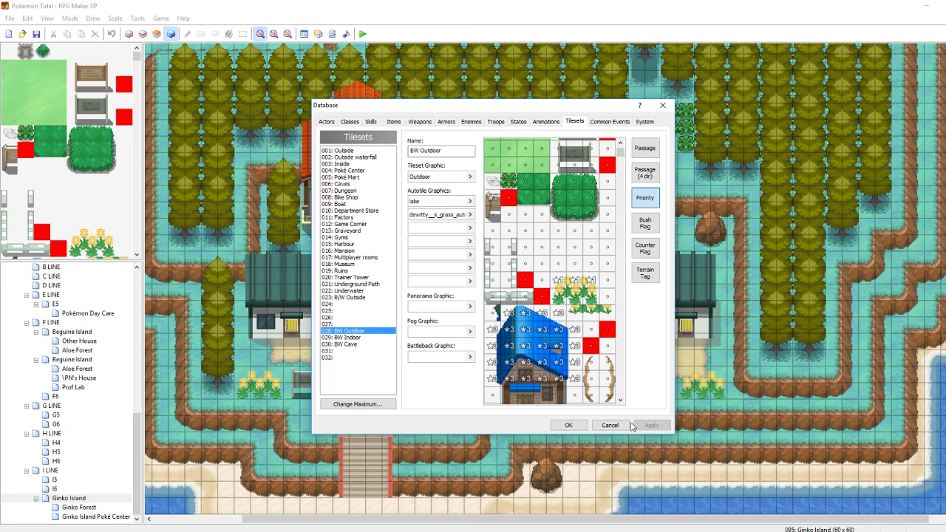
pyautogui.click(569, 425)
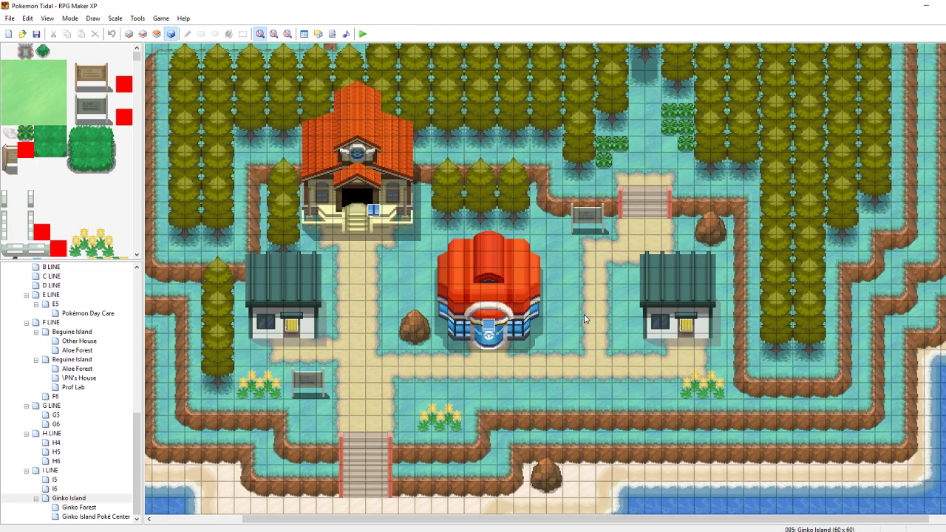
# Start a playtest, load the saved game and open the debug list for warping to a map
pyautogui.click(365, 34)
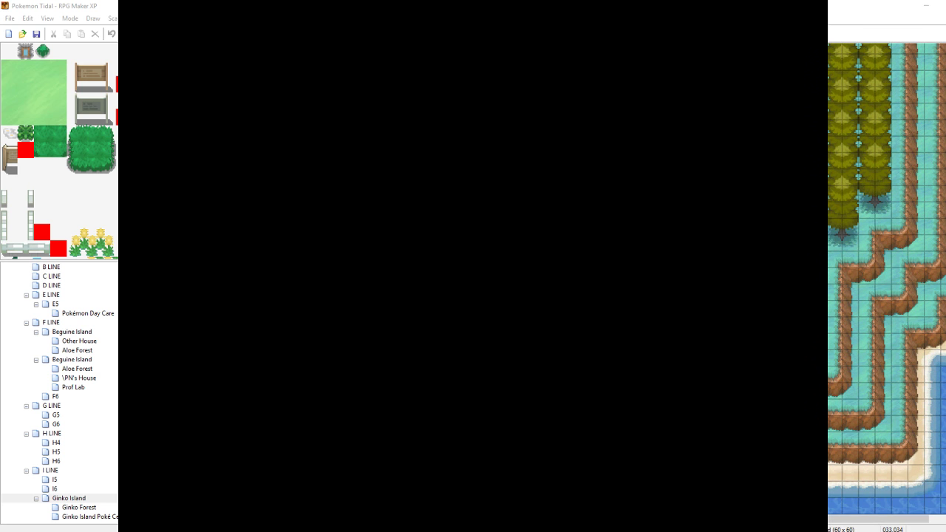
pyautogui.press('Return')
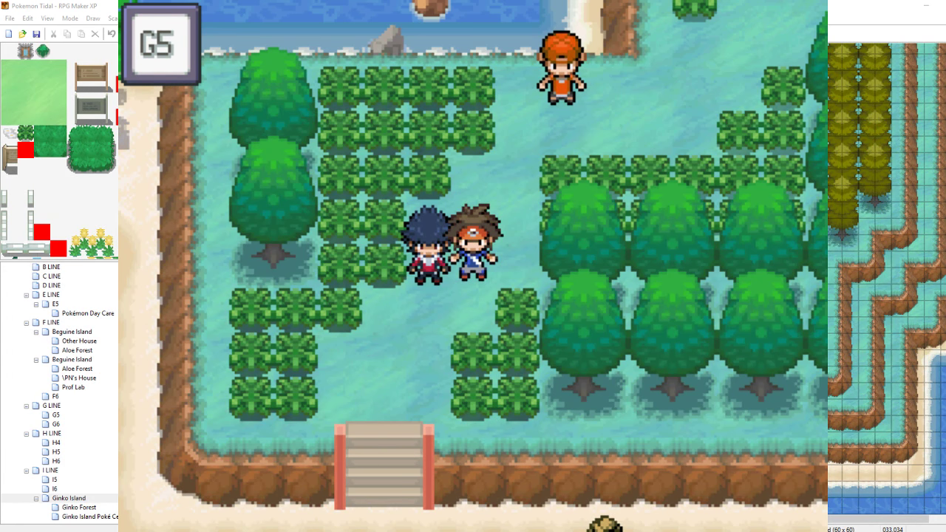
pyautogui.press('F9')
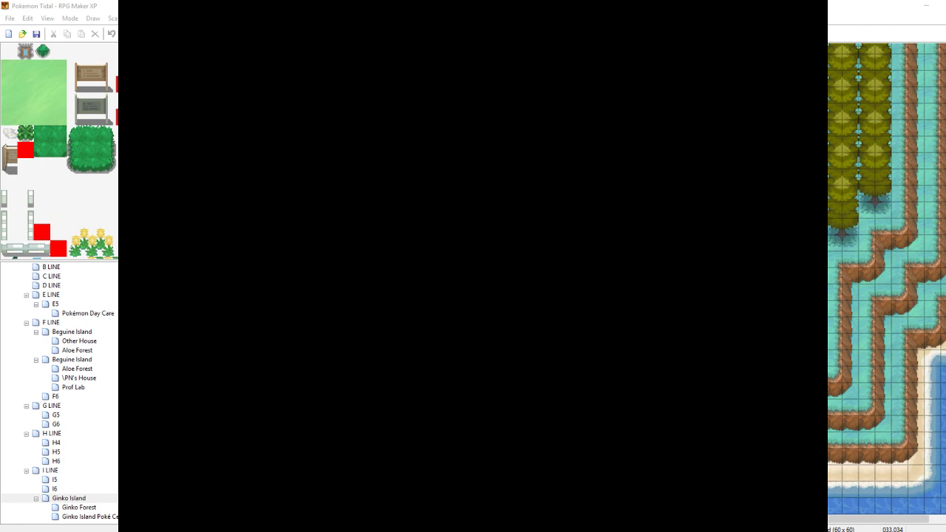
pyautogui.press('Down')
pyautogui.press('Down')
pyautogui.press('Down')
pyautogui.press('Return')
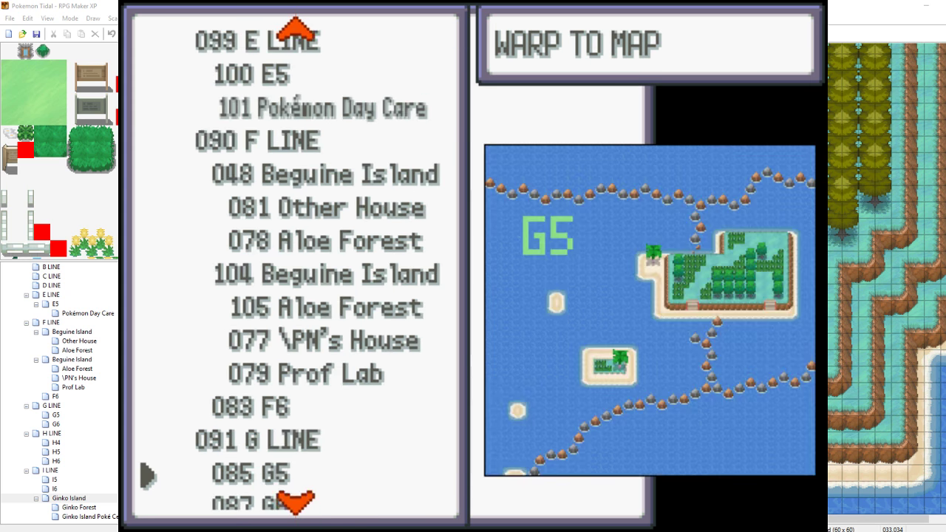
# Choose Ginko Island from the map list and warp the player there
pyautogui.press('Down')
pyautogui.press('Down')
pyautogui.press('Down')
pyautogui.press('Down')
pyautogui.press('Down')
pyautogui.press('Down')
pyautogui.press('Down')
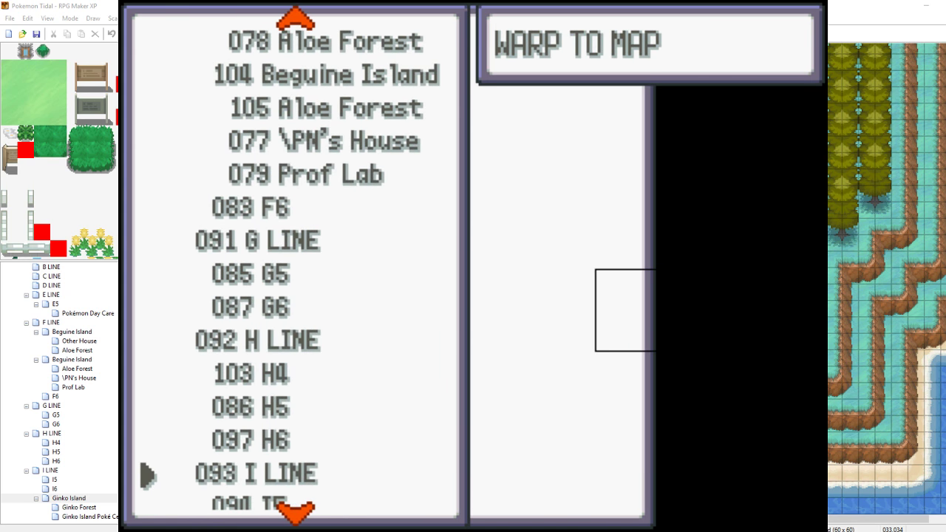
pyautogui.press('Down')
pyautogui.press('Down')
pyautogui.press('Return')
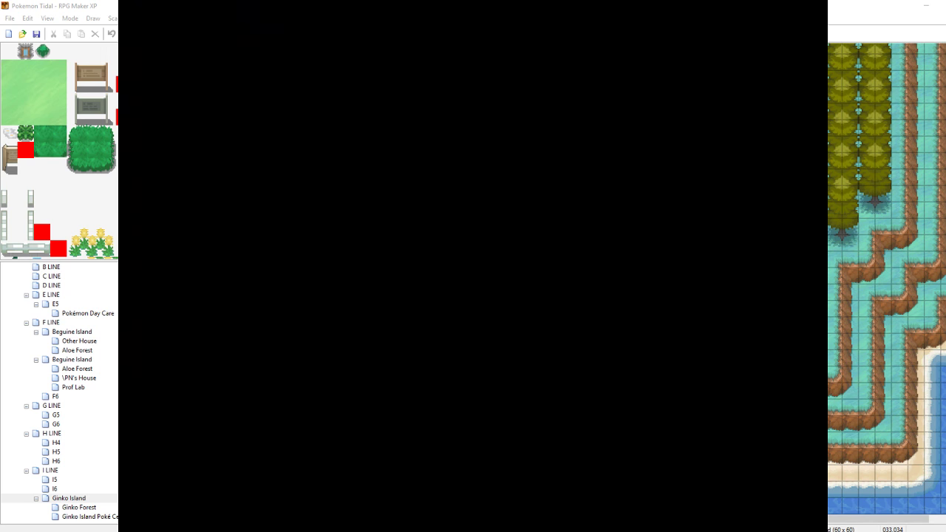
# Save the game on Ginko Island, overwriting the existing saved file
pyautogui.press('x')
pyautogui.press('Down')
pyautogui.press('Down')
pyautogui.press('Down')
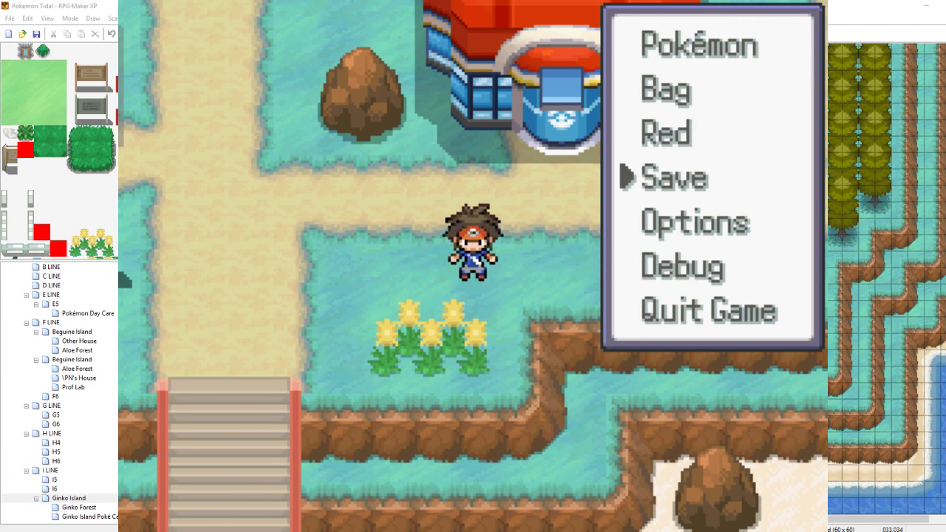
pyautogui.press('Return')
pyautogui.press('Return')
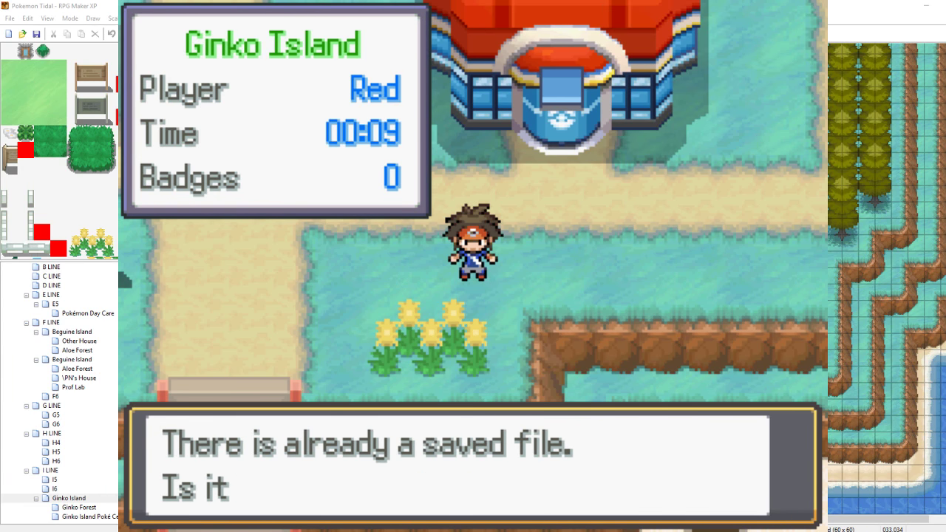
pyautogui.press('Return')
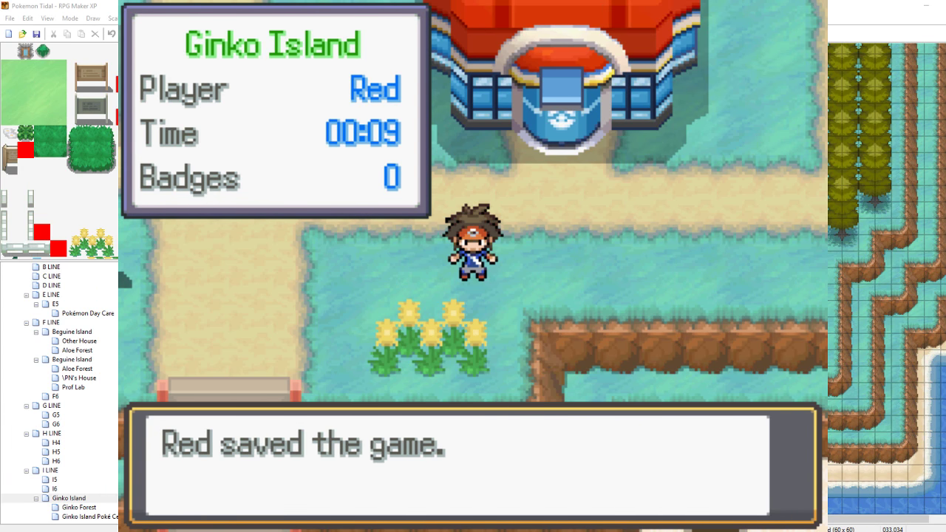
# Walk the player around and through the yellow flowers south of the Poké Center to test their layering and priority
pyautogui.press('Down')
pyautogui.press('Left')
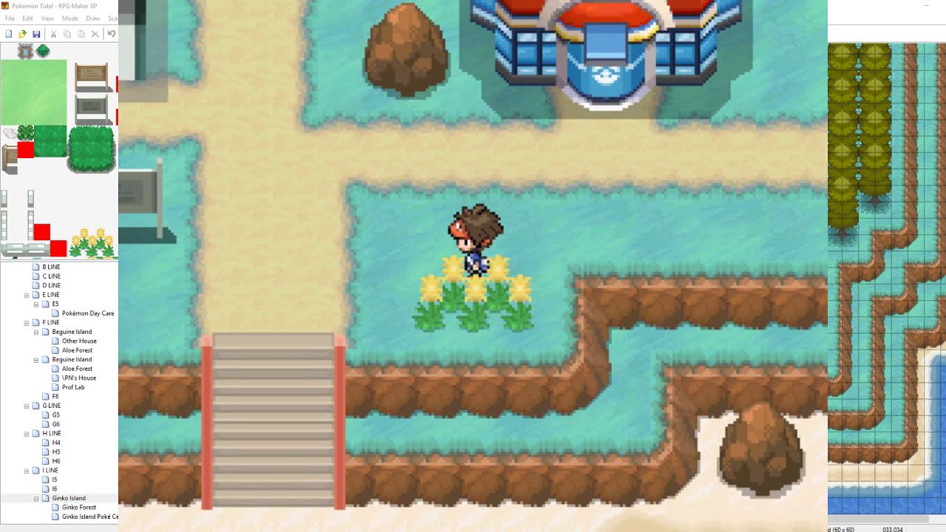
pyautogui.press('Down')
pyautogui.press('Right')
pyautogui.press('Up')
pyautogui.press('Left')
pyautogui.press('Down')
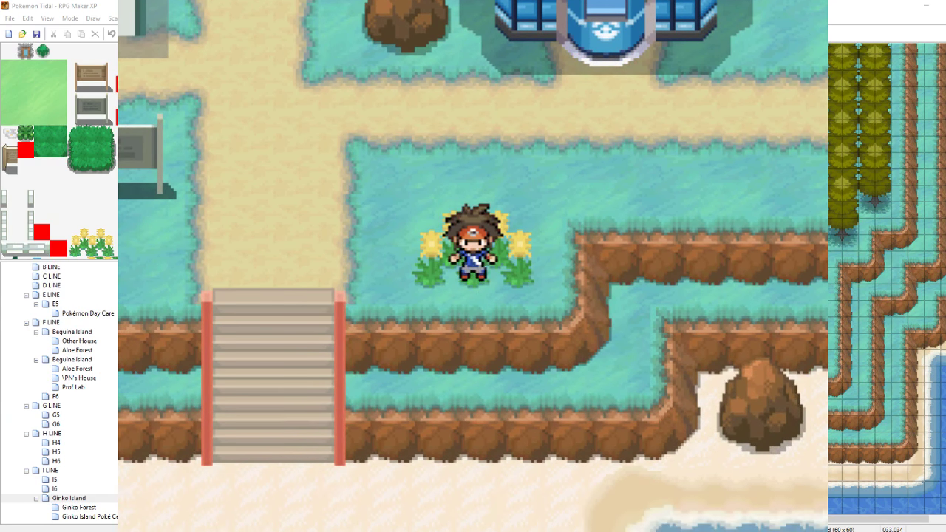
pyautogui.press('Up')
pyautogui.press('Left')
pyautogui.press('Down')
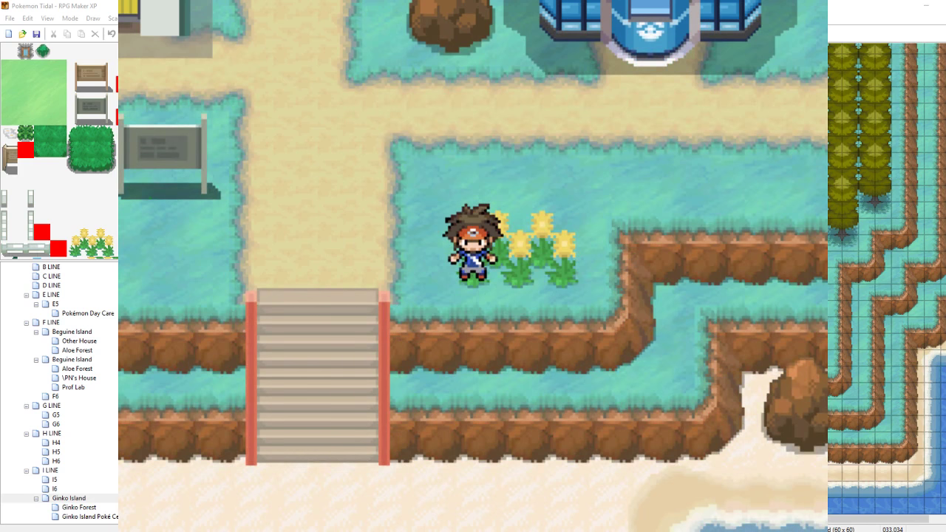
pyautogui.press('Right')
pyautogui.press('Up')
pyautogui.press('Right')
pyautogui.press('Down')
pyautogui.press('Up')
pyautogui.press('Left')
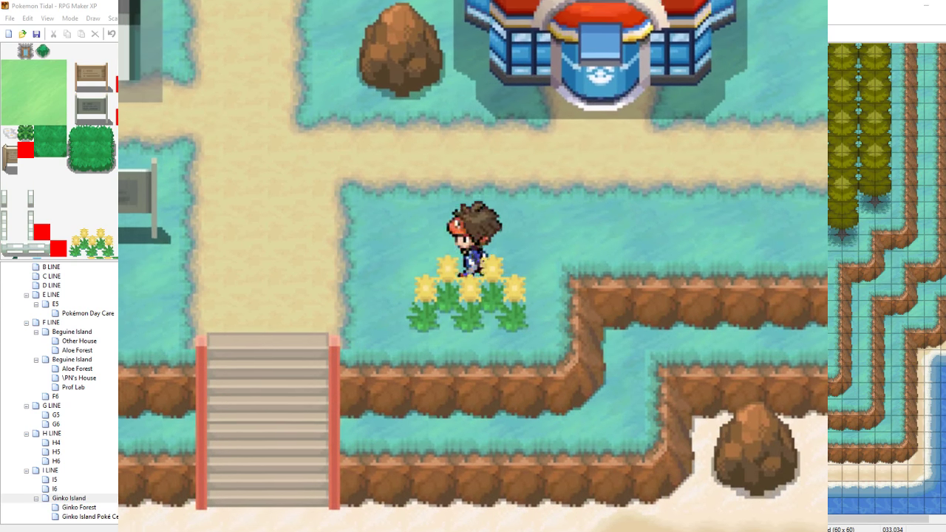
# Walk the player east past the eastern house, up the path and over the northern stairs to inspect that area
pyautogui.press('Up')
pyautogui.press('Right')
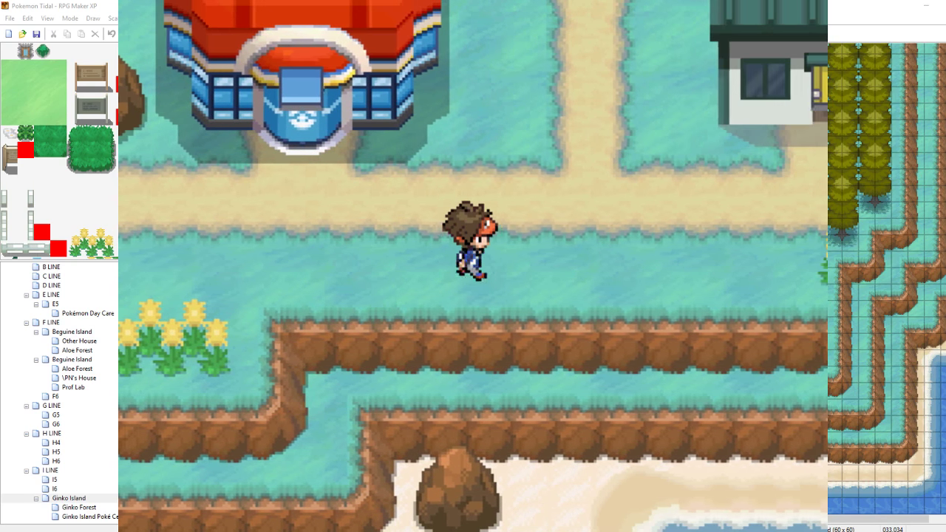
pyautogui.press('Up')
pyautogui.press('Left')
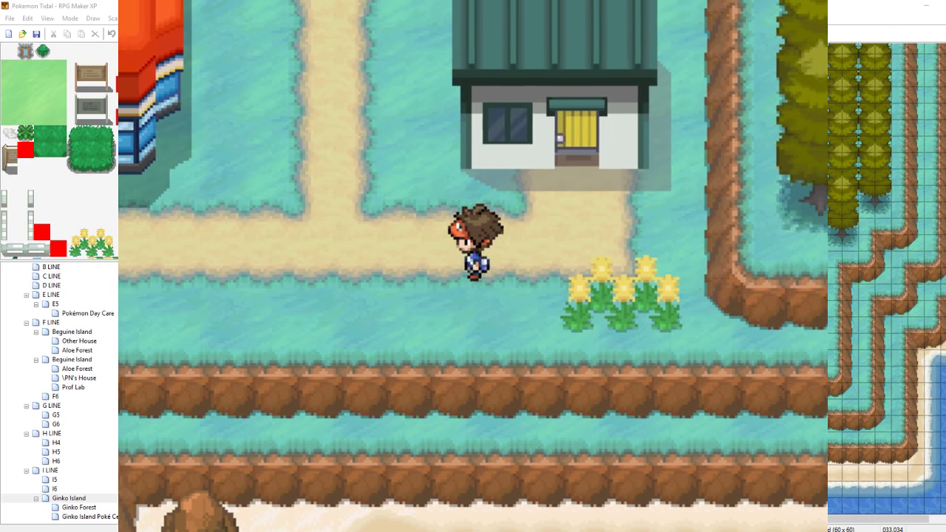
pyautogui.press('Left')
pyautogui.press('Up')
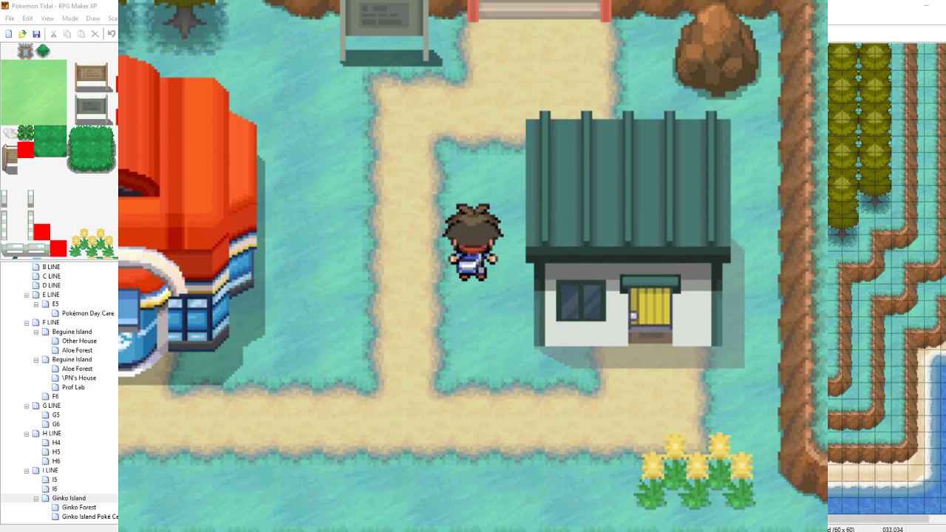
pyautogui.press('Up')
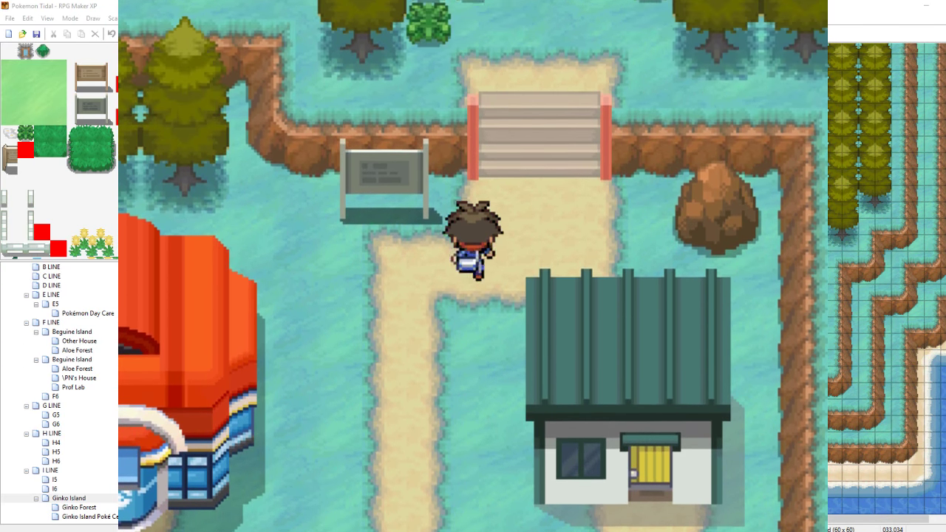
pyautogui.press('Up')
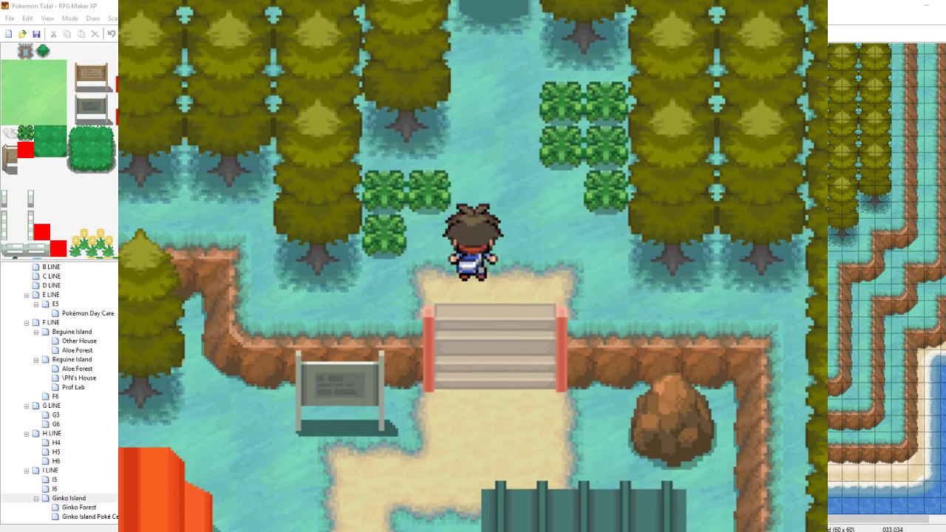
# Walk the player back down the stairs and west past the signboard and three trees toward the large orange-roofed building
pyautogui.press('Down')
pyautogui.press('Down')
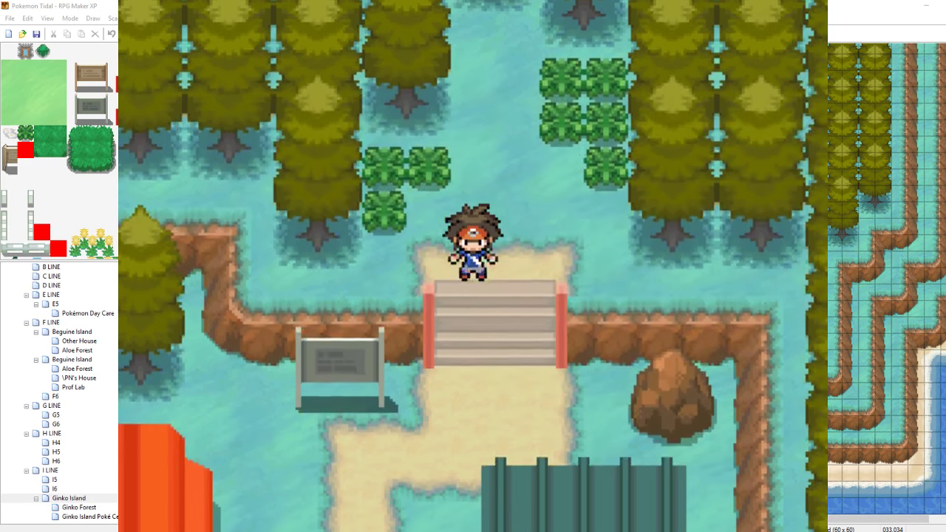
pyautogui.press('Left')
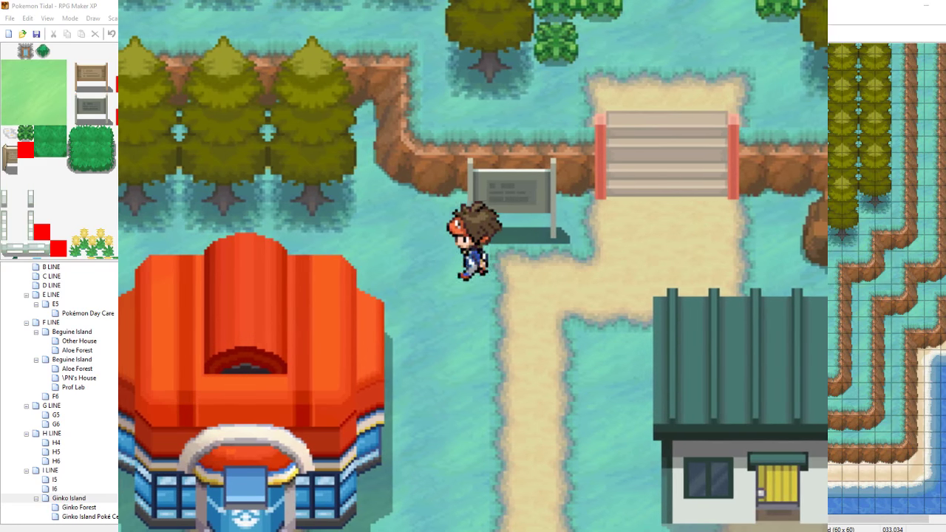
pyautogui.press('Up')
pyautogui.press('Left')
pyautogui.press('Up')
pyautogui.press('Down')
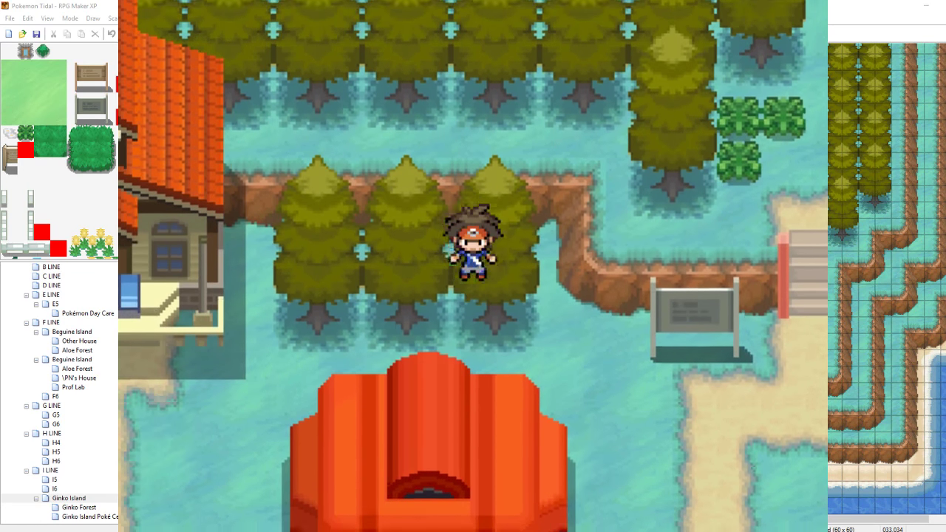
pyautogui.press('Left')
pyautogui.press('Down')
pyautogui.press('Left')
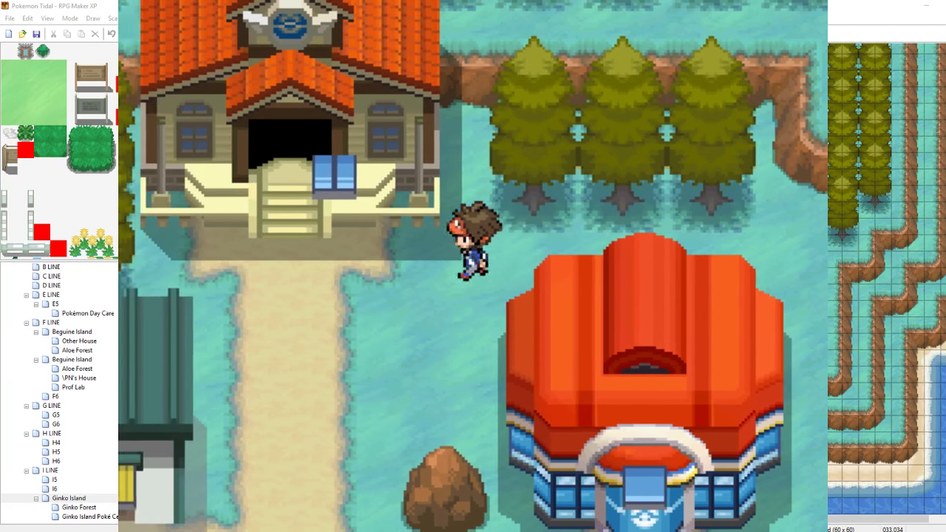
# Walk the player down the western side of the Poké Center and back to check the building and the nearby boulder
pyautogui.press('Down')
pyautogui.press('Right')
pyautogui.press('Down')
pyautogui.press('Down')
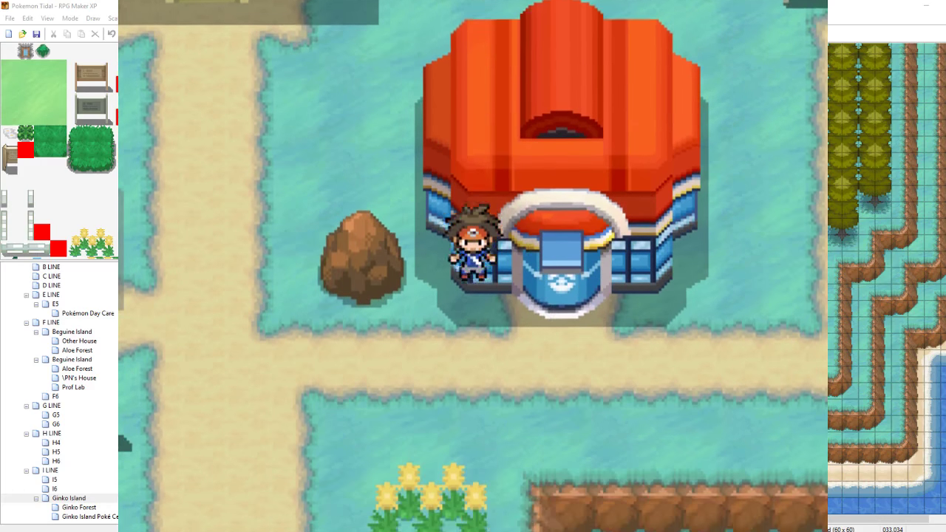
pyautogui.press('Up')
pyautogui.press('Up')
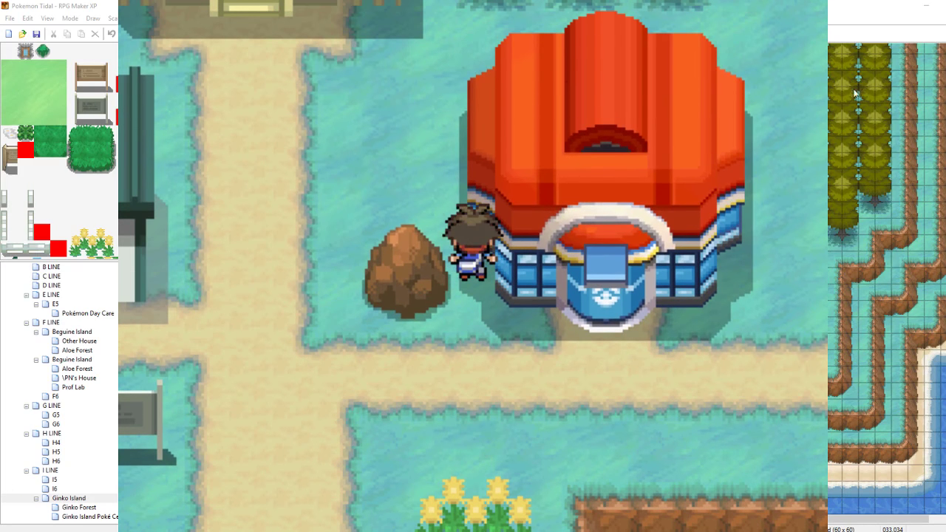
# Walk the player north over the large orange-roofed building and into the northwestern trees to inspect the roof, cliffs and treetops
pyautogui.press('Up')
pyautogui.press('Left')
pyautogui.press('Up')
pyautogui.press('Up')
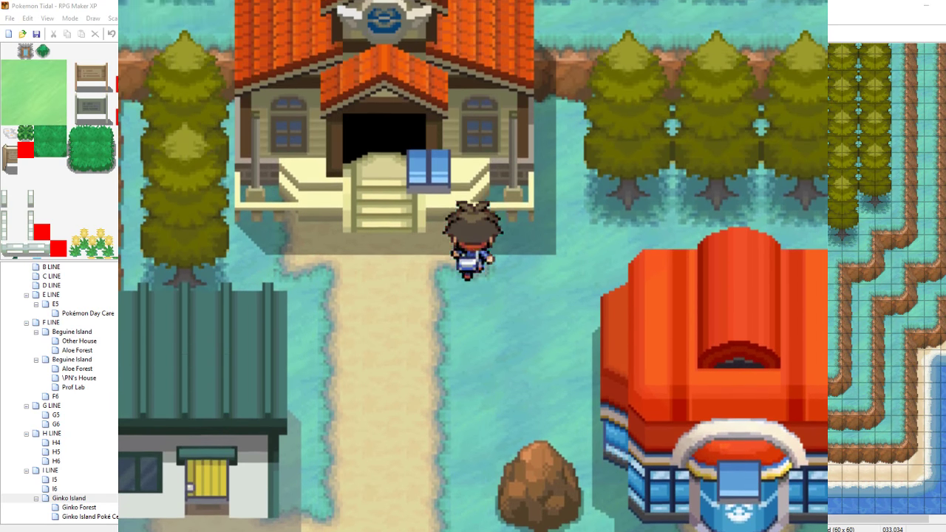
pyautogui.press('Up')
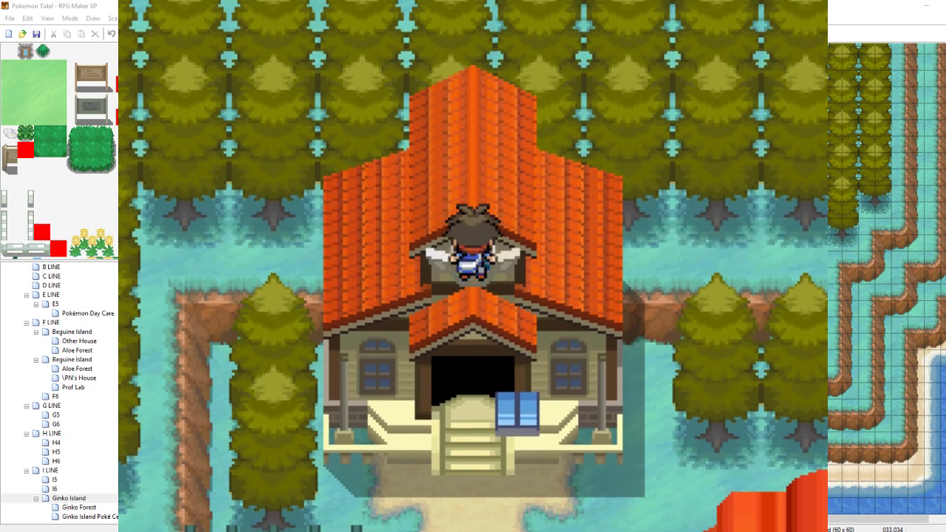
pyautogui.press('Left')
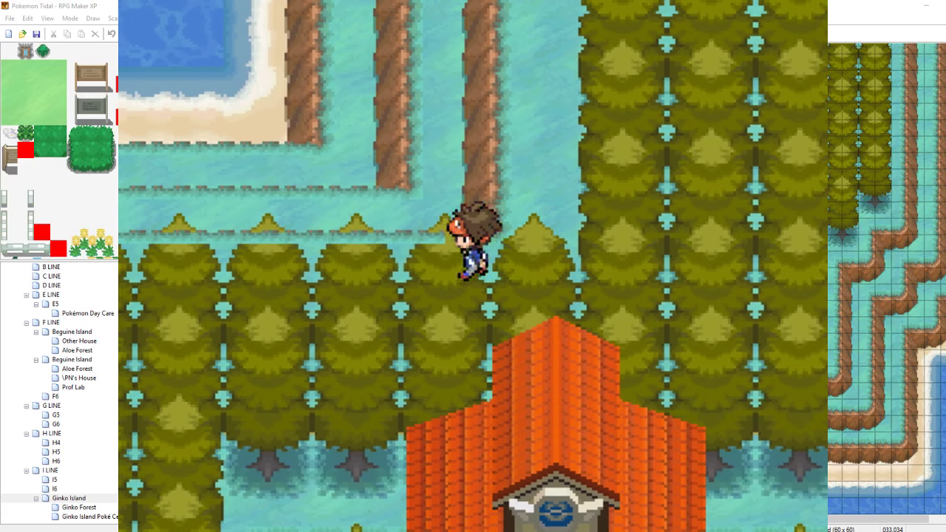
pyautogui.press('Down')
pyautogui.press('Down')
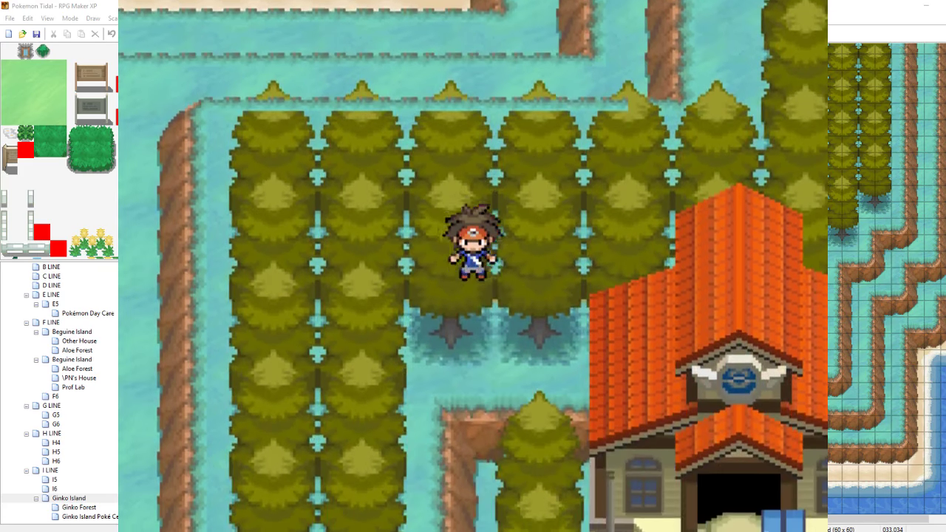
# Close the playtest and delete the door events of the Poké Center and the two green-roofed houses on Ginko Island
pyautogui.click(785, 0)
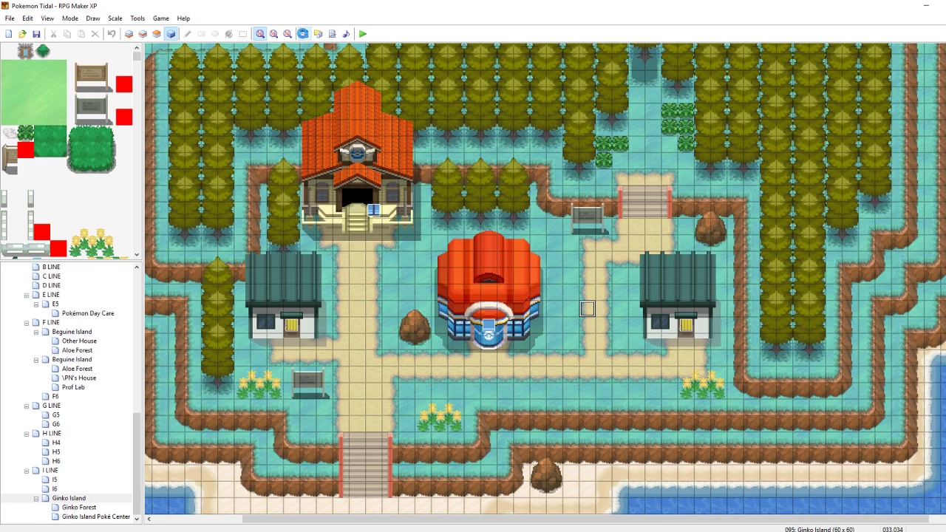
pyautogui.click(304, 33)
pyautogui.click(664, 106)
pyautogui.press('Delete')
pyautogui.moveTo(489, 329); pyautogui.dragTo(490, 345)
pyautogui.click(294, 325)
pyautogui.press('Delete')
pyautogui.click(390, 293)
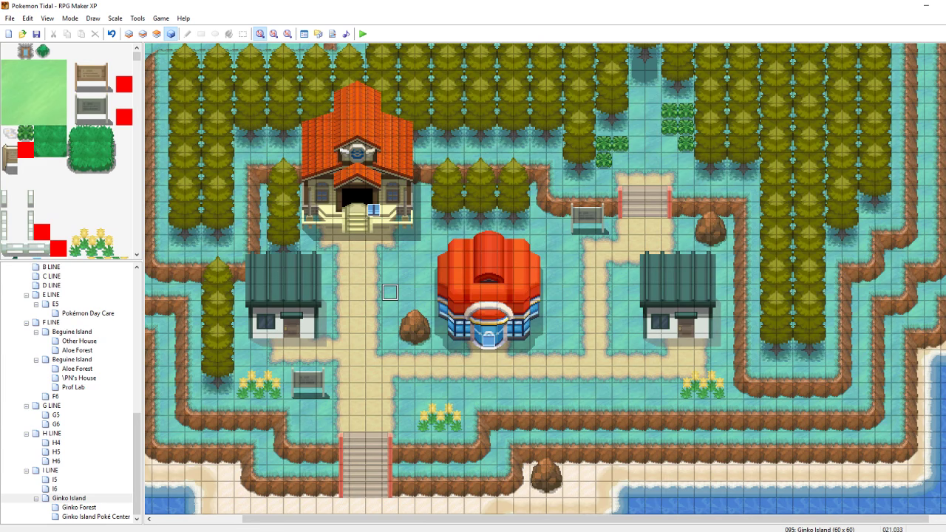
# In the BW Outdoor tileset's passage settings, make front-edge tiles of the large orange-roofed building impassable
pyautogui.press('F12')
pyautogui.click(364, 279)
pyautogui.click(304, 33)
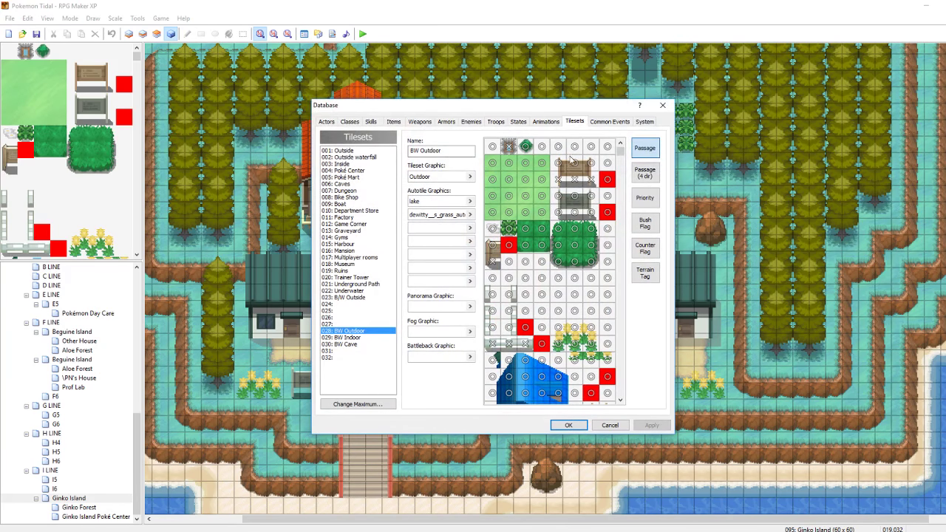
pyautogui.moveTo(620, 149); pyautogui.dragTo(621, 161)
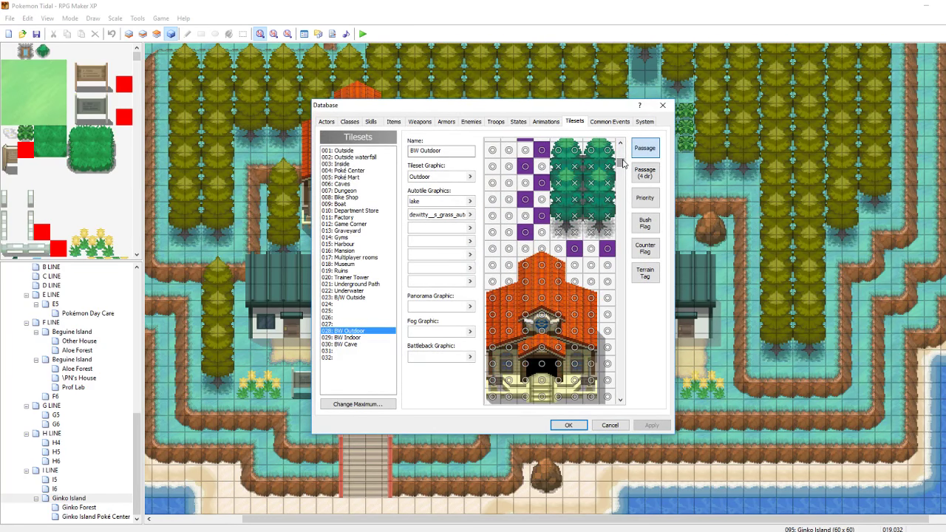
pyautogui.scroll(-3, 573, 344)
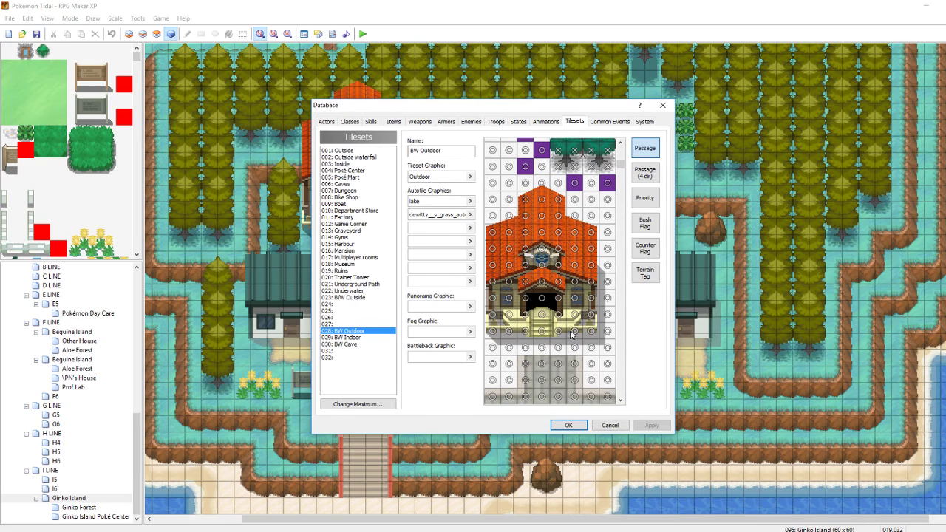
pyautogui.click(575, 331)
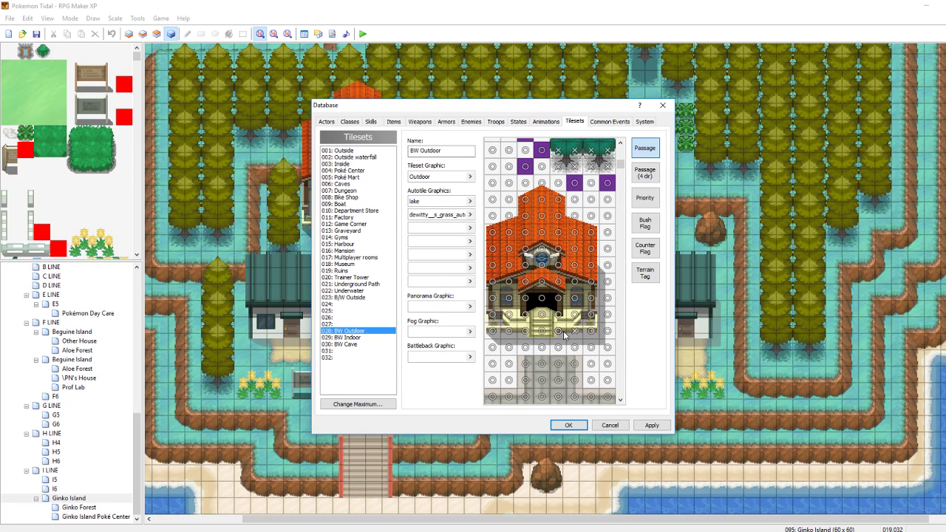
pyautogui.click(564, 333)
pyautogui.click(590, 332)
# Make the large building's wall and lower roof tiles impassable, leaving the doorway tile passable
pyautogui.moveTo(591, 335); pyautogui.dragTo(593, 248)
pyautogui.click(576, 248)
pyautogui.click(526, 250)
pyautogui.click(527, 264)
pyautogui.click(541, 264)
pyautogui.click(559, 266)
pyautogui.click(575, 298)
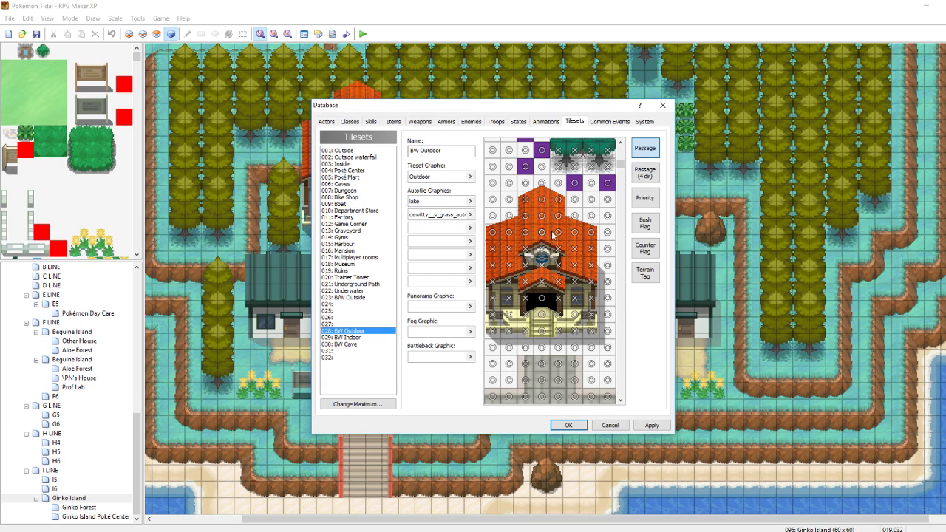
# Set tile priority to 3 on the peak and eastern half of the large building's orange roof
pyautogui.click(642, 203)
pyautogui.click(522, 195)
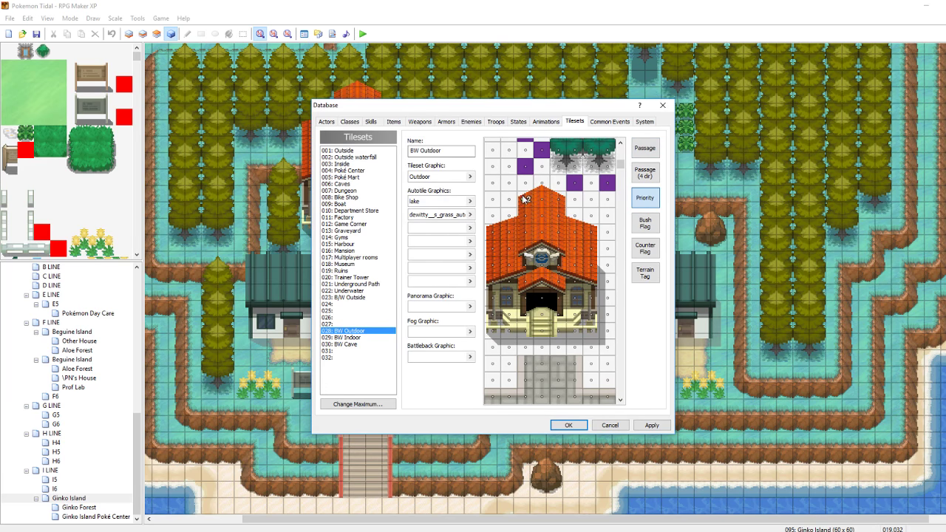
pyautogui.click(522, 195)
pyautogui.click(522, 195)
pyautogui.click(545, 201)
pyautogui.click(548, 201)
pyautogui.click(542, 202)
pyautogui.click(557, 215)
pyautogui.click(556, 215)
pyautogui.click(557, 215)
pyautogui.click(574, 216)
pyautogui.click(574, 215)
pyautogui.click(573, 216)
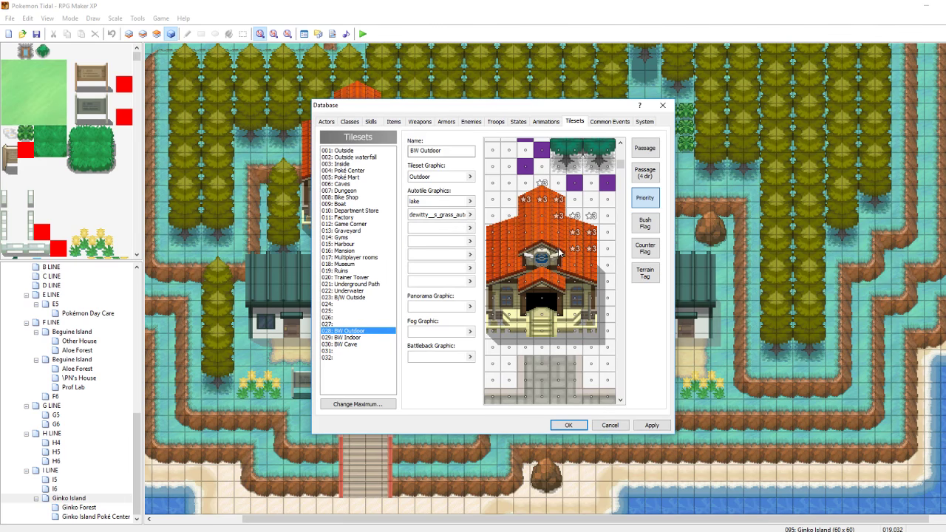
# Set priority 3 on the remaining western and central roof tiles, then apply the tileset changes and close the database
pyautogui.click(493, 222)
pyautogui.click(507, 224)
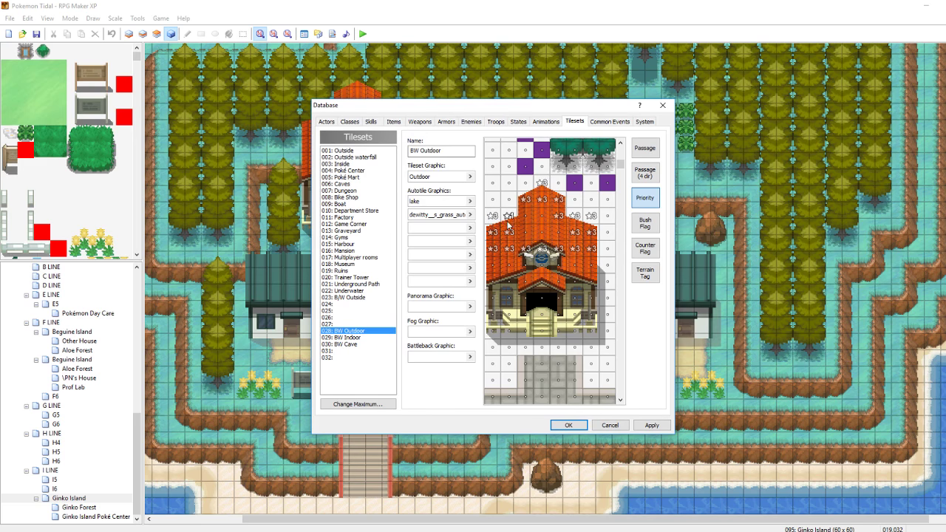
pyautogui.click(526, 216)
pyautogui.click(525, 217)
pyautogui.click(545, 234)
pyautogui.click(521, 235)
pyautogui.click(657, 428)
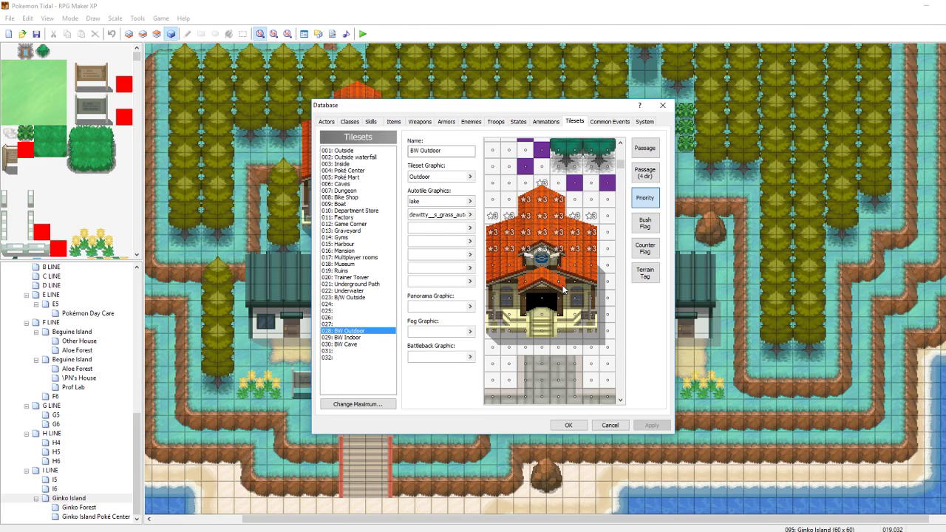
pyautogui.click(566, 425)
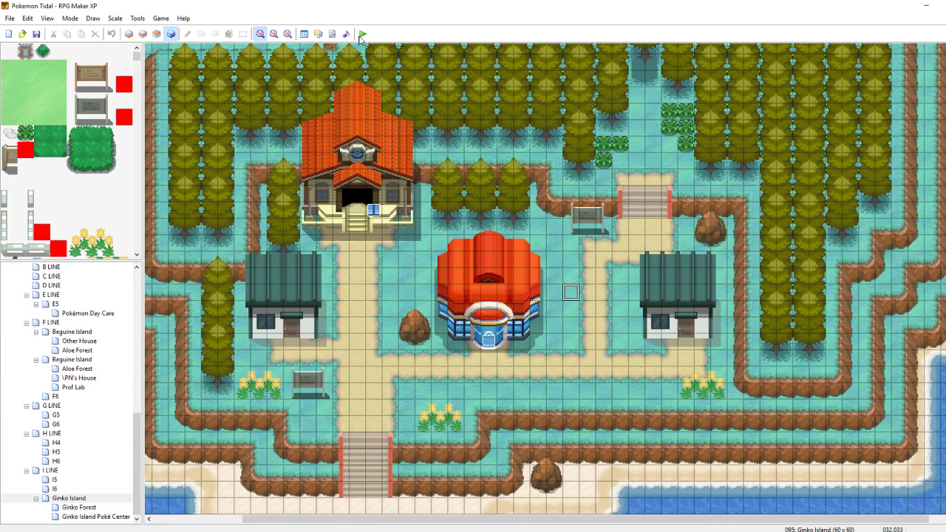
# Playtest the game from the saved file and walk the player north to the large orange-roofed building to check its tiles
pyautogui.click(362, 35)
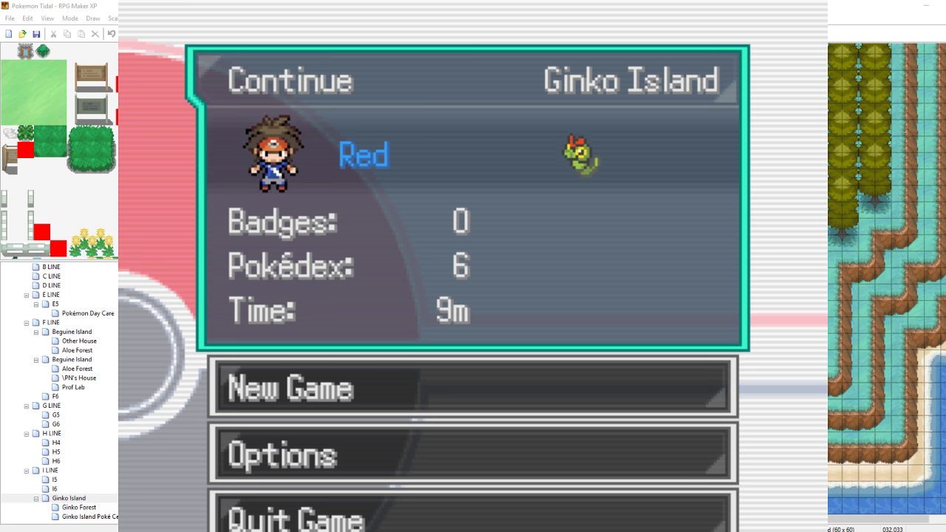
pyautogui.press('Return')
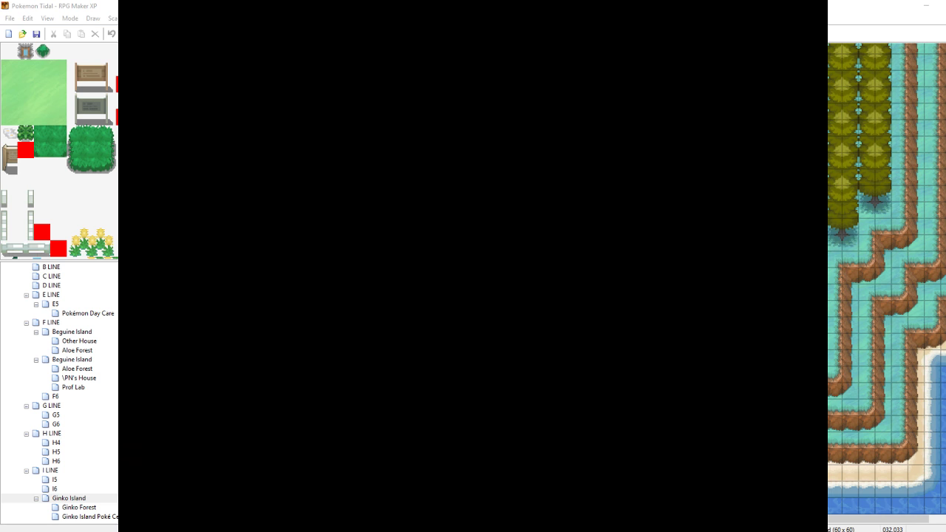
pyautogui.press('Left')
pyautogui.press('Up')
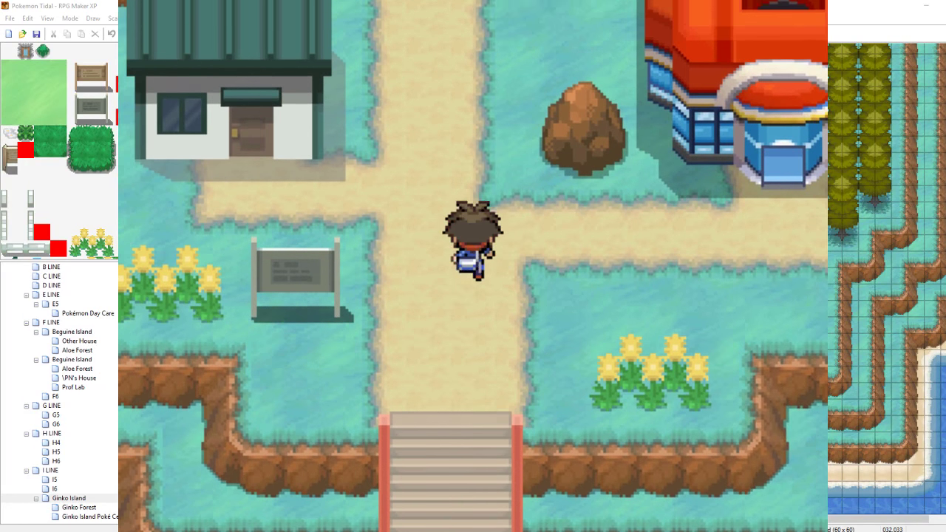
pyautogui.press('Right')
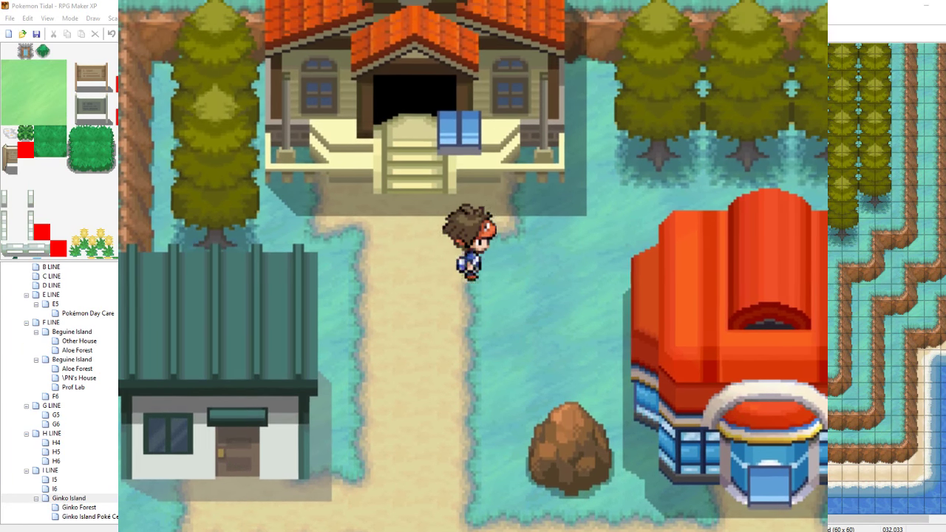
pyautogui.press('Up')
pyautogui.press('Right')
pyautogui.press('Up')
pyautogui.press('Right')
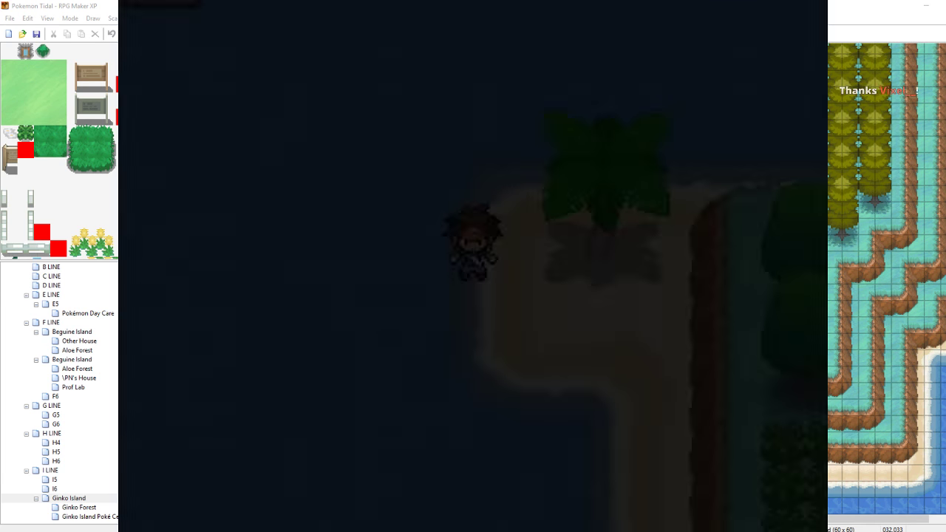
# Walk the player from the palm-tree beach east through the tall grass to the boy in the orange cap
pyautogui.press('Right')
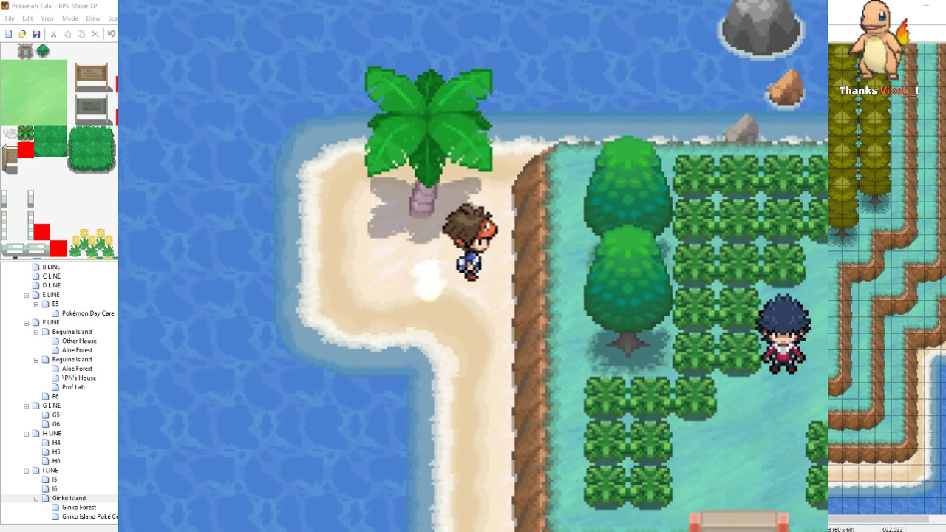
pyautogui.press('Right')
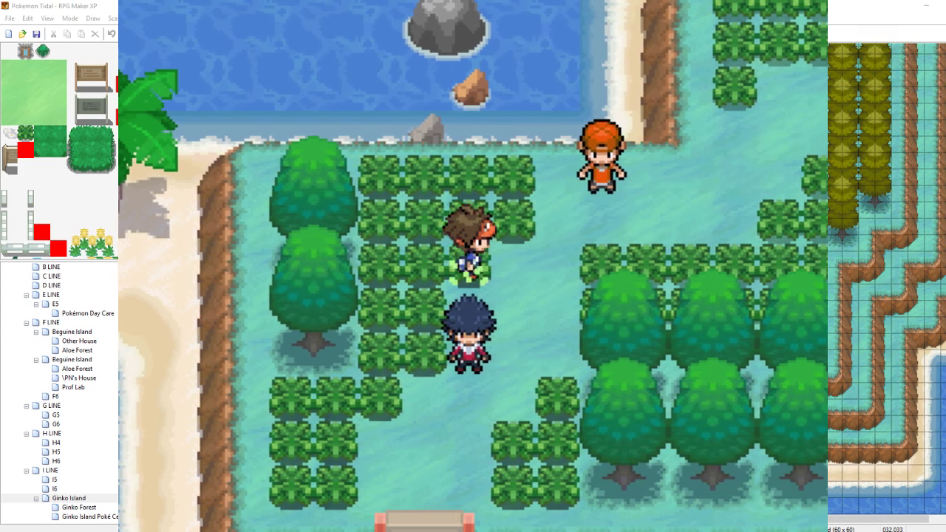
pyautogui.press('Down')
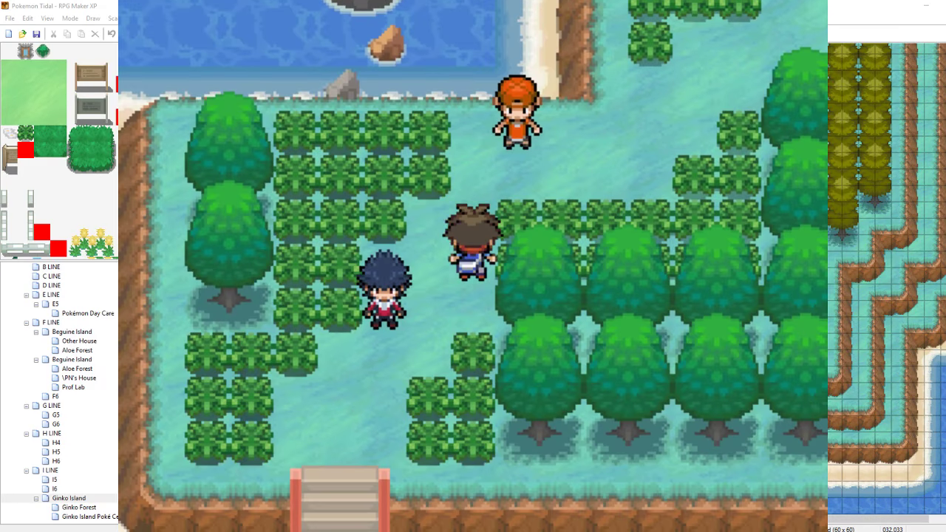
pyautogui.press('Up')
pyautogui.press('Down')
pyautogui.press('Up')
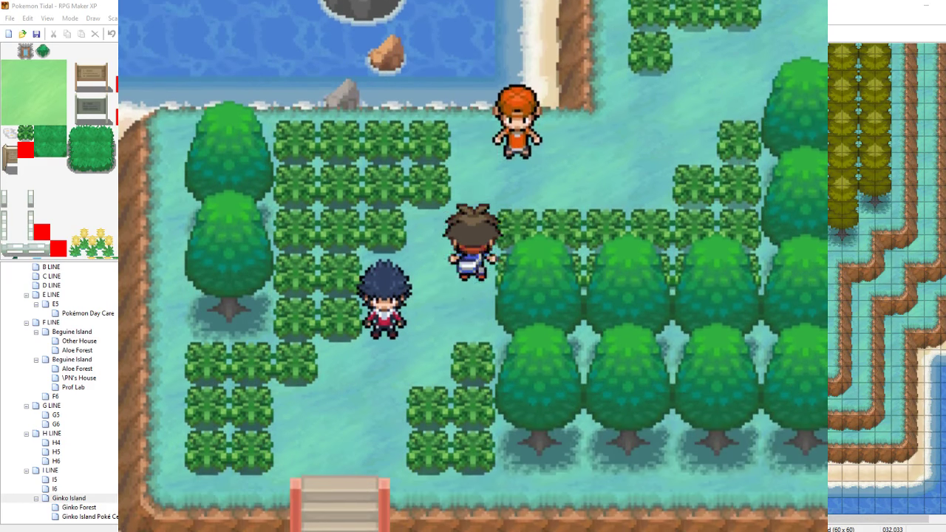
pyautogui.press('Right')
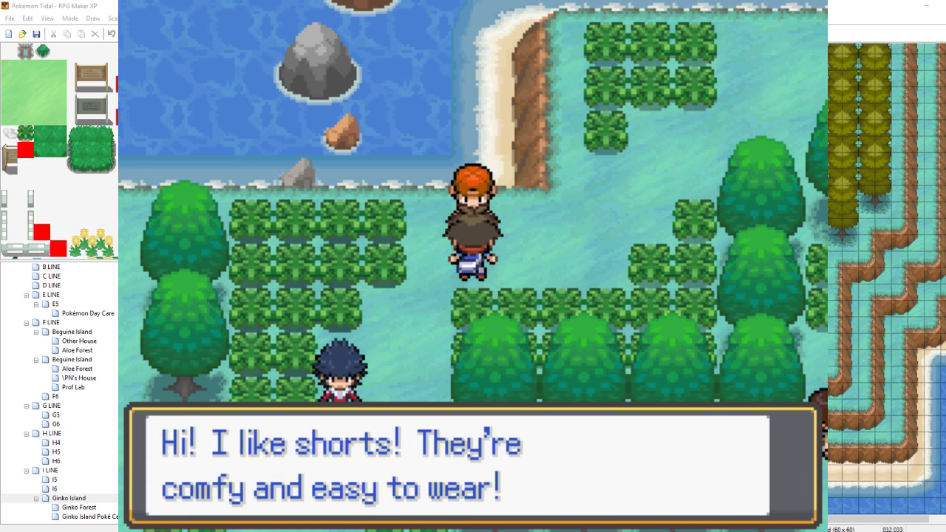
# Battle the Youngster trainer and attack the opposing Rattata with Talhon
pyautogui.press('c')
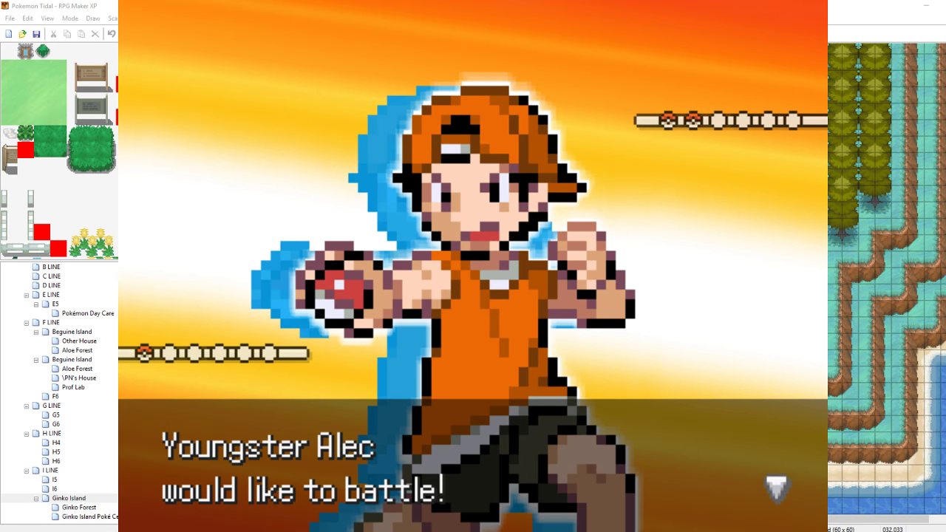
pyautogui.press('c')
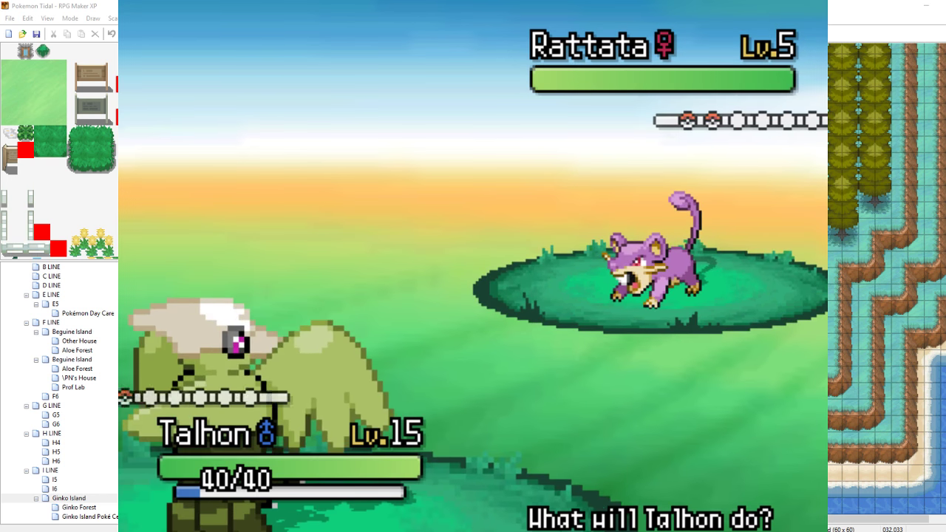
pyautogui.press('Left')
pyautogui.press('Right')
pyautogui.press('c')
pyautogui.press('Return')
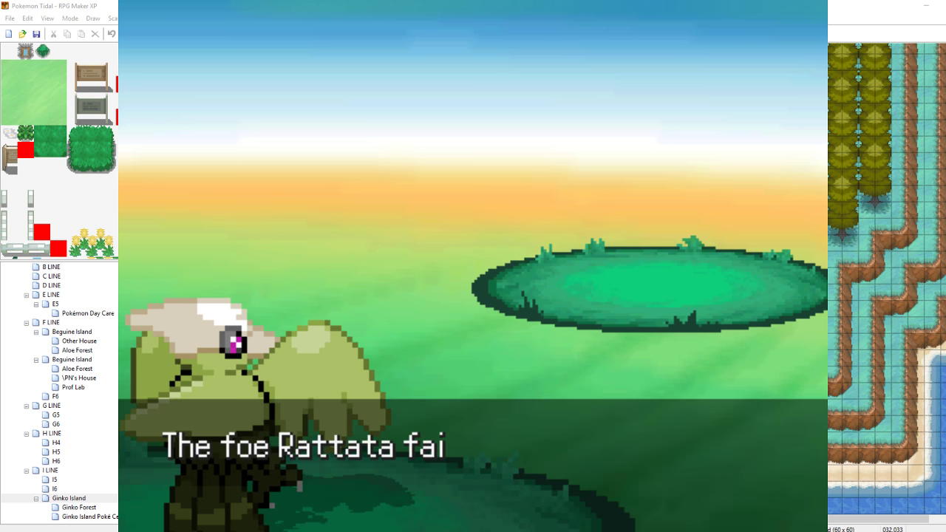
pyautogui.press('c')
pyautogui.press('c')
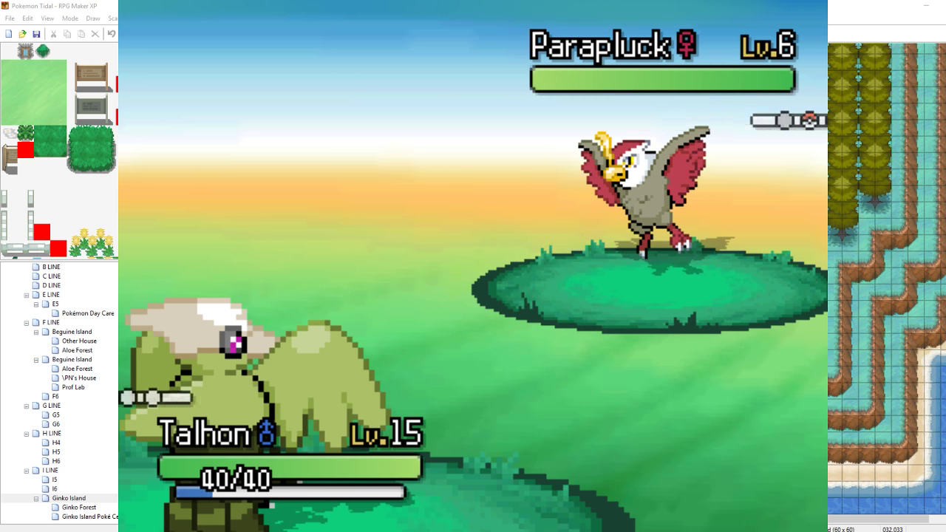
# Attack the trainer's Parapluck with Talhon over several turns, then quit the playtest
pyautogui.press('Return')
pyautogui.press('Return')
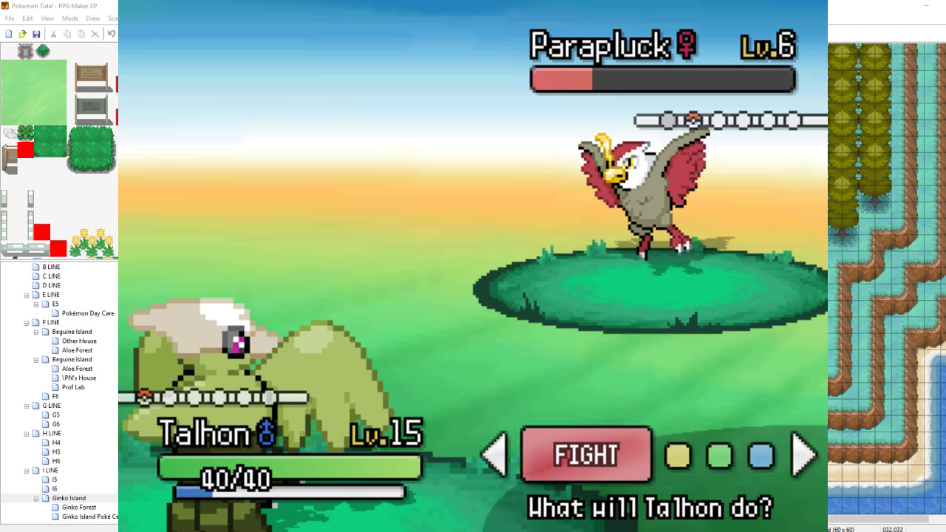
pyautogui.press('Return')
pyautogui.press('Return')
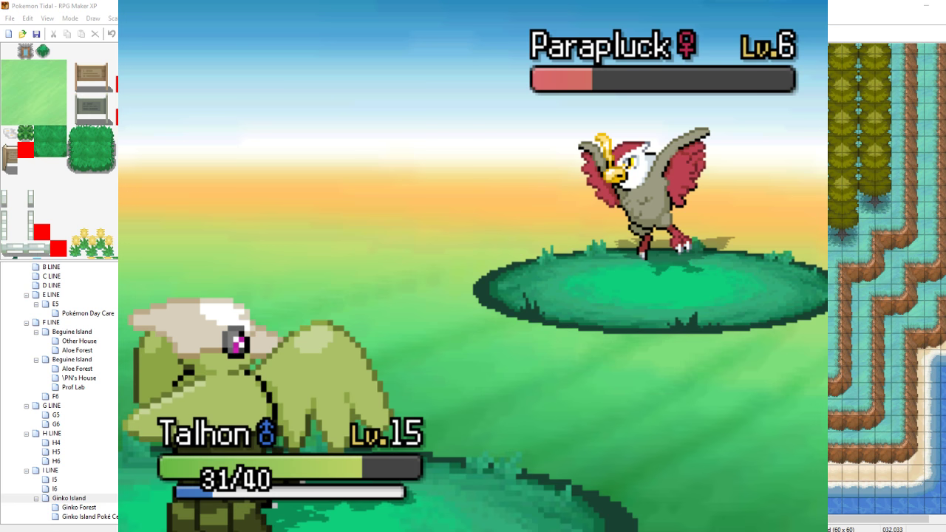
pyautogui.press('Return')
pyautogui.press('Return')
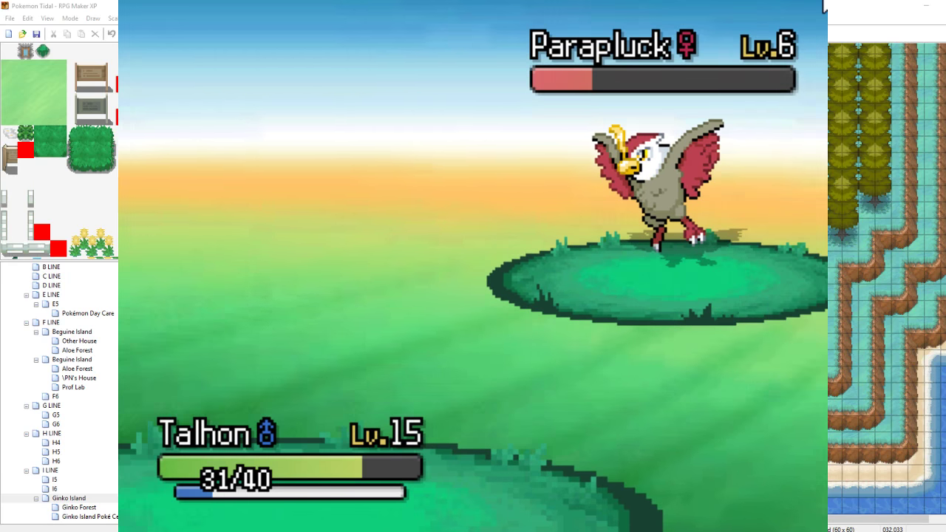
pyautogui.hotkey('alt', 'F4')
# Restart the playtest from the saved Ginko Island game and open the debug Warp to Map list
pyautogui.click(366, 34)
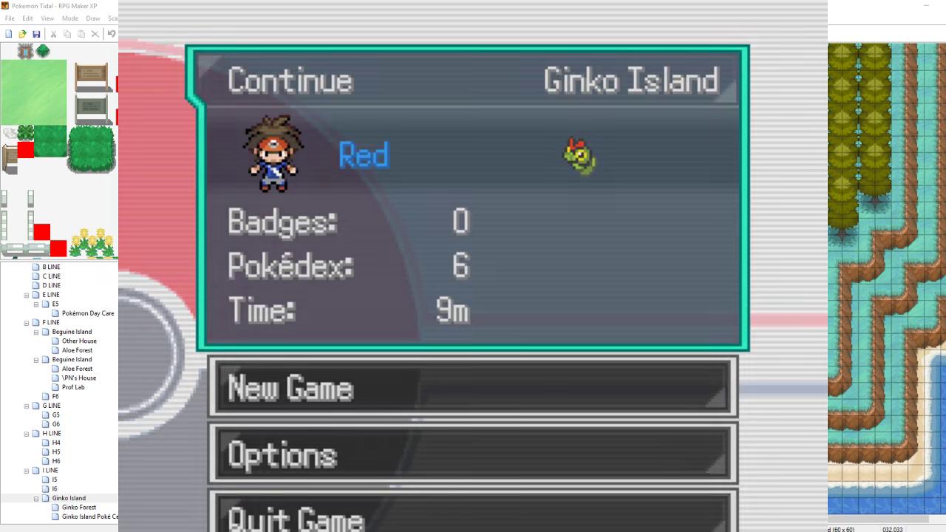
pyautogui.press('Return')
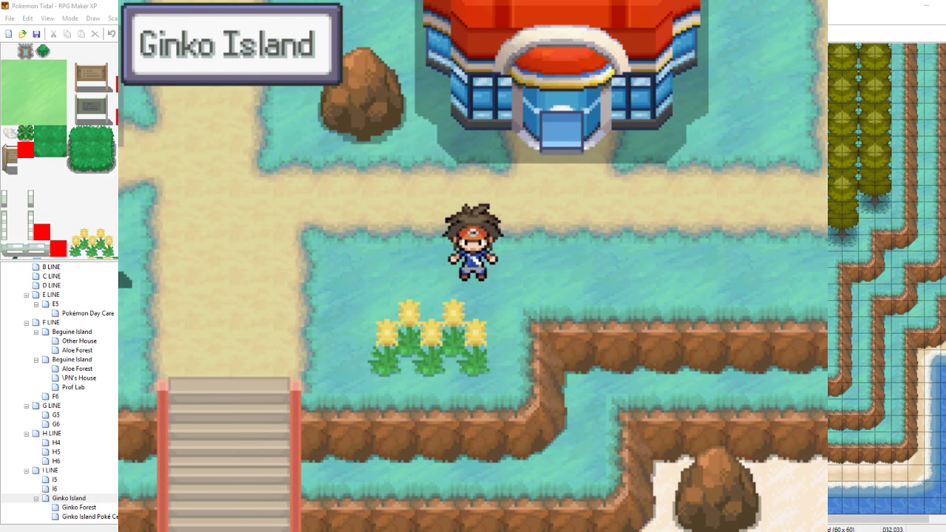
pyautogui.press('F9')
pyautogui.press('Down')
pyautogui.press('Down')
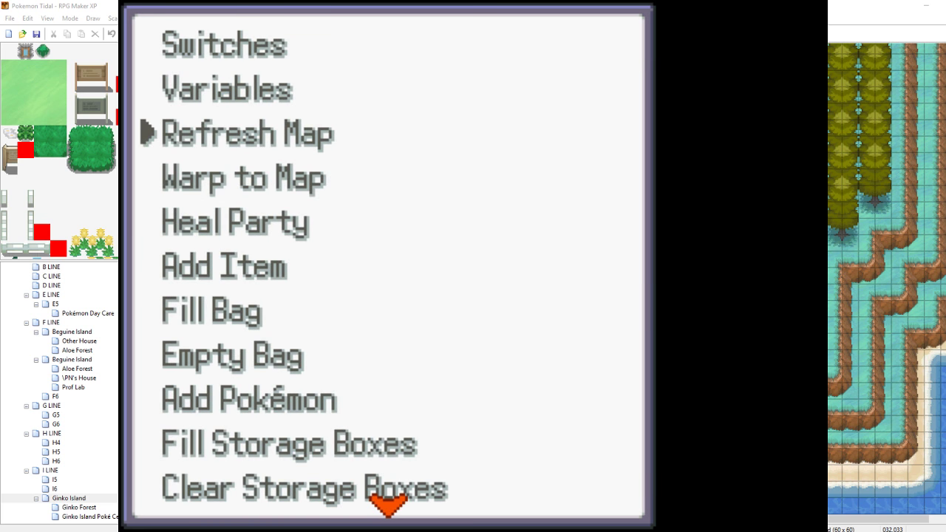
pyautogui.press('Down')
pyautogui.press('Return')
# Warp the player to map G5 from the debug list of maps
pyautogui.press('Down')
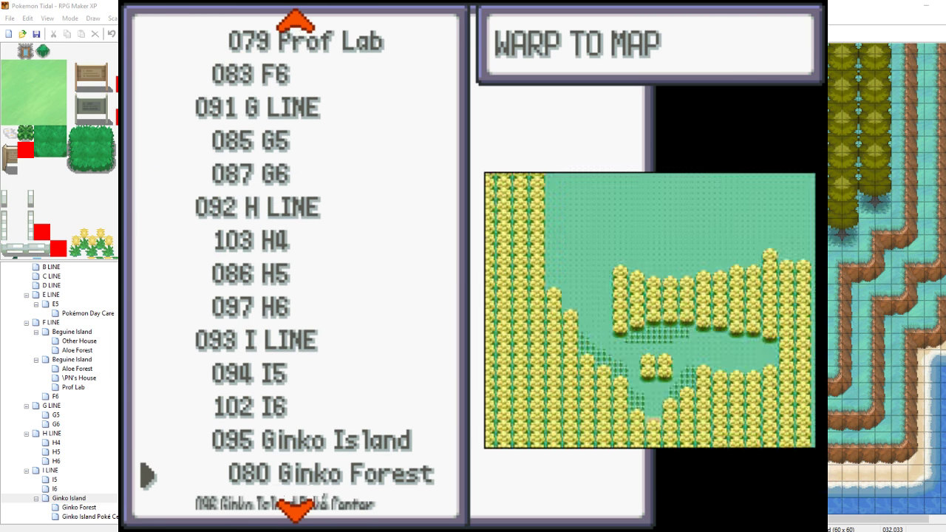
pyautogui.press('Up')
pyautogui.press('Up')
pyautogui.press('Up')
pyautogui.press('Up')
pyautogui.press('Up')
pyautogui.press('Up')
pyautogui.press('Up')
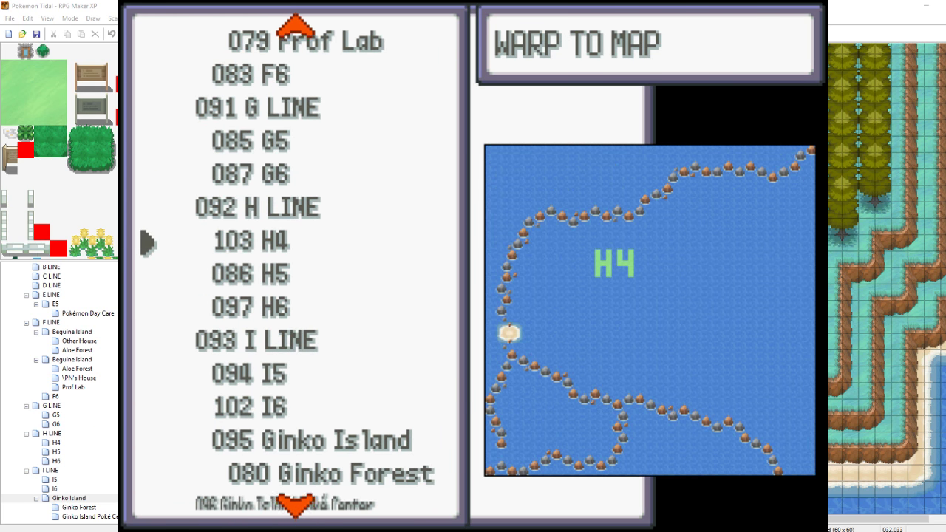
pyautogui.press('Up')
pyautogui.press('Down')
pyautogui.press('Up')
pyautogui.press('Up')
pyautogui.press('Up')
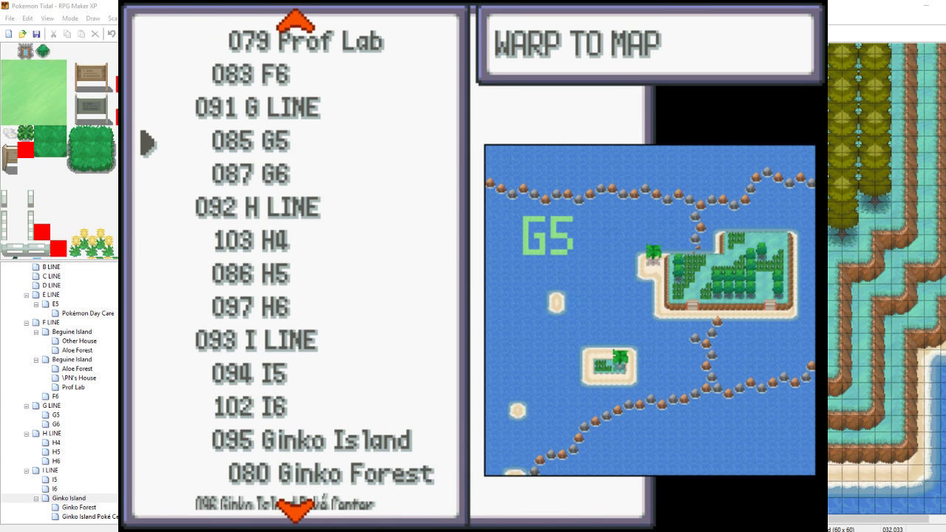
pyautogui.press('Return')
# Talk to the Rival beside the player on map G5, start his test battle, and quit the playtest
pyautogui.press('Down')
pyautogui.press('Down')
pyautogui.press('Down')
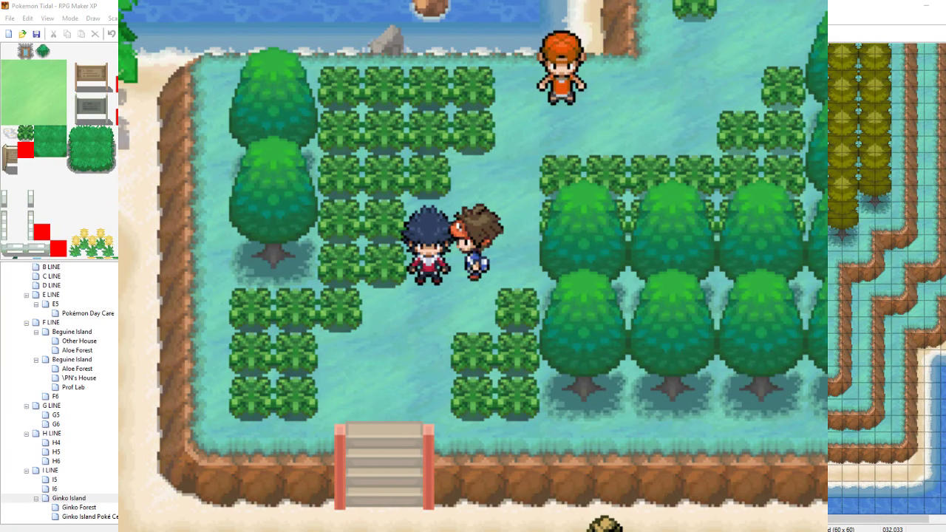
pyautogui.press('Return')
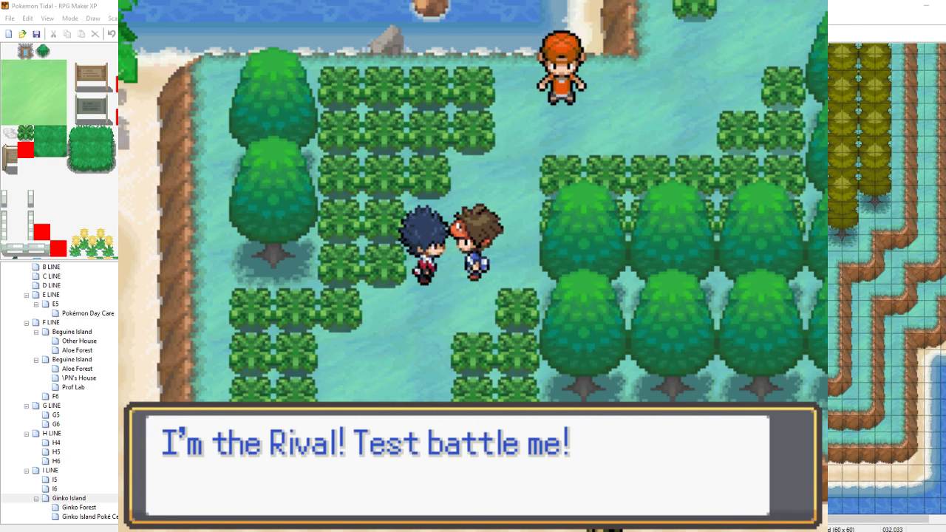
pyautogui.press('Return')
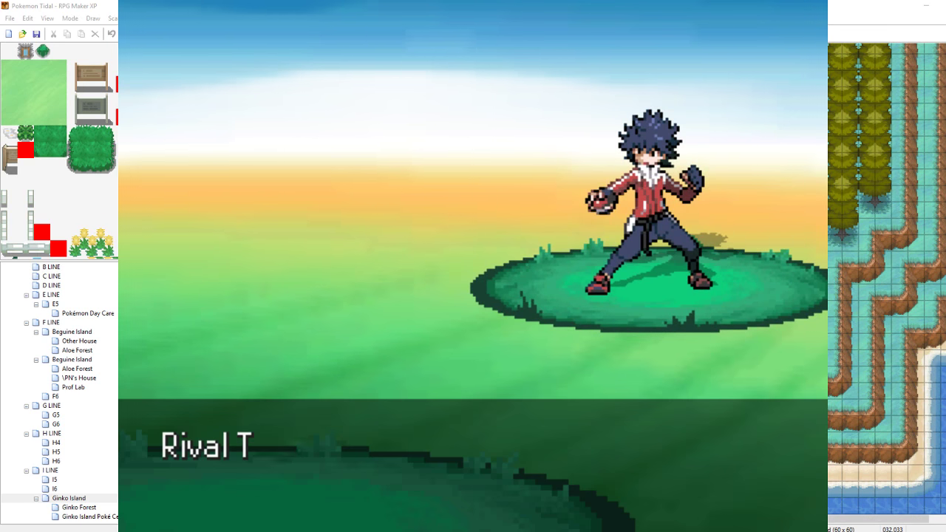
pyautogui.press('Return')
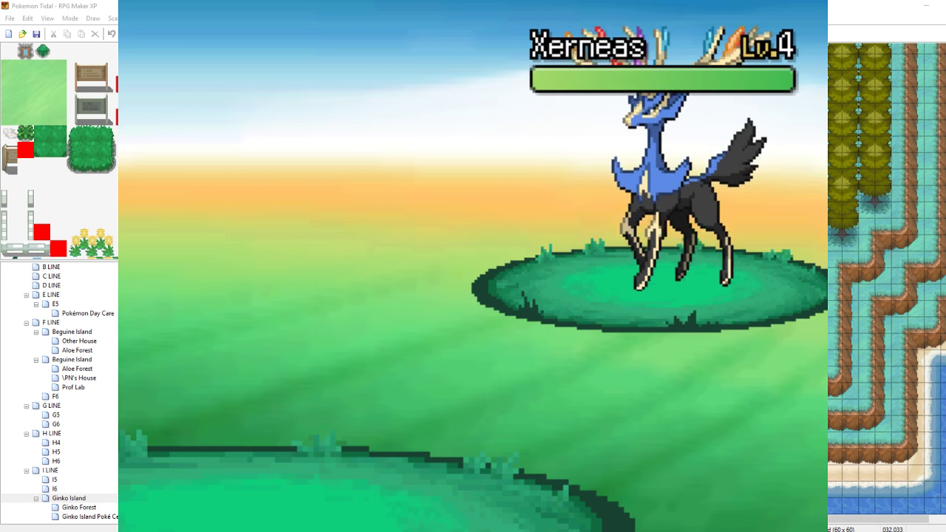
pyautogui.hotkey('alt', 'F4')
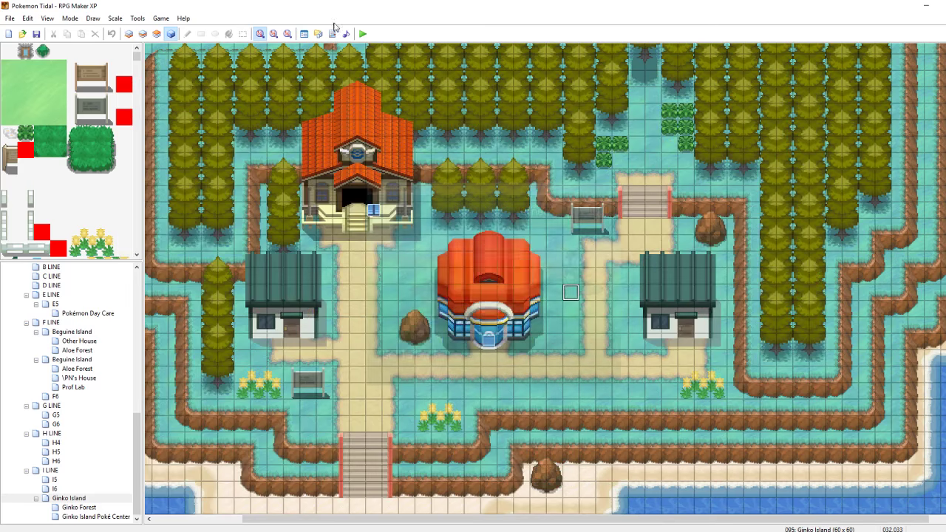
# Relaunch the playtest, continue the saved Ginko Island game, and bring up the debug Warp to Map list
pyautogui.click(364, 35)
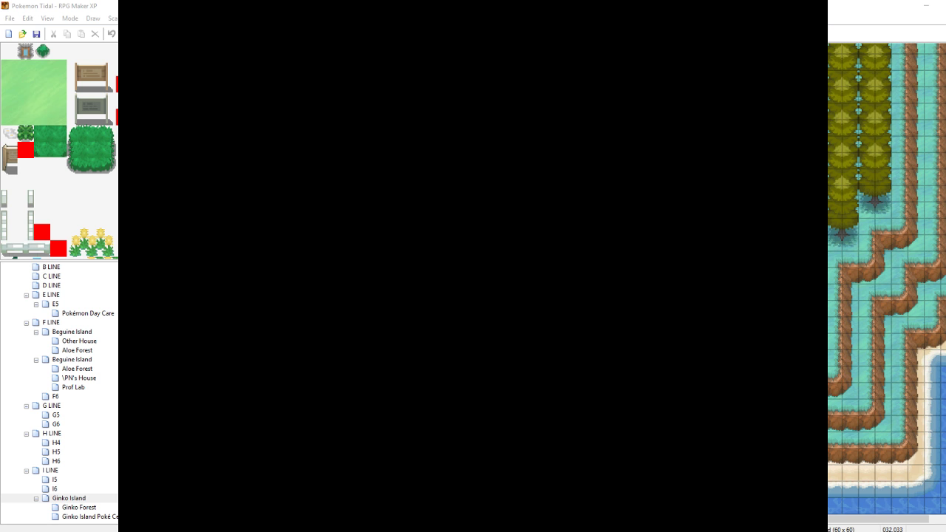
pyautogui.press('Return')
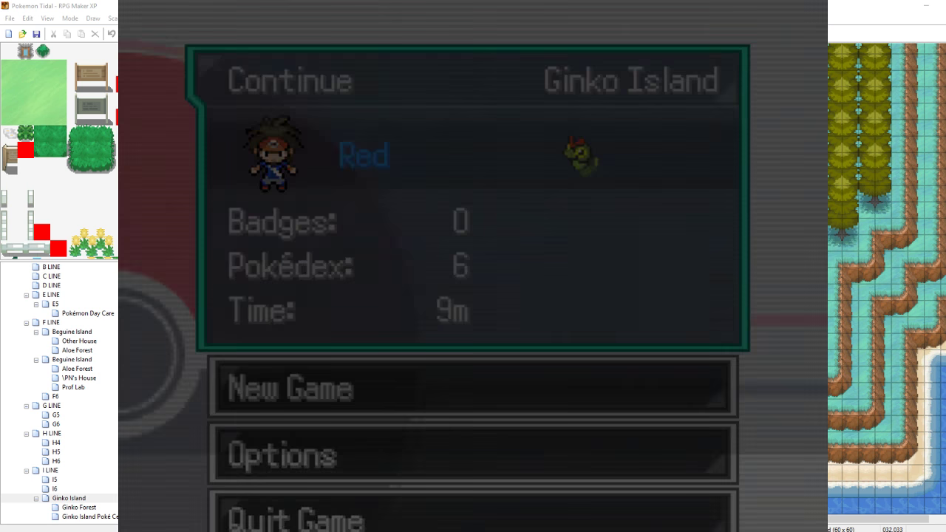
pyautogui.press('F9')
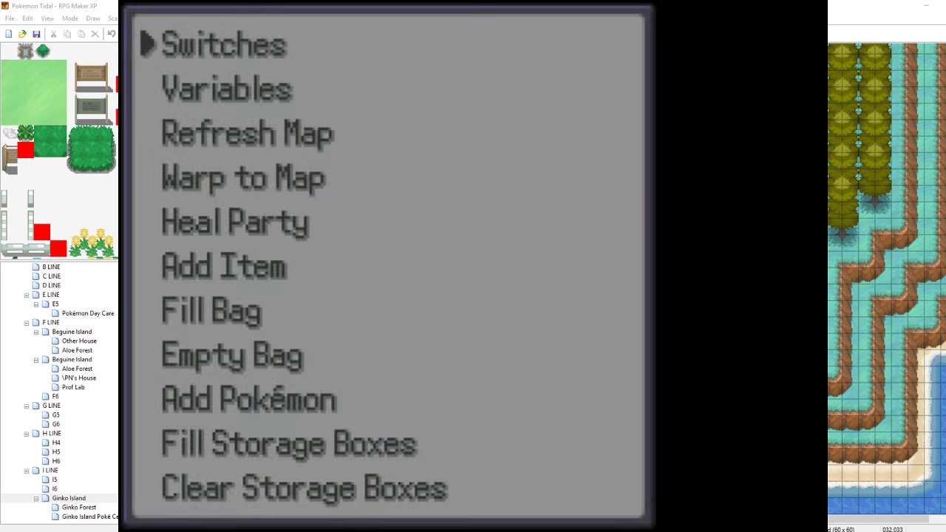
pyautogui.press('Down')
pyautogui.press('Down')
pyautogui.press('Down')
pyautogui.press('Return')
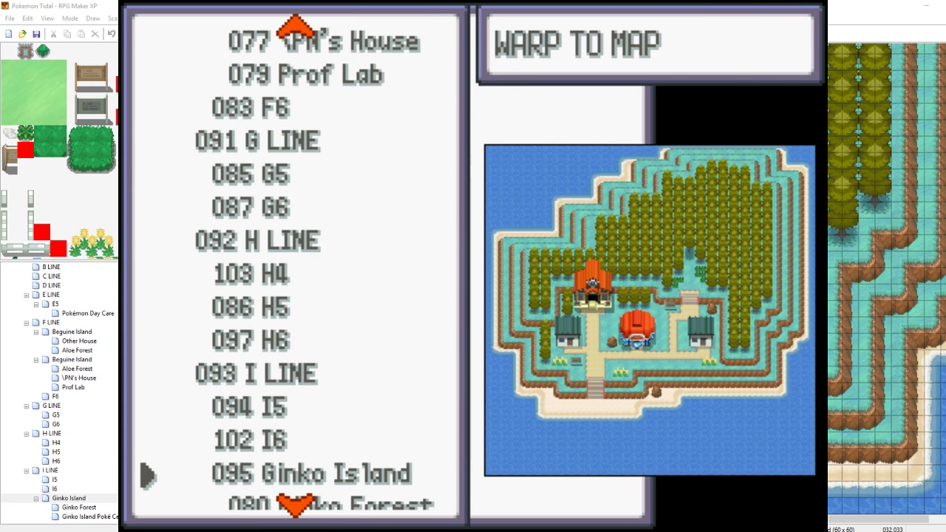
# Warp the player to the Prof Lab map
pyautogui.press('Up')
pyautogui.press('Up')
pyautogui.press('Up')
pyautogui.press('Up')
pyautogui.press('Up')
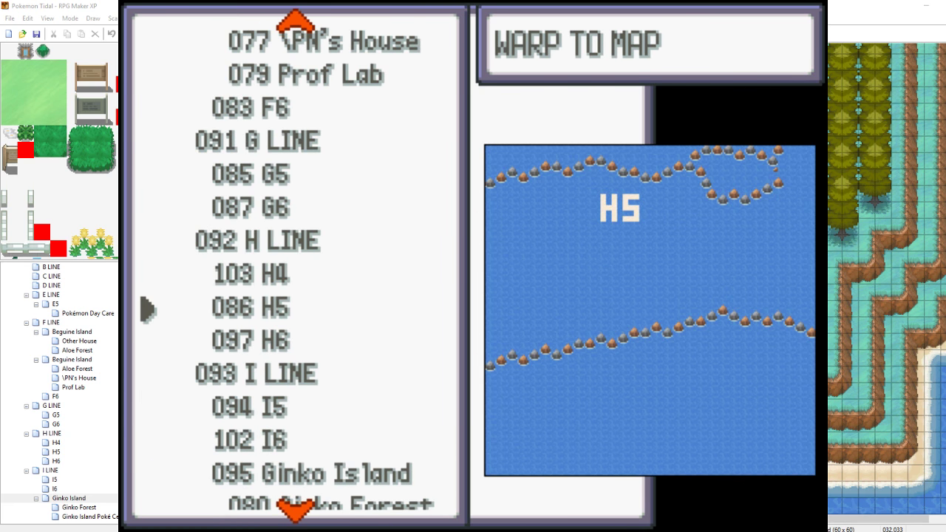
pyautogui.press('Up')
pyautogui.press('Up')
pyautogui.press('Up')
pyautogui.press('Up')
pyautogui.press('Up')
pyautogui.press('Up')
pyautogui.press('Up')
pyautogui.press('Up')
pyautogui.press('Up')
pyautogui.press('Down')
pyautogui.press('Down')
pyautogui.press('Return')
# Walk the player around below the professor and onto the blue rug beside him
pyautogui.press('Left')
pyautogui.press('Left')
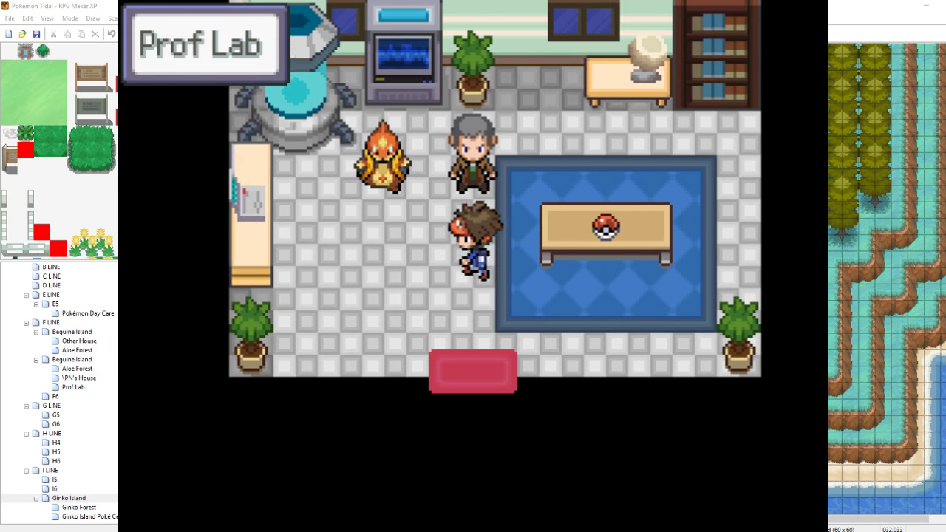
pyautogui.press('Right')
pyautogui.press('Down')
pyautogui.press('Down')
pyautogui.press('Up')
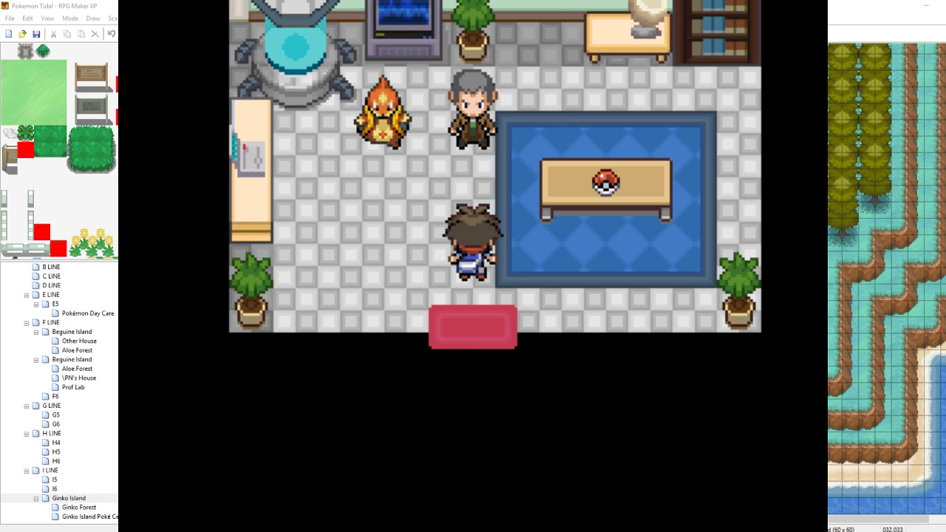
pyautogui.press('Up')
pyautogui.press('Up')
pyautogui.press('Right')
pyautogui.press('Up')
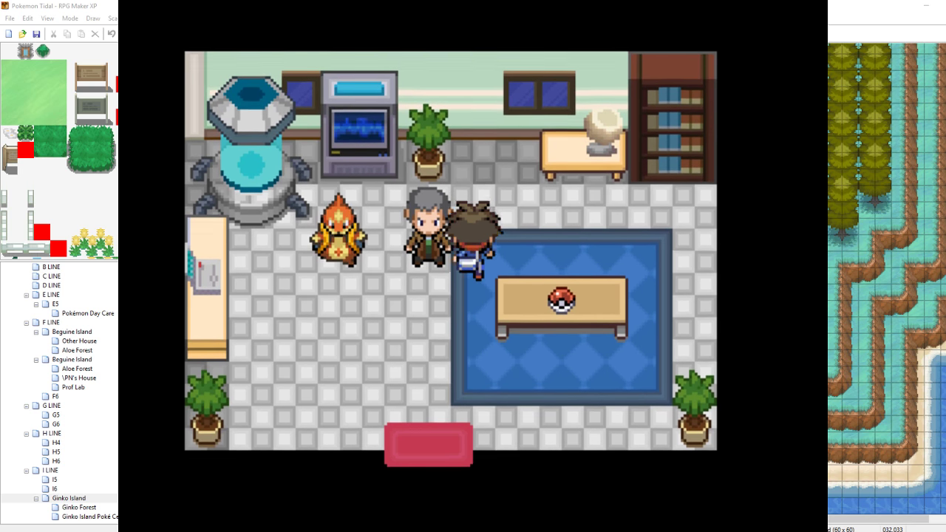
# Try talking to the professor from beside and below him, walk back to the rug, and close the playtest
pyautogui.press('Left')
pyautogui.press('c')
pyautogui.press('c')
pyautogui.press('Down')
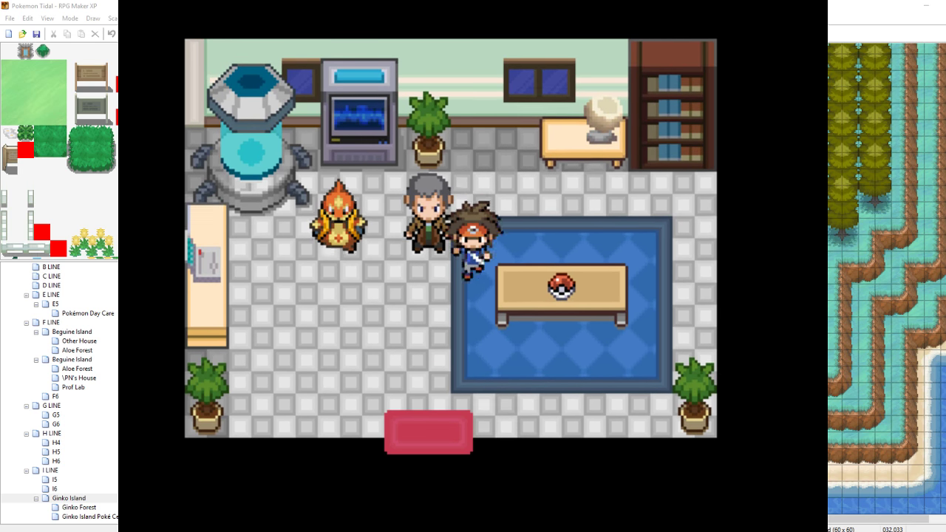
pyautogui.press('Left')
pyautogui.press('Up')
pyautogui.press('c')
pyautogui.press('c')
pyautogui.press('Down')
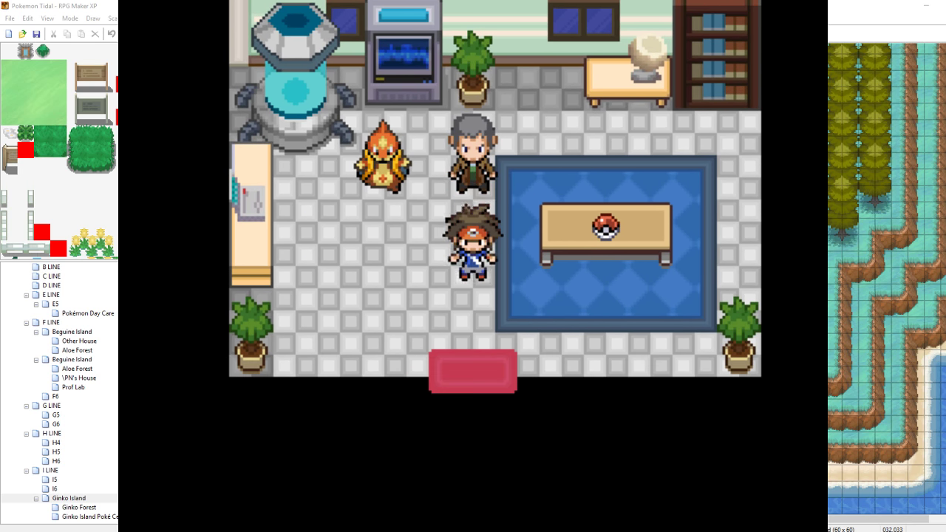
pyautogui.press('Right')
pyautogui.press('Down')
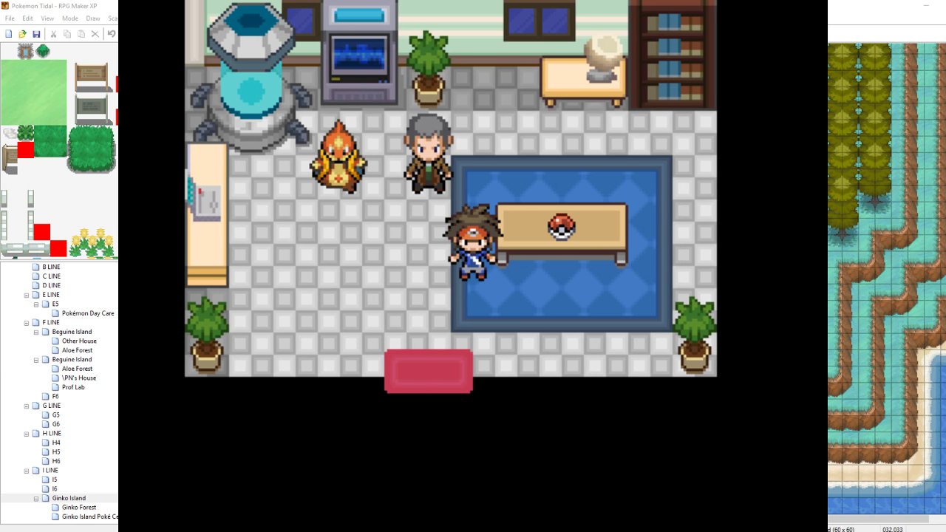
pyautogui.click(821, 3)
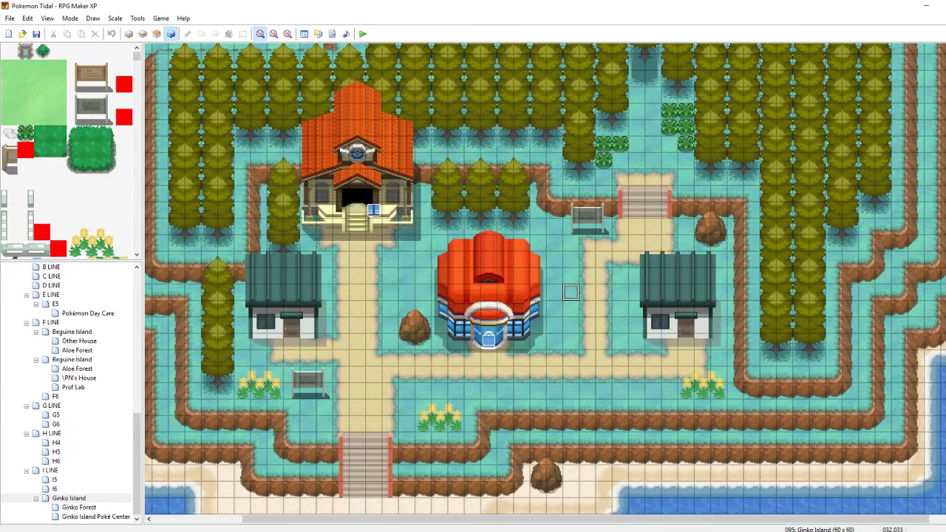
# Browse the Pokemon Ocean project's Graphics folder to Battlers, Front, and go to the last sprites in it
pyautogui.moveTo(214, 531)
pyautogui.moveTo(293, 499)
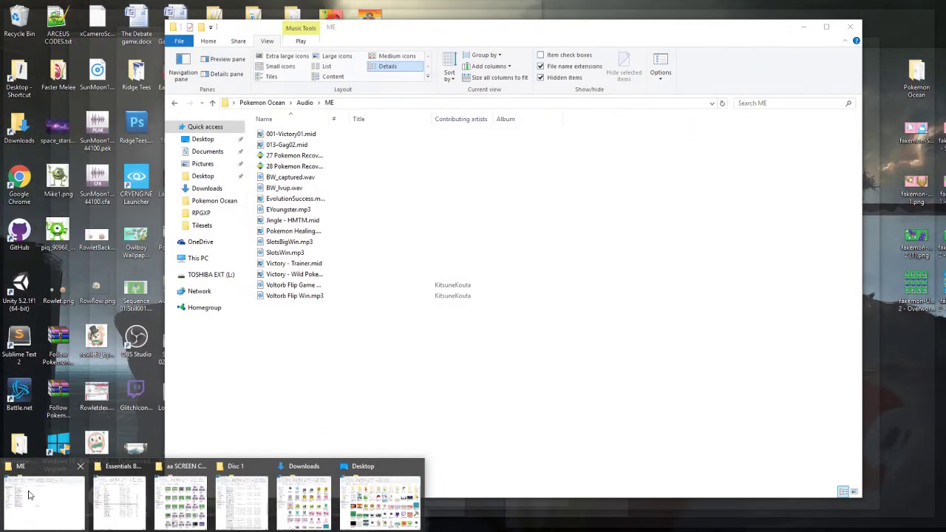
pyautogui.click(30, 495)
pyautogui.click(299, 104)
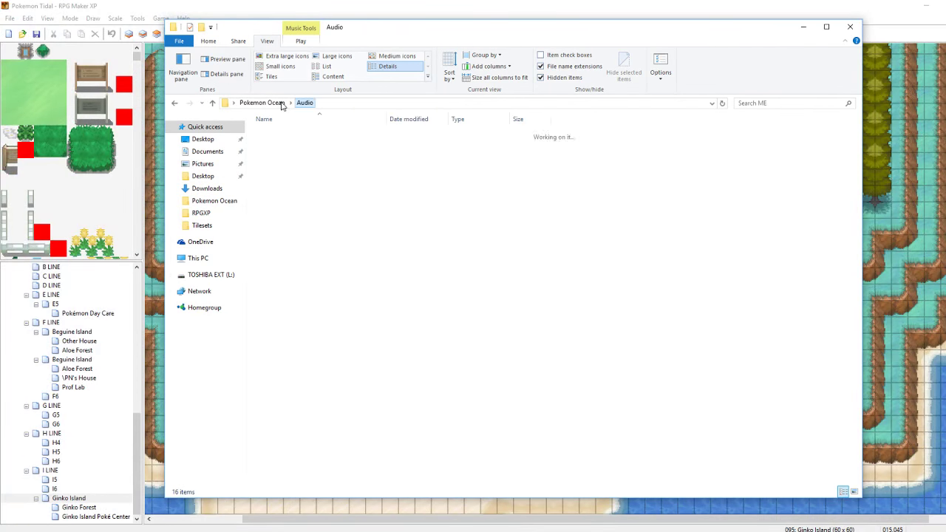
pyautogui.click(272, 104)
pyautogui.doubleClick(278, 166)
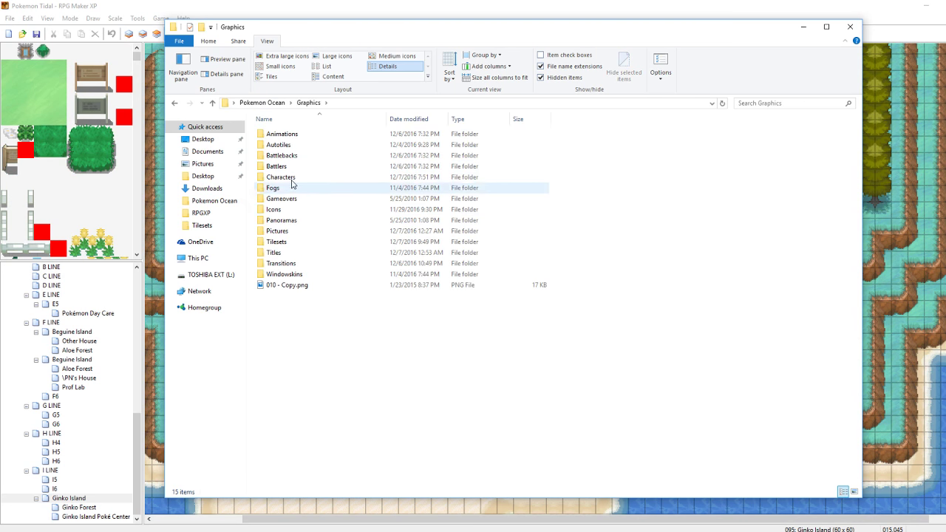
pyautogui.doubleClick(285, 169)
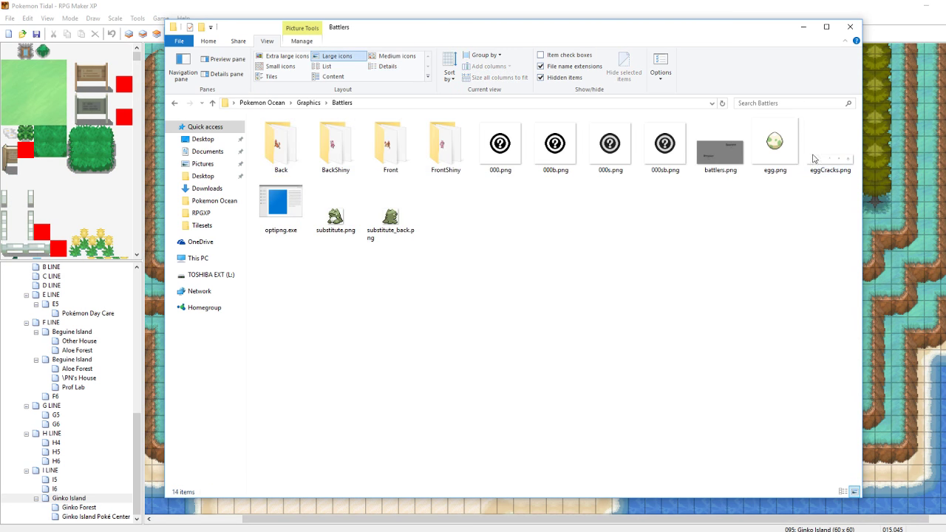
pyautogui.doubleClick(387, 139)
pyautogui.moveTo(859, 136); pyautogui.dragTo(867, 460)
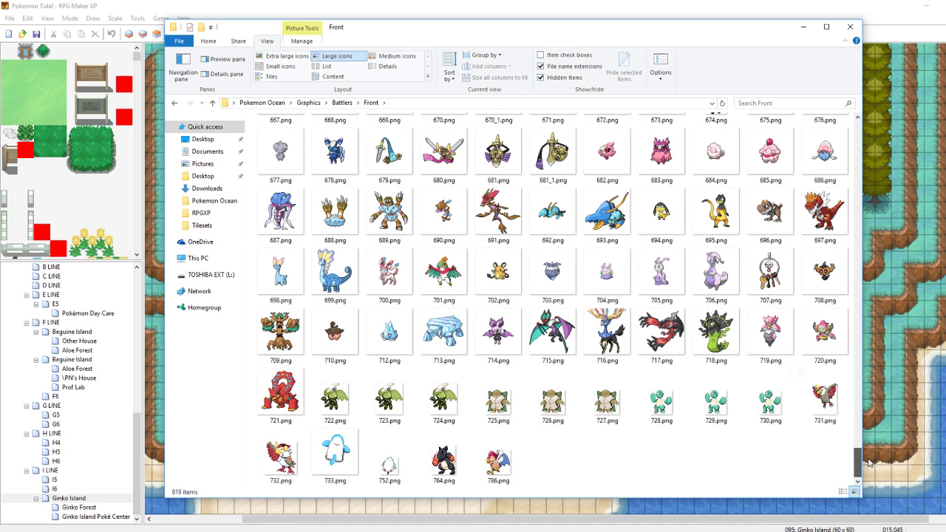
# Open the battler sprite 732.png in Paint and enlarge its view to 500%
pyautogui.rightClick(291, 461)
pyautogui.click(317, 144)
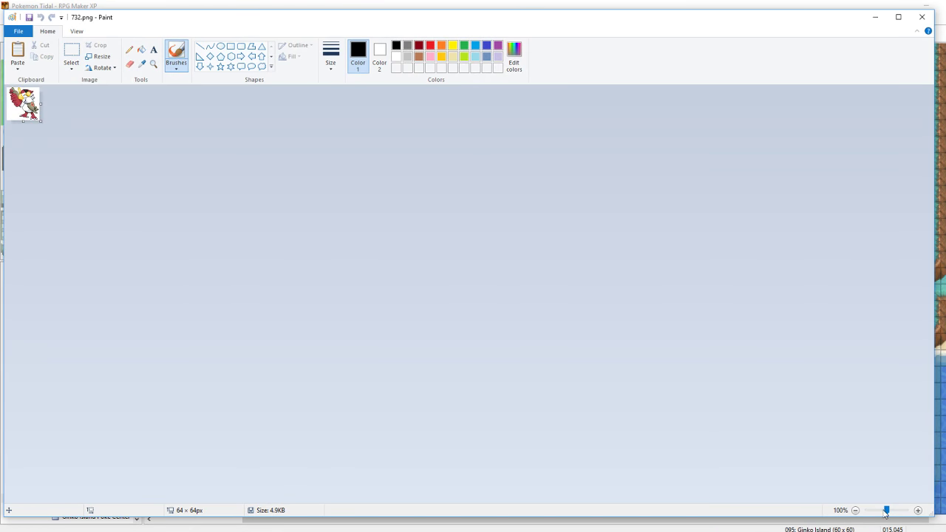
pyautogui.moveTo(886, 510); pyautogui.dragTo(902, 510)
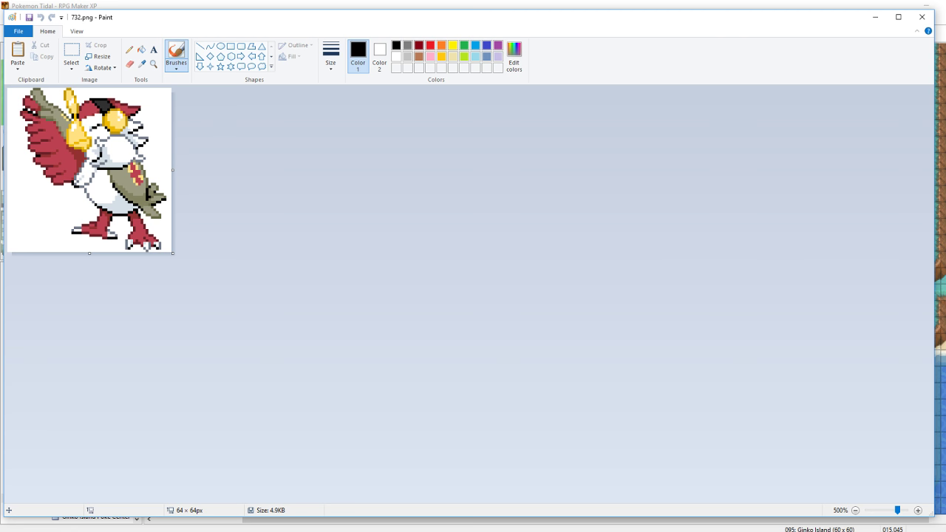
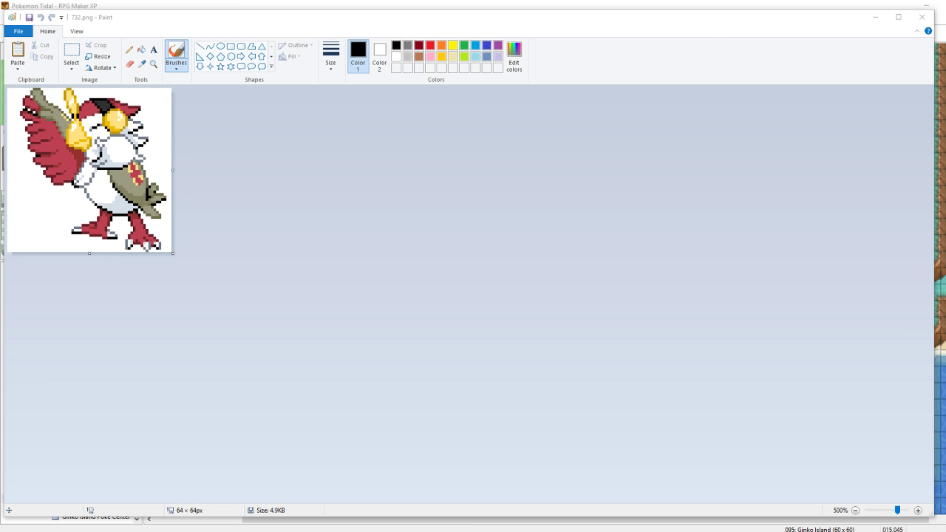
# Switch to Twitter in Chrome, place its window beside the sprite, and enlarge the sketch in the newest mention
pyautogui.hotkey('alt', 'Tab')
pyautogui.moveTo(941, 75); pyautogui.dragTo(500, 36)
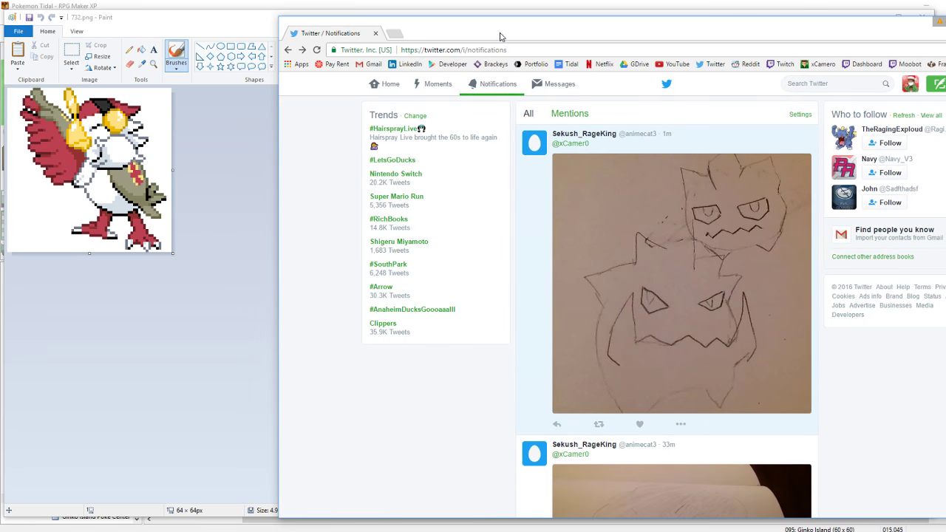
pyautogui.click(642, 257)
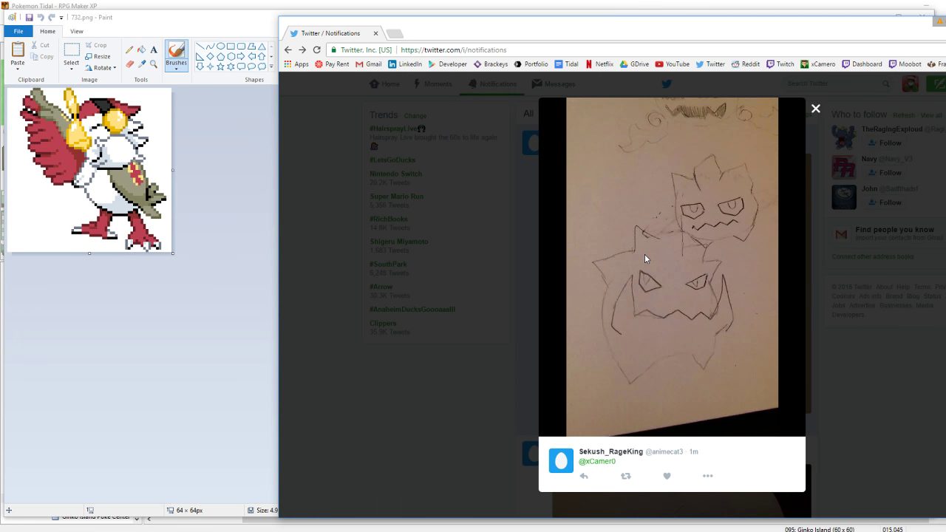